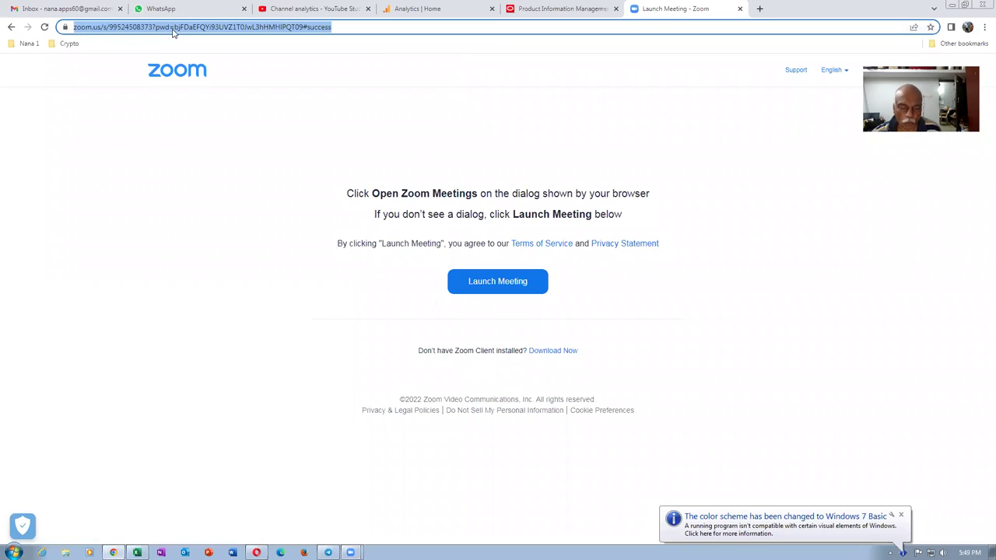
- Open the oraclenana.com website in place of the Zoom launch page
type("oracl")
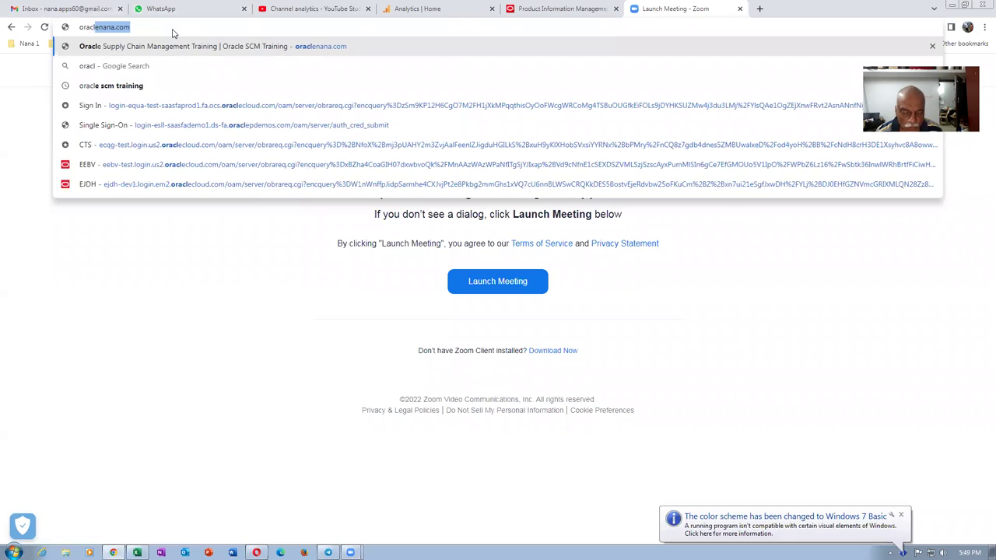
type("ena")
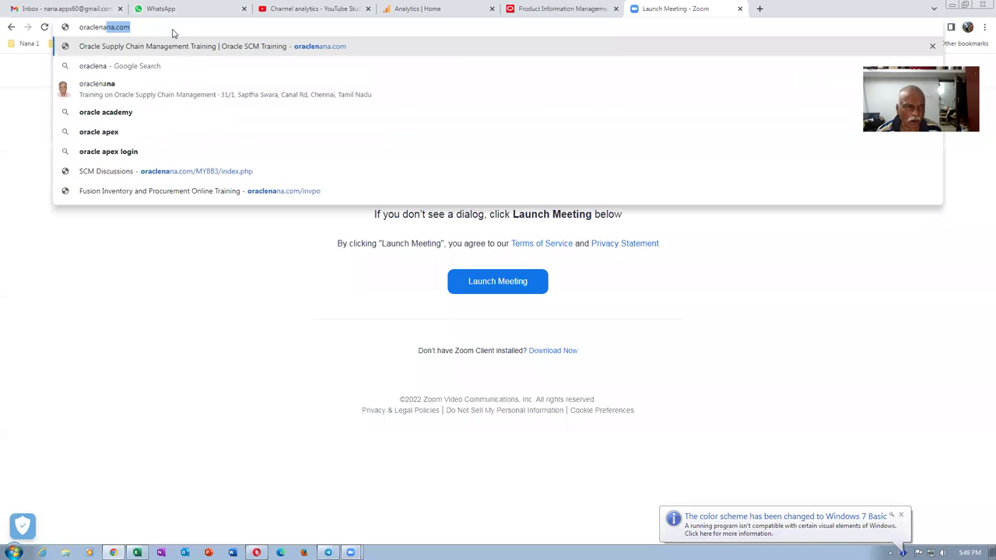
type("na")
key("Return")
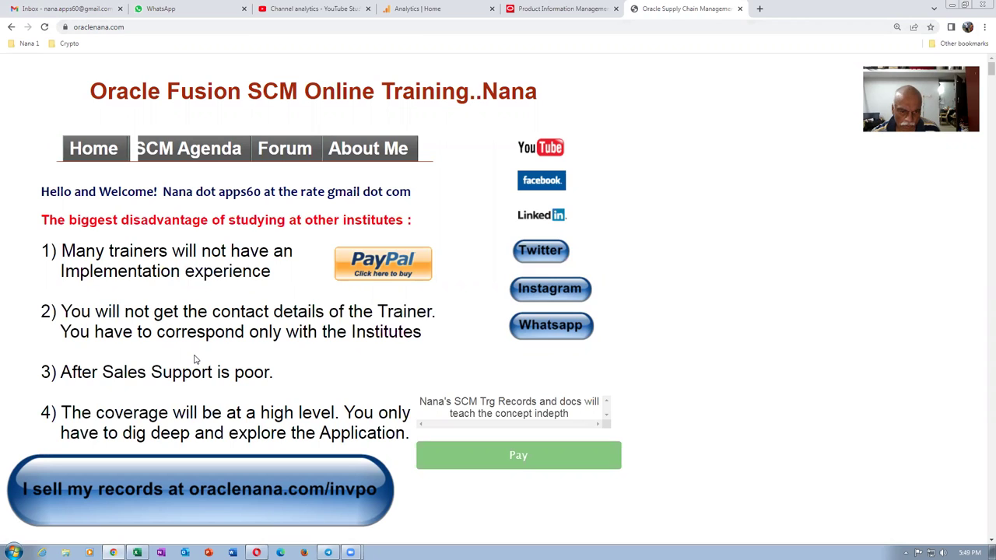
- Highlight parts of the four listed disadvantages of studying at other institutes on the home page
left_click_drag(146, 311, 233, 328)
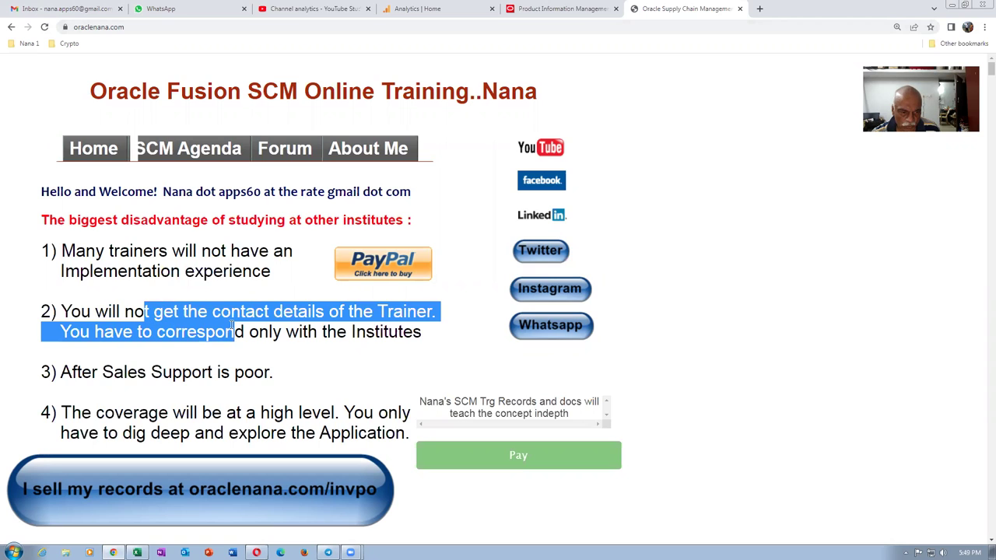
left_click_drag(102, 372, 238, 375)
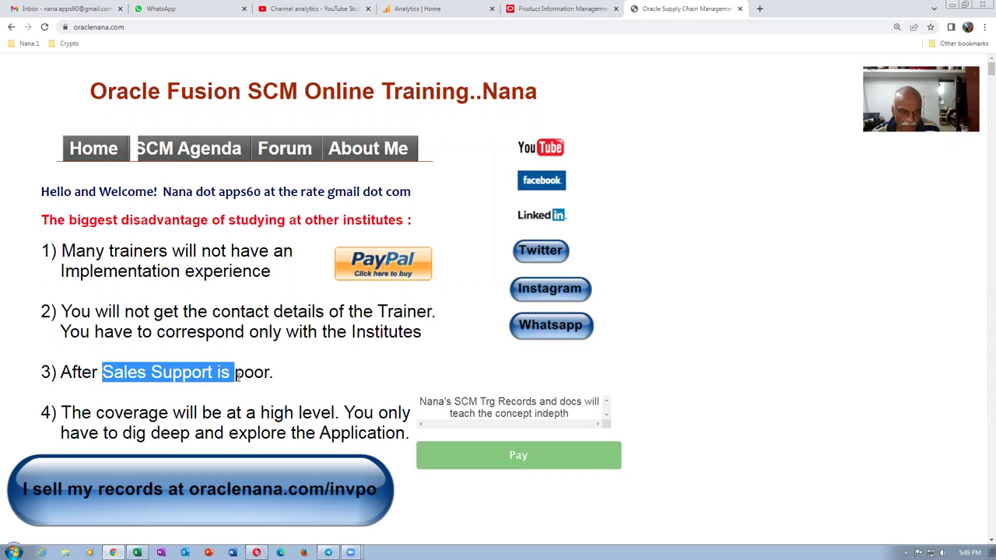
left_click_drag(129, 250, 227, 290)
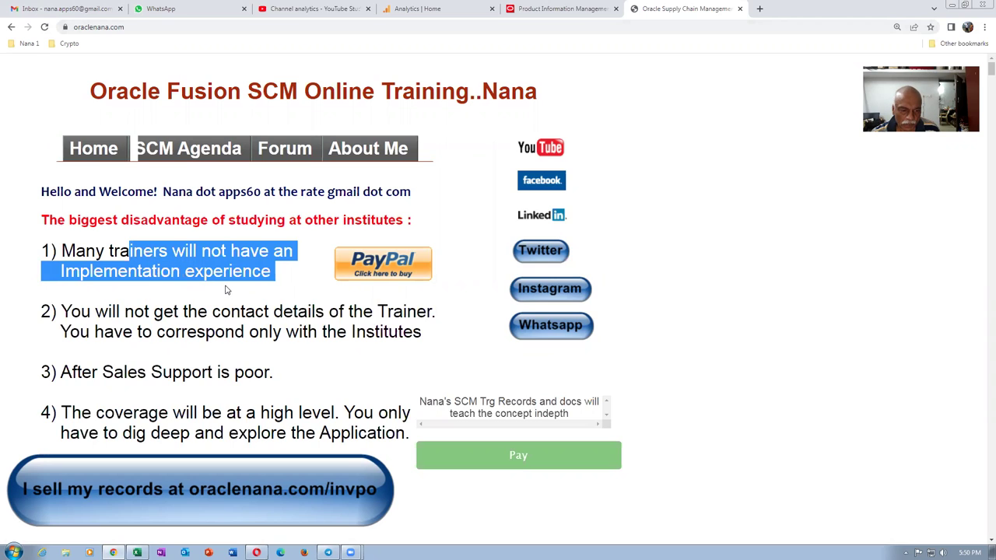
left_click_drag(134, 412, 237, 416)
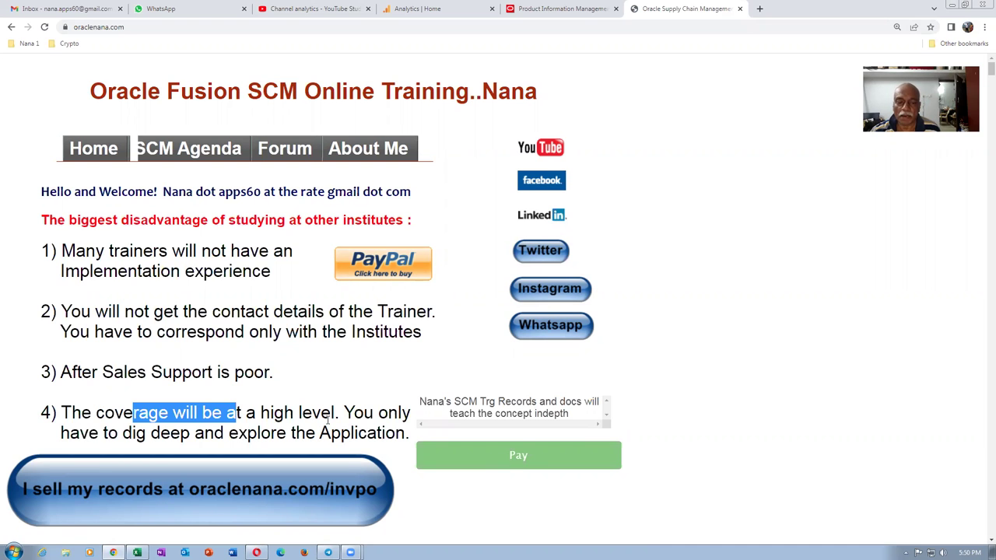
- Open the oraclenana.com/invpo page that sells the training records
scroll(302, 343, "down", 3)
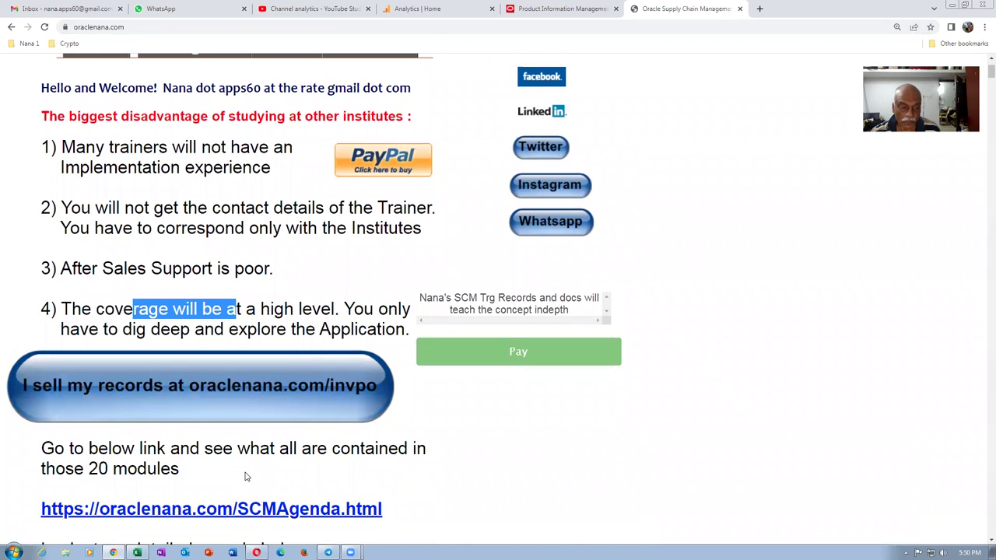
scroll(226, 468, "down", 3)
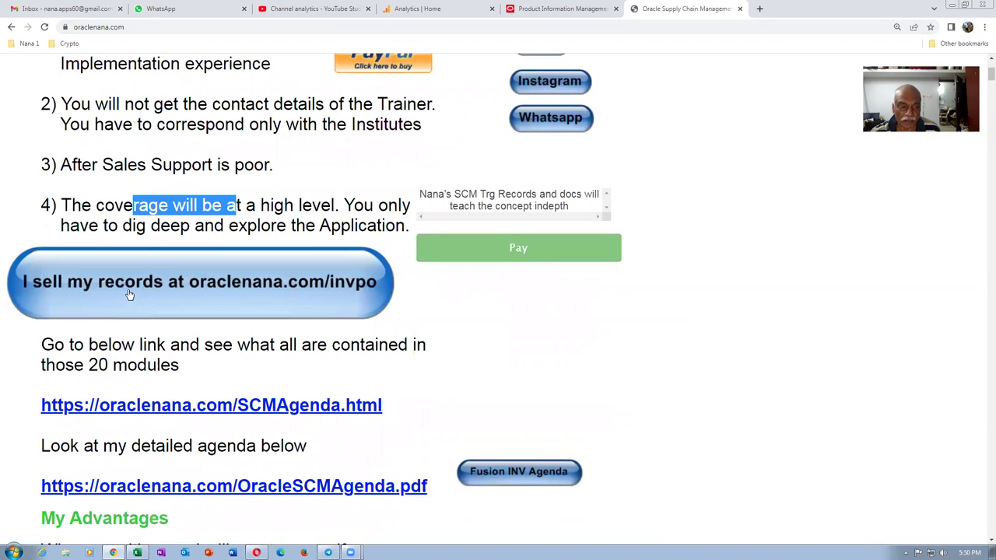
left_click(139, 292)
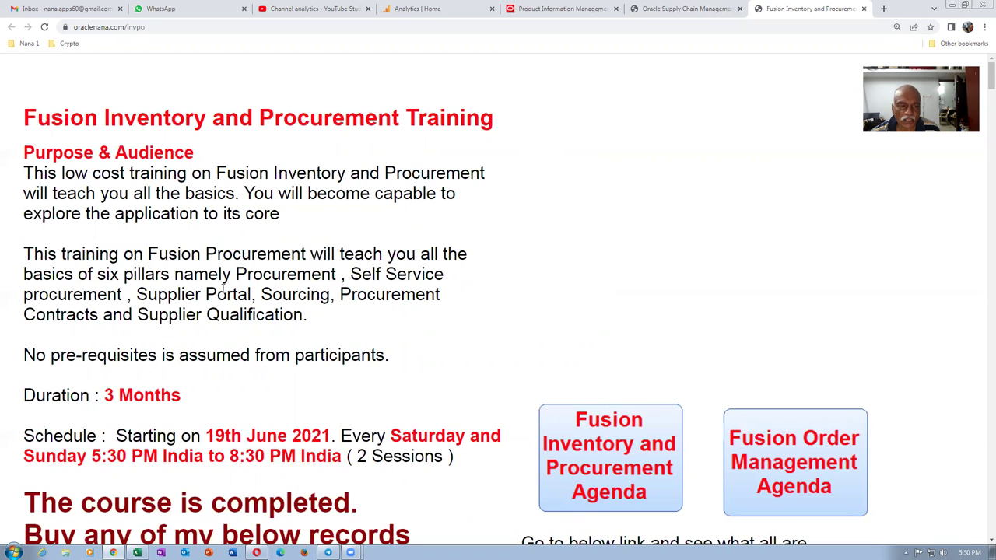
- Highlight the course duration, the start date and the course-completed notice on the Fusion Inventory and Procurement Training page
scroll(241, 274, "down", 3)
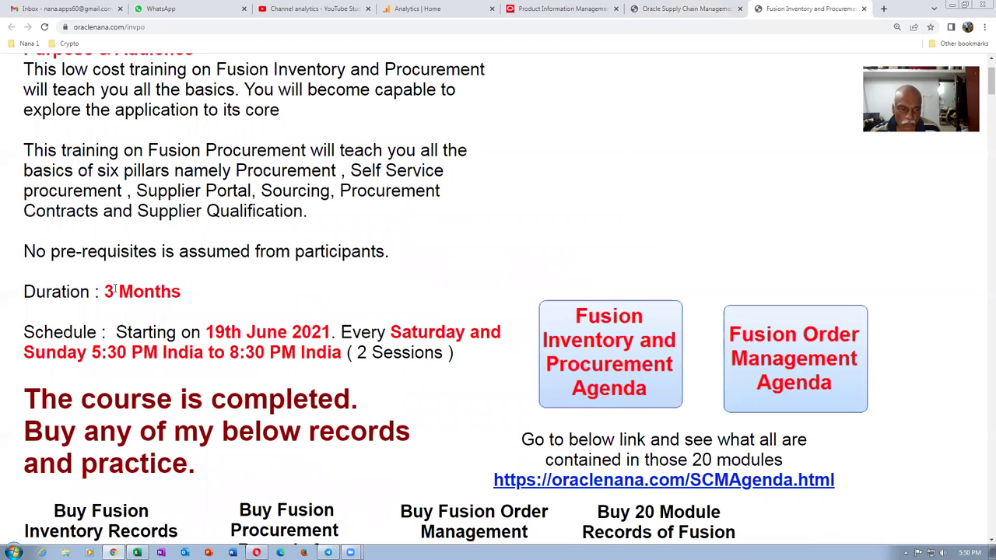
left_click_drag(108, 291, 184, 295)
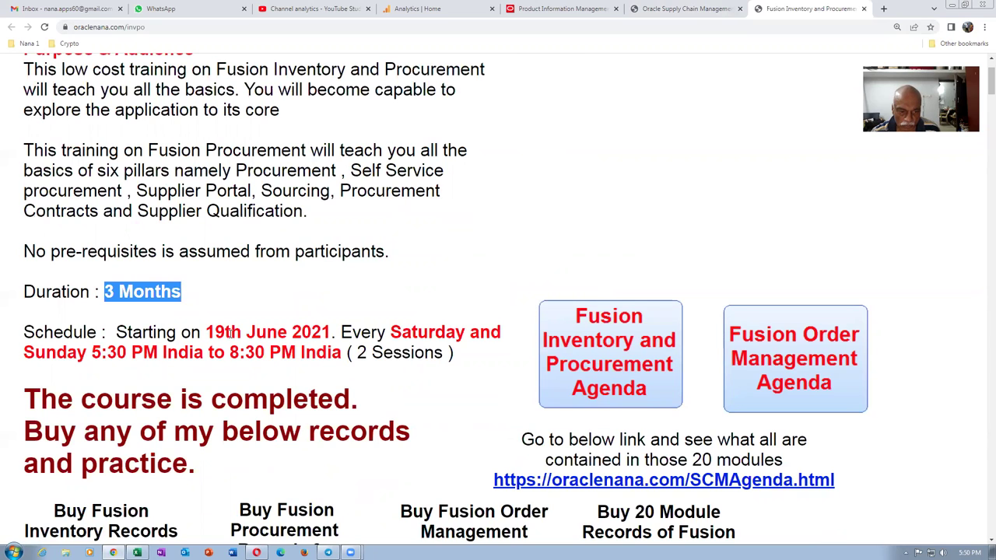
left_click_drag(207, 332, 326, 332)
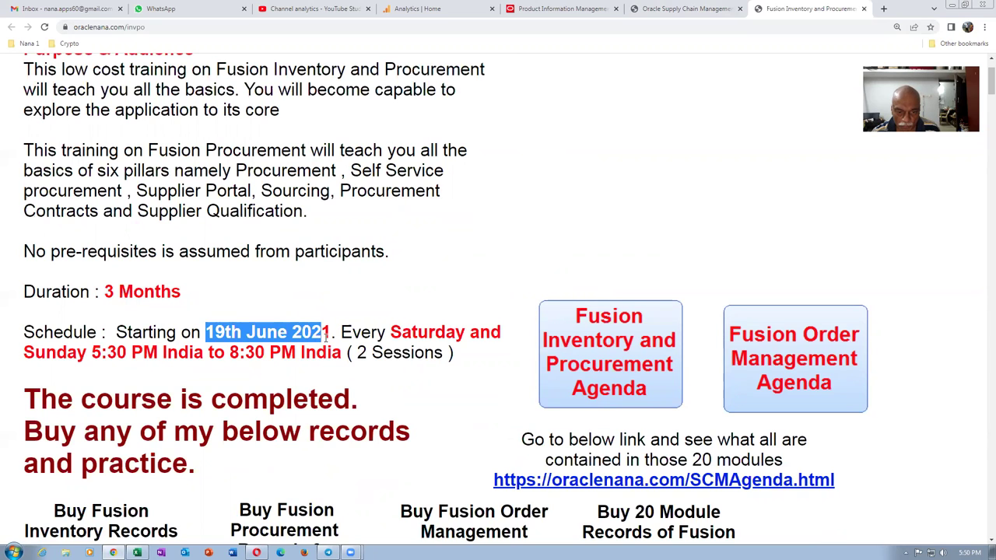
left_click_drag(188, 399, 244, 401)
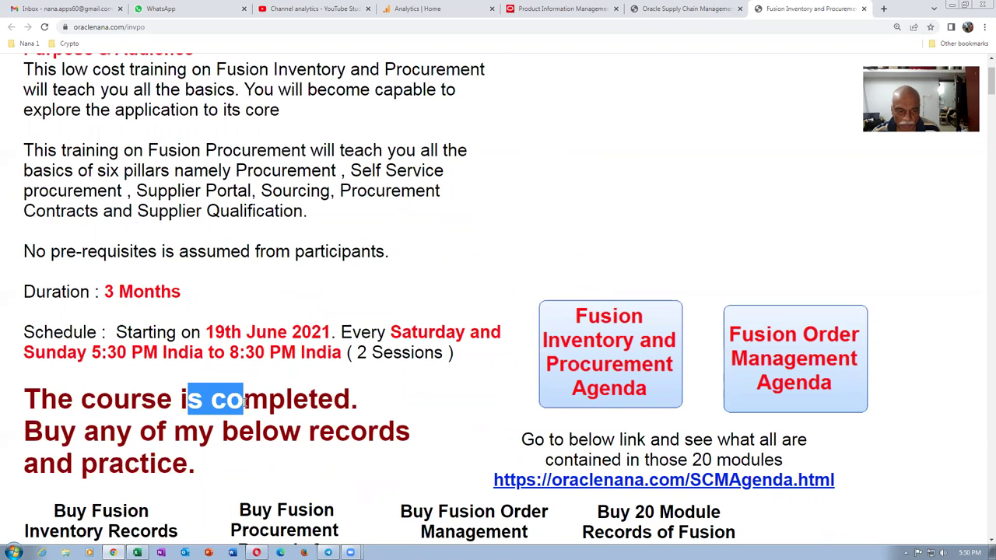
- Examine the record package prices in INR and the PayPal payment options in USD
scroll(319, 386, "down", 2)
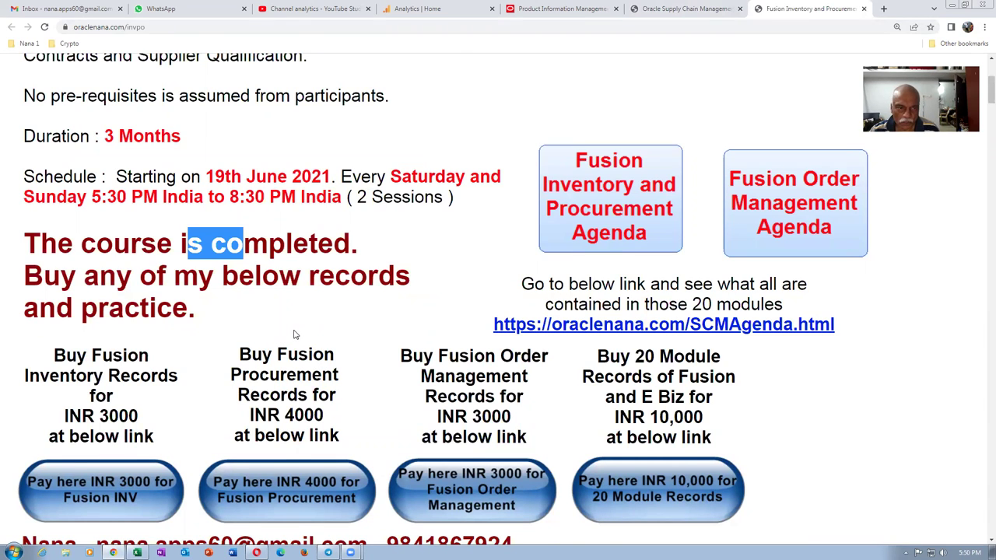
scroll(294, 333, "down", 1)
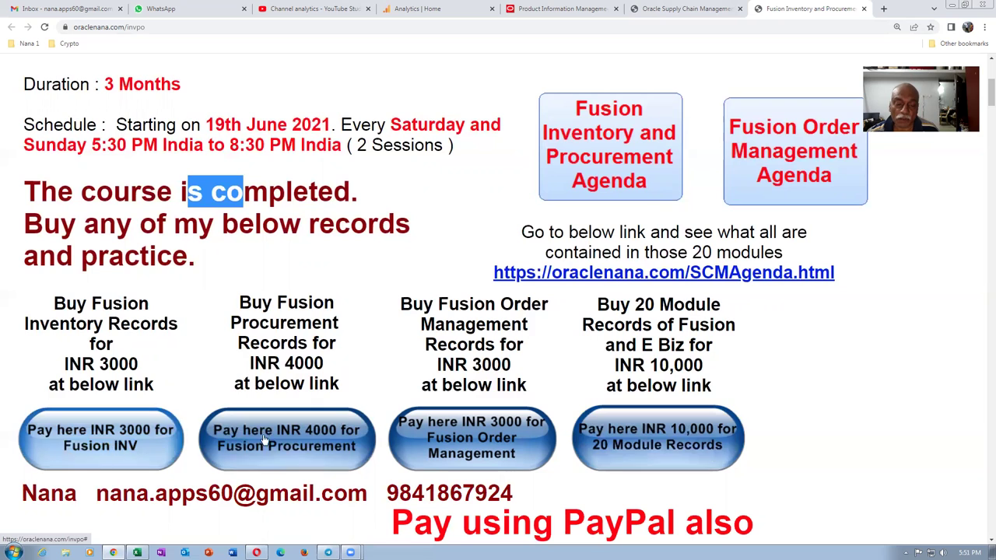
scroll(711, 428, "down", 2)
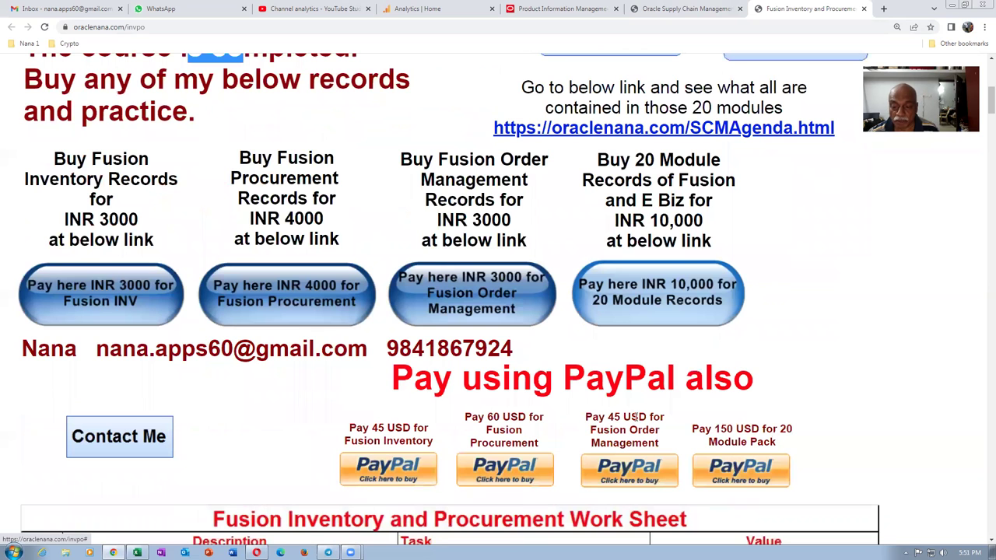
scroll(786, 465, "down", 1)
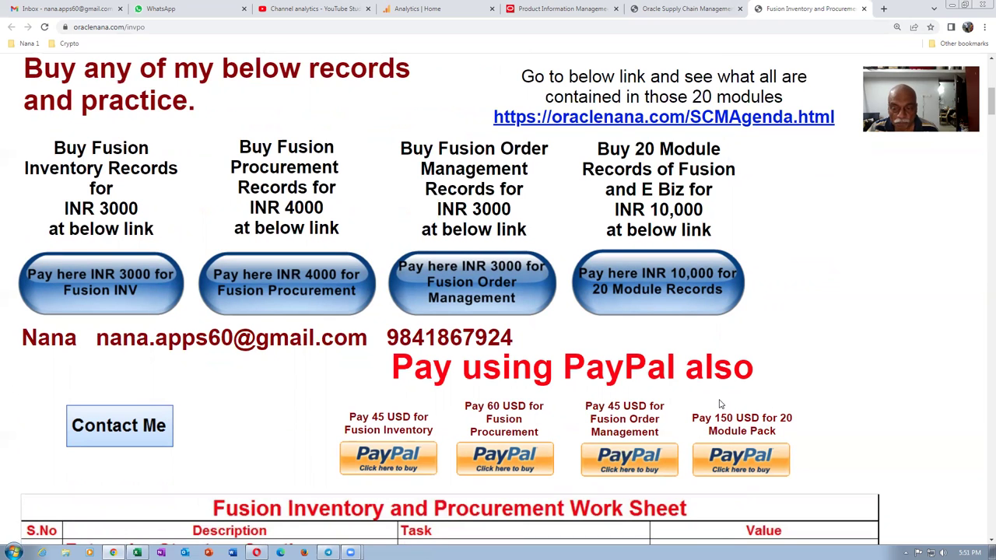
scroll(719, 404, "up", 1)
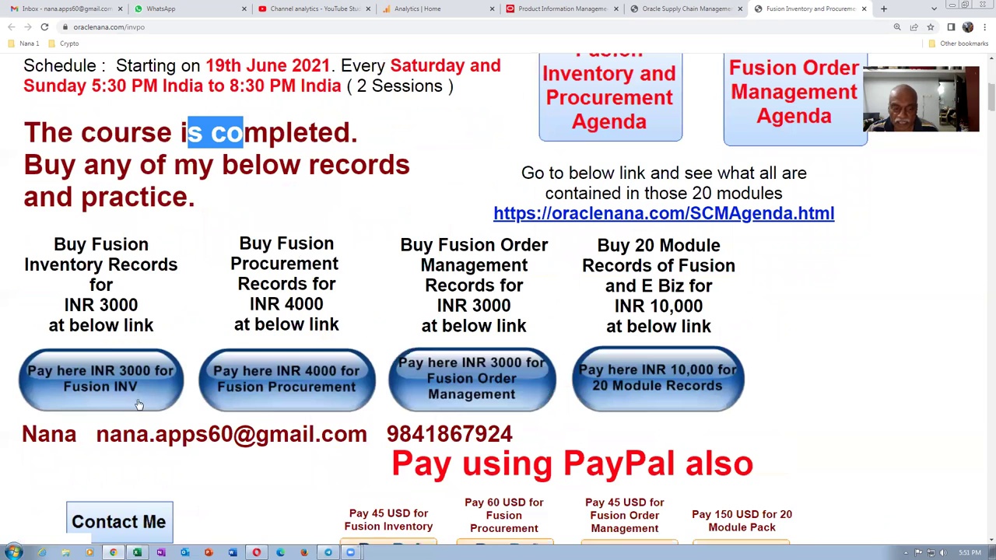
scroll(389, 397, "up", 1)
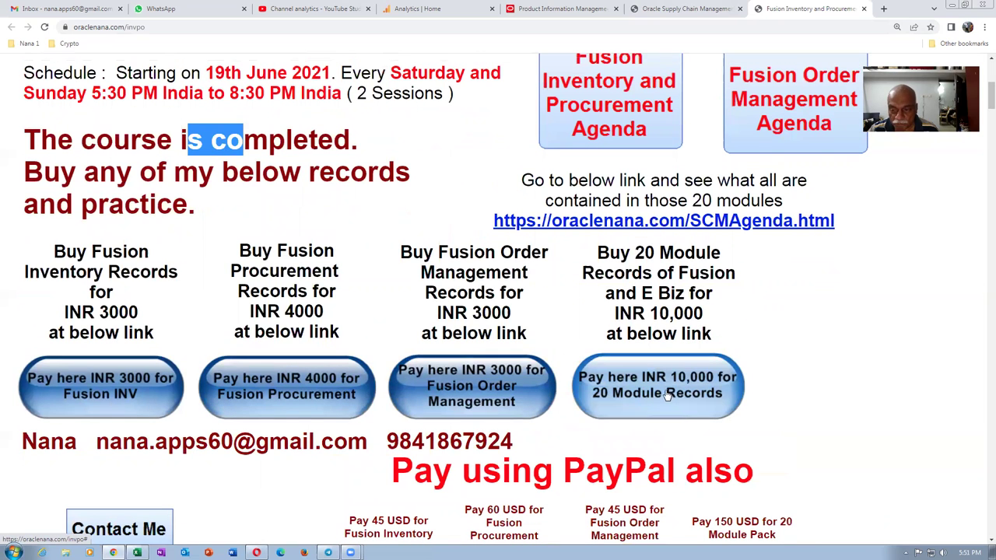
- Open the SCMAgenda.html page and highlight "records and" in the note beside the list of 12 modules
scroll(747, 389, "up", 1)
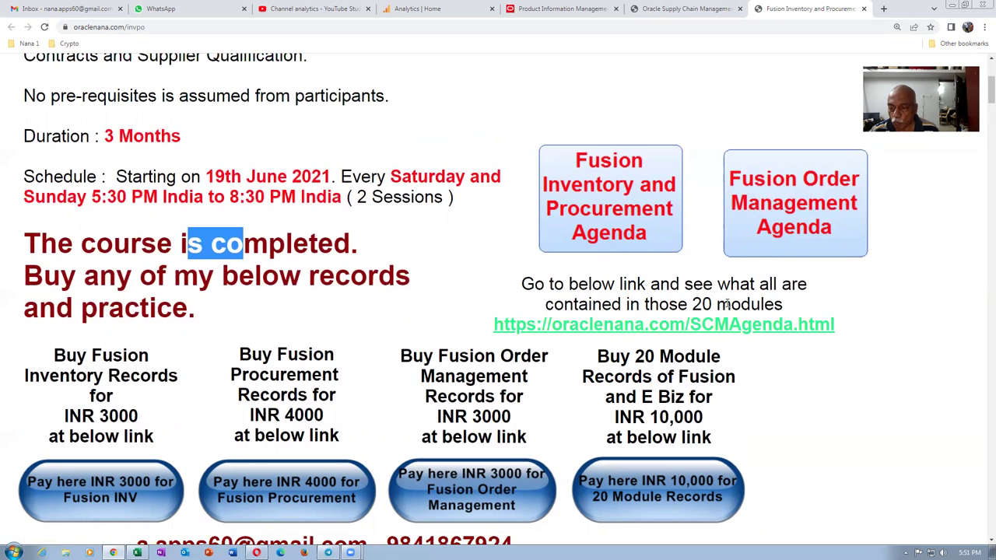
left_click(677, 331)
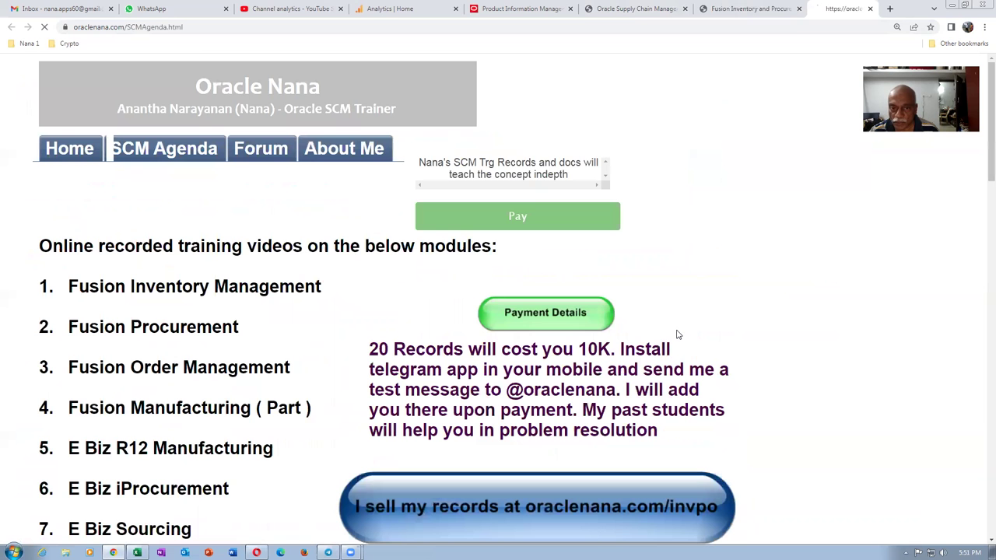
scroll(253, 358, "down", 2)
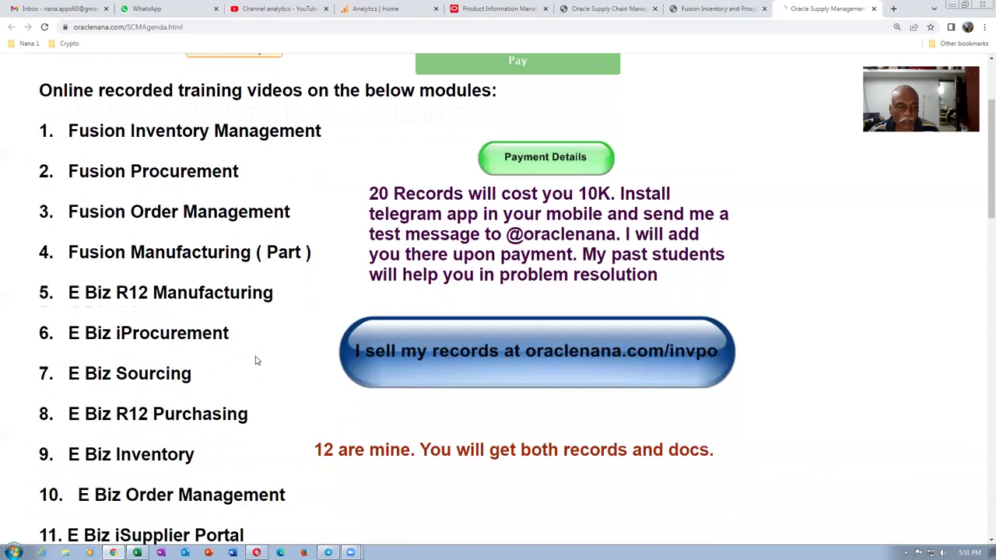
scroll(256, 359, "down", 1)
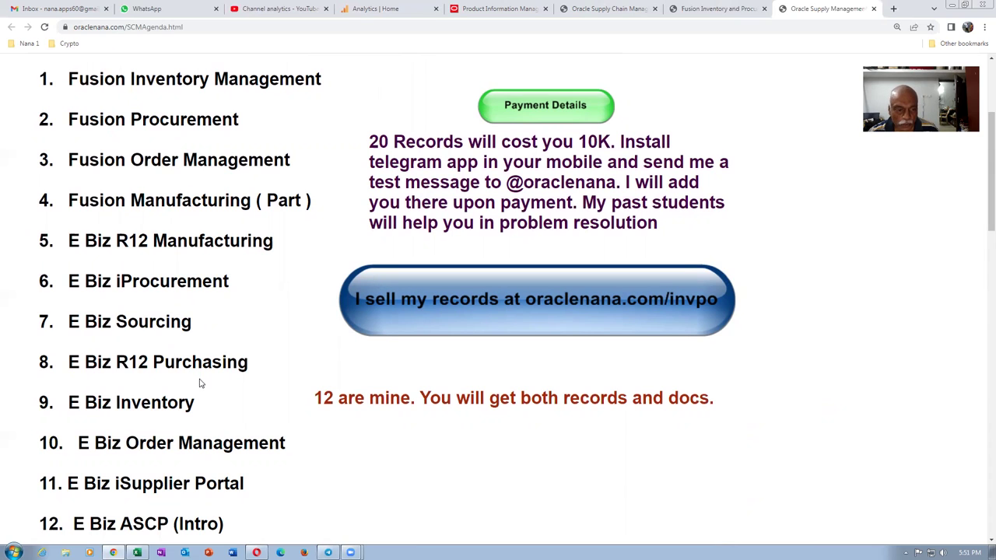
left_click_drag(561, 399, 669, 398)
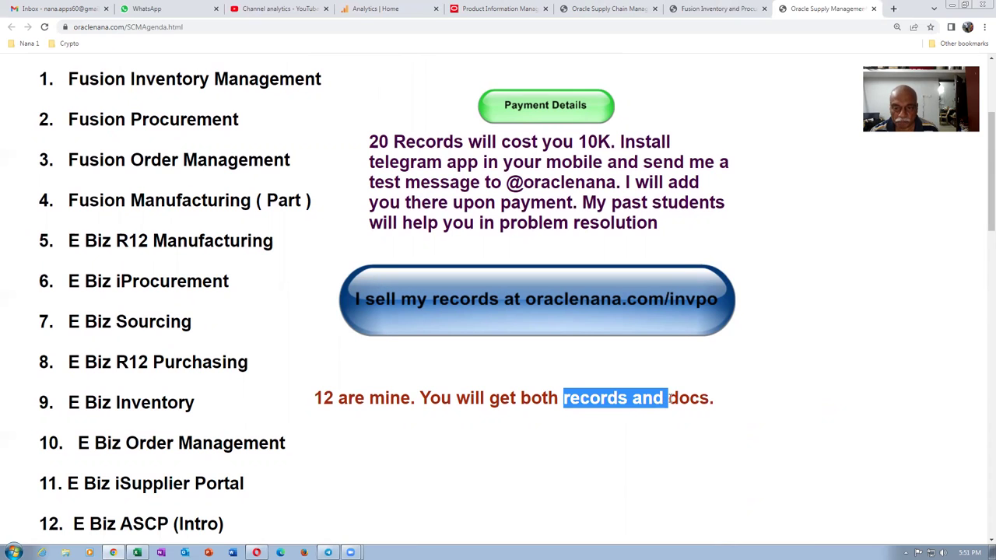
- Review the additional records-only modules below the agenda link, and return to the main module list
scroll(227, 423, "down", 1)
scroll(227, 422, "down", 5)
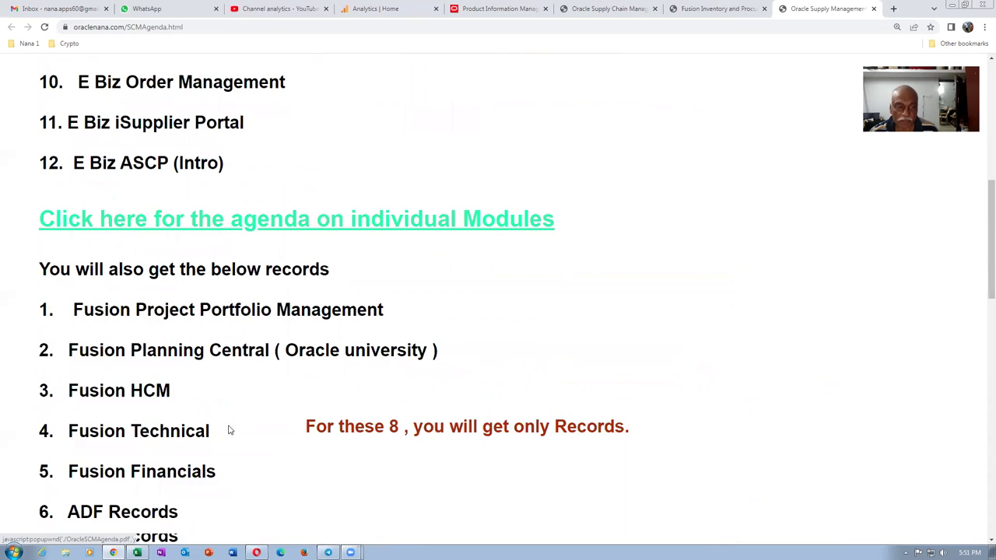
scroll(156, 478, "down", 1)
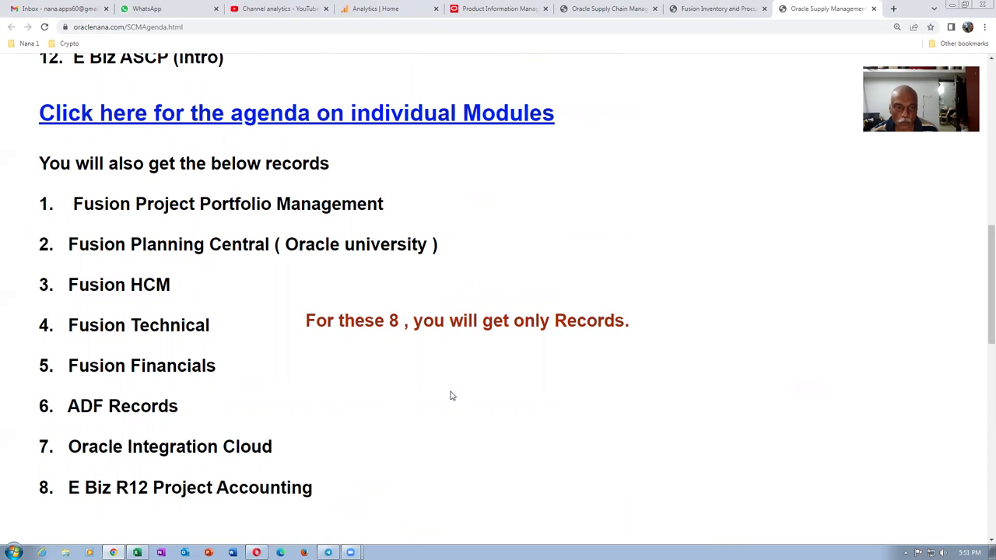
scroll(451, 397, "up", 6)
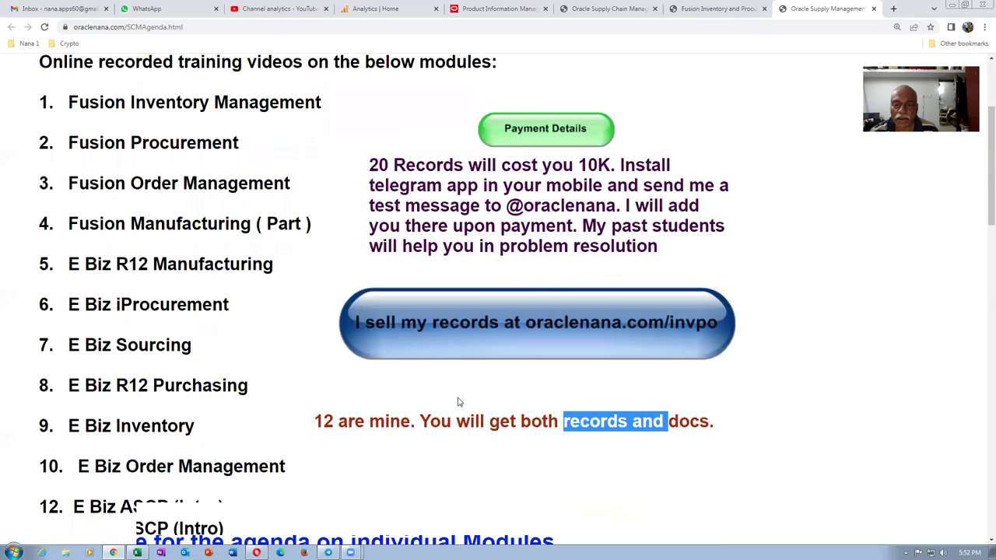
scroll(268, 246, "up", 1)
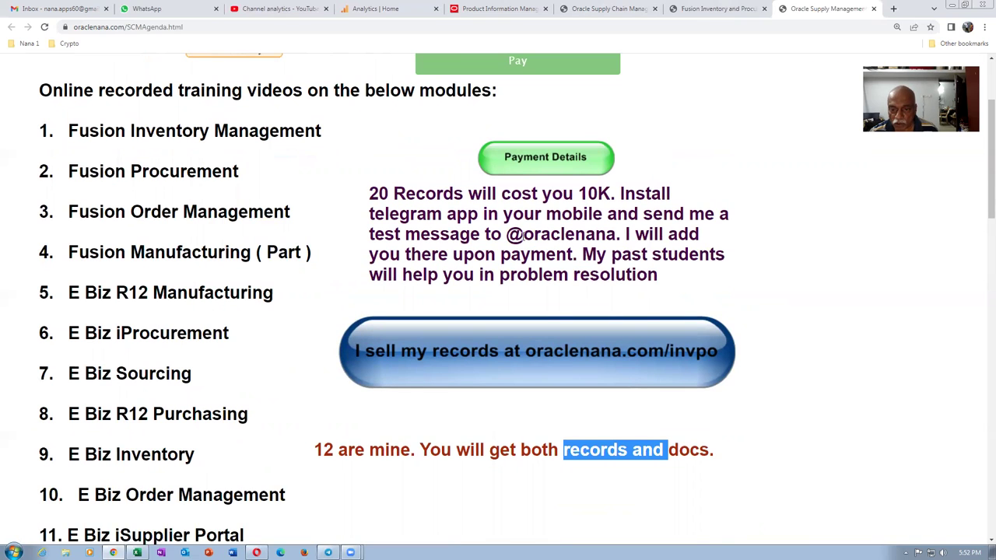
- Highlight the Telegram contact handle and the instructions about messaging, payment and problem resolution, and clear the selection
left_click_drag(507, 236, 618, 225)
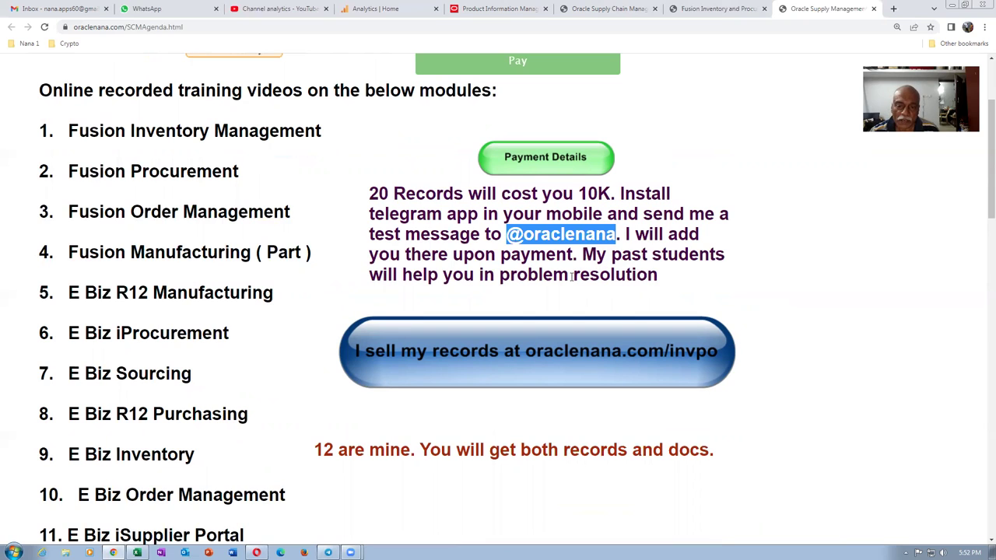
left_click(518, 278)
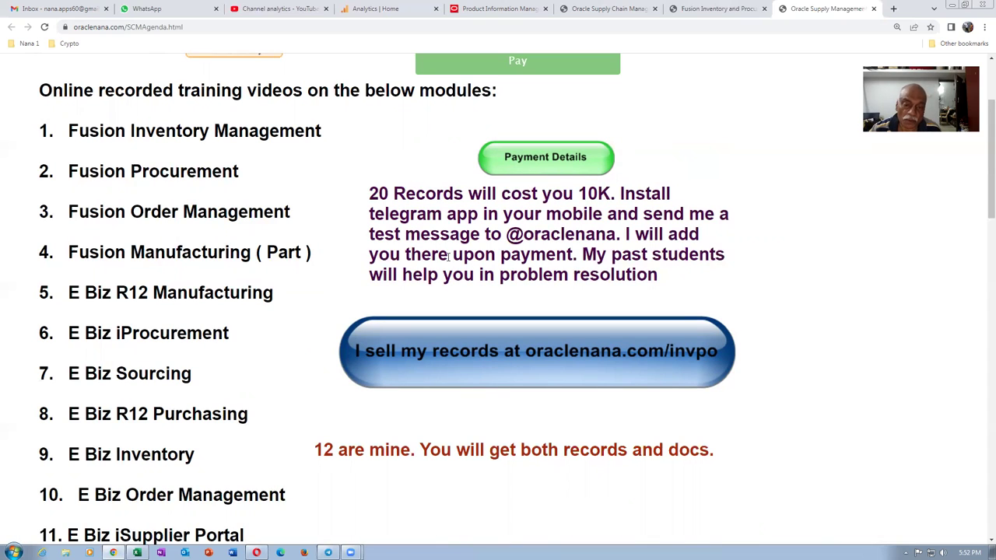
left_click_drag(439, 236, 597, 277)
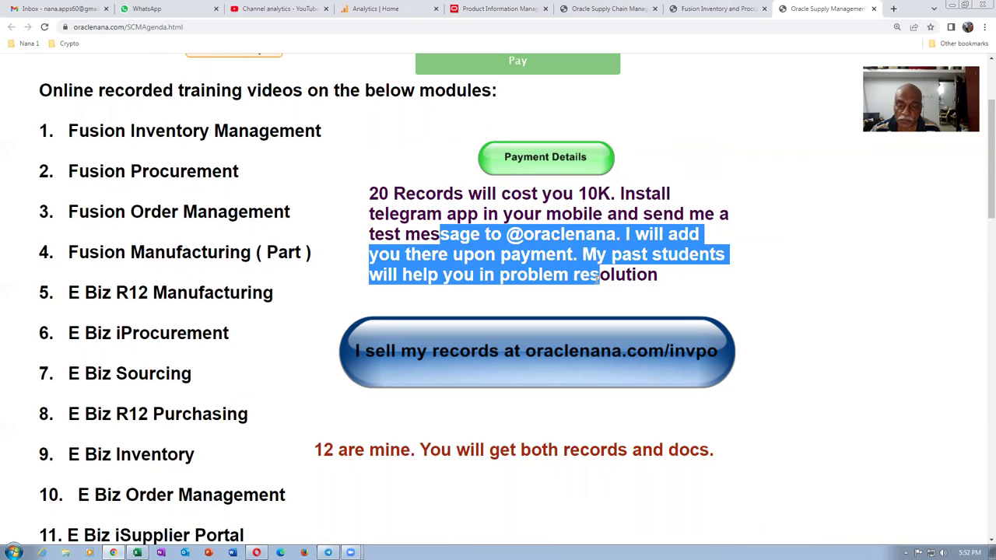
left_click(671, 295)
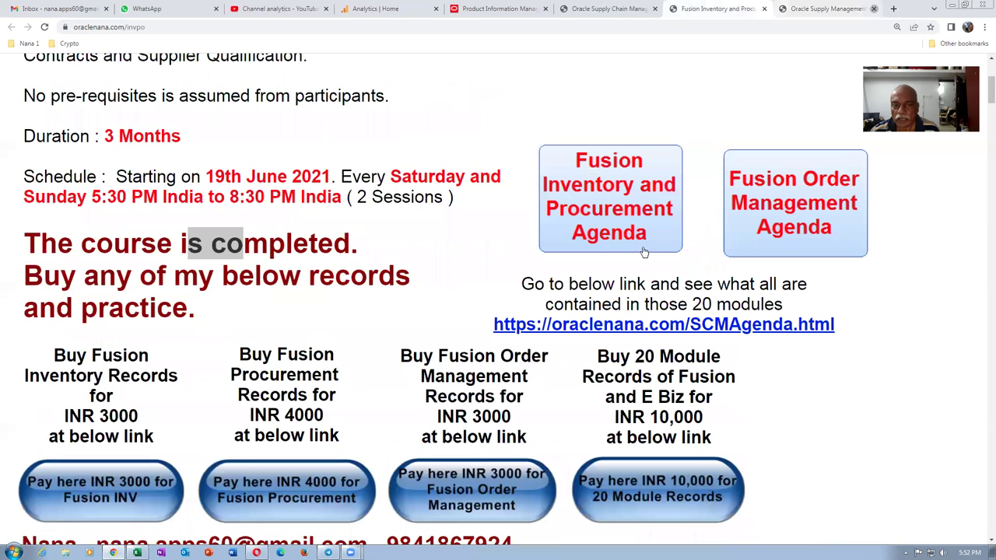
- Close the SCM agenda page, return to the Fusion Inventory and Procurement Training page, and clear its text selection
left_click(715, 8)
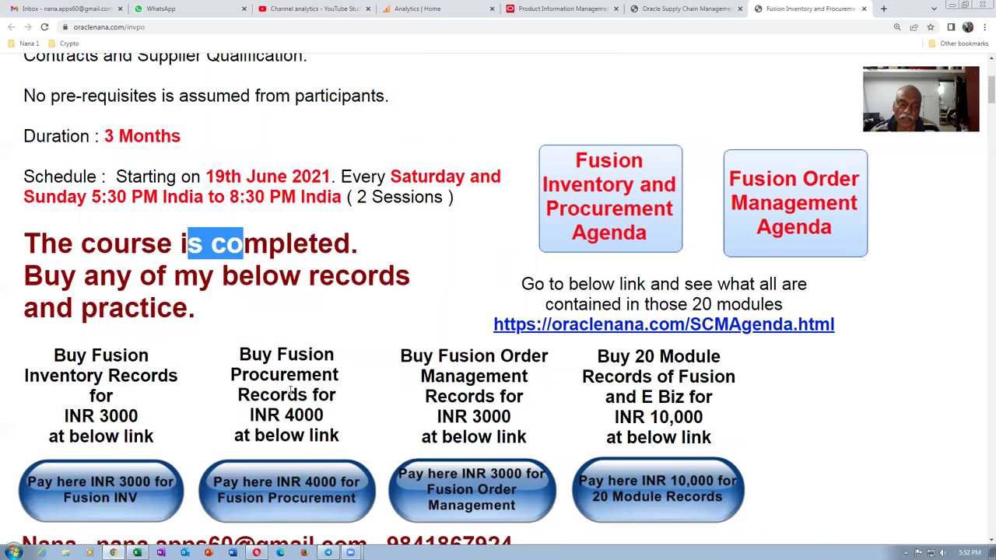
left_click(279, 304)
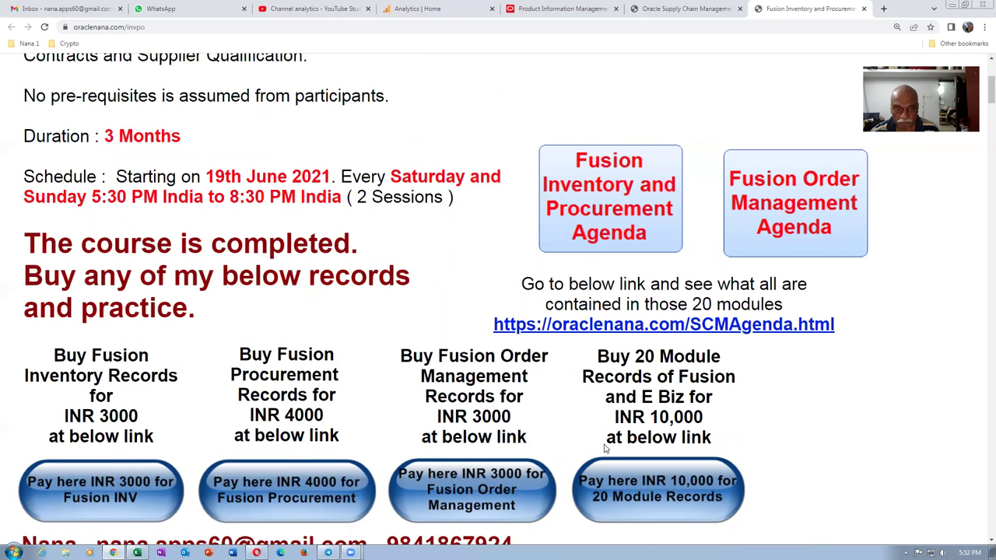
- Review the record packages, PayPal options, worksheet and course description on the Fusion Inventory and Procurement Training page
scroll(528, 386, "down", 3)
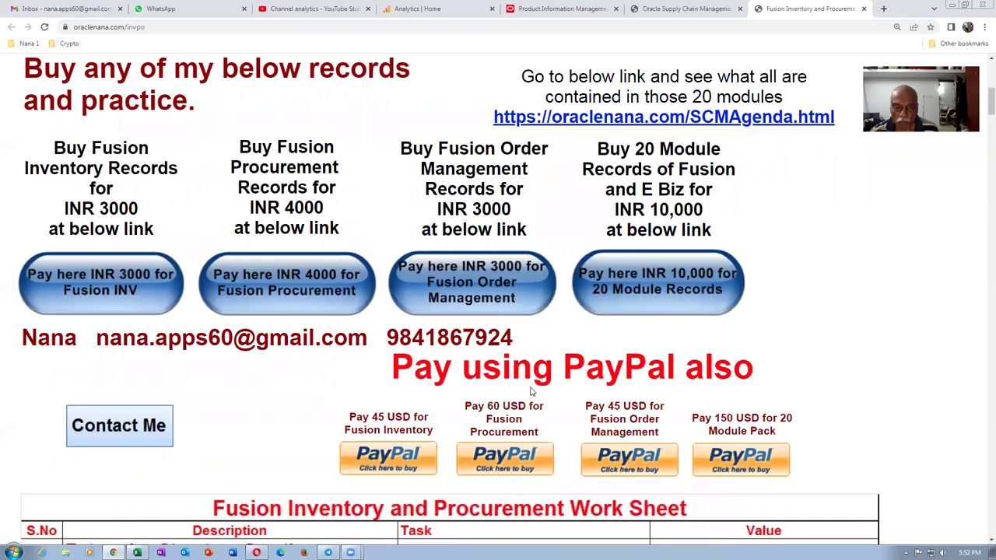
scroll(529, 336, "down", 3)
scroll(529, 336, "down", 2)
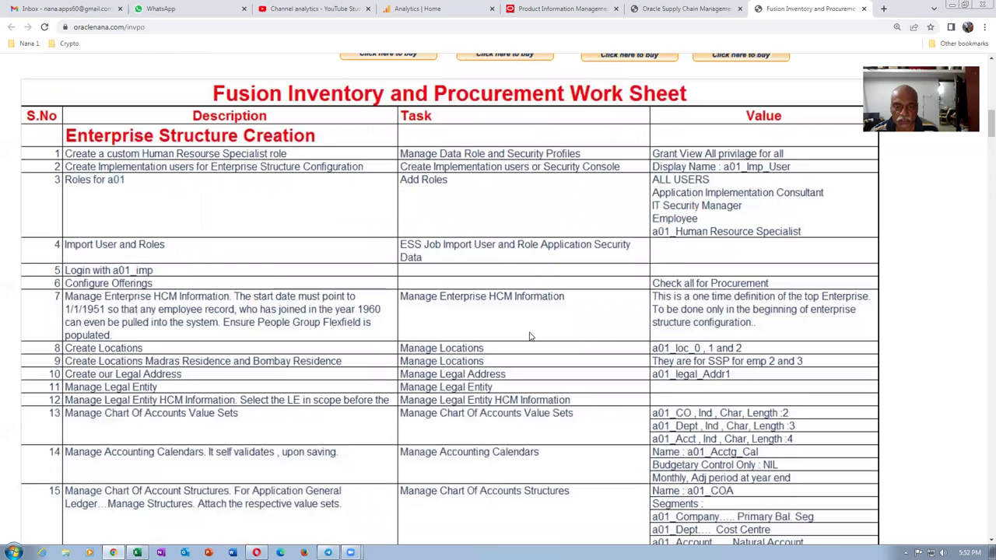
scroll(531, 337, "down", 2)
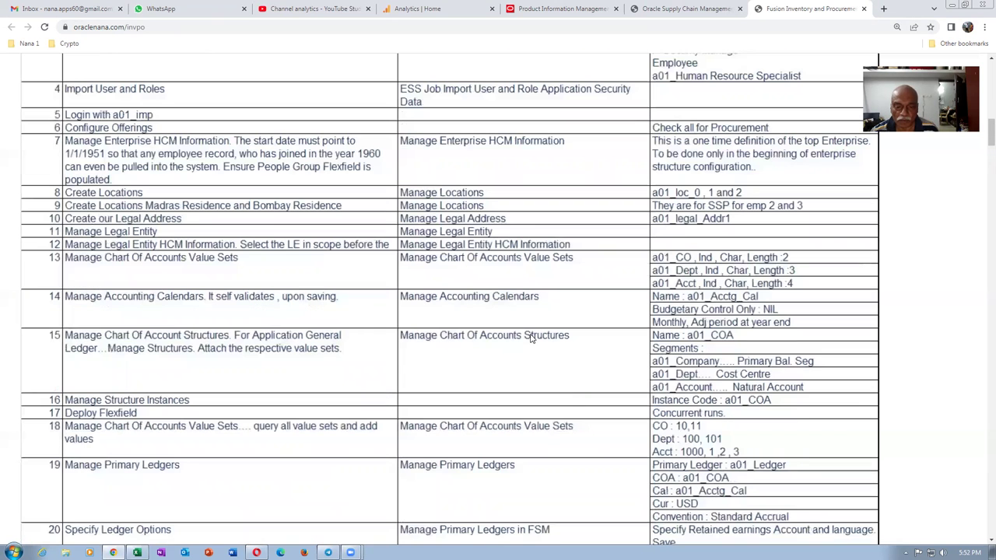
scroll(531, 337, "down", 3)
scroll(531, 339, "up", 20)
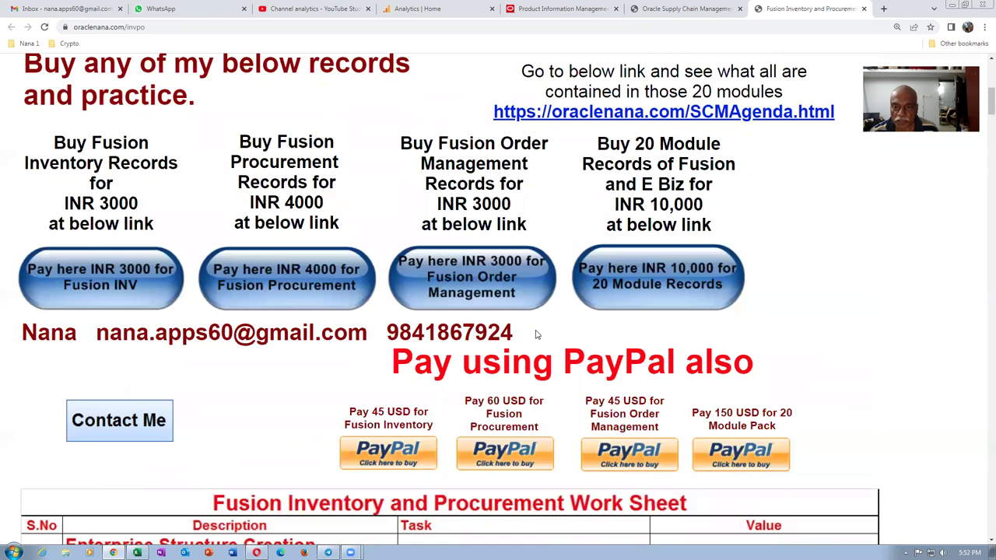
scroll(602, 136, "up", 2)
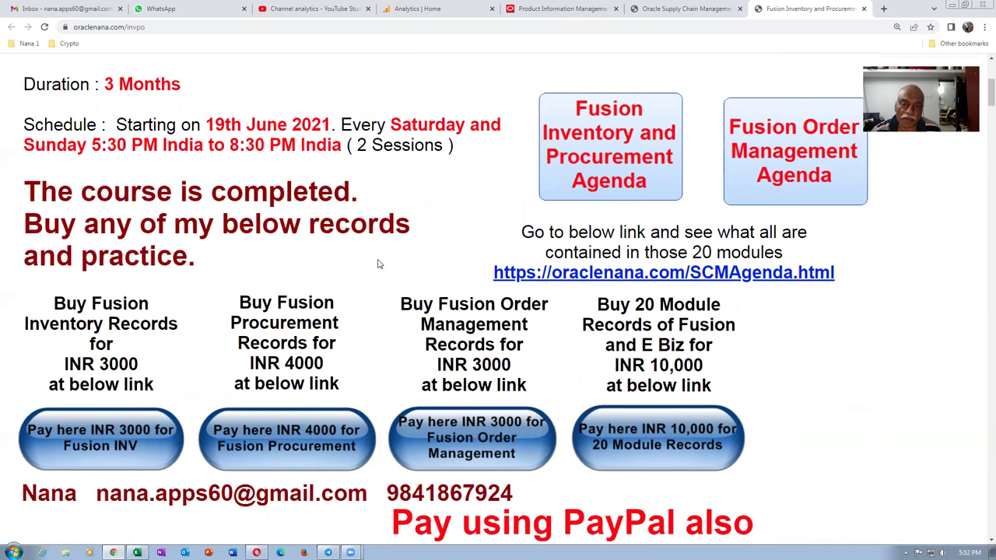
scroll(378, 263, "up", 3)
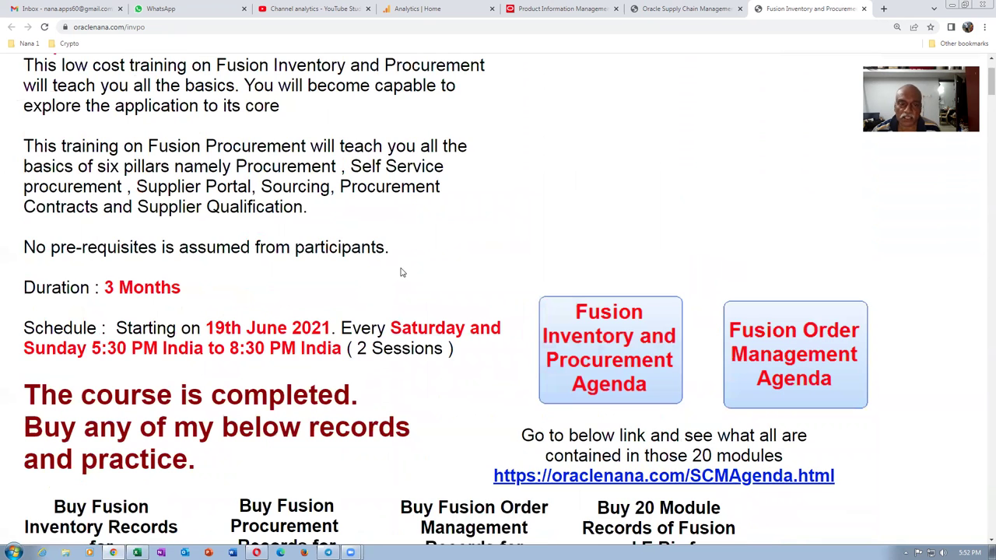
scroll(402, 269, "up", 2)
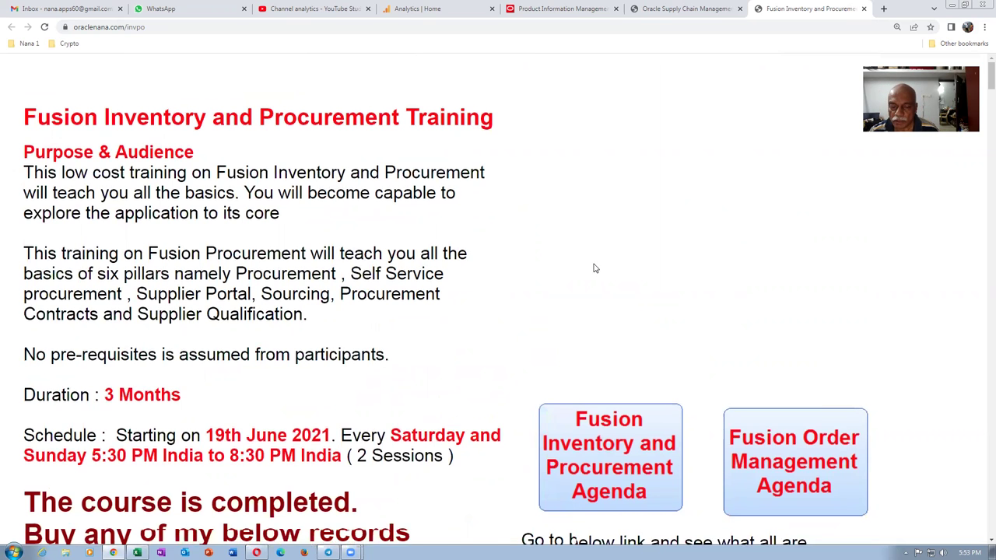
scroll(593, 269, "down", 3)
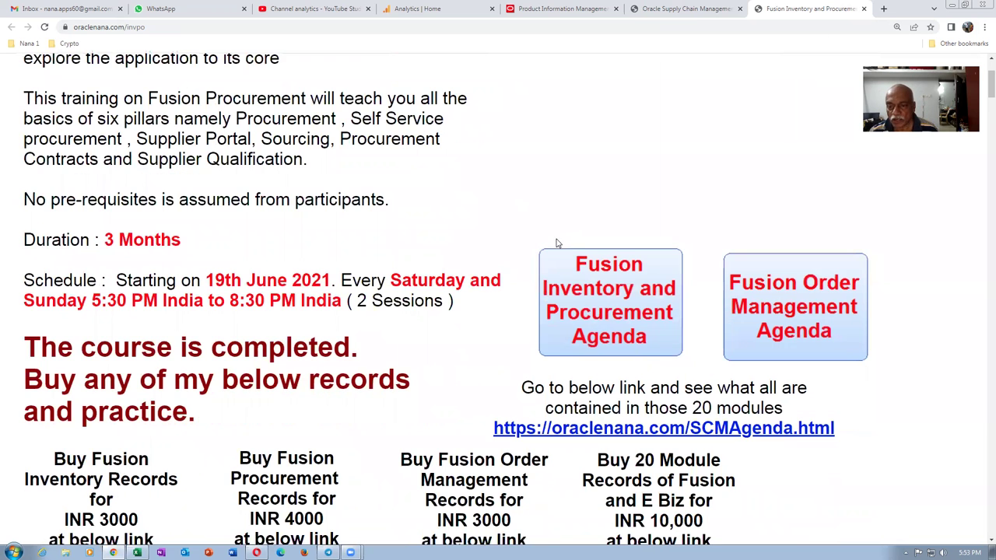
scroll(933, 143, "up", 3)
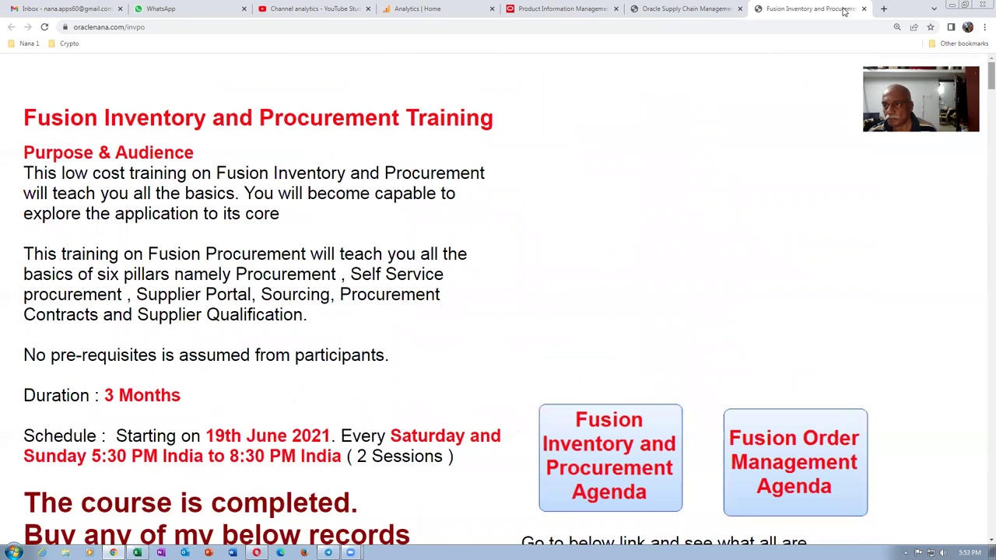
- Close both remaining training website pages and open Setup and Maintenance in Oracle Fusion
left_click(863, 10)
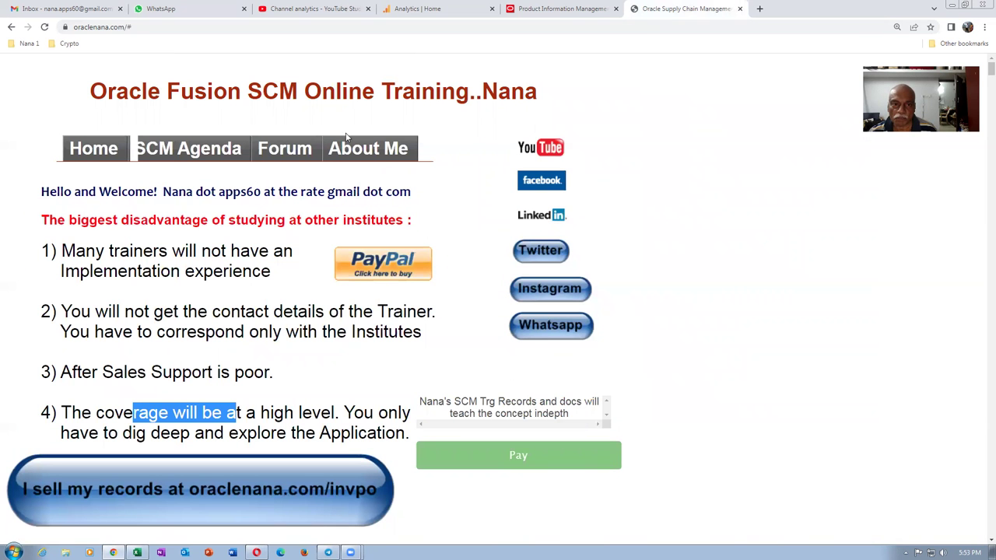
left_click(741, 10)
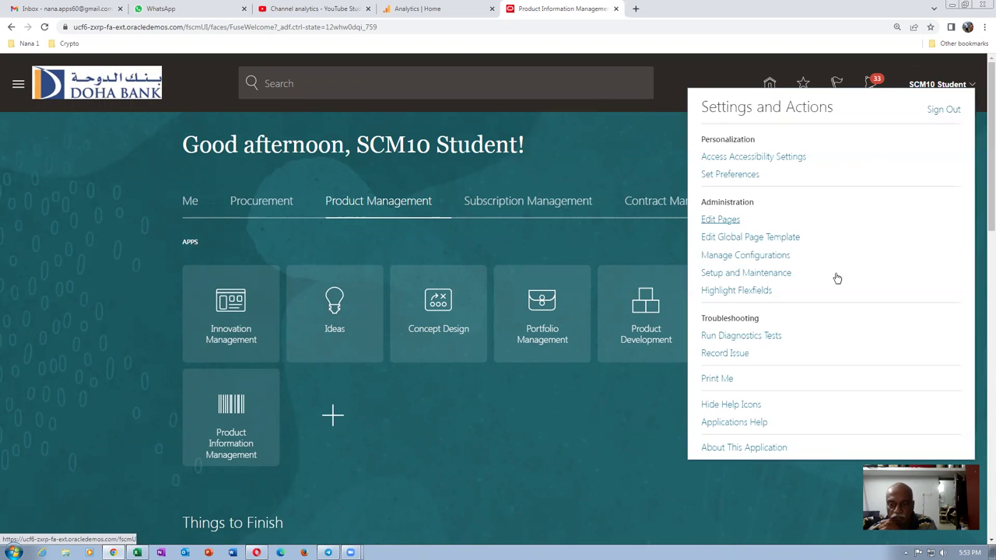
left_click(719, 276)
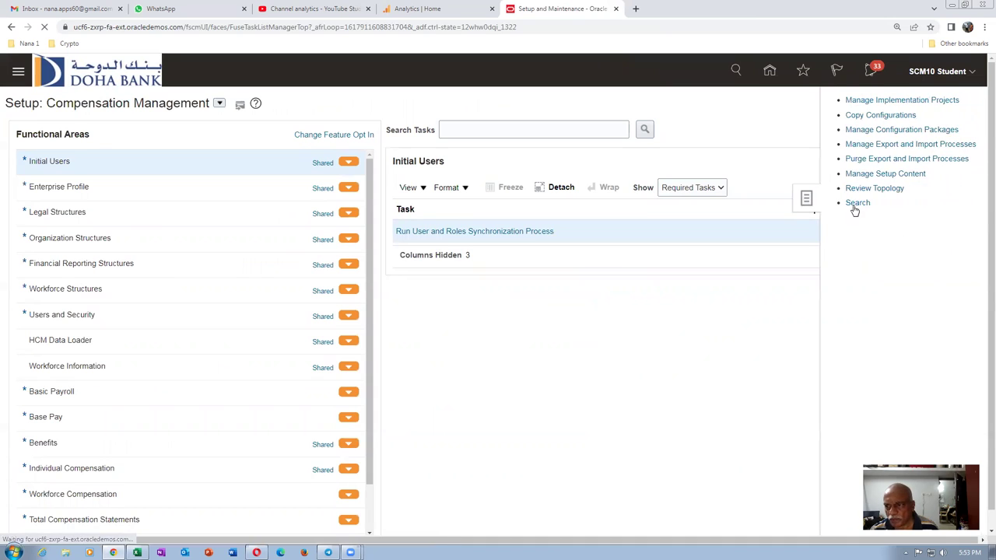
- Search the setup tasks for man%def%cost%pro% and open Manage Default Cost Profiles
left_click(305, 129)
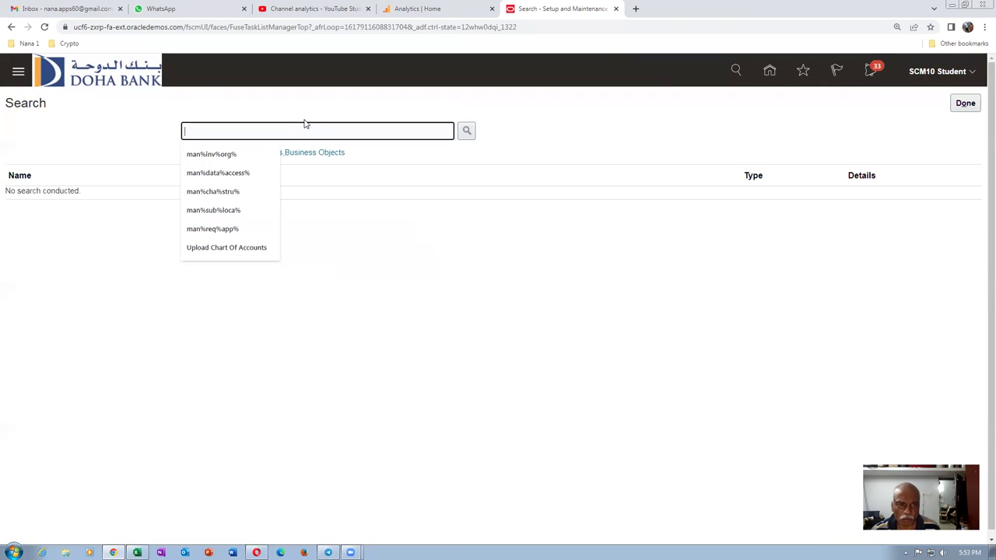
type("man%d")
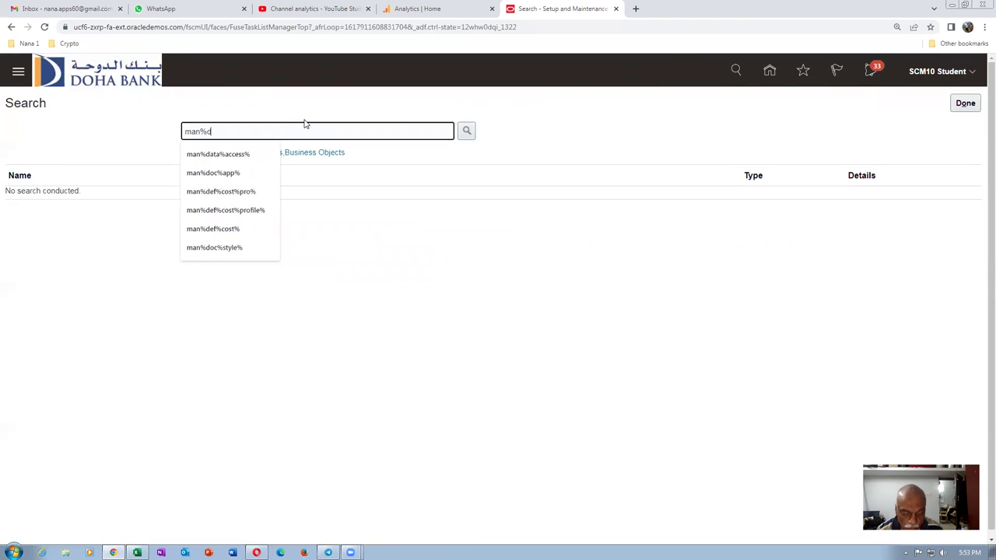
type("ef%cost%")
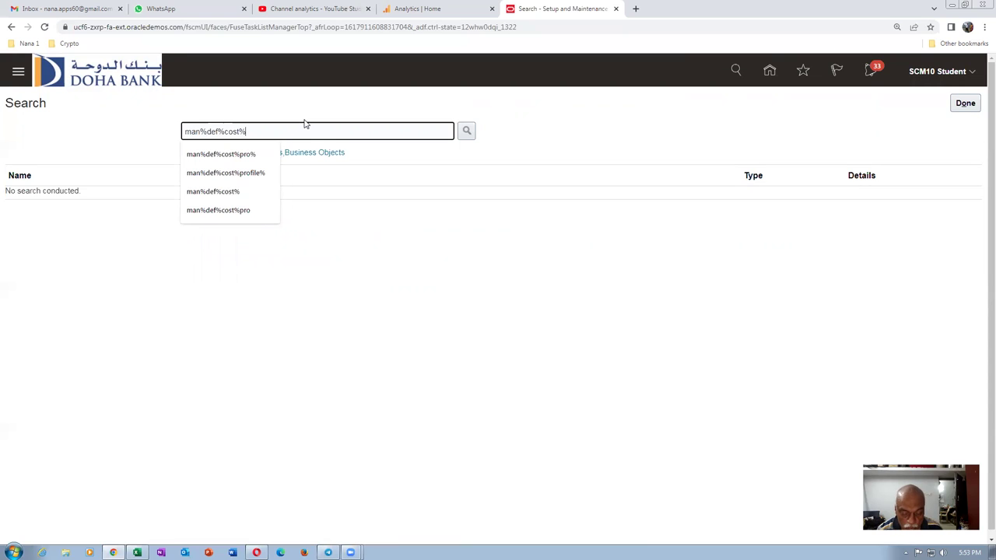
type("pro%")
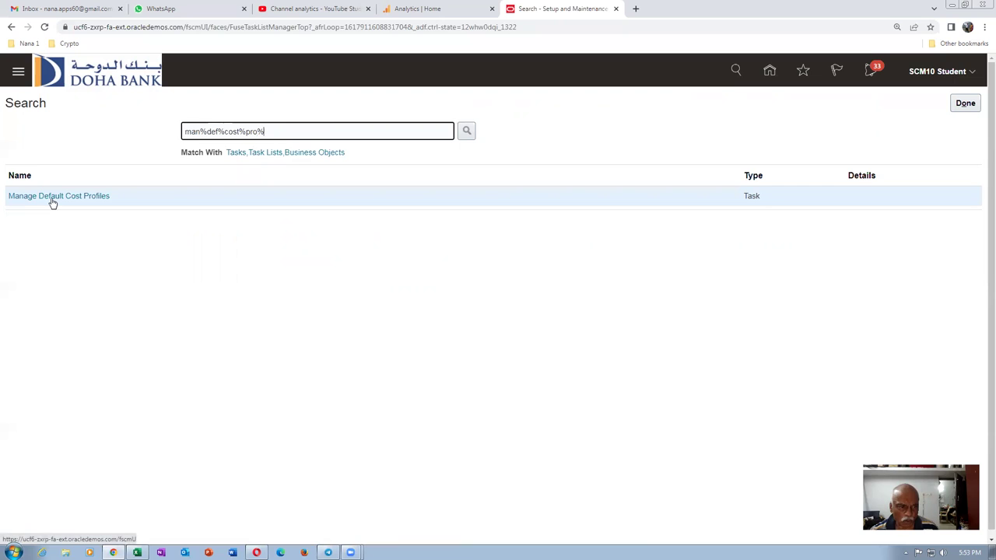
left_click(52, 197)
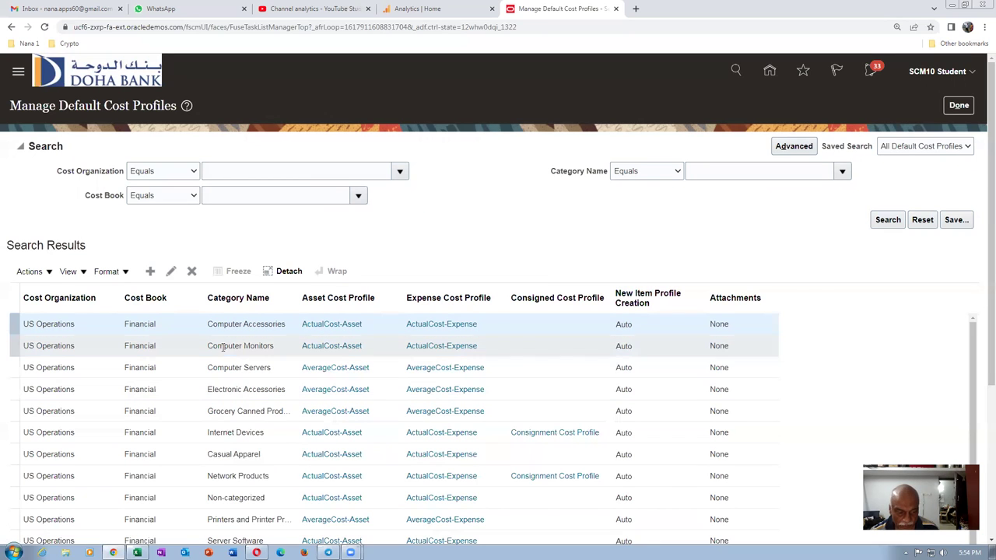
- Duplicate the Manage Default Cost Profiles browser tab and open Product Information Management from the favorites in the copy
right_click(569, 9)
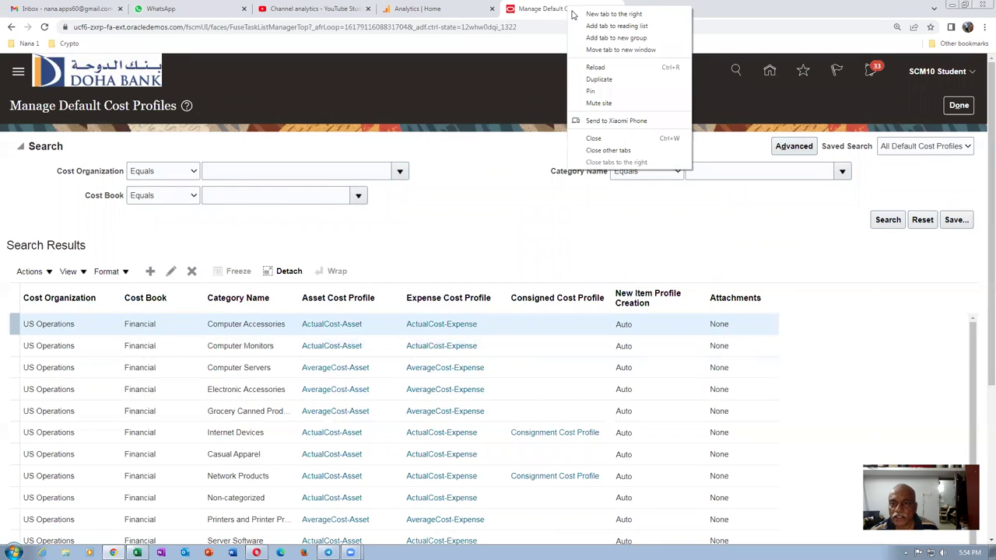
left_click(596, 79)
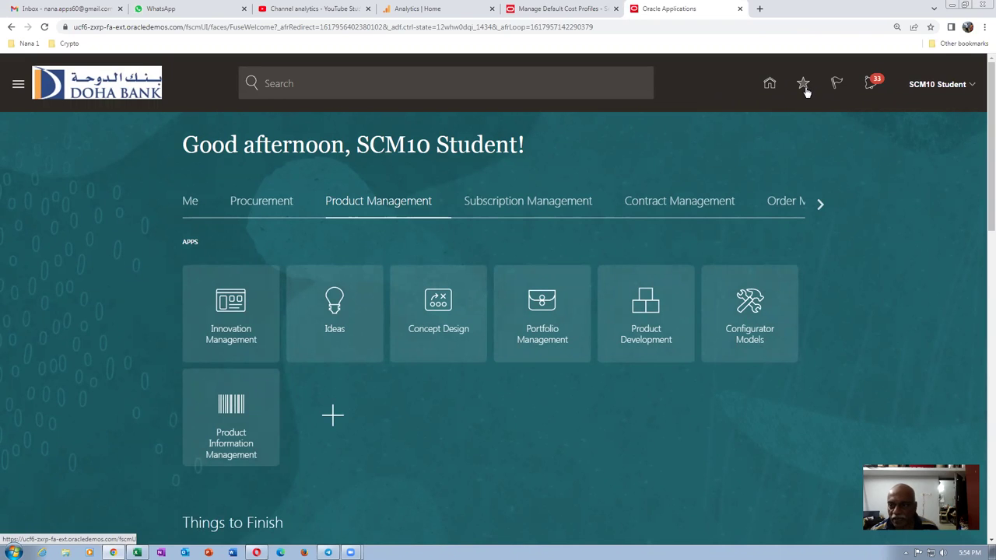
left_click(805, 91)
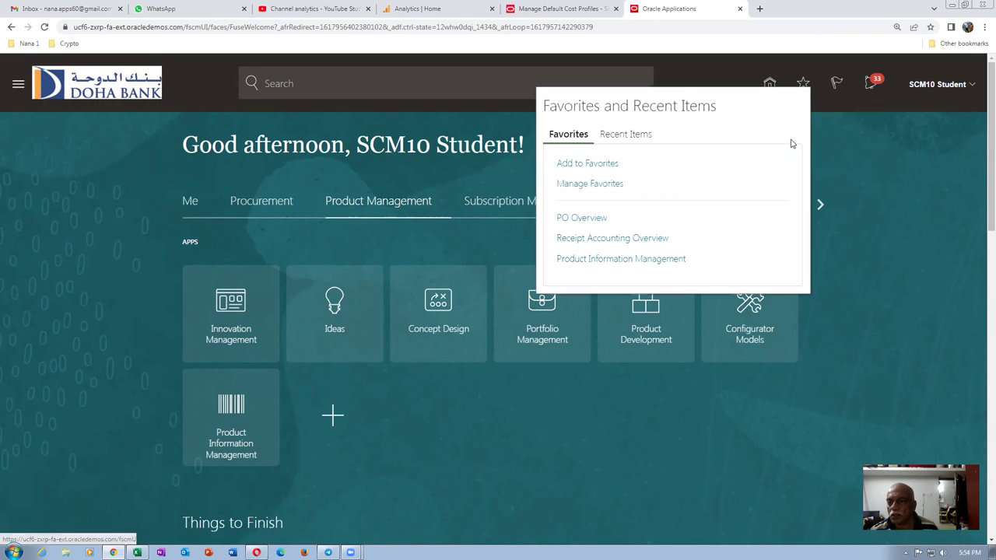
left_click(611, 260)
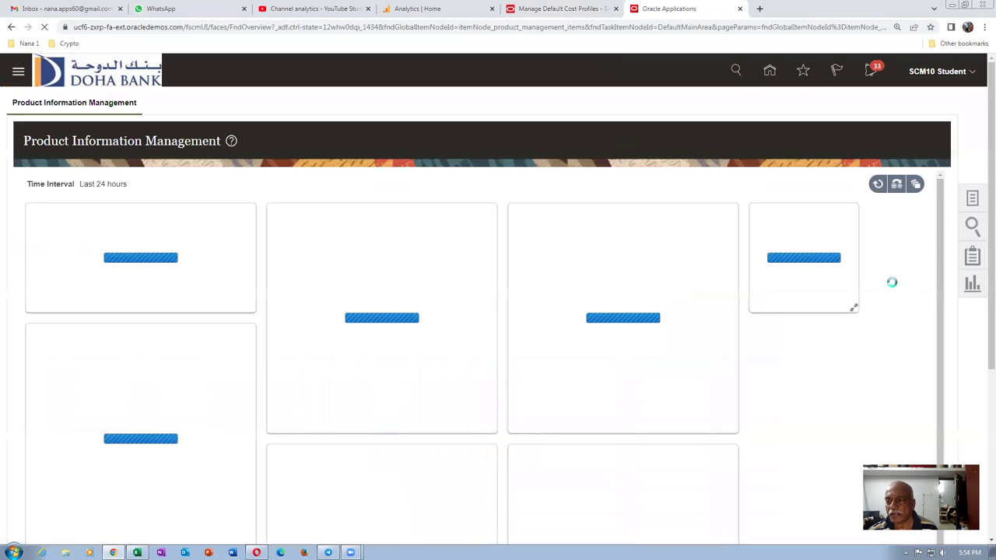
- Open Browse Items in Product Information Management and search for items starting with AS65000
left_click(973, 200)
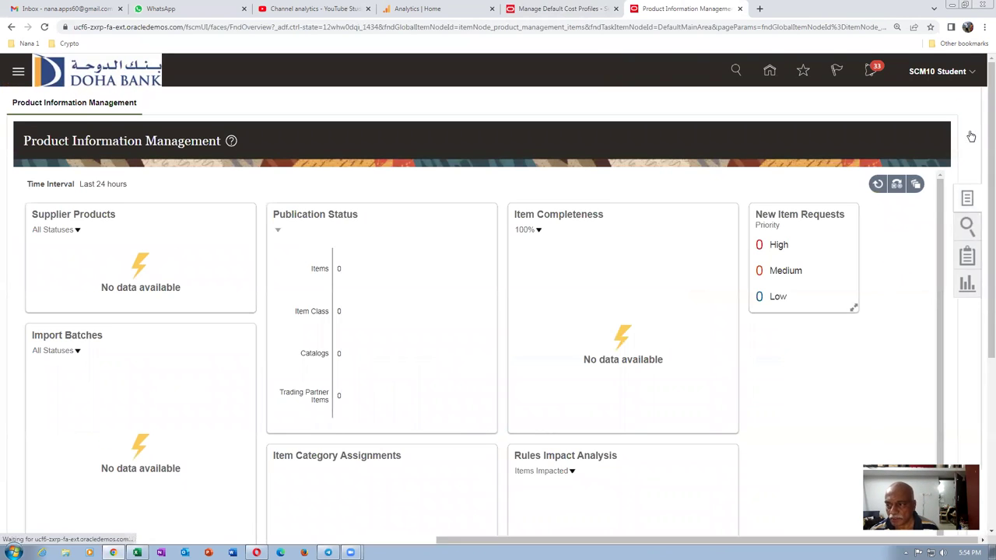
left_click(873, 143)
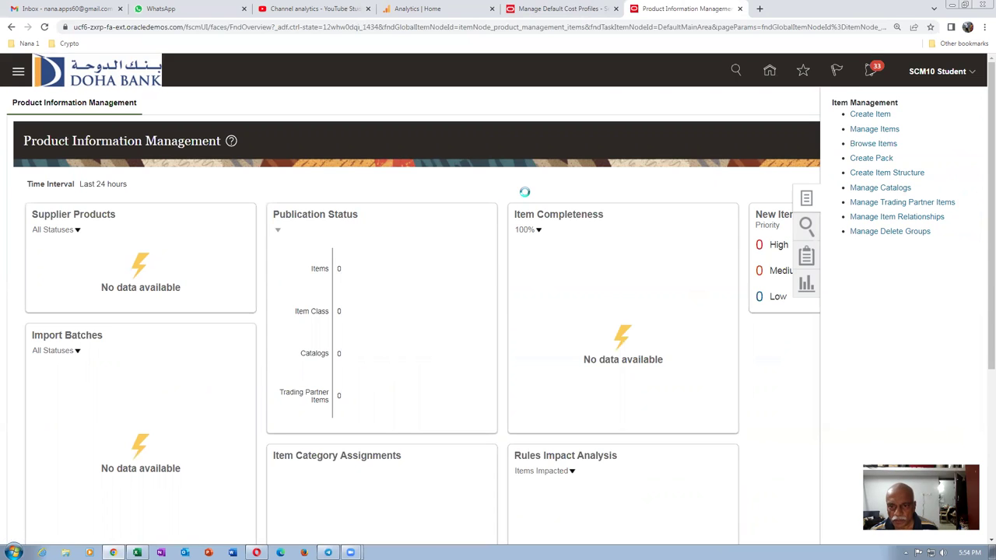
left_click(455, 346)
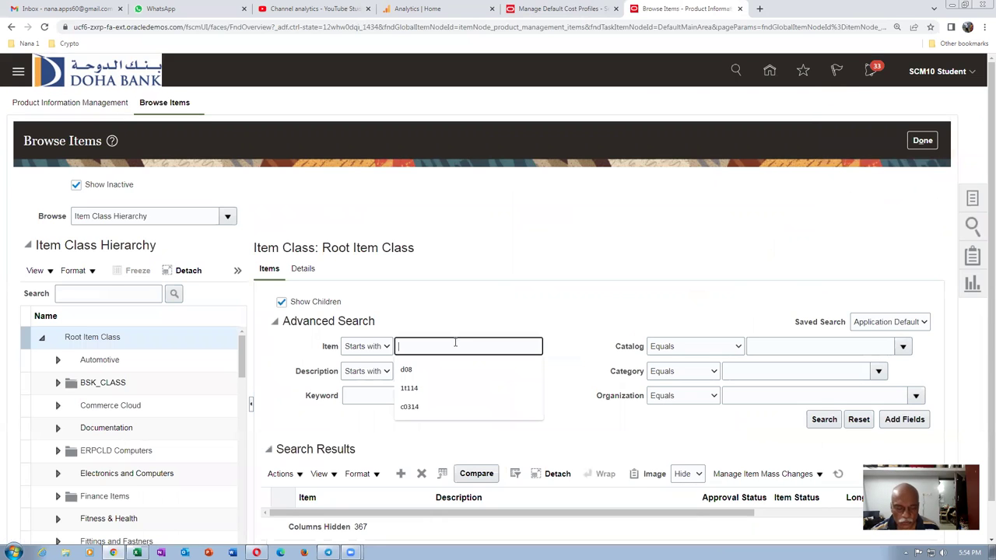
type("AS65")
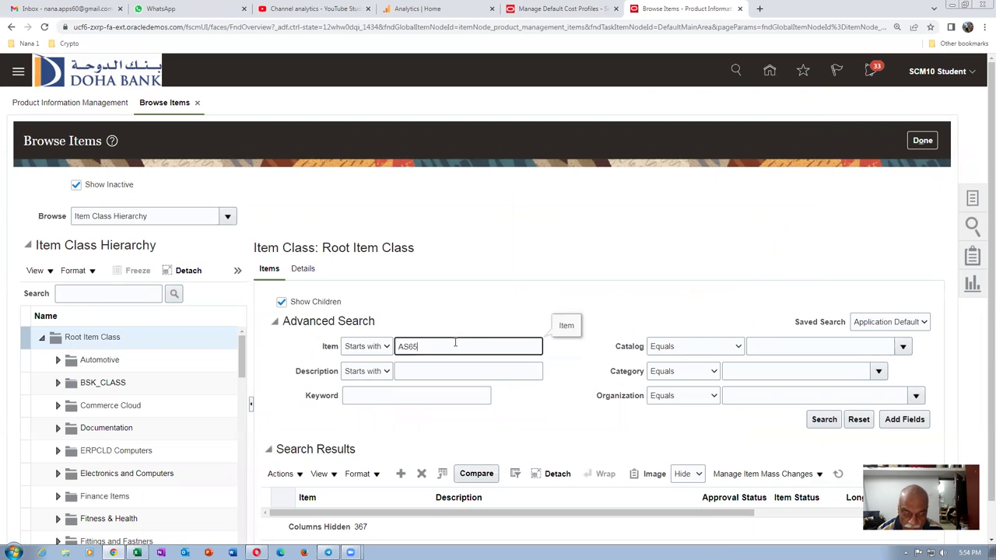
type("000")
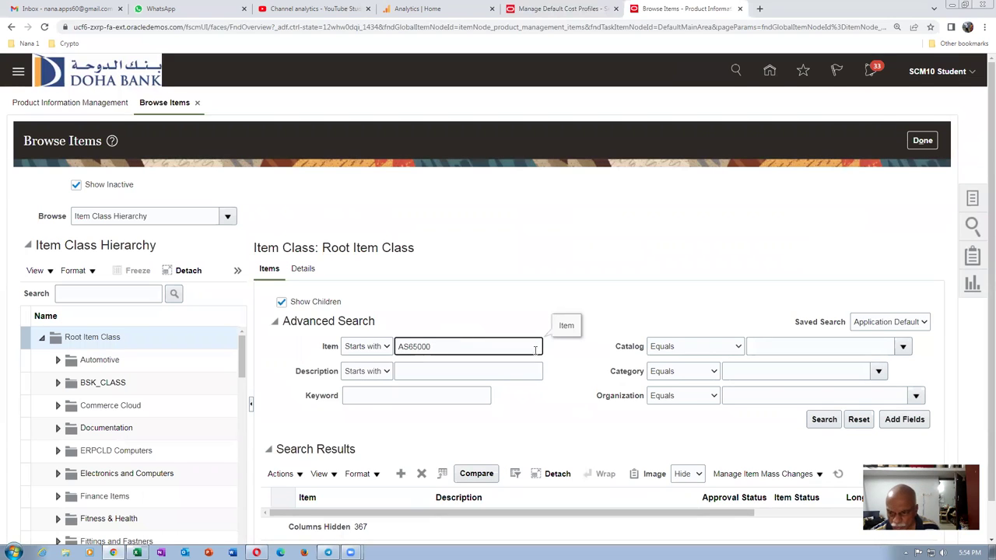
left_click(824, 419)
scroll(648, 292, "down", 1)
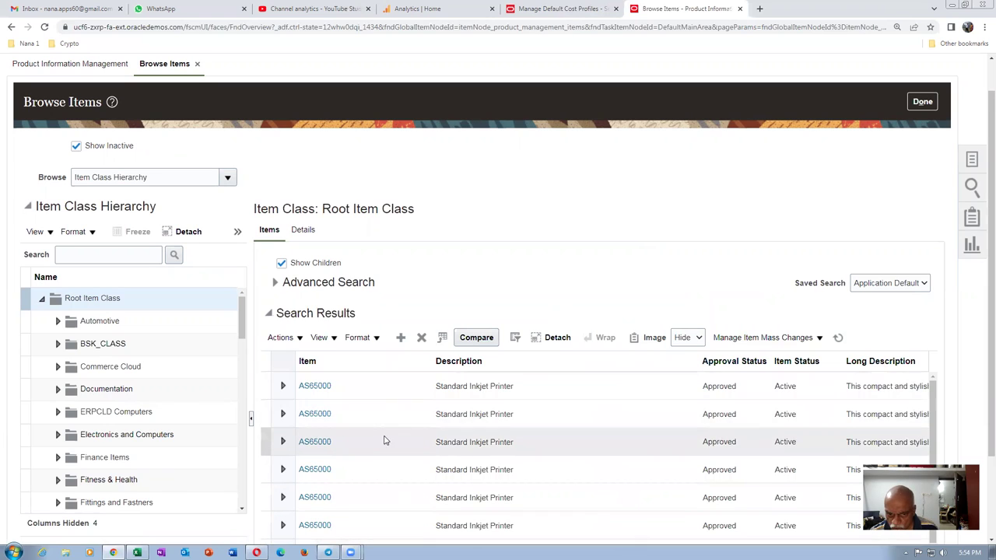
- Open the first AS65000 item in the search results and review its overview and unit of measure details
left_click(315, 386)
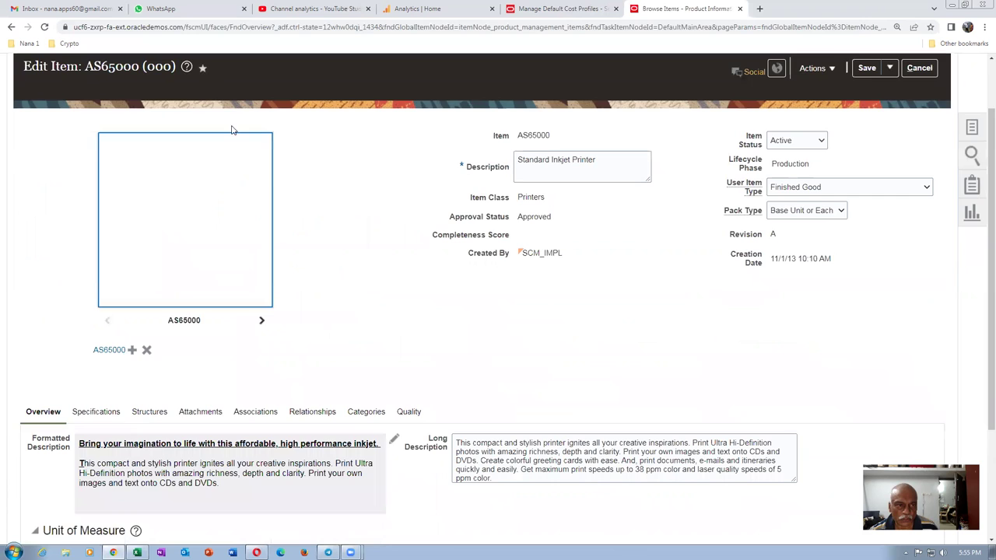
scroll(342, 282, "down", 2)
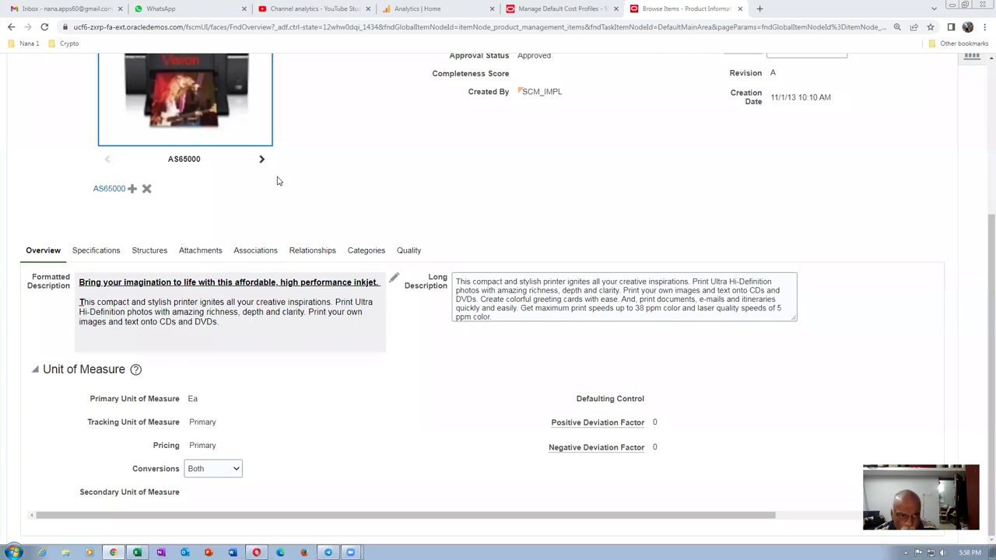
scroll(373, 198, "up", 3)
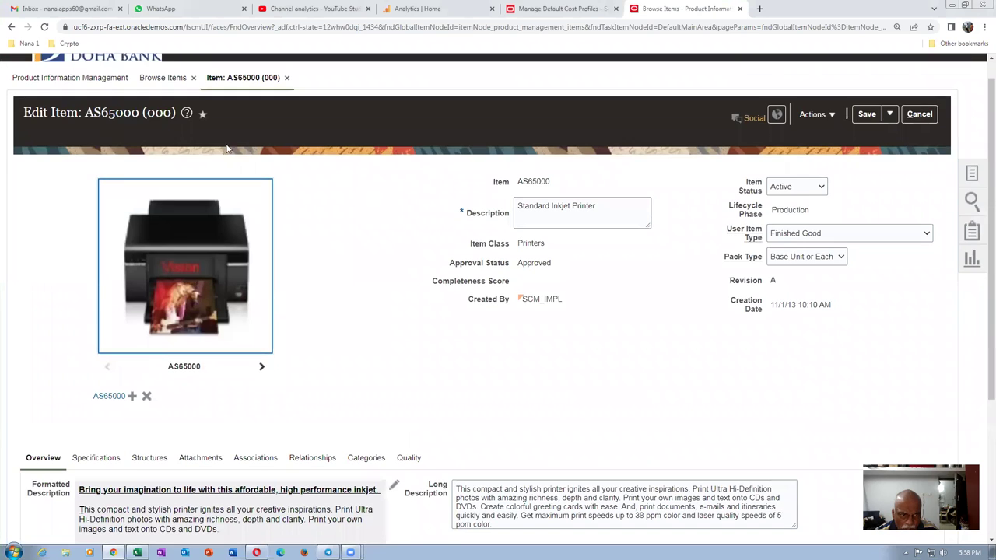
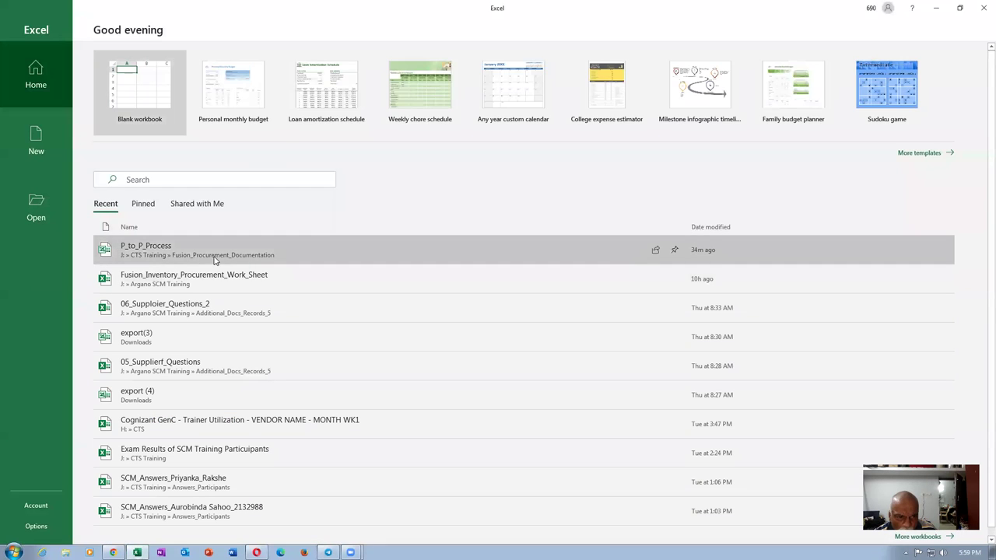
- Open the recent P_to_P_Process workbook in Excel and select rows 10 and 11 with the material receipt entries
left_click(215, 257)
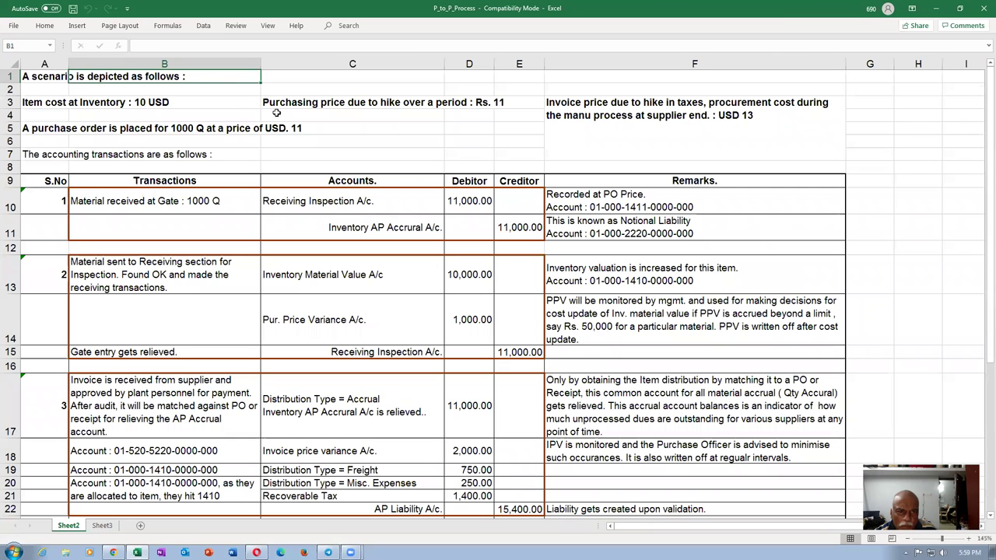
scroll(181, 87, "up", 2)
left_click(274, 104)
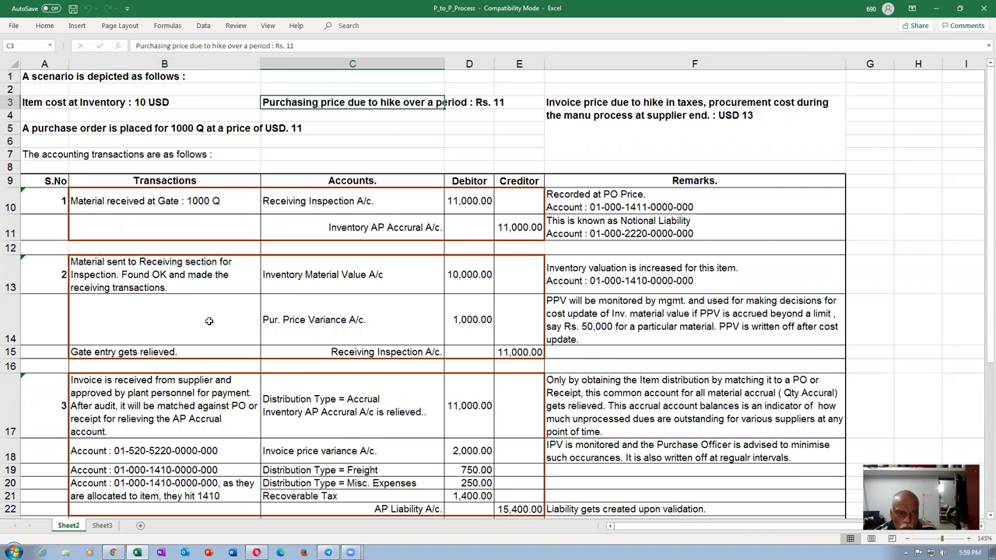
left_click(198, 211)
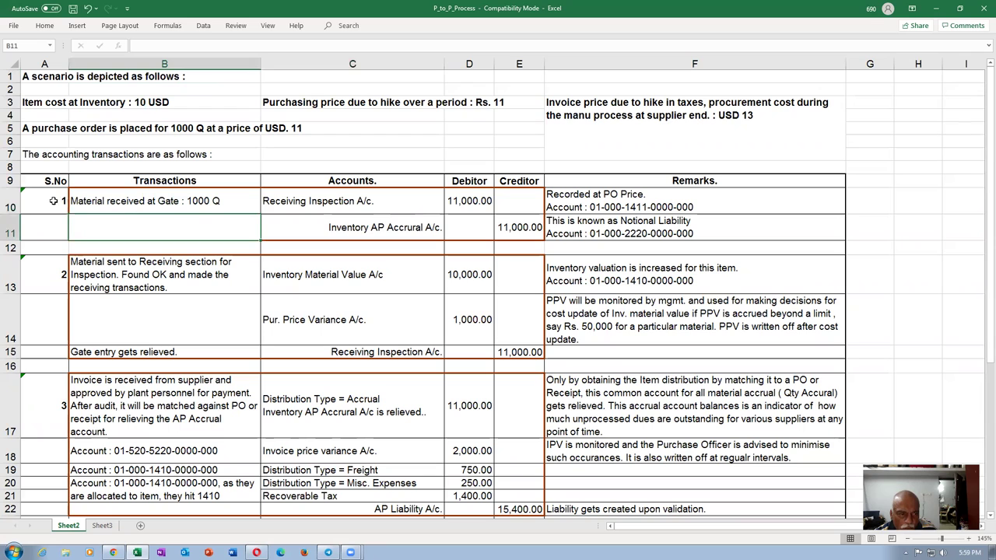
left_click_drag(7, 204, 3, 217)
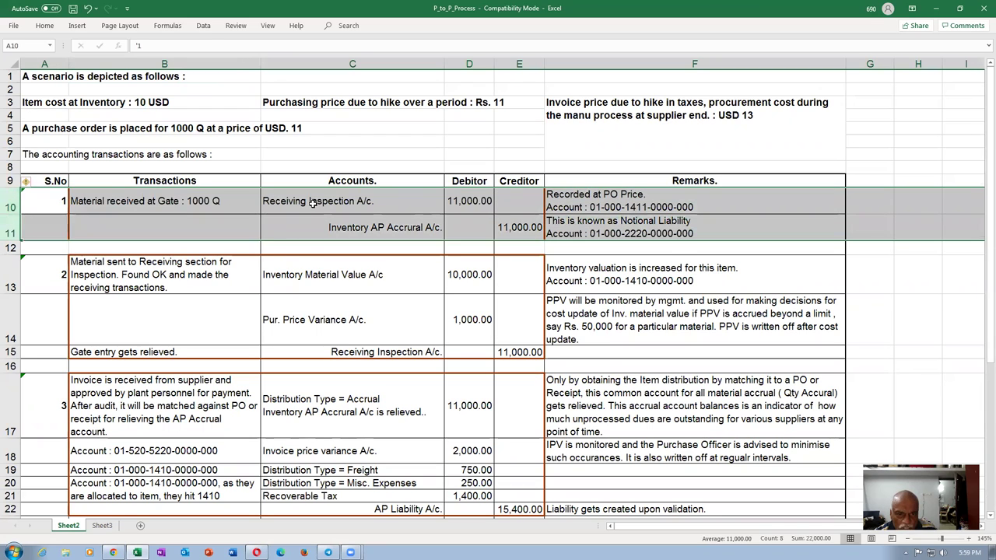
- Examine the Receiving Inspection debit and the Inventory AP Accrual credit of the material receipt in rows 10 and 11
left_click(313, 204)
left_click(479, 201)
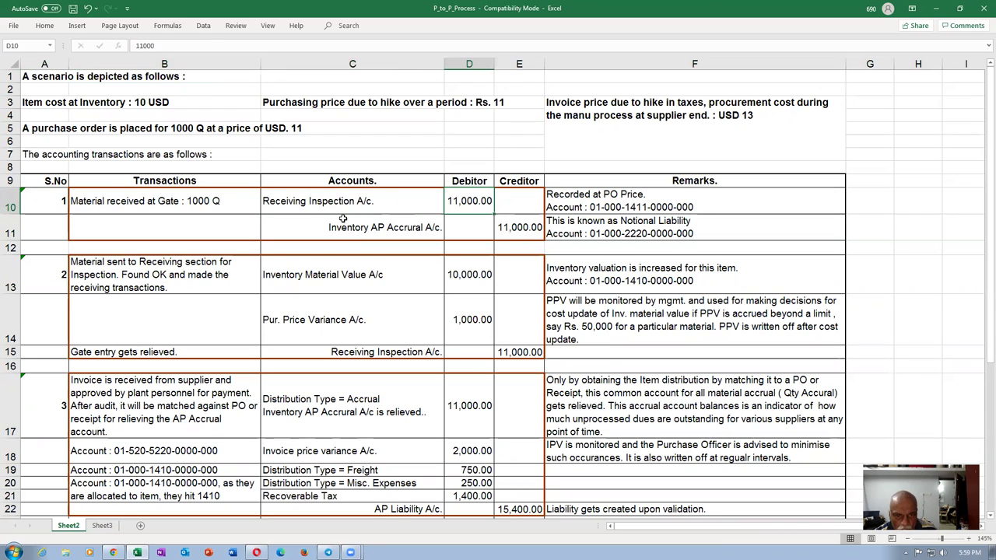
left_click(311, 203)
left_click(359, 220)
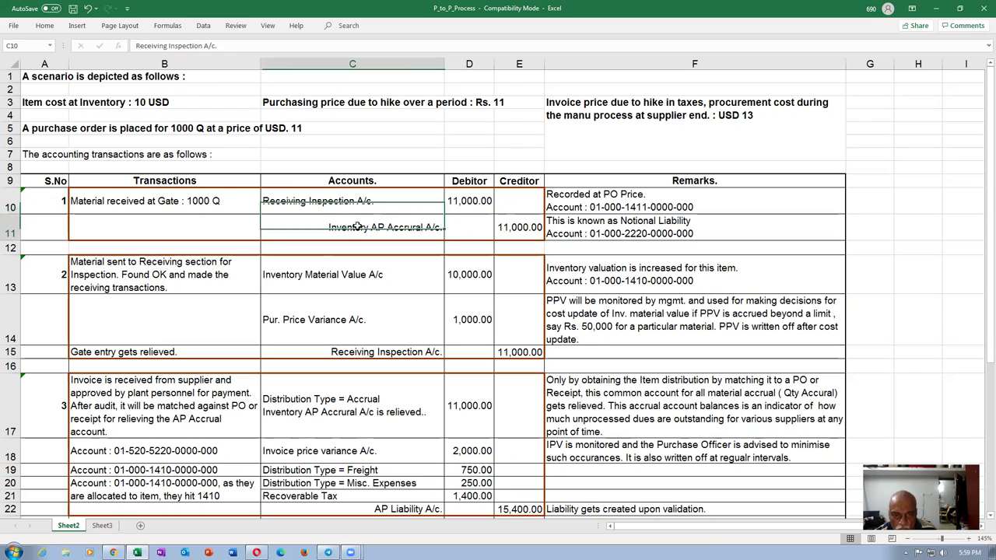
left_click(529, 225)
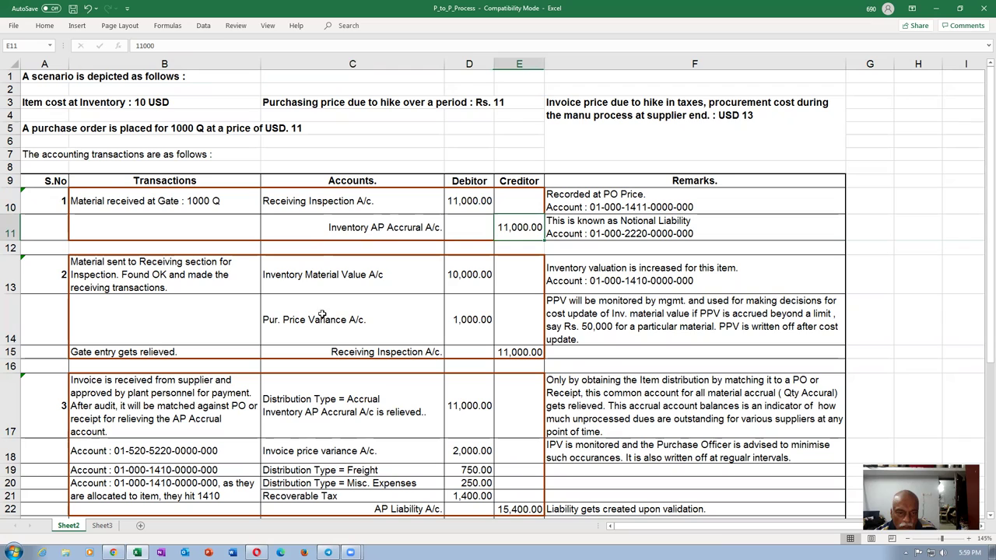
- Examine the inventory material value, purchase price variance and Receiving Inspection entries of the receiving transaction in rows 13 to 15
left_click(319, 282)
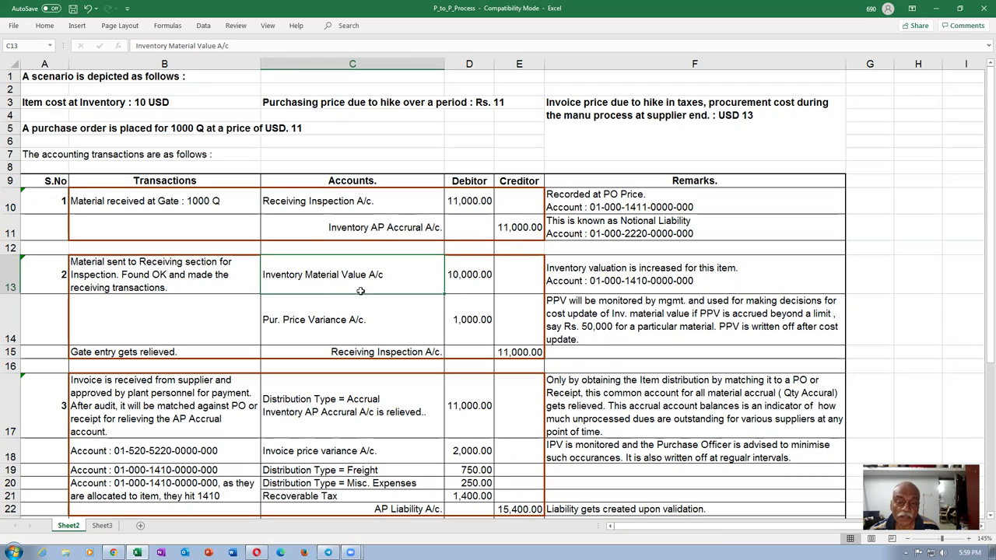
left_click(8, 320)
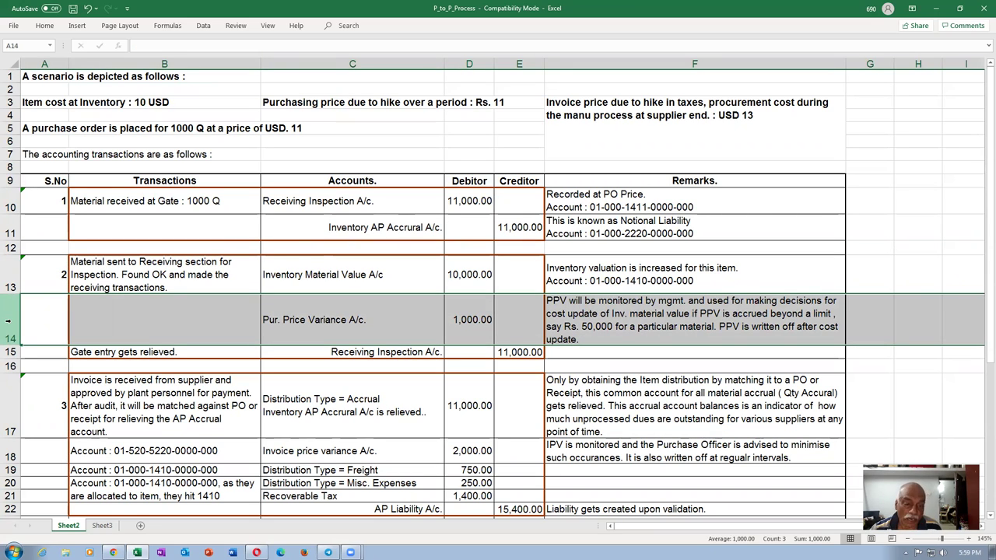
left_click(168, 354)
left_click(400, 353)
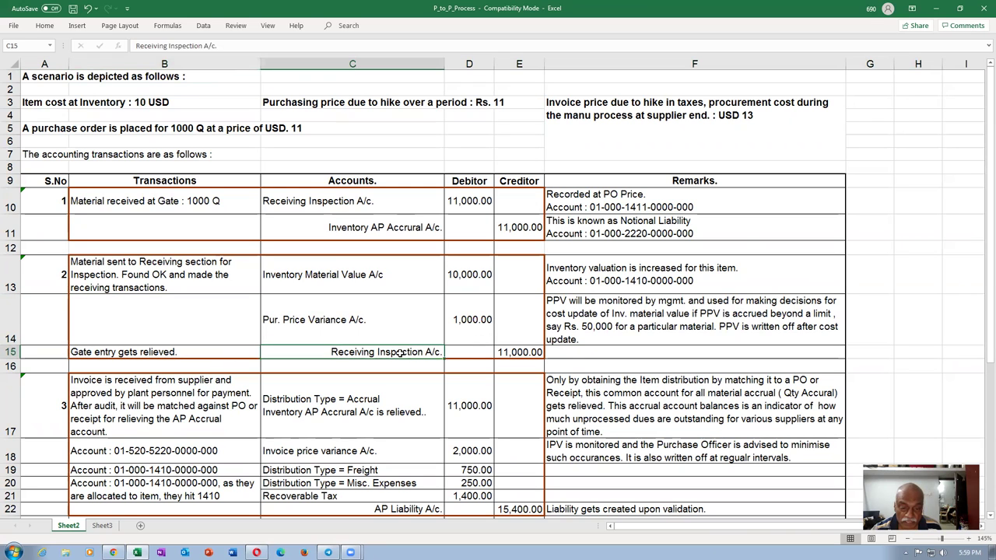
left_click(525, 351)
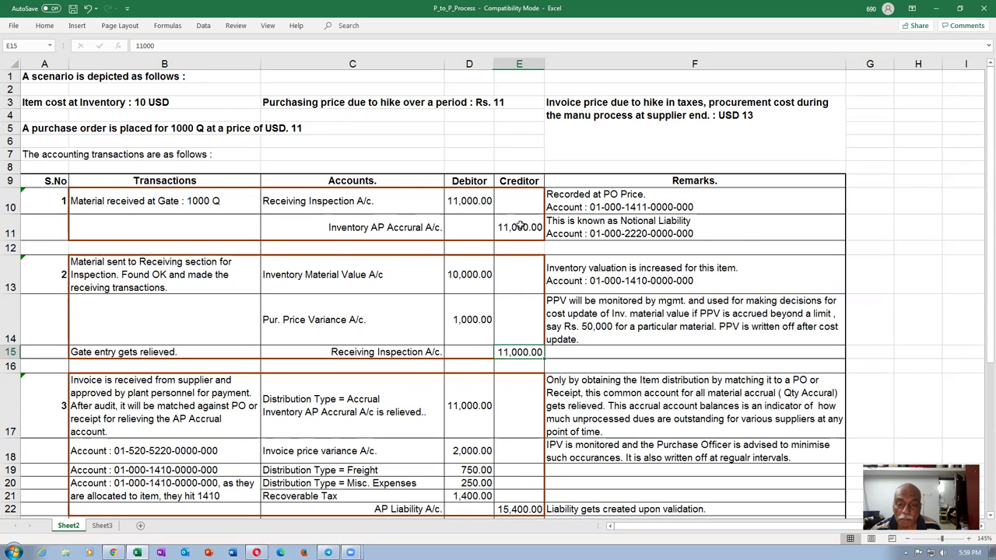
left_click(346, 277)
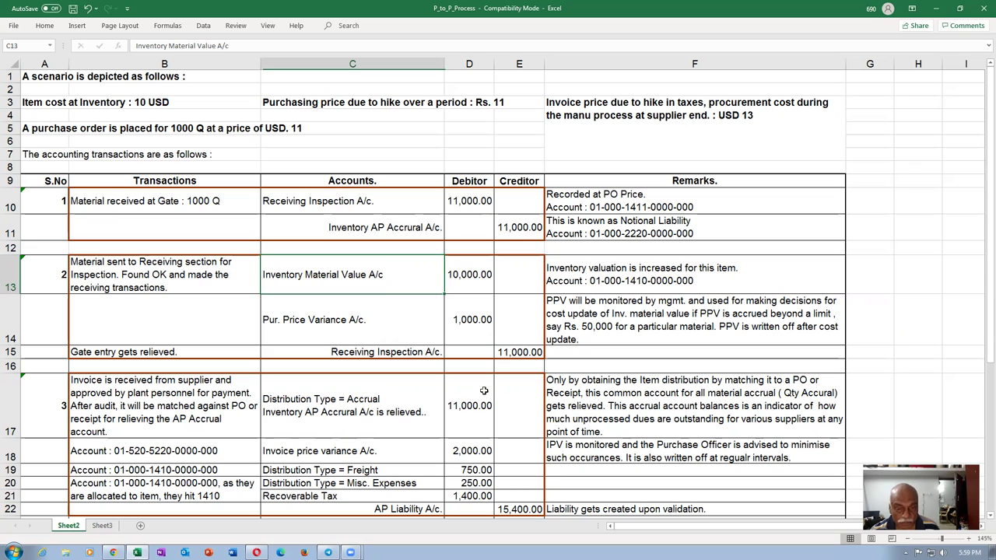
- Highlight the material receipt rows 10 and 11, the receiving rows 13 to 15 and variance row 14, ending with rows 10 to 15 selected
left_click(9, 205)
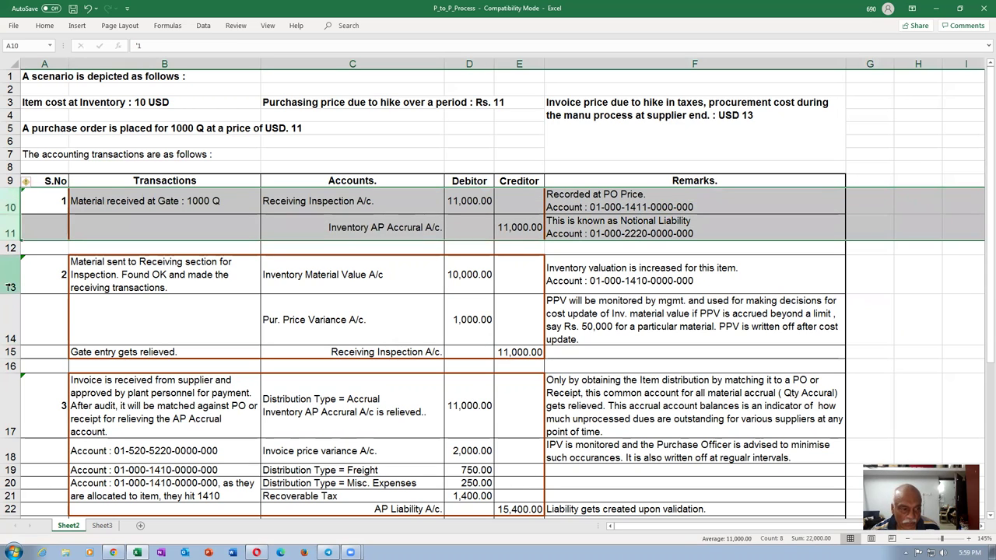
left_click(4, 283)
left_click_drag(4, 283, 5, 352)
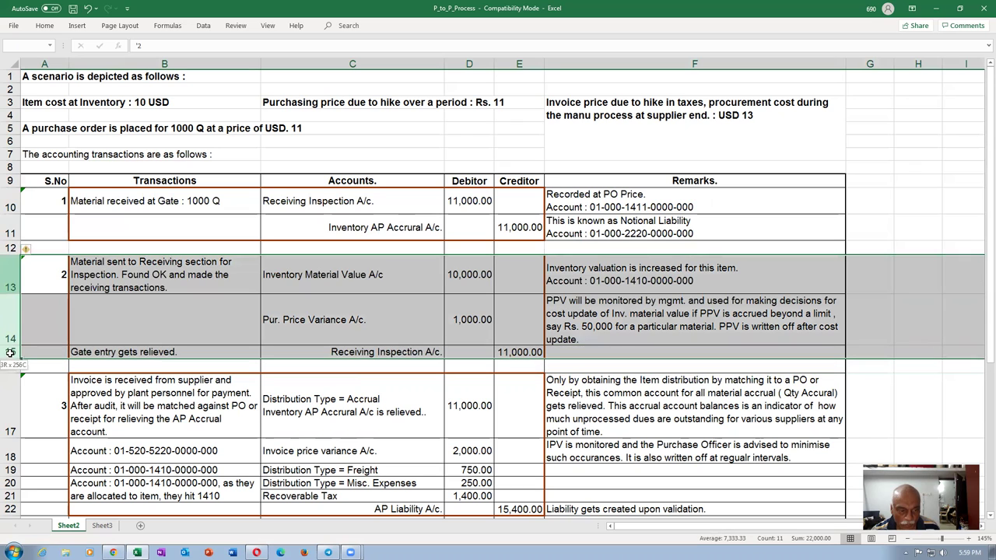
left_click(8, 317)
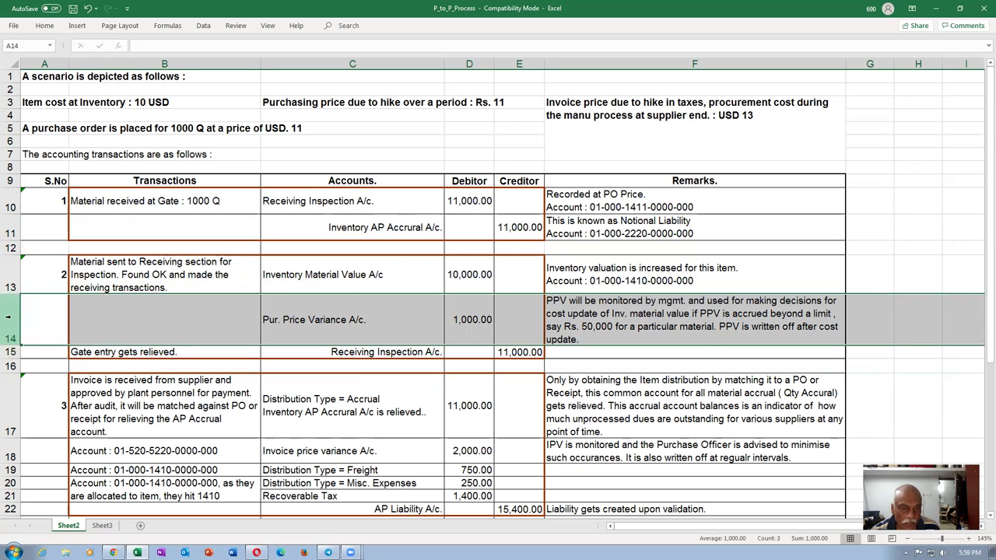
left_click_drag(9, 205, 11, 352)
- Switch to Chrome and review the asset and expense cost profiles assigned to each category in Manage Default Cost Profiles
key("alt+Tab")
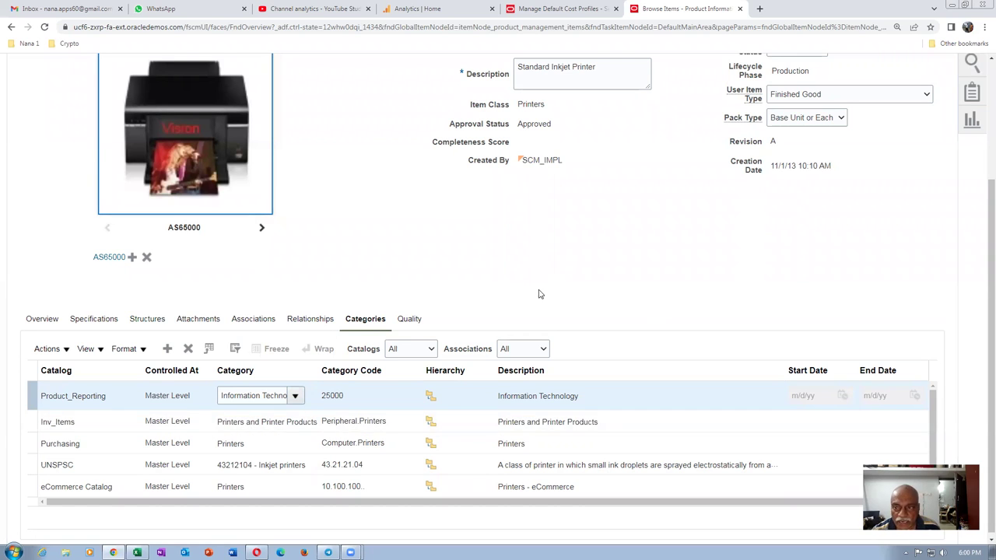
scroll(537, 299, "up", 2)
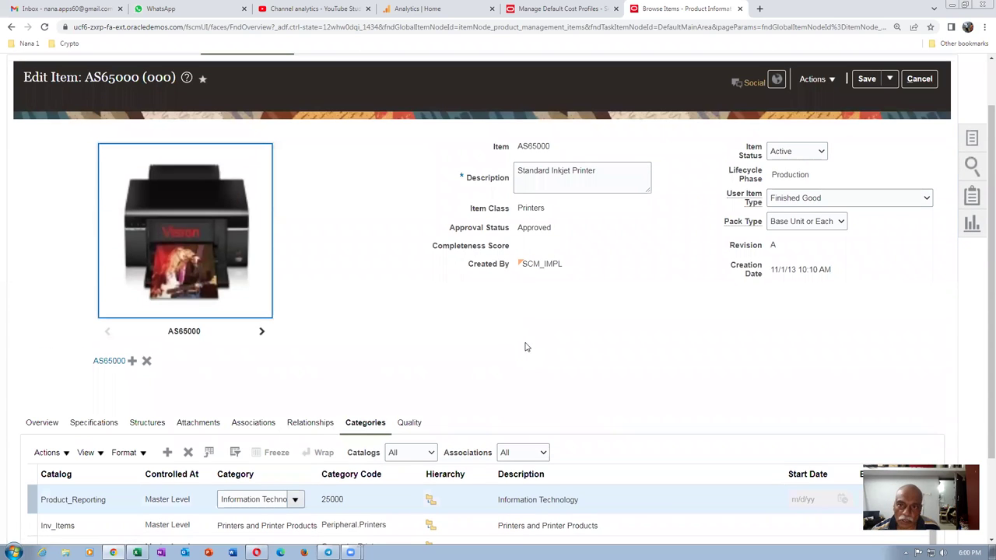
left_click(556, 10)
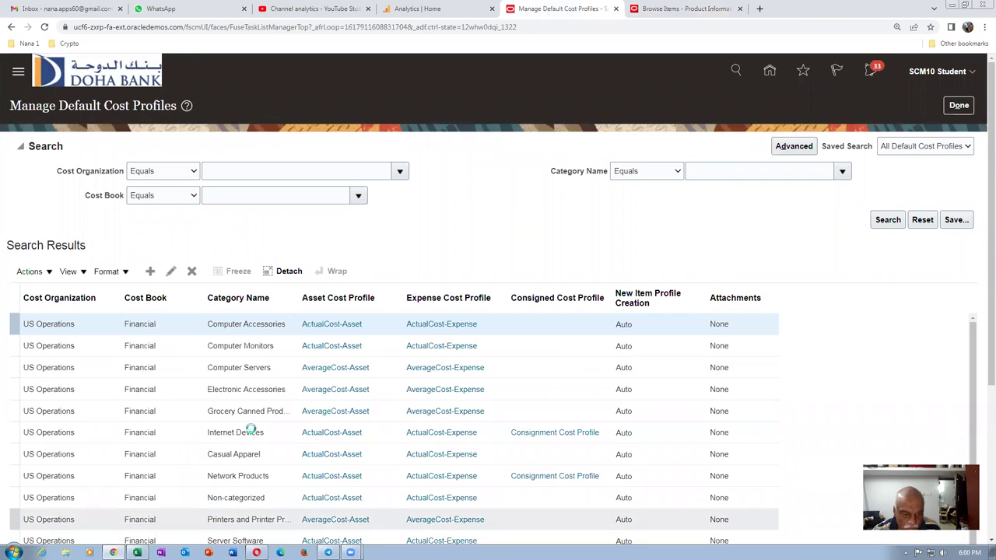
scroll(251, 430, "down", 1)
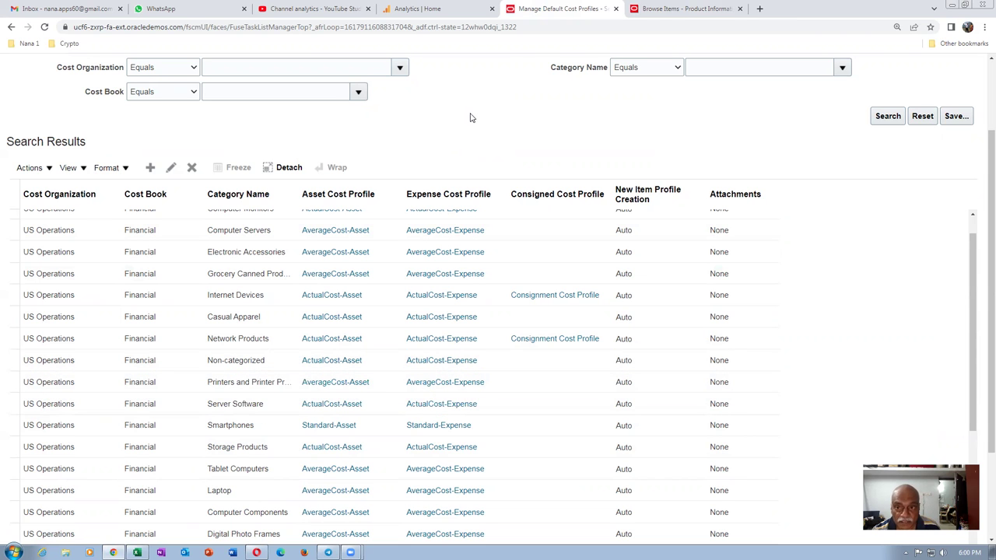
scroll(475, 194, "up", 2)
scroll(471, 207, "down", 1)
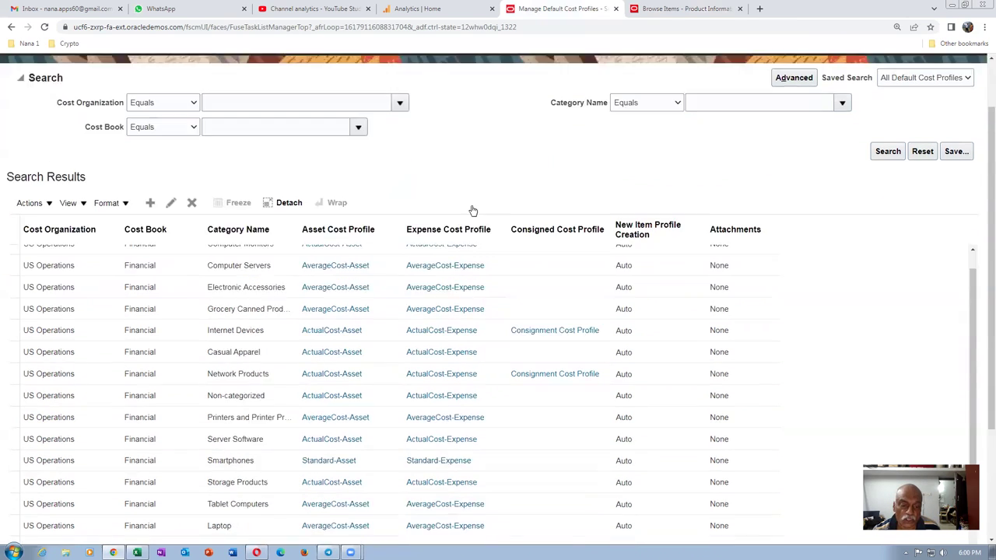
scroll(472, 210, "down", 2)
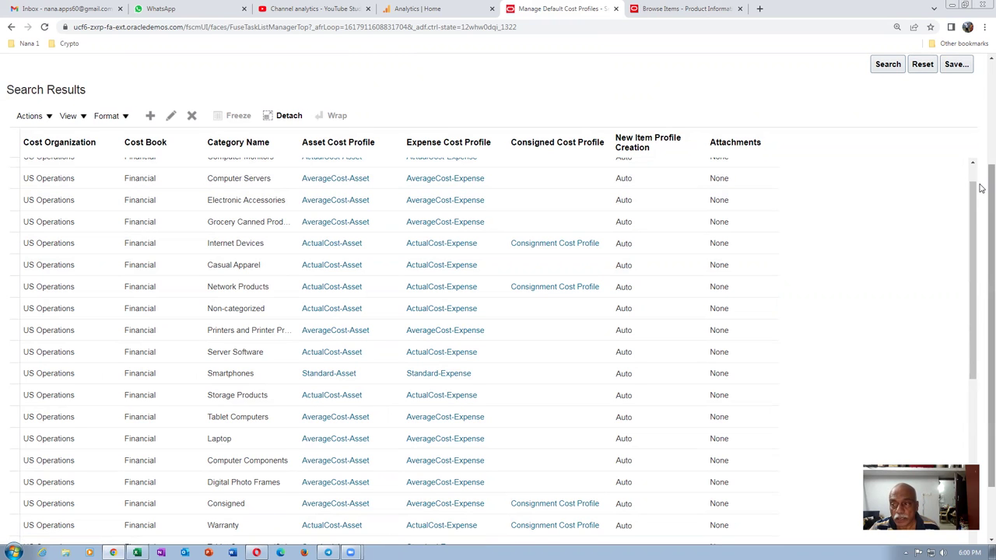
scroll(978, 187, "up", 3)
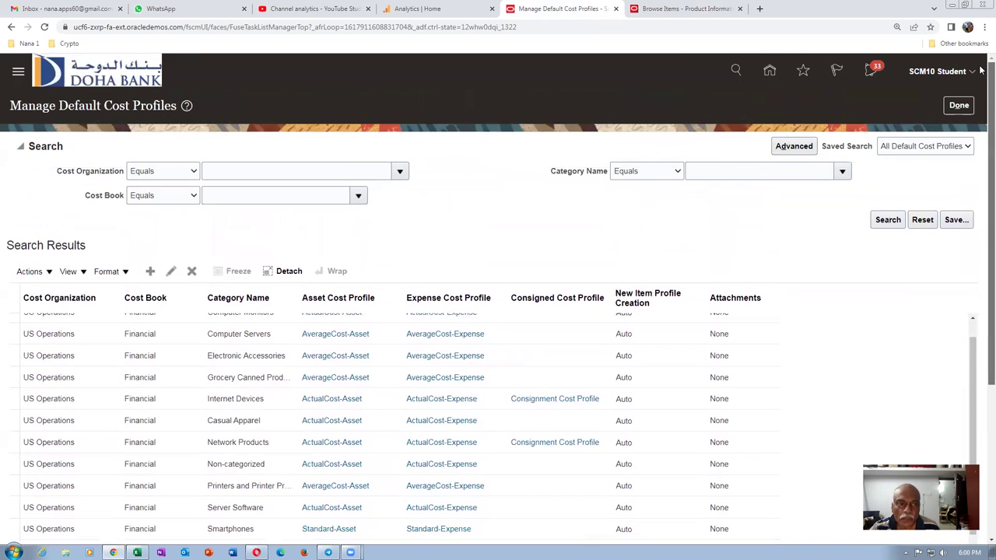
scroll(490, 204, "down", 3)
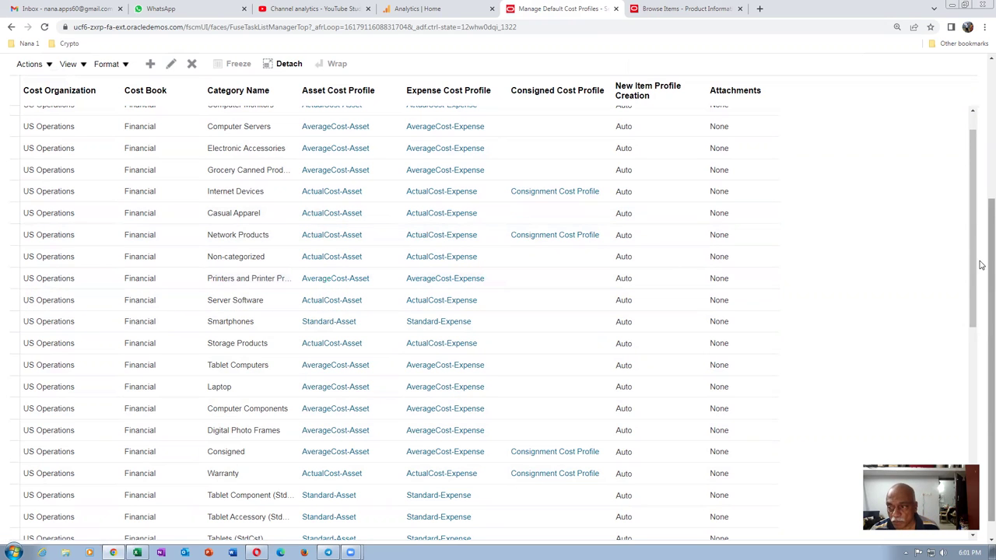
- Close Manage Default Cost Profiles and its task search, and open PO Overview from the favorites
scroll(980, 265, "up", 3)
left_click(958, 105)
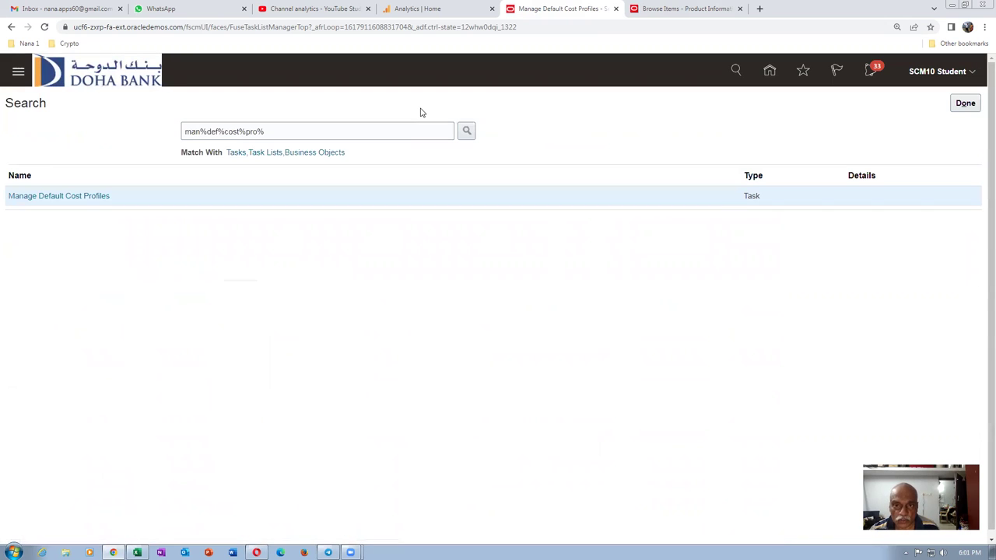
left_click(962, 103)
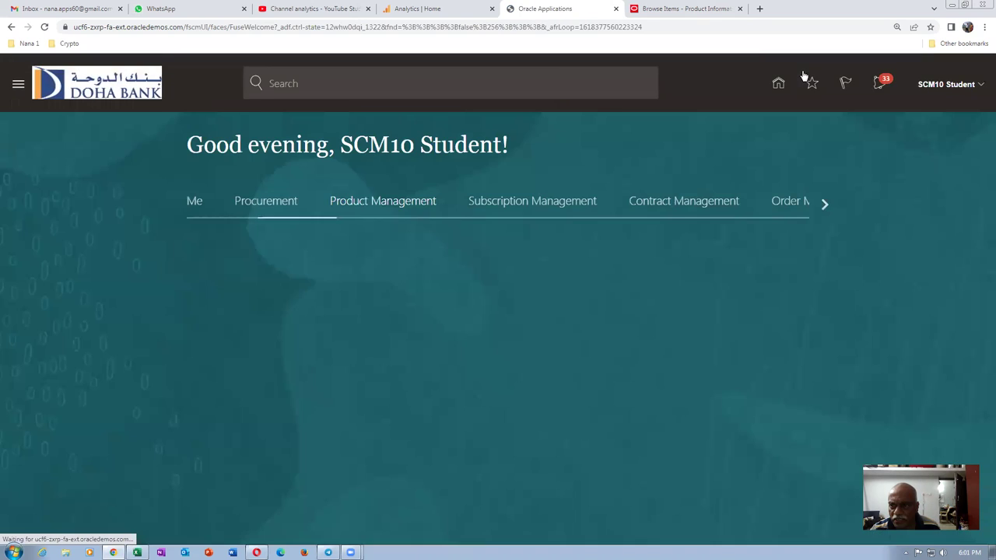
left_click(805, 84)
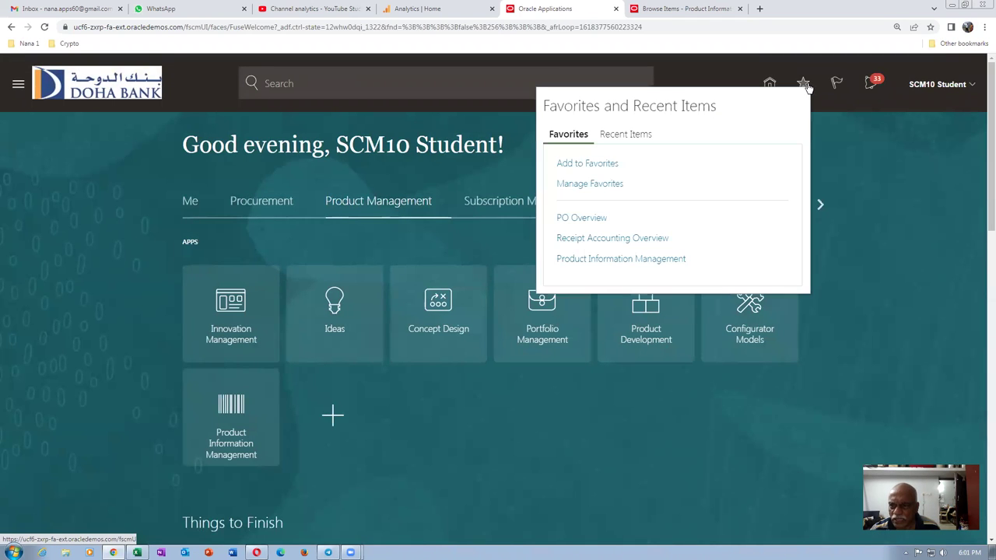
left_click(588, 220)
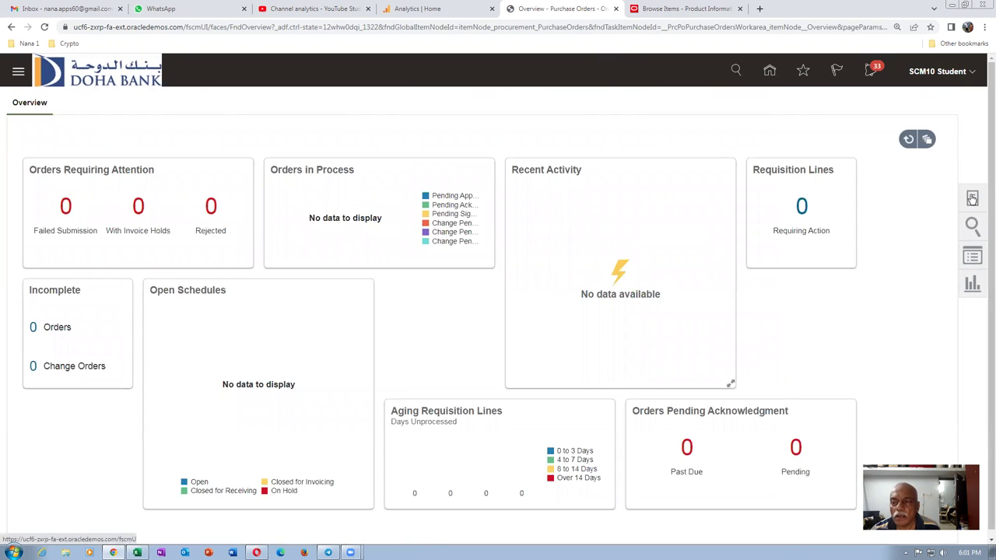
- Start a new order from the purchase order tasks and choose ABC Consulting as its supplier
left_click(971, 199)
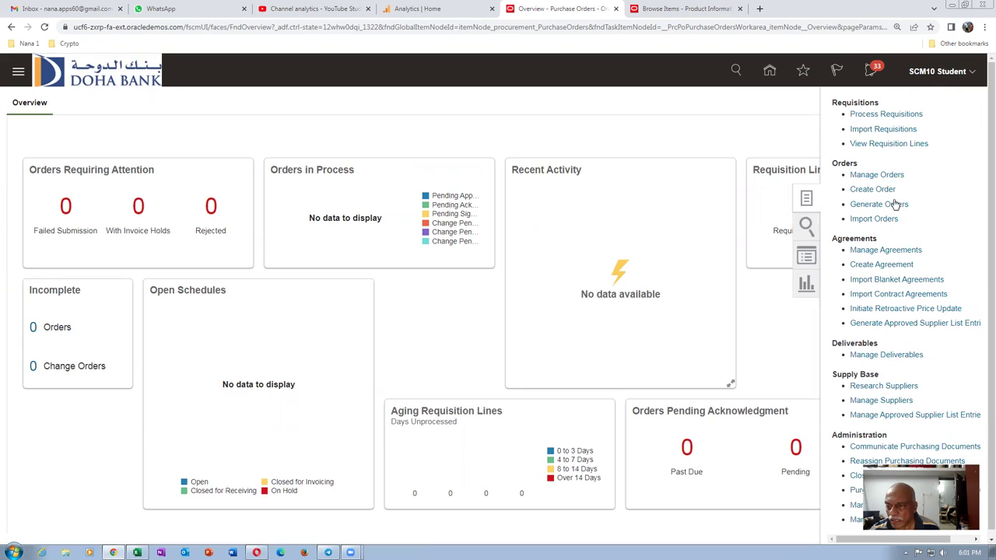
left_click(886, 191)
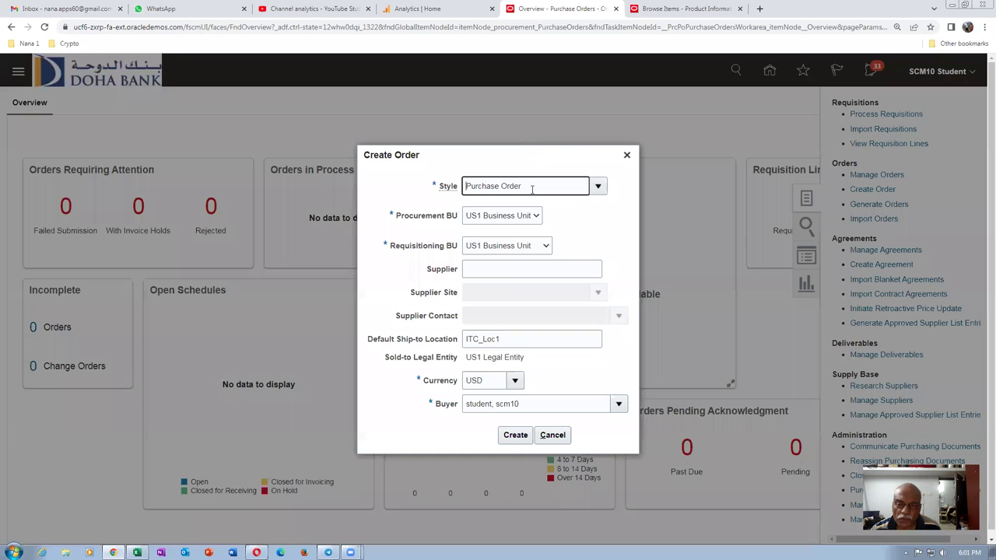
left_click(502, 270)
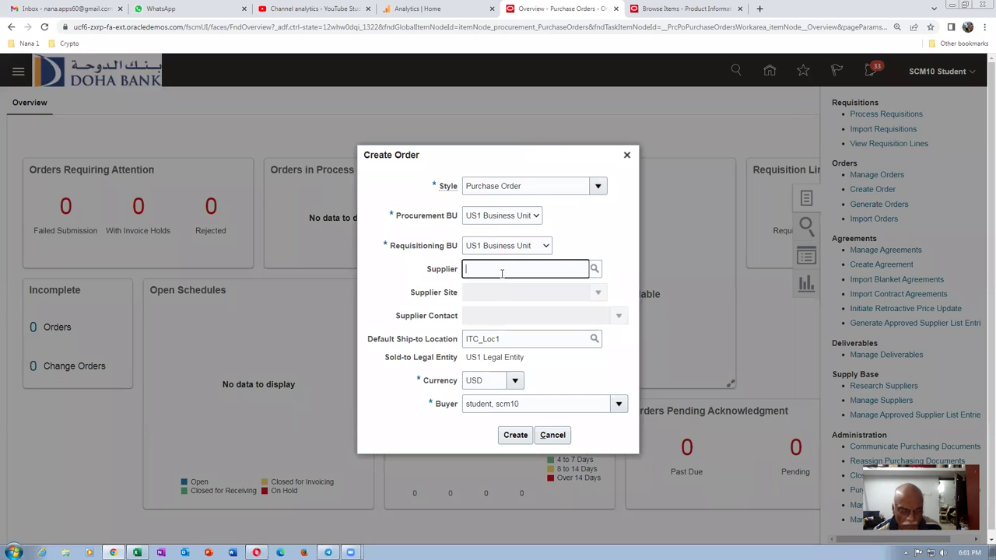
type("ABC")
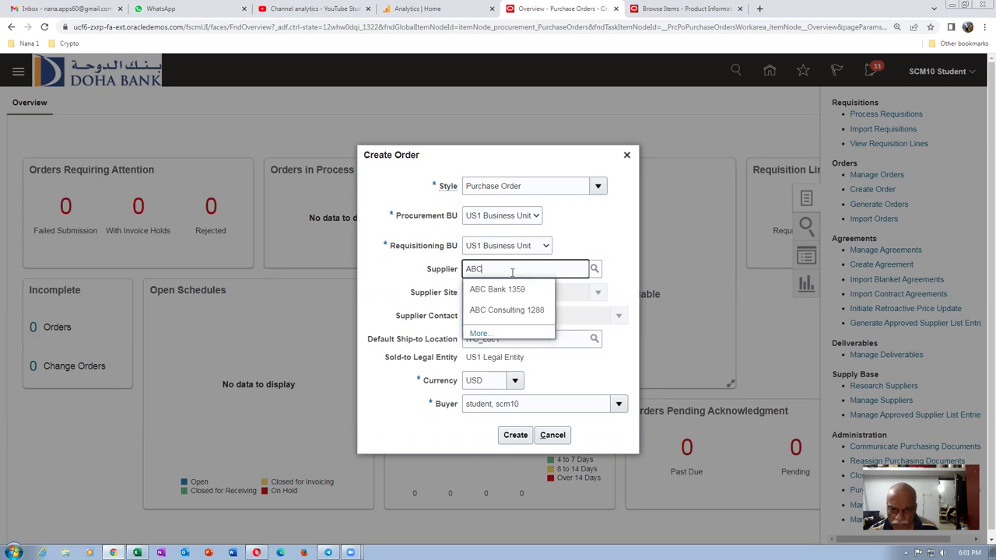
left_click(511, 311)
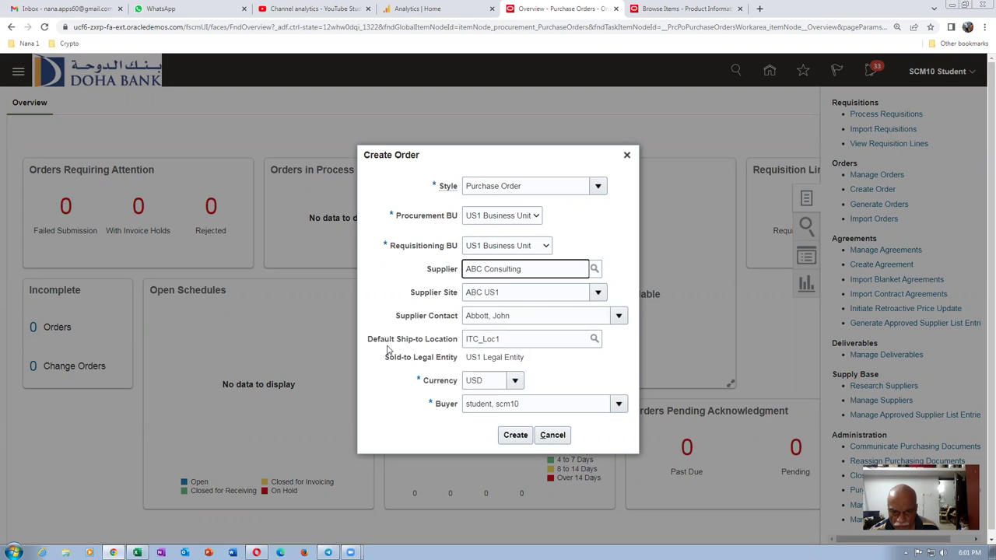
- Set the default ship-to location to Seattle and create the purchase order
double_click(520, 339)
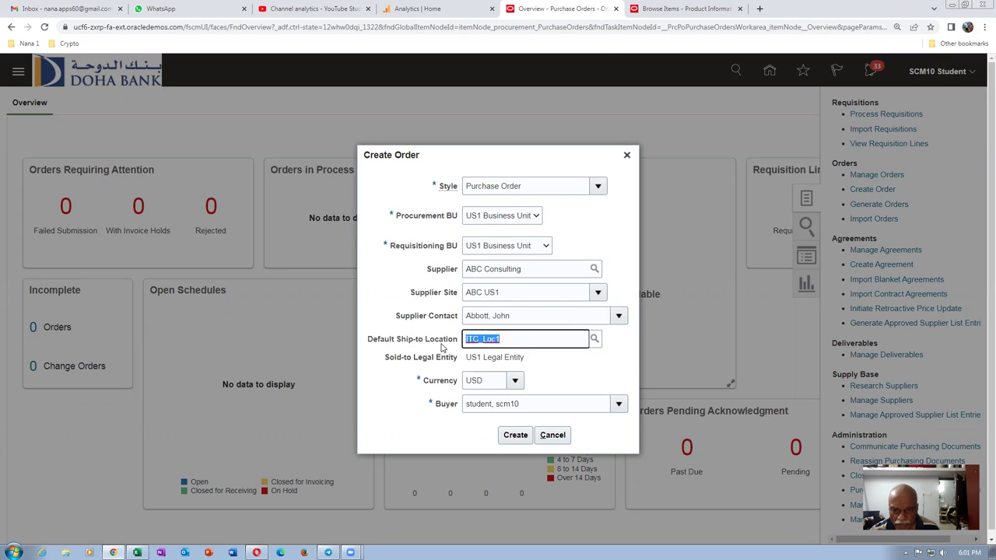
type("Seat")
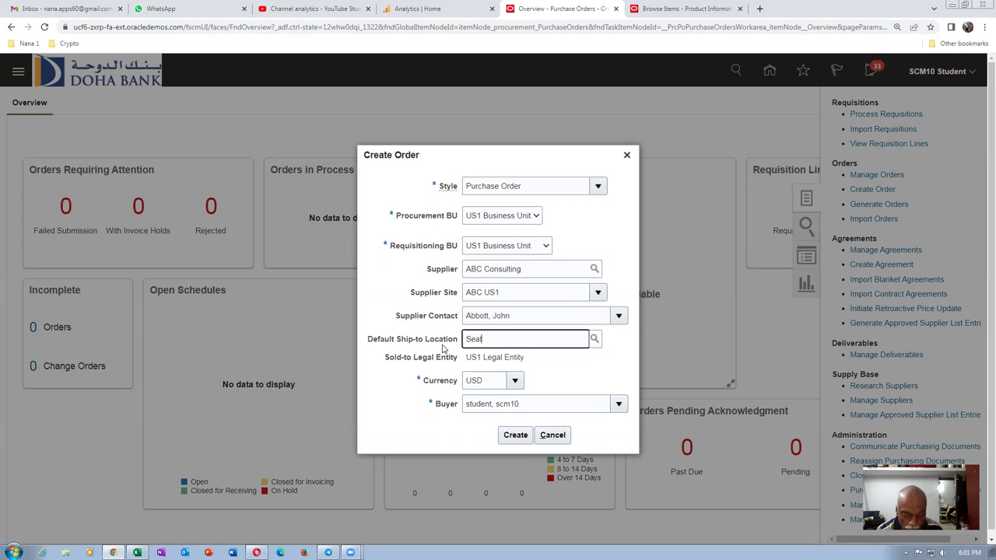
type("tle")
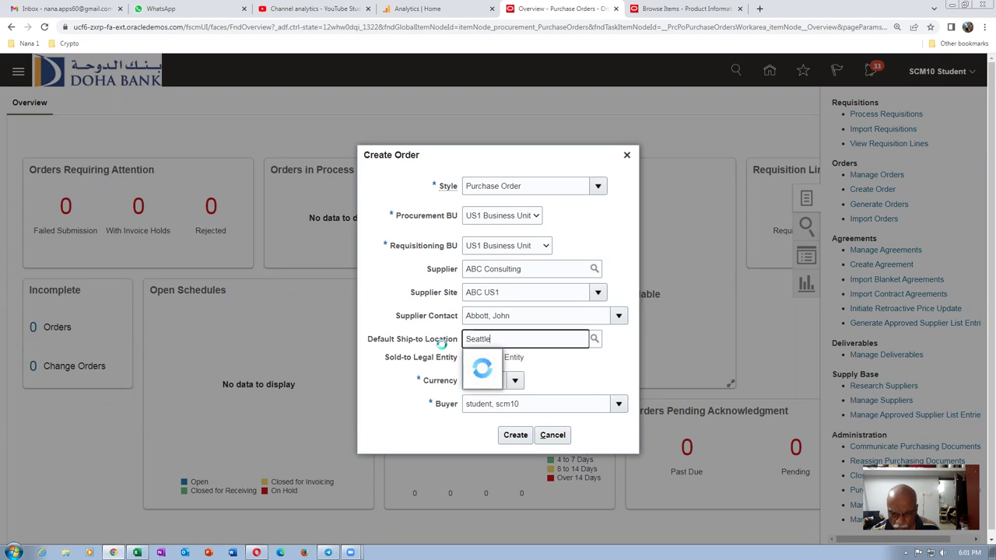
left_click(488, 362)
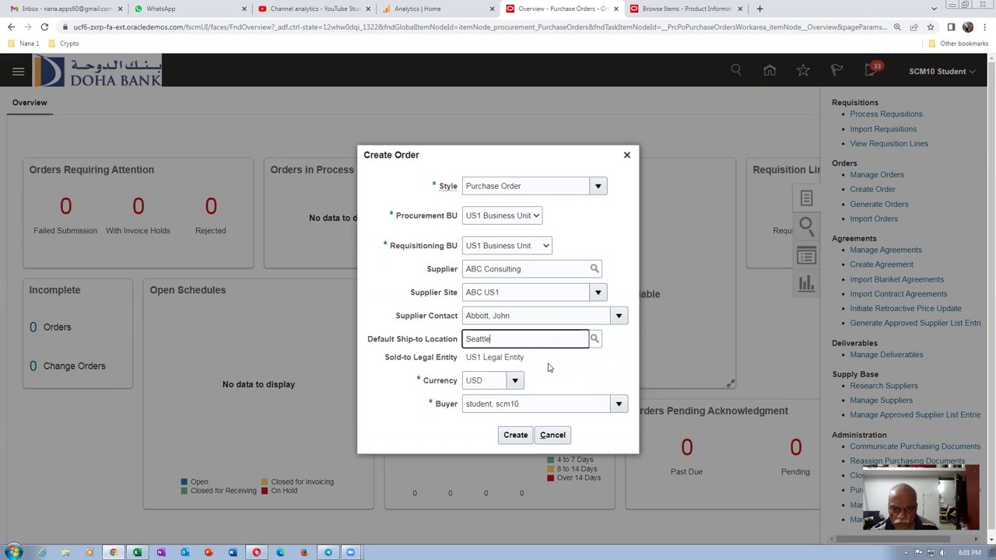
left_click(516, 435)
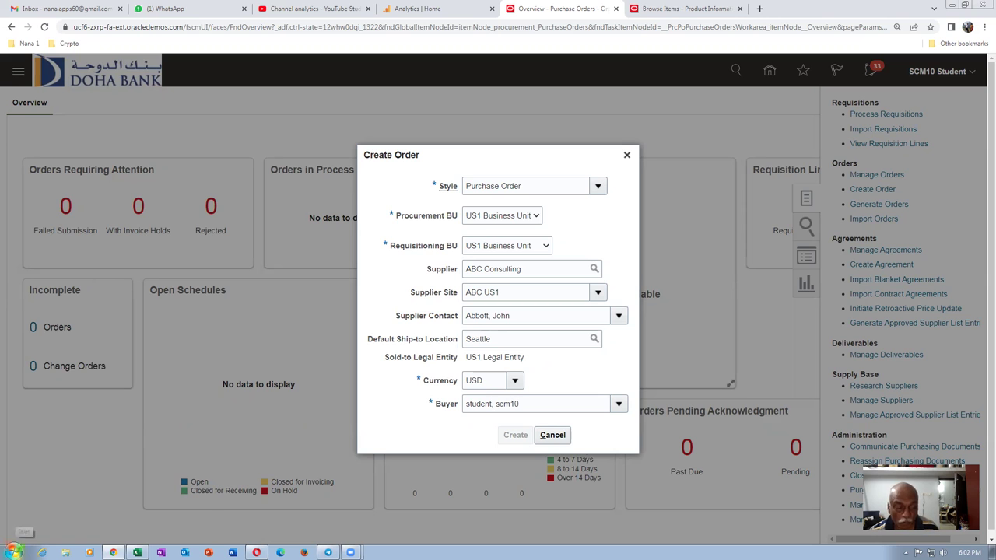
- Find Notepad among the Windows programs and launch it
left_click(15, 552)
type("notepad")
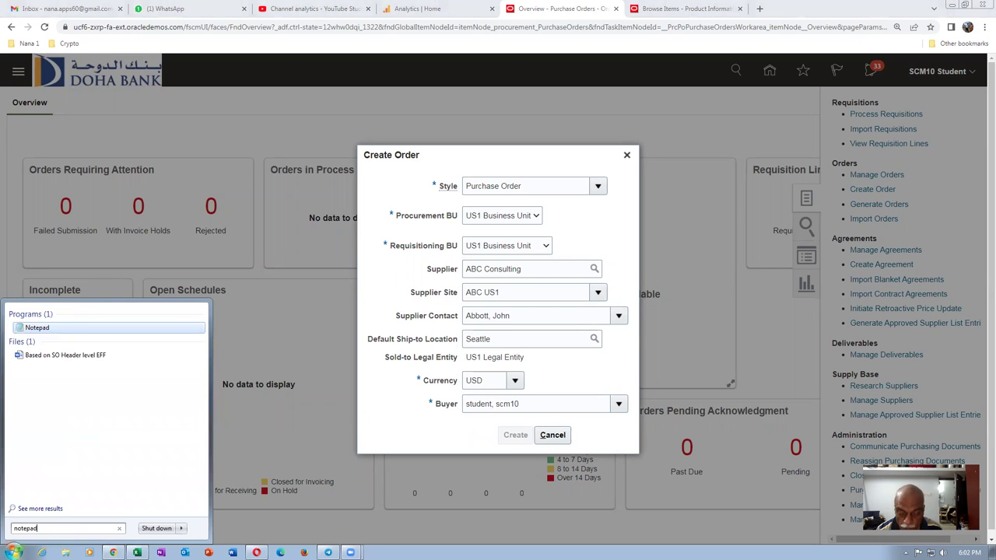
key("Return")
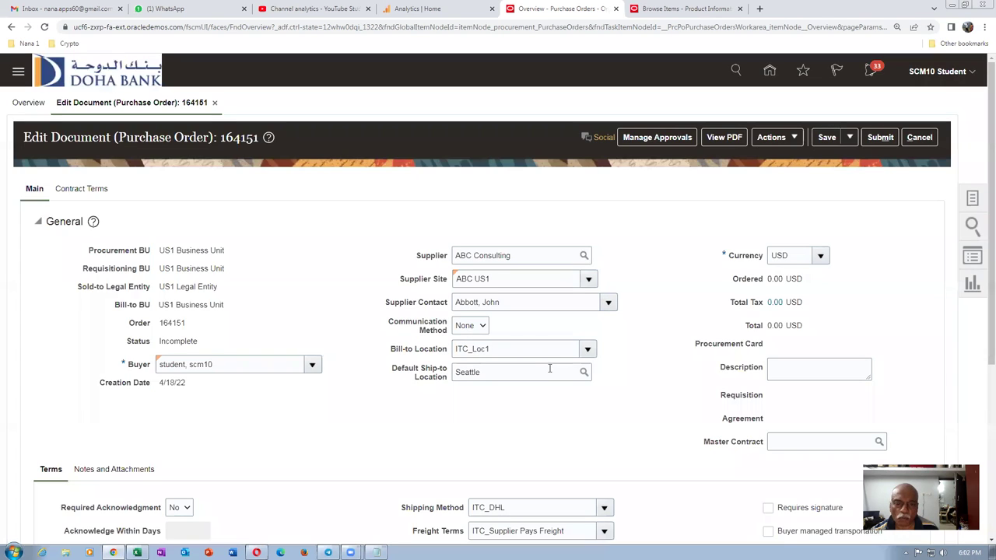
- Set the purchase order's bill-to location to Seattle
scroll(415, 371, "down", 2)
scroll(415, 371, "down", 1)
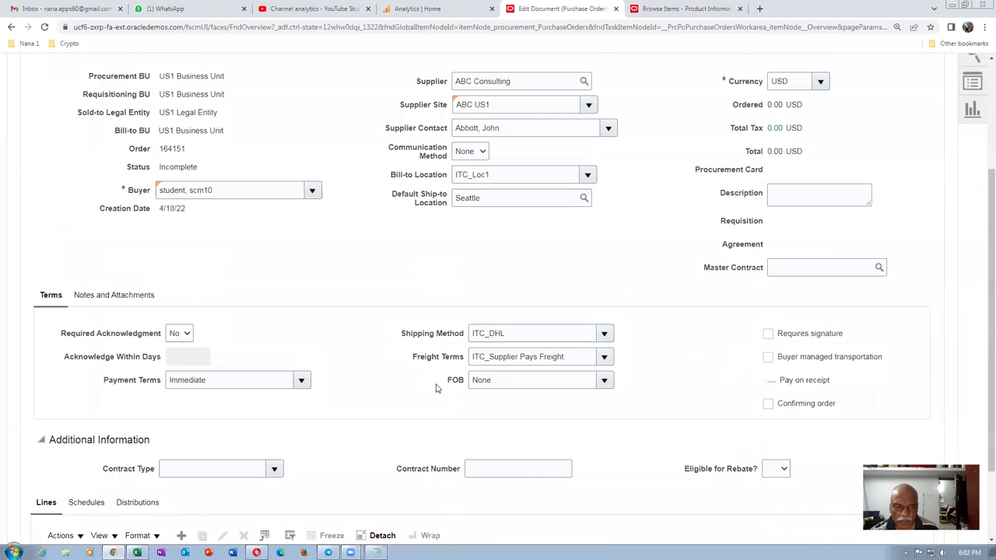
scroll(458, 211, "down", 2)
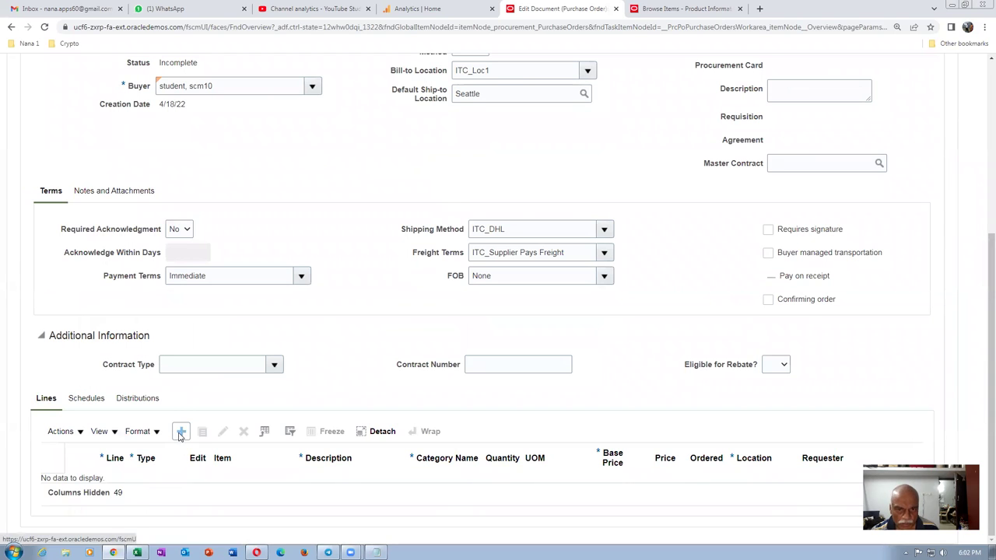
left_click_drag(504, 71, 436, 84)
type("S")
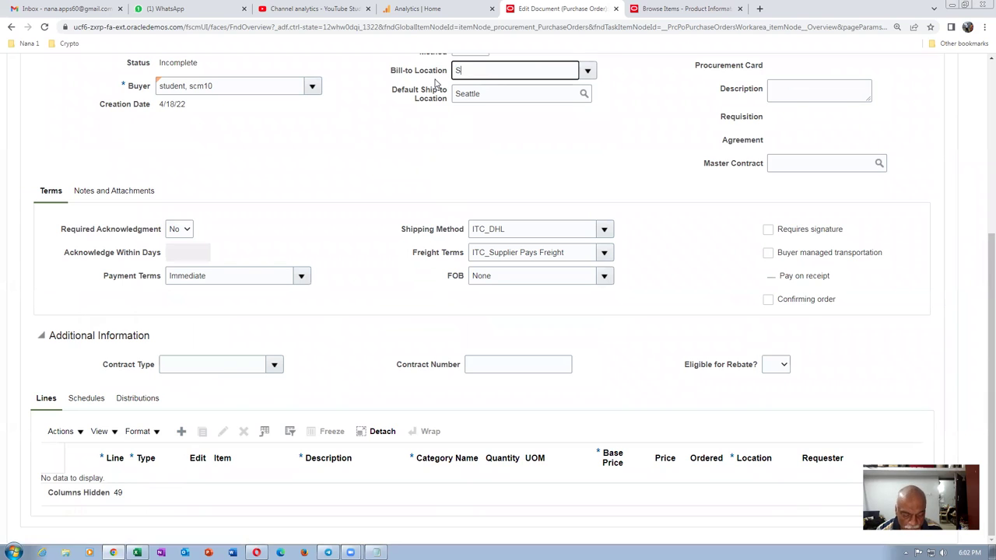
type("eattle")
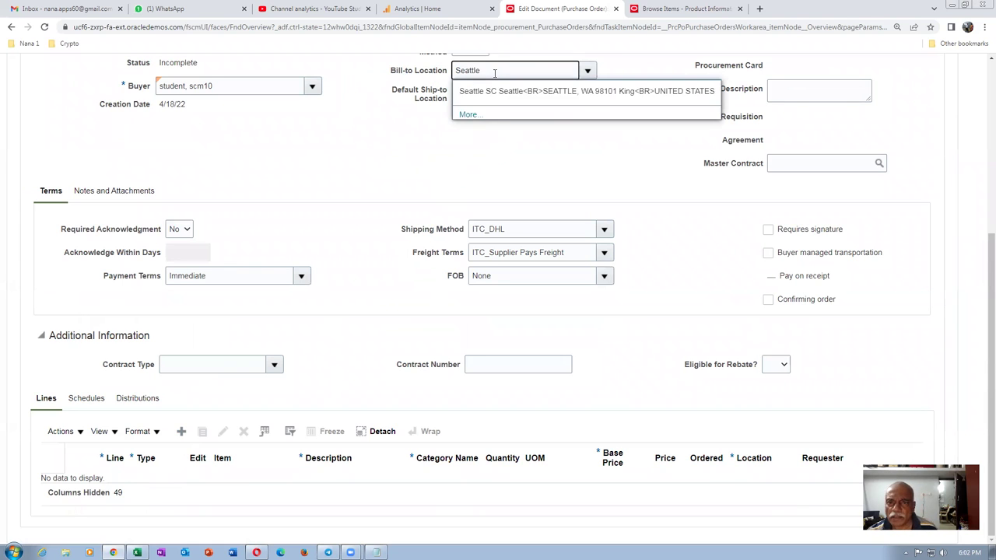
left_click(506, 91)
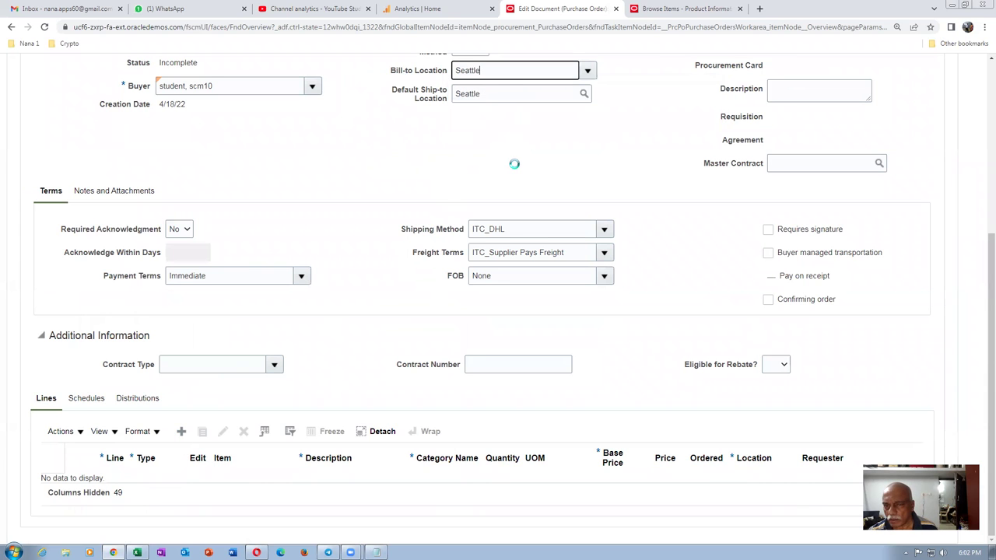
scroll(509, 167, "up", 2)
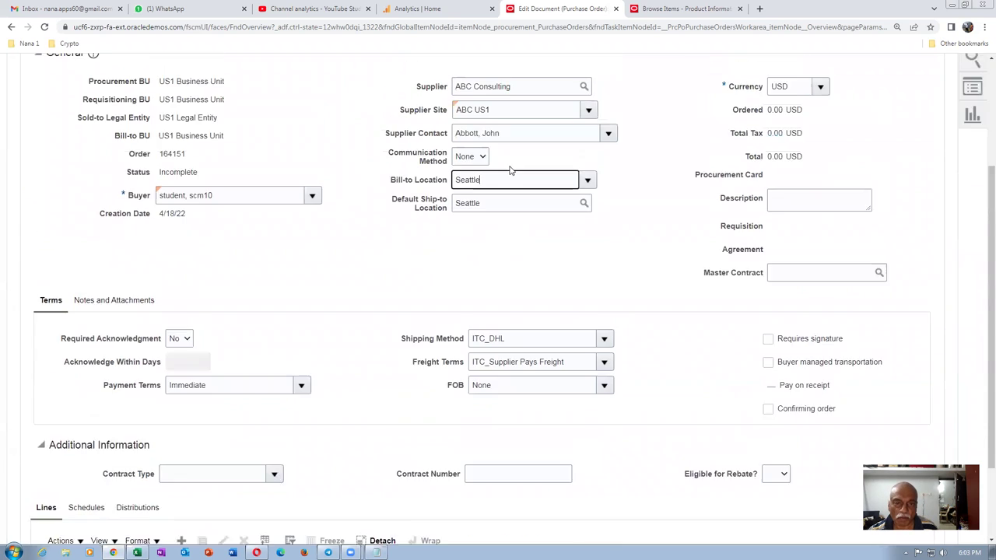
left_click(402, 324)
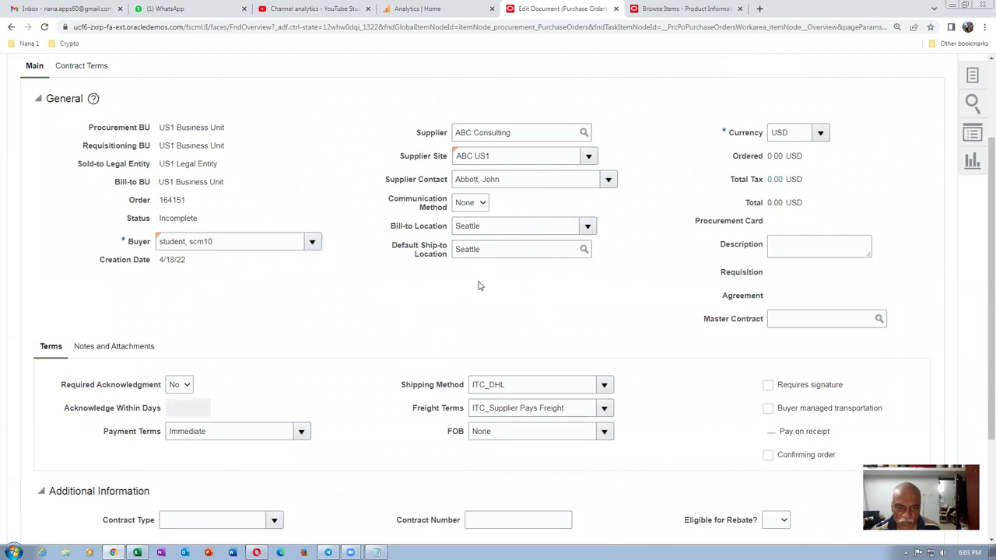
- Add a line to the purchase order and enter AS65000 as its item
scroll(479, 286, "down", 2)
left_click(181, 432)
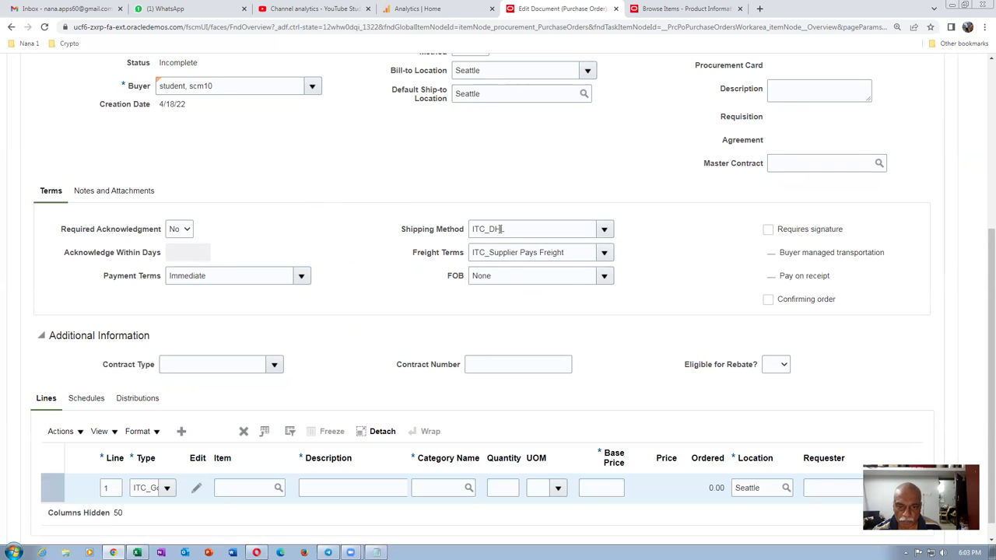
left_click(241, 488)
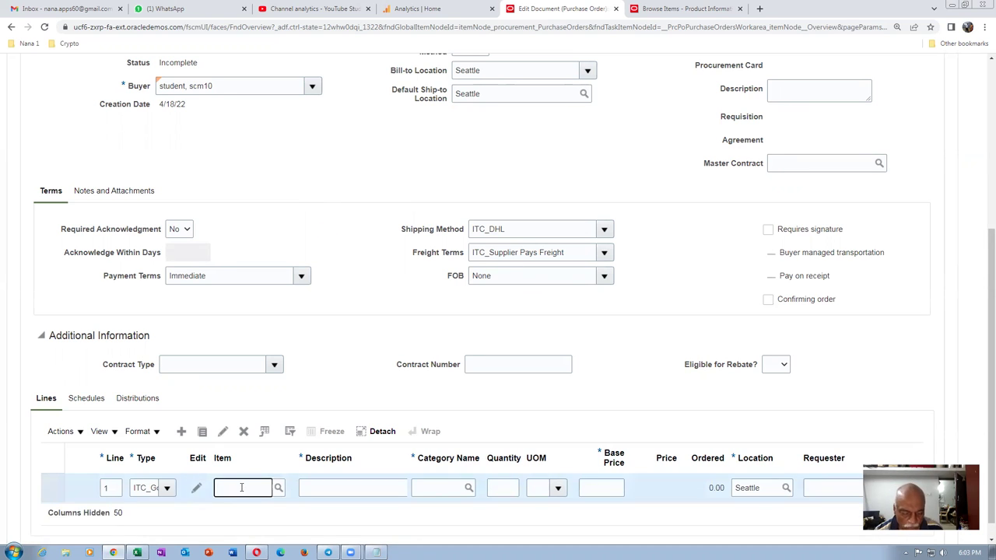
type("AS65000")
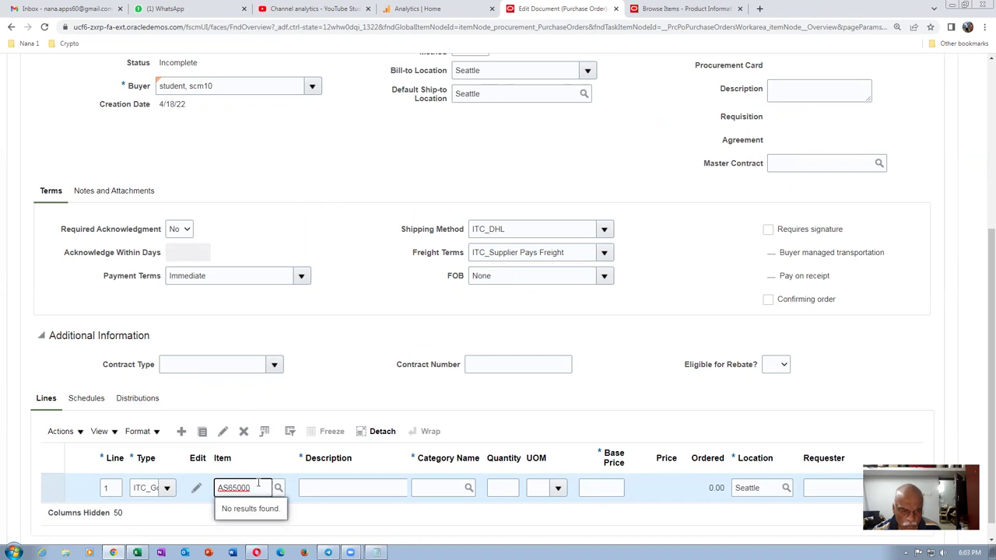
key("Tab")
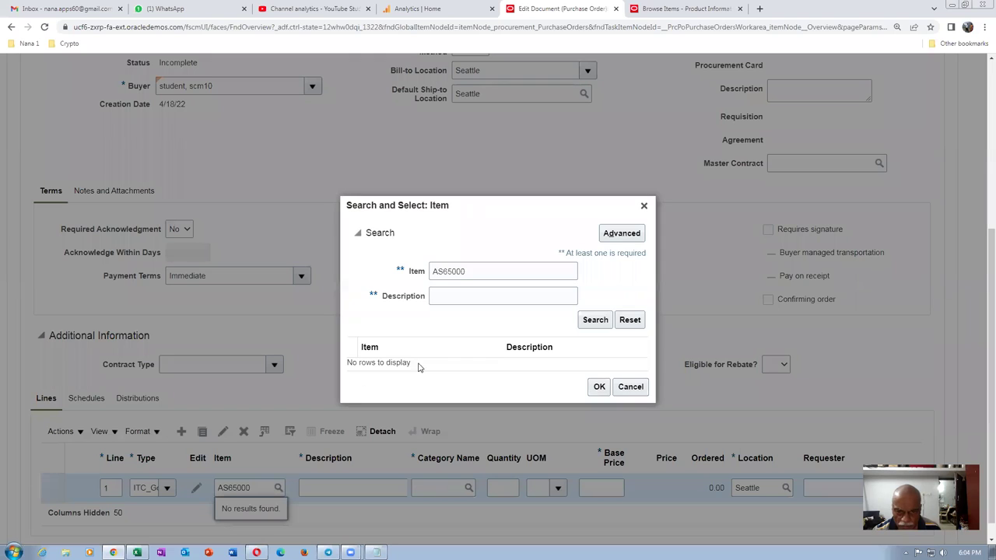
- Search the item list for AS65000 and switch to the advanced item search
left_click(594, 321)
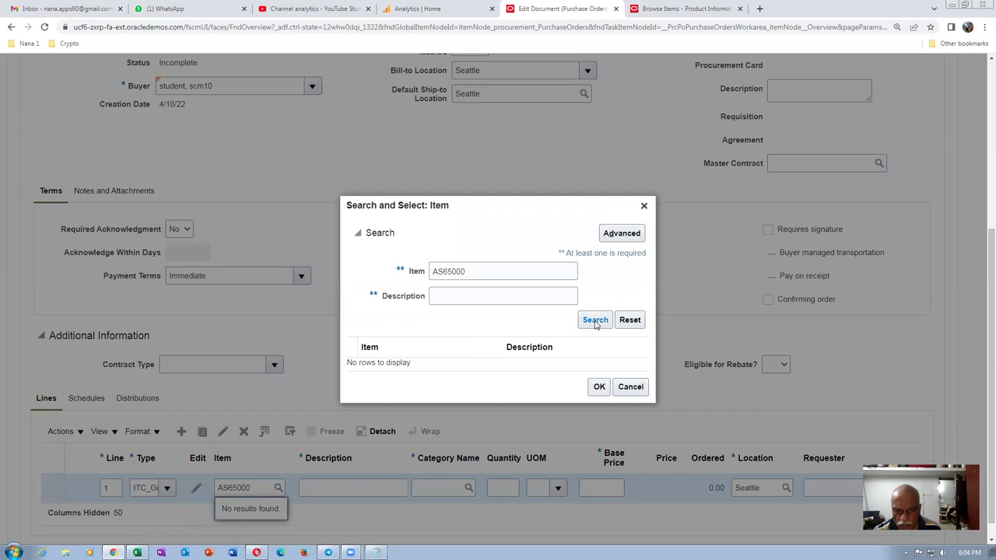
left_click(627, 234)
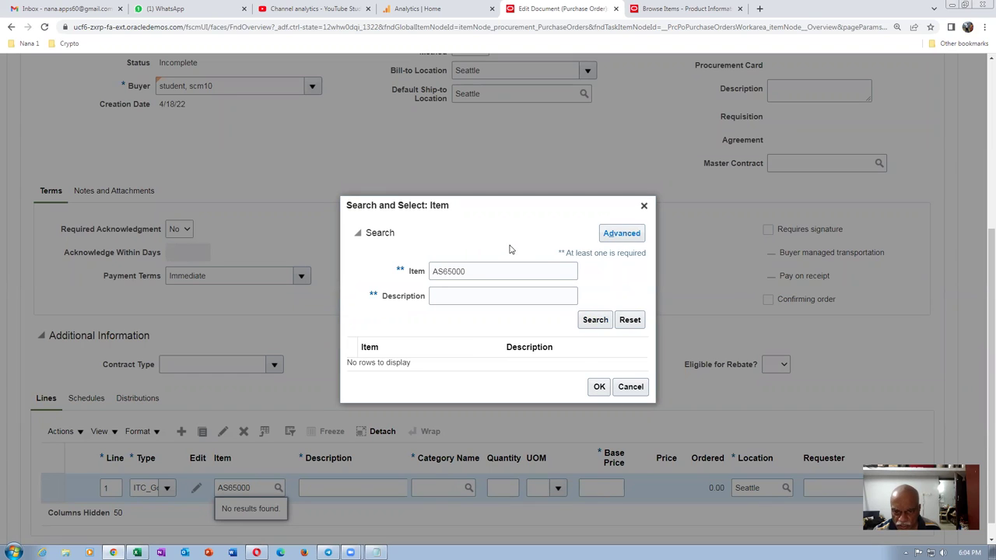
left_click(623, 234)
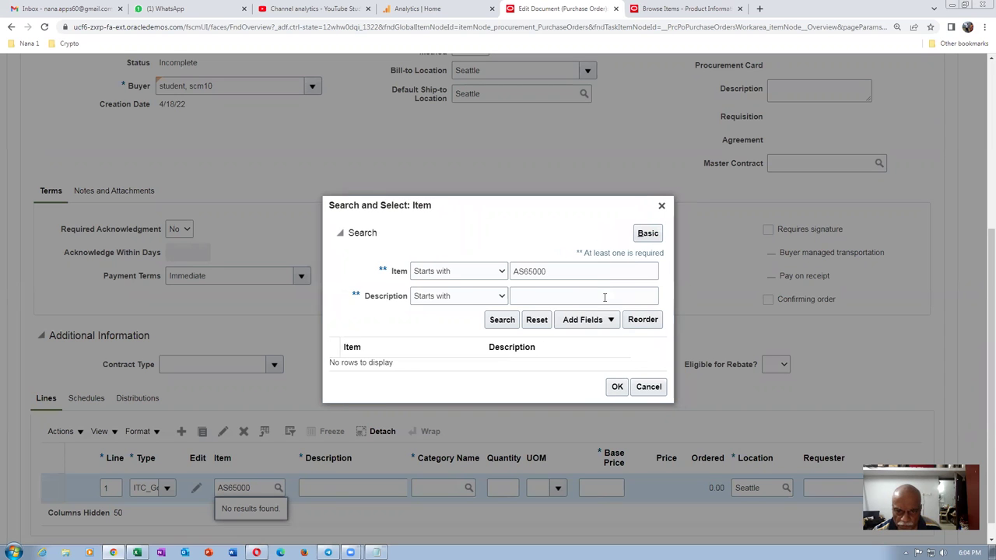
- Search for items whose number contains 6500 and dismiss the item selection
left_click(442, 280)
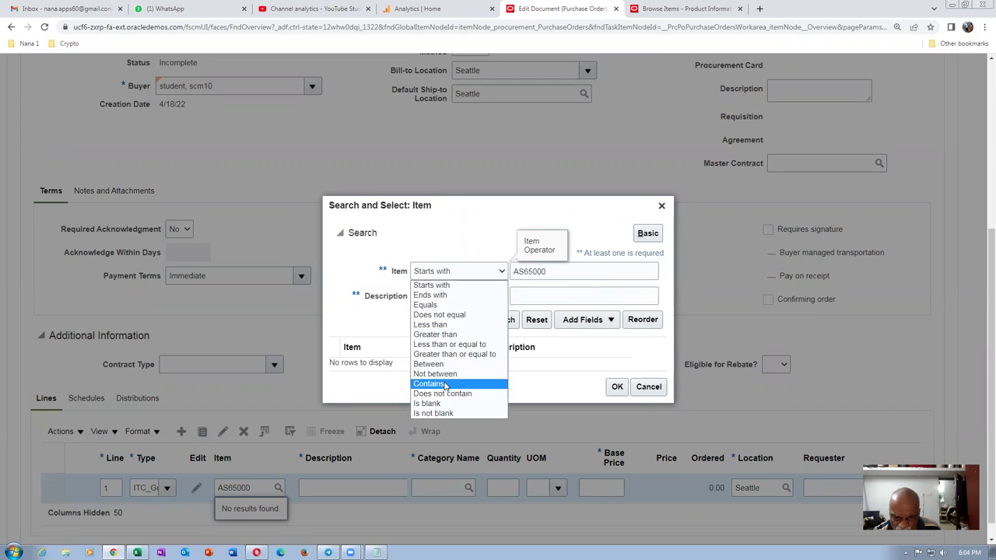
key("Escape")
key("c")
key("Tab")
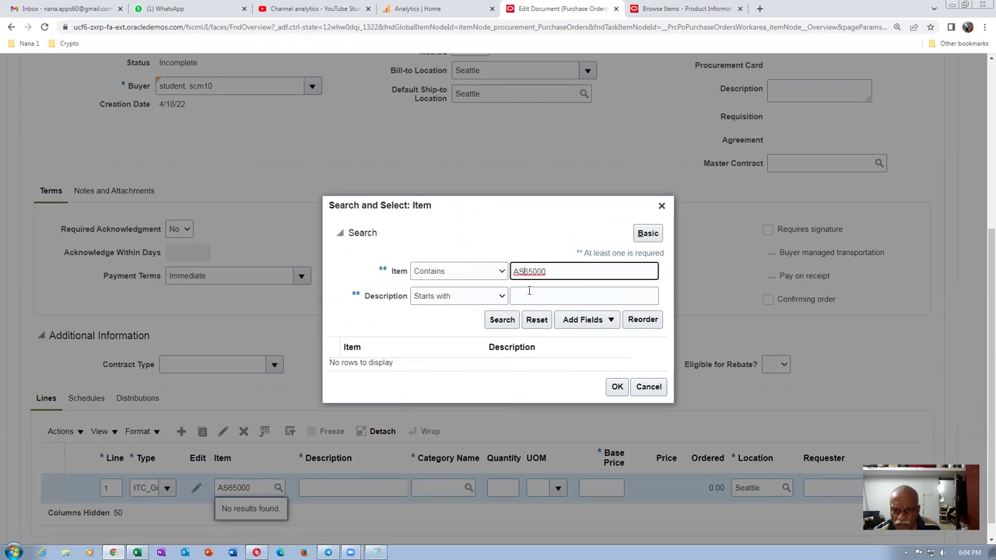
key("Delete")
key("Delete")
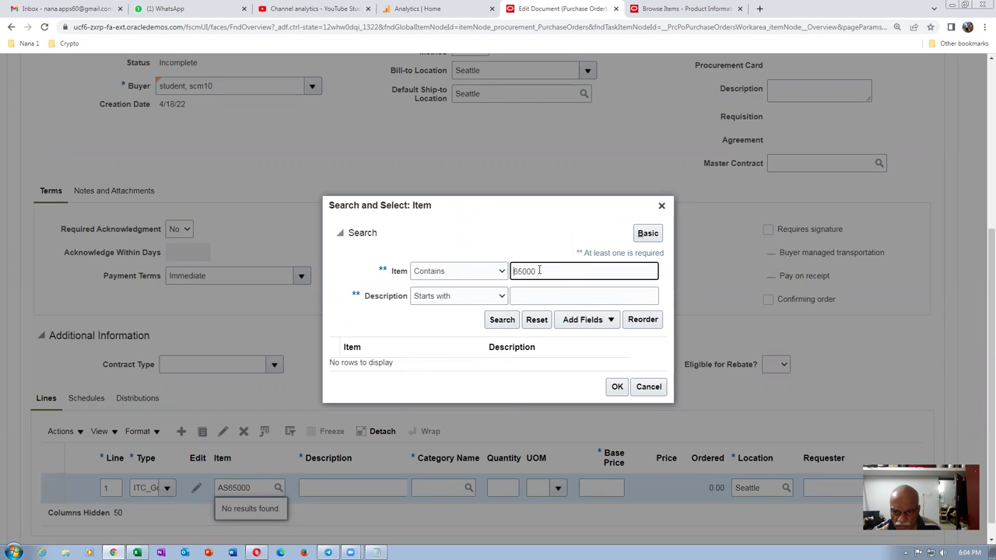
key("BackSpace")
left_click(495, 320)
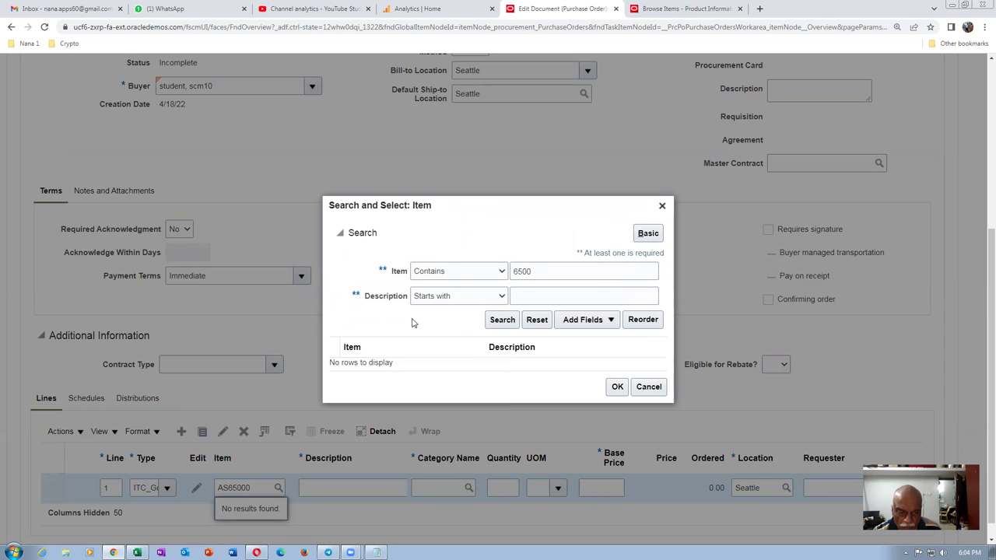
left_click(648, 387)
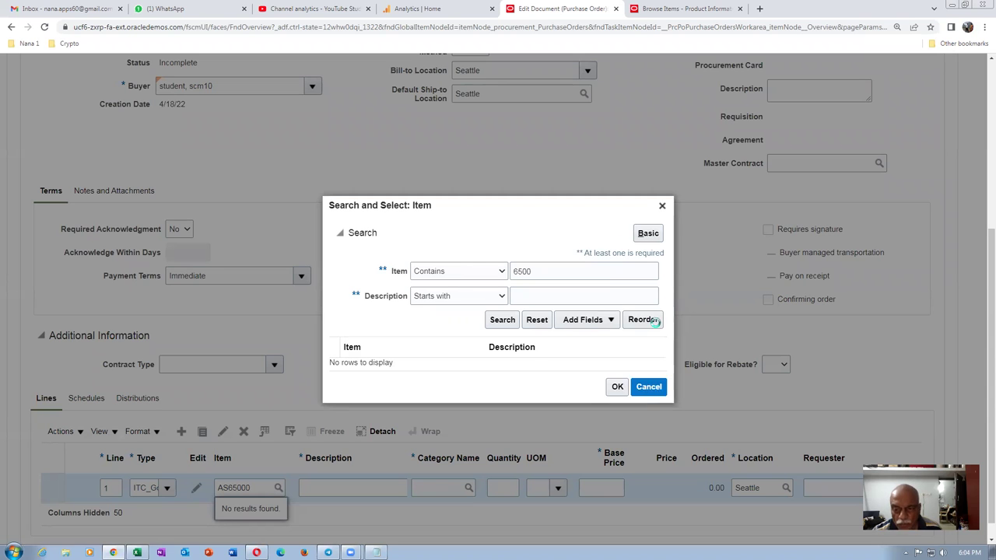
- Switch to the Browse Items browser tab and cancel the editing of item AS65000
scroll(549, 251, "up", 2)
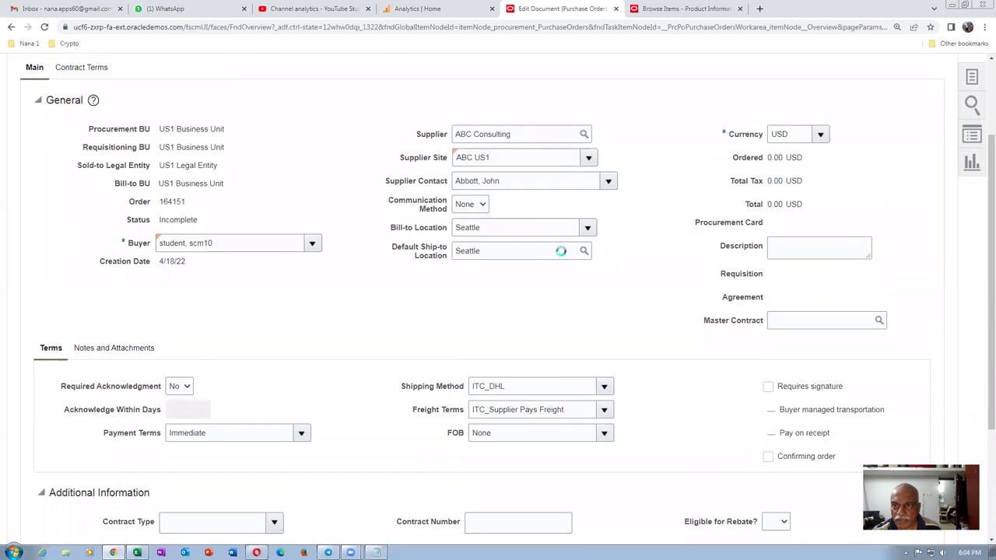
scroll(548, 251, "up", 3)
left_click(673, 9)
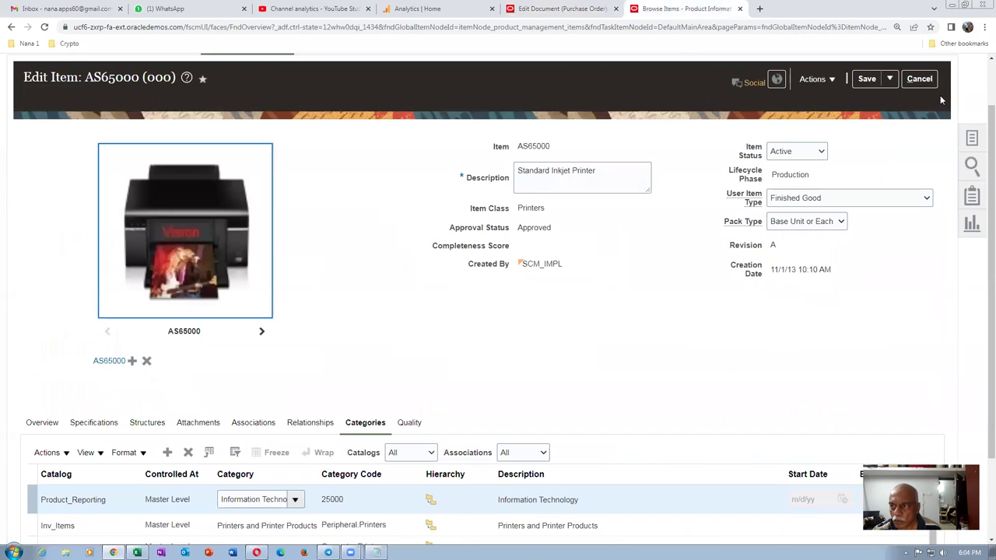
left_click(918, 78)
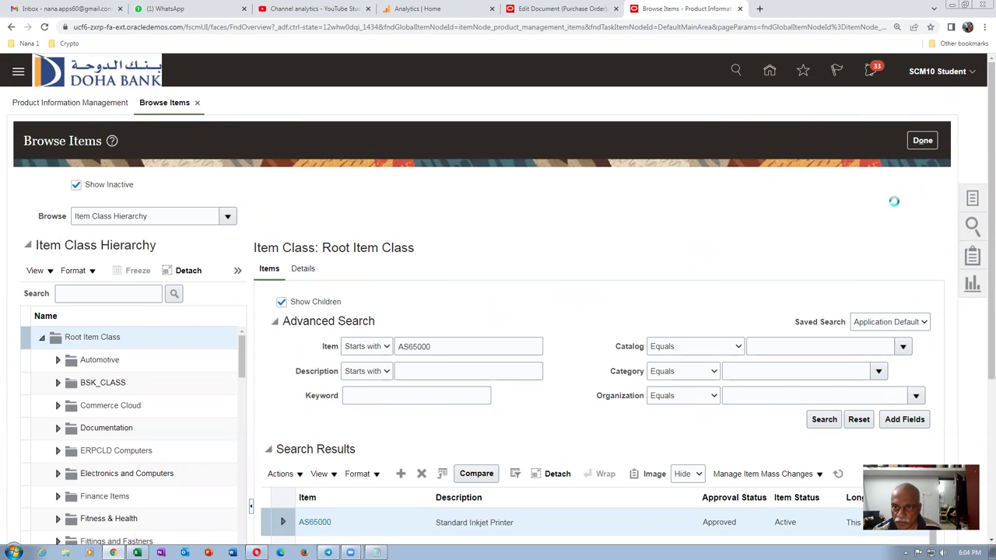
- In Setup and Maintenance, search for conf%proc%busi% and open the Configure Procurement Business Function task
left_click(777, 260)
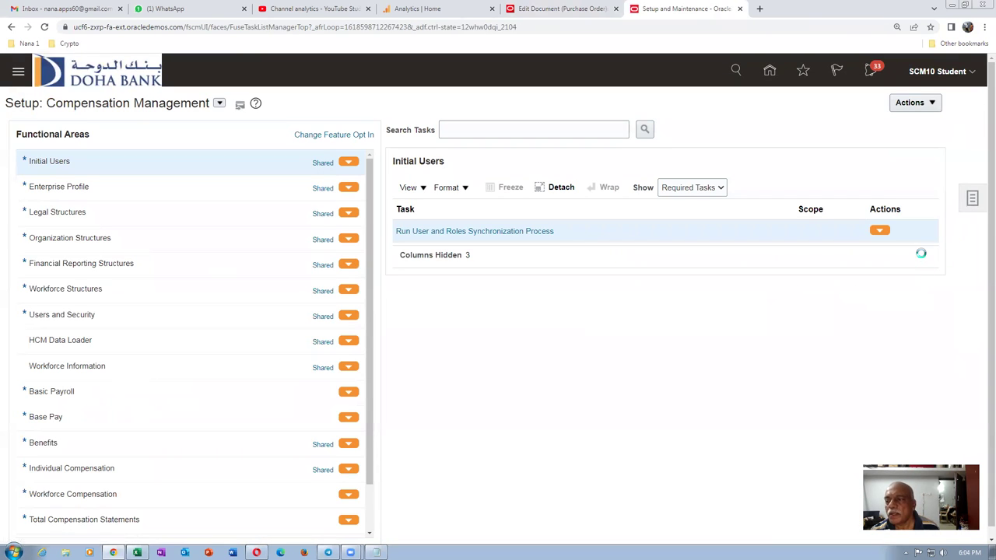
left_click(855, 202)
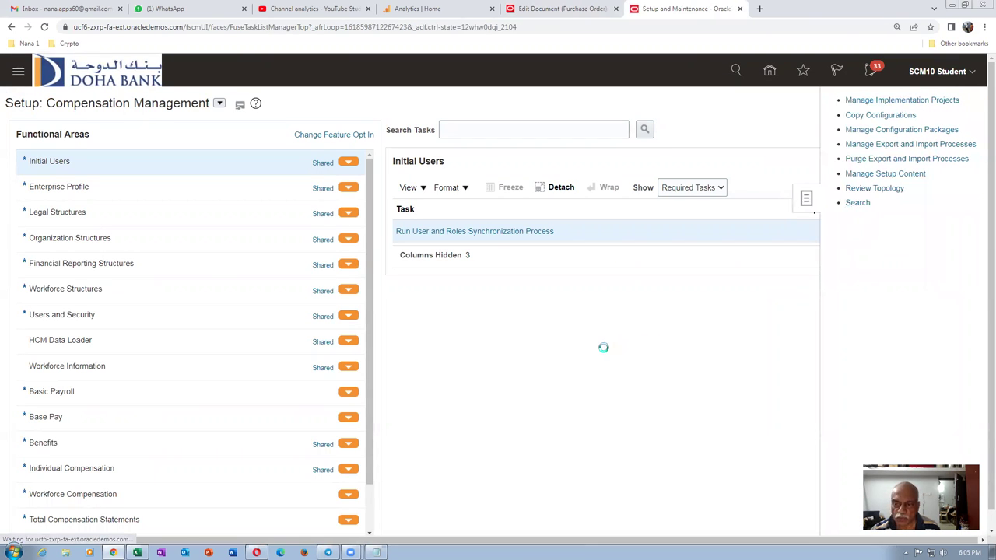
left_click(299, 130)
type("conf%pro")
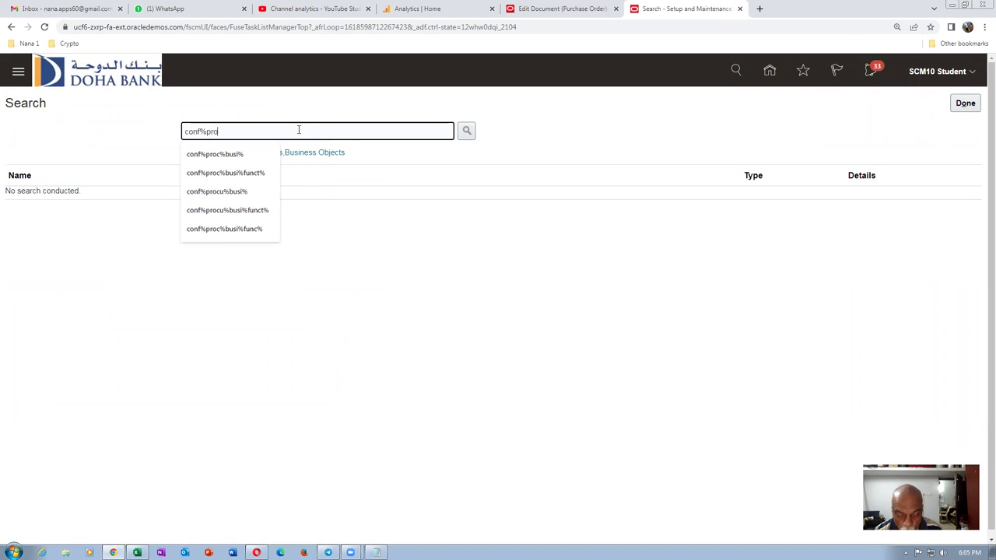
type("c%busi%")
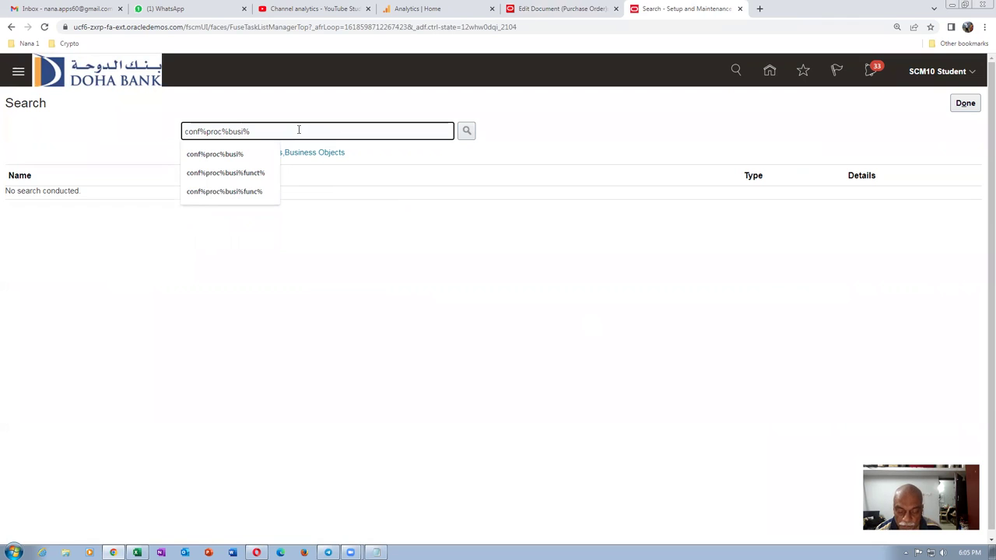
key("Return")
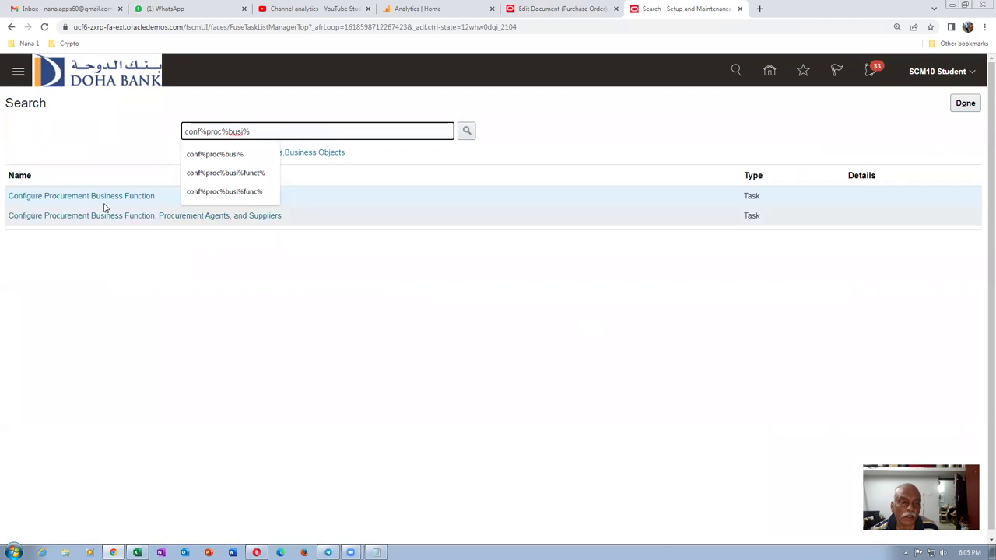
left_click(99, 200)
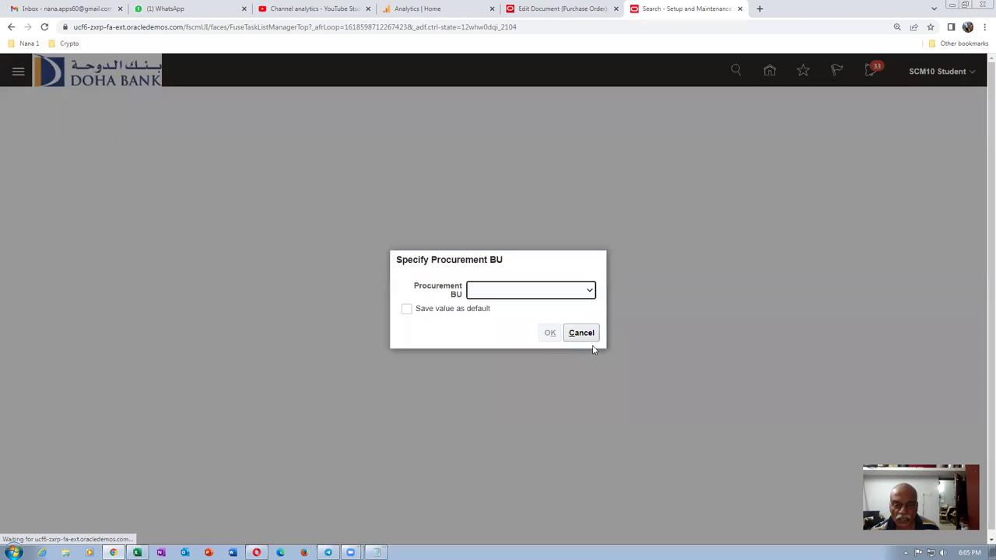
- Choose US1 Business Unit as the procurement BU and open its business function configuration
left_click(537, 292)
left_click_drag(589, 332, 588, 482)
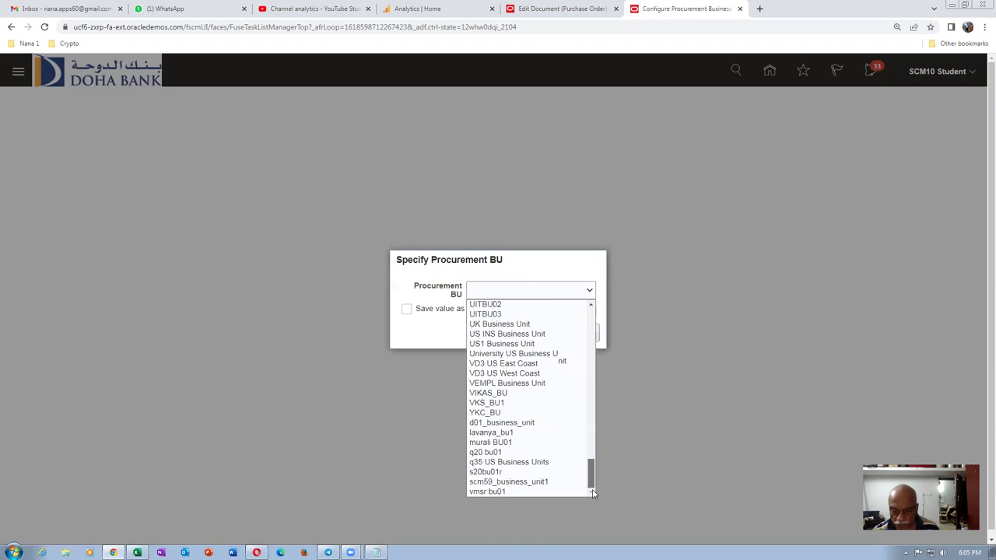
left_click(505, 368)
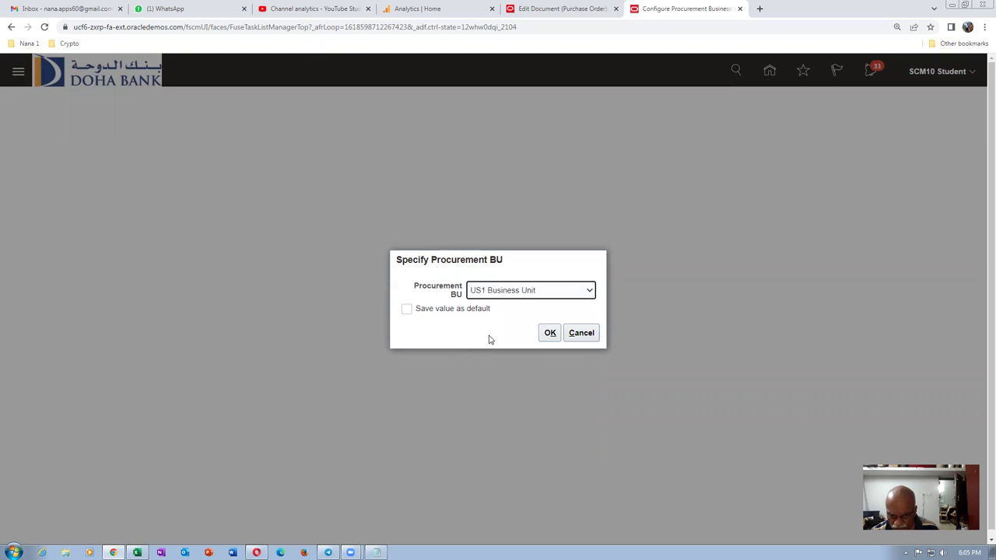
left_click(549, 333)
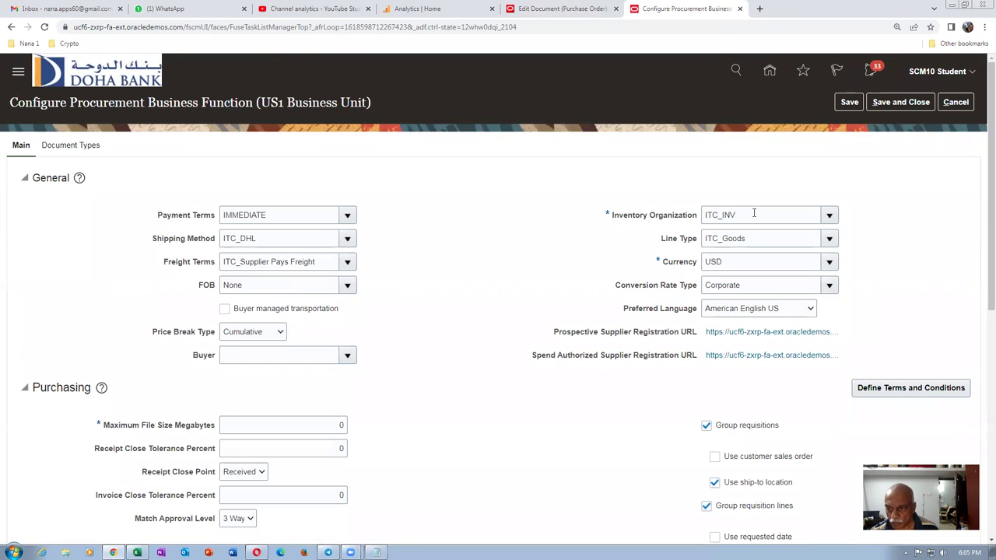
- Set the inventory organization to Operations, then save and close the procurement business function
type("O")
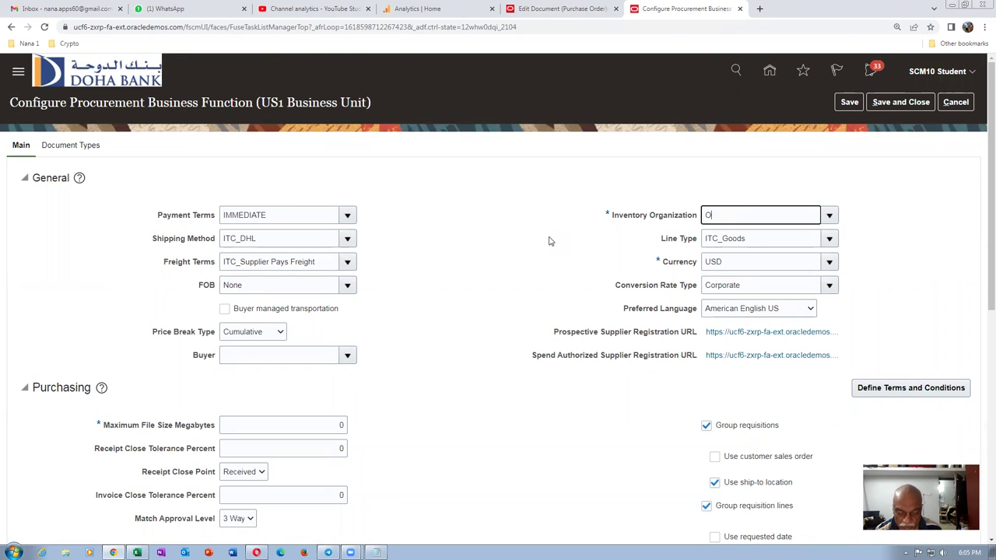
type("perat")
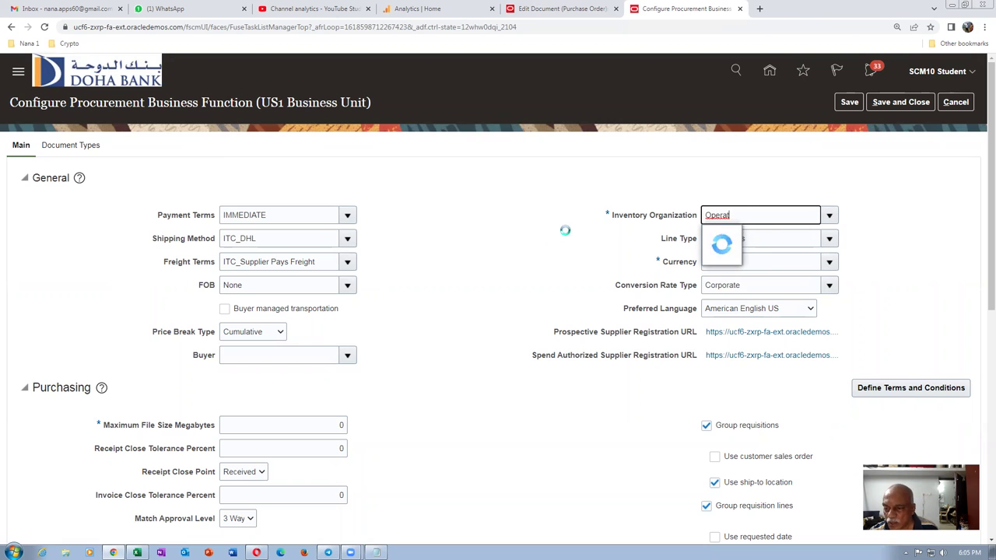
left_click(753, 240)
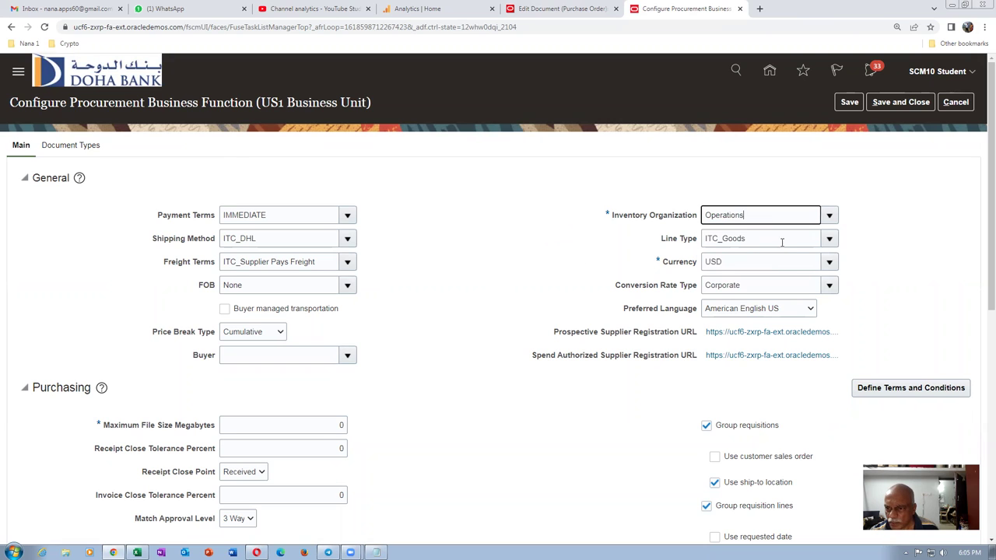
left_click(908, 105)
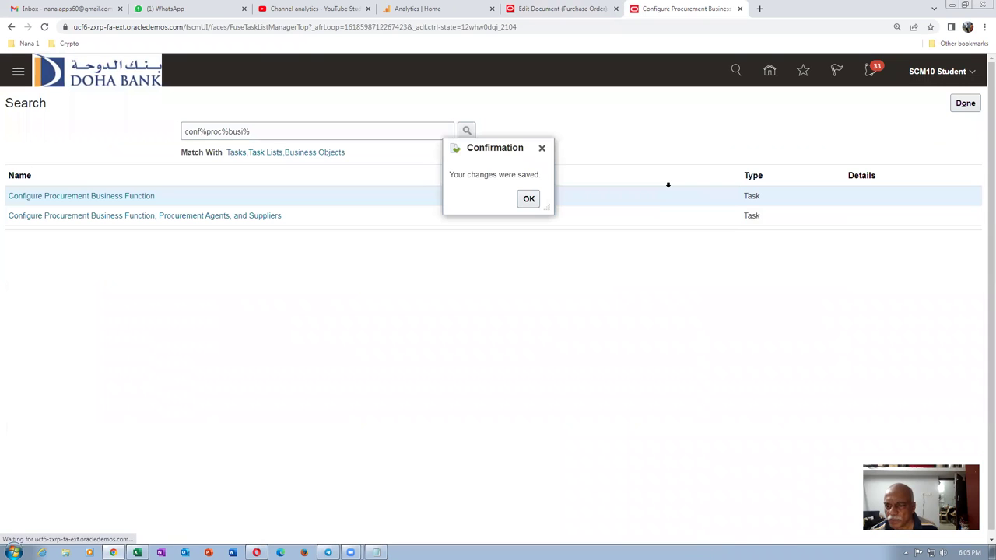
- Return to the open purchase order, repeat the line's item search for AS65000, and cancel the order without saving
left_click(527, 197)
left_click(566, 11)
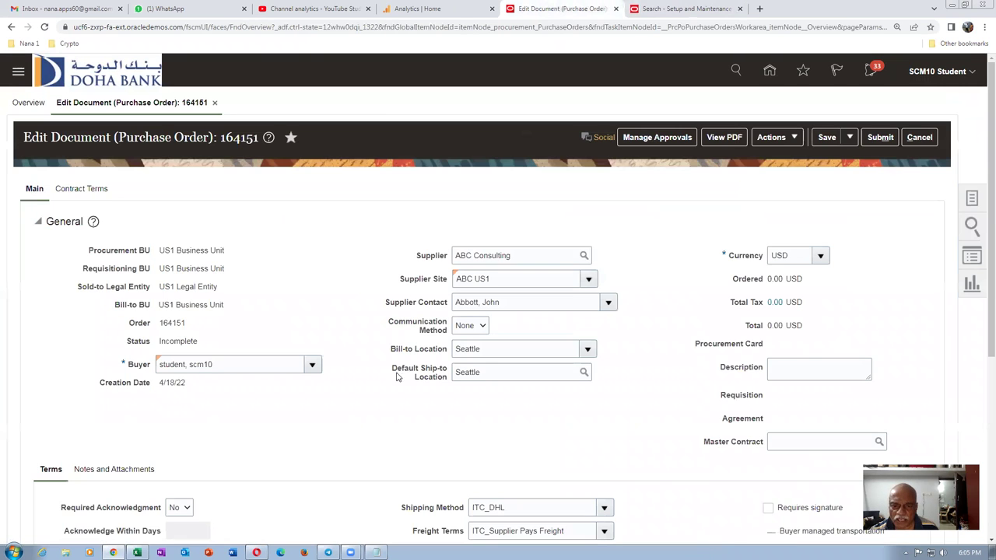
scroll(510, 417, "down", 5)
scroll(507, 417, "down", 1)
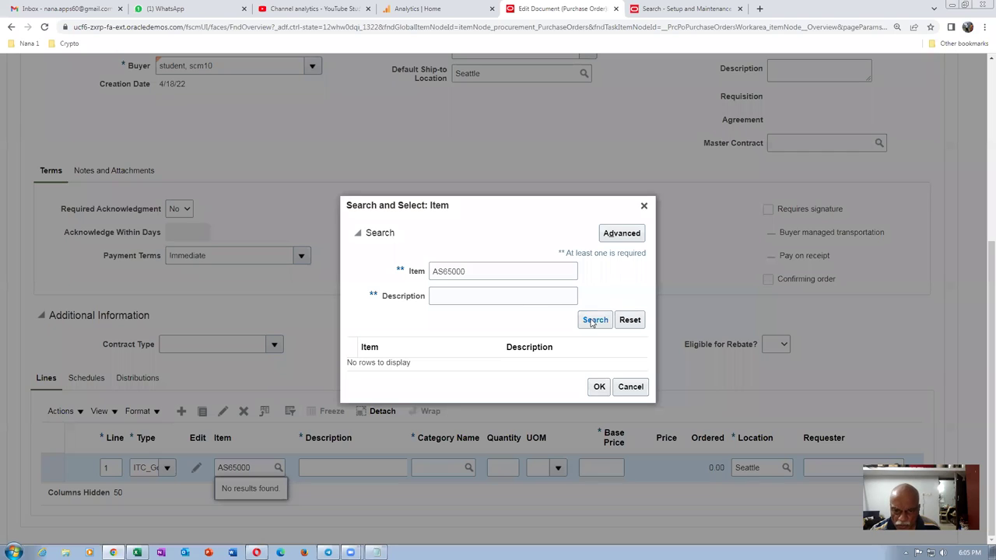
left_click(592, 322)
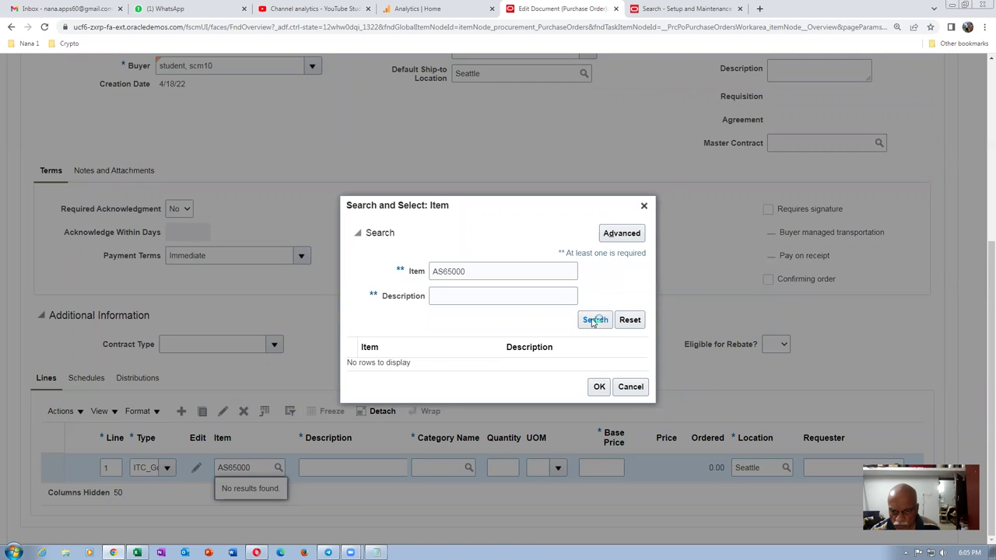
left_click(592, 322)
left_click(633, 392)
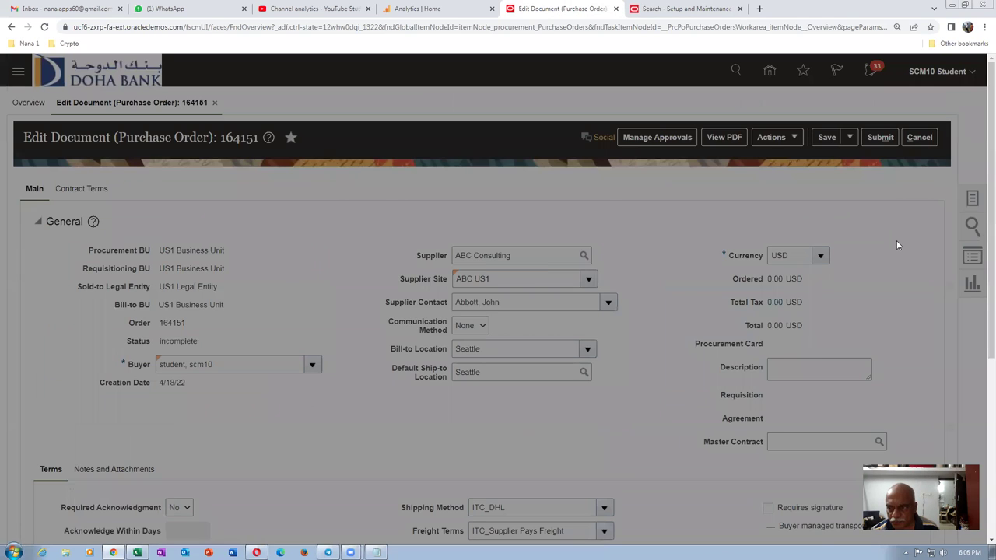
left_click(658, 318)
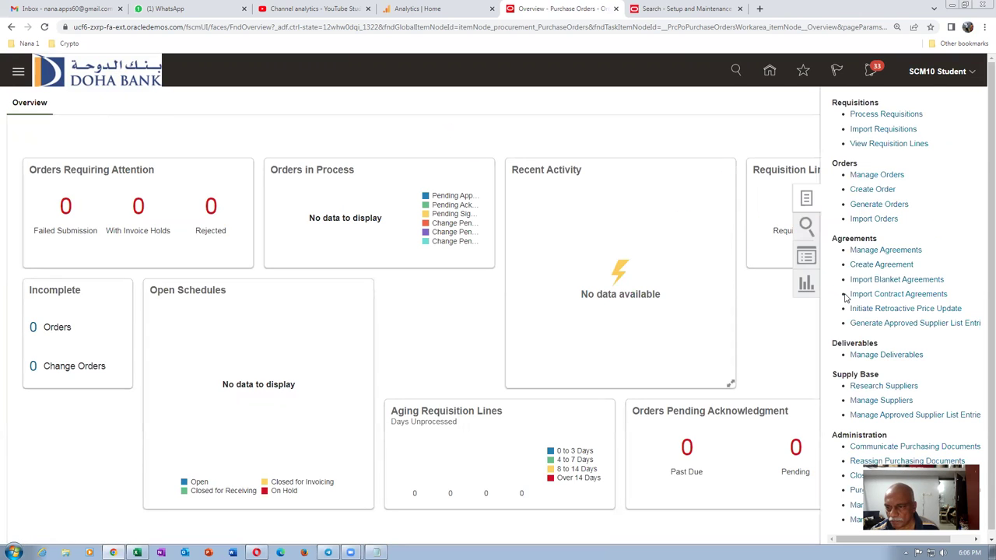
- Create a purchase order for supplier ABC Consulting with Seattle as the default ship-to location
left_click(867, 191)
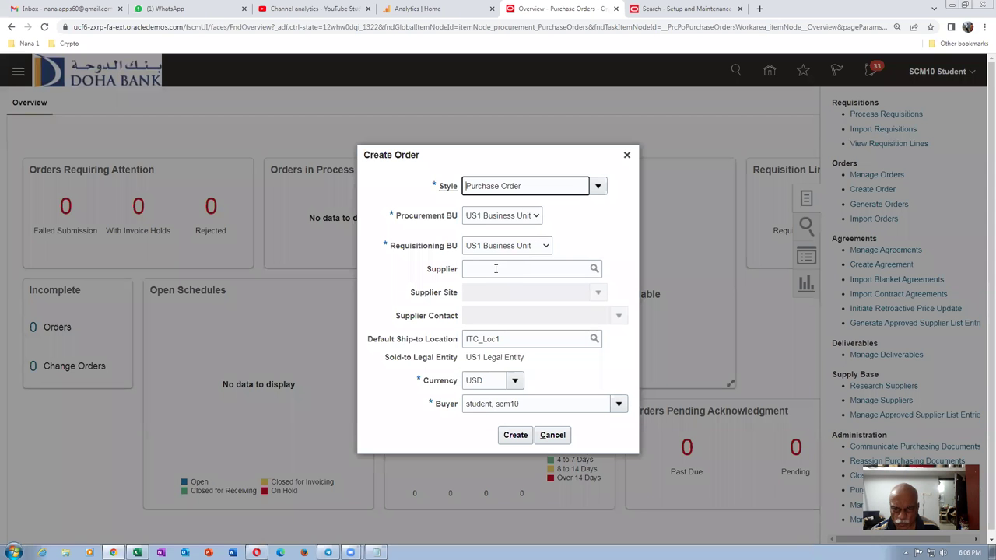
left_click(496, 268)
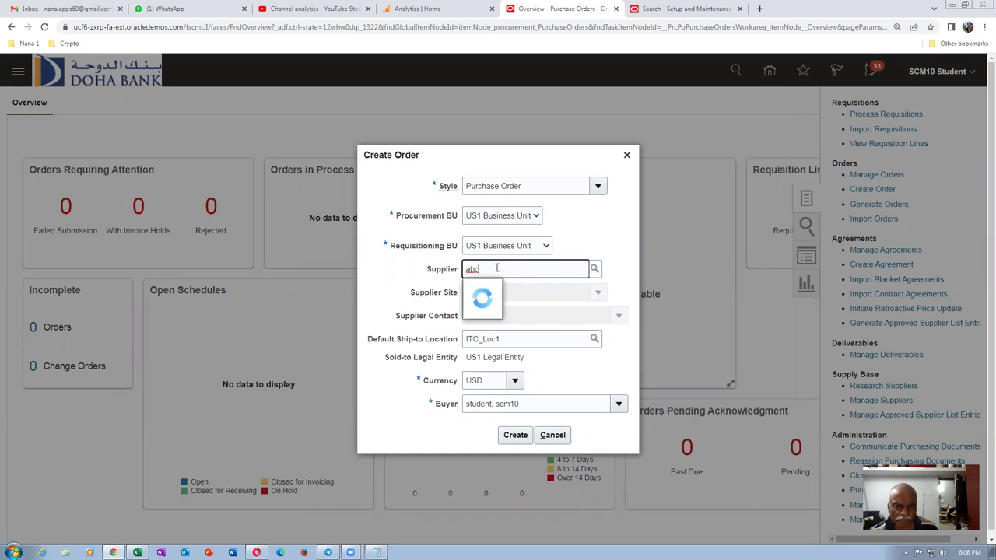
left_click(497, 315)
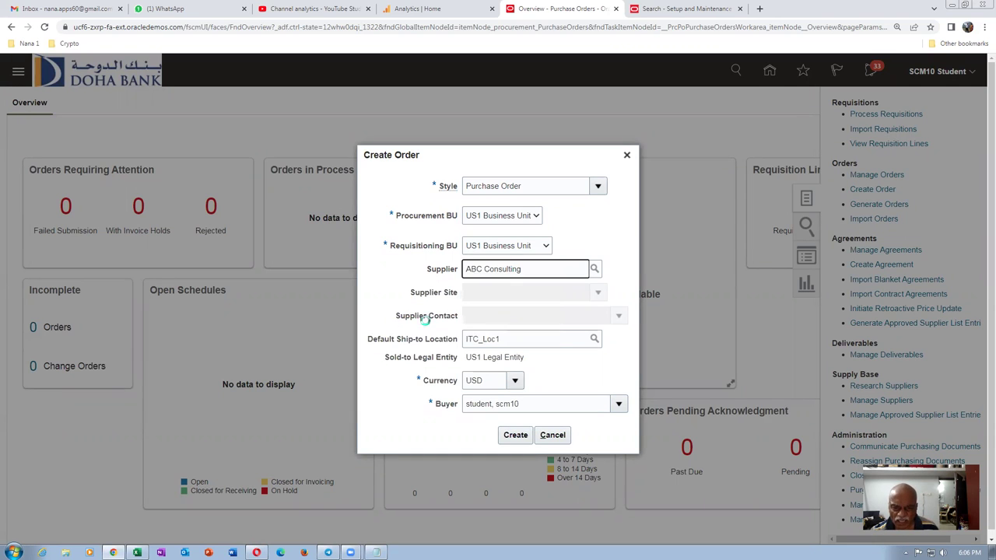
left_click(518, 338)
type("S")
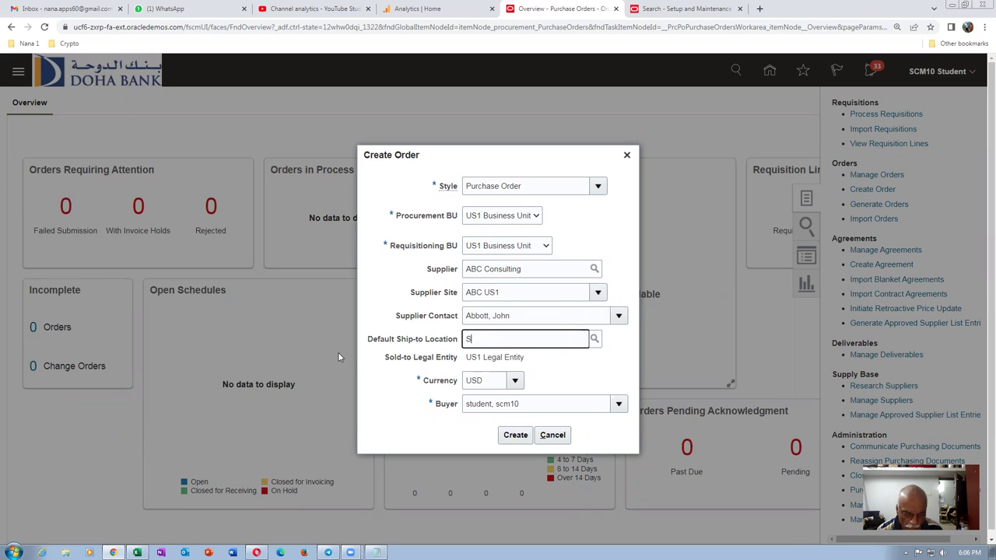
type("eattle")
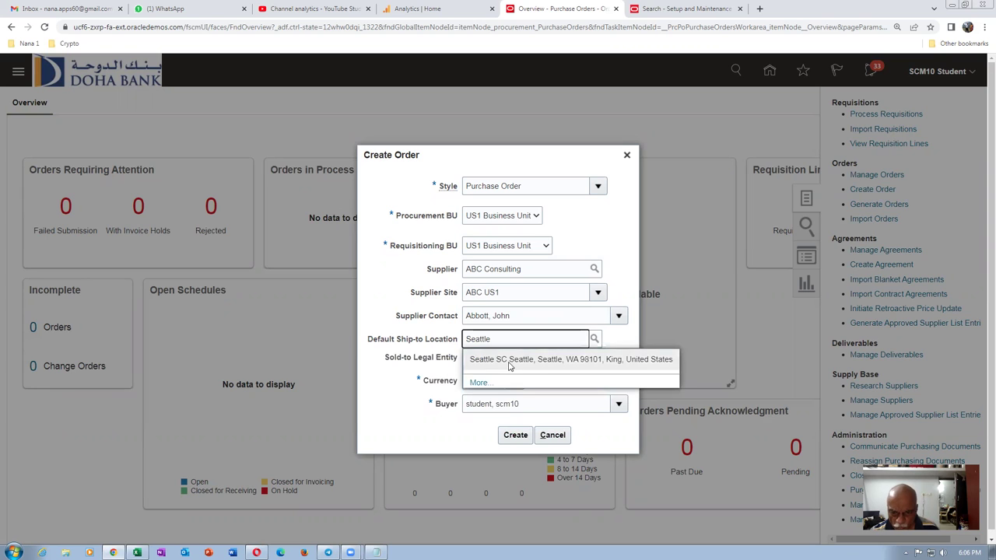
left_click(572, 362)
left_click(516, 436)
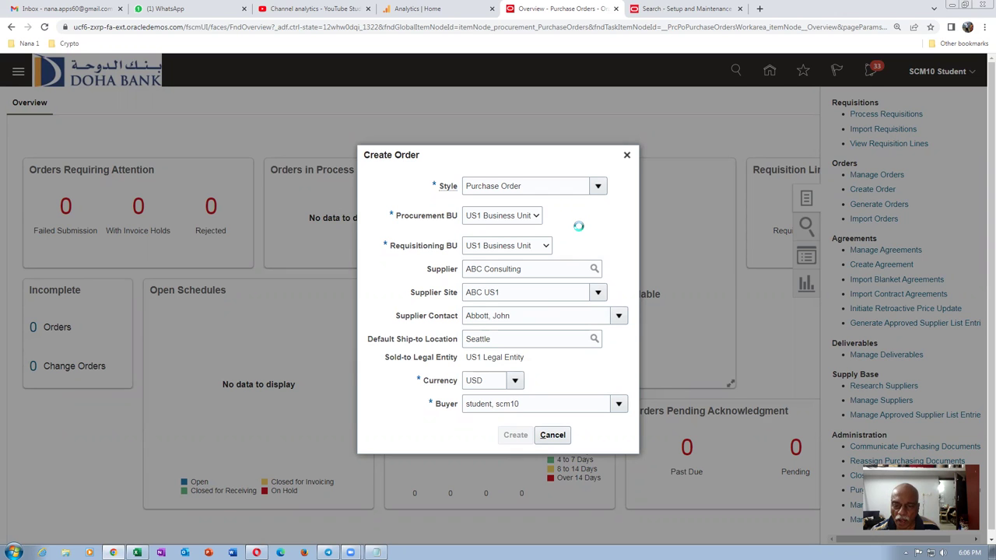
- Set the bill-to location of the new purchase order to Seattle
scroll(502, 334, "down", 4)
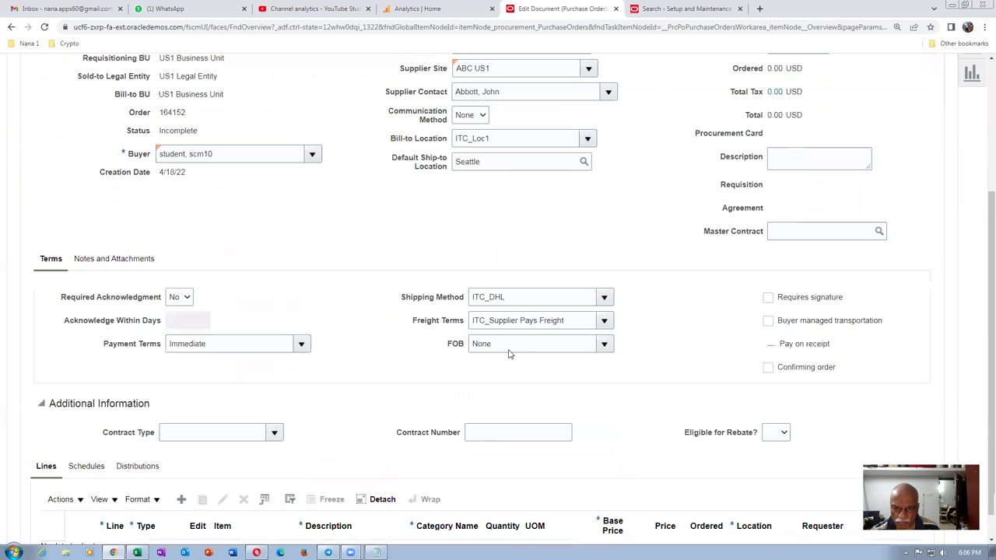
scroll(440, 131, "down", 1)
left_click(517, 87)
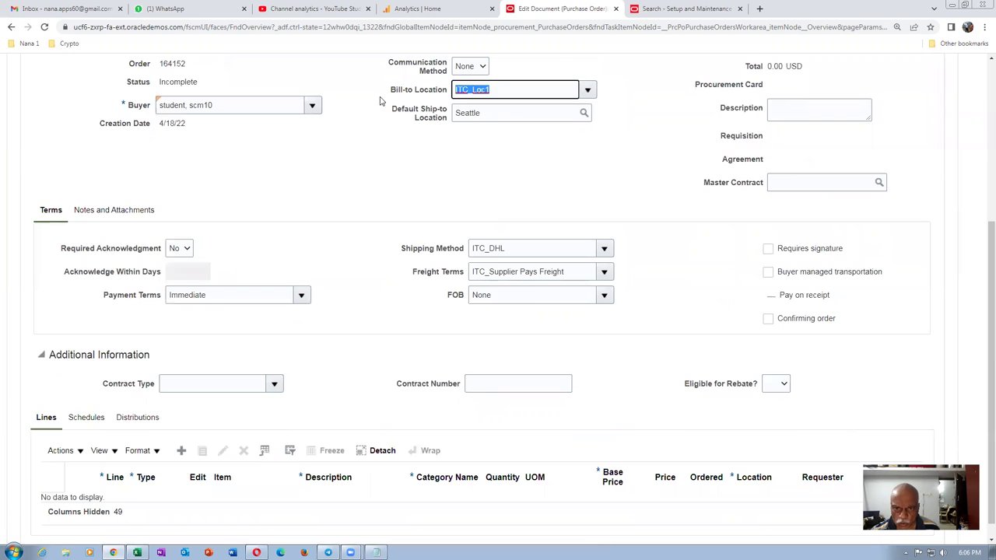
type("Seattle")
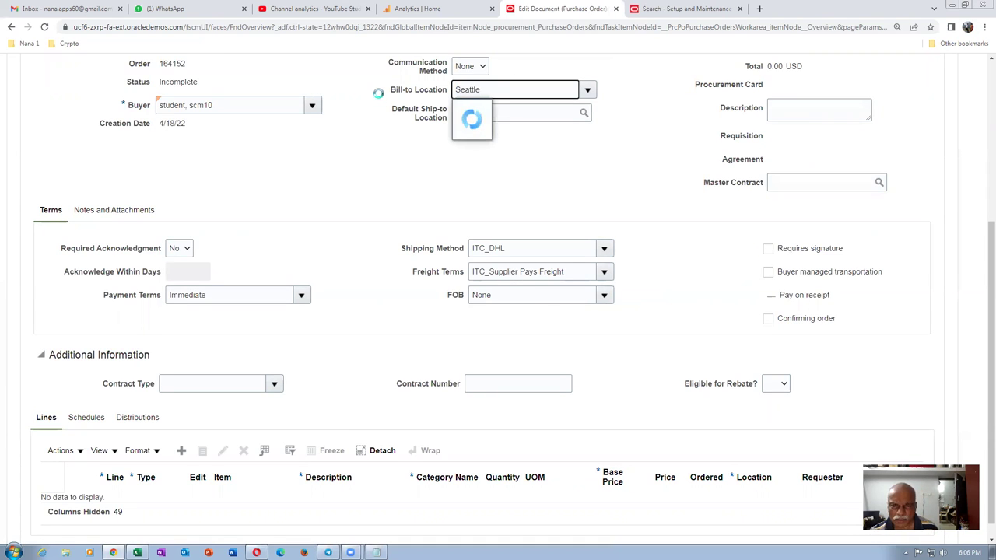
left_click(472, 115)
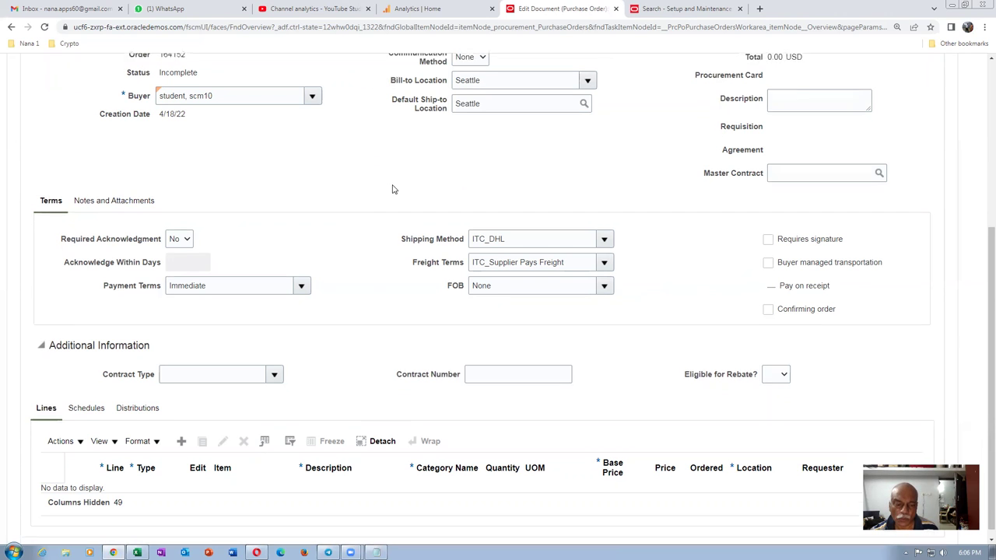
- Add an order line, try item AS65000, and run an advanced search for items starting with AS6500
left_click(181, 441)
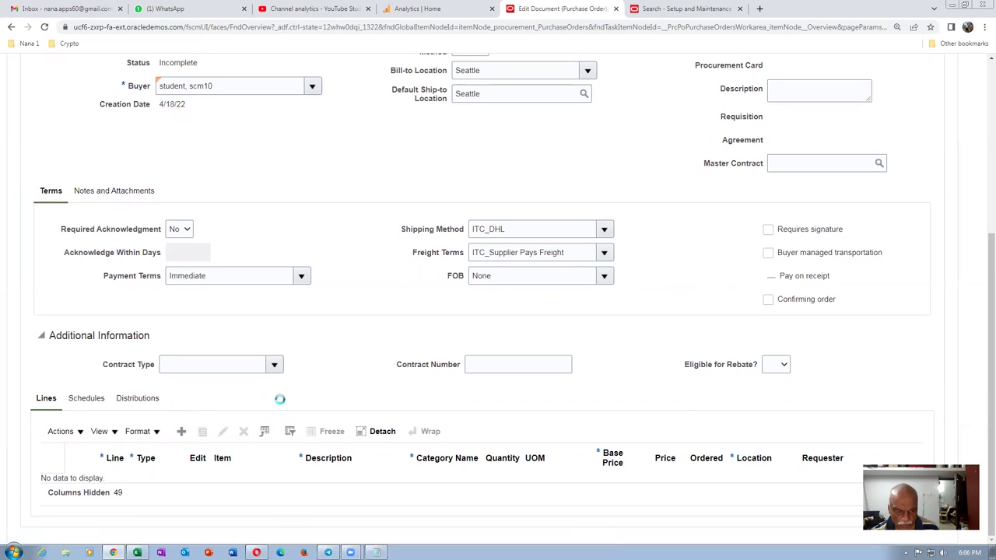
left_click(249, 488)
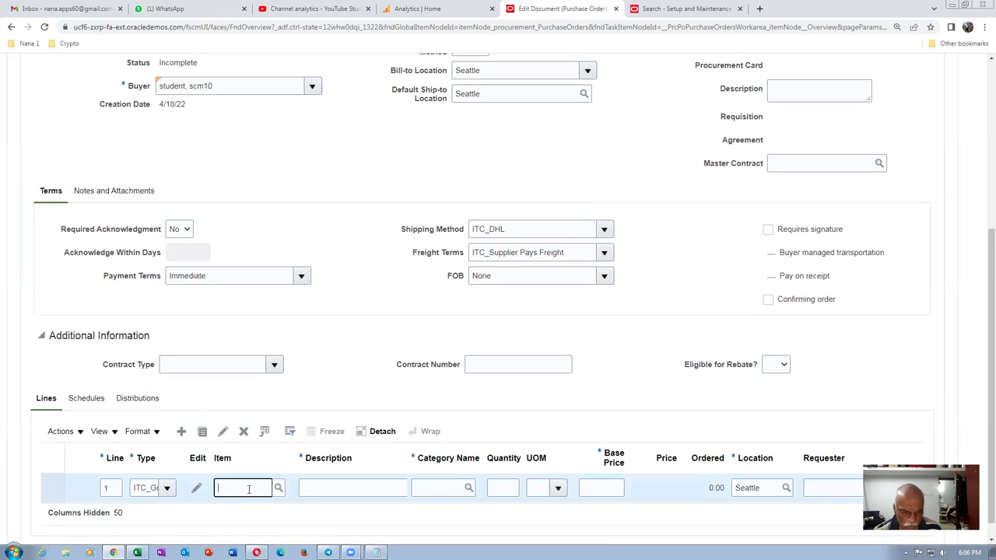
type("AS65001")
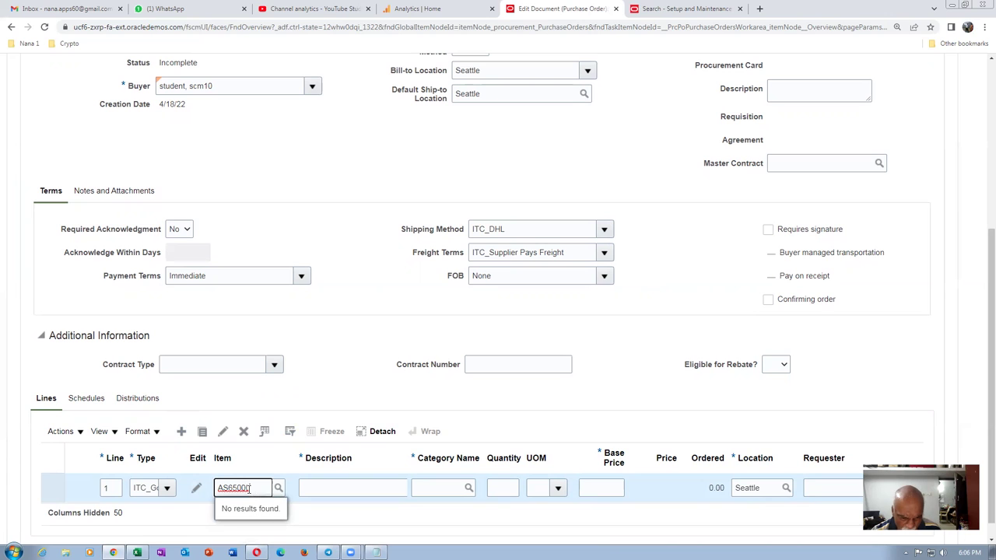
key("BackSpace")
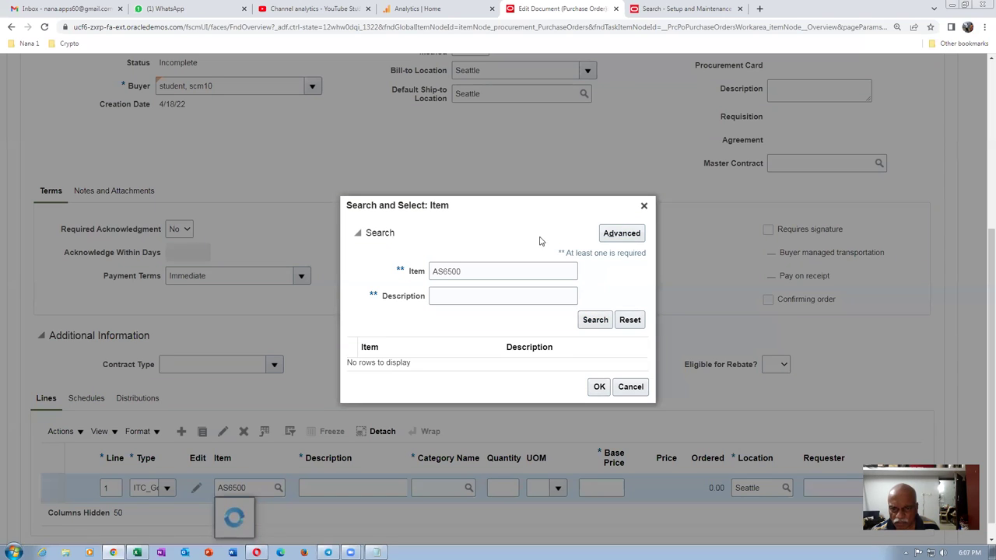
left_click(611, 233)
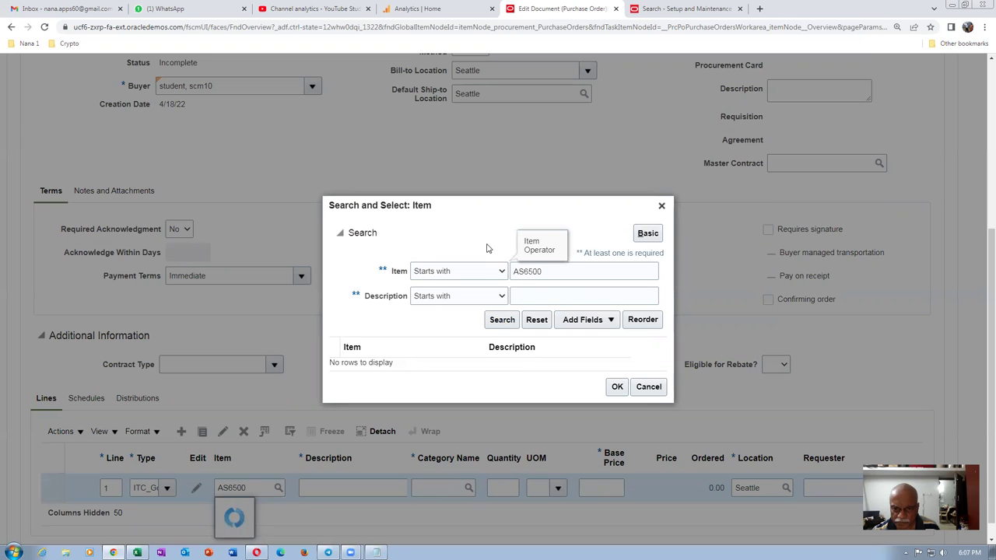
left_click(502, 320)
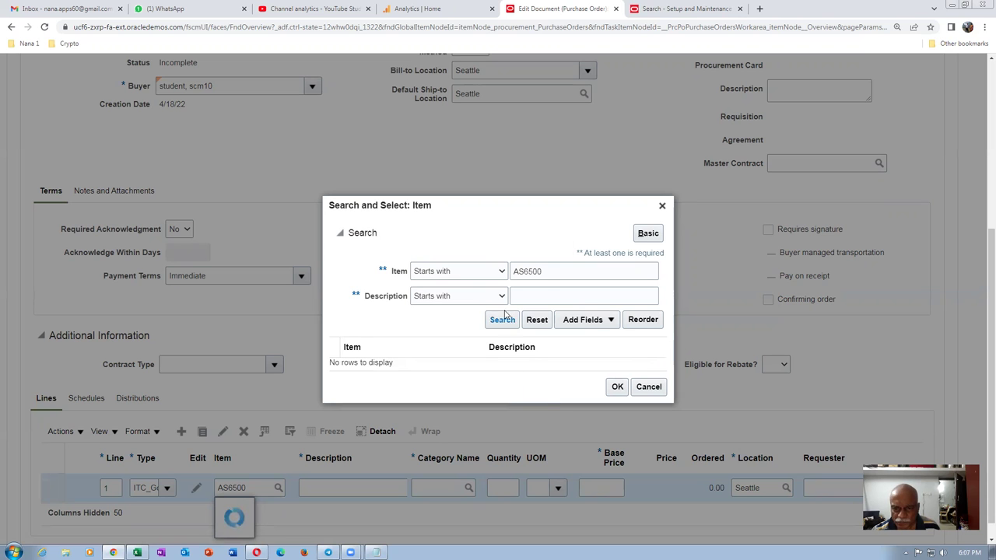
left_click(648, 386)
- Cancel the purchase order and discard its unsaved changes
scroll(981, 285, "up", 4)
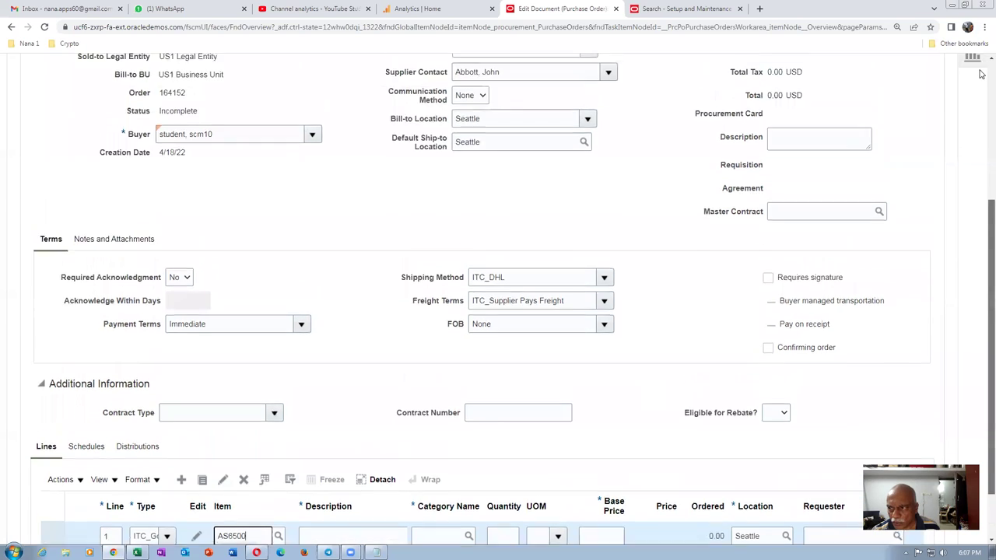
left_click(919, 137)
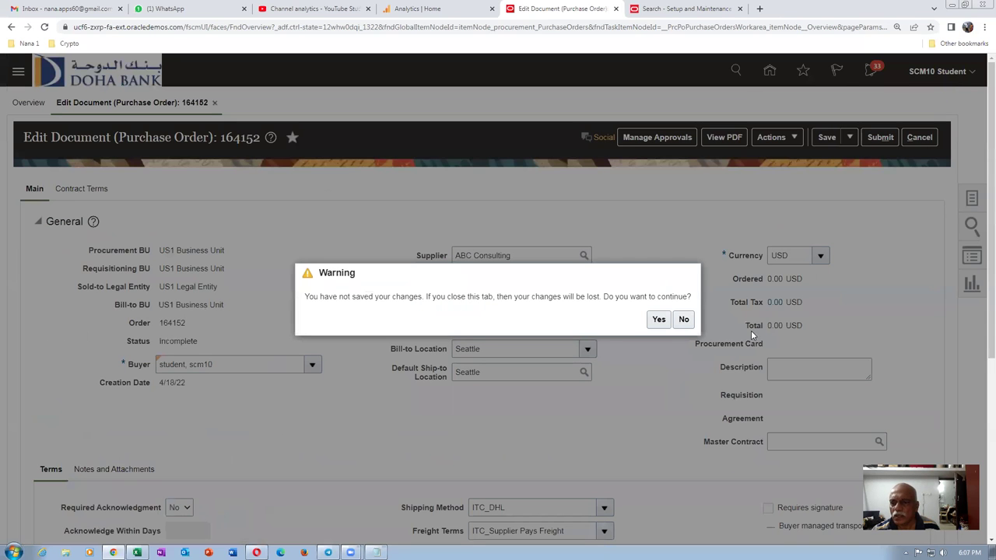
left_click(658, 319)
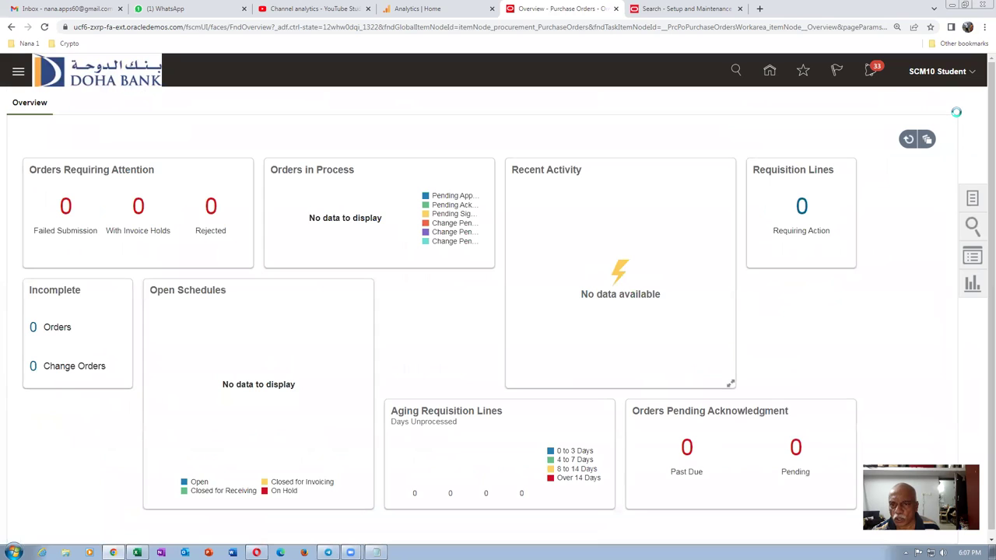
- Sign out and sign back in with the saved credentials, and close the Setup and Maintenance browser tab
left_click(938, 71)
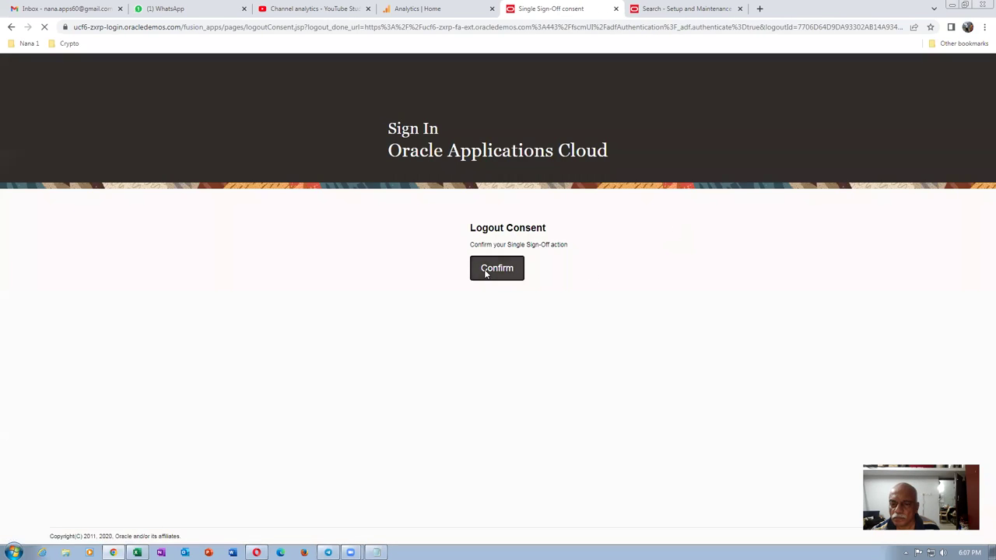
left_click(484, 272)
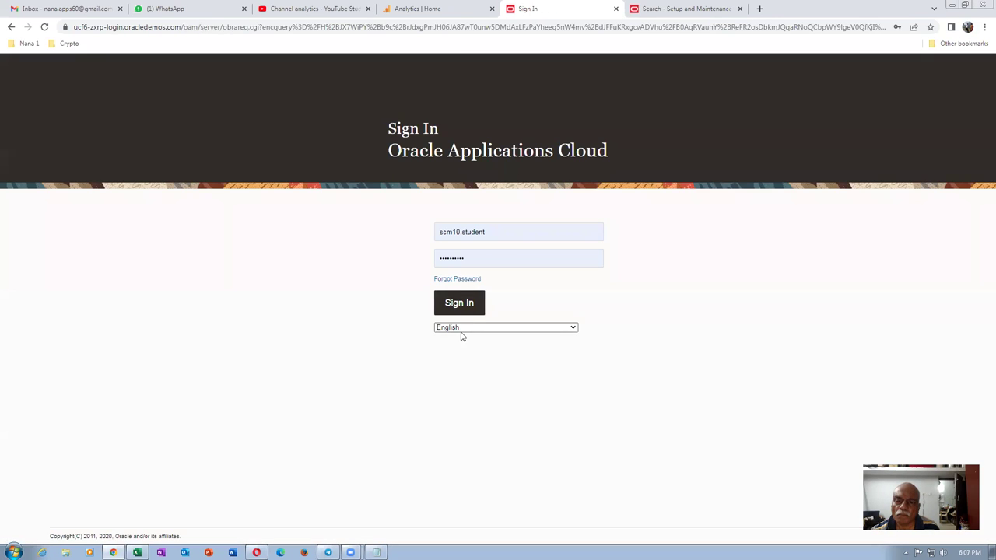
left_click(471, 307)
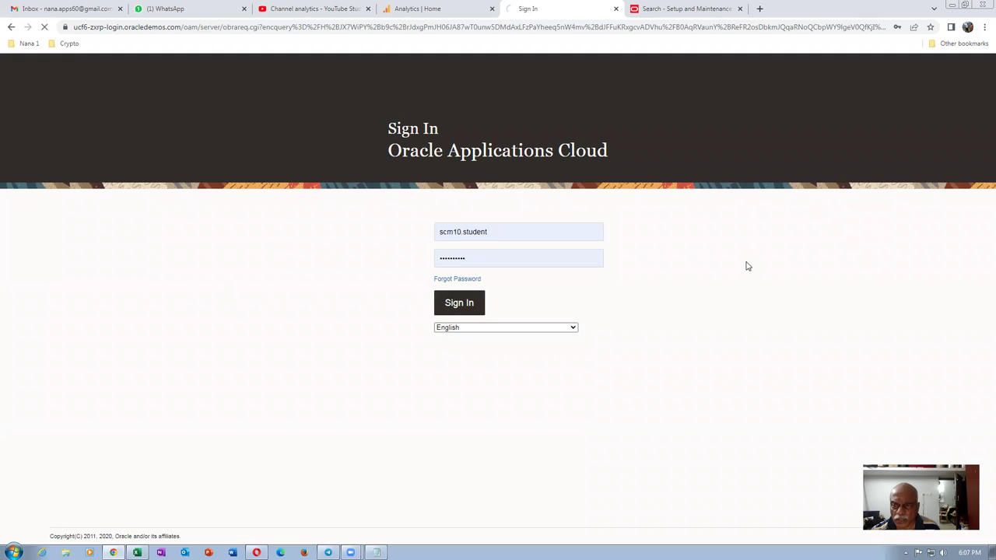
left_click(692, 10)
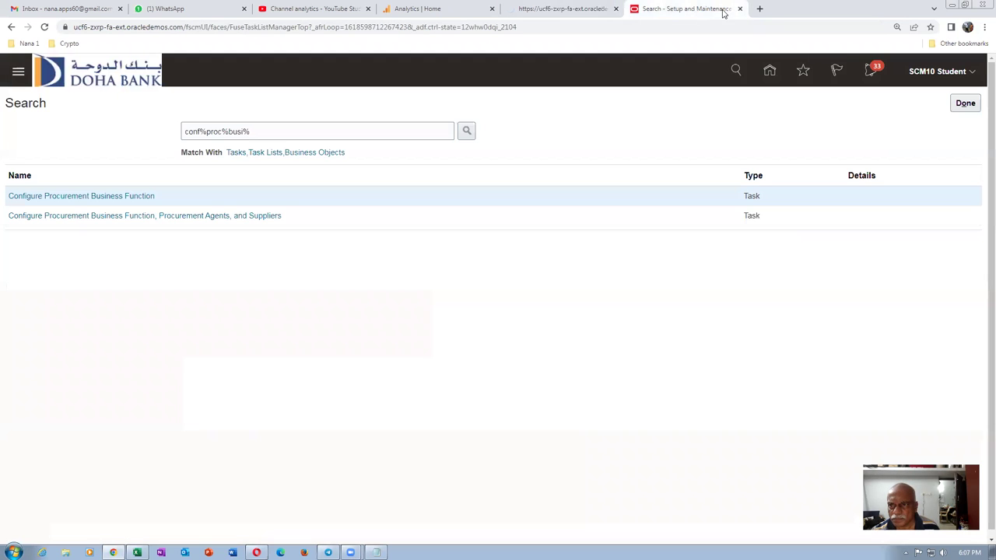
left_click(739, 9)
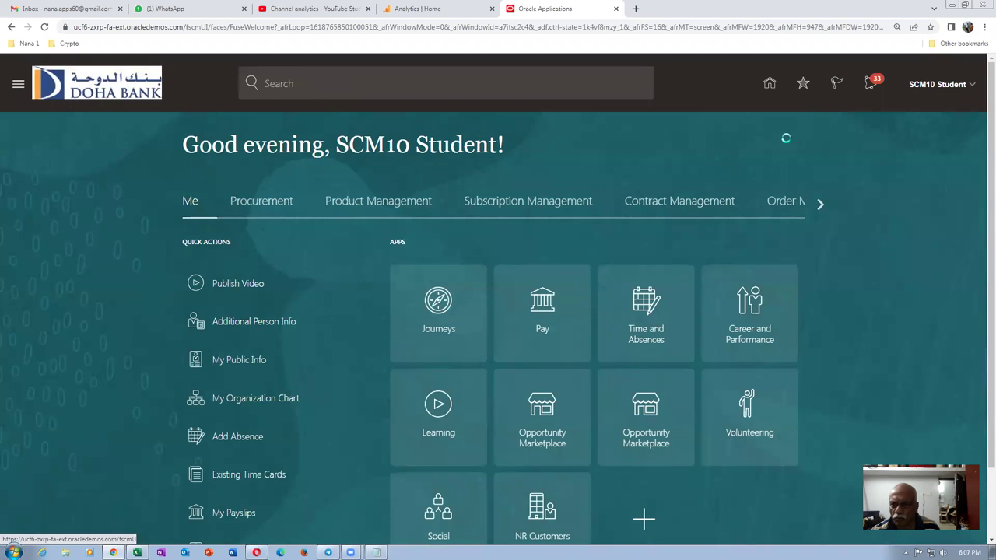
- Open Purchase Orders from the favorites and create a purchase order for supplier ABC Consulting with the default ship-to location
left_click(802, 83)
left_click(569, 221)
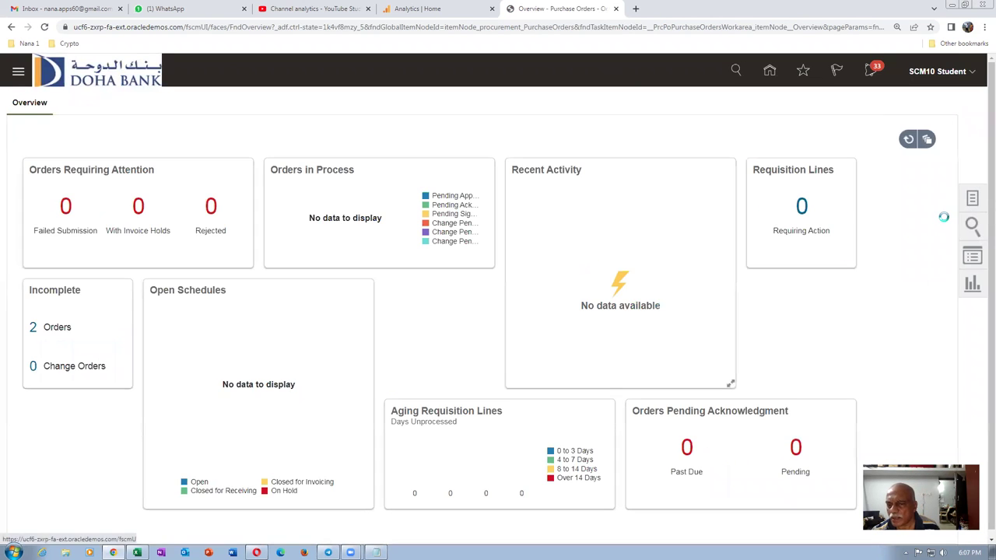
left_click(972, 199)
left_click(859, 191)
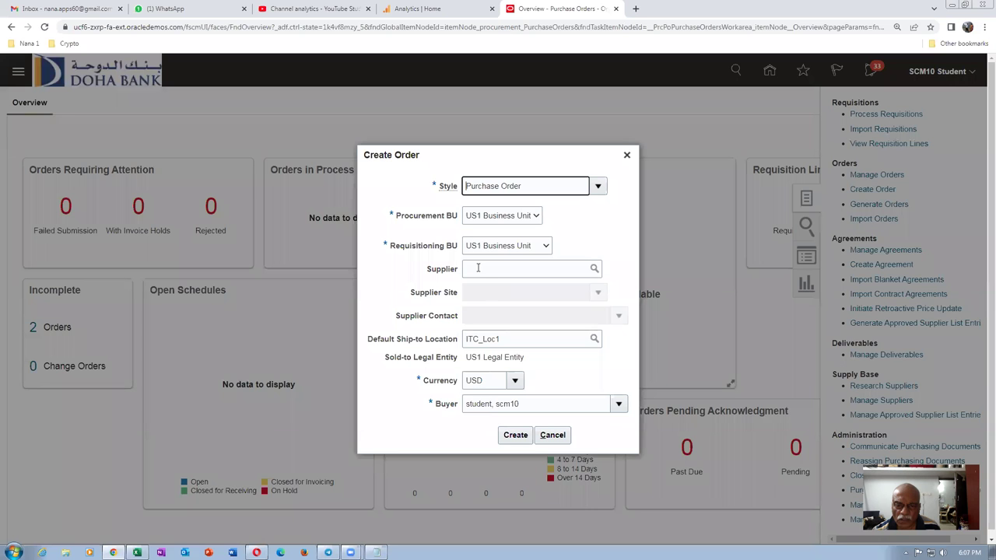
left_click(479, 269)
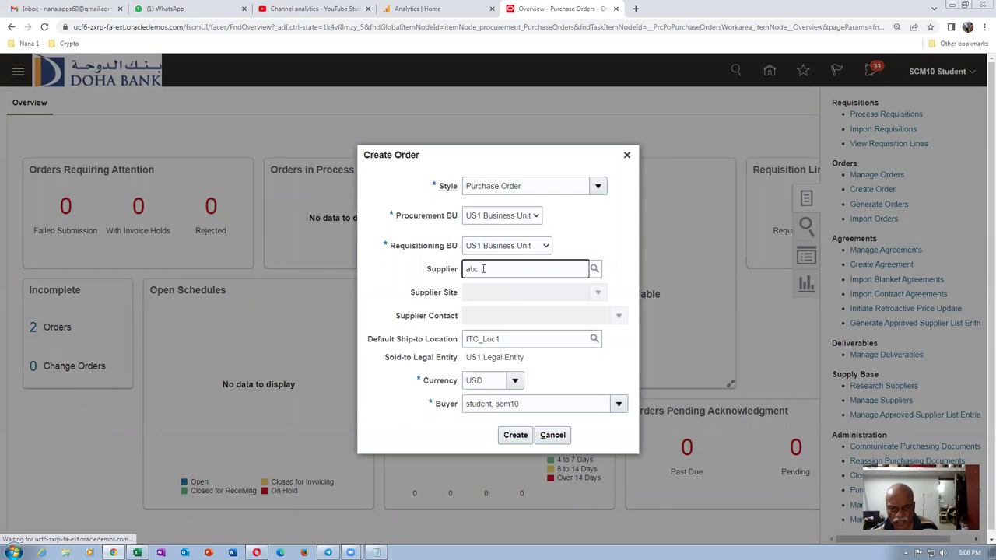
left_click(502, 309)
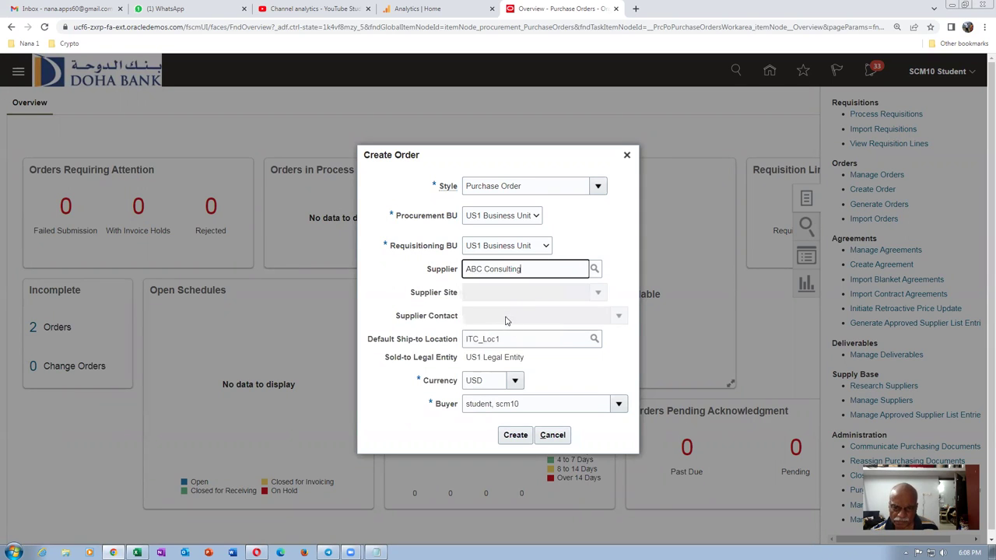
left_click(516, 435)
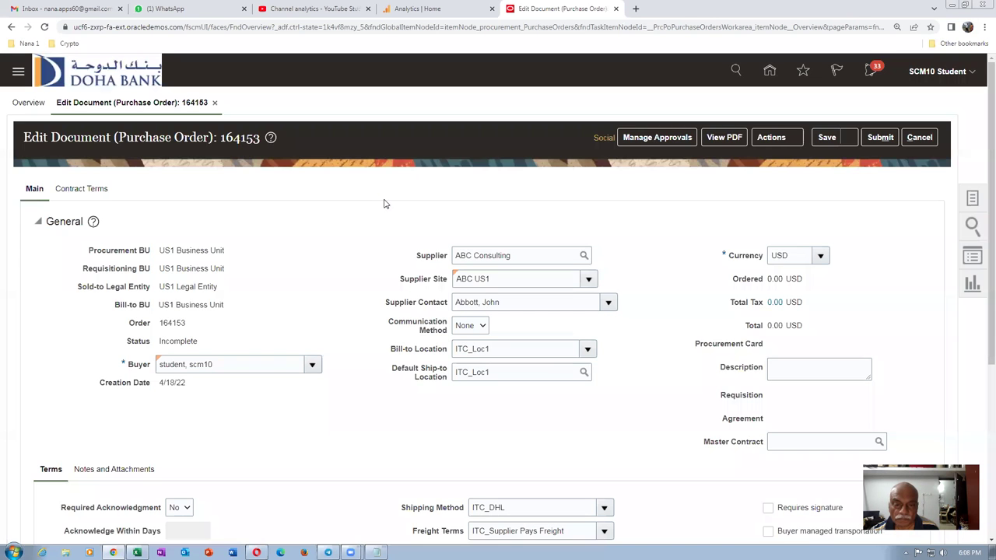
scroll(414, 307, "down", 3)
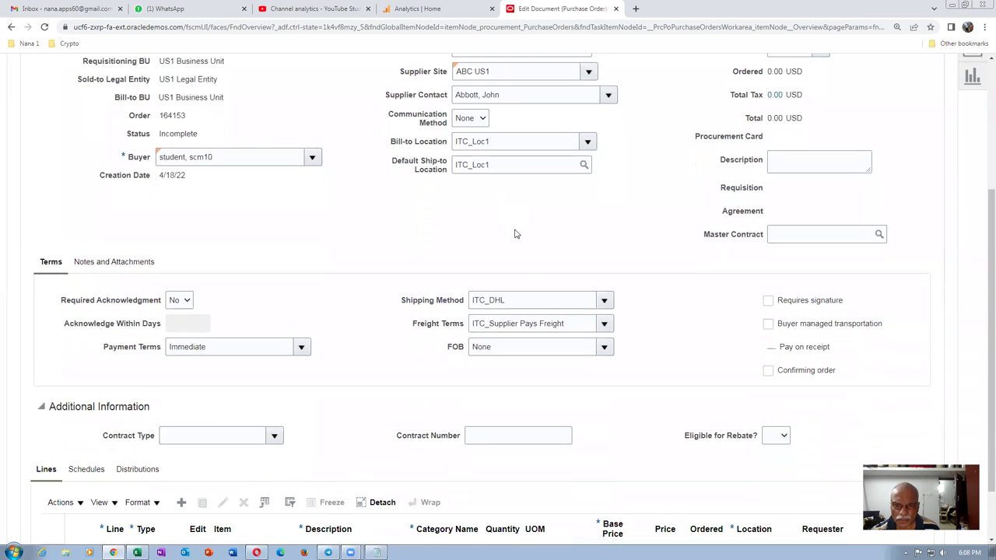
- Set both the bill-to location and the default ship-to location of the purchase order to Seattle
left_click_drag(520, 147, 311, 156)
type("Seatt")
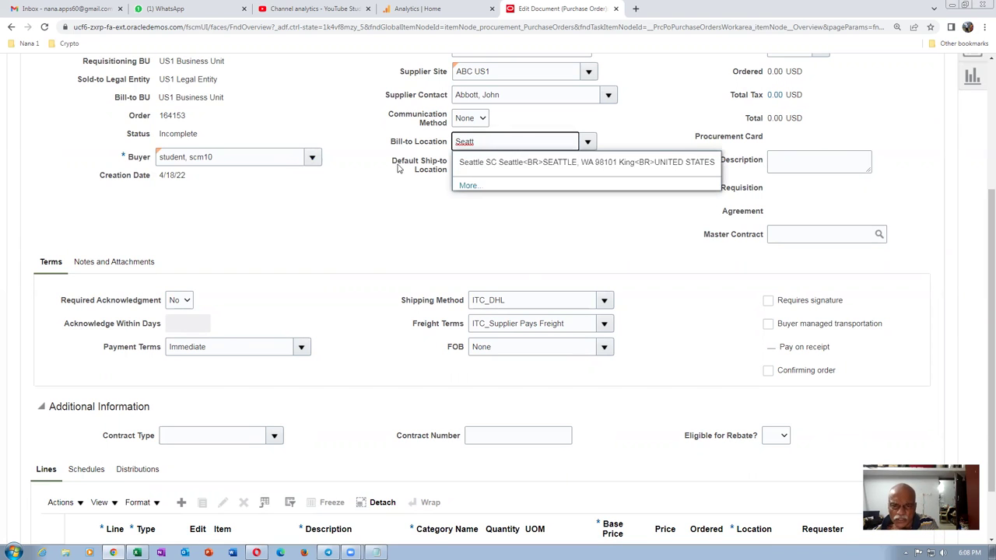
left_click(474, 162)
key("Tab")
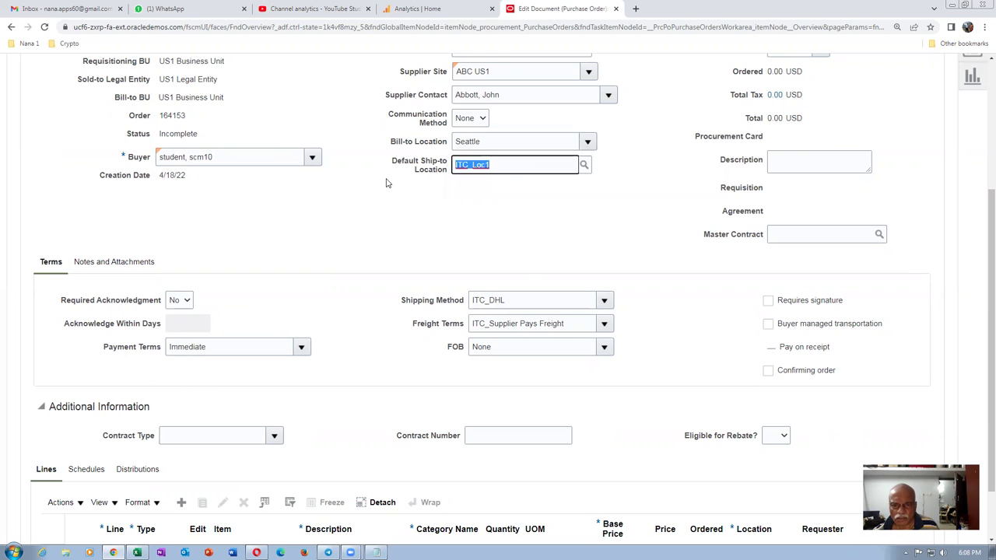
type("Seattle")
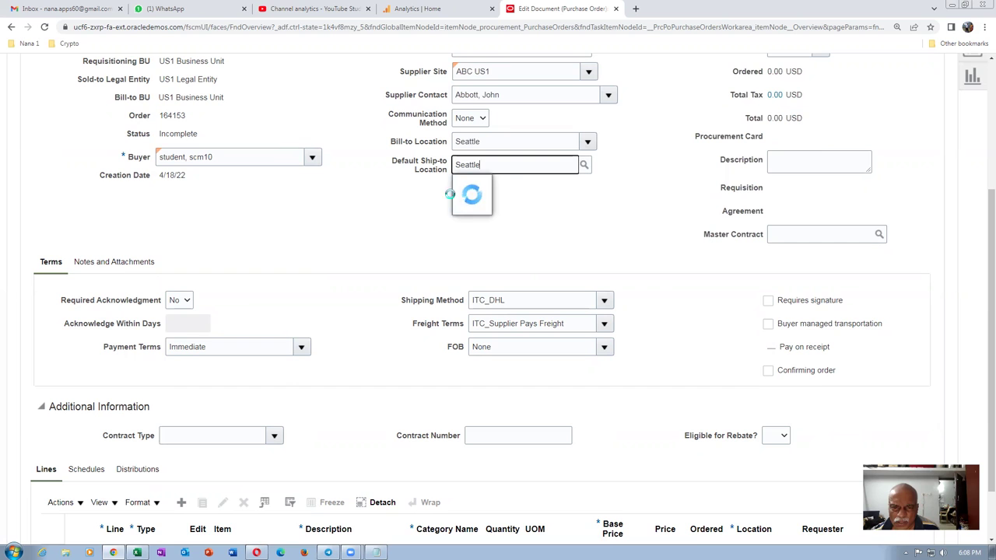
left_click(507, 187)
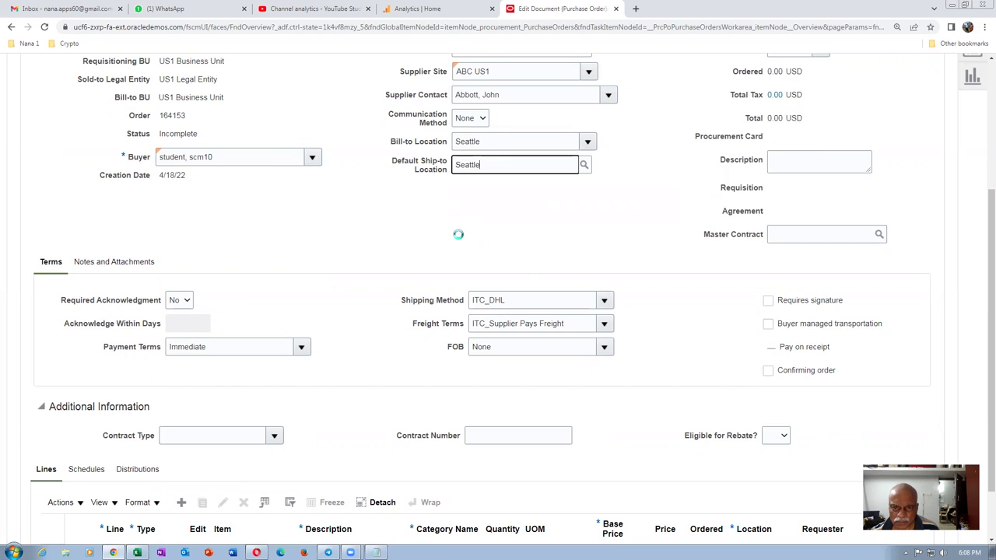
- Add an order line, try item AS65000, and search for it in the item selection before cancelling the search
scroll(317, 251, "down", 1)
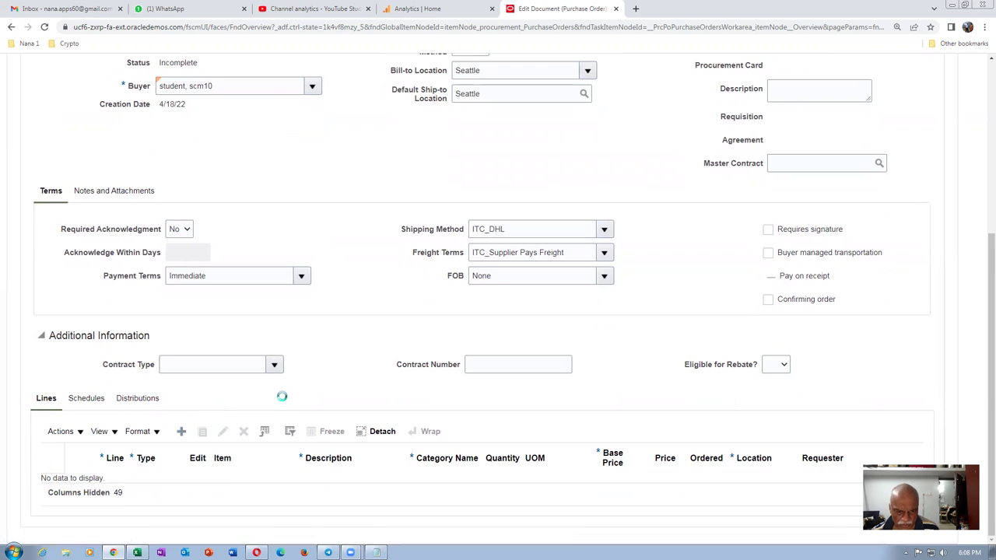
left_click(233, 486)
type("AS60000")
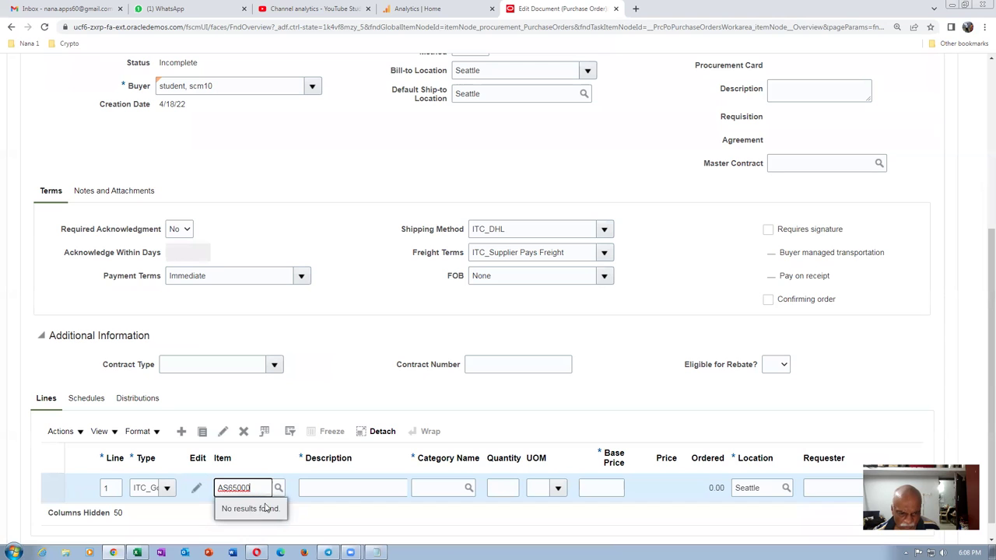
left_click(449, 400)
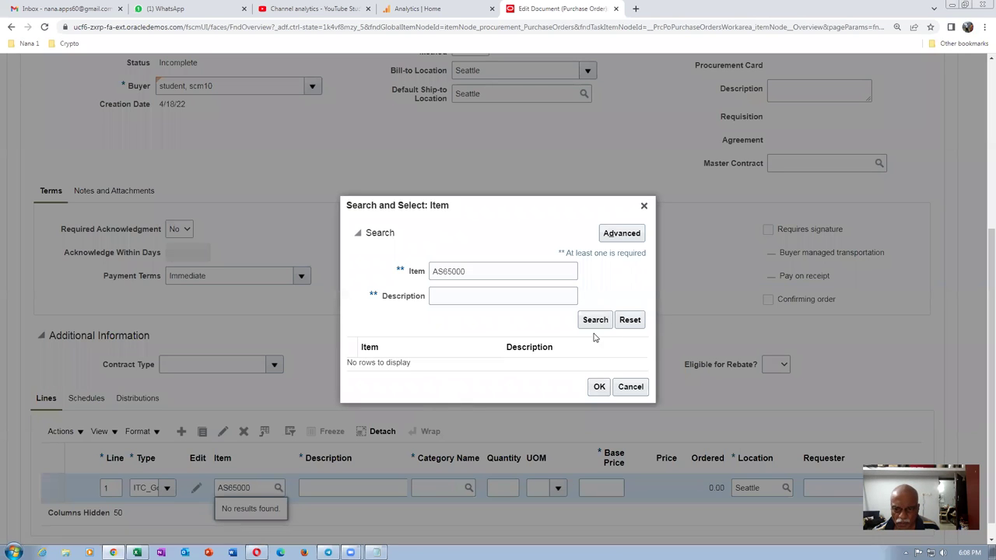
left_click(595, 319)
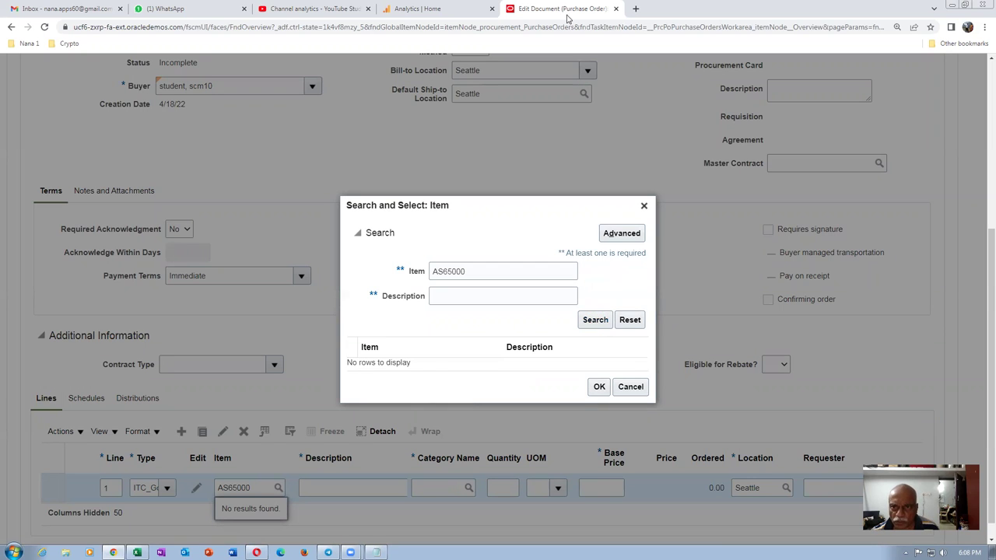
left_click(630, 387)
- Cancel the purchase order, discard its unsaved changes, and duplicate the browser tab to work in the copy
scroll(573, 171, "up", 3)
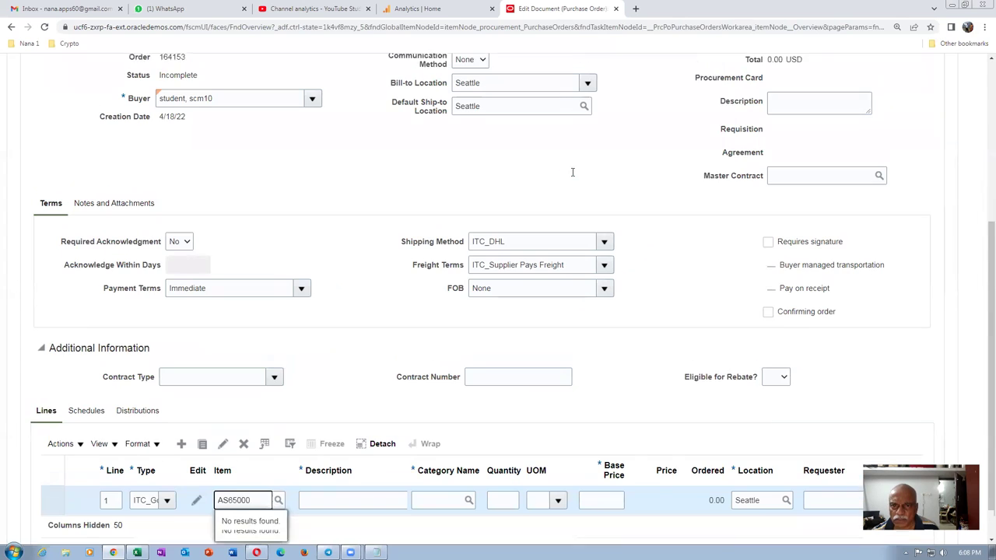
left_click(919, 89)
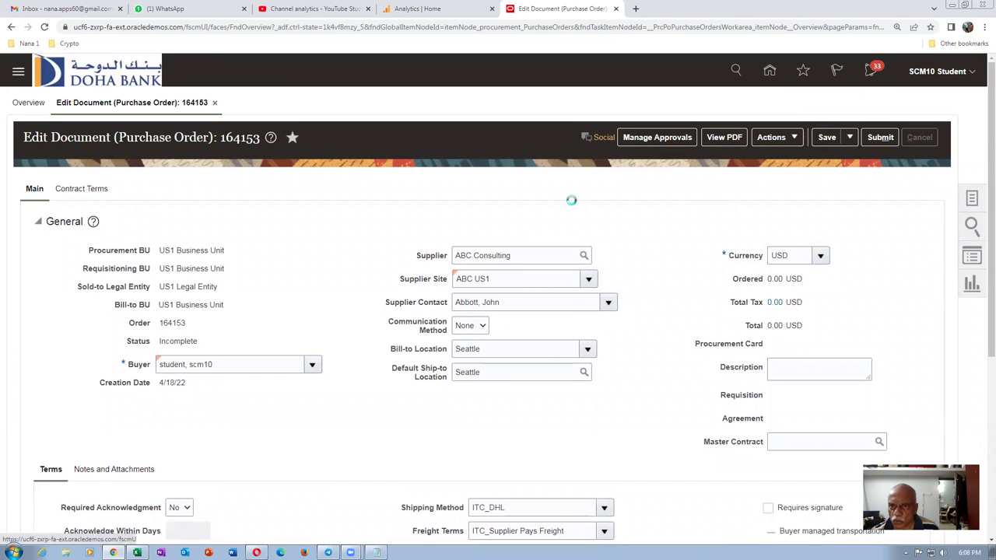
right_click(559, 10)
left_click(569, 80)
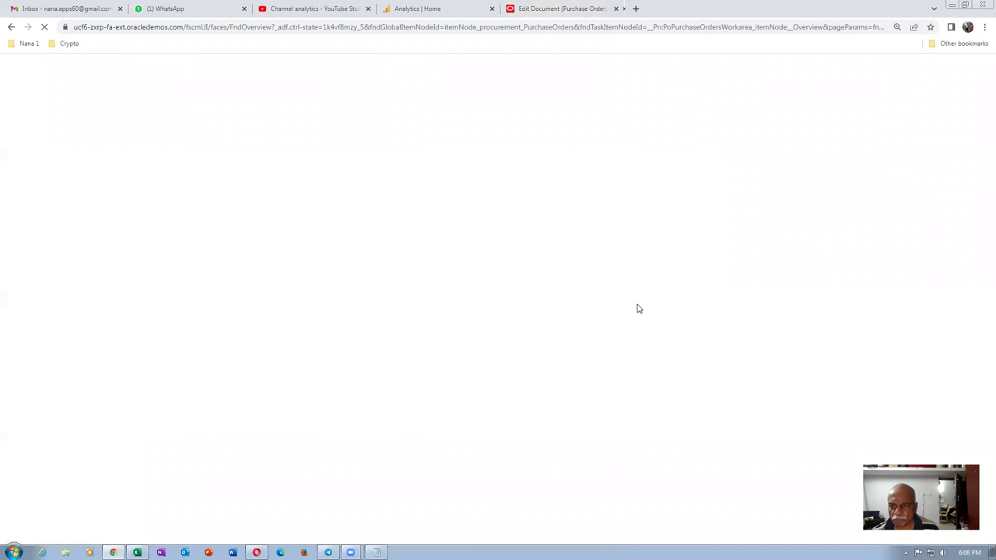
left_click(550, 8)
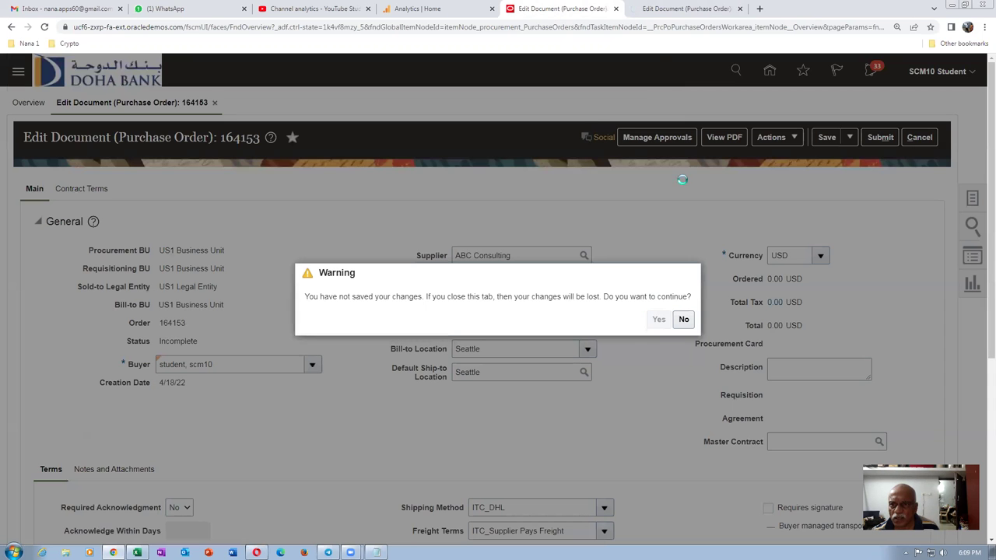
left_click(693, 8)
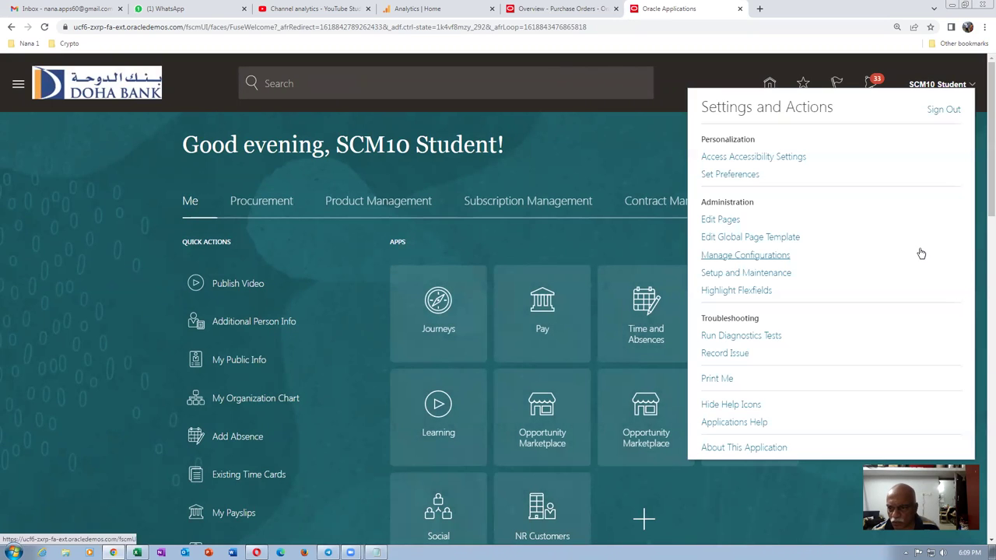
- Open Setup and Maintenance and search the setup tasks for conf%req%busi%
left_click(735, 274)
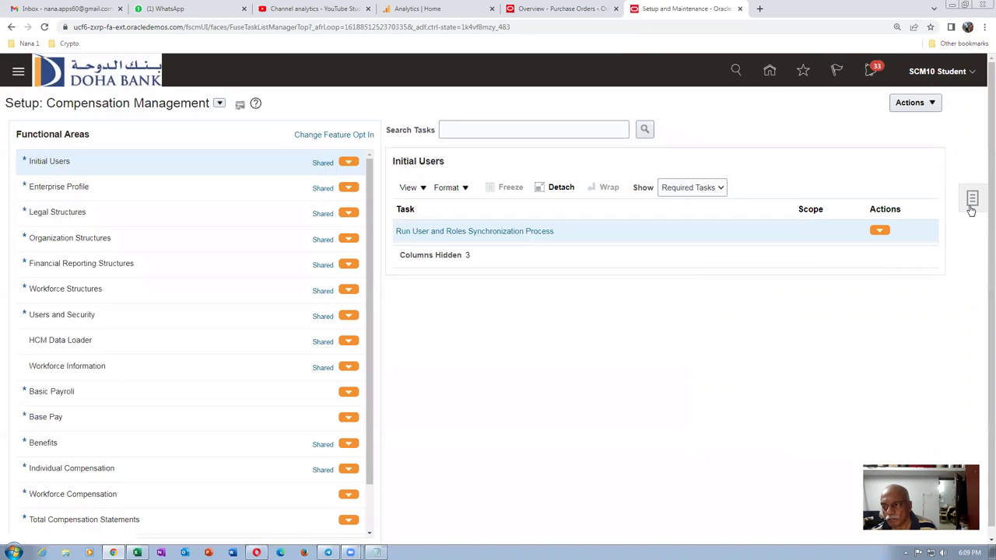
left_click(970, 207)
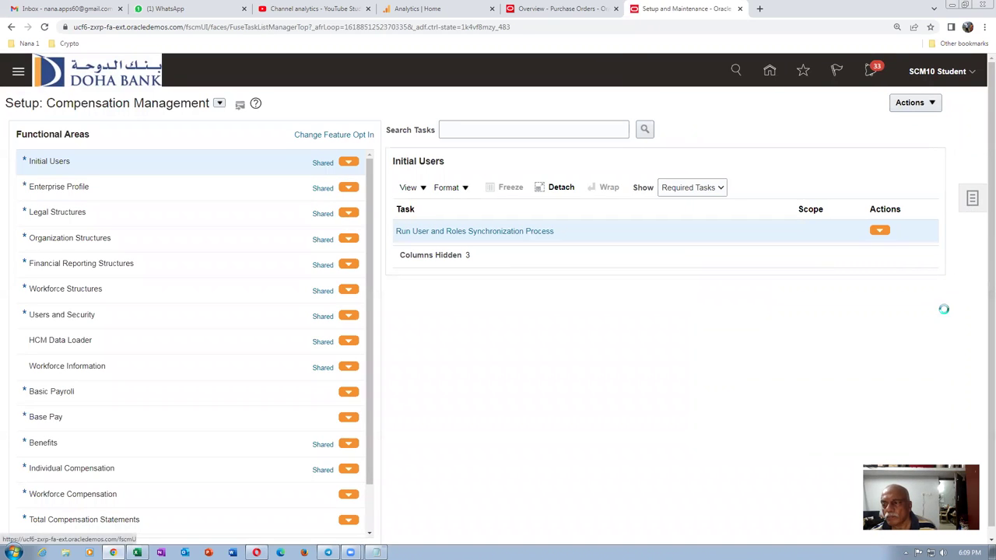
left_click(860, 206)
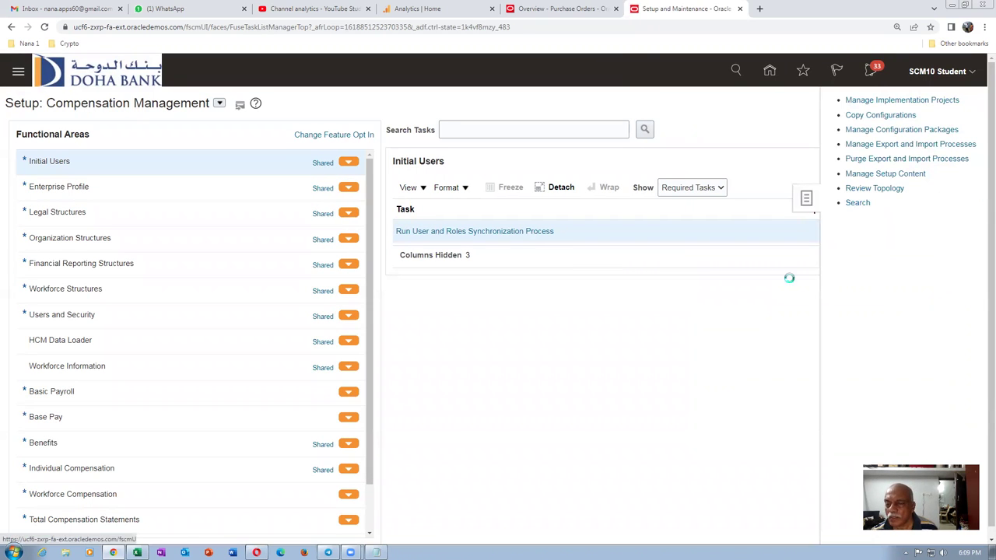
left_click(362, 132)
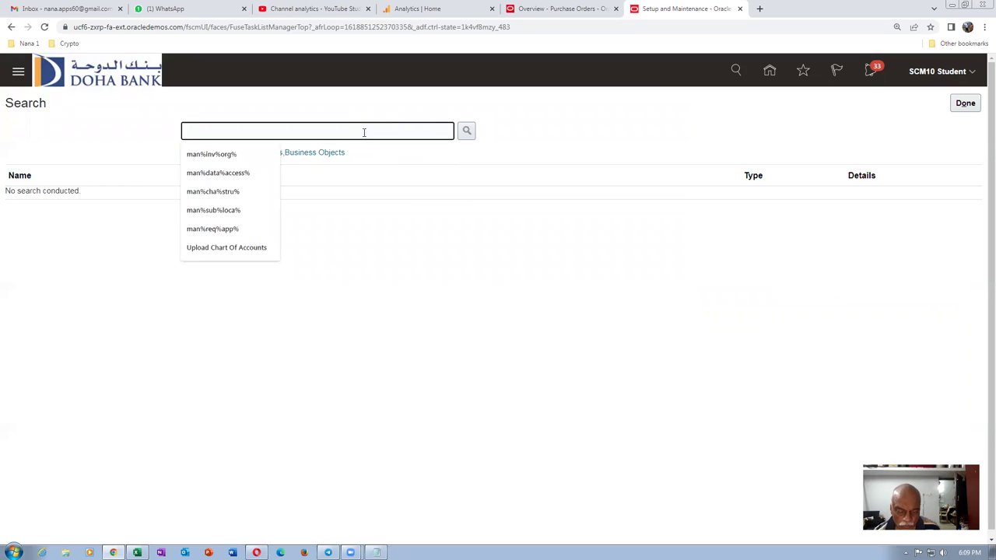
type("conf%req%busi%")
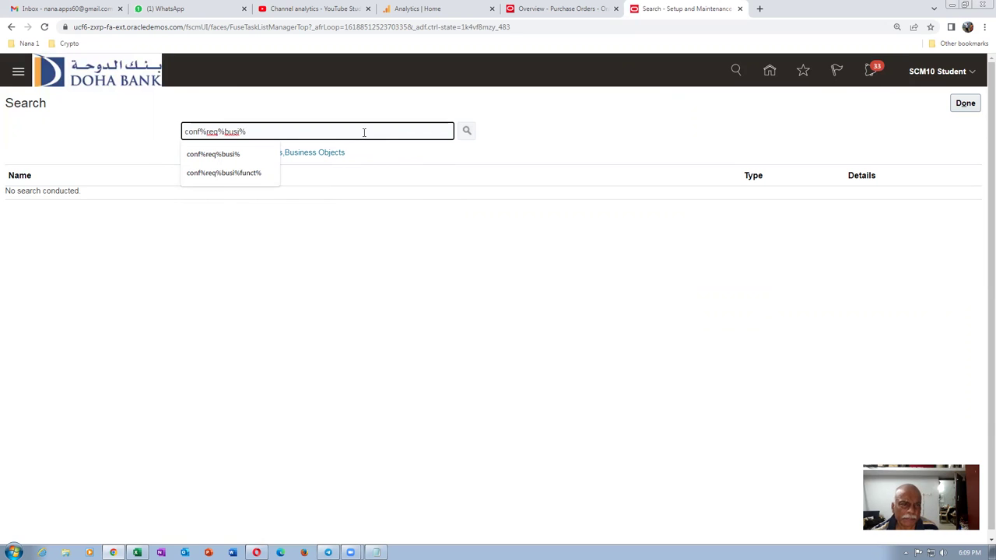
key("Return")
- Open the Configure Requisitioning Business Function task for US1 Business Unit
left_click(90, 196)
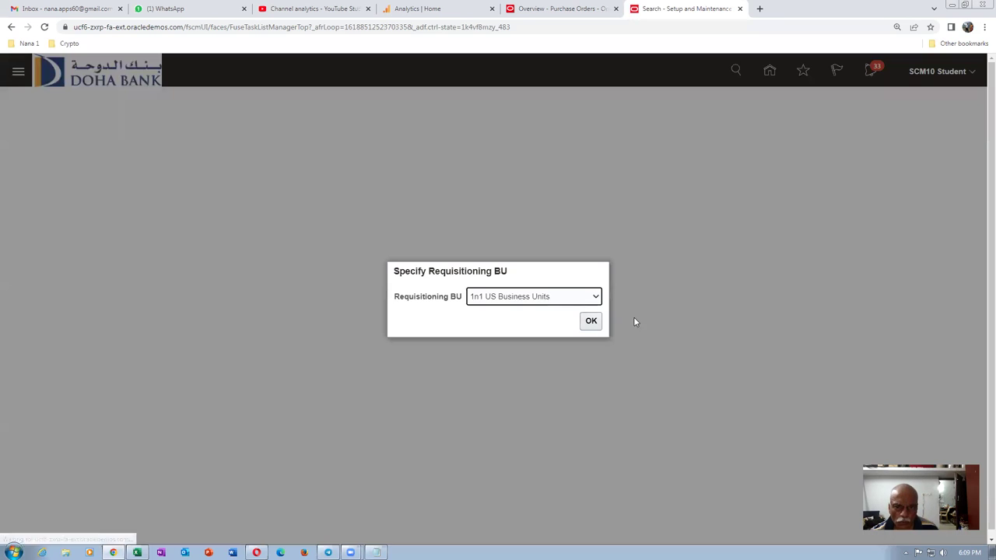
left_click(549, 300)
left_click_drag(596, 336, 597, 494)
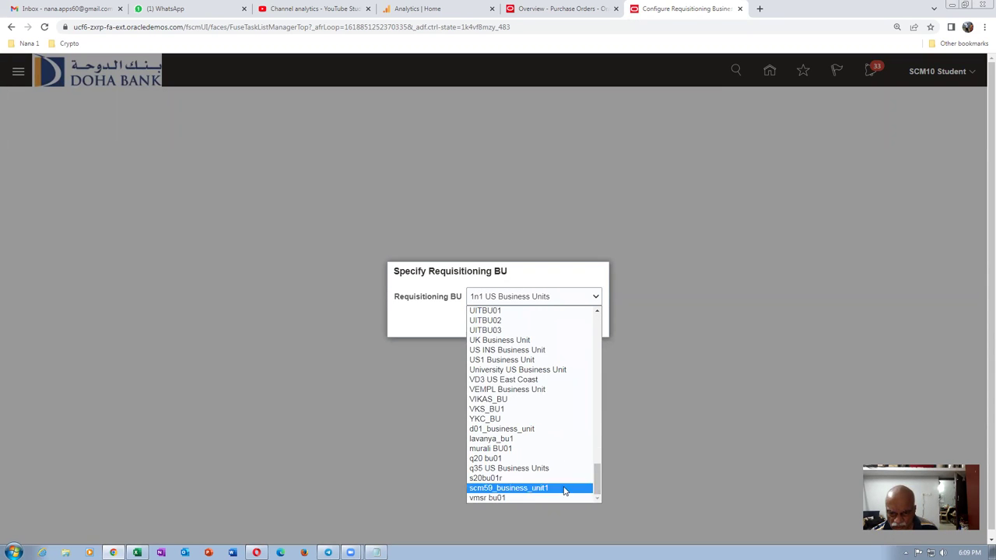
left_click(509, 360)
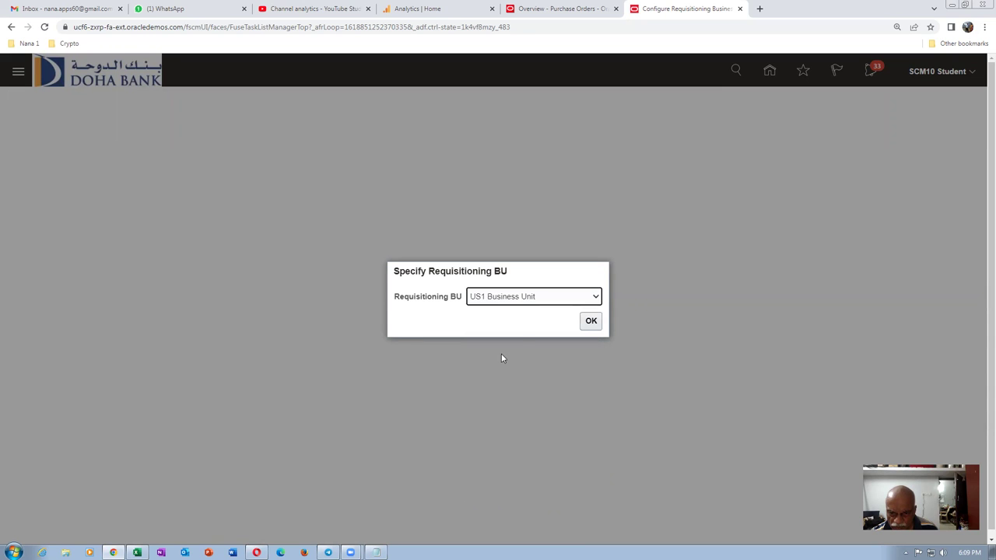
key("Return")
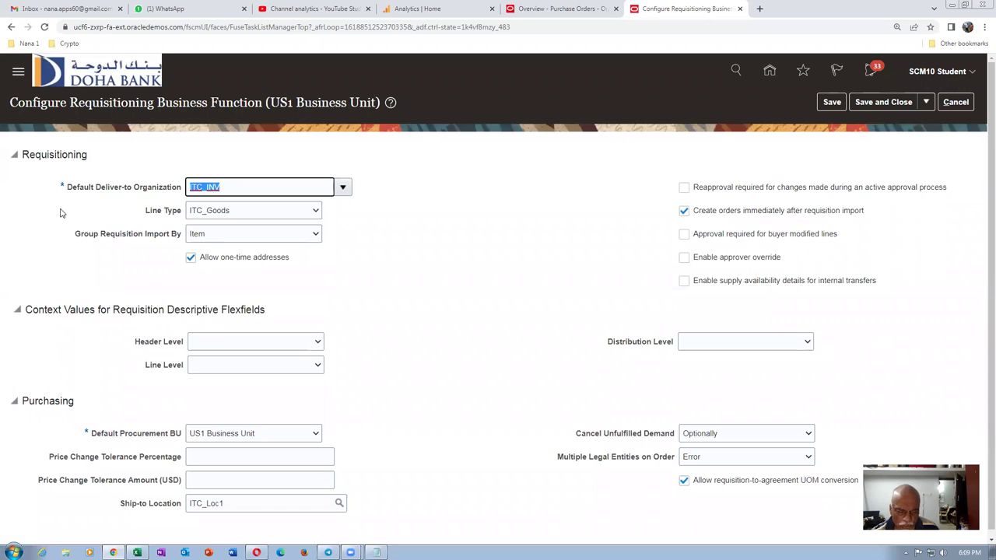
- Try to find a default deliver-to organization starting with Operat, then cancel the configuration and close the task search
type("Operat")
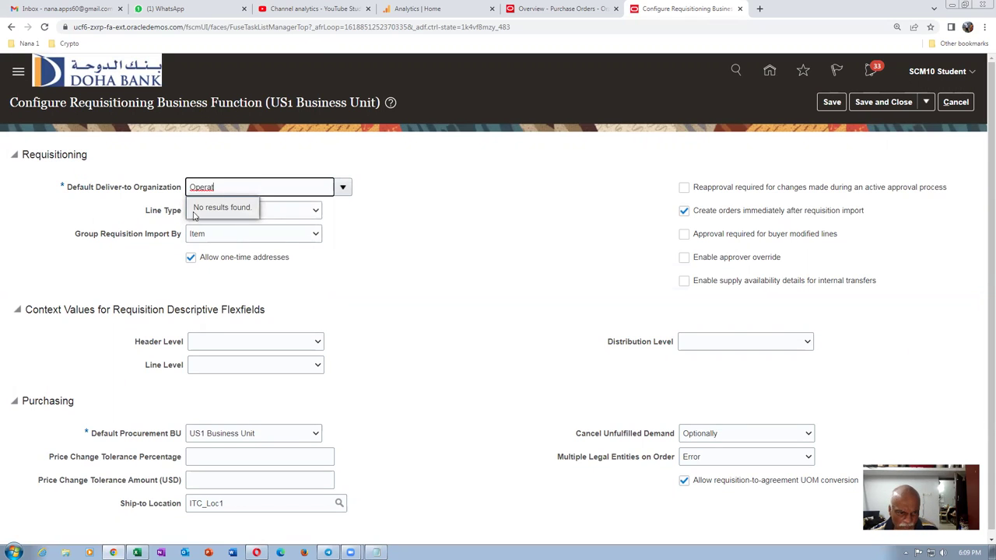
left_click_drag(241, 188, 162, 207)
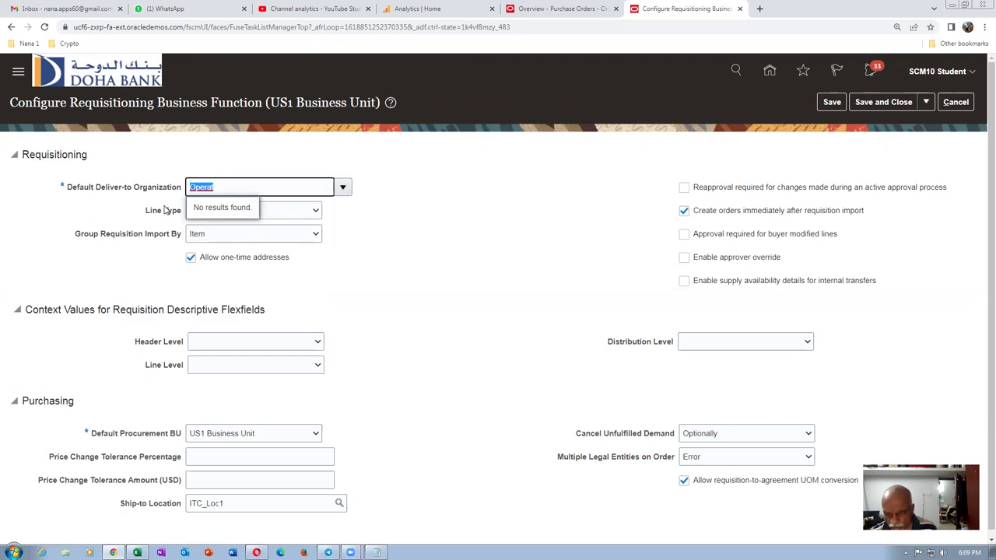
key("BackSpace")
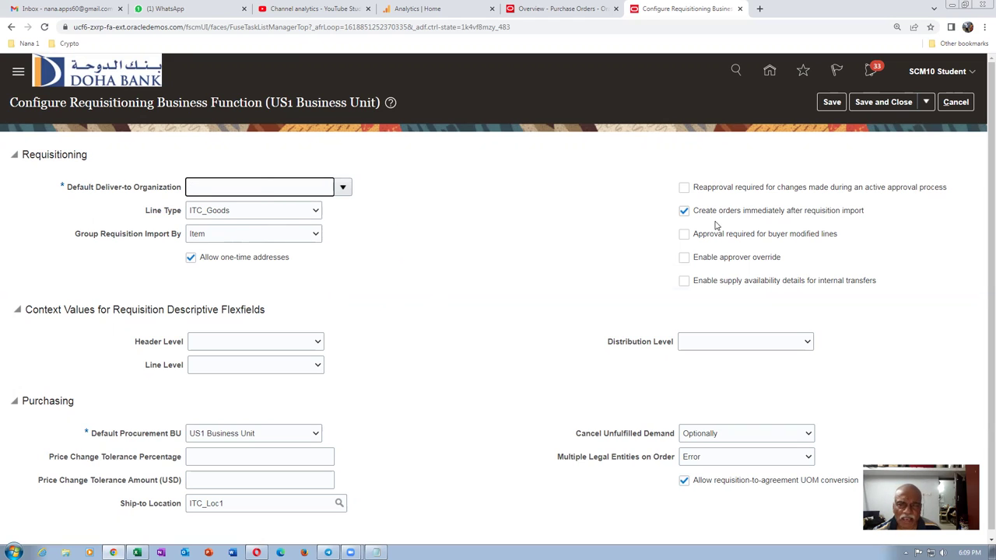
left_click(957, 103)
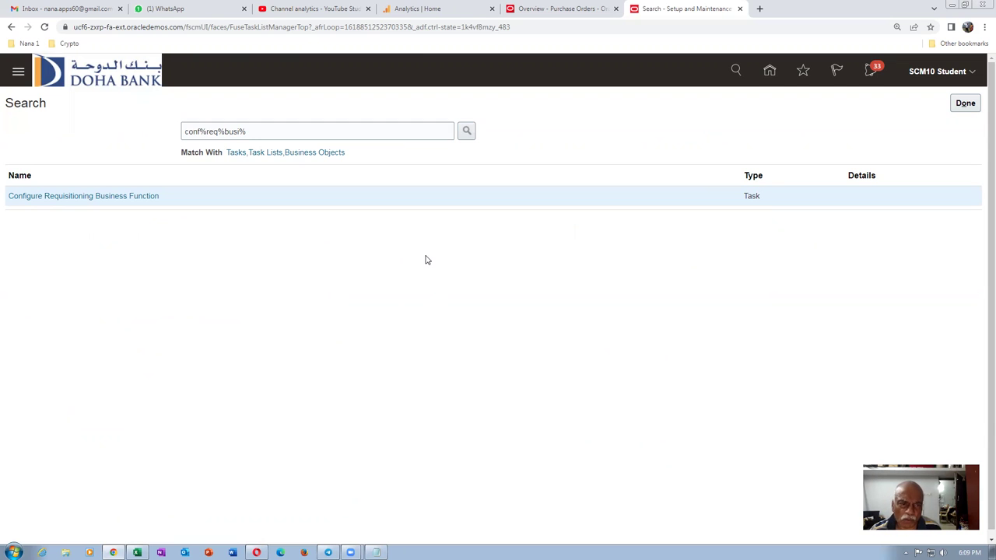
left_click(964, 105)
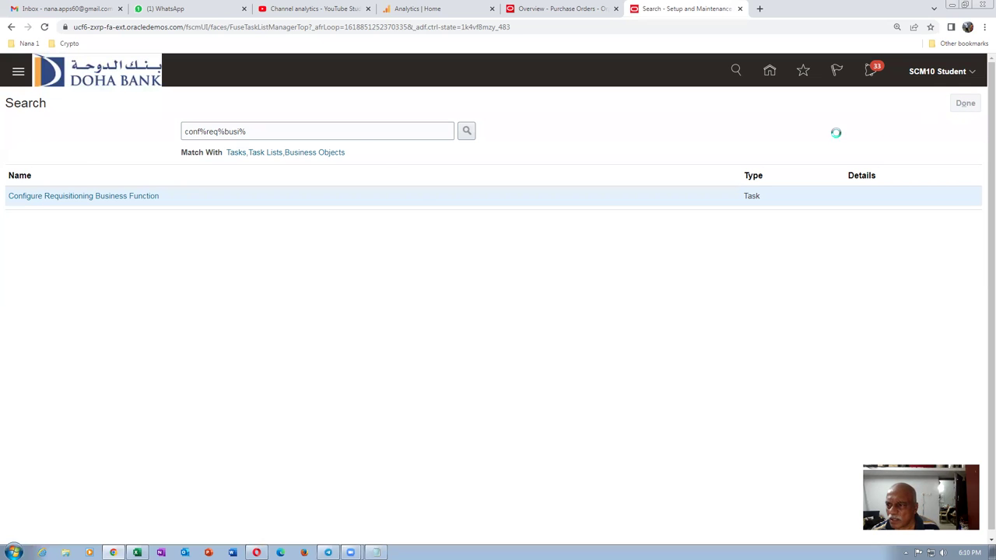
- Open Purchase Orders from the favorites and create a purchase order for supplier ABC Consulting with default ship-to location Seattle
left_click(803, 71)
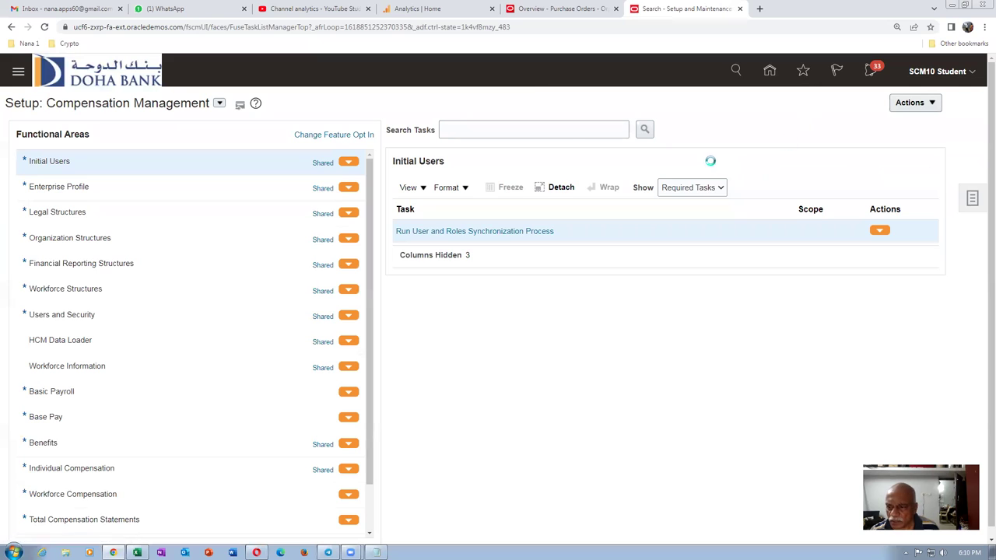
left_click(581, 205)
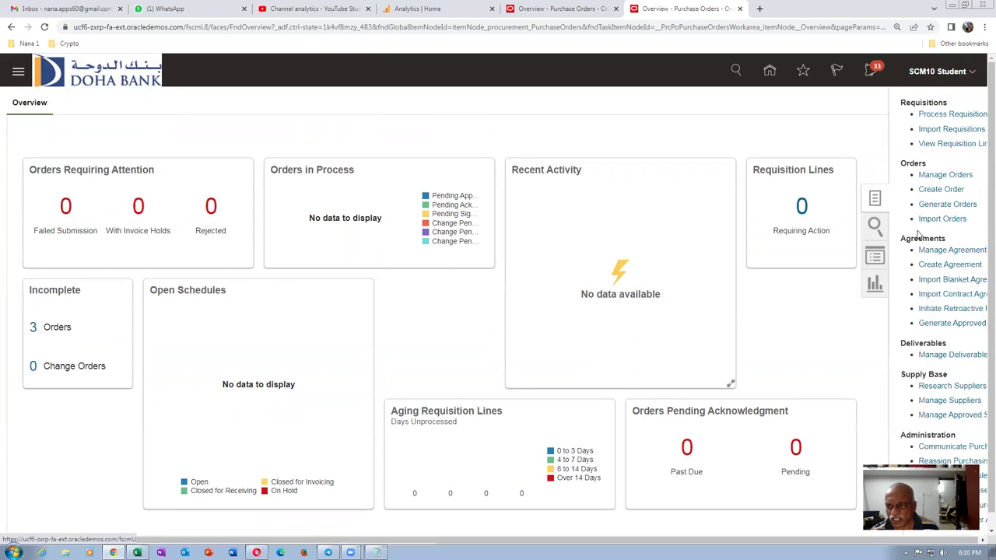
left_click(873, 190)
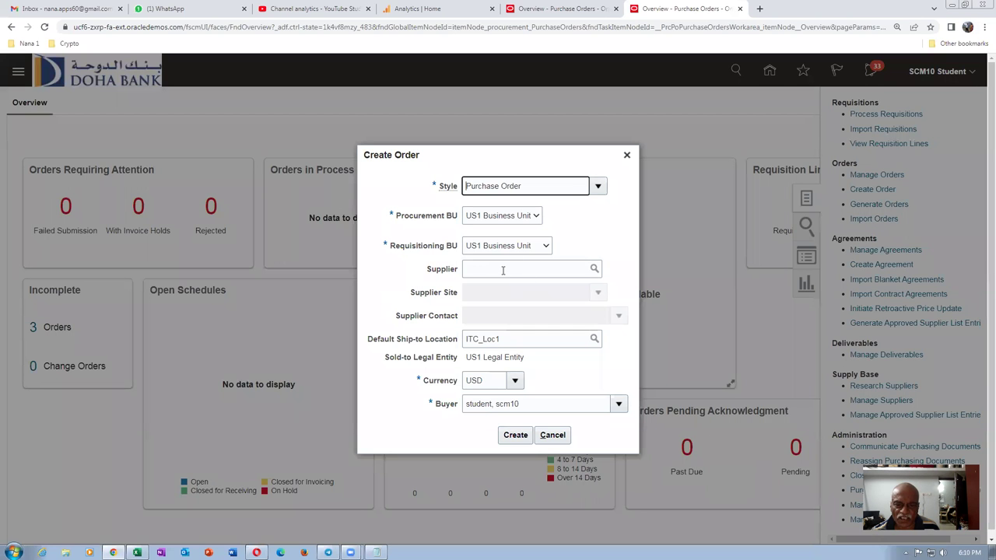
left_click(502, 270)
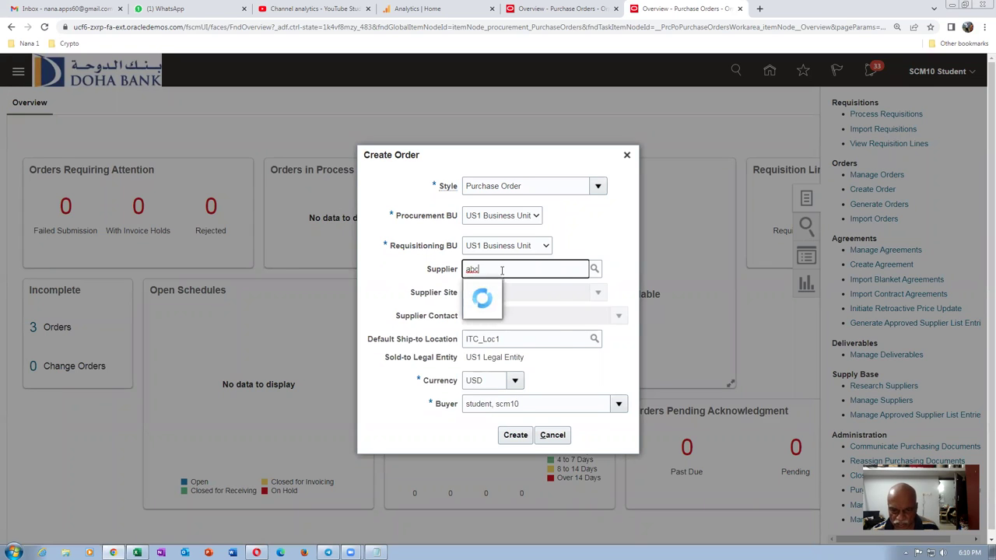
left_click(497, 310)
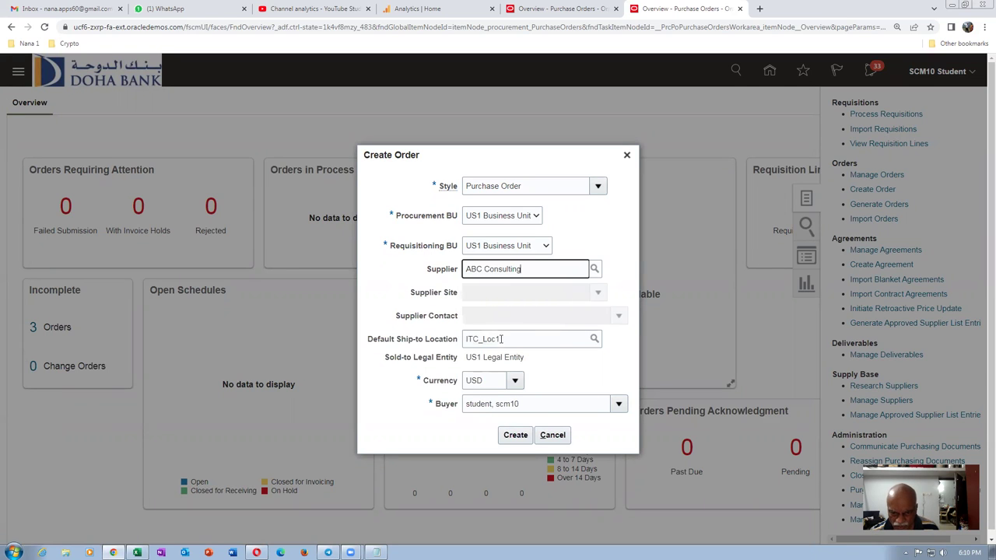
key("Tab")
type("Seattle")
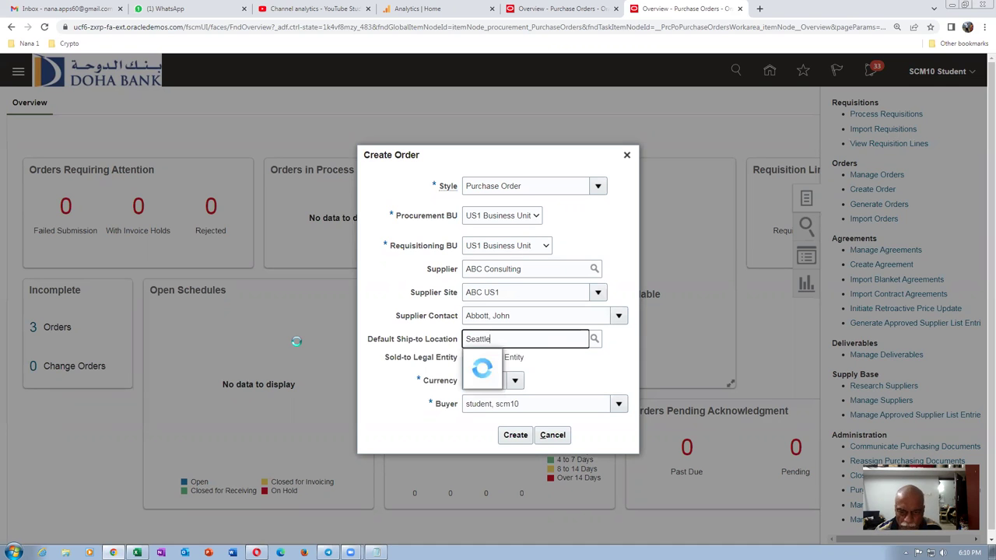
key("Tab")
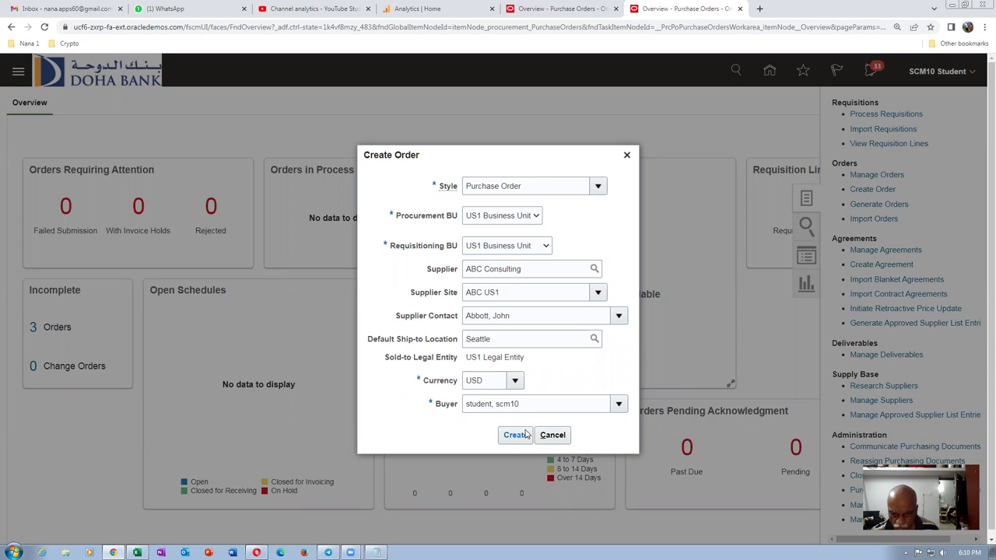
left_click(515, 435)
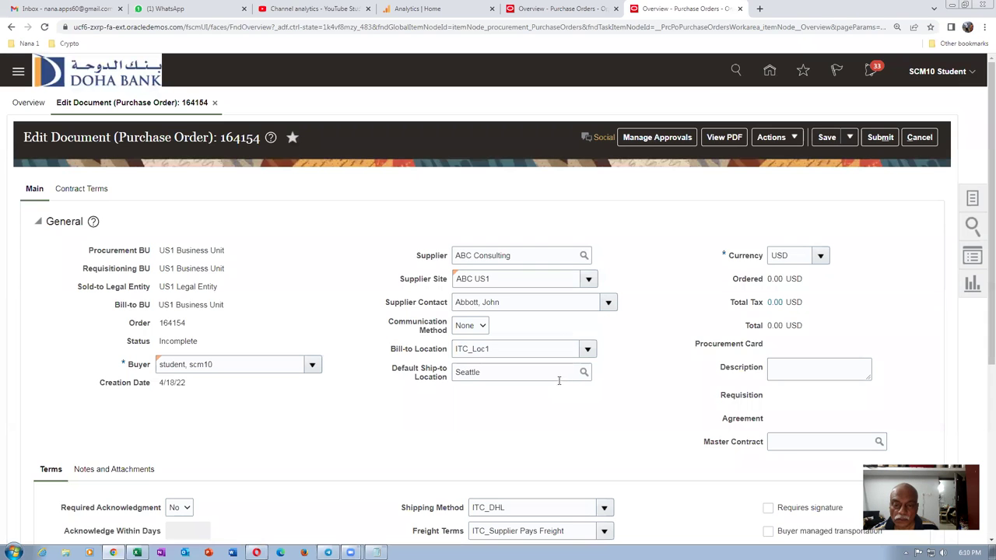
- Add an order line, try AS65 as its item, and set the line type to Goods
scroll(496, 402, "down", 4)
left_click(182, 430)
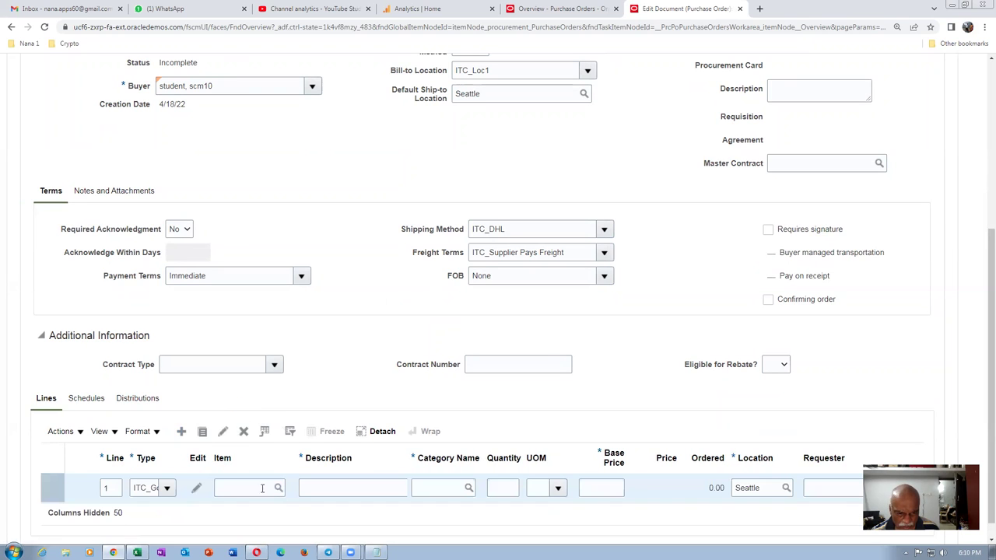
left_click(259, 484)
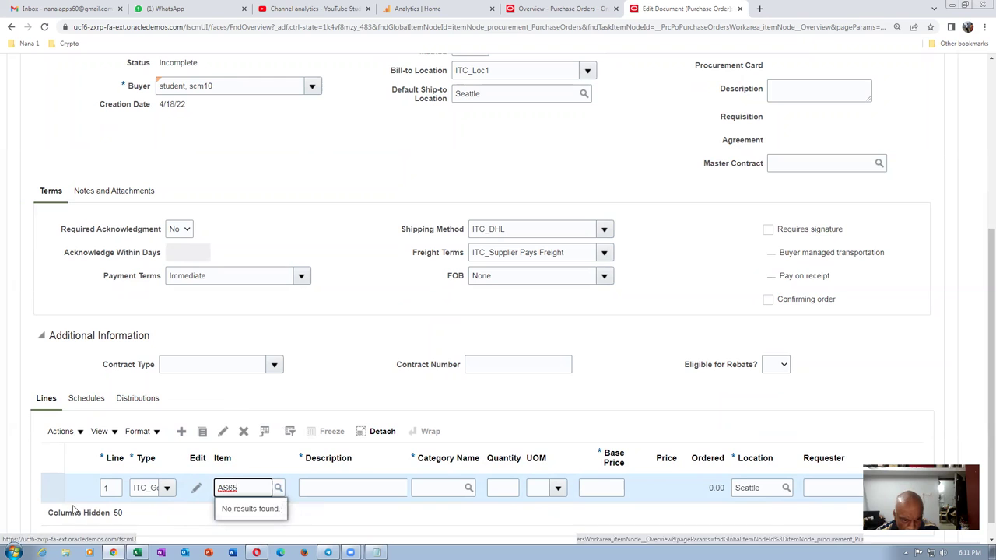
left_click(163, 488)
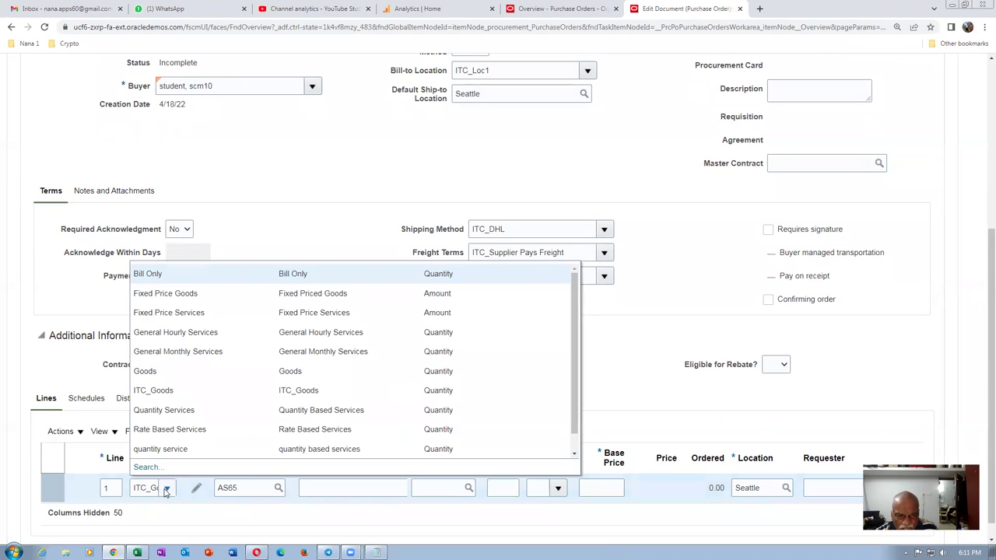
left_click(200, 527)
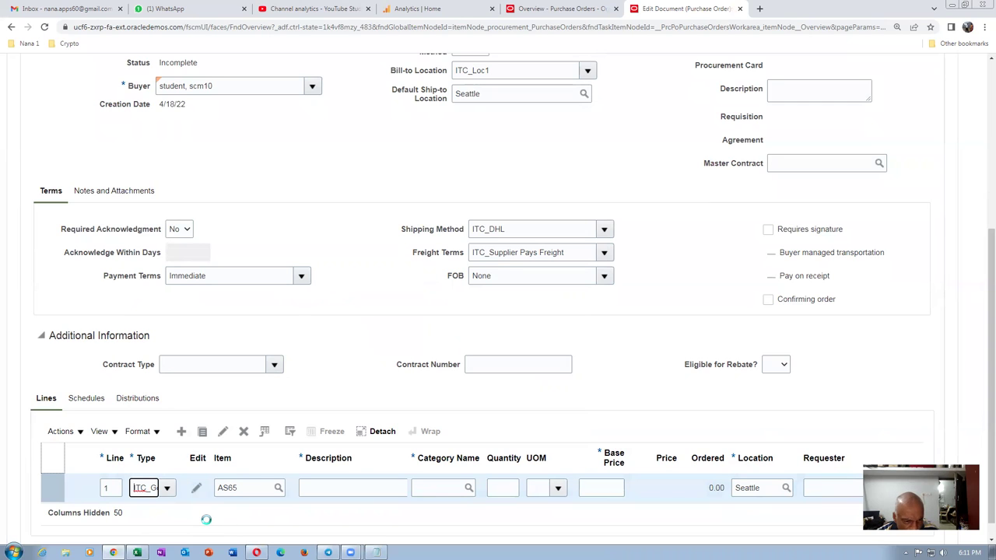
- Shorten the line's item entry to AS6 and search the item list for it
left_click(250, 490)
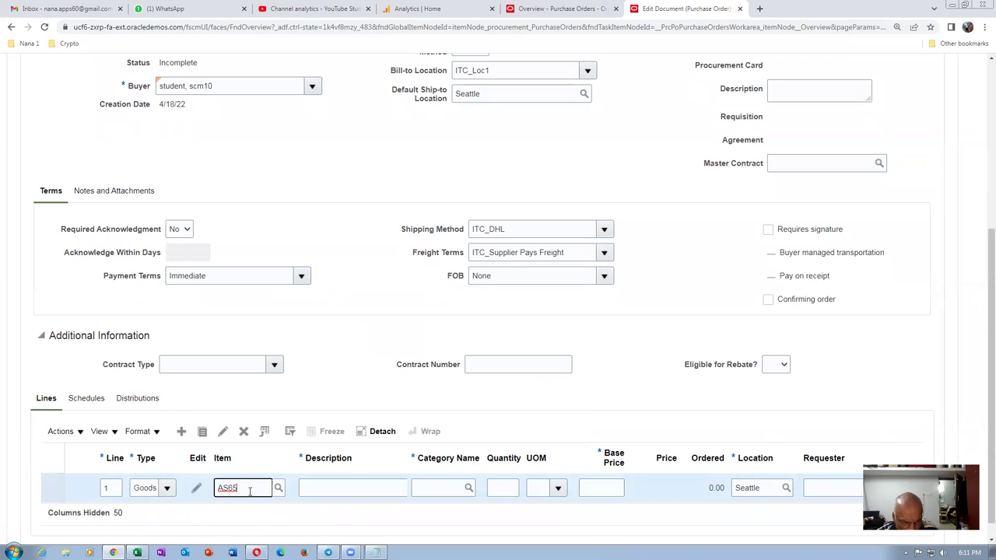
key("BackSpace")
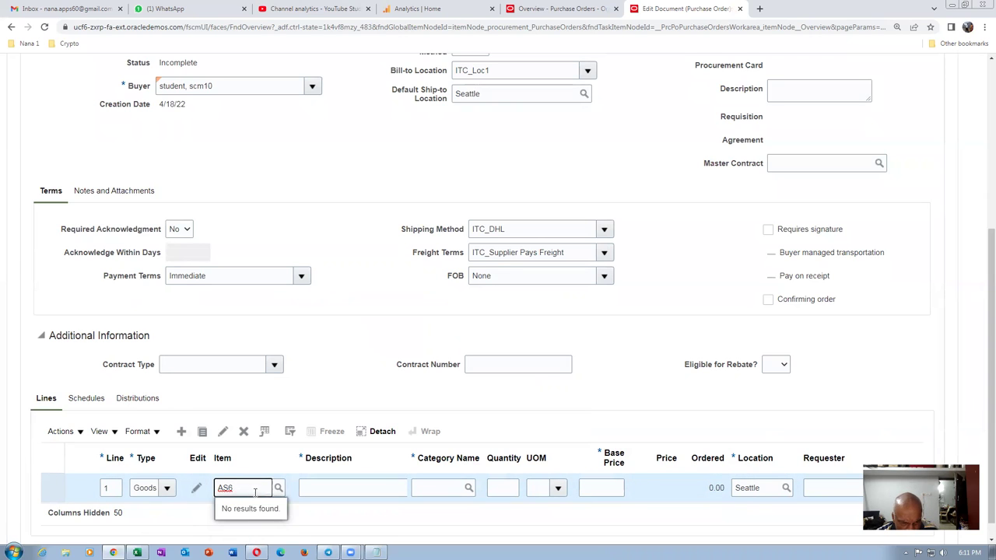
left_click(278, 490)
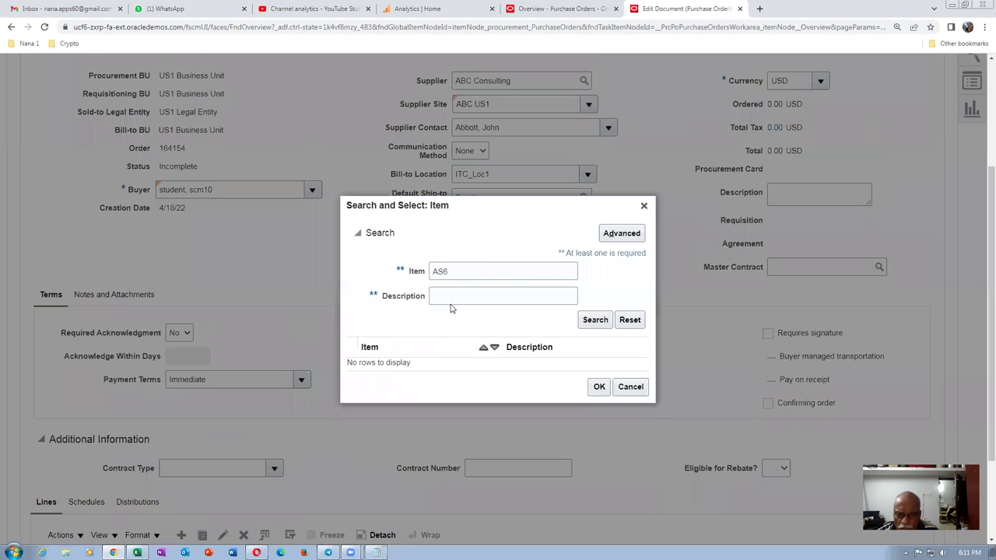
left_click(595, 319)
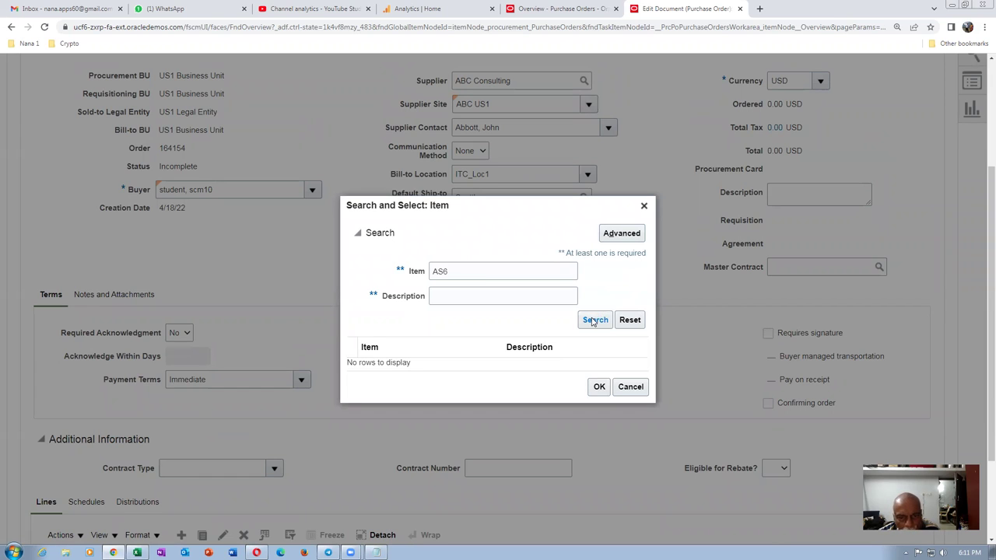
- Try to find the line's item with an advanced search for item names containing 650
left_click(624, 233)
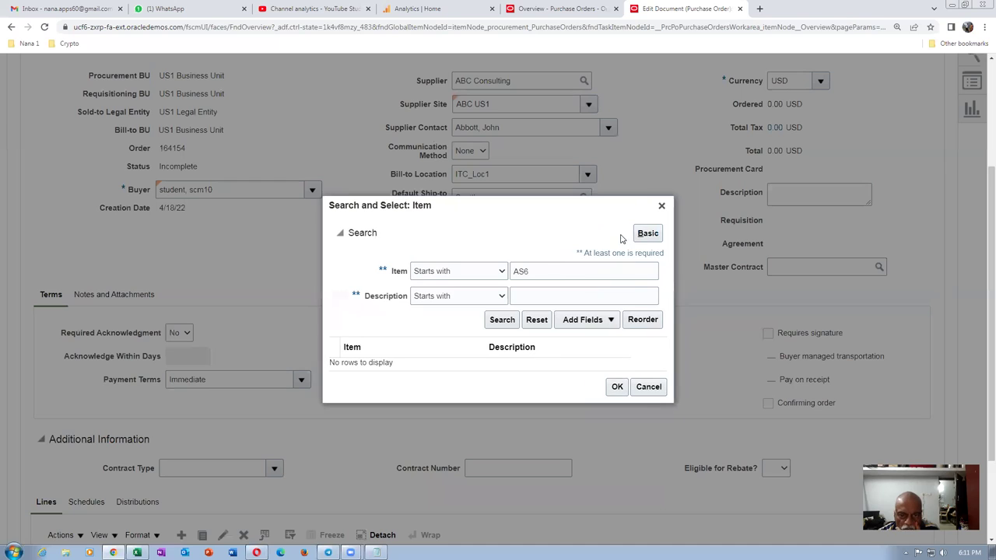
left_click(449, 271)
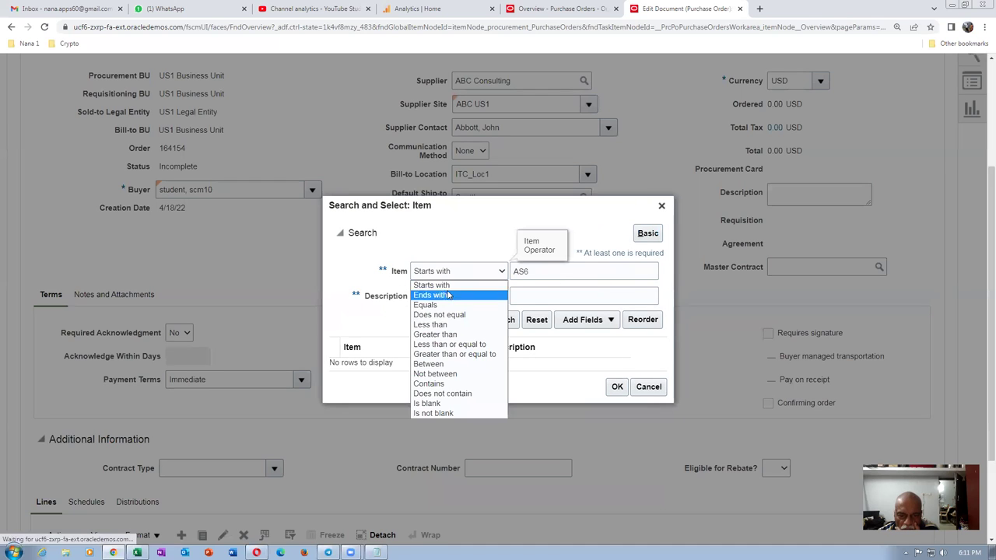
left_click(459, 384)
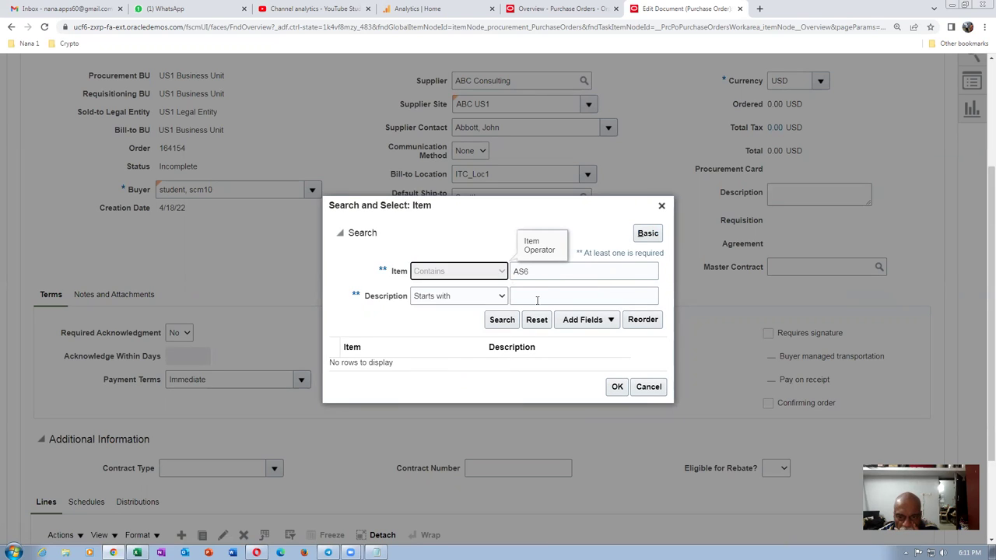
left_click(537, 270)
type("ASS")
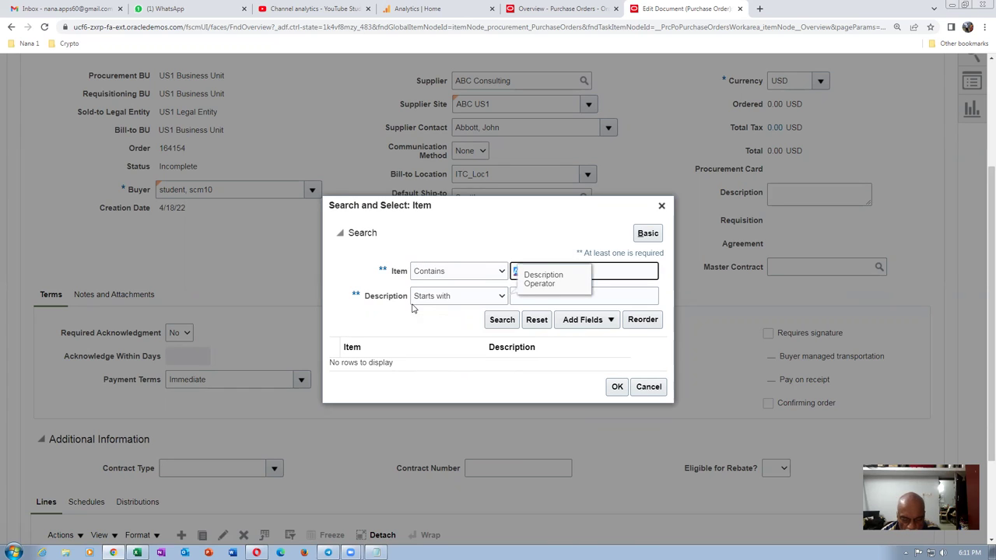
type("650")
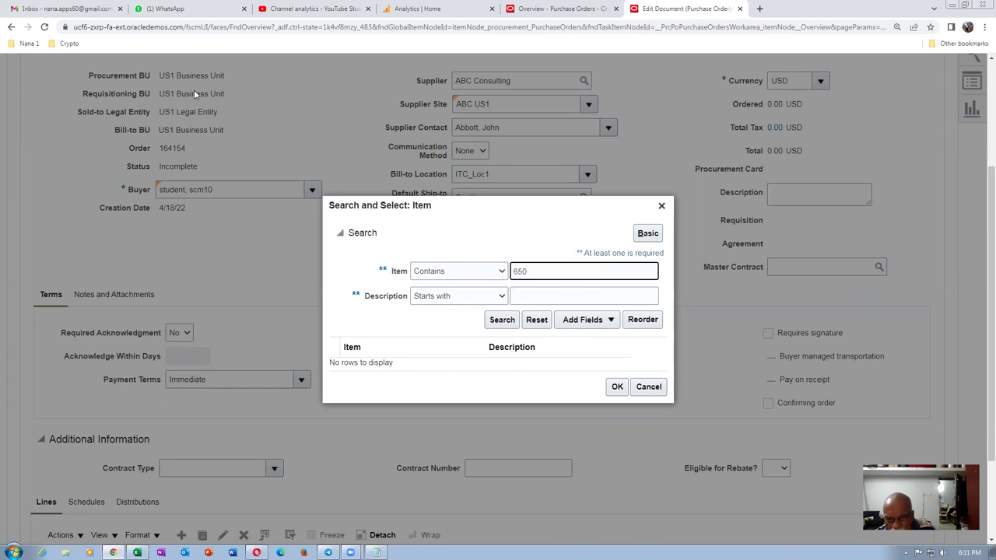
left_click(616, 387)
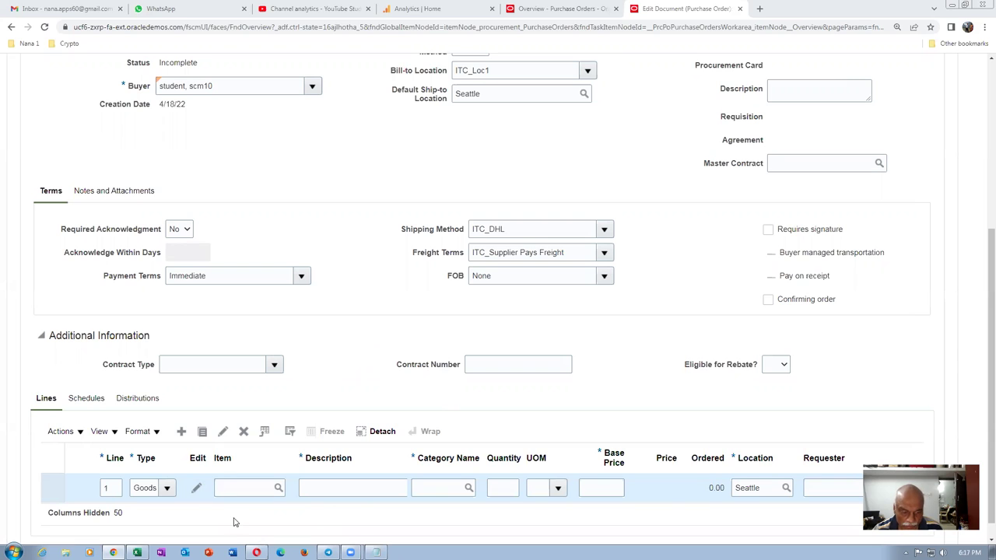
- Enter AS65000 as the item on order line 1
left_click(232, 487)
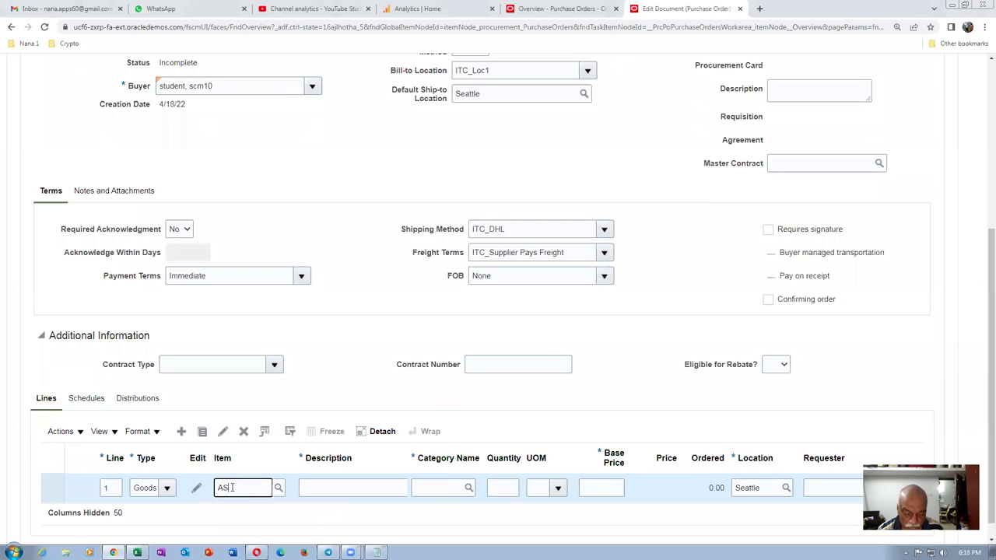
type("AS65000")
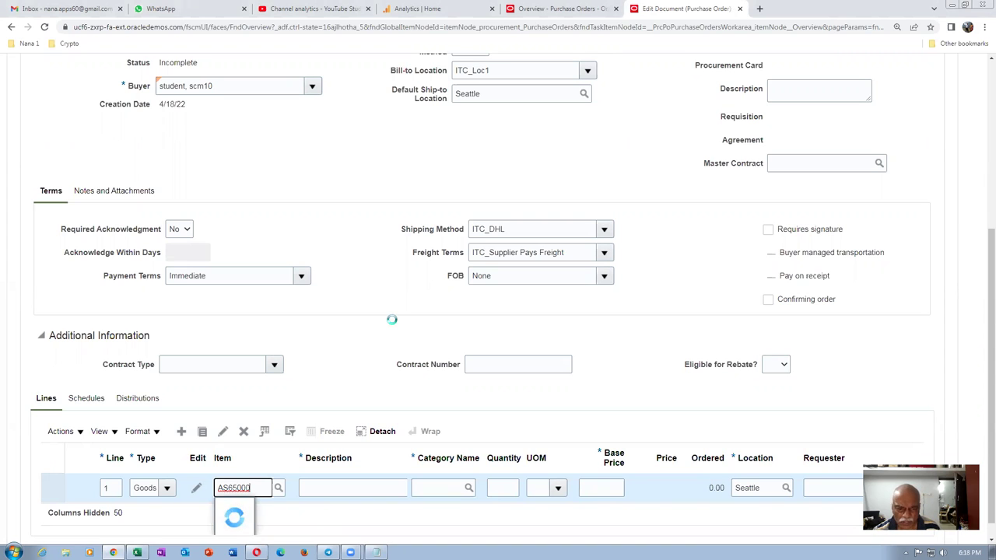
left_click(265, 507)
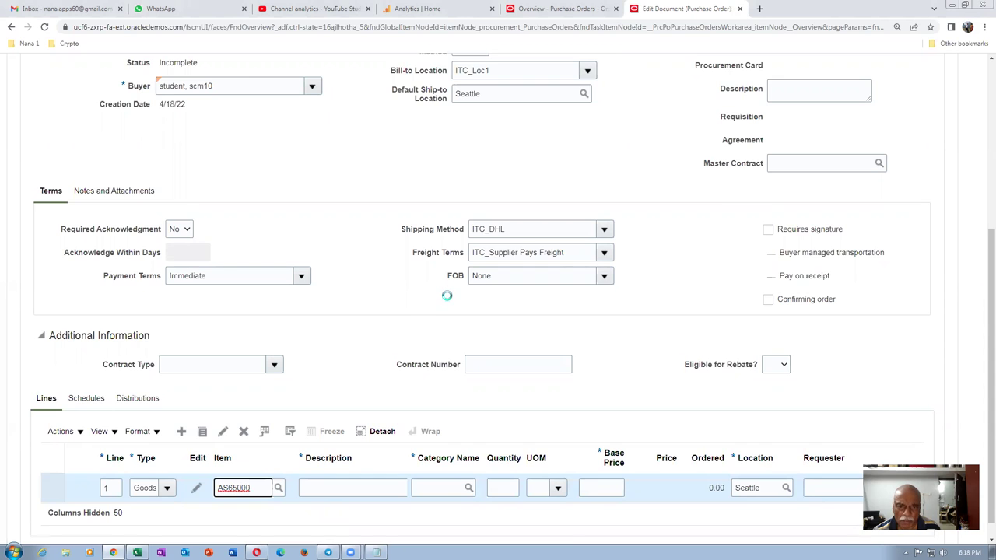
- Change the purchase order's bill-to location to Seattle
scroll(485, 221, "up", 3)
left_click(513, 283)
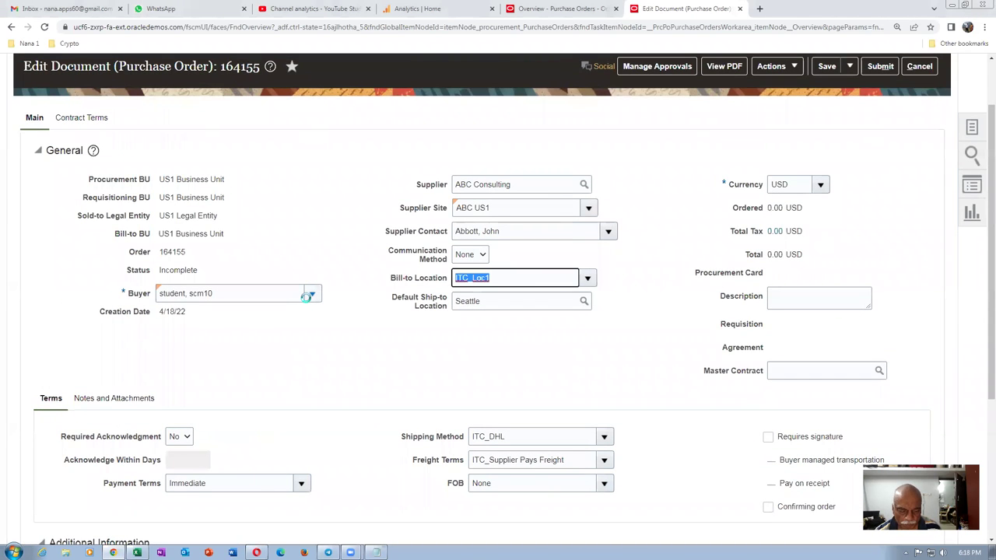
type("Seattle")
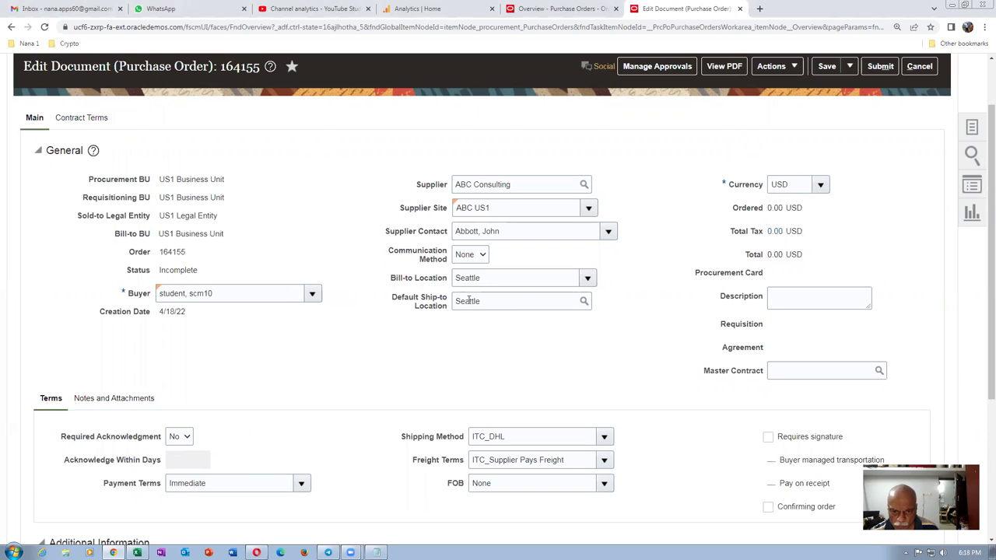
- Set the AS65000 line's quantity to 100 and its base price to 100
scroll(496, 326, "down", 3)
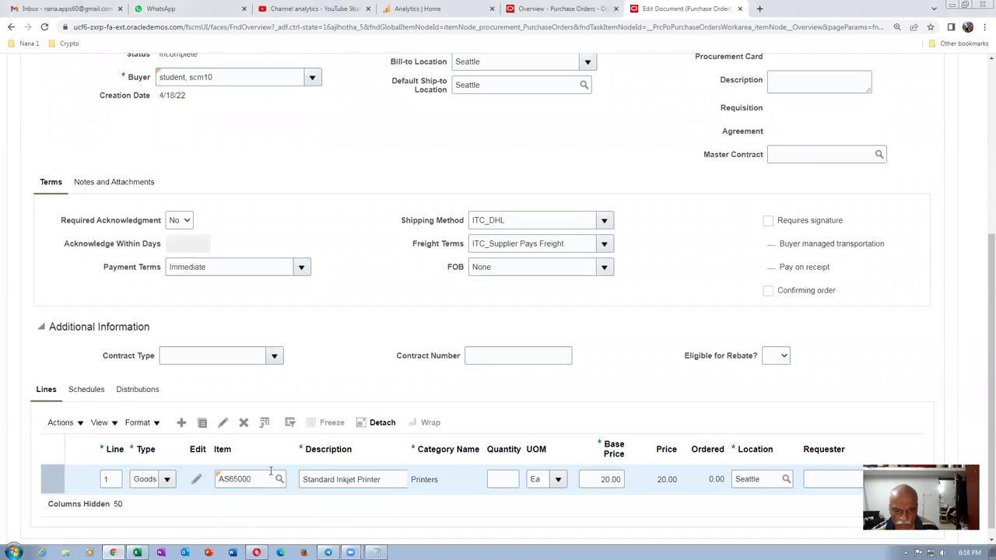
left_click(503, 469)
type("100")
key("Tab")
key("Tab")
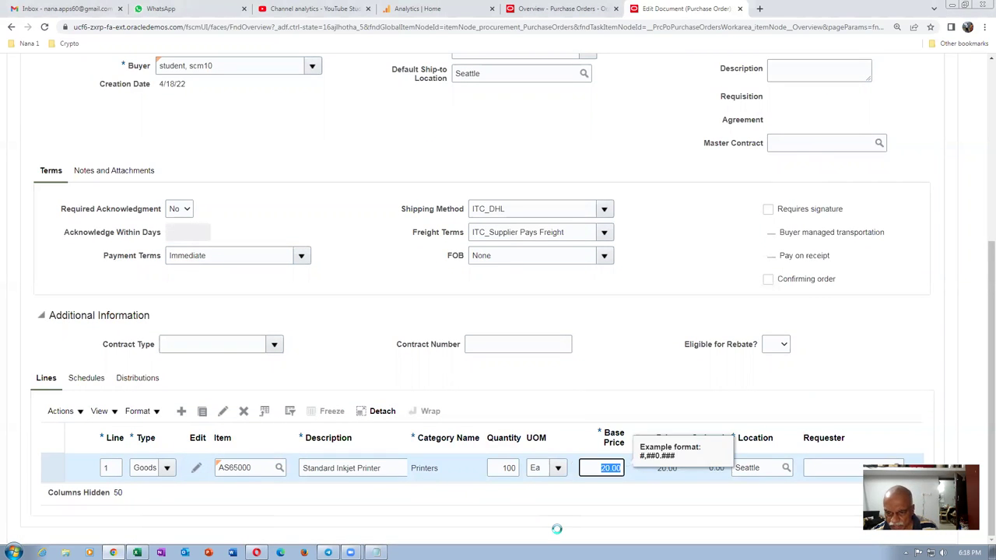
type("100")
key("Tab")
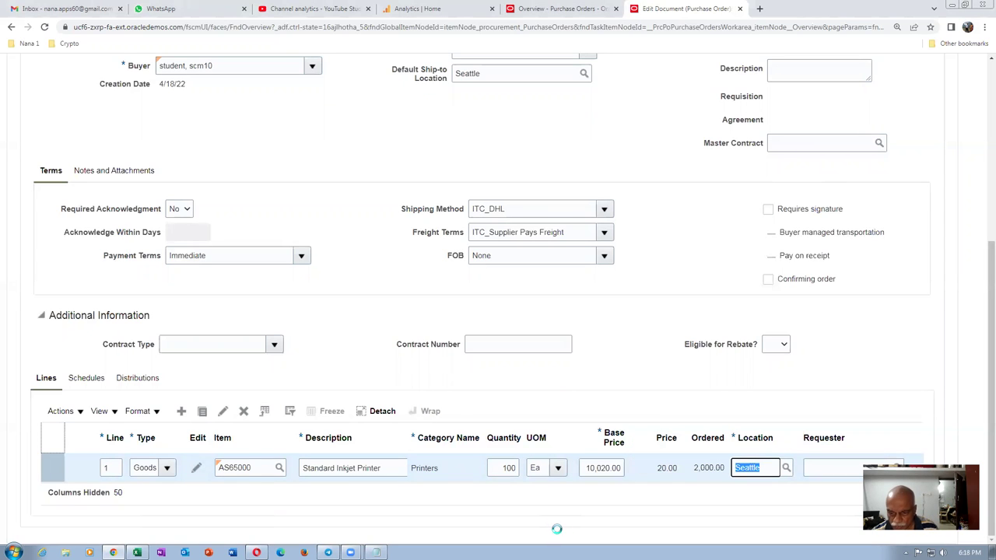
left_click_drag(586, 467, 631, 483)
type("100")
key("Tab")
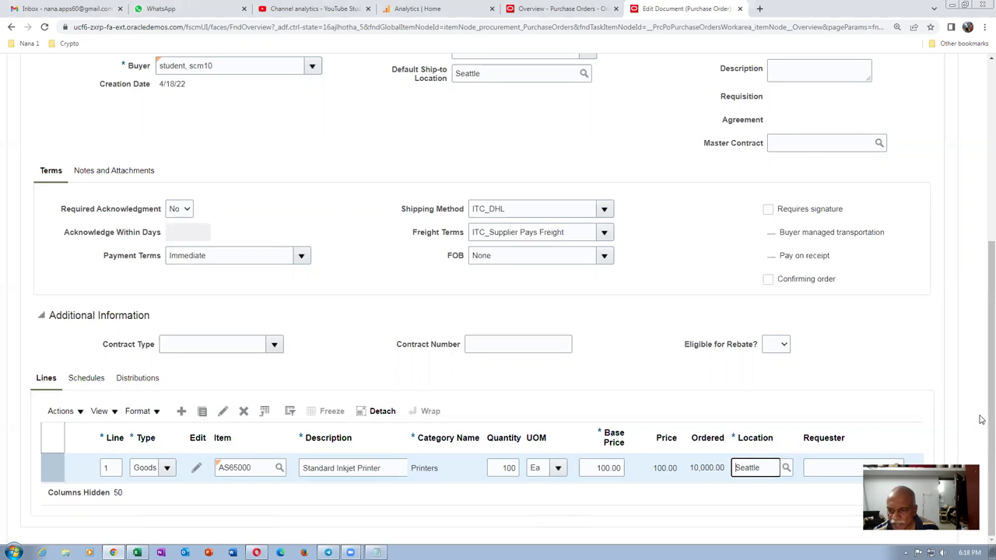
- Open the order's schedule for line 1, review its shipping, receiving and billing settings, and return to the purchase order
scroll(982, 367, "up", 2)
scroll(978, 373, "down", 1)
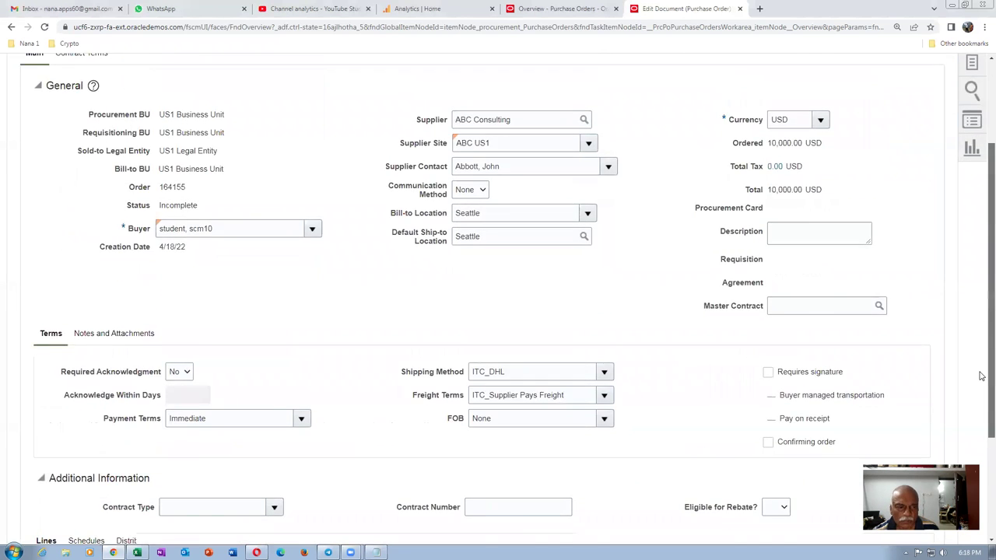
left_click(84, 455)
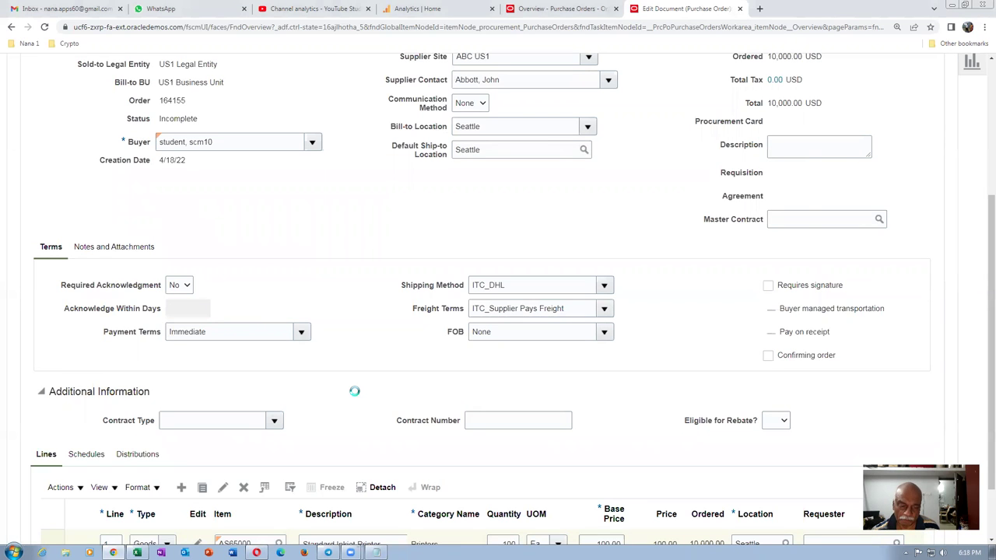
scroll(354, 397, "down", 1)
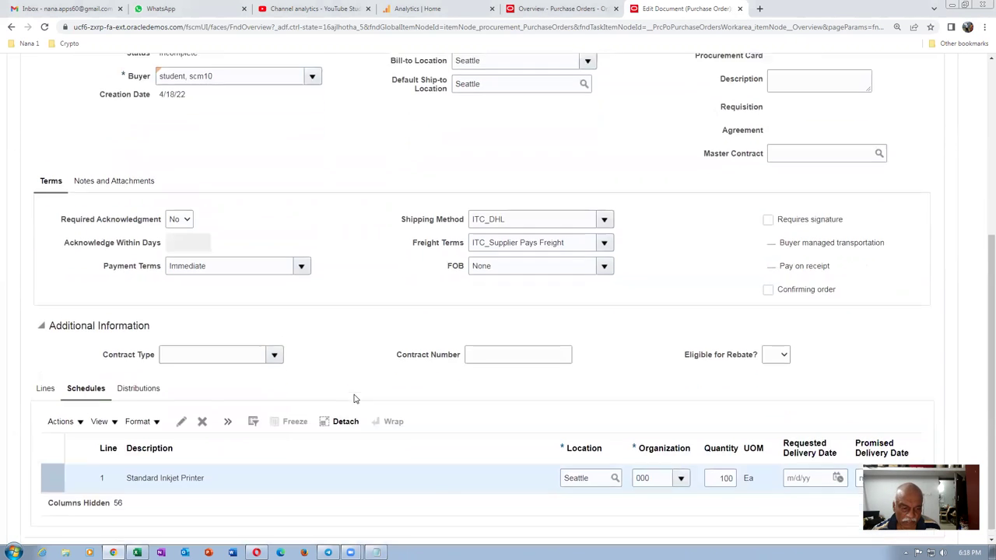
left_click(181, 410)
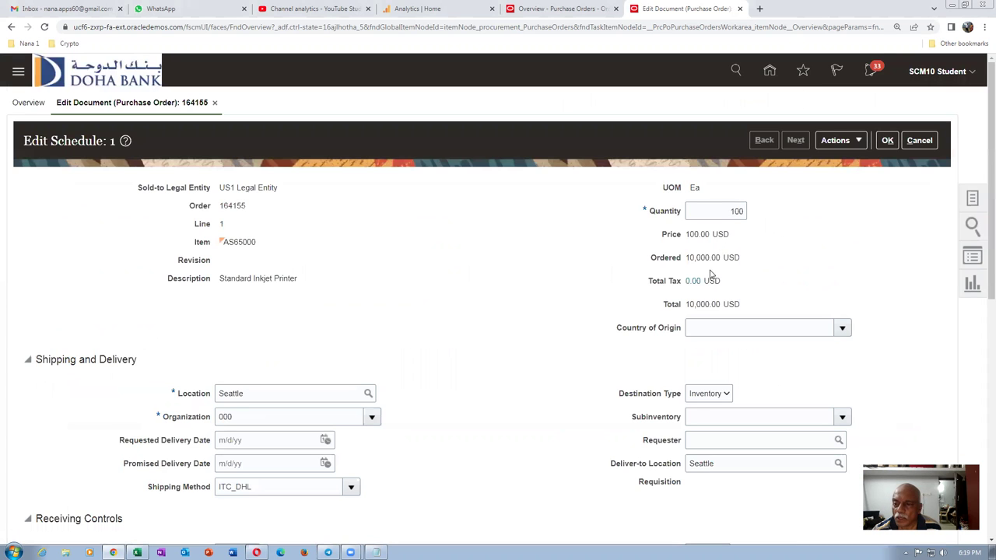
scroll(709, 273, "down", 5)
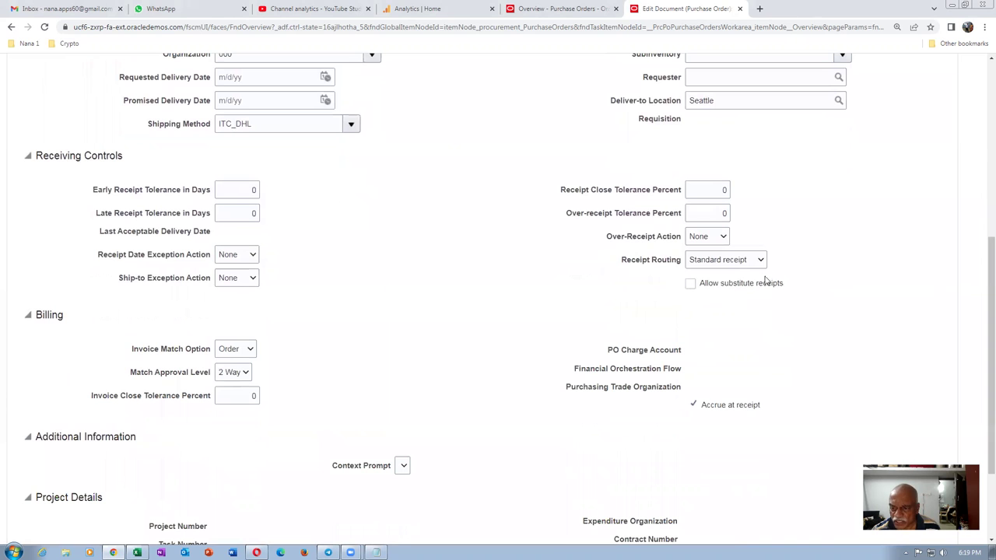
scroll(798, 278, "up", 5)
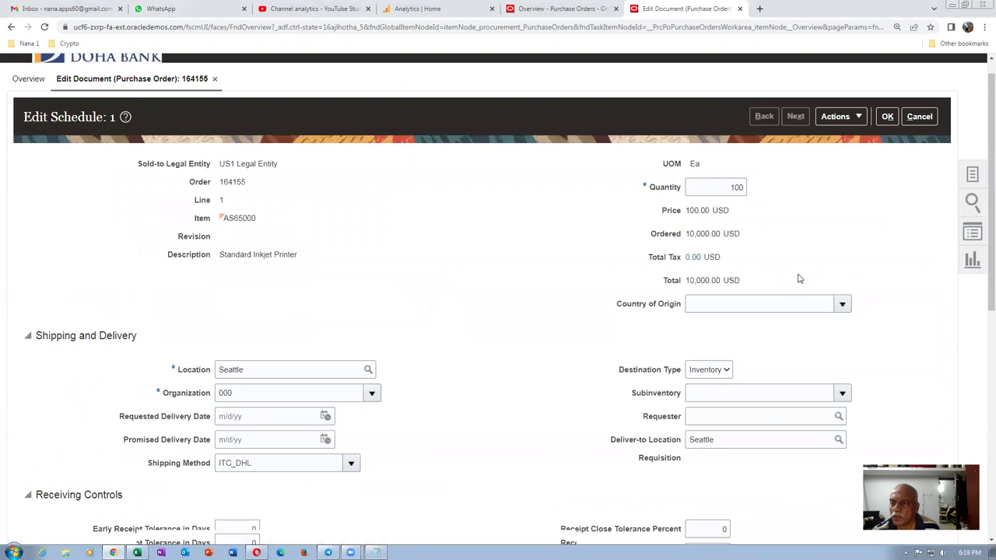
scroll(894, 151, "up", 1)
left_click(887, 117)
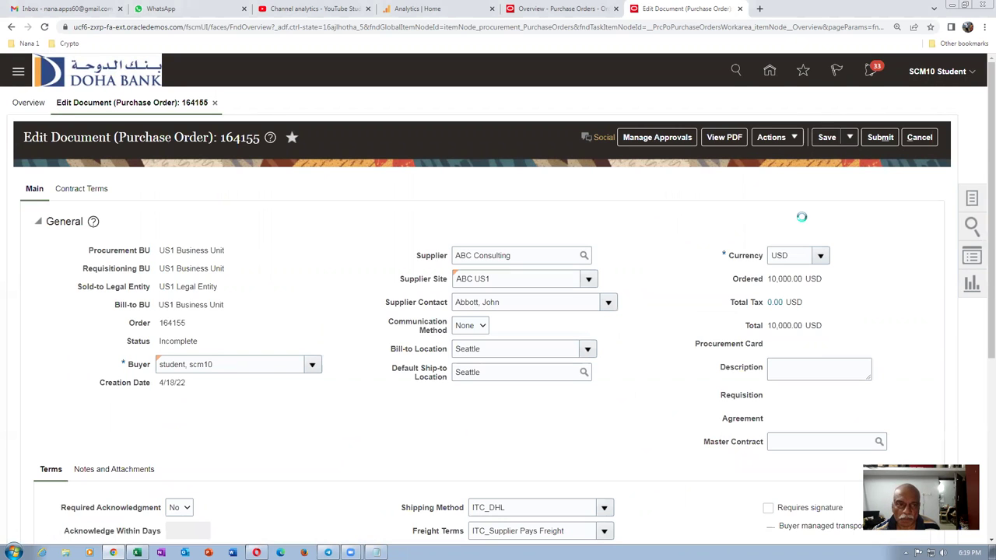
- Submit the purchase order, and record its order number and "AS65000 for 100 qty" in Notepad before returning to the browser
left_click(882, 144)
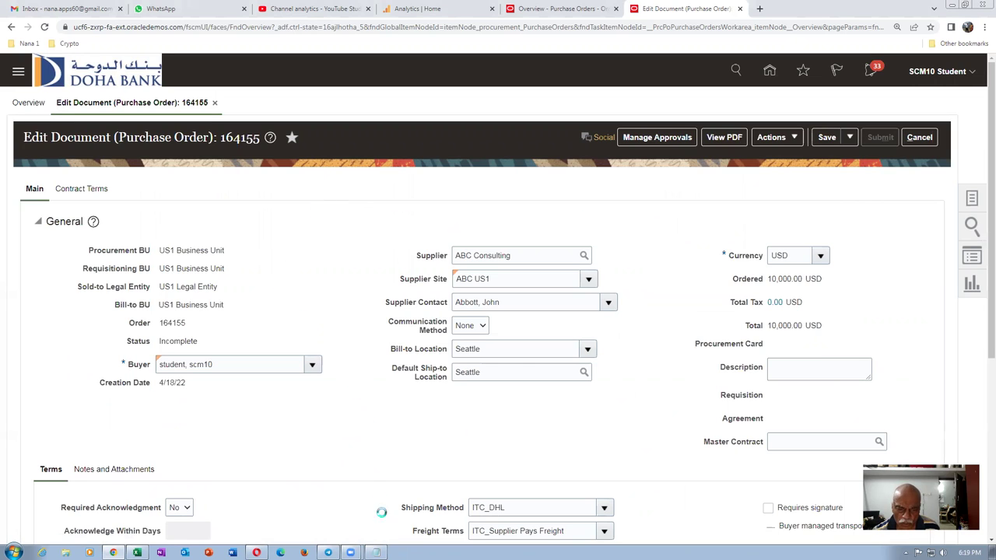
key("alt+Tab")
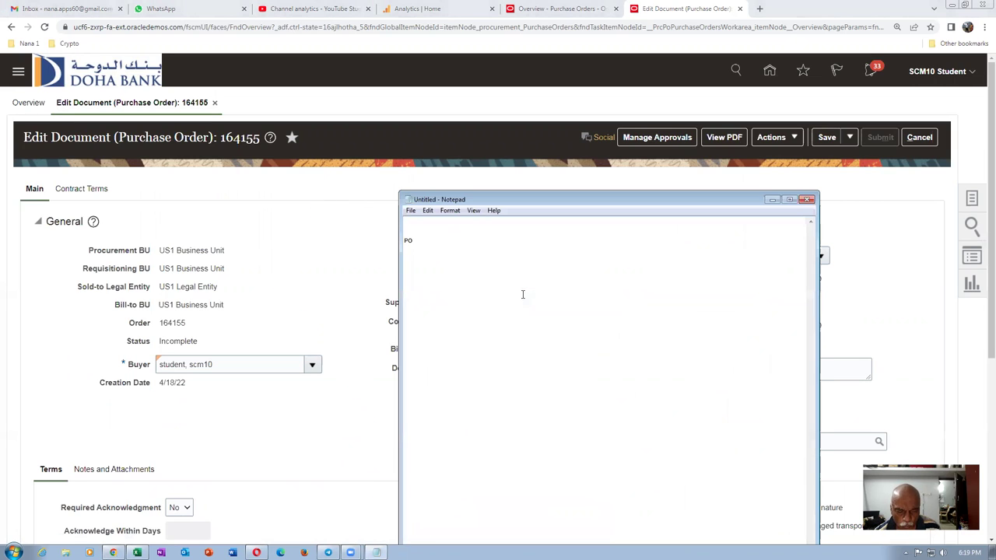
type("164155")
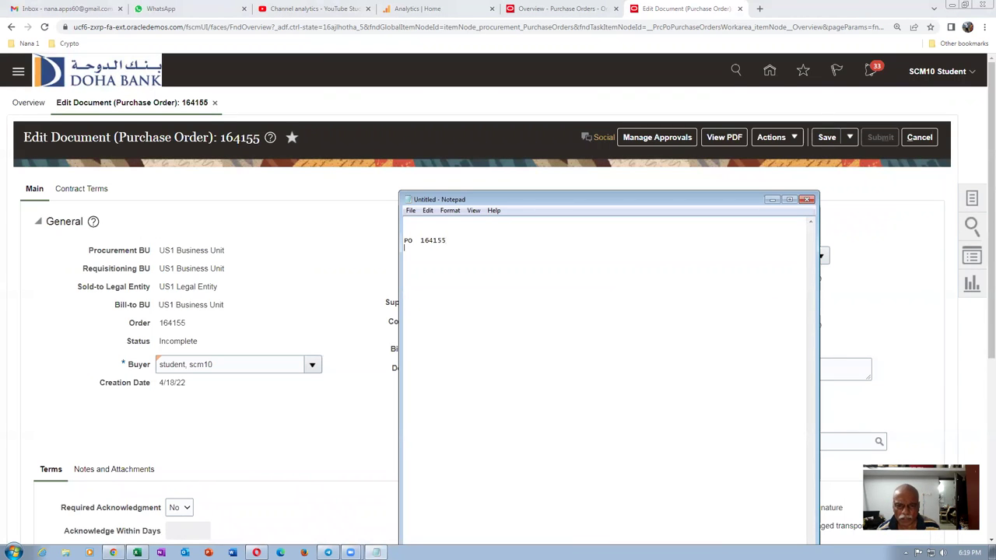
key("Return")
type("AS65000 for 100 qty")
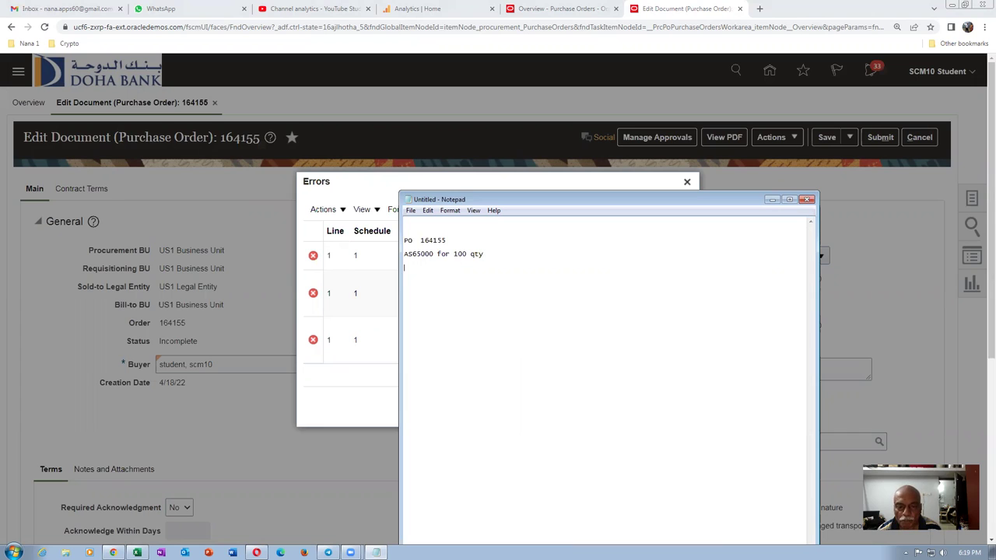
left_click(363, 194)
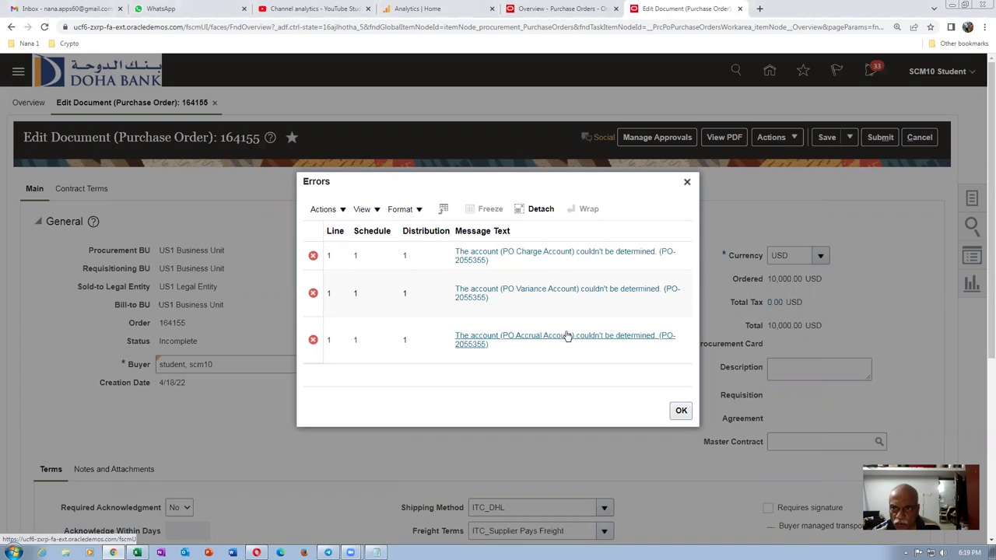
- Dismiss the purchase order's account errors and open Setup and Maintenance in a duplicate browser tab
left_click(680, 410)
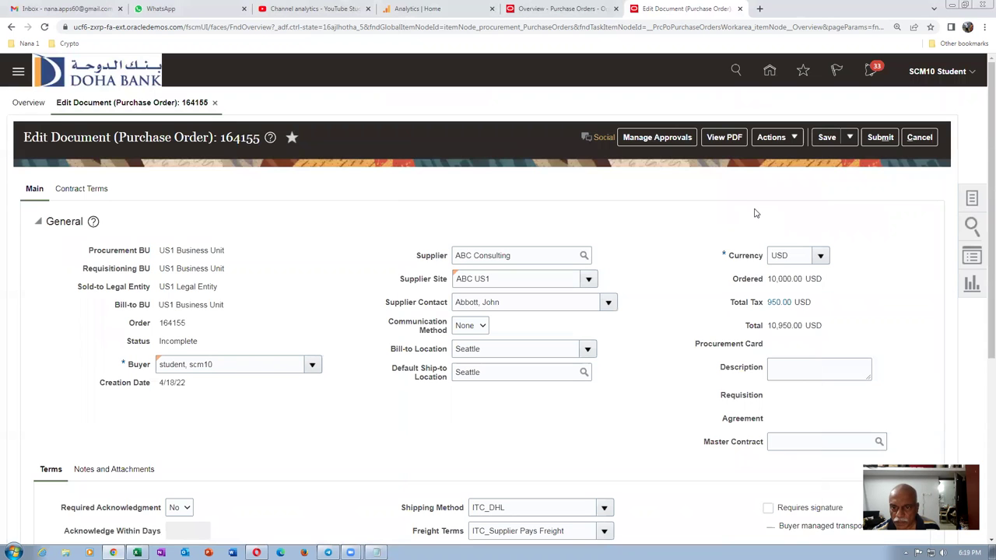
right_click(688, 14)
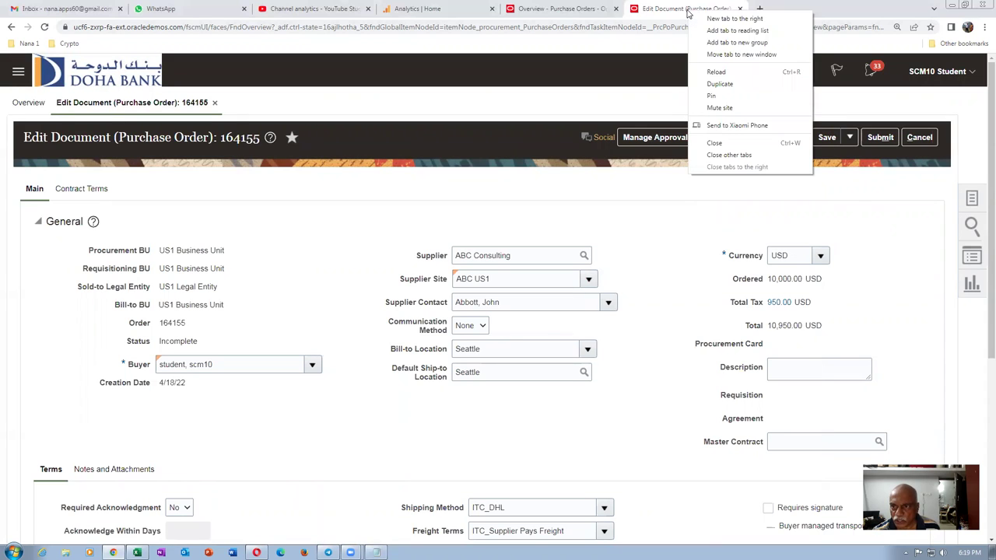
left_click(711, 85)
left_click(682, 9)
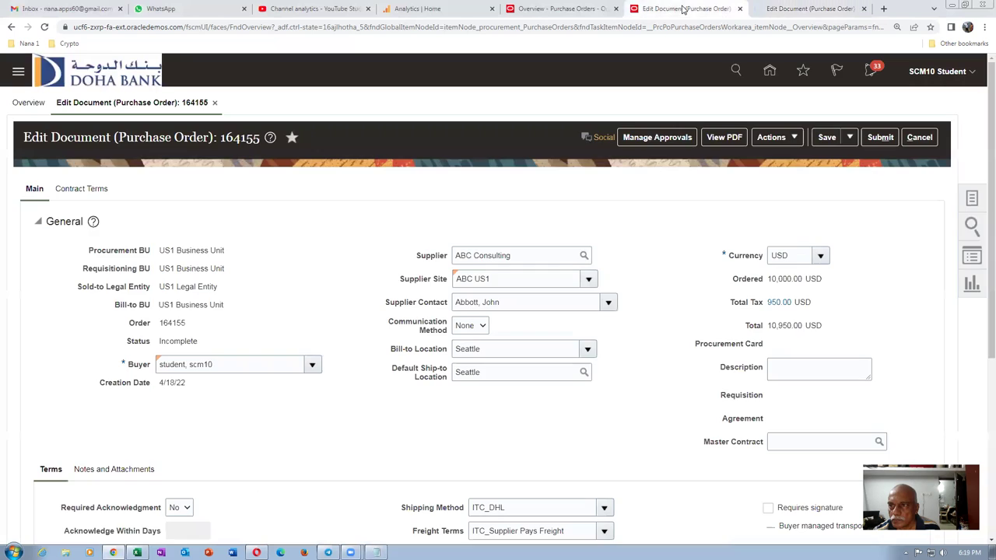
left_click(795, 11)
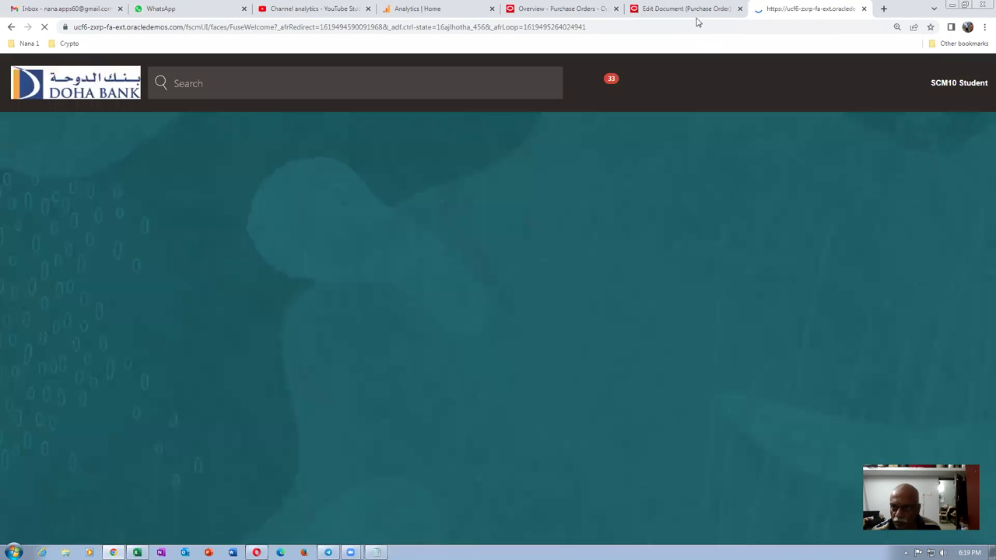
left_click(695, 14)
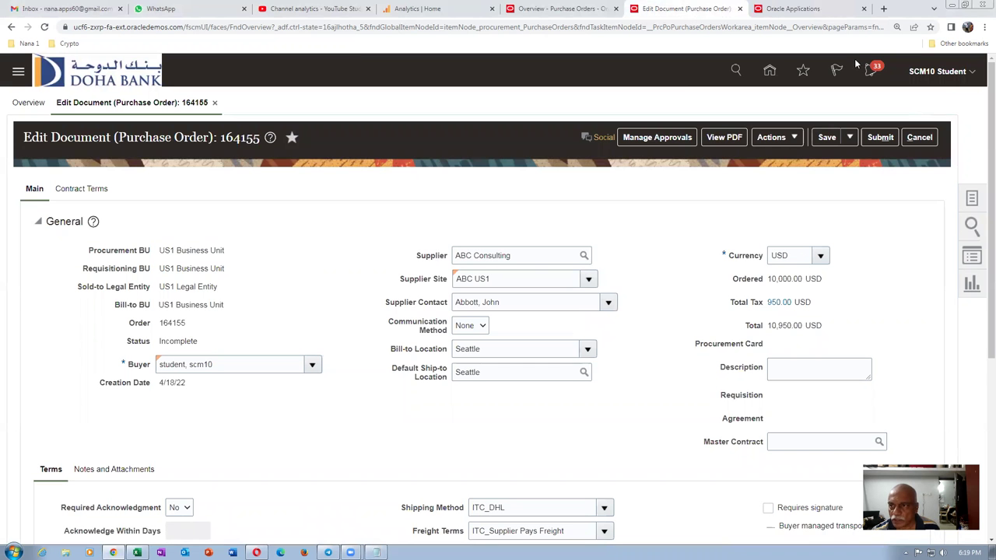
left_click(816, 12)
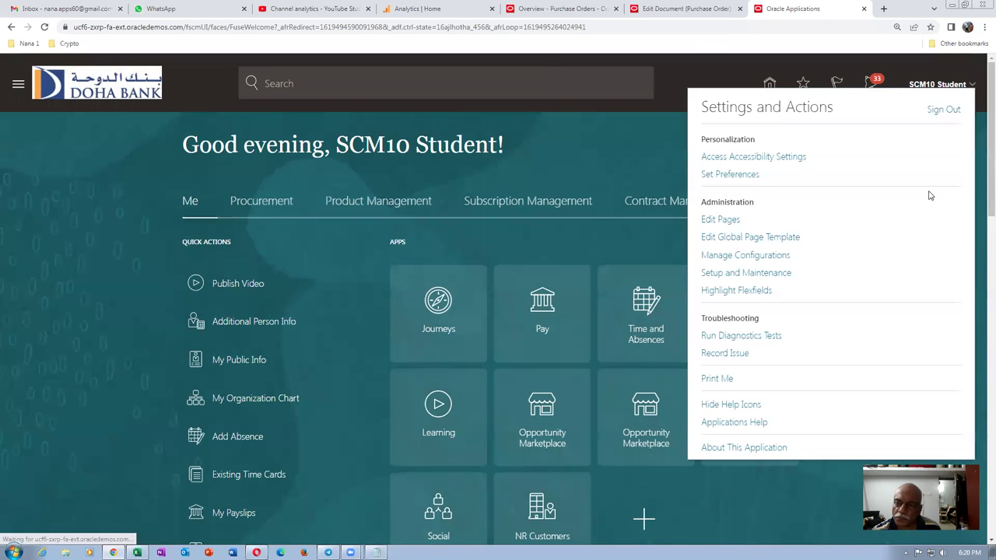
left_click(784, 279)
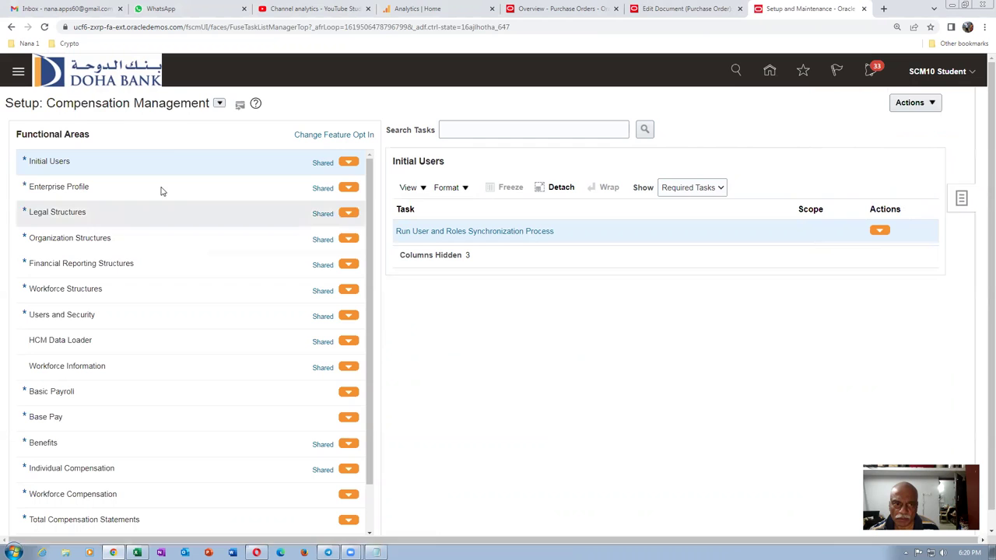
- In the Manufacturing and Supply Chain Materials Management setup, search tasks for "man%map%set%" and select the Cost Accounting Manage Mapping Sets task
left_click(218, 104)
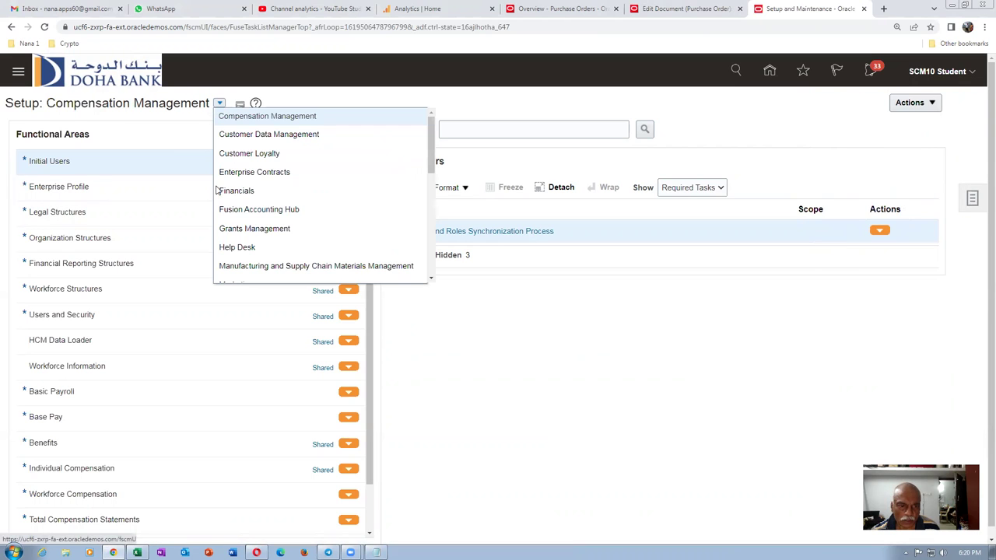
left_click(299, 272)
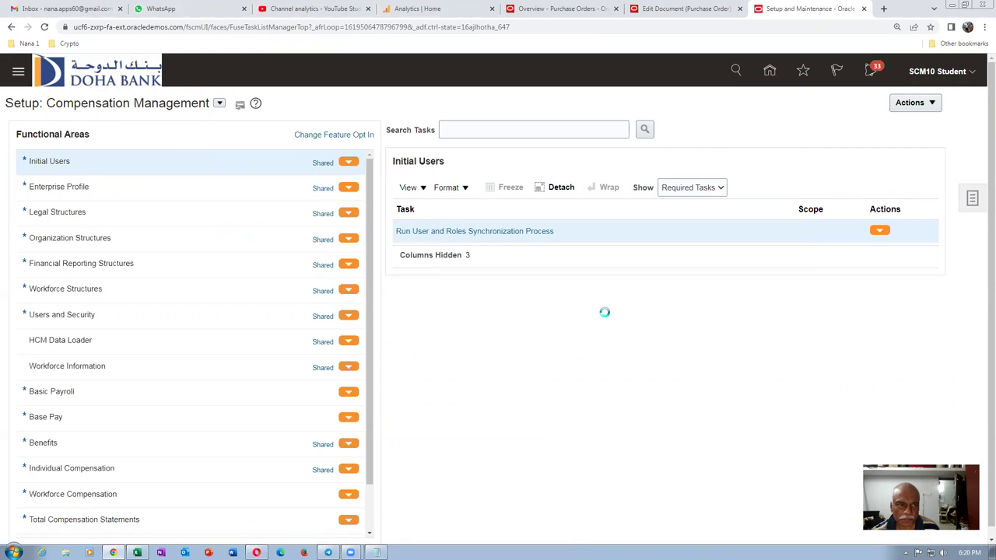
left_click(471, 132)
type("man%map")
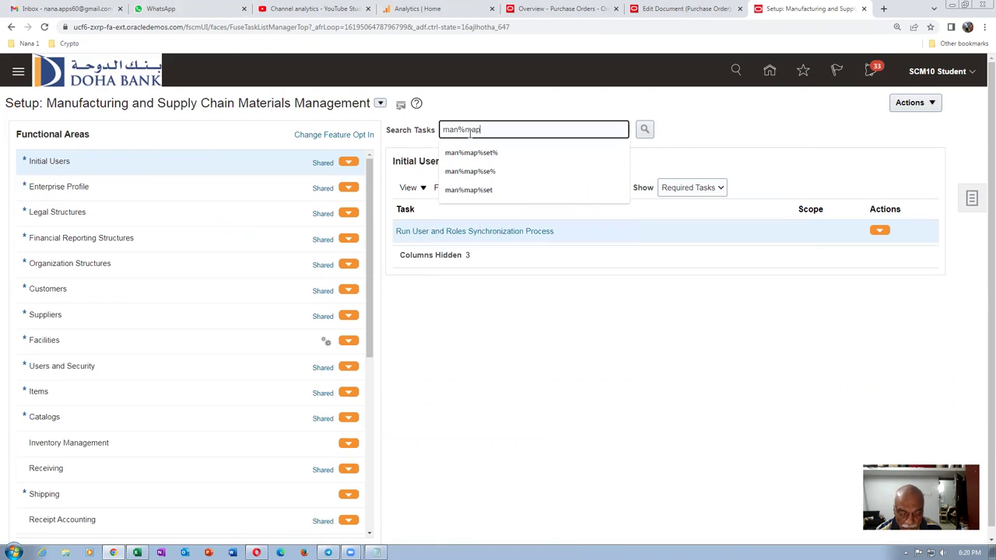
type("%set%")
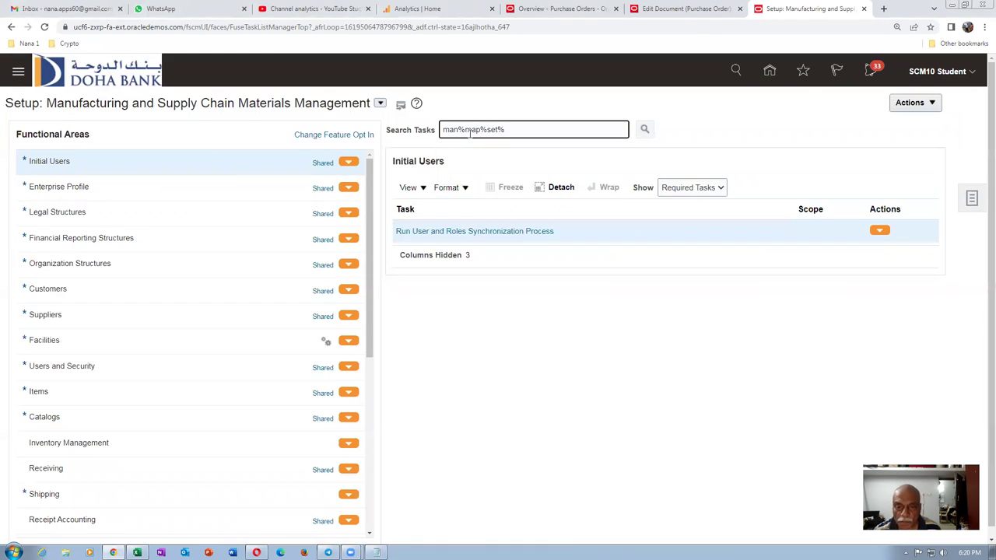
key("Return")
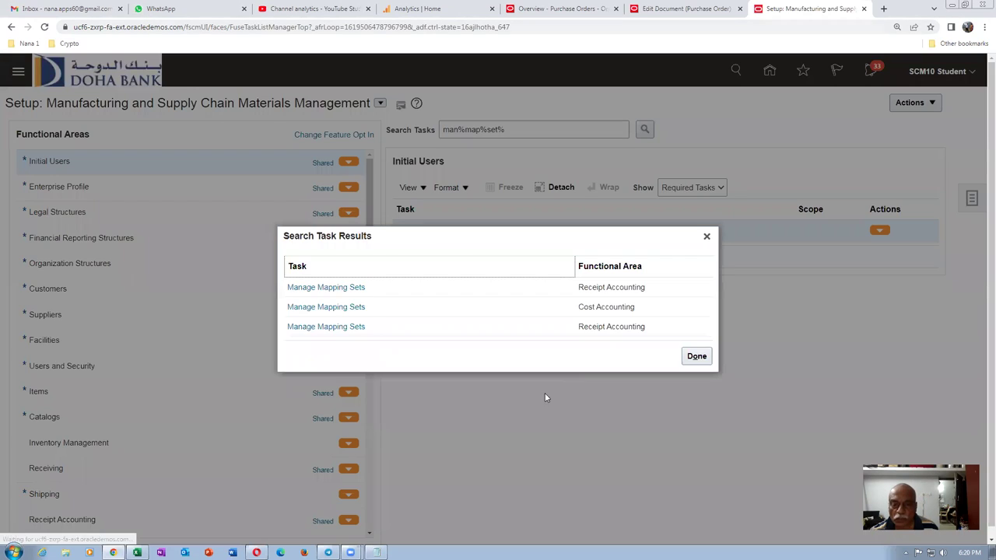
left_click(340, 308)
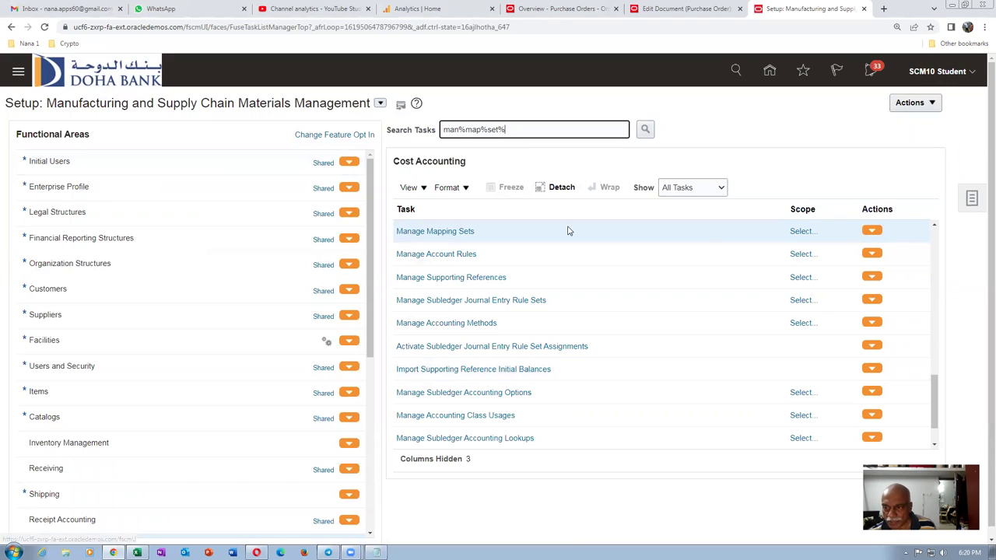
- Set the Manage Mapping Sets scope to the Cost Management subledger application and go to the task
left_click(802, 232)
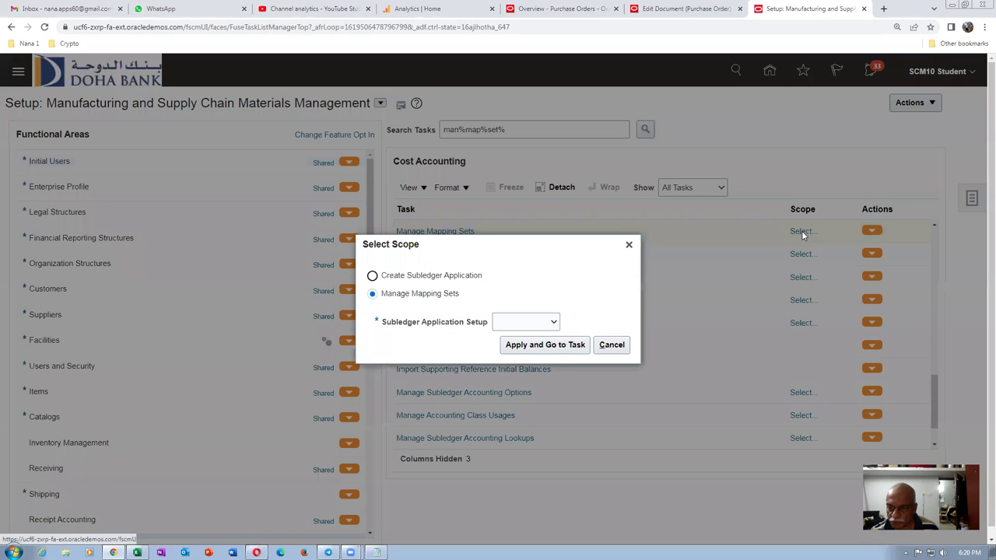
left_click(515, 325)
left_click(518, 356)
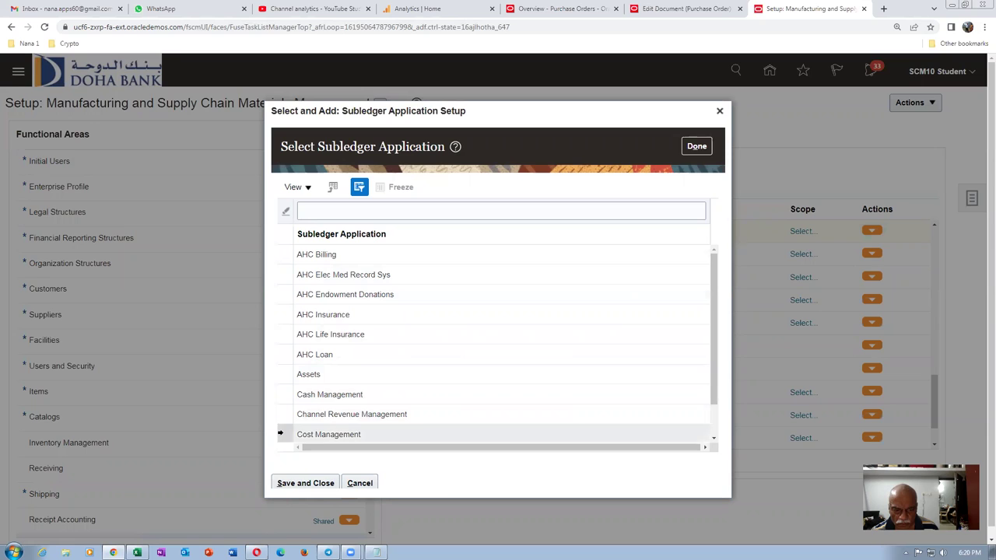
left_click(278, 433)
left_click(278, 483)
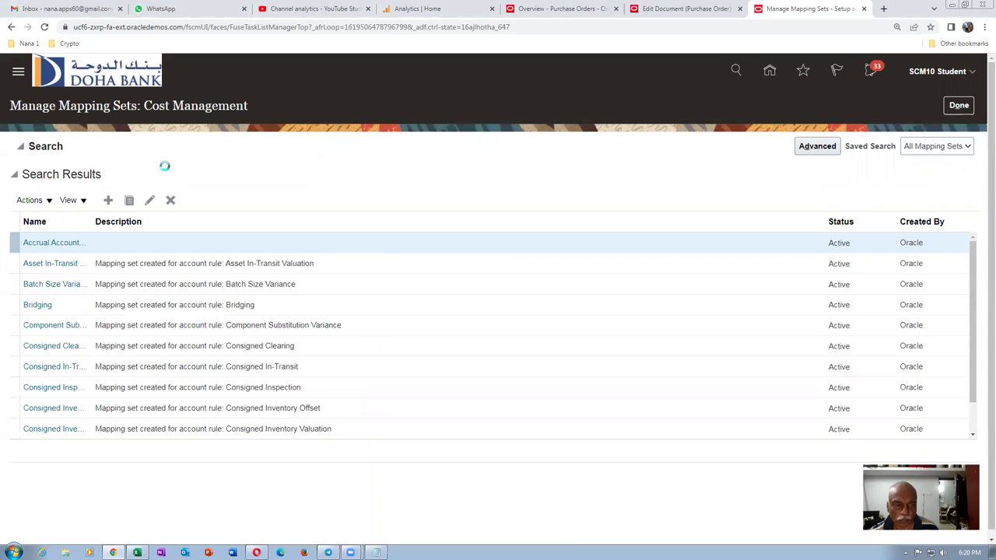
- Search the mapping sets by the name "material" and open Material Account - Organization
left_click(185, 172)
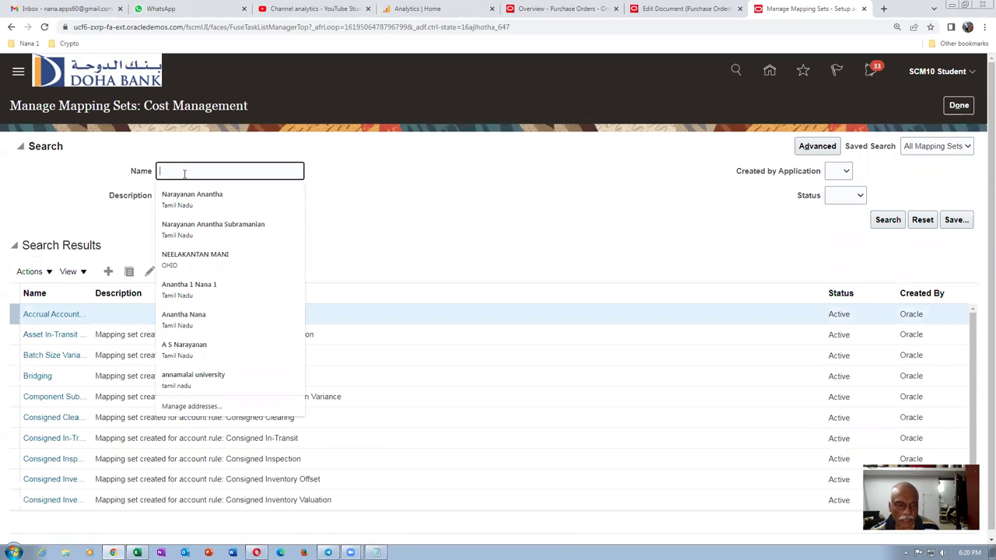
type("material")
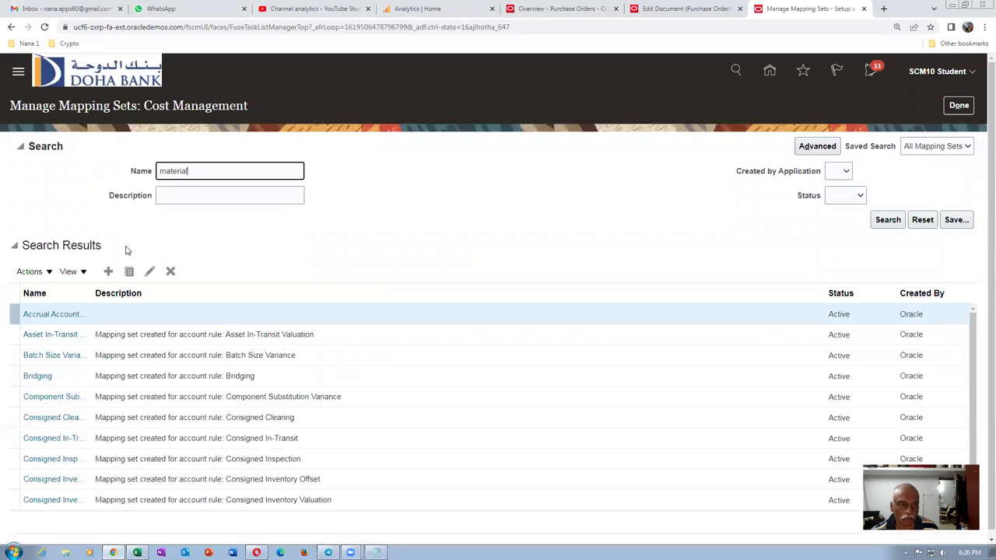
key("Return")
left_click_drag(94, 230, 178, 234)
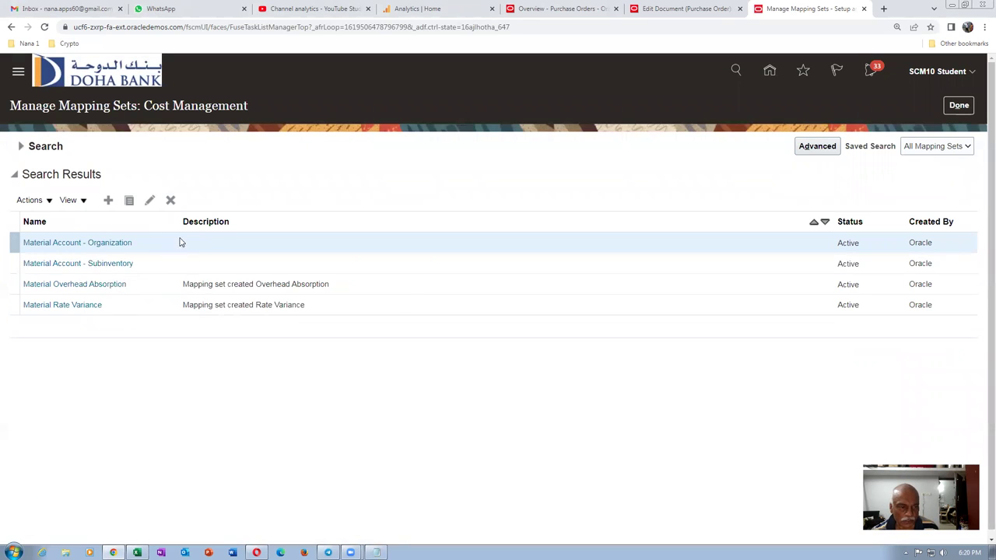
left_click(67, 246)
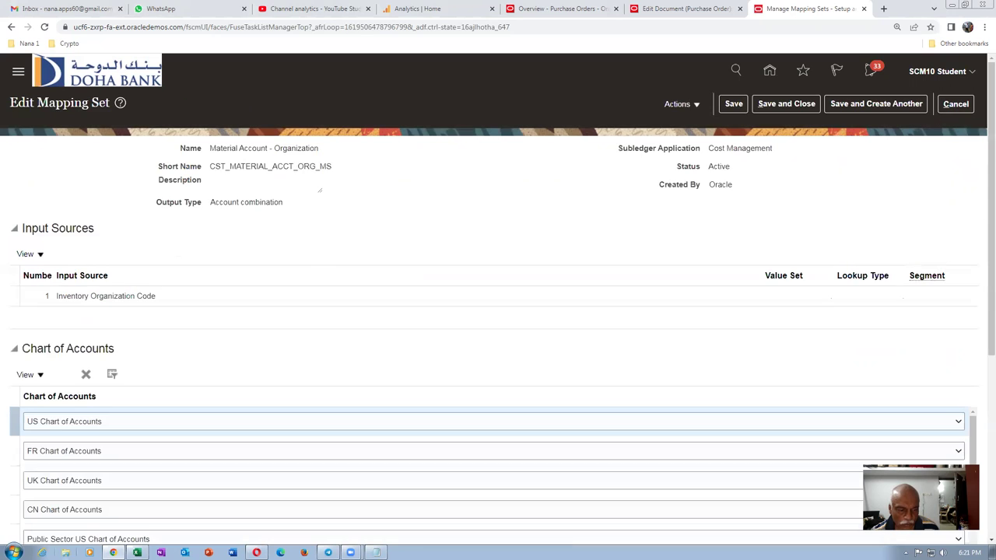
- Open the 03_Vision_Enterprise_Structure PDF from the CTS Training\Additional_Docs_Records_4 folder on the Main (J:) drive
left_click(66, 552)
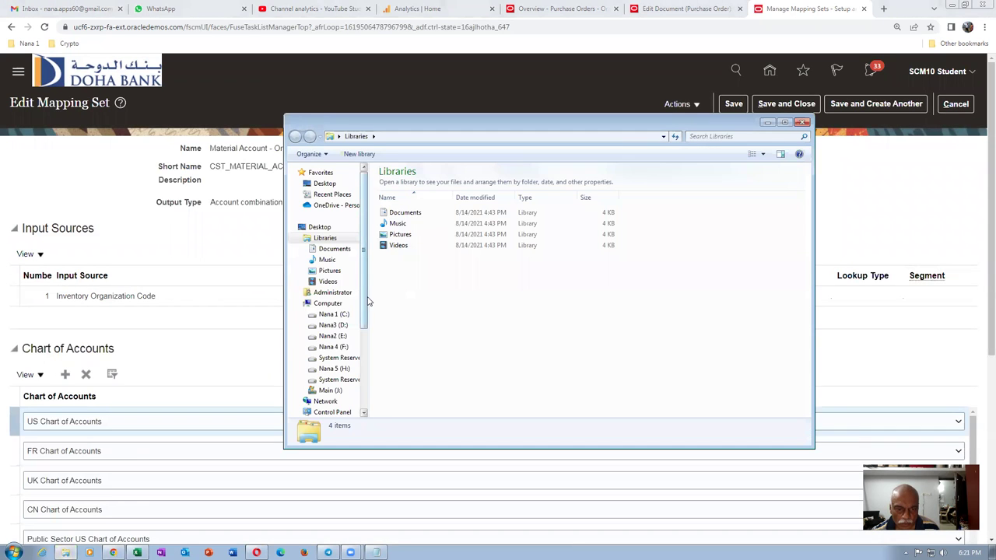
scroll(368, 300, "down", 2)
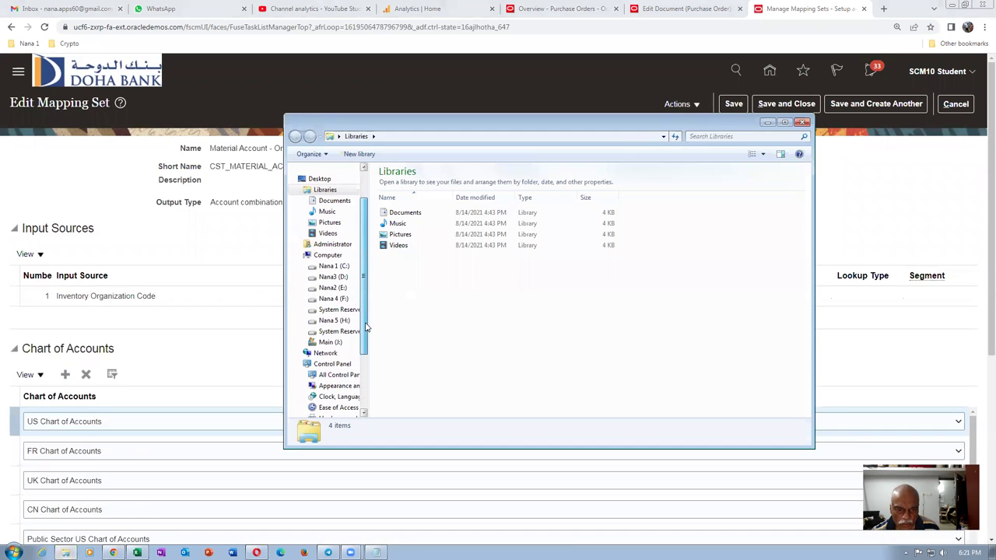
left_click(330, 342)
double_click(400, 228)
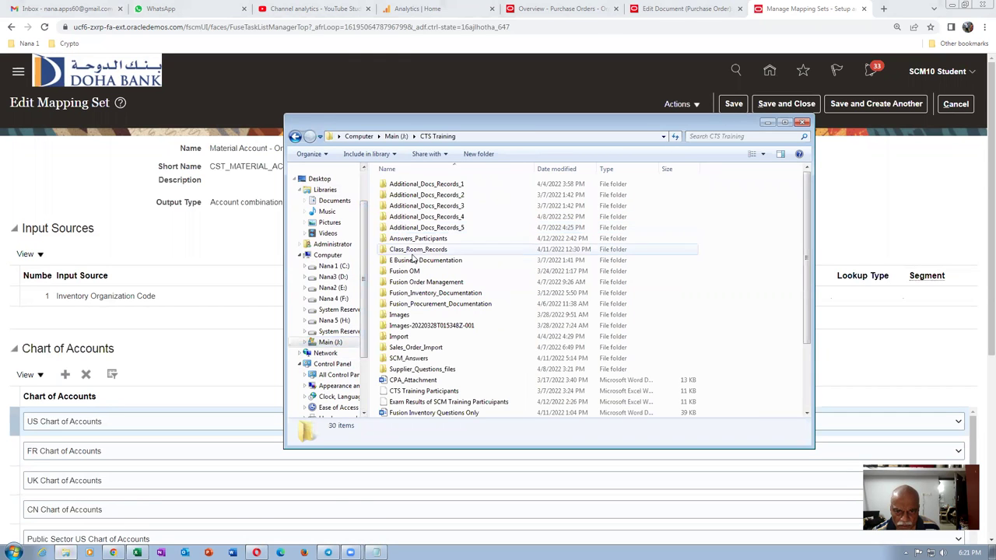
double_click(406, 217)
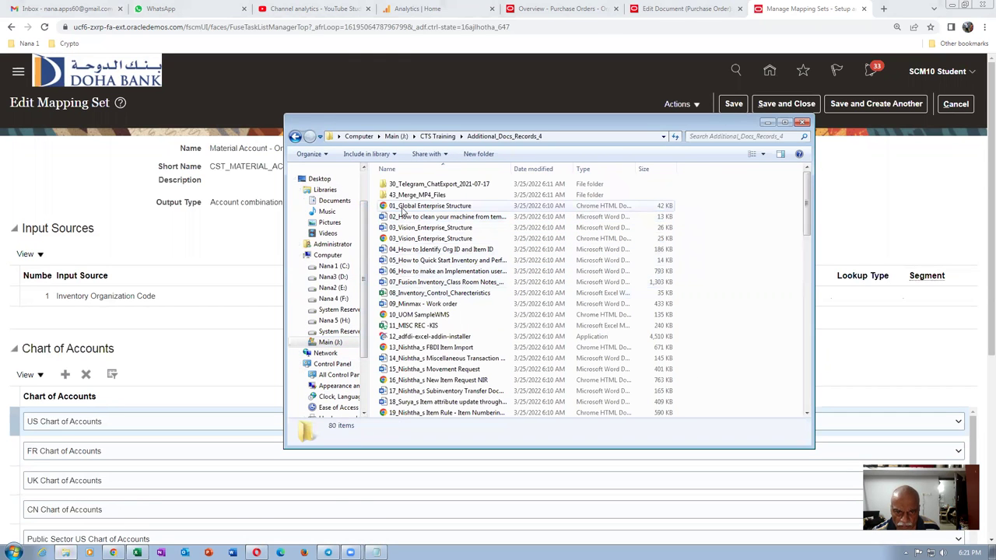
left_click(416, 209)
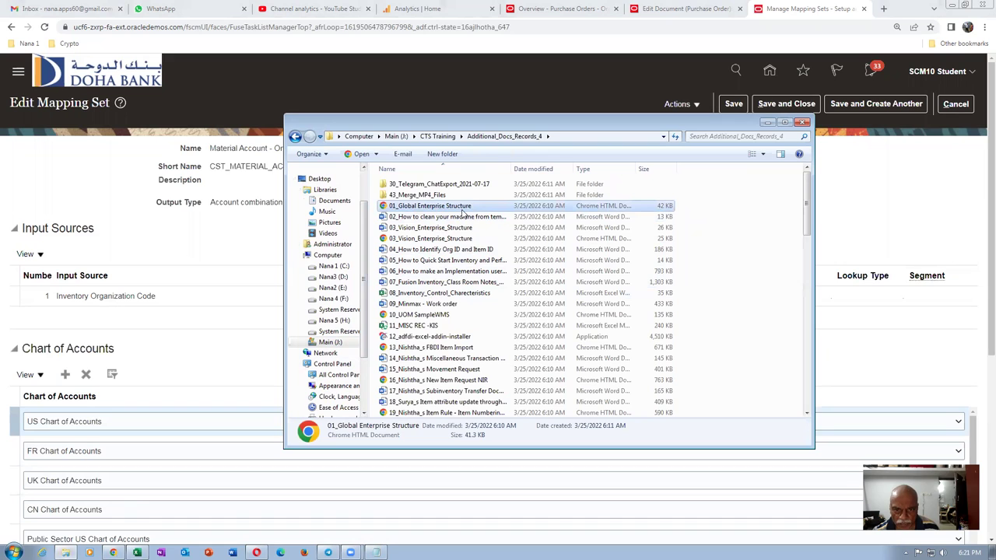
left_click(438, 228)
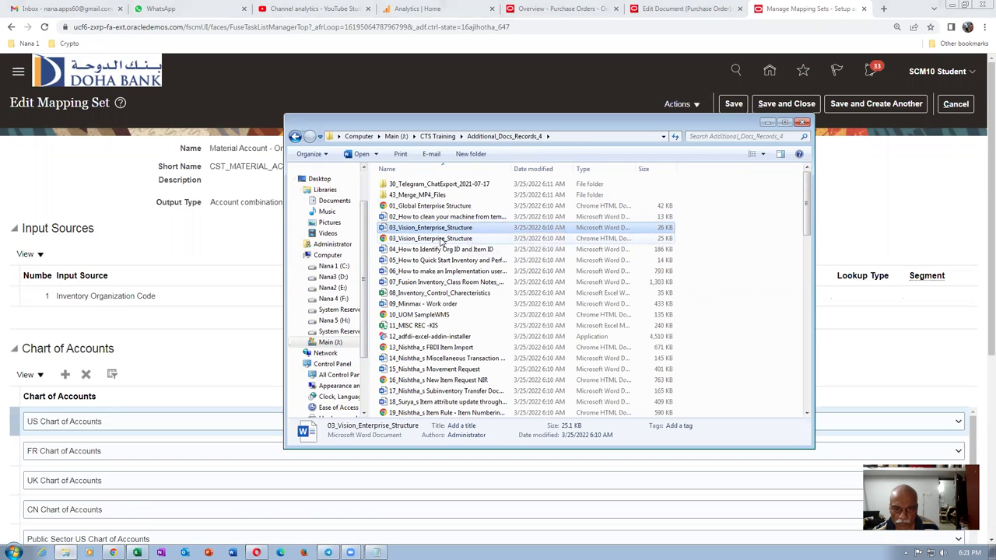
double_click(441, 239)
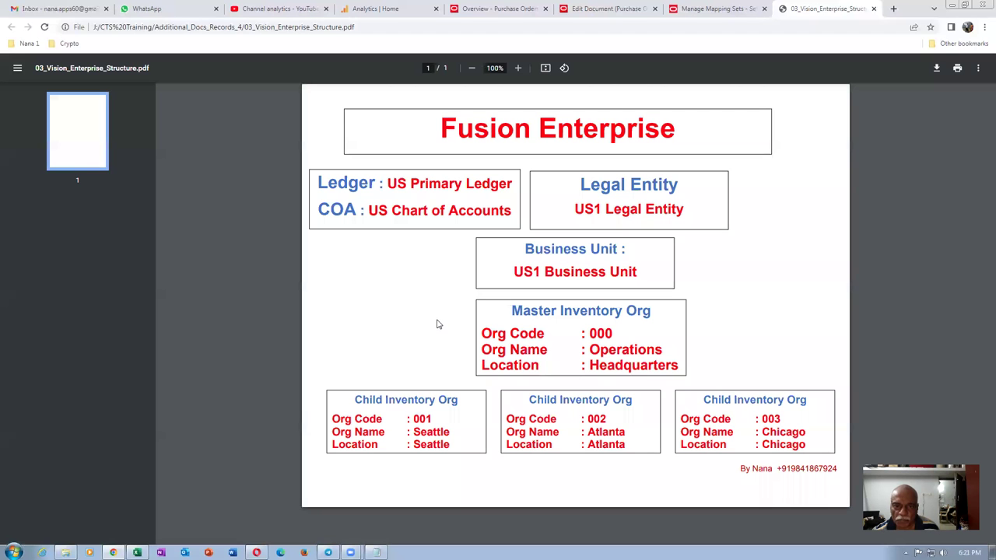
- Review the enterprise structure diagram's chart of accounts, ledger, legal entity, business unit, master organization 000 and child organization 001
left_click_drag(371, 210, 503, 210)
left_click_drag(399, 184, 450, 184)
left_click_drag(587, 208, 643, 211)
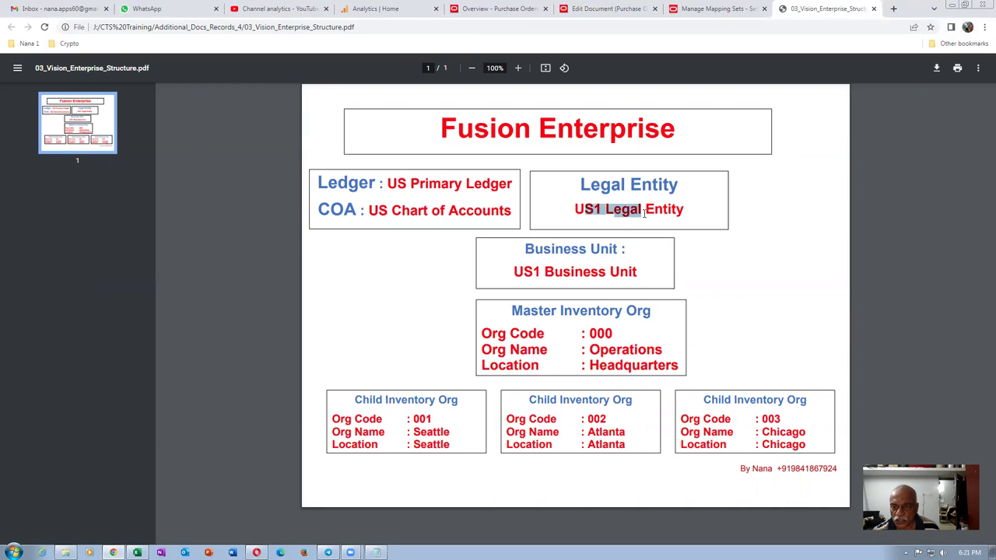
left_click_drag(527, 271, 617, 269)
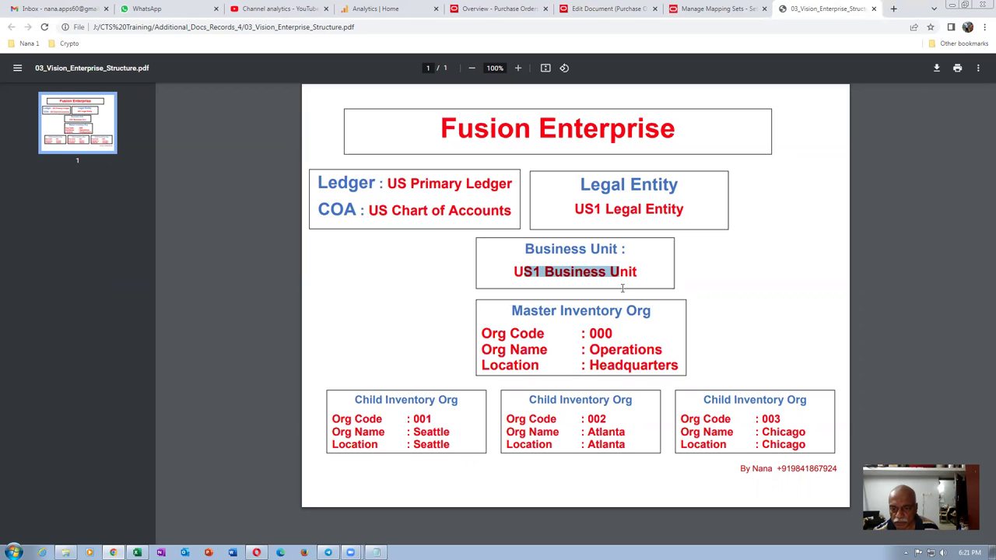
left_click_drag(593, 332, 613, 332)
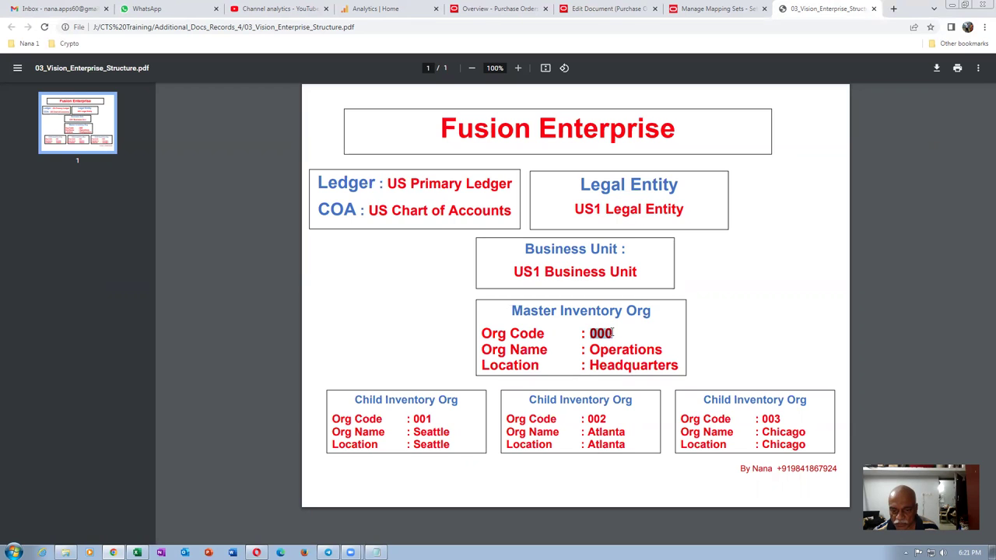
left_click_drag(414, 419, 432, 420)
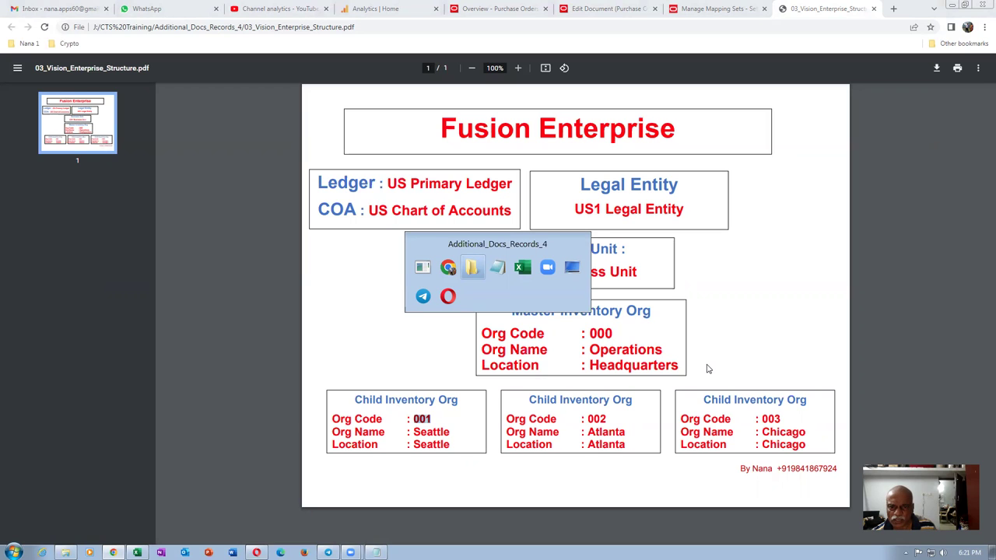
key("alt+Tab")
key("alt+Tab")
key("alt+Tab")
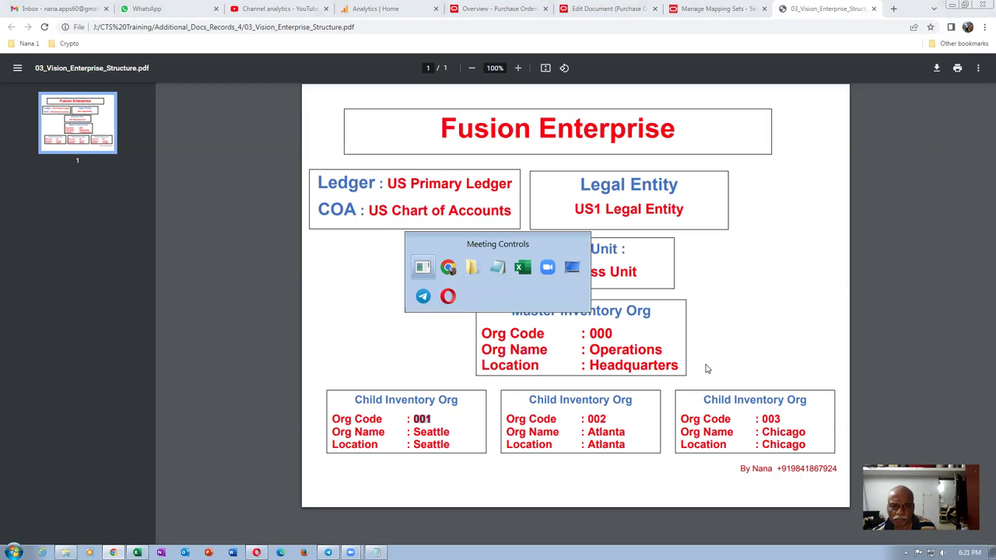
key("Escape")
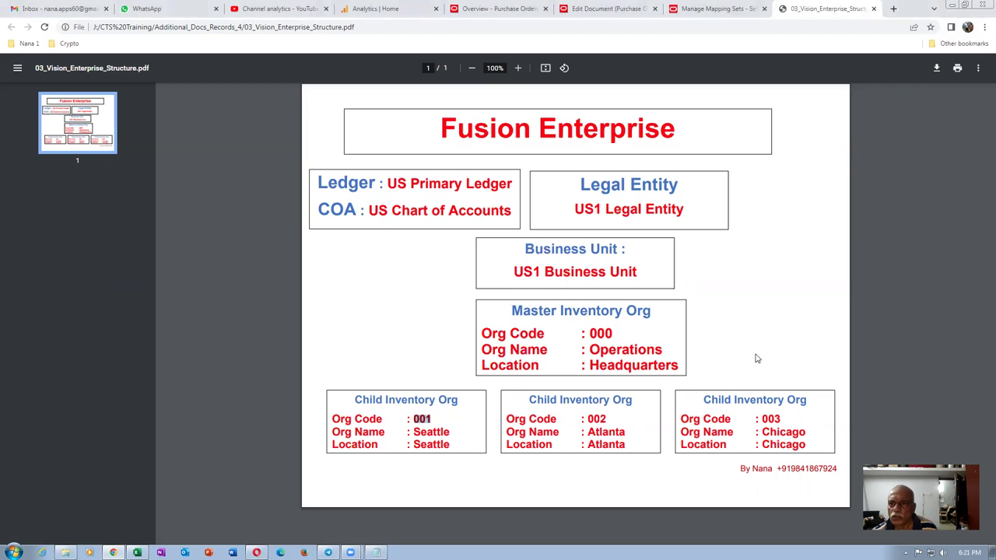
- Return to the Material Account - Organization mapping set and examine its US Chart of Accounts mappings by inventory organization
left_click(717, 8)
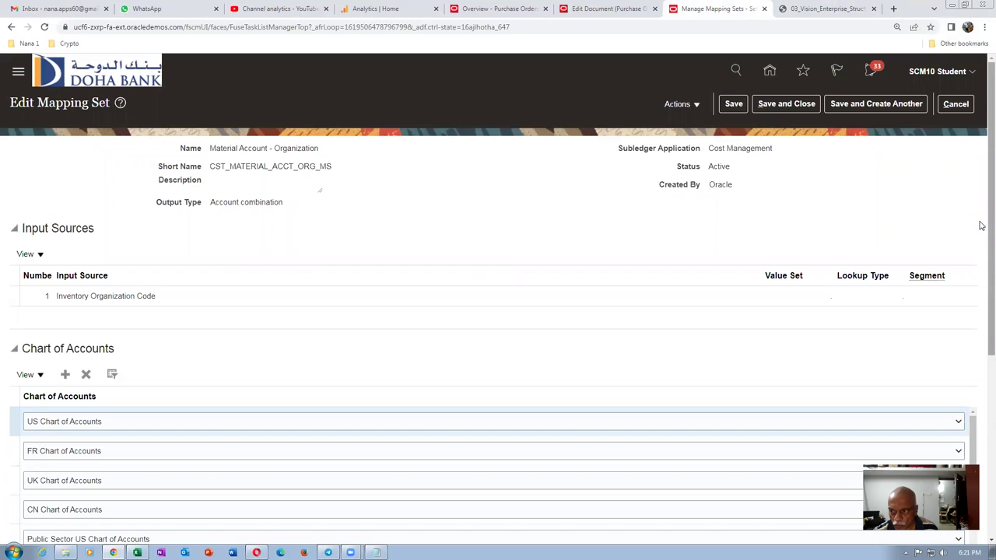
scroll(981, 225, "down", 4)
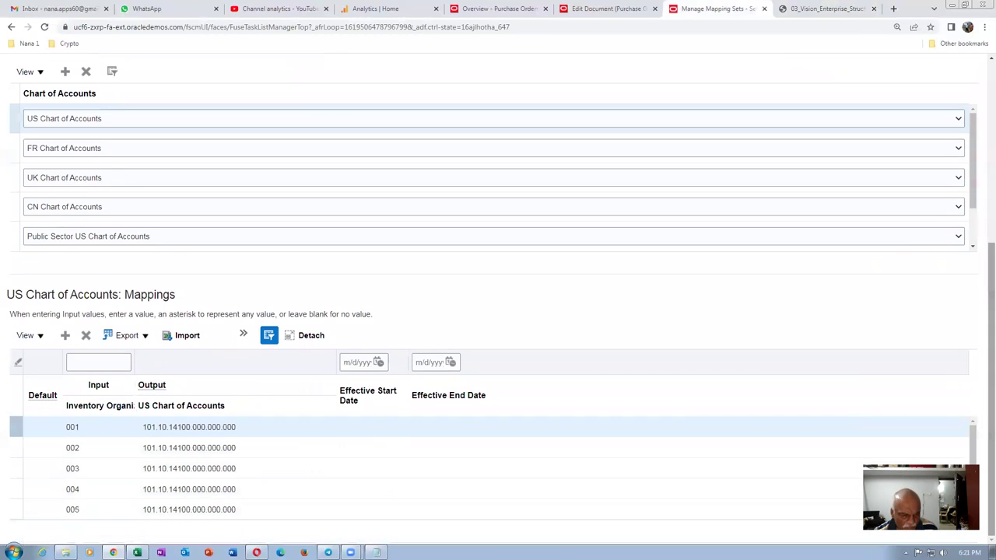
- Return to the ABC Consulting purchase order, save it, and validate it to review the line, schedule and distribution errors
left_click(123, 427)
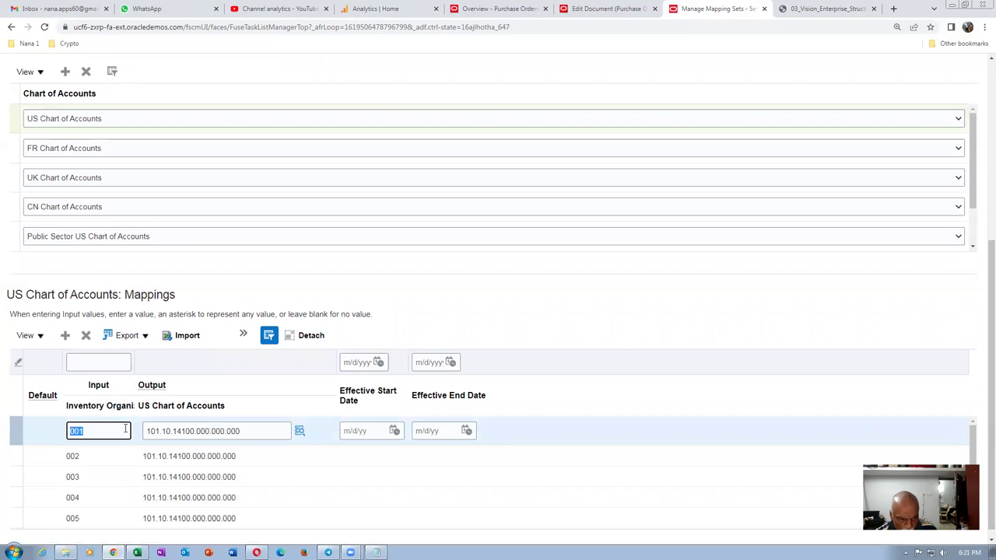
left_click(465, 319)
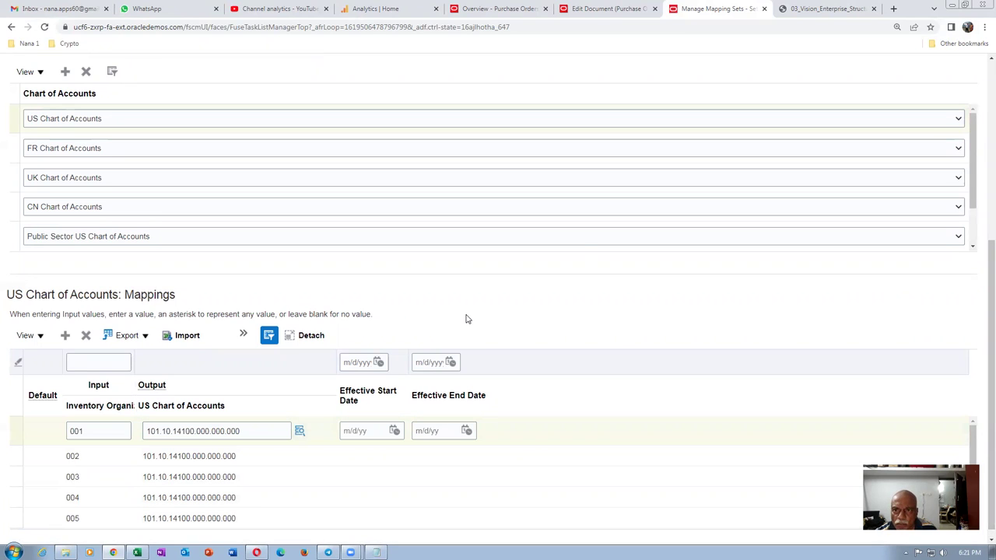
left_click(606, 10)
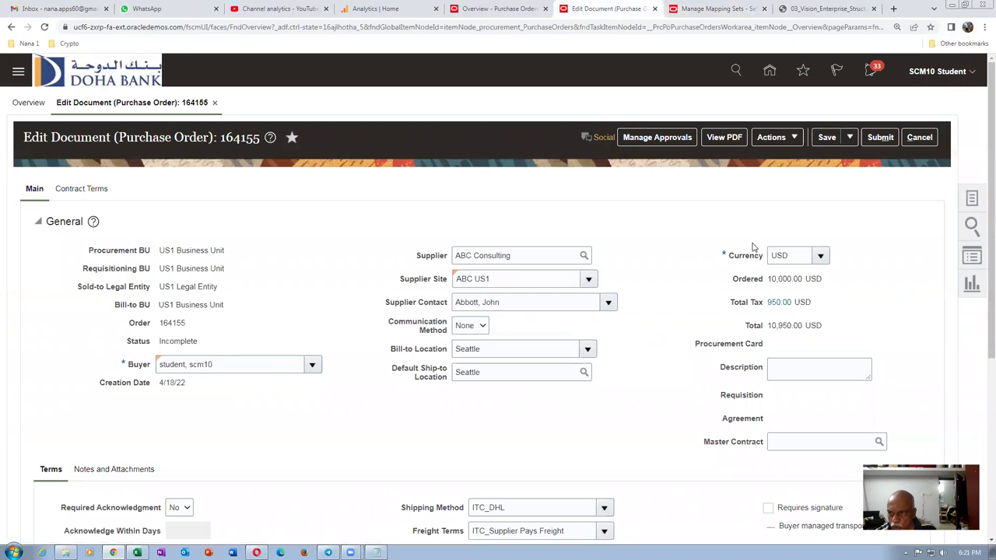
left_click(831, 143)
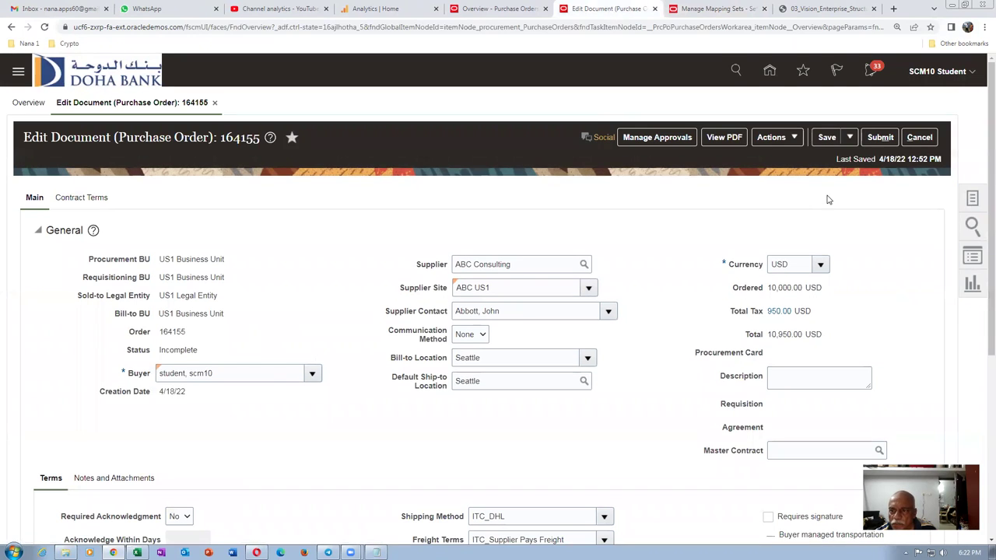
left_click(775, 139)
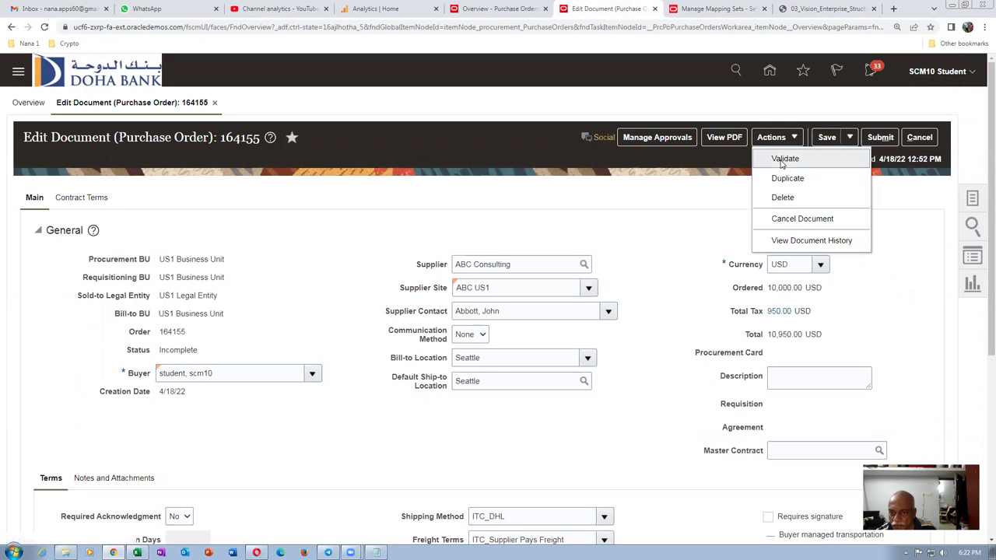
left_click(783, 160)
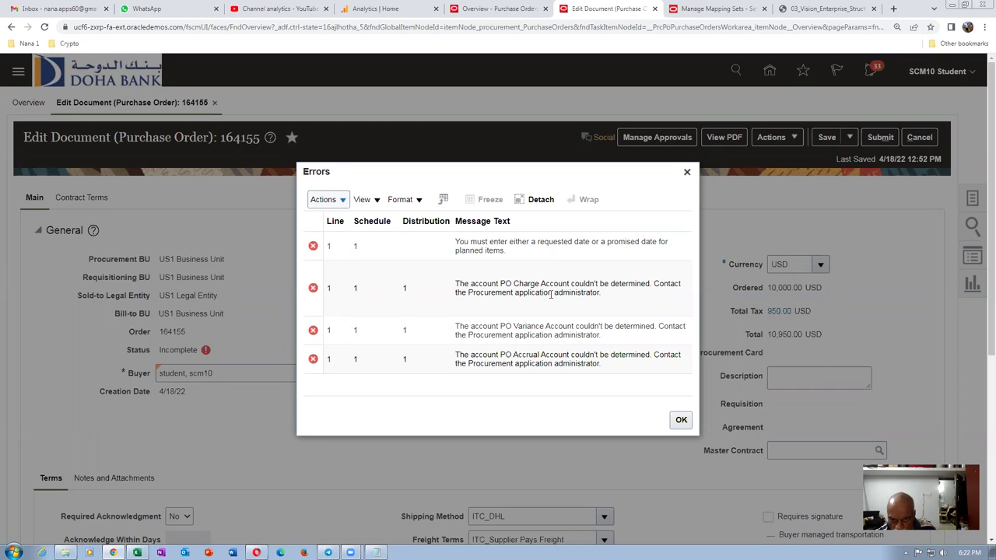
left_click(679, 419)
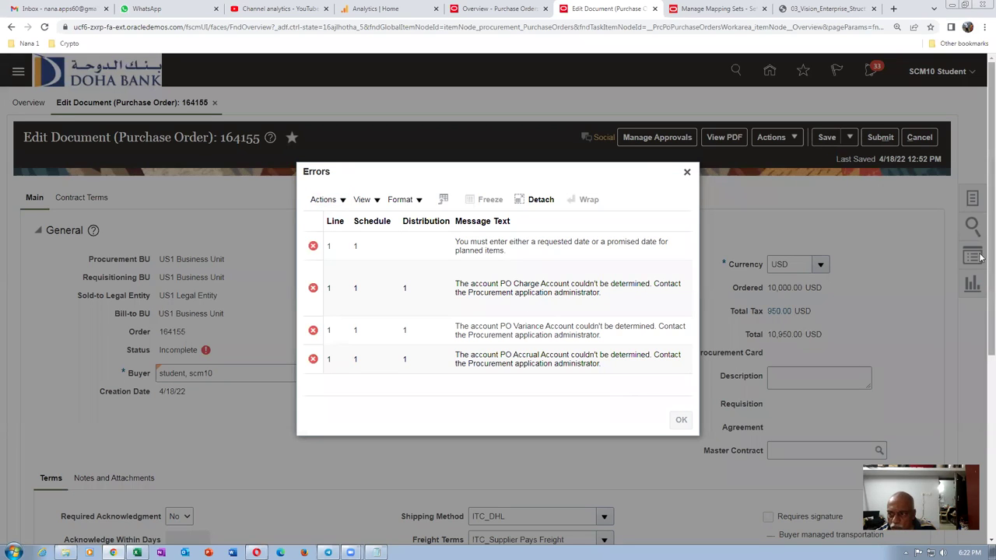
- Set the requested delivery date of the Standard Inkjet Printer schedule to 4/18/22
scroll(982, 335, "down", 4)
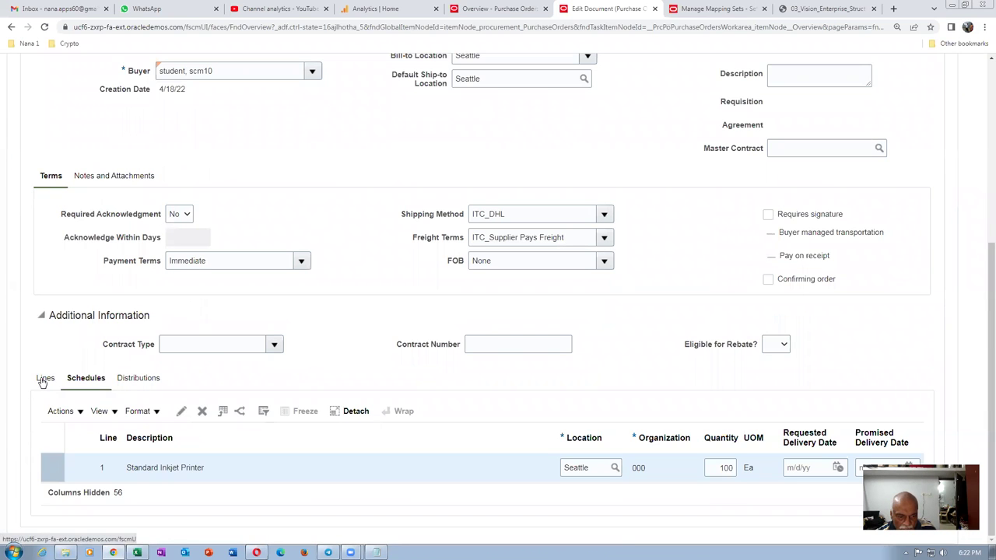
left_click(45, 378)
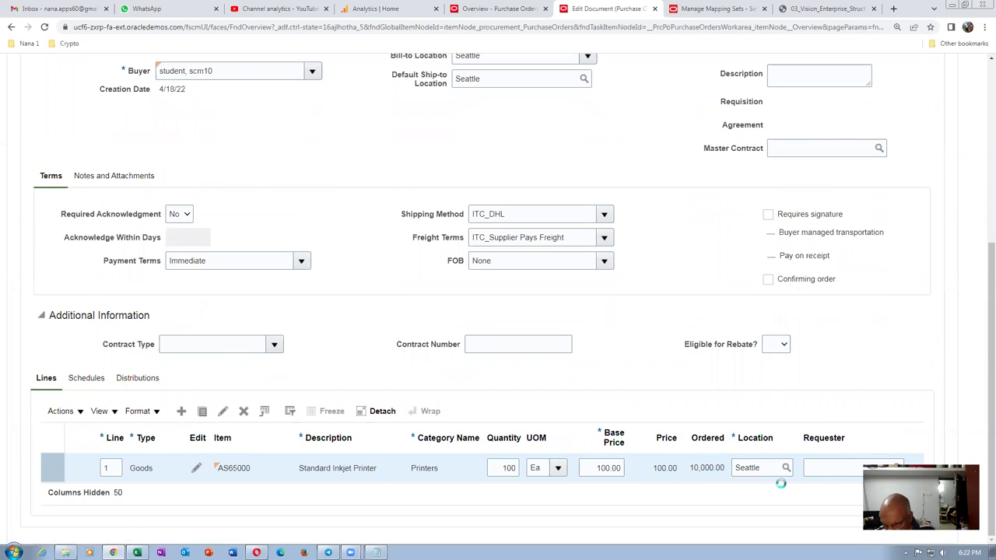
left_click(836, 467)
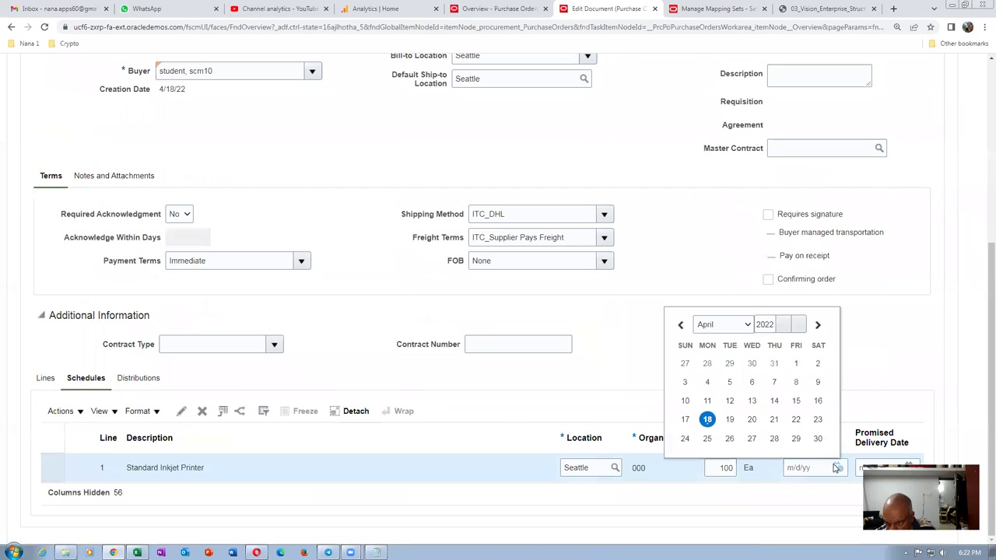
left_click(708, 420)
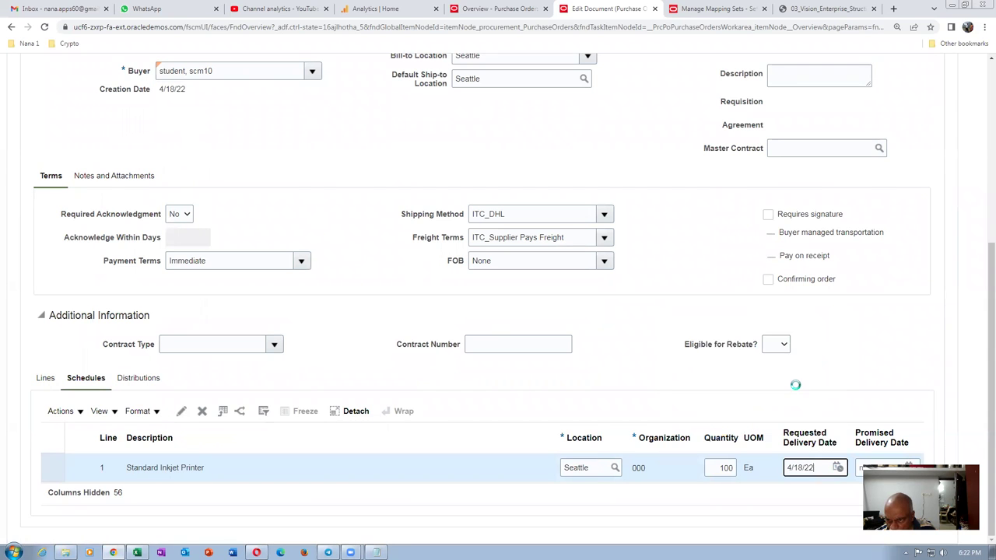
scroll(827, 335, "up", 4)
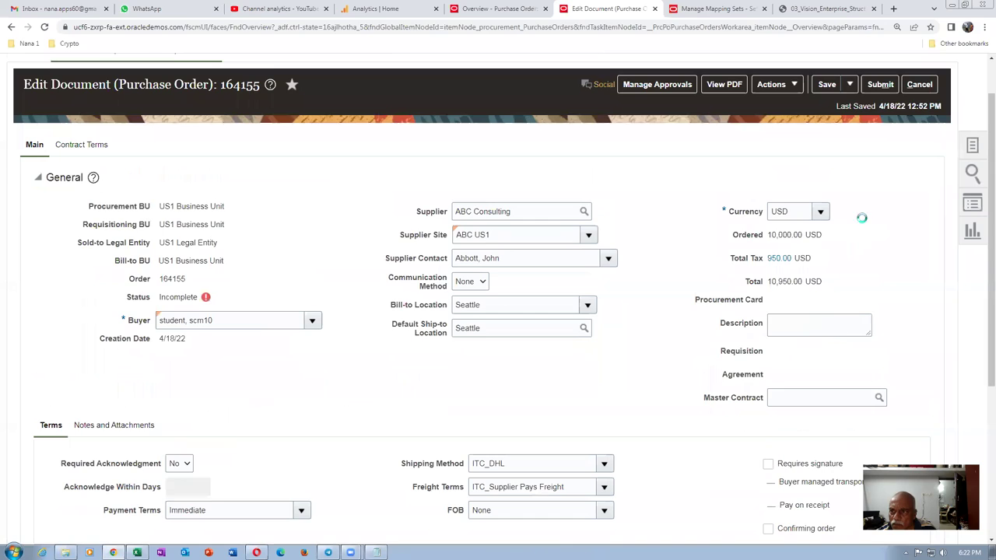
- Save and recheck the purchase order for errors, then show its distributions
left_click(827, 138)
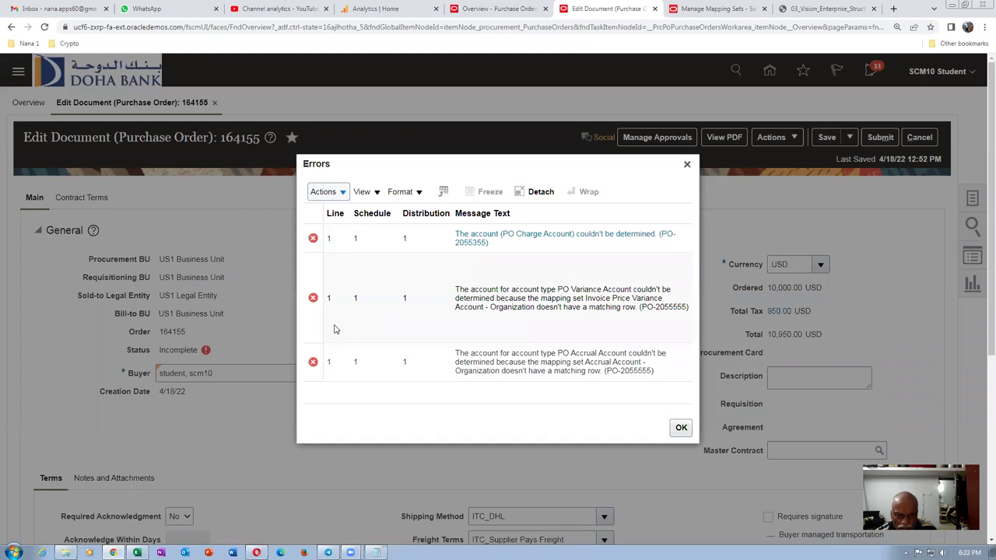
left_click(681, 428)
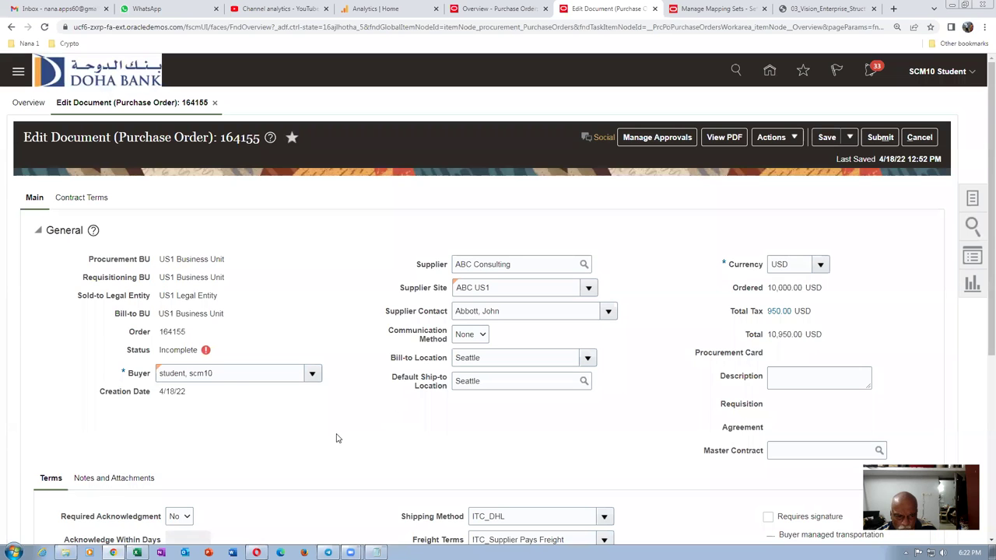
scroll(335, 438, "down", 4)
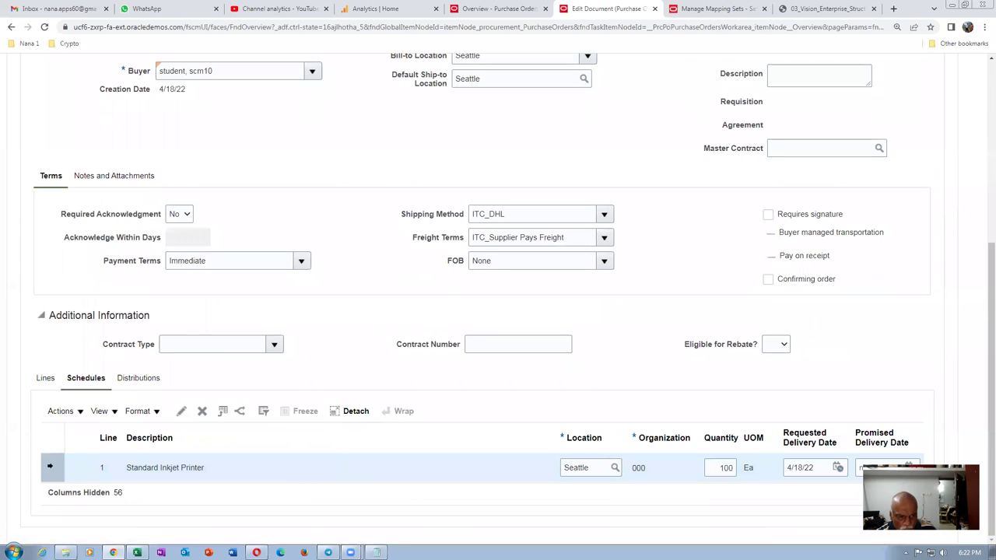
left_click(143, 377)
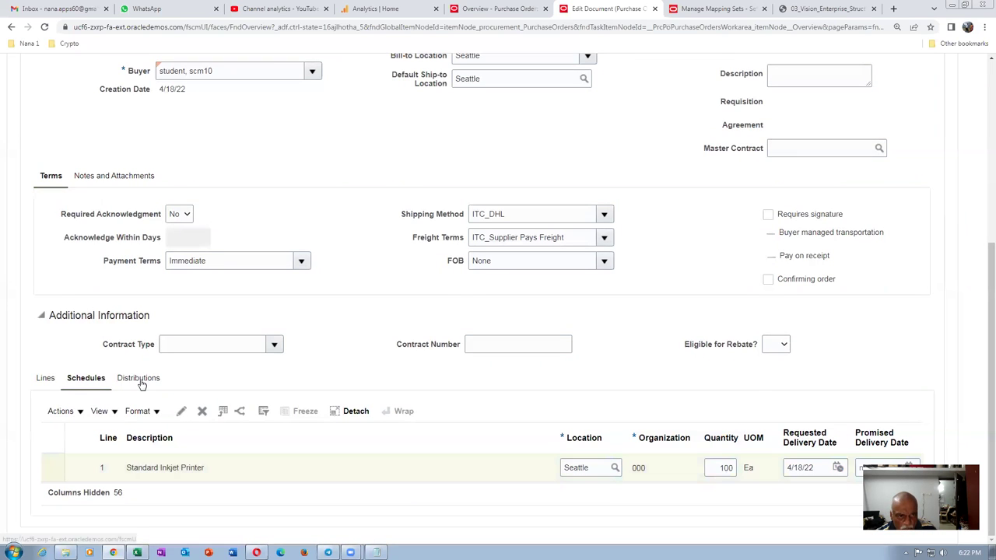
- Add a US Chart of Accounts mapping row in Material Account - Organization, copying output 101.10.14100.000.000.000 from organization 001
left_click(709, 10)
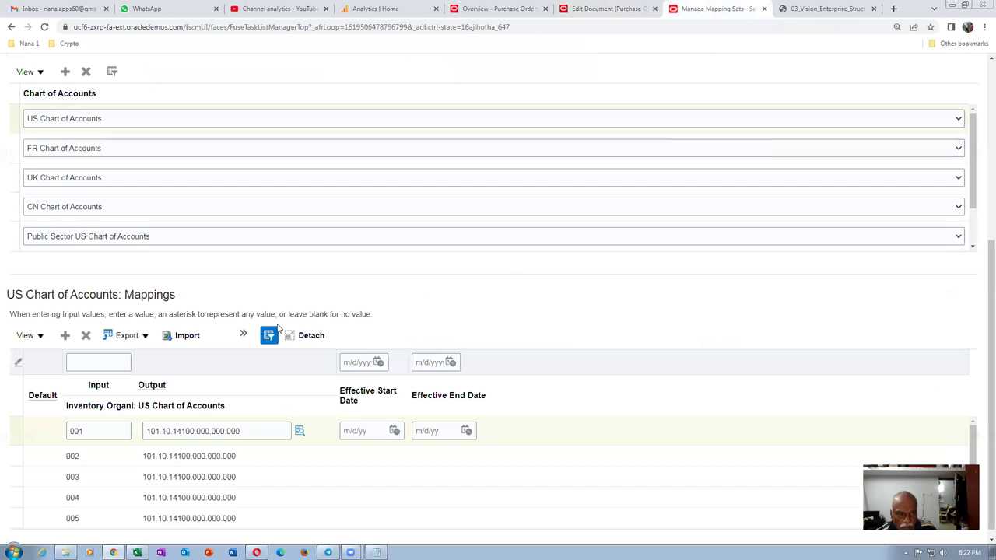
left_click(13, 123)
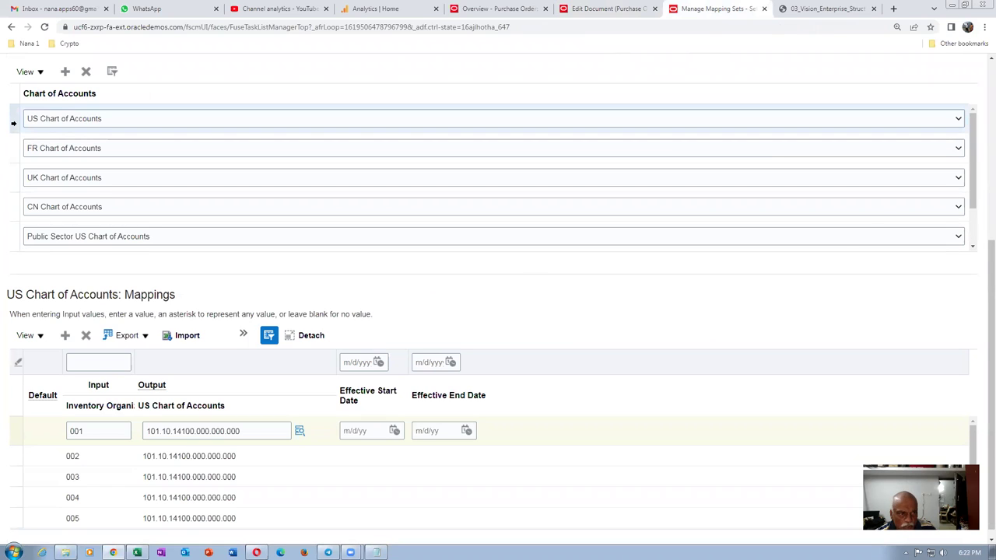
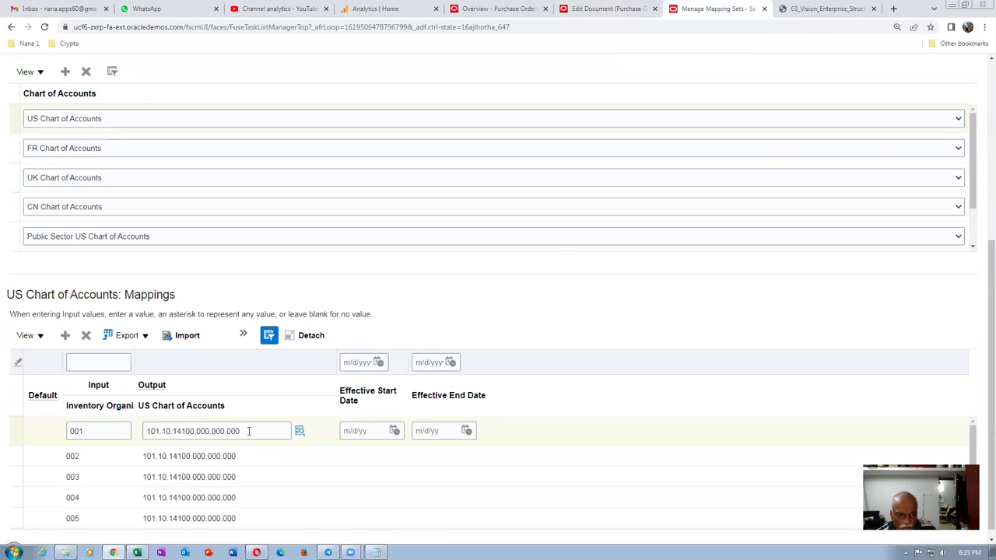
left_click(248, 430)
key("ctrl+c")
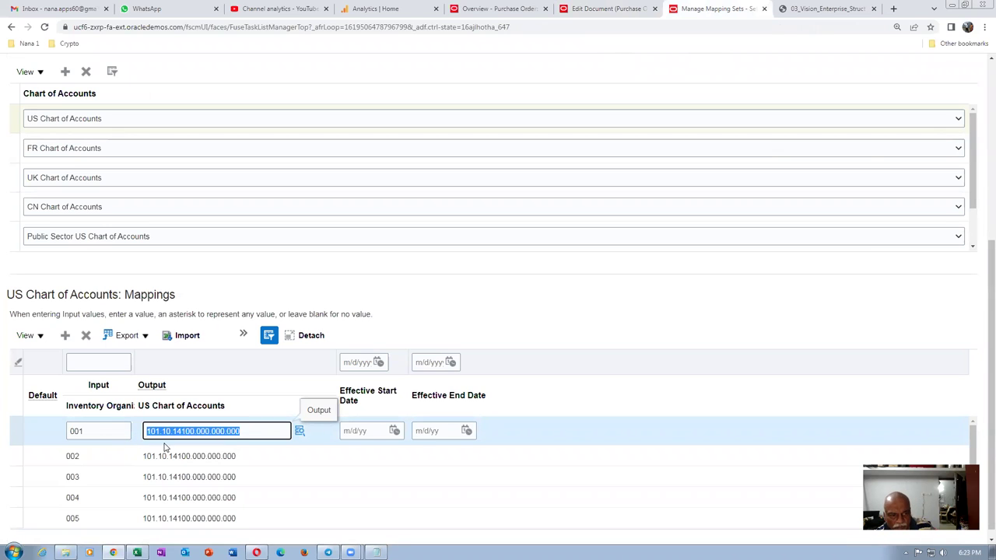
left_click(66, 337)
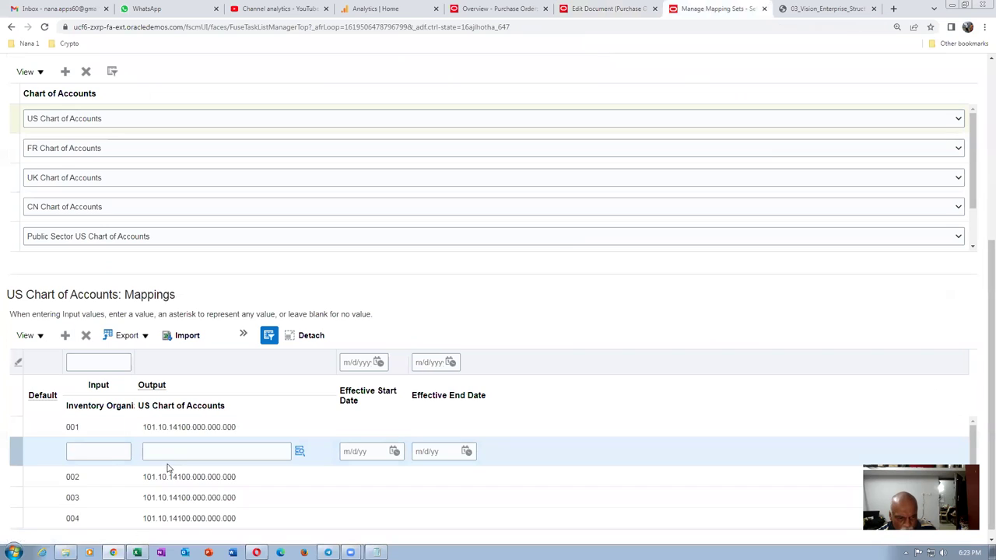
left_click(170, 451)
key("ctrl+v")
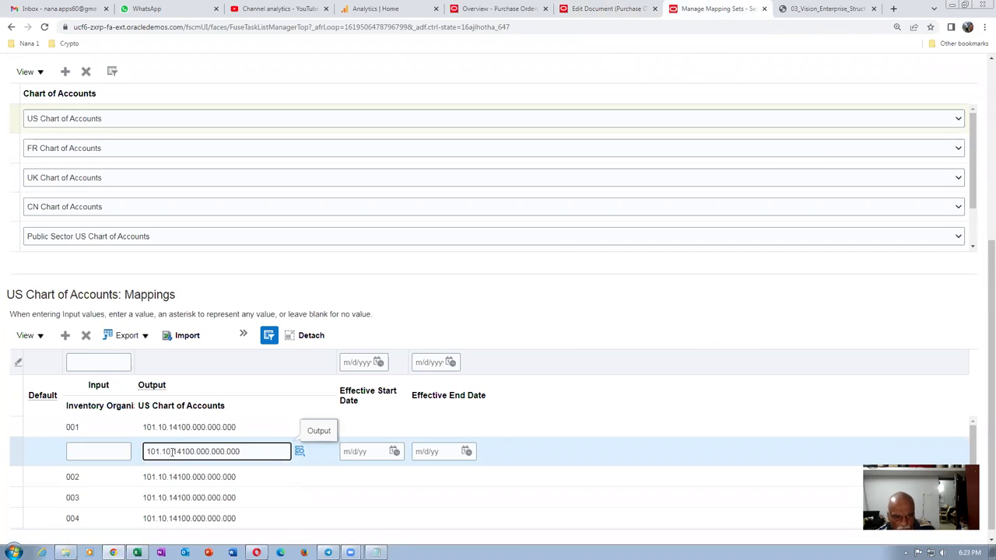
- Make the new mapping row the default, then save and close the Material Account - Organization mapping set
left_click(431, 299)
left_click(243, 335)
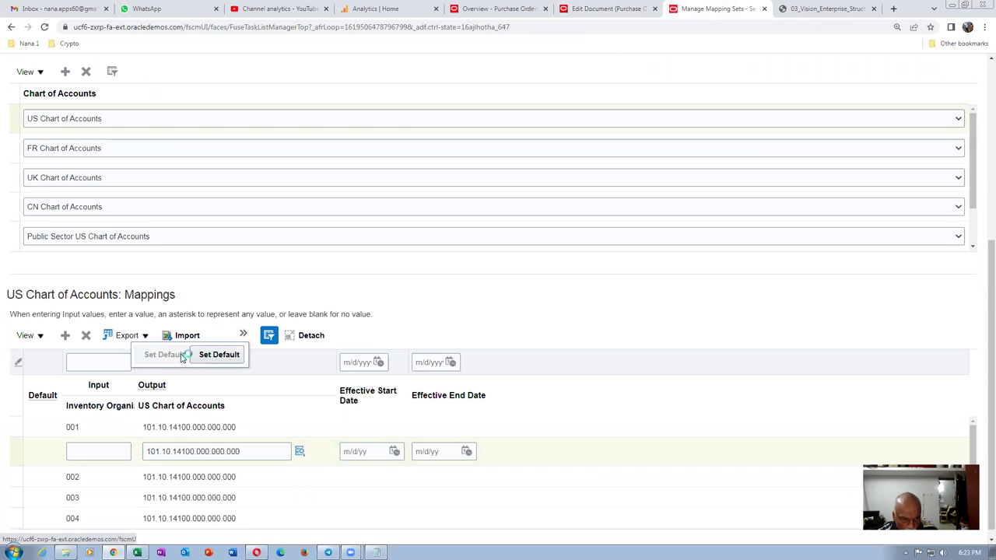
left_click(117, 459)
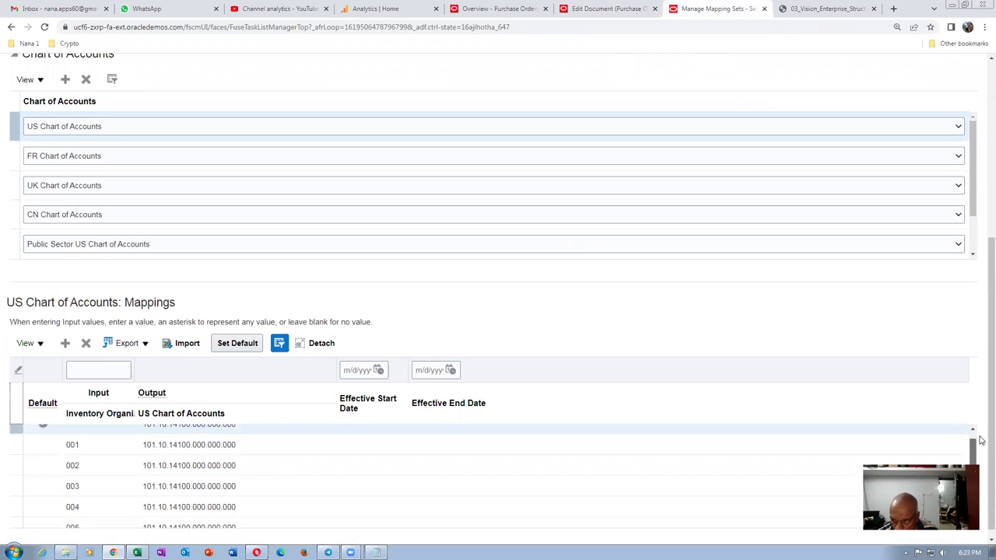
scroll(980, 440, "up", 1)
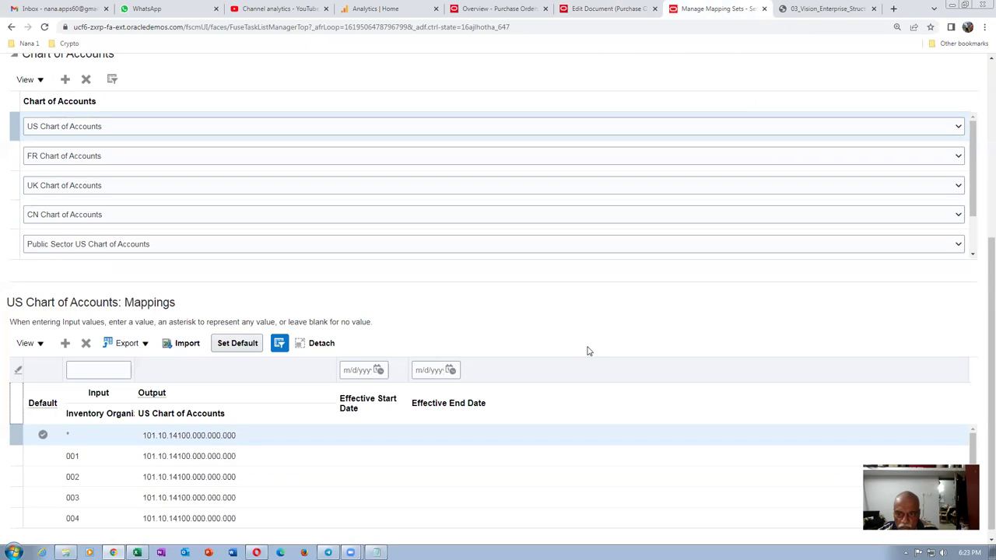
scroll(586, 350, "up", 3)
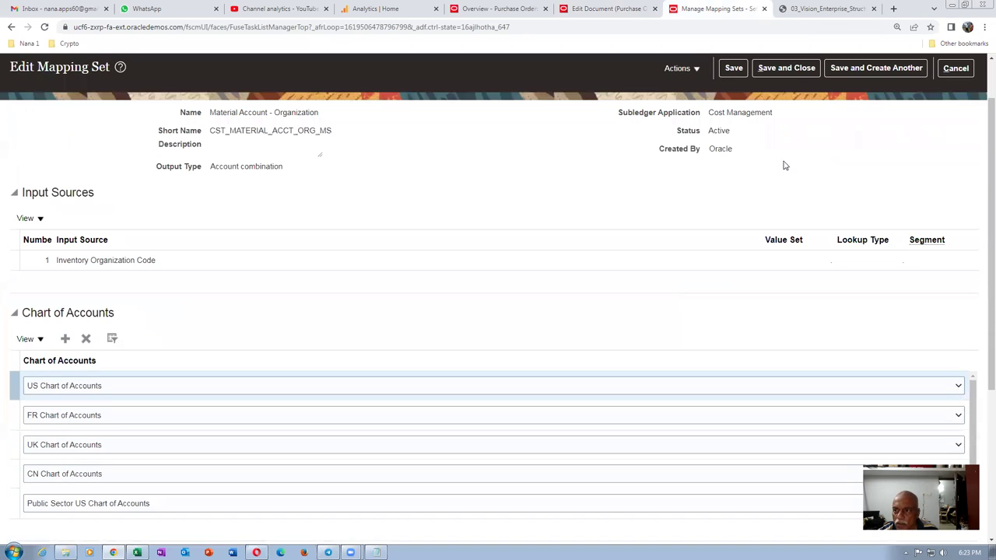
left_click(795, 67)
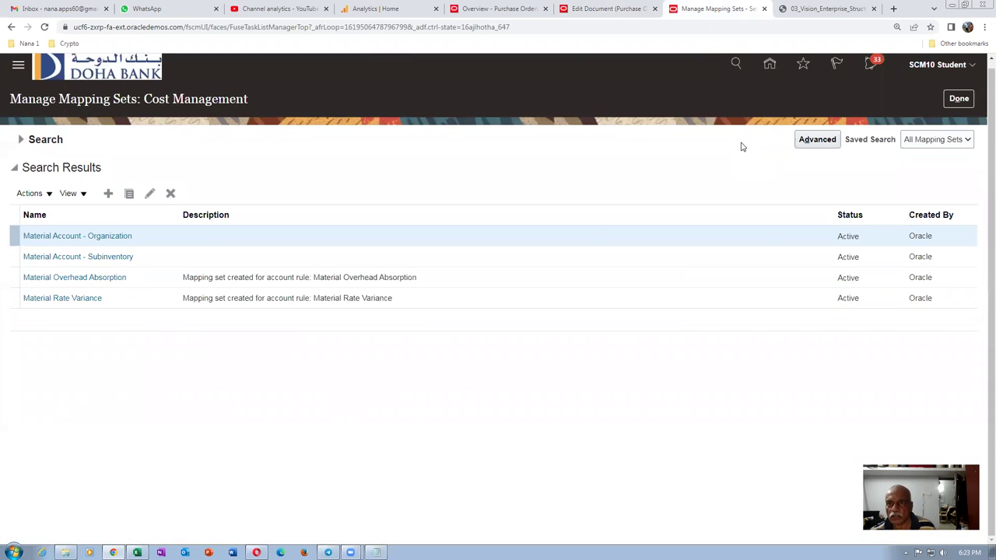
- Edit distribution 1 of the purchase order, rebuild its accounts, and check the charge, accrual and variance accounts under Billing
left_click(595, 10)
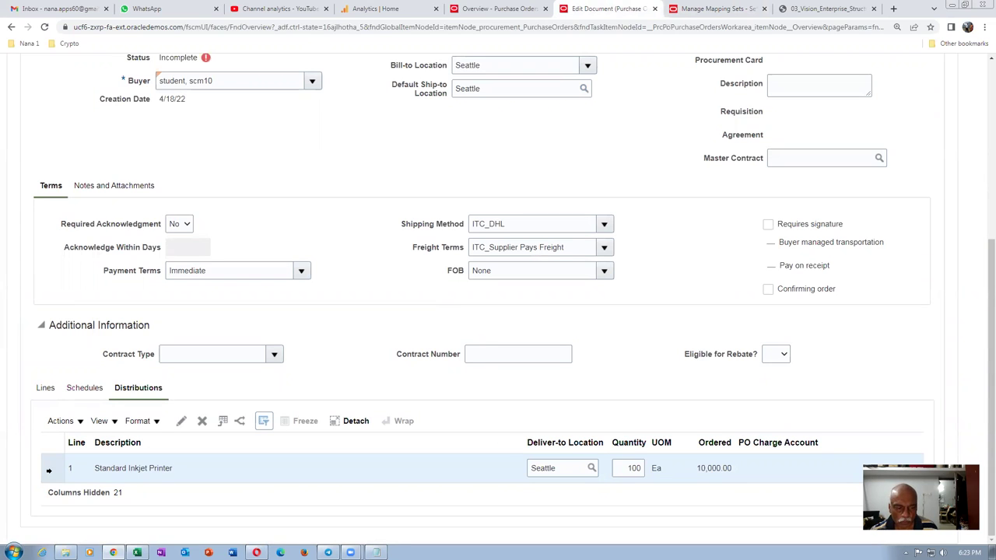
left_click(181, 421)
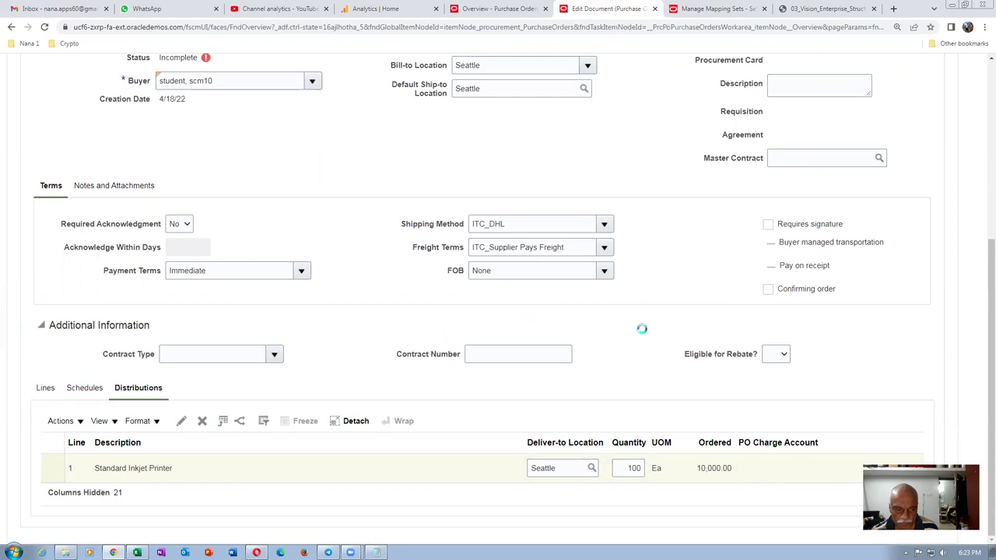
scroll(444, 396, "down", 5)
scroll(653, 319, "up", 5)
left_click(851, 140)
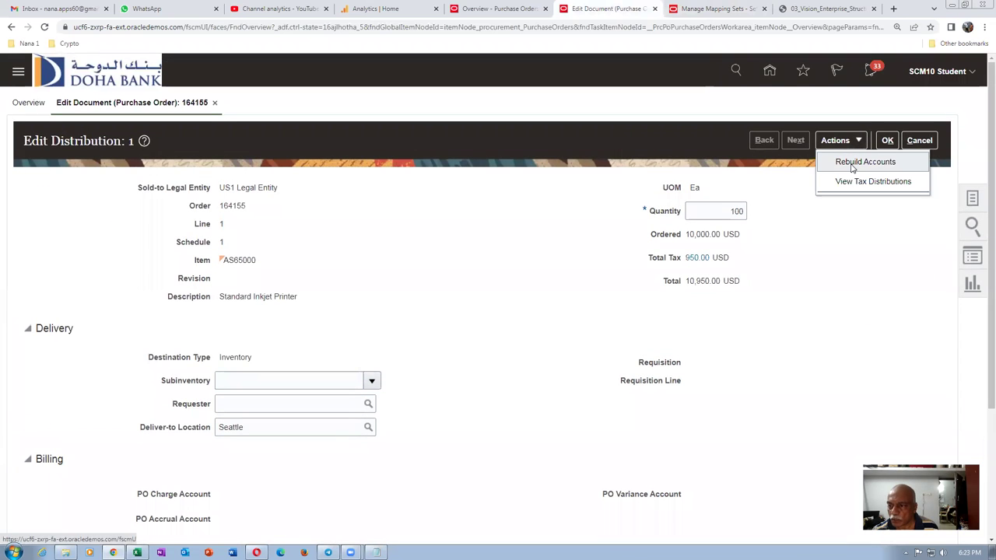
left_click(853, 163)
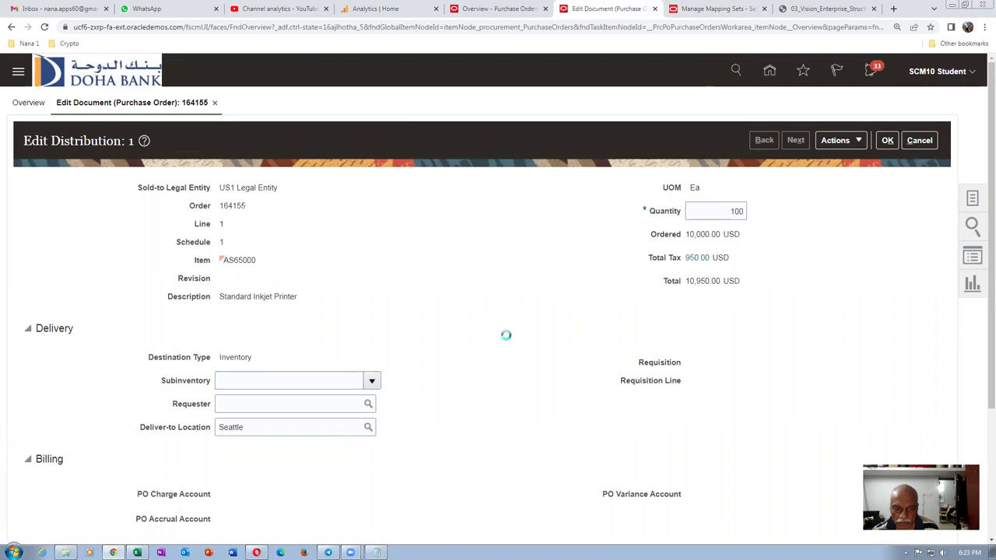
scroll(507, 339, "down", 1)
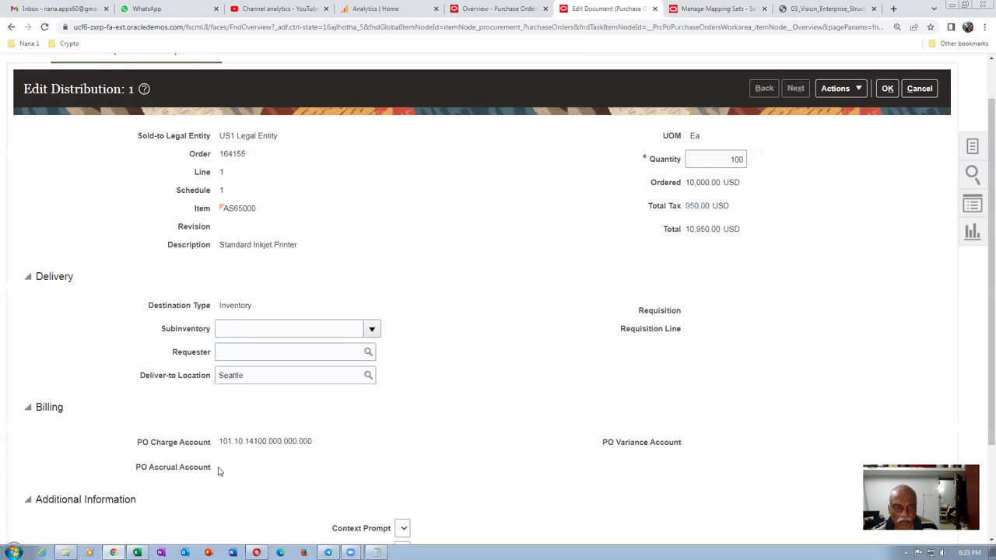
- Return to the Cost Management mapping sets and search them by the name "invoice"
left_click(713, 9)
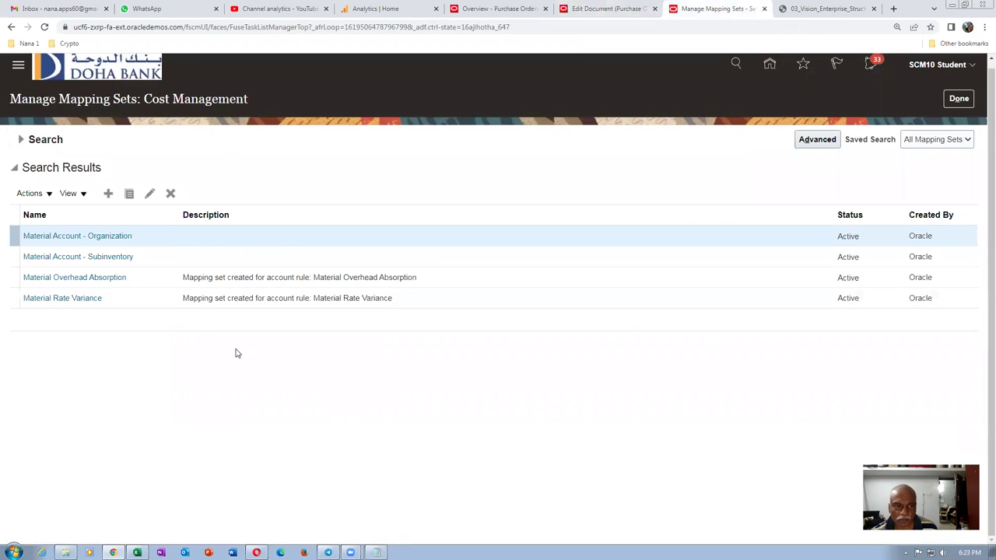
left_click(21, 140)
left_click(214, 164)
key("ctrl+a")
key("BackSpace")
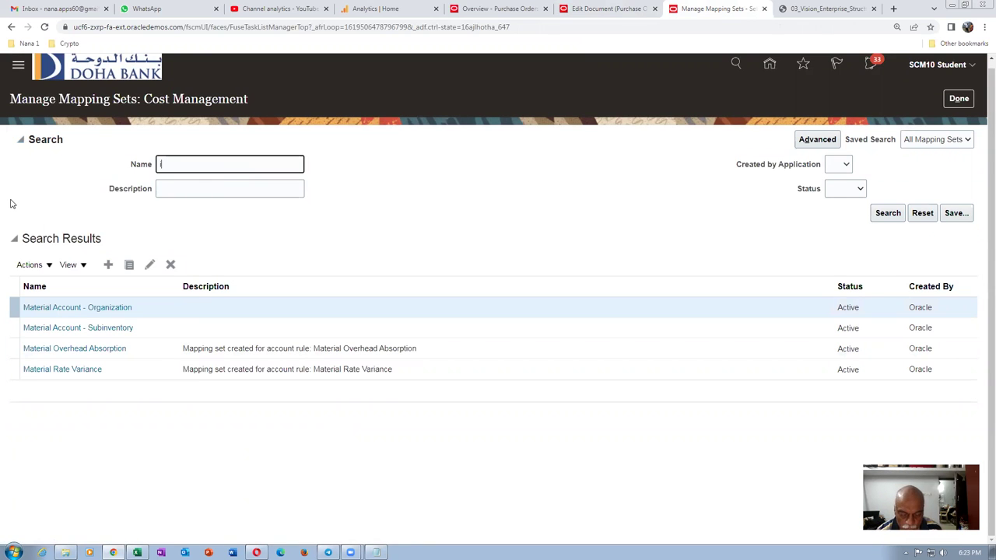
type("invoice")
key("Return")
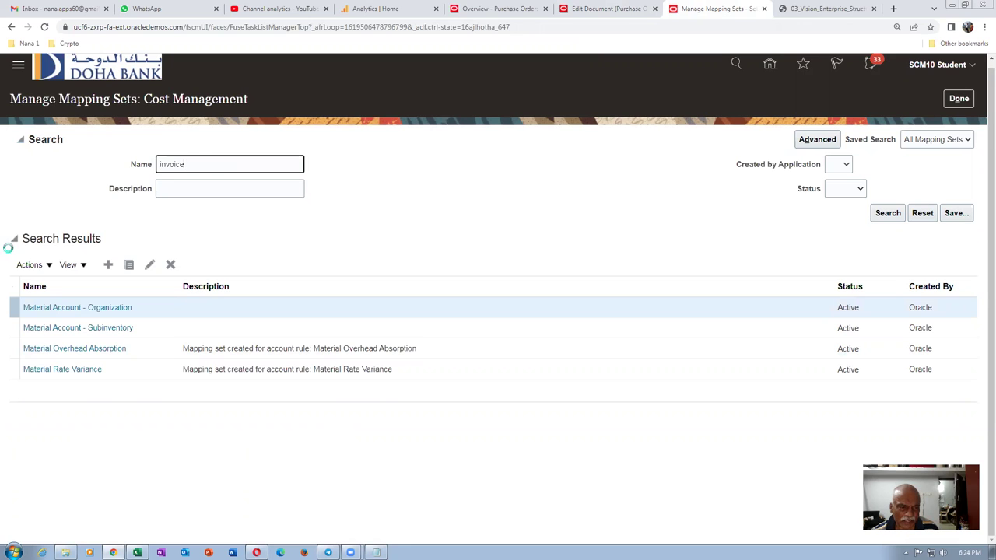
- Open the Invoice Price Variance Account - Organization mapping set and make organization 001's US Chart of Accounts row editable
left_click(74, 240)
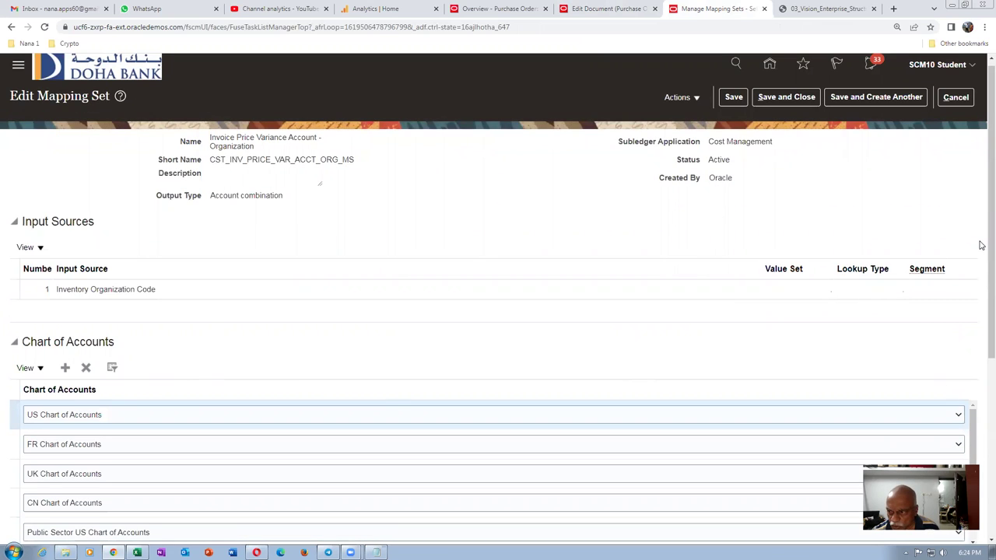
scroll(982, 381, "down", 1)
scroll(982, 381, "down", 3)
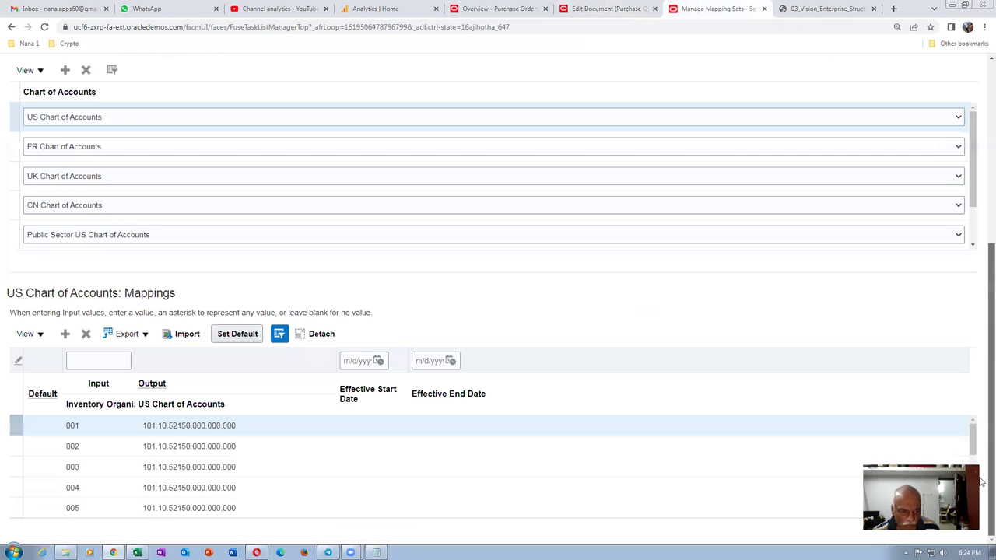
left_click(163, 425)
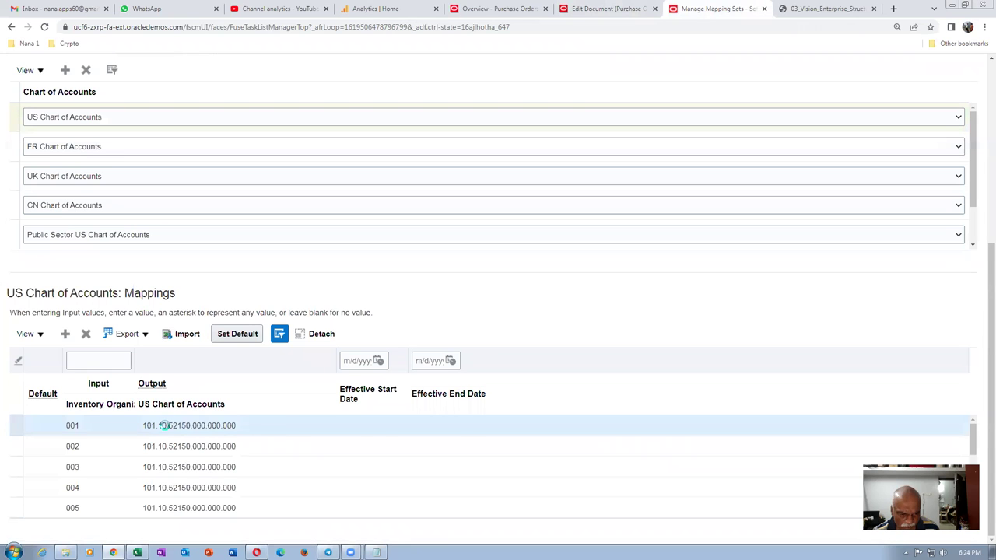
scroll(165, 429, "up", 4)
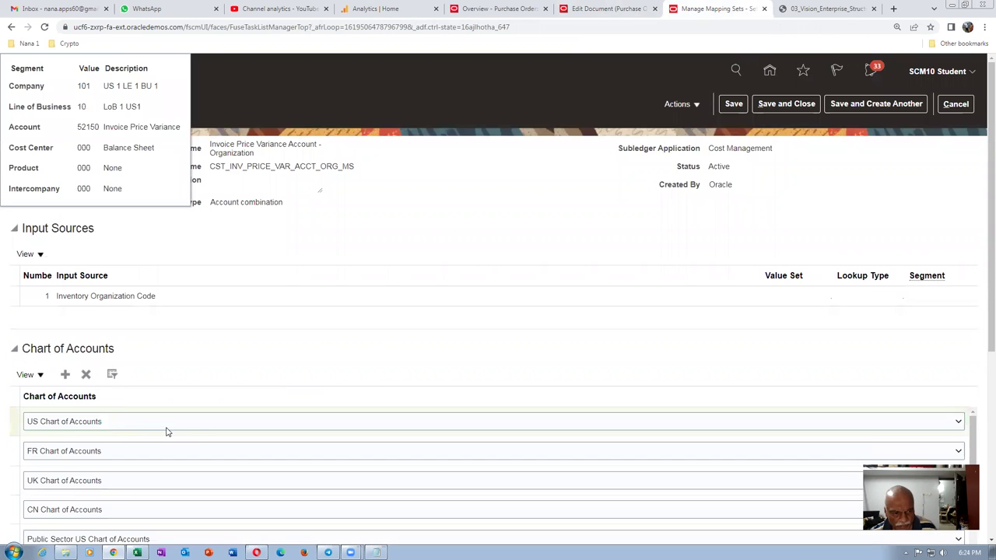
scroll(188, 434, "down", 4)
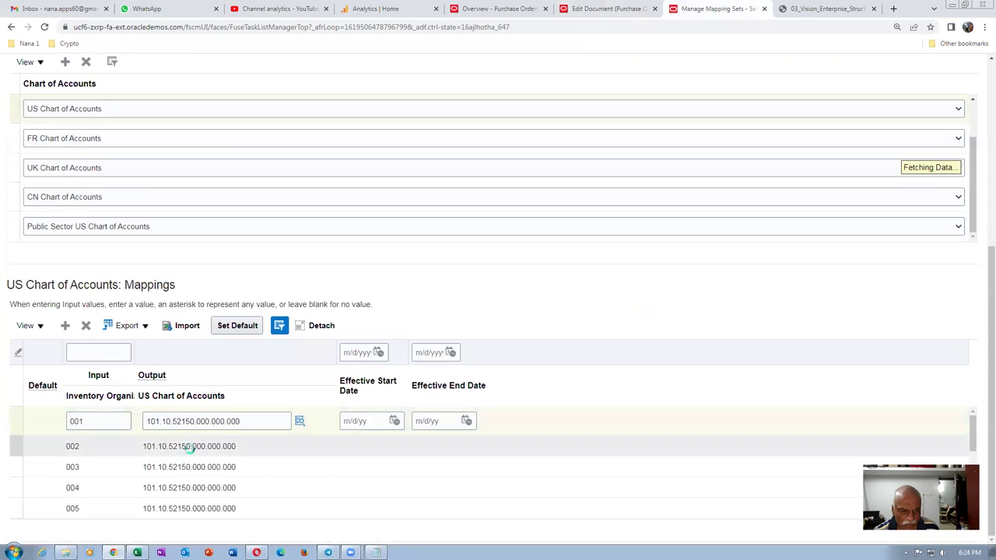
- Add a US Chart of Accounts mapping row to the invoice price variance set, copying output 101.10.52150.000.000.000 from organization 001
left_click(192, 421)
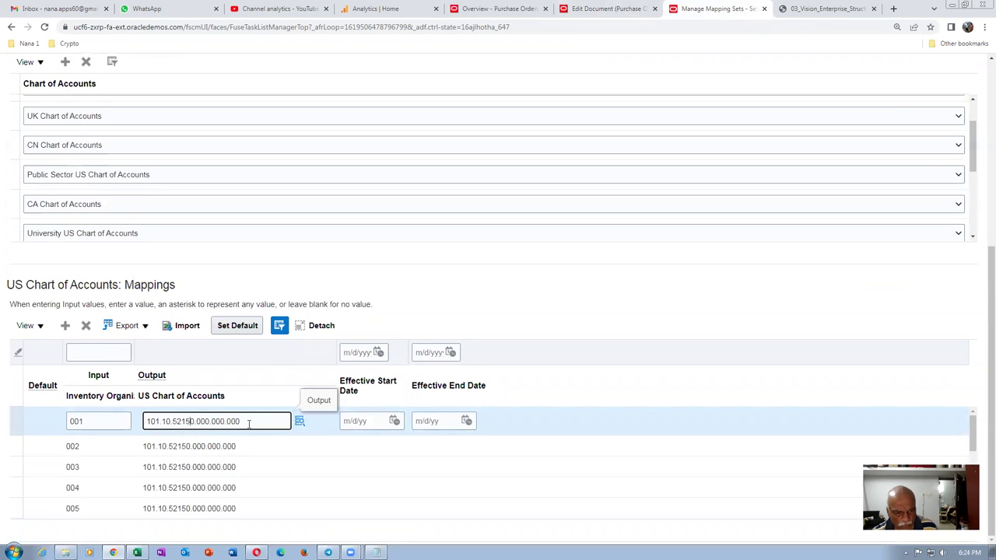
left_click_drag(248, 422, 102, 441)
key("ctrl+c")
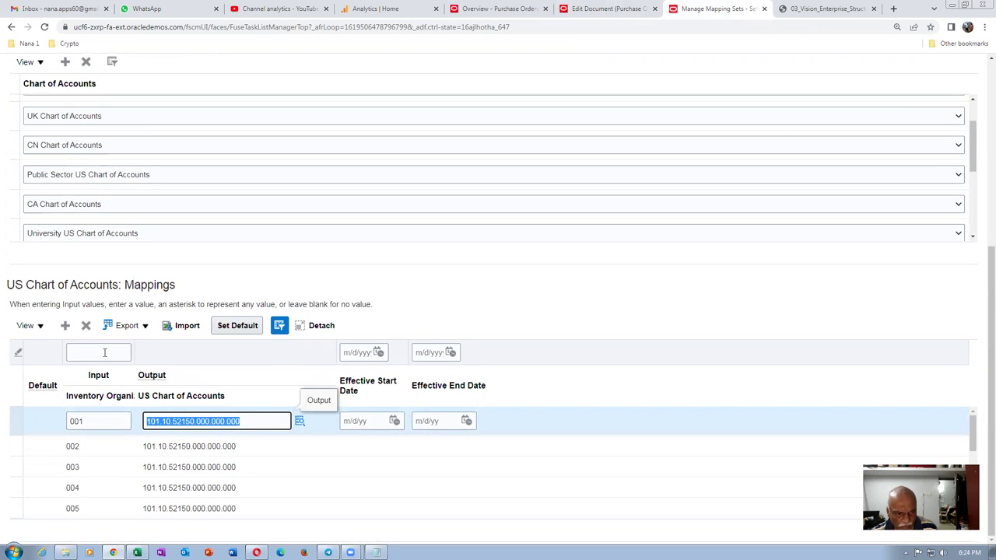
left_click(65, 325)
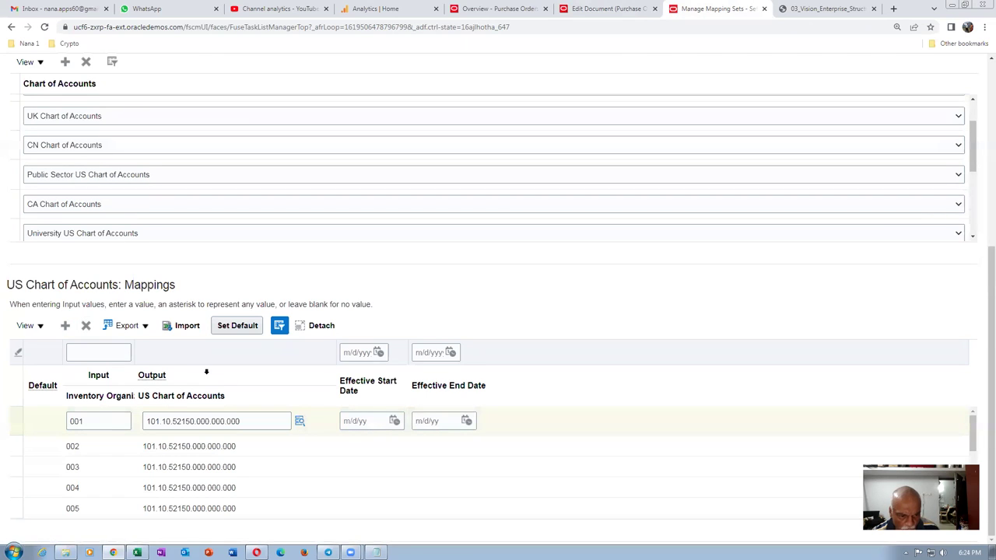
left_click(221, 441)
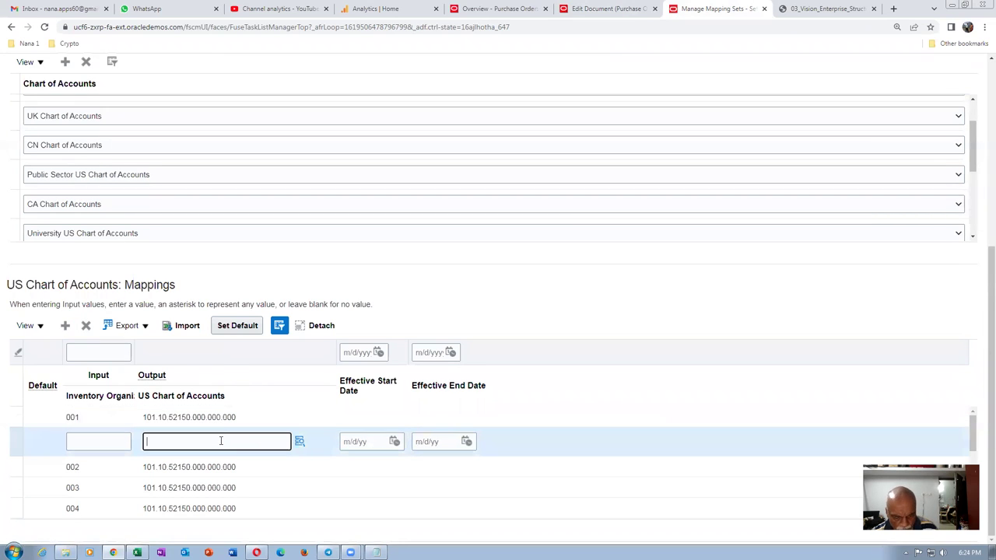
key("ctrl+v")
- Make the new row the default, then save and close the Invoice Price Variance Account - Organization mapping set
left_click(246, 327)
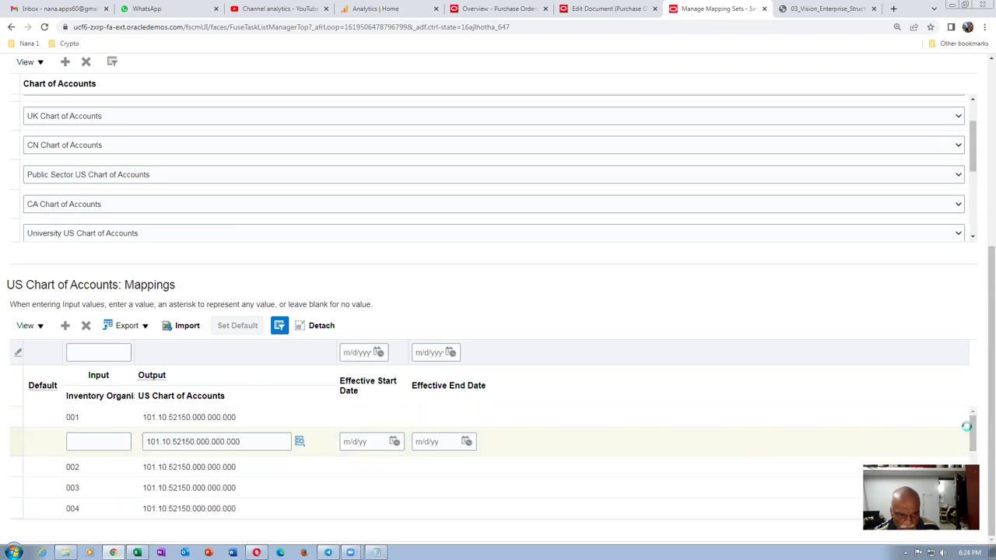
scroll(978, 456, "up", 2)
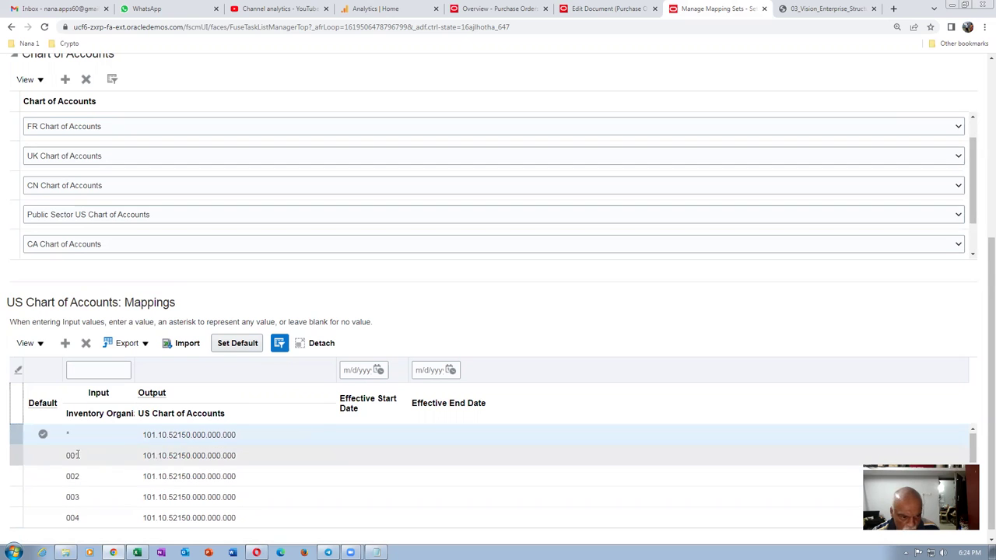
scroll(677, 302, "up", 5)
scroll(694, 289, "up", 1)
left_click(793, 109)
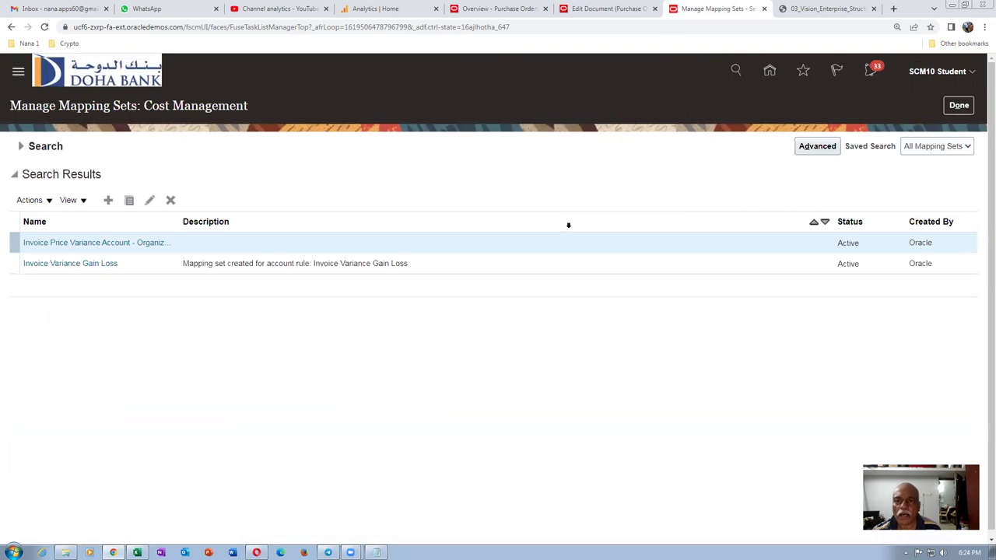
- Return to distribution 1 of the purchase order and rebuild its accounts
left_click(609, 8)
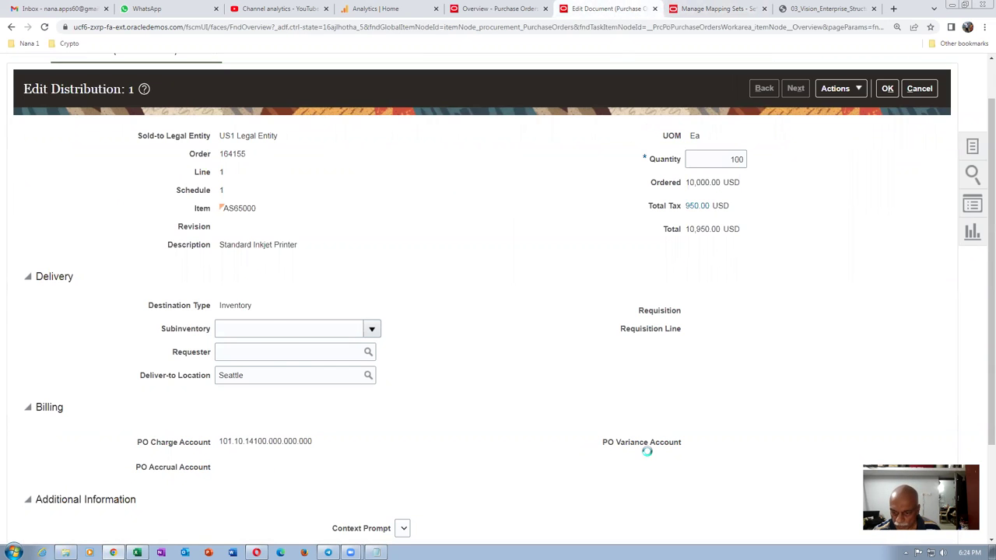
left_click(834, 88)
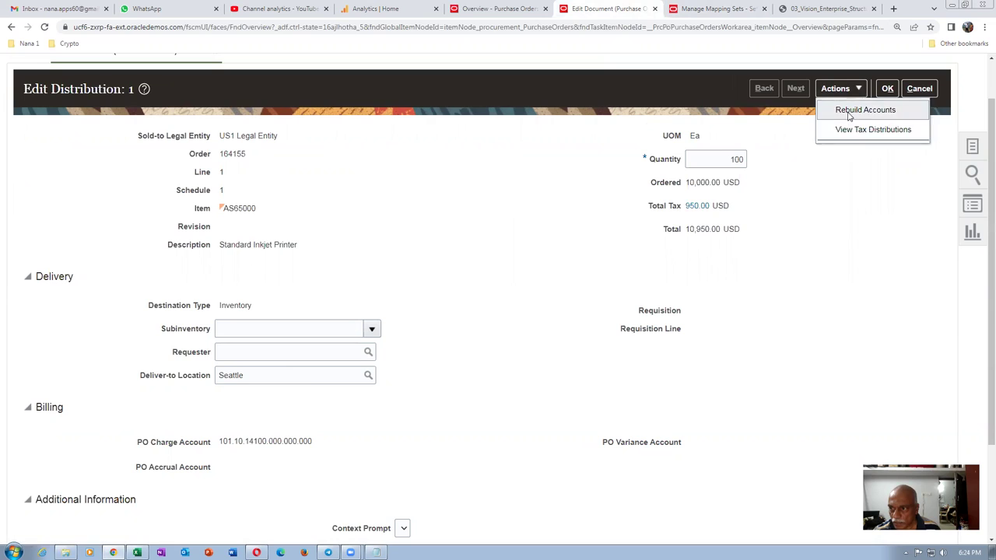
left_click(859, 107)
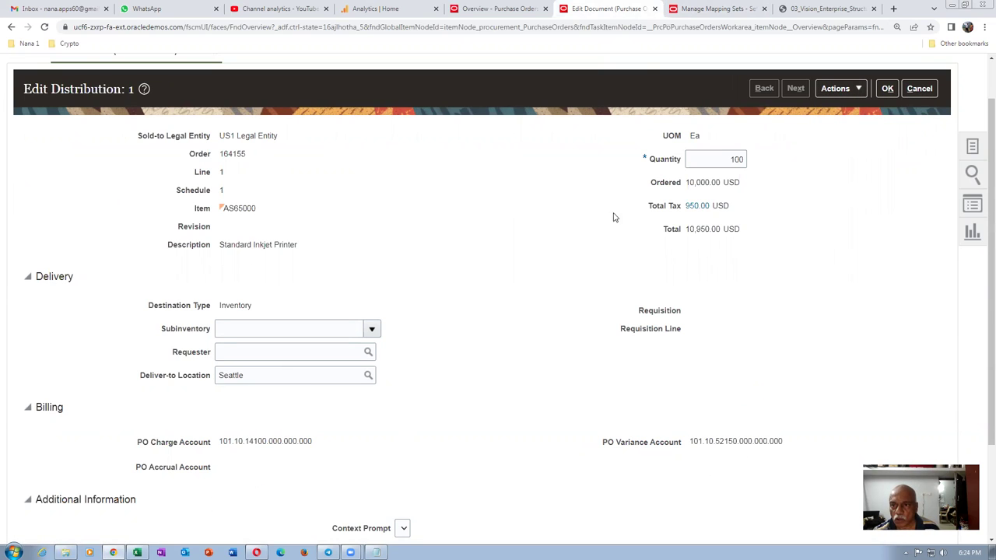
- Search the Cost Management mapping sets by the name "Accrual" and open Accrual Account - Organization
left_click(704, 10)
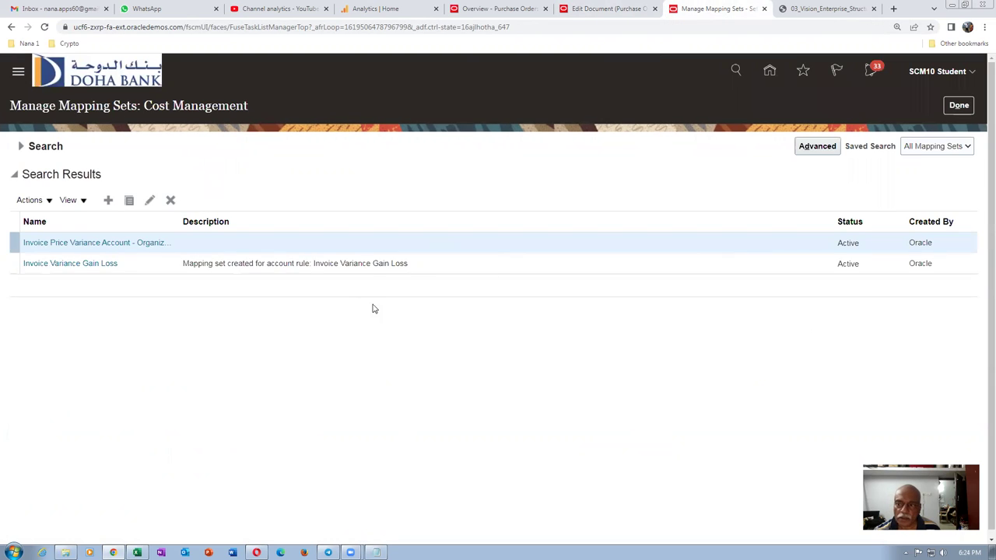
left_click(22, 147)
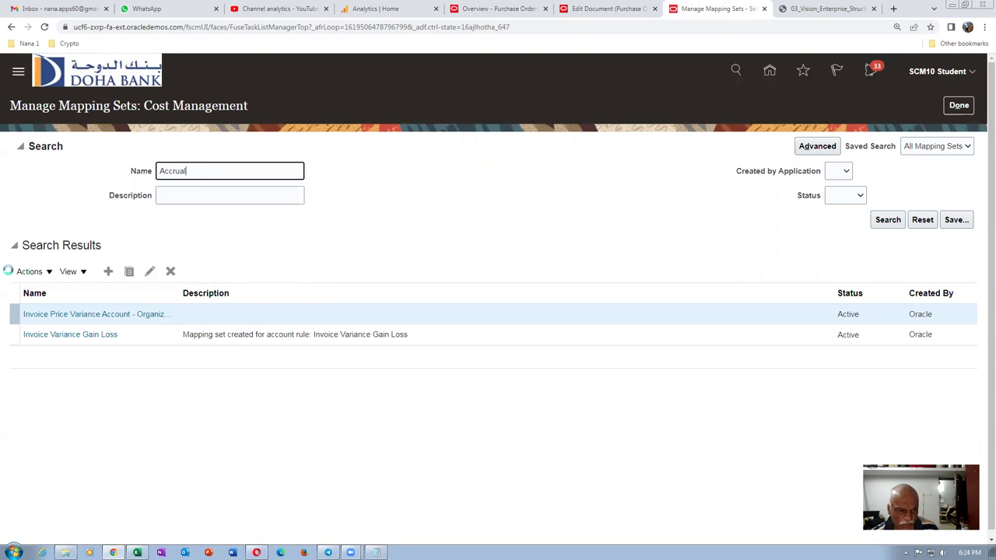
key("Return")
left_click(81, 244)
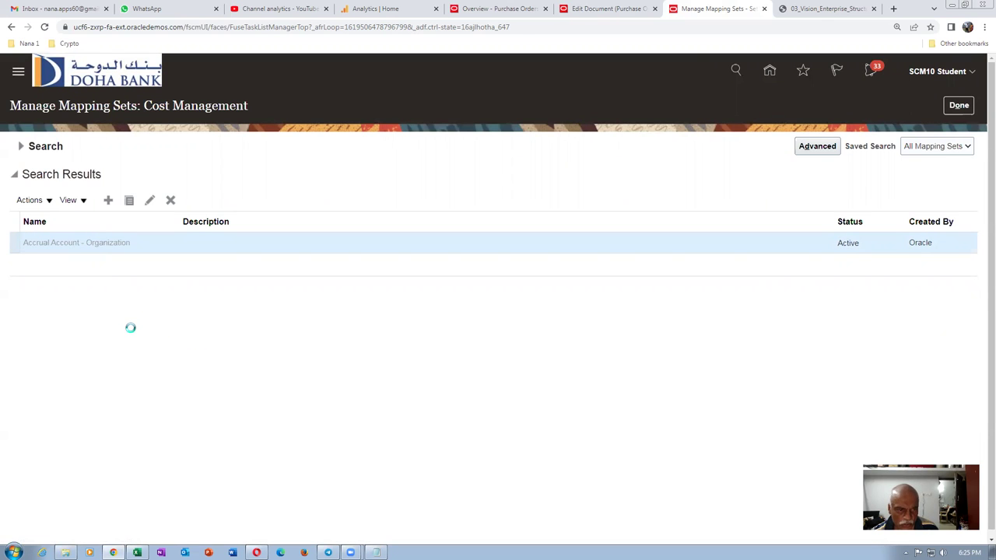
- Make organization 001's row in the US Chart of Accounts mappings of Accrual Account - Organization editable
scroll(130, 329, "down", 2)
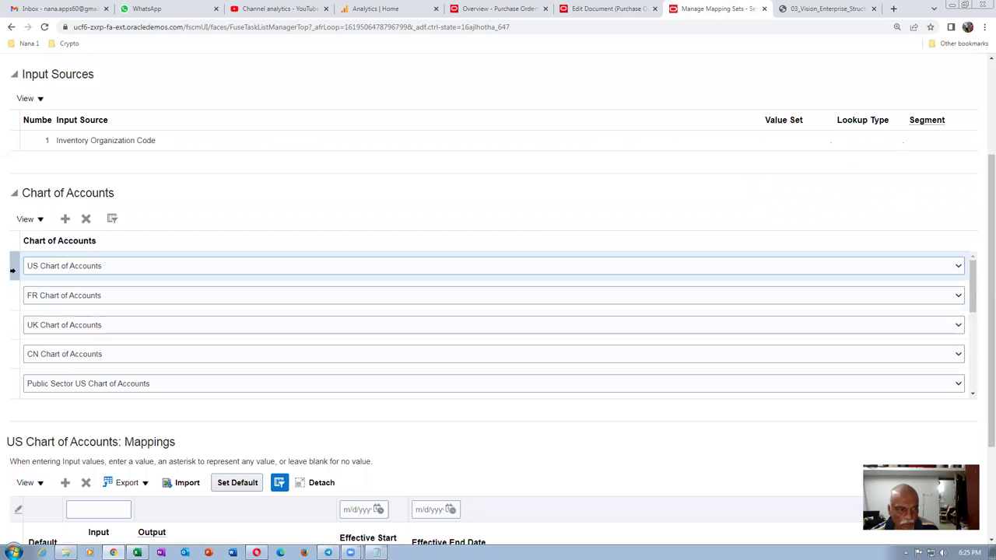
scroll(979, 265, "down", 2)
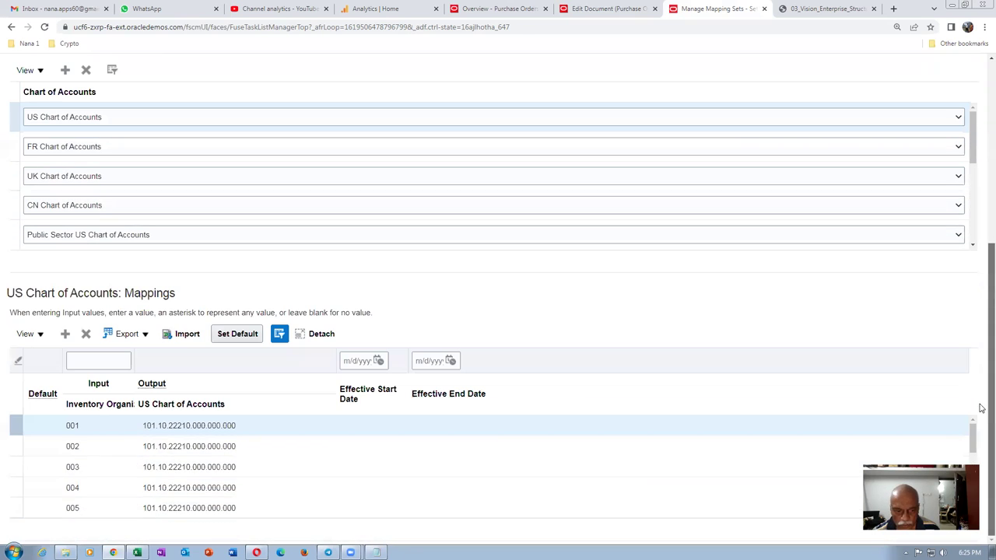
left_click(184, 423)
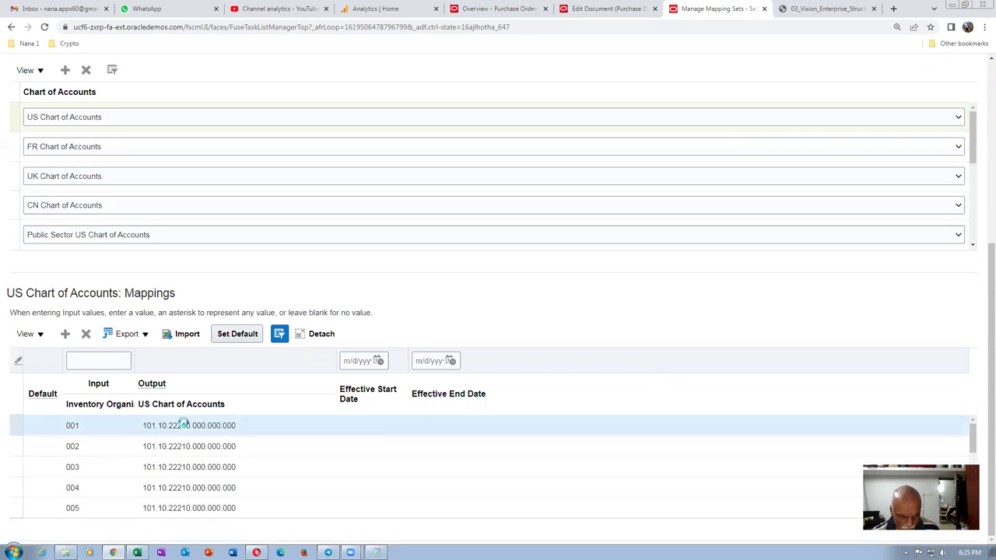
scroll(184, 426, "up", 4)
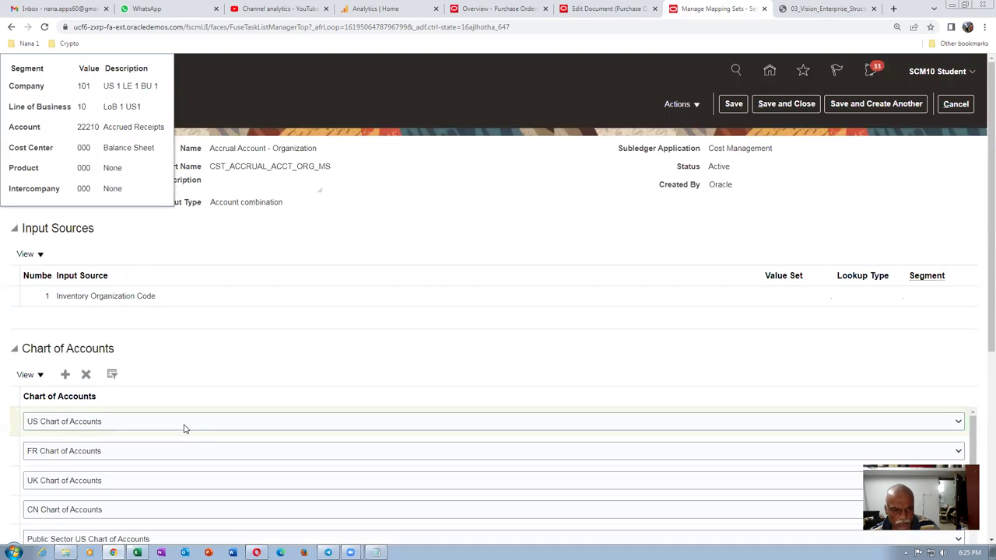
scroll(194, 432, "down", 3)
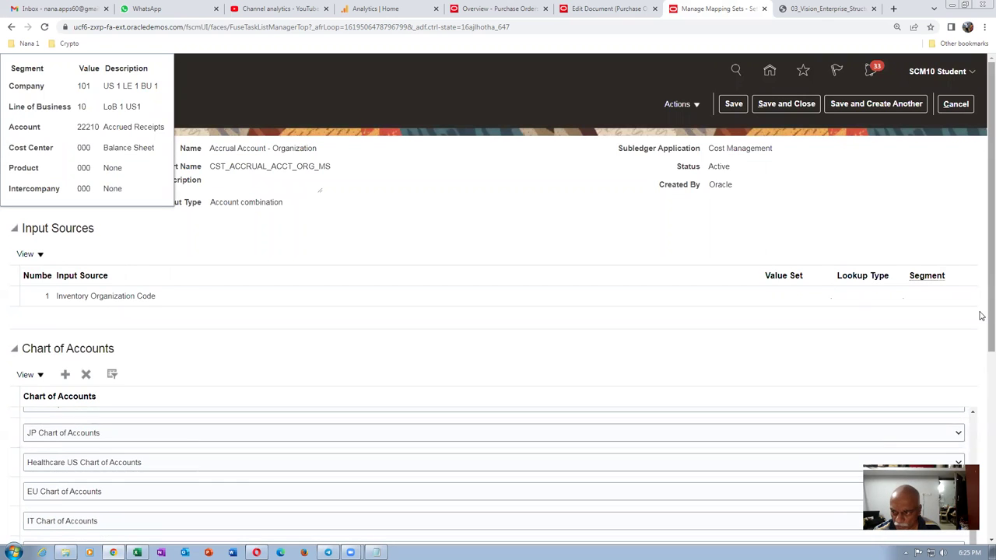
scroll(981, 308, "down", 4)
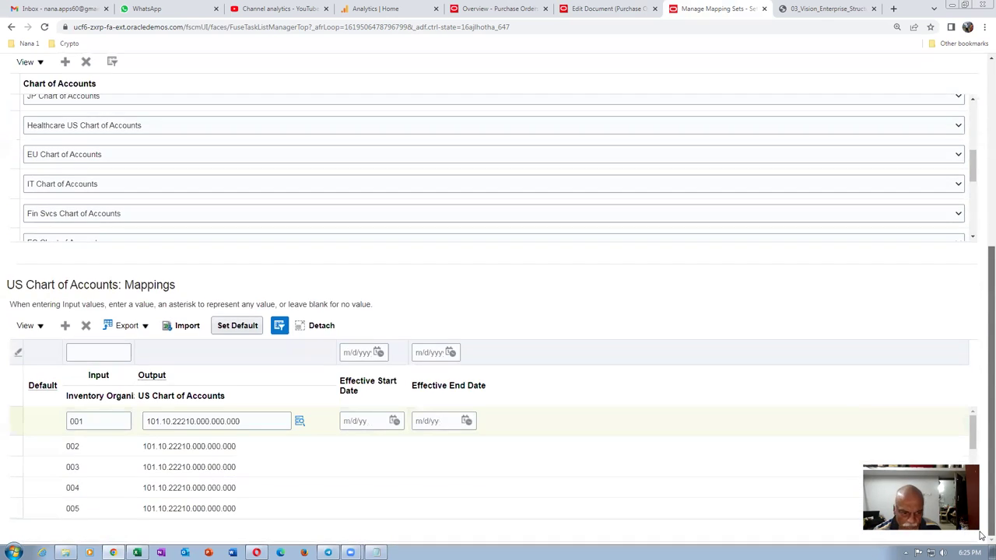
- Add a US Chart of Accounts mapping row to the accrual set, copying output 101.10.22210.000.000.000 from organization 001
left_click(256, 421)
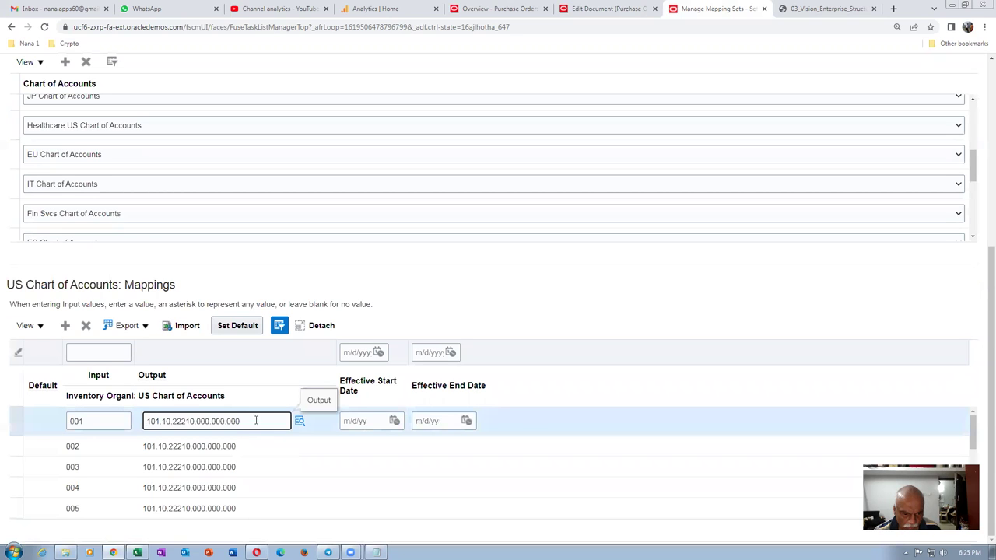
left_click_drag(255, 421, 146, 421)
key("ctrl+c")
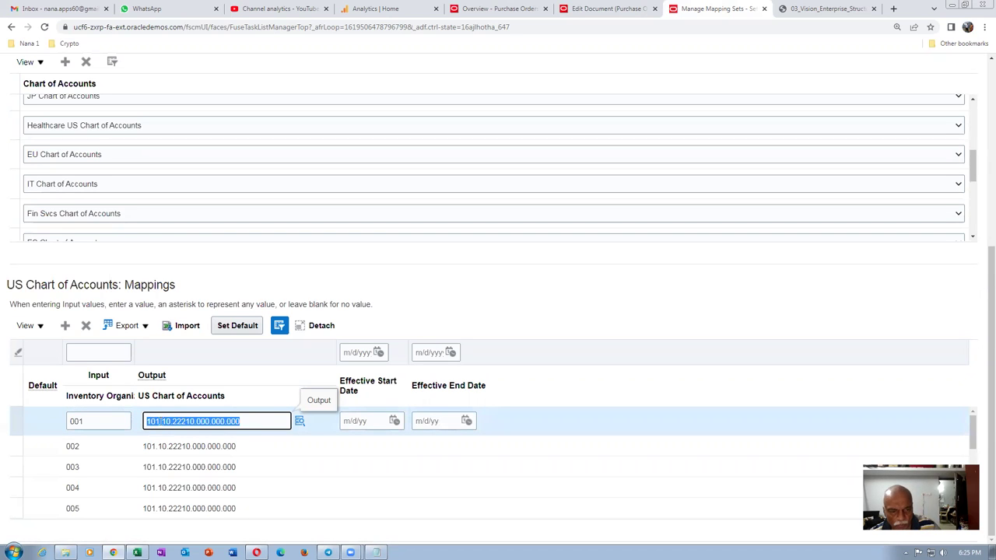
left_click(65, 325)
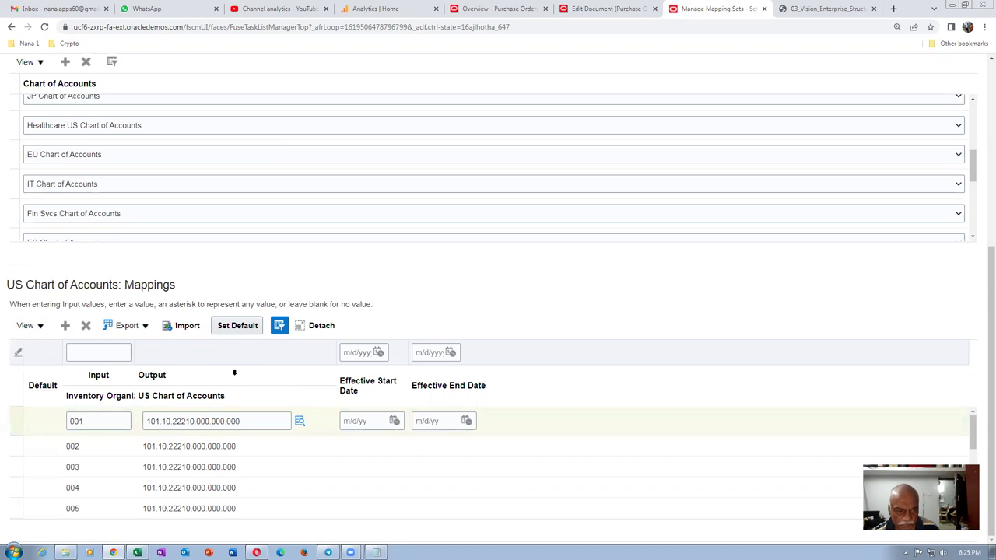
left_click(267, 441)
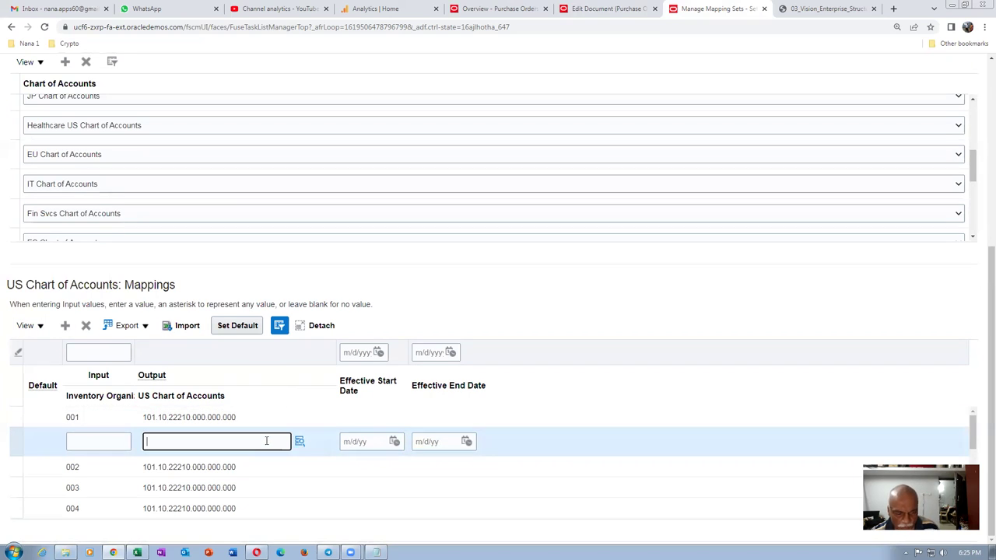
key("ctrl+v")
- Make the new row the default, then save and close the Accrual Account - Organization mapping set
left_click(238, 325)
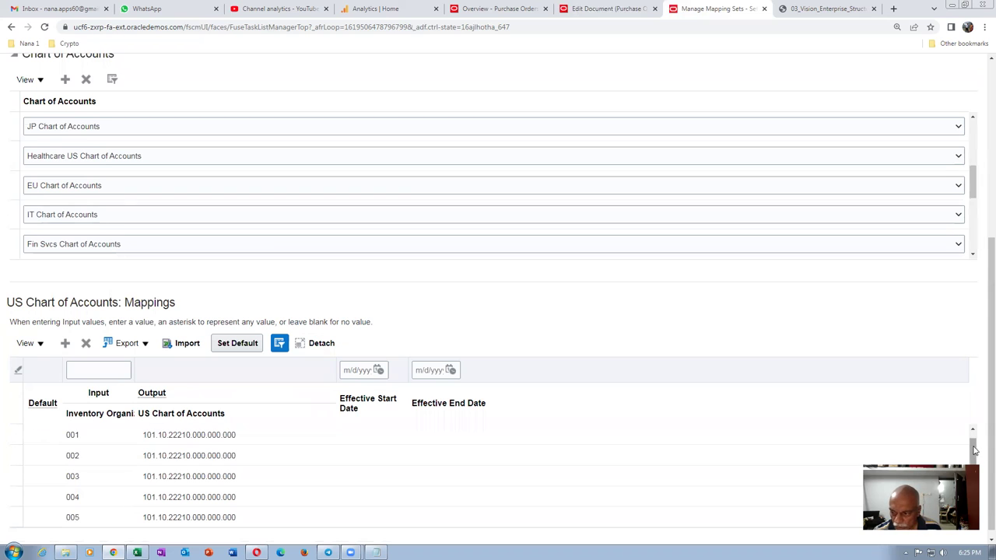
scroll(973, 450, "up", 2)
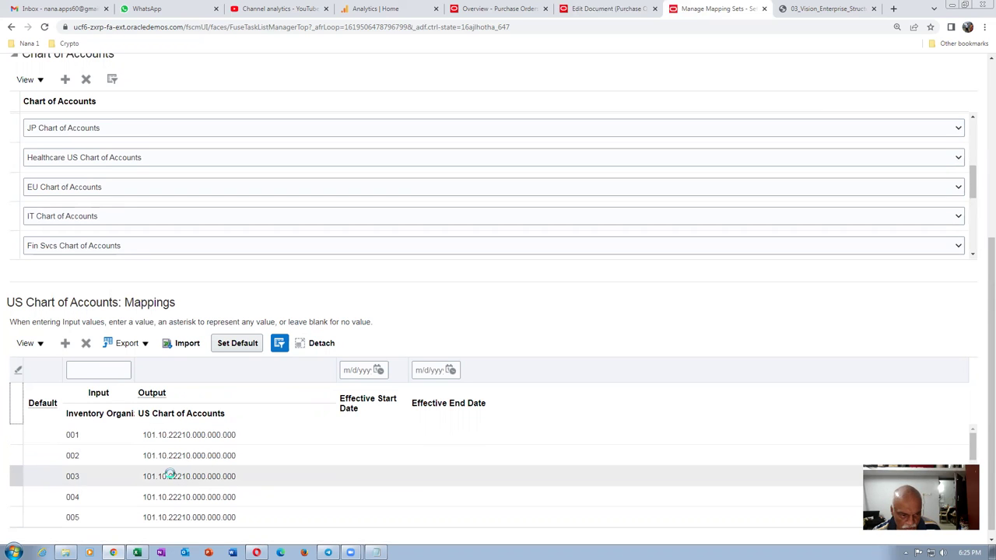
scroll(783, 275, "up", 2)
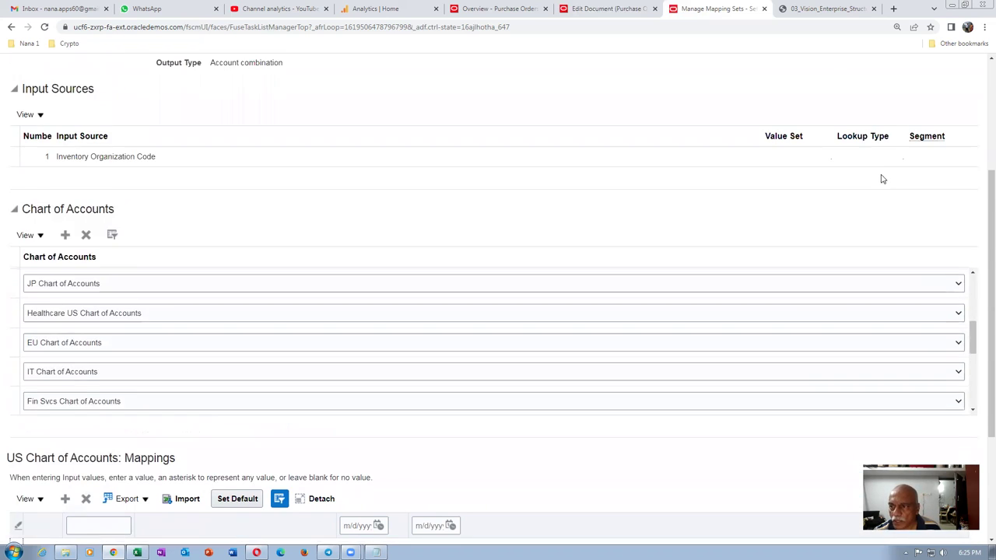
scroll(867, 137, "up", 2)
left_click(776, 102)
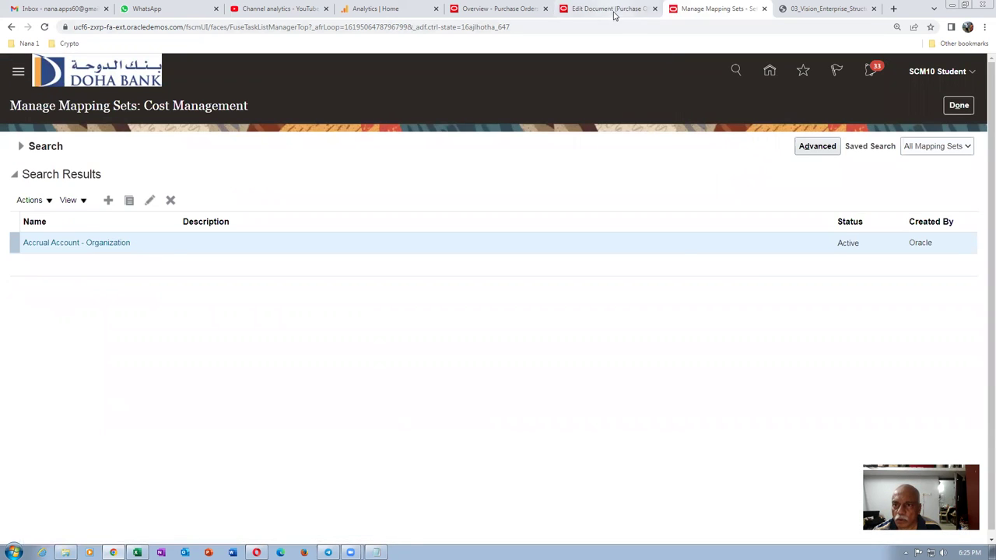
- Rebuild the accounts for distribution 1 of the inkjet printer purchase order and accept the distribution
left_click(611, 10)
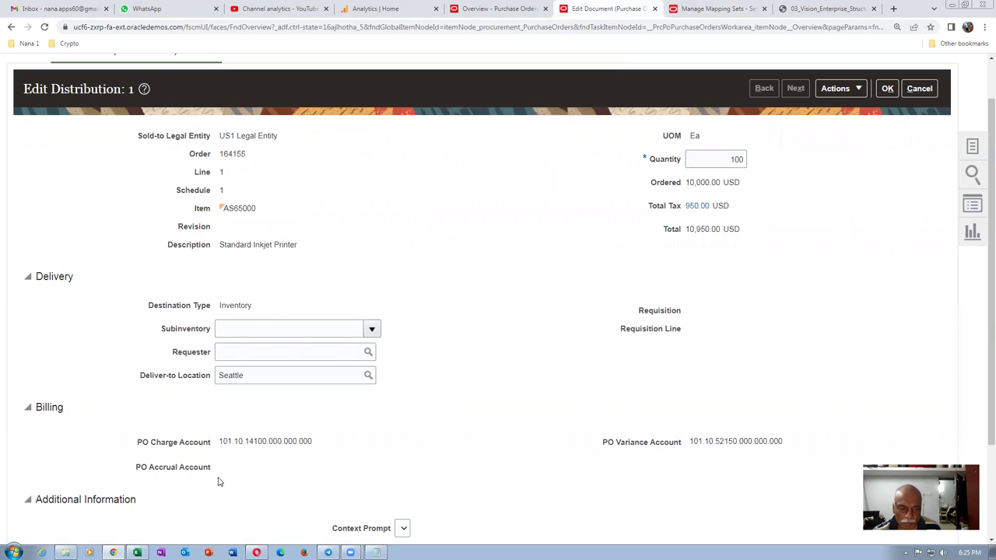
left_click(834, 87)
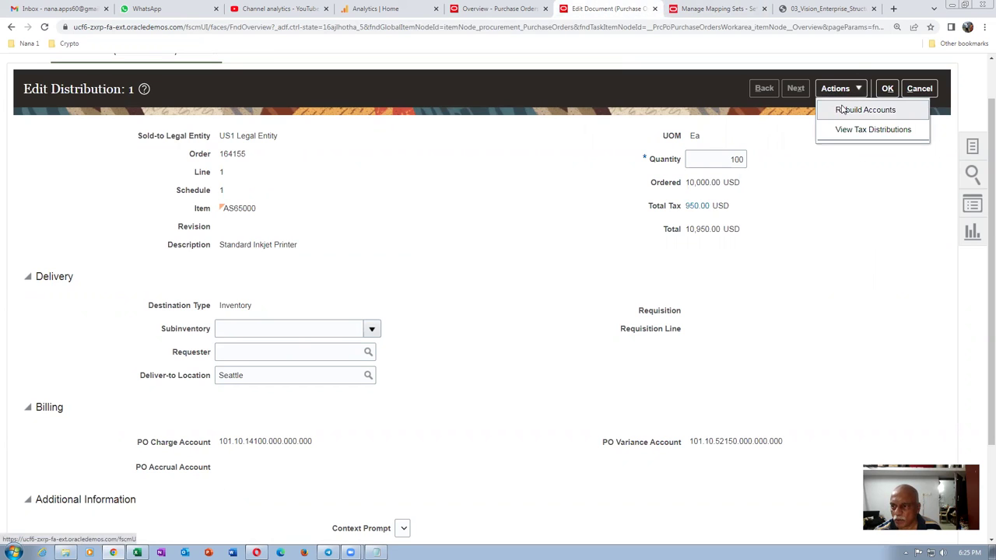
left_click(847, 106)
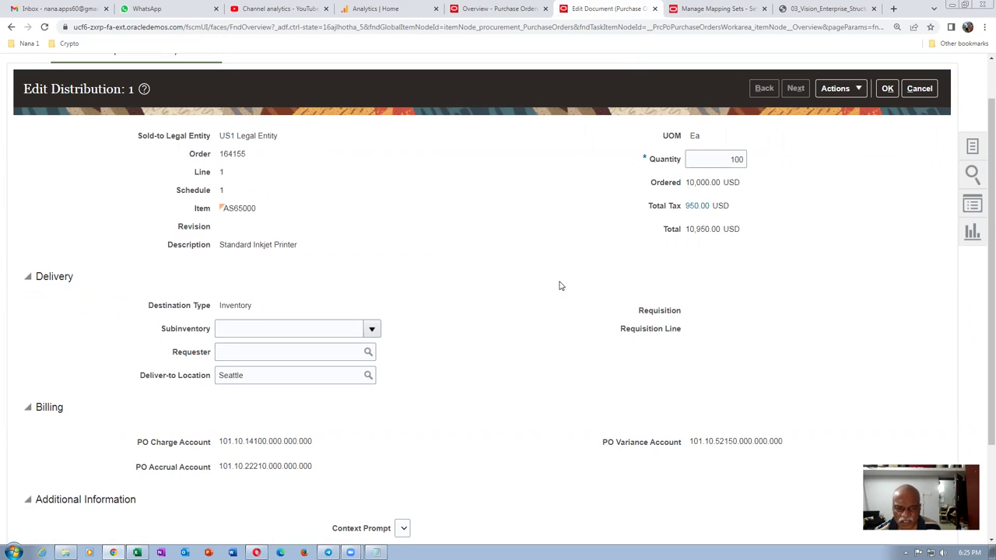
left_click(892, 91)
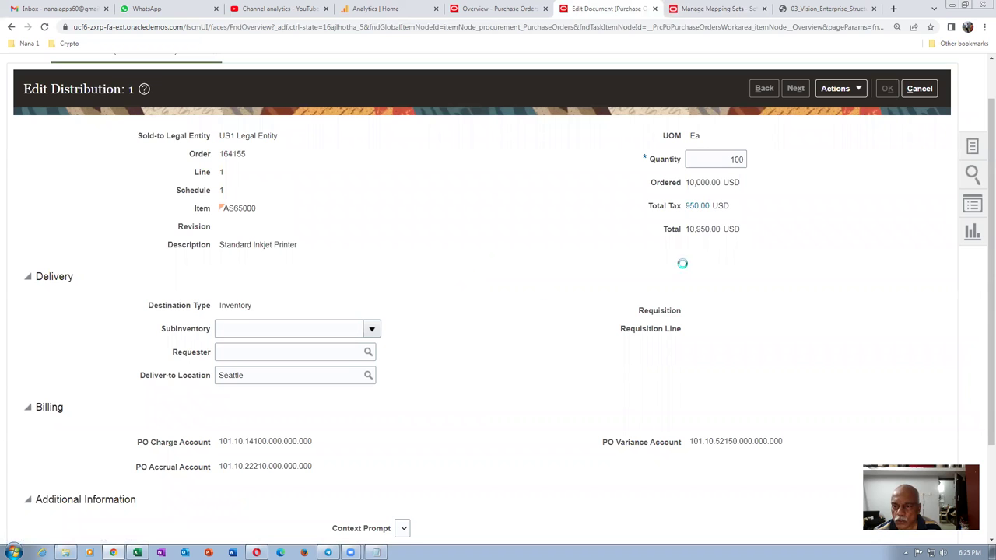
- Reopen the Standard Inkjet Printer distribution and review its recoverable and nonrecoverable total tax breakdown
scroll(665, 348, "down", 4)
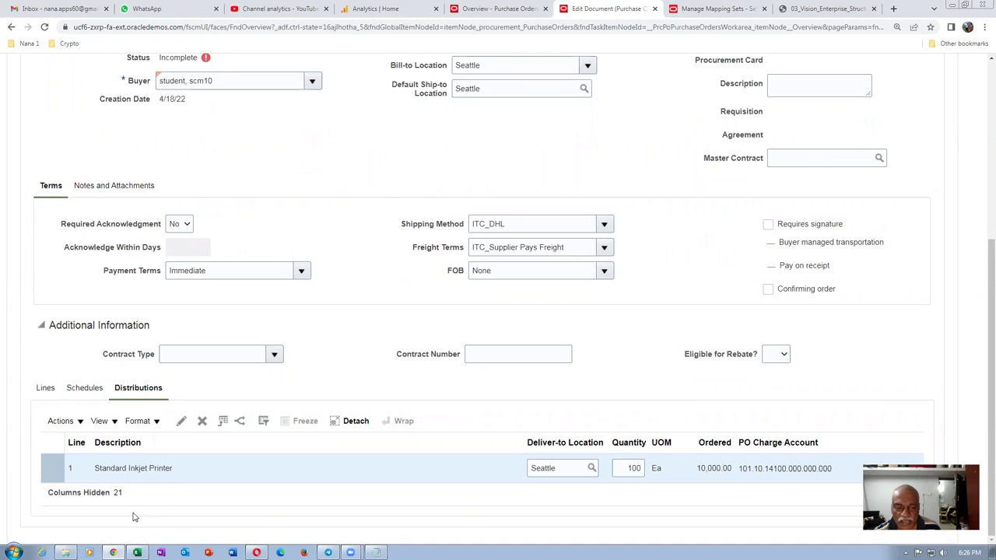
left_click(181, 421)
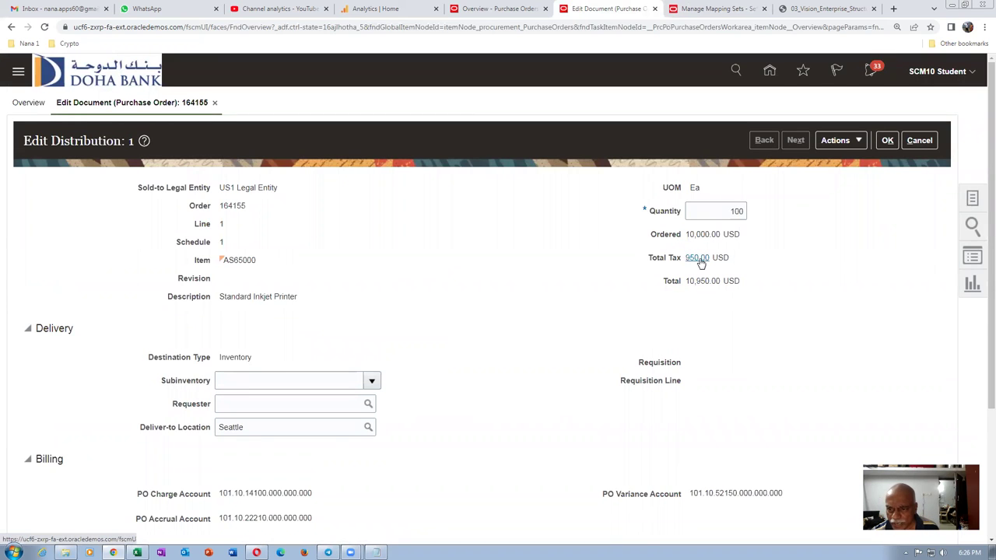
left_click(698, 260)
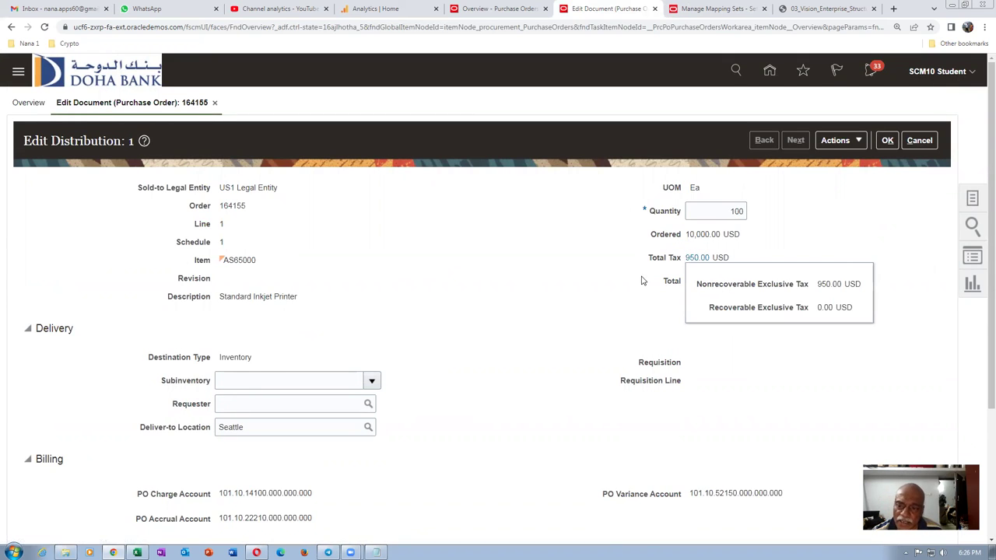
left_click(695, 260)
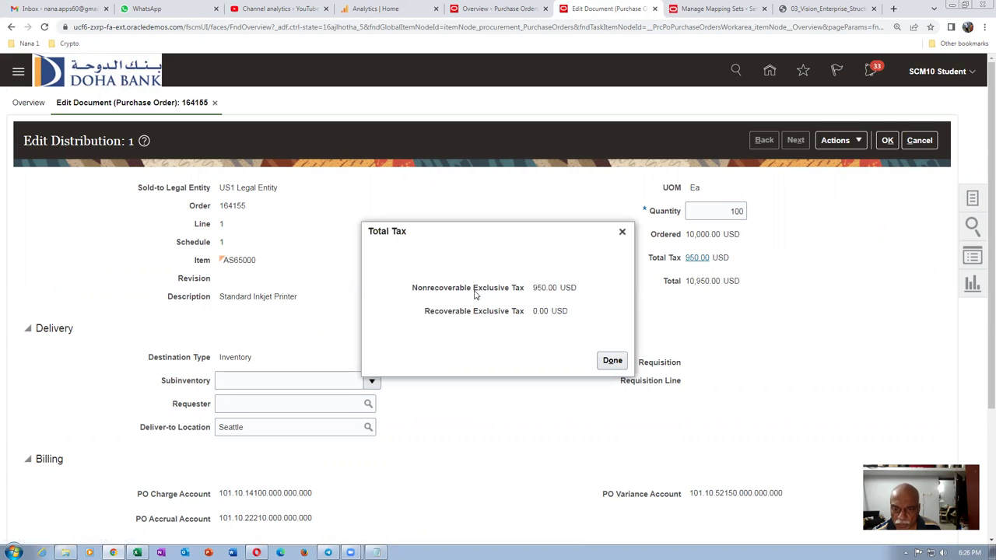
left_click(613, 361)
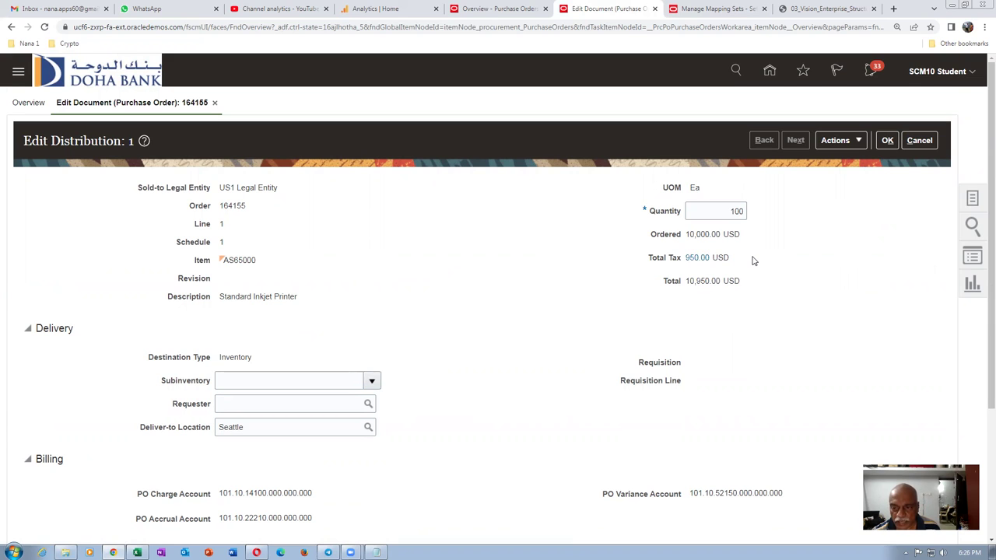
left_click(887, 140)
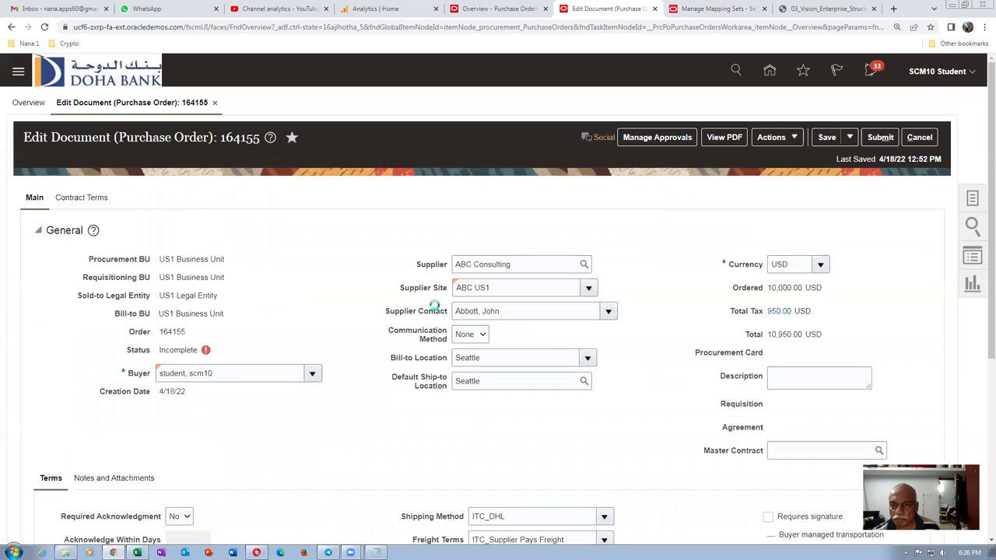
- Validate the purchase order and submit it for approval, acknowledging both confirmations
left_click(779, 140)
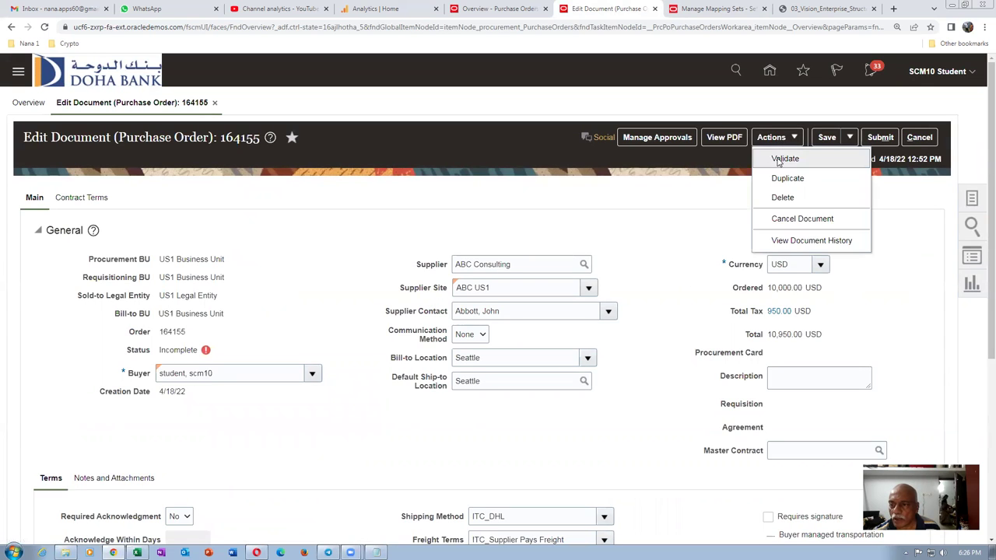
left_click(782, 156)
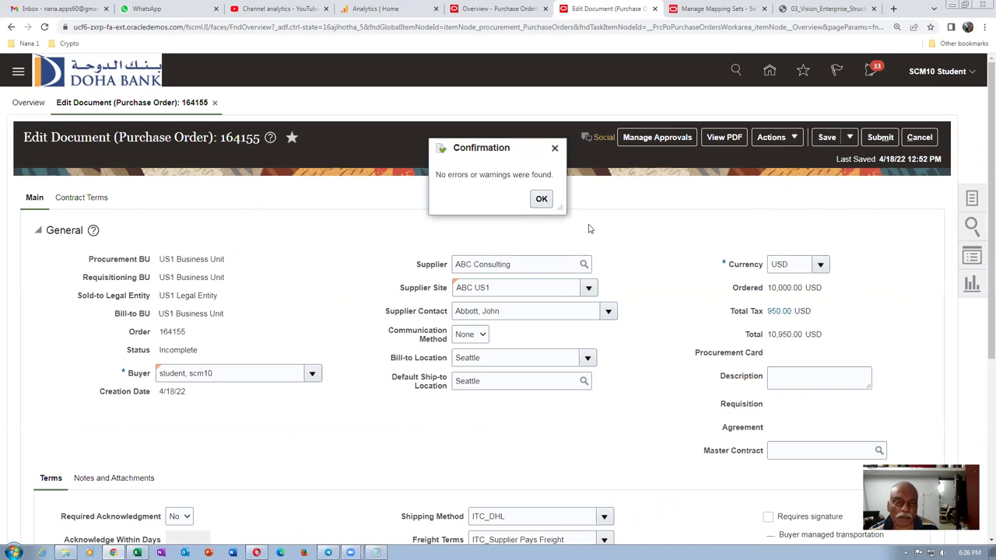
left_click(542, 201)
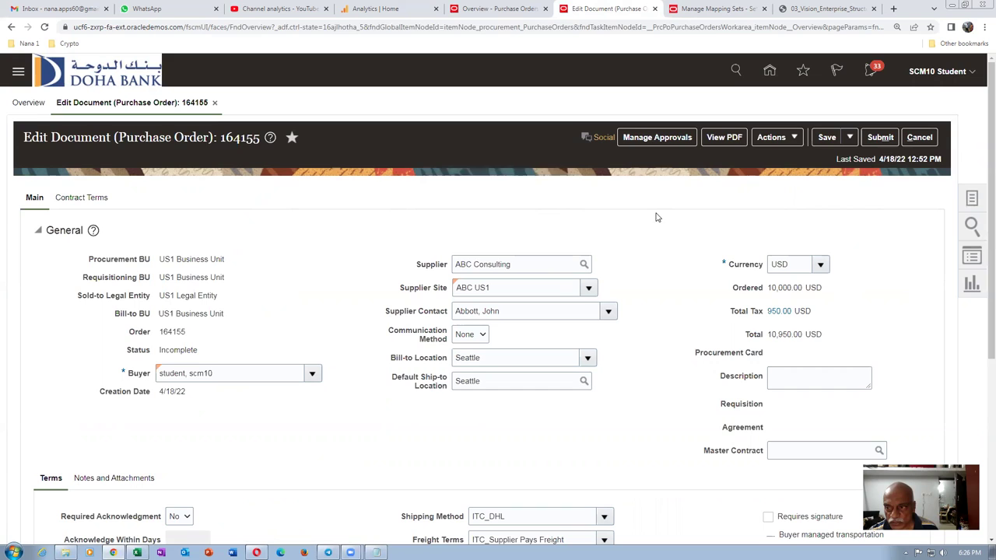
left_click(879, 138)
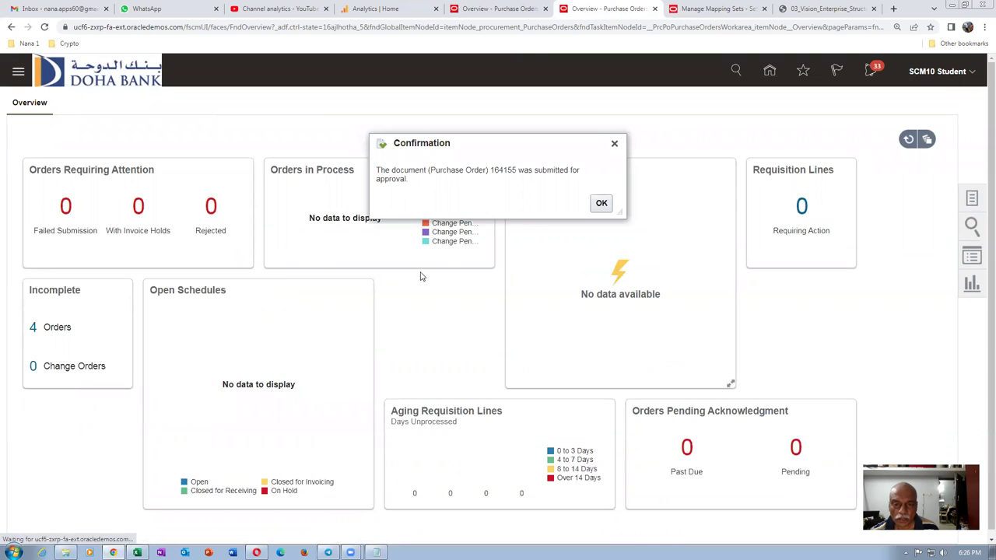
left_click(600, 203)
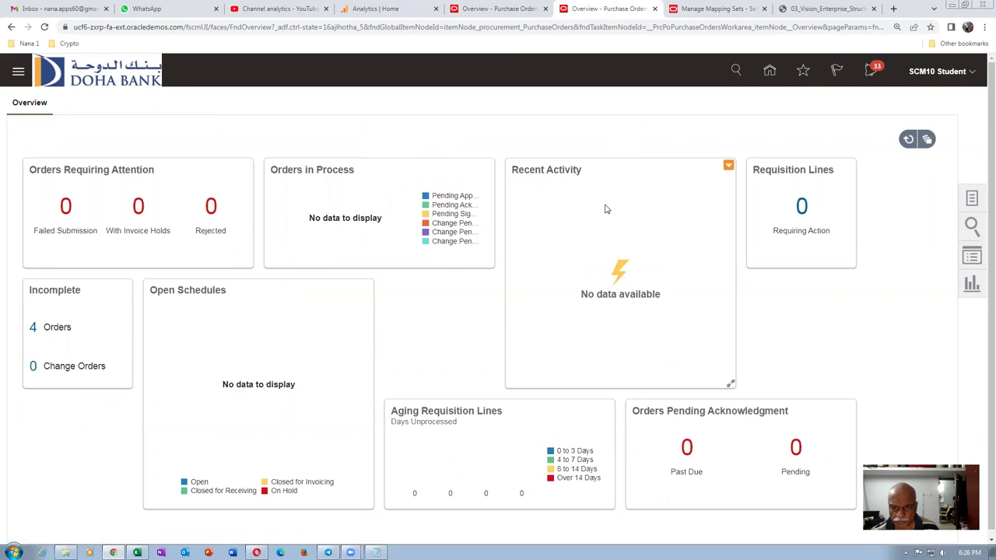
- Switch to the P_to_P_Process workbook in Excel and examine the Receiving Inspection and Inventory AP Accrual entries for material received at gate
left_click(137, 553)
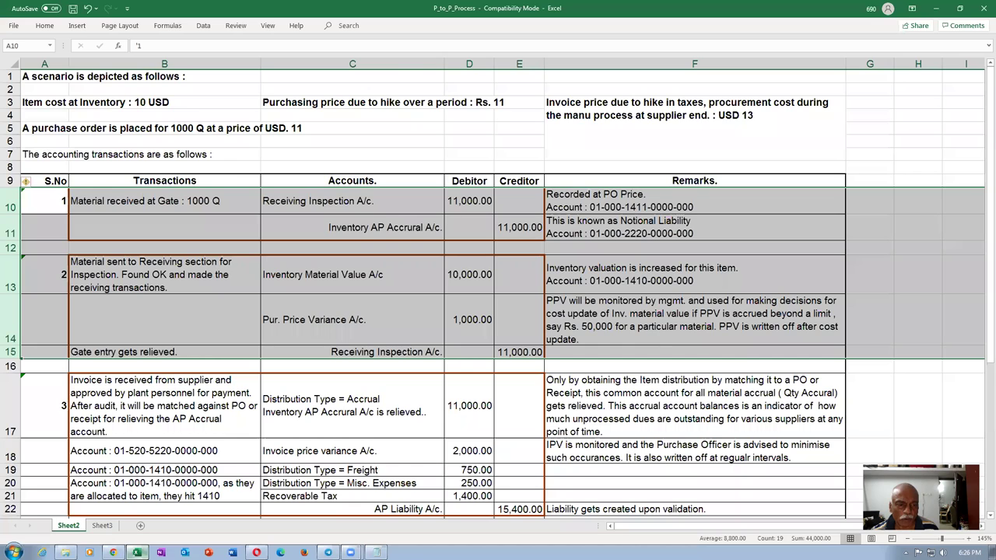
left_click(170, 334)
left_click(171, 209)
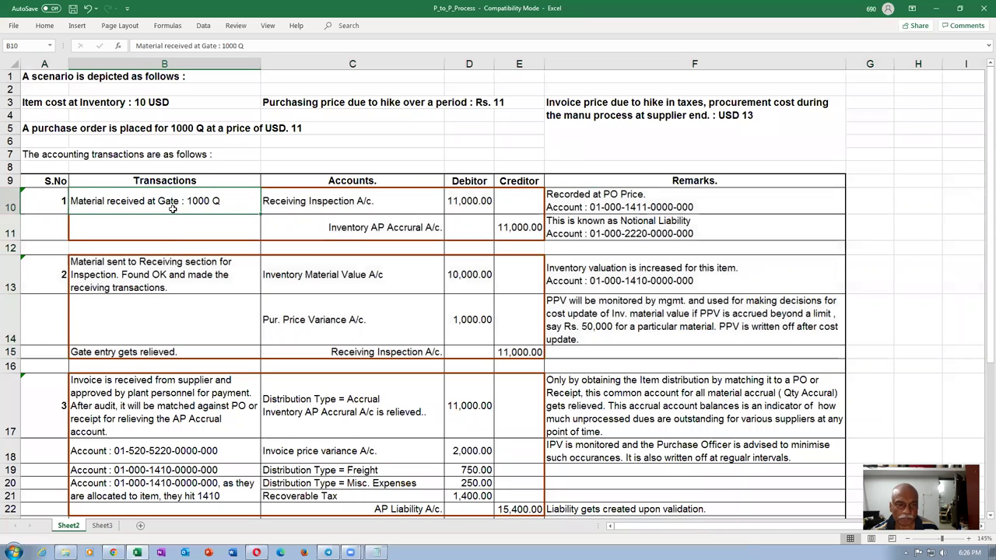
left_click(274, 102)
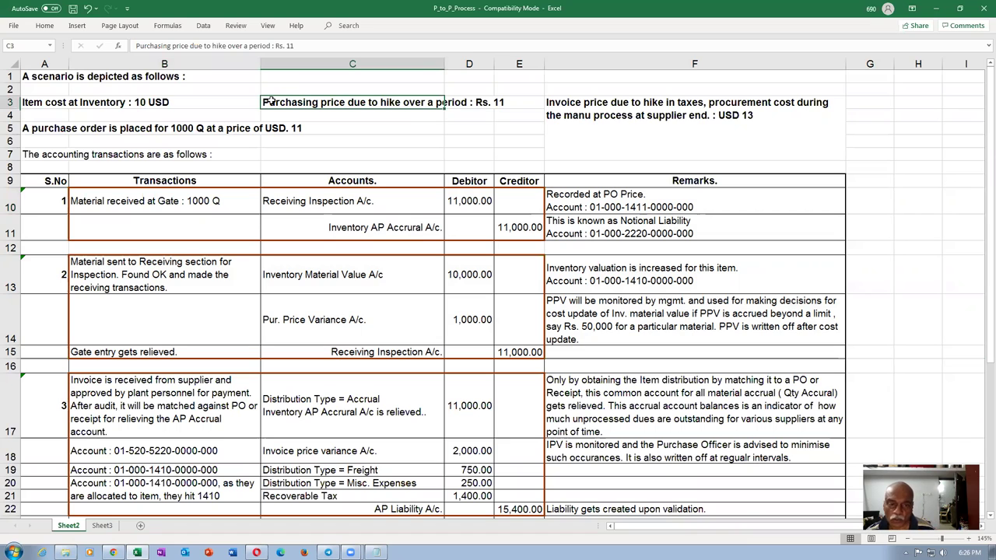
left_click(178, 207)
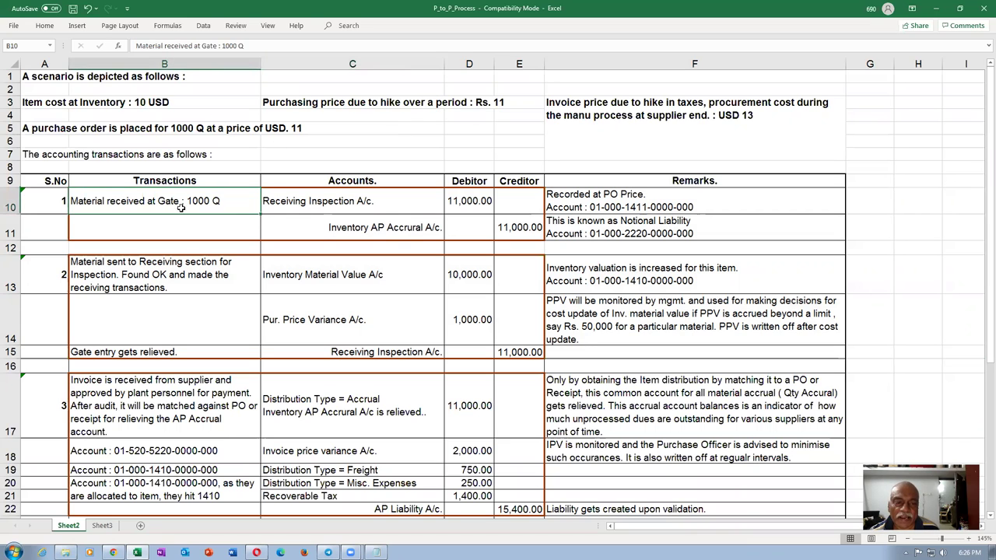
left_click(308, 212)
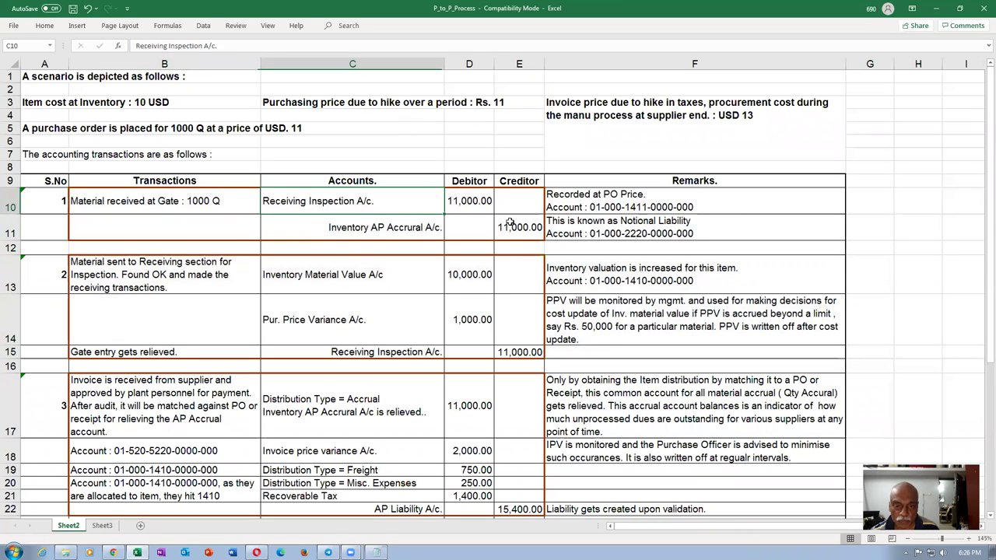
left_click(471, 202)
left_click(400, 232)
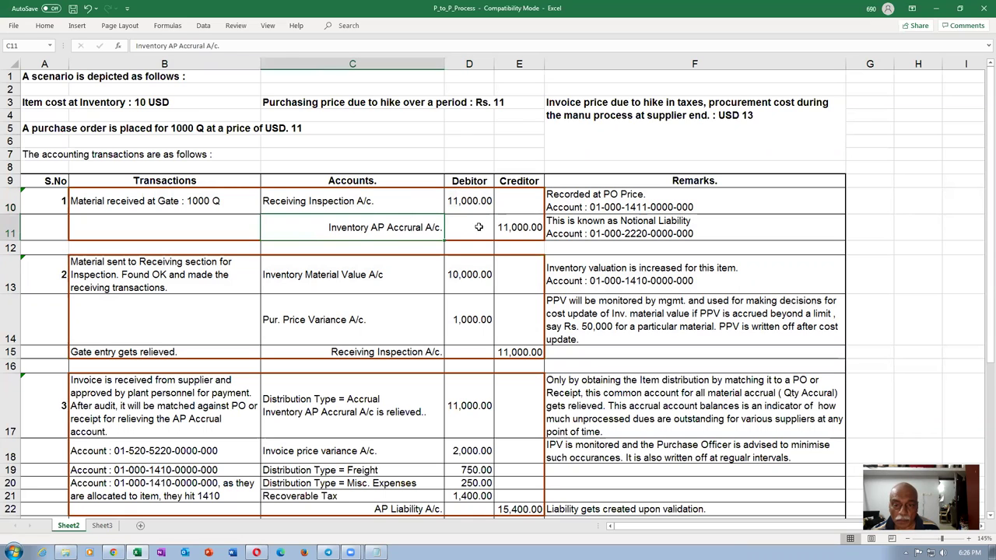
left_click(512, 226)
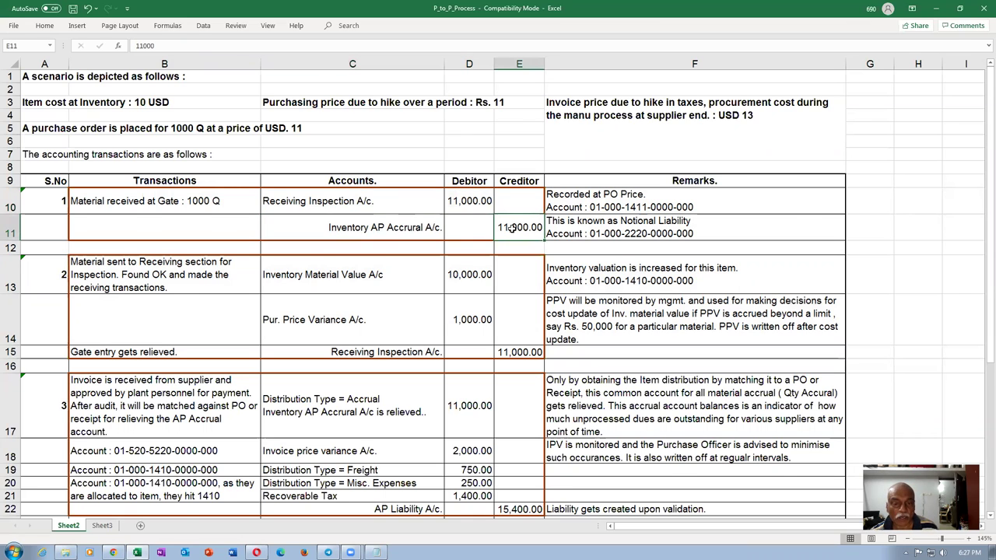
- Switch back to Oracle Applications in Chrome, find the submitted order by number in Manage Orders and try to view its approval details
key("alt+Tab")
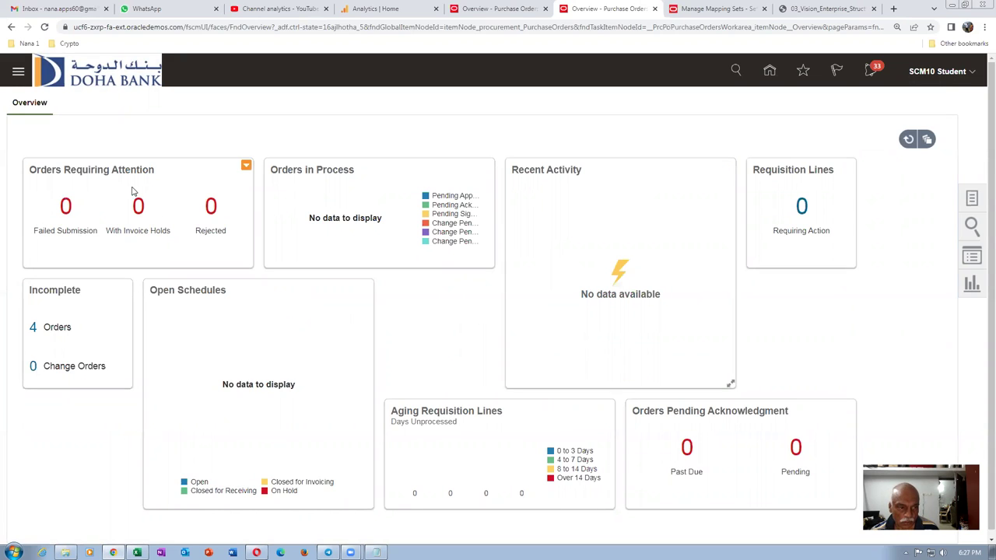
left_click(970, 201)
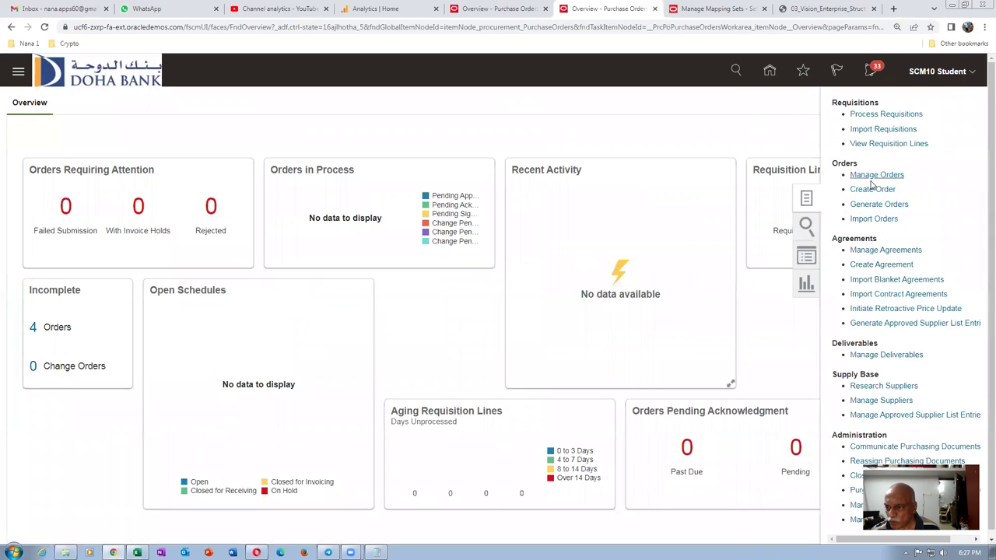
left_click(874, 176)
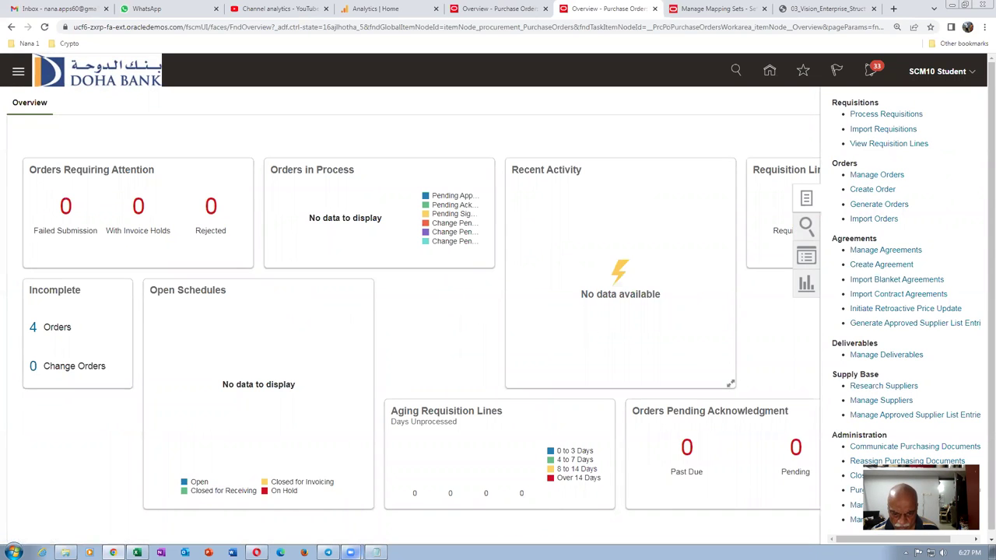
left_click(375, 552)
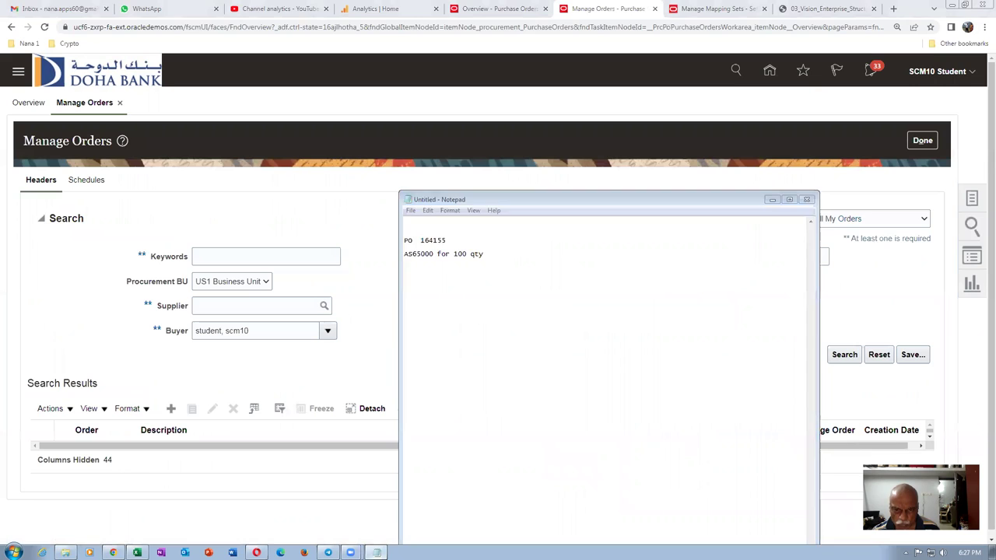
left_click(346, 329)
left_click(702, 256)
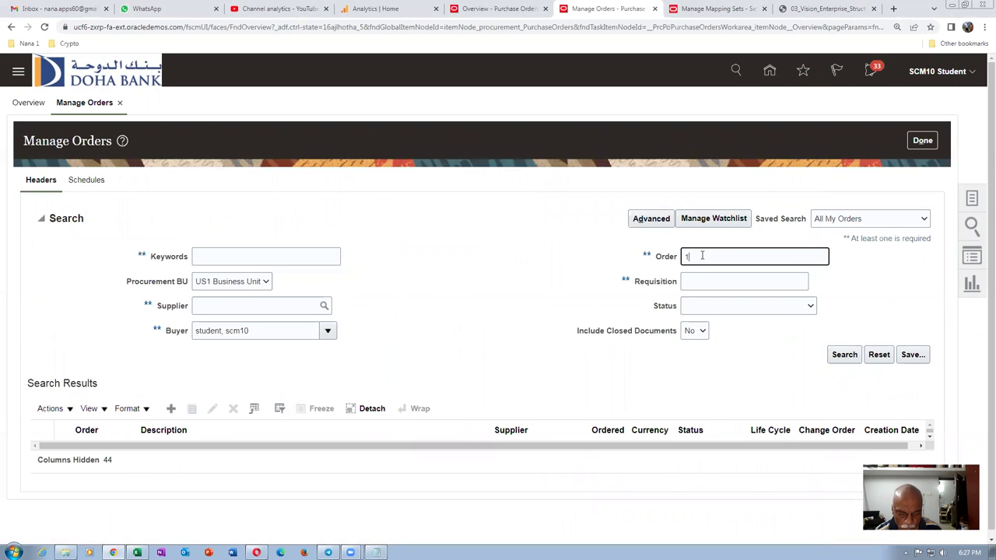
type("164155")
left_click(844, 355)
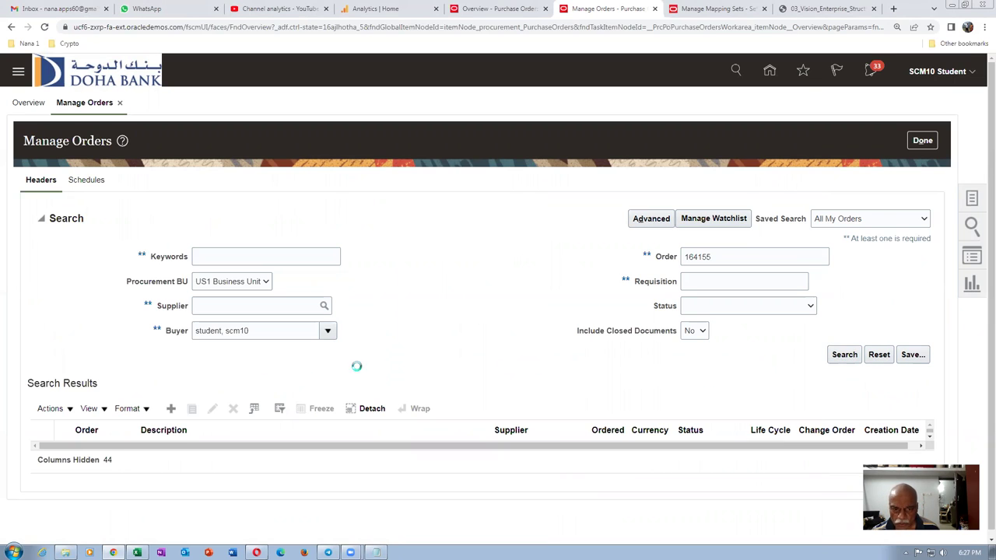
left_click(722, 319)
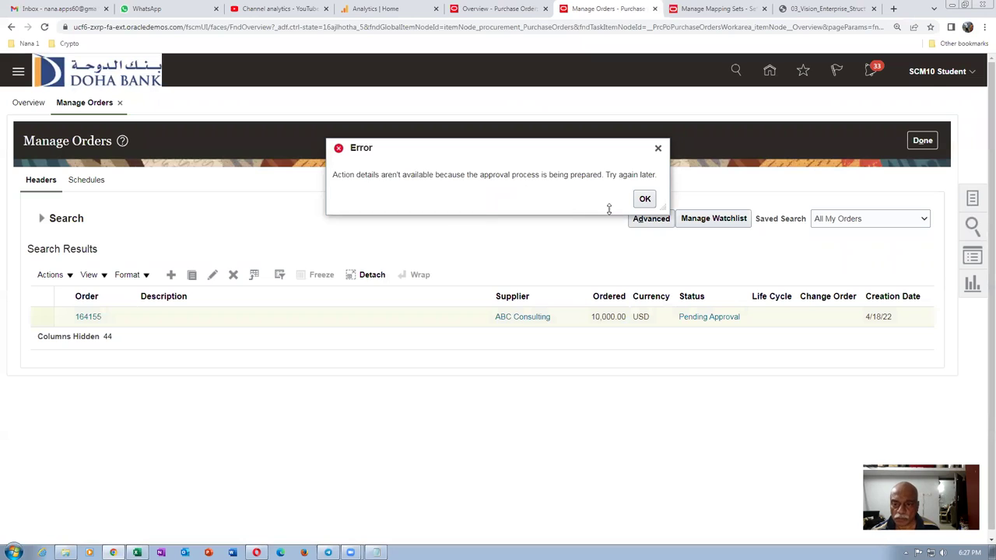
left_click(645, 199)
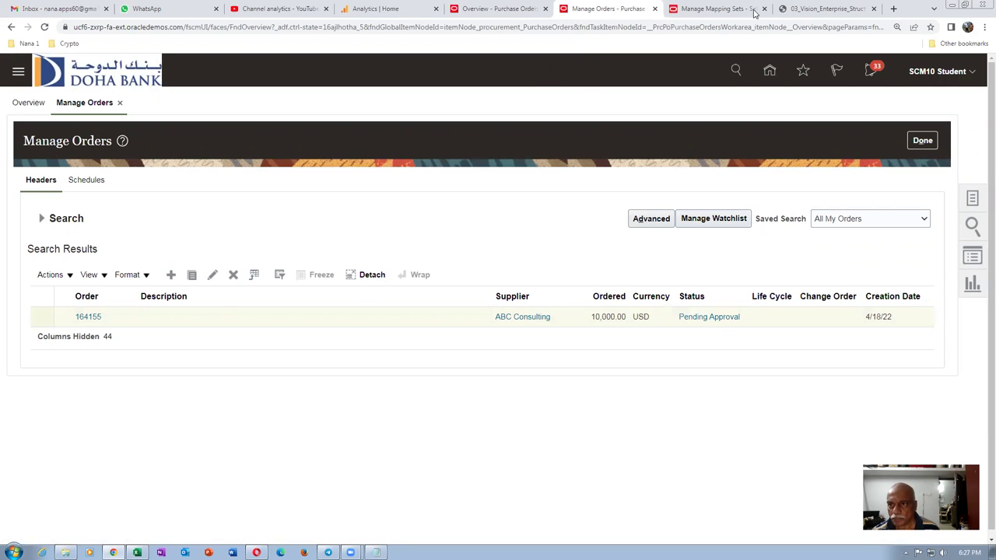
- Leave the Cost Management mapping sets setup and display the Supply Chain Execution apps on the home page
left_click(722, 9)
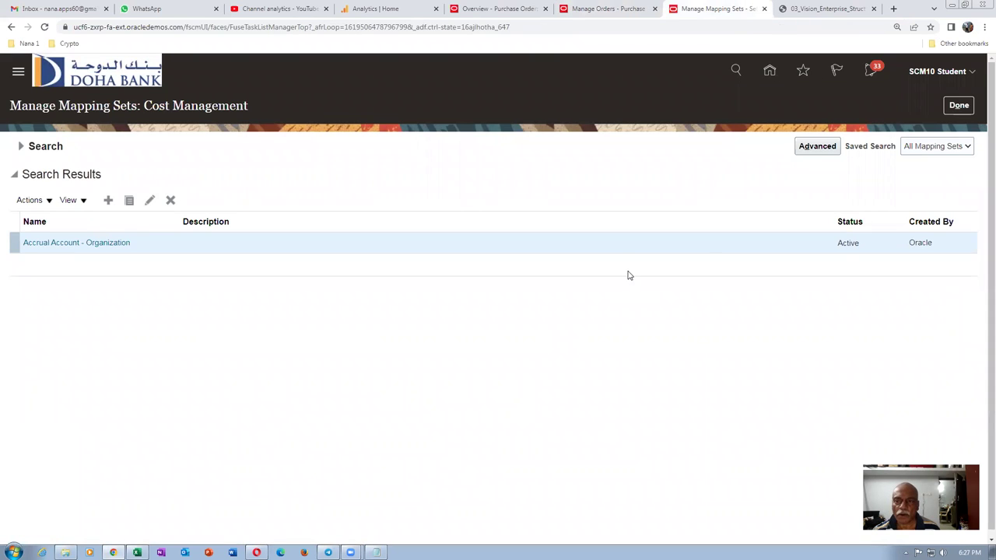
left_click(958, 105)
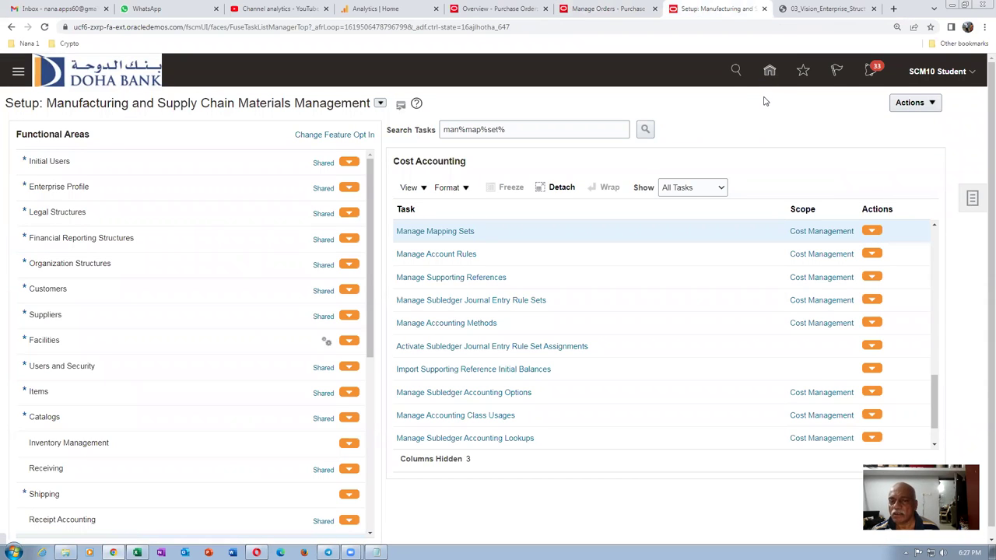
left_click(769, 70)
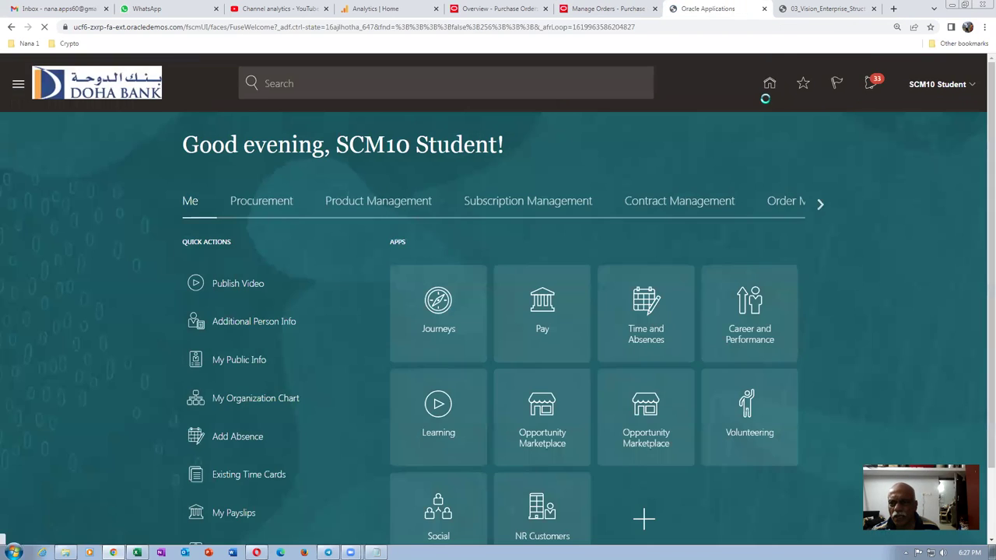
left_click(820, 205)
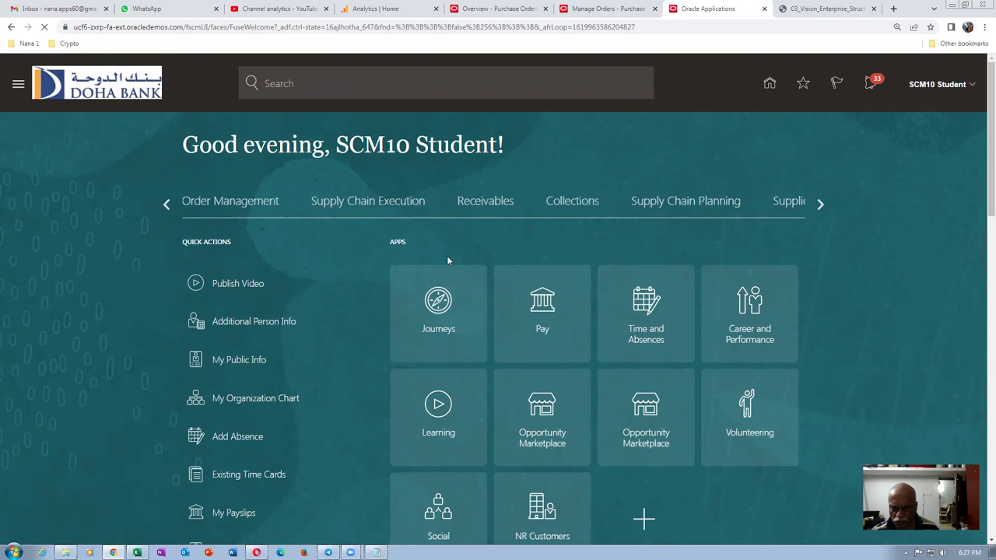
left_click(405, 208)
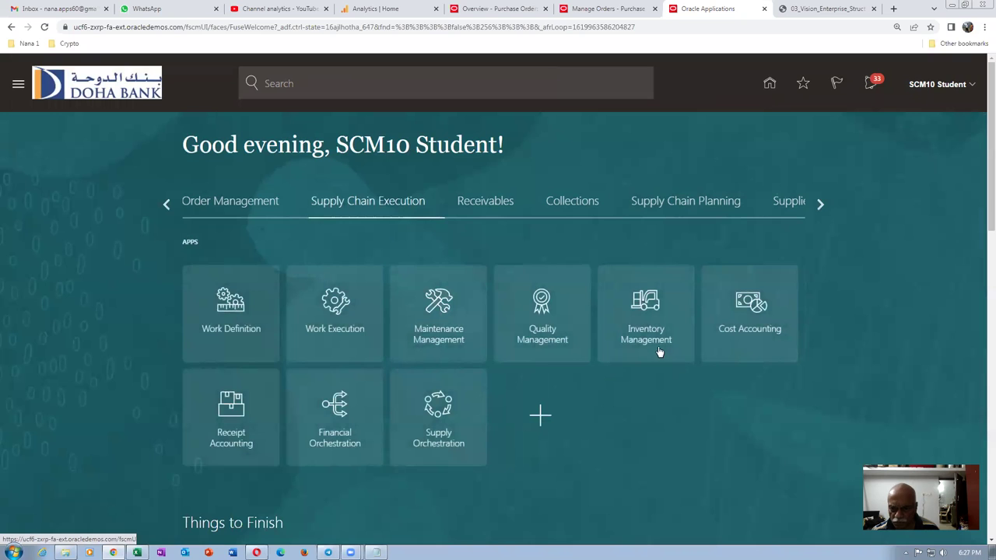
- Open Inventory Management, show the Receipts tasks and start Receive Expected Shipments
left_click(658, 350)
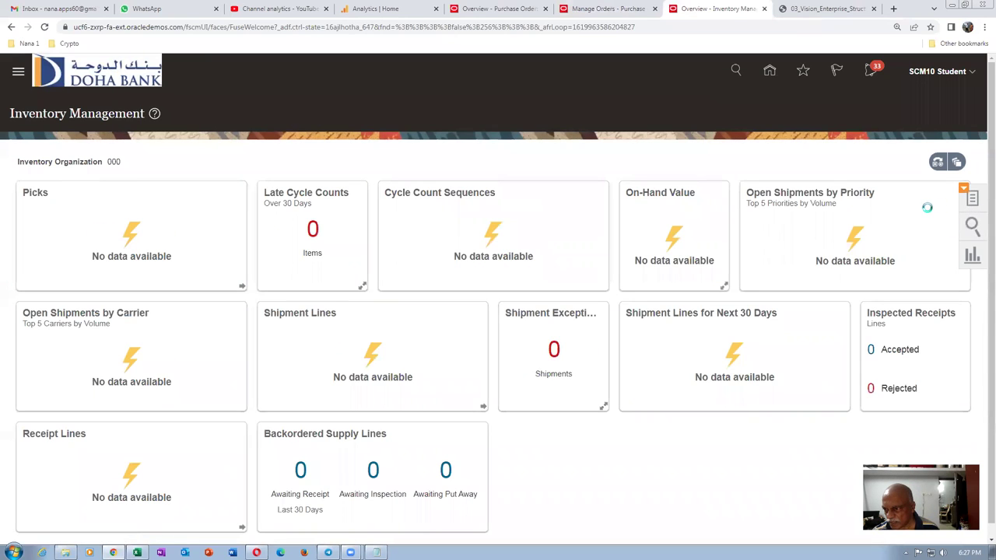
left_click(896, 102)
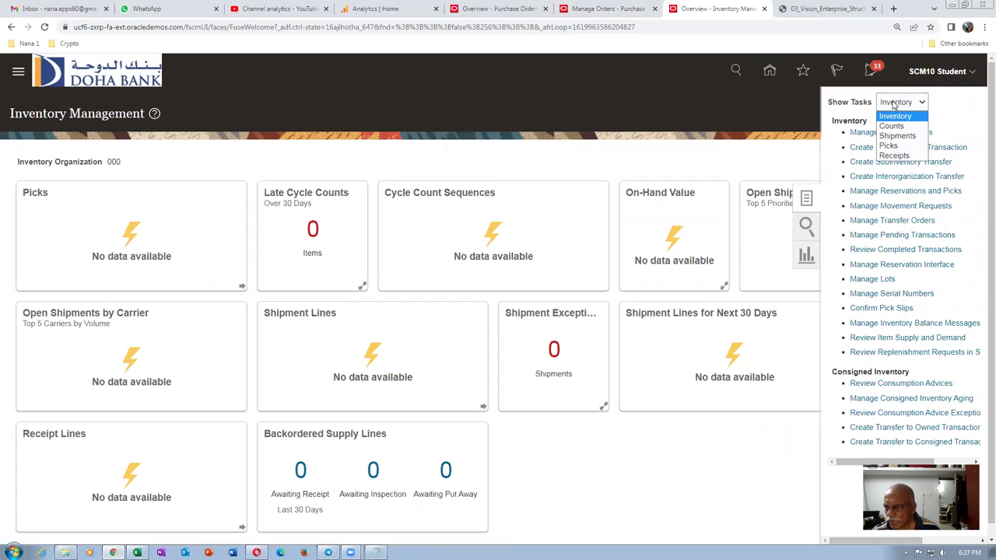
left_click(893, 156)
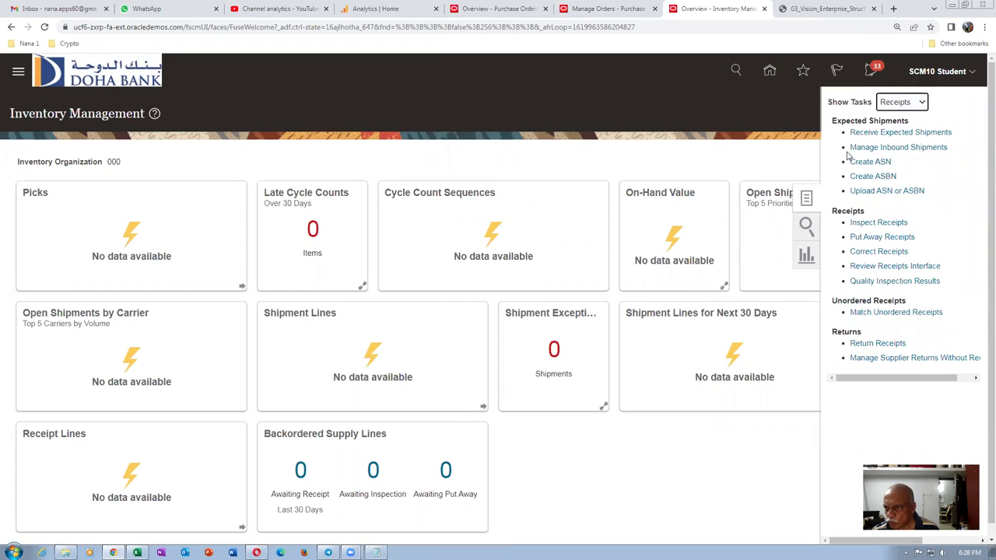
left_click(875, 134)
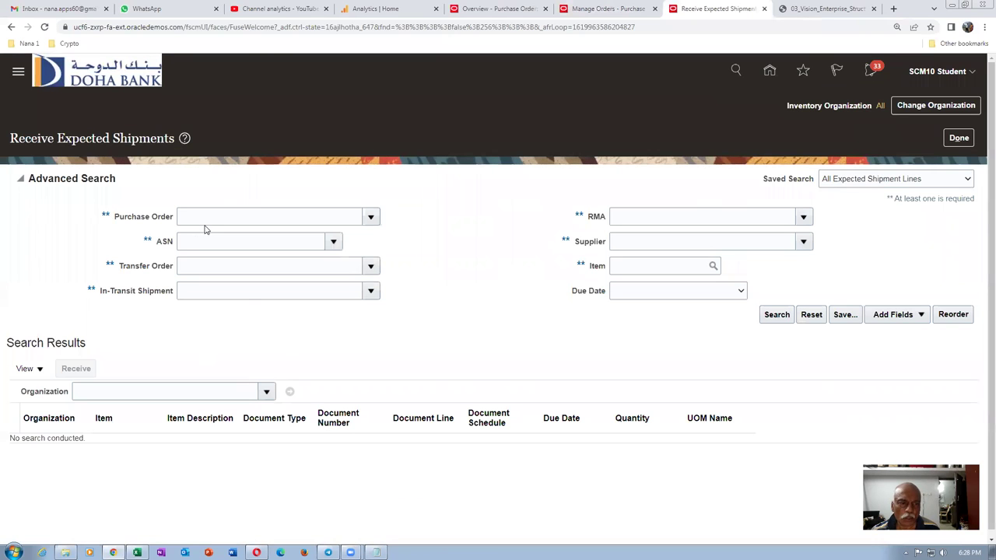
- Search the purchase order lookup in Receive Expected Shipments for the submitted order's number
left_click(211, 217)
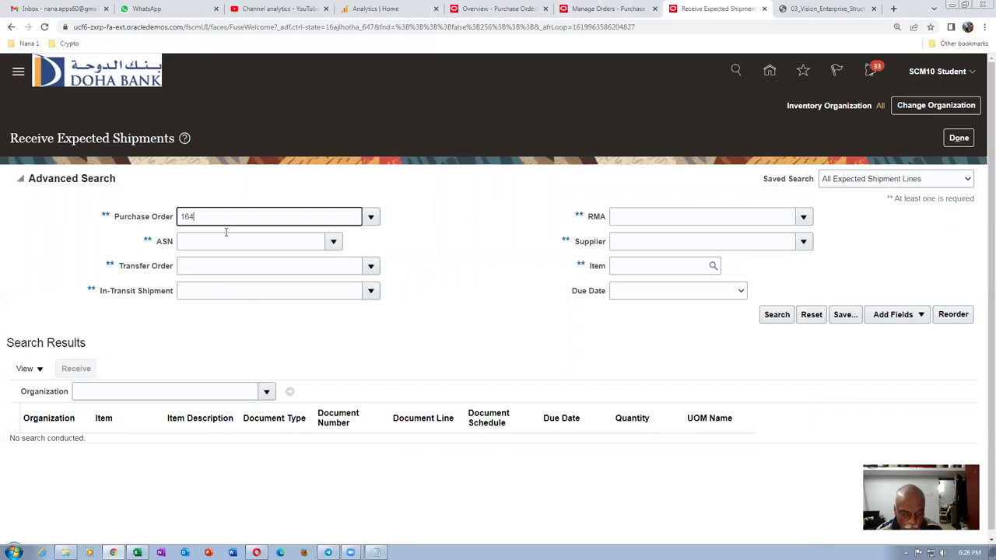
key("Tab")
left_click(305, 283)
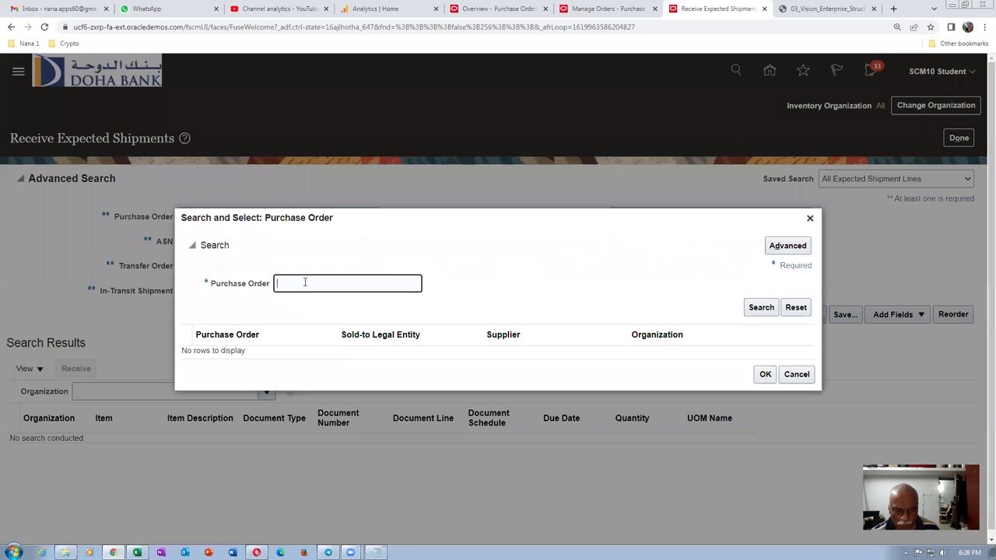
type("164155")
key("Tab")
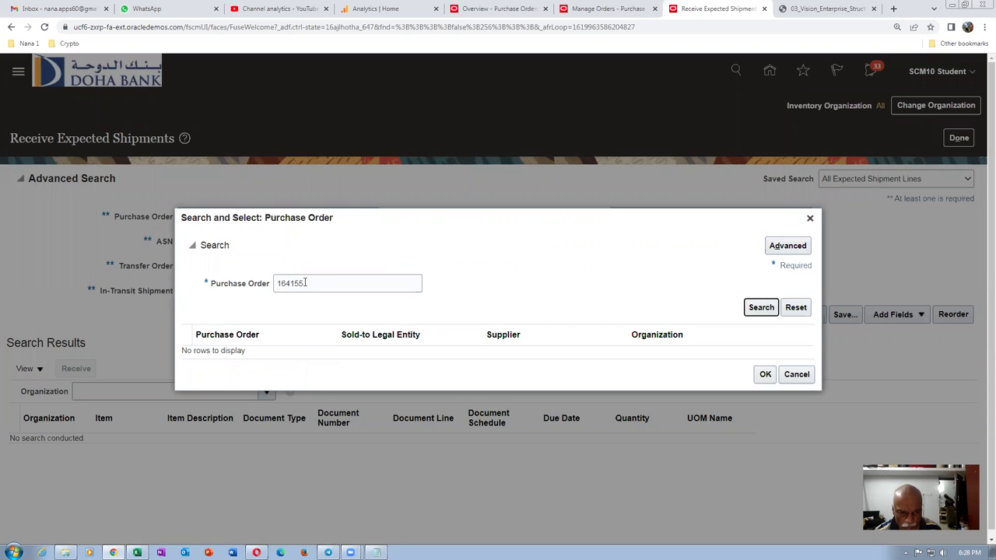
left_click(758, 309)
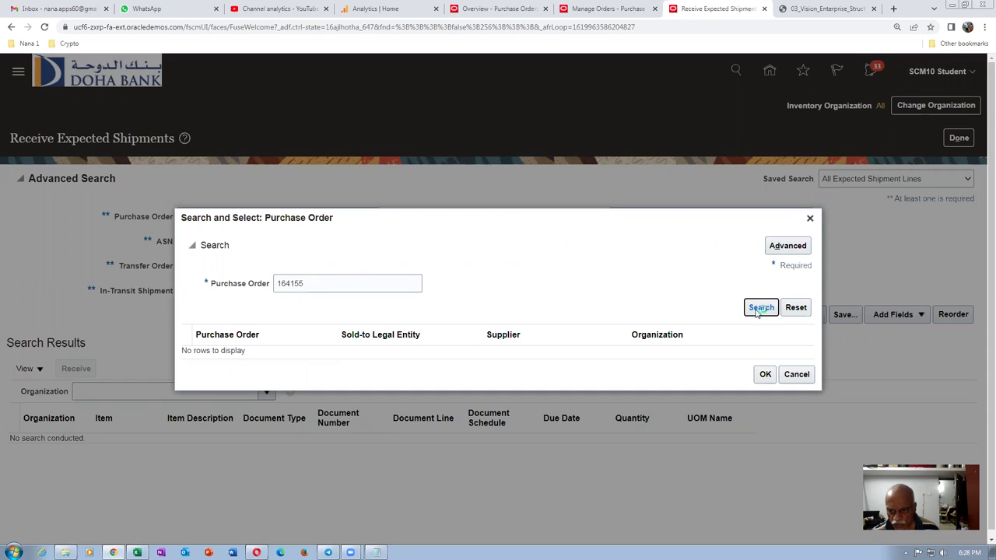
left_click(759, 309)
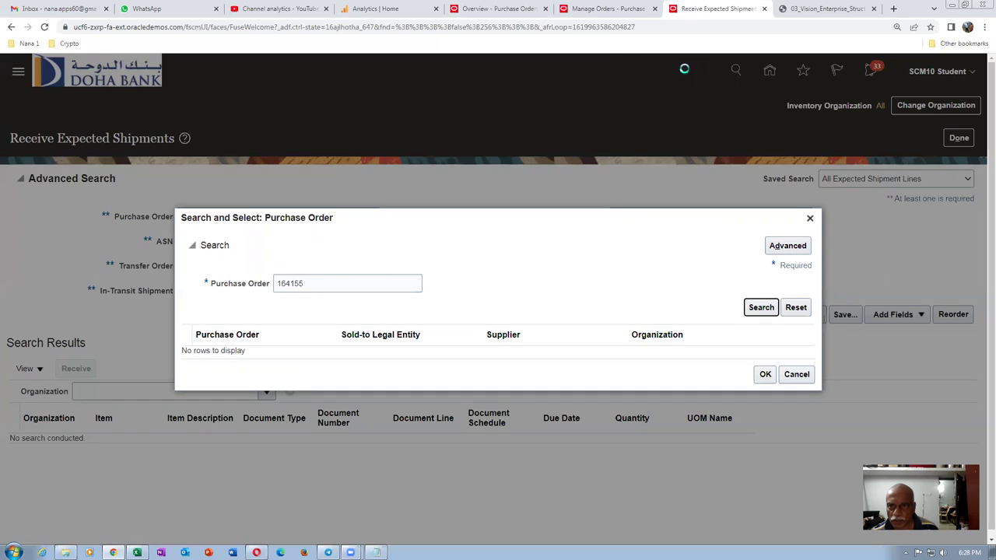
- Rerun the order search in Manage Orders to check the submitted purchase order's current status
left_click(602, 10)
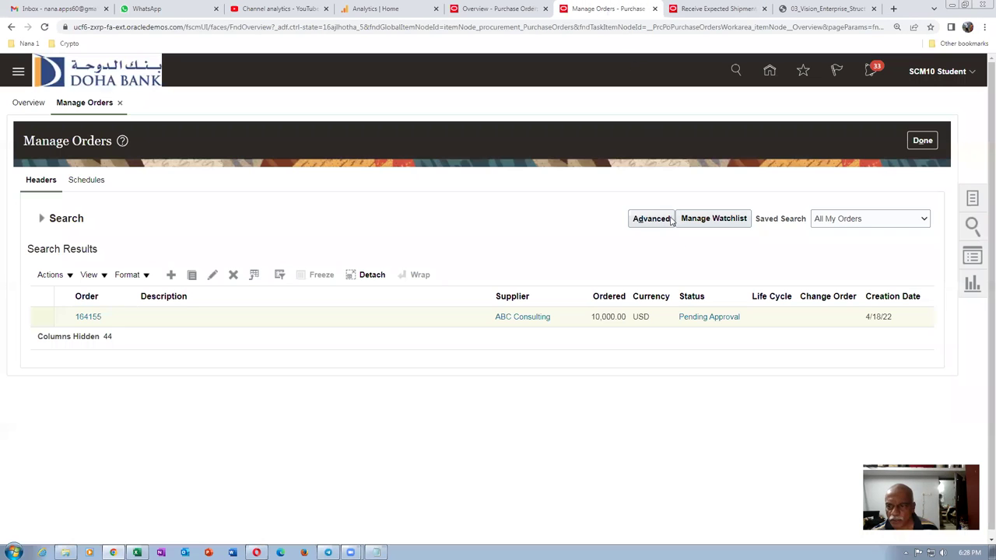
left_click(42, 219)
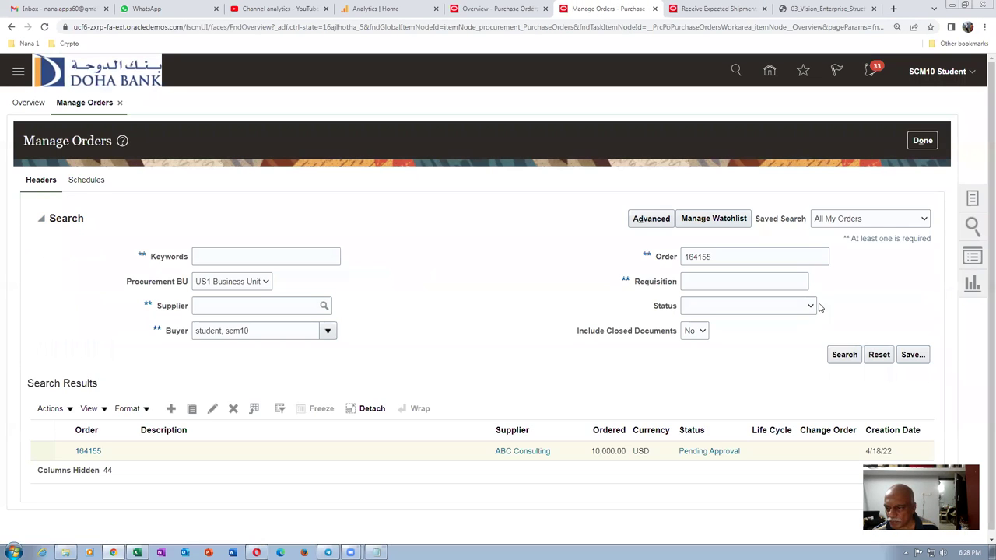
left_click(844, 357)
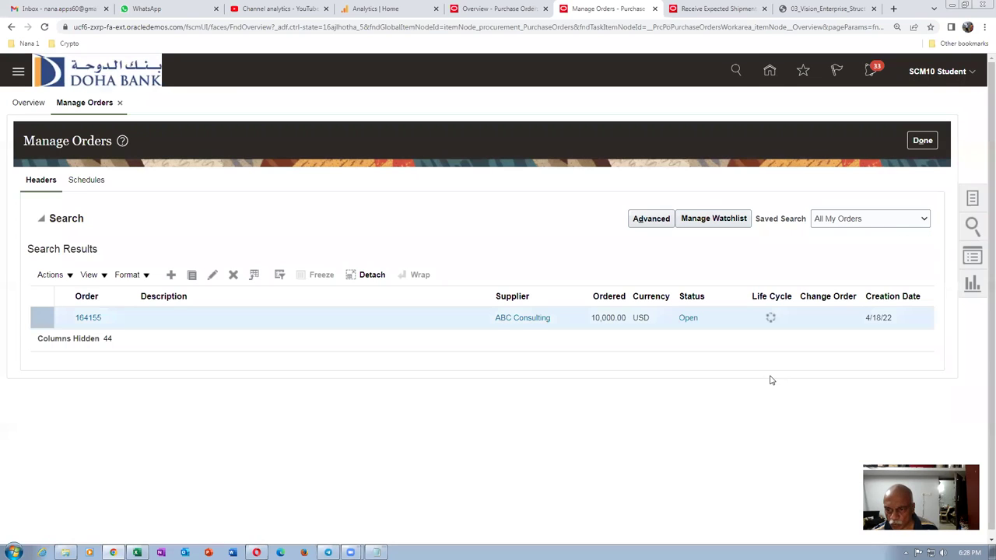
- Return to Receive Expected Shipments, repeat the purchase order lookup and check the order number against the Notepad note
left_click(709, 9)
left_click(760, 308)
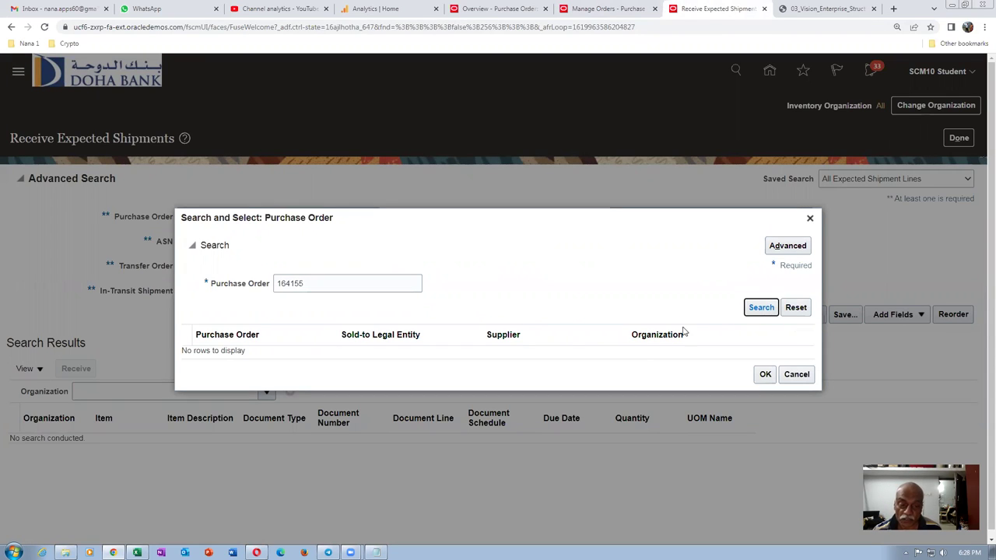
left_click(763, 308)
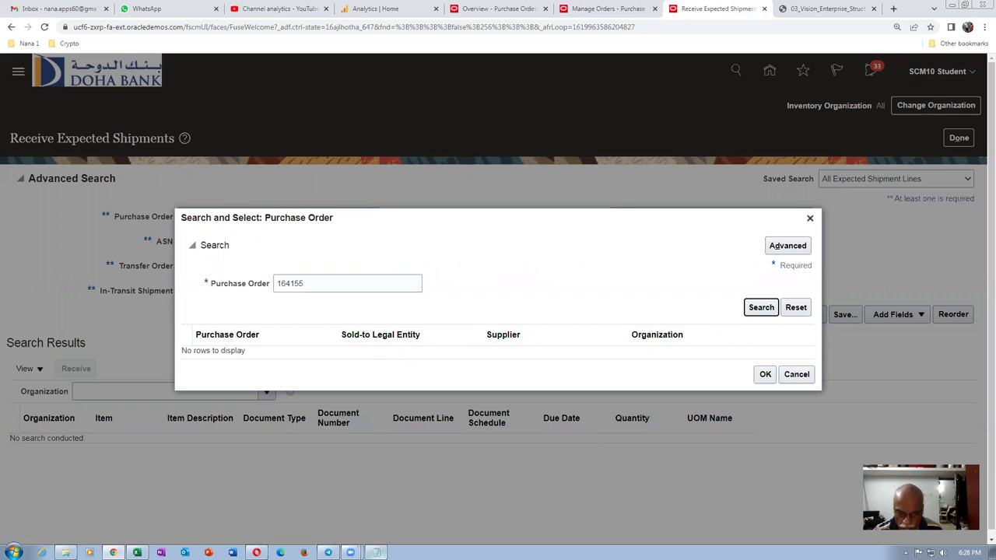
left_click(375, 552)
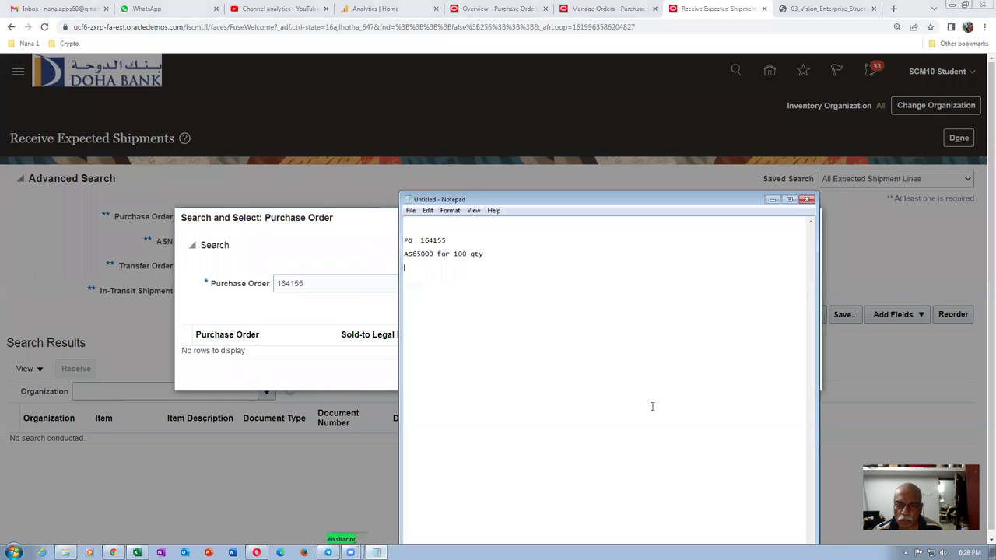
left_click(771, 200)
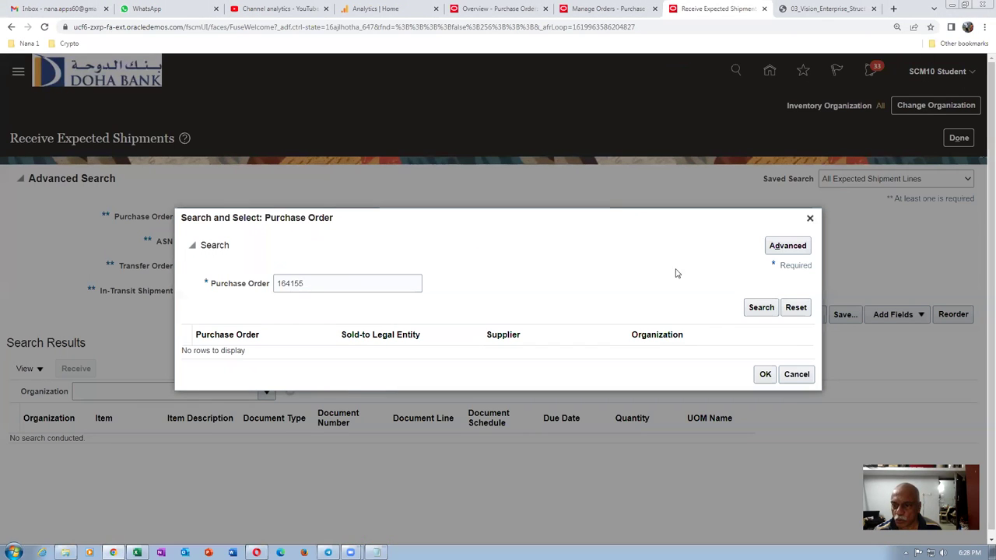
- Close the purchase order lookup, copy the entered order number and clear the Purchase Order search field
left_click(770, 373)
left_click(918, 108)
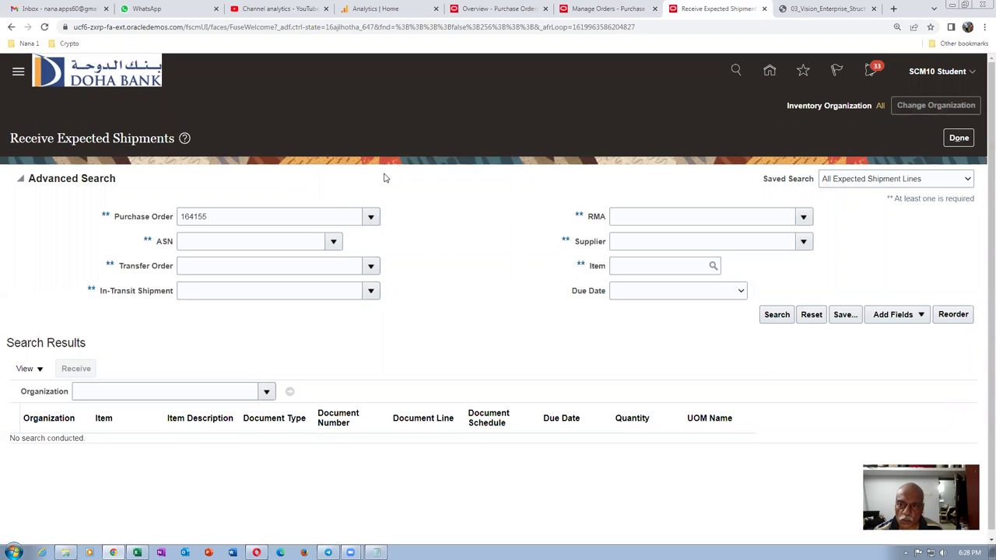
left_click_drag(225, 216, 23, 232)
key("ctrl+c")
key("BackSpace")
- Change the inventory organization to 001
left_click(941, 107)
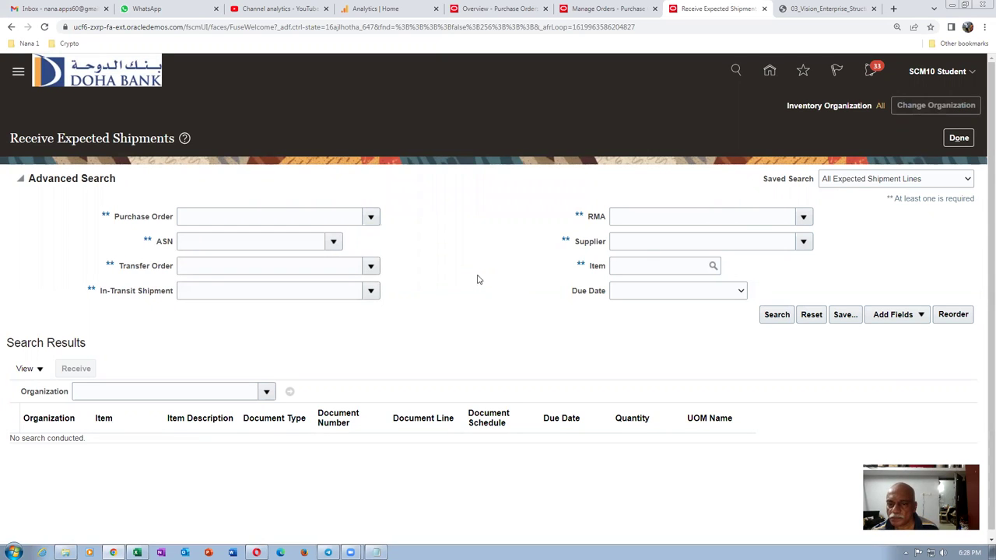
left_click(933, 107)
left_click_drag(486, 295, 381, 296)
type("001")
key("Tab")
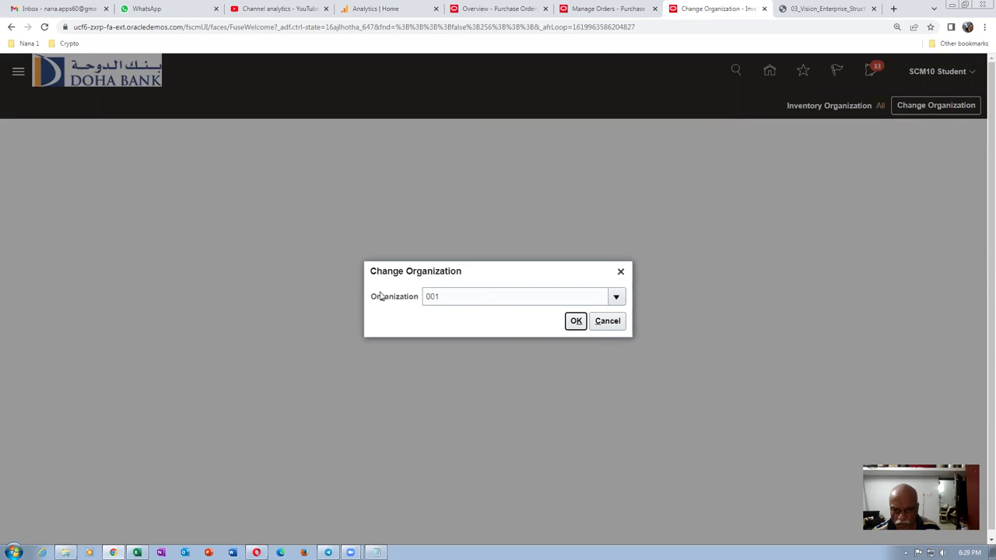
left_click(575, 322)
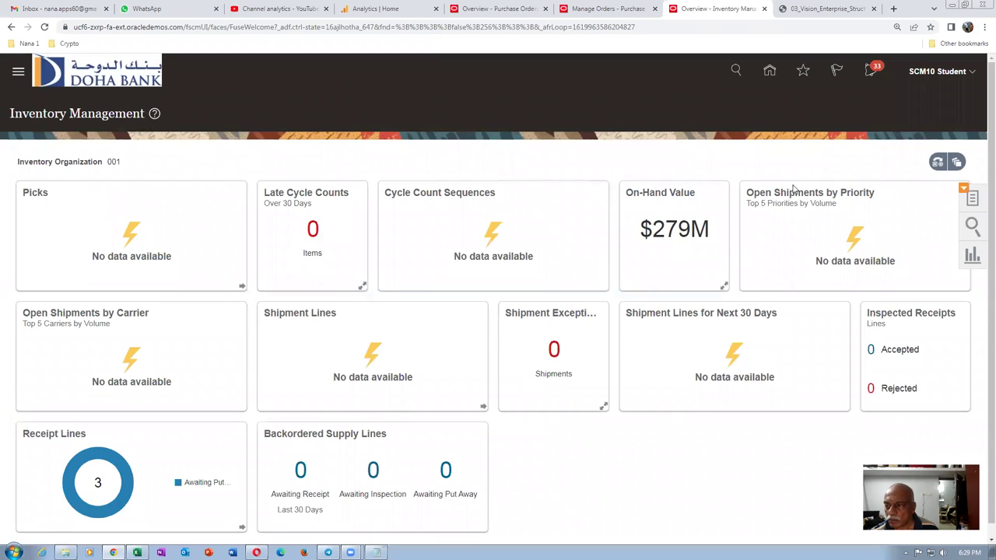
- Reopen Receive Expected Shipments for organization 001, paste the copied purchase order number and start the search
left_click(972, 200)
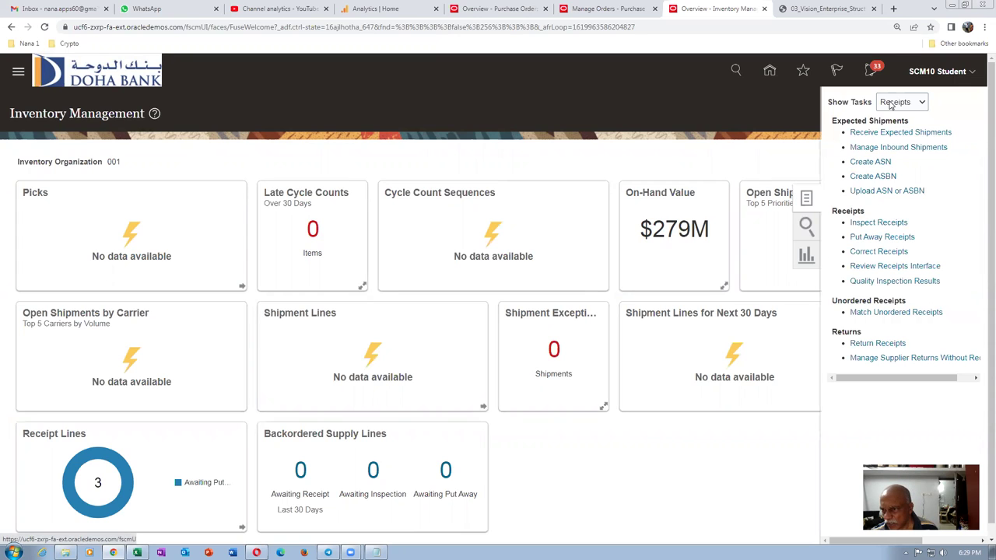
left_click(863, 132)
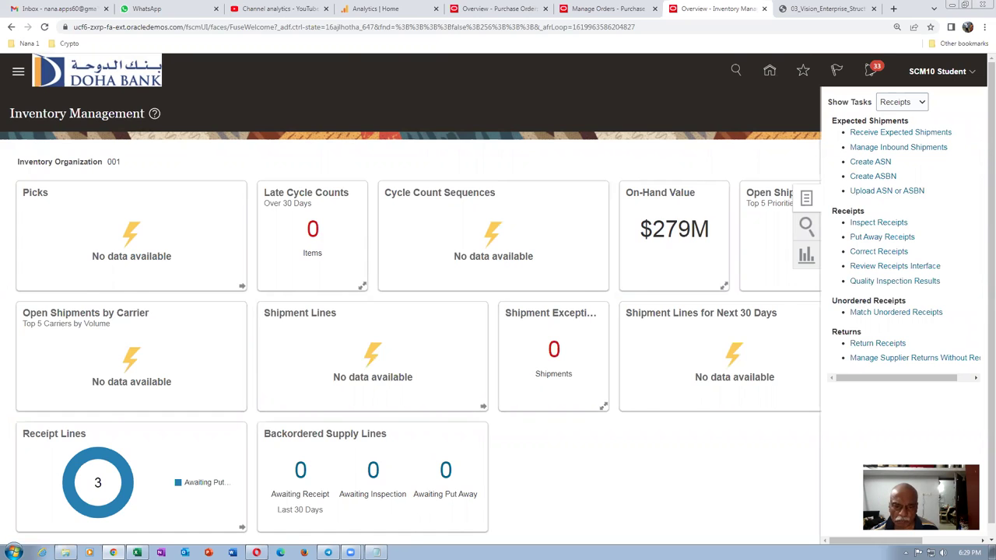
left_click(375, 552)
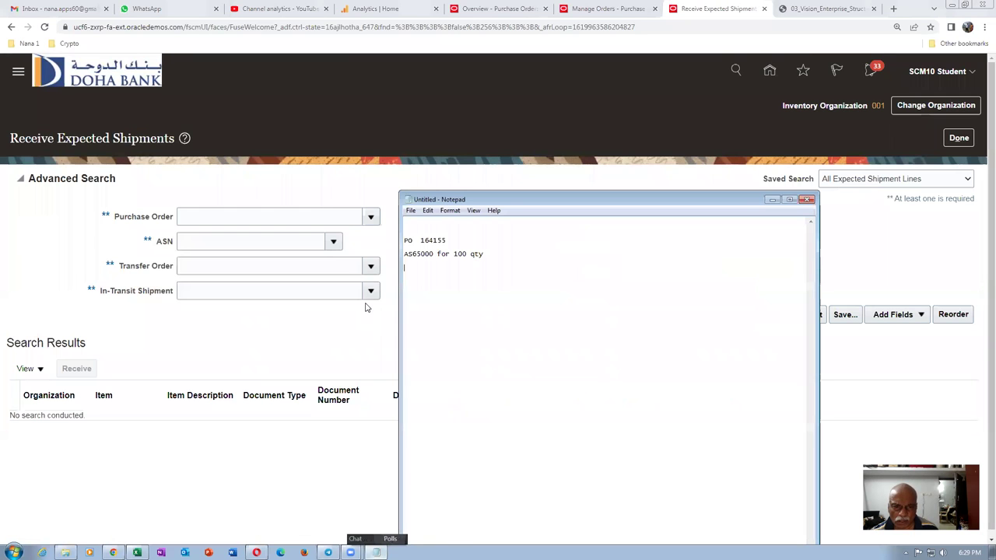
left_click(273, 220)
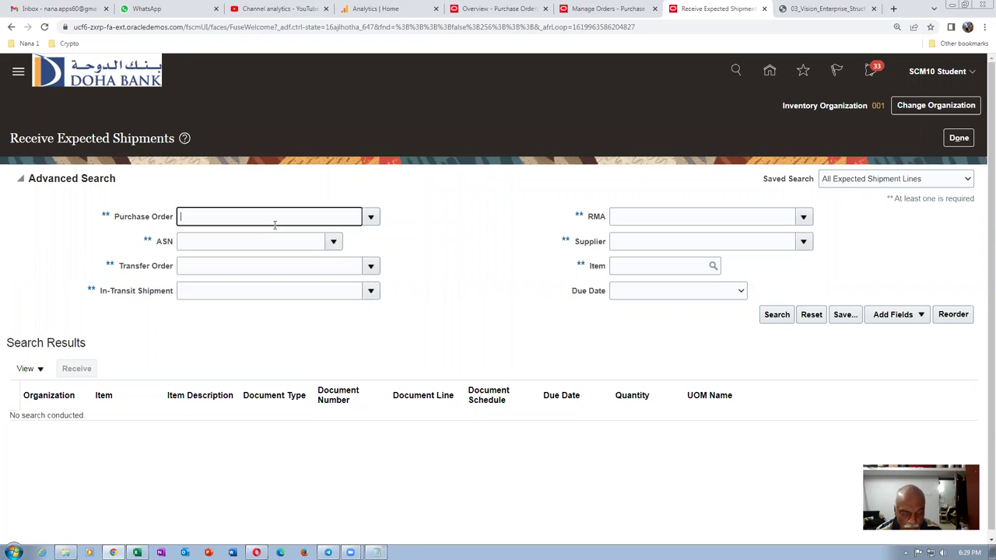
key("ctrl+v")
left_click(768, 319)
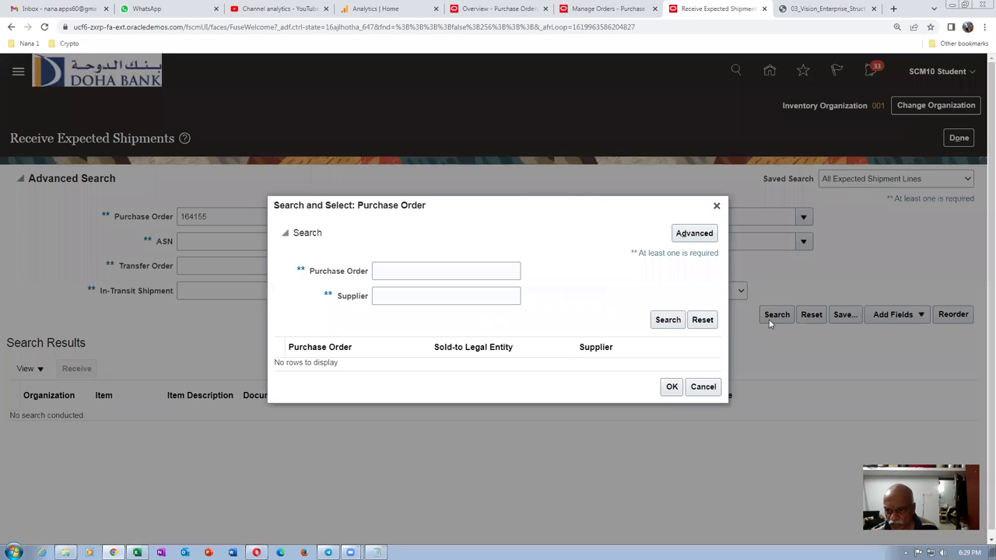
- Search for the full purchase order number in the Search and Select dialog, leaving Supplier blank
left_click(404, 271)
type("164155")
key("Tab")
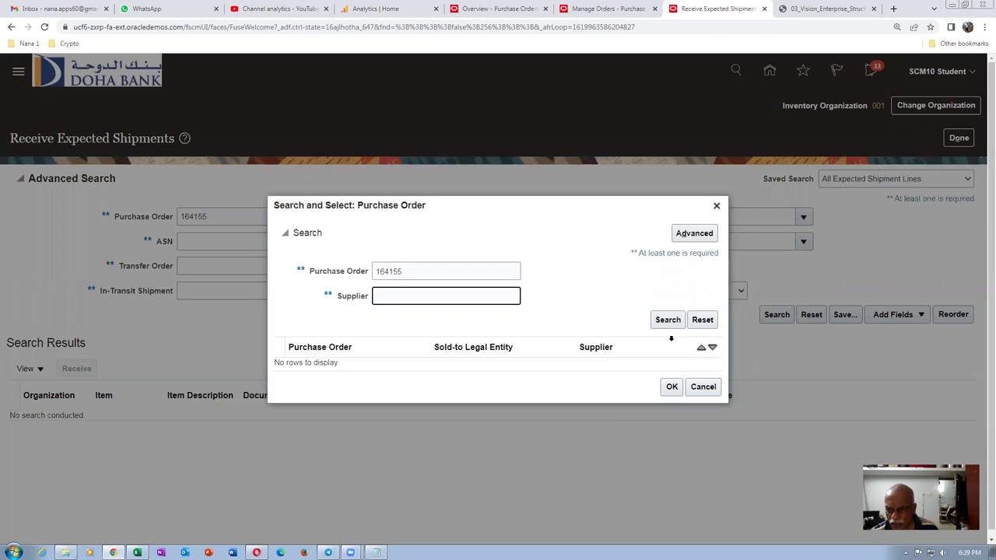
left_click(669, 325)
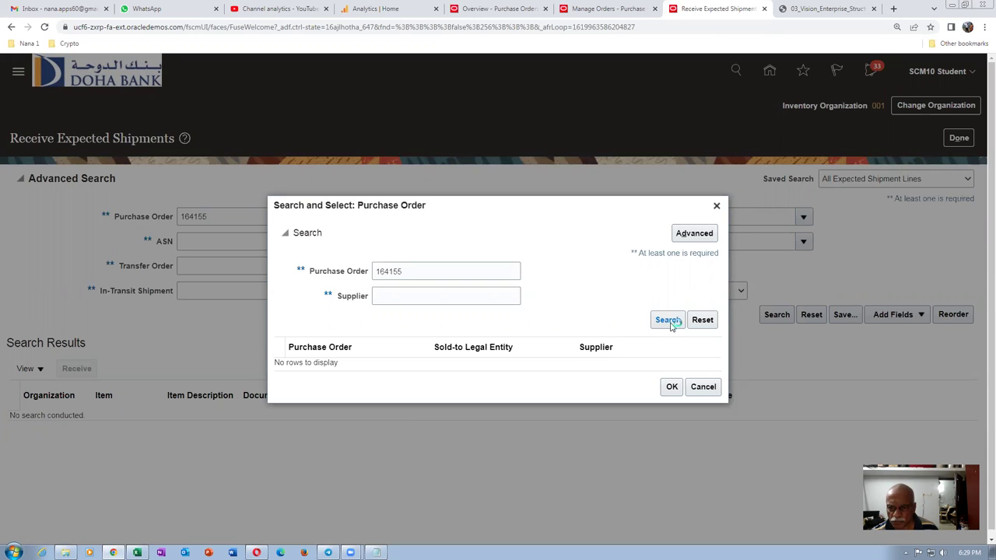
left_click(668, 322)
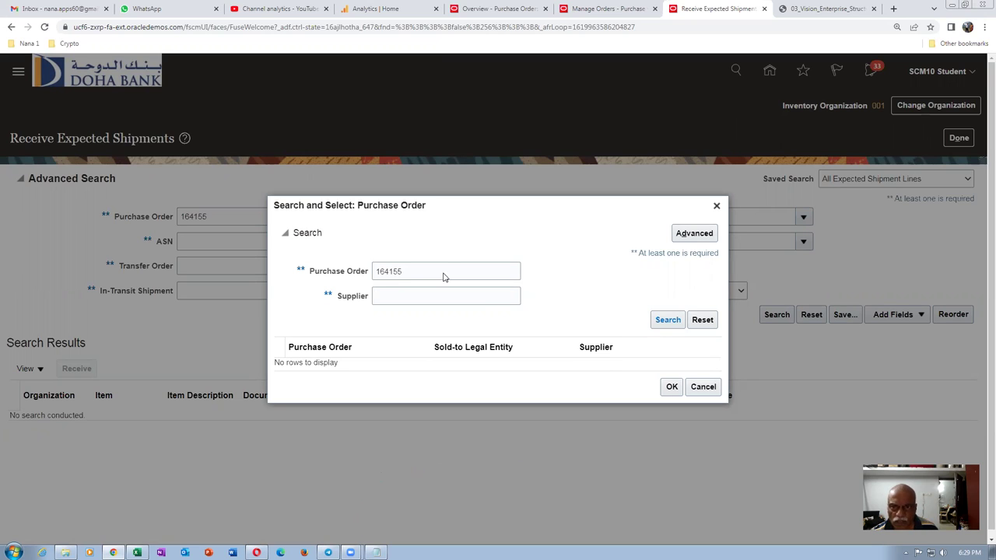
- Recheck the purchase order in Manage Orders and repeat the lookup for organization 001
key("ctrl+shift+Tab")
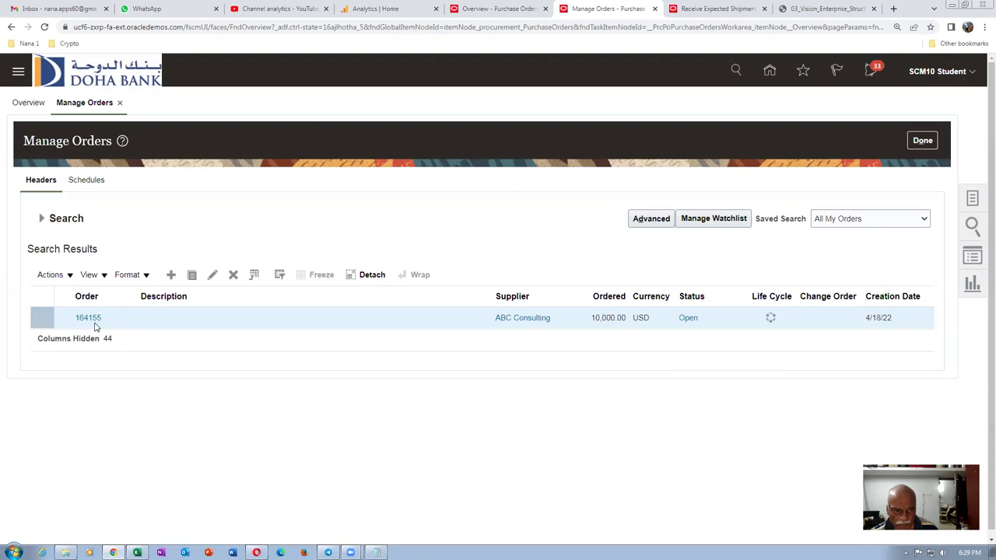
left_click(720, 9)
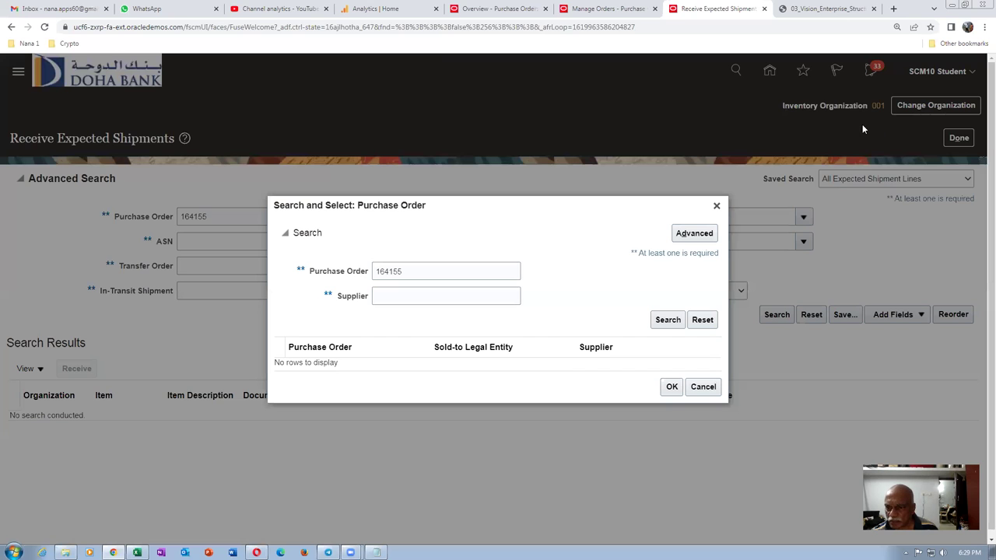
left_click(669, 321)
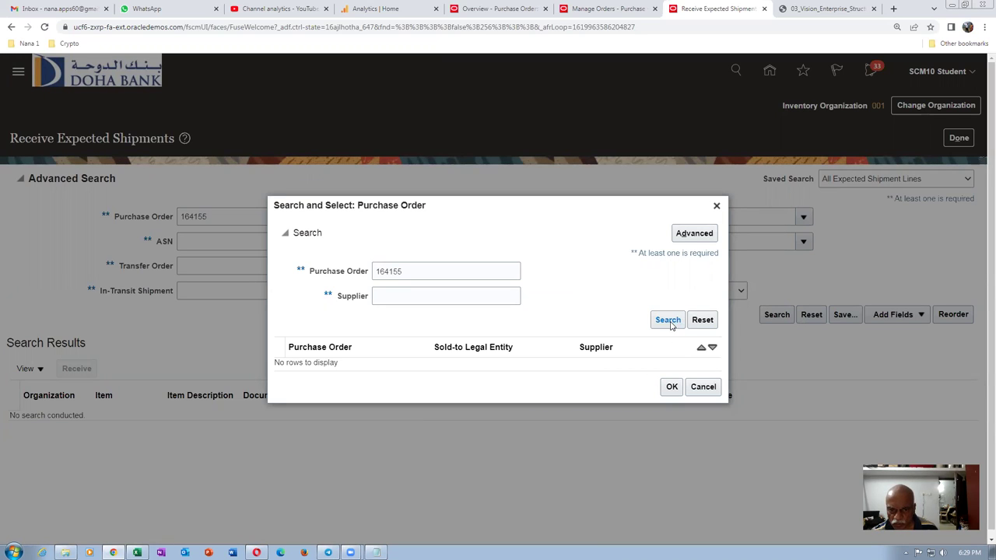
- Search the purchase order lookup by the number's first four digits and narrow the search to the first five digits
left_click(461, 277)
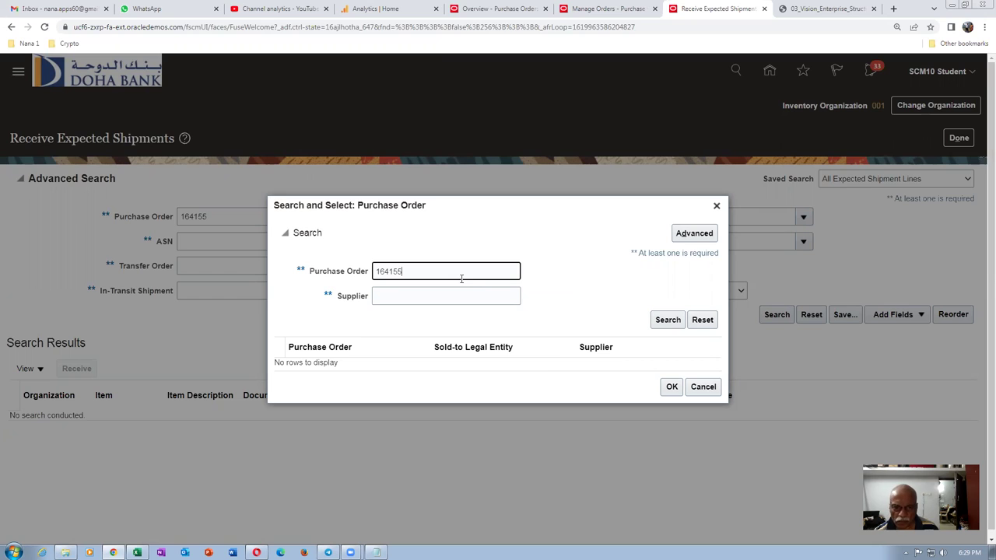
key("BackSpace")
key("BackSpace")
left_click(676, 322)
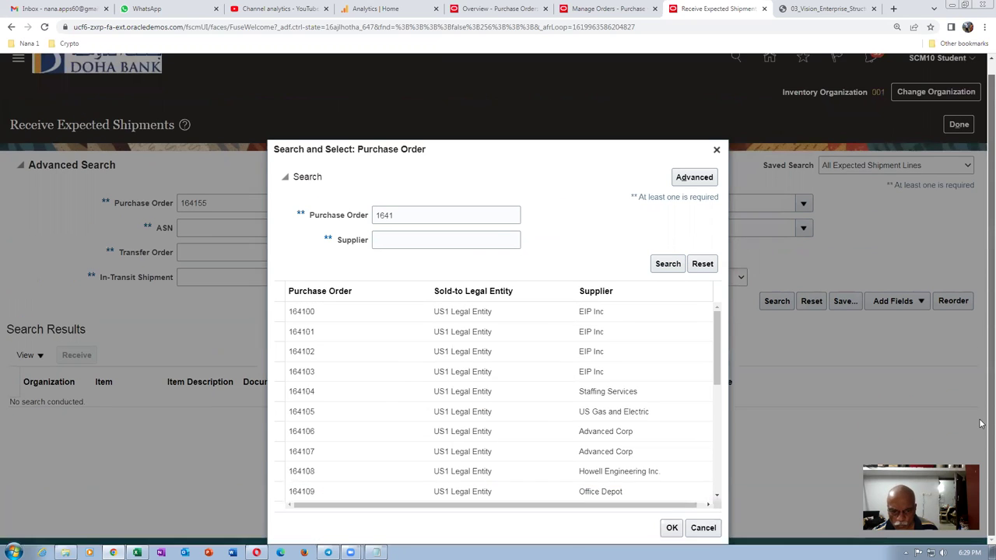
left_click(397, 174)
type("5")
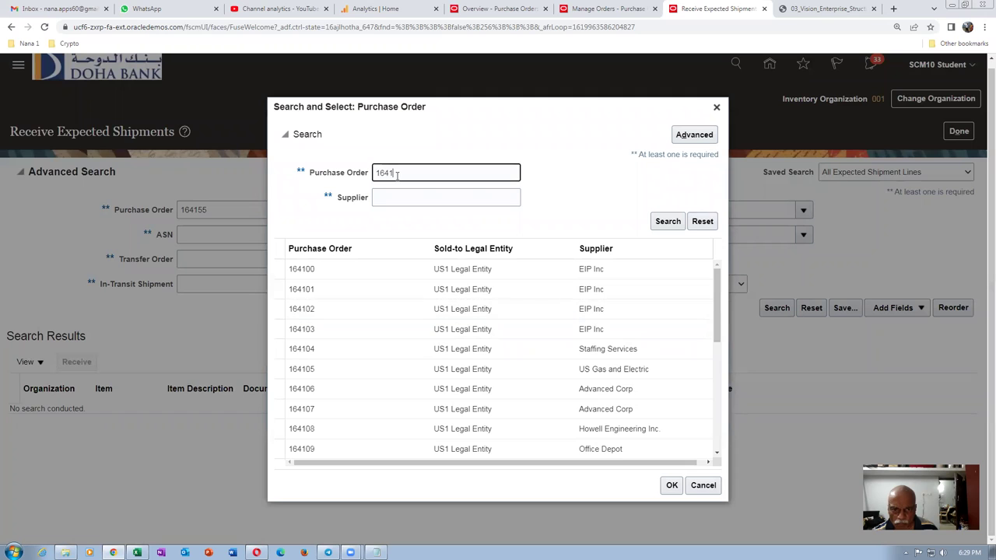
left_click(668, 223)
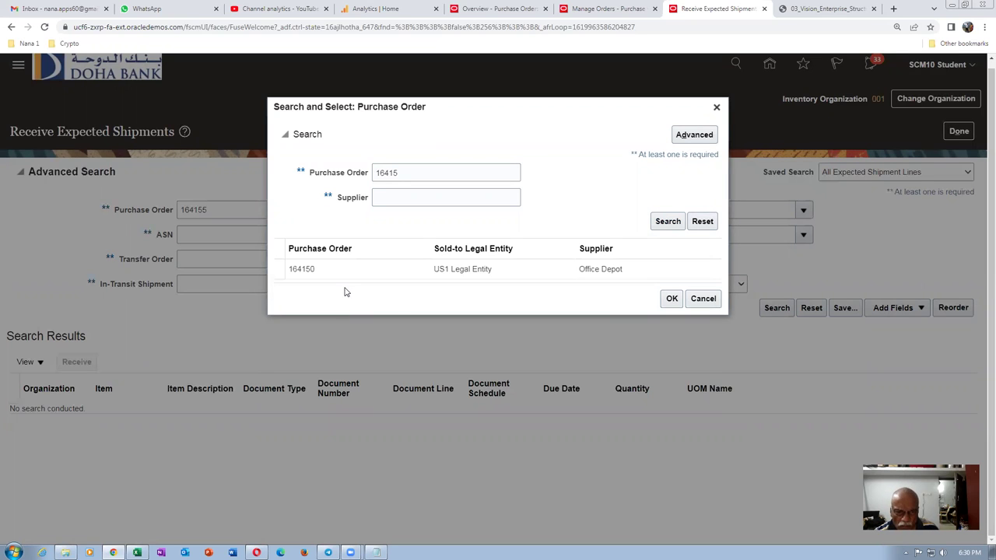
- Search the purchase order lookup for the complete purchase order number
left_click(412, 174)
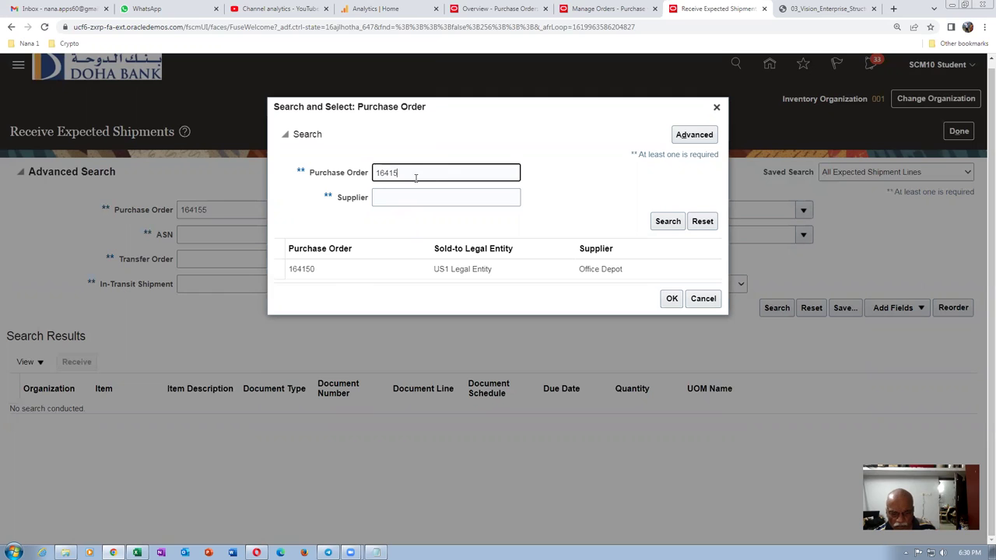
type("5")
left_click(668, 225)
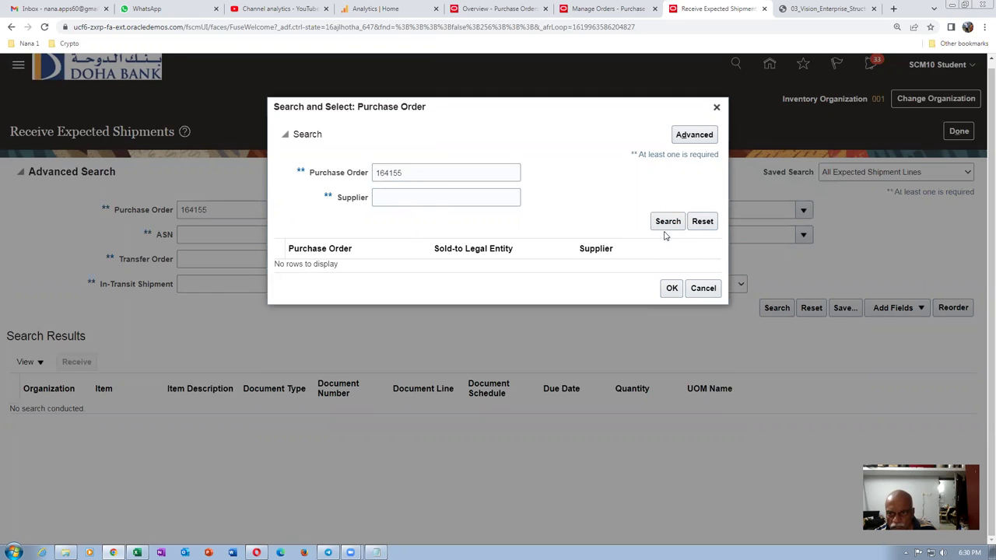
- Open the purchase order from Manage Orders and examine its header, lines and the delivery location on its schedule
left_click(612, 9)
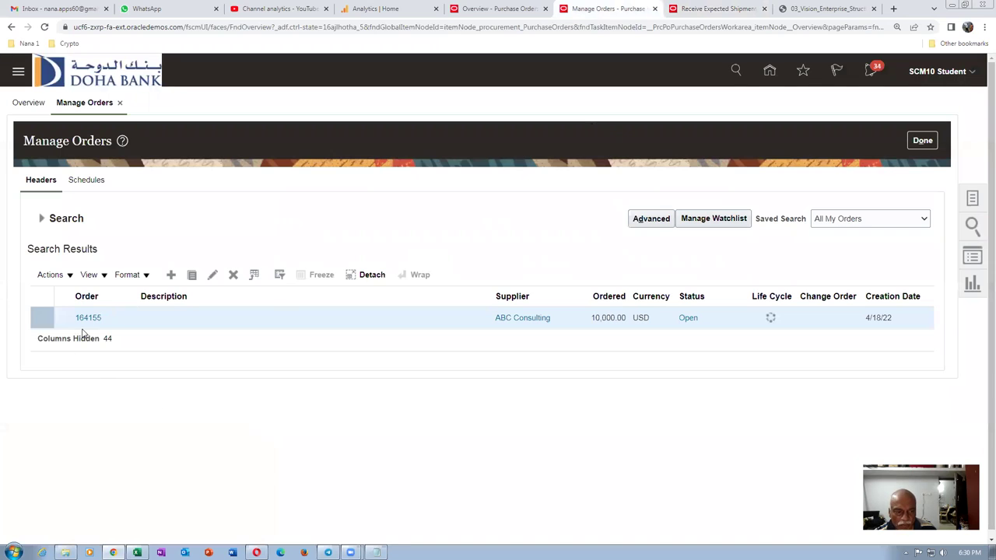
left_click(87, 319)
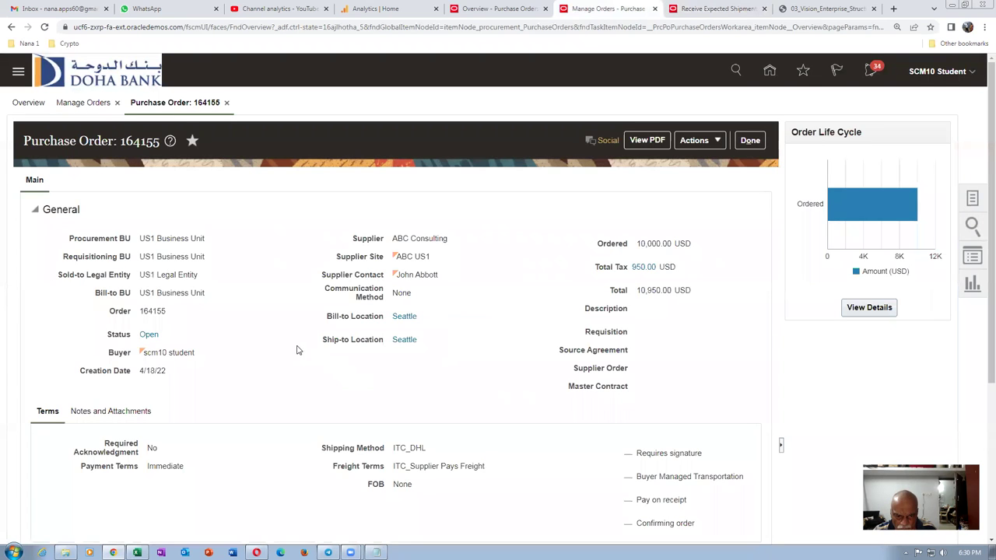
scroll(451, 336, "down", 3)
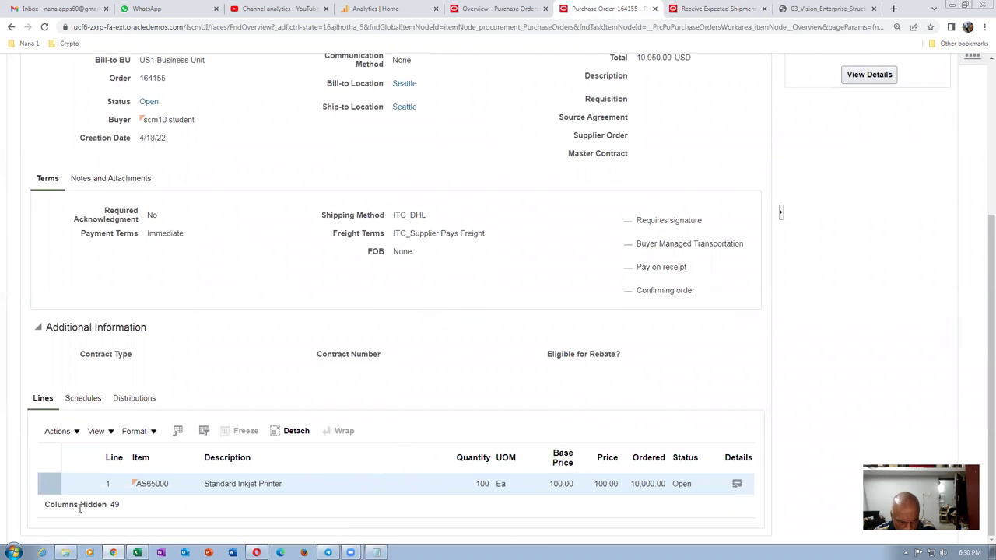
left_click(84, 400)
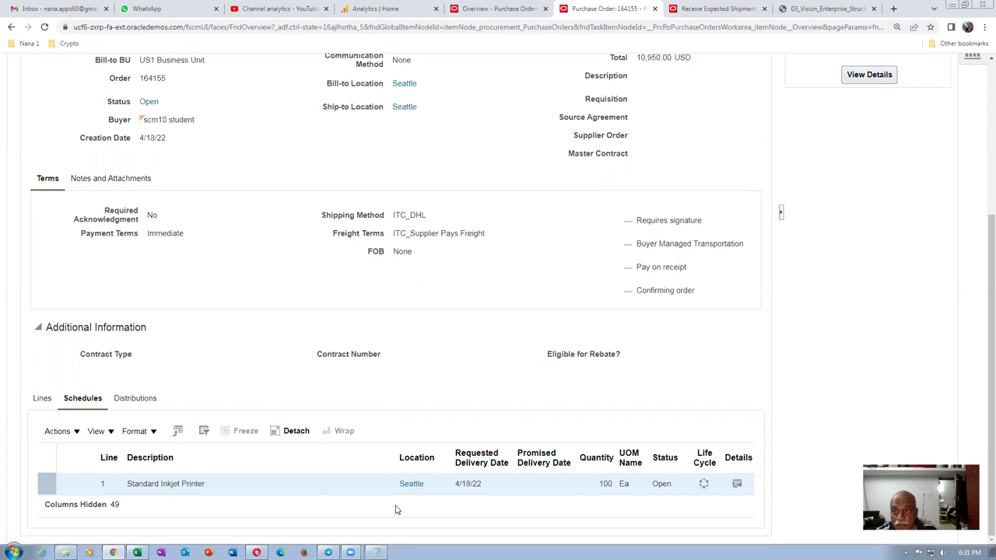
- Cancel the purchase order lookup in Receive Expected Shipments, clear the Purchase Order value and return to the Inventory Management overview
left_click(720, 10)
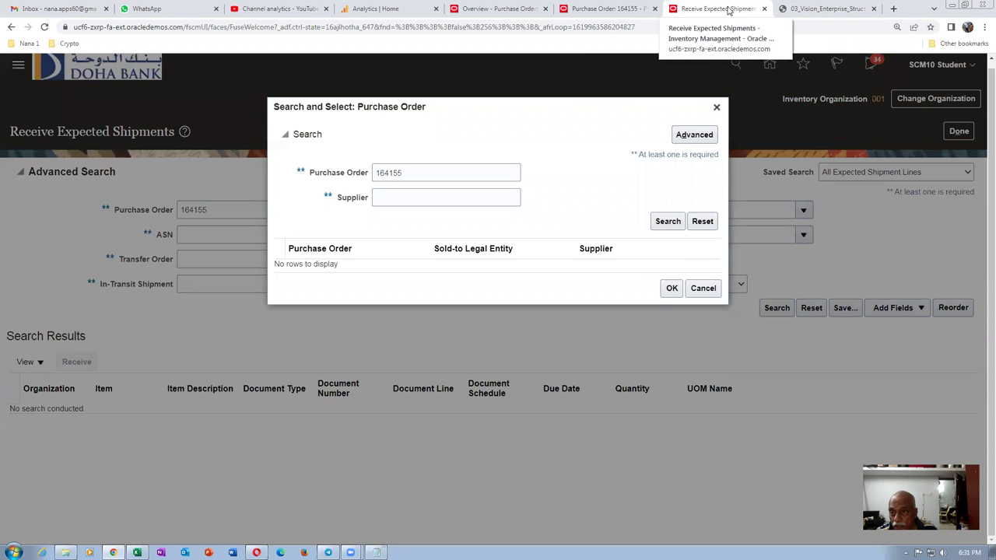
left_click(702, 288)
left_click(958, 132)
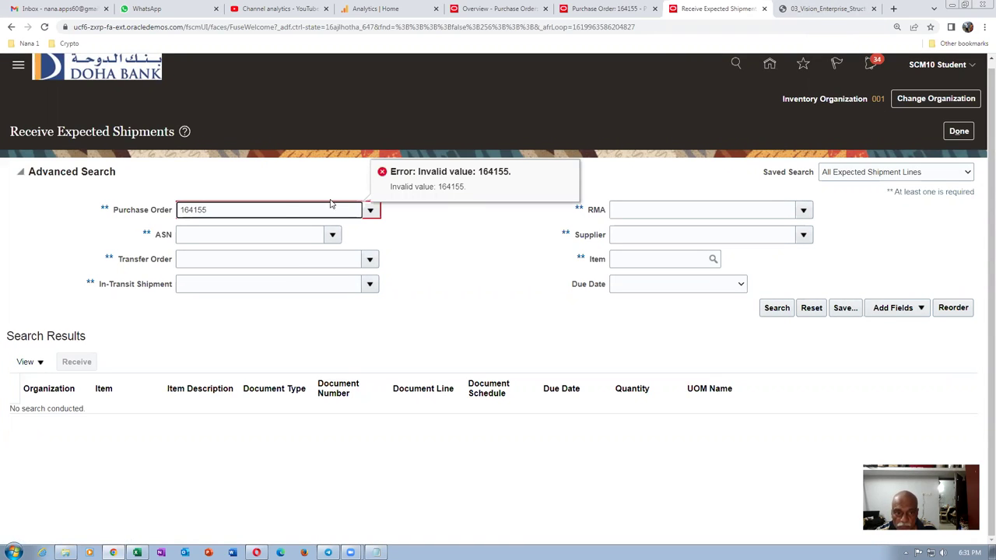
key("ctrl+a")
key("BackSpace")
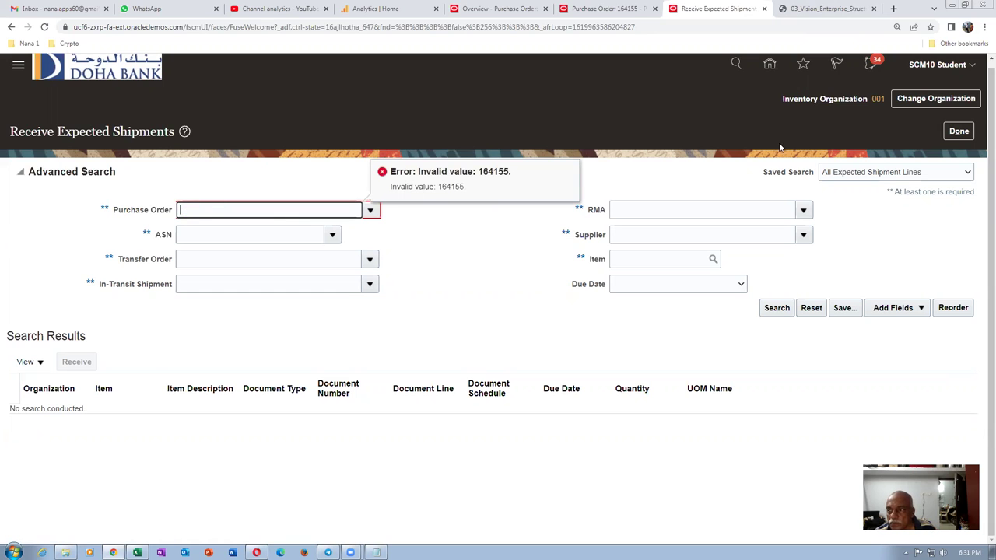
left_click(949, 132)
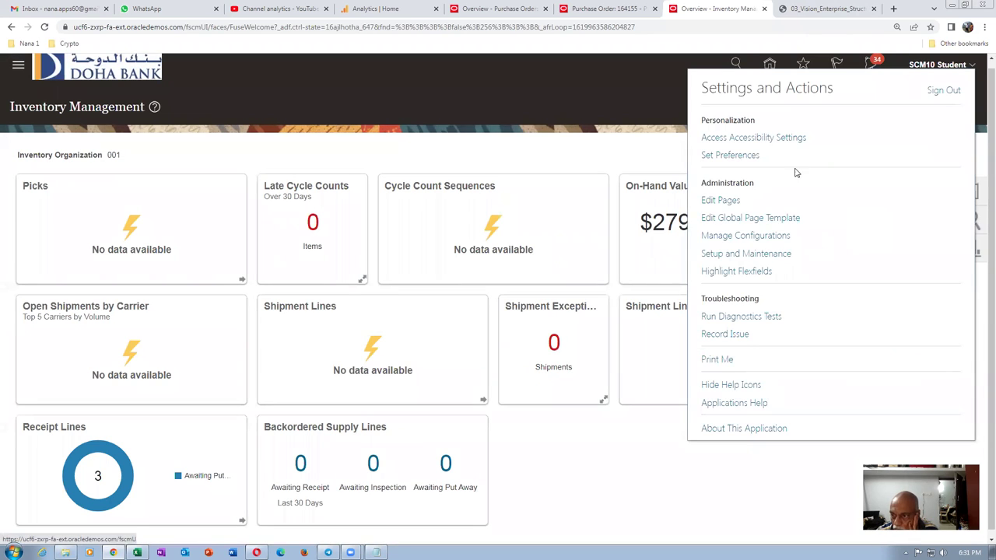
- Open the task search page in Setup and Maintenance
left_click(738, 254)
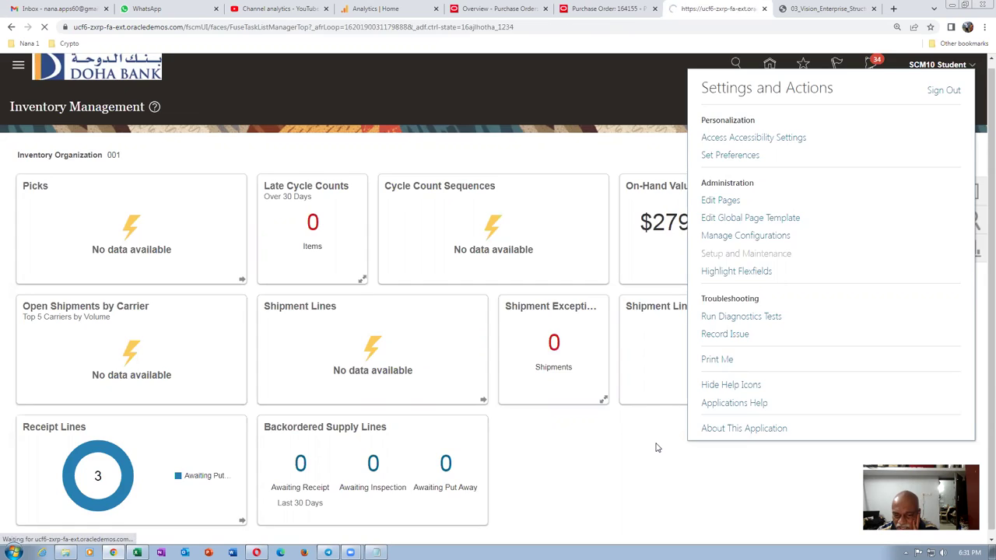
left_click(971, 198)
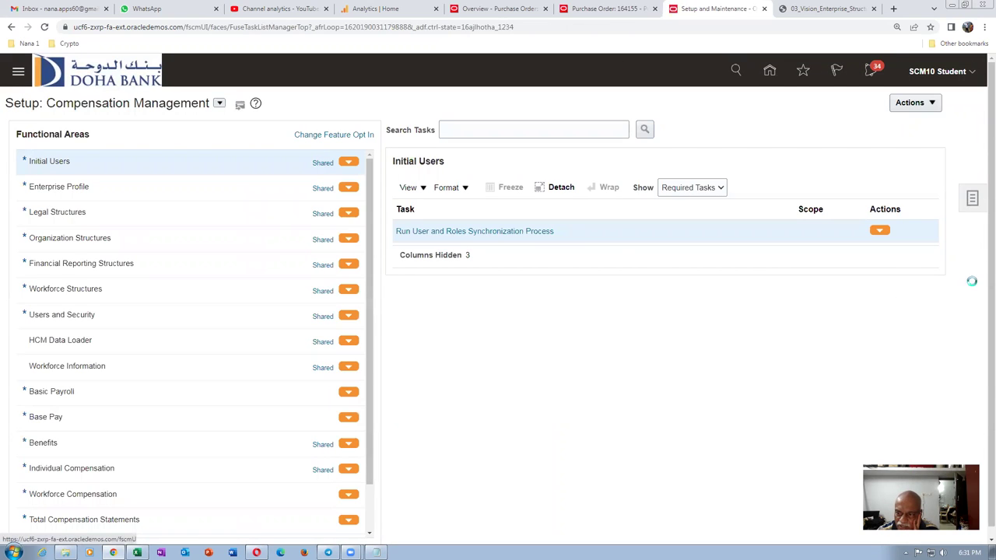
left_click(858, 204)
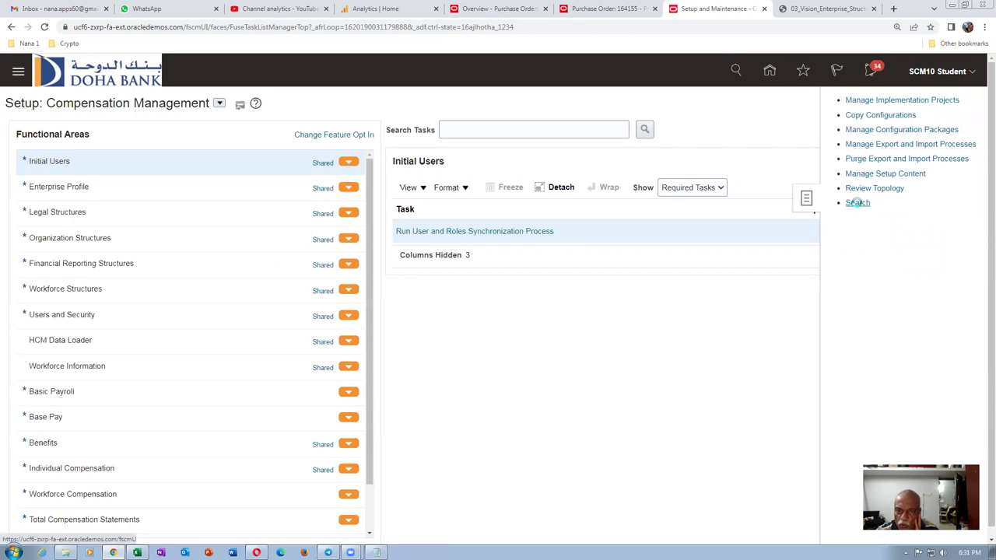
- Search the setup tasks for man%locations%
left_click(301, 129)
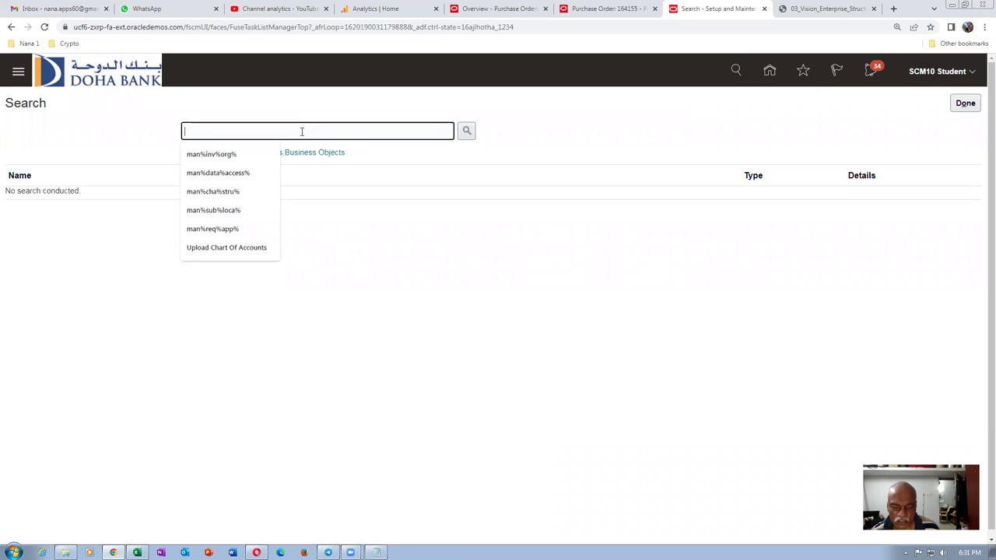
type("man")
type("lo")
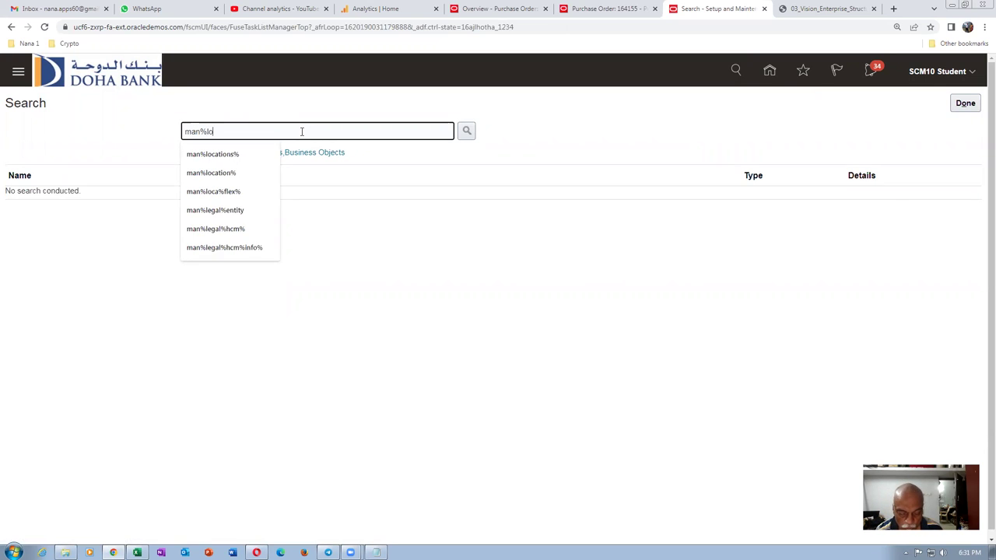
type("cations%")
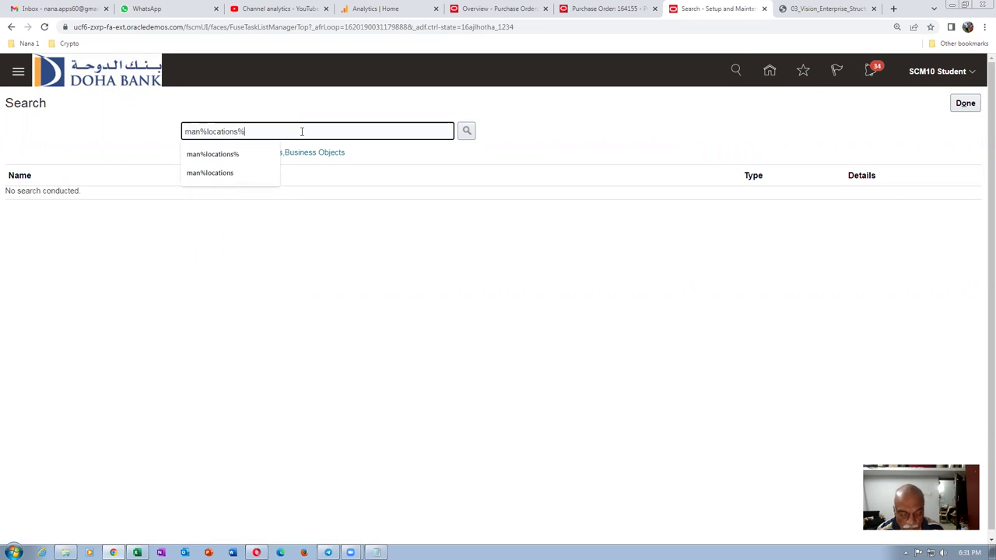
key("Return")
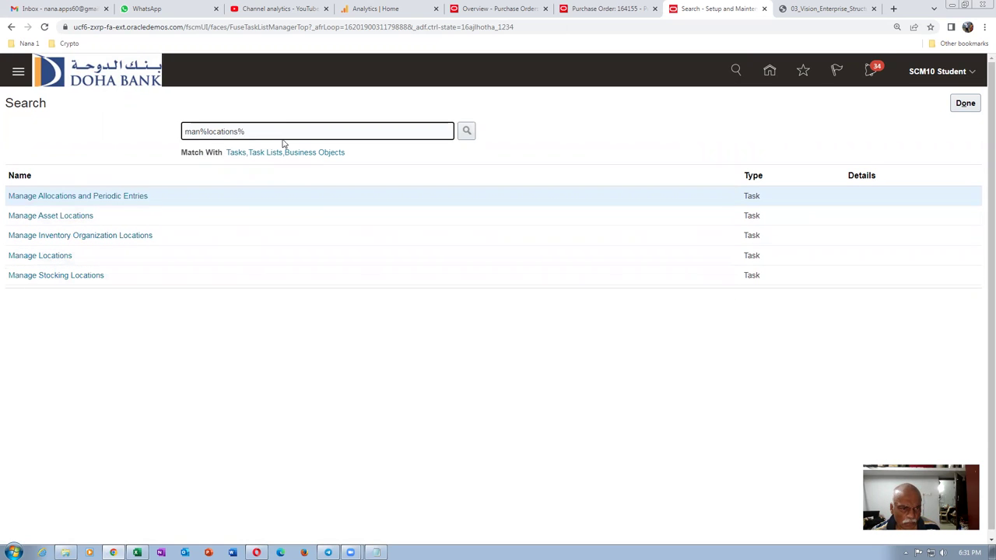
- Search the setup tasks for man%inv%org% and open Manage Inventory Organizations
left_click_drag(284, 132, 24, 174)
type("man%inv%or")
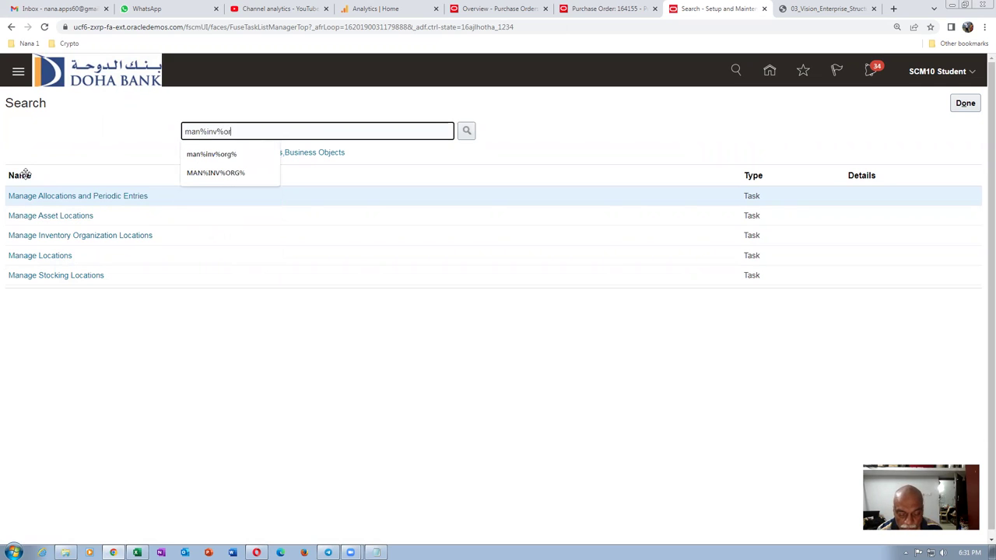
type("g%")
key("Return")
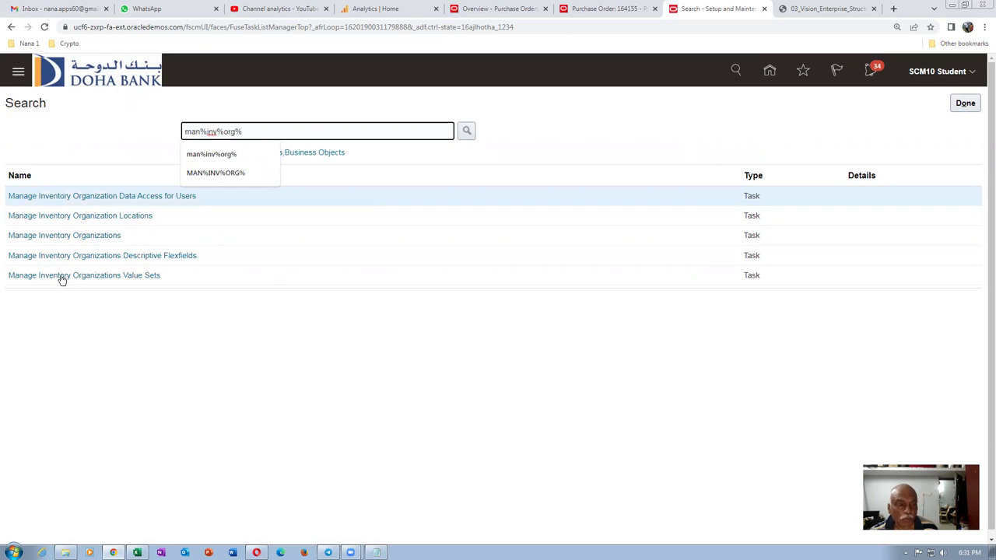
left_click(42, 237)
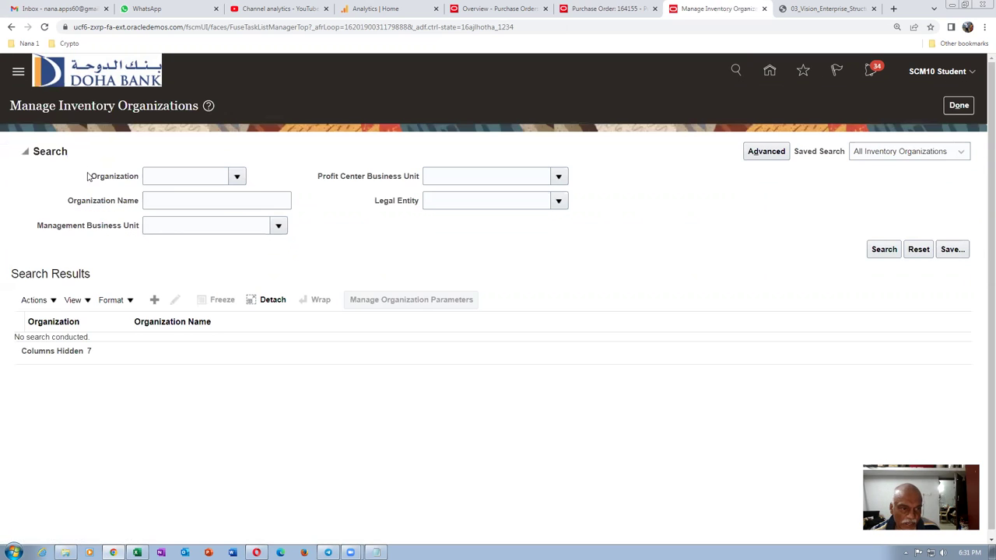
- Look up inventory organization 001, examine its business unit, legal entity and location address, and return to the task search without saving
left_click(162, 176)
type("001")
key("Tab")
left_click(884, 249)
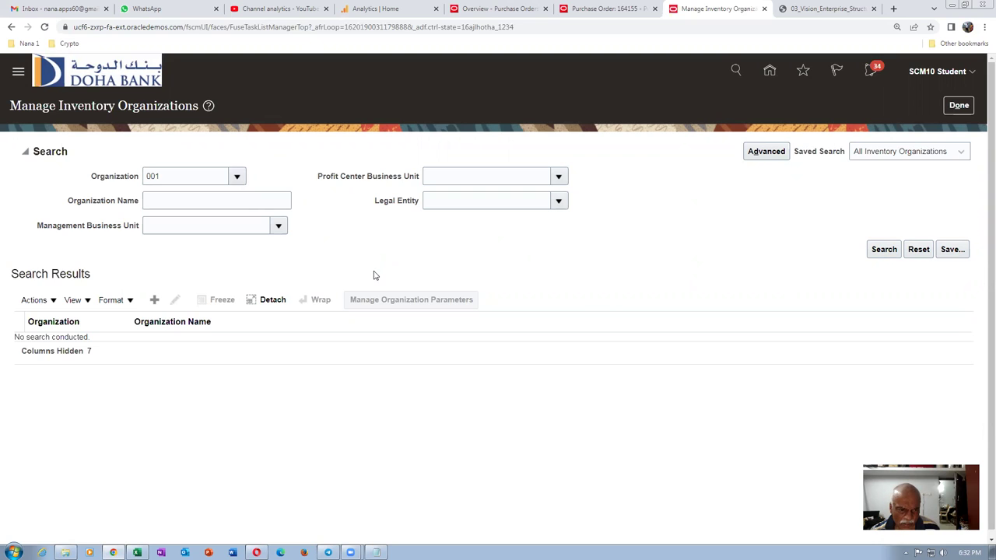
left_click(175, 204)
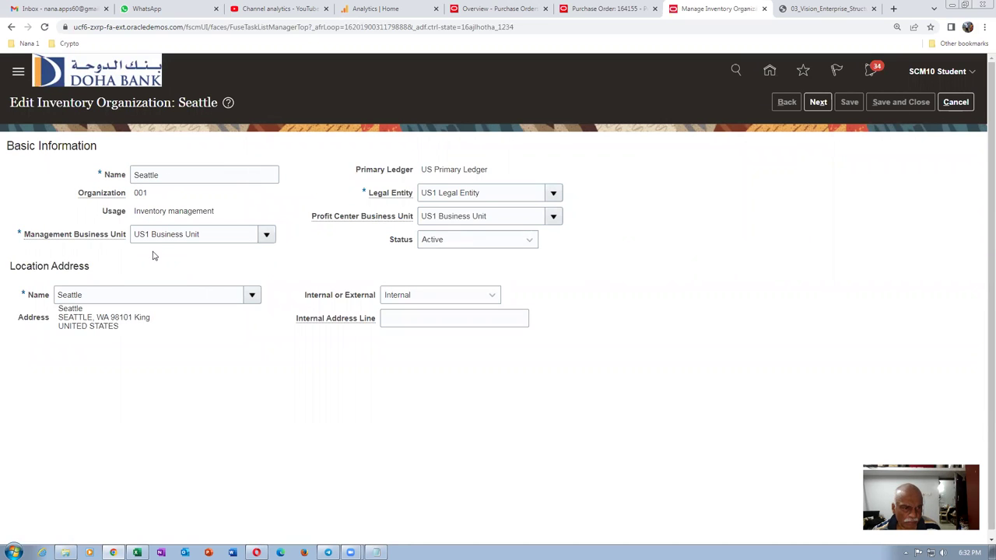
left_click(957, 104)
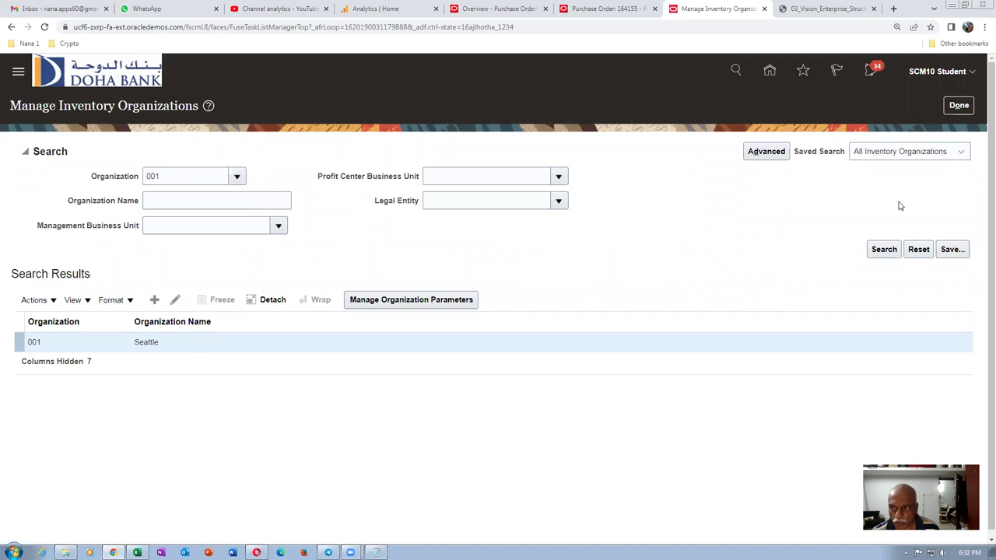
left_click(961, 105)
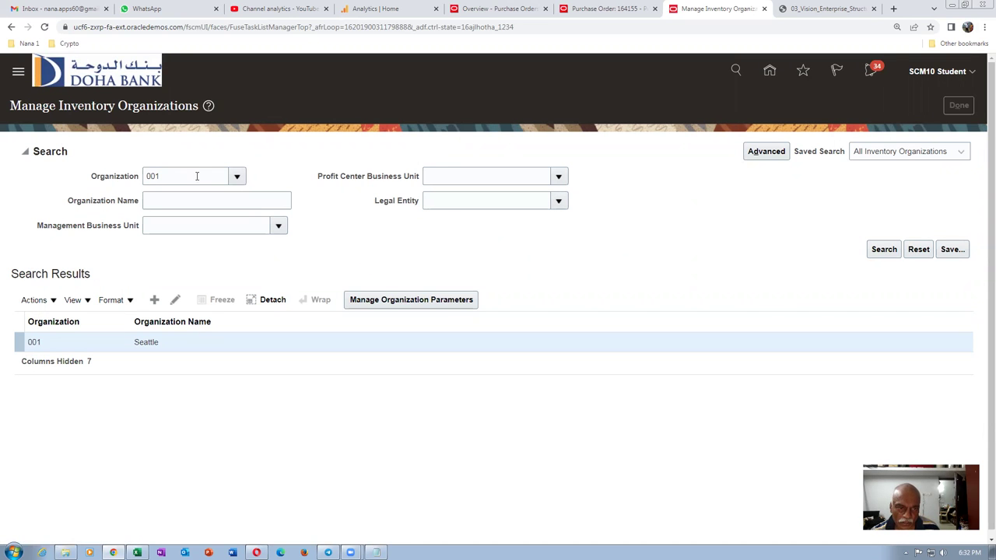
- Search the setup tasks for man%locations% and open Manage Locations
left_click(268, 132)
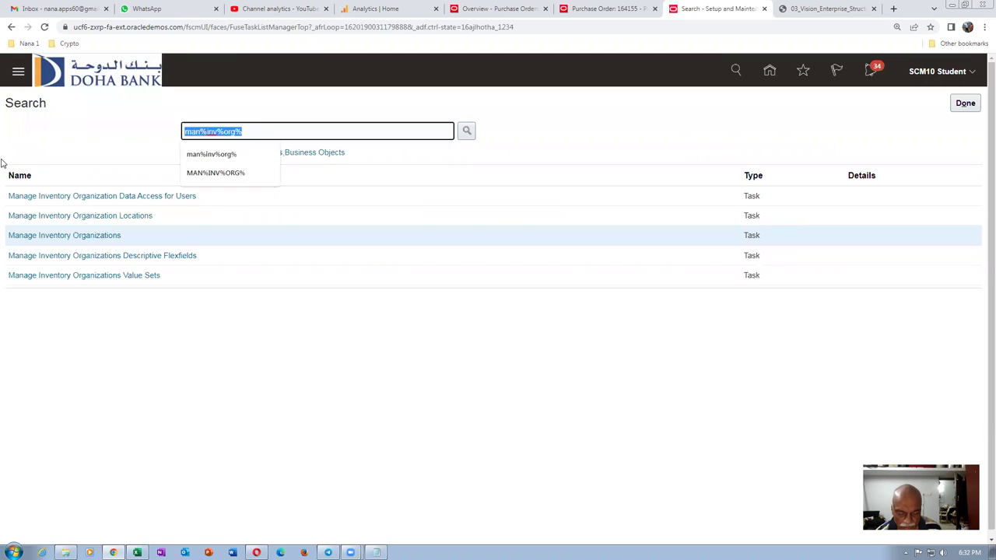
type("man%lo")
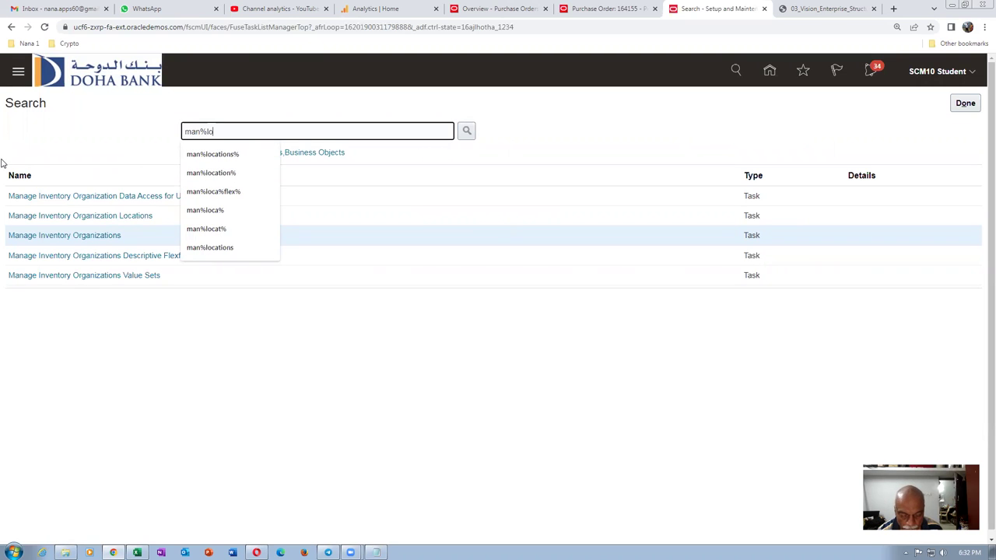
type("cations")
key("Return")
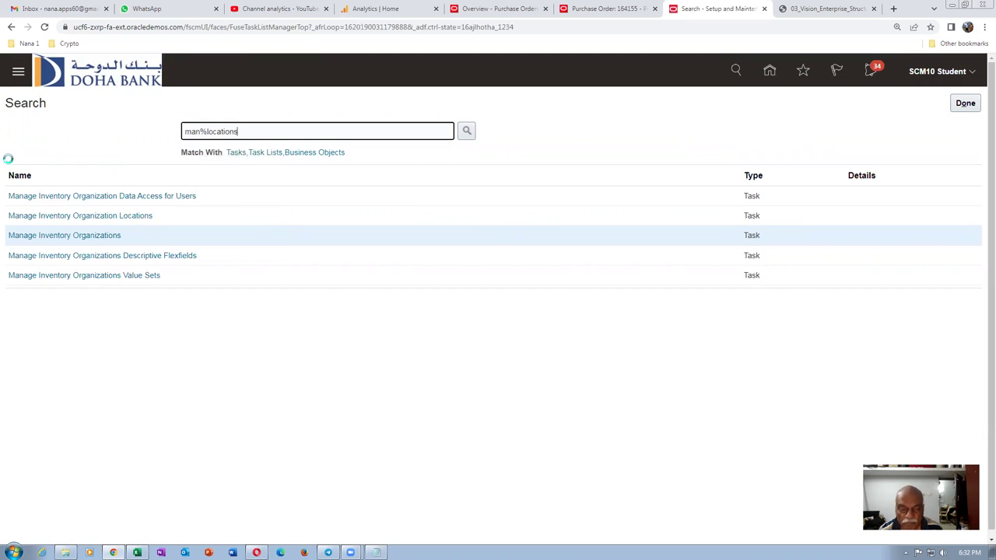
left_click(38, 256)
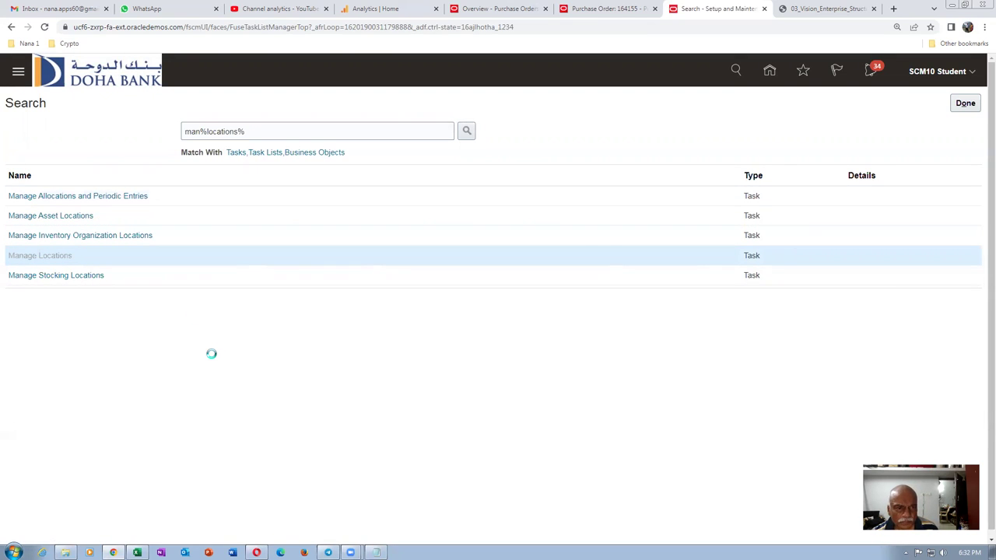
- Search the active locations by the name Seattle
left_click(170, 200)
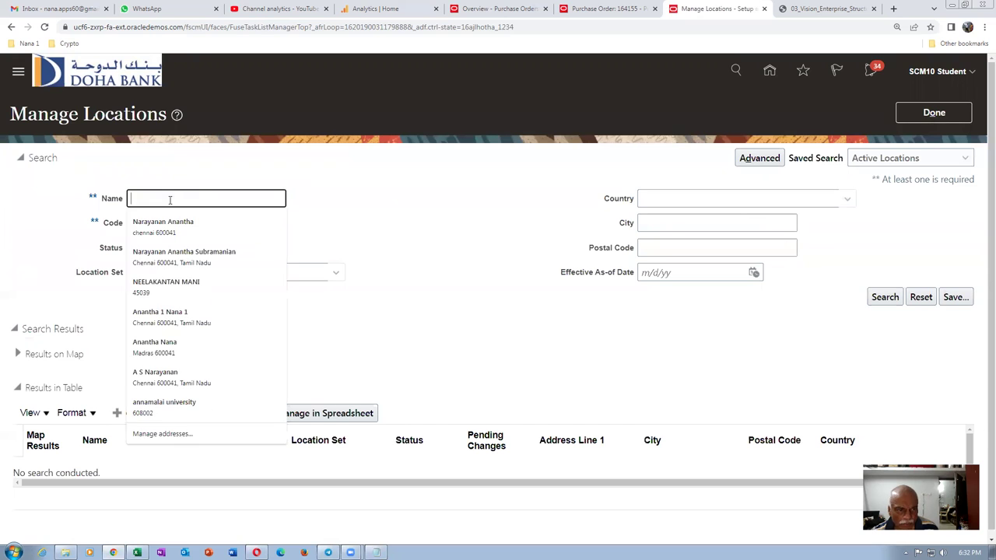
type("Seatt")
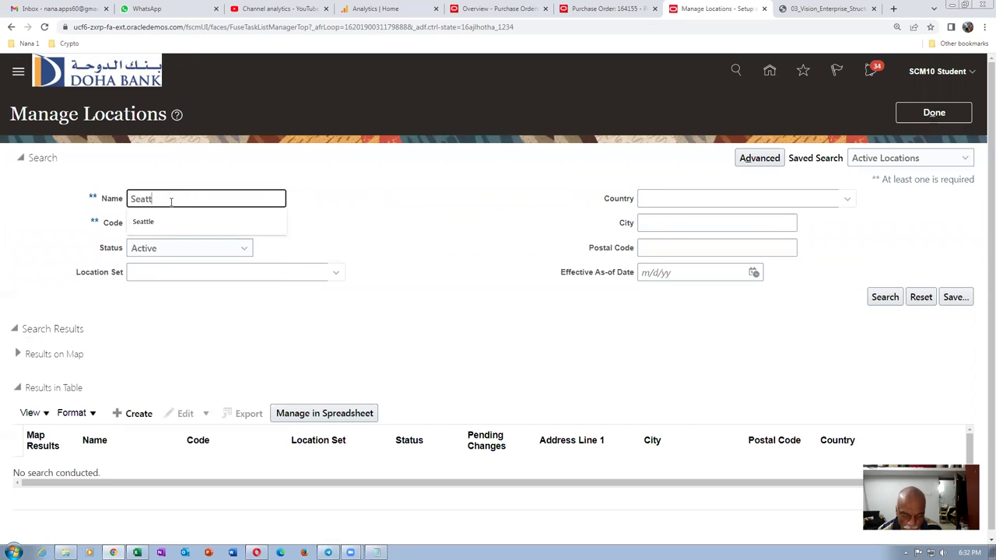
key("Return")
key("Return")
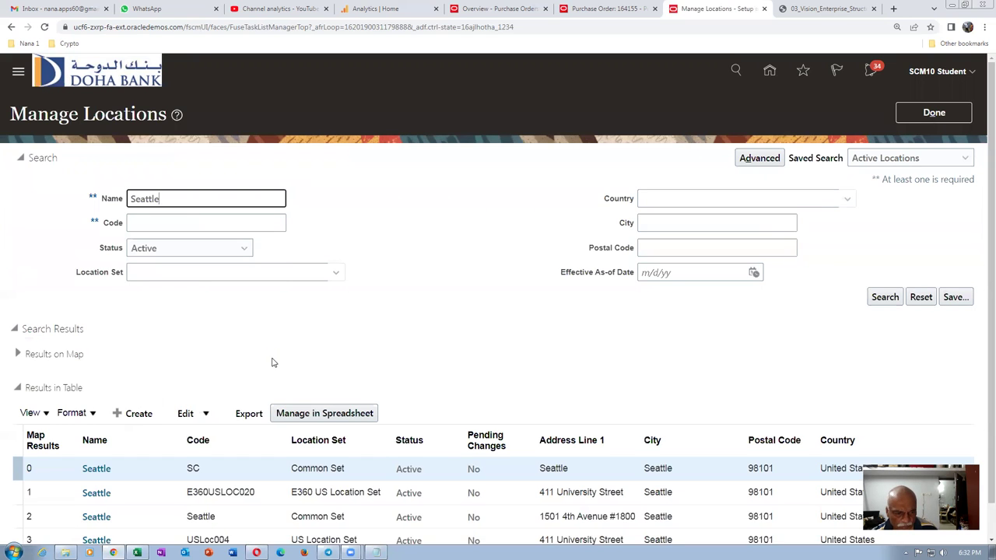
- Open the Seattle location with code Seattle in the Common Set for editing
scroll(272, 362, "down", 1)
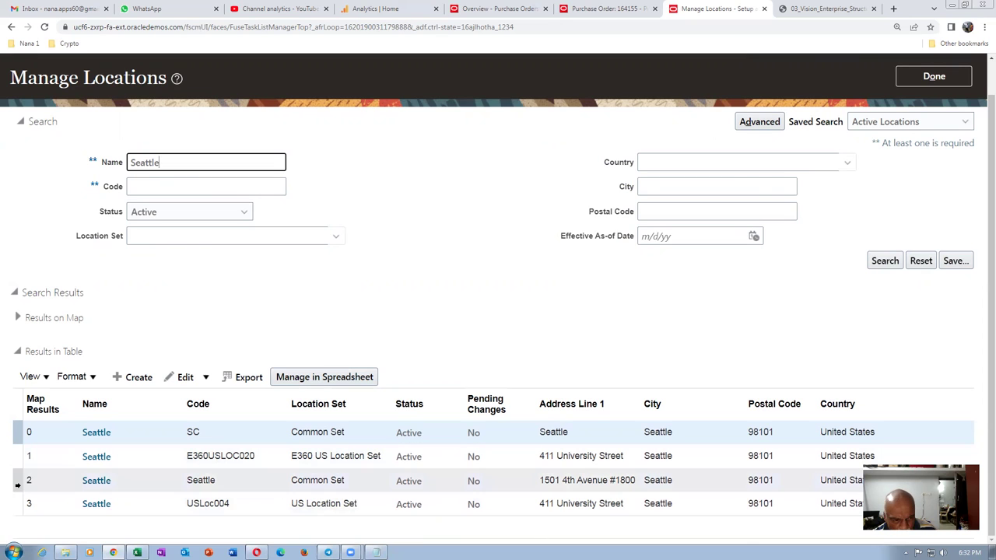
left_click(17, 484)
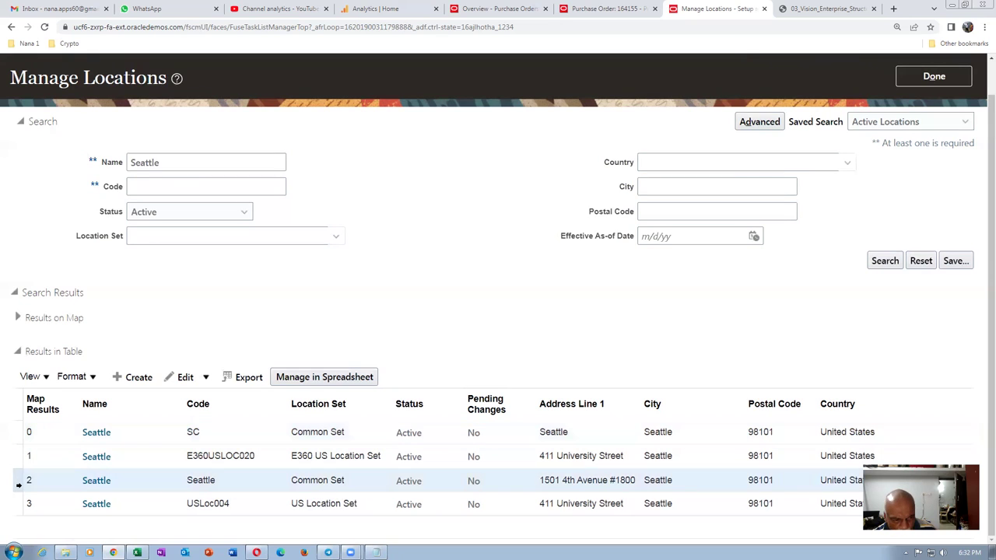
left_click(187, 377)
left_click(192, 399)
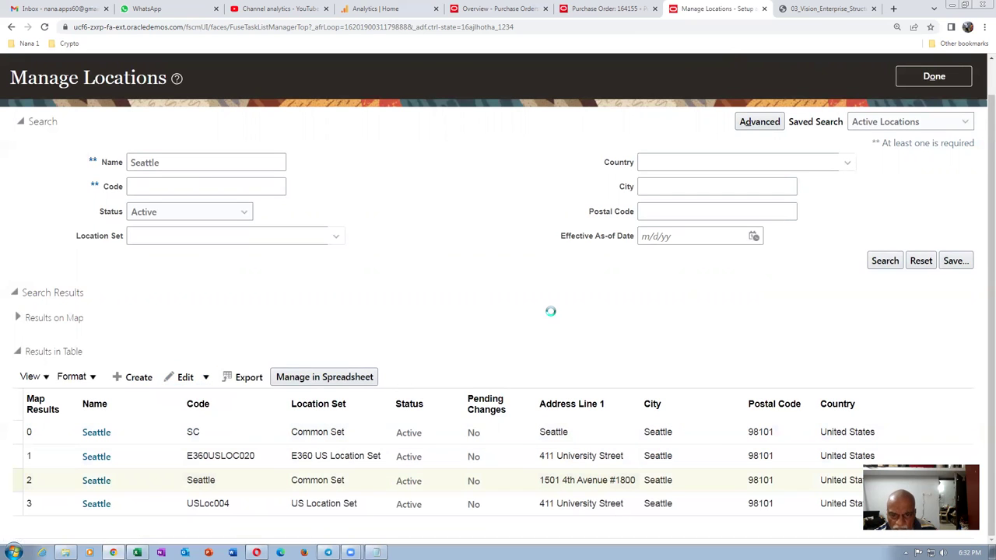
left_click(595, 335)
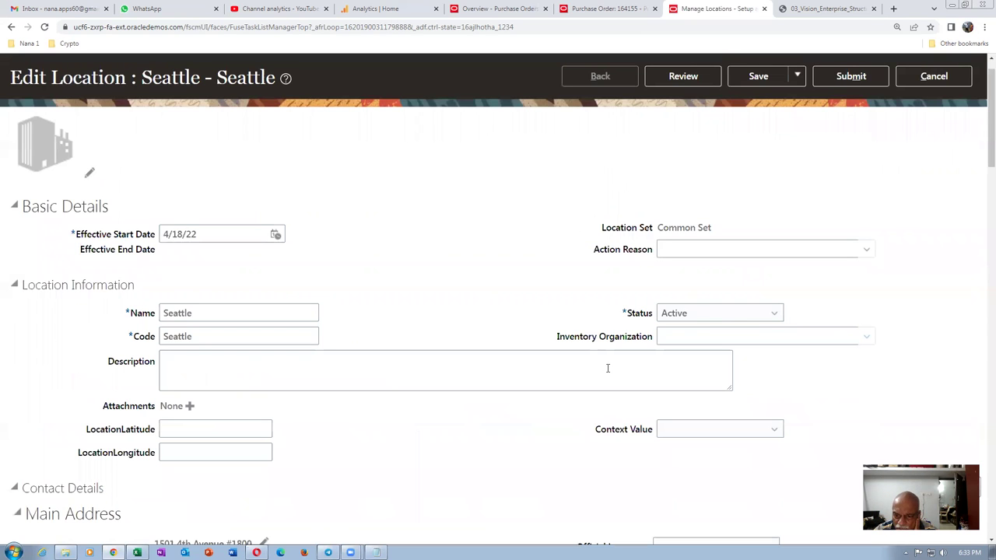
- Assign the Seattle 001 inventory organization to the location and submit the change
left_click(668, 338)
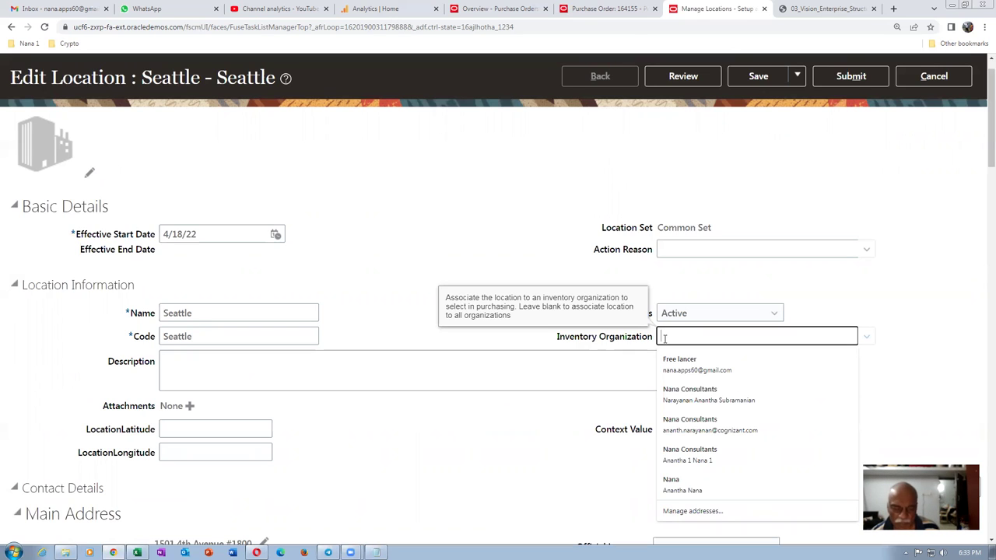
type("Seatt")
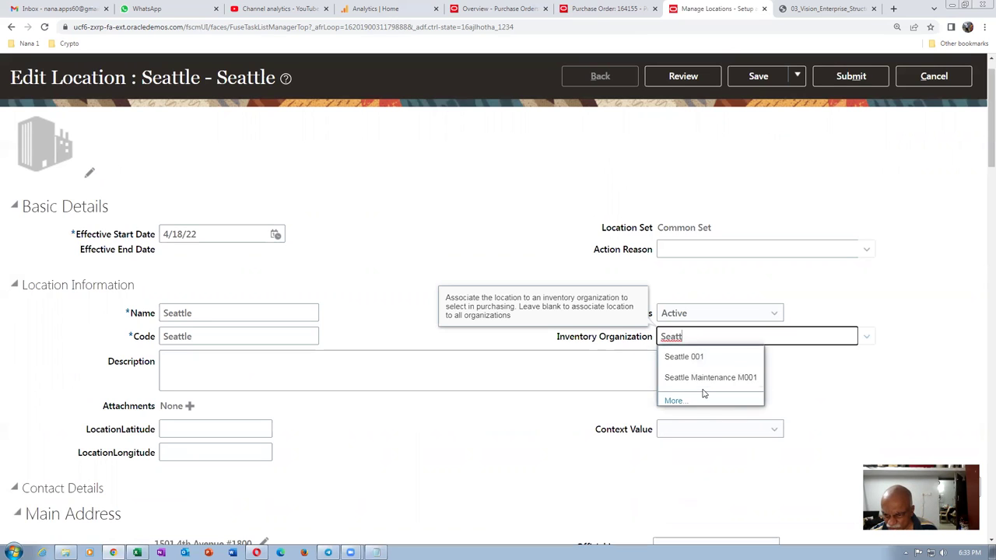
left_click(684, 357)
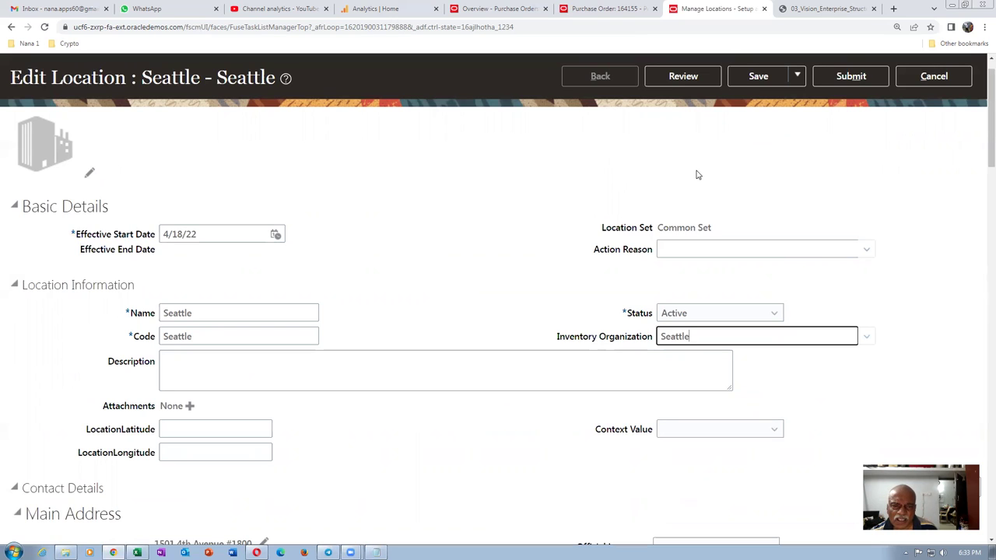
left_click(851, 75)
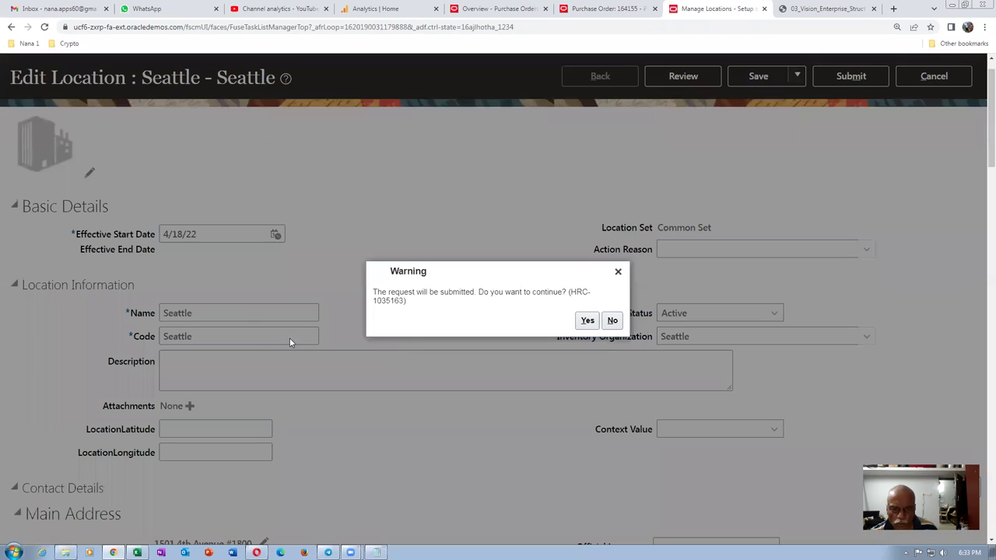
left_click(587, 321)
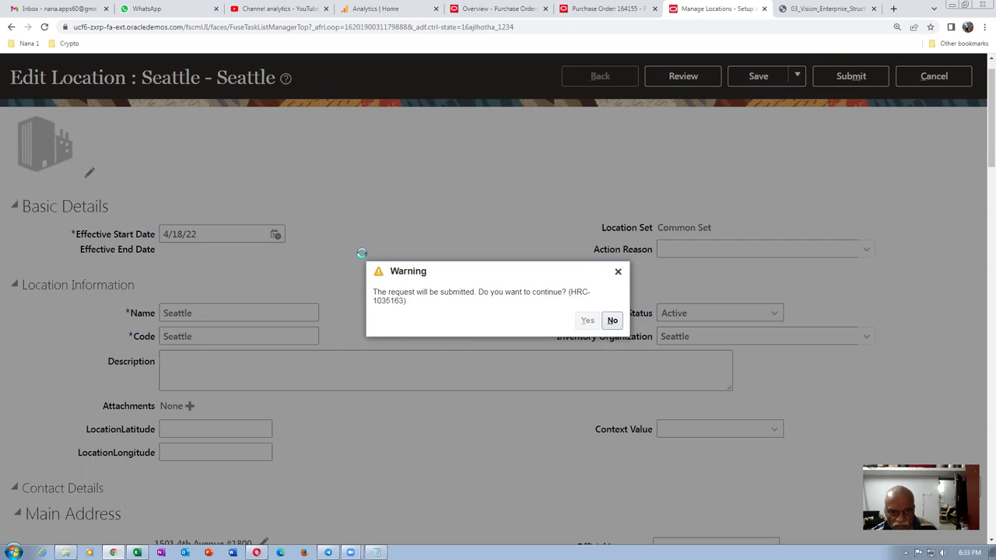
left_click(536, 316)
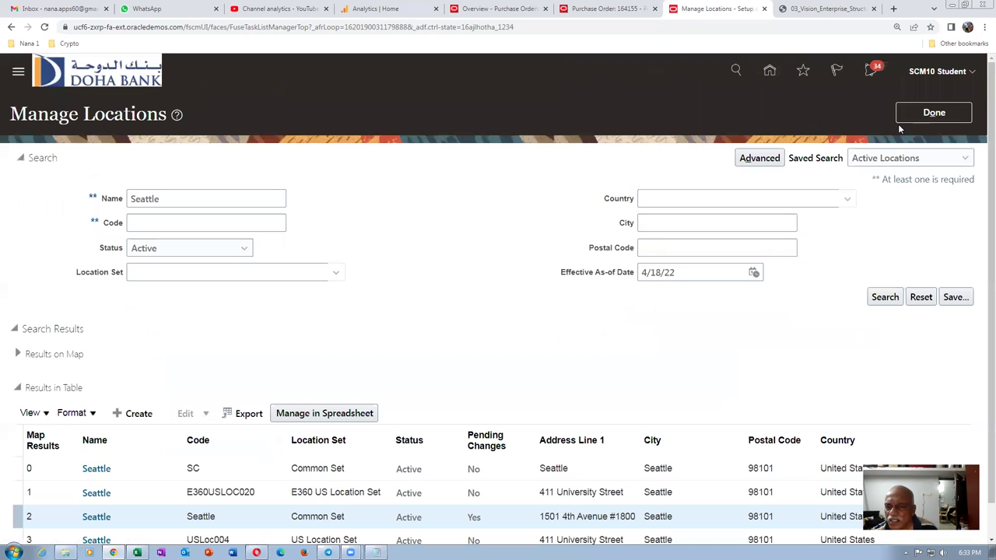
- Open the Seattle location with code SC in the Common Set, review its details, and return to the location list without saving
scroll(288, 282, "down", 1)
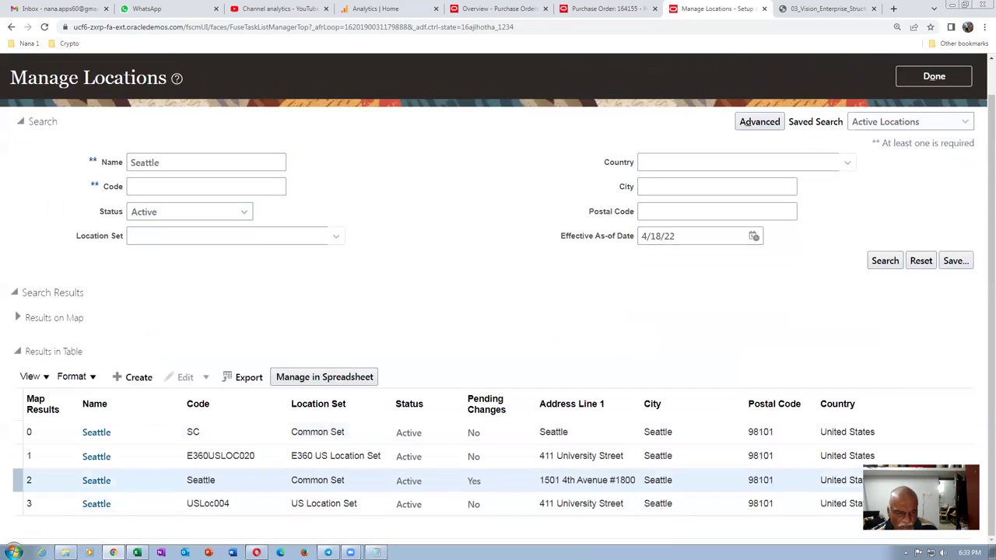
left_click(21, 431)
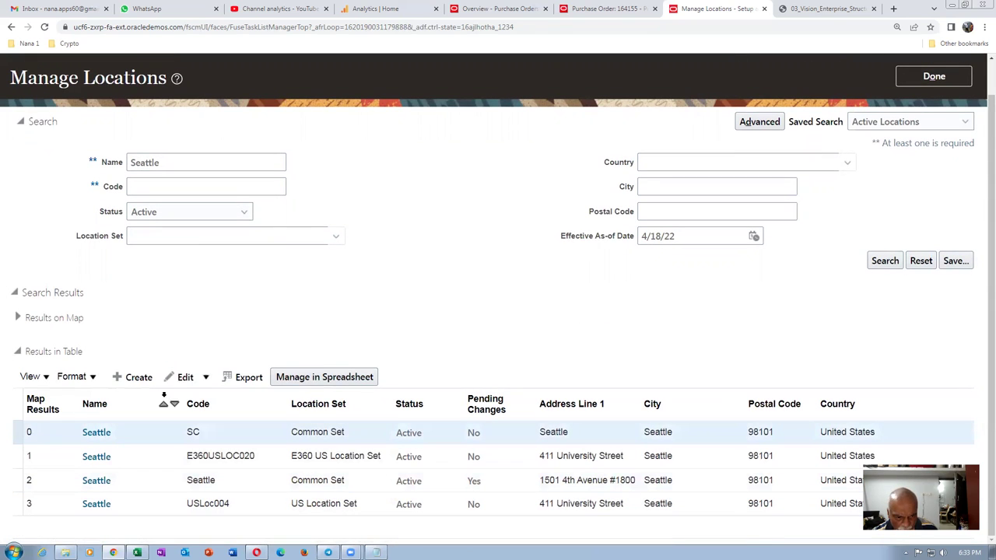
left_click(184, 379)
left_click(191, 417)
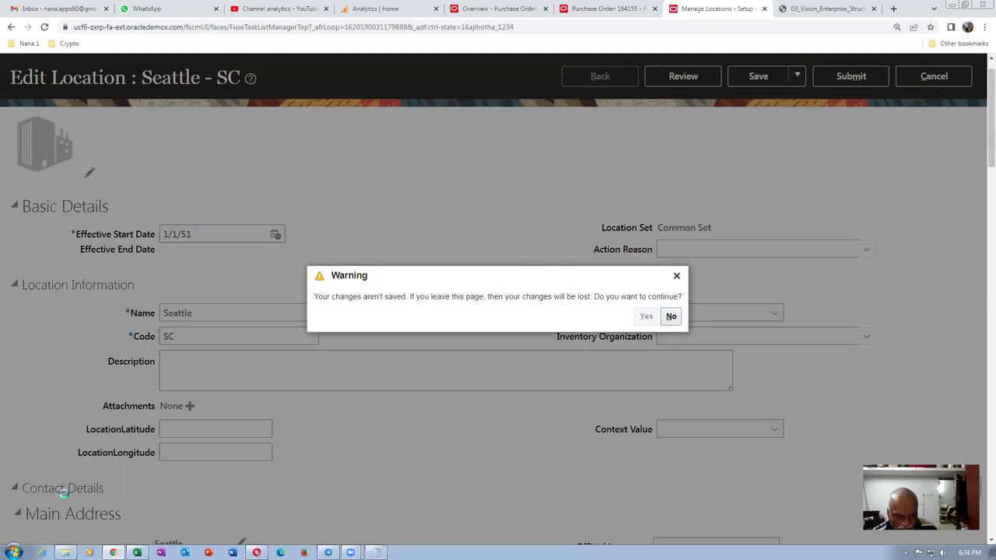
scroll(456, 395, "down", 2)
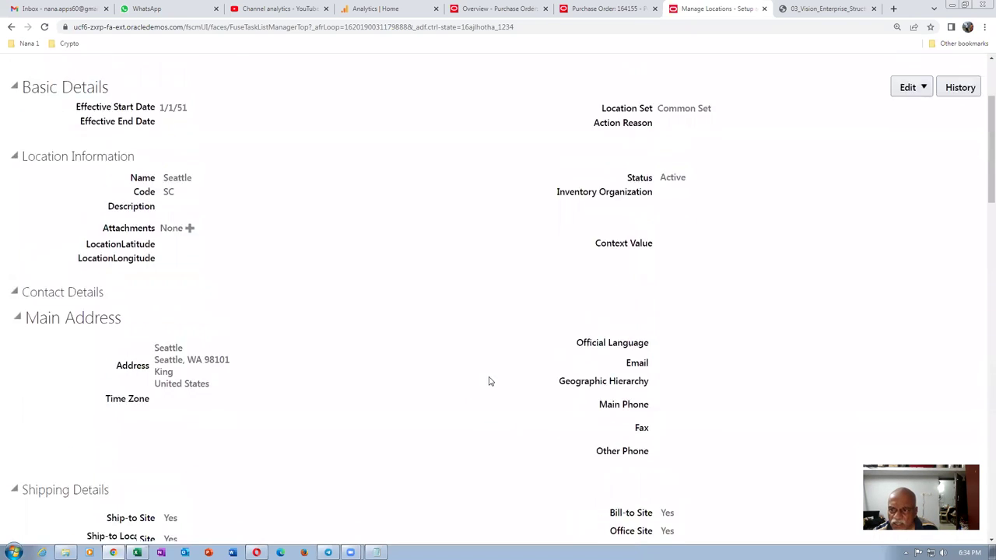
scroll(489, 382, "up", 2)
left_click(921, 109)
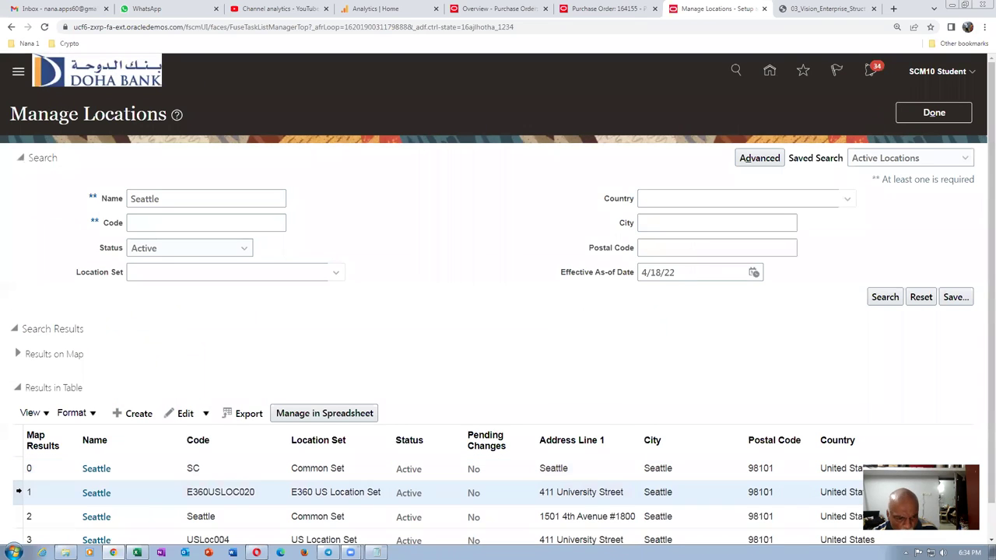
- Select the Seattle location with code E360USLOC020 and check the ship-to location on the purchase order before returning to the location list
left_click(26, 493)
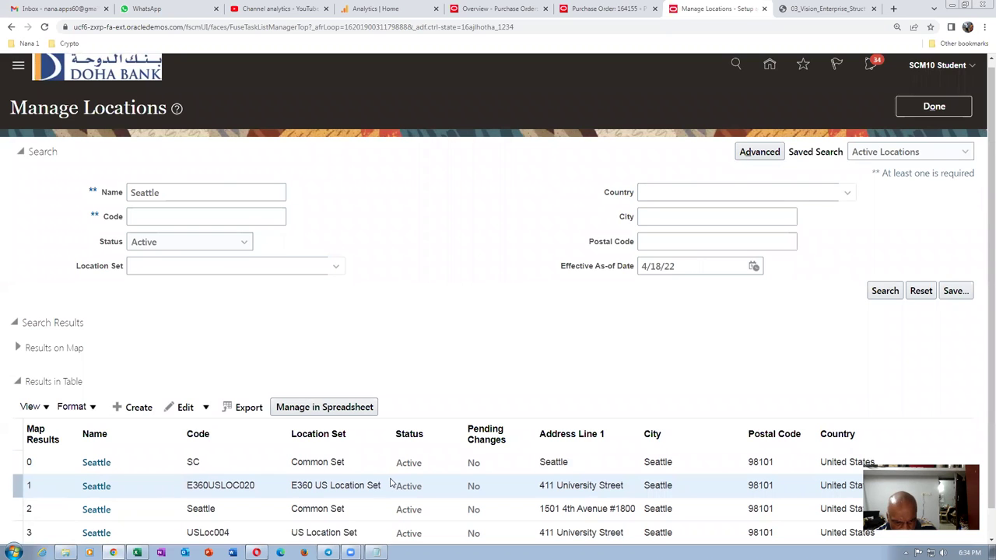
scroll(391, 482, "down", 1)
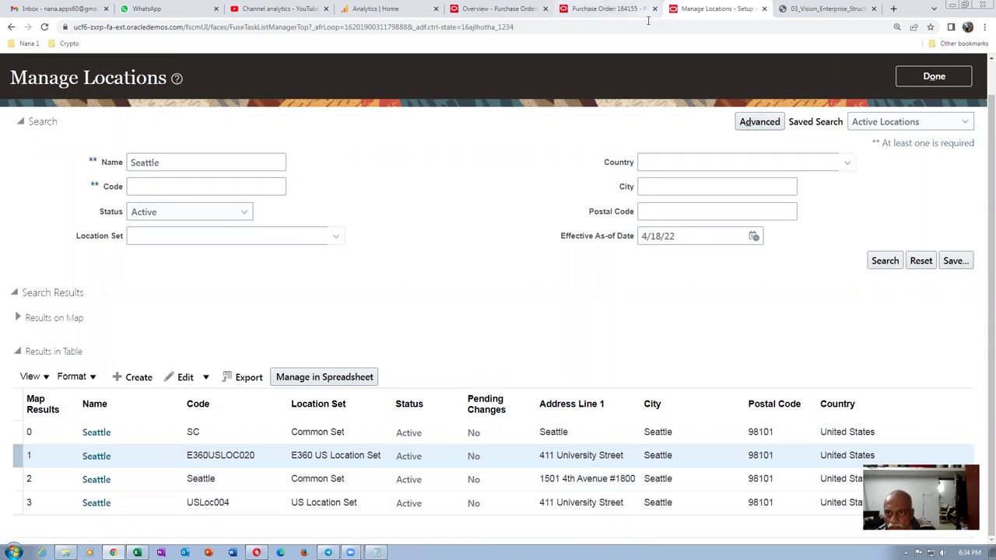
left_click(607, 11)
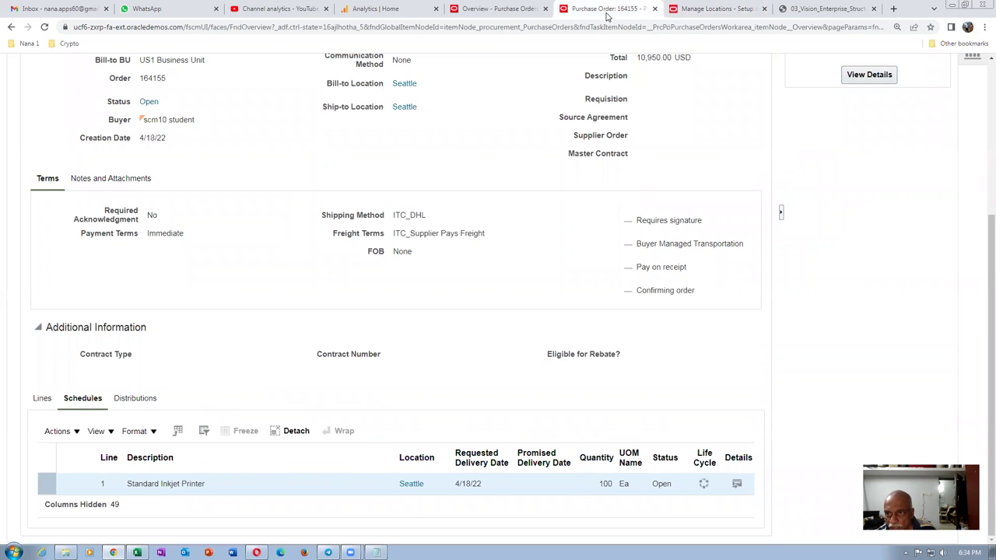
left_click(724, 9)
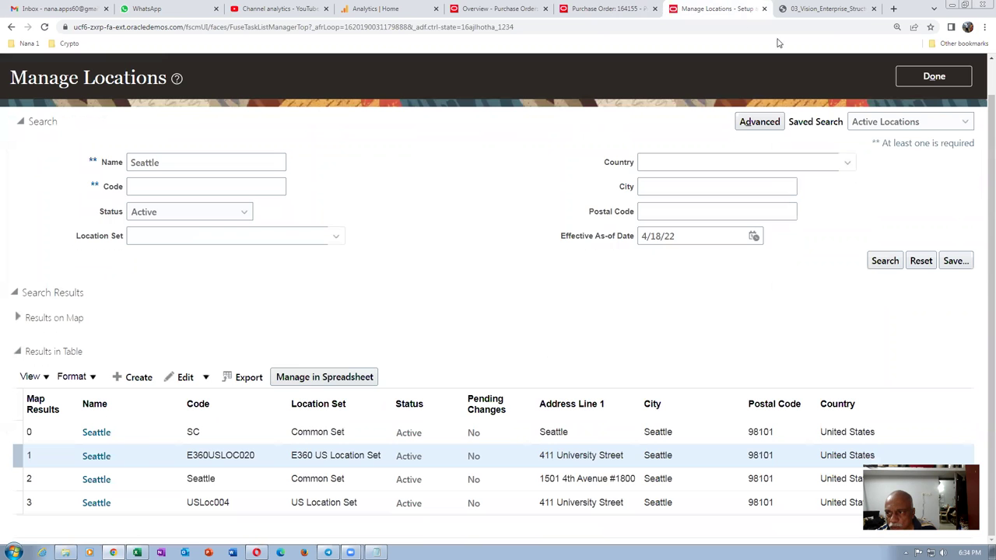
- Leave the location setup and open Receive Expected Shipments in Inventory Management for organization 001
left_click(957, 77)
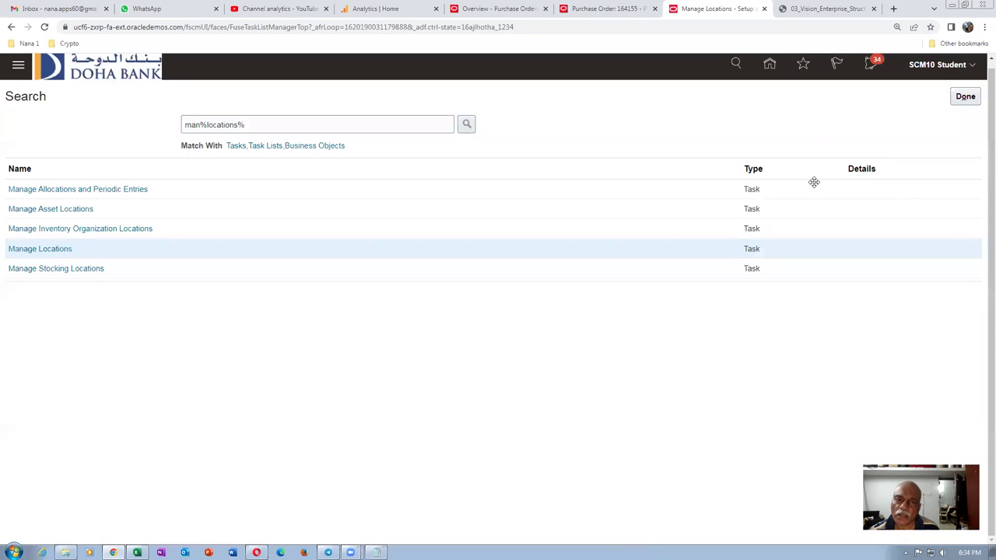
left_click(959, 97)
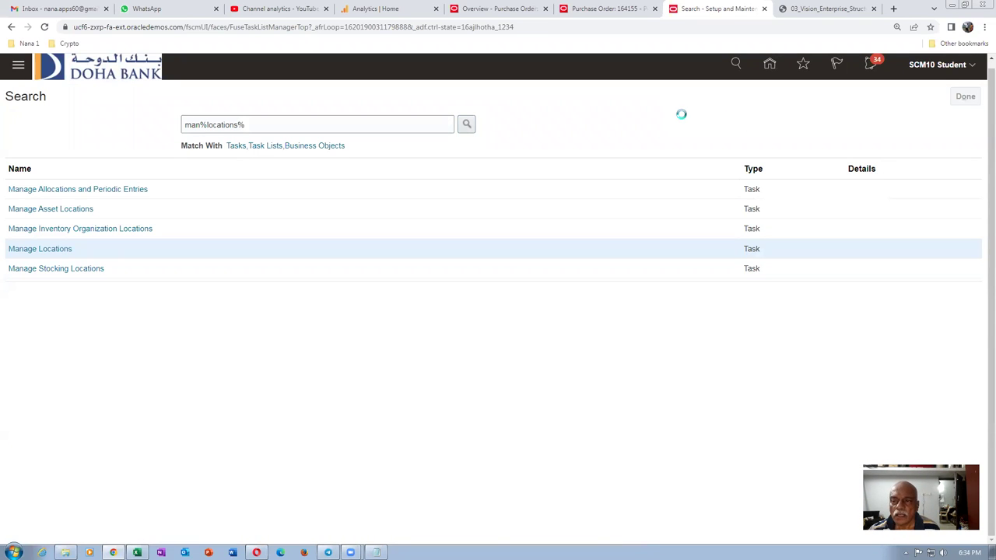
left_click(770, 63)
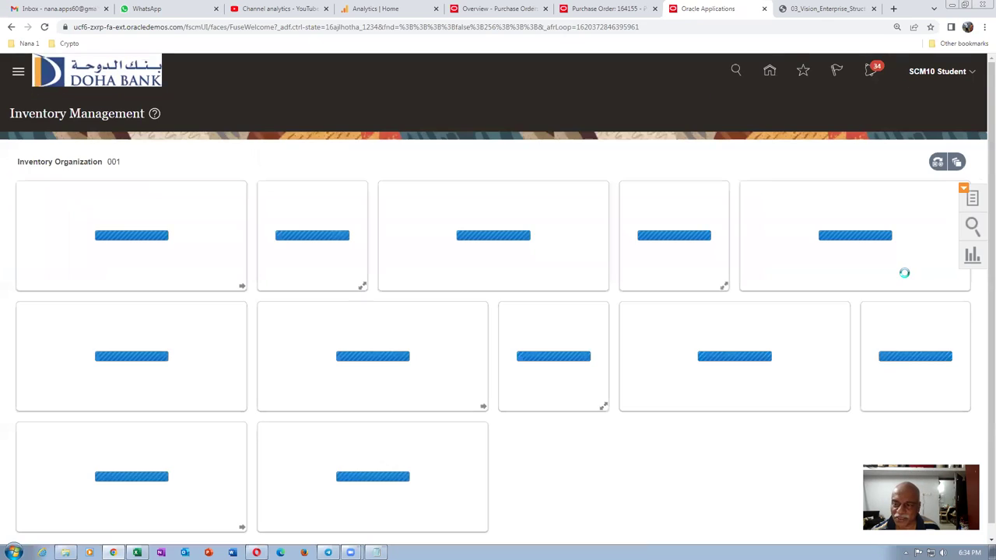
left_click(973, 200)
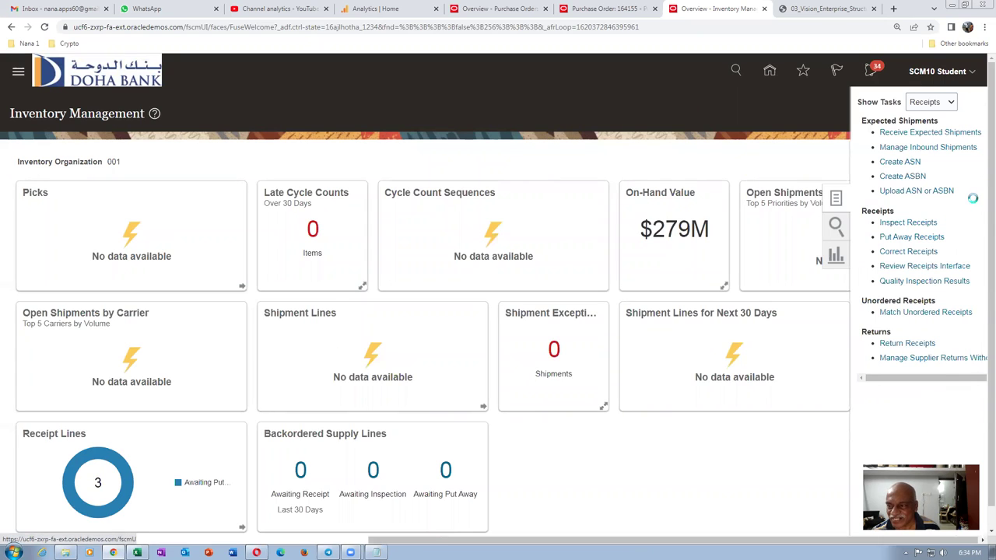
left_click(889, 138)
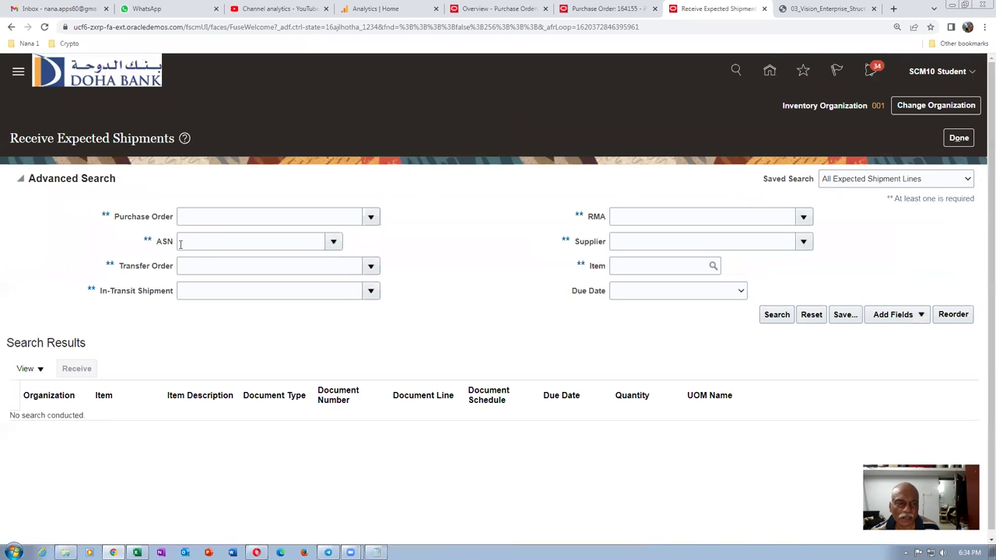
- Search the expected shipments by the purchase order number
left_click(215, 216)
type("1")
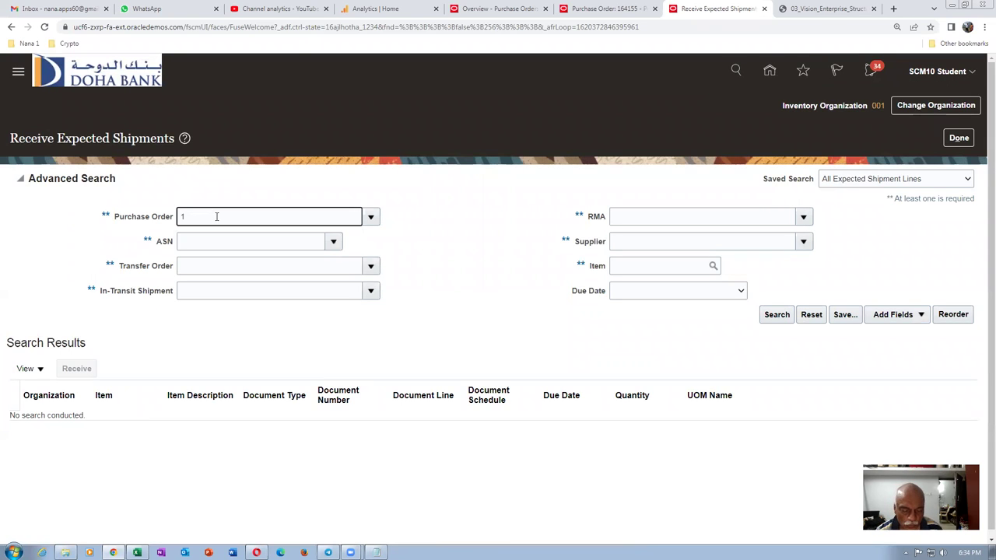
type("64155")
key("Tab")
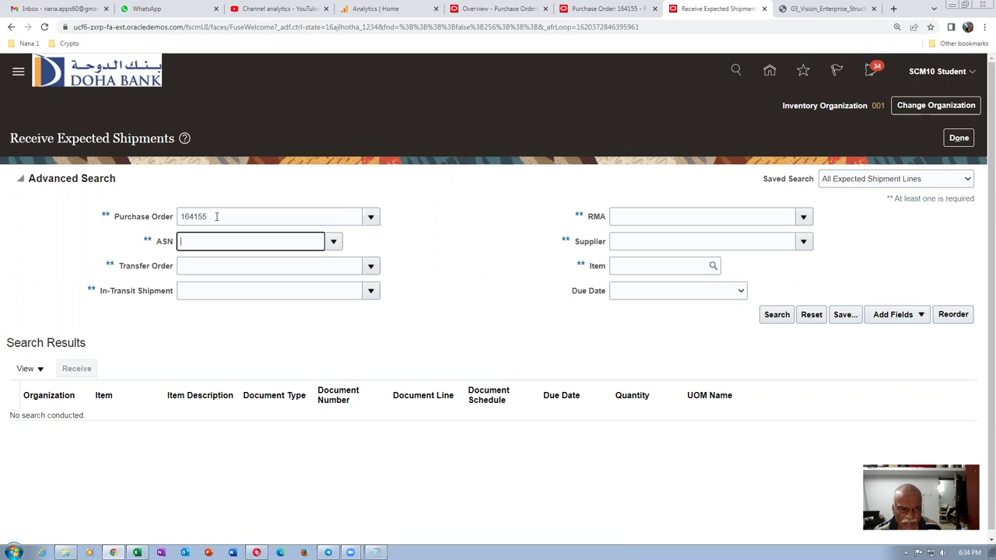
left_click(772, 315)
- Look up the purchase order number in the purchase order selection dialog and cancel the selection
left_click(397, 273)
type("1641")
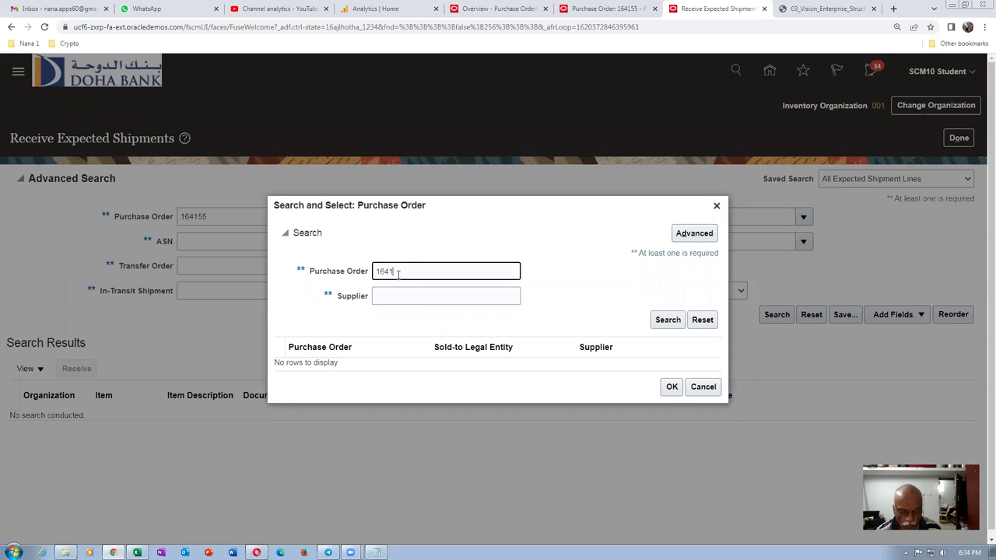
type("55")
key("Tab")
left_click(667, 320)
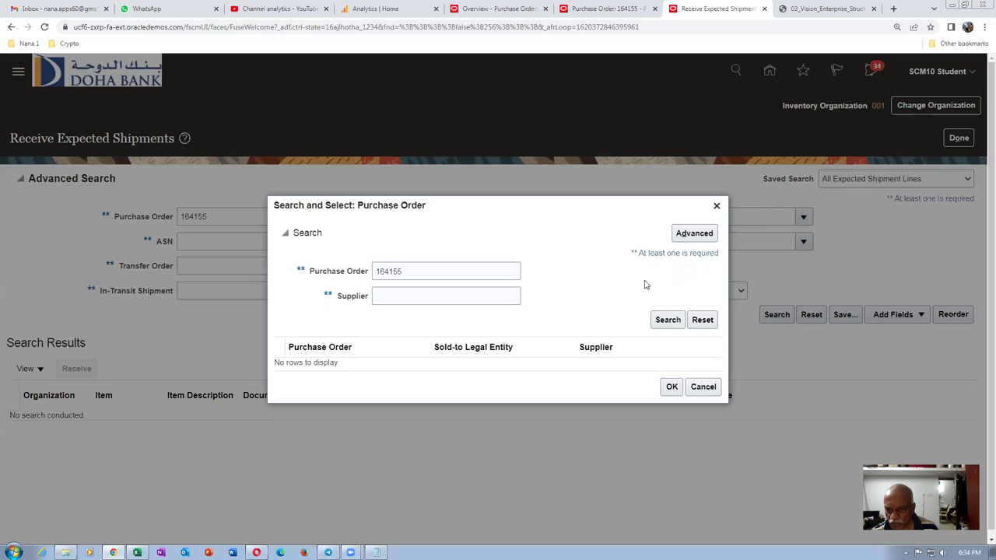
left_click(702, 388)
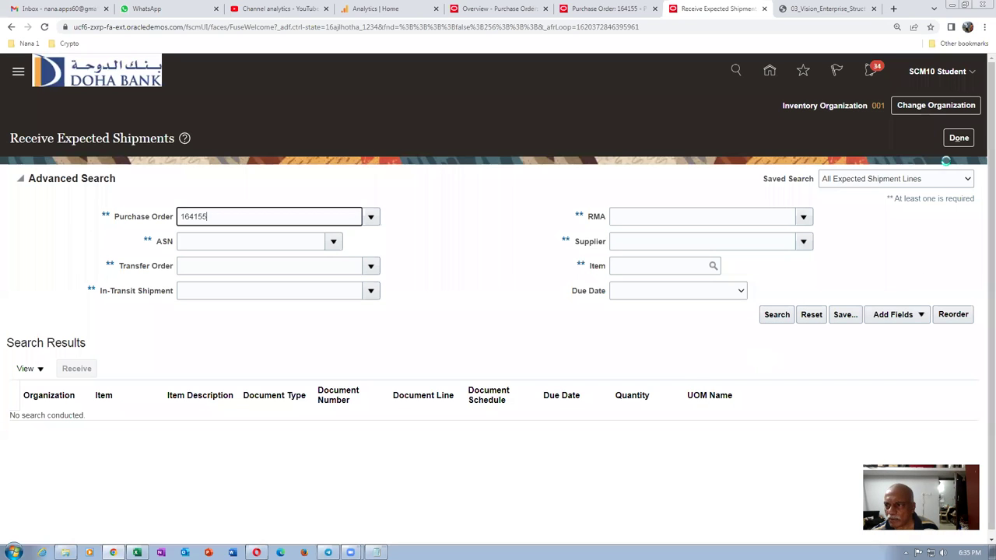
- Clear the purchase order number from the search and leave Receive Expected Shipments
left_click(959, 138)
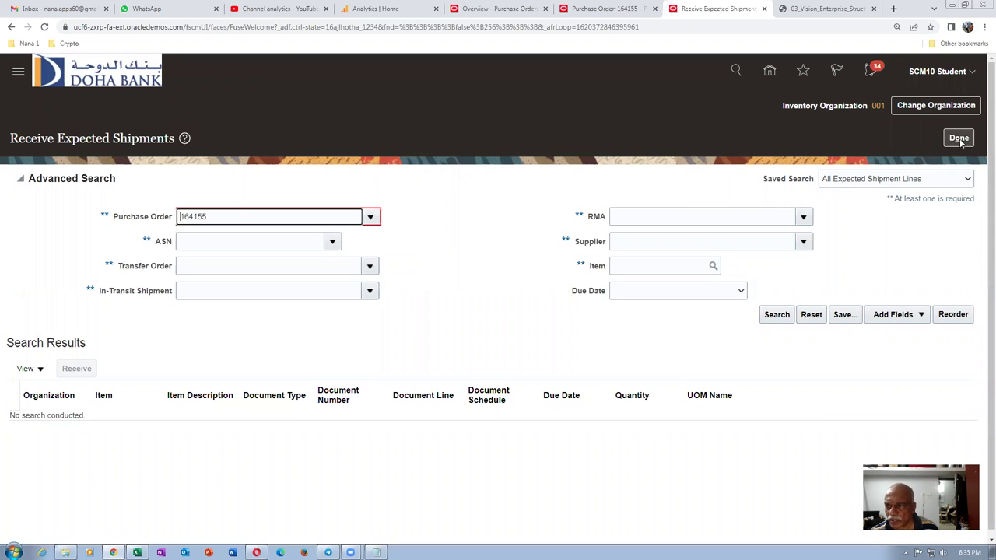
left_click_drag(233, 223, 164, 231)
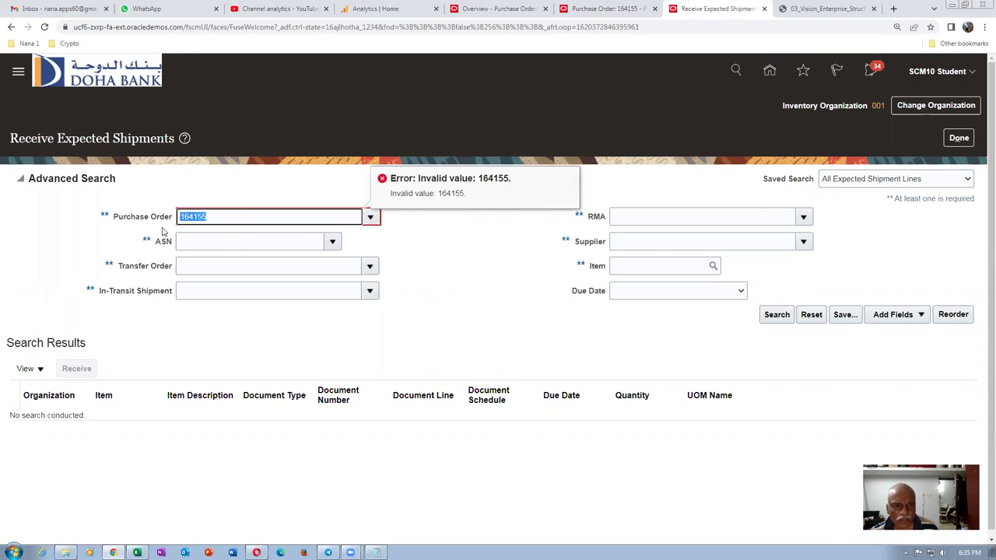
key("BackSpace")
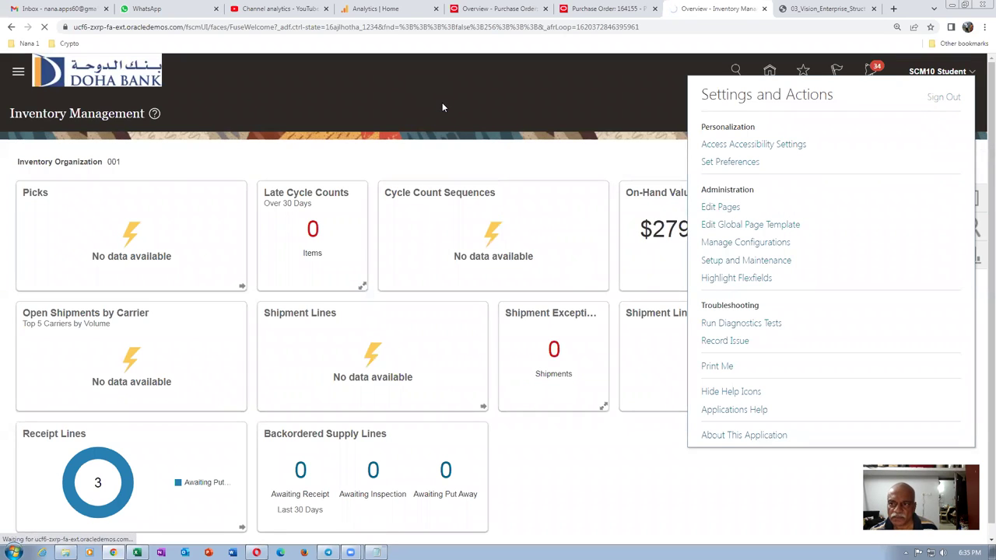
- Sign out and back in to the application, and close the purchase order and Vision enterprise structure document pages
left_click(512, 272)
left_click(441, 311)
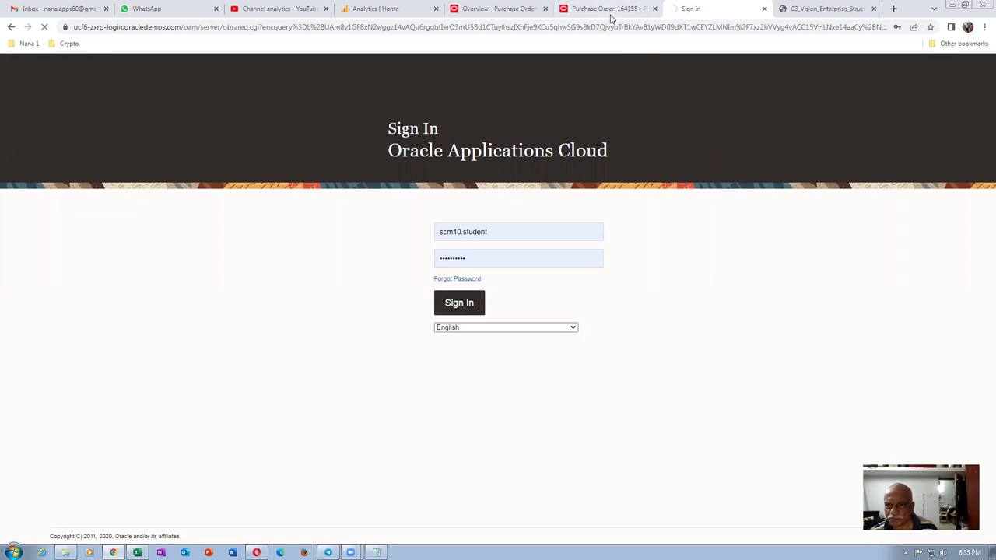
left_click(609, 9)
left_click(654, 9)
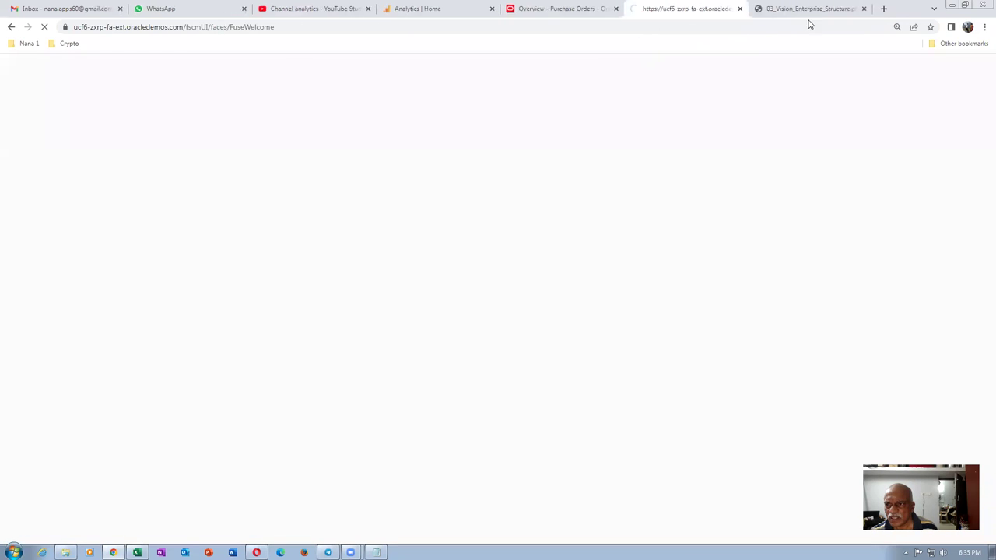
left_click(806, 9)
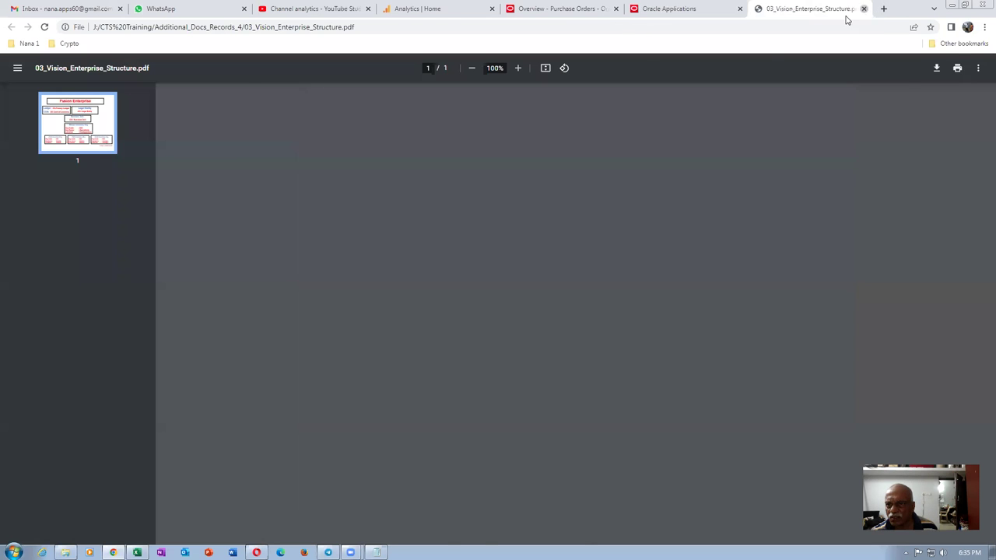
left_click(863, 9)
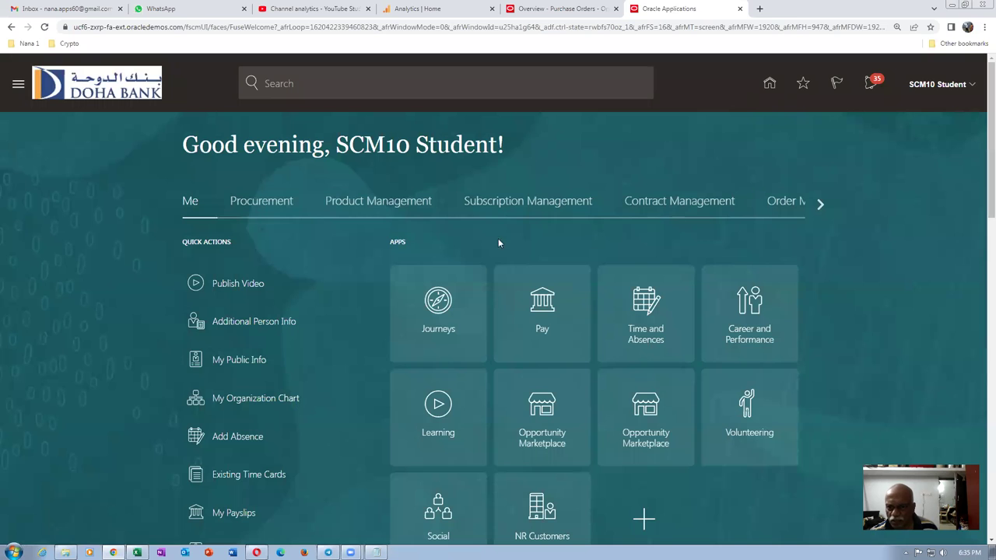
- Open Inventory Management from the Supply Chain Execution group on the home page
left_click(820, 205)
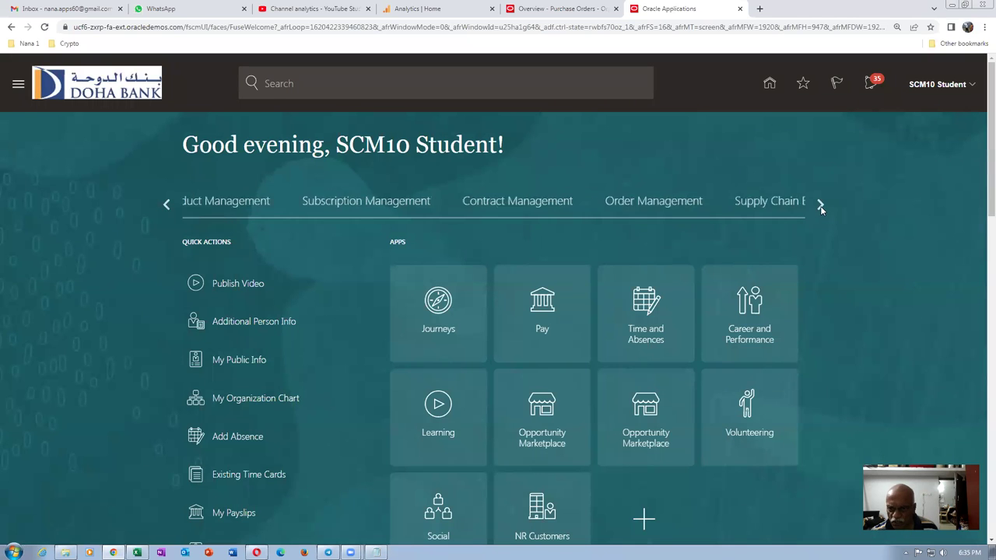
left_click(329, 203)
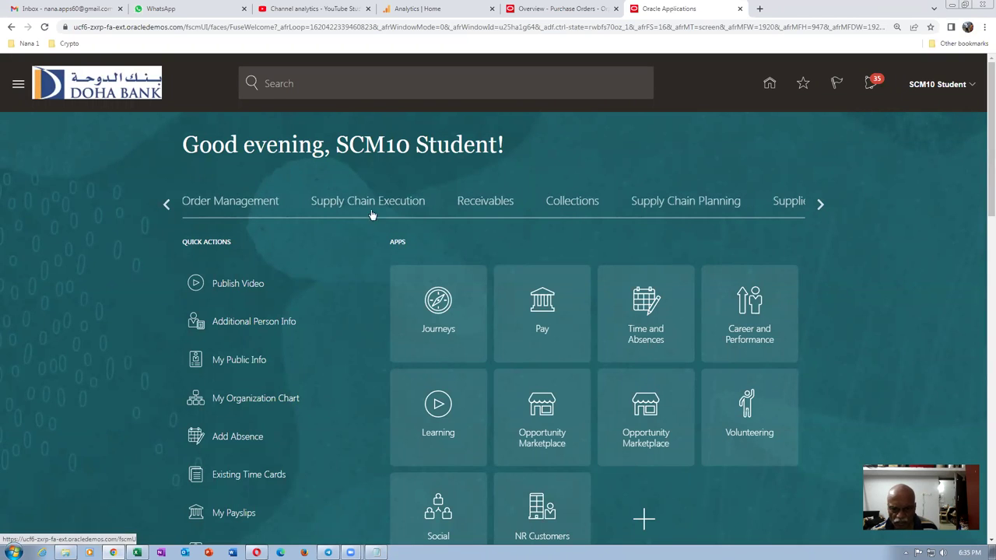
left_click(652, 342)
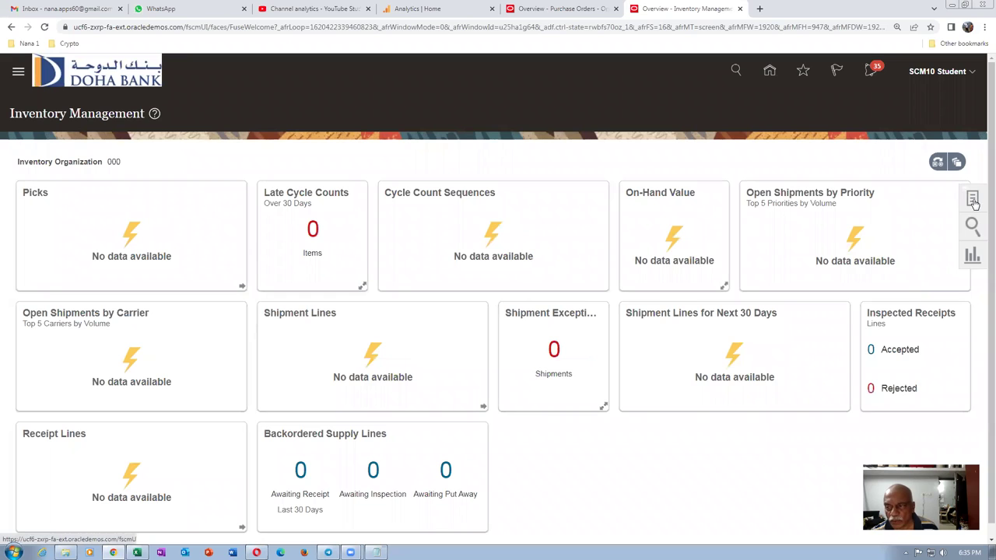
- Show the Receipts tasks in Inventory Management and open Receive Expected Shipments
left_click(972, 200)
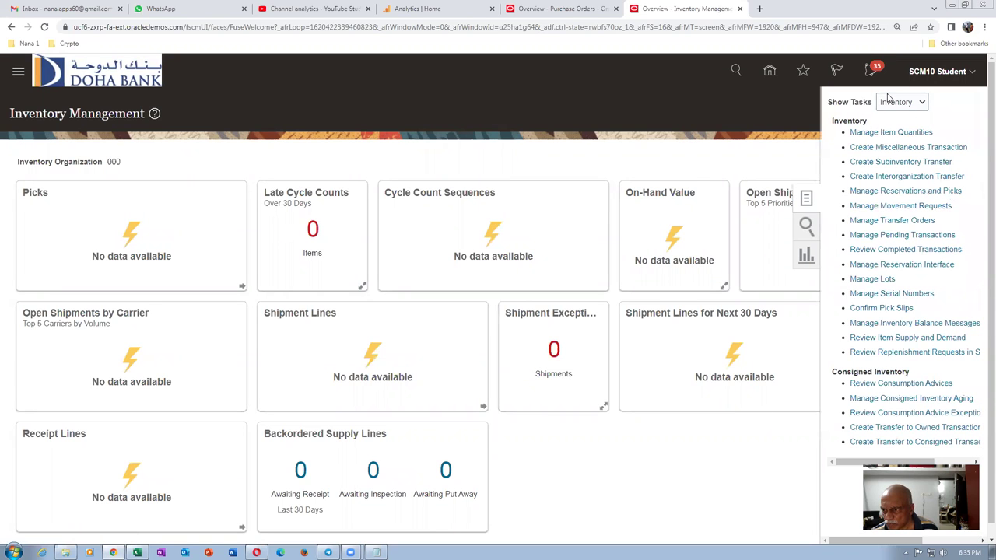
left_click(887, 96)
left_click(887, 154)
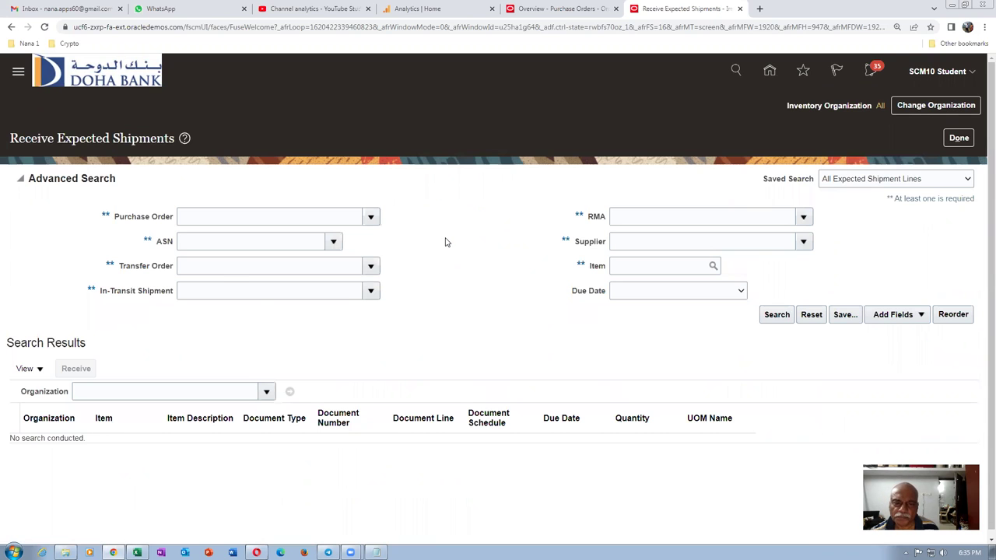
- Try to enter the approved purchase order's number in the expected shipments search for all organizations, and cancel the selection dialog
left_click(221, 218)
type("1")
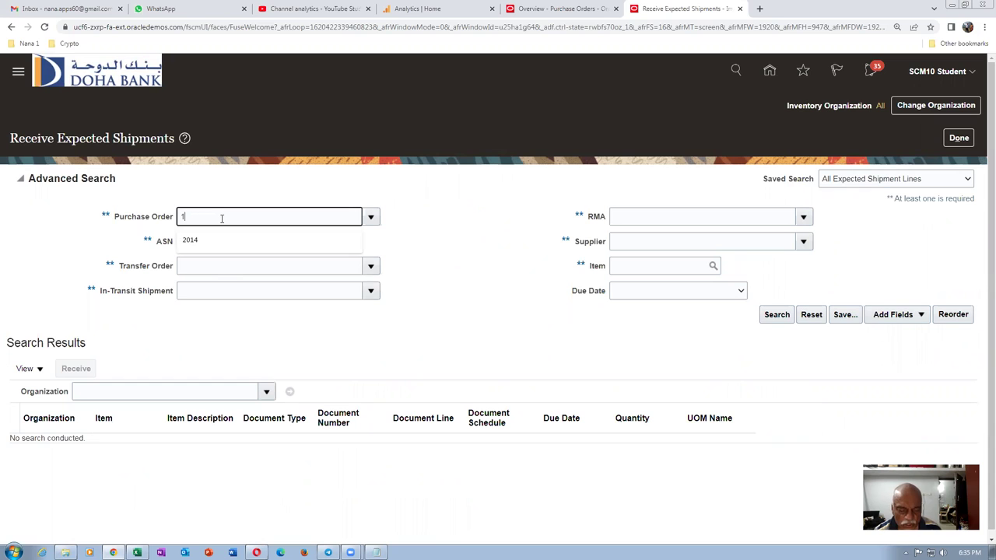
type("64155")
key("Tab")
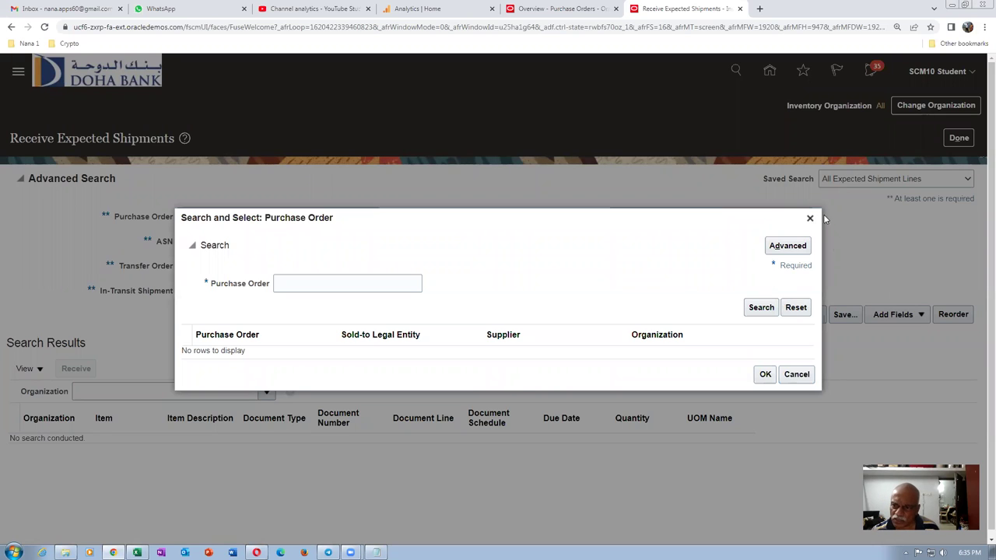
left_click(796, 374)
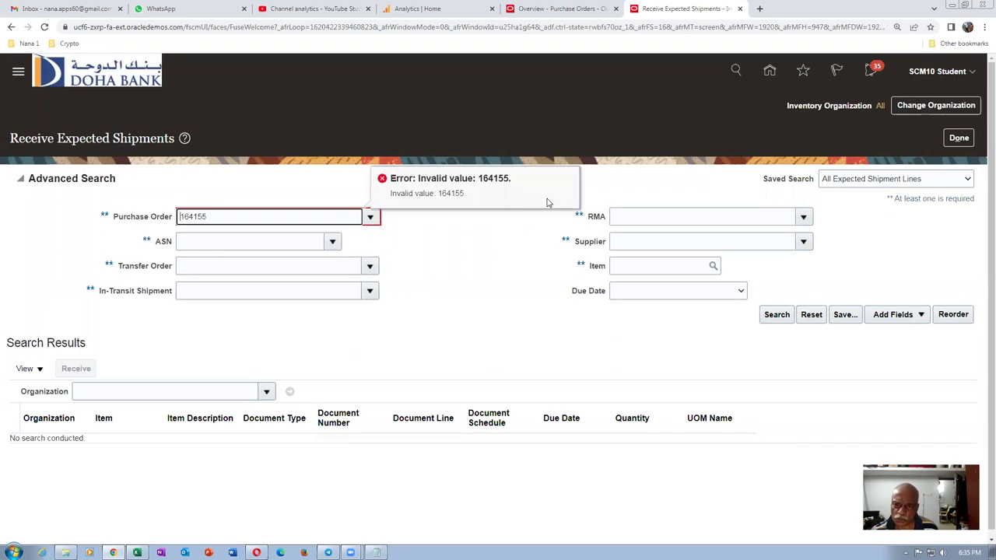
- Clear the purchase order number and change the inventory organization to 001
key("ctrl+a")
key("BackSpace")
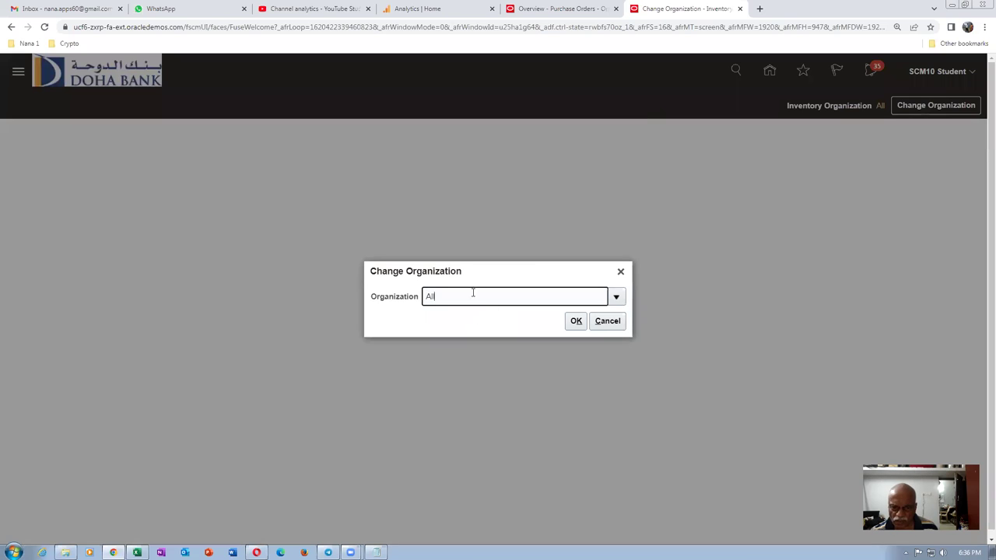
type("001")
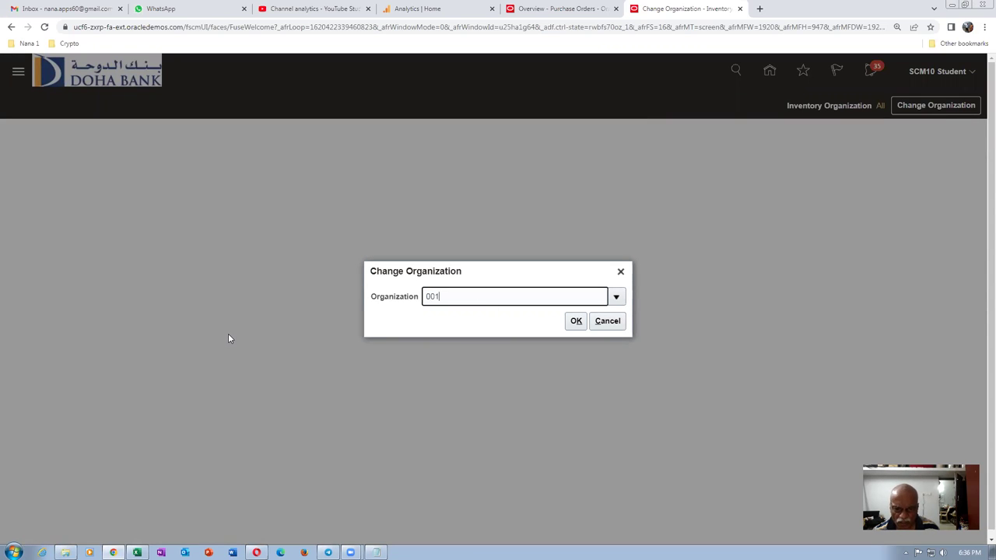
left_click(576, 321)
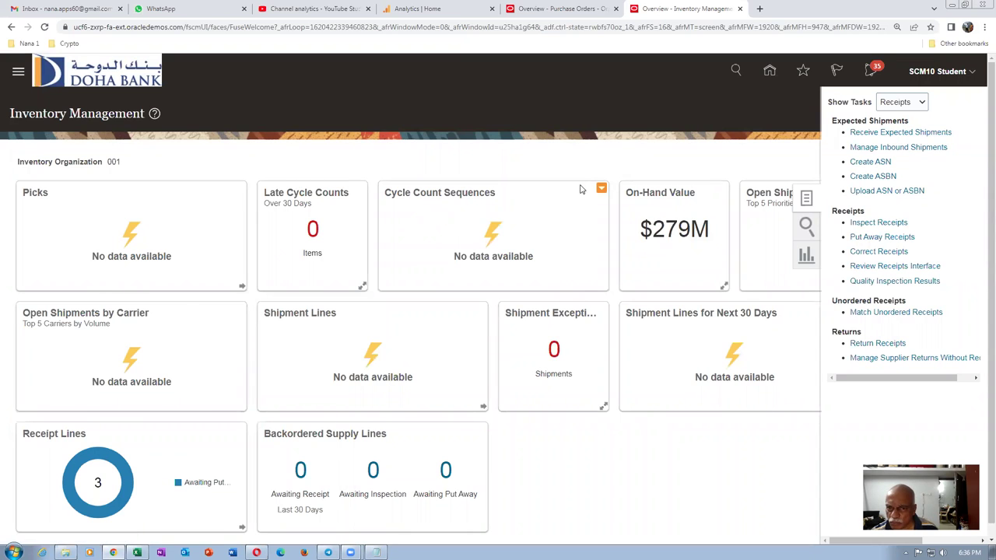
- In Receive Expected Shipments for organization 001, look up the purchase order number in the selection dialog and cancel the selection
left_click(195, 217)
type("164155")
key("Tab")
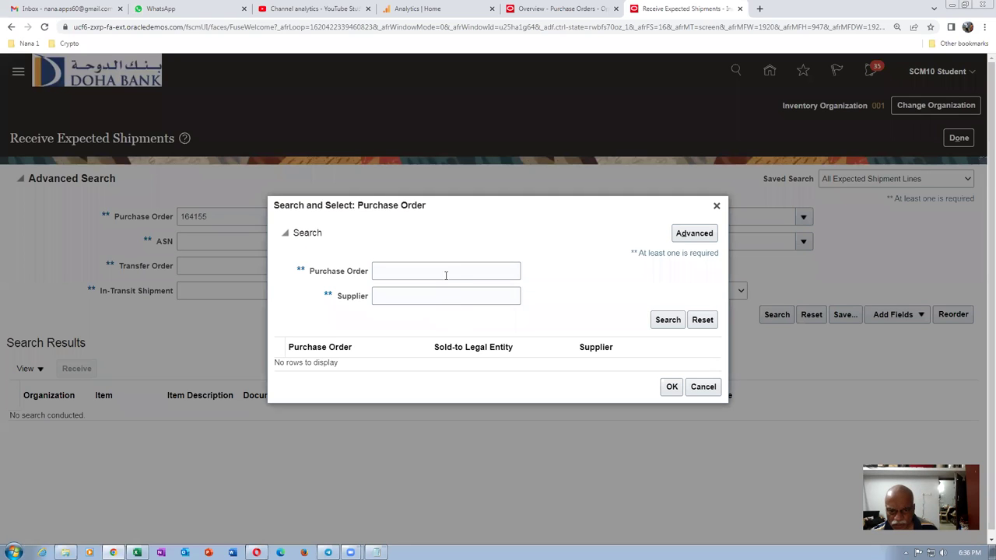
left_click(446, 275)
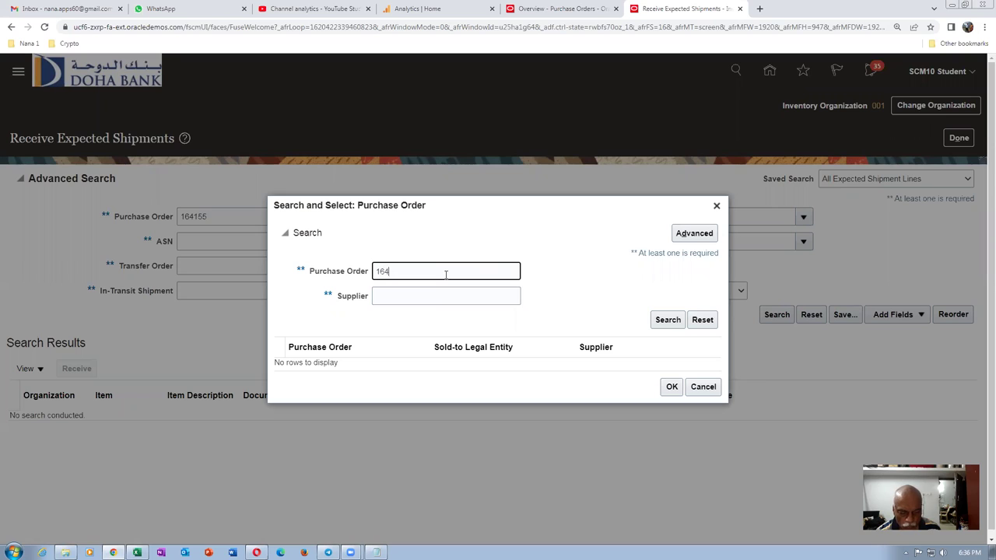
key("Tab")
left_click(667, 321)
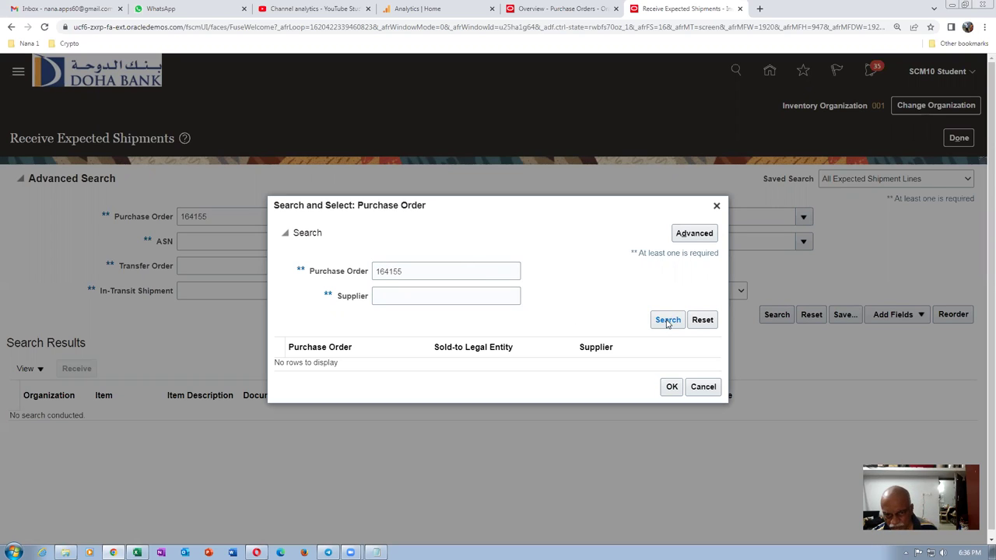
left_click(711, 386)
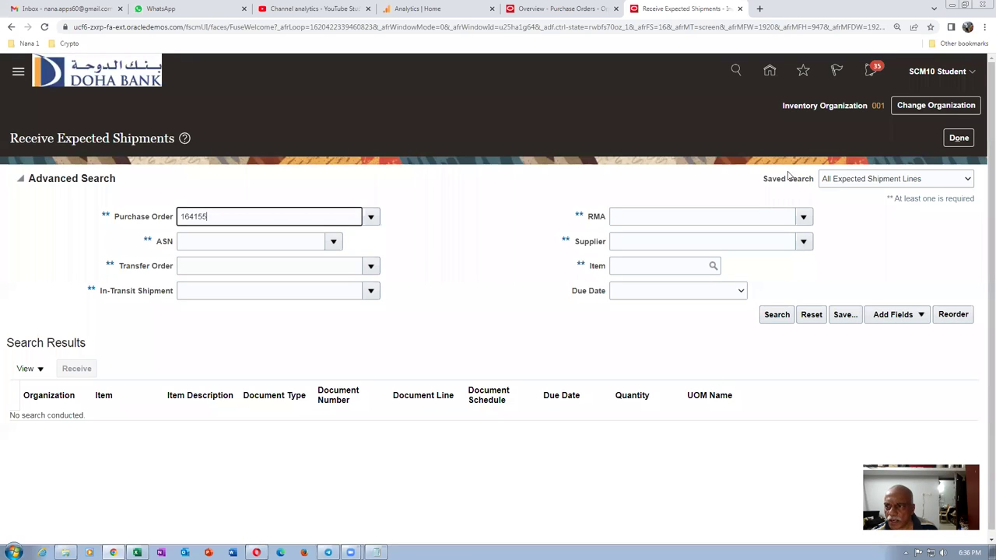
- Close the separate browser page showing the Purchase Orders overview
left_click(562, 8)
left_click(628, 10)
left_click(616, 9)
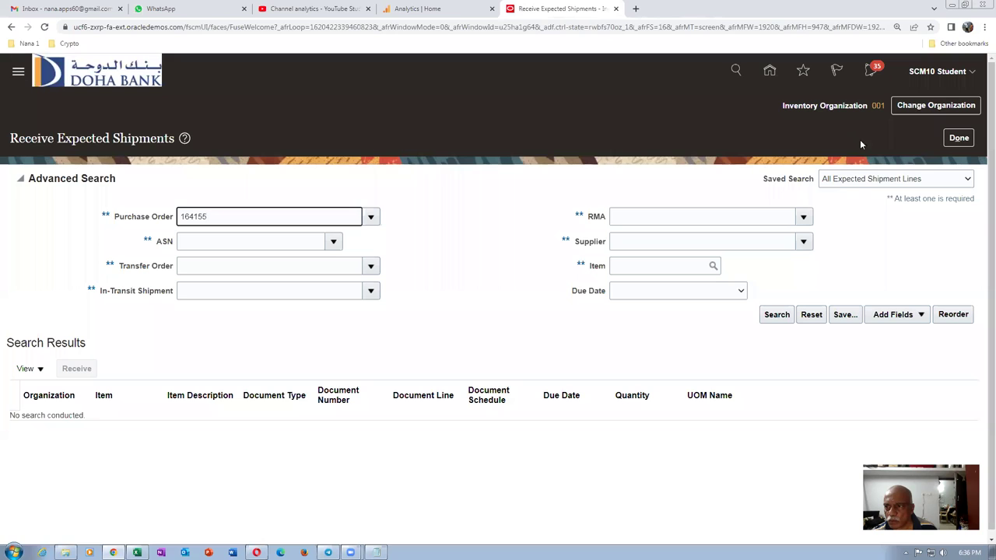
- Clear the purchase order number from the search and open the favorite PO Overview
left_click(803, 72)
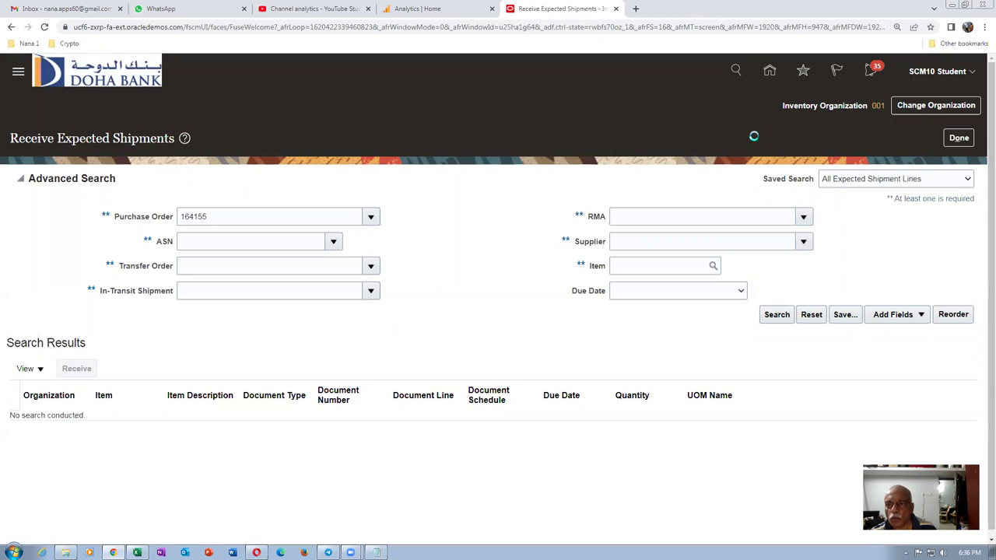
left_click(596, 207)
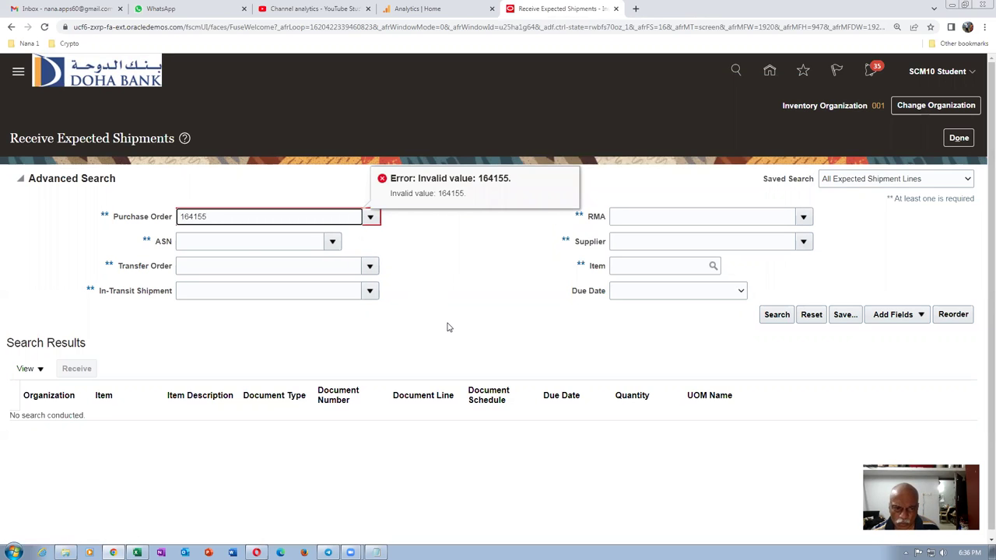
key("ctrl+a")
key("BackSpace")
left_click(803, 72)
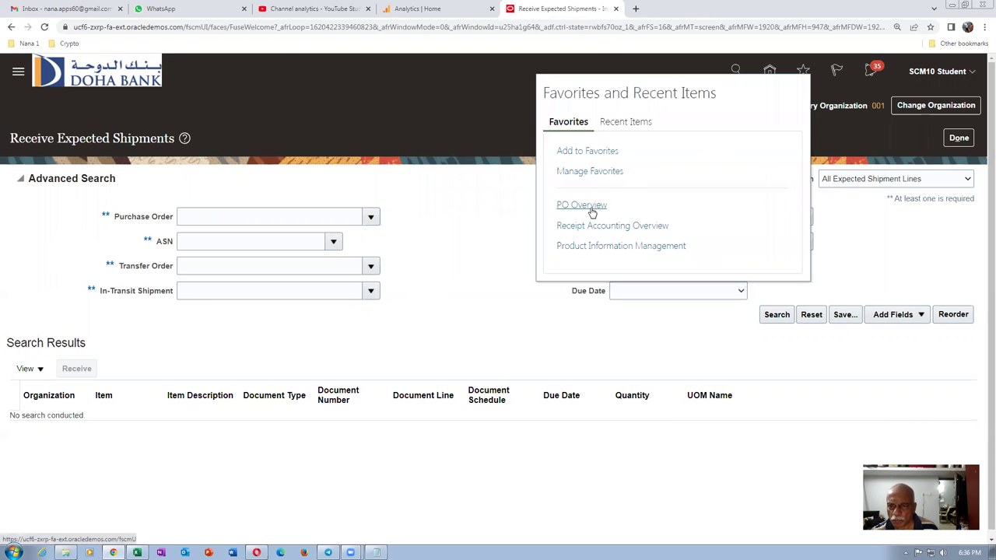
left_click(591, 205)
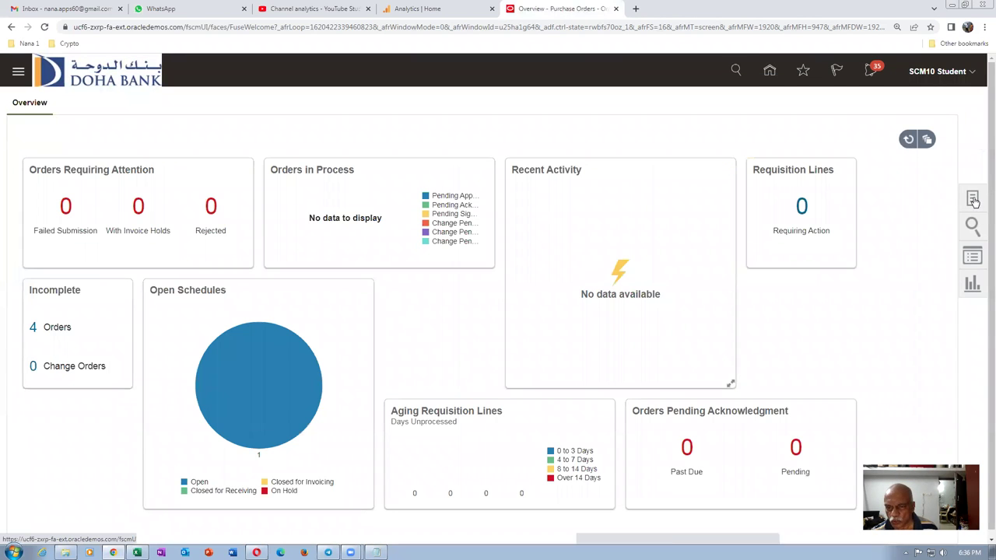
- Open Manage Orders and search for the approved purchase order by its order number
left_click(972, 200)
left_click(865, 179)
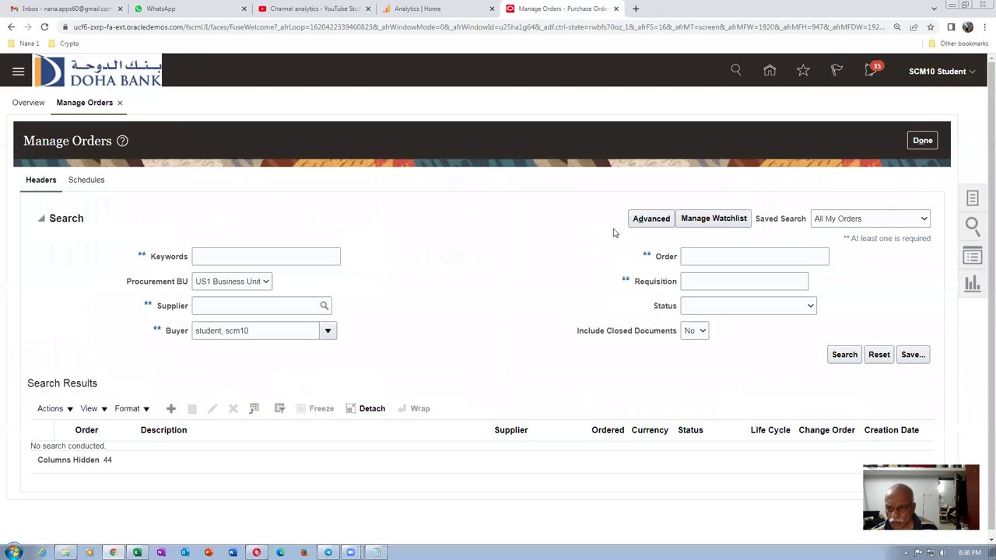
left_click(704, 253)
type("164155")
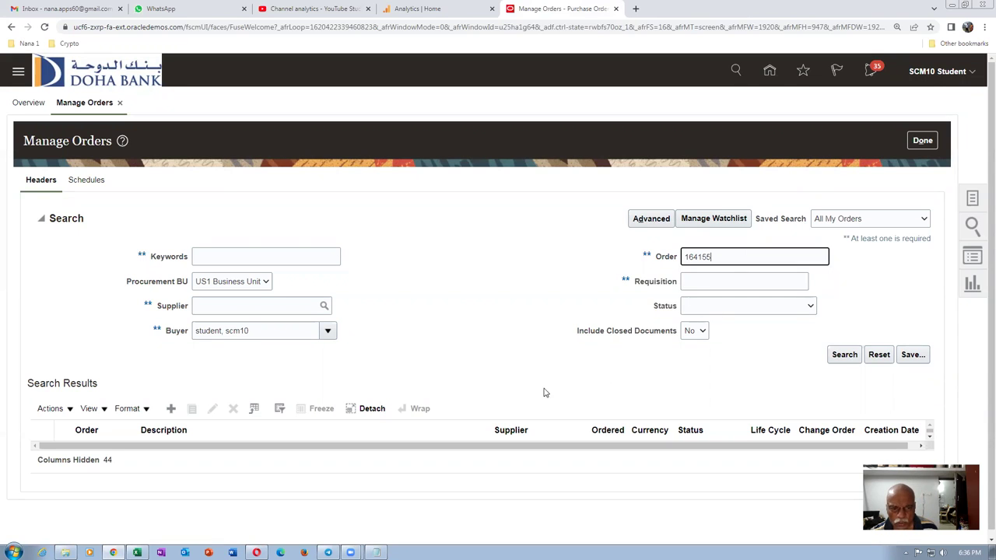
left_click(847, 354)
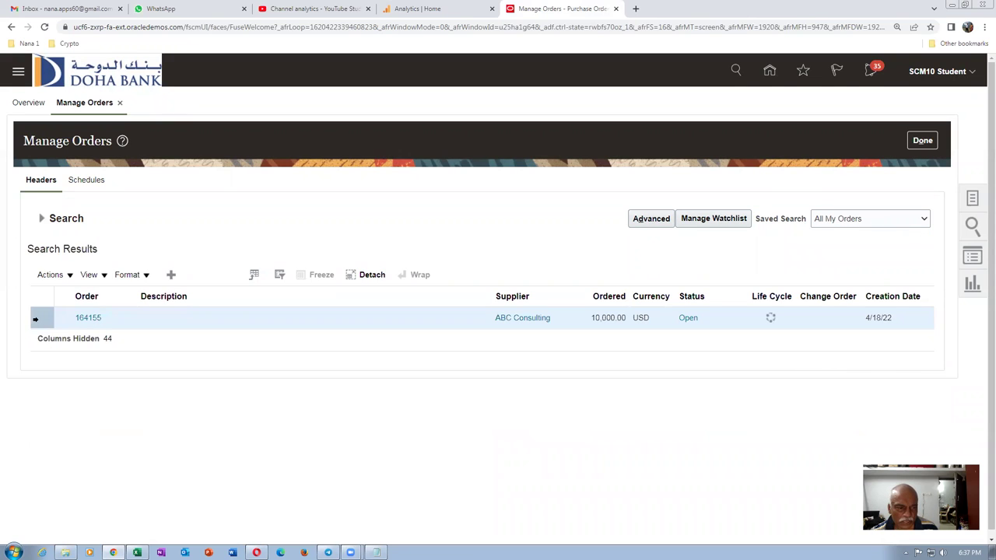
- Duplicate the ABC Consulting purchase order and submit the copy for approval
left_click(48, 276)
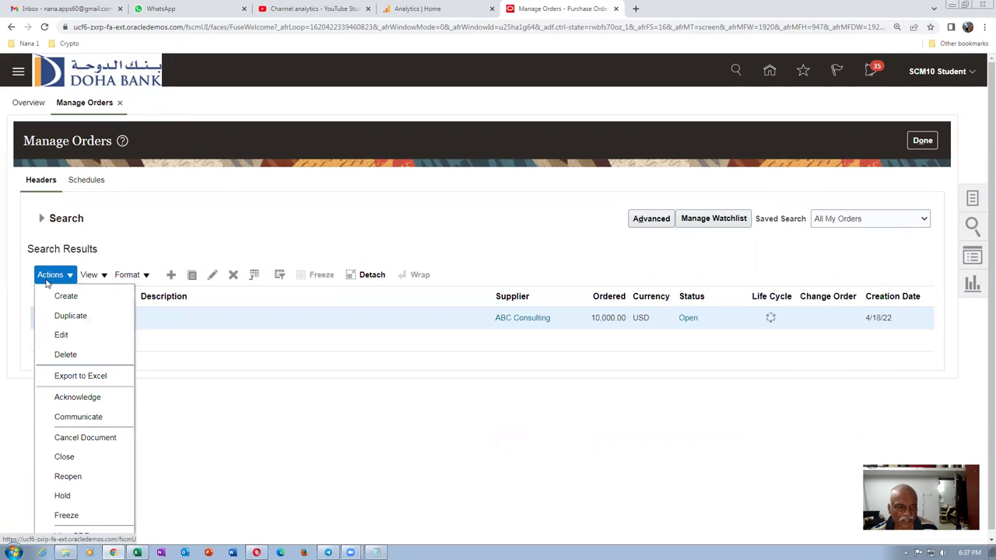
left_click(68, 315)
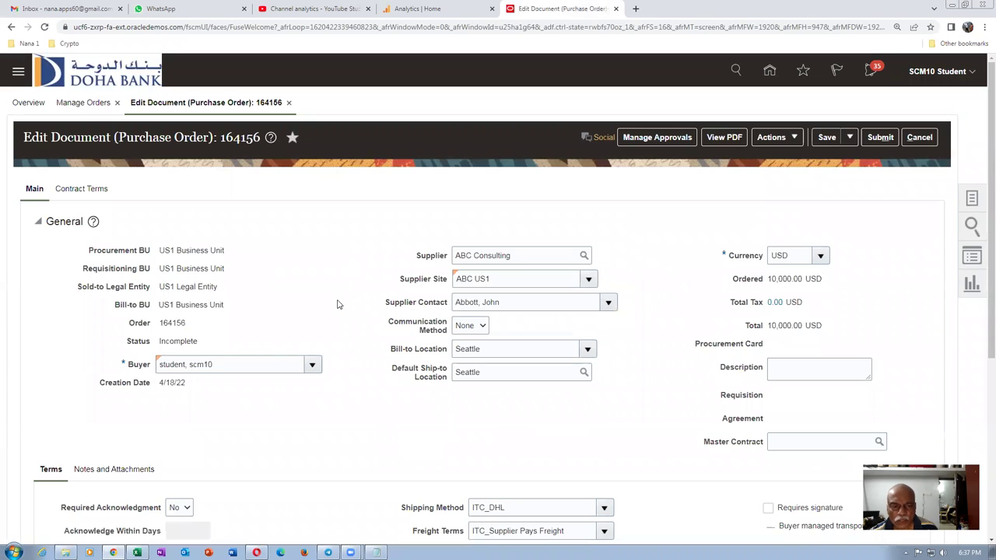
left_click(880, 137)
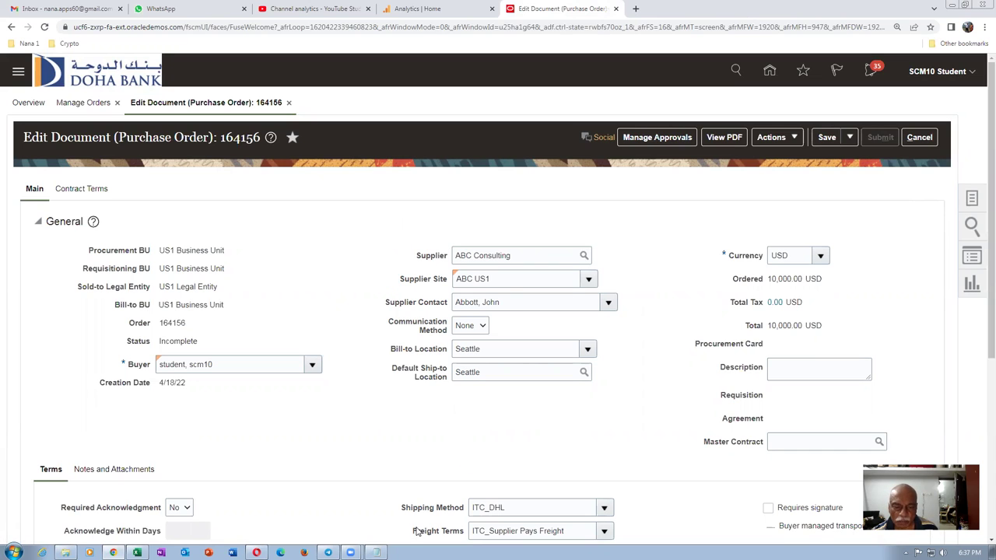
- In the Notepad notes, replace the PO number with the duplicate's number, add "Total PO price 10000", and dismiss the submission confirmation in the browser
key("alt+Tab")
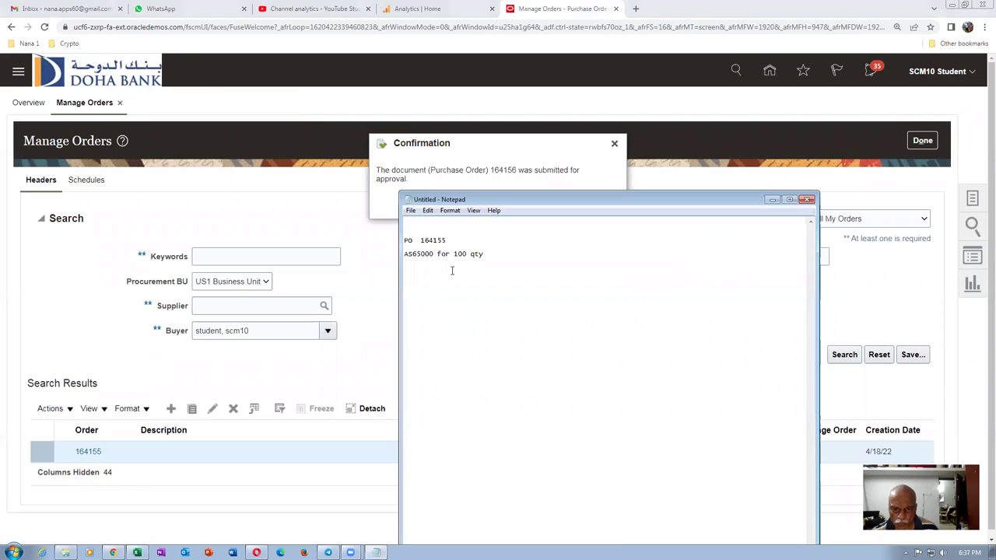
key("BackSpace")
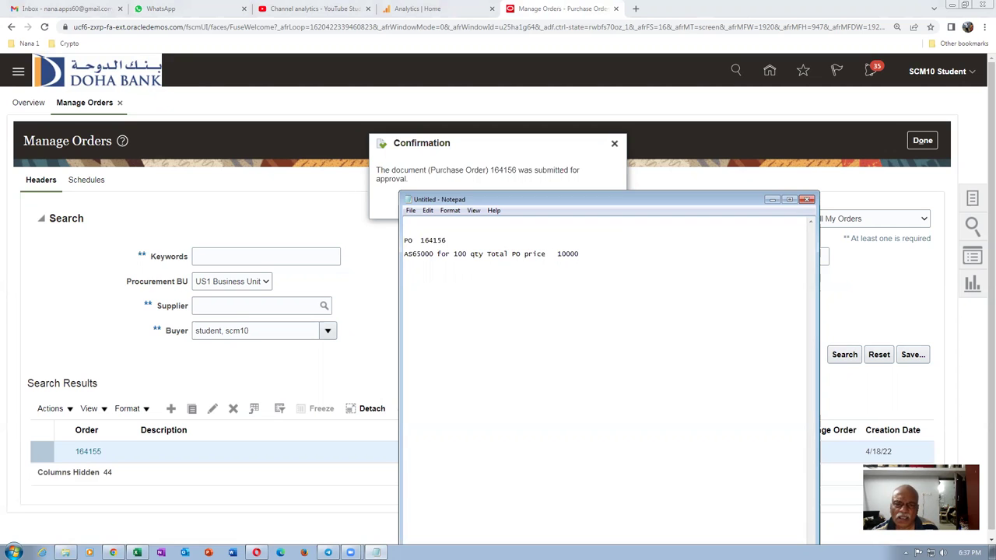
left_click(463, 148)
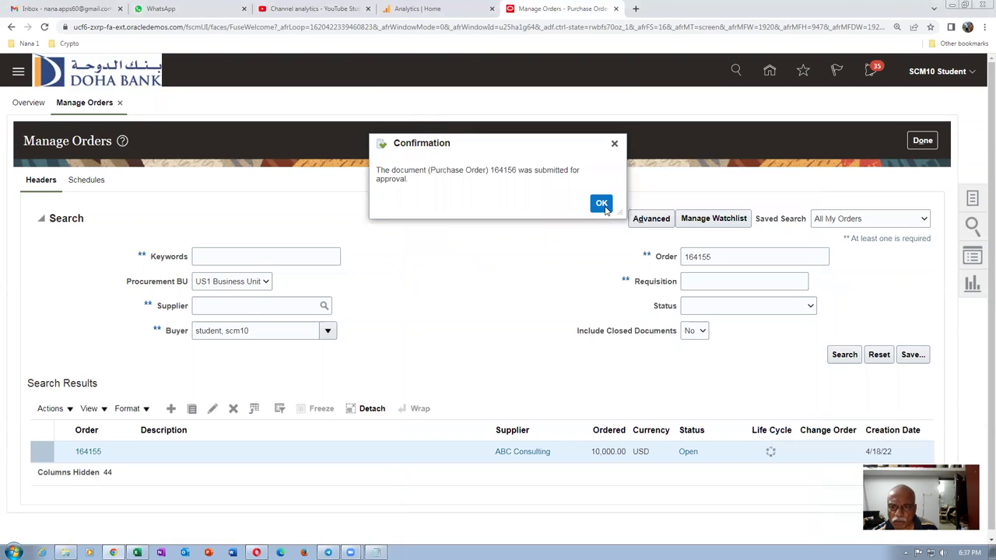
left_click(600, 203)
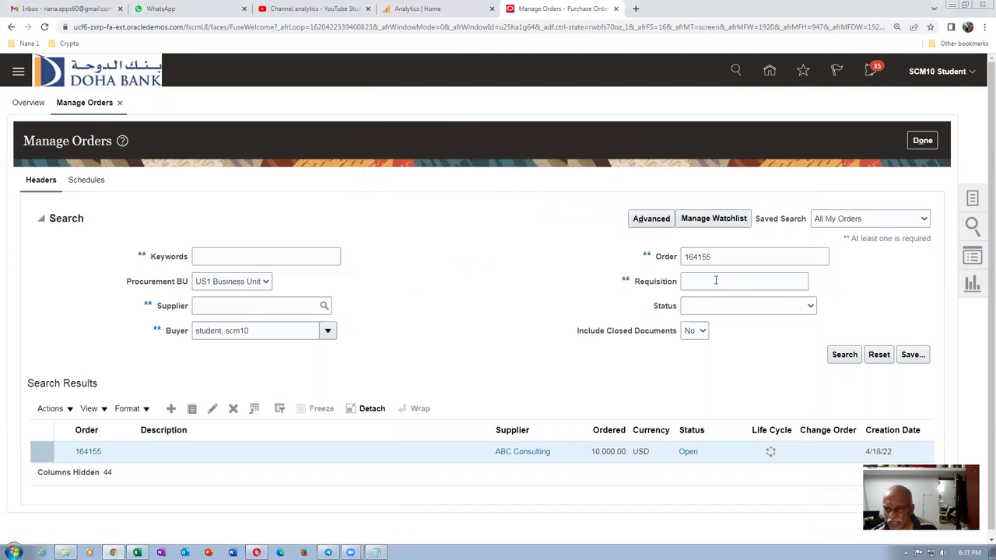
- Search Manage Orders for the duplicate purchase order's number to check its status, and leave Manage Orders
left_click(739, 256)
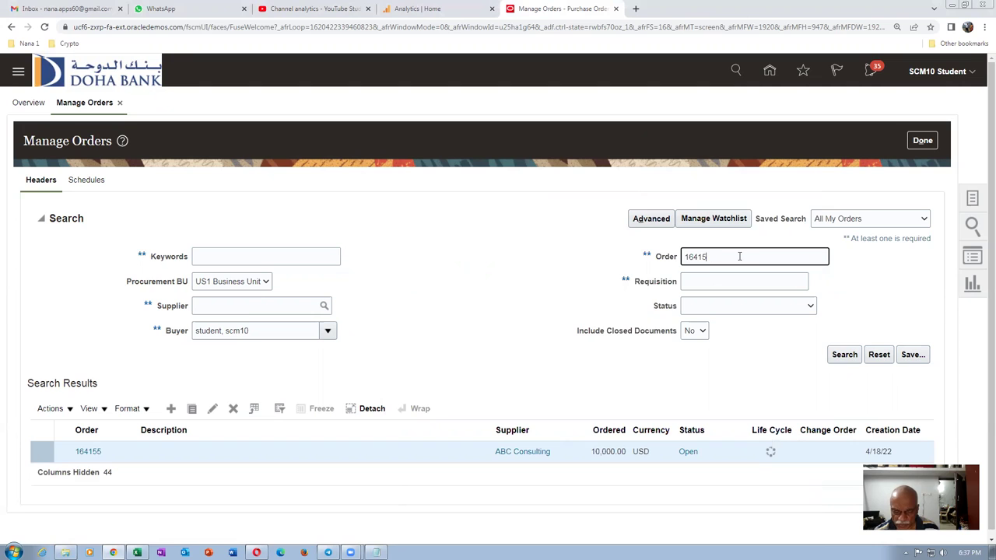
left_click(846, 355)
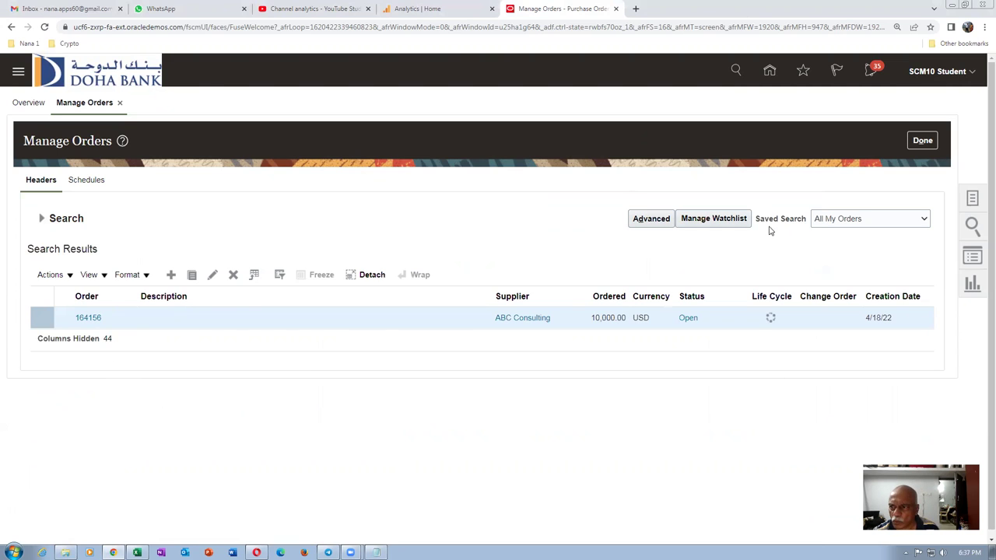
left_click(917, 145)
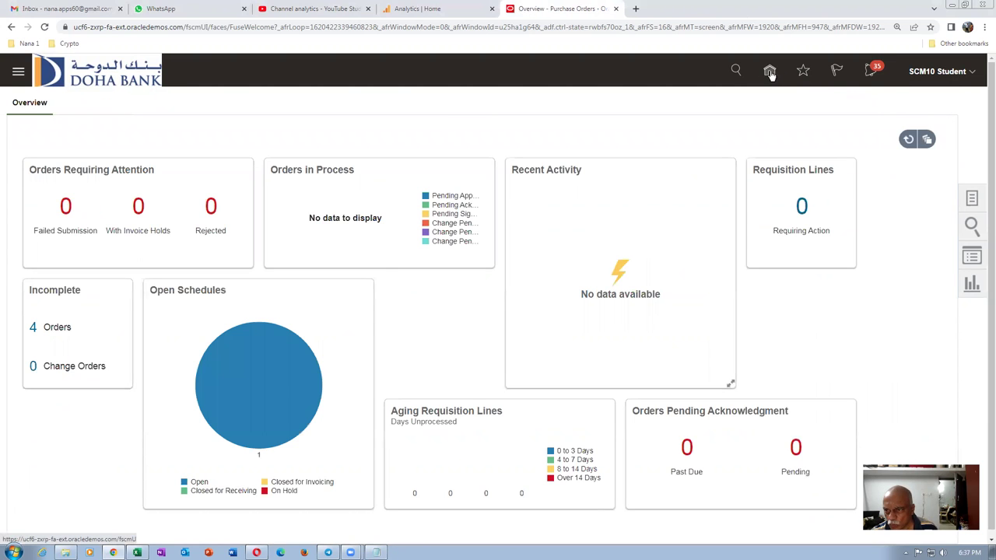
- Return to Inventory Management from the home page and open Receive Expected Shipments under the Receipts tasks
left_click(804, 74)
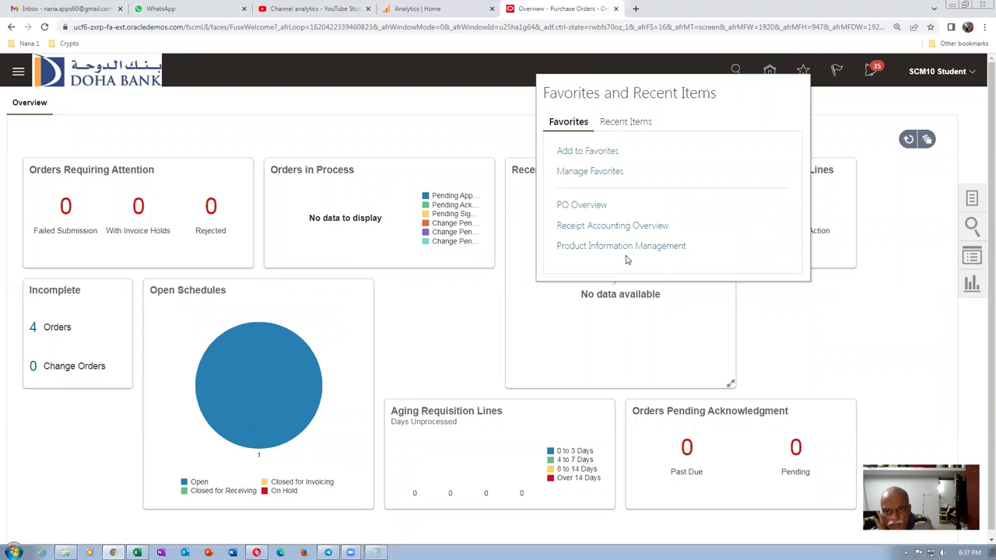
left_click(769, 72)
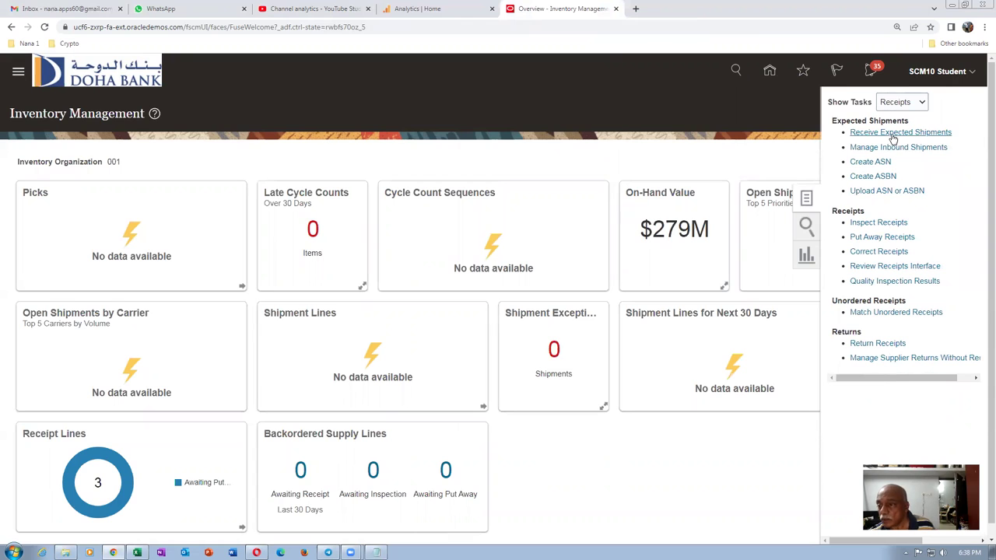
left_click(889, 133)
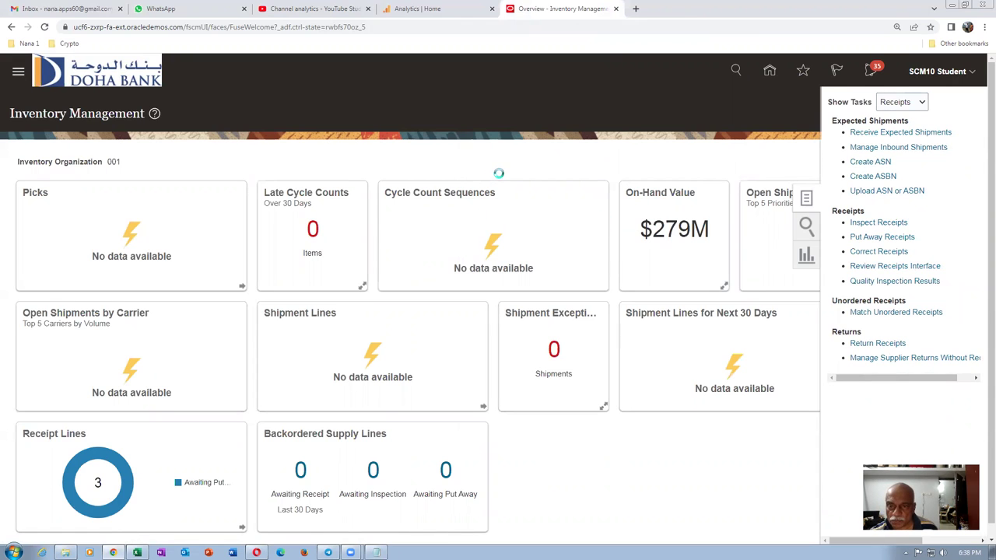
- Search for the purchase order by its number in Receive Expected Shipments and in its Purchase Order lookup
left_click(210, 219)
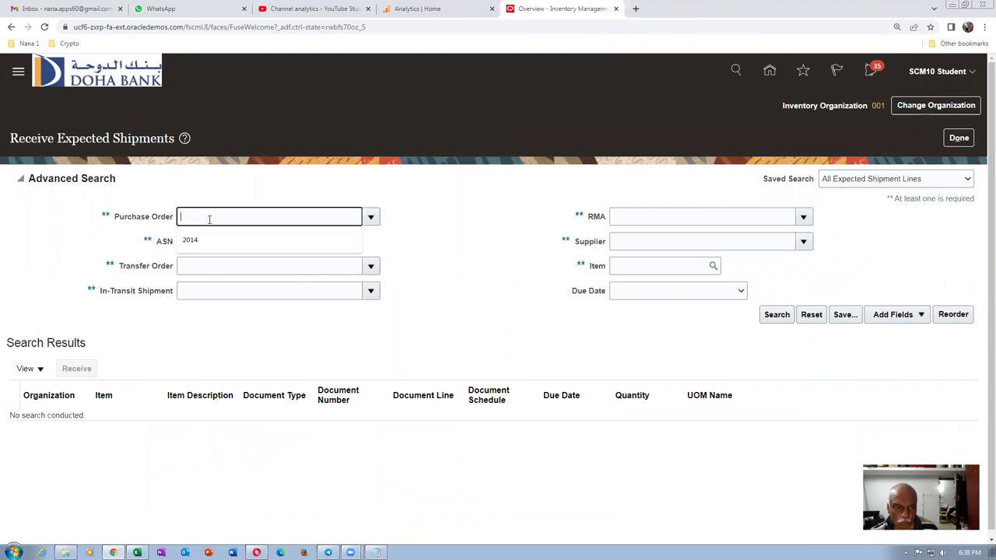
type("164156")
key("Tab")
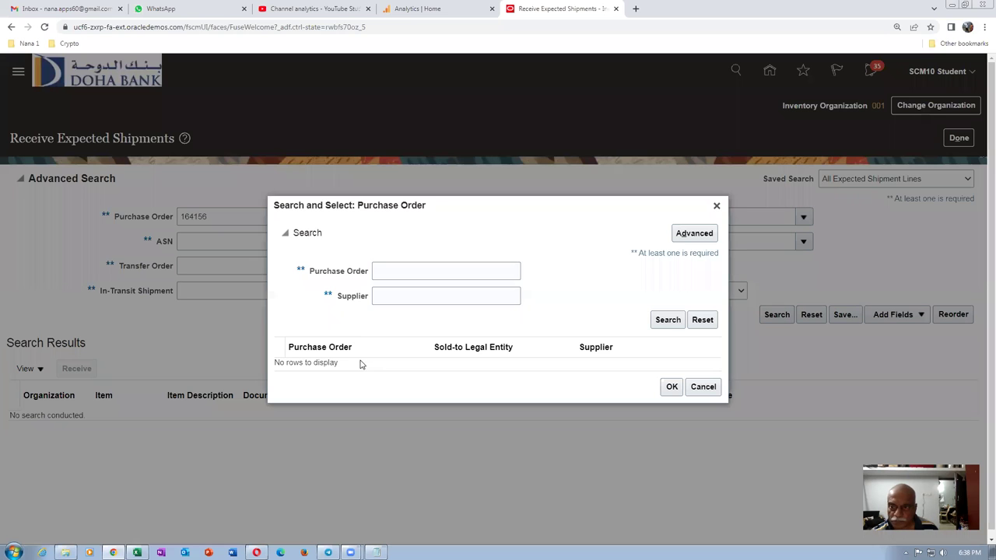
left_click(431, 273)
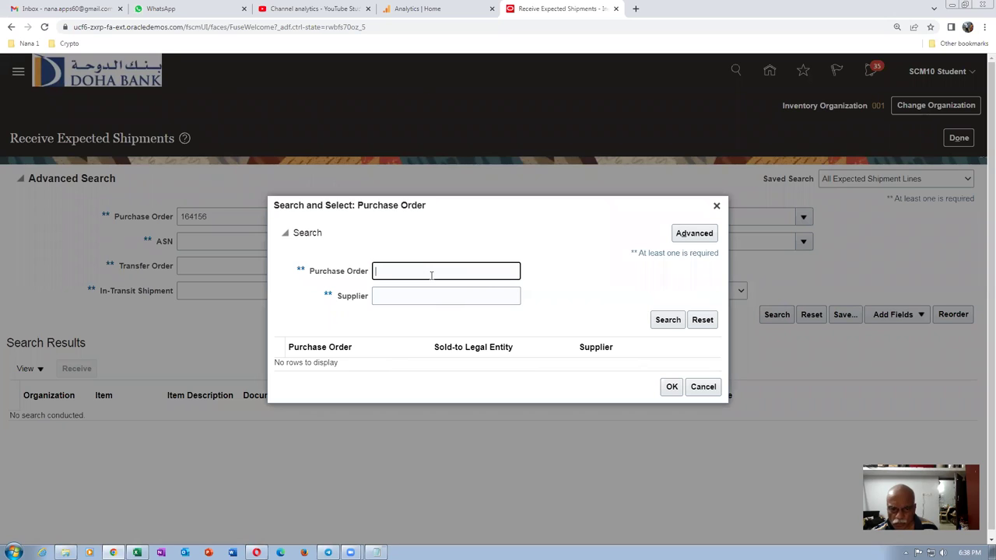
type("164156")
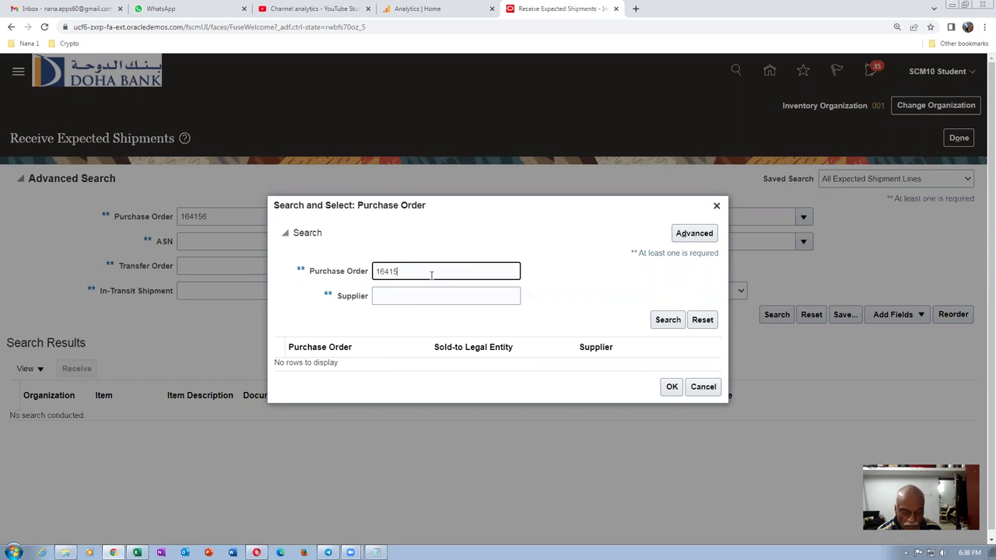
left_click(658, 321)
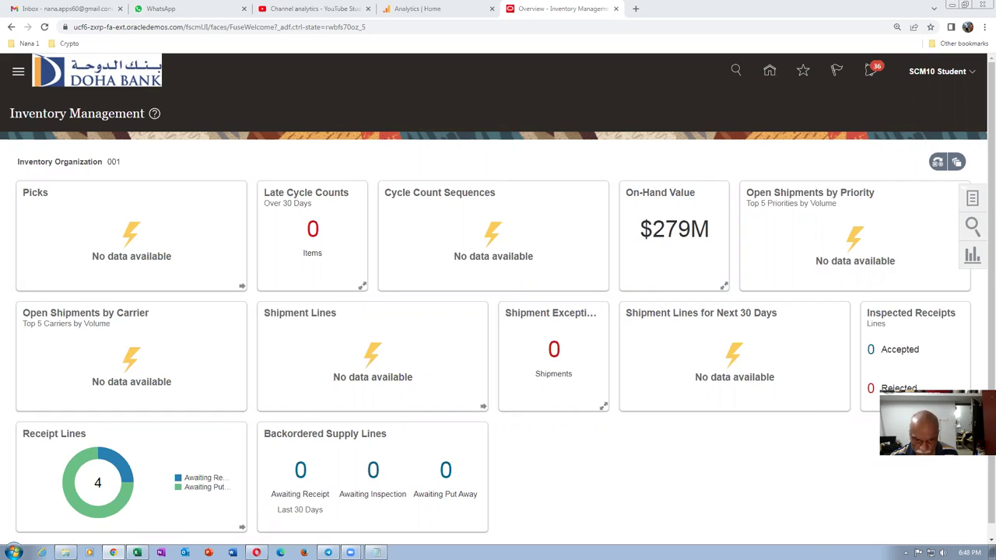
- Switch to the Notepad notes, start a new line below the total PO price, and return to the browser
key("alt+Tab")
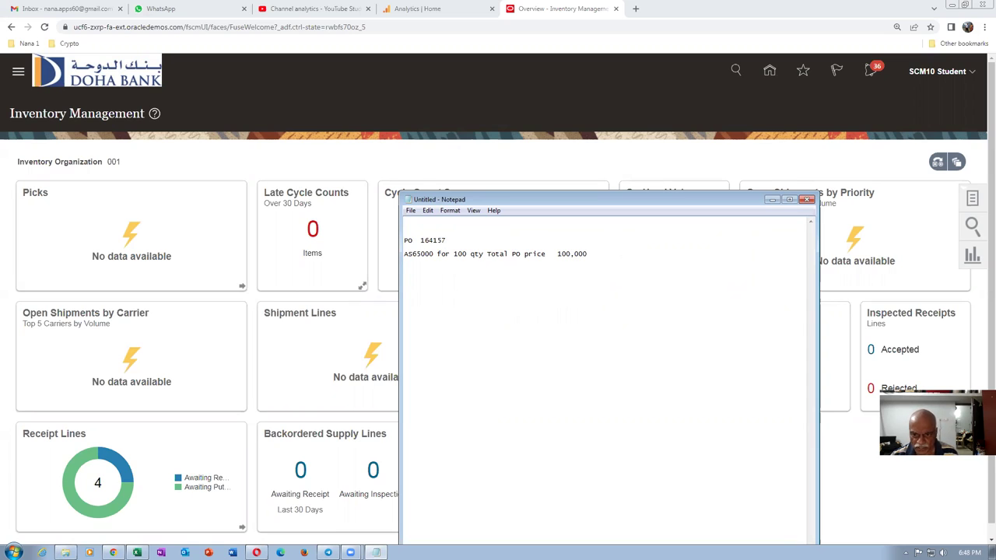
left_click(601, 255)
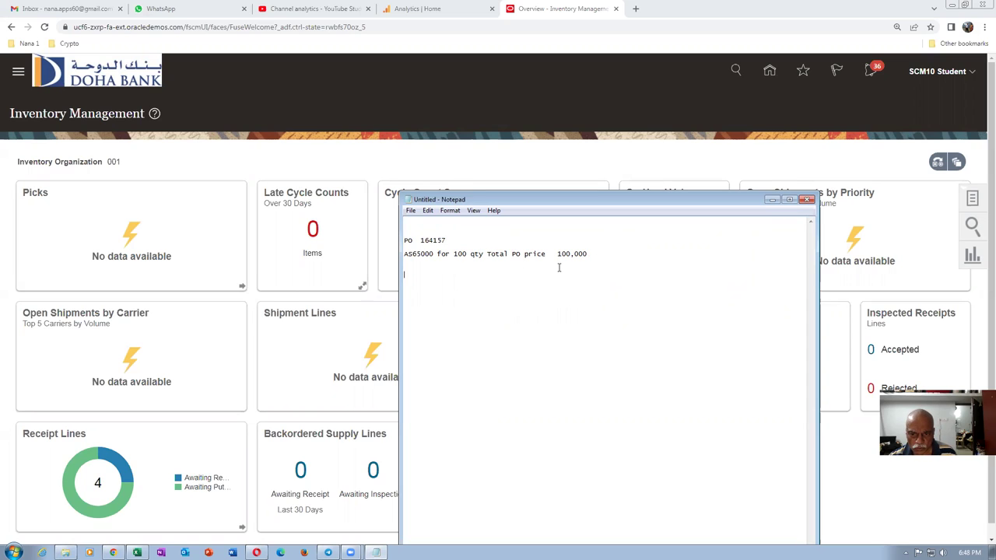
key("Return")
left_click(498, 178)
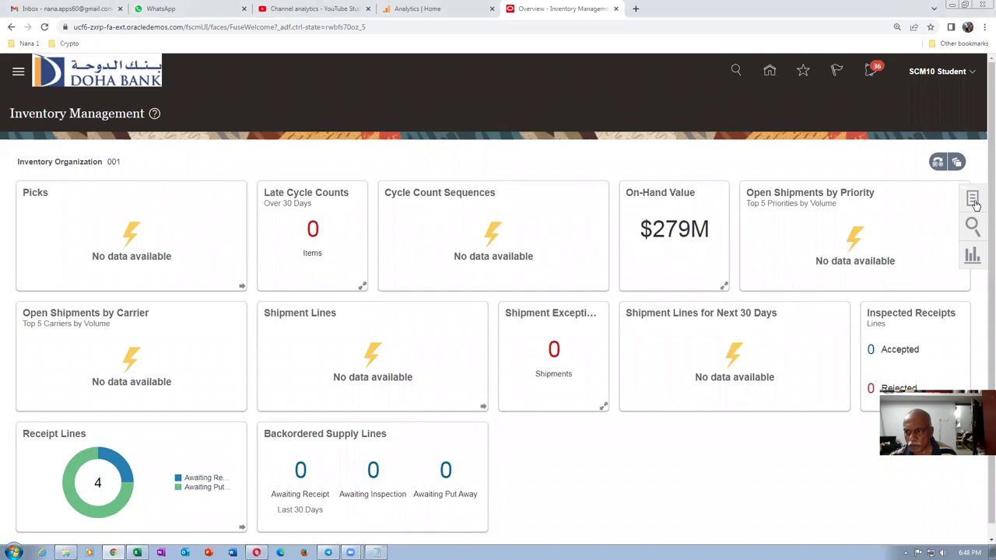
- In Receive Expected Shipments, search for the purchase order number from the notes and open its AS65000 line for receiving
left_click(972, 199)
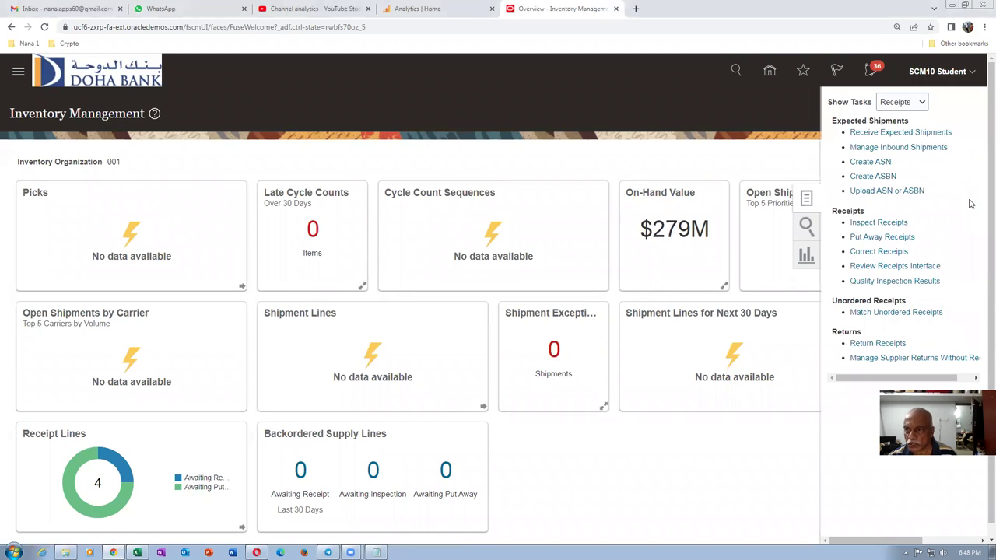
left_click(900, 132)
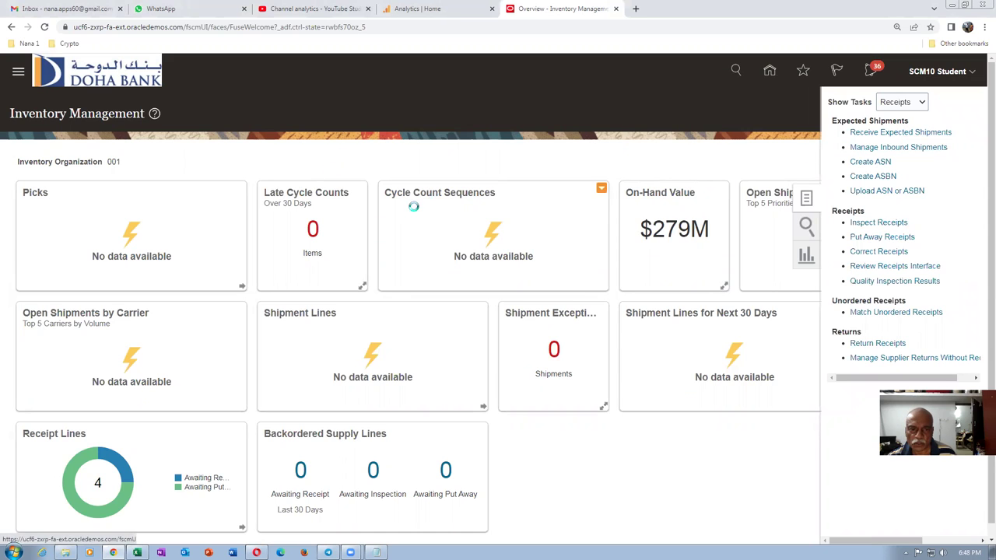
left_click(226, 214)
type("164156")
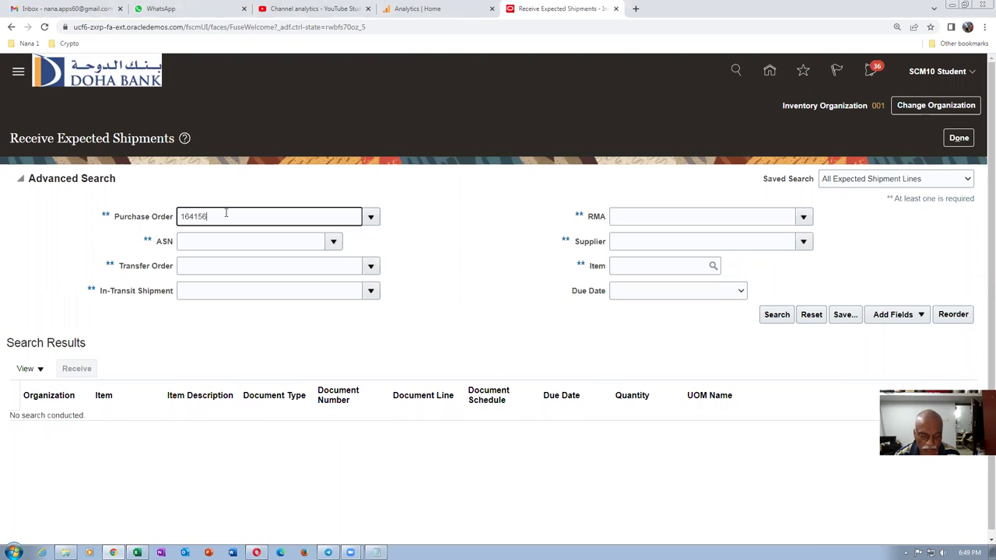
type("7")
key("Tab")
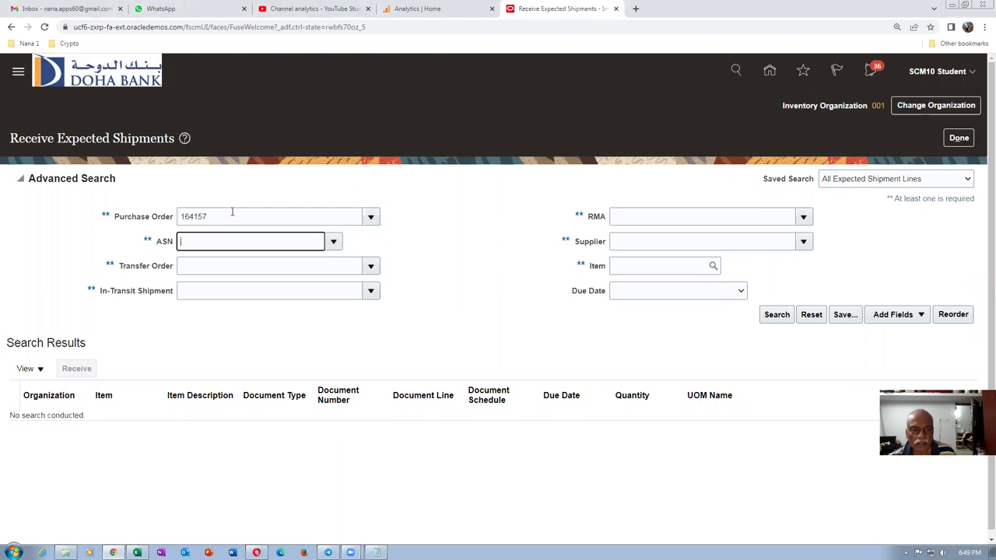
left_click(774, 315)
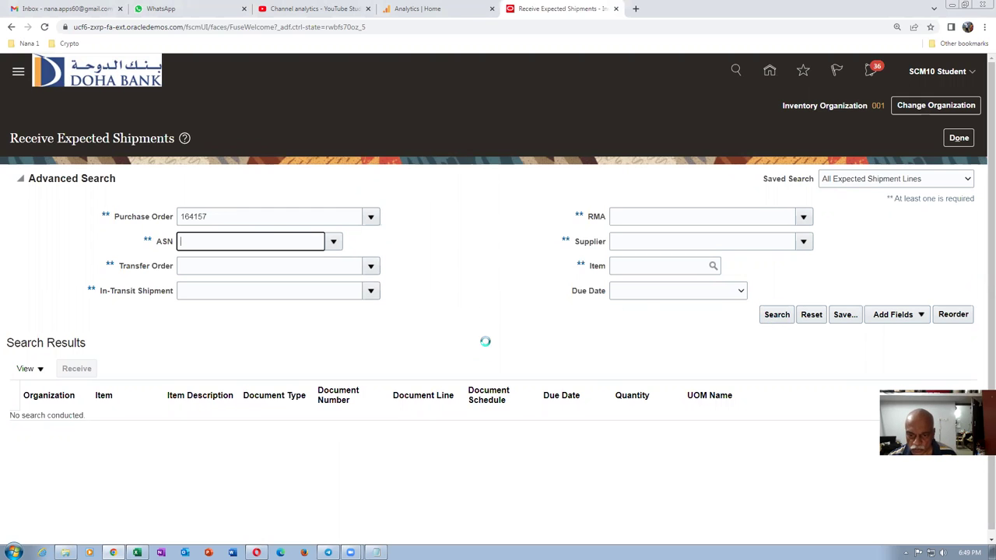
left_click(16, 284)
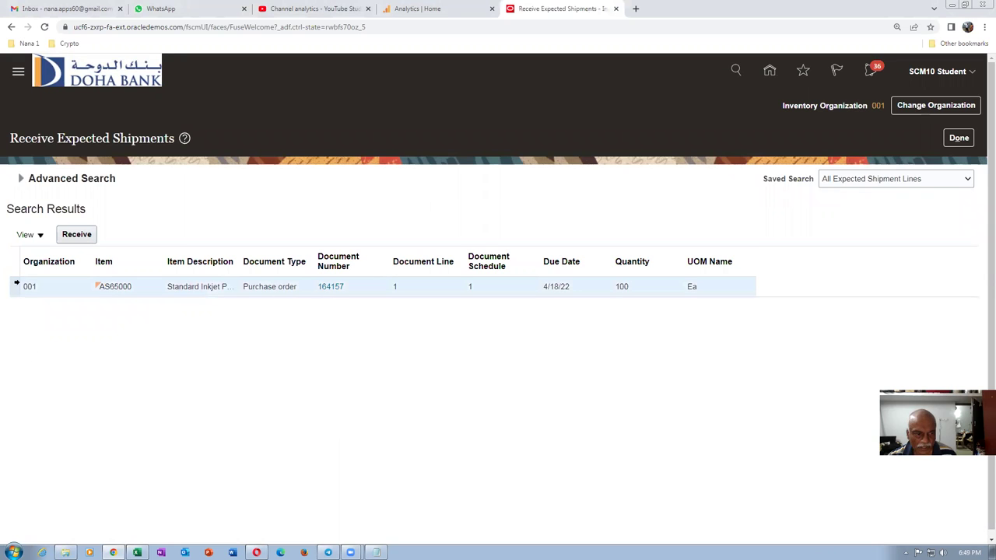
left_click(79, 237)
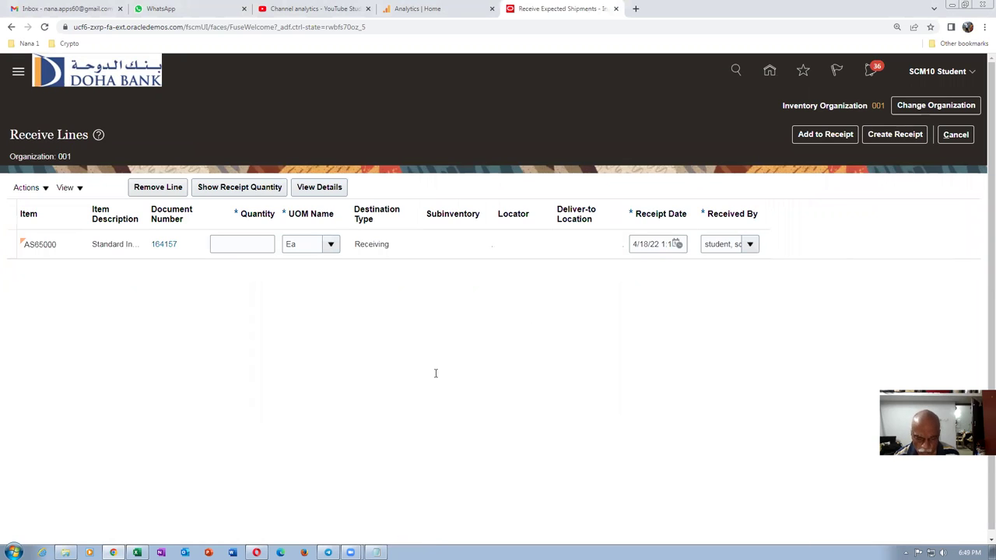
- Add a "GRN Number :" label to the Notepad notes, and fill the AS65000 line in the browser with its receipt quantity
key("alt+Tab")
type("GRN Number ")
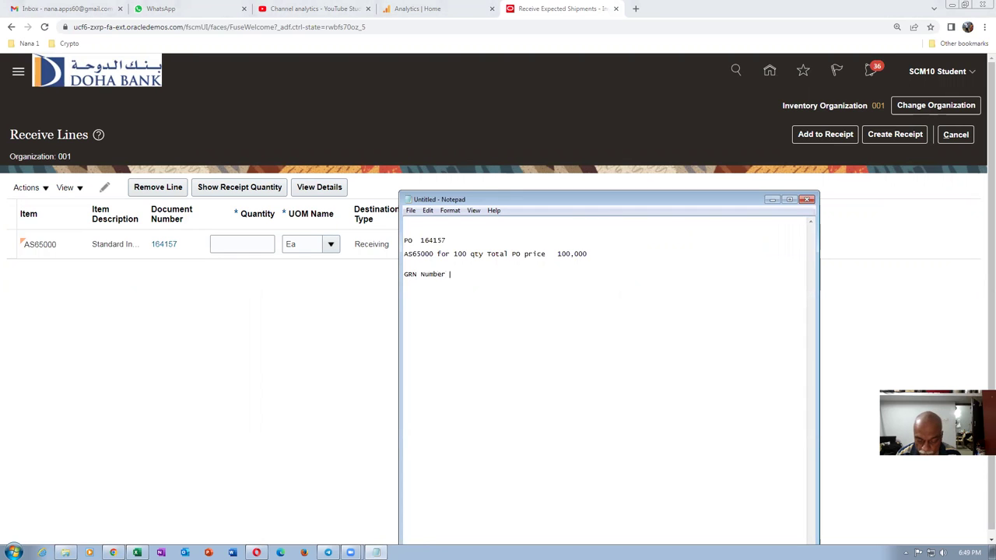
type(":")
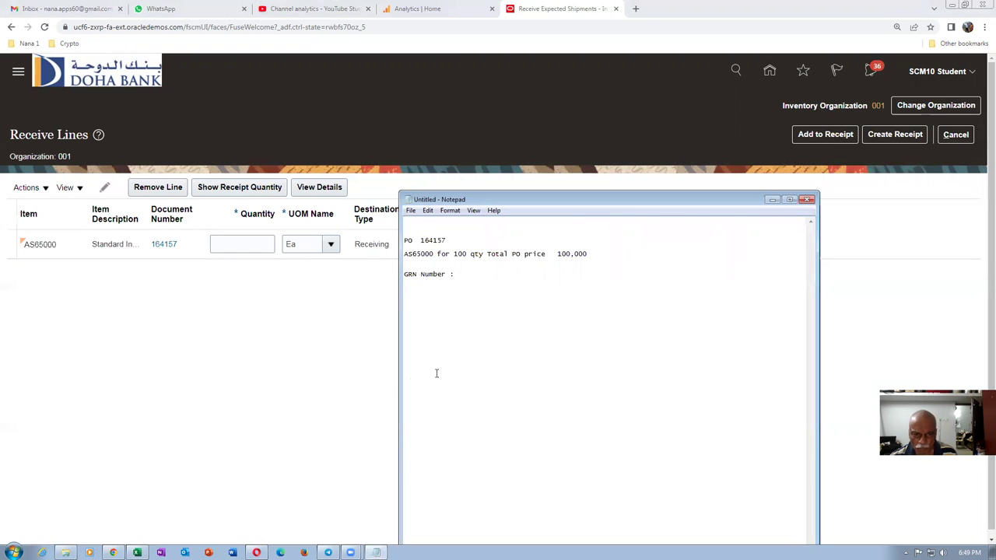
left_click(317, 350)
left_click(261, 188)
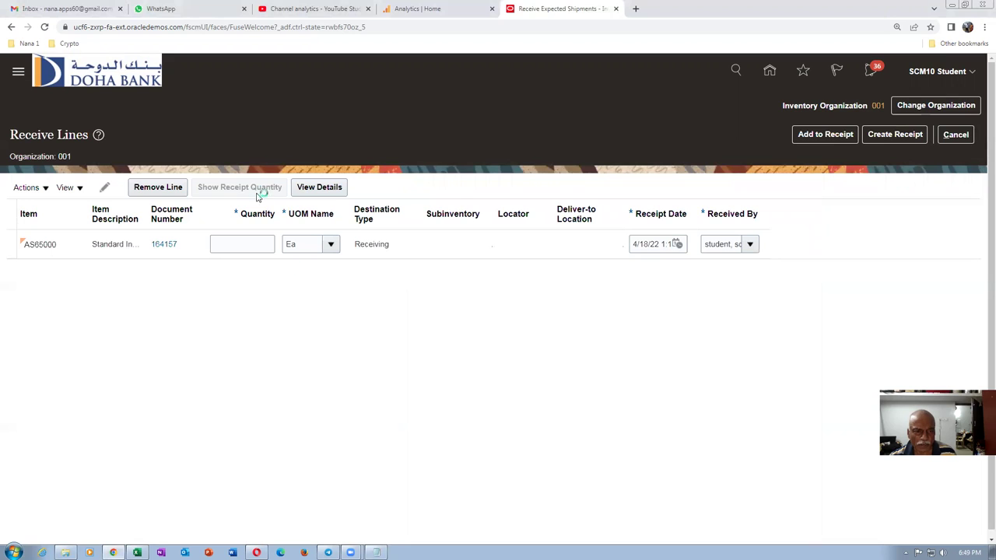
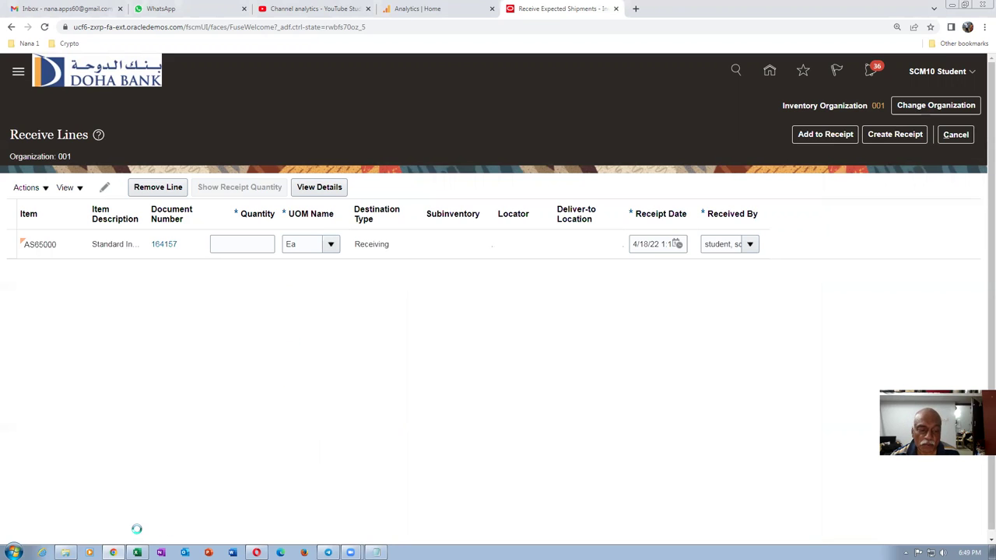
- Switch to the P_to_P_Process workbook in Excel, examine the gate receipt accounting entries in rows 10 and 11, and return to the browser
left_click(137, 552)
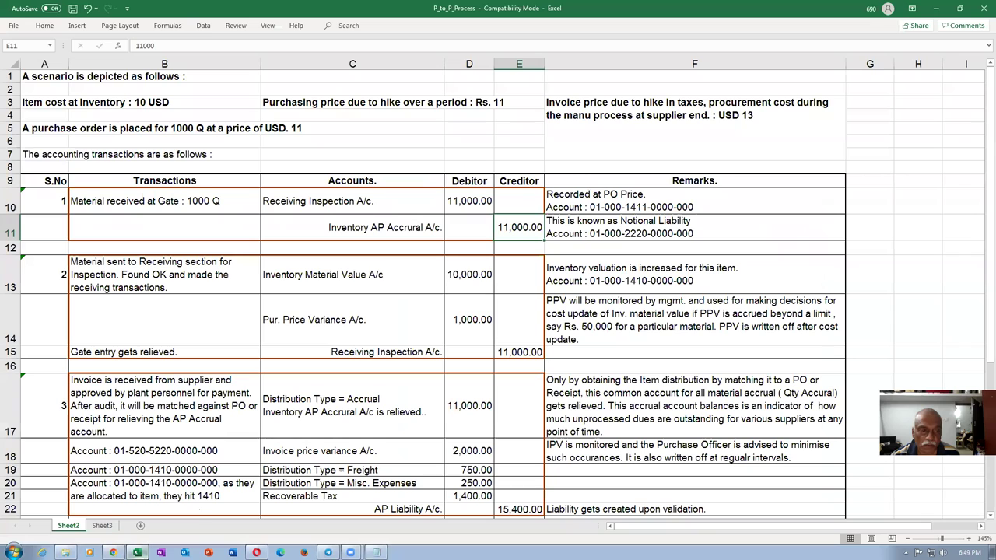
left_click(325, 207)
left_click(488, 200)
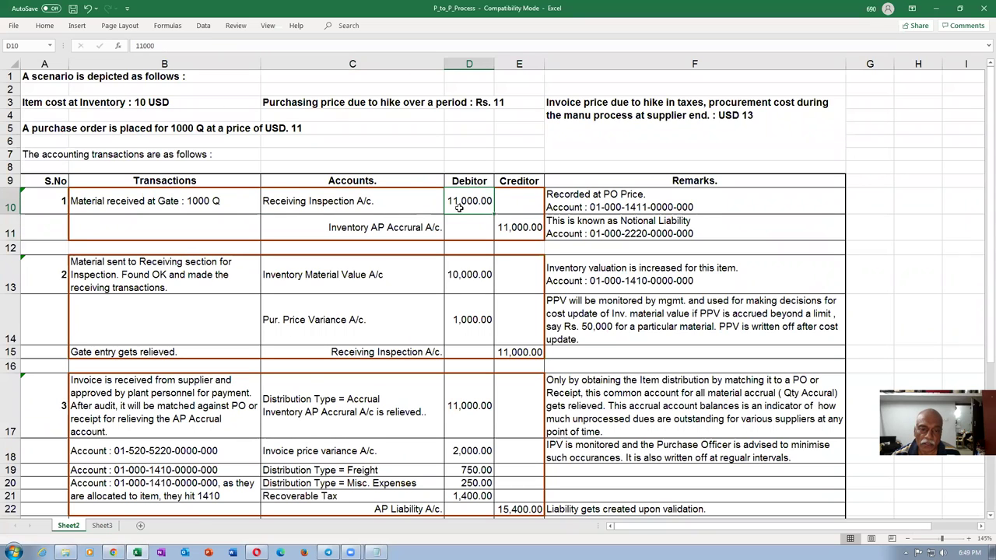
left_click(382, 230)
left_click(531, 227)
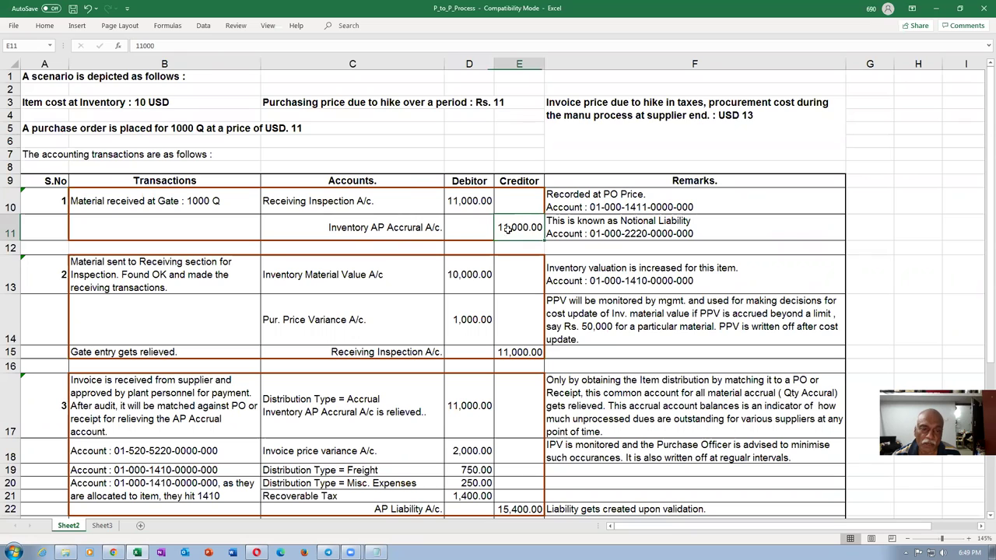
left_click_drag(8, 204, 7, 222)
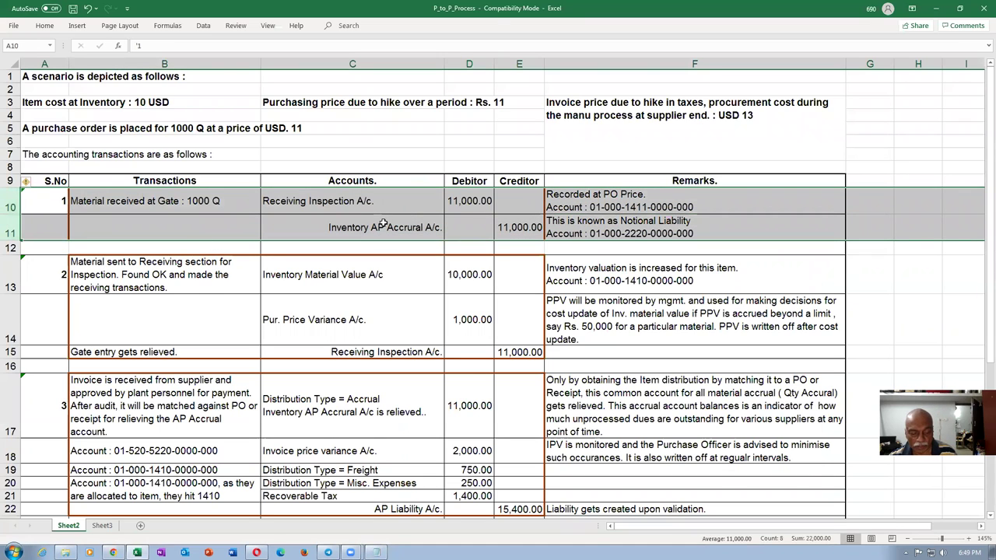
key("alt+Tab")
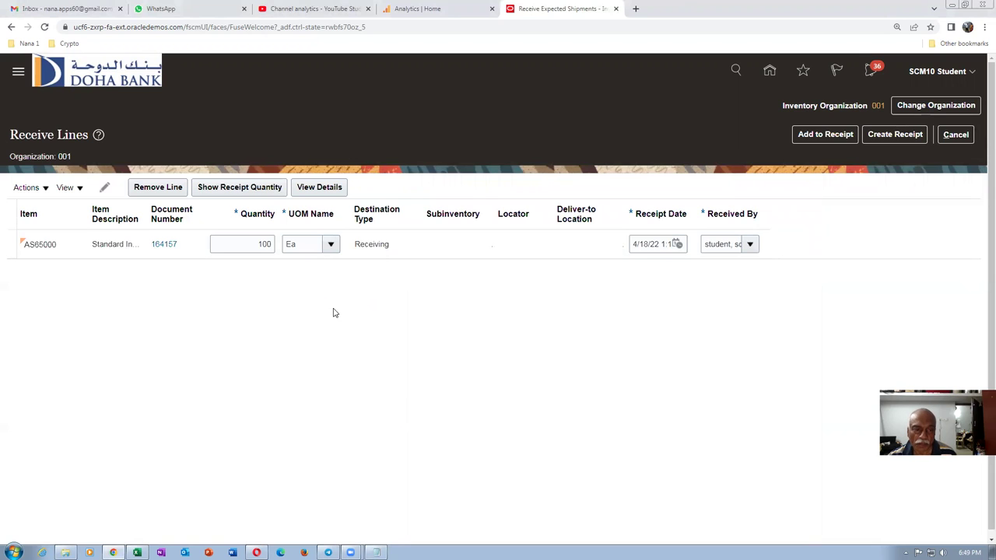
- Create a receipt for the line with shipment 3434, packing slip 45654 and 4 supplier packing units
left_click(895, 135)
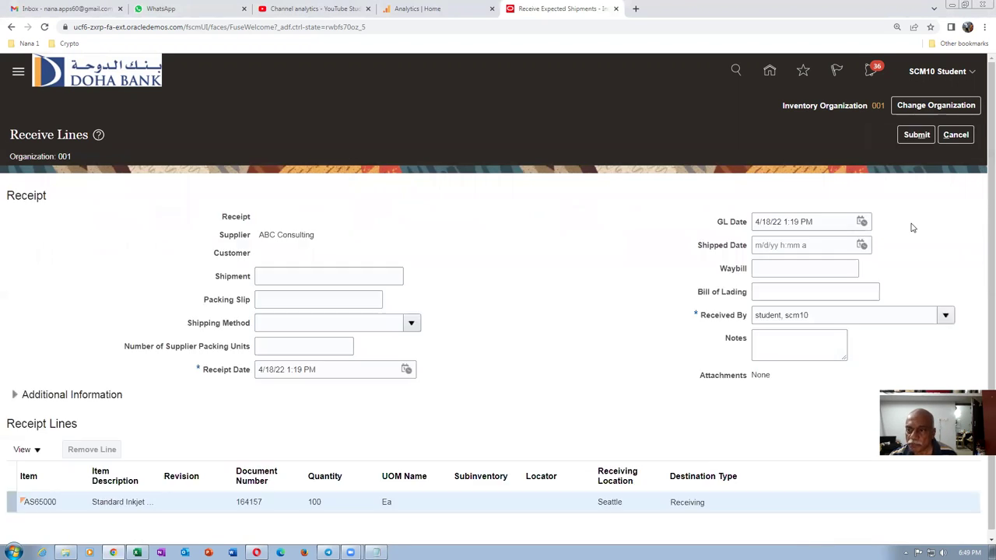
left_click(272, 276)
type("3434")
left_click(271, 303)
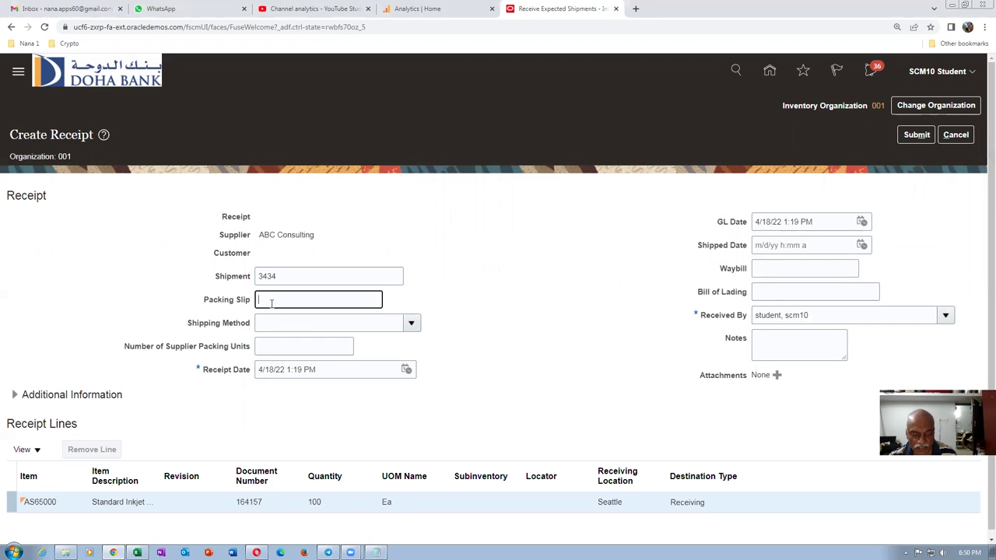
type("45654")
left_click(411, 323)
left_click(457, 305)
left_click(276, 348)
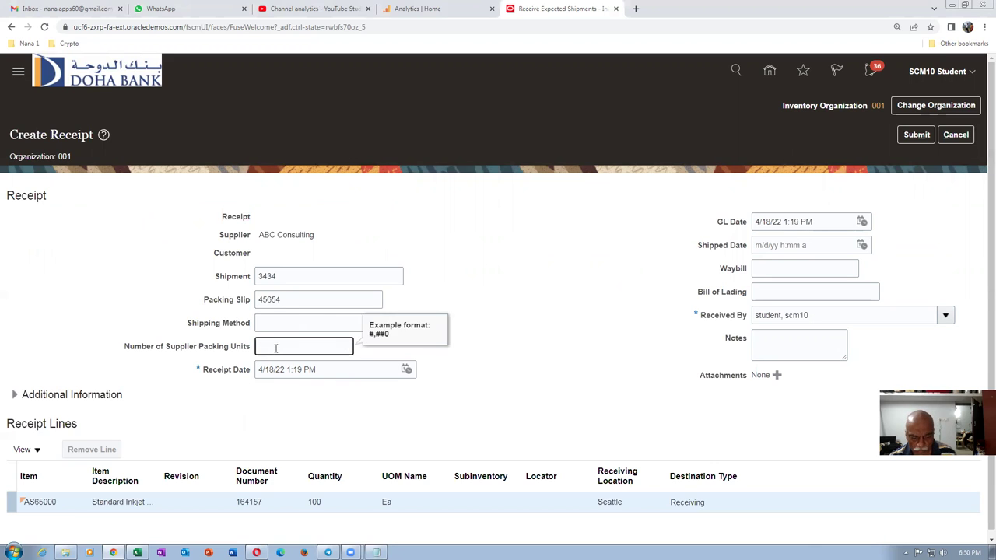
- Enter waybill 56756, bill of lading 5678678 and the note "dtgfh dgfhgf" on the receipt, and submit it
left_click(779, 269)
type("56756")
left_click(770, 291)
type("5678678")
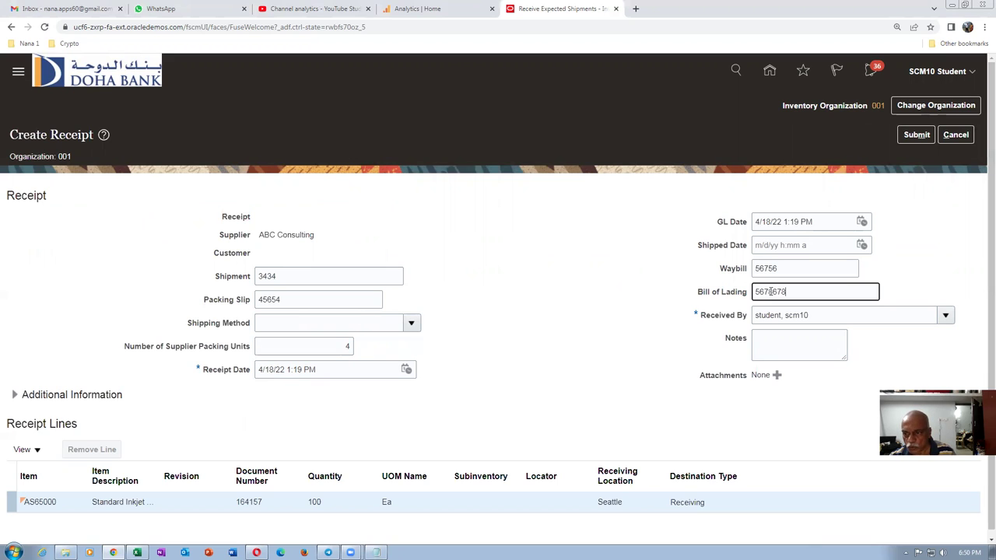
left_click(799, 345)
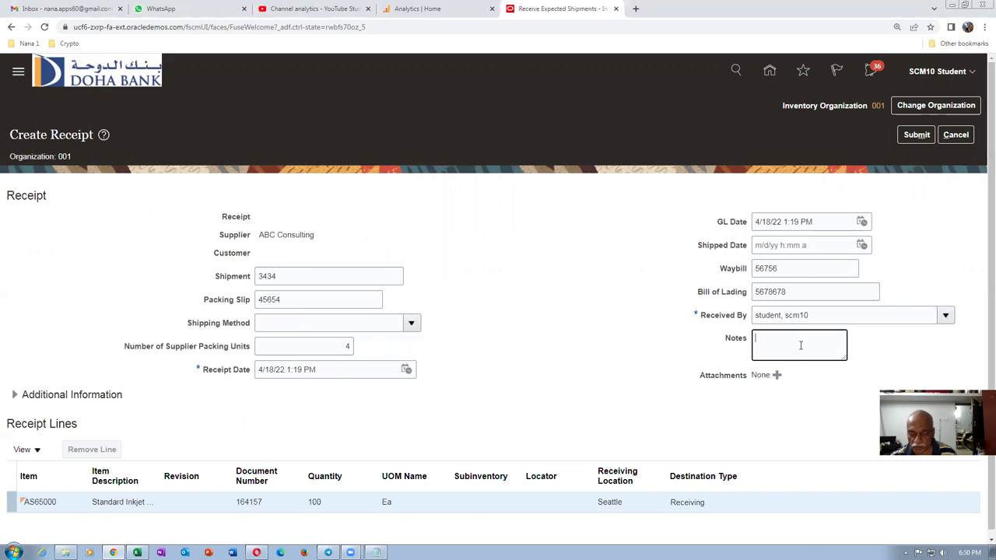
type("dtgfh dgfhgf")
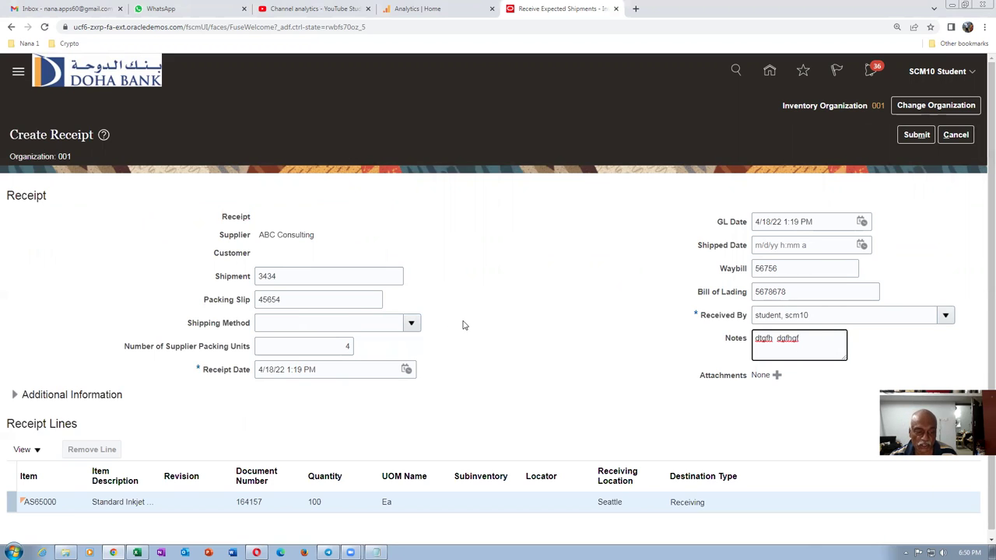
left_click(919, 136)
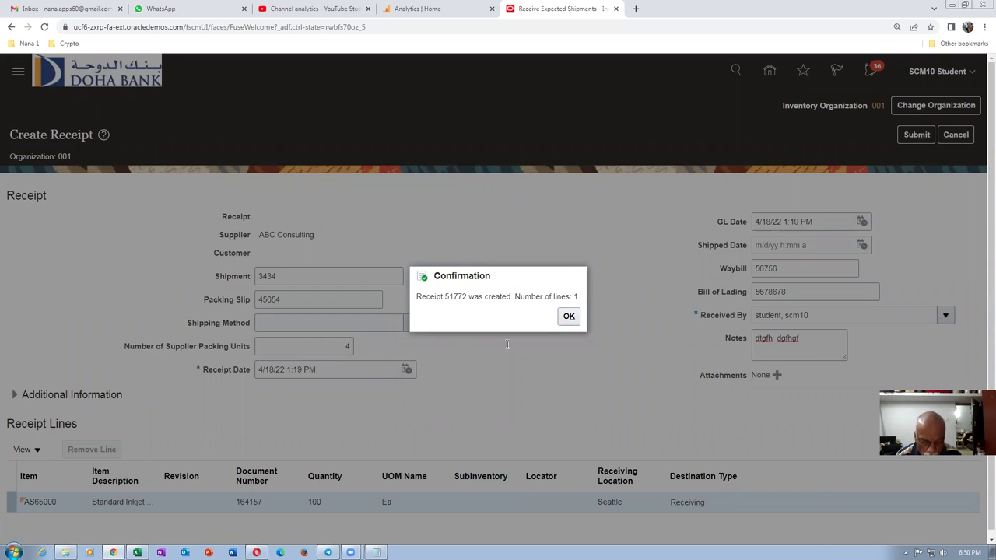
- Record the new receipt number as the GRN Number in Notepad, and close the browser's receipt confirmation and Receive Expected Shipments
key("alt+Tab")
type("51")
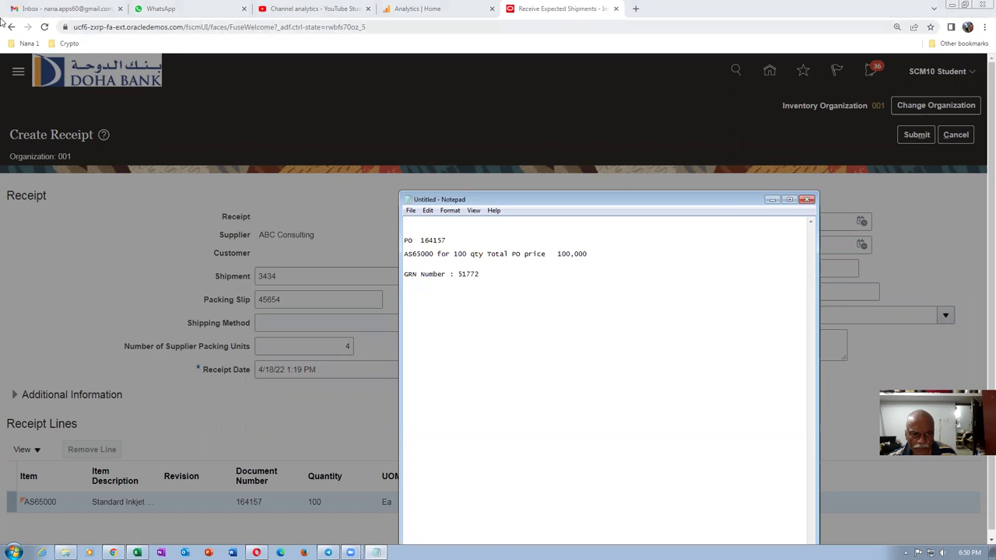
left_click(92, 266)
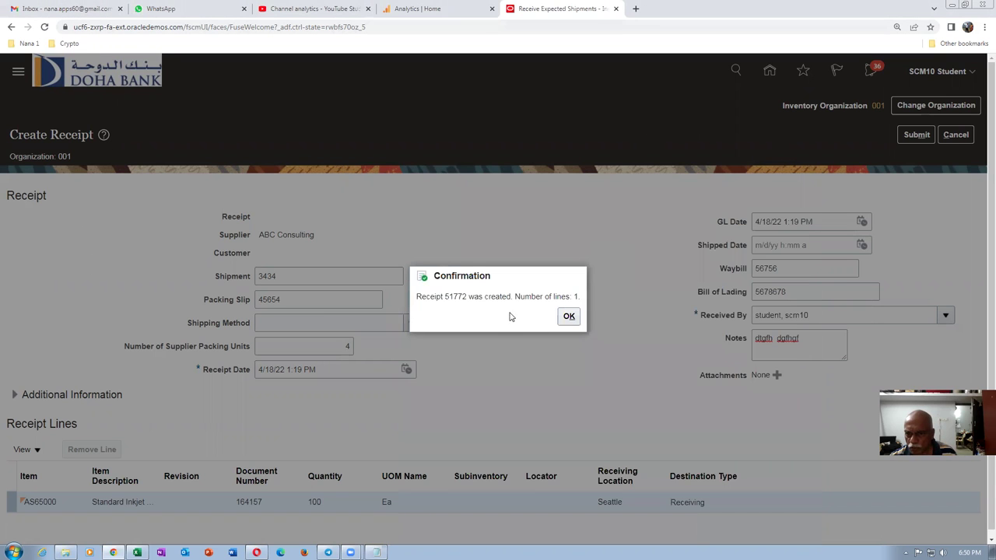
left_click(564, 315)
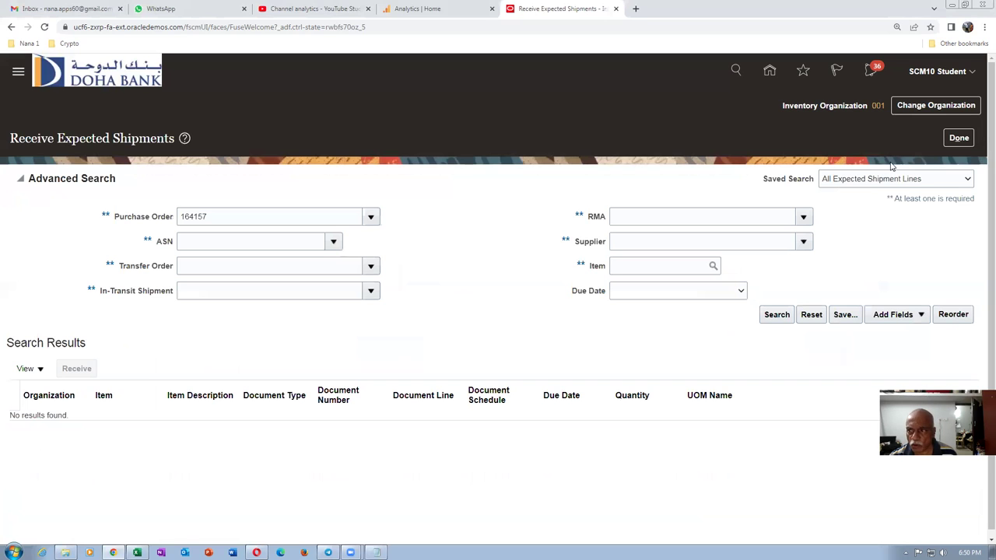
left_click(959, 138)
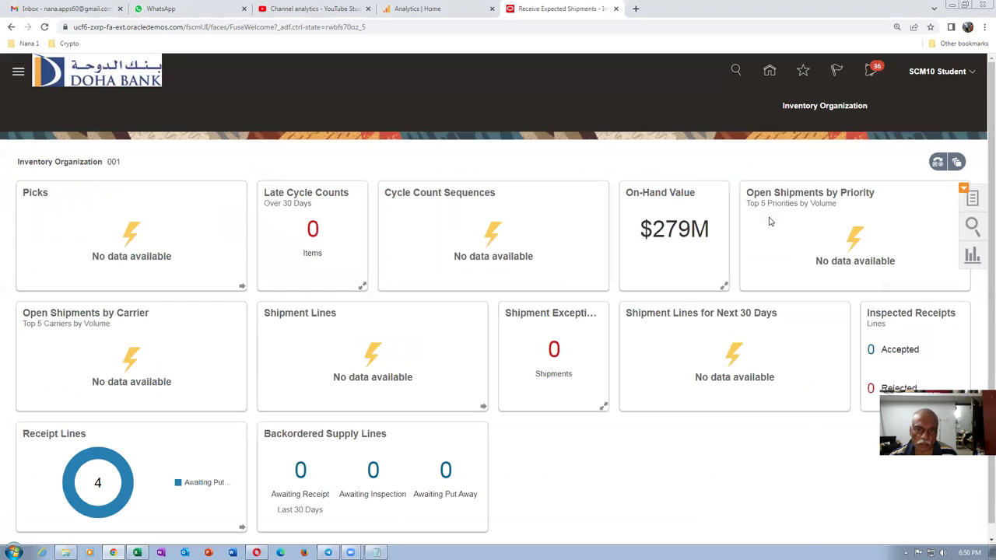
- Open Put Away Receipts from the receipt tasks and search for receipt 51772
left_click(971, 201)
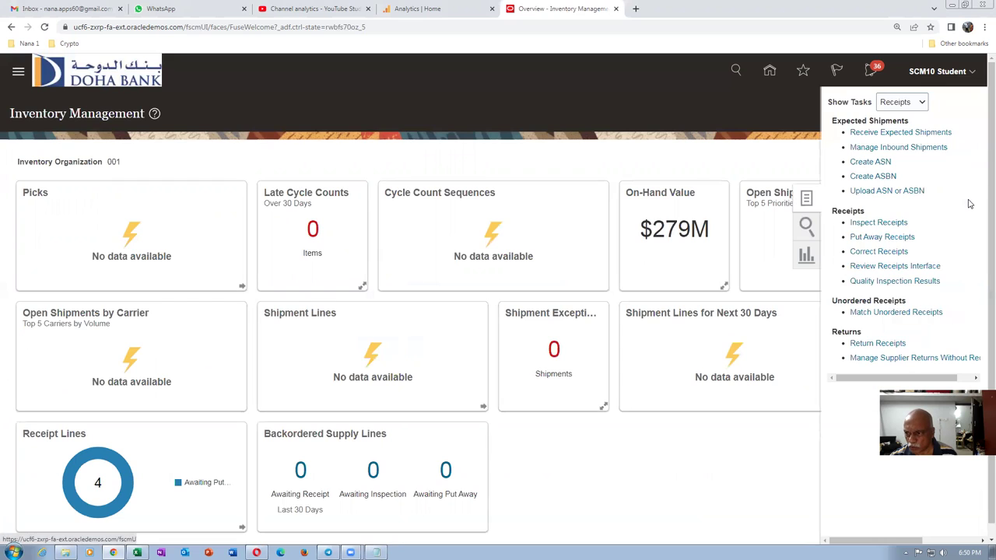
left_click(881, 237)
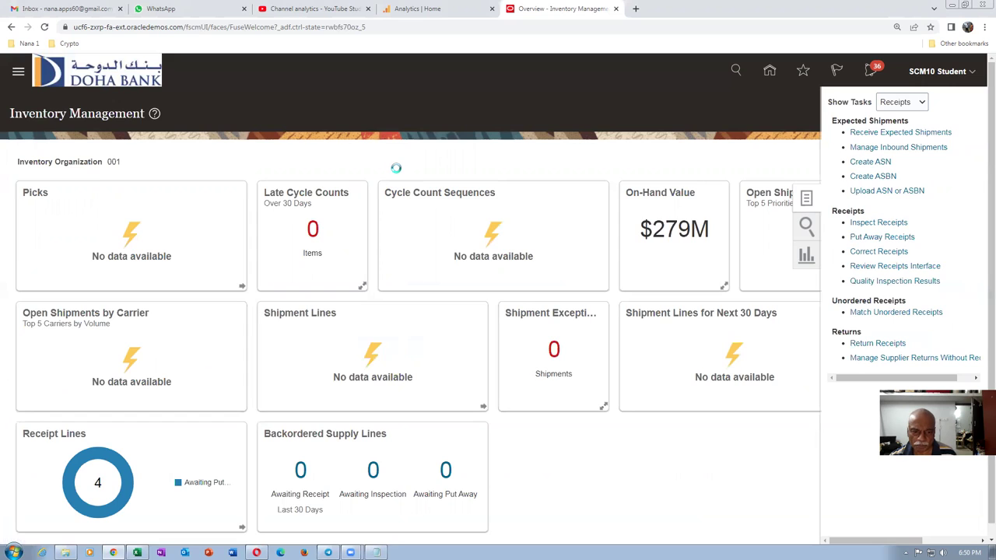
left_click(206, 216)
type("51")
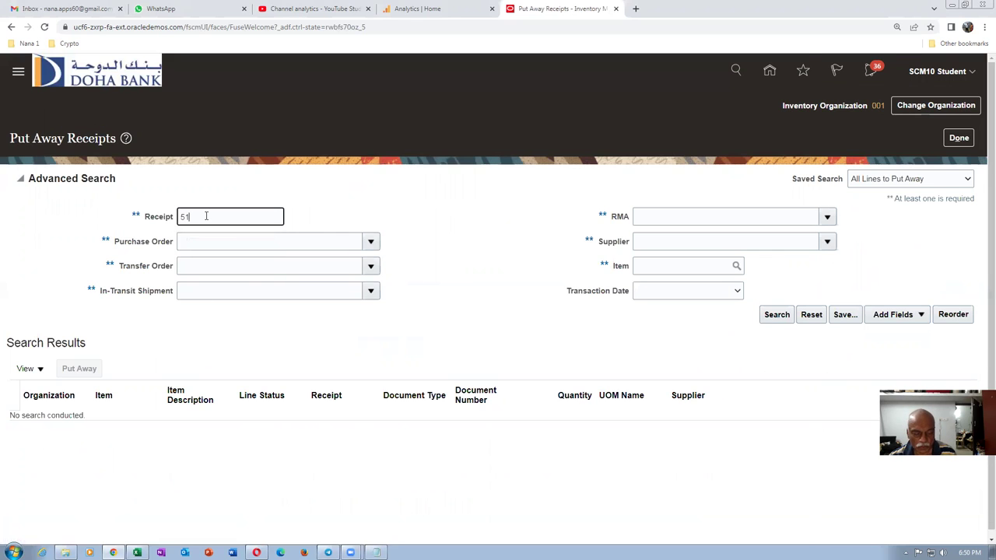
type("772")
key("Tab")
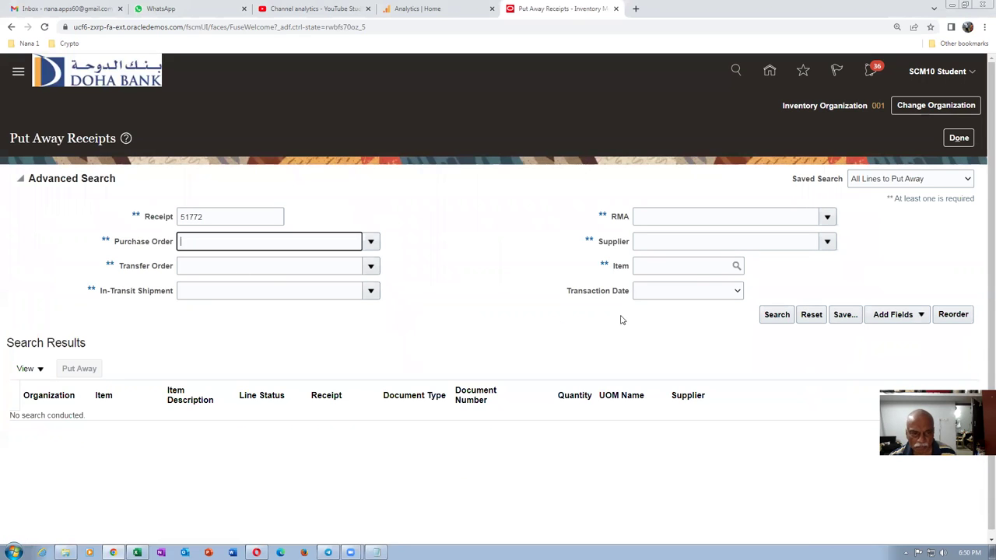
left_click(491, 292)
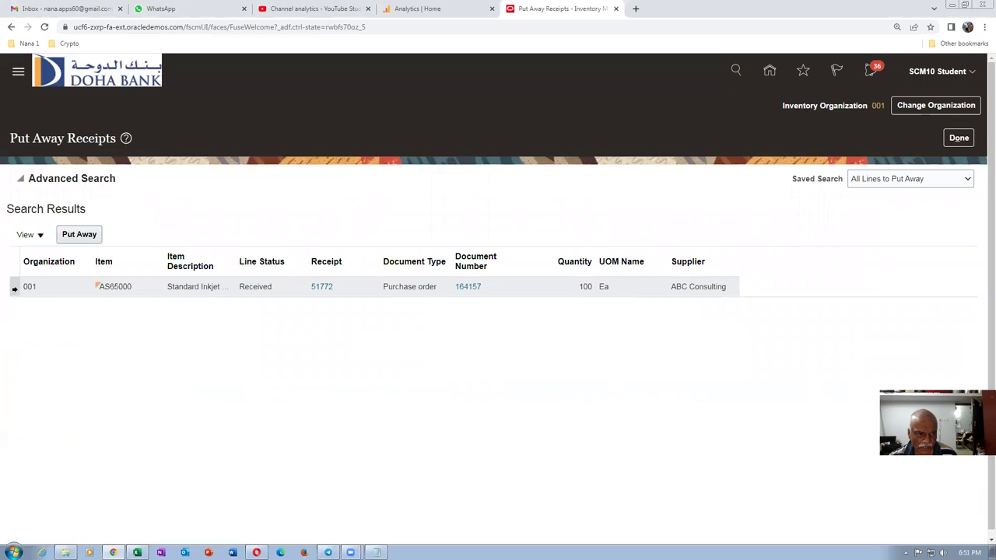
- Put away the 100 AS65000 on the received line into the Stores subinventory, submit it, and close Put Away Receipts
left_click(80, 234)
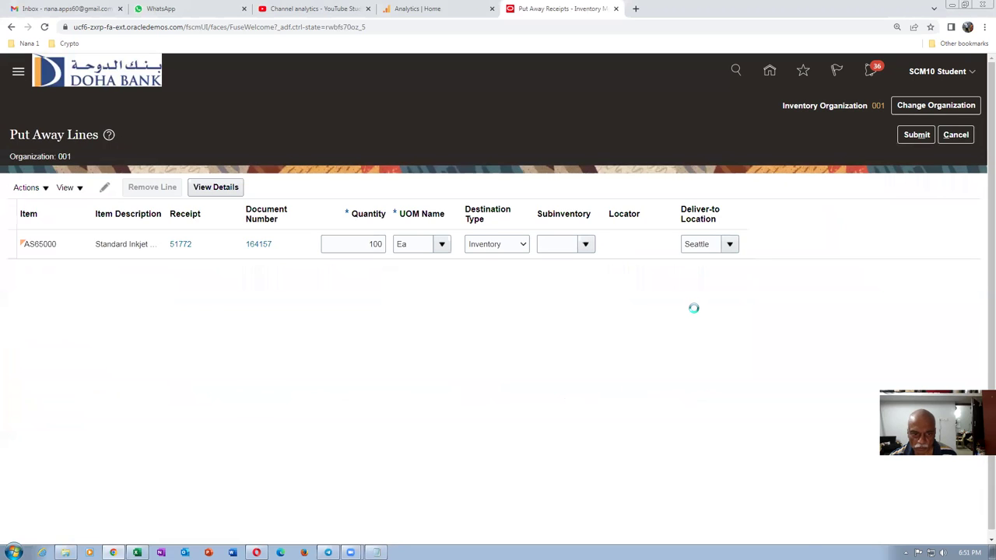
left_click(557, 244)
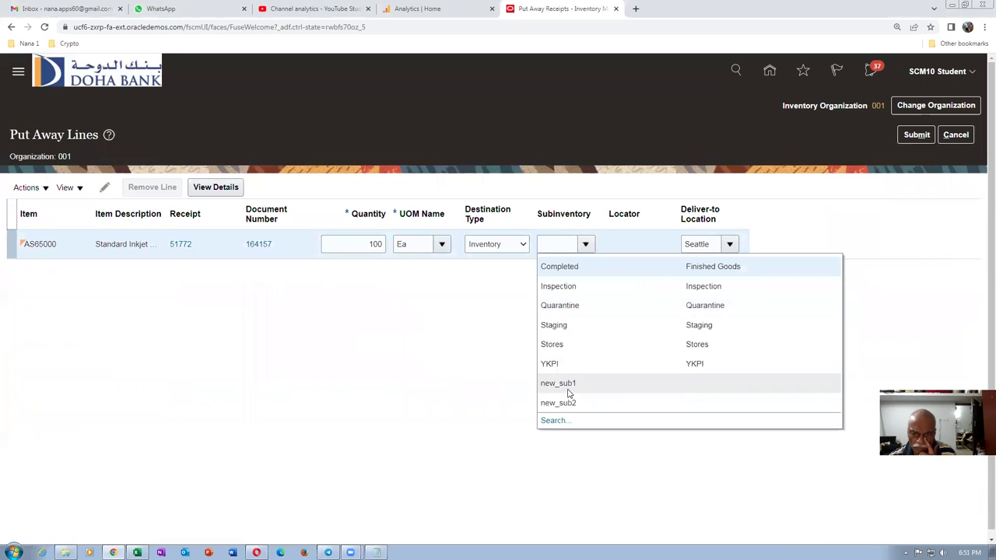
left_click(565, 352)
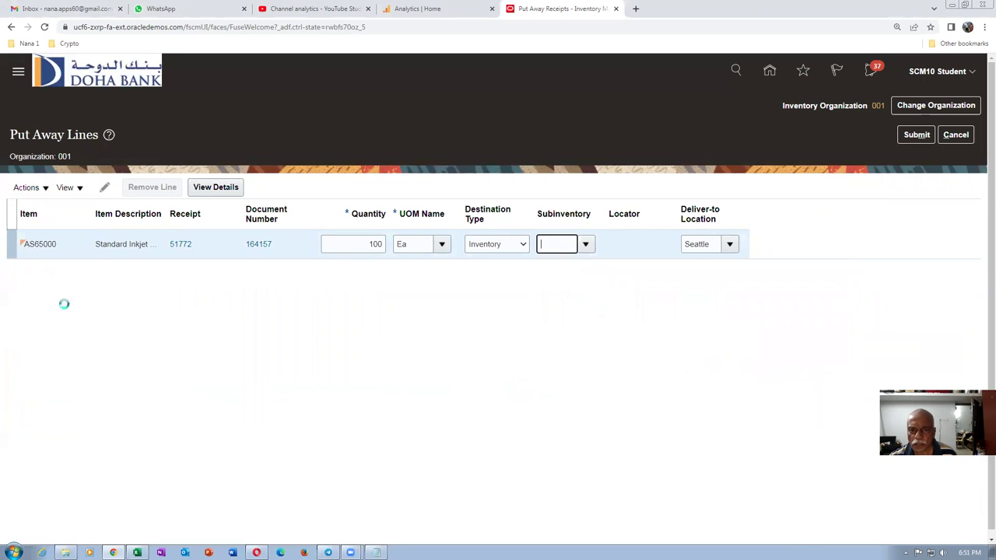
left_click(914, 137)
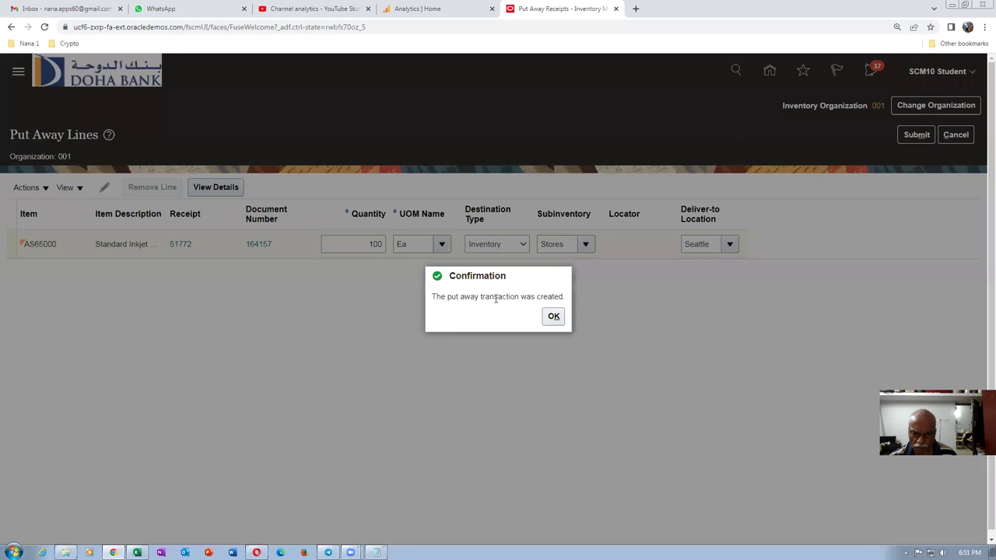
left_click(553, 316)
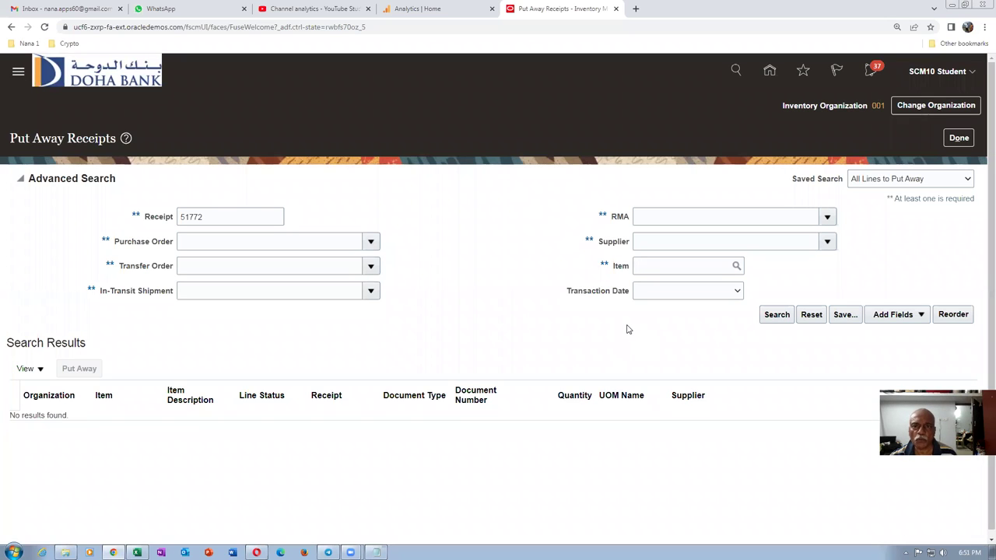
left_click(958, 138)
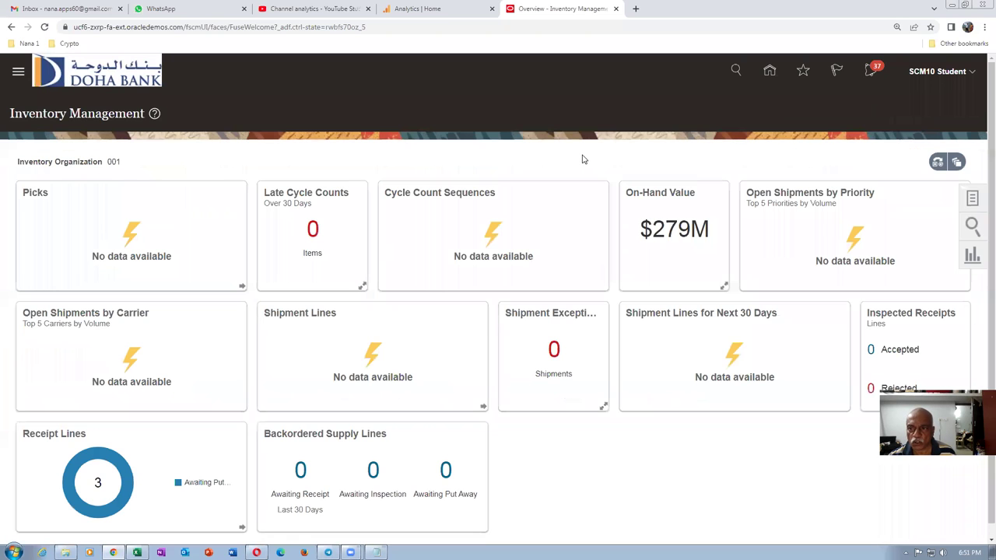
- Open the favorite Receipt Accounting Overview and record its exact exception count in Notepad as "Exceptions 6837"
left_click(802, 73)
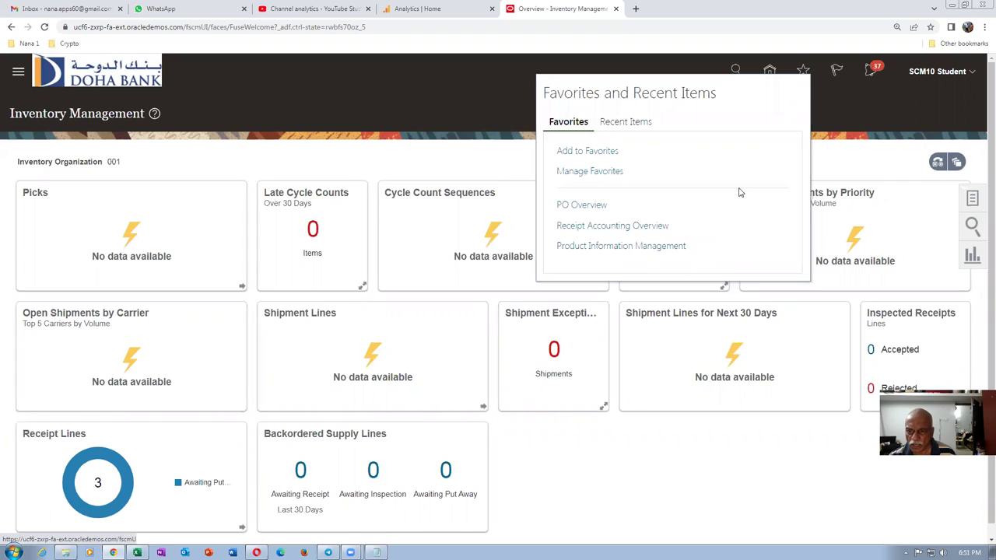
left_click(610, 225)
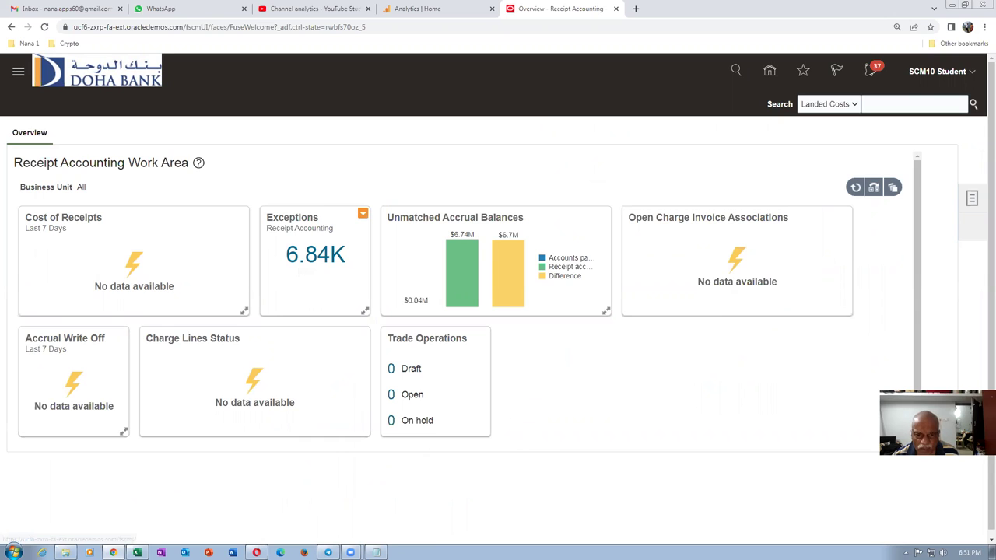
key("alt+Tab")
type("Exceptions ")
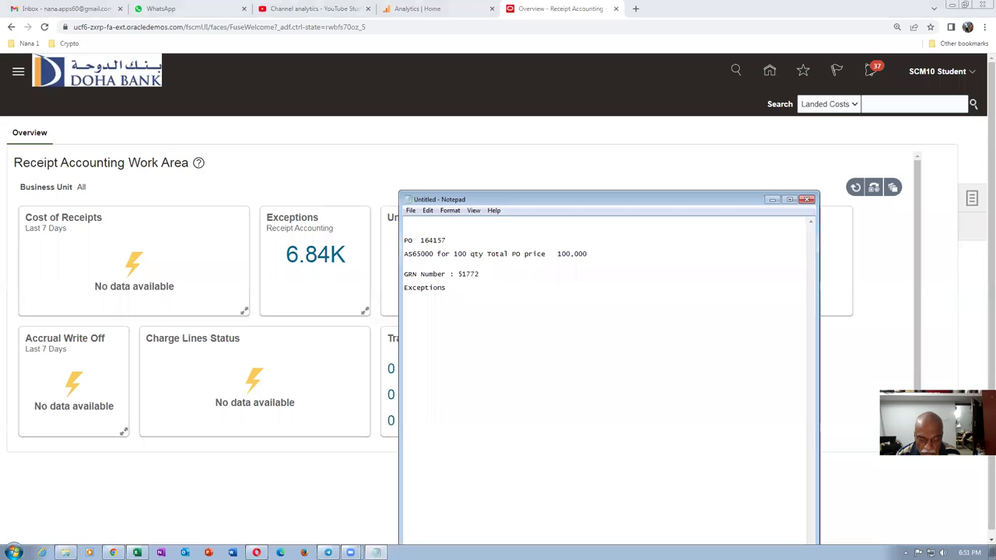
type("  6837")
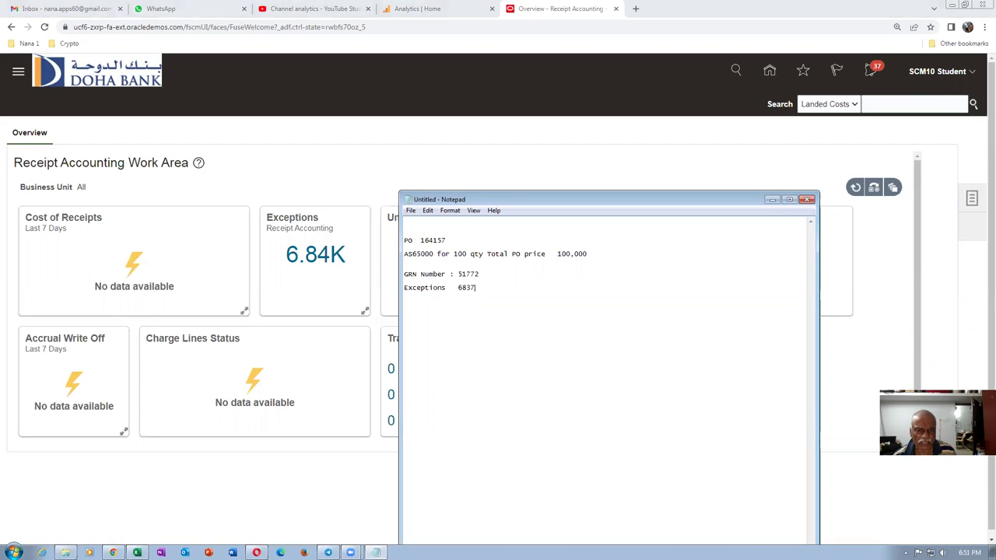
key("Return")
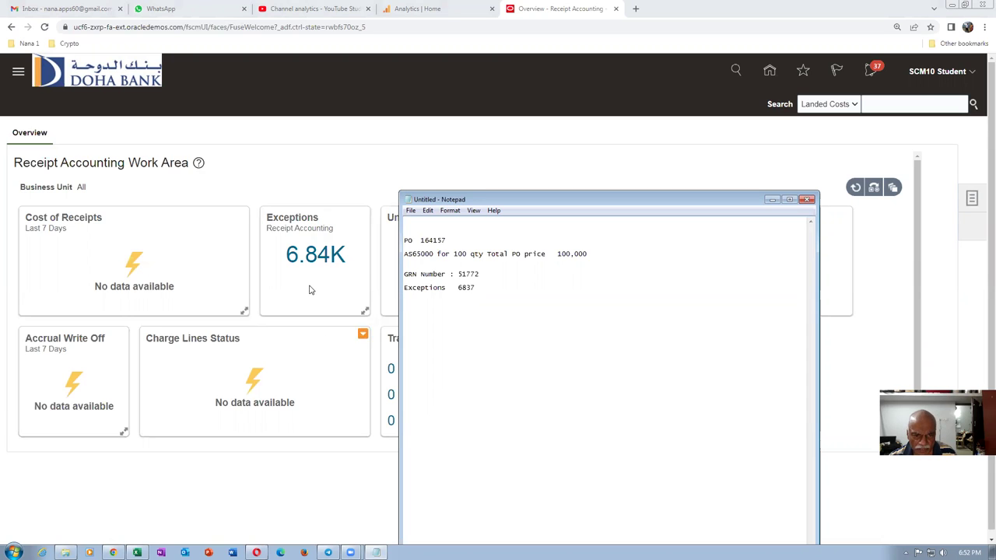
mouse_move(319, 257)
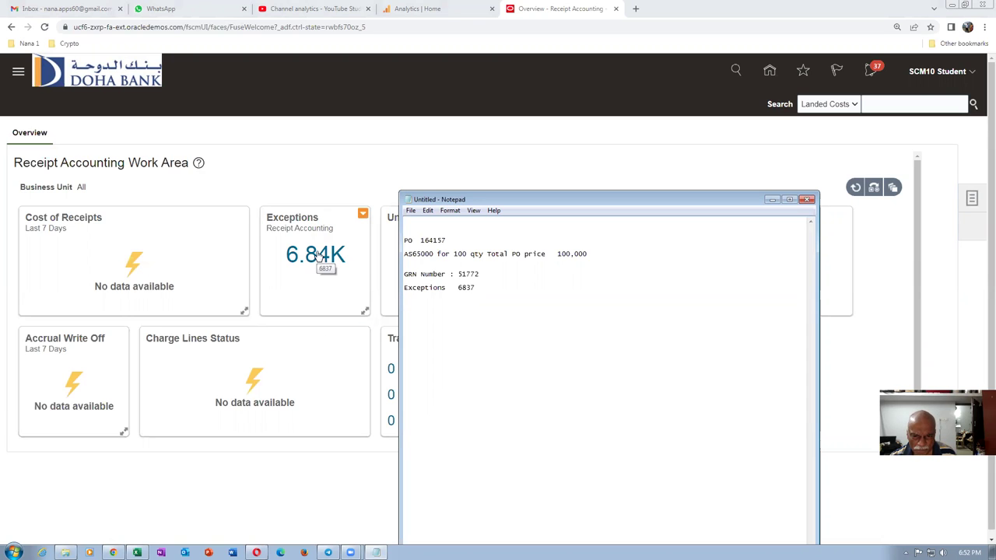
- Add an "Unmatched accruals" heading in Notepad and record the browser chart's receipt accounting balance as "Receipt Accounting : 6.743 M"
left_click(412, 146)
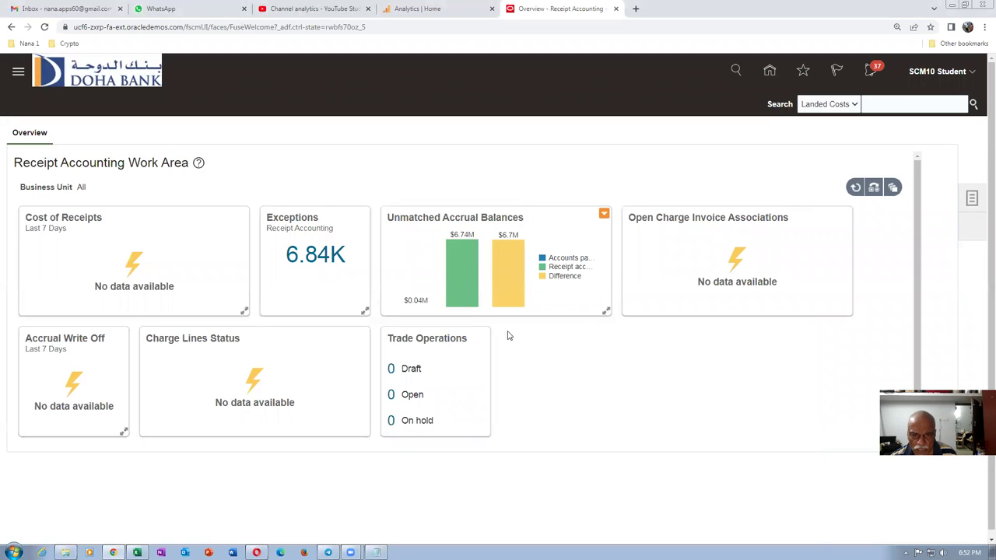
key("alt+Tab")
type("Unmatched accruals")
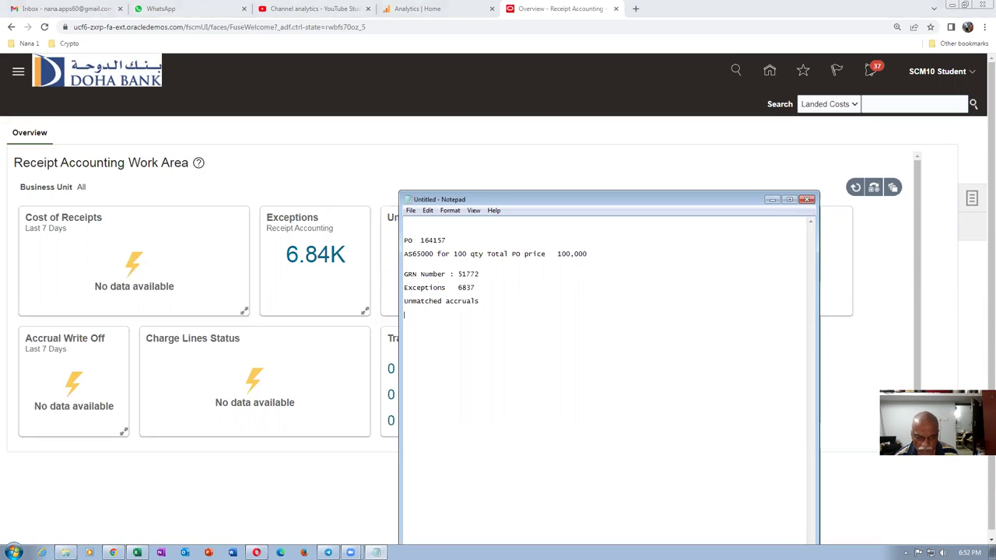
key("alt+Tab")
mouse_move(458, 259)
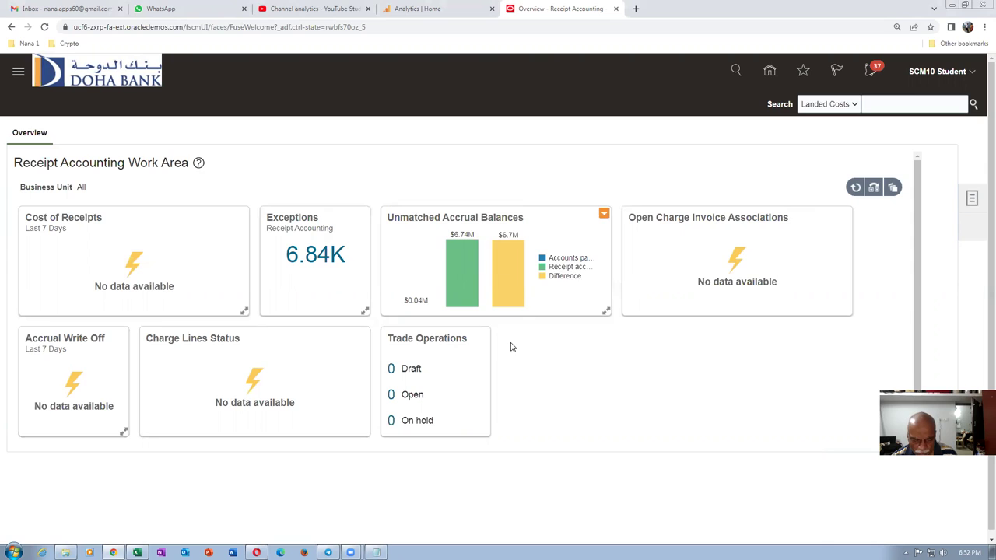
key("alt+Tab")
type("Re")
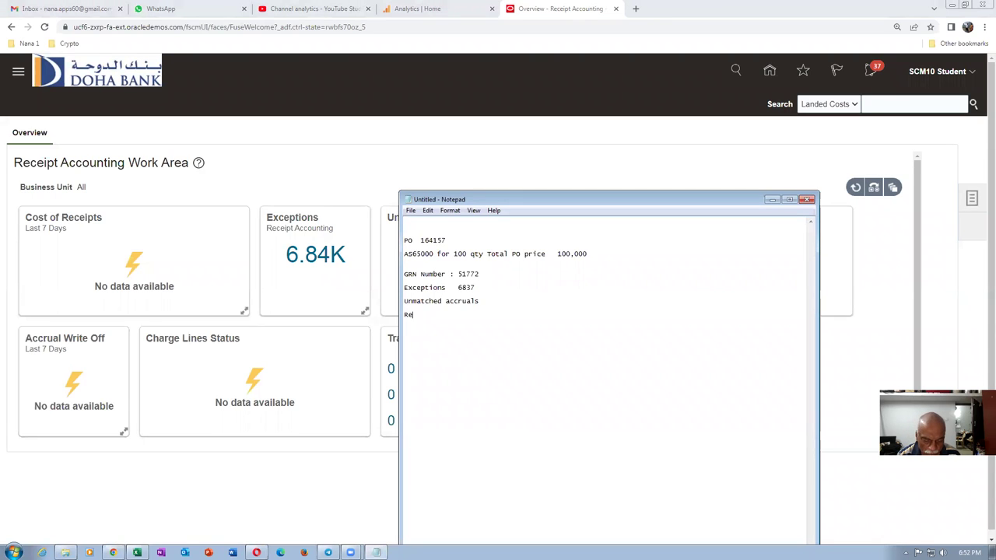
type("ceipt Accounting :")
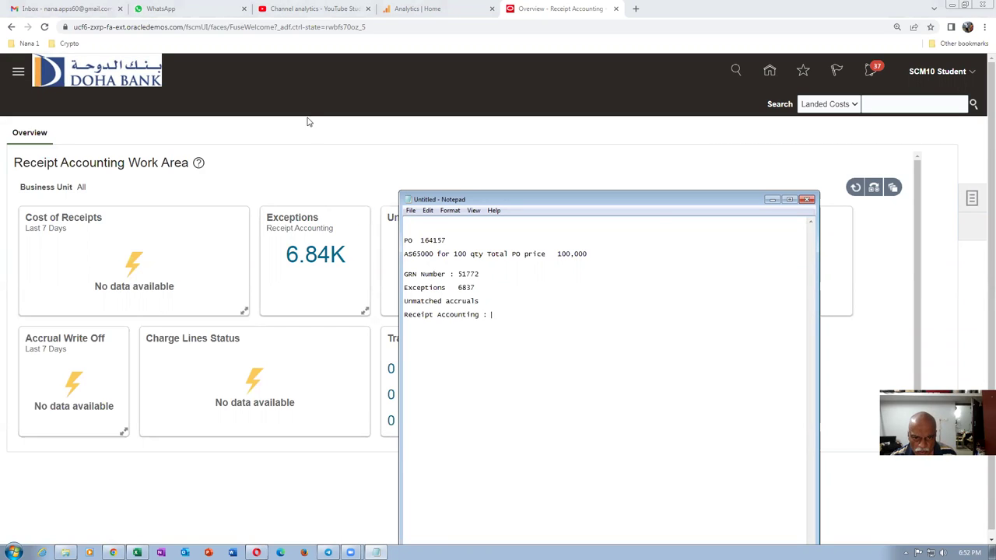
left_click(308, 134)
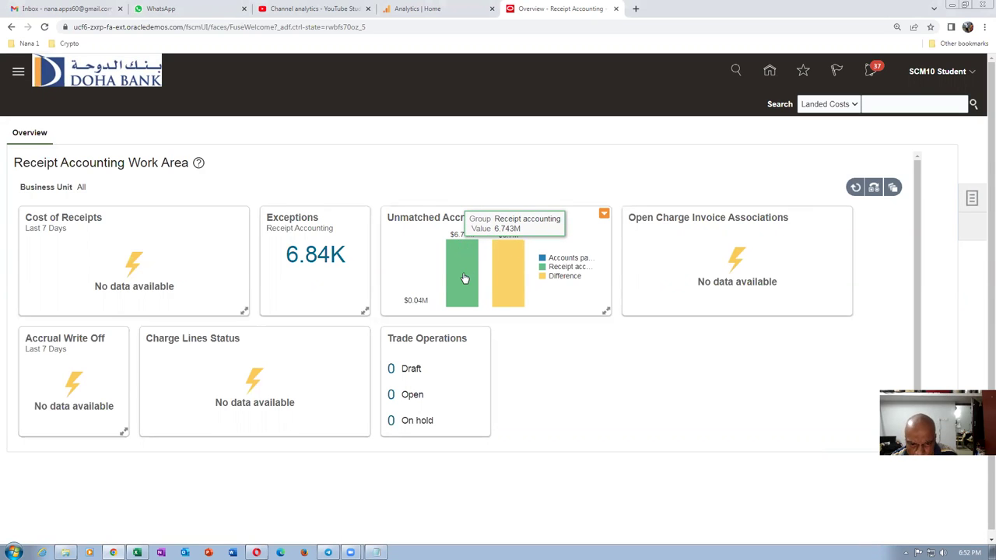
key("alt+Tab")
type("6.743")
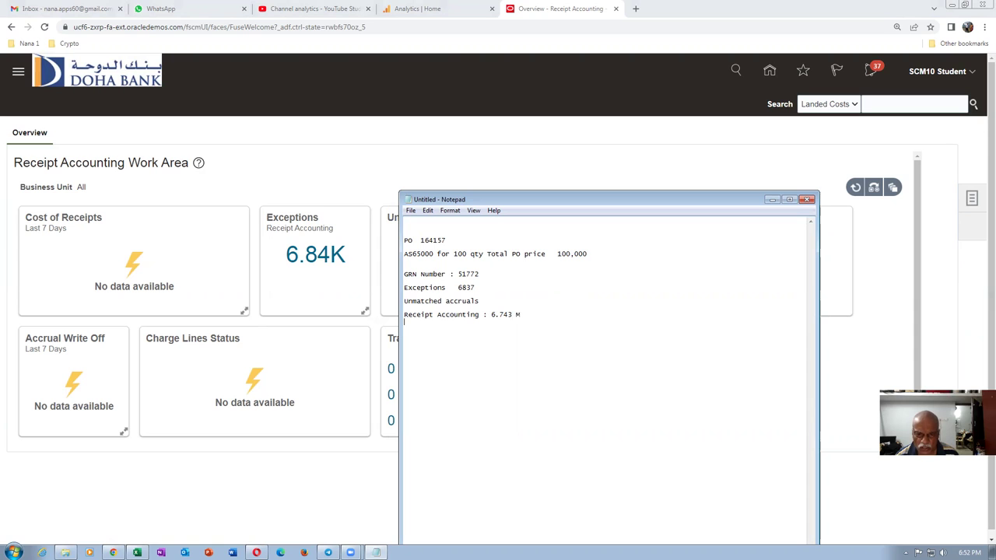
- Read the difference in the browser's Unmatched Accrual Balances chart and record it in Notepad as "Difference : 6.704 M"
left_click(327, 165)
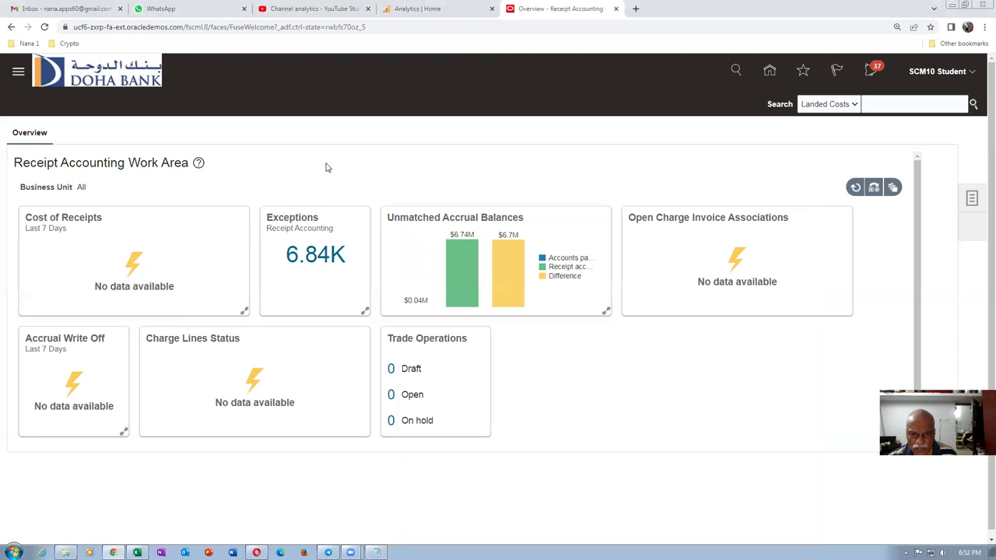
mouse_move(519, 275)
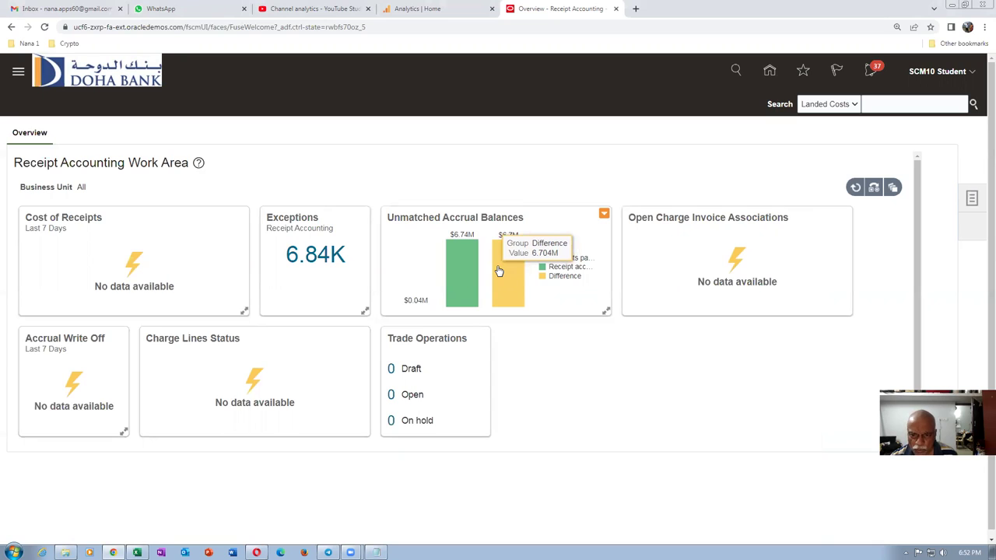
key("alt+Tab")
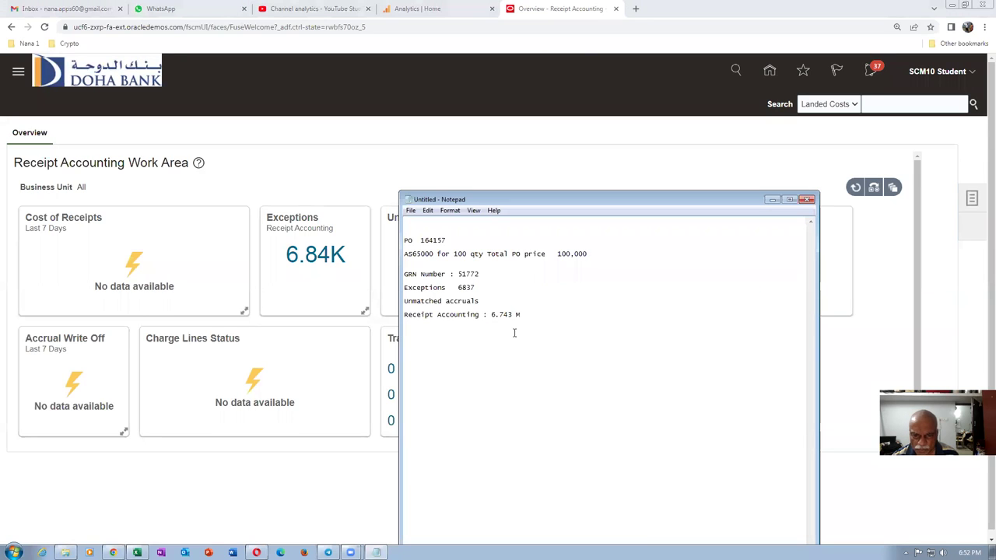
type("if")
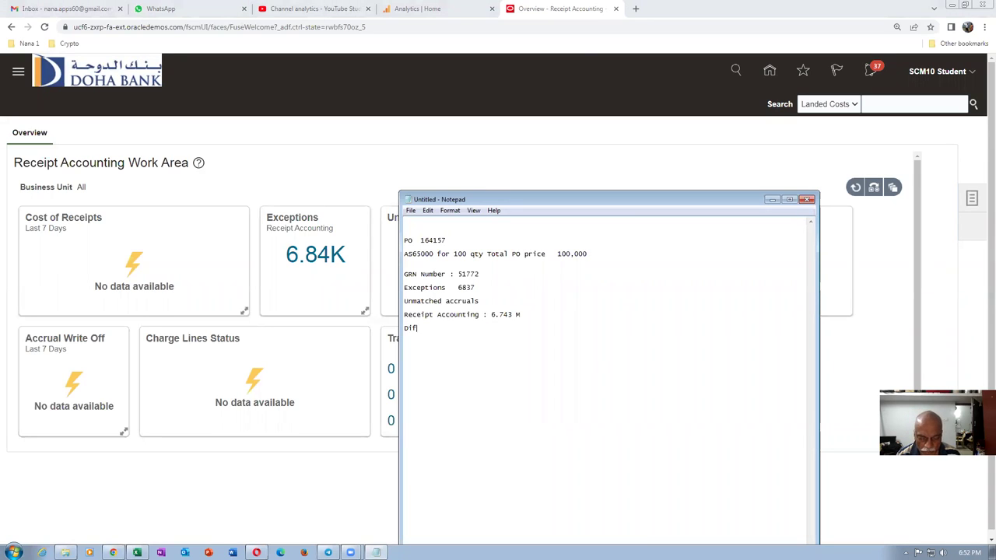
type("ference :")
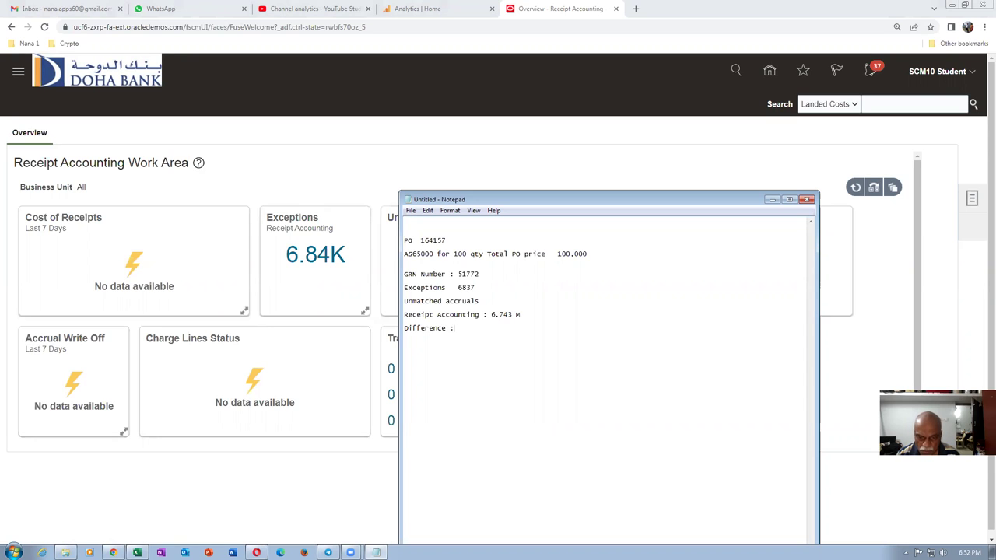
type("0.")
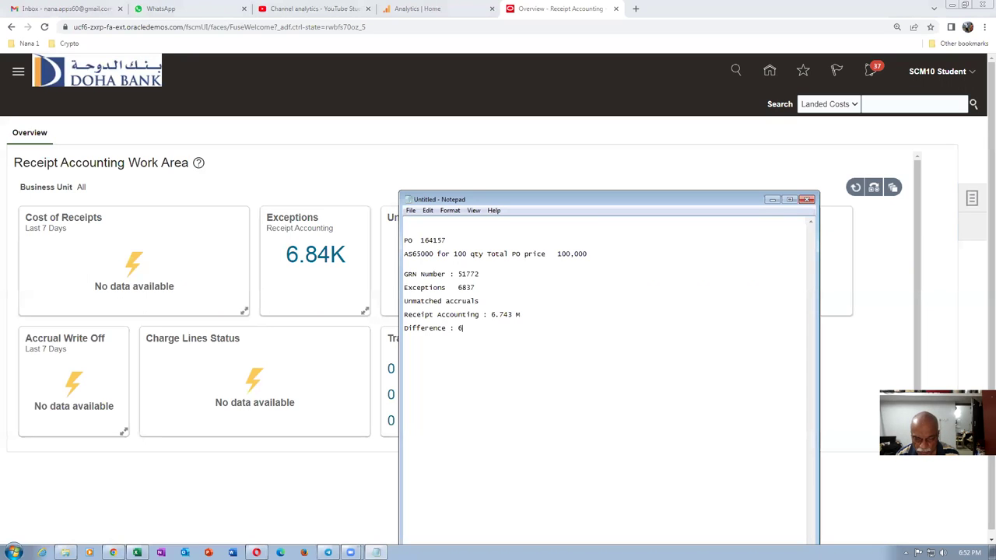
key("alt+Tab")
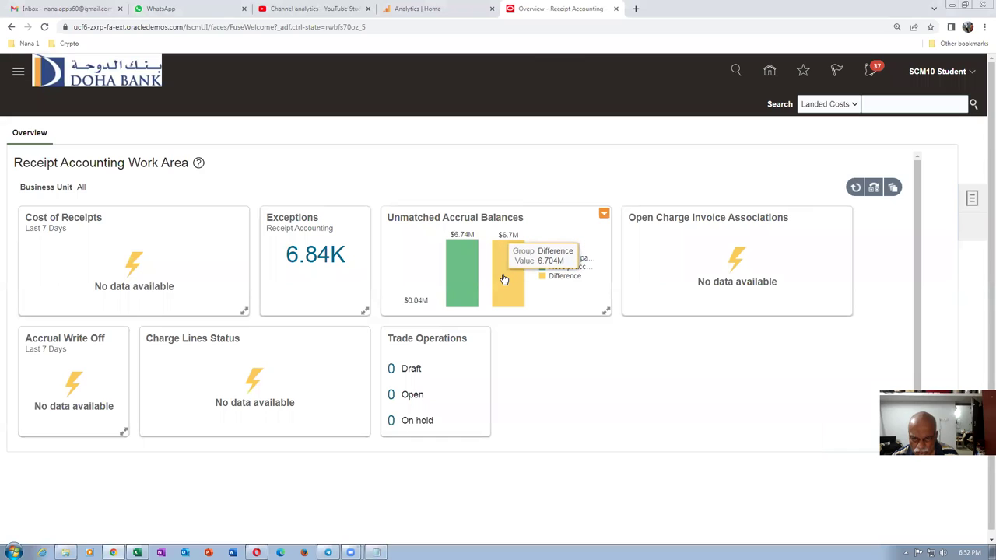
key("alt+Tab")
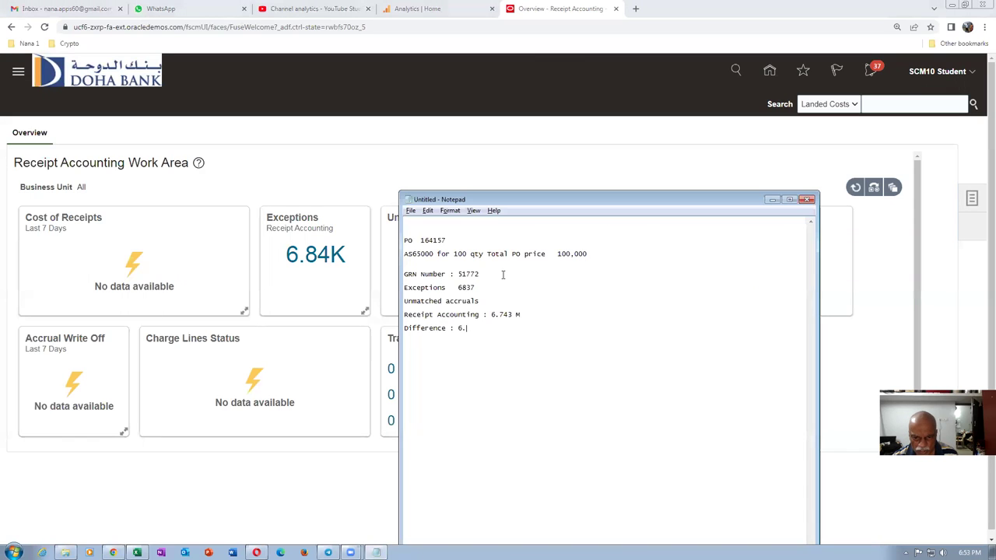
key("BackSpace")
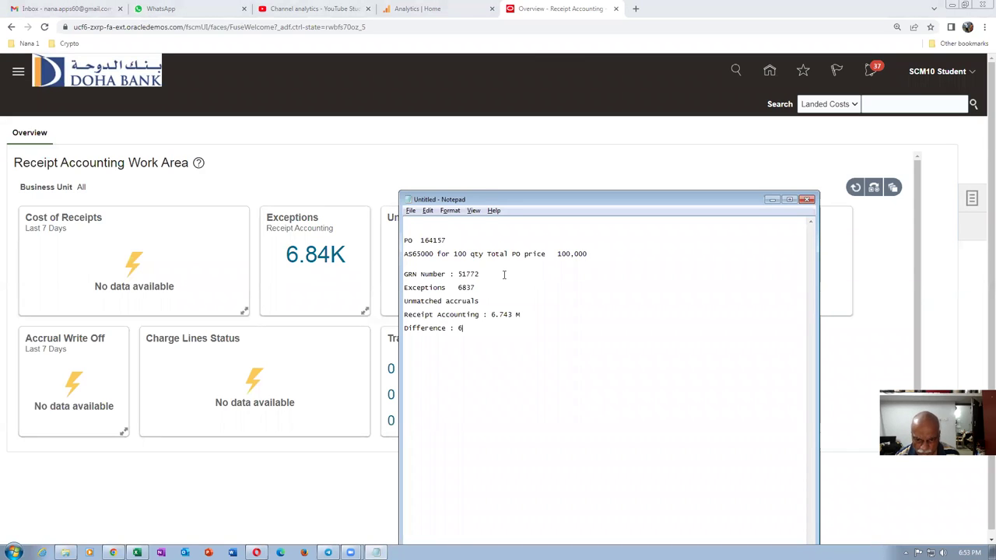
type(".704 M")
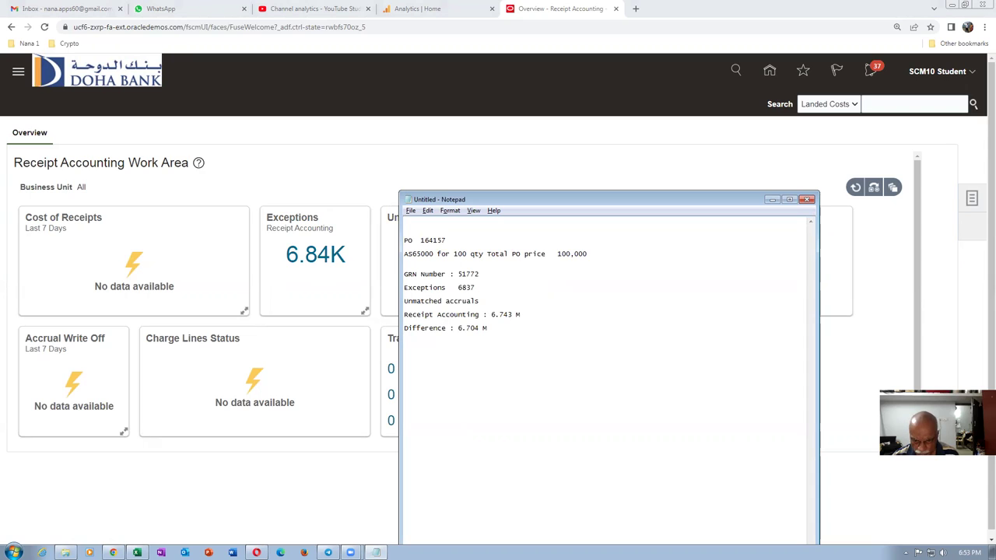
key("Return")
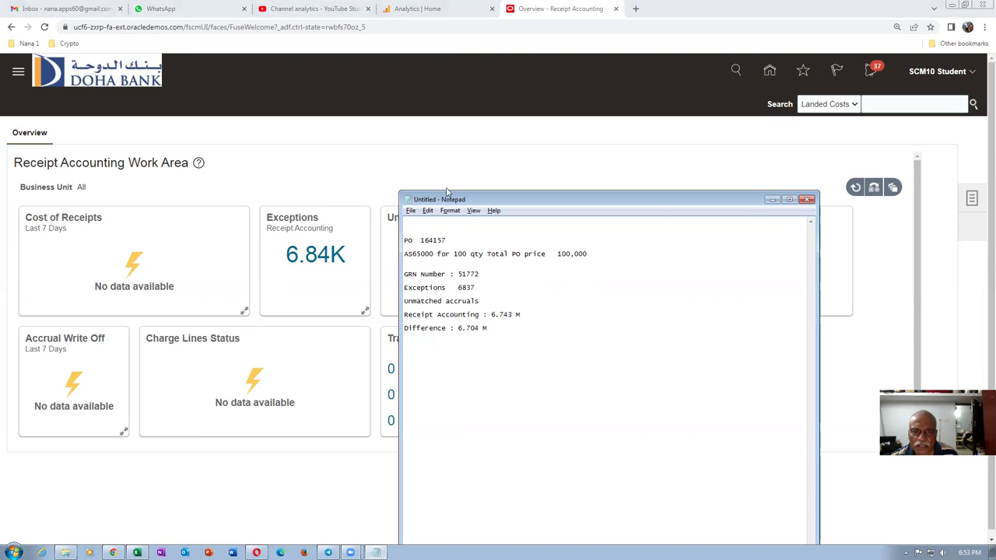
- Read the accounts payable balance in the browser's Unmatched Accrual Balances chart and record it in Notepad as "Accounts payable : 0.04 M"
left_click(388, 170)
mouse_move(418, 308)
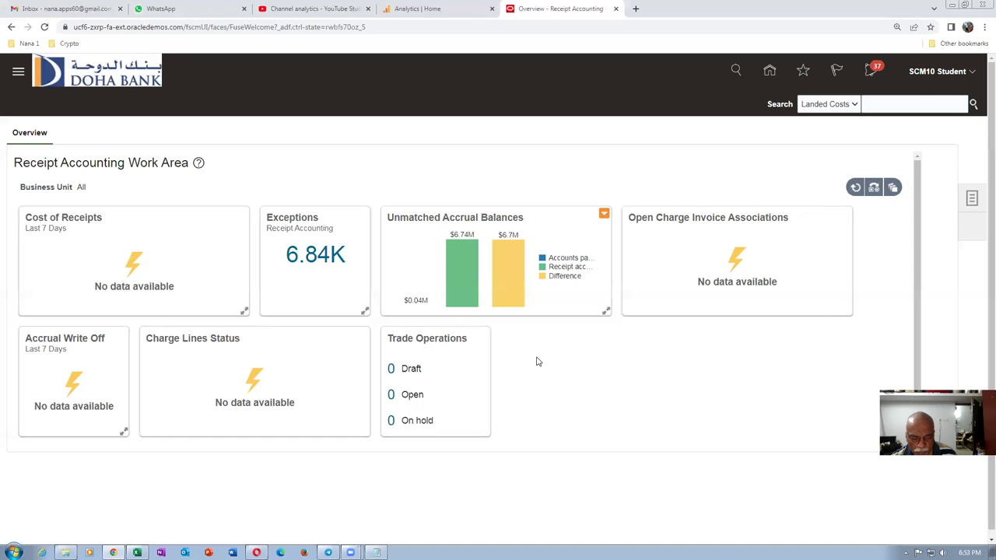
key("alt+Tab")
type("Accounts payable  ")
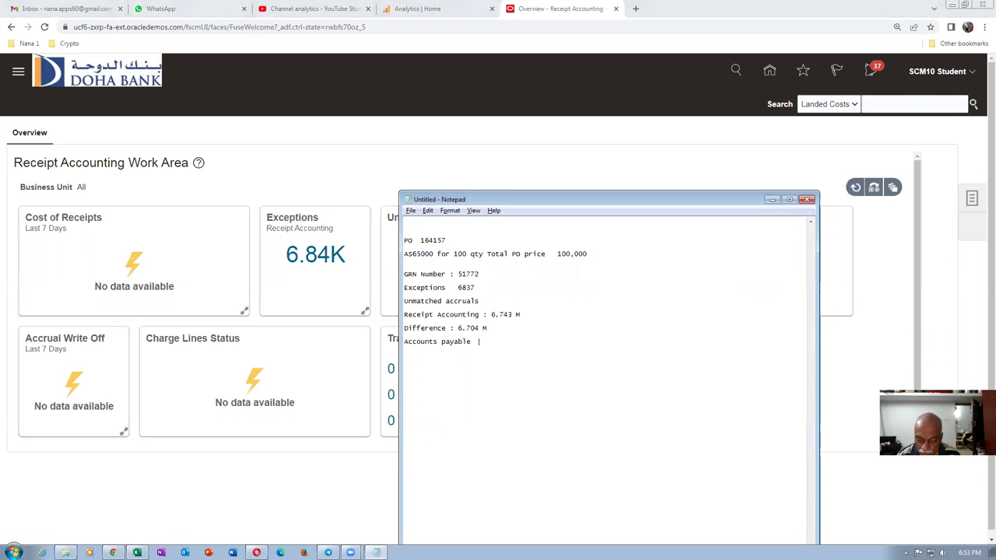
type(":")
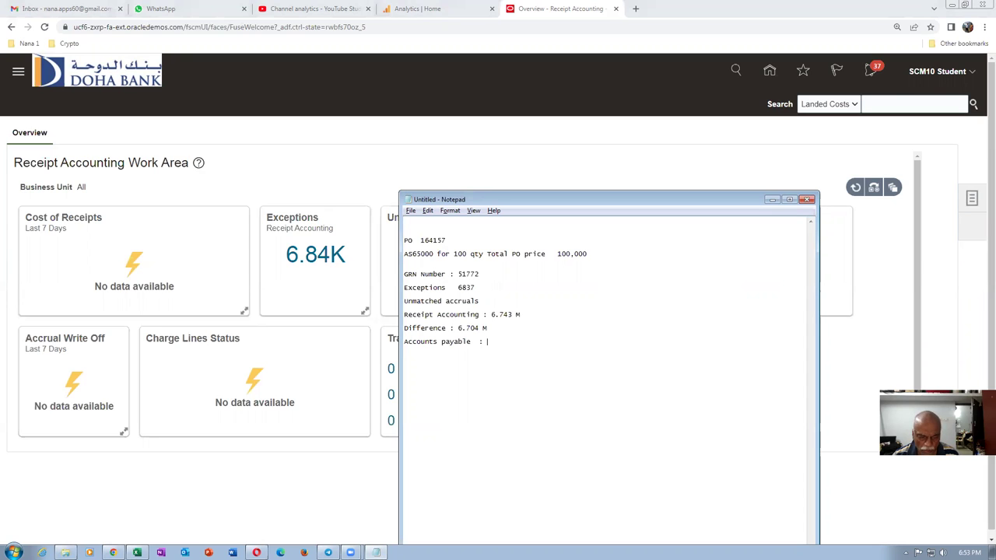
key("alt+Tab")
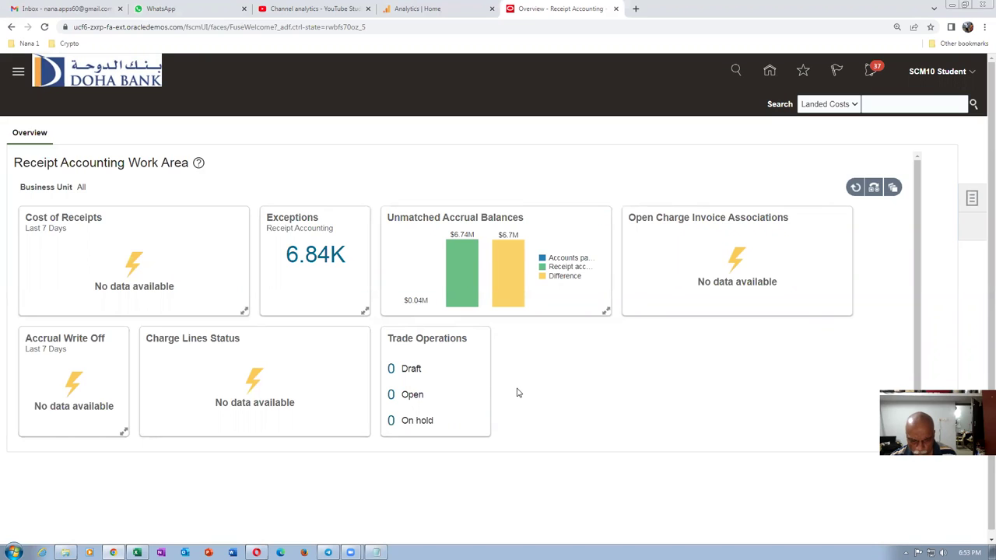
key("alt+Tab")
type("0.04")
key("Return")
- Insert dashed separator lines in the Notepad notes below the Exceptions line and below the Accounts payable line
left_click(495, 287)
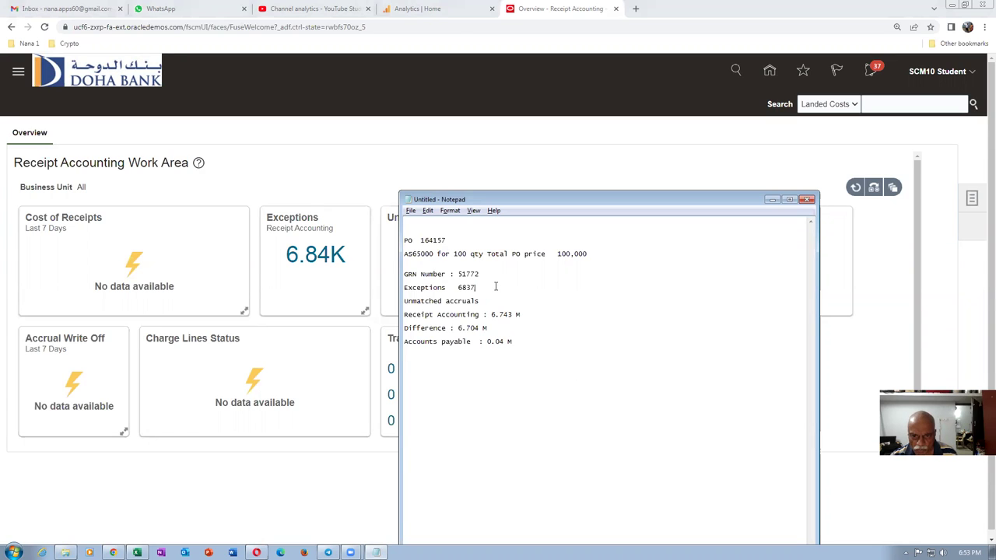
key("Return")
key("Return")
type("----------")
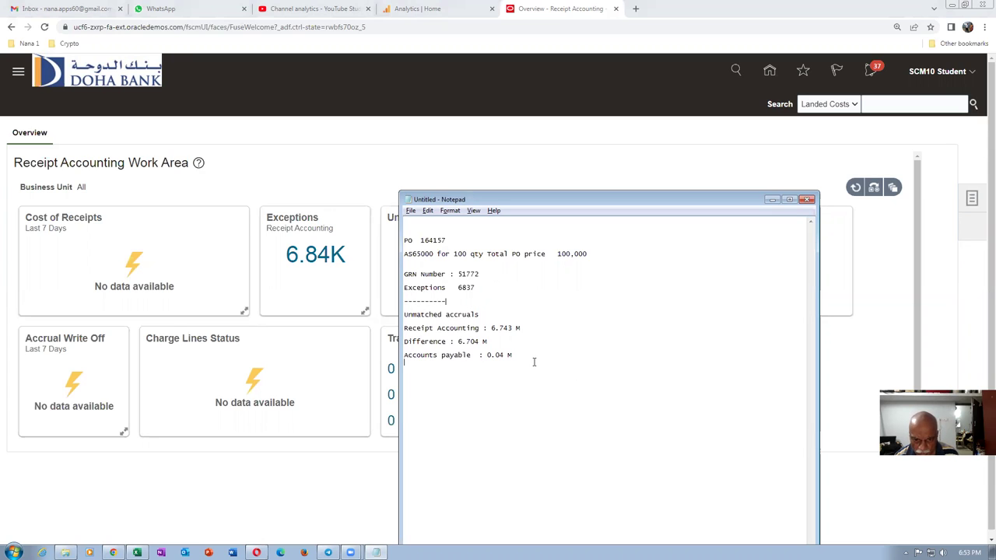
type("------")
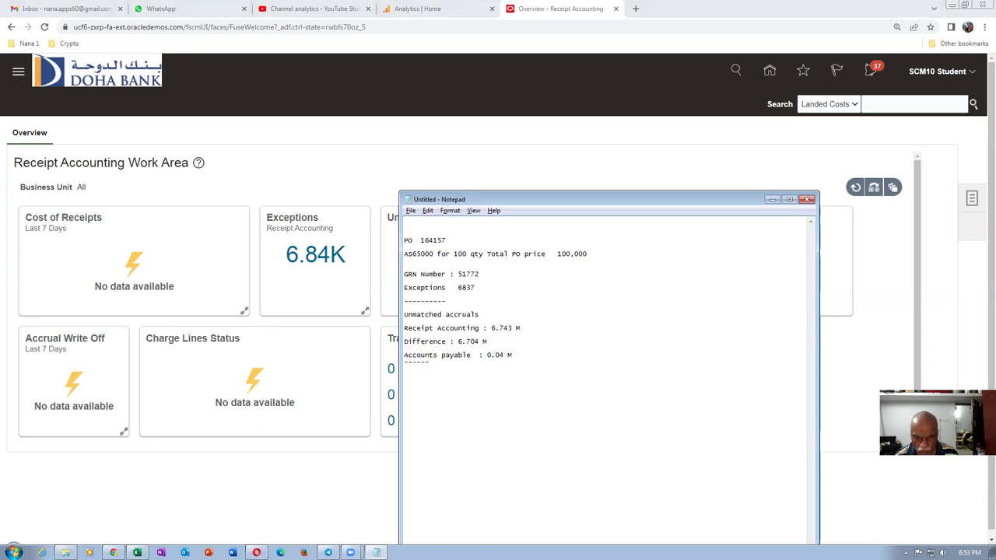
key("Return")
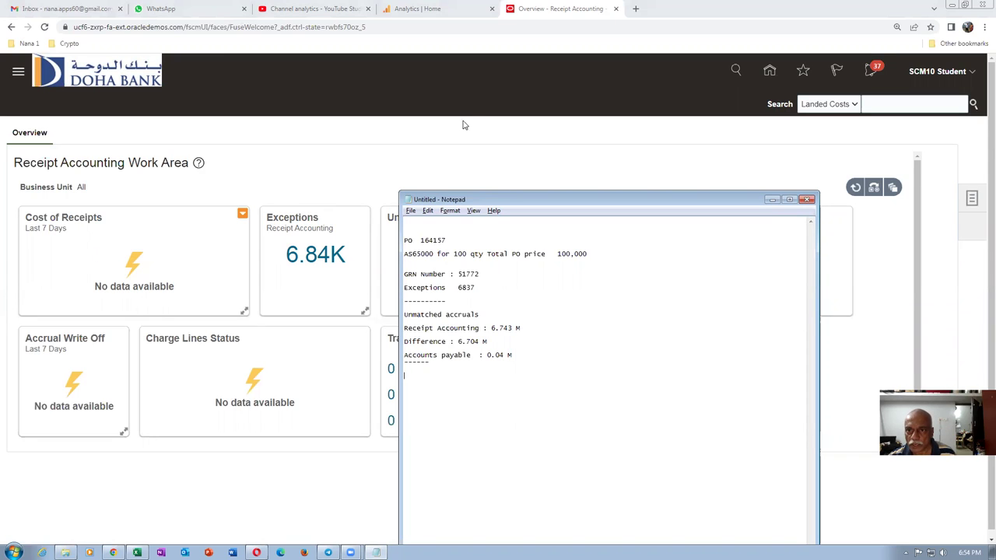
- Duplicate the Receipt Accounting tab in the browser and shorten the copy's address to load the Oracle Applications home page
right_click(557, 14)
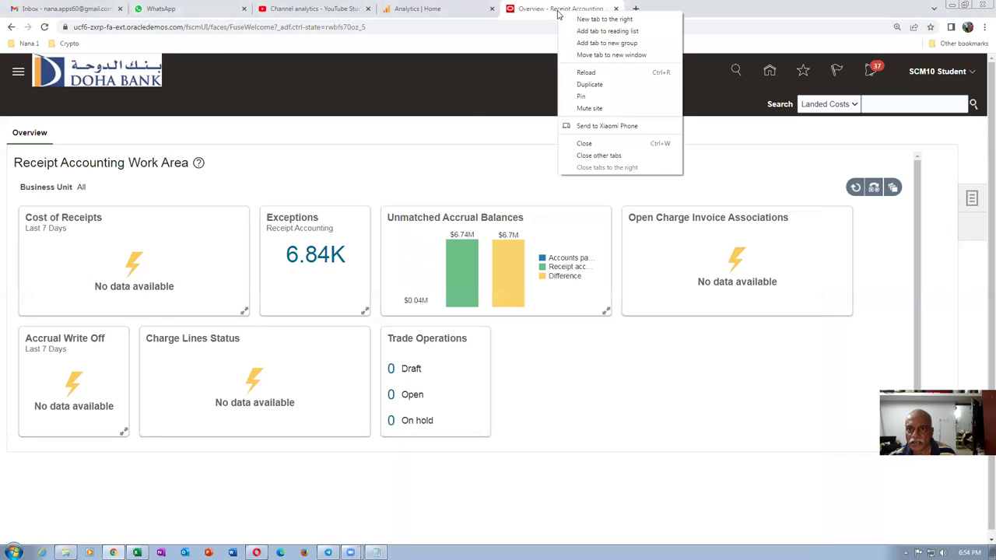
left_click(589, 85)
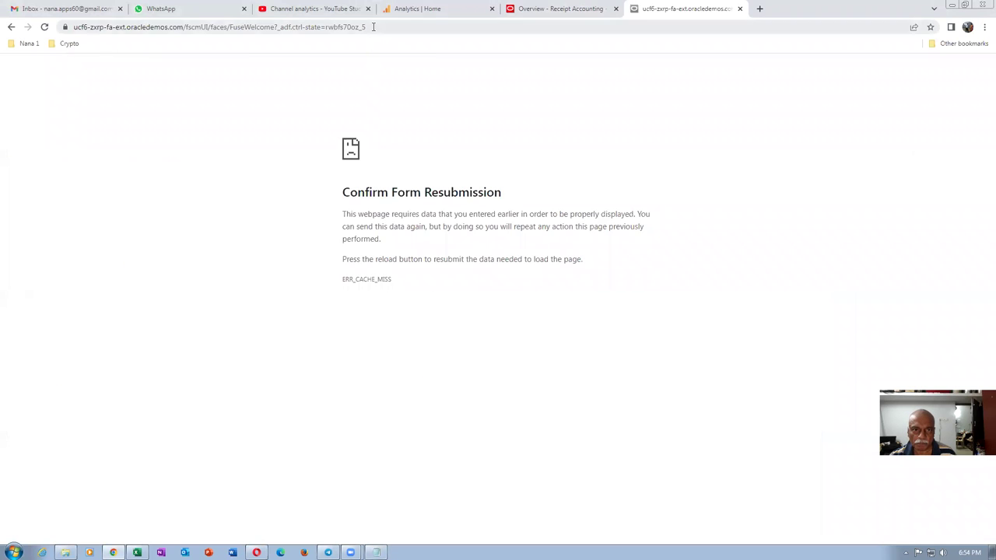
left_click(415, 28)
left_click(420, 29)
key("BackSpace")
key("BackSpace")
key("BackSpace")
key("BackSpace")
key("BackSpace")
key("BackSpace")
key("BackSpace")
key("BackSpace")
key("BackSpace")
key("BackSpace")
key("BackSpace")
key("BackSpace")
key("BackSpace")
key("BackSpace")
key("BackSpace")
key("BackSpace")
key("BackSpace")
key("BackSpace")
key("BackSpace")
key("BackSpace")
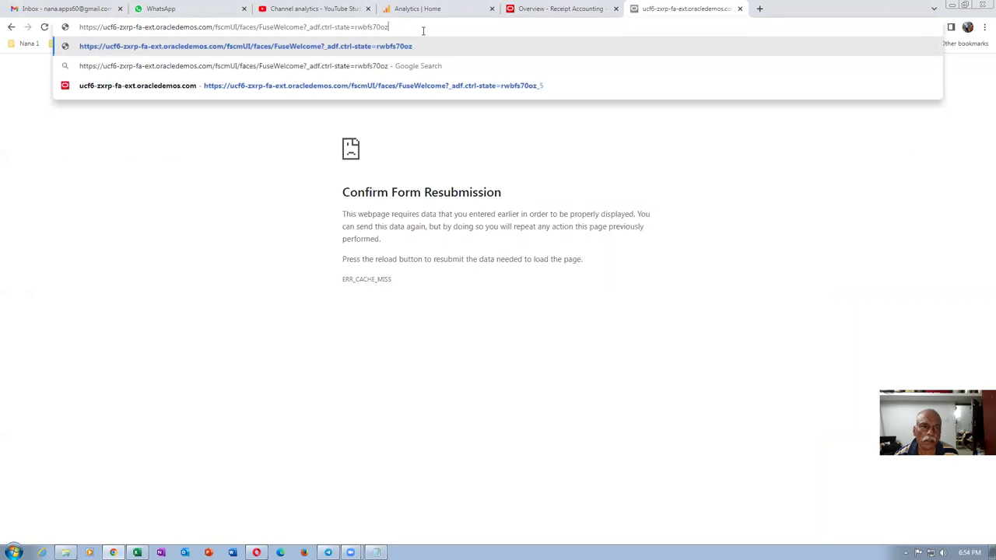
key("BackSpace")
key("BackSpace")
key("BackSpace")
key("BackSpace")
key("BackSpace")
key("BackSpace")
key("BackSpace")
key("BackSpace")
key("BackSpace")
key("BackSpace")
key("BackSpace")
key("BackSpace")
key("BackSpace")
key("BackSpace")
key("BackSpace")
key("BackSpace")
key("BackSpace")
key("BackSpace")
key("BackSpace")
key("BackSpace")
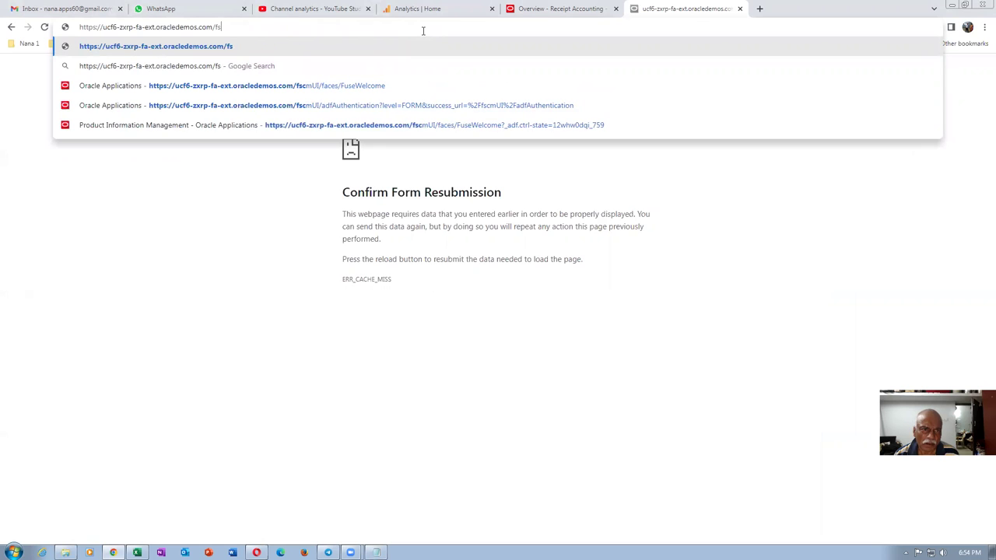
key("Return")
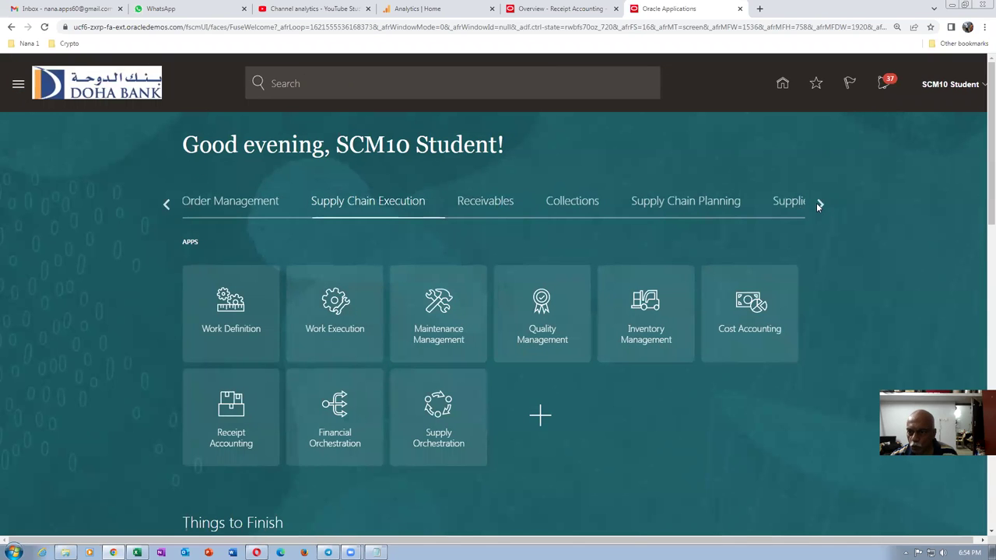
- Open Scheduled Processes from the Tools group of apps
left_click(818, 204)
left_click(818, 203)
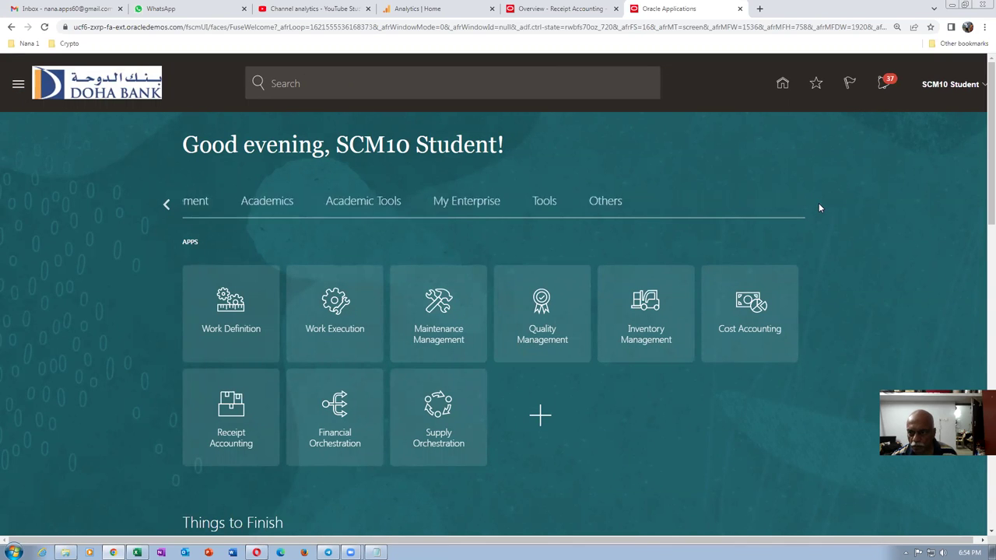
left_click(393, 204)
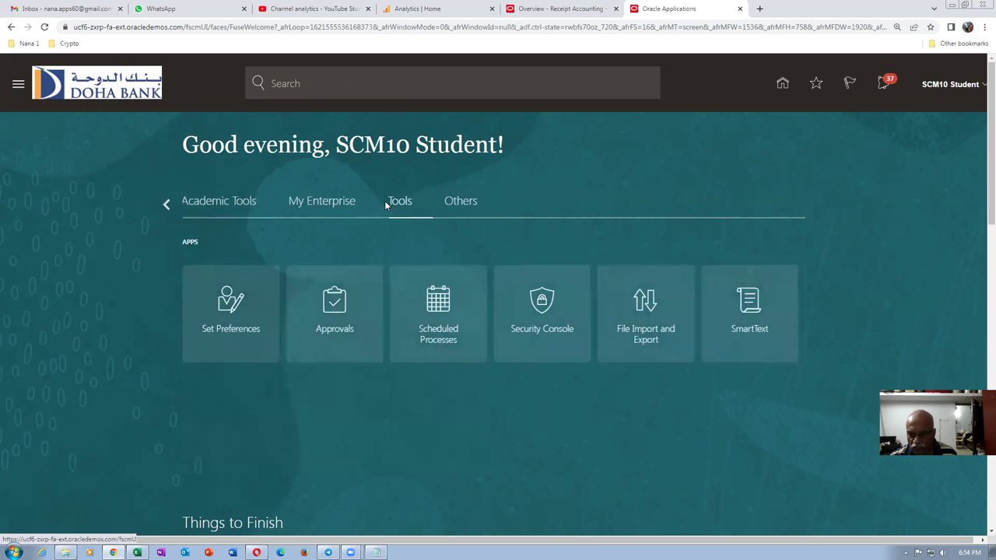
left_click(458, 333)
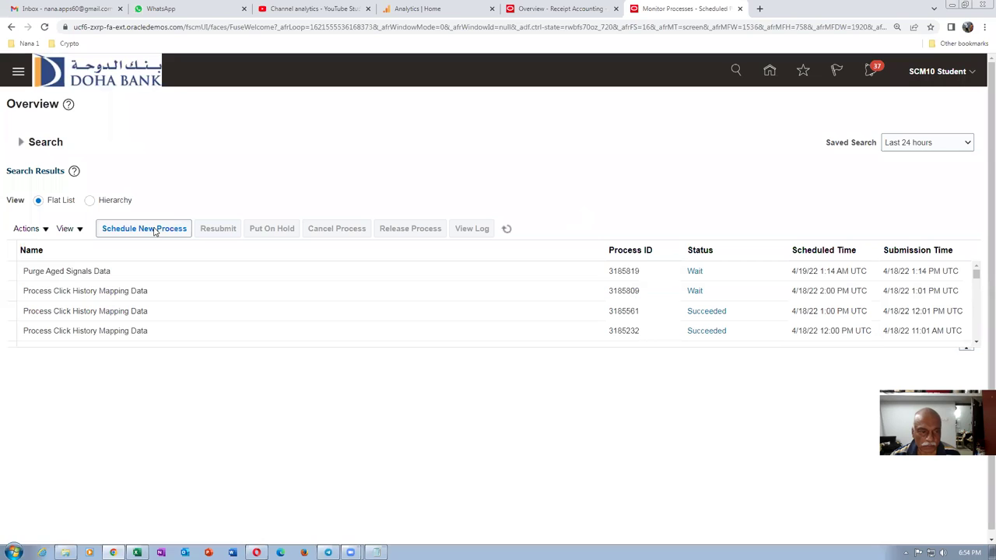
- Schedule a new job, searching the process names for "trans%trans%rec%cost%" and choosing Transfer Transactions from Receiving to Costing
left_click(155, 229)
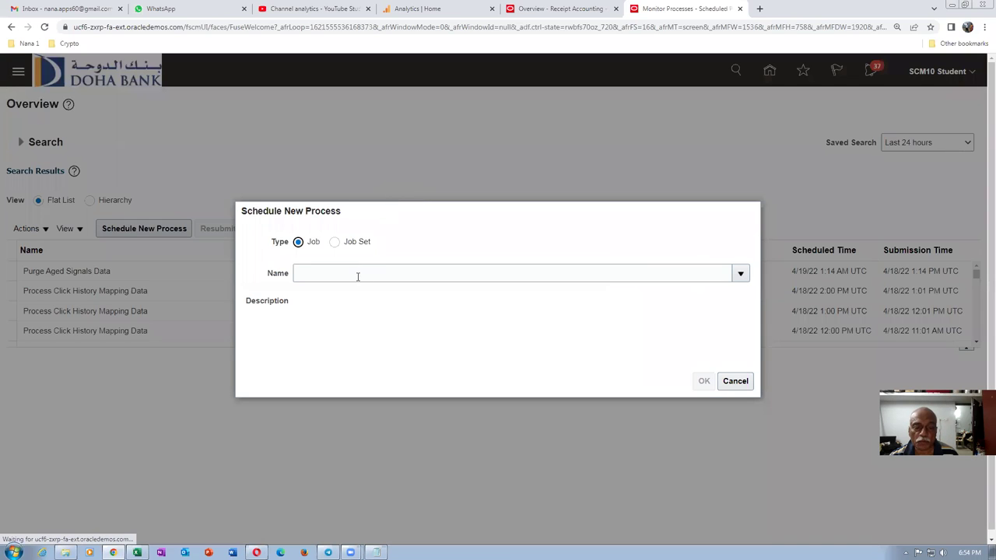
left_click(357, 275)
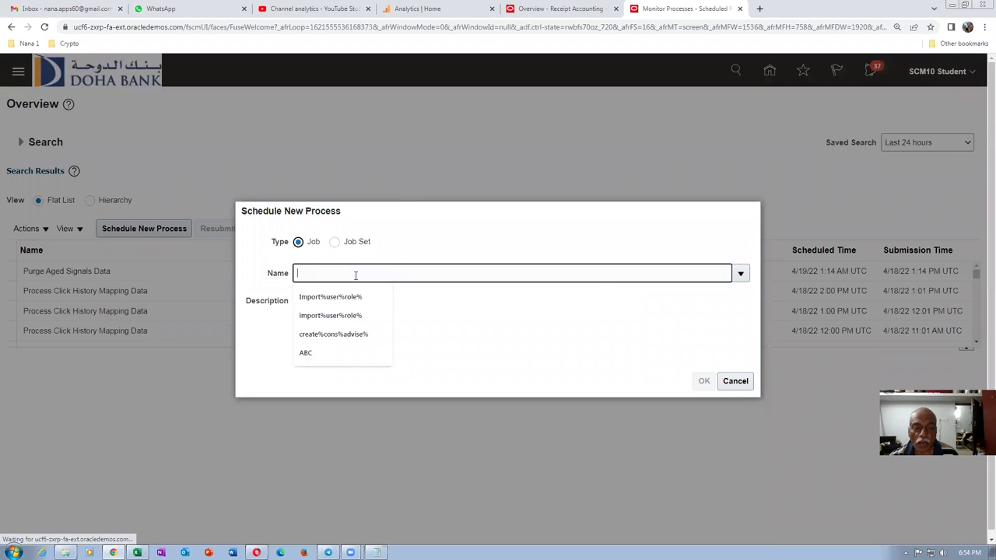
type("tran")
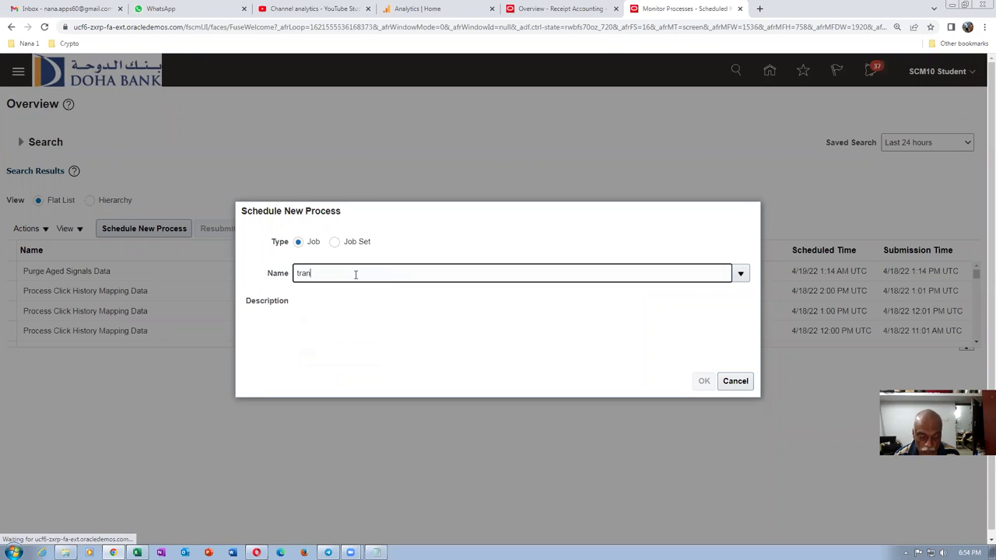
type("s%trans%")
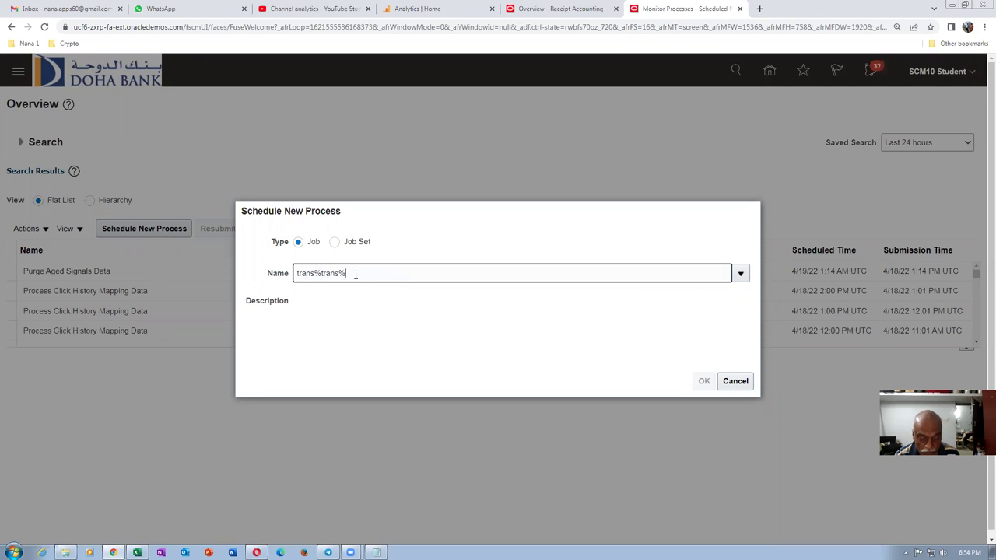
type("rec%cost%")
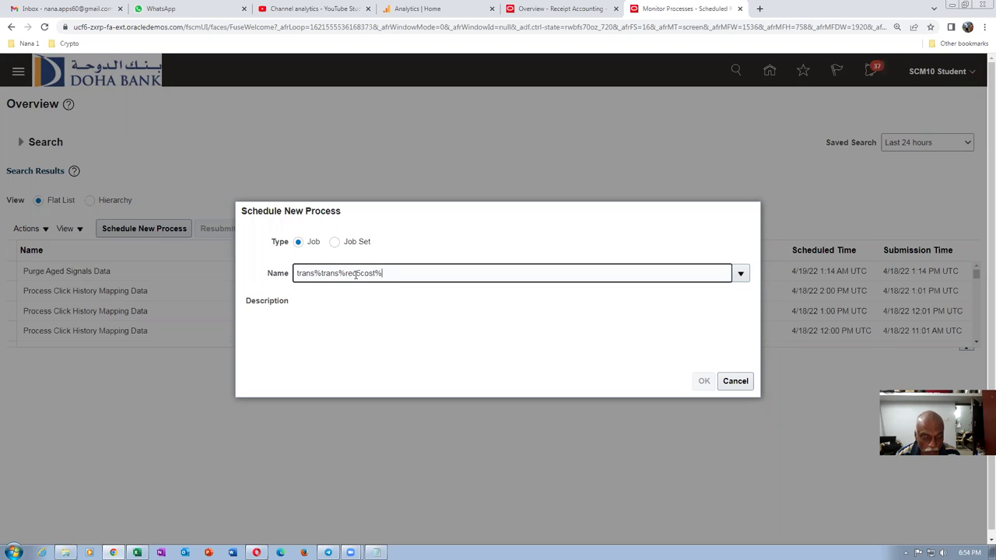
key("Tab")
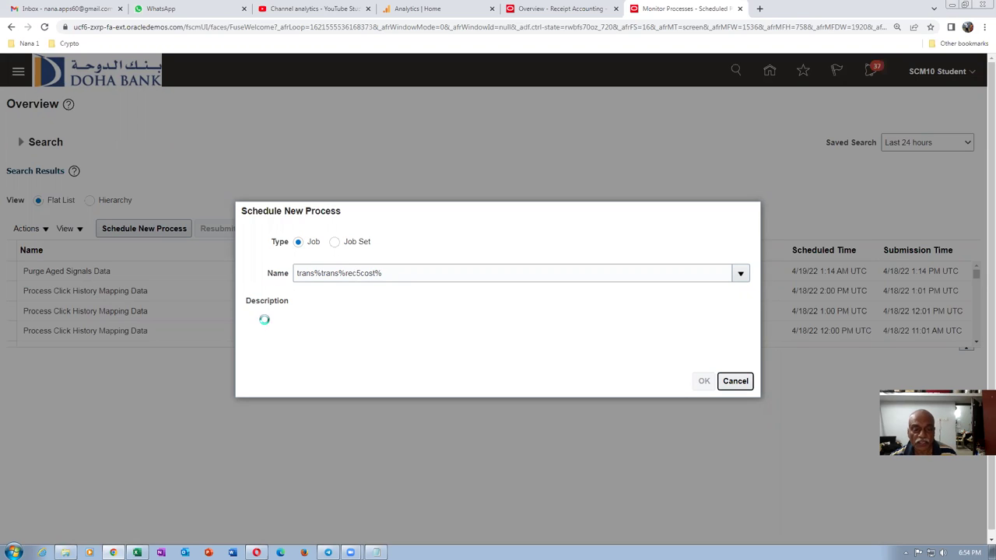
left_click(286, 283)
type("%trans%rec%cost%")
left_click(769, 301)
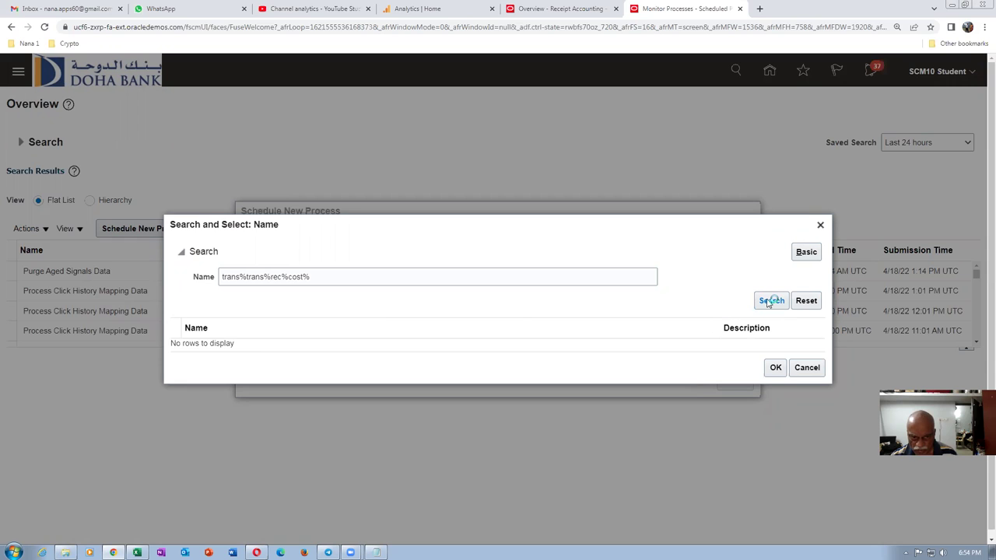
left_click(402, 347)
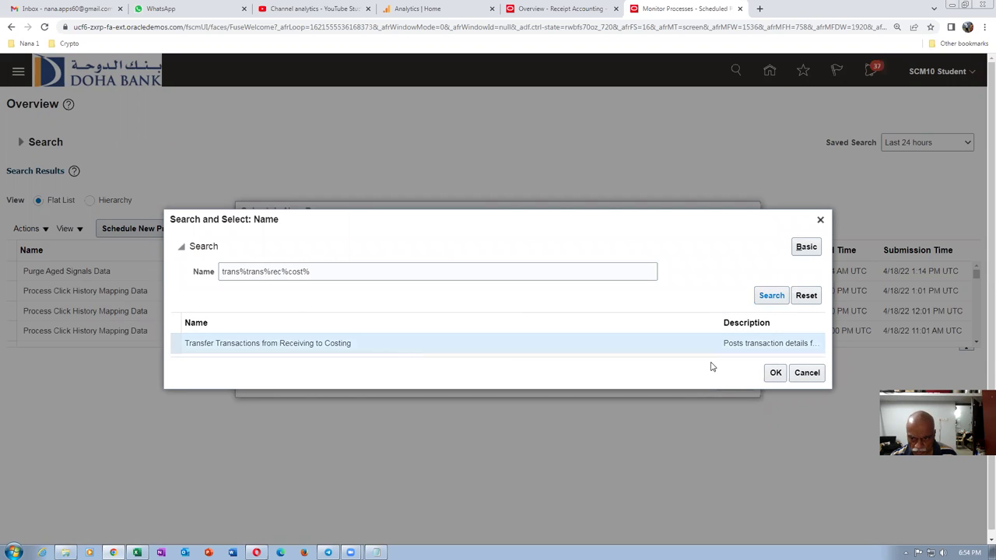
left_click(774, 373)
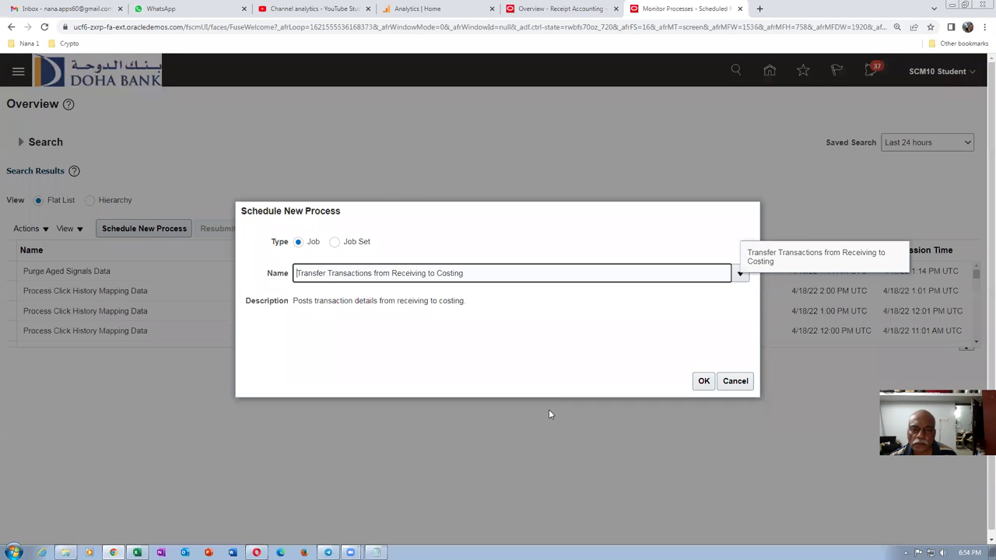
left_click(700, 381)
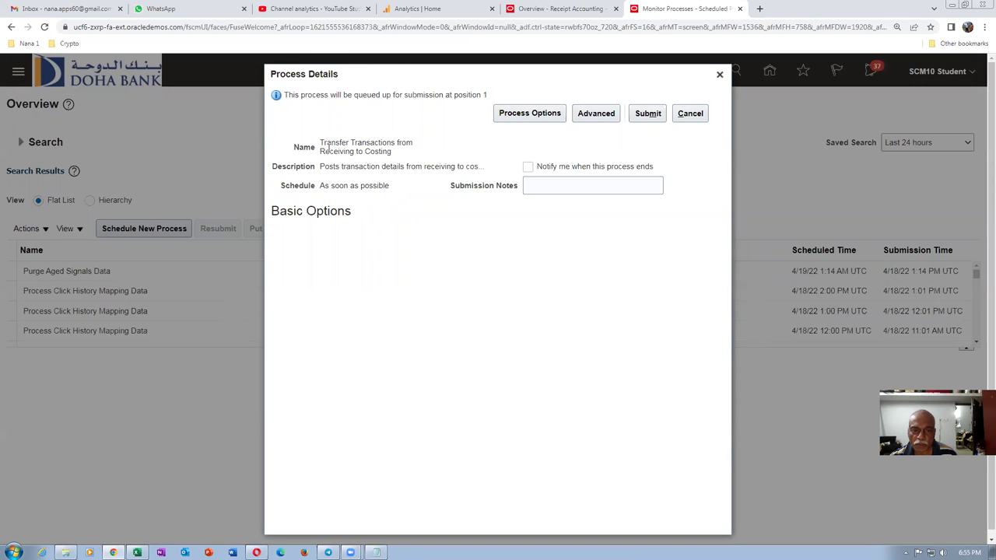
- Submit the Transfer Transactions from Receiving to Costing process with the as-soon-as-possible schedule and dismiss the confirmation
left_click_drag(329, 147, 392, 152)
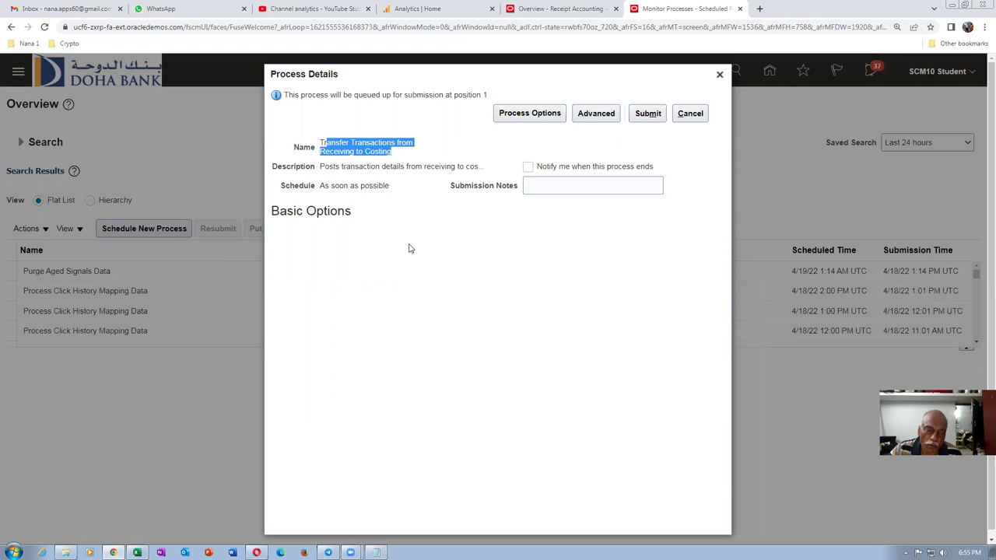
left_click(397, 269)
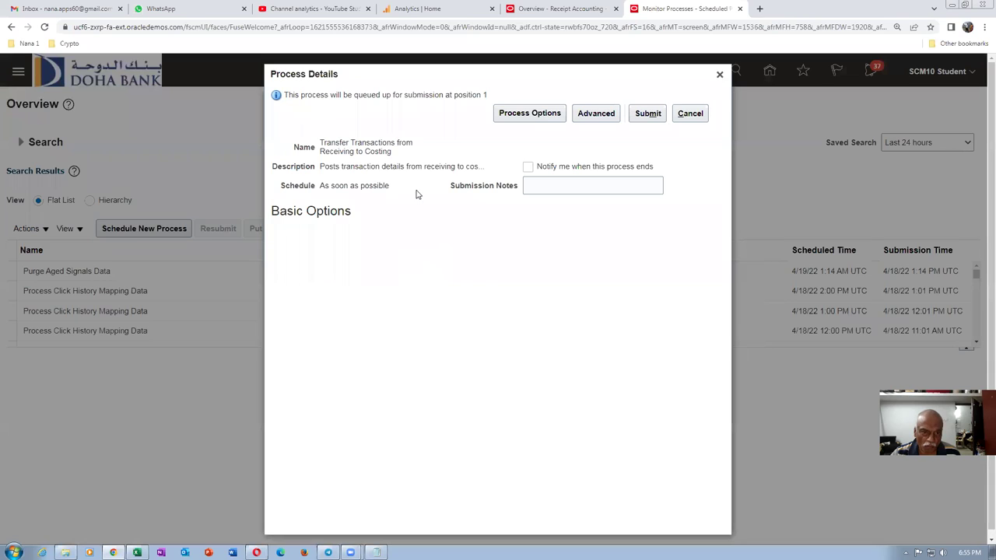
left_click_drag(321, 143, 395, 153)
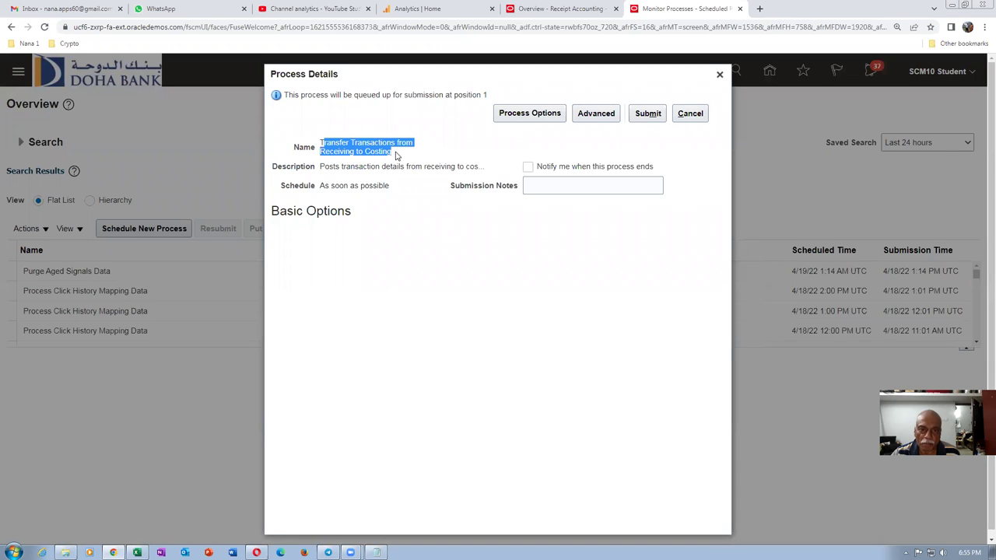
left_click(647, 113)
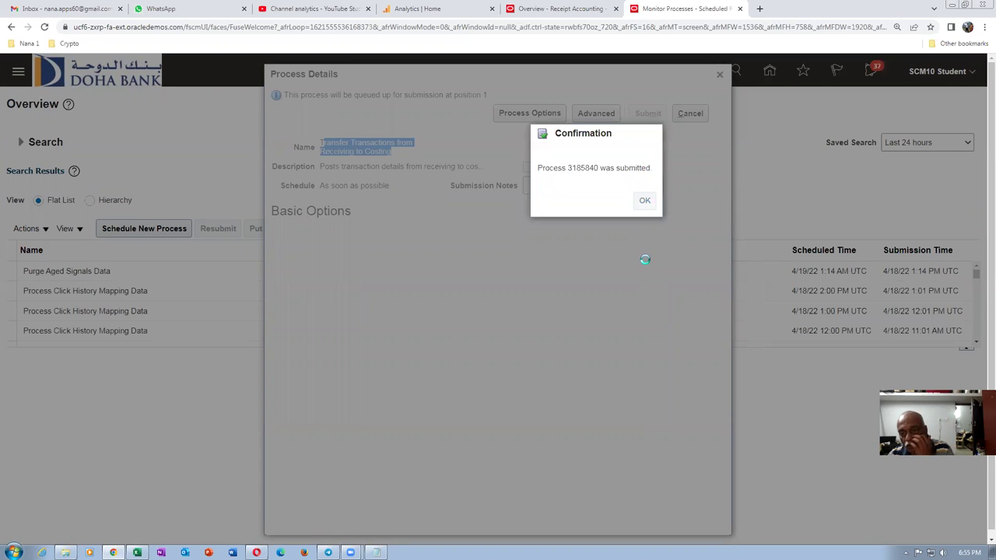
key("Return")
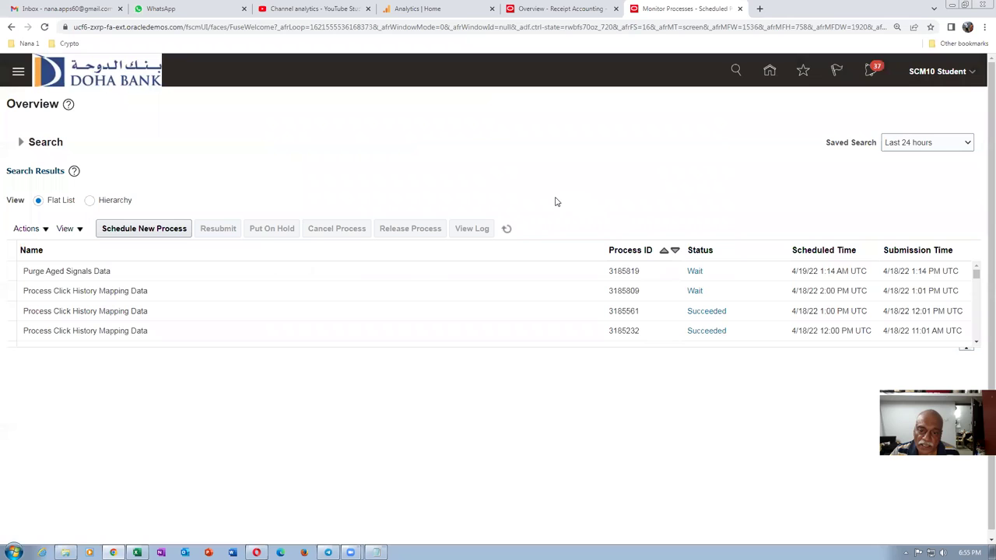
- Refresh the scheduled processes list repeatedly to check the status of Transfer Transactions from Receiving to Costing
left_click(506, 230)
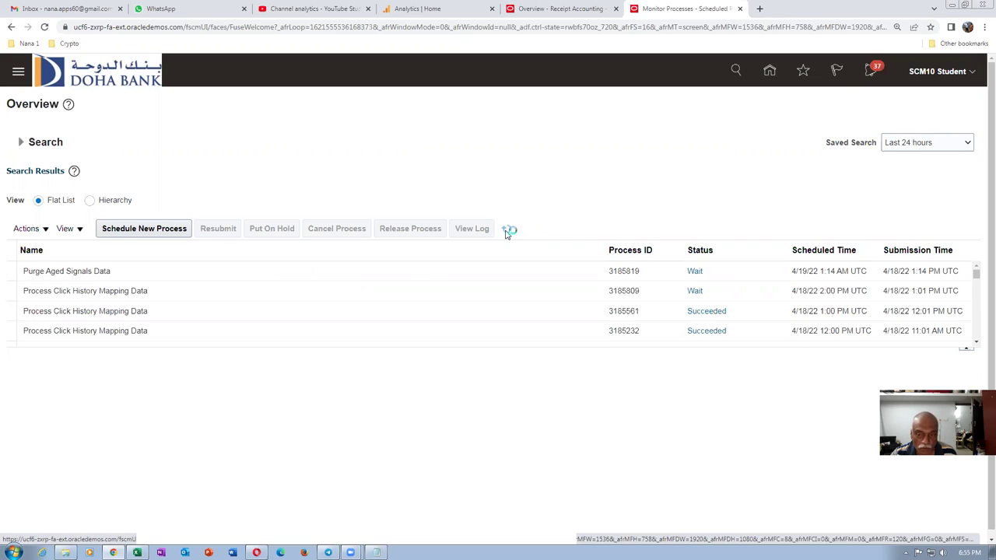
left_click(505, 232)
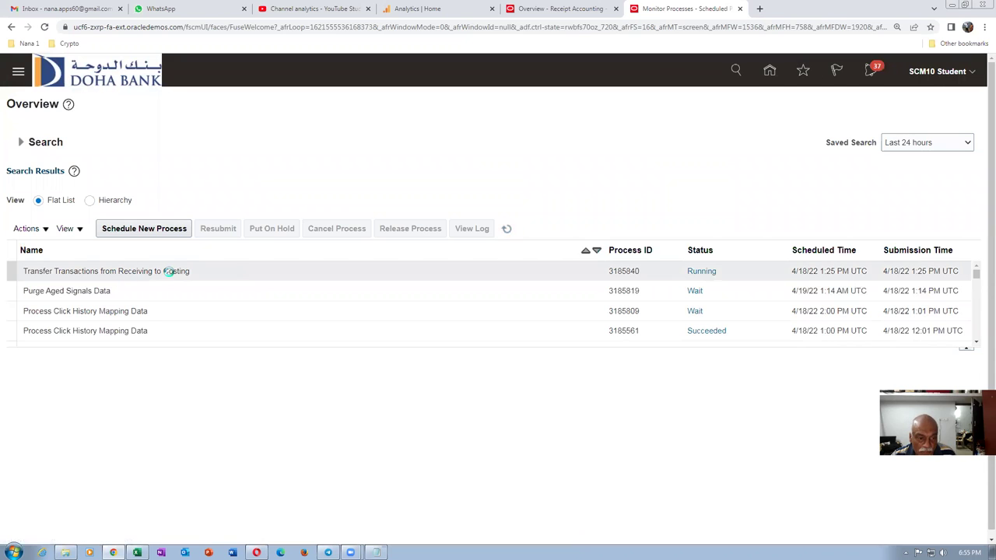
left_click(506, 228)
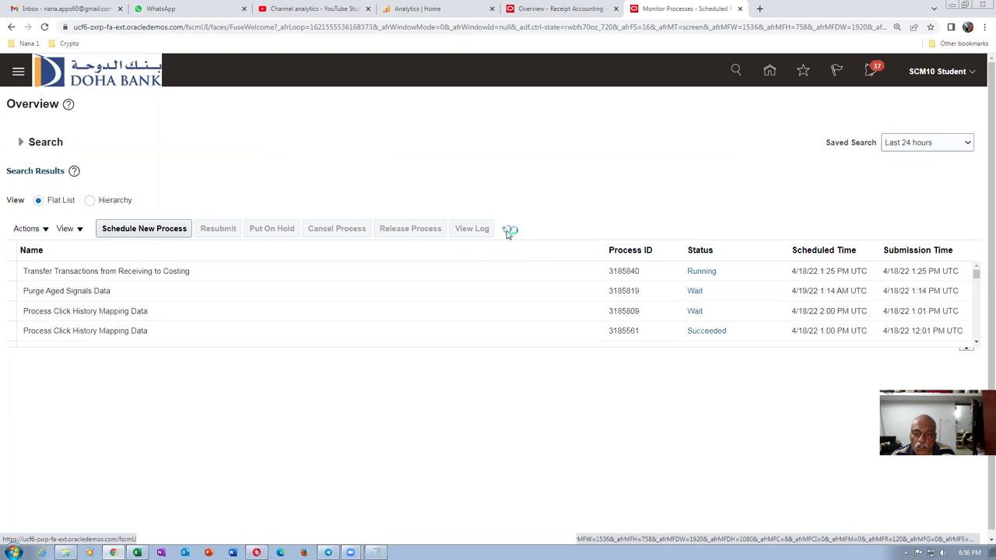
left_click(506, 230)
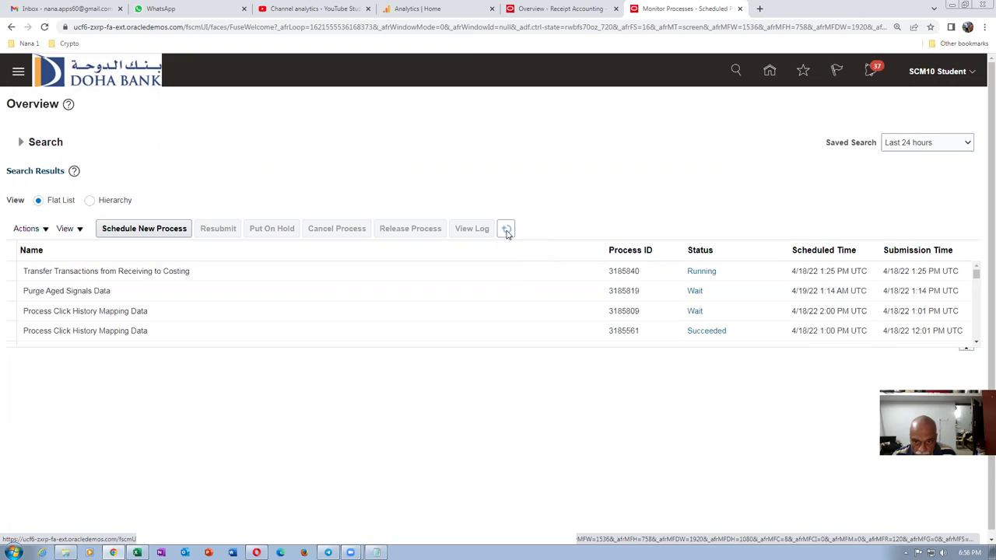
left_click(507, 231)
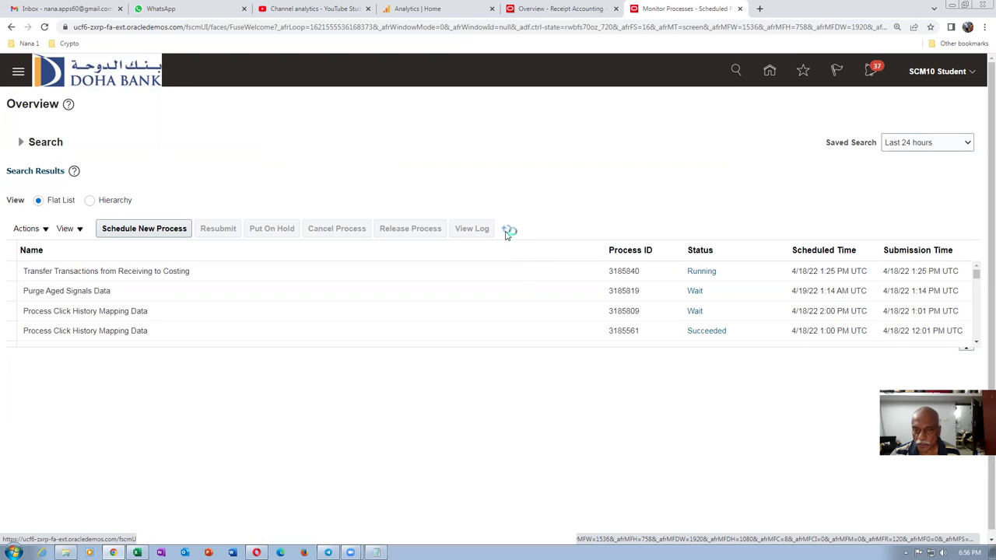
left_click(505, 231)
- Switch to the P_to_P_Process workbook in Excel and examine the accounting entries for material received at gate and for receiving inspection, rows 10 to 15
key("alt+Tab")
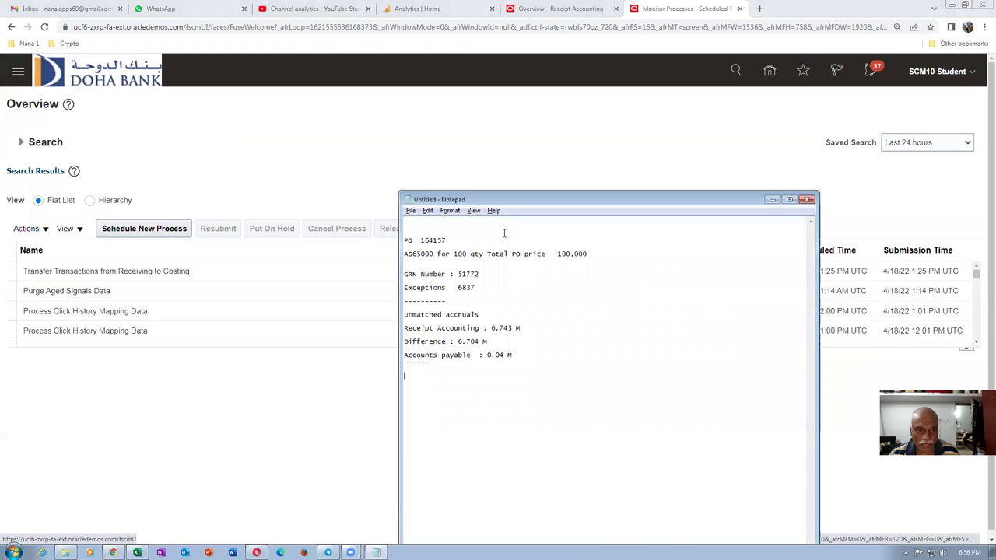
key("alt+Tab")
key("alt+Tab")
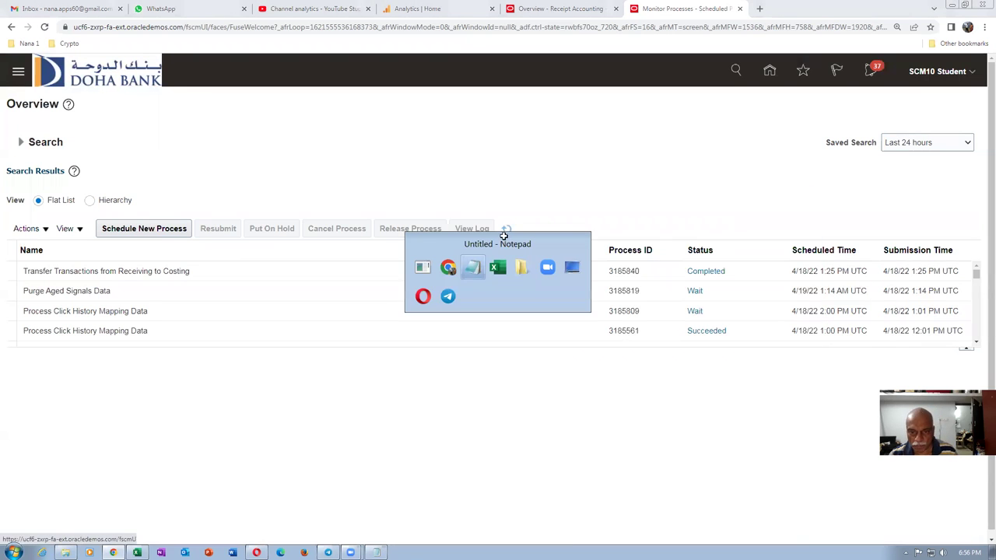
key("alt+Tab")
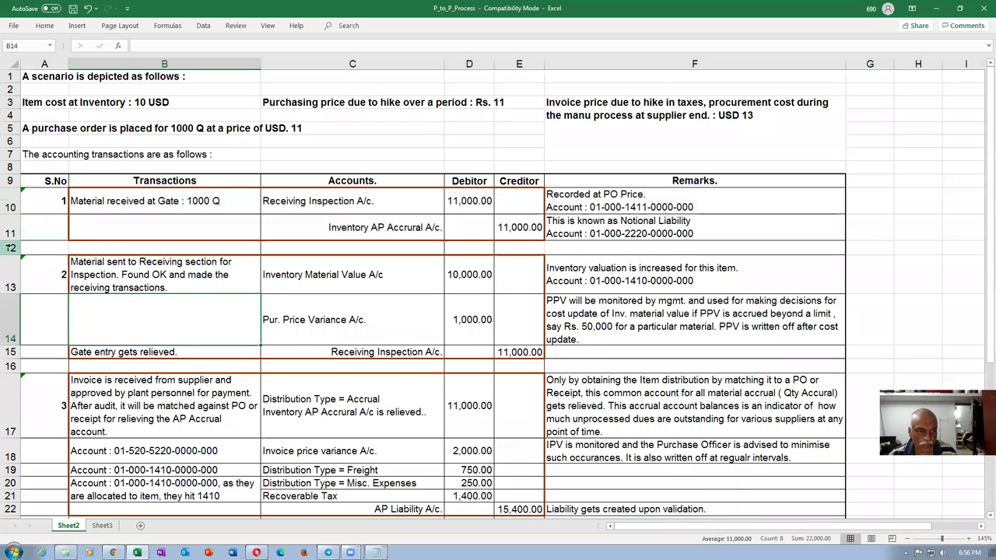
left_click(163, 201)
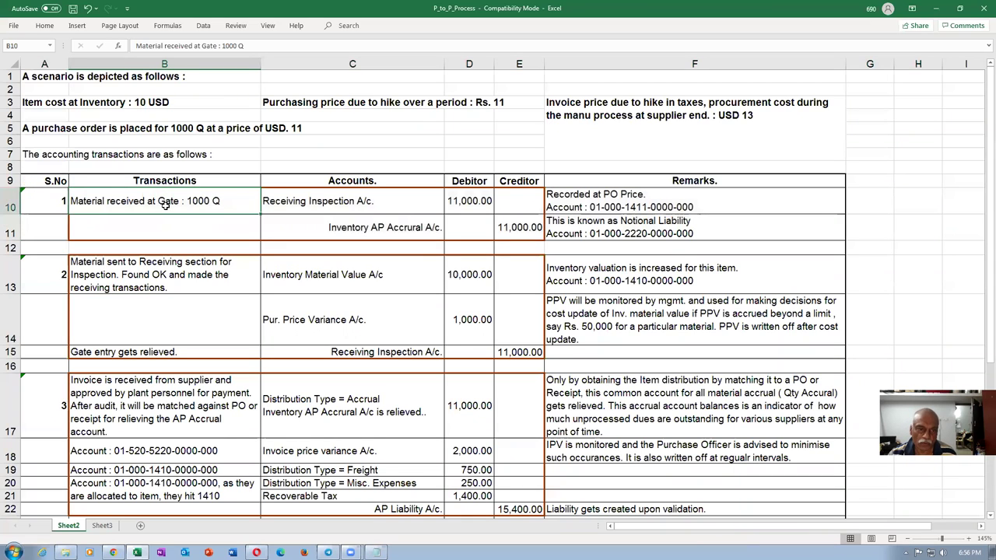
left_click(314, 201)
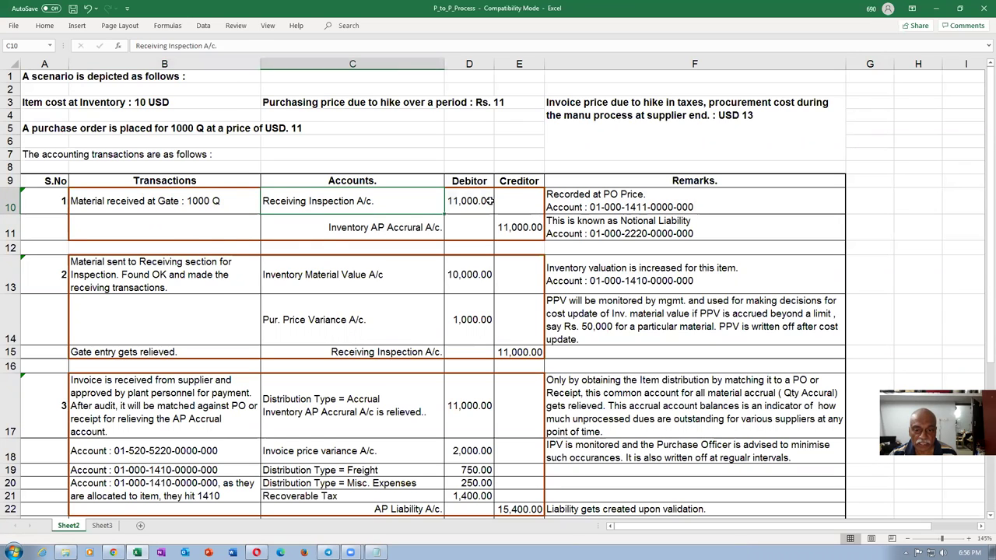
left_click(379, 227)
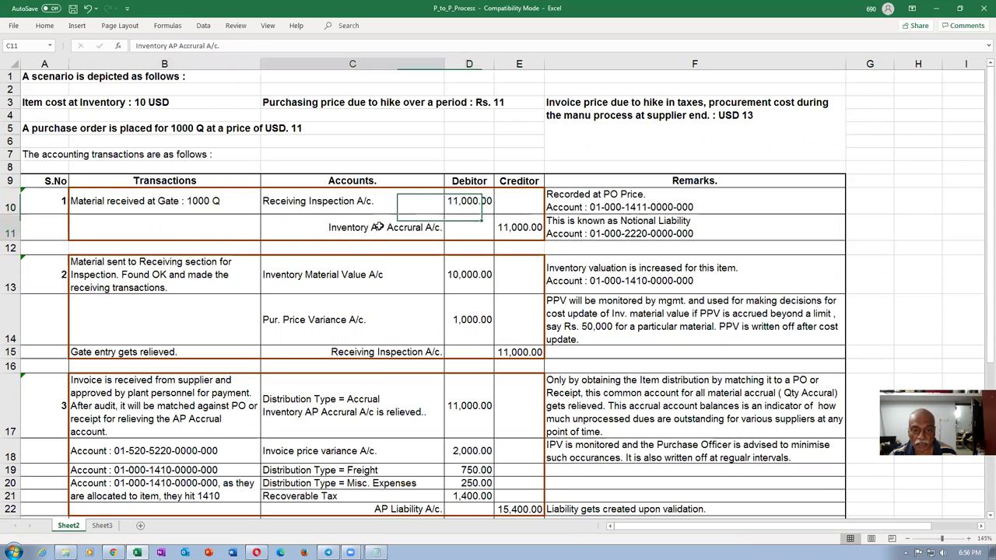
left_click(521, 228)
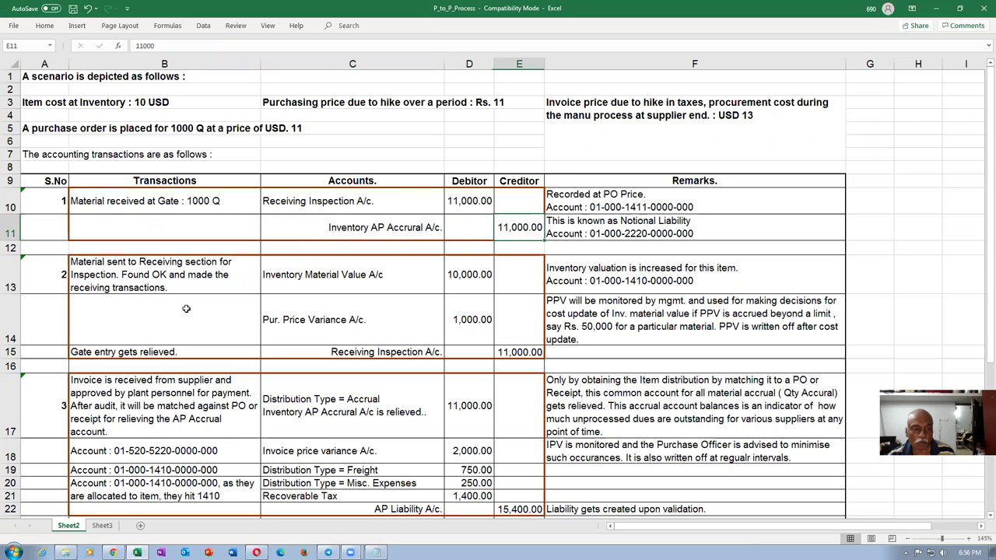
left_click(11, 276)
left_click(9, 352)
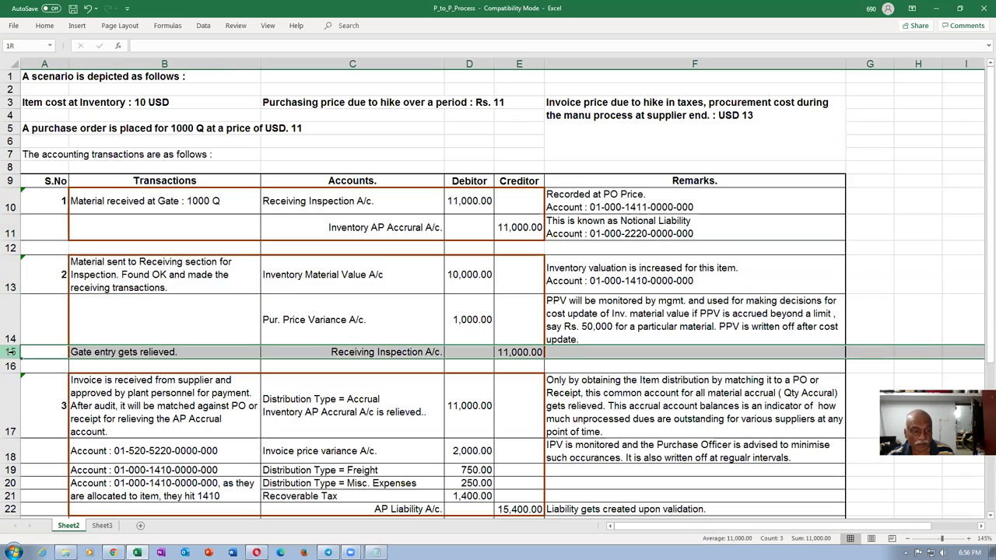
left_click(8, 273)
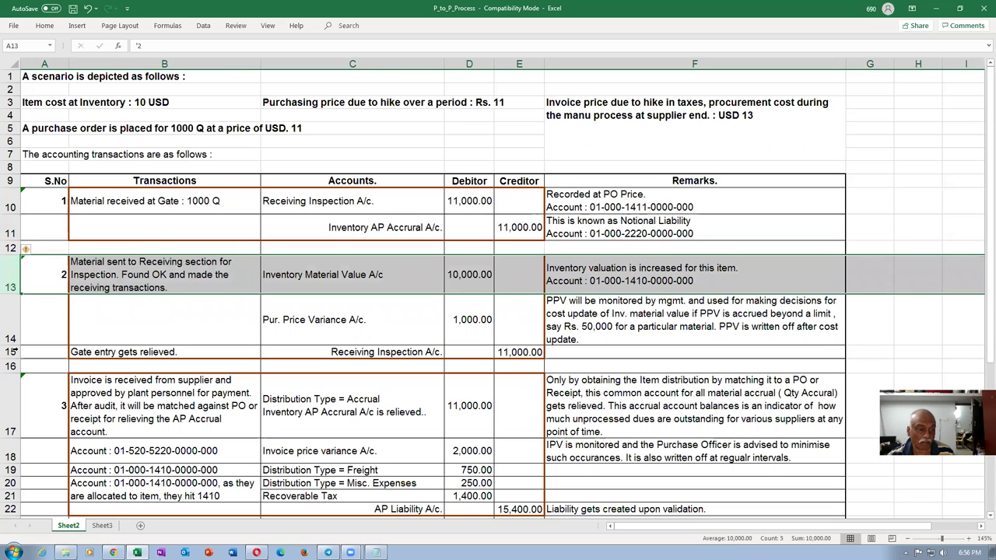
left_click(10, 352)
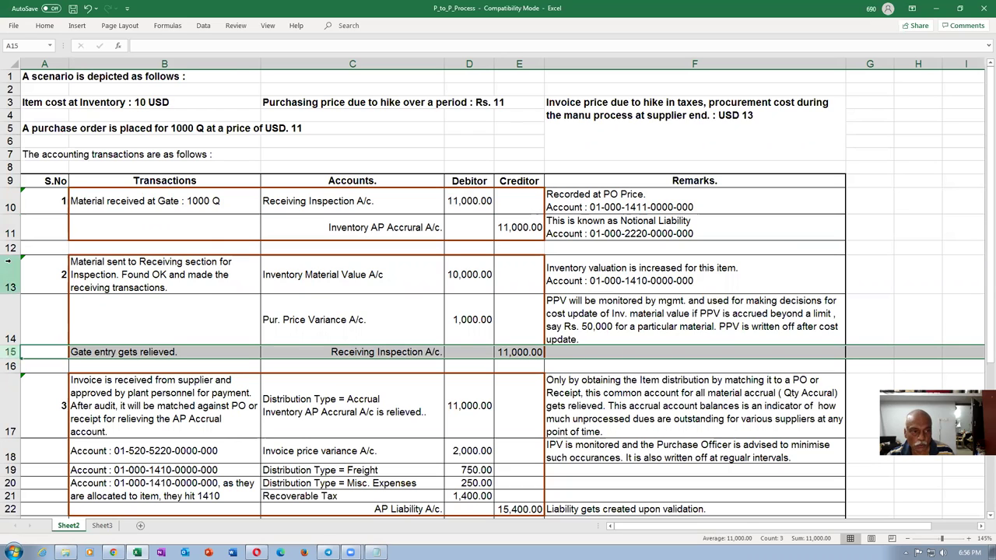
left_click_drag(7, 199, 4, 225)
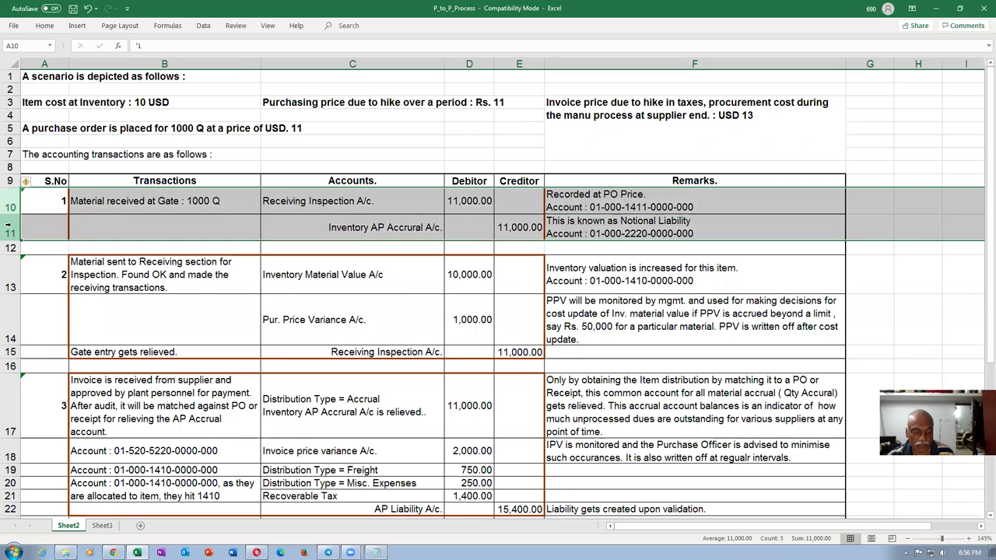
- Return to the browser, recheck the transfer process status, and open Create Receipt Accounting Distributions from the Receipt Accounting work area's tasks
key("alt+Tab")
left_click(505, 232)
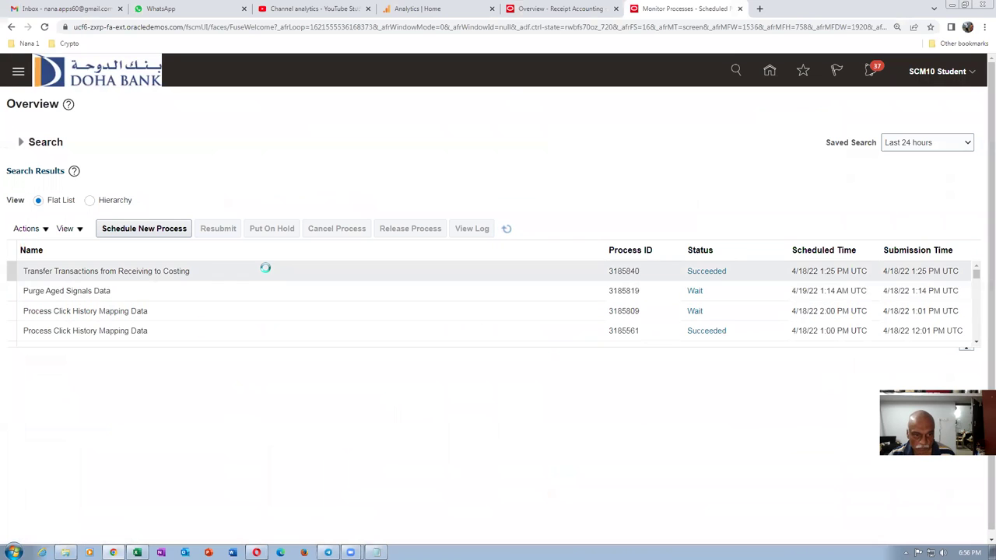
left_click(557, 11)
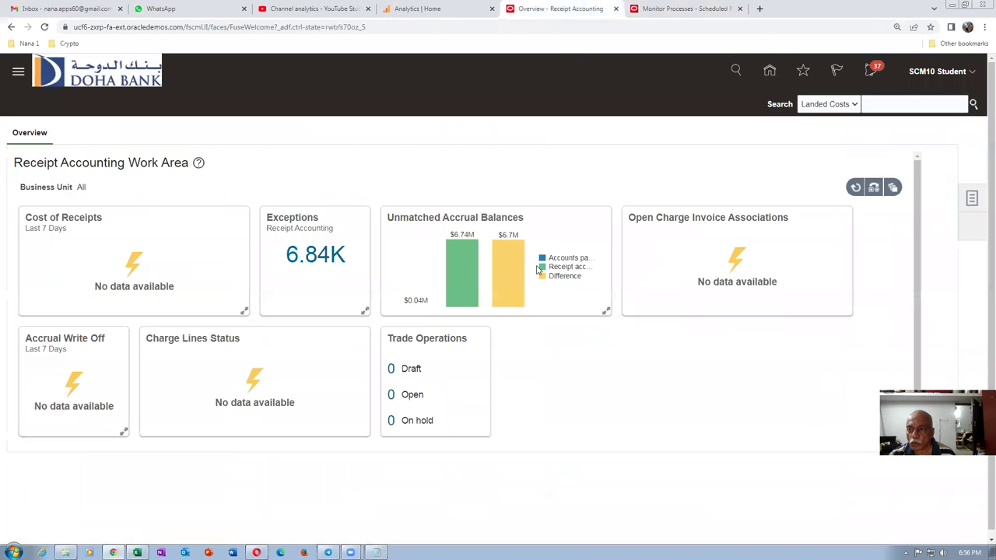
left_click(854, 189)
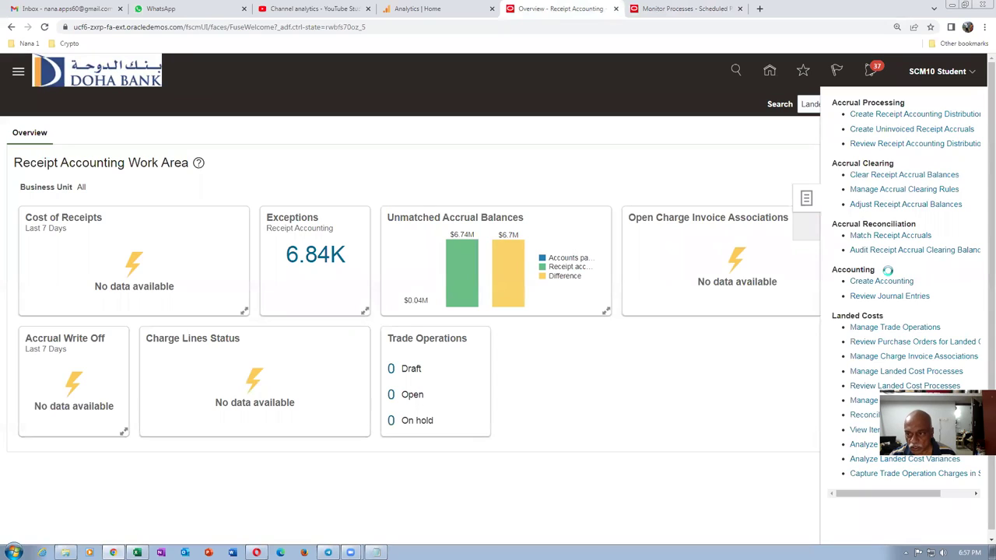
left_click(896, 117)
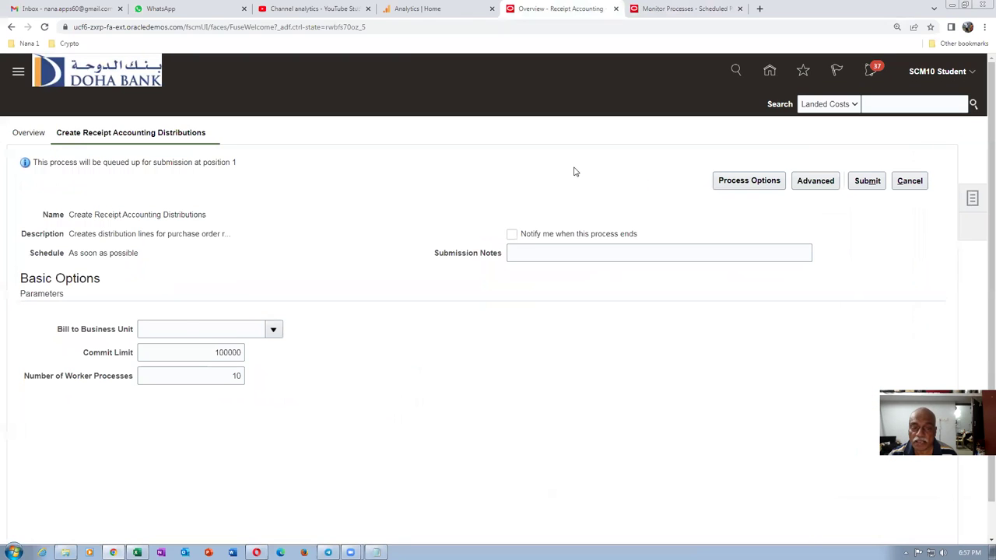
- Submit Create Receipt Accounting Distributions with US1 Business Unit as the bill-to business unit and dismiss the confirmation
left_click(152, 323)
type("US1")
key("Tab")
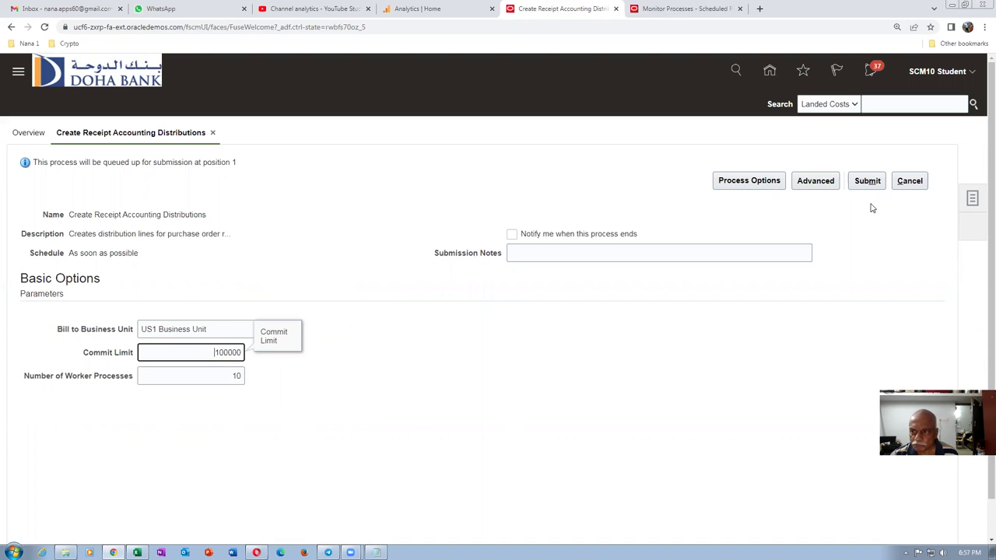
left_click(866, 181)
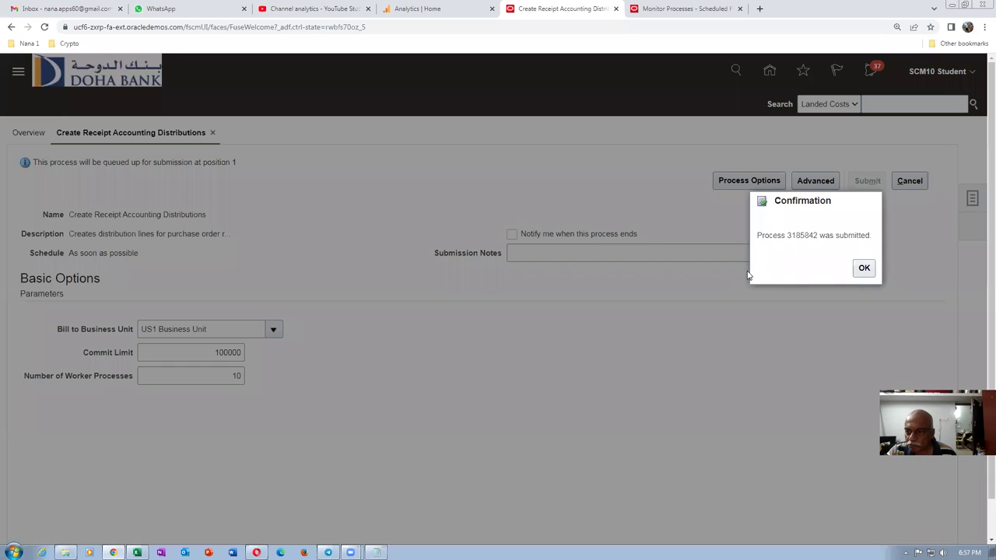
left_click(863, 267)
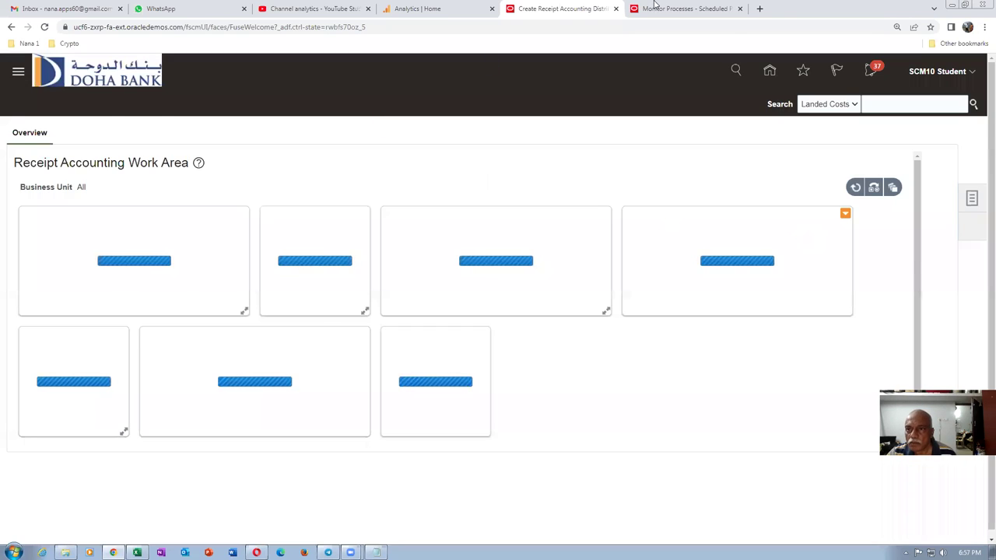
- Refresh the scheduled processes list repeatedly to check the status of Create Receipt Accounting Distributions and its import process
left_click(678, 10)
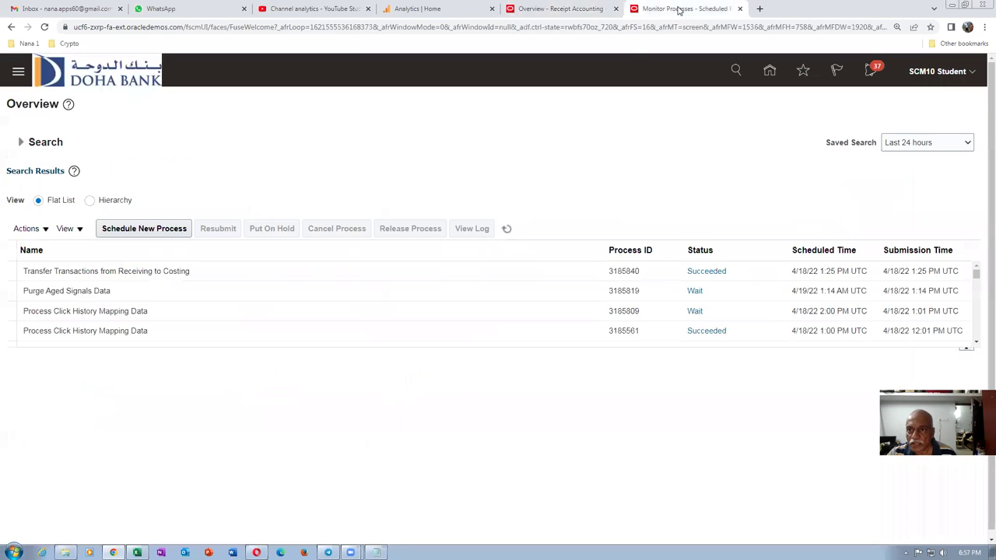
left_click(508, 228)
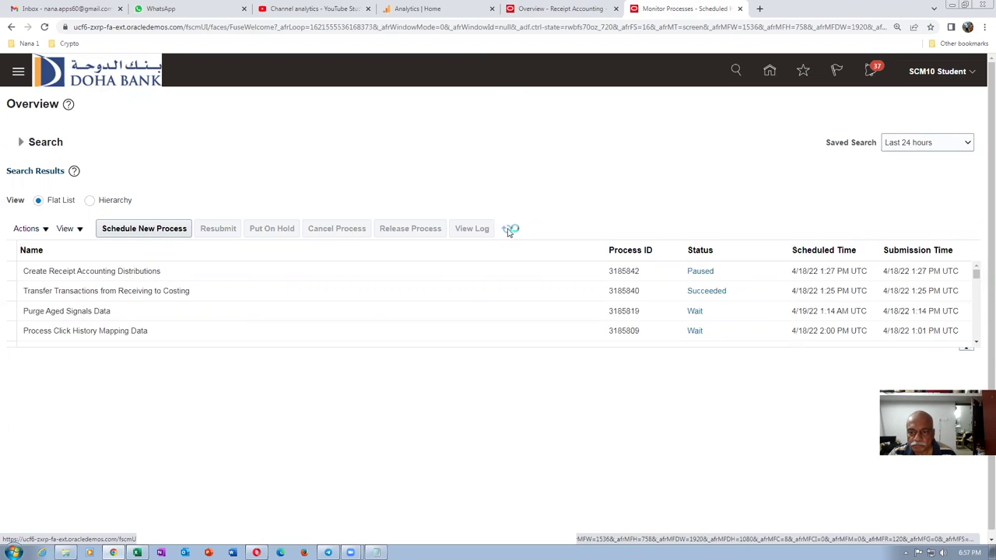
left_click(506, 230)
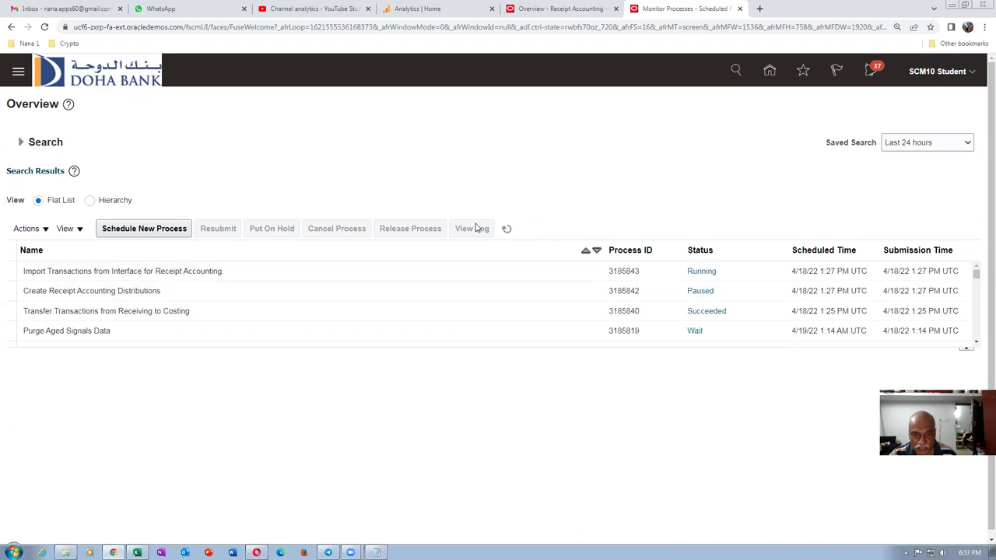
left_click(505, 231)
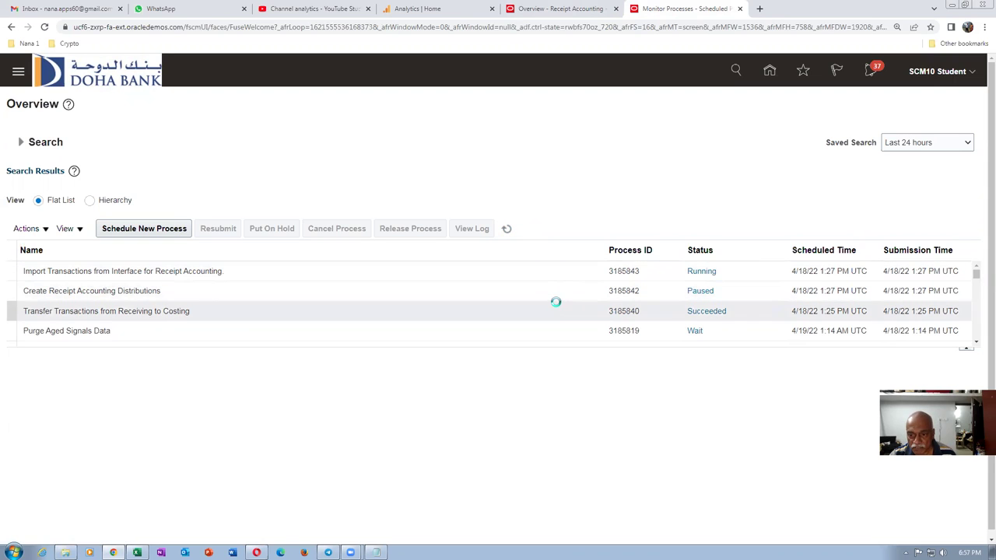
left_click(506, 230)
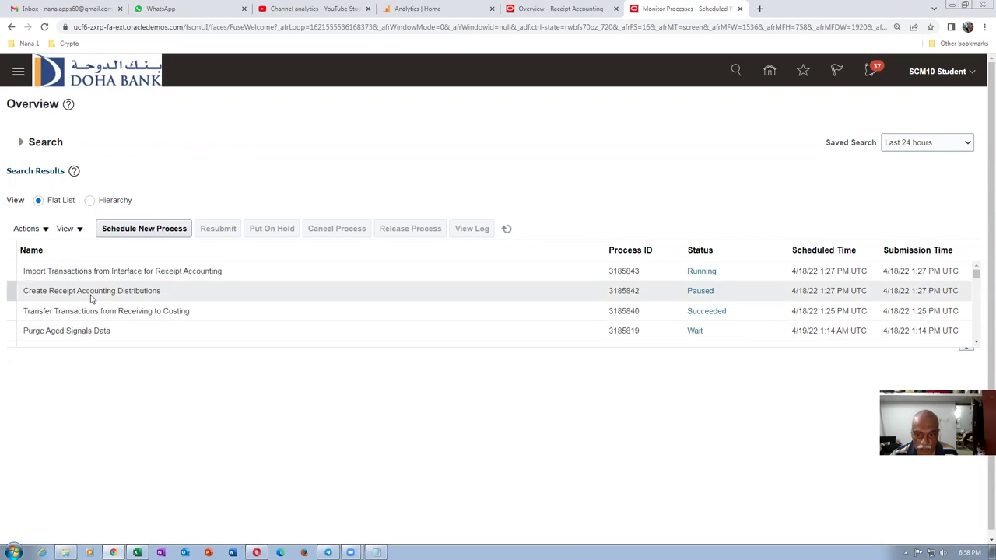
left_click(506, 230)
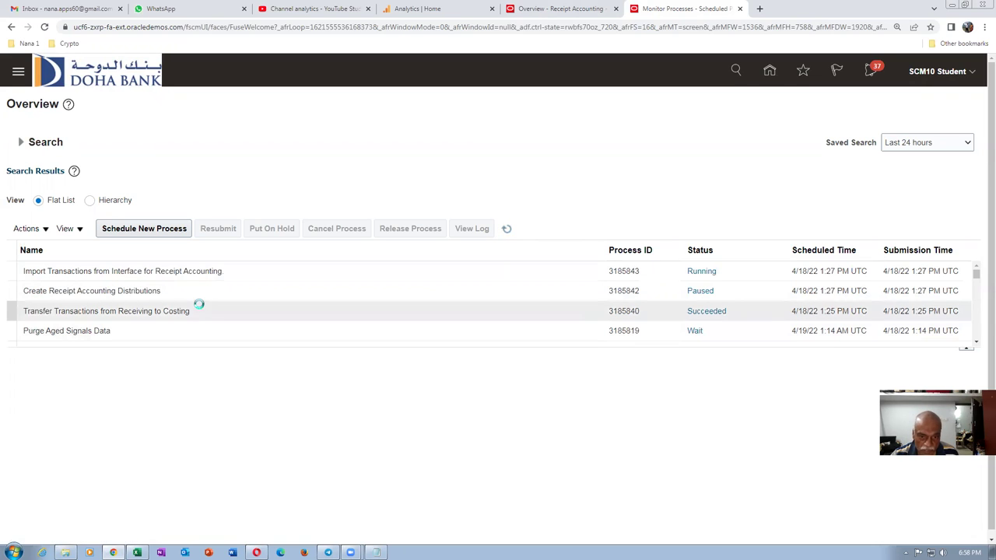
left_click(506, 231)
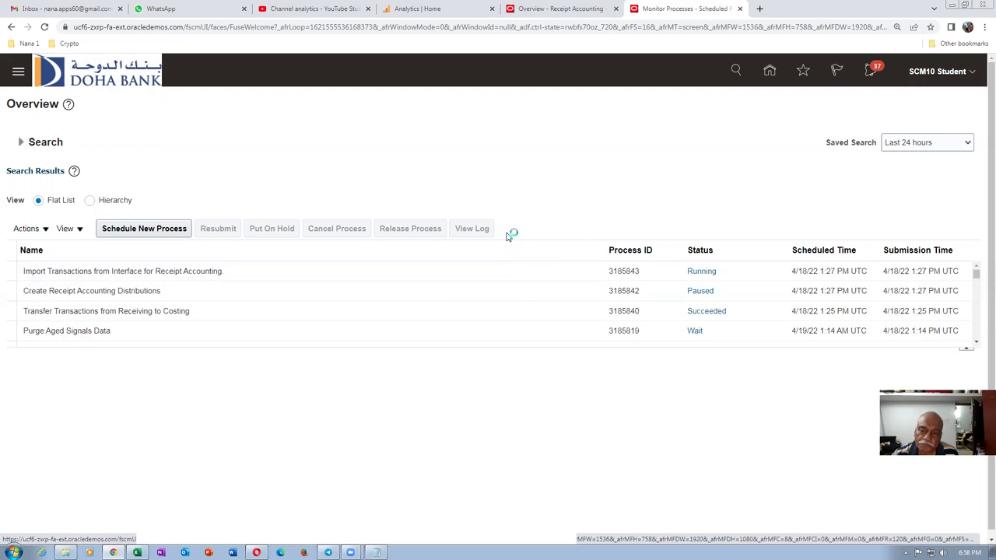
left_click(506, 231)
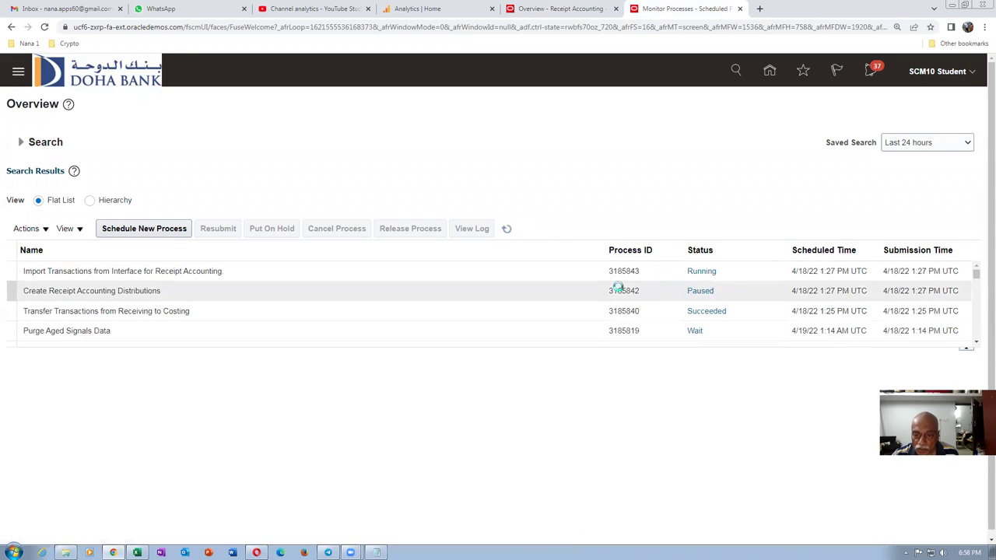
- Recheck the scheduled process statuses, and refresh the Receipt Accounting work area to check its figures
left_click(582, 11)
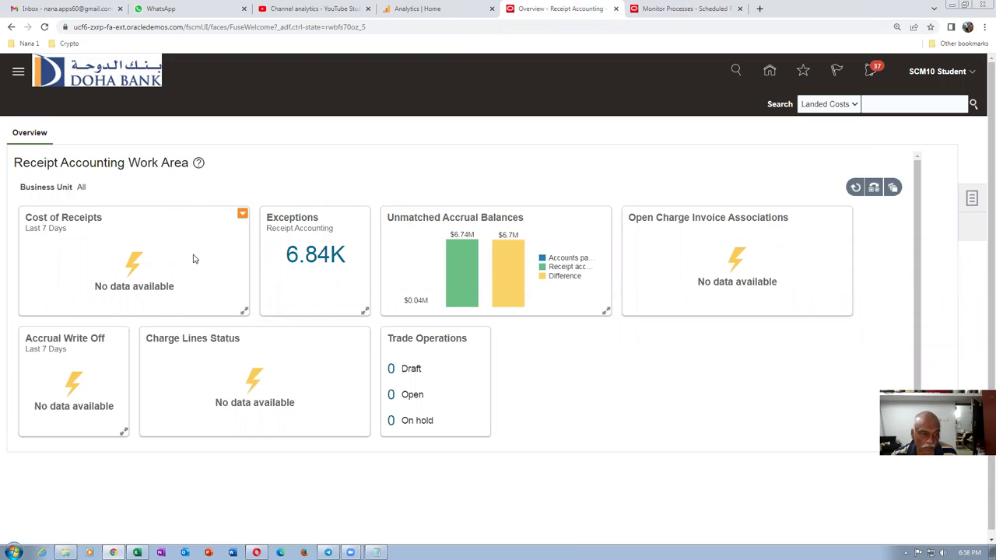
left_click(700, 9)
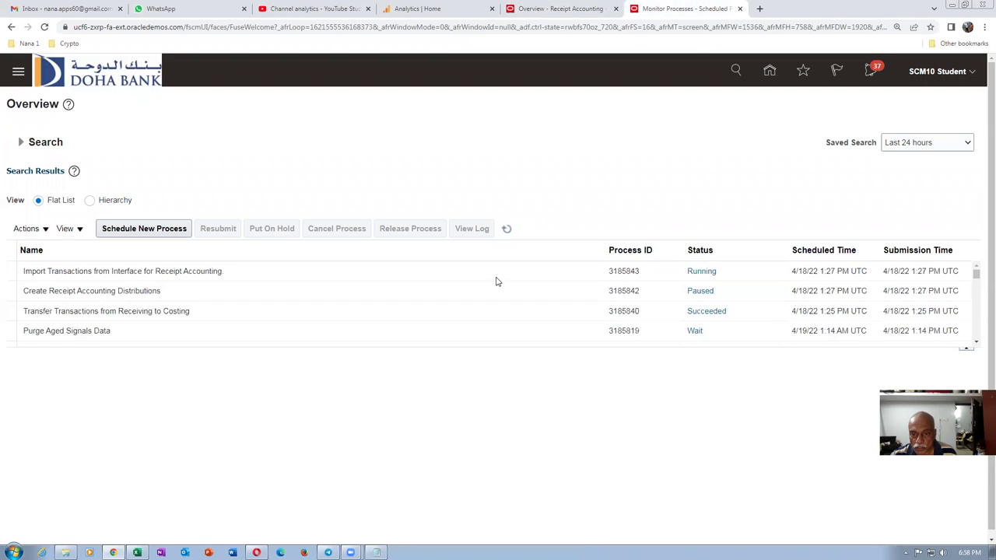
left_click(507, 229)
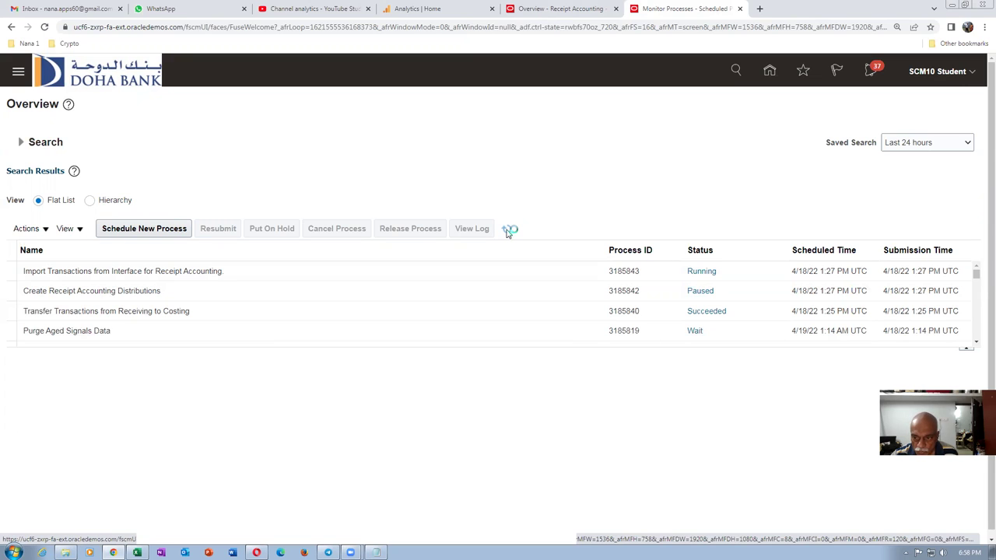
left_click(506, 231)
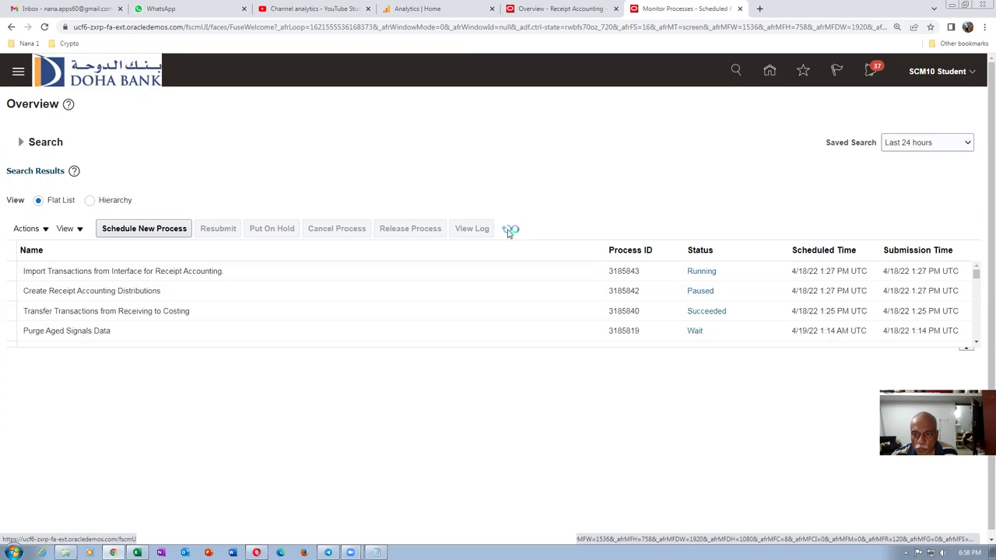
key("ctrl+shift+Tab")
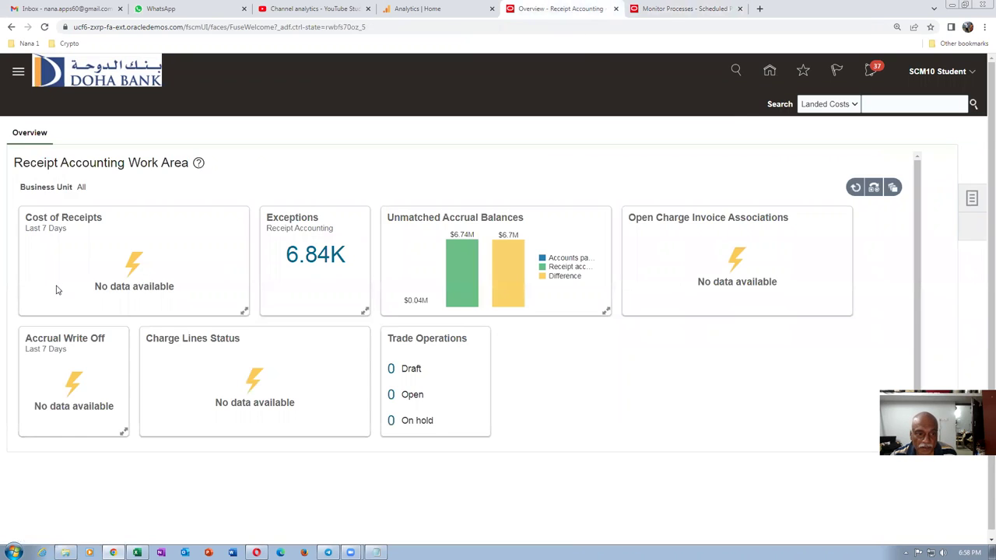
left_click(852, 188)
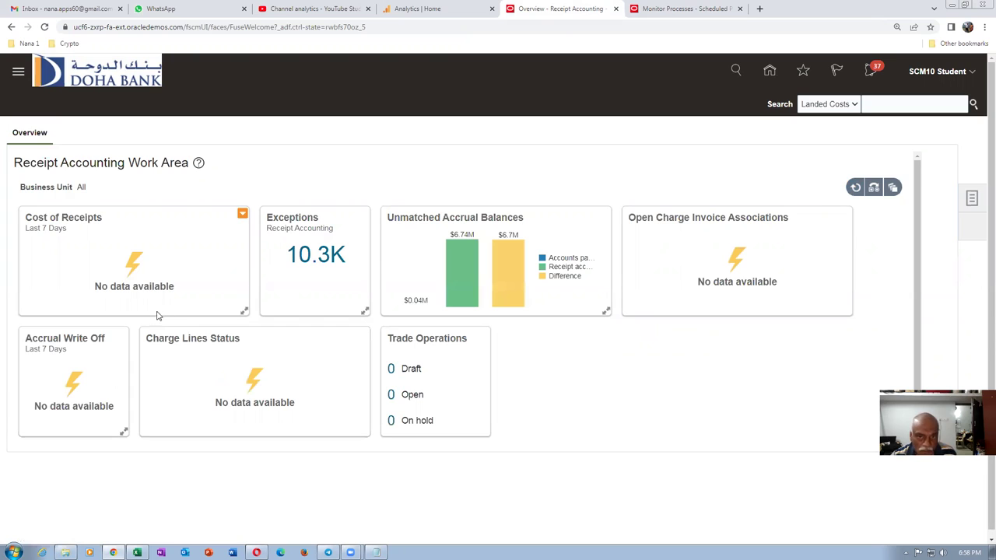
- Check the progress of Import Transactions from Interface for Receipt Accounting, and reload the Receipt Accounting work area's figures
left_click(683, 14)
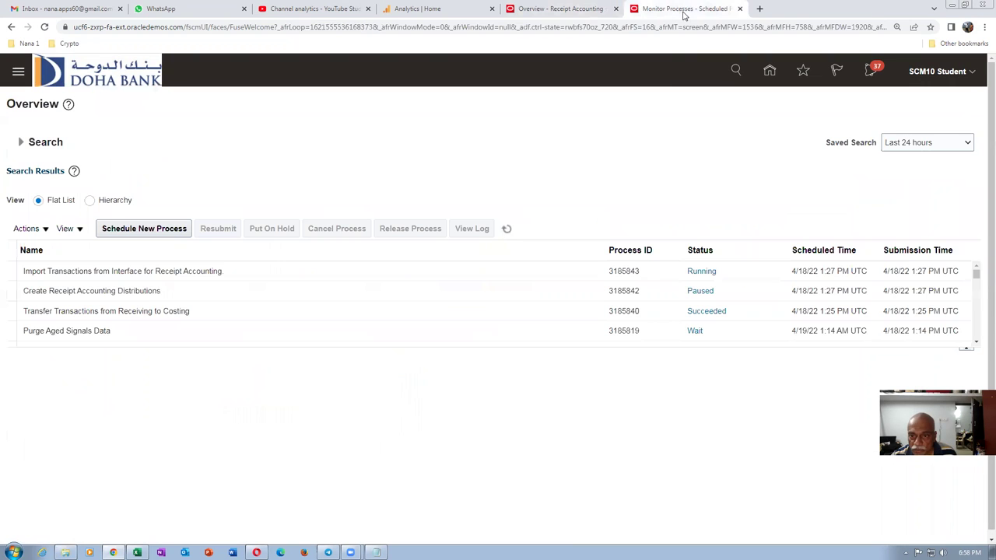
left_click(509, 231)
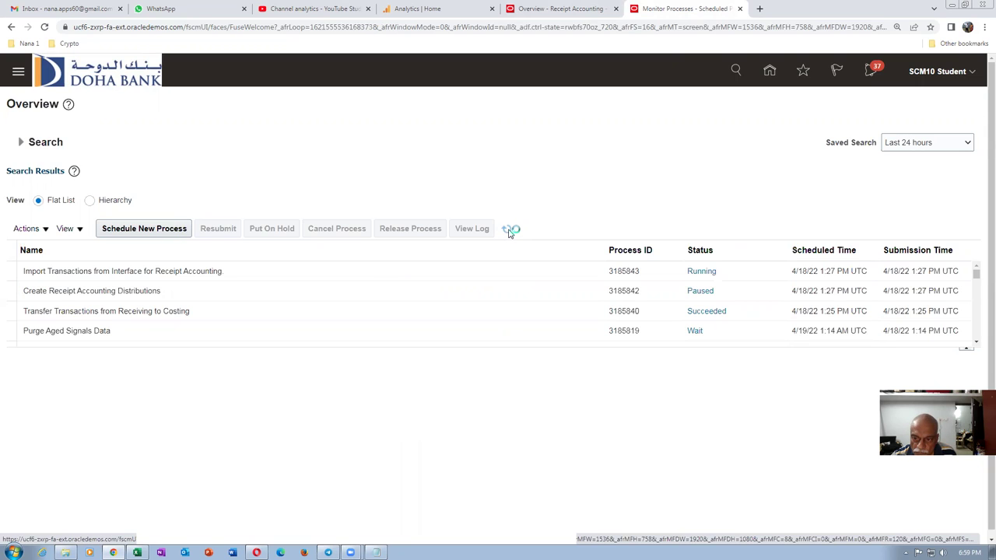
left_click(506, 230)
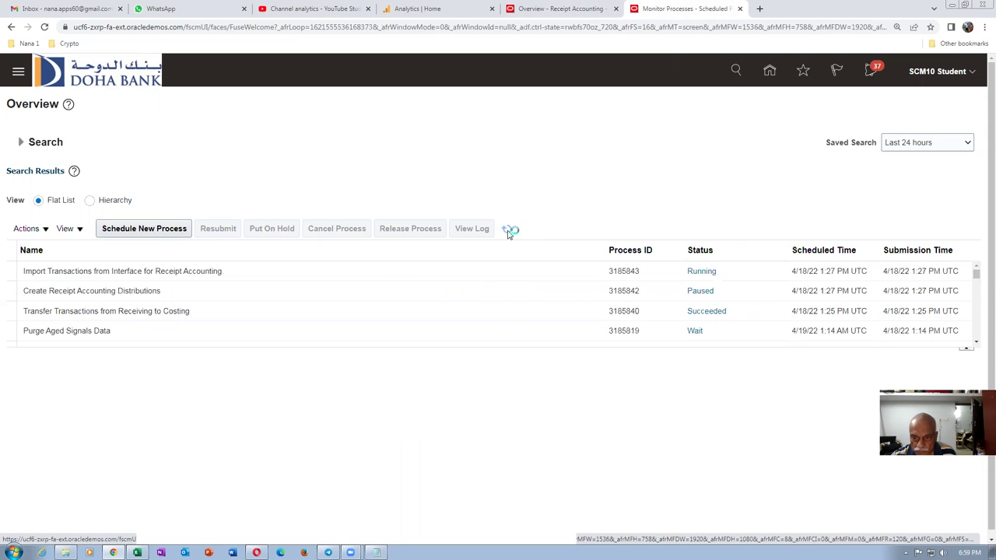
left_click(507, 230)
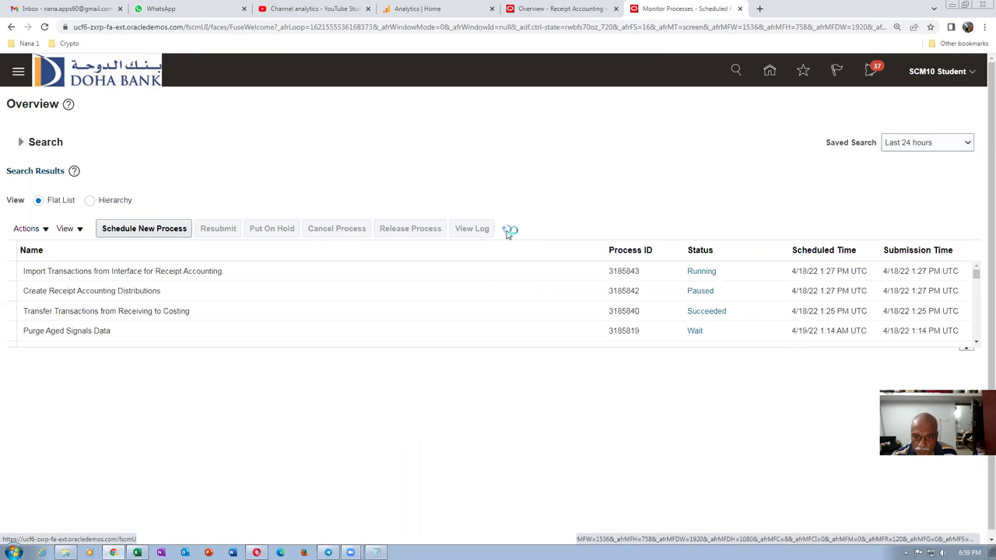
left_click(575, 14)
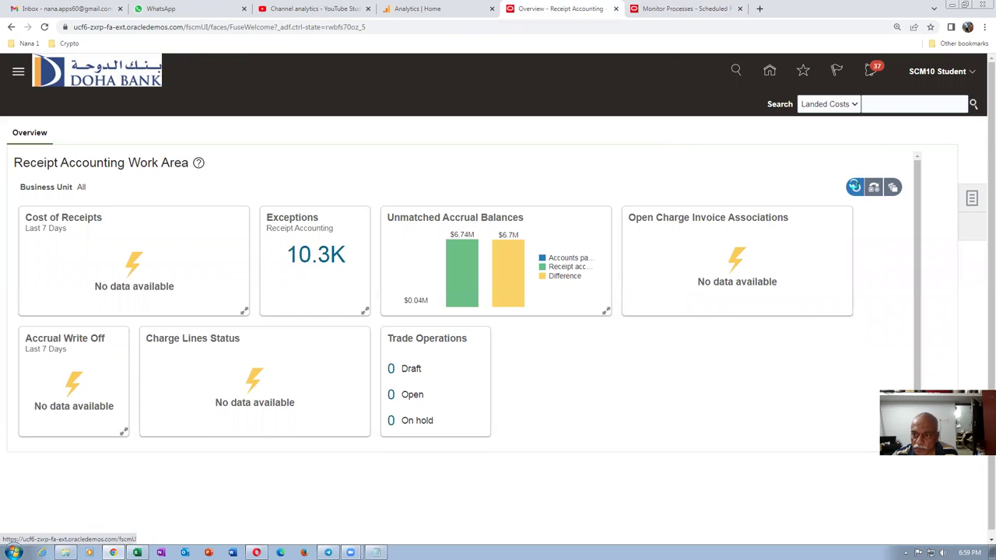
left_click(854, 186)
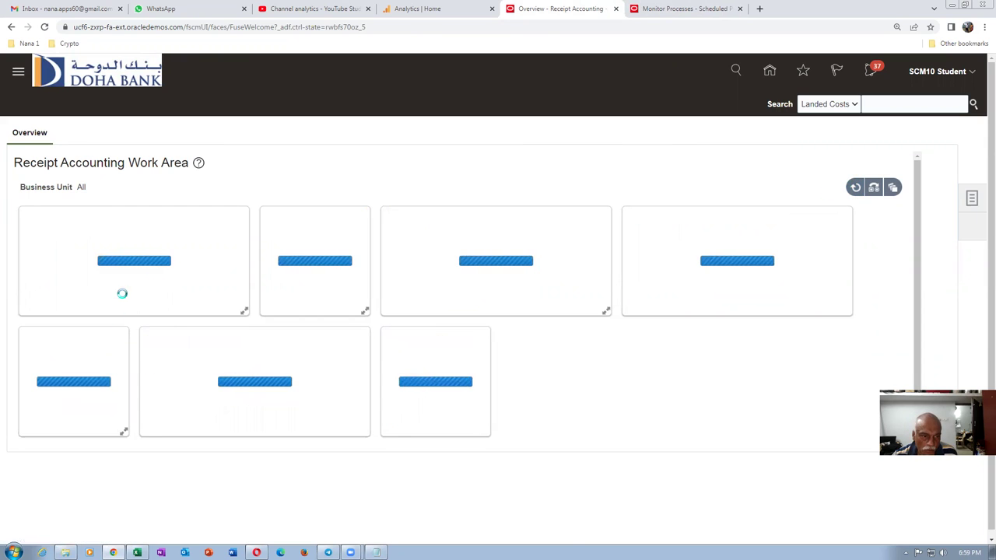
- Refresh the scheduled processes list repeatedly to monitor the receipt accounting import and the Create Receipt Accounting Distributions subprocess
left_click(673, 9)
left_click(506, 228)
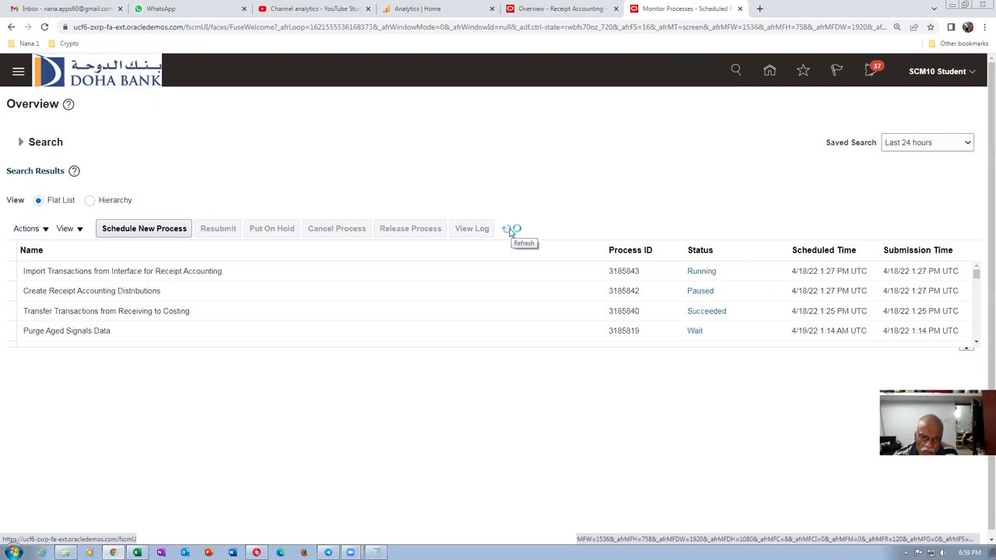
left_click(509, 231)
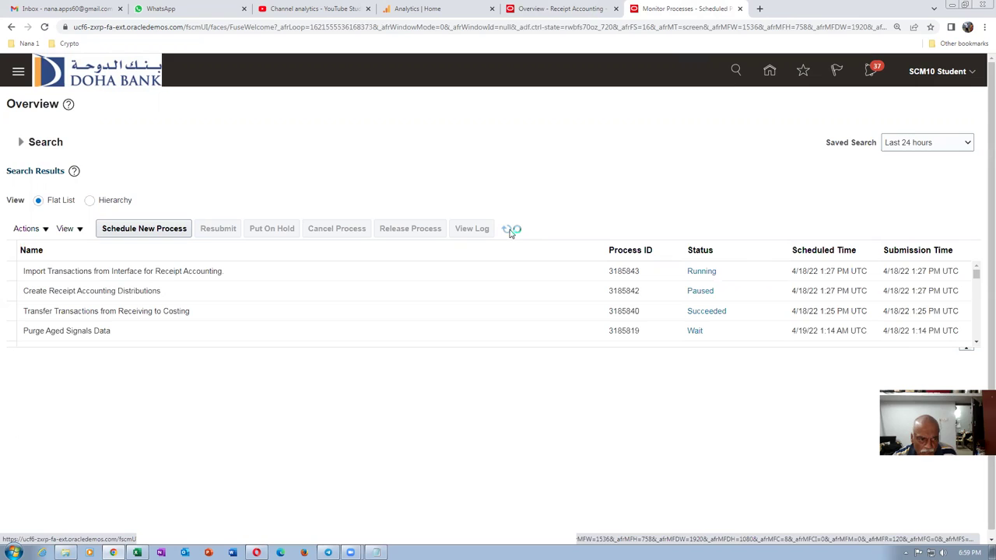
left_click(511, 230)
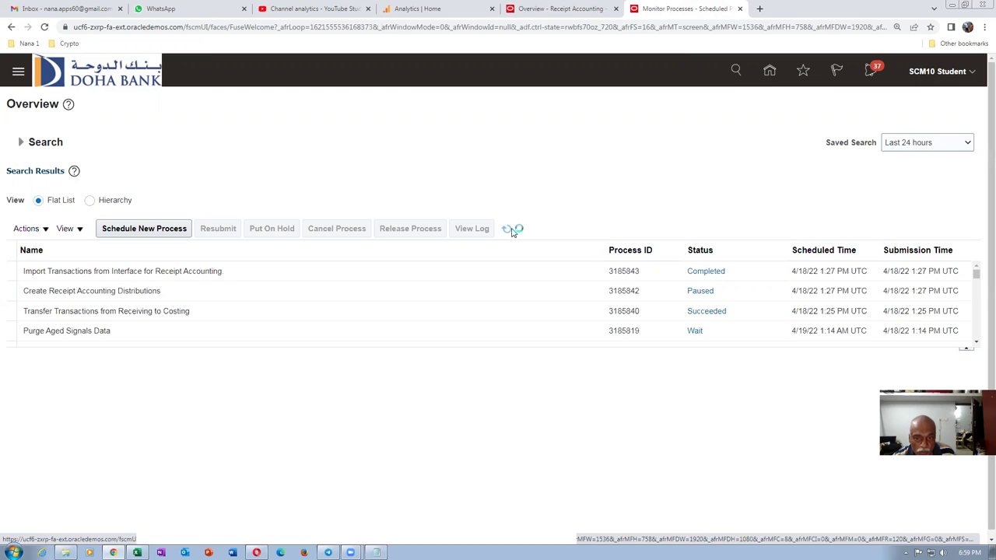
left_click(512, 230)
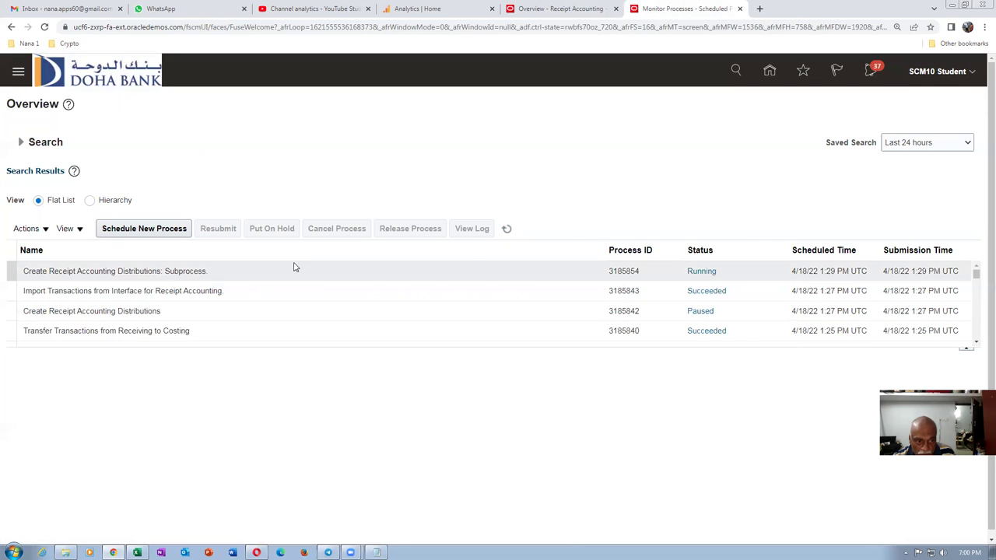
left_click(507, 227)
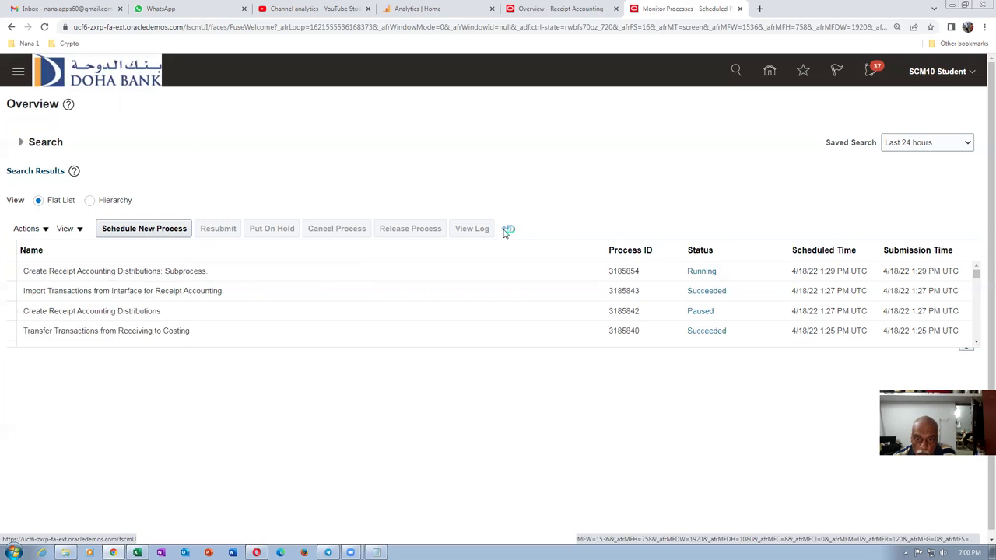
left_click(506, 230)
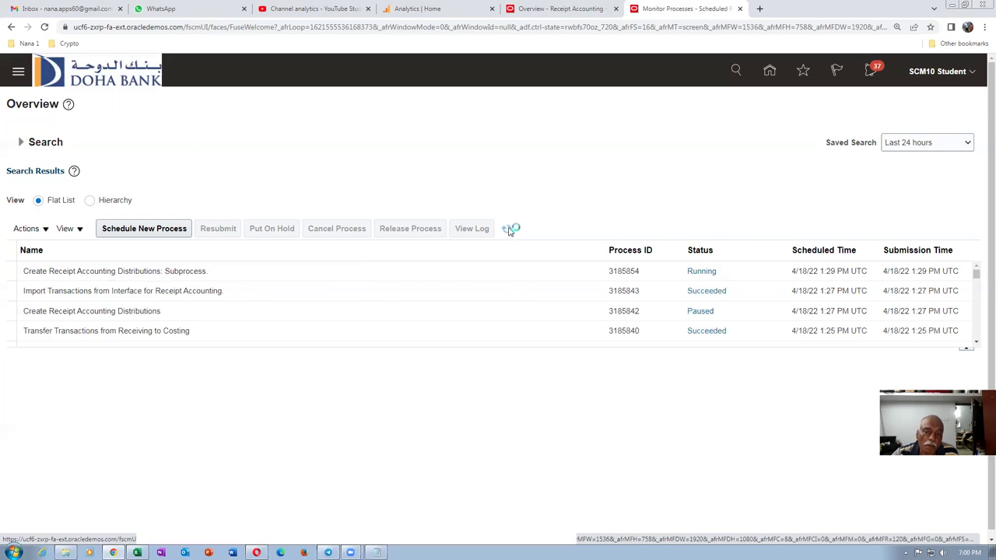
left_click(507, 232)
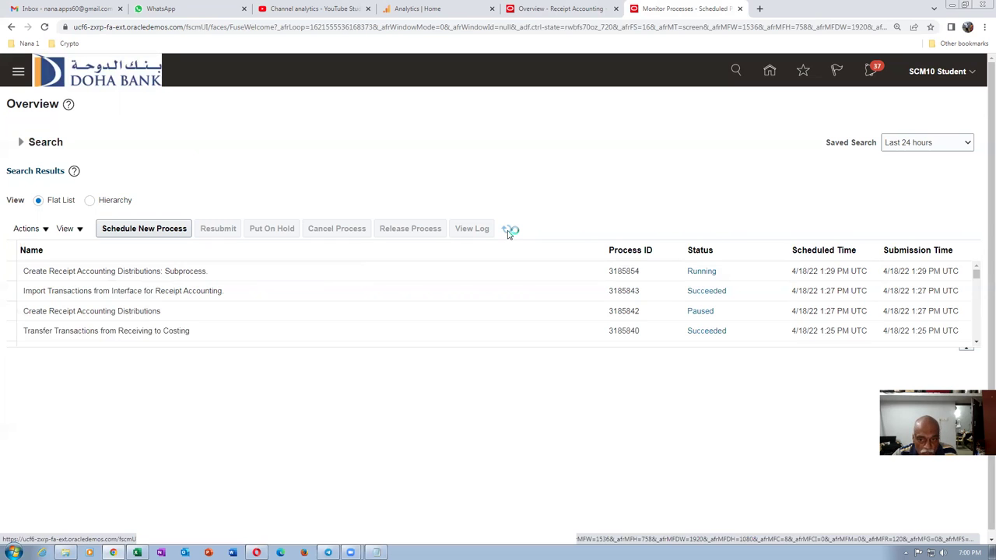
left_click(508, 233)
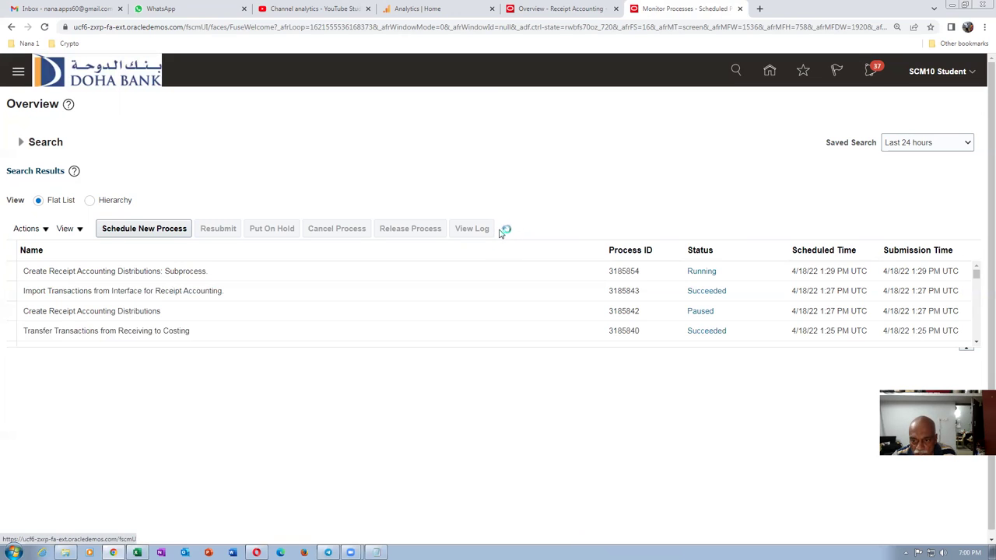
- Examine the Cost of Receipts material and tax breakdown, and compare the work area's figures with the baseline notes in Notepad
left_click(553, 15)
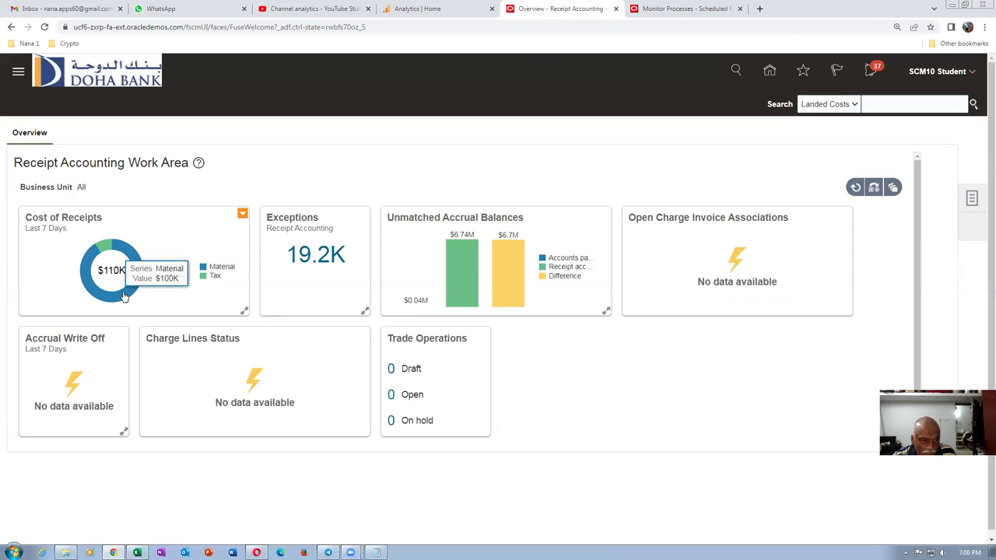
mouse_move(102, 248)
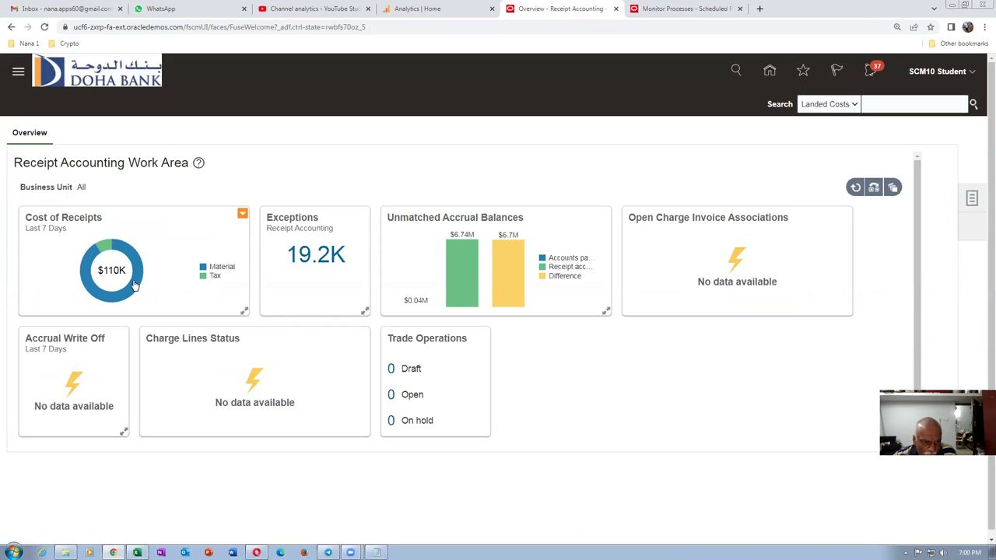
mouse_move(134, 286)
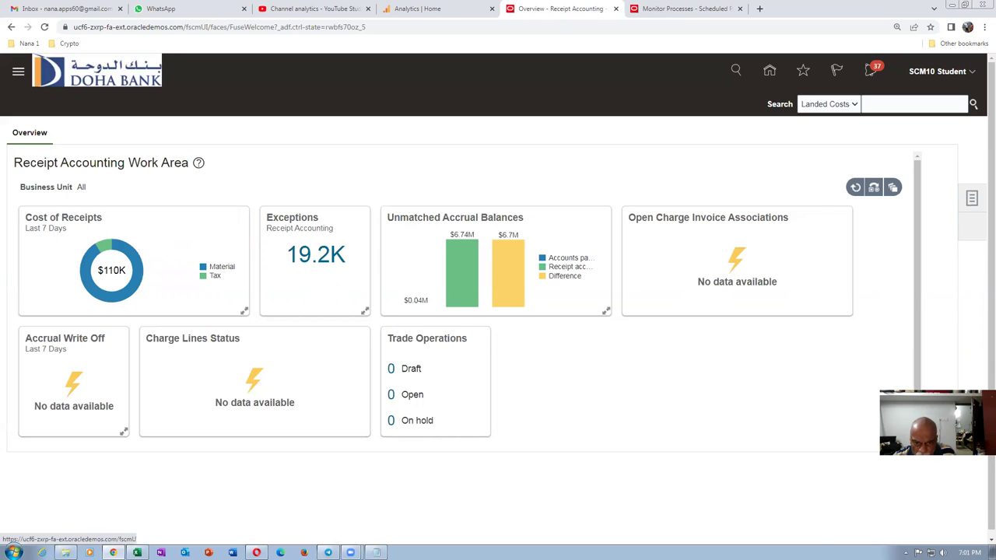
key("alt+Tab")
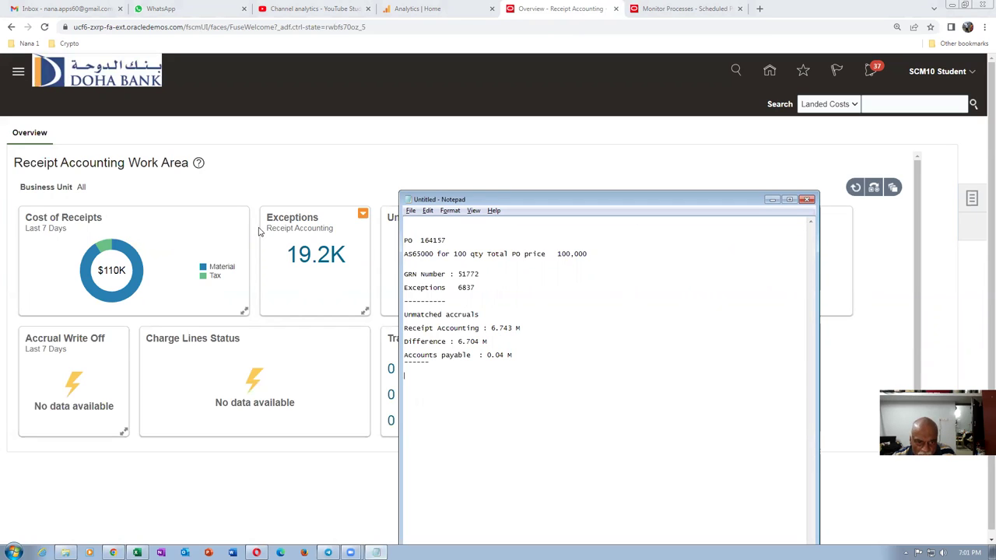
left_click(772, 200)
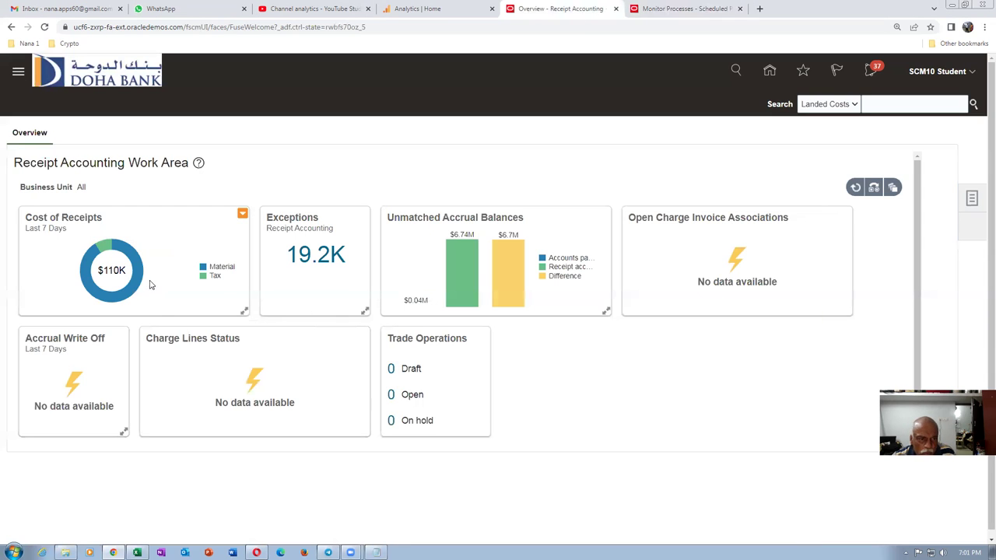
- Refresh the scheduled processes list to recheck the status of the Create Receipt Accounting Distributions subprocess
left_click(632, 11)
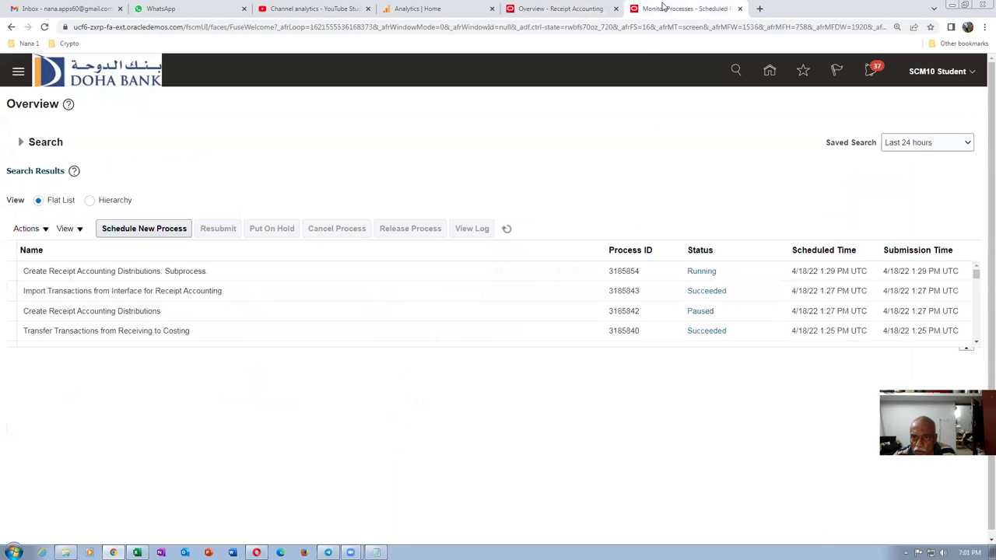
left_click(506, 229)
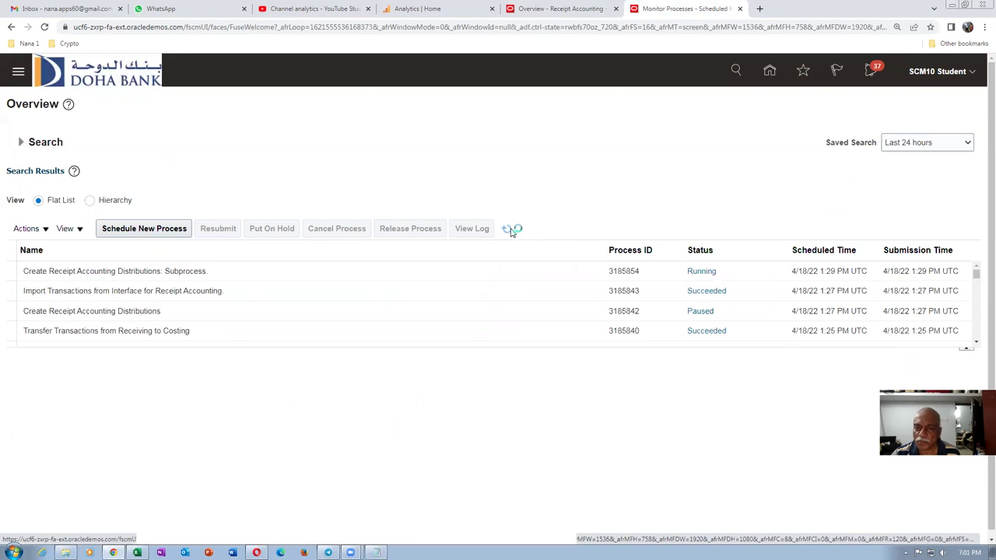
left_click(506, 229)
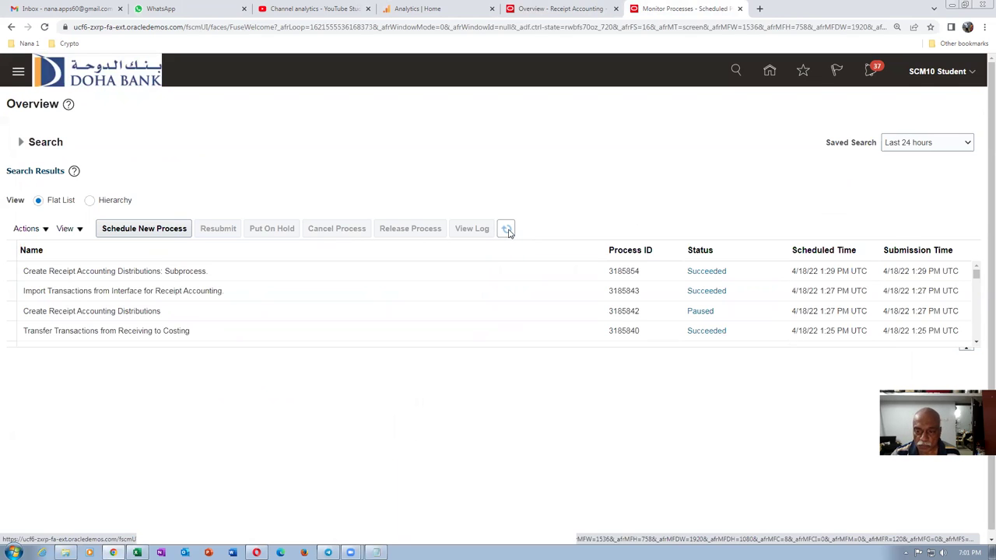
- Open Review Receipt Accounting Distributions from the Receipt Accounting work area and search for the received item's receipt accounting transactions
left_click(542, 10)
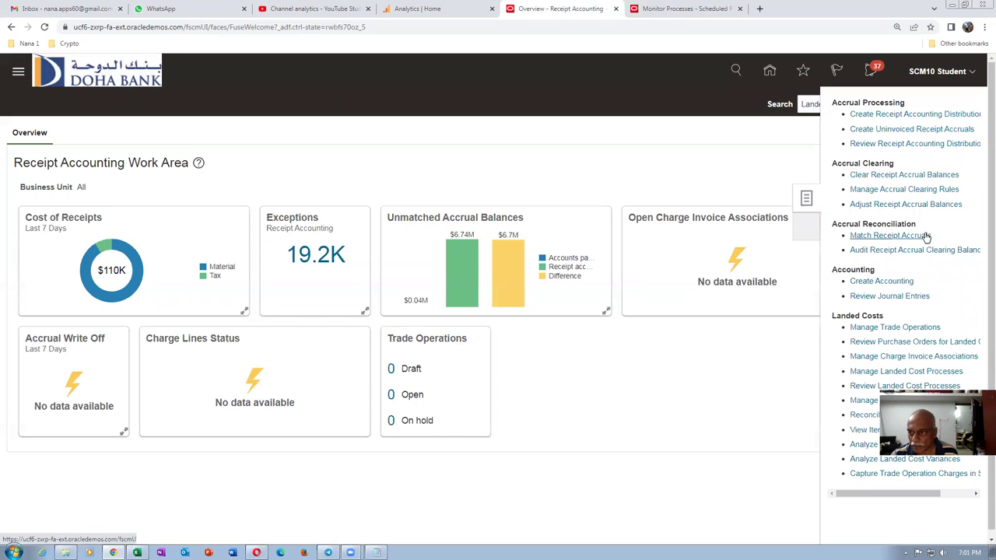
left_click(884, 145)
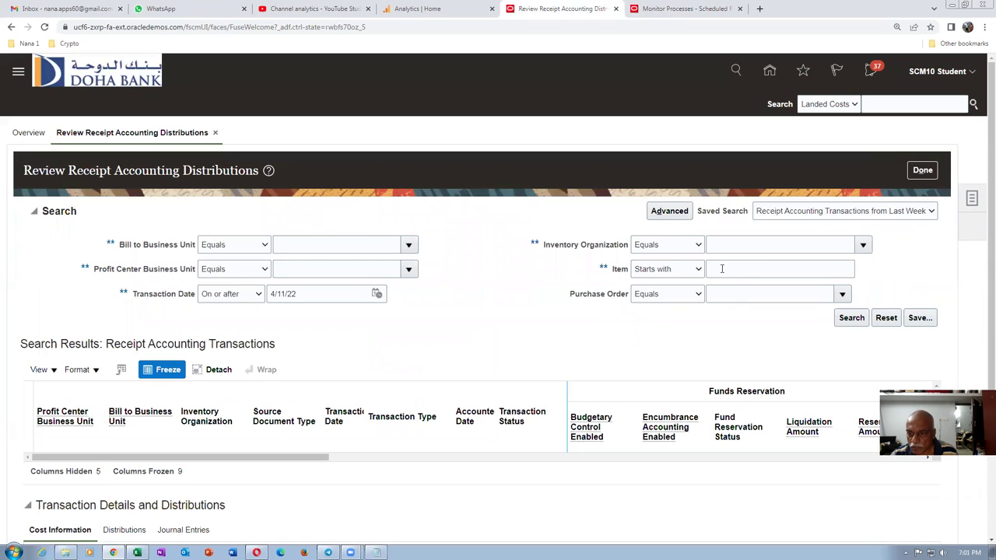
left_click(722, 269)
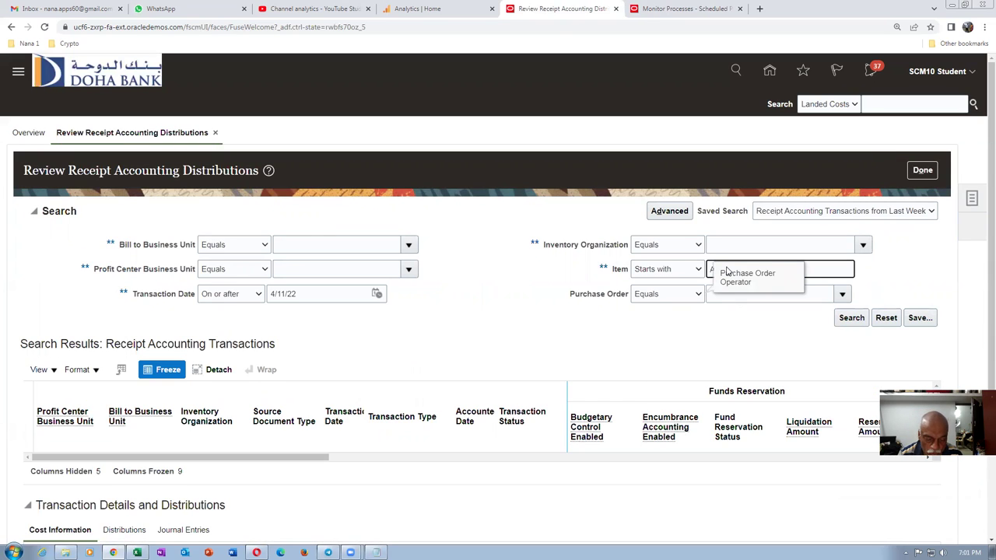
key("Tab")
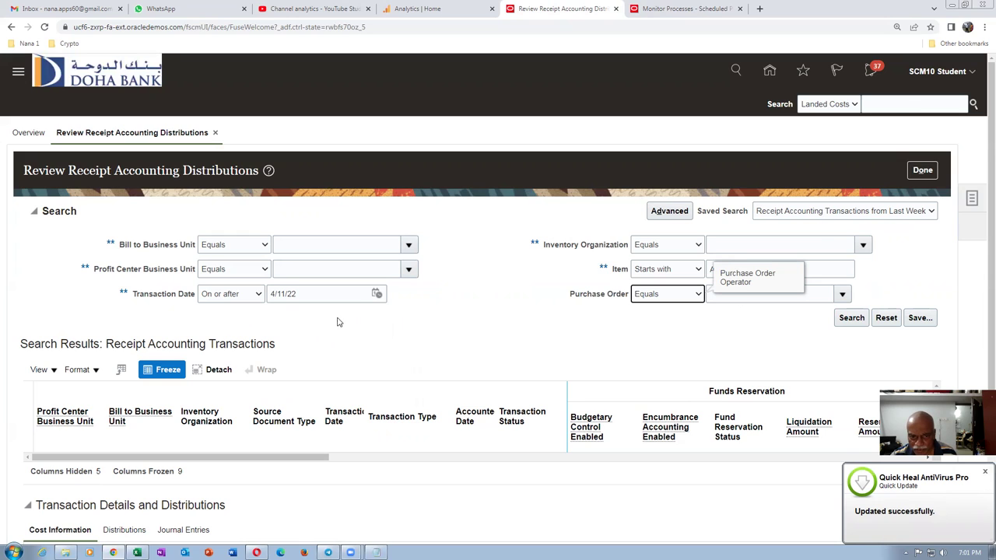
left_click(849, 319)
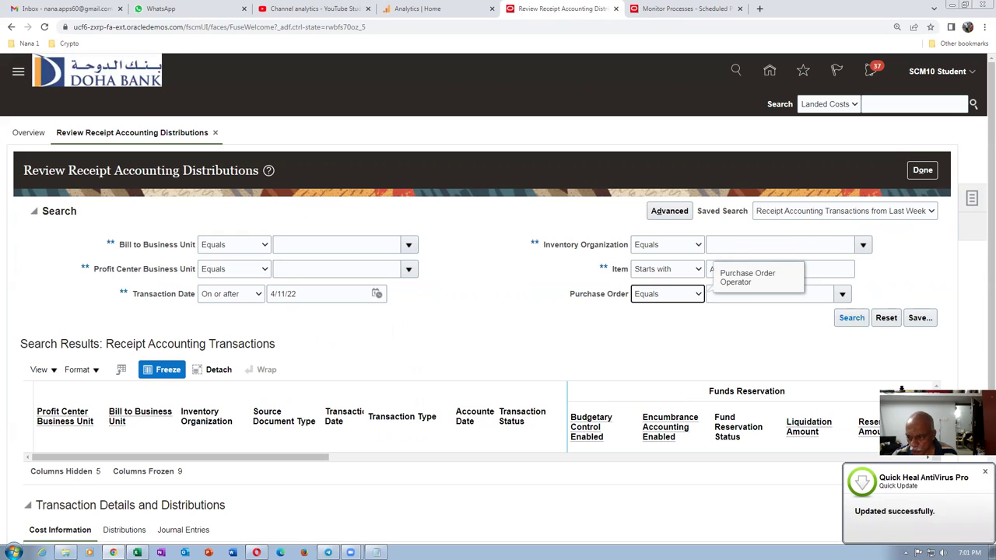
left_click(983, 473)
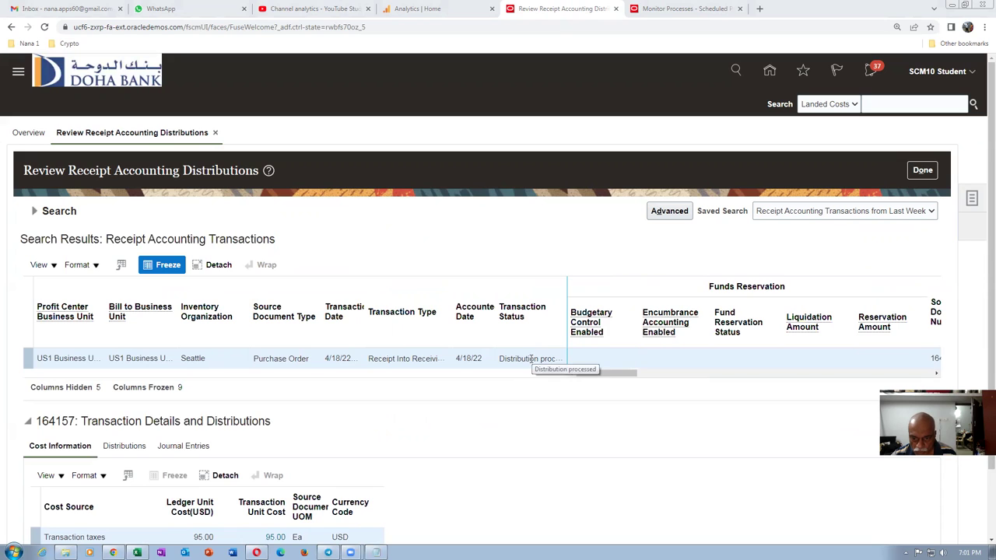
- Examine the receipt transaction's source document, supplier, receipt and quantity columns, and its purchase order and tax cost information
left_click_drag(595, 373, 628, 374)
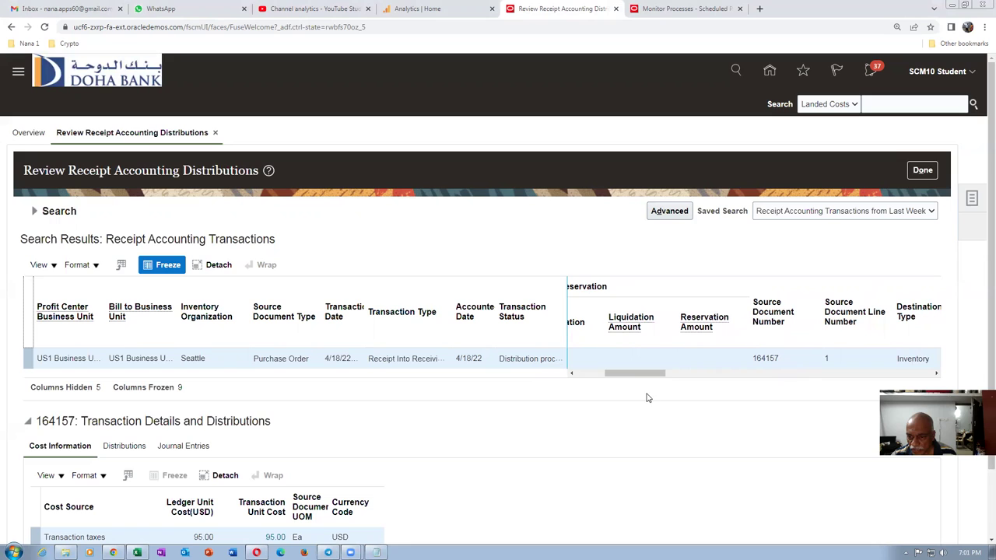
left_click_drag(642, 377, 743, 387)
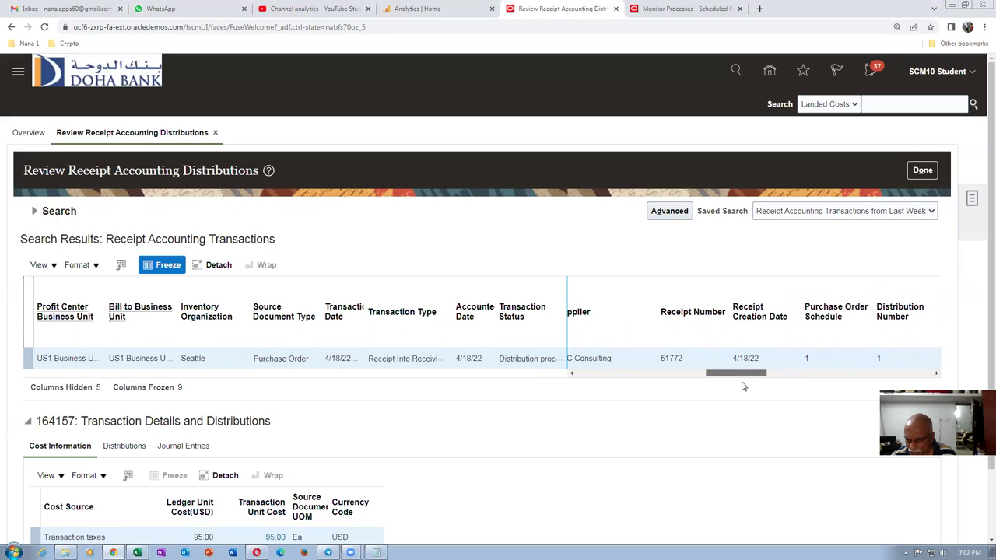
left_click_drag(736, 375, 837, 380)
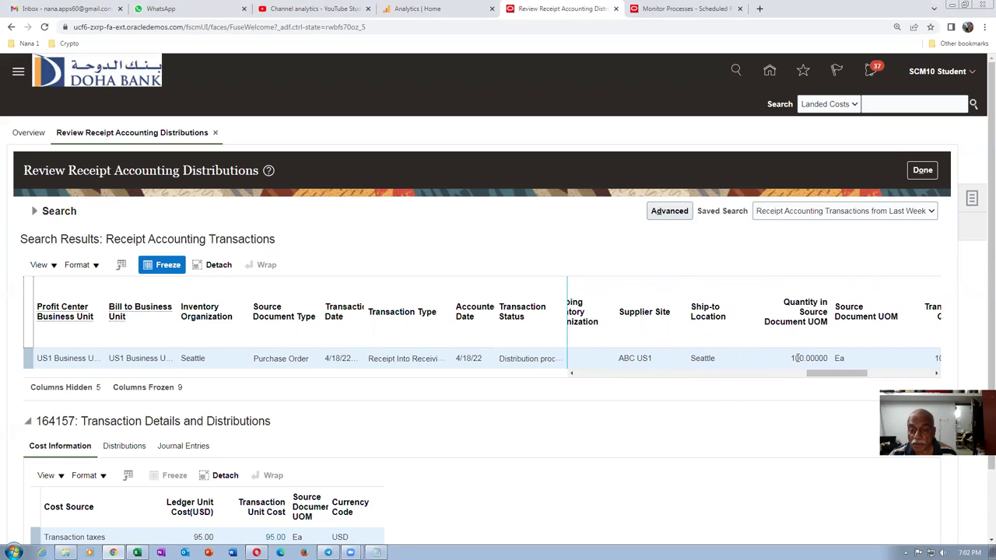
left_click_drag(829, 376, 614, 413)
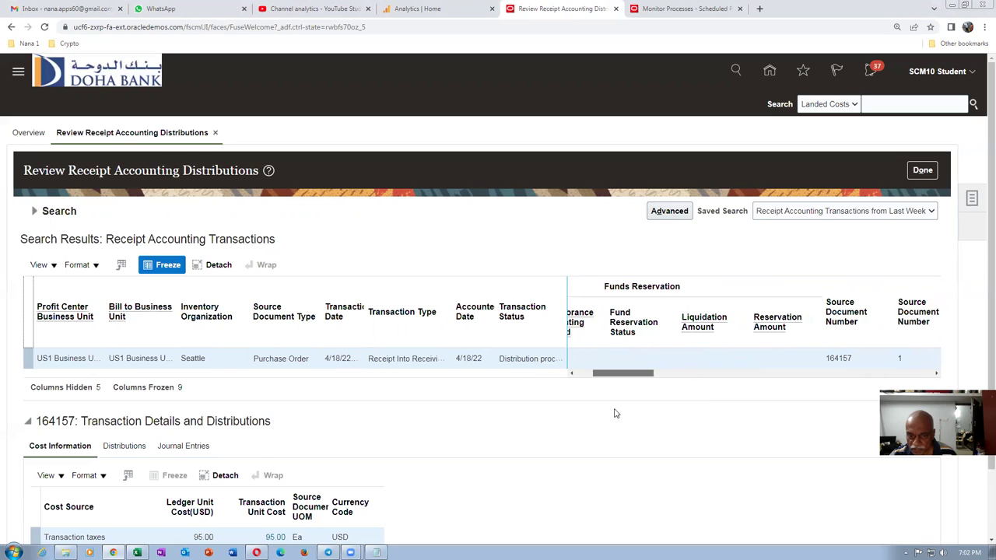
scroll(420, 474, "down", 2)
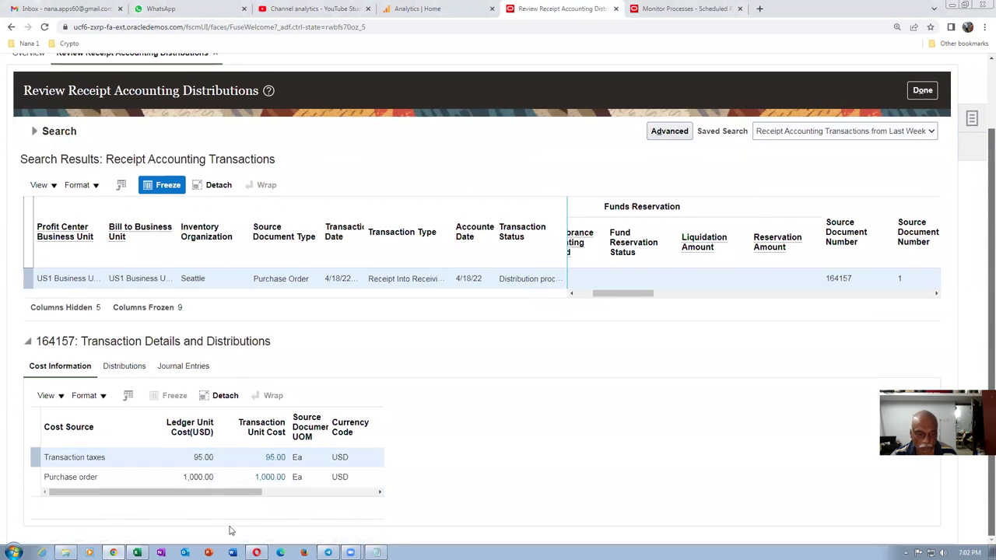
left_click(124, 477)
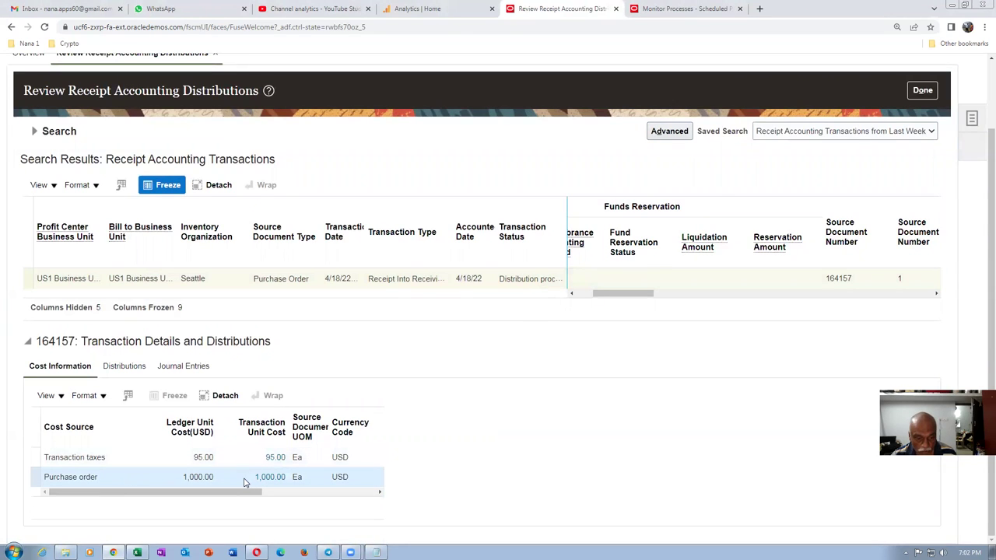
- Open the transaction's distributions and compare them with the material-received accounting entries in the P_to_P_Process workbook in Excel
left_click(121, 369)
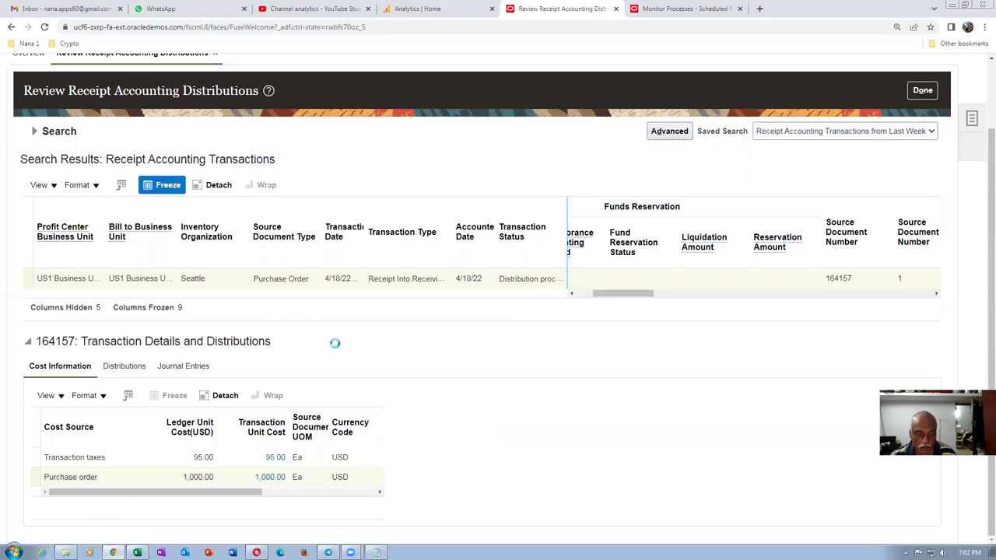
key("alt+Tab")
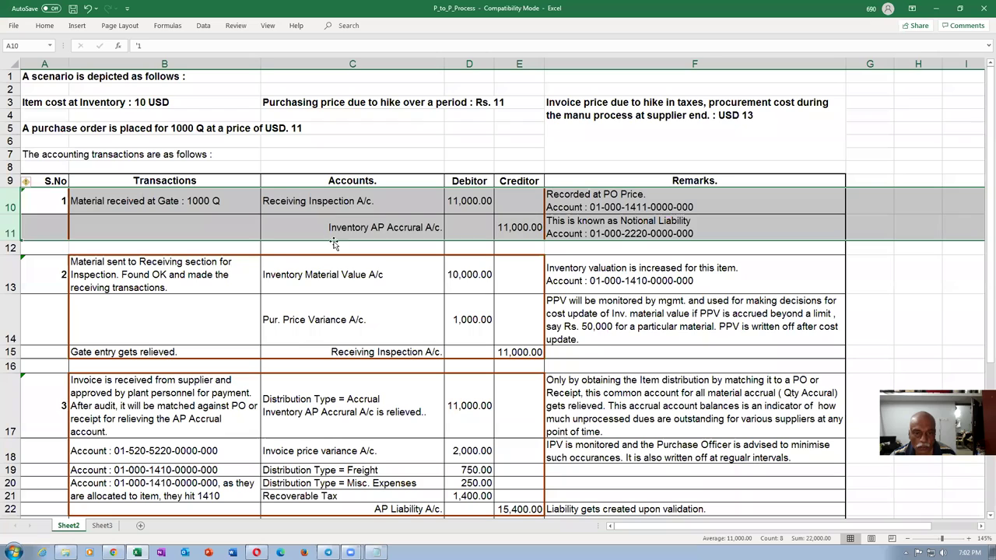
- Examine the Receiving Inspection debit and Inventory AP Accrual credit recorded for the material receipt transaction in the worksheet
left_click(336, 229)
left_click_drag(326, 216, 437, 207)
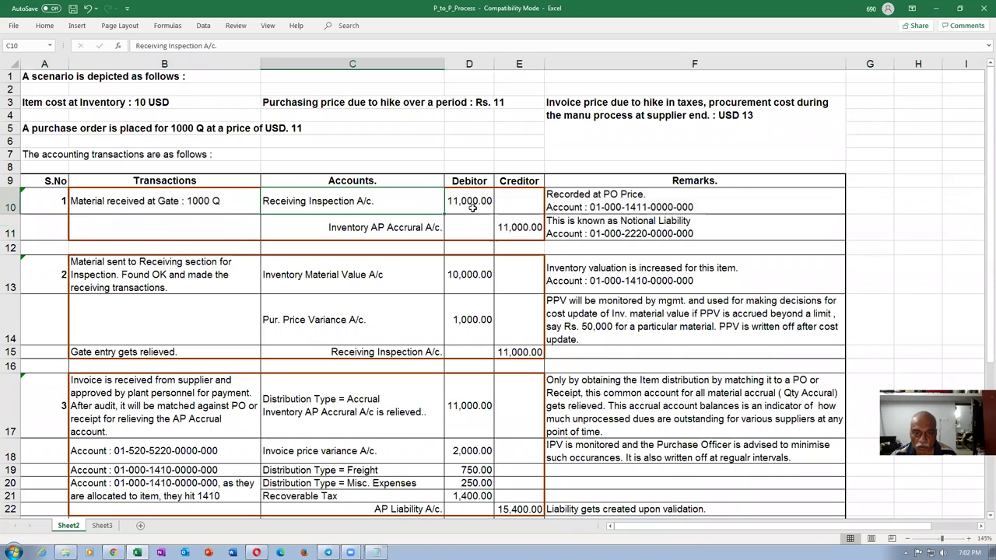
left_click(471, 201)
left_click(410, 237)
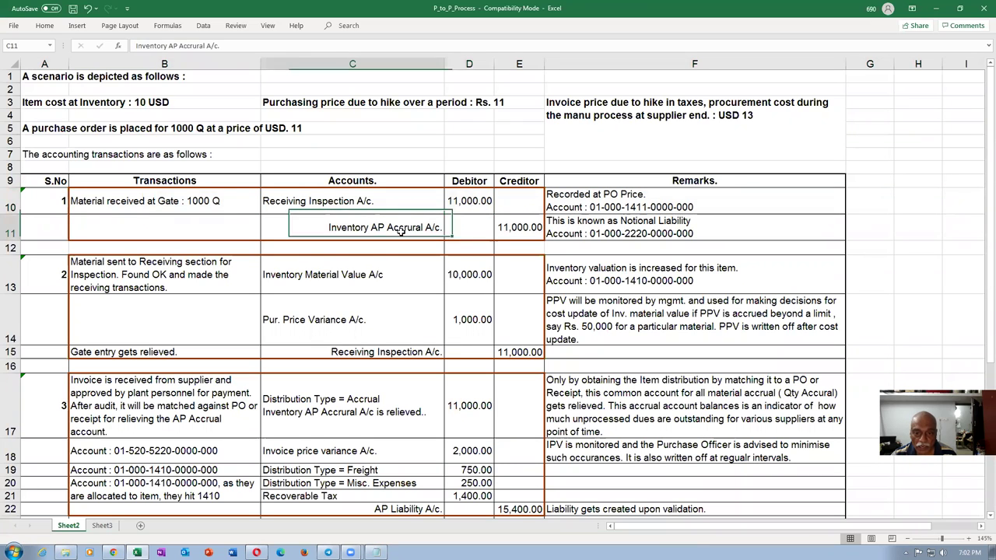
left_click(520, 227)
- Compare the receipt's accounting distributions in Oracle in Chrome with the worksheet's material receipt entry, and view the receipt's journal entries
key("alt+Tab")
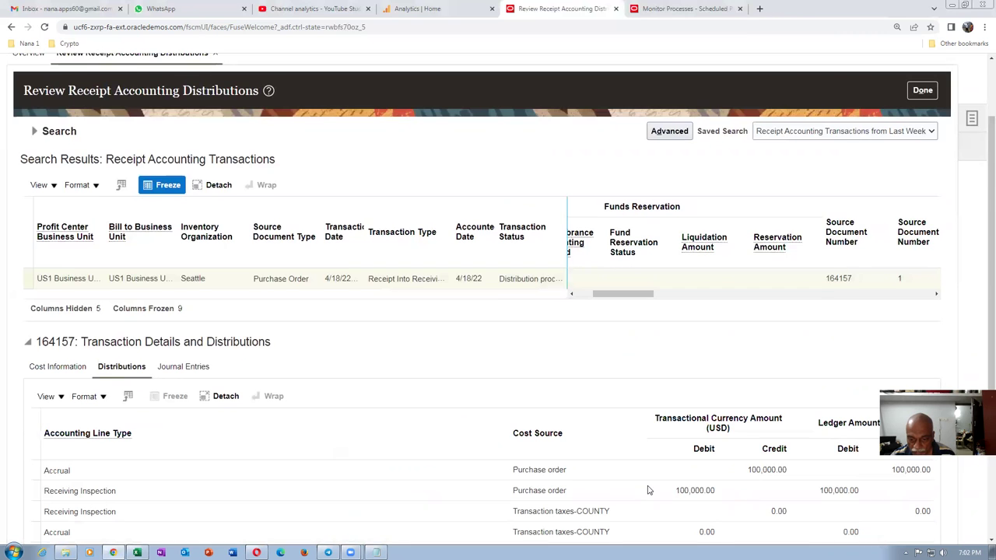
scroll(648, 489, "down", 3)
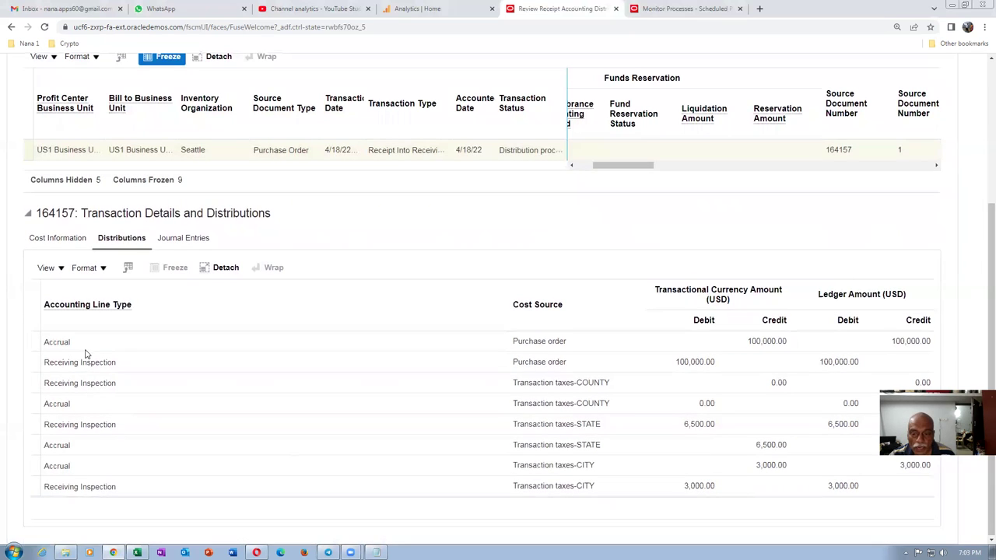
key("alt+Tab")
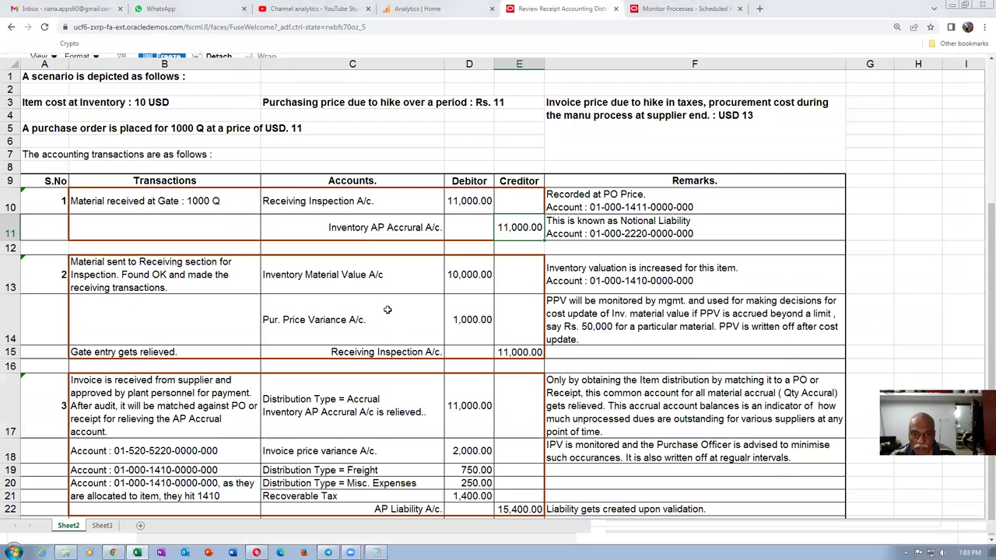
left_click(335, 204)
left_click(471, 202)
key("alt+Tab")
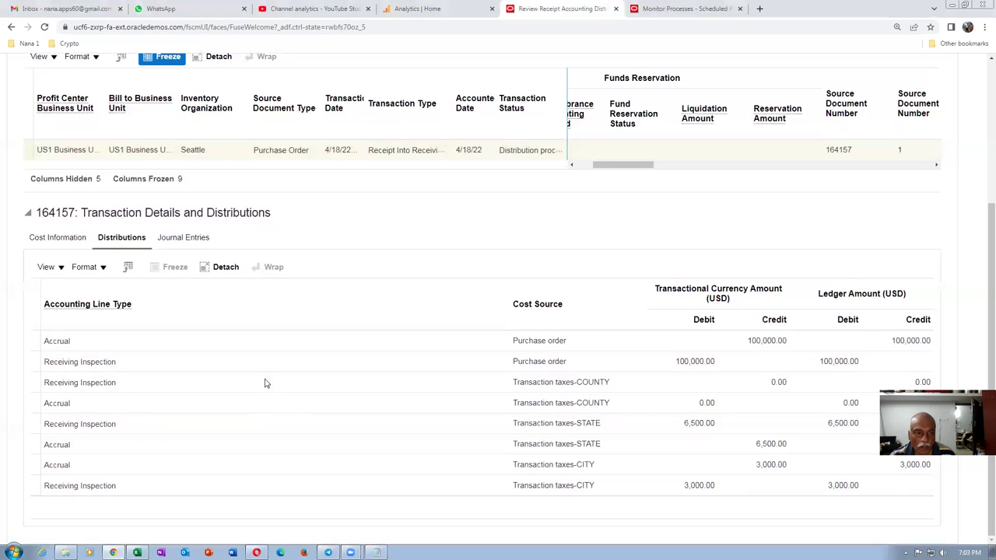
left_click(185, 240)
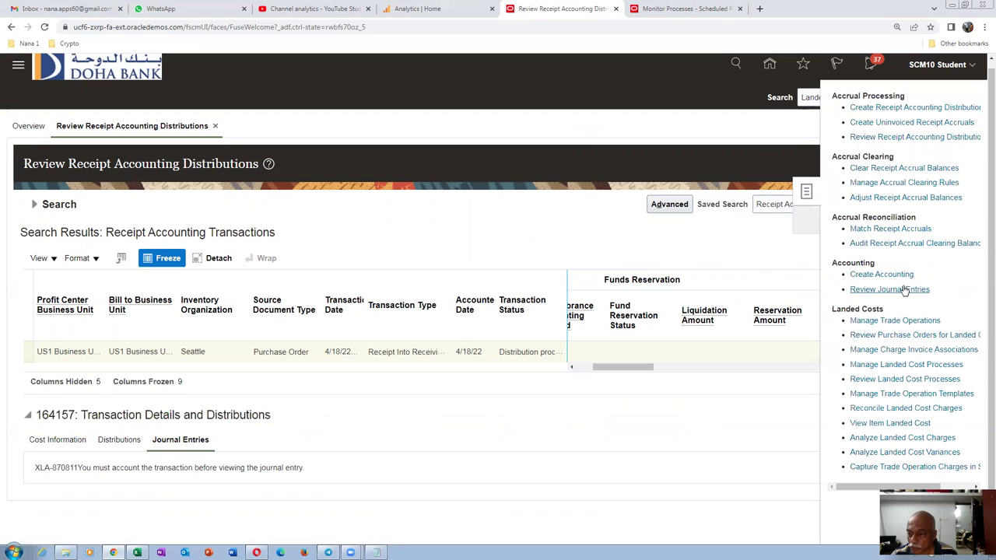
- Open the Create Accounting process and set the subledger application to Receipt Accounting and the ledger to US Primary Ledger
left_click(887, 273)
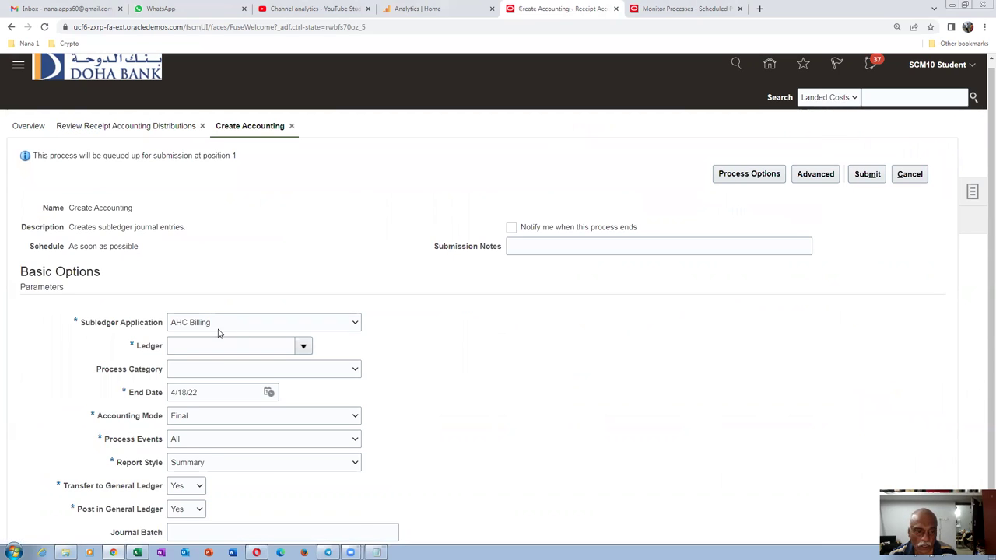
left_click(221, 325)
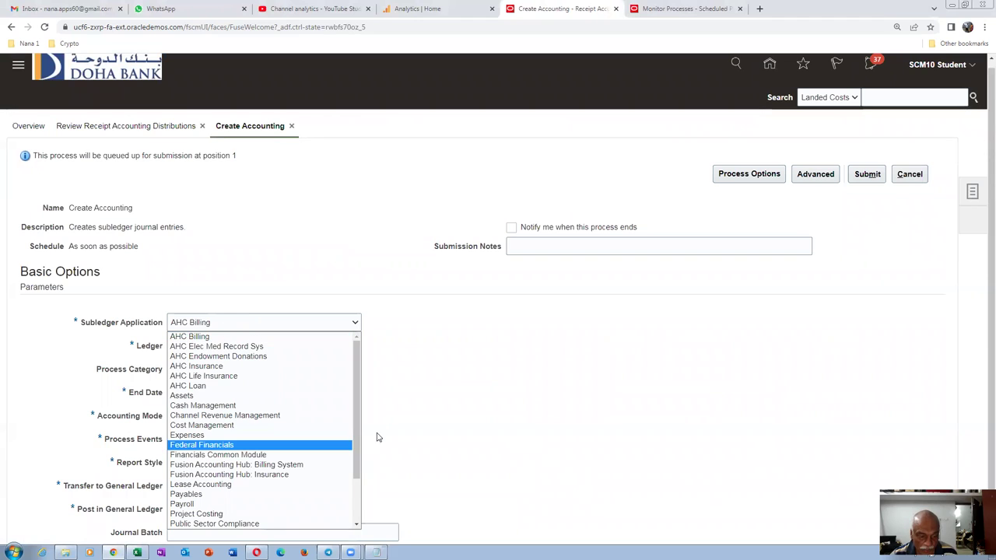
left_click_drag(359, 439, 360, 487)
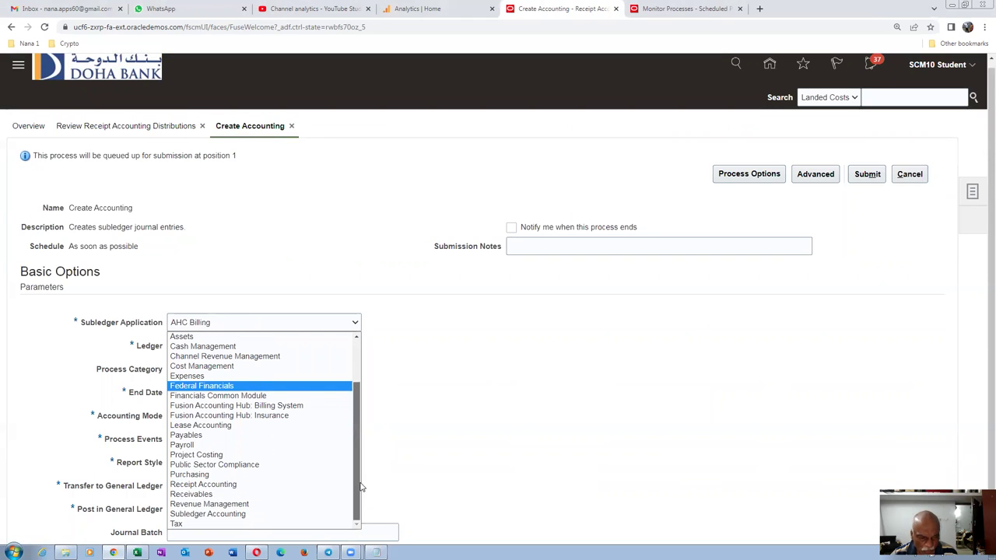
left_click(273, 493)
left_click(236, 345)
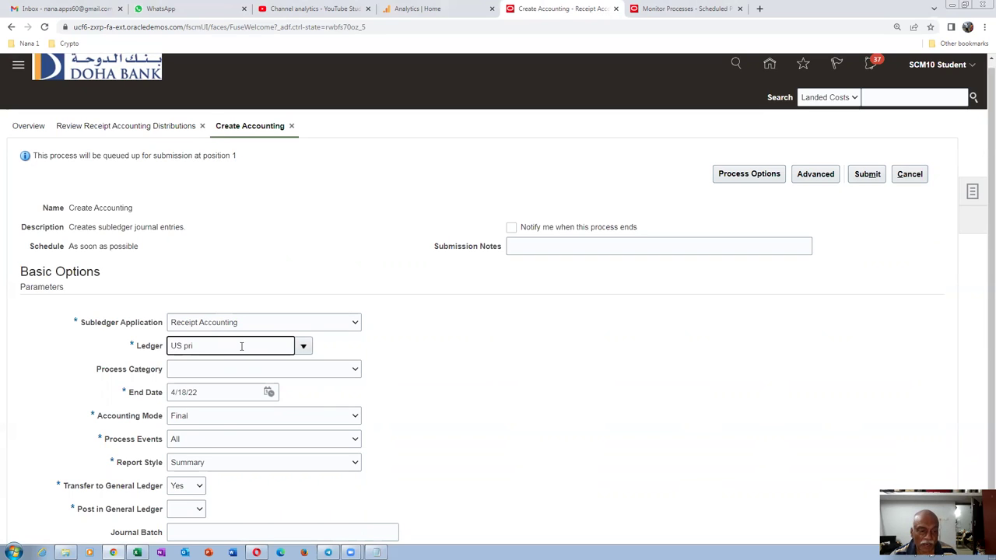
left_click(214, 375)
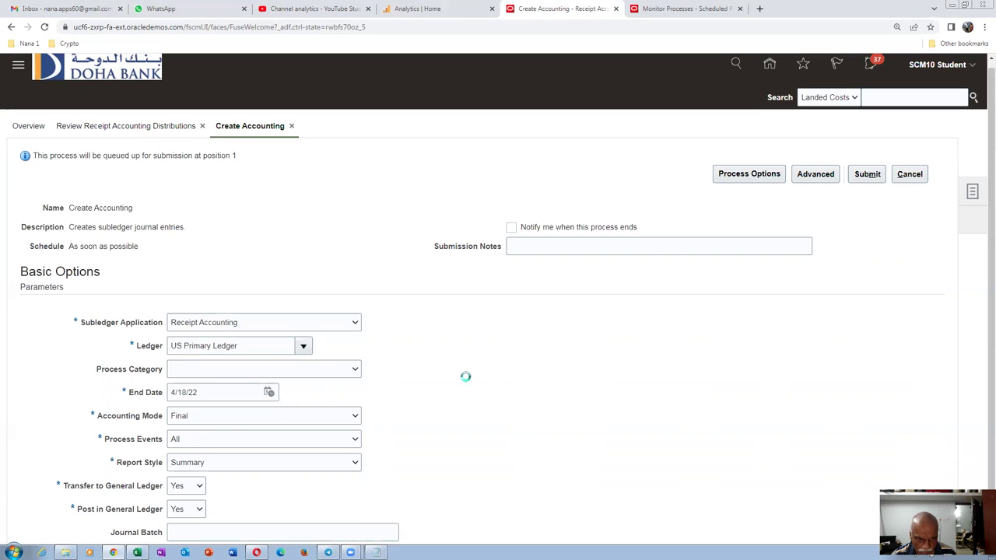
left_click(490, 387)
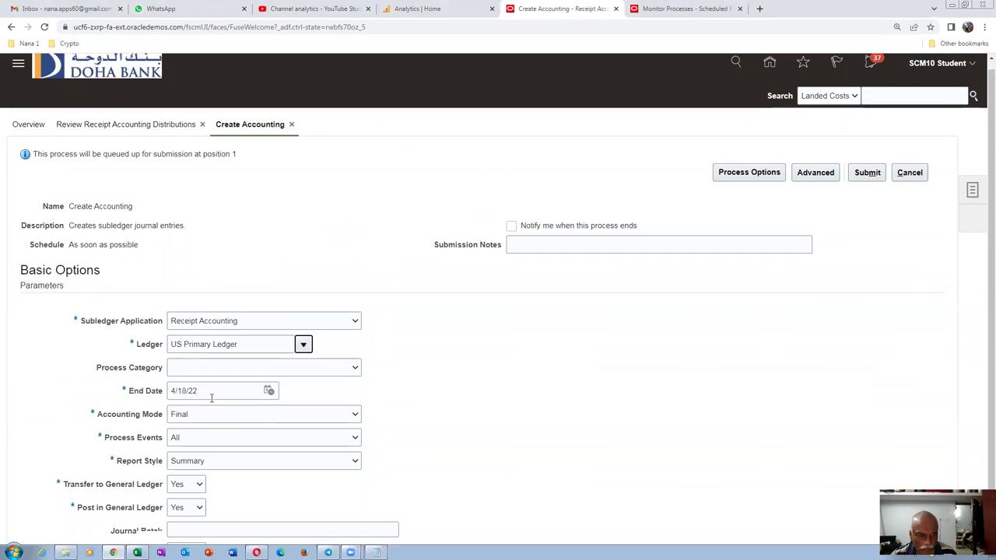
- Set the report style to Detail, submit the Create Accounting process and close its confirmation
scroll(234, 397, "down", 1)
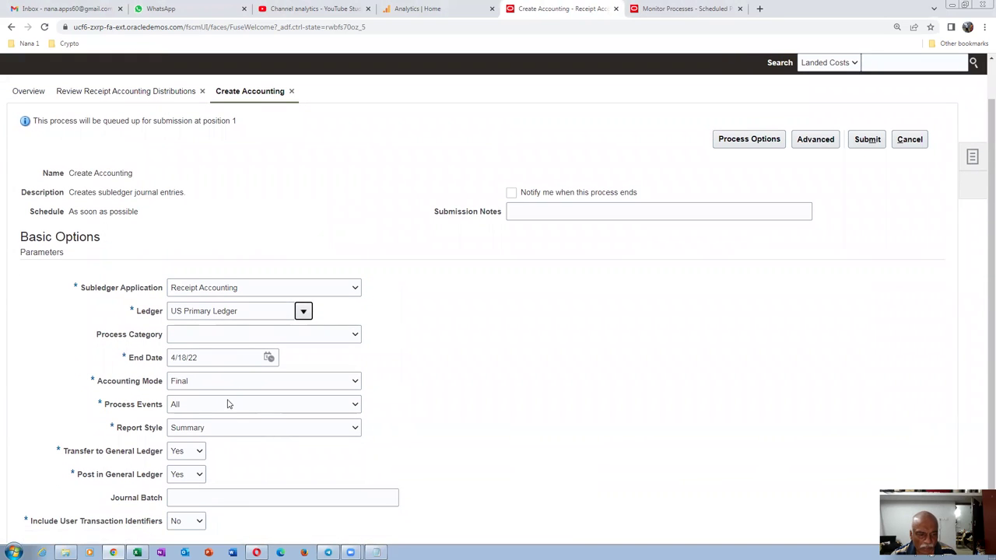
left_click(200, 428)
left_click(198, 444)
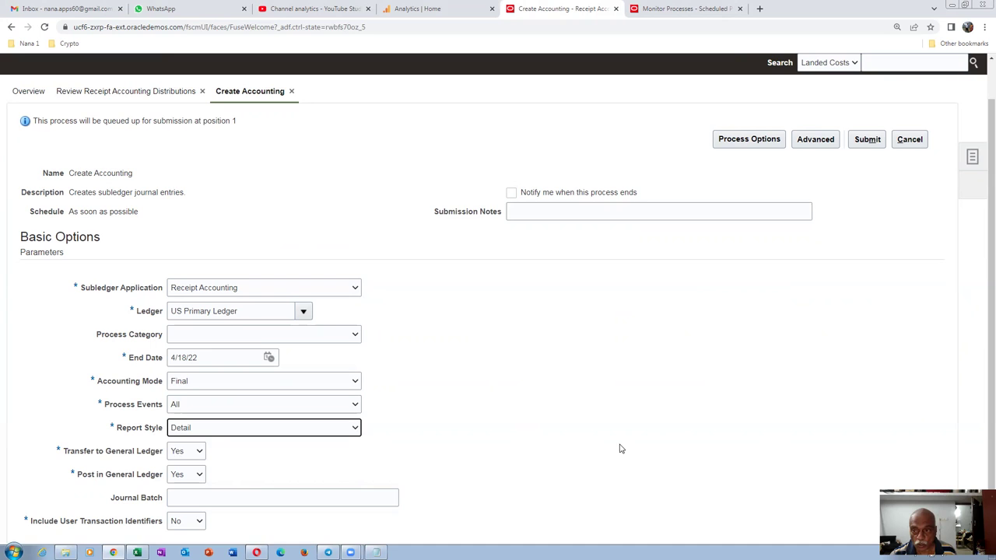
scroll(668, 420, "up", 1)
left_click(866, 181)
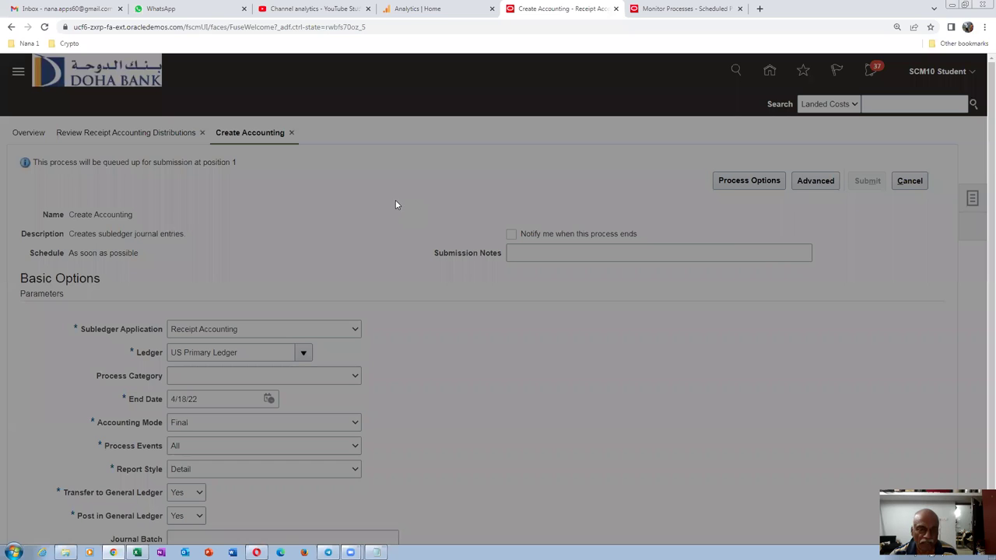
left_click(864, 268)
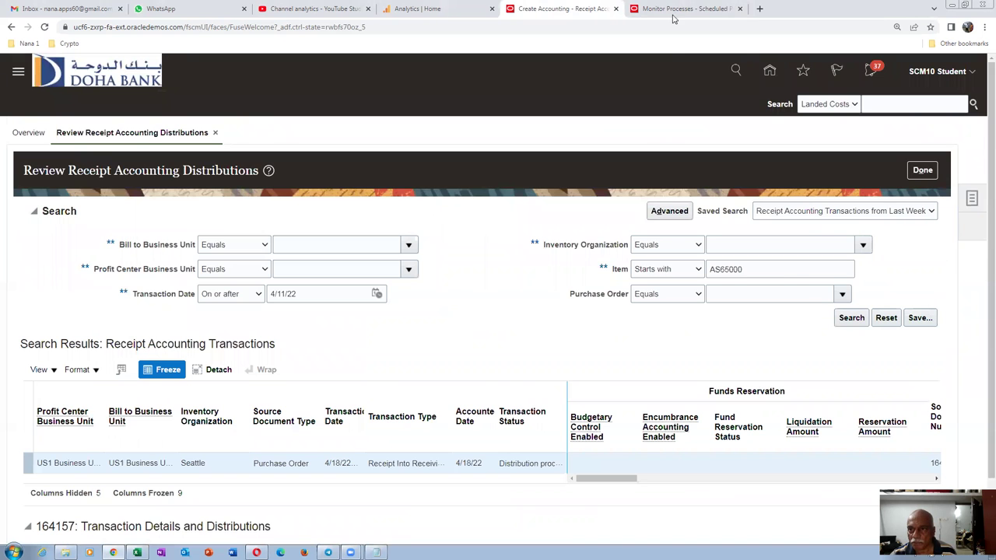
- Check the progress of the submitted accounting processes in the scheduled processes list, enlarging the list and refreshing it
left_click(673, 14)
left_click(505, 227)
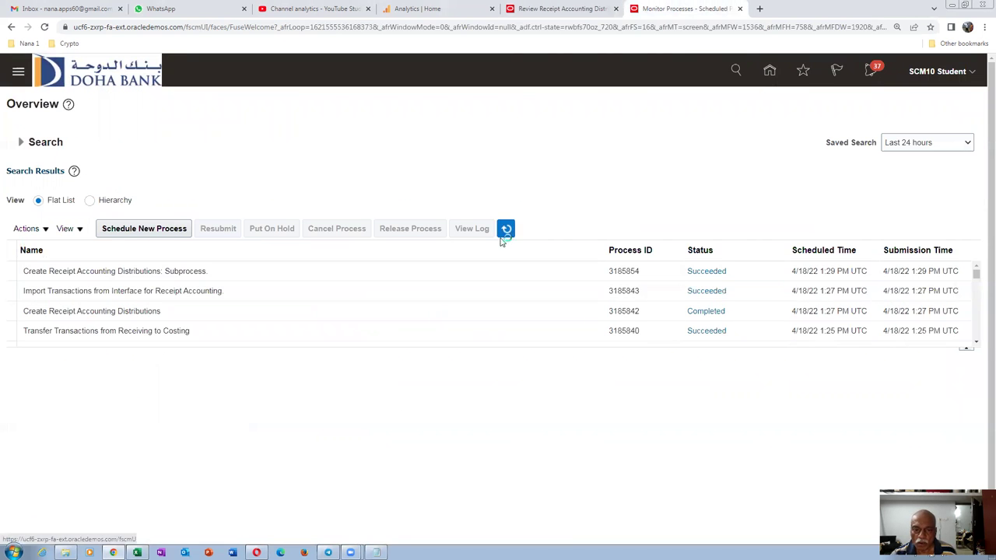
left_click_drag(405, 357, 393, 432)
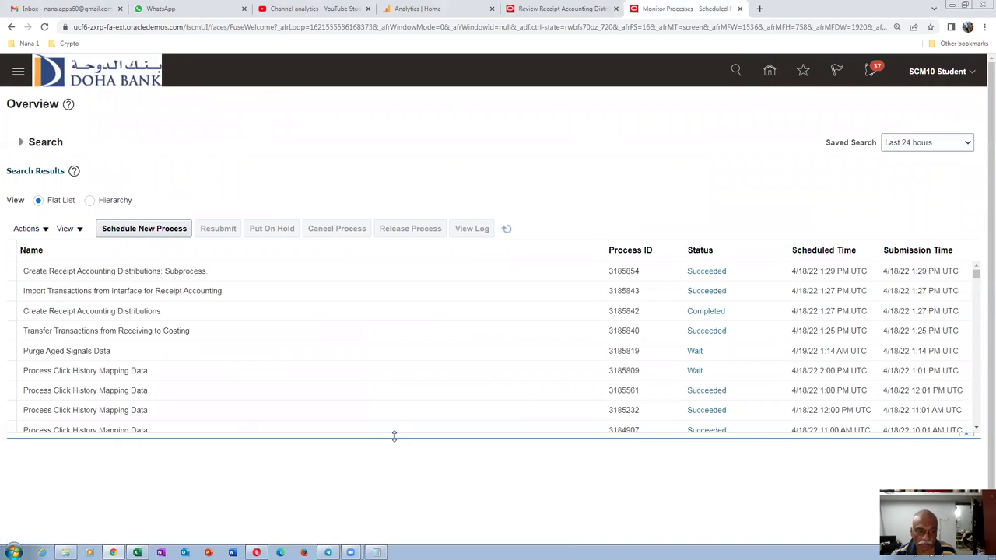
left_click(506, 230)
left_click(505, 230)
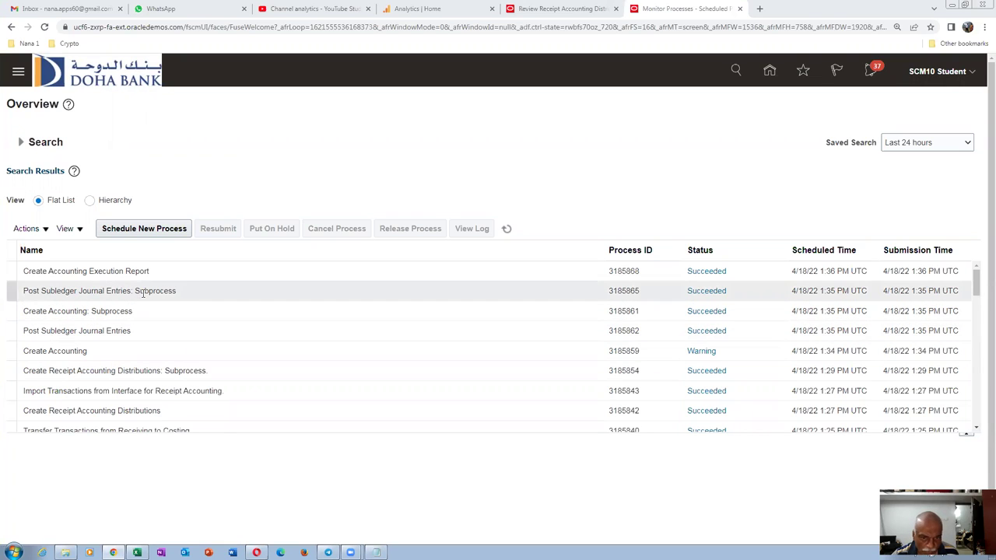
- Republish the output of the Create Accounting Execution Report process and export it as PDF
left_click(167, 272)
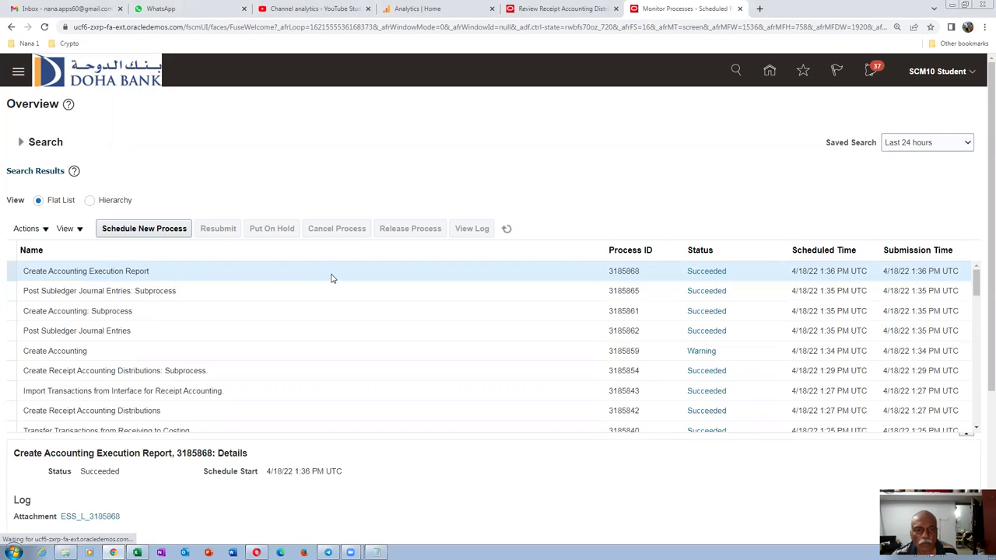
scroll(188, 453, "down", 2)
scroll(188, 453, "down", 1)
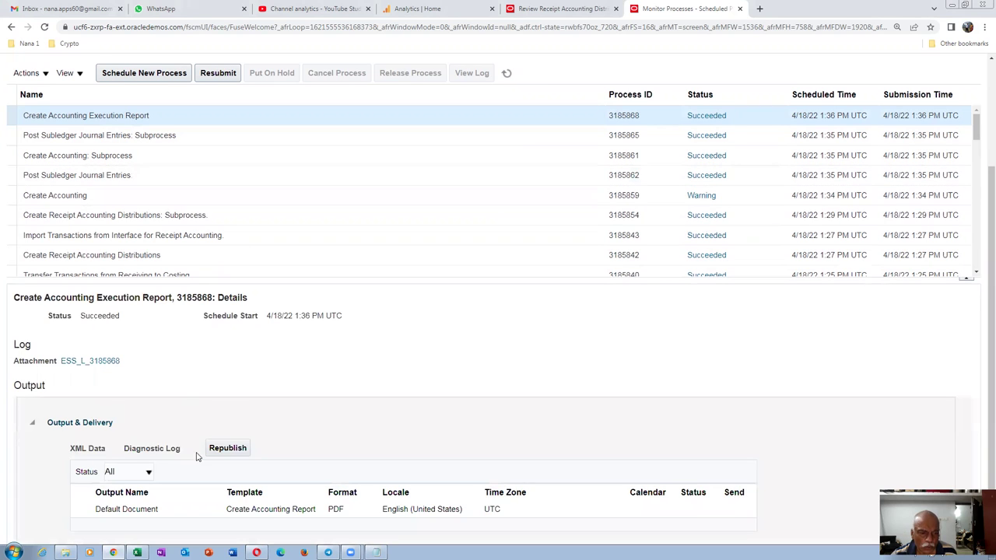
left_click(225, 448)
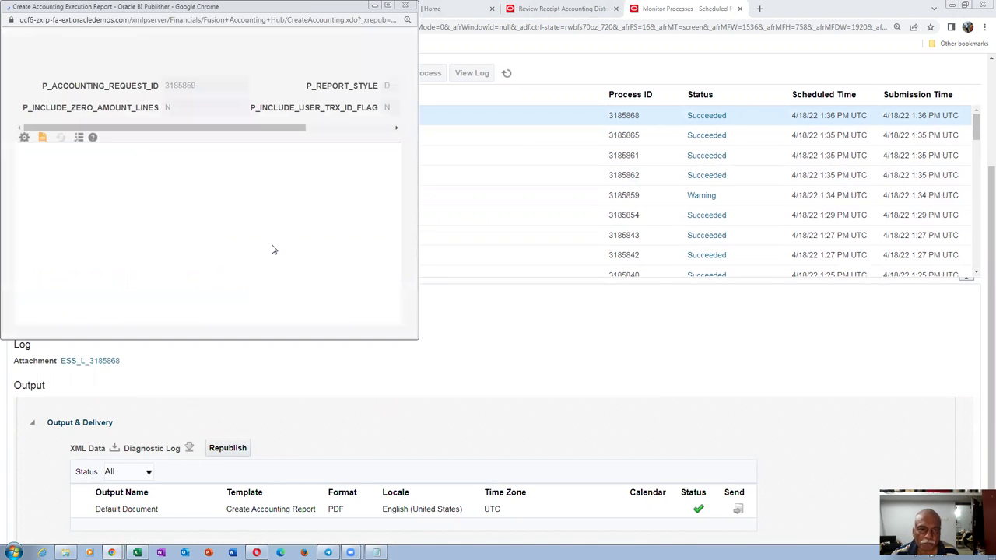
left_click(359, 150)
mouse_move(355, 164)
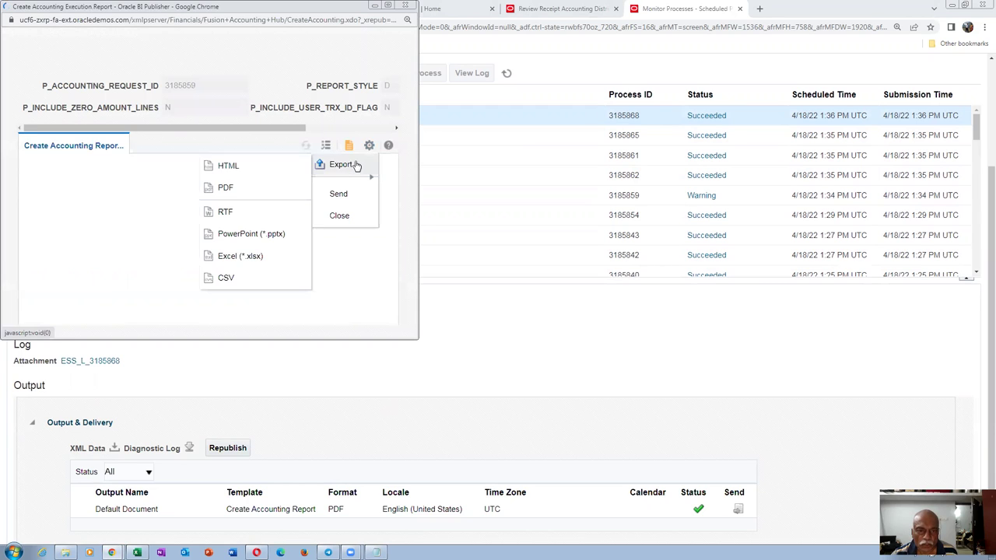
left_click(247, 187)
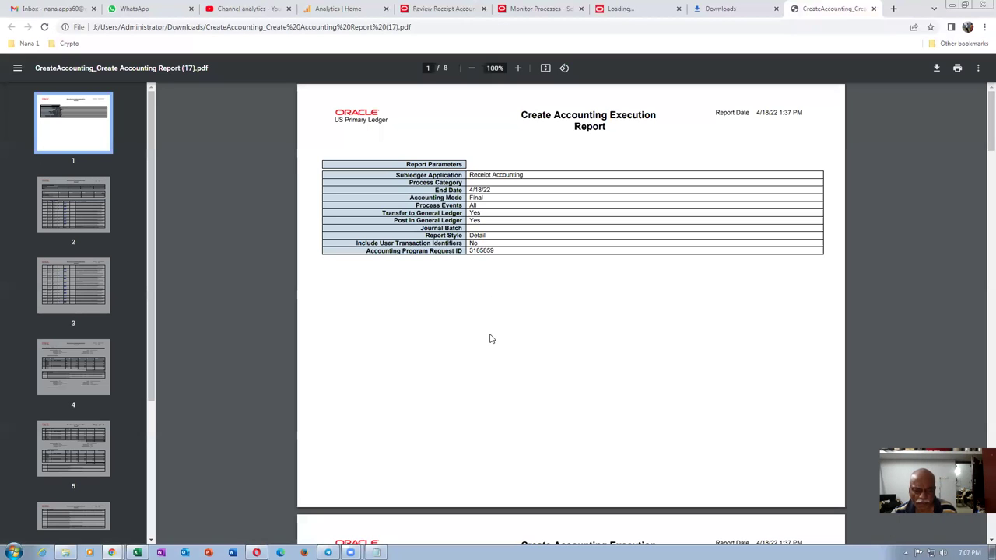
- Examine the exported PDF's report parameters, accounting event summary and subledger journal entries summary
scroll(490, 338, "up", 2)
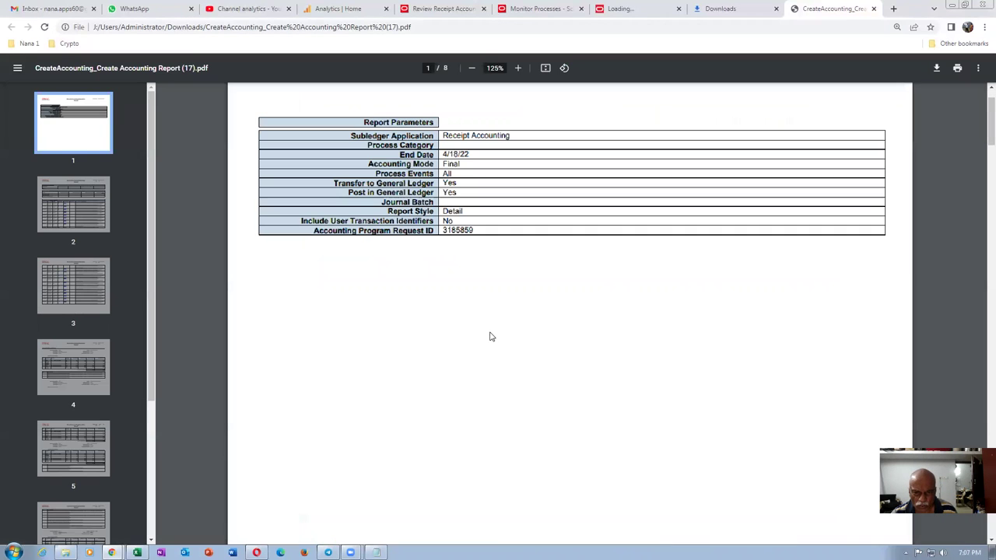
scroll(490, 336, "down", 10)
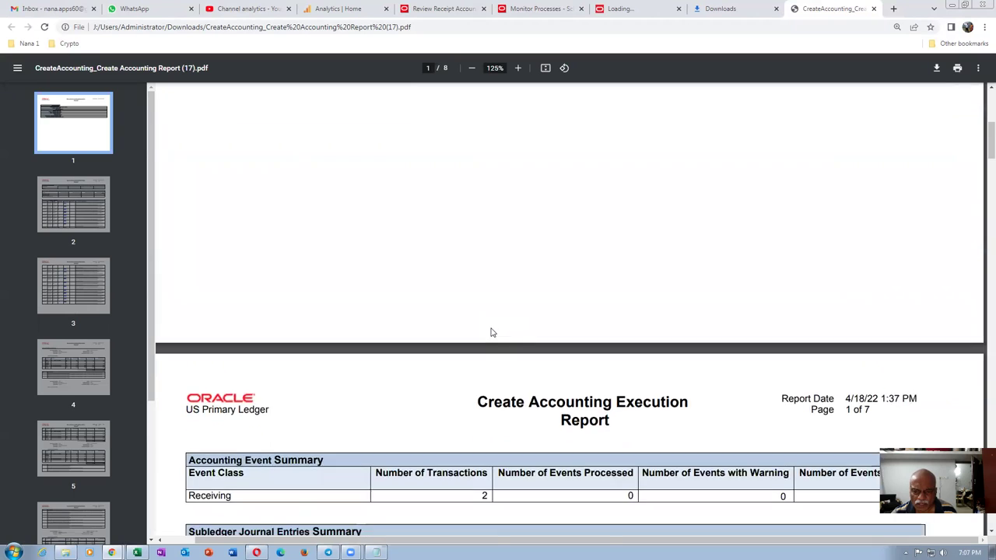
scroll(466, 303, "down", 1)
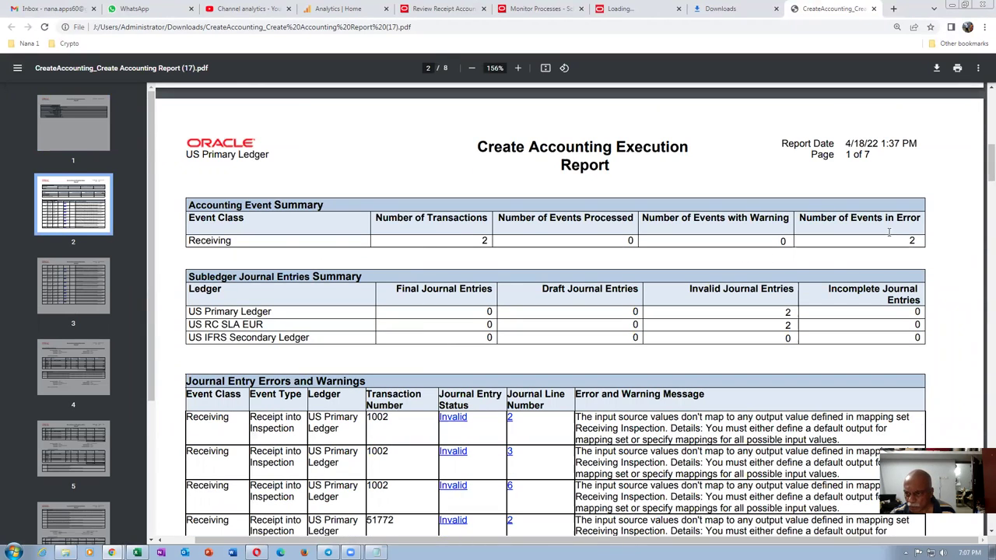
scroll(689, 272, "down", 2)
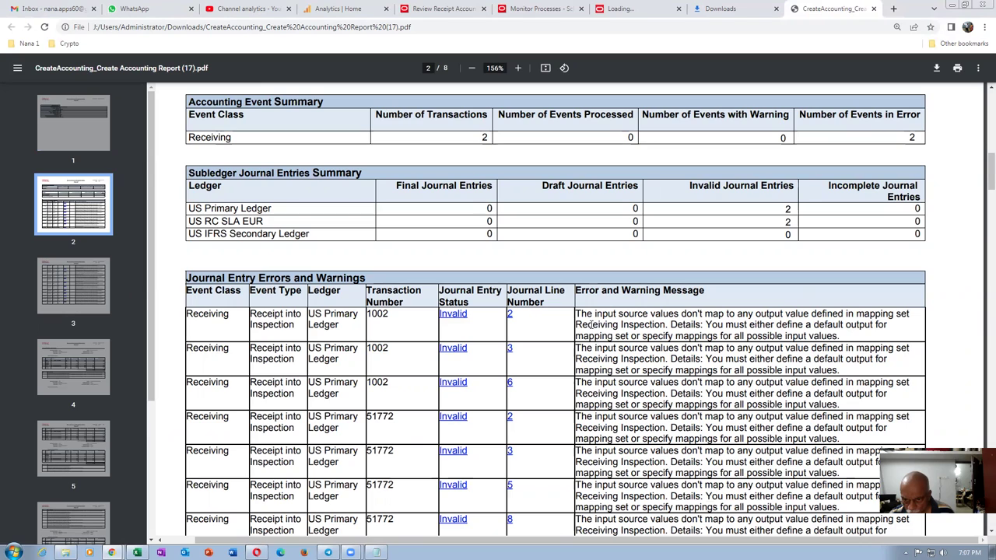
- Examine the report's Journal Entry Errors and Warnings messages, continuing to the Journal Entries with Errors section
left_click_drag(585, 323, 643, 328)
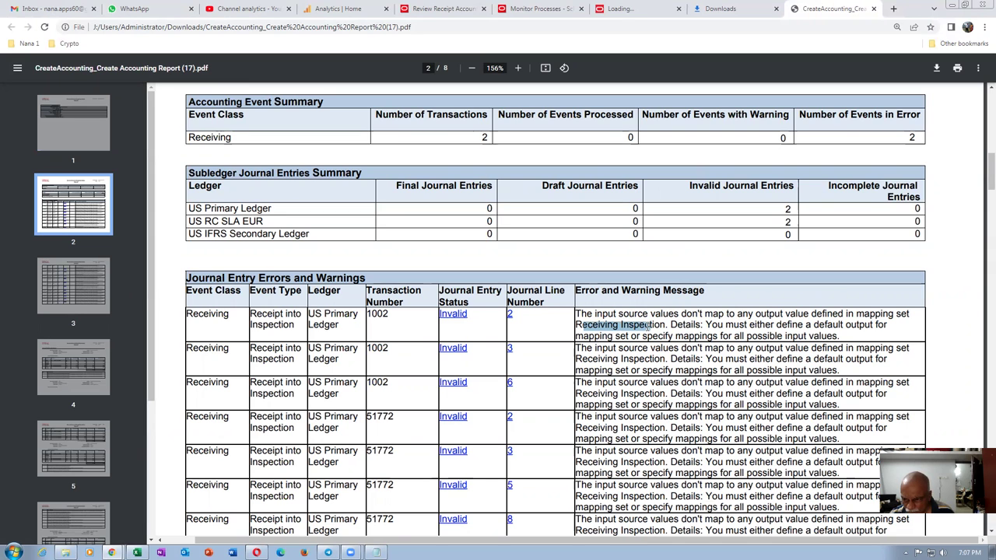
left_click(654, 364)
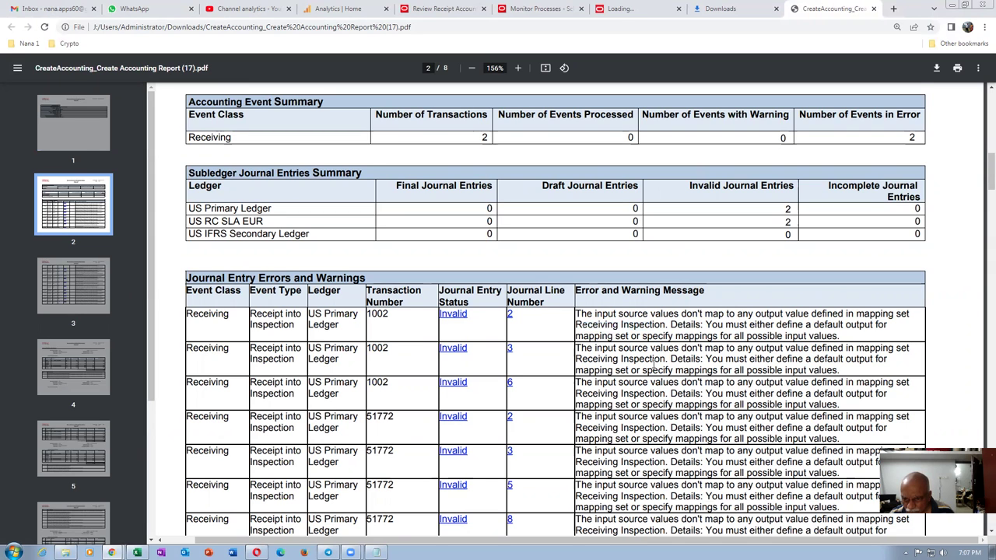
scroll(652, 364, "down", 1)
scroll(652, 364, "down", 3)
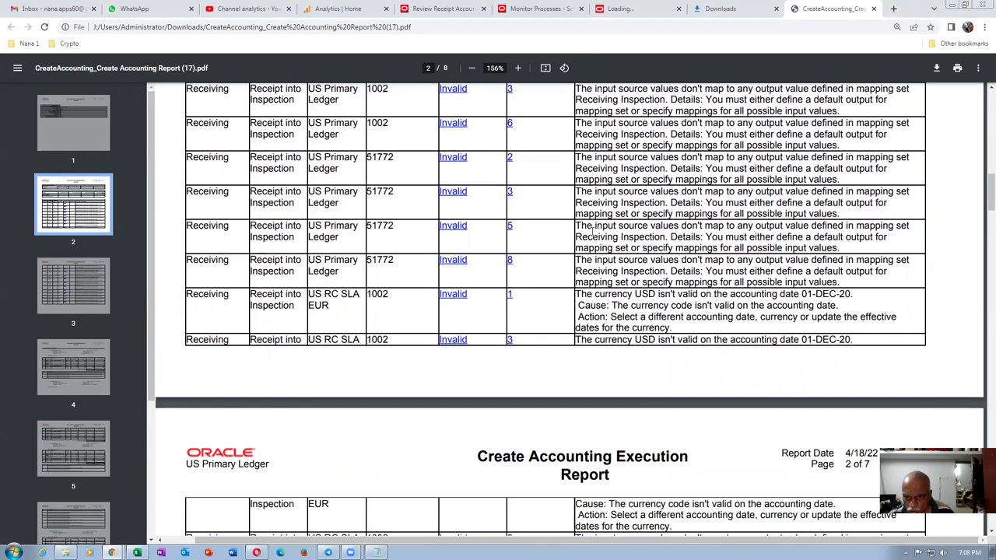
left_click_drag(583, 236, 650, 228)
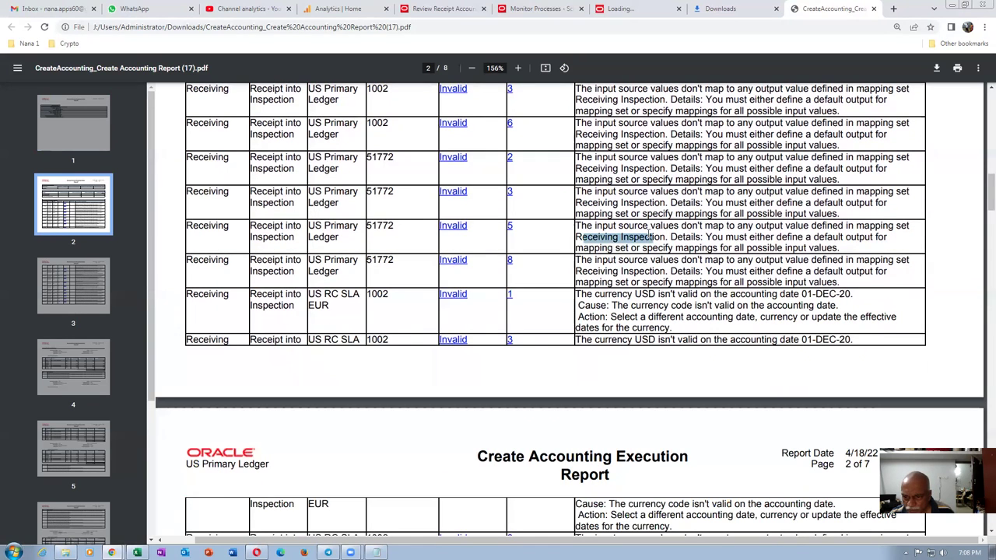
scroll(655, 261, "down", 3)
scroll(655, 262, "down", 2)
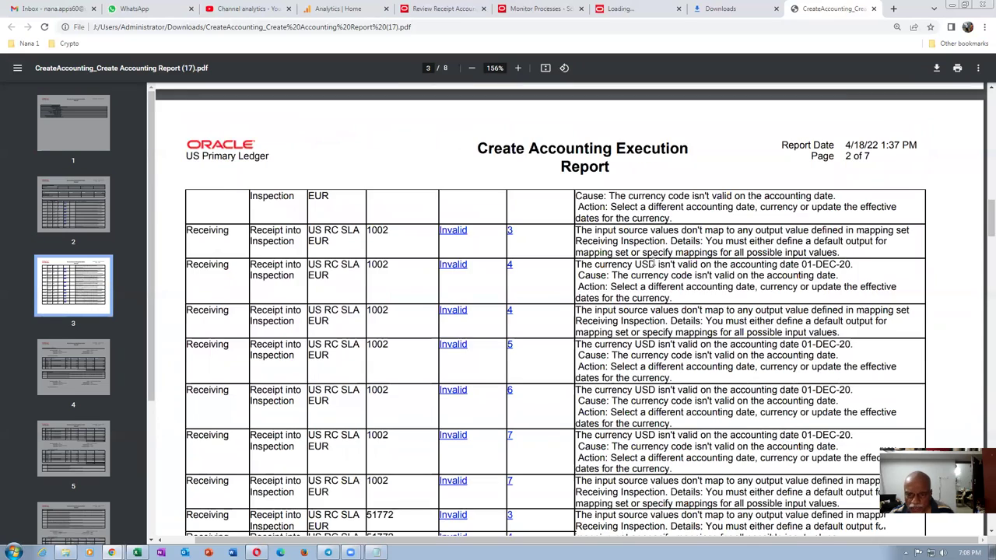
scroll(549, 286, "down", 20)
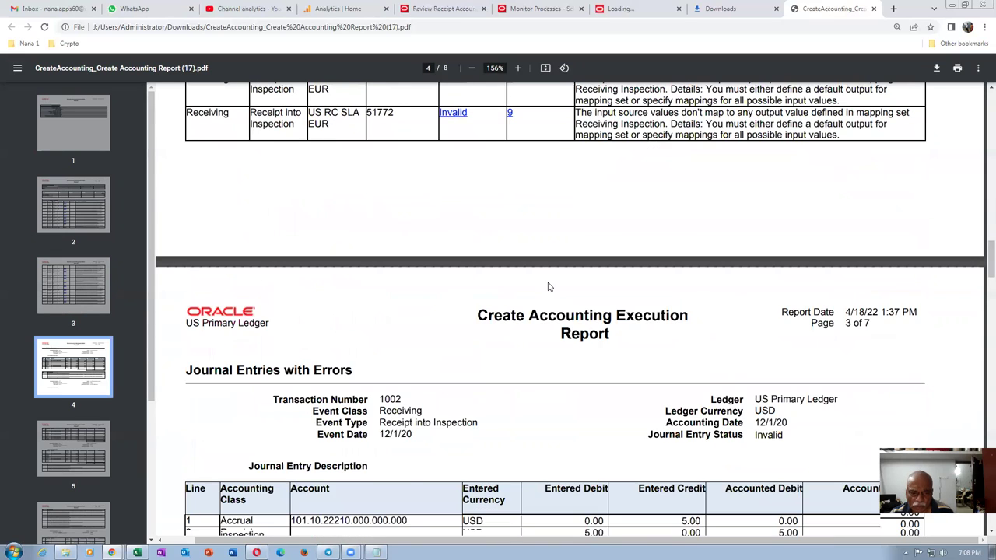
- Close the exported accounting report and its leftover download and loading tabs, and return to Review Receipt Accounting Distributions
scroll(548, 286, "down", 2)
scroll(551, 284, "up", 20)
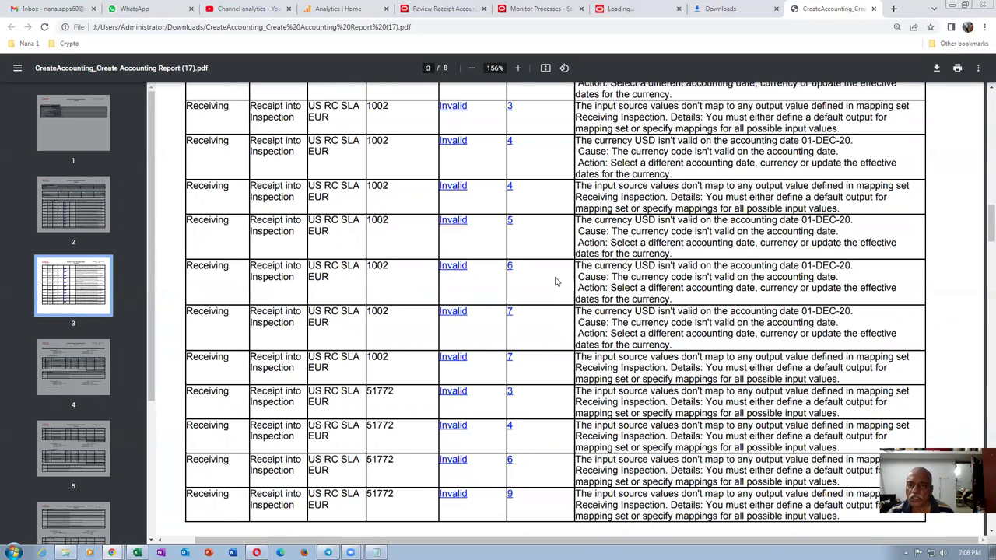
scroll(557, 282, "up", 20)
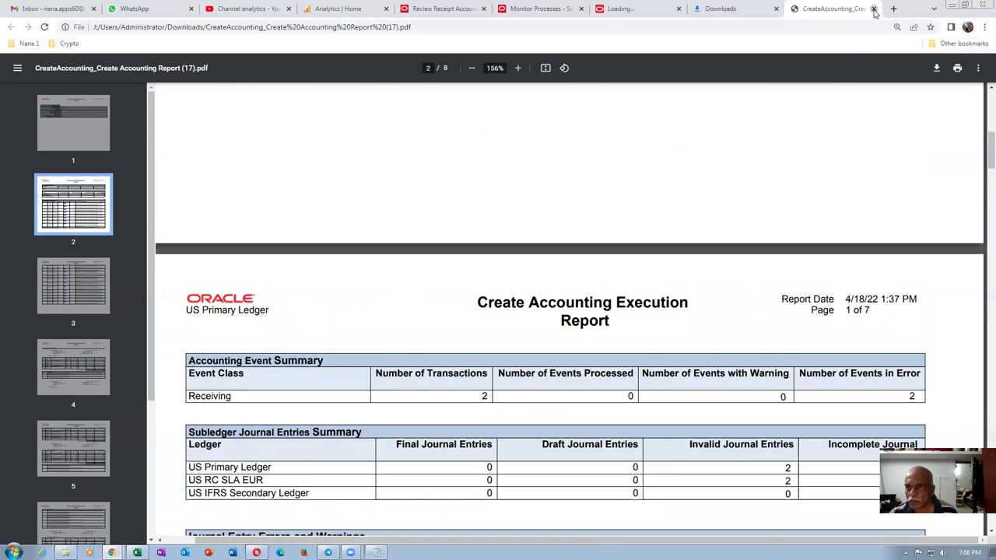
left_click(873, 9)
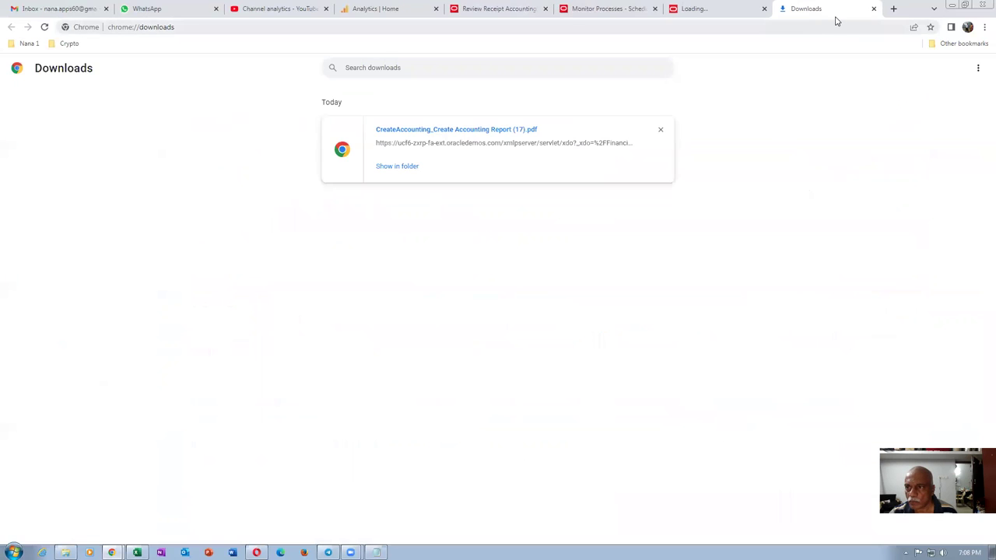
left_click(874, 8)
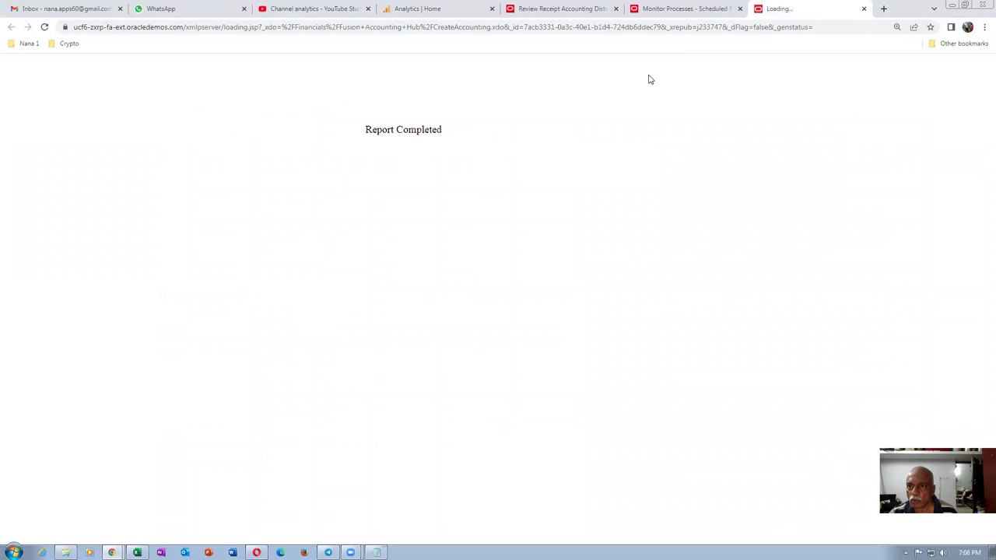
left_click(864, 9)
left_click(564, 8)
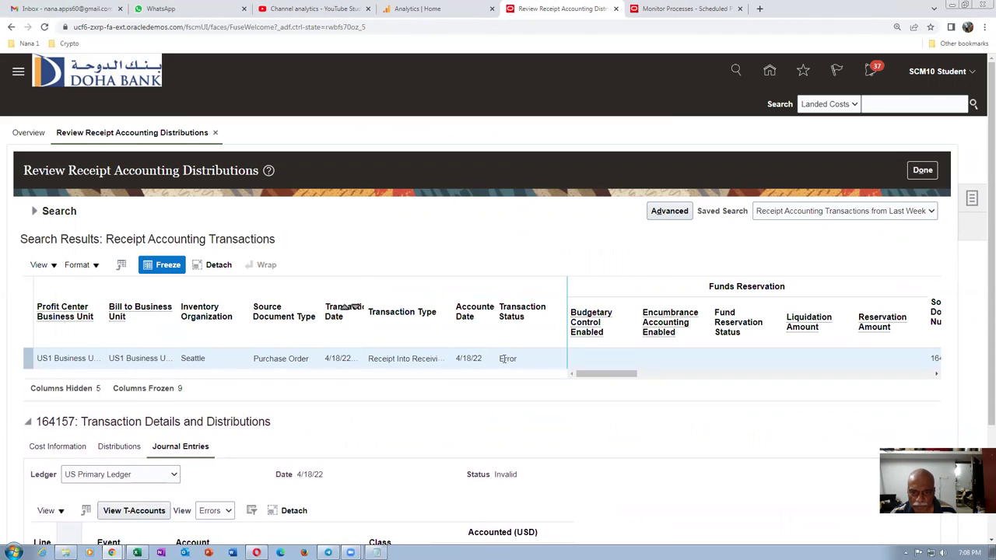
- Check the receipt's transaction status and expand the error messages of journal entry lines 1, 2 and 3 under US Primary Ledger
left_click_drag(500, 359, 514, 359)
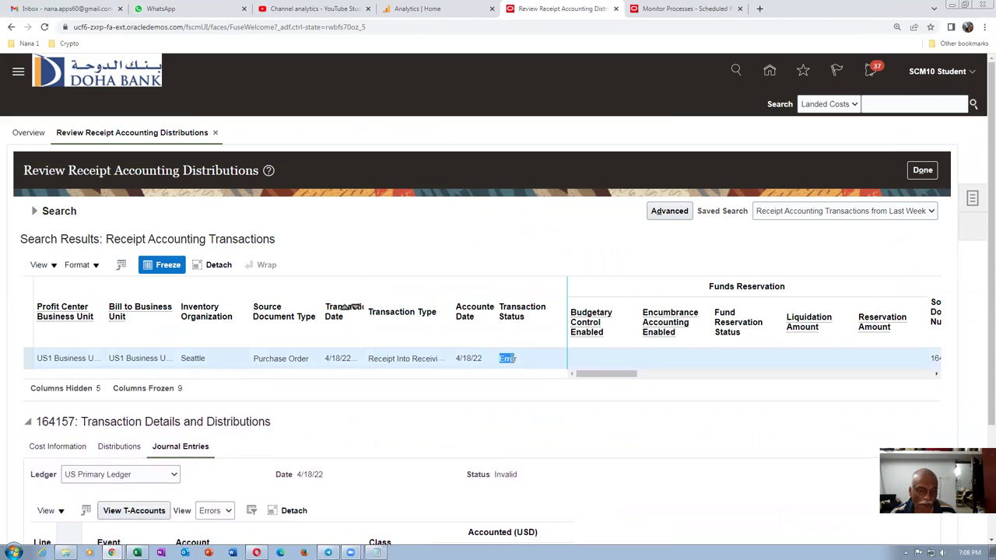
left_click(507, 271)
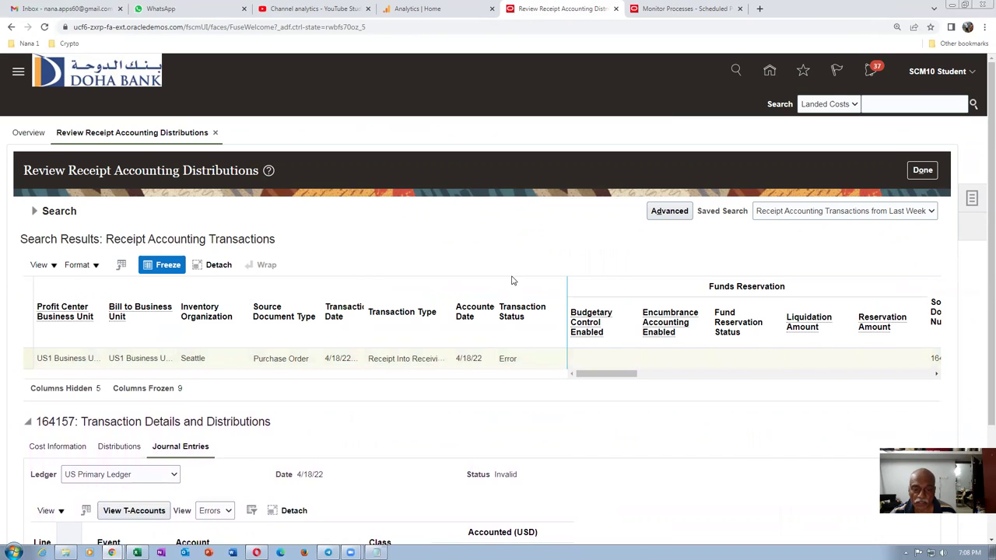
scroll(511, 278, "down", 2)
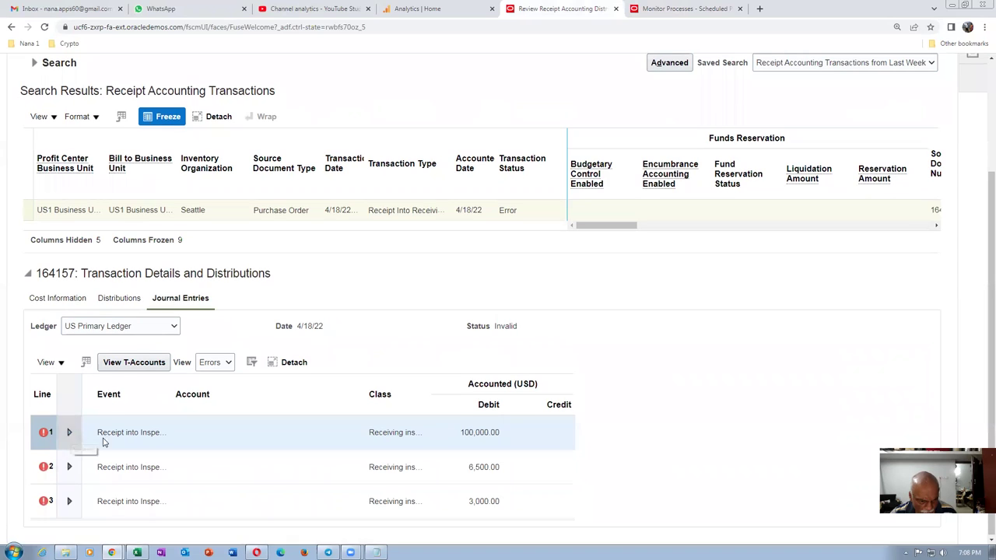
left_click(68, 431)
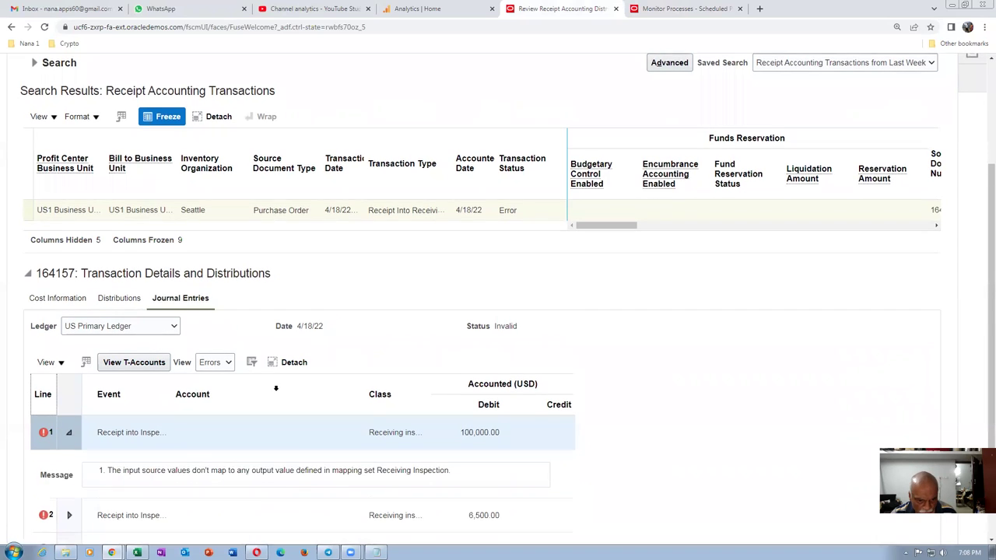
scroll(204, 475, "down", 1)
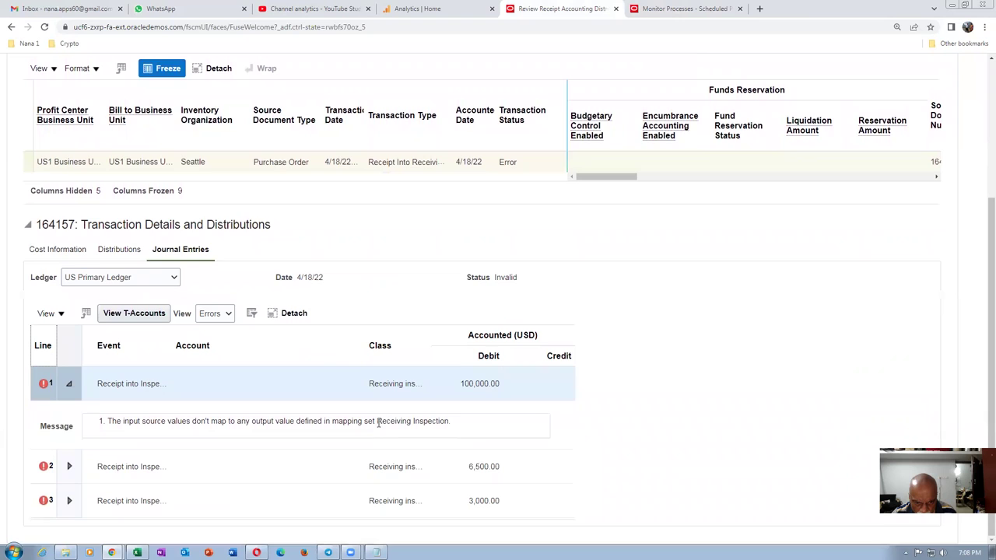
left_click_drag(399, 427, 444, 429)
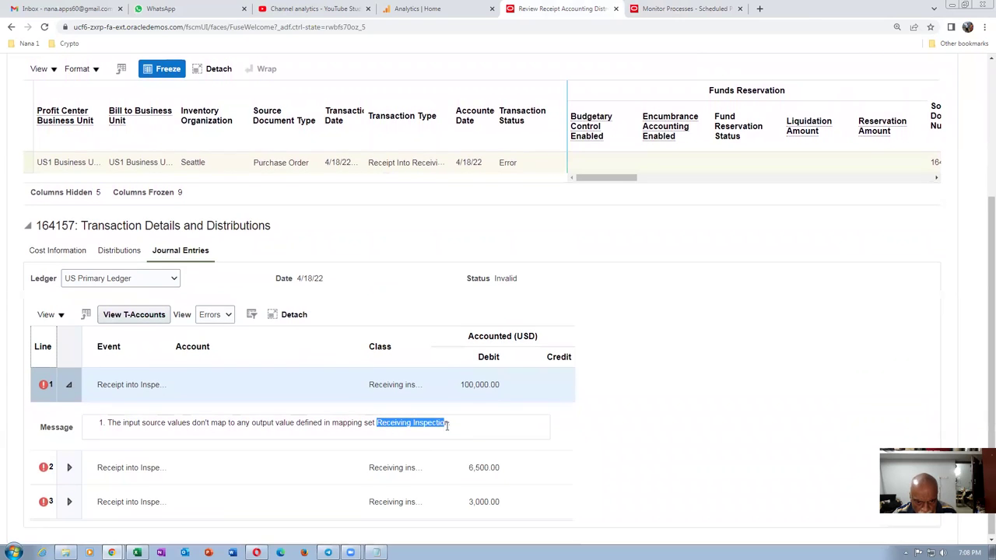
left_click(340, 433)
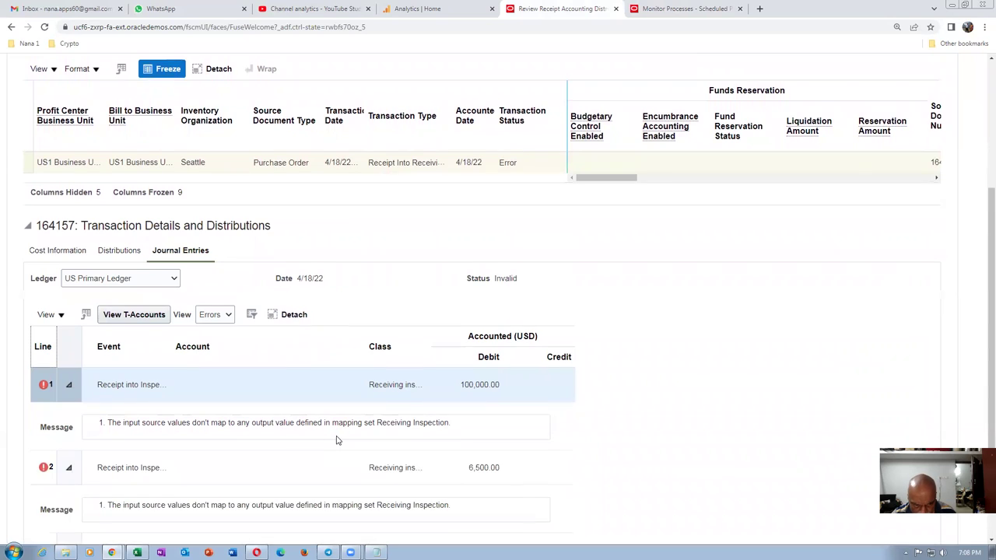
left_click_drag(390, 456, 433, 456)
left_click(69, 500)
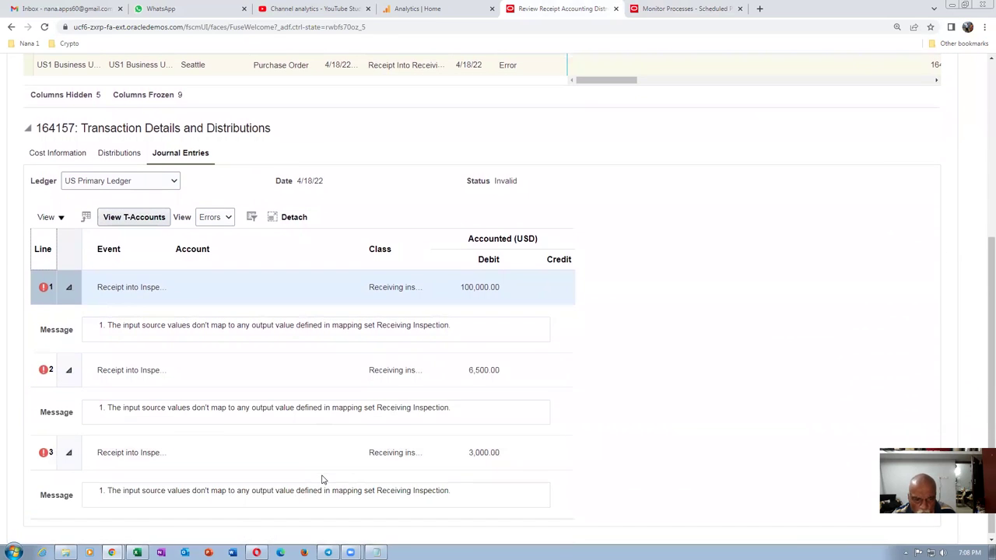
left_click_drag(376, 490, 451, 492)
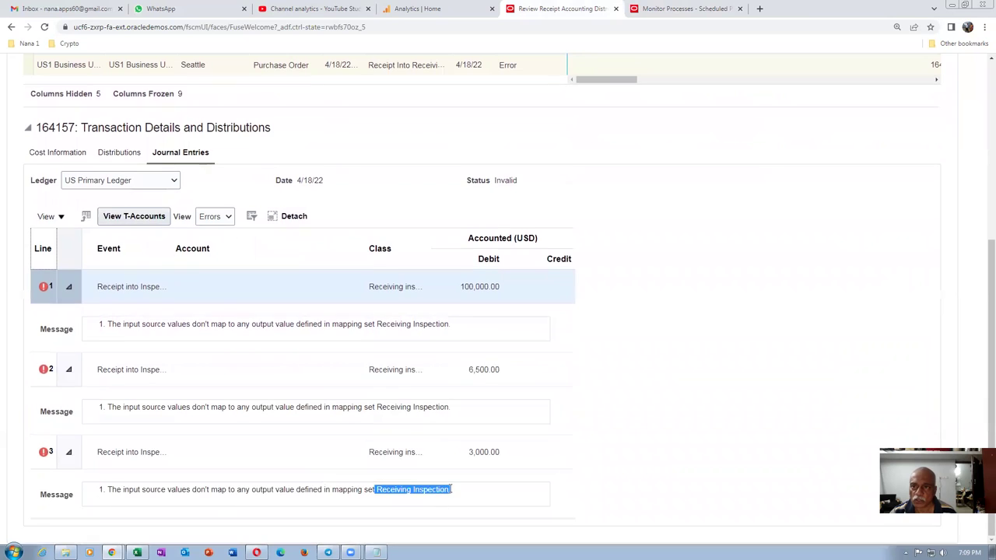
- Duplicate the Monitor Processes browser tab and return to the Review Receipt Accounting Distributions tab
left_click(681, 10)
right_click(678, 9)
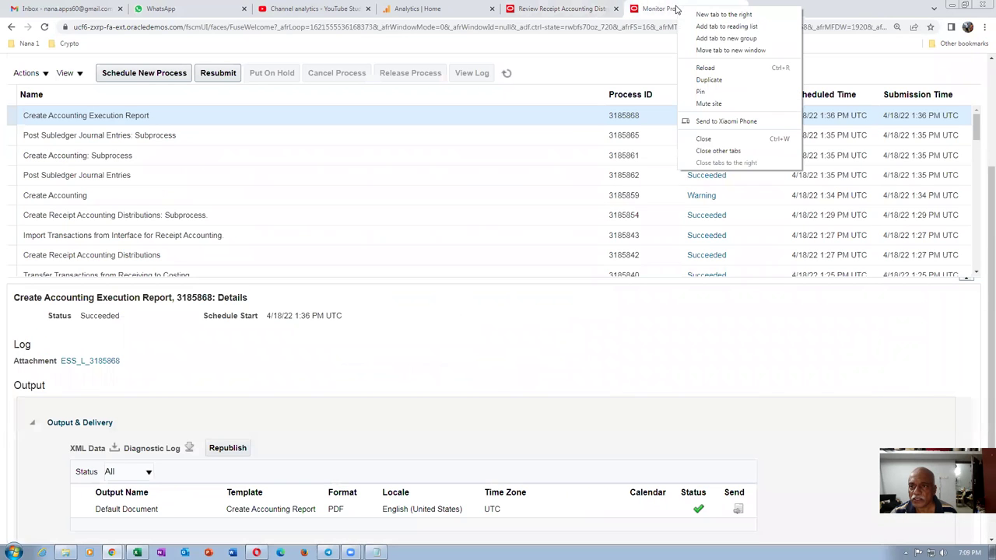
left_click(709, 79)
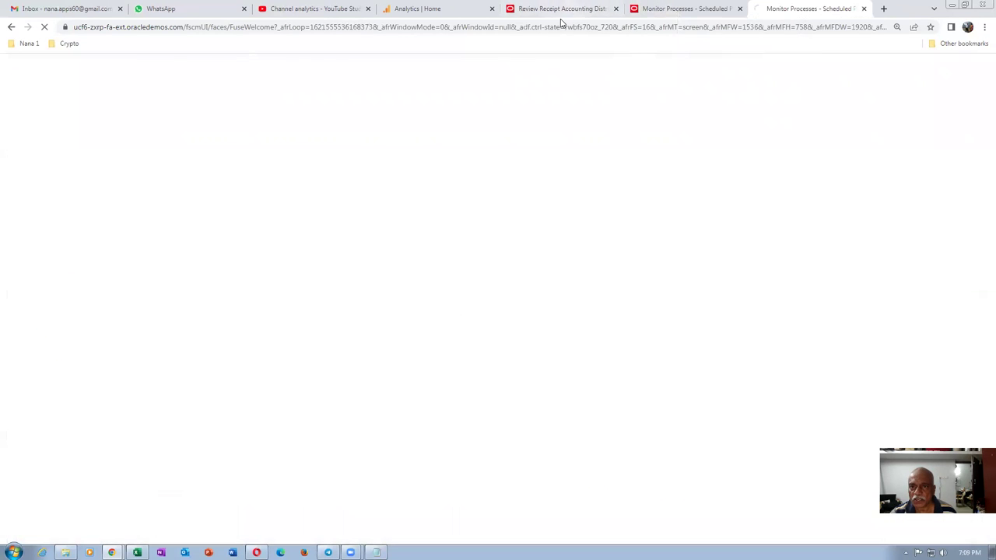
left_click(560, 10)
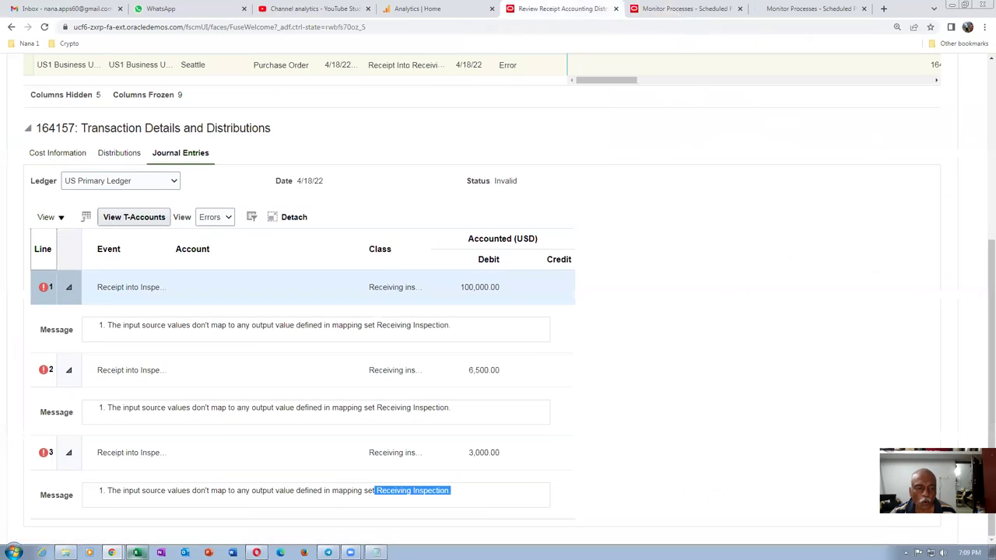
- Switch to the P_to_P_Process workbook in Excel, examine the material receipt entry in rows 10 and 11, and switch back to the browser
left_click(137, 552)
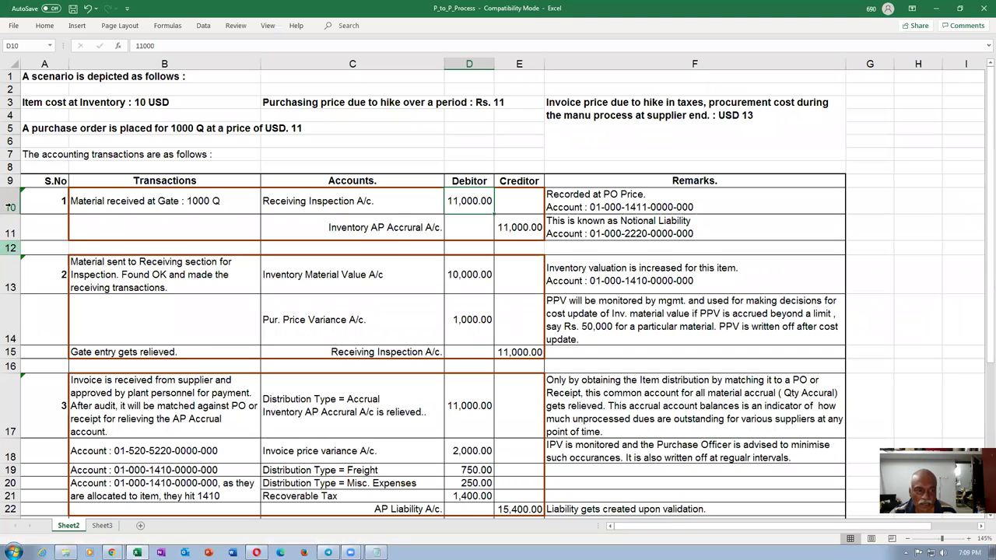
left_click_drag(10, 201, 10, 228)
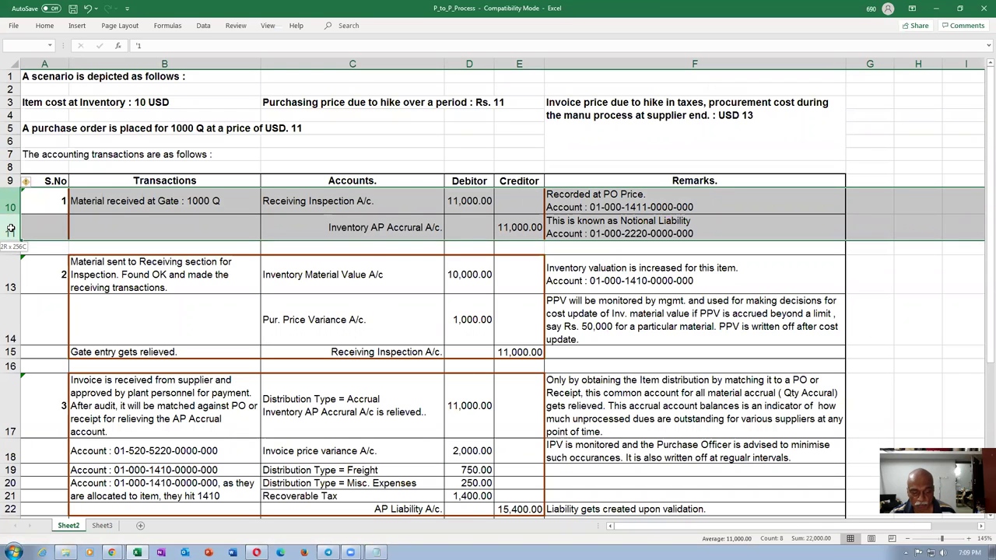
key("alt+Tab")
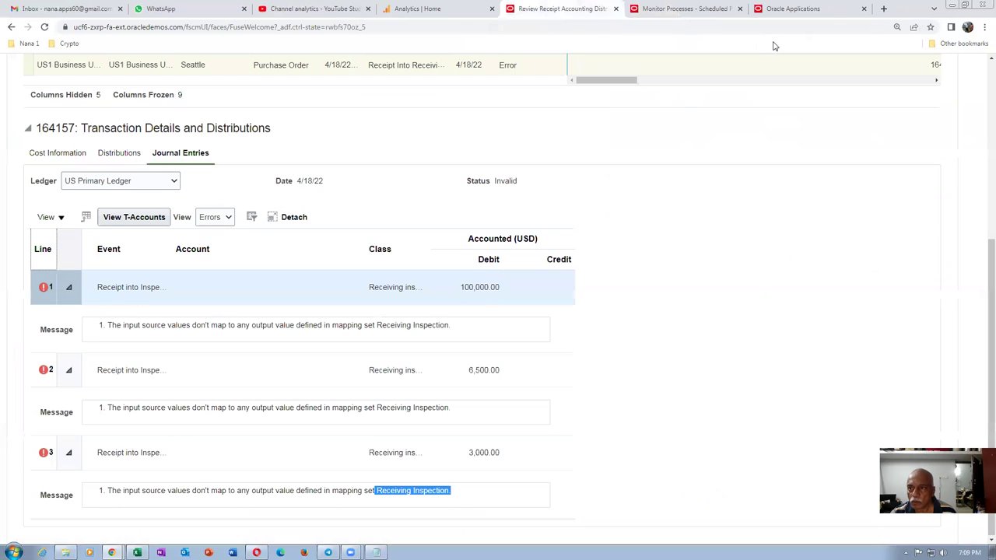
- Open Setup and Maintenance in the duplicated Oracle Applications tab
left_click(787, 10)
left_click(937, 86)
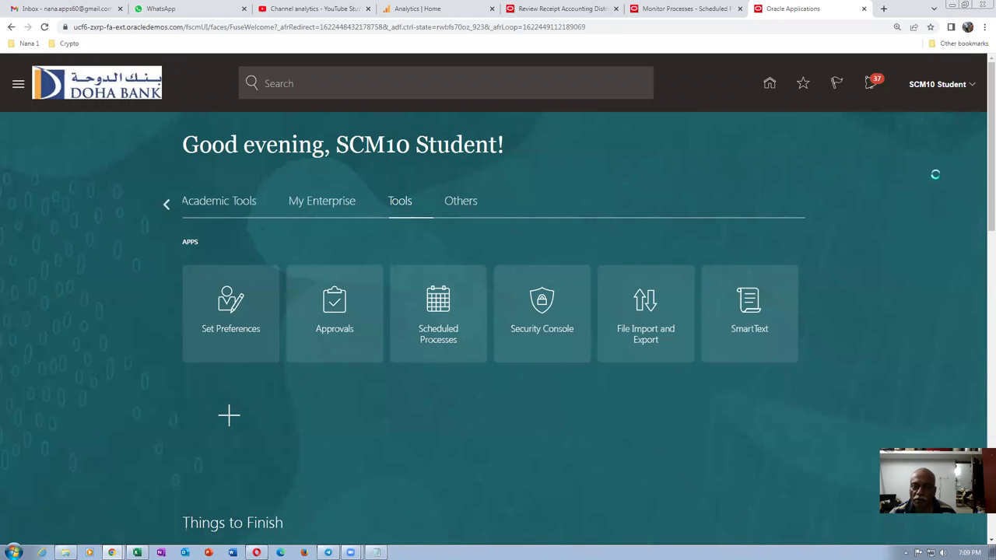
left_click(751, 273)
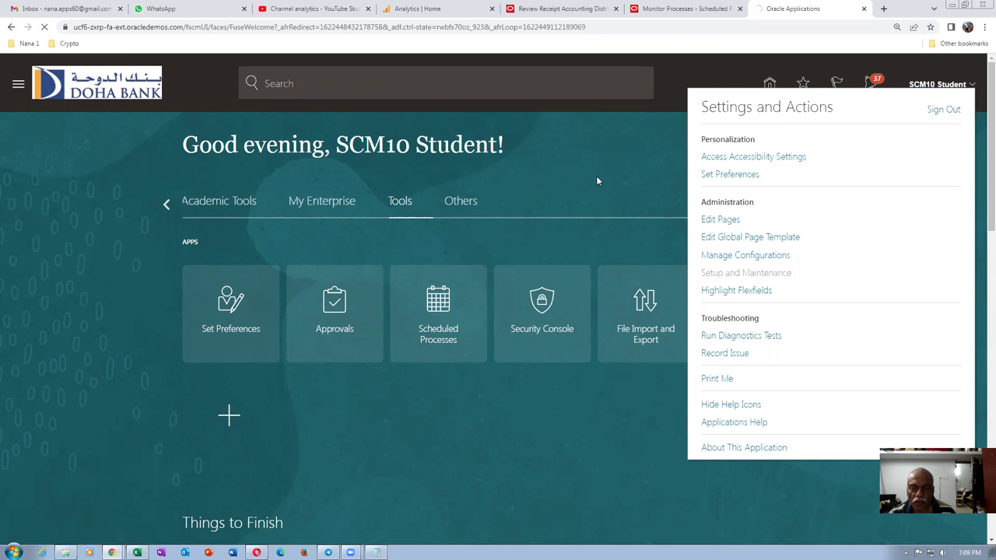
- Check the receipt transaction's cost information and return to the Setup and Maintenance page
left_click(577, 9)
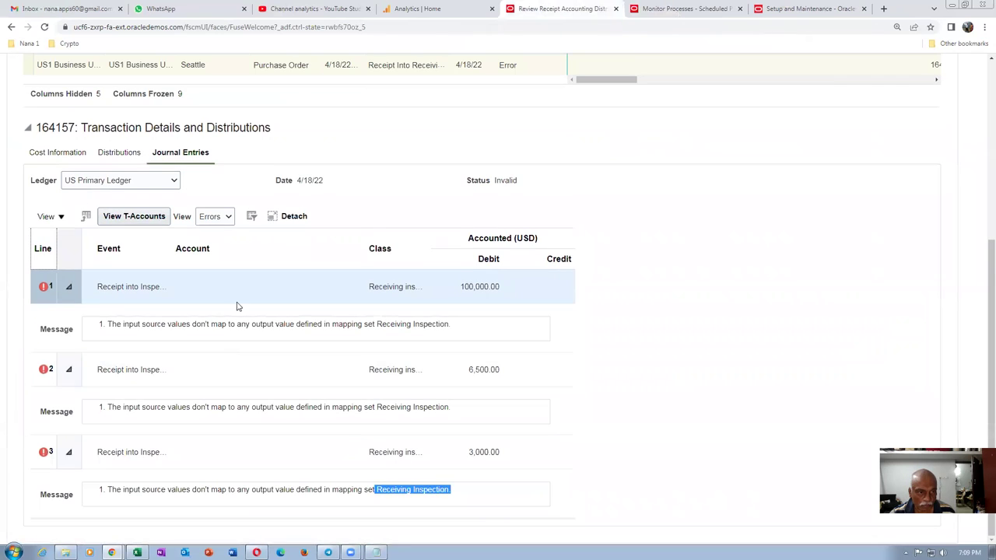
left_click(114, 155)
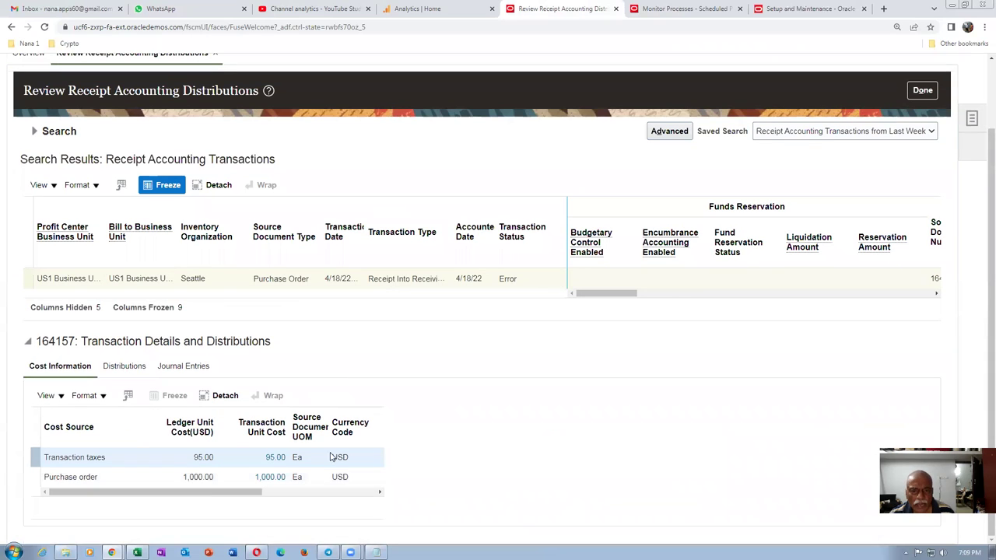
left_click(809, 9)
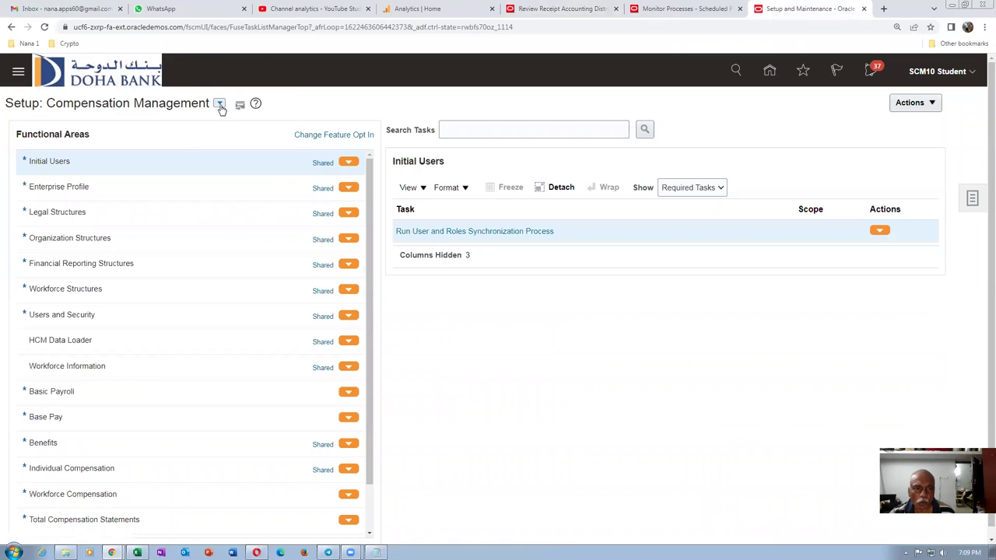
- Change the setup offering from Compensation Management to Procurement
left_click(219, 103)
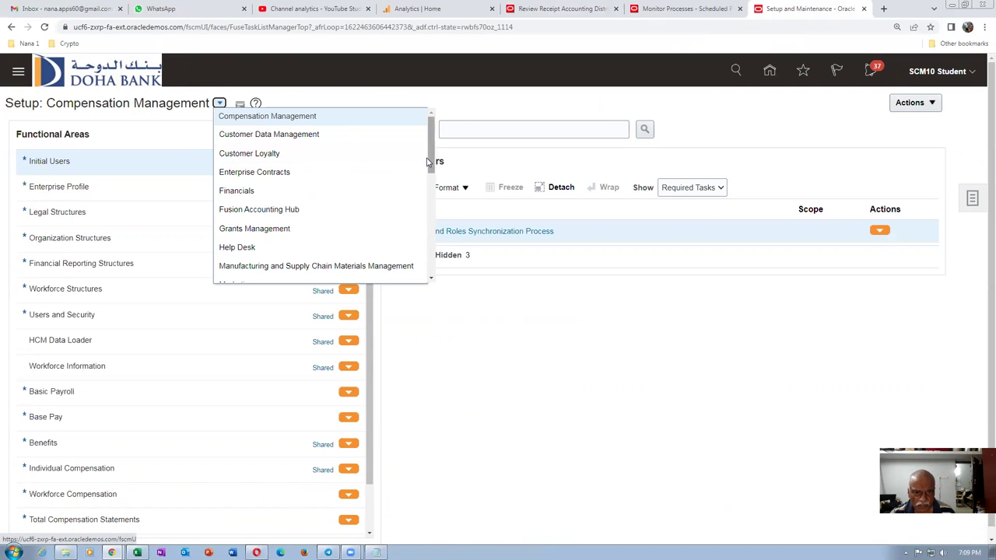
scroll(429, 161, "down", 3)
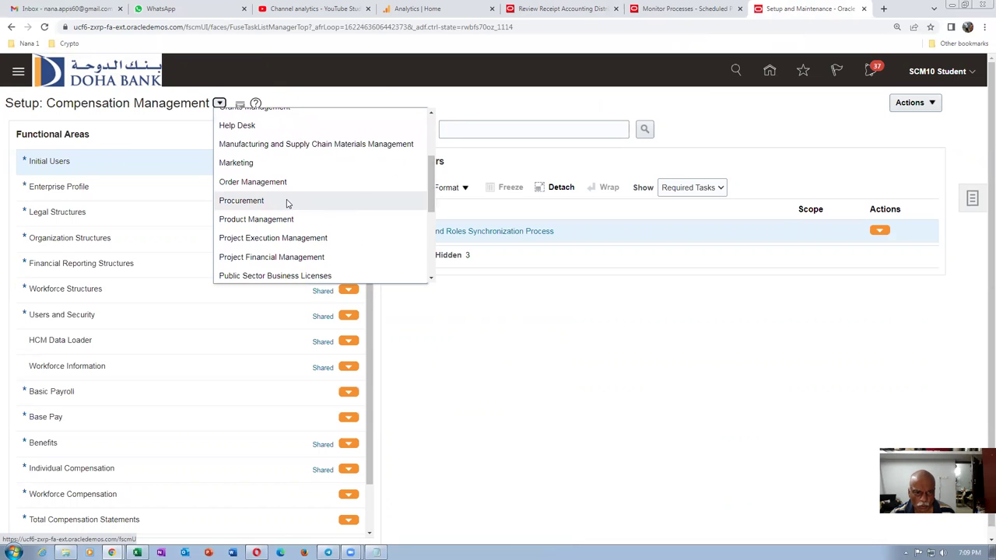
left_click(287, 200)
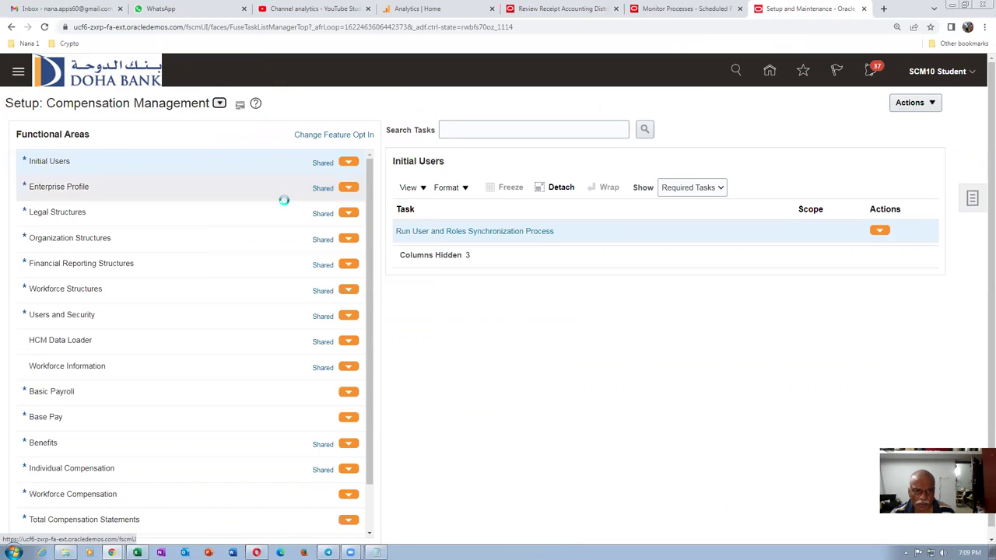
left_click(473, 131)
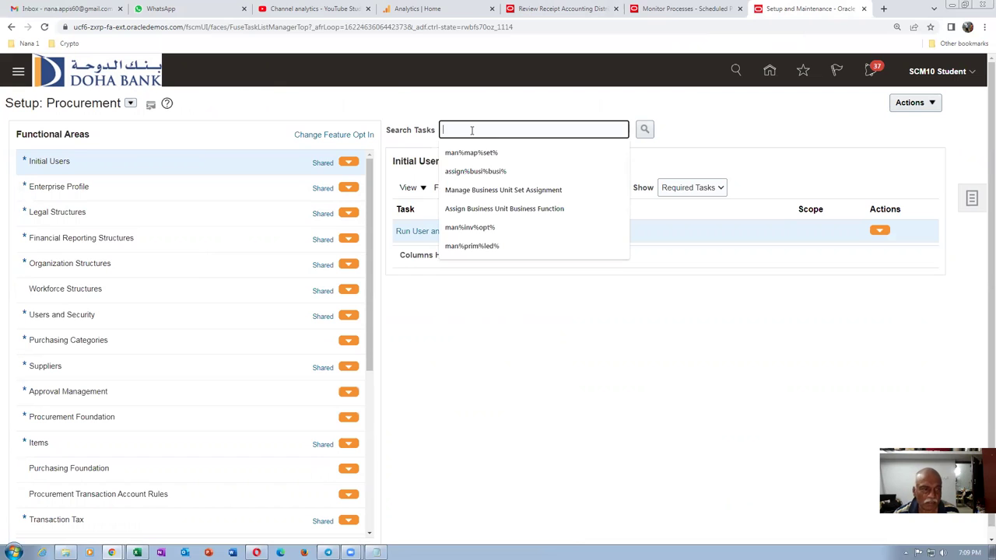
left_click(130, 103)
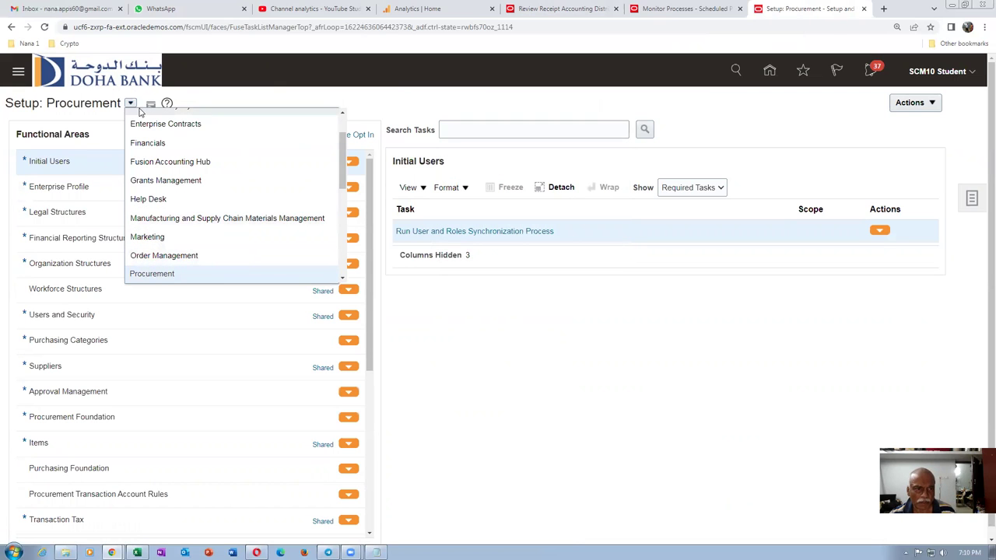
left_click(480, 129)
- Search the setup tasks for man%map%set% and open Manage Mapping Sets for the Receipt Accounting functional area
left_click(466, 132)
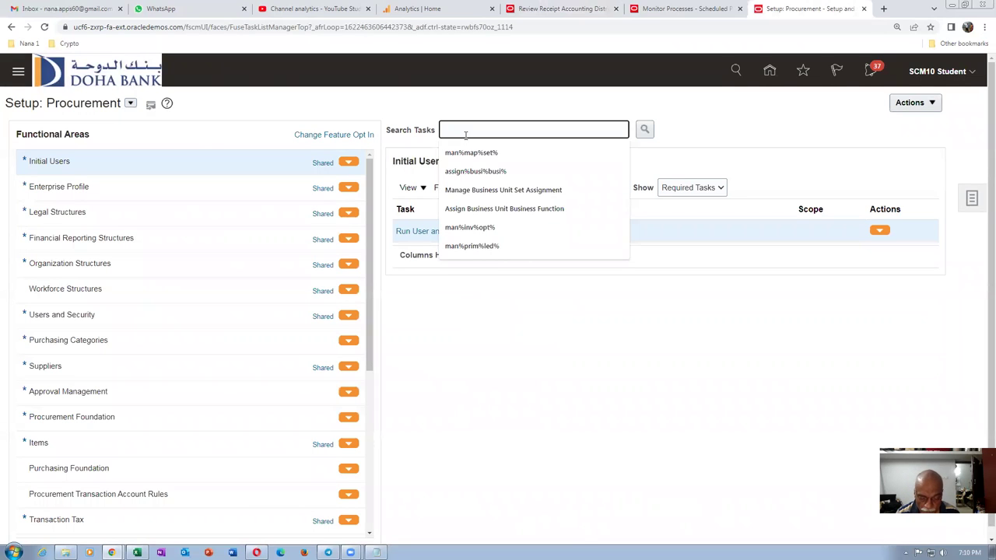
type("man%map%set%")
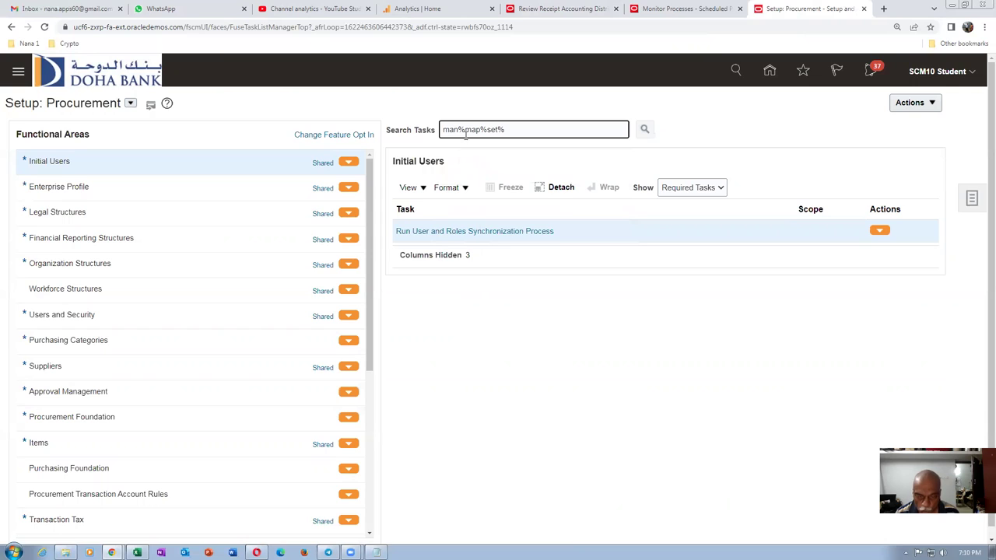
key("Return")
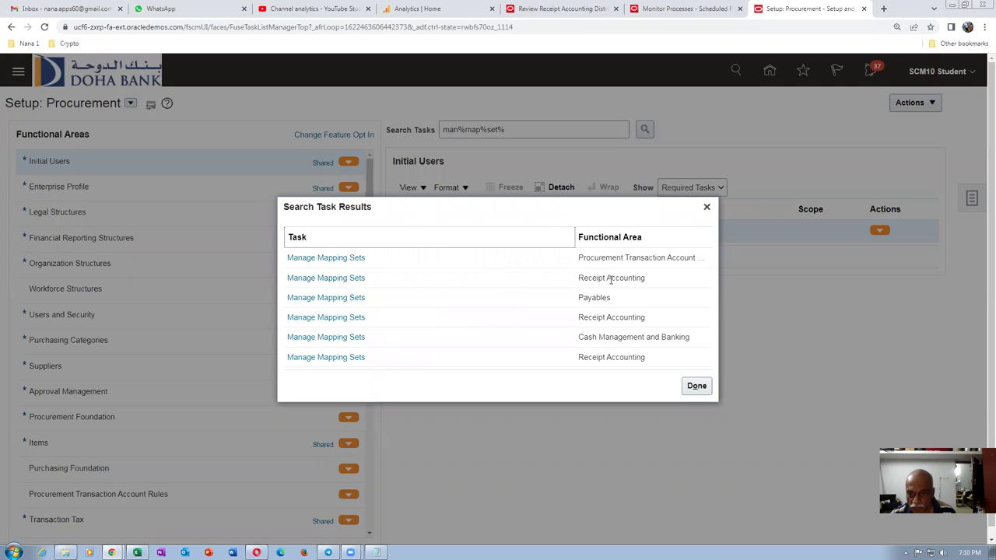
left_click(337, 278)
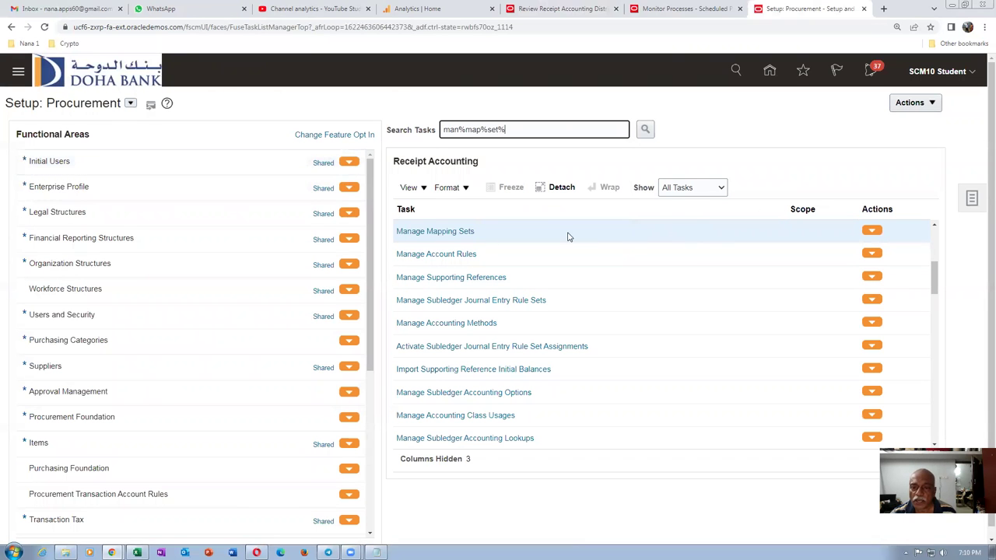
left_click(424, 234)
left_click(424, 232)
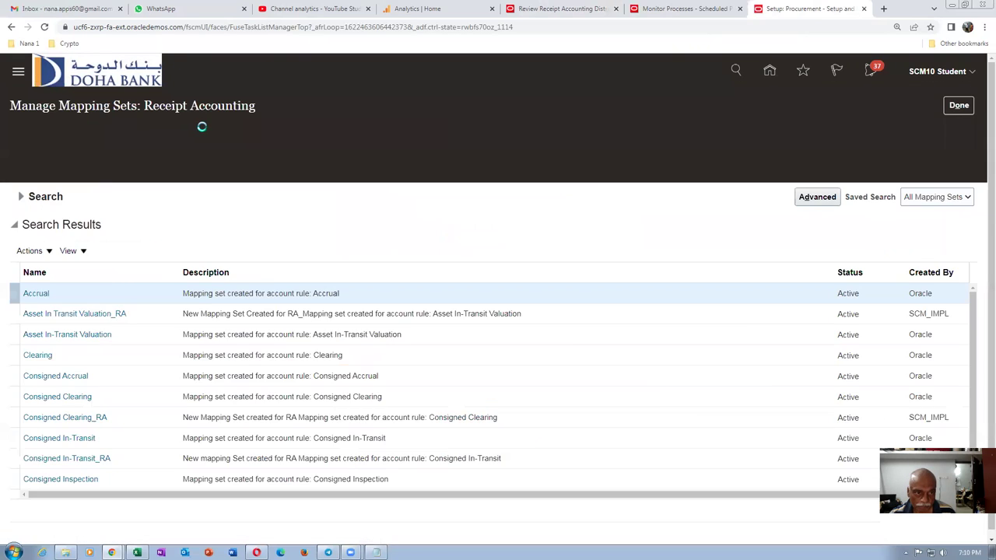
- Search the Receipt Accounting mapping sets by the name Receiving and open the Receiving Inspection mapping set
left_click(43, 161)
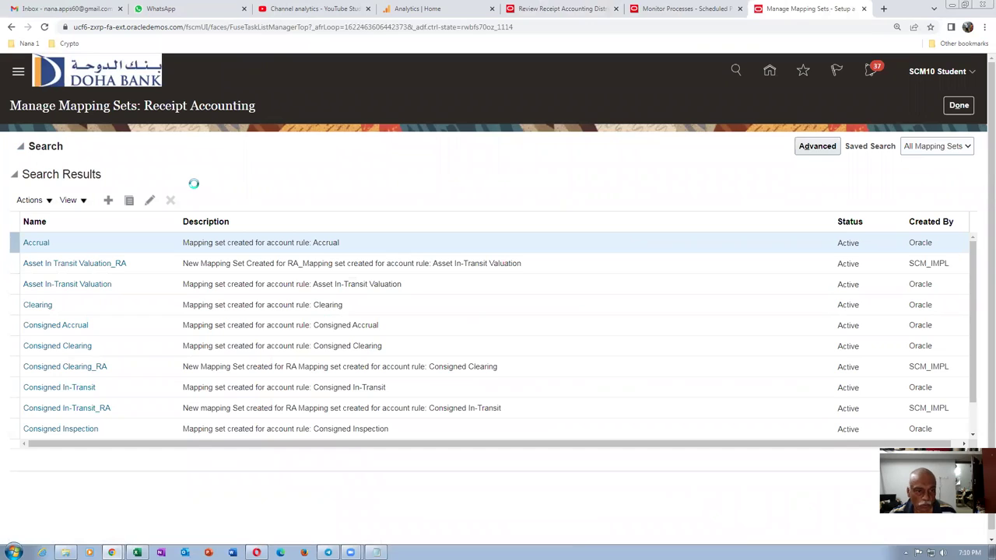
left_click(201, 172)
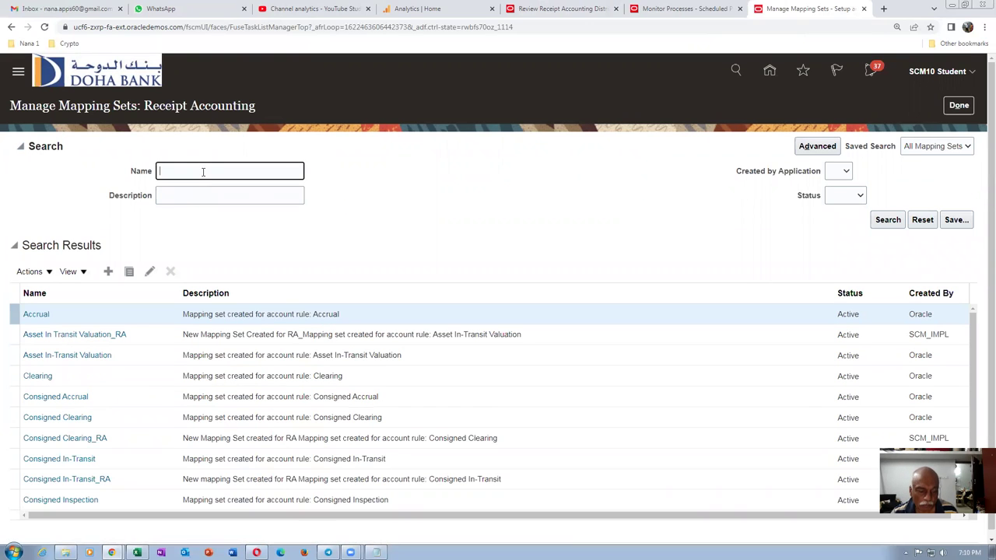
type("Receivin")
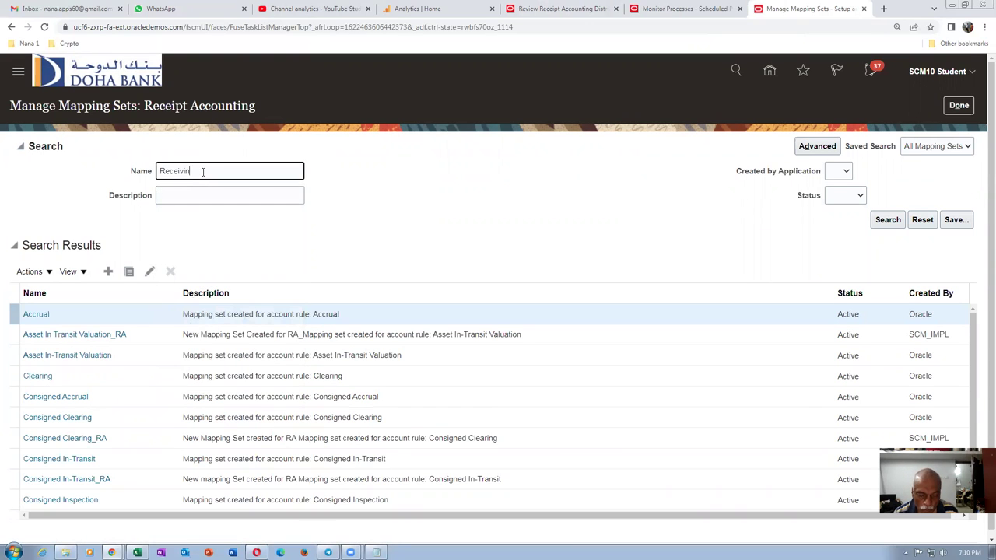
type("g")
key("Return")
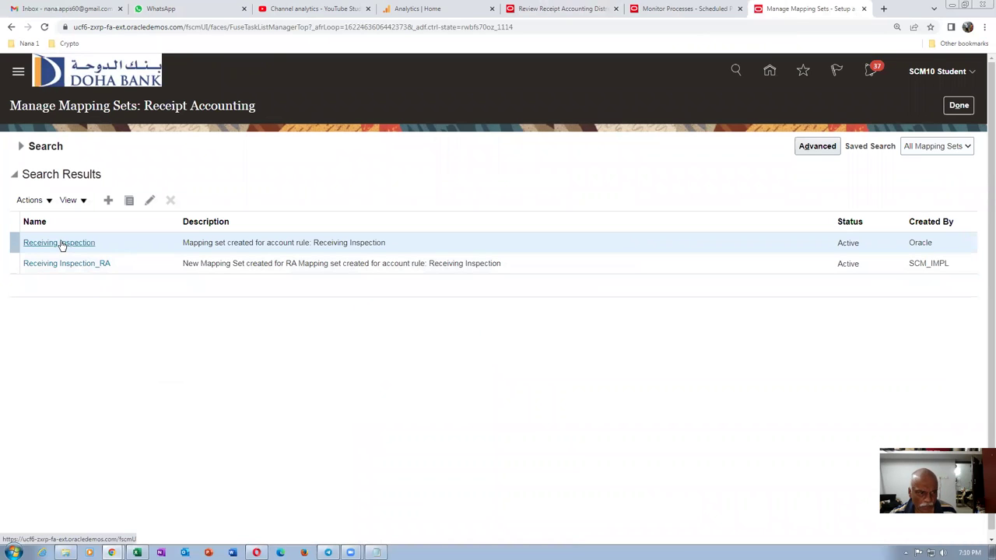
left_click(62, 243)
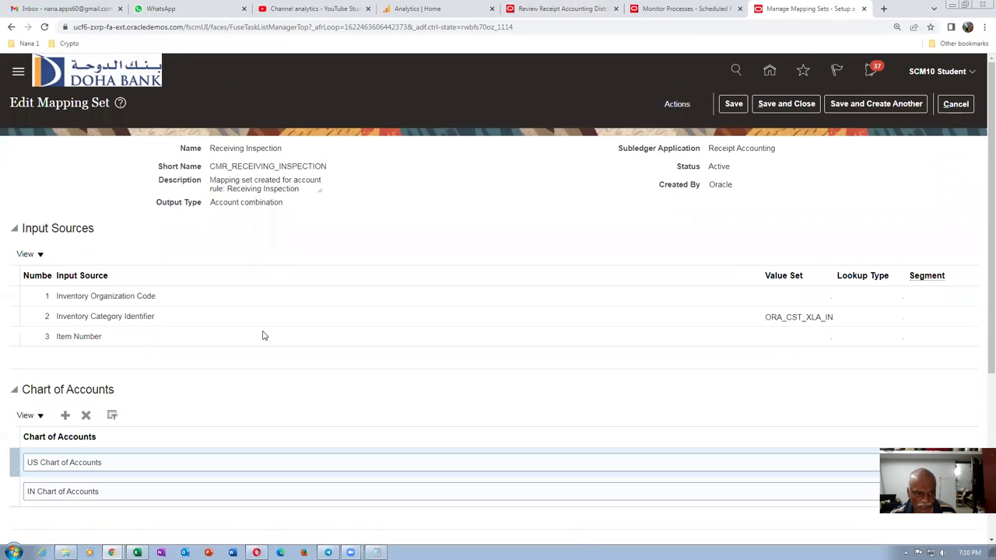
- Add a mapping row for the US Chart of Accounts with the output account 101.10.14600.000.000.000
scroll(263, 336, "down", 3)
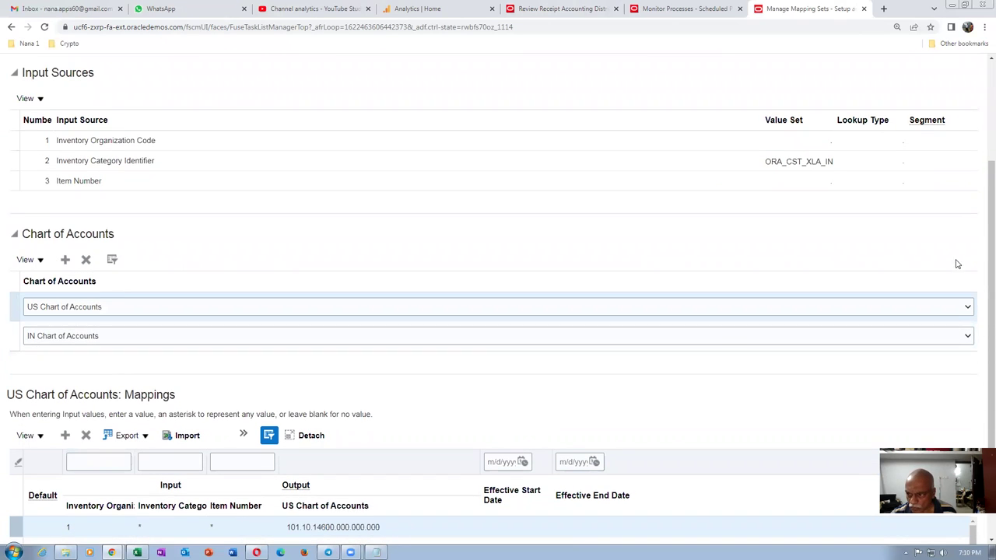
scroll(980, 358, "down", 2)
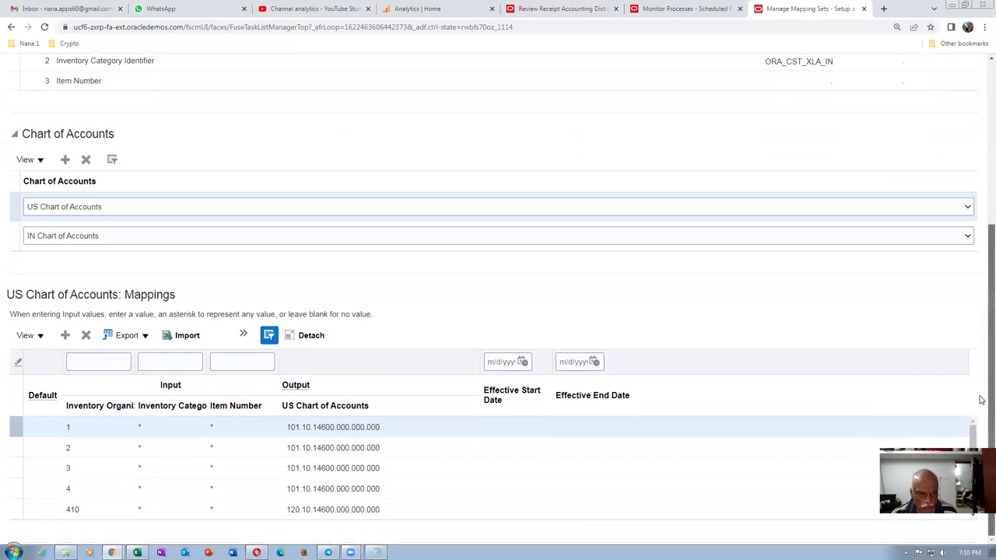
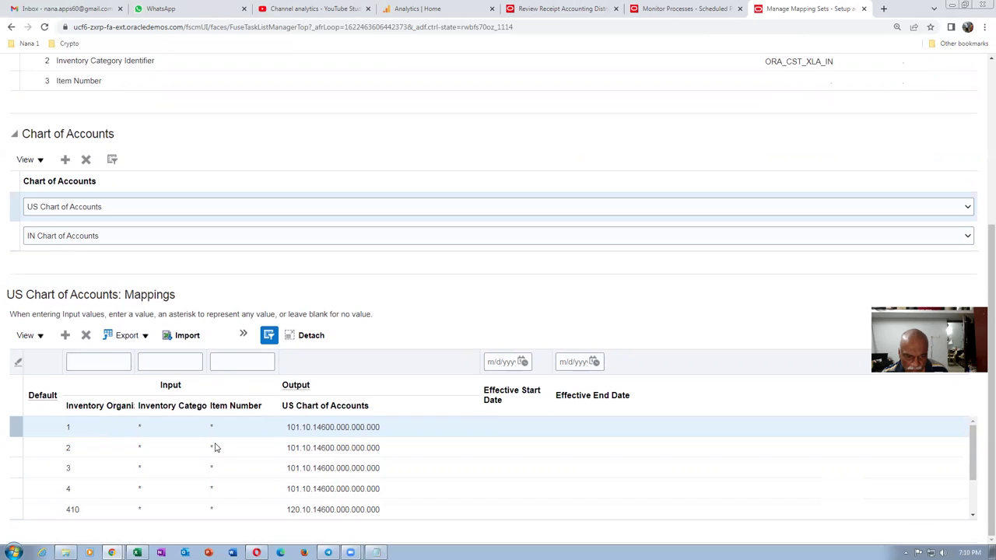
left_click(323, 428)
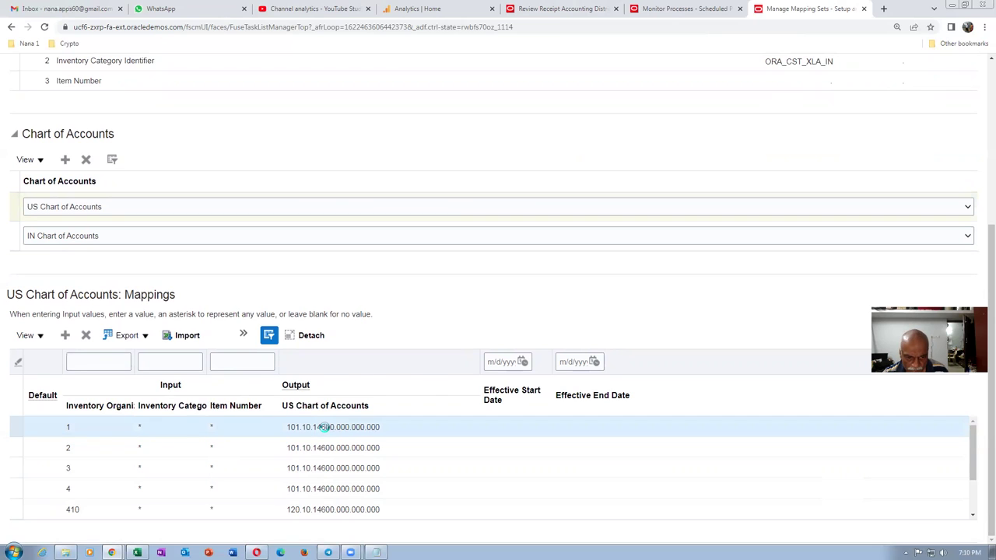
left_click(324, 428)
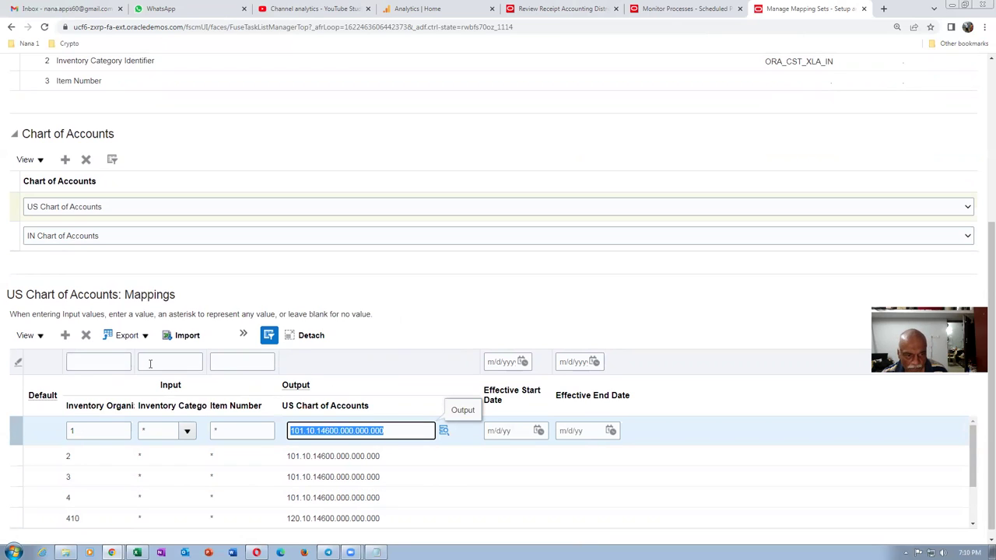
left_click(65, 335)
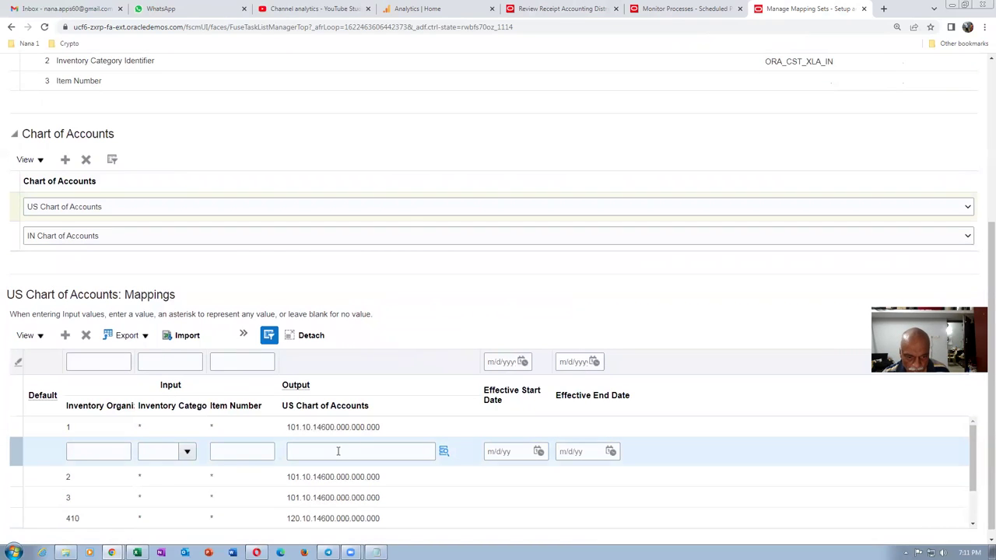
left_click(337, 451)
left_click(311, 473)
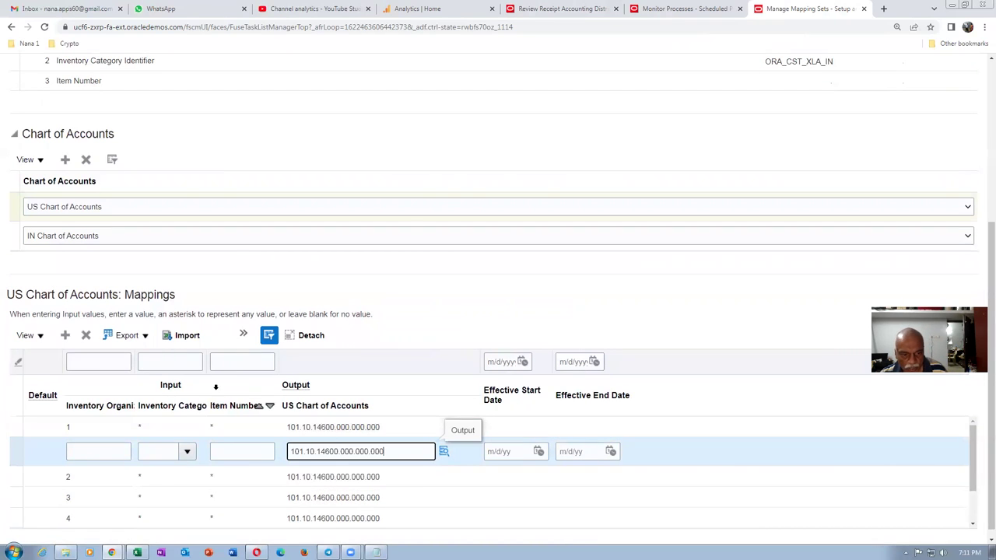
- Make the new mapping row the default for all input values, and save and close the mapping set
left_click(243, 333)
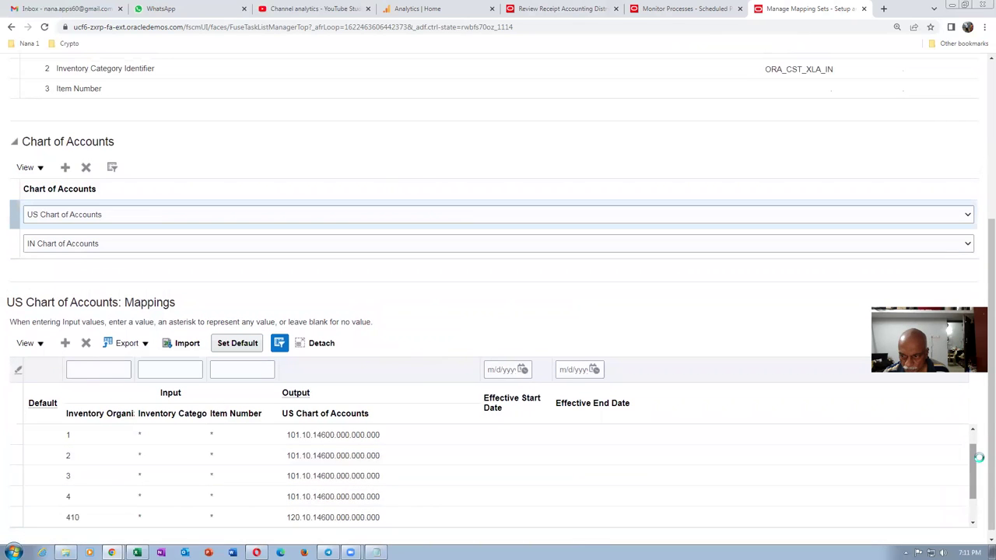
left_click_drag(976, 470, 972, 444)
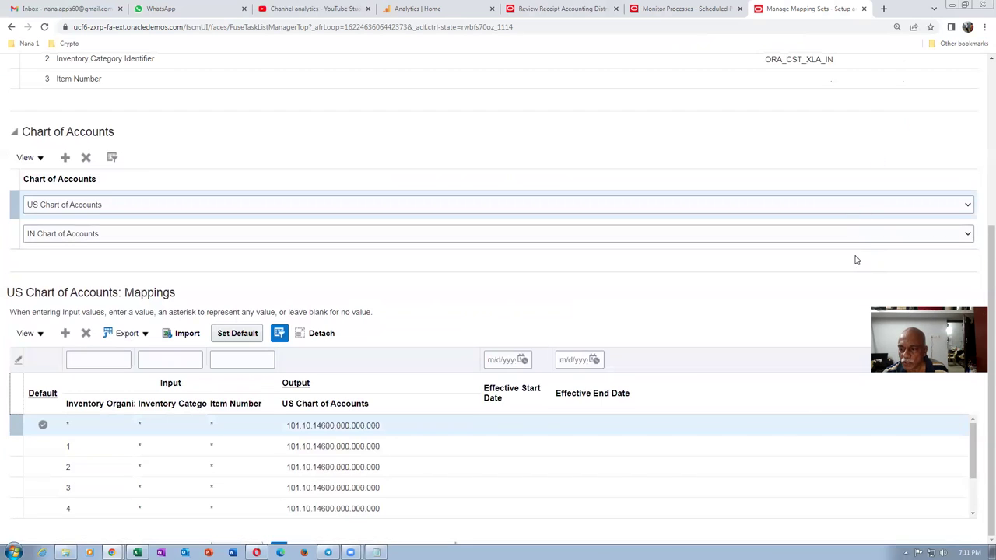
scroll(856, 260, "up", 5)
left_click(786, 105)
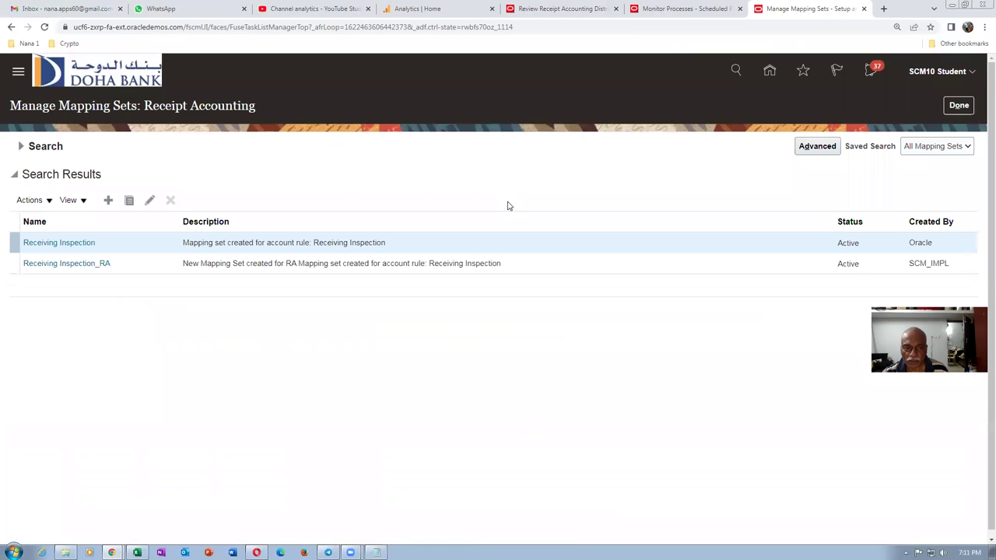
- Return to the Review Receipt Accounting Distributions page and close it to get back to the Receipt Accounting work area
left_click(670, 9)
left_click(545, 8)
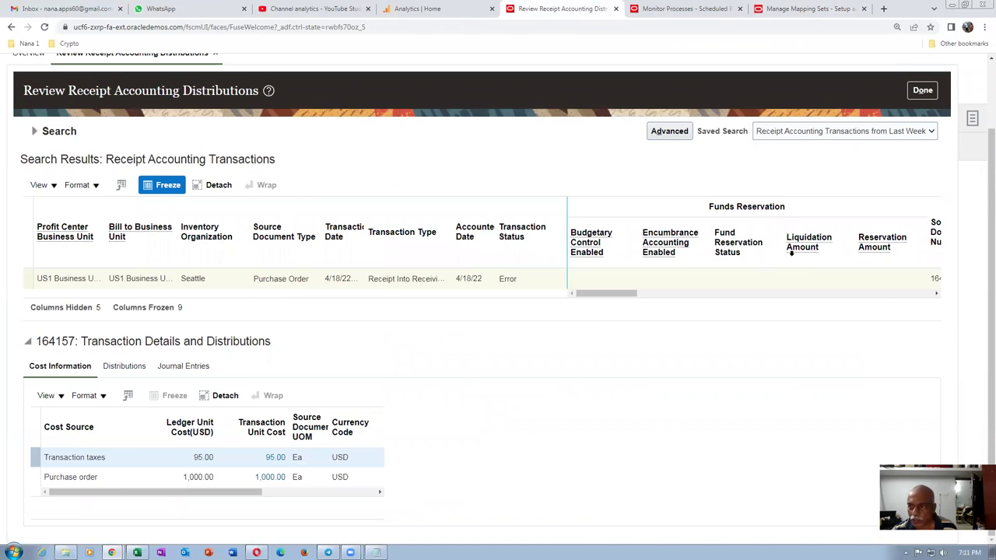
scroll(791, 252, "up", 1)
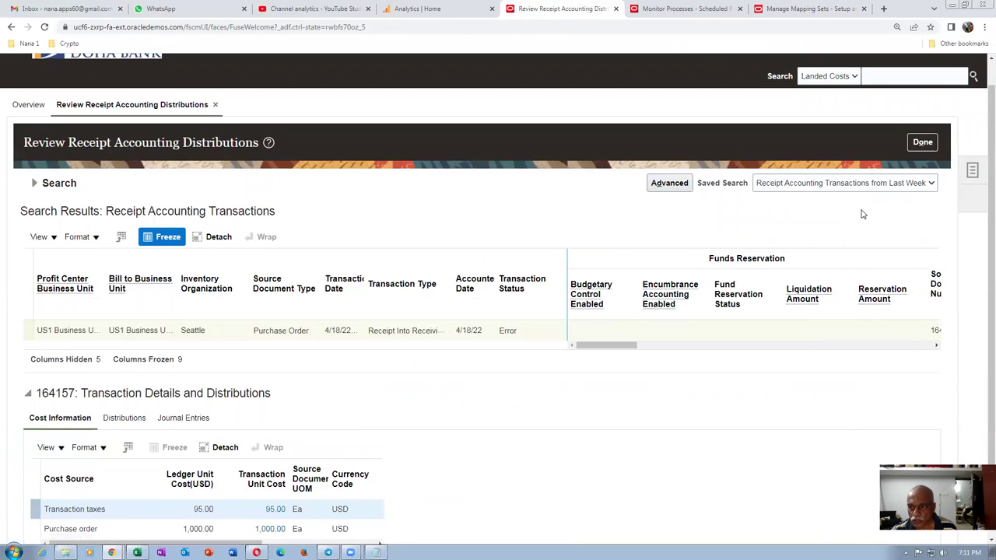
left_click(971, 169)
left_click(642, 231)
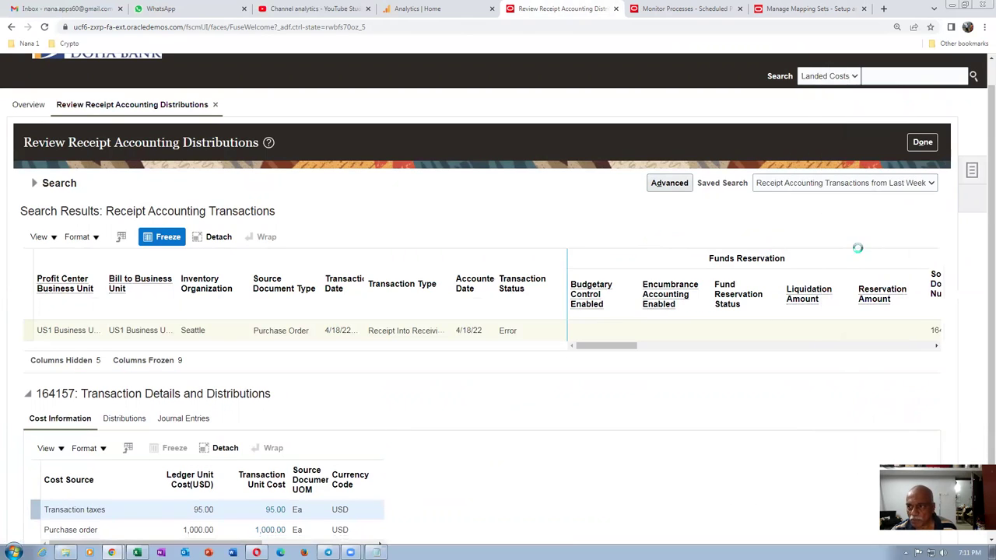
left_click(920, 143)
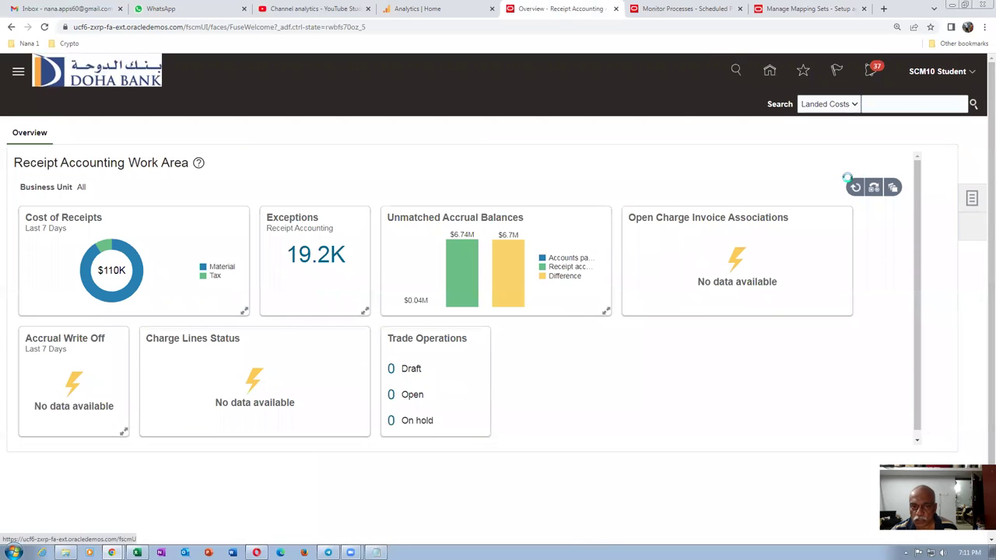
- Sign out of the session with logout consent and reopen the Receipt Accounting overview from the home page
left_click(932, 100)
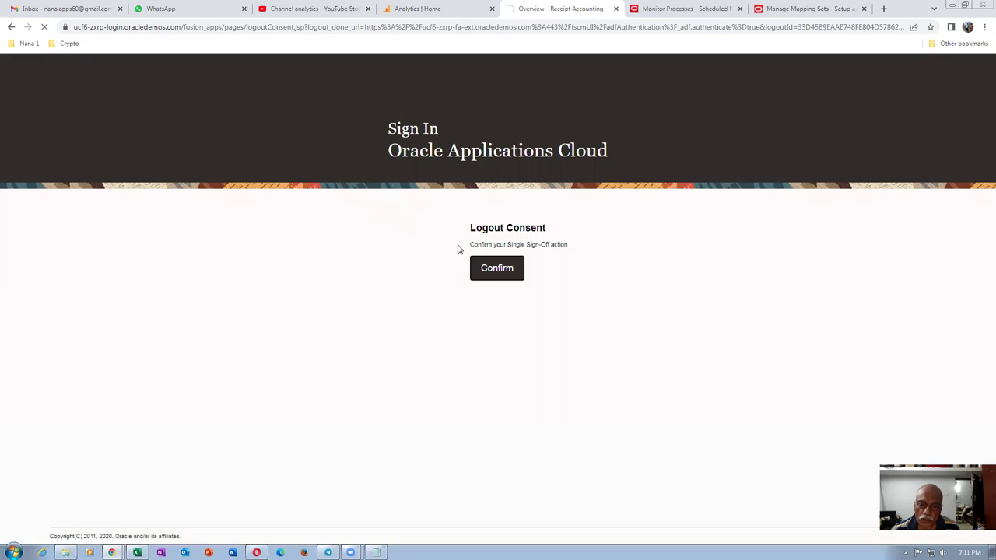
left_click(495, 267)
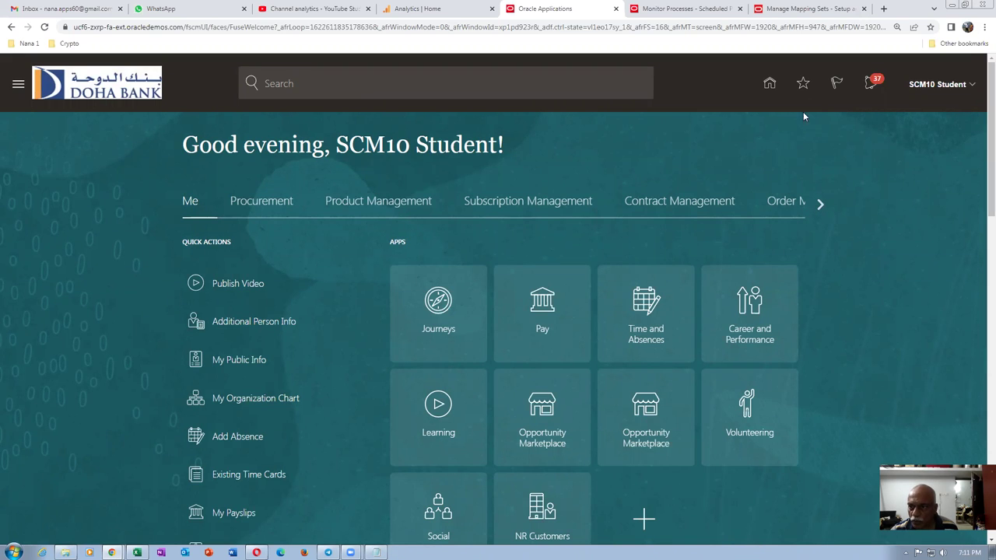
left_click(802, 83)
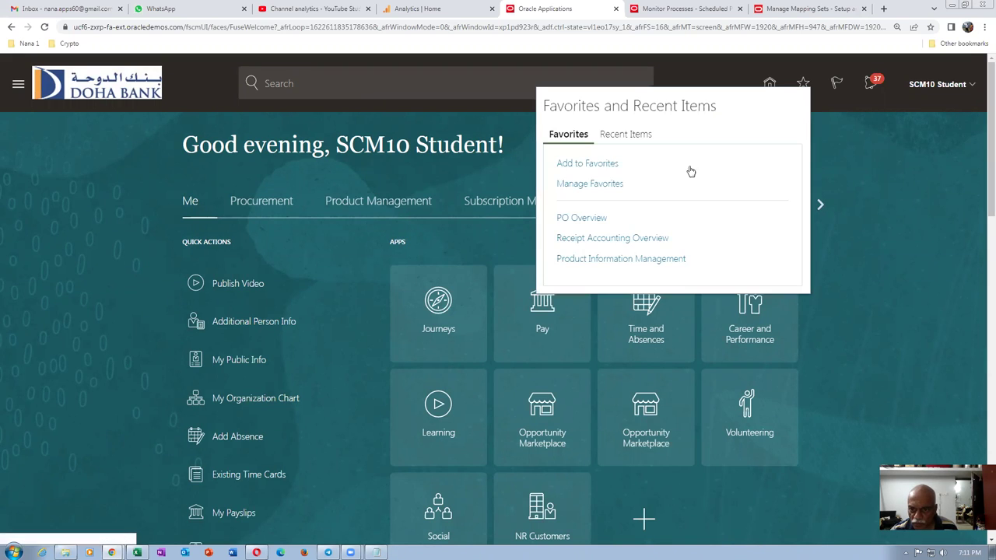
left_click(605, 238)
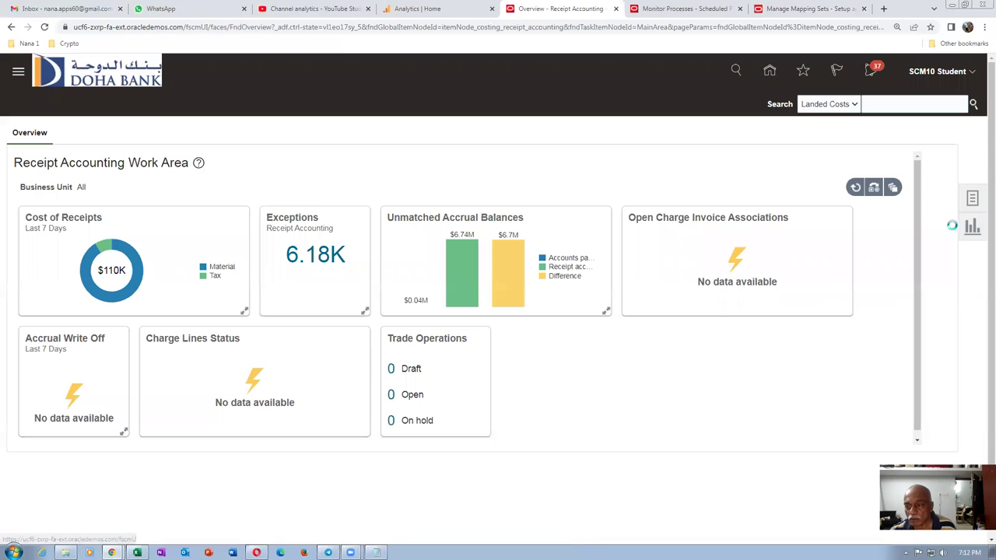
- Open the Create Accounting process and set its subledger application to Receipt Accounting and its ledger to US Primary Ledger
left_click(971, 200)
left_click(910, 282)
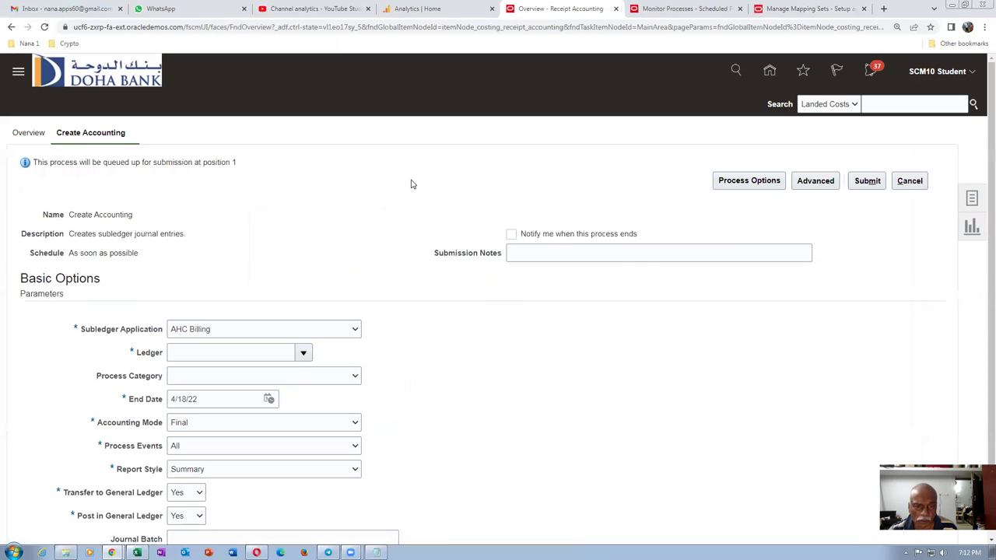
left_click(246, 329)
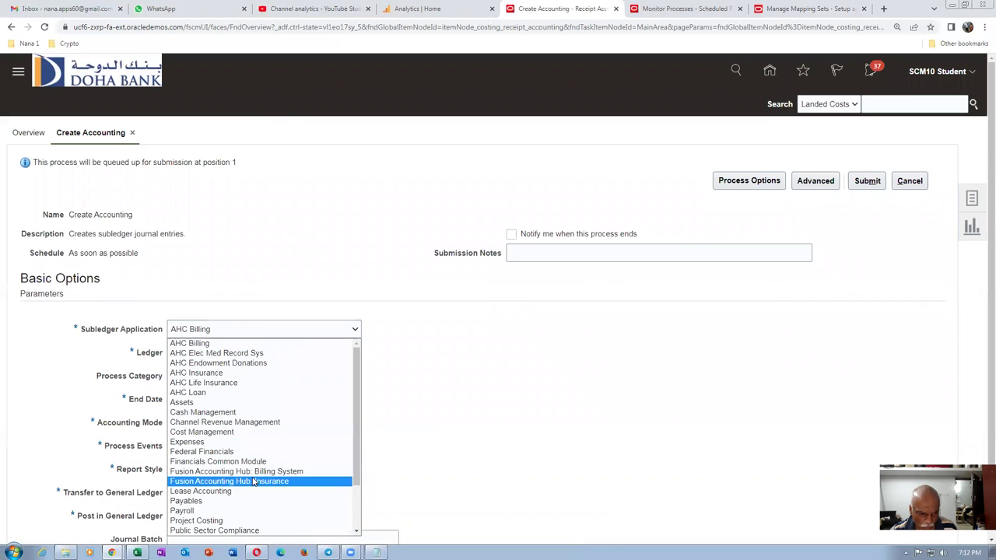
scroll(346, 523, "down", 2)
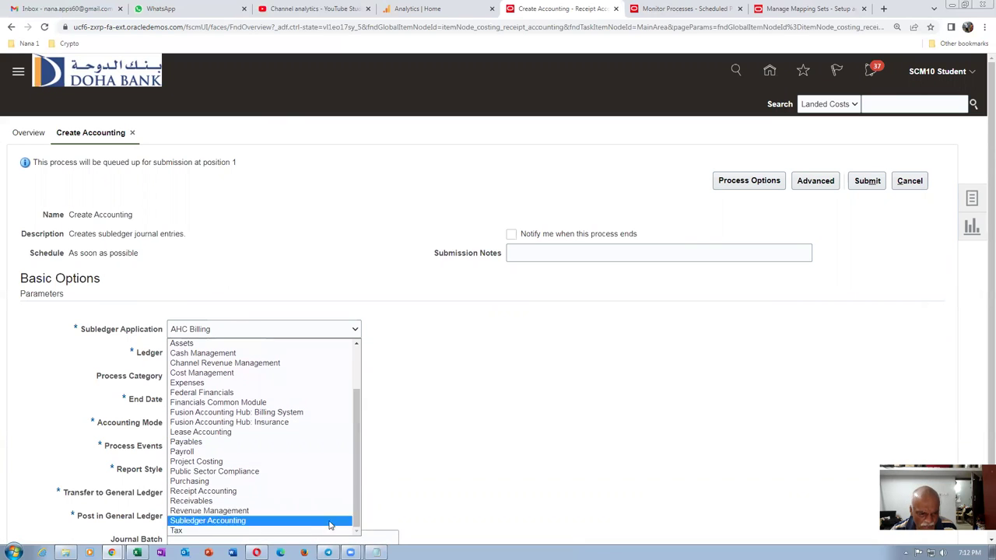
left_click(204, 490)
left_click(218, 353)
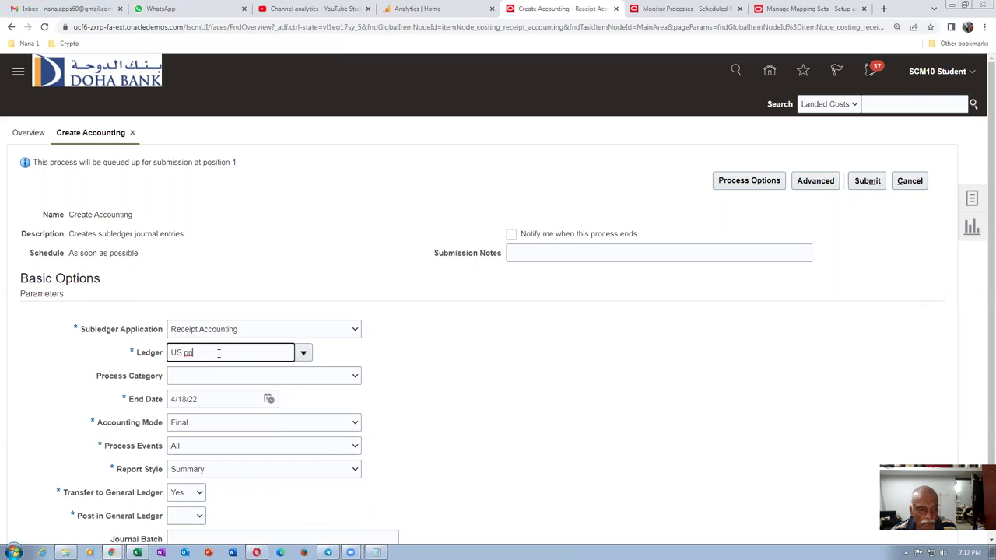
type("US pri")
key("Tab")
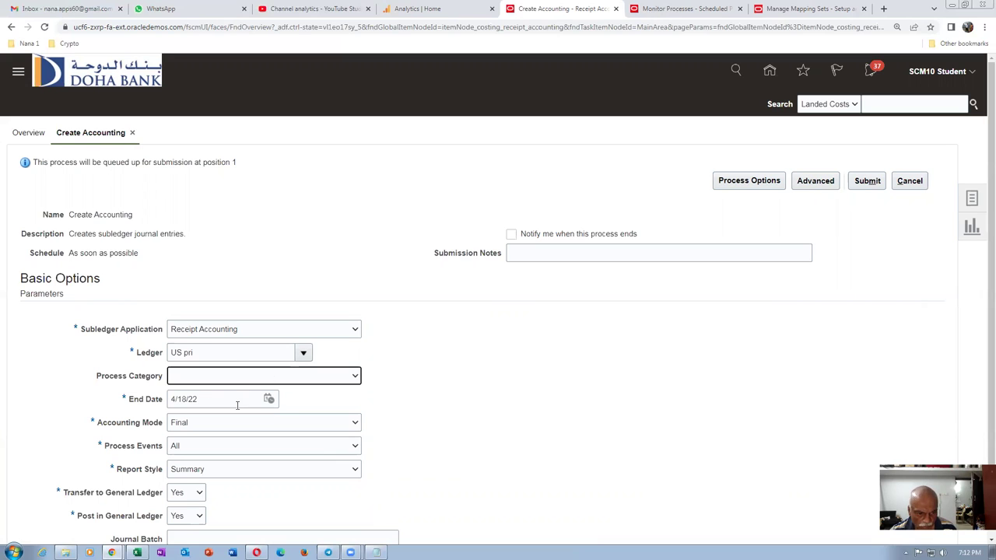
- Set the report style to Detail and submit the Create Accounting process
scroll(2, 387, "down", 1)
left_click(204, 430)
left_click(194, 442)
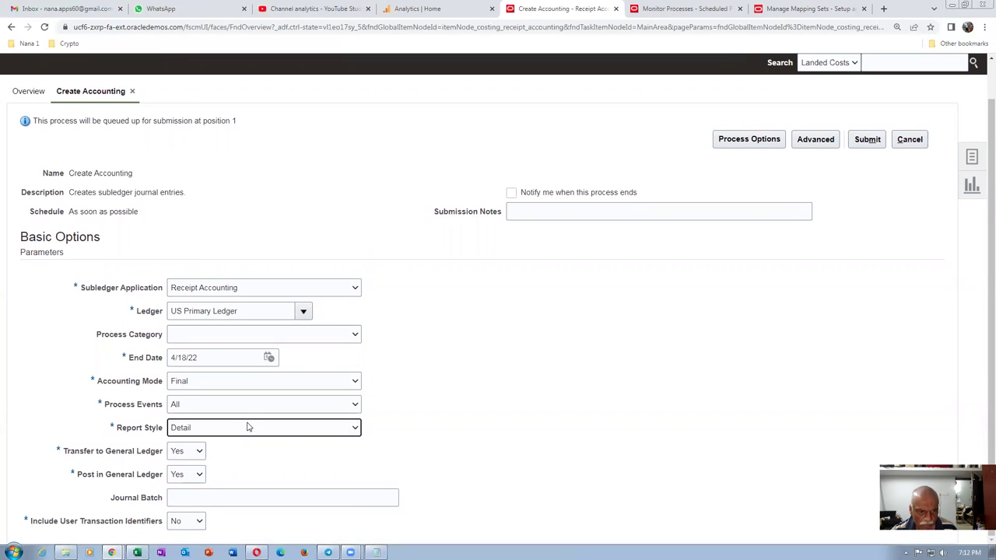
left_click(866, 139)
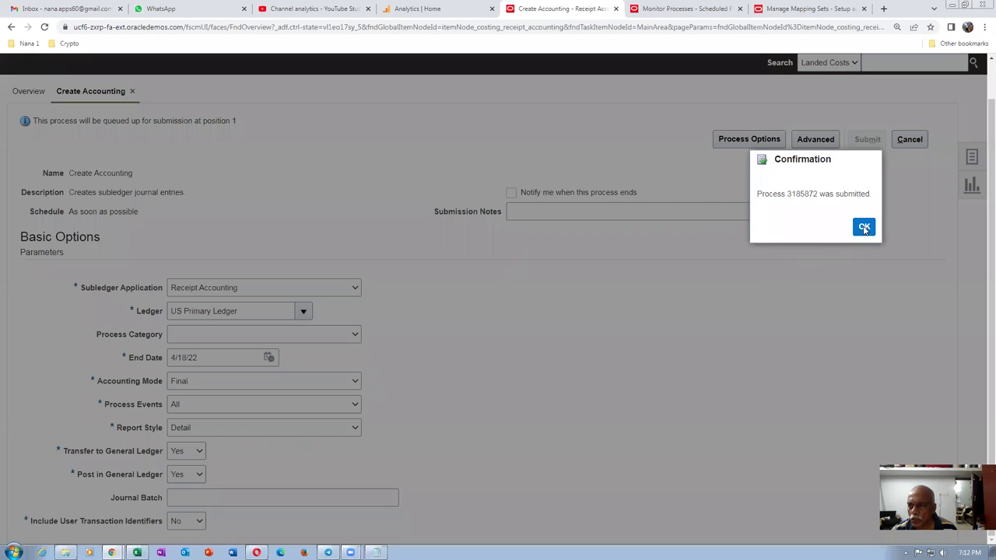
left_click(864, 227)
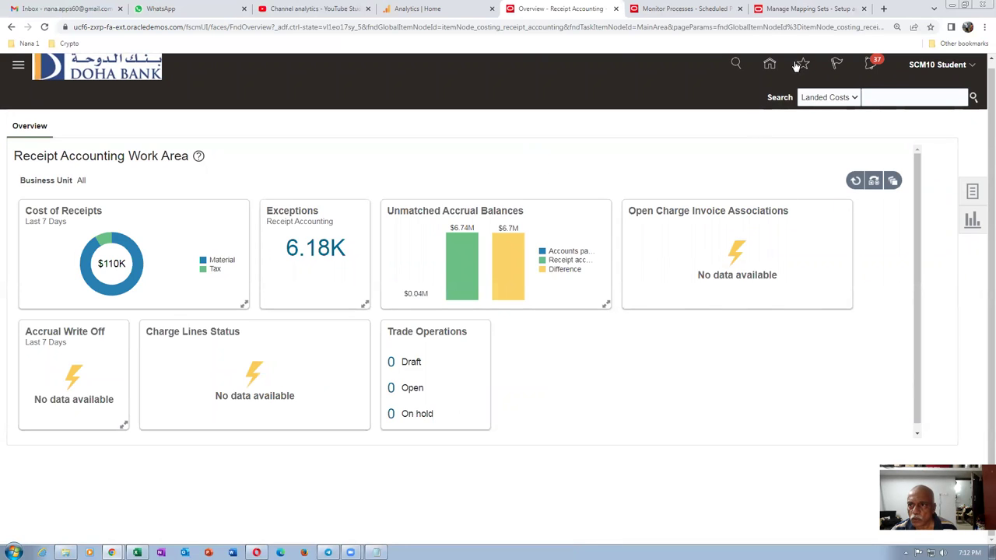
- Reload the timed-out process monitoring session and reopen the Scheduled Processes overview from the Tools apps
left_click(670, 9)
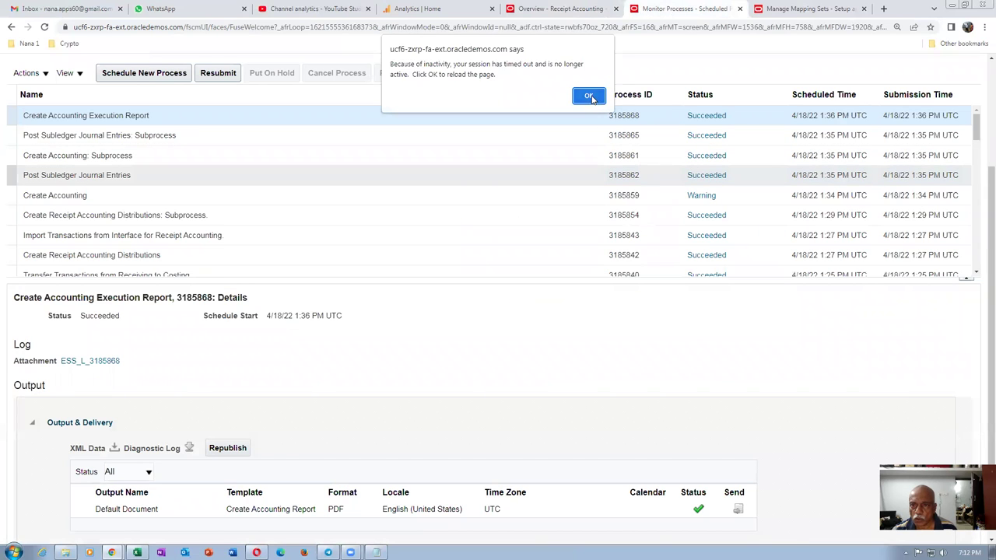
left_click(591, 98)
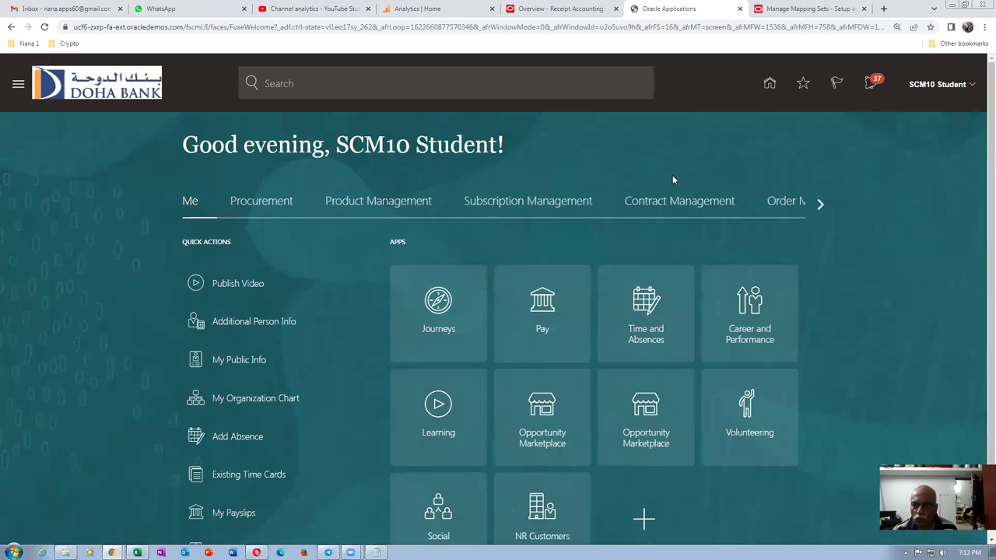
left_click(816, 210)
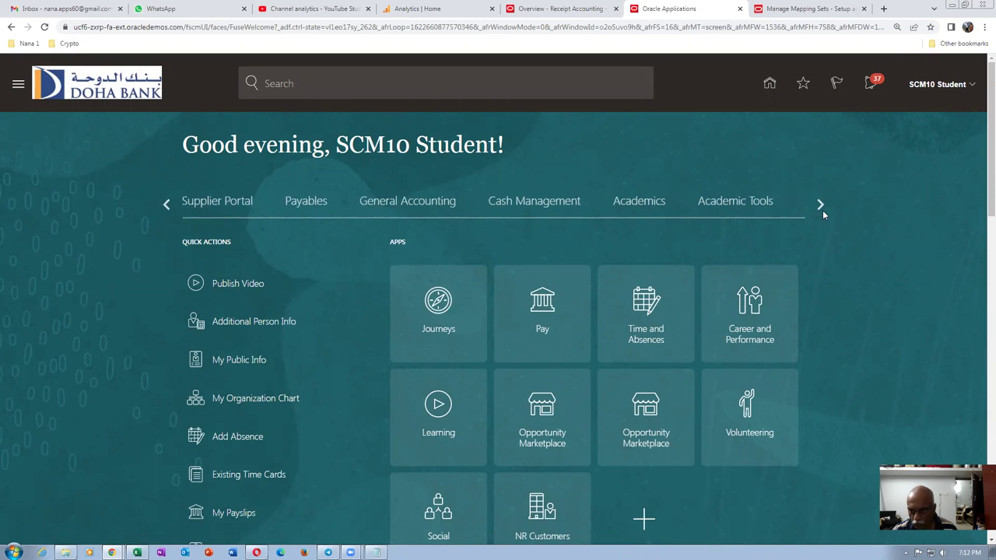
left_click(822, 210)
left_click(404, 201)
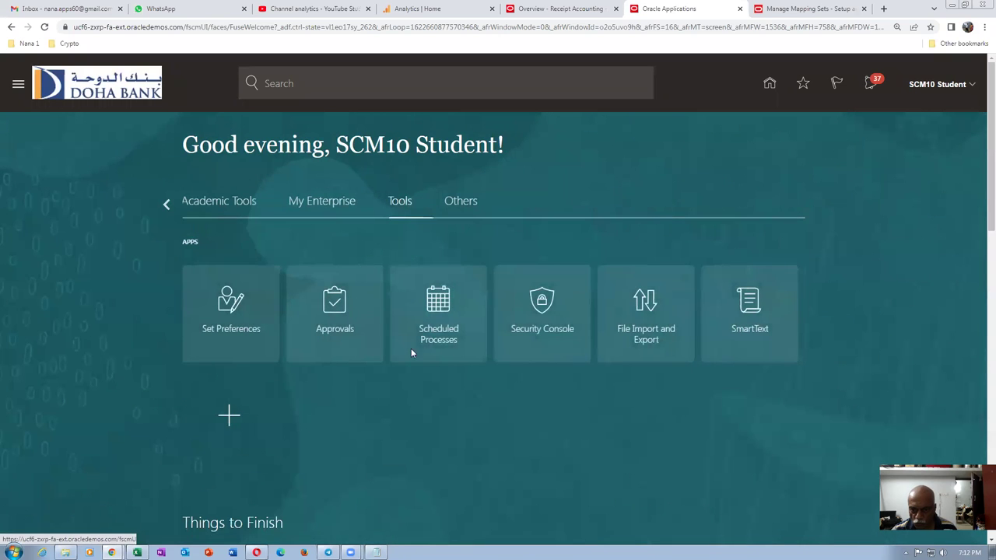
left_click(437, 332)
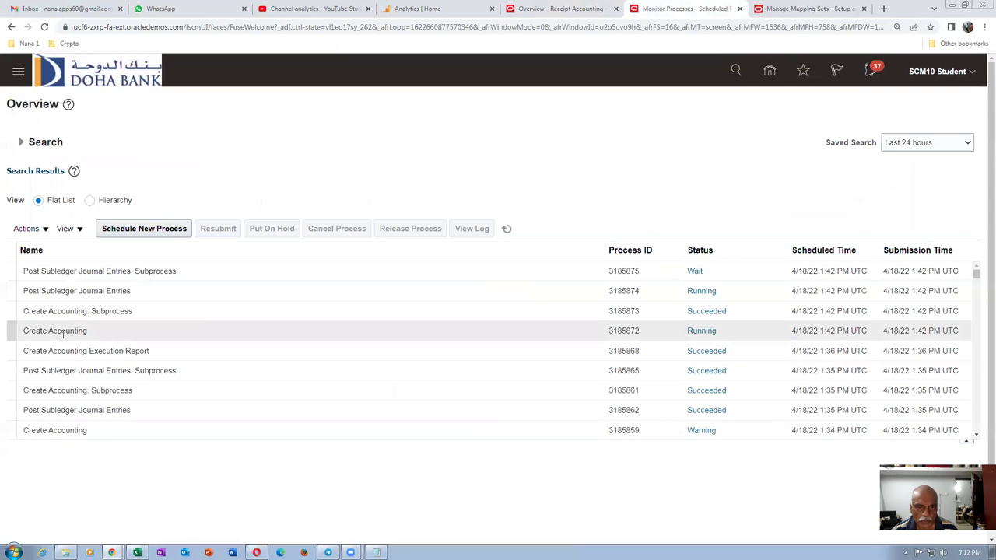
- Refresh the scheduled process list repeatedly and check the statuses of the latest Create Accounting run and its related journal processes
left_click(507, 230)
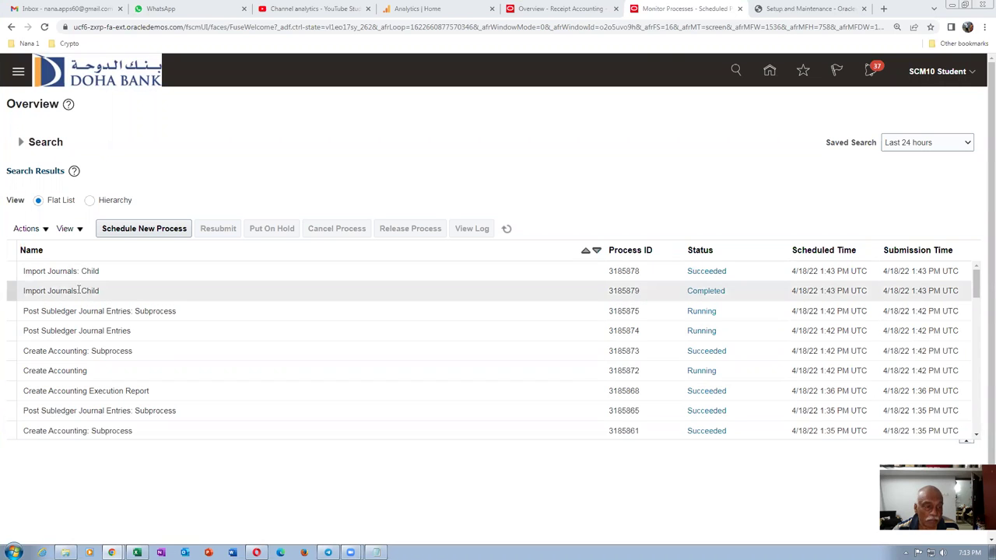
left_click_drag(973, 285, 977, 301)
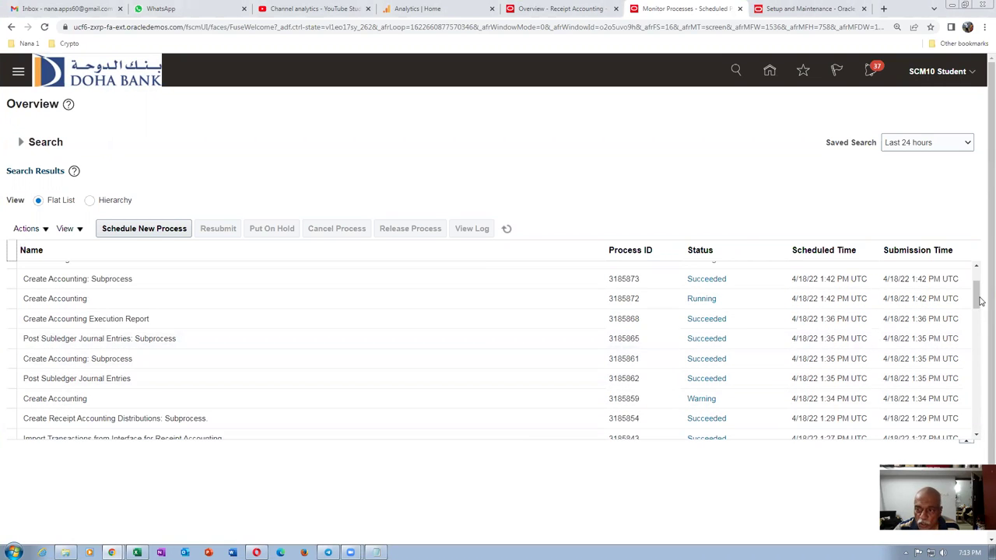
left_click_drag(978, 296, 981, 284)
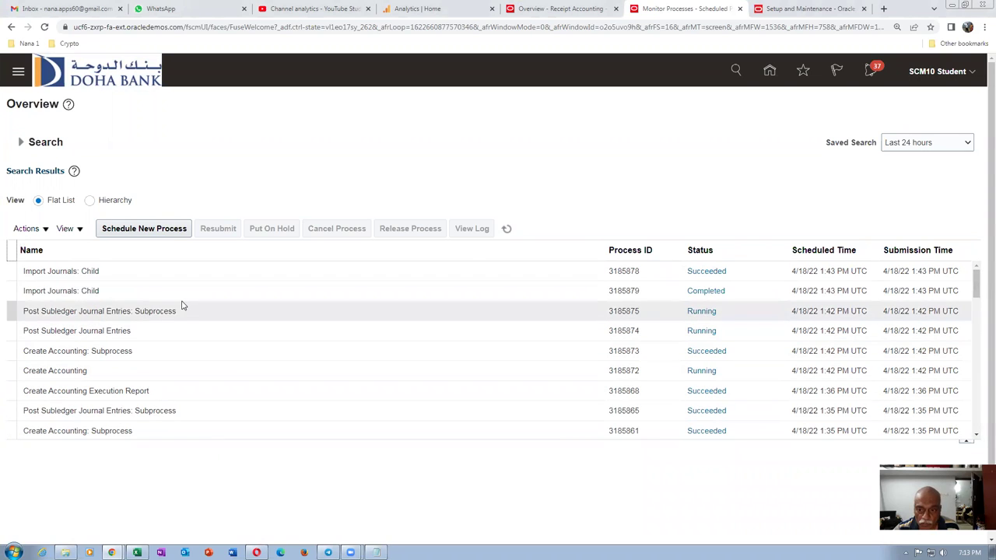
left_click(507, 230)
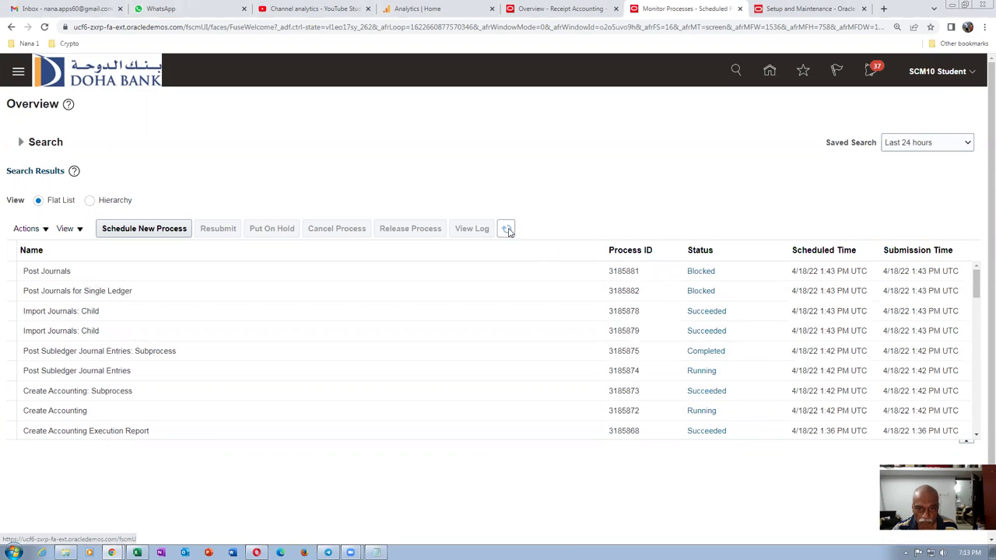
left_click(509, 230)
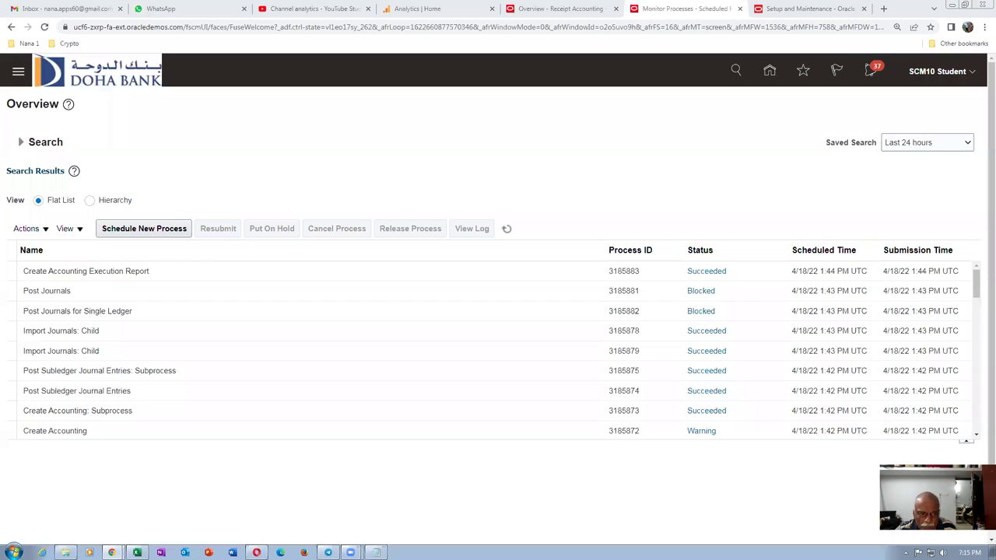
left_click(49, 430)
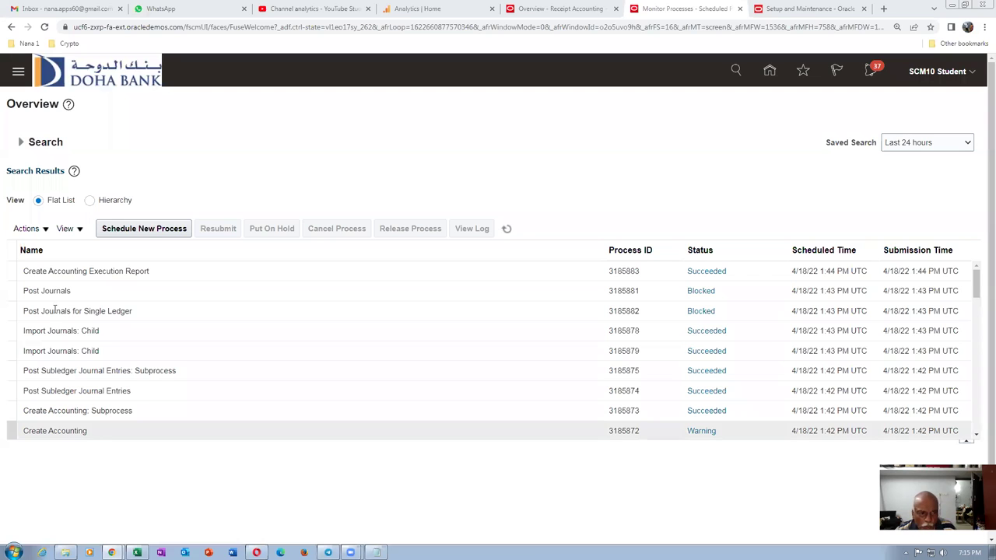
left_click(54, 309)
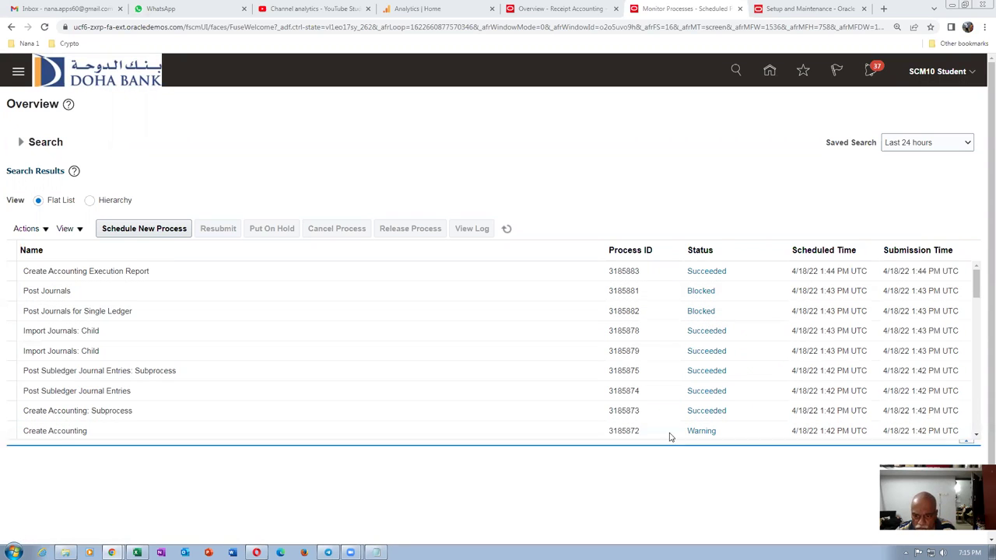
- Republish the newest Create Accounting Execution Report, export it as a PDF and open the downloaded file
left_click(169, 272)
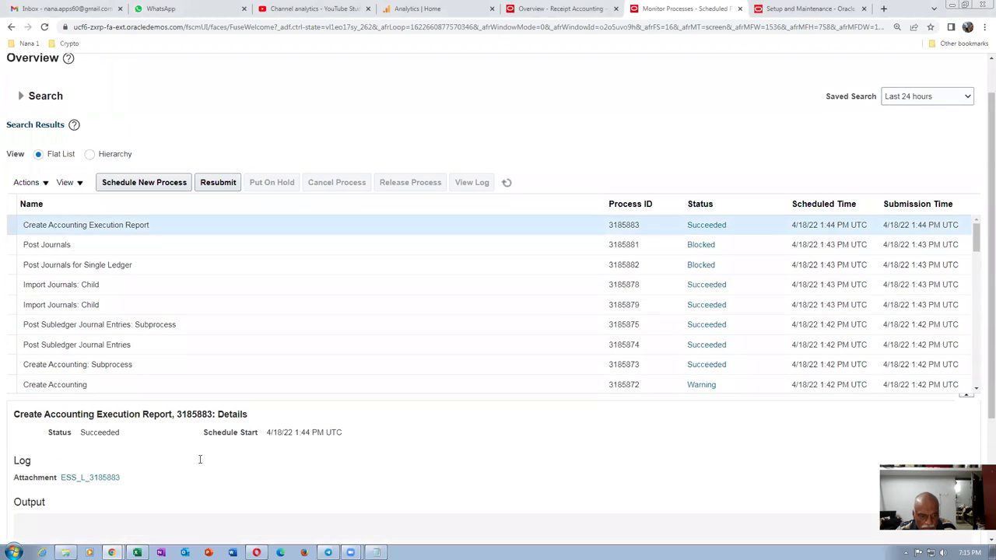
scroll(199, 462, "down", 2)
left_click(228, 507)
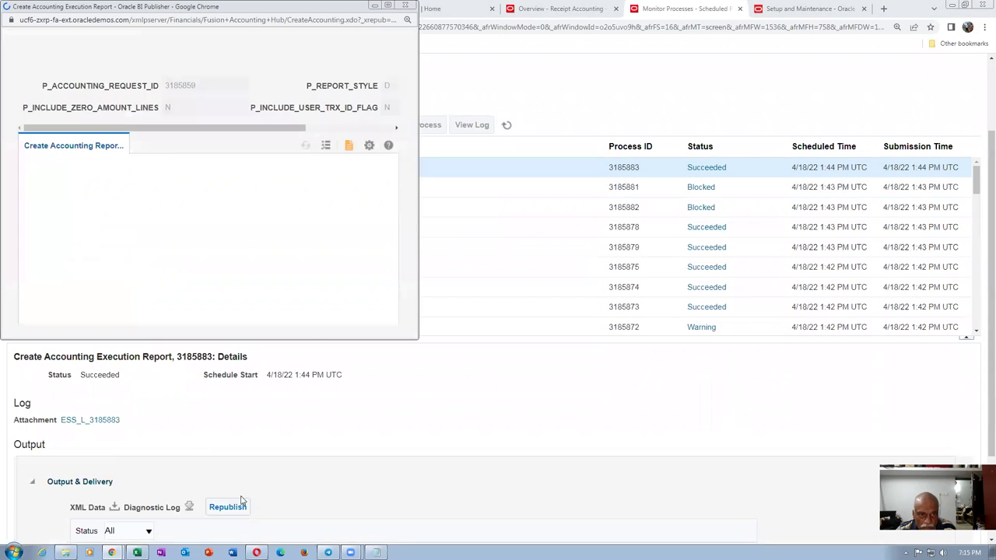
left_click(368, 144)
mouse_move(342, 164)
left_click(246, 192)
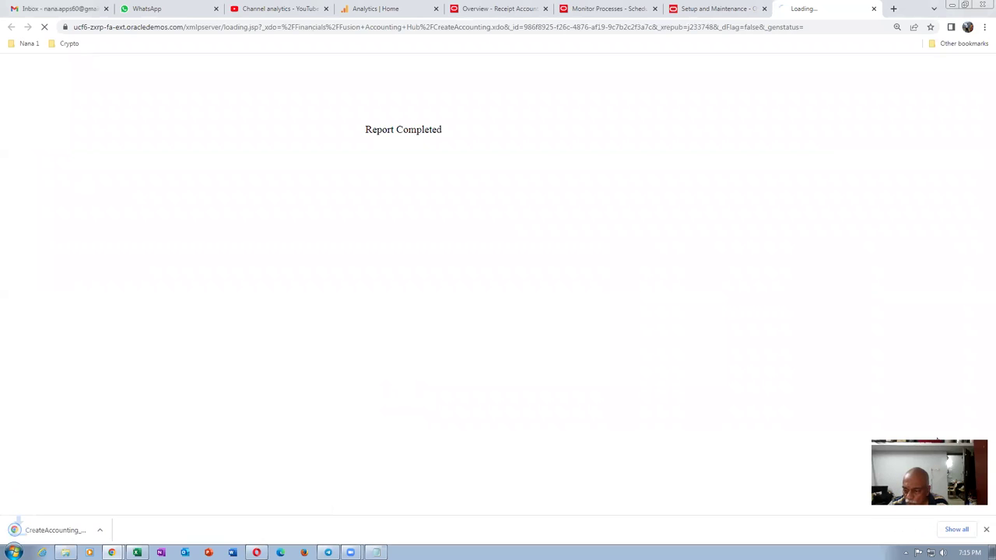
left_click(427, 138)
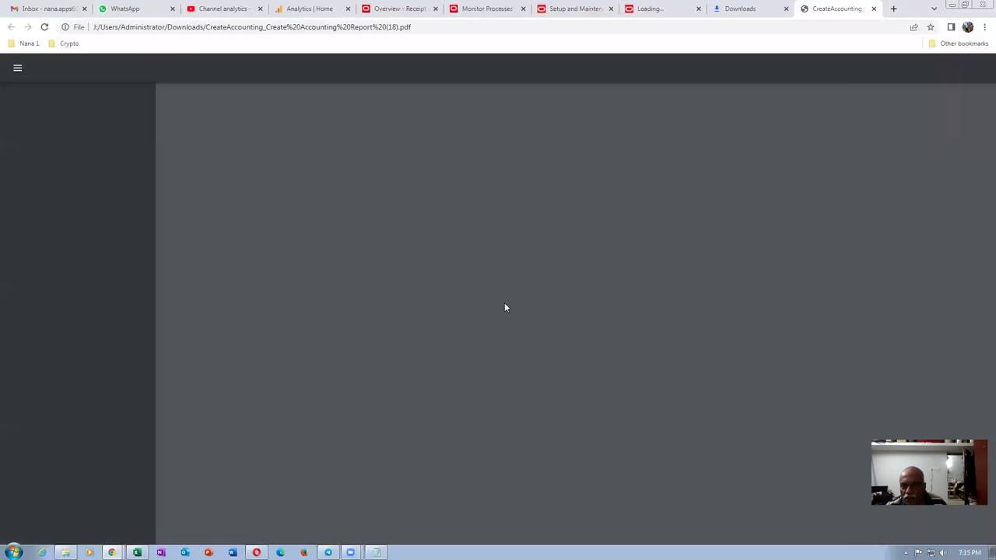
- Examine the report's accounting event, subledger journal entry and general ledger transfer summaries, plus its Journal Entry Errors and Warnings table
scroll(512, 322, "up", 2)
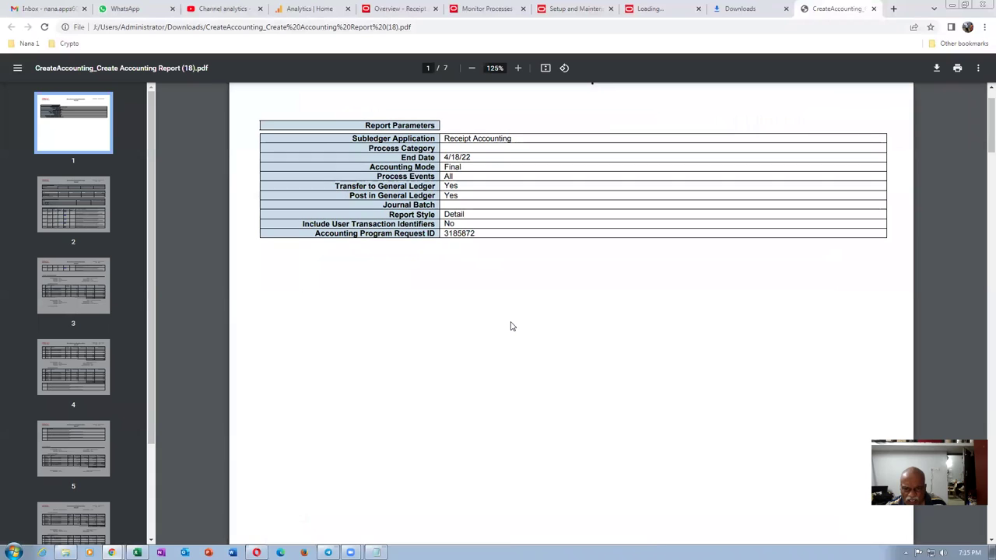
scroll(511, 327, "down", 5)
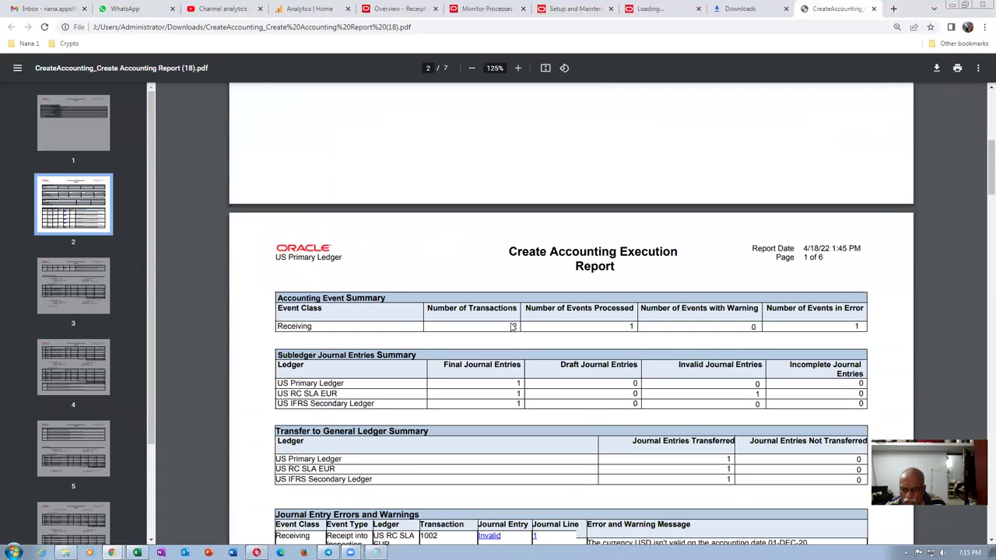
scroll(511, 327, "up", 2)
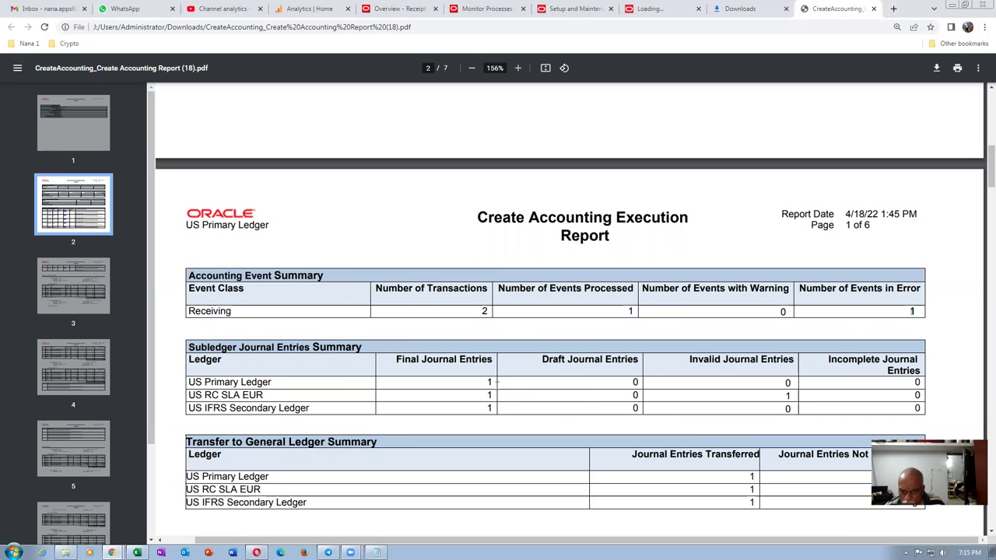
left_click_drag(261, 381, 509, 389)
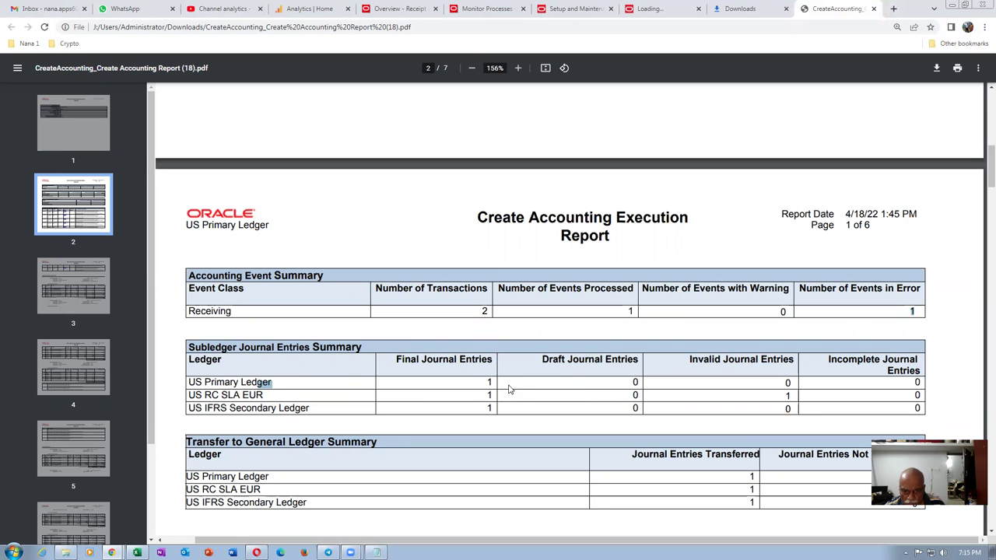
left_click(487, 383)
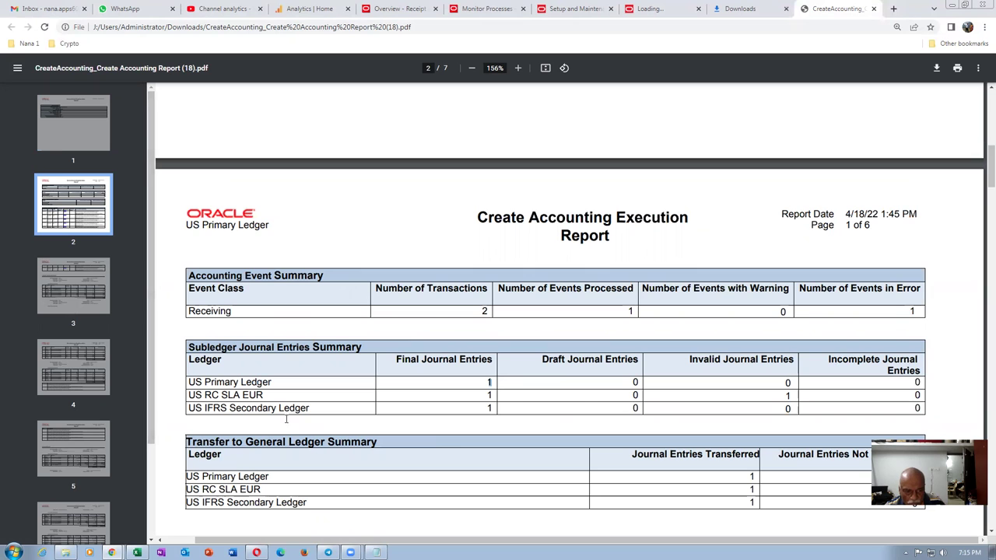
scroll(439, 426, "down", 2)
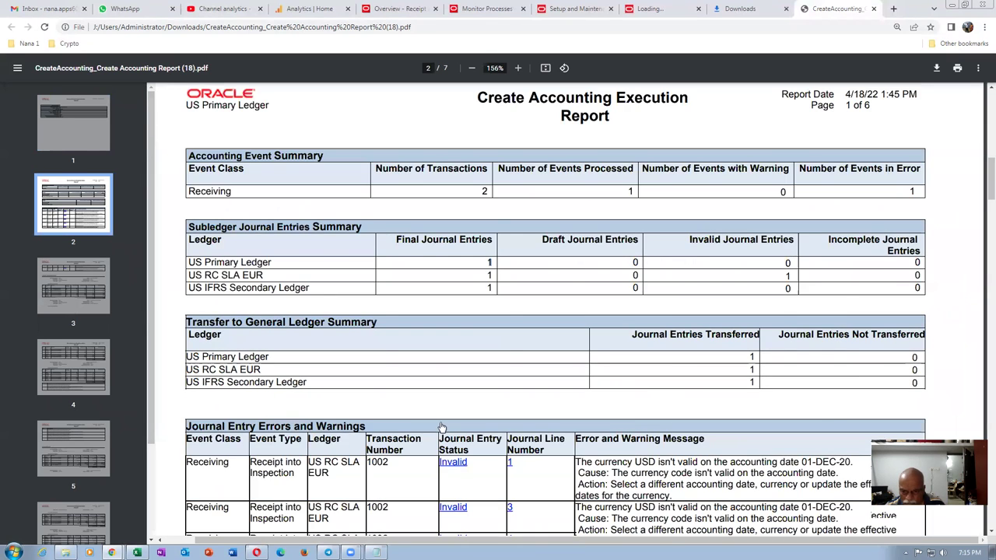
scroll(441, 427, "down", 4)
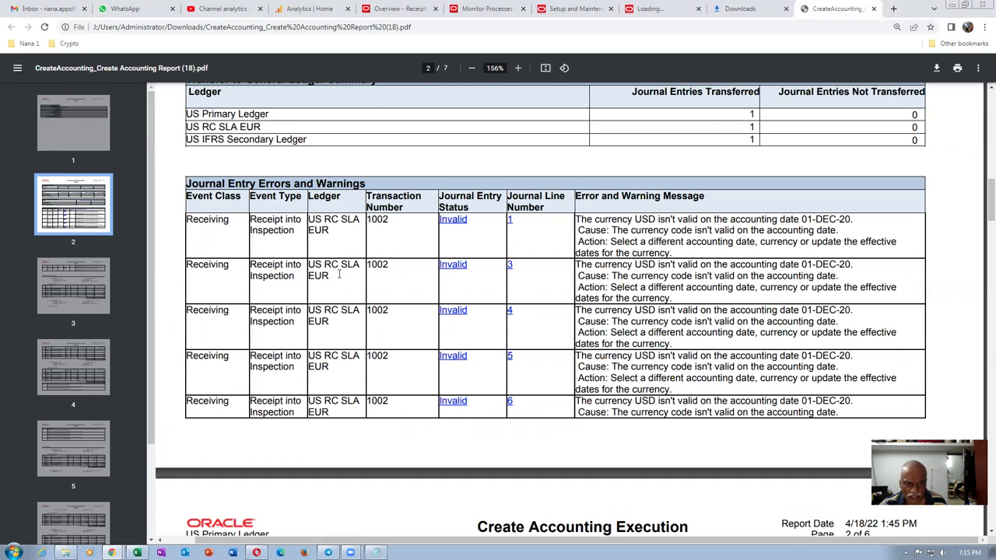
scroll(337, 429, "down", 2)
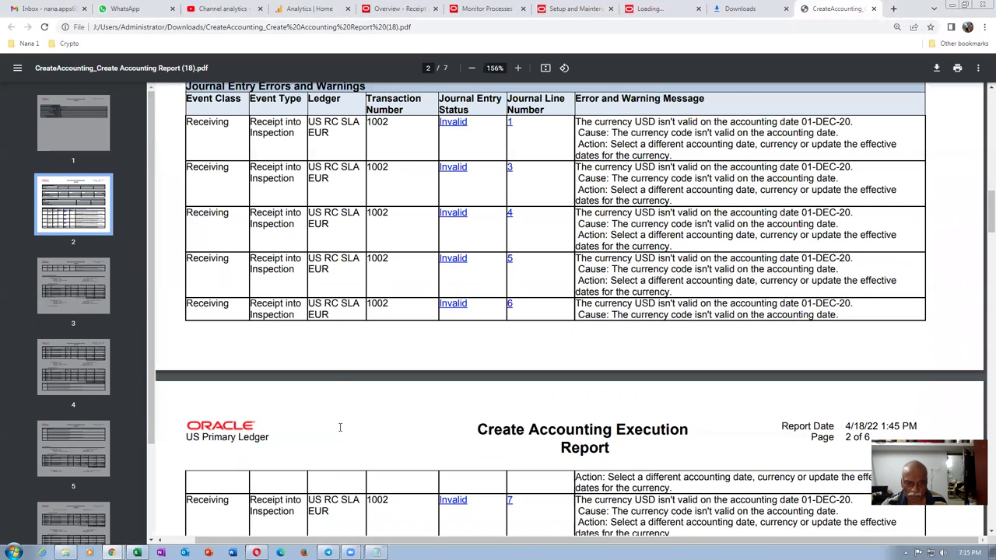
- Review the Journal Entries with Errors section, covering the transaction's accounting lines in each ledger and the error messages
scroll(344, 385, "down", 8)
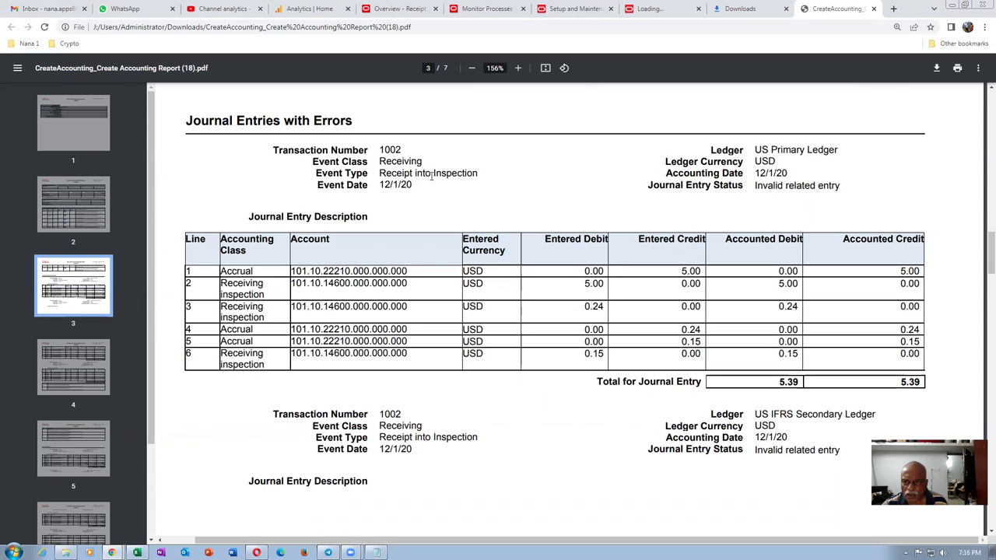
left_click_drag(387, 149, 410, 148)
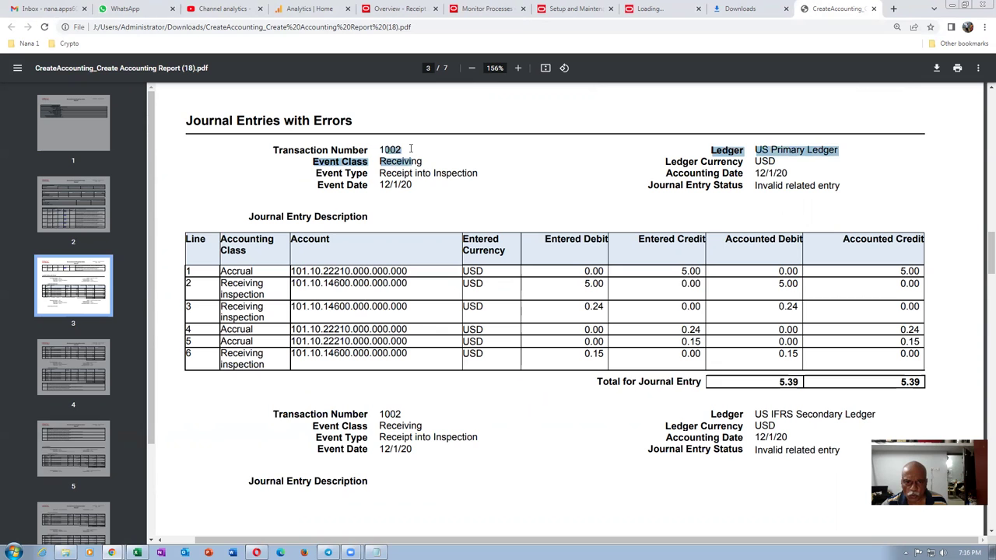
left_click(408, 150)
scroll(458, 296, "down", 10)
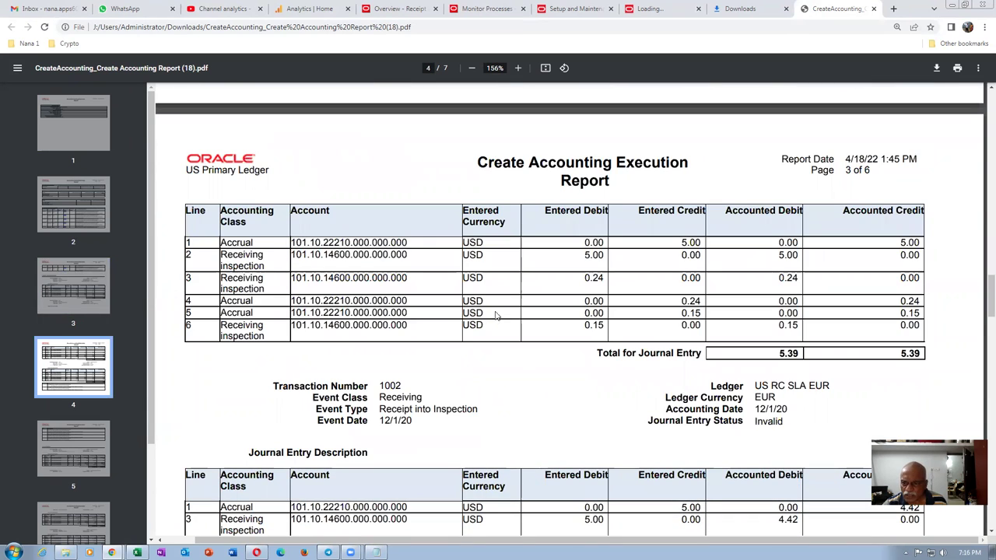
scroll(495, 314, "down", 2)
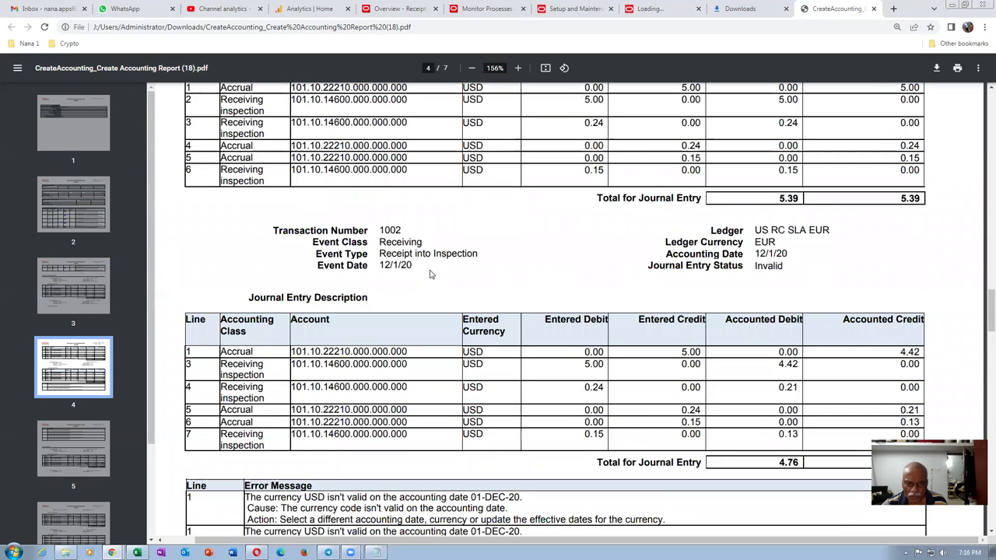
scroll(438, 284, "down", 1)
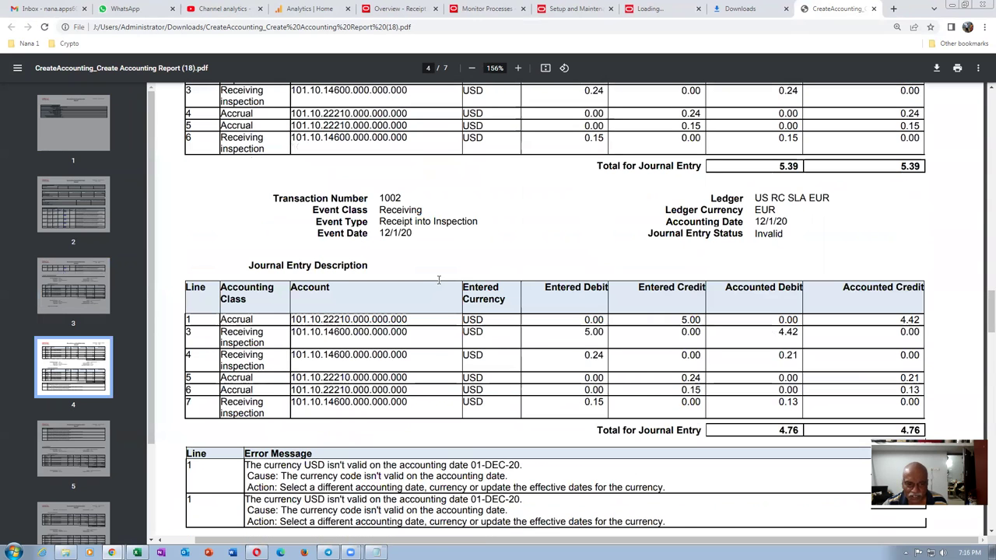
scroll(438, 280, "down", 5)
- Check the Journal Entries section for the receipt's transaction number, its US Primary Ledger debit and credit lines, and the journal total
scroll(438, 284, "down", 3)
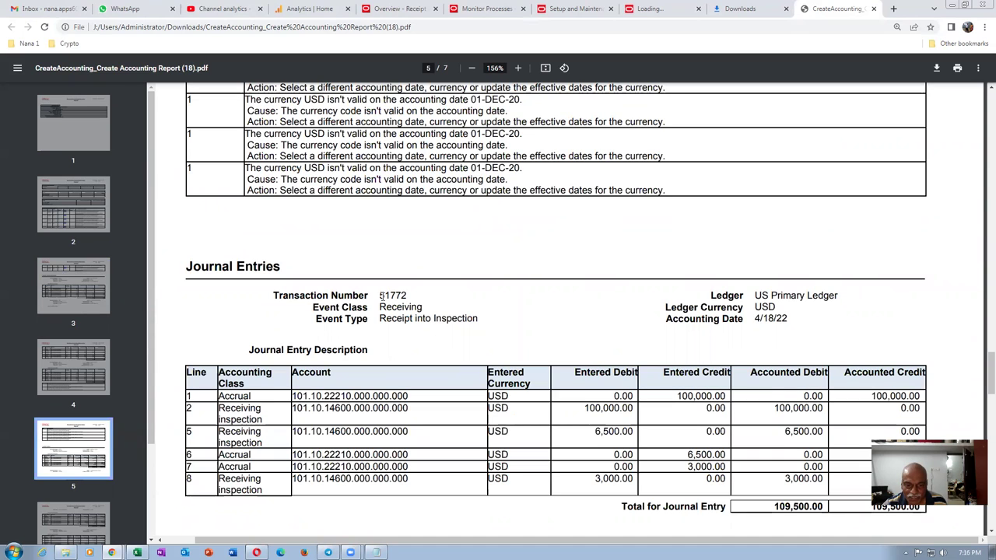
double_click(391, 294)
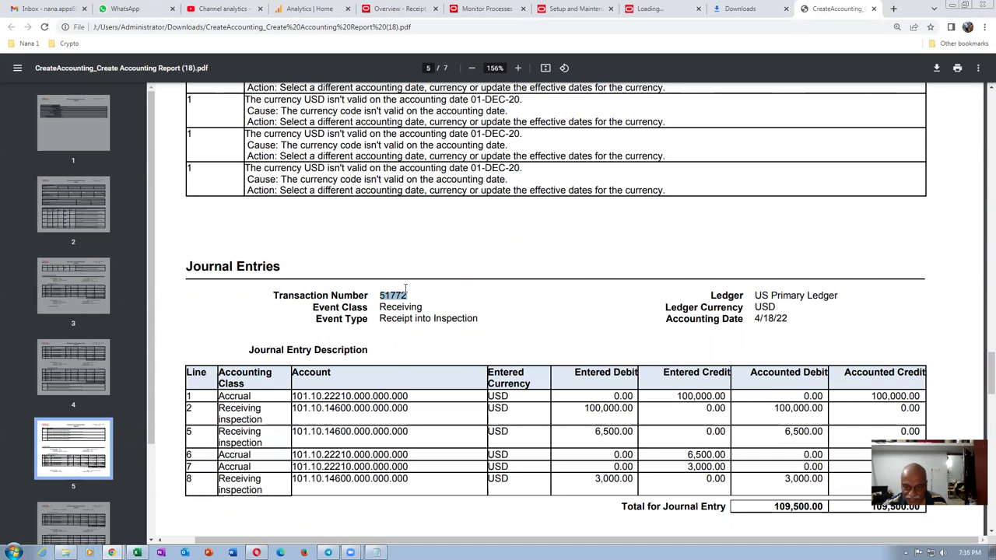
scroll(490, 322, "down", 1)
scroll(295, 318, "down", 2)
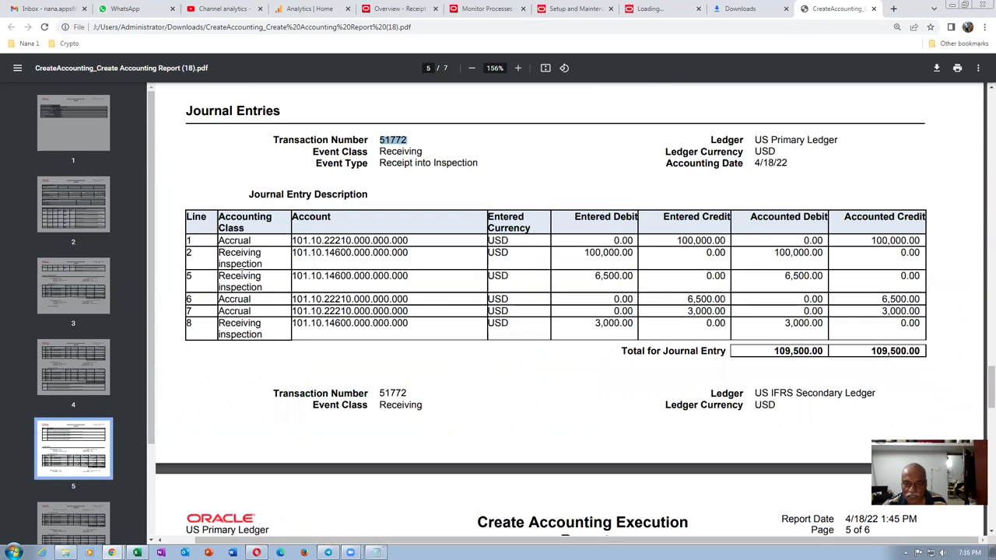
left_click_drag(578, 252, 718, 235)
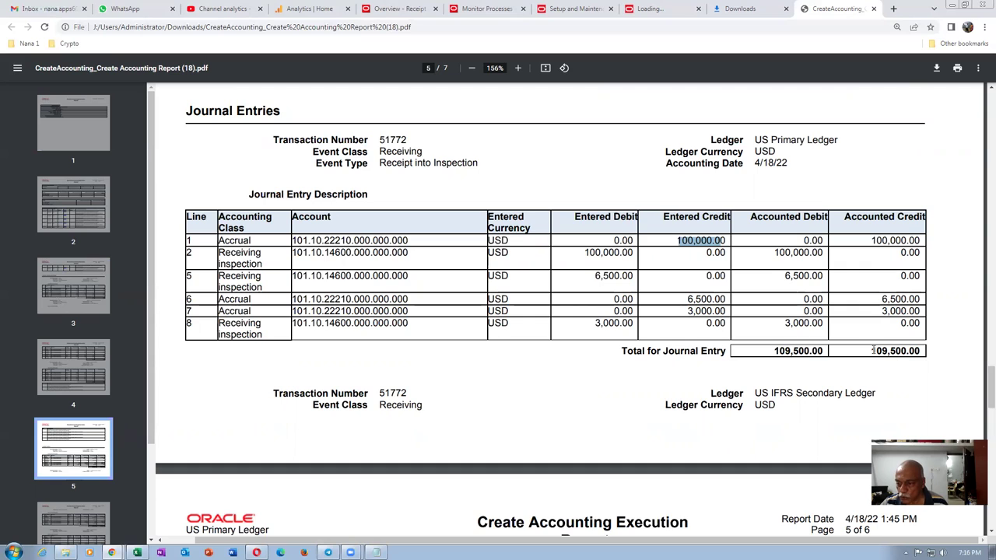
left_click_drag(872, 351, 936, 344)
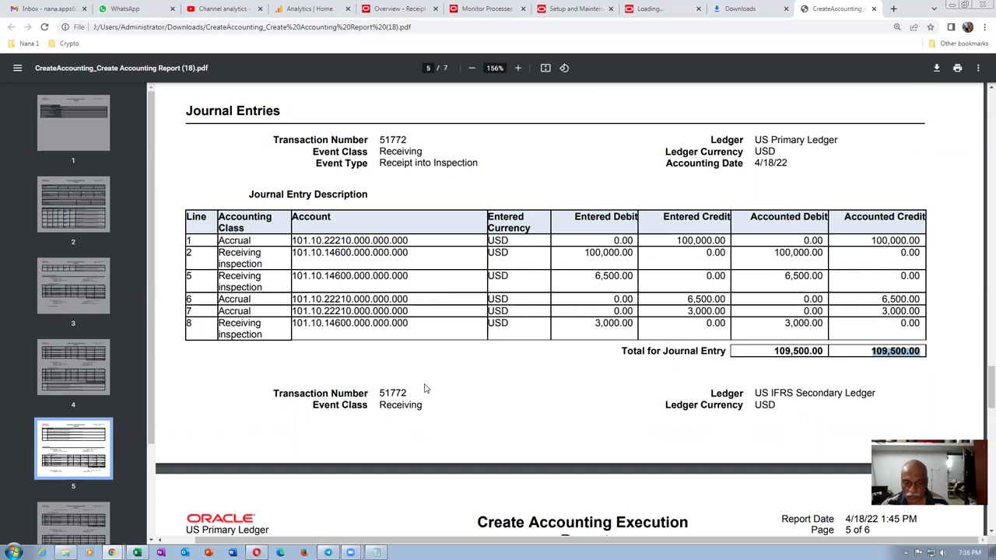
left_click_drag(381, 392, 407, 392)
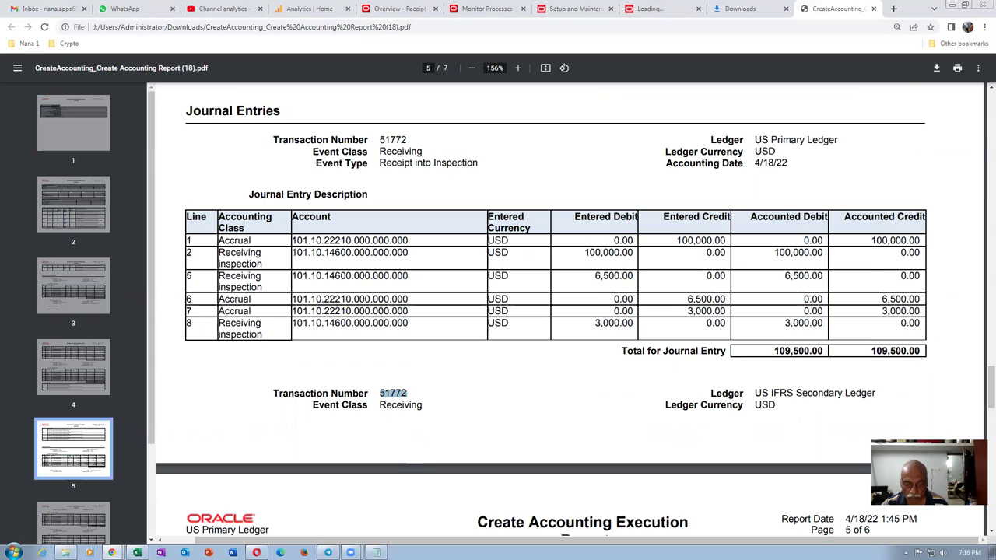
- Switch to the Notepad notes and compare the recorded GRN number with the transaction number in the report's Journal Entries section
left_click(376, 552)
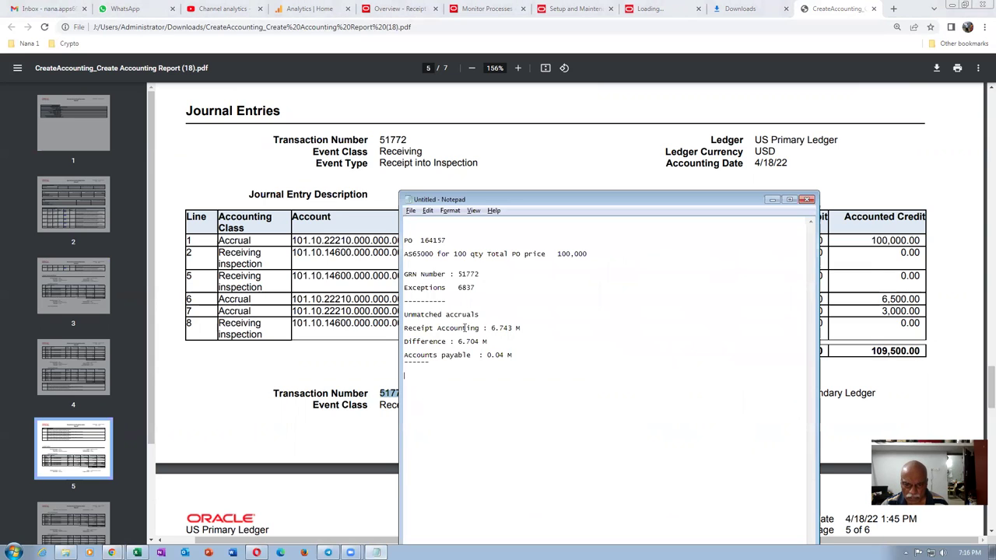
left_click_drag(465, 273, 473, 274)
left_click(264, 177)
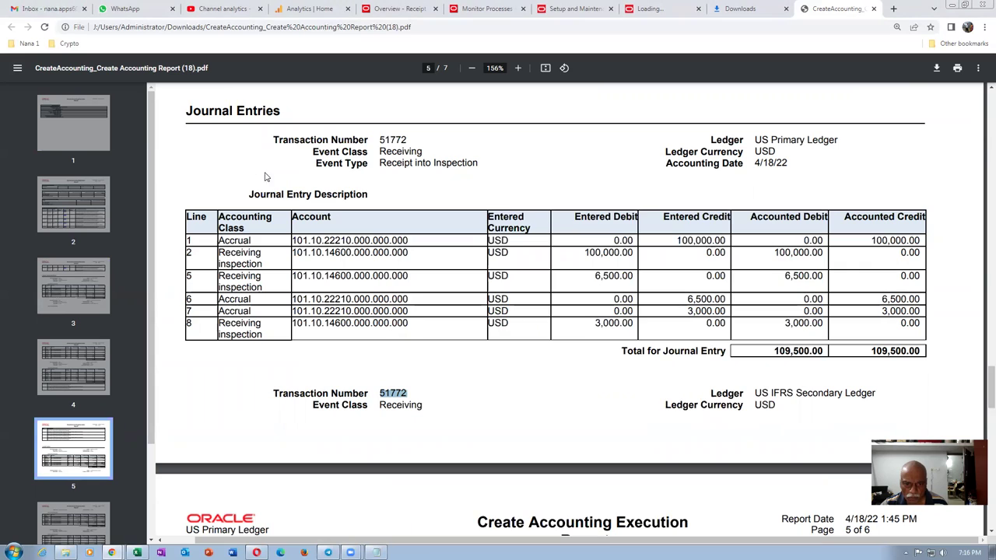
left_click(586, 354)
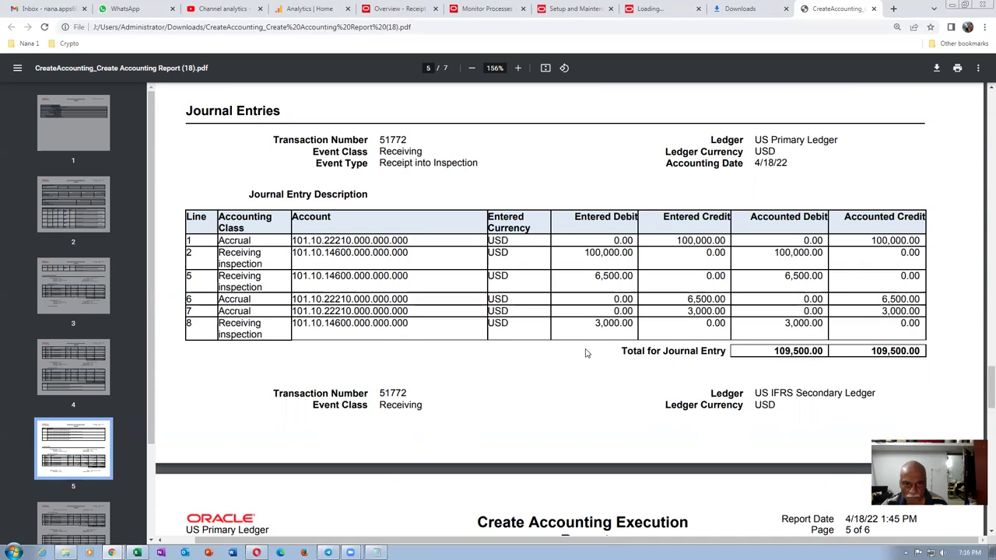
- Close the Create Accounting report PDF, the Downloads page and the completed report page
left_click(873, 8)
left_click(873, 8)
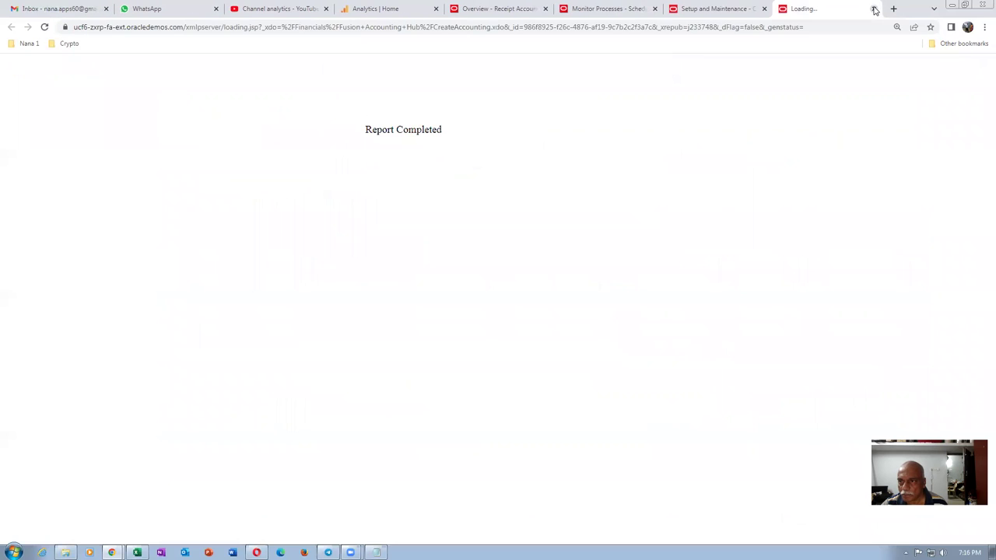
left_click(872, 9)
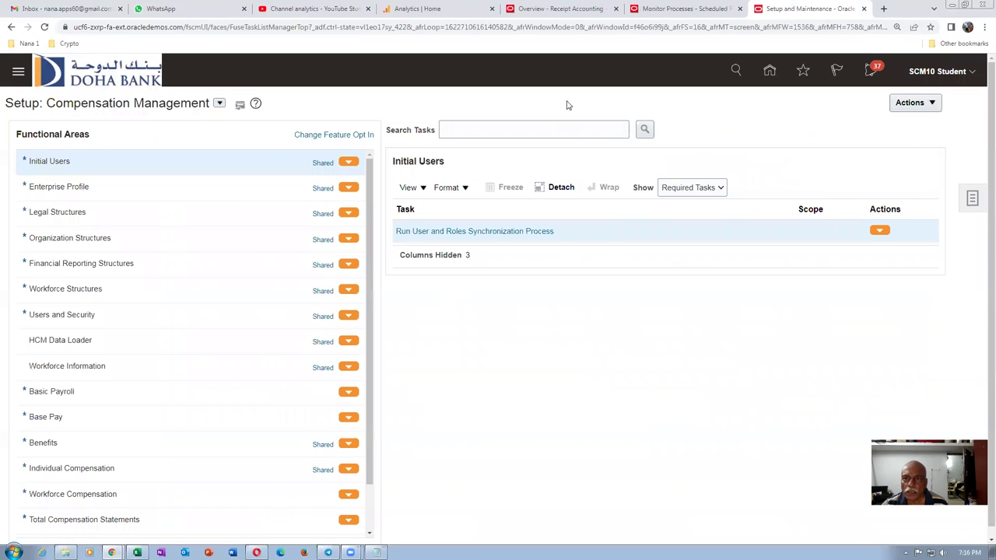
- Open Review Receipt Accounting Distributions from the Receipt Accounting work area and search for transactions of item AS65000
left_click(576, 11)
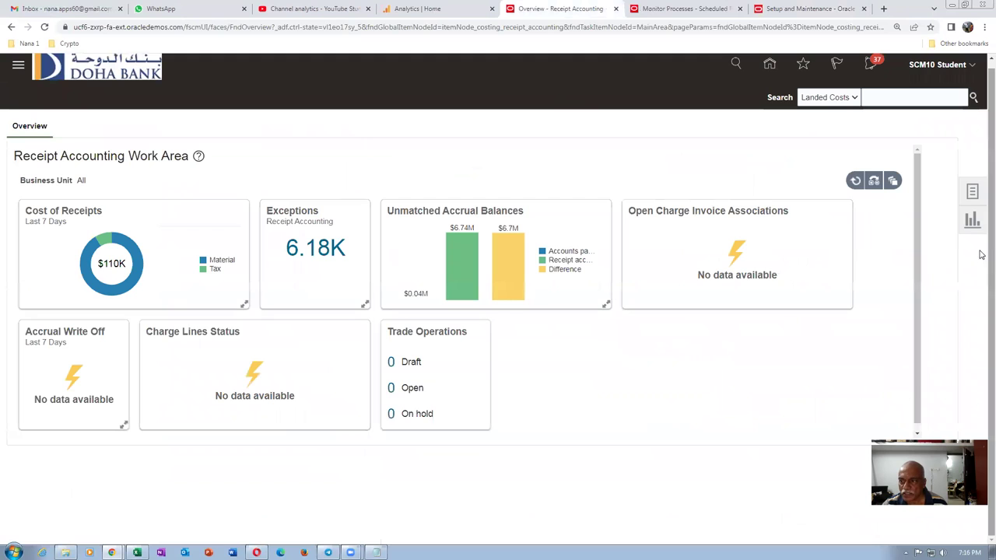
left_click(969, 196)
left_click(905, 138)
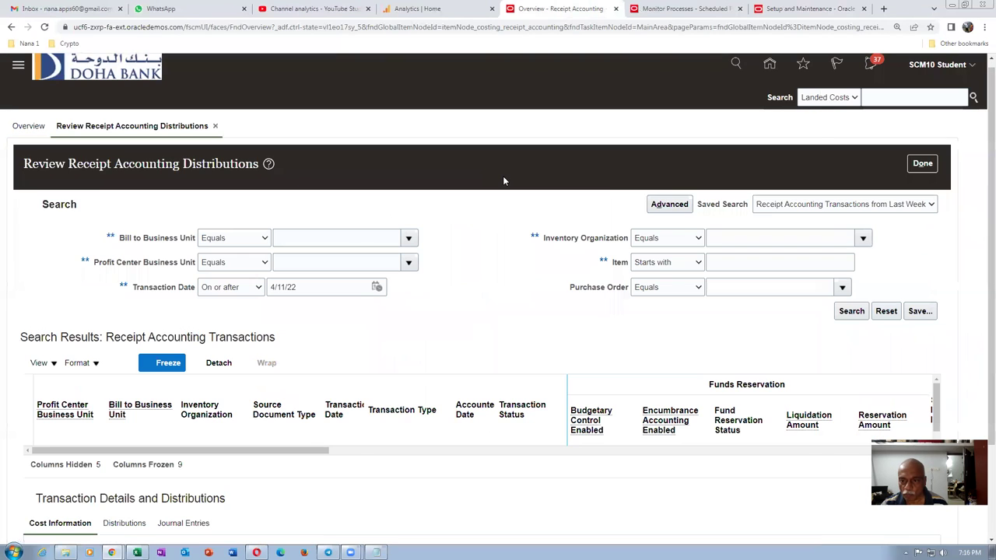
left_click(729, 263)
type("A")
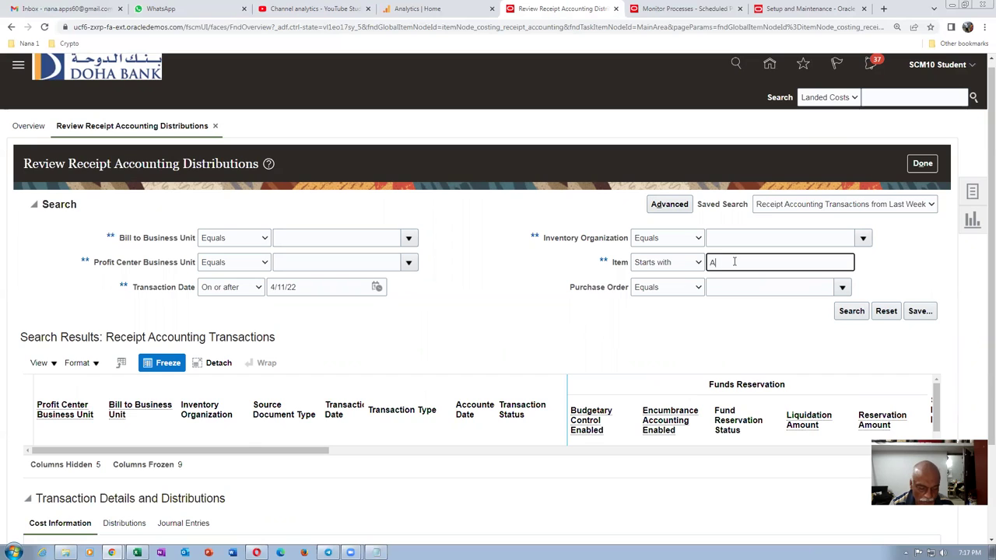
type("S6500")
key("Tab")
key("Return")
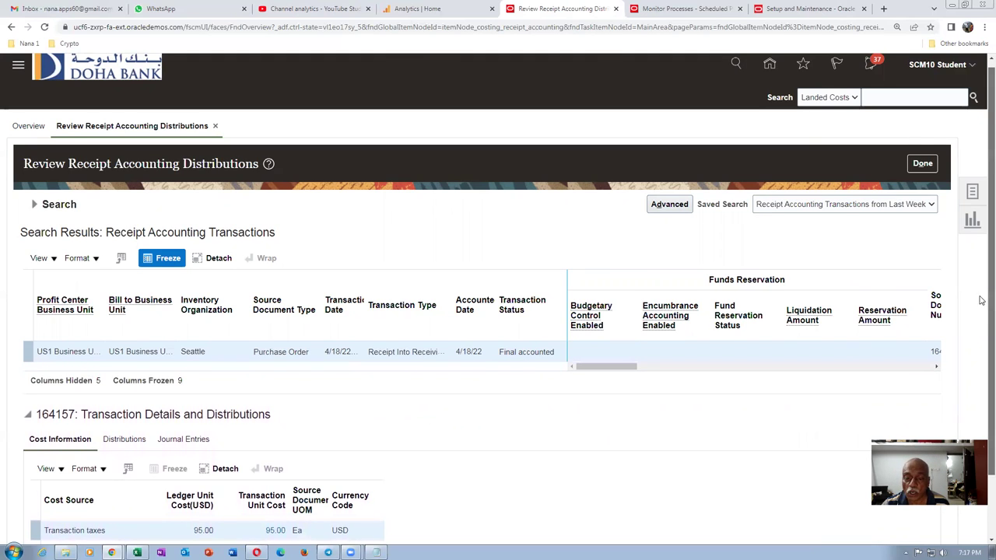
- Review the receipt transaction's US Primary Ledger journal entries, expanding the first two lines for their journal batch and GL transfer details
scroll(981, 335, "down", 2)
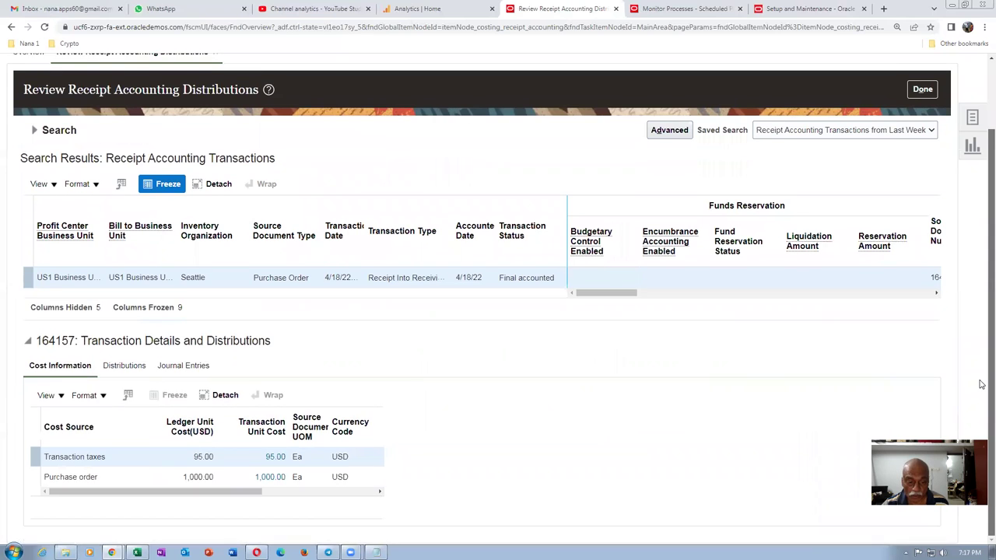
left_click(189, 368)
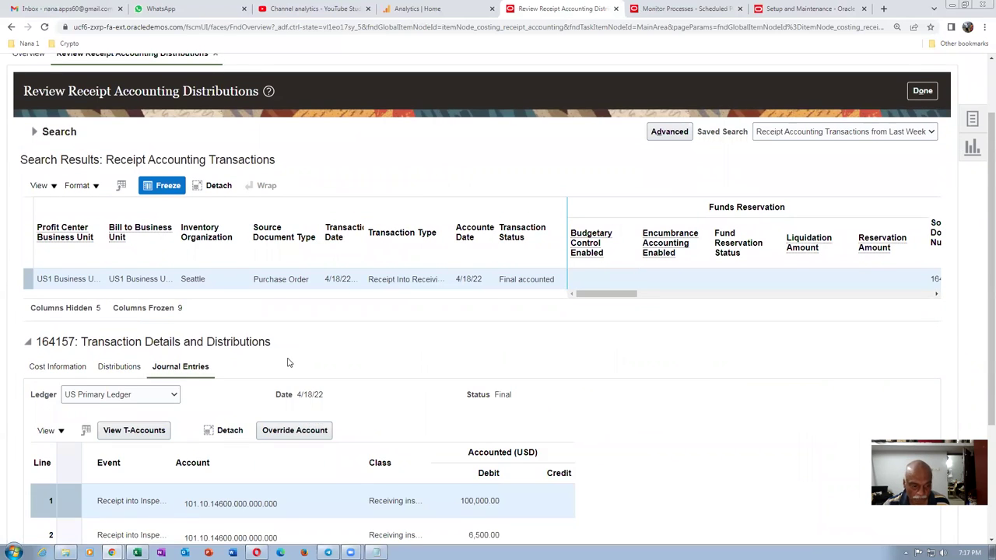
scroll(287, 362, "down", 4)
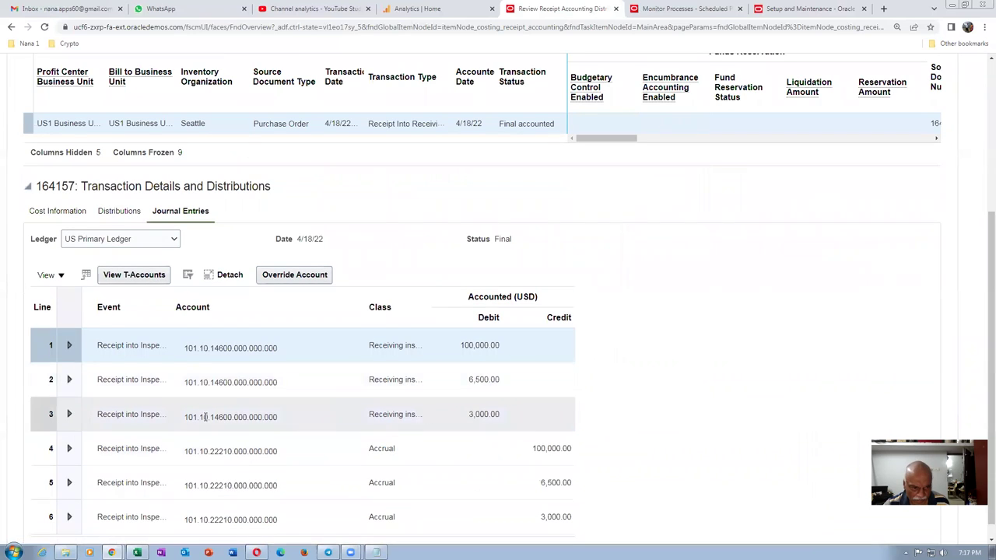
left_click(69, 347)
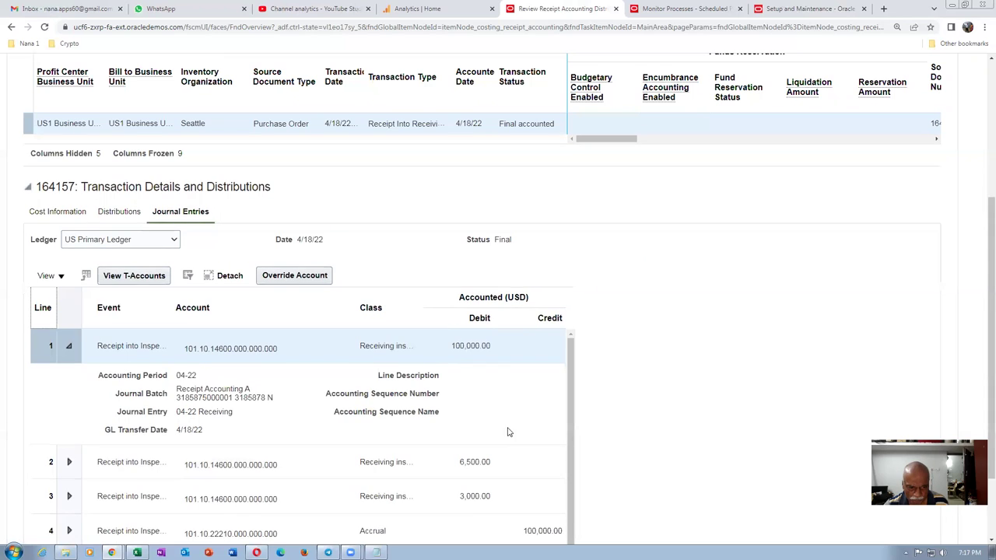
scroll(501, 433, "down", 2)
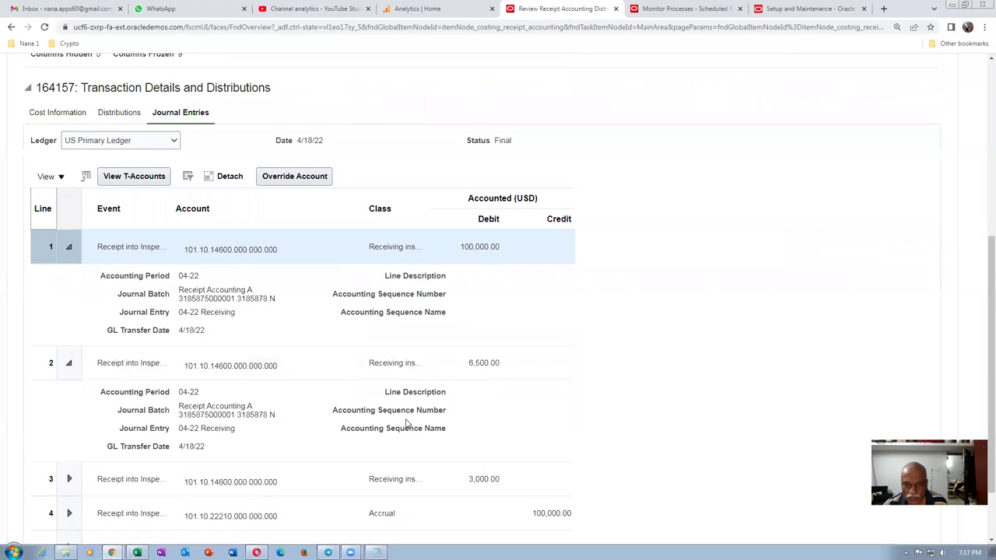
scroll(510, 315, "down", 2)
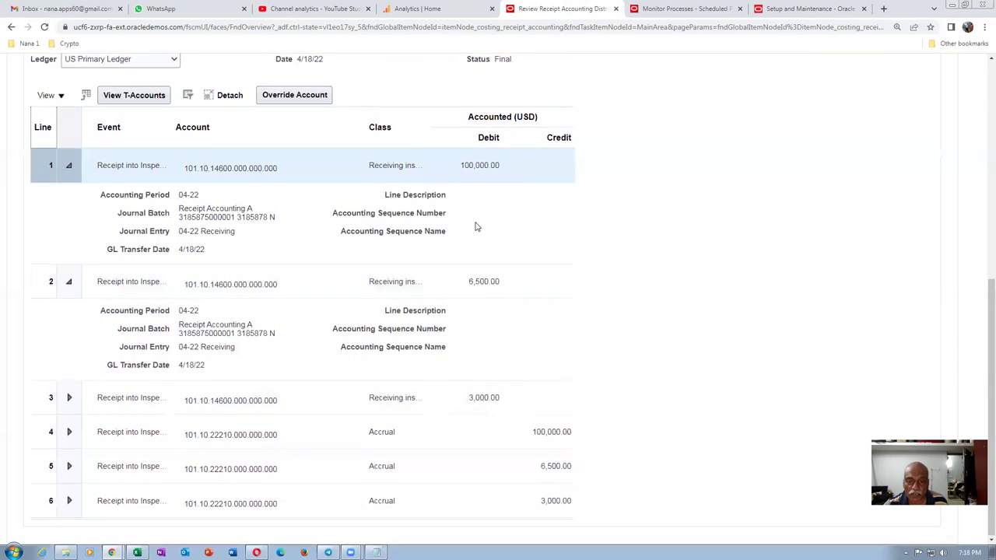
- Compare the journal entries with the Receiving Inspection debit and Inventory AP Accrual credit in the P_to_P_Process Excel workbook, and return to the distributions
left_click(137, 552)
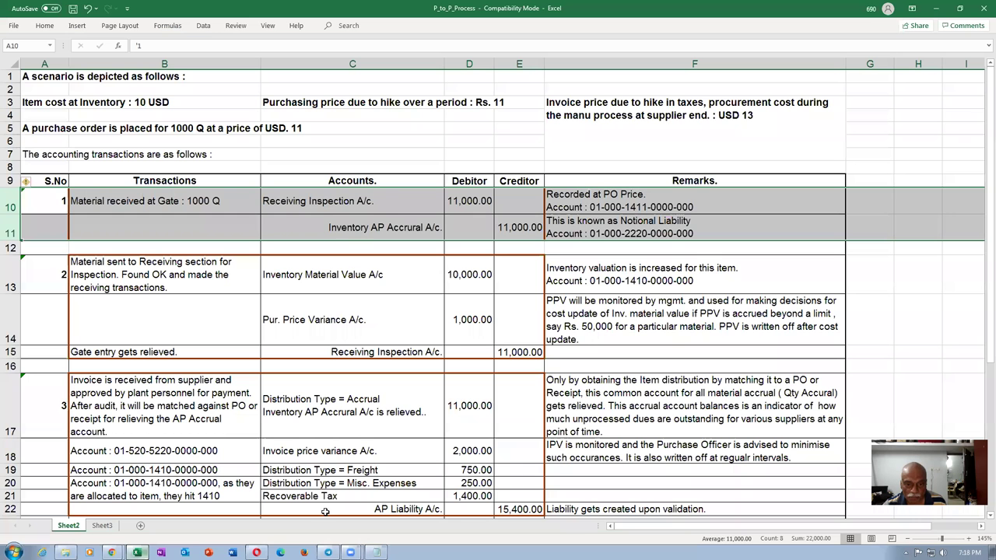
left_click(454, 203)
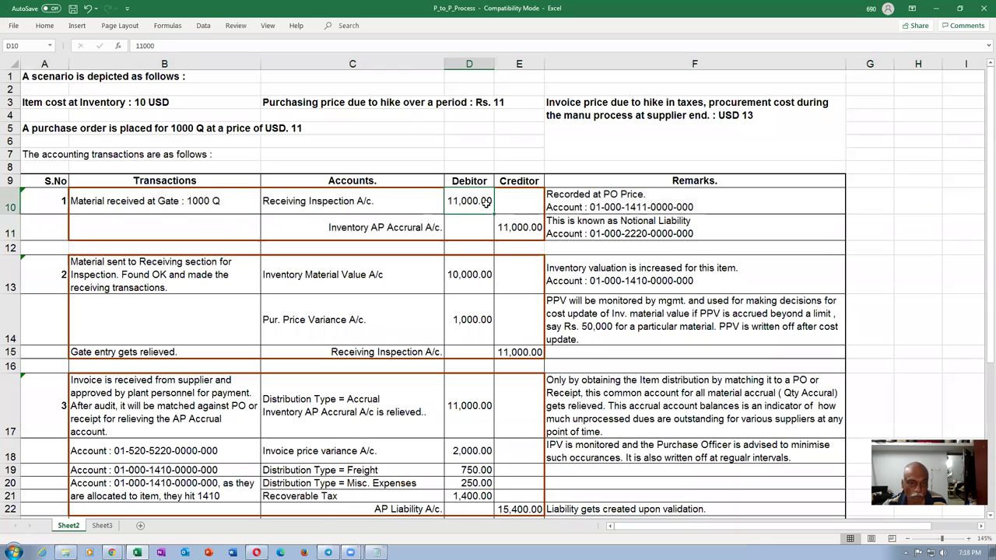
left_click(519, 227)
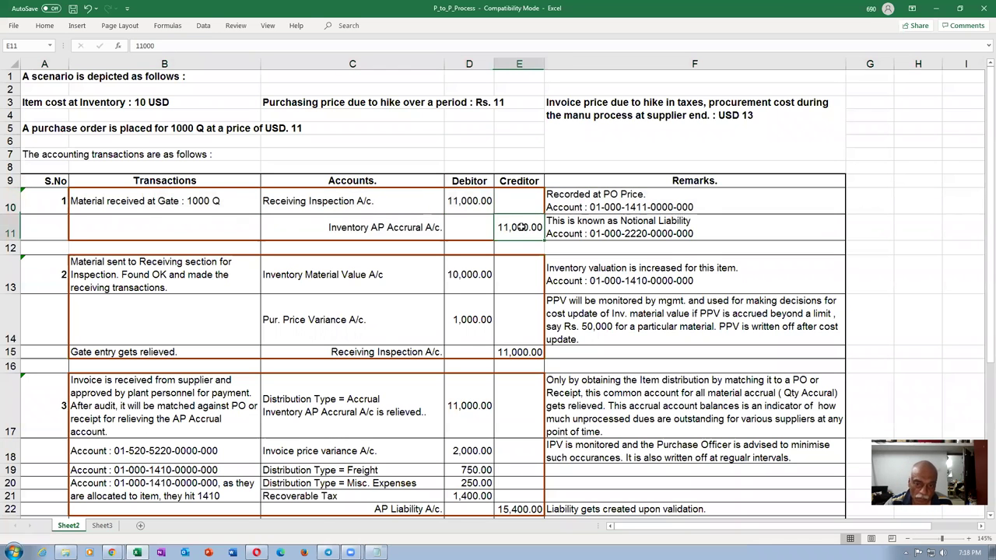
left_click(392, 236)
left_click(519, 232)
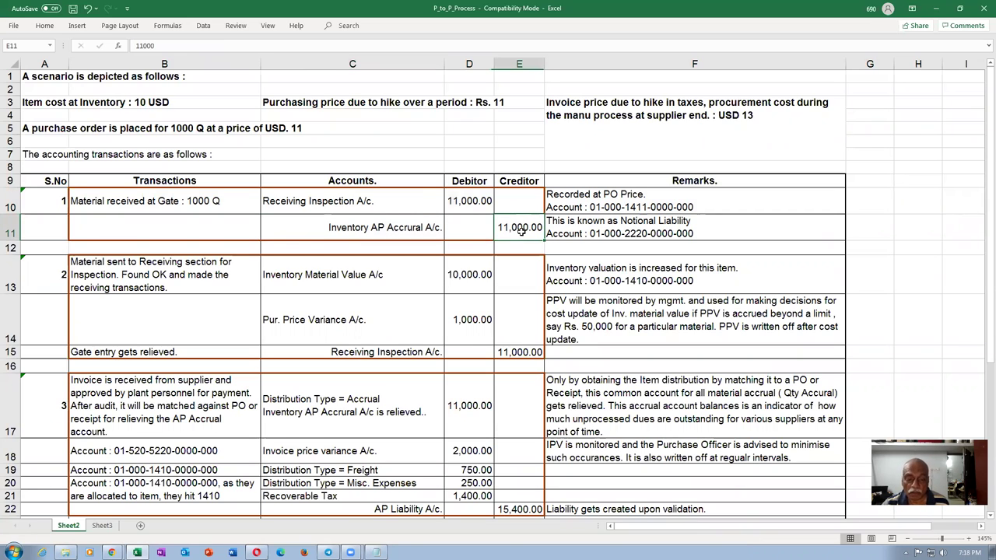
key("alt+Tab")
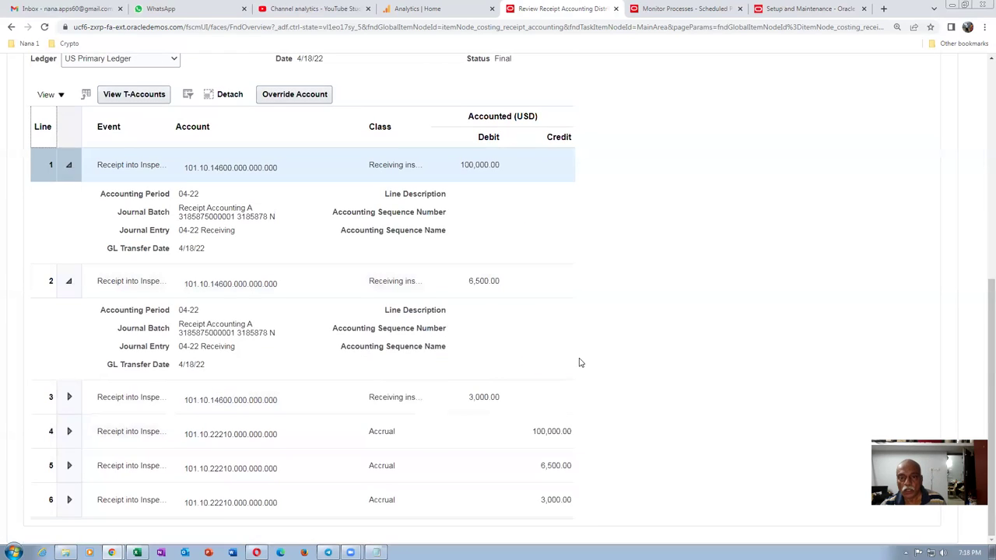
scroll(576, 364, "up", 4)
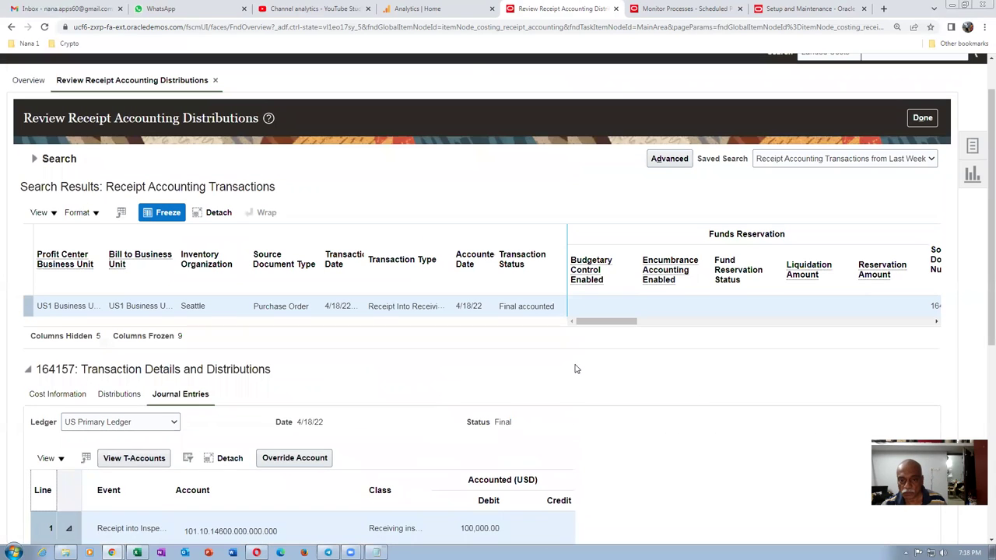
- Leave Setup and Maintenance for the home page and bring the Payables application group into view
left_click(806, 9)
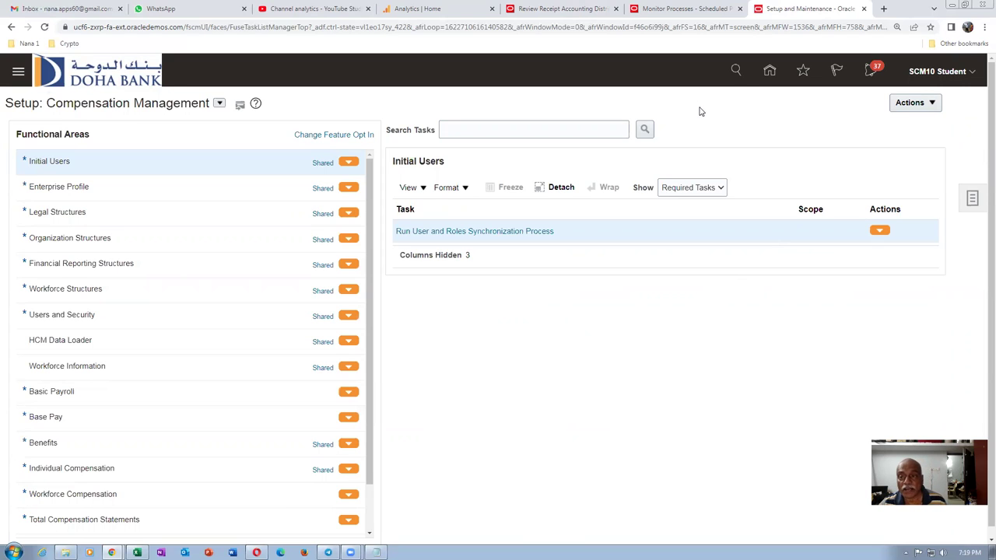
left_click(801, 72)
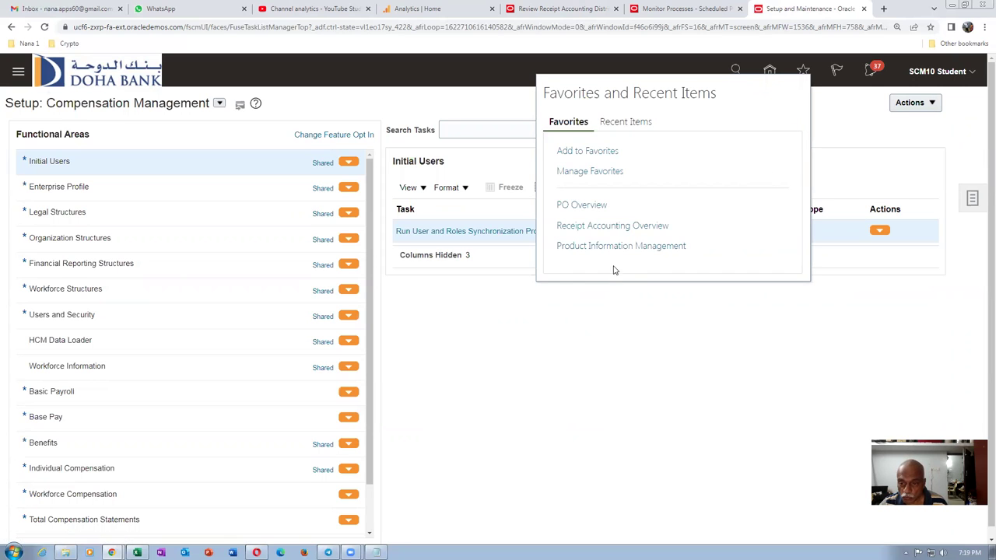
left_click(845, 132)
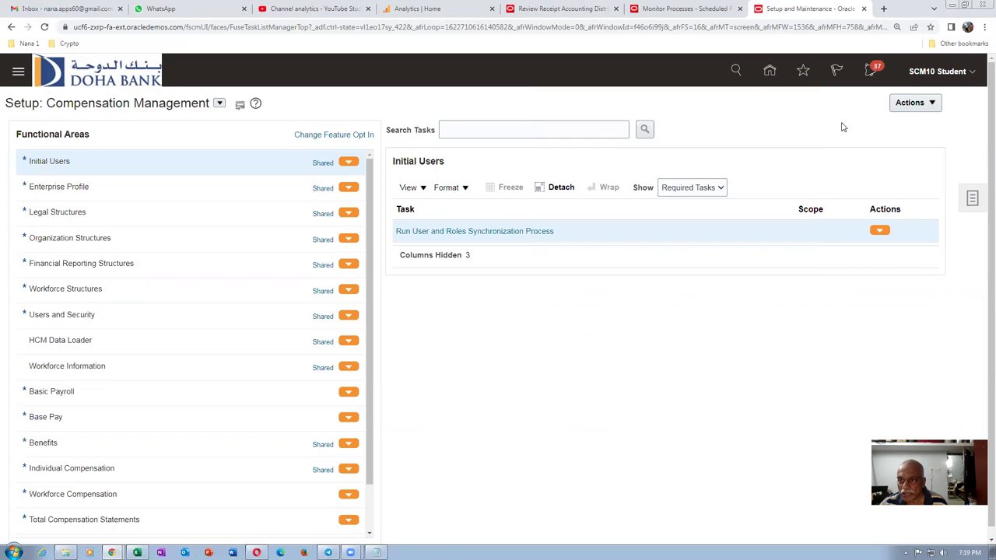
left_click(769, 71)
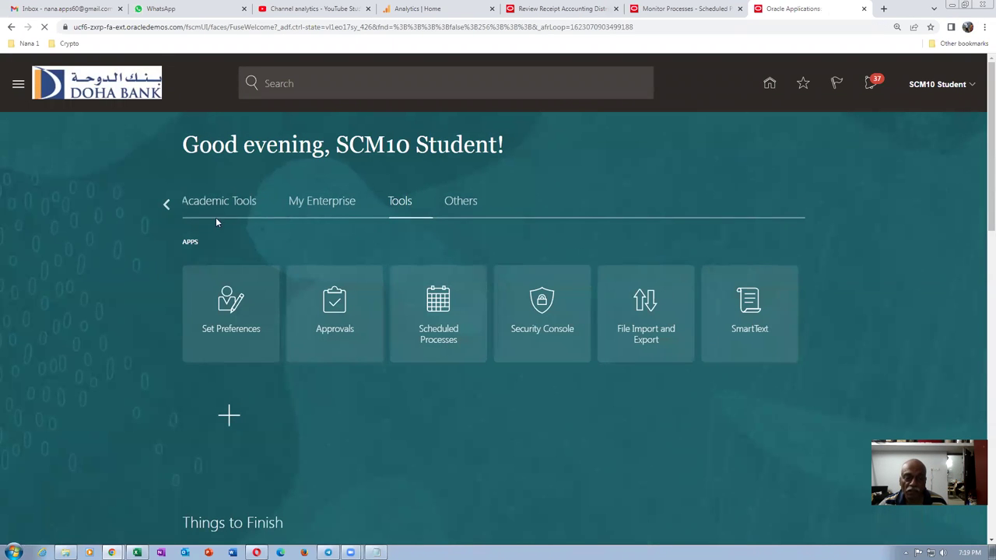
left_click(165, 204)
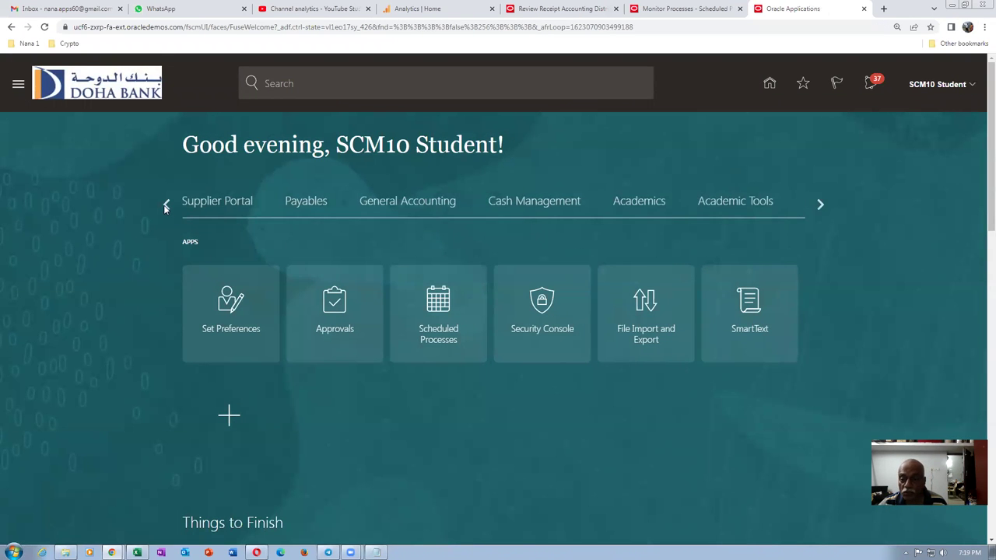
- Review the gate receipt's debit, AP accrual credit and notional liability remark in rows 10 and 11 of the Excel workbook
key("alt+Tab")
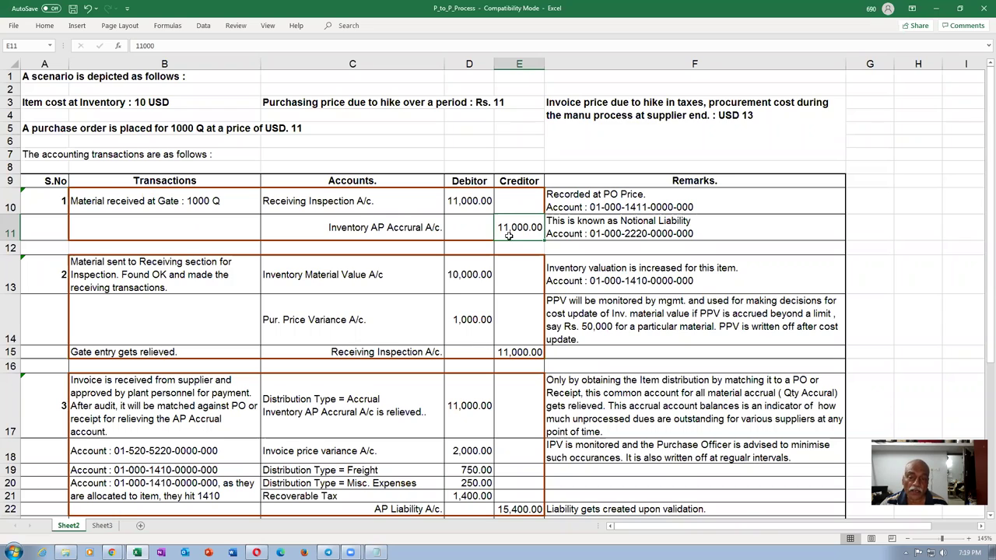
left_click(487, 208)
left_click(529, 235)
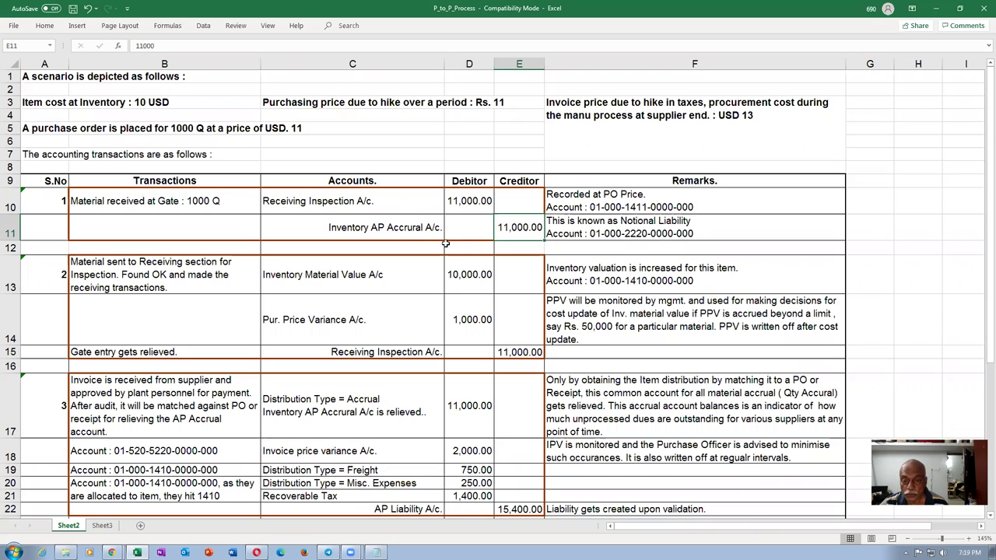
left_click(377, 228)
left_click(528, 227)
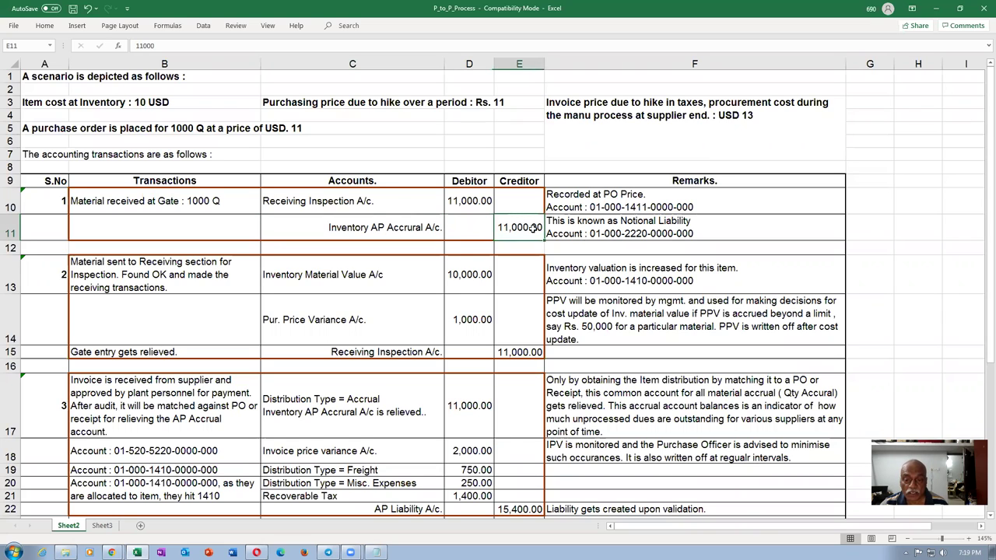
left_click(636, 228)
key("alt+Tab")
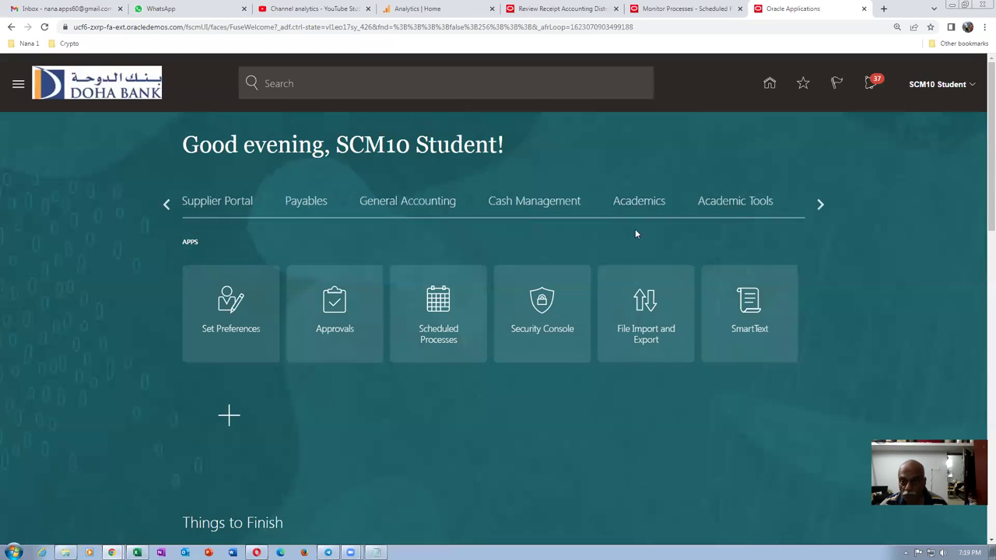
- Open the Payables Invoices work area and start creating a new invoice
left_click(313, 206)
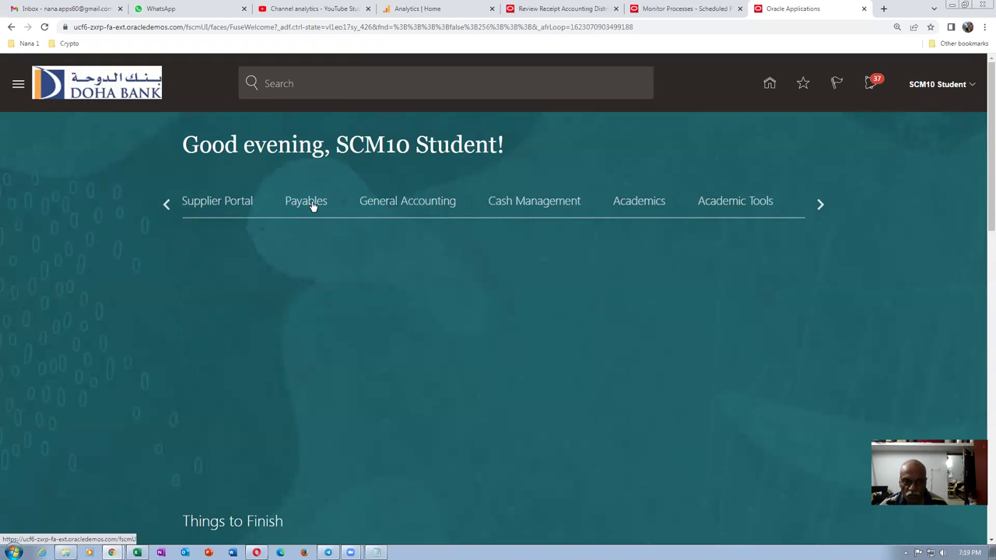
left_click(334, 305)
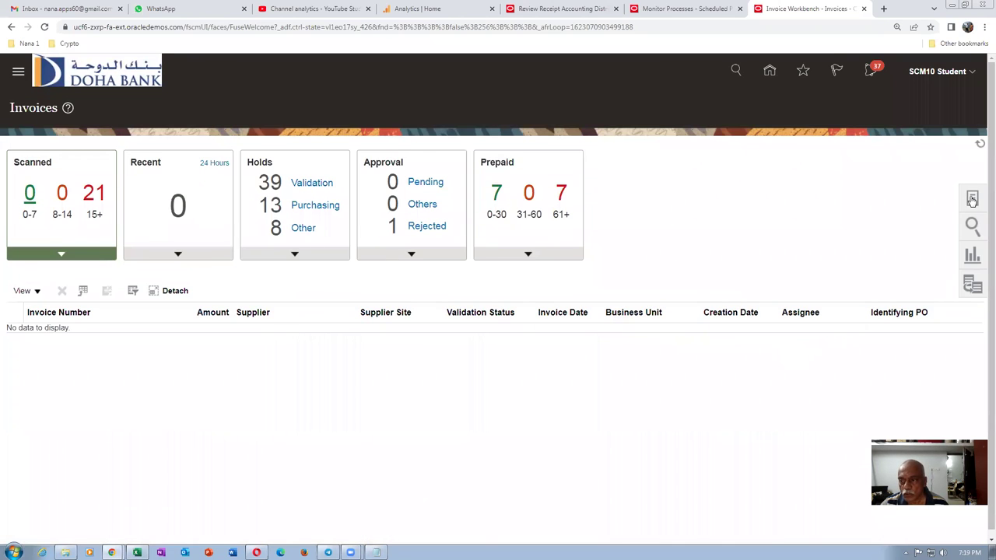
left_click(970, 199)
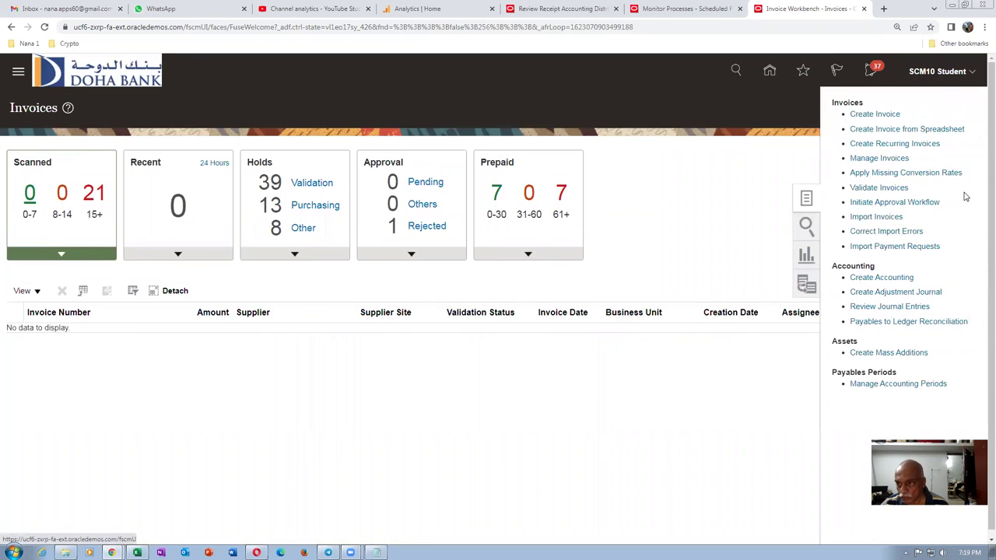
left_click(886, 115)
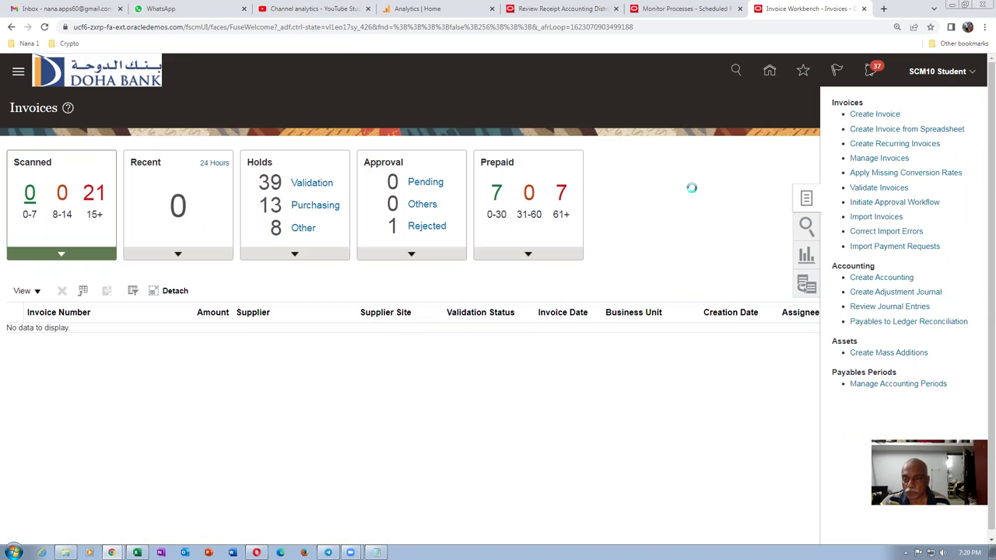
left_click(850, 131)
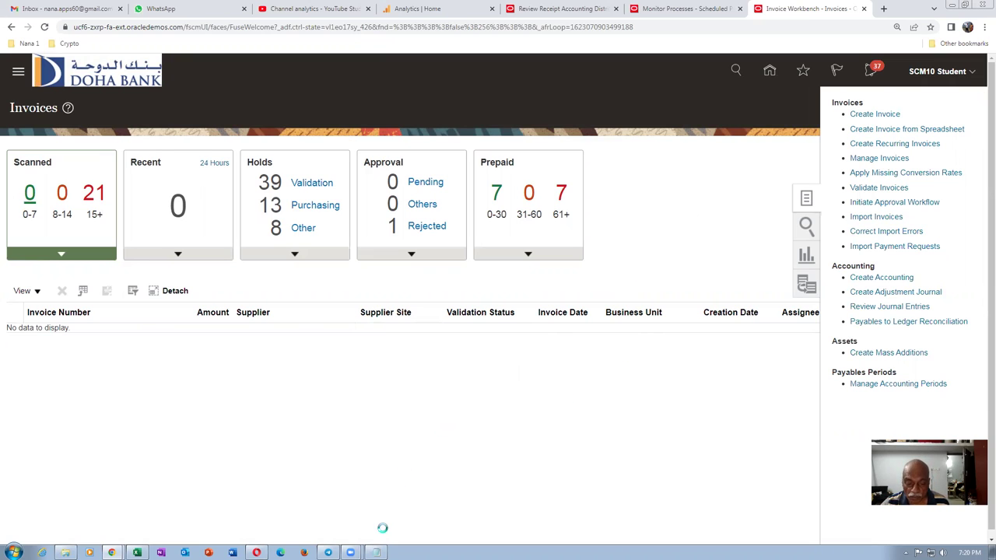
- Look up the purchase order number in the Notepad notes and select that ABC Consulting order as the invoice's identifying PO
key("alt+Tab")
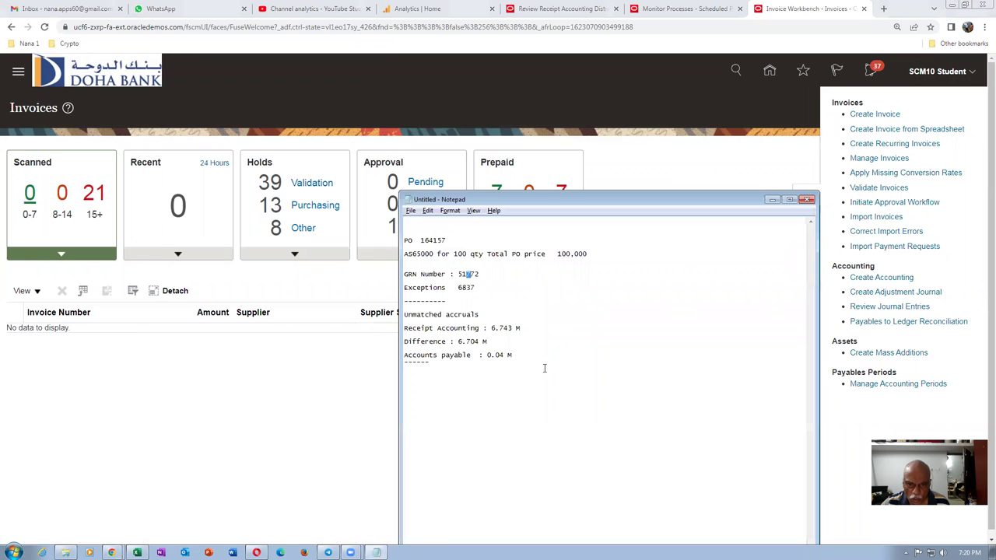
left_click(771, 200)
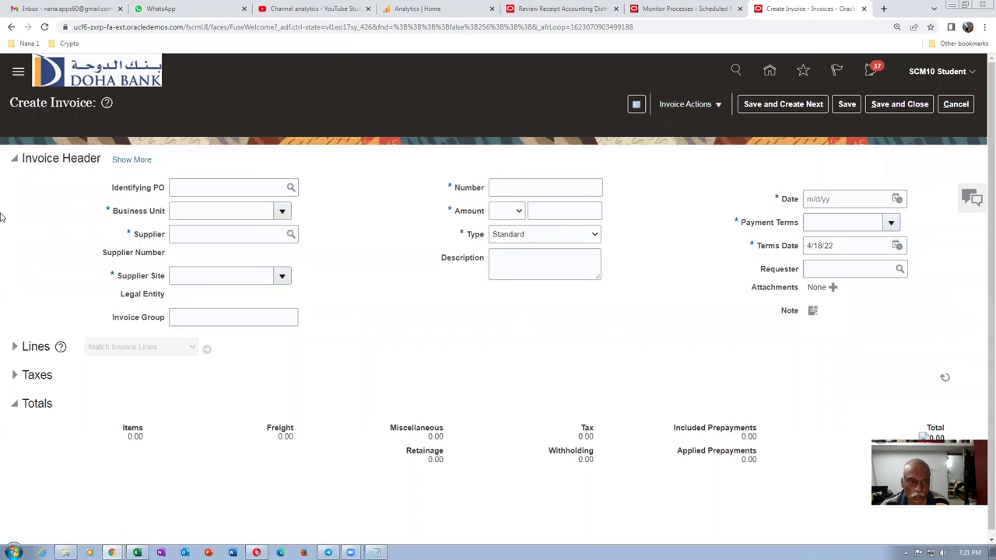
left_click(189, 193)
type("16415")
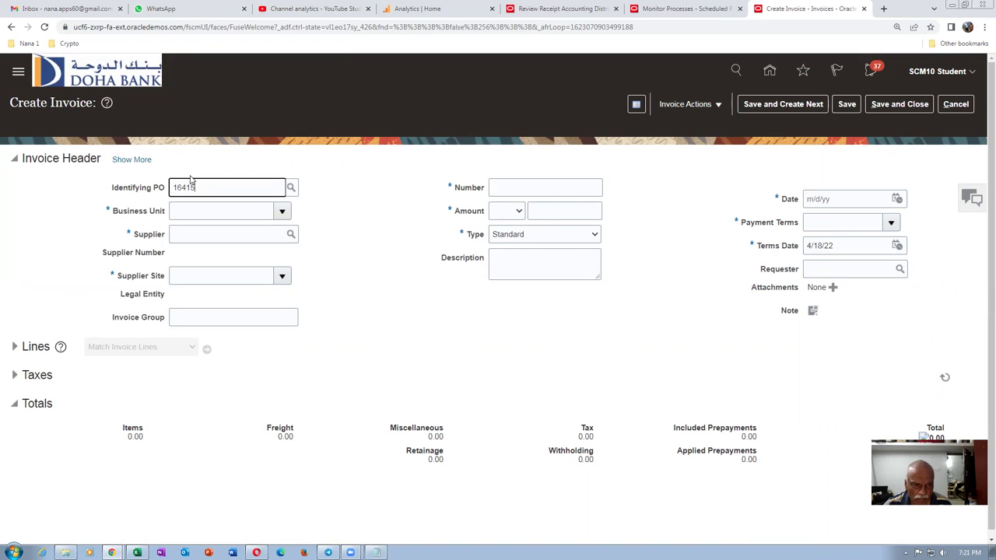
type("7")
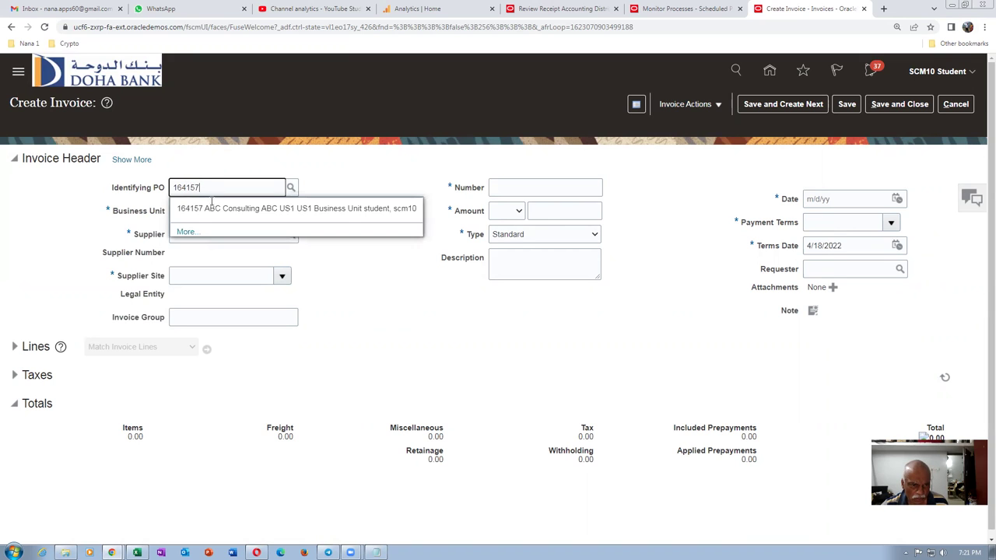
left_click(218, 209)
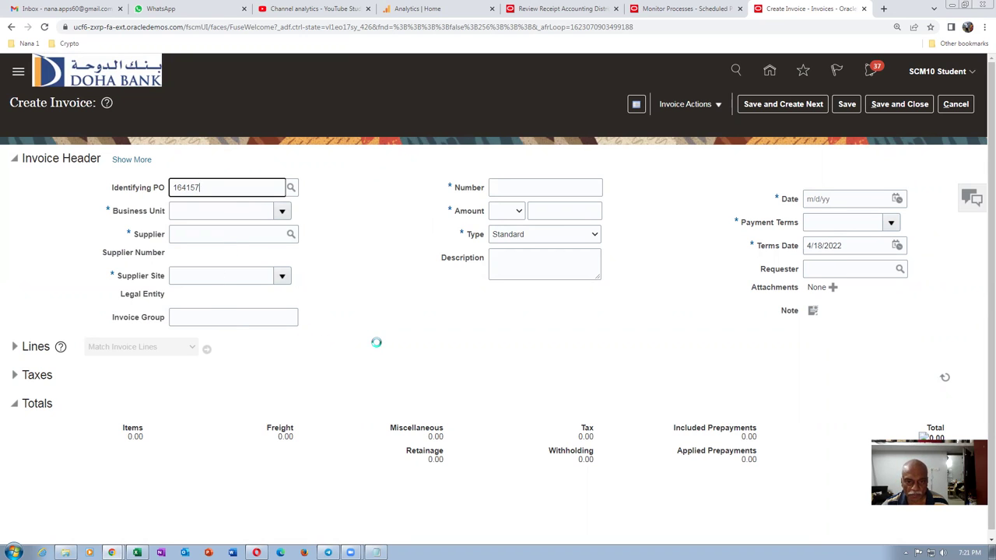
- Set the invoice number to 5001 and the invoice amount to 90,000.00
left_click(507, 186)
type("5001")
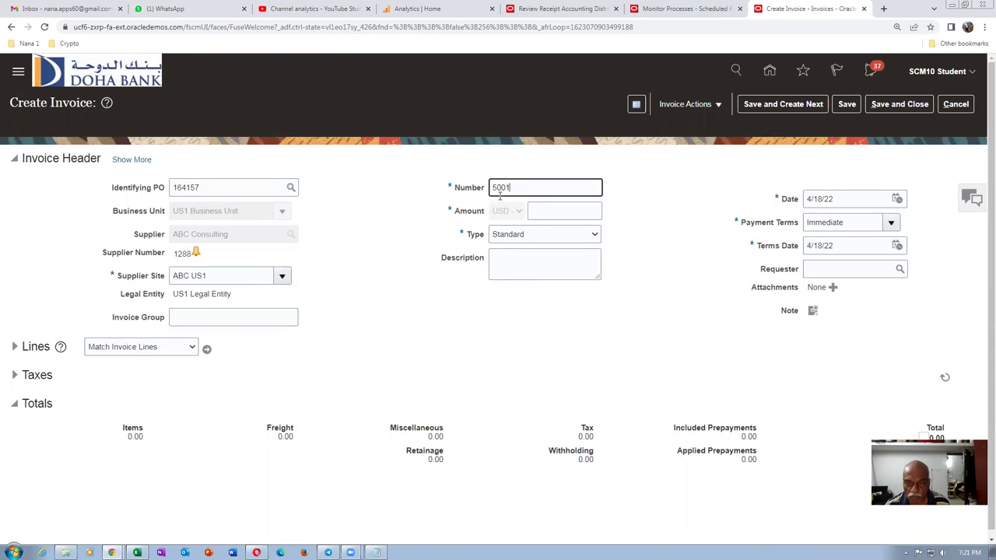
key("Tab")
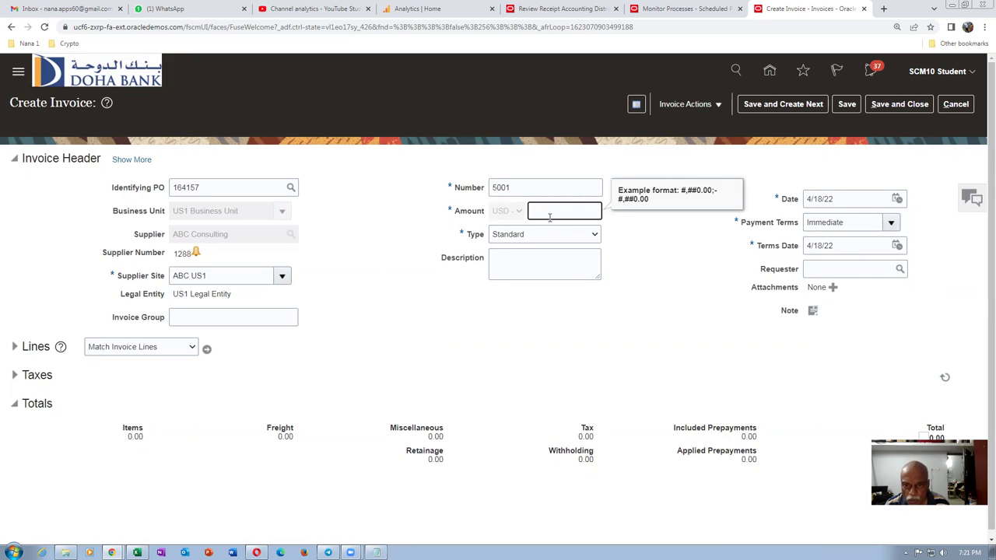
type("900000")
key("BackSpace")
left_click(569, 314)
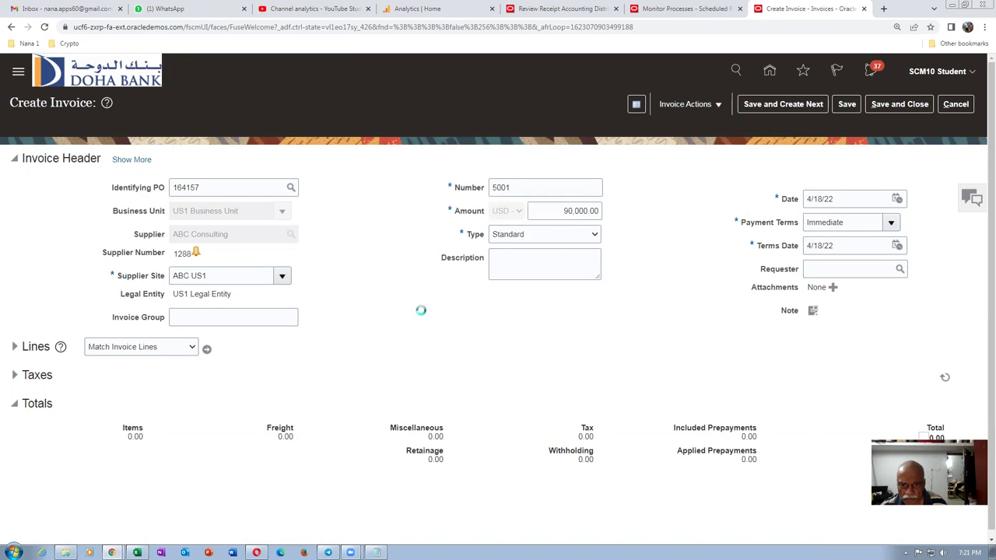
- Enter "10 qty retained ( Not paid )" as the invoice description
left_click(533, 265)
type("10 c")
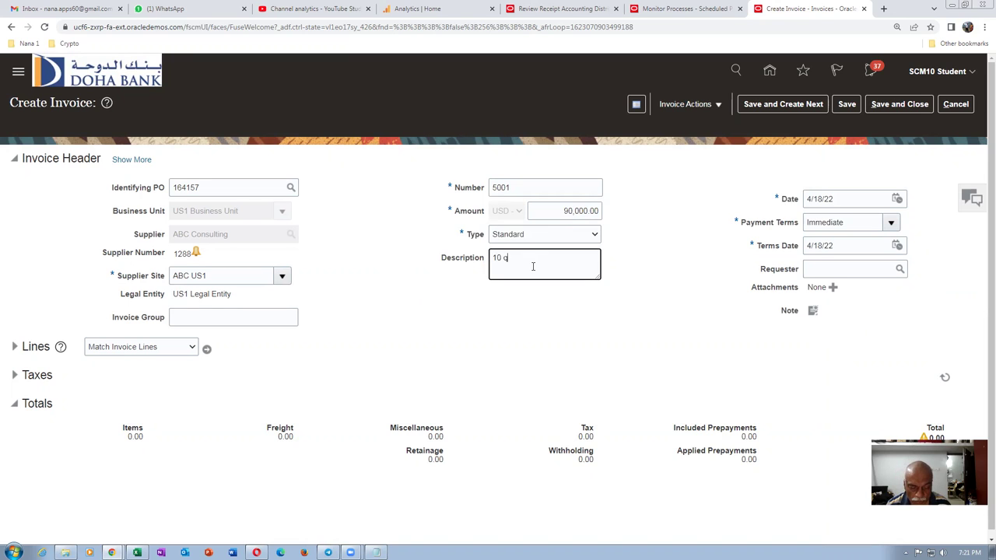
type("ty retai")
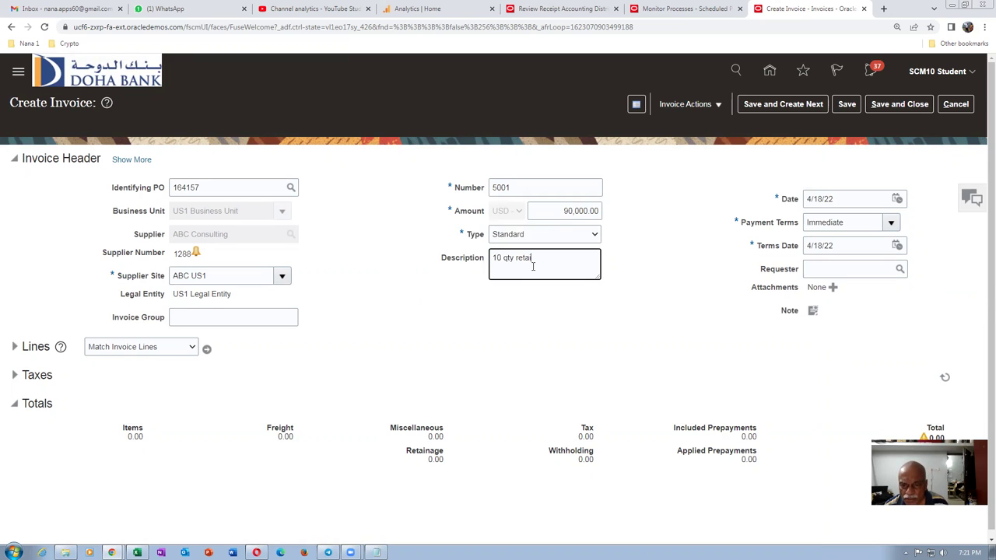
type("ned")
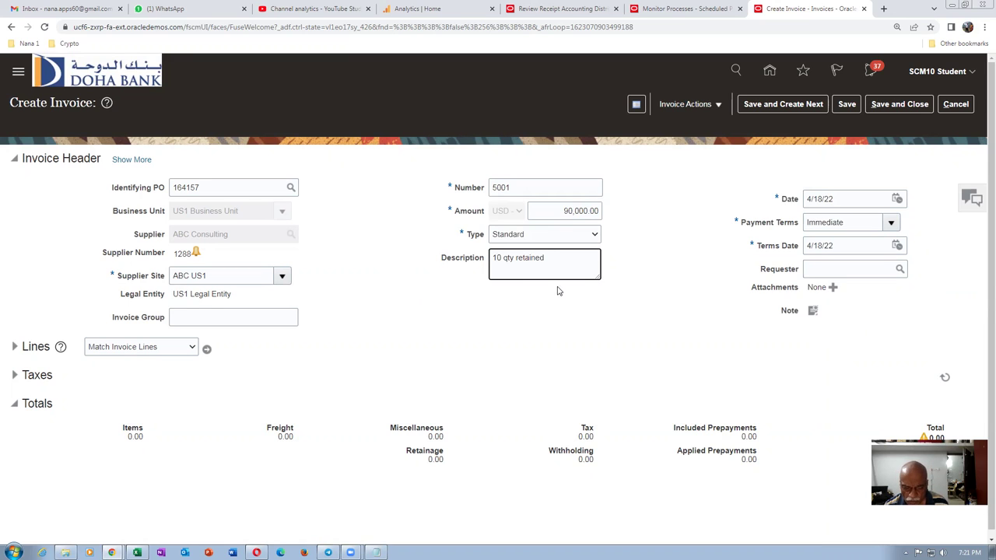
type(" ( Not paidf")
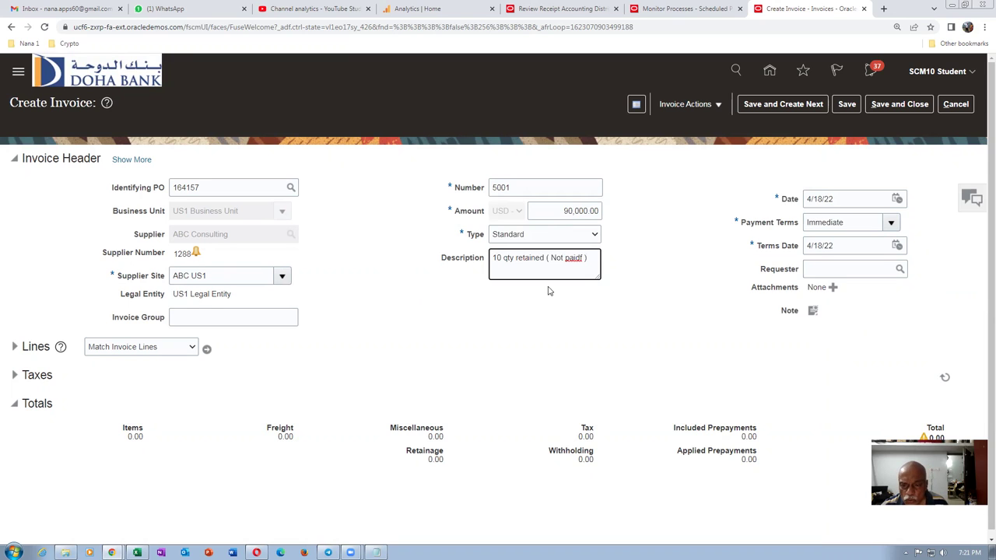
key("BackSpace")
key("BackSpace")
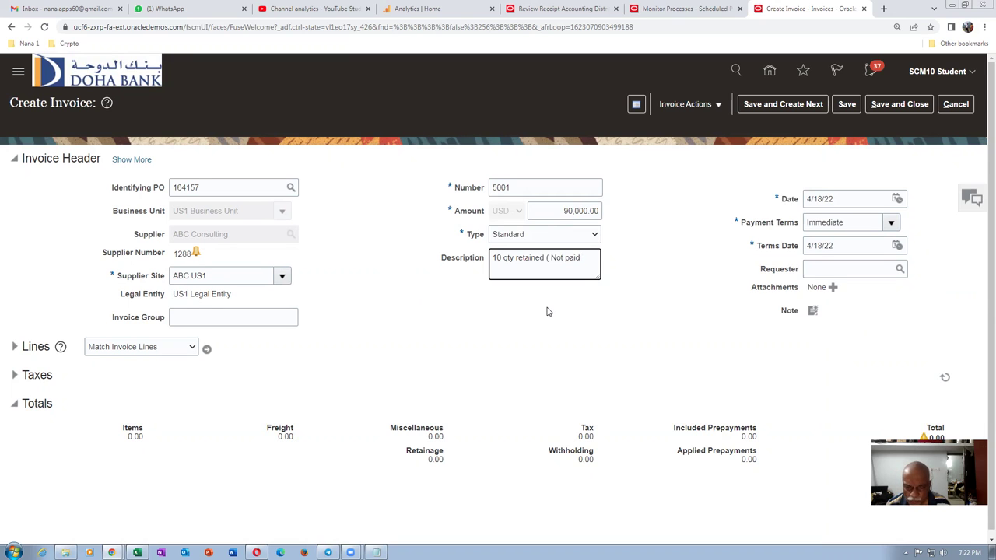
type(")")
left_click(530, 339)
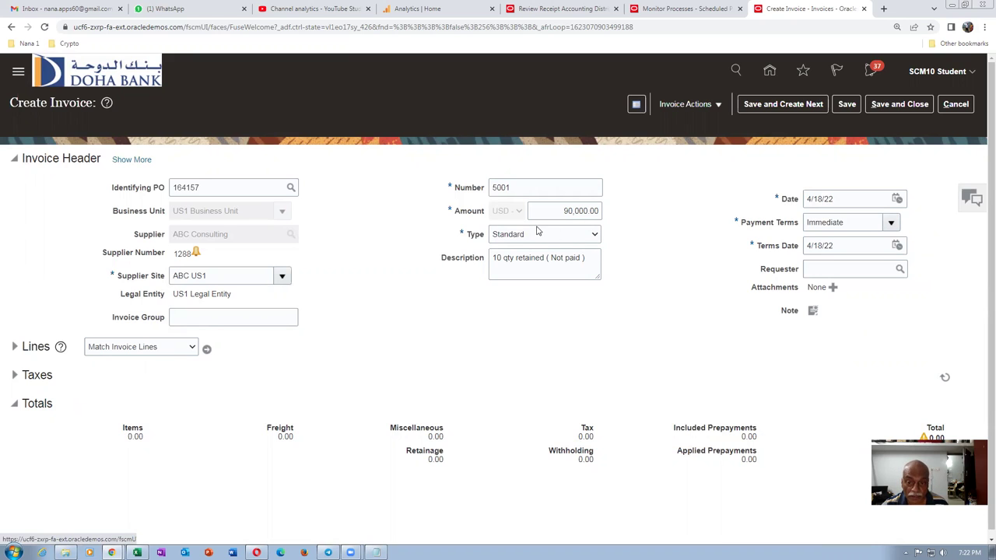
- Match the invoice to the purchase order's AS65000 line with a quantity of 90, and apply the match
left_click(206, 350)
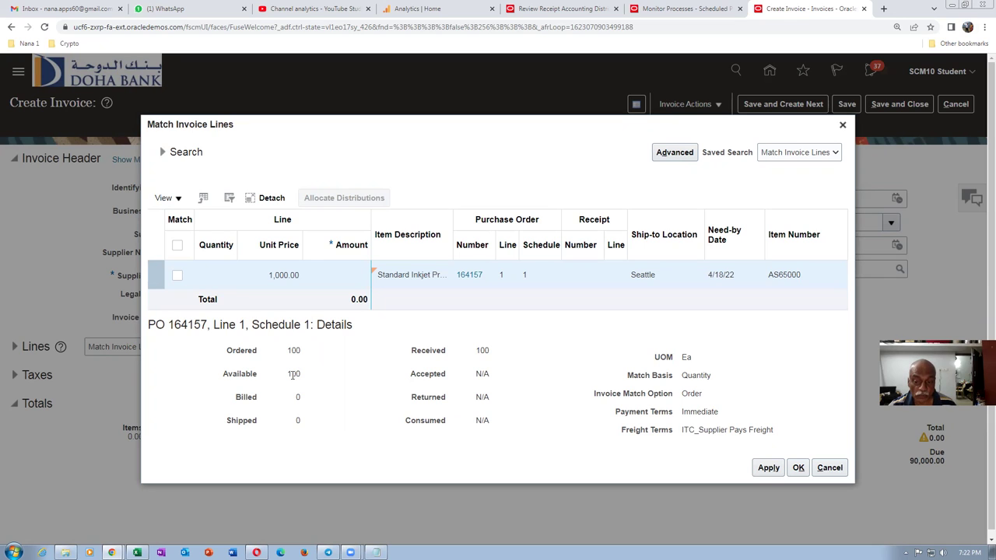
left_click(178, 276)
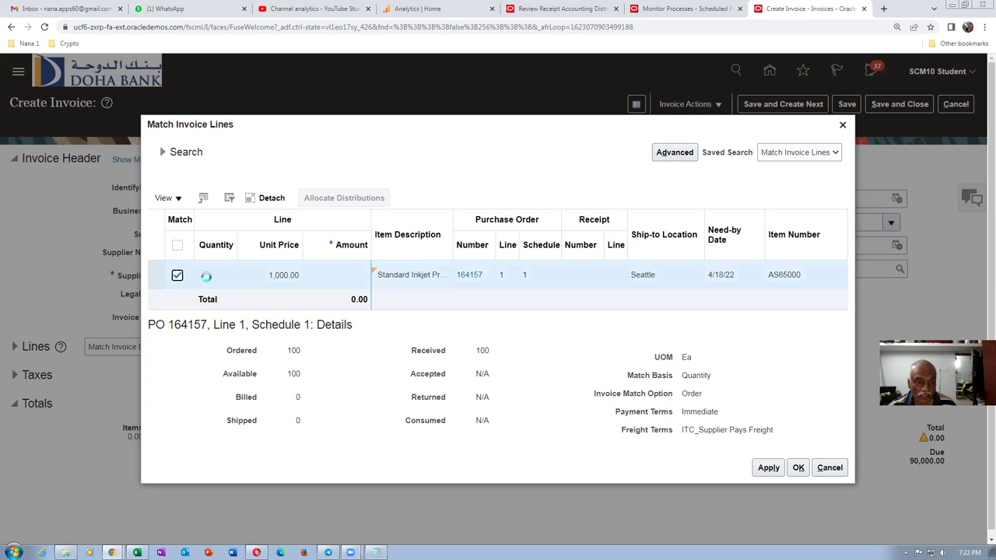
left_click_drag(215, 273, 230, 282)
type("90")
key("Tab")
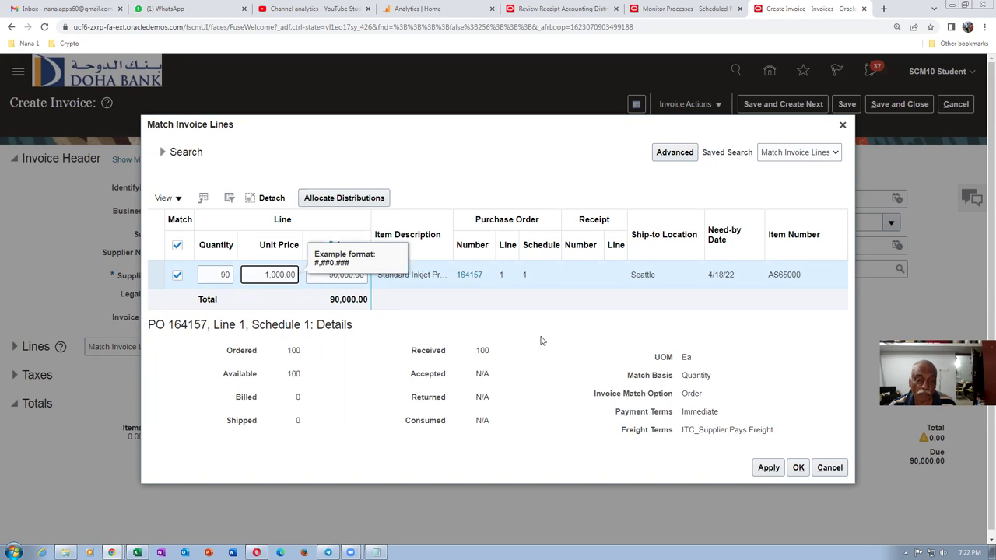
left_click(766, 468)
left_click(798, 469)
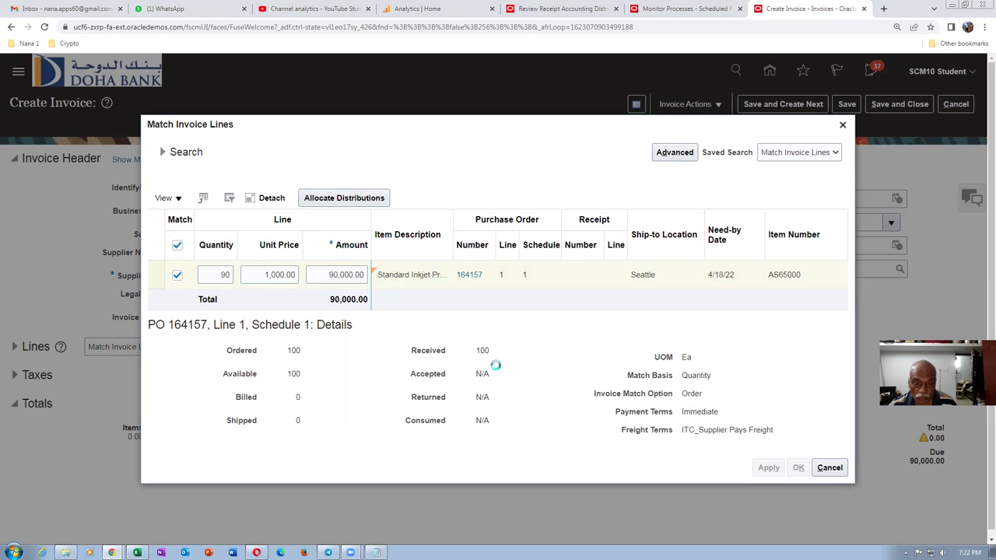
- Compare the invoice's accrual debit in row 17 of the P_to_P_Process Excel workbook with the Inventory AP Accrual credit in row 11
key("alt+Tab")
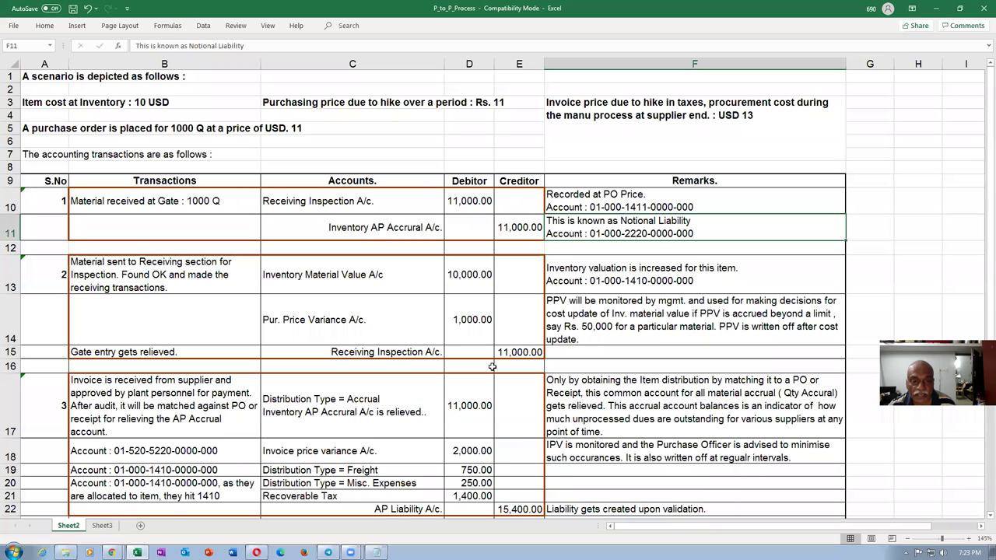
left_click(158, 413)
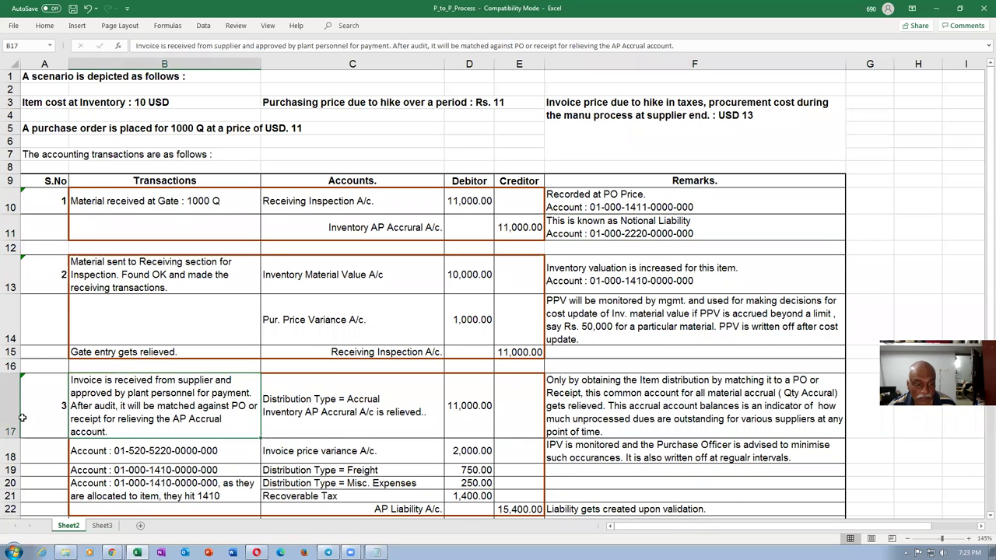
left_click(26, 413)
left_click(8, 408)
left_click(336, 423)
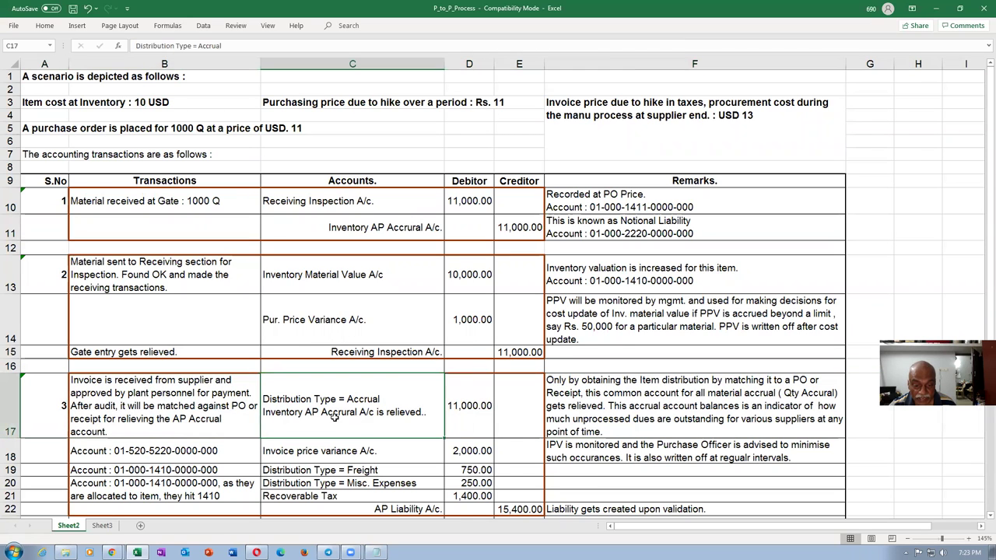
left_click(482, 405)
left_click(536, 227)
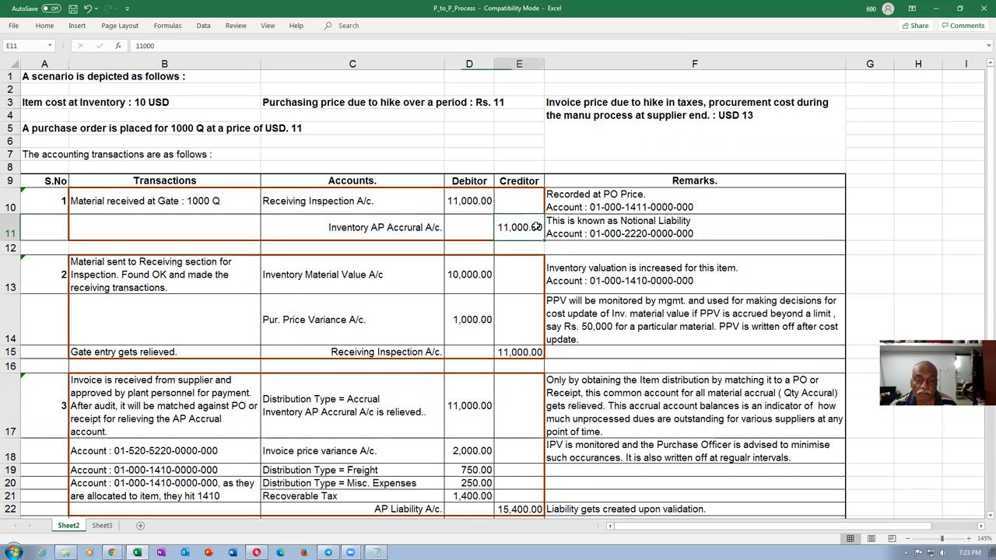
left_click(467, 413)
left_click(534, 230)
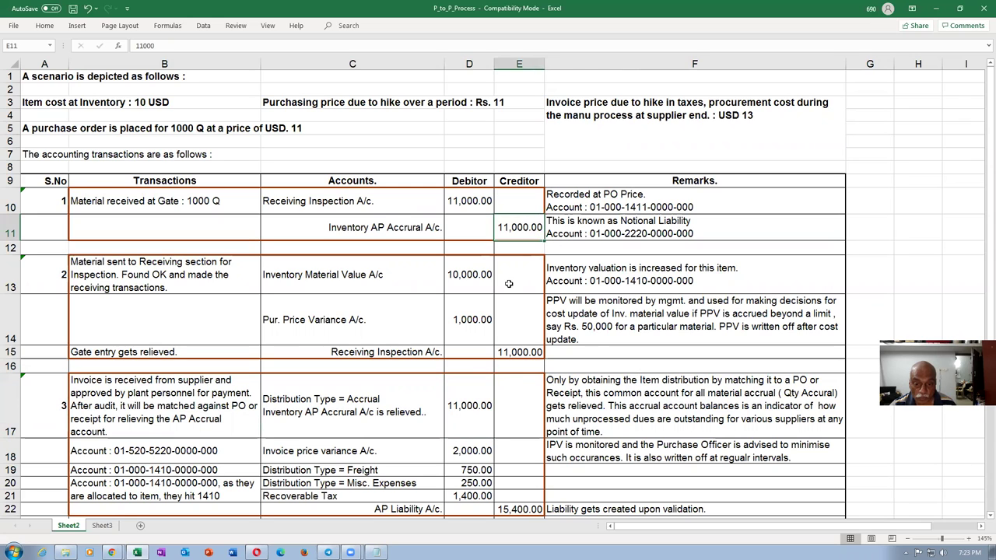
left_click(478, 424)
left_click_drag(401, 418, 474, 410)
left_click_drag(178, 424, 451, 404)
- Review the freight, miscellaneous expense, recoverable tax and AP Liability entries in rows 19 to 22, and return to the invoice match
scroll(459, 472, "down", 2)
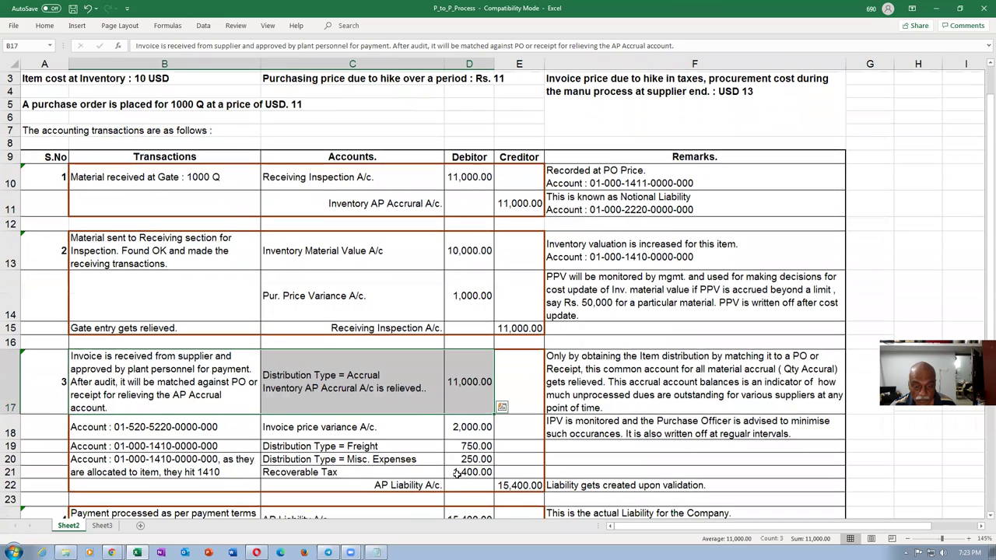
left_click(319, 459)
left_click_drag(353, 431, 346, 445)
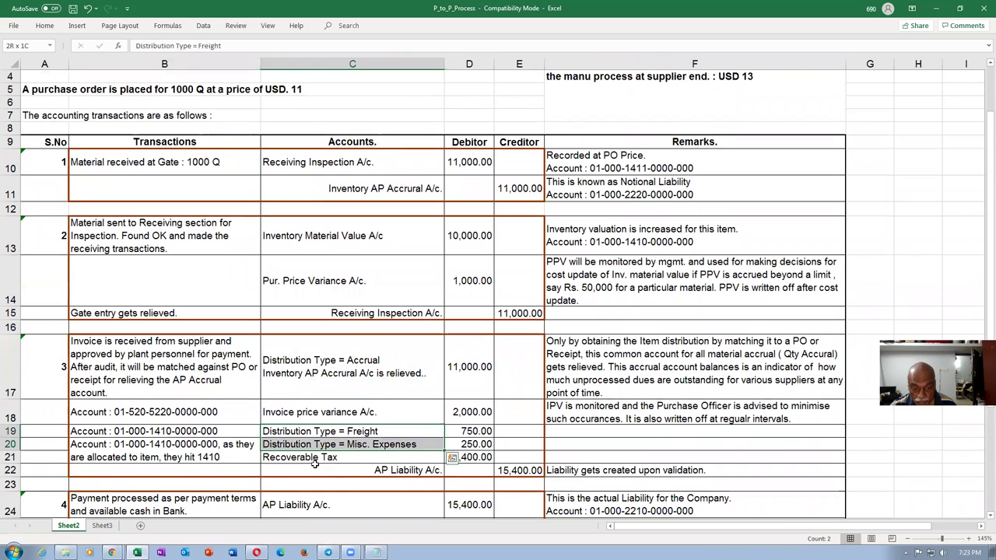
left_click_drag(438, 452, 517, 471)
left_click(518, 471)
left_click_drag(419, 471, 512, 475)
key("alt+Tab")
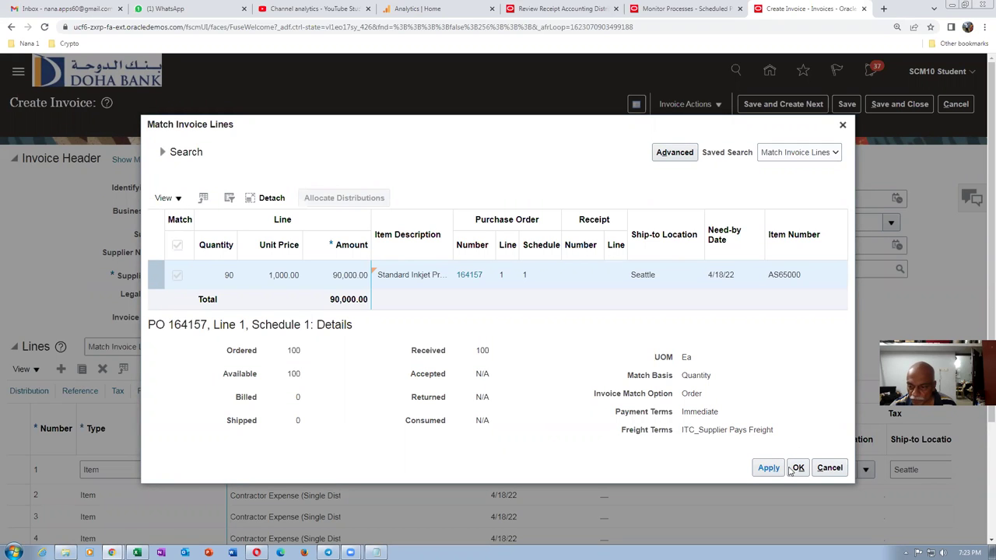
- Accept the matched line and check the invoice's lines and totals against the header amount
left_click(798, 467)
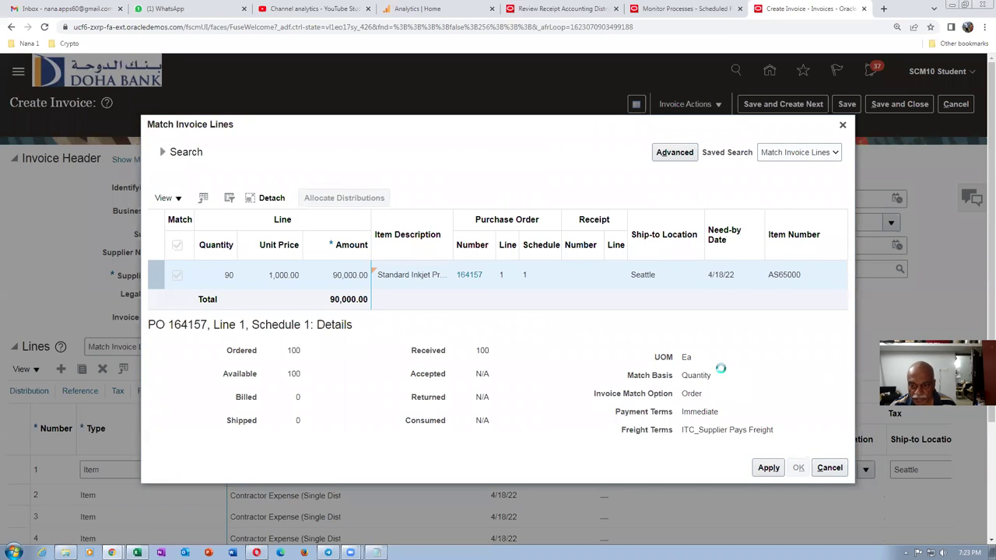
scroll(427, 393, "down", 2)
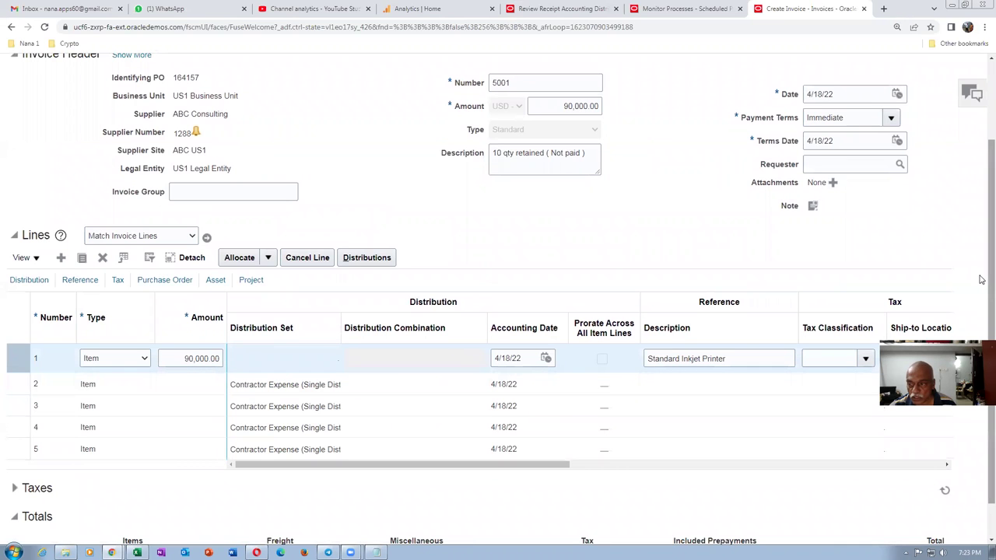
scroll(981, 295, "down", 1)
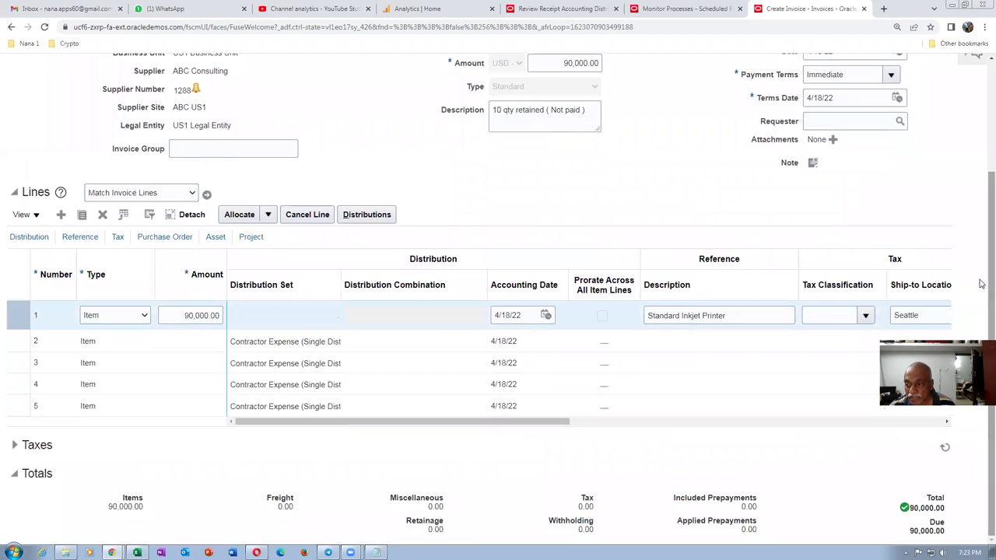
scroll(980, 234, "up", 3)
scroll(981, 190, "up", 1)
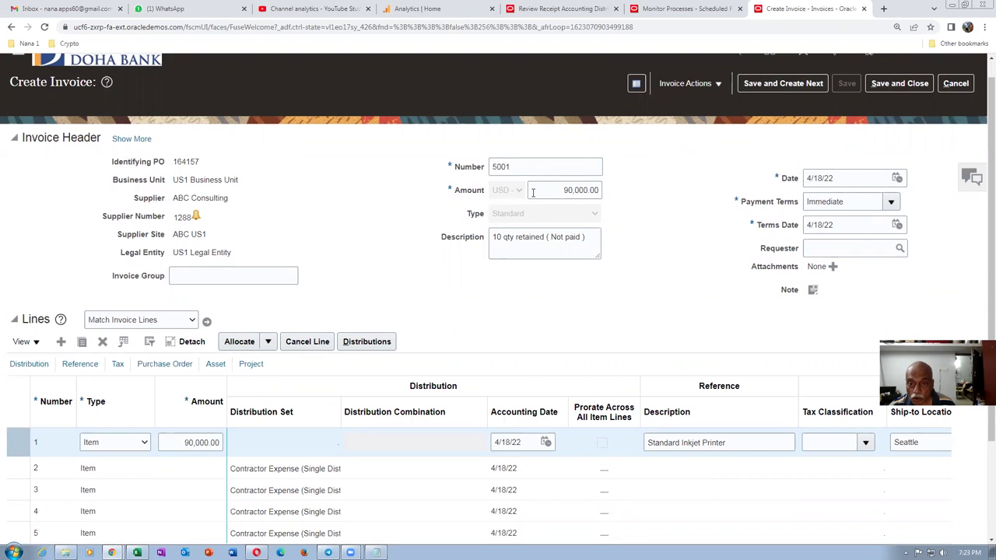
- Save the matched invoice and run its validation
left_click(559, 192)
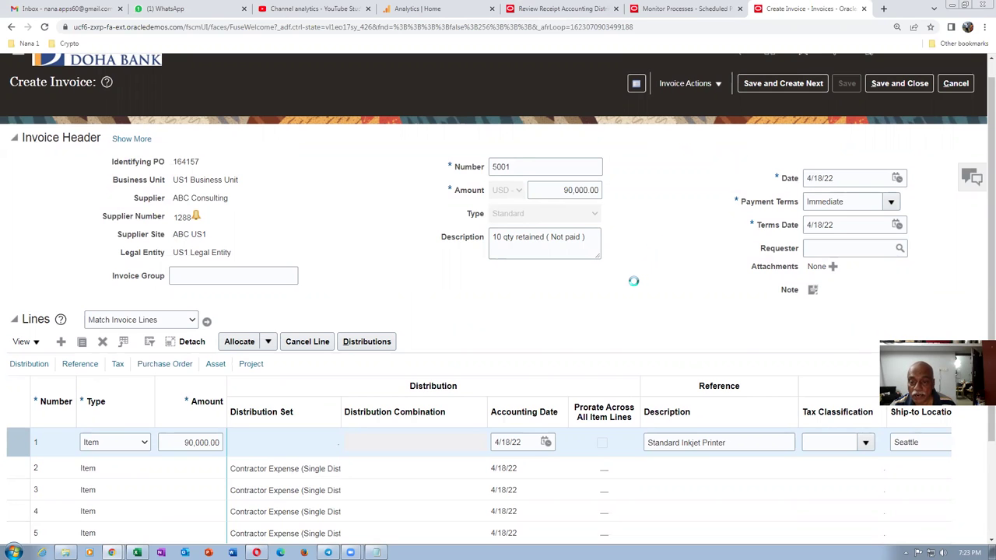
scroll(633, 280, "down", 2)
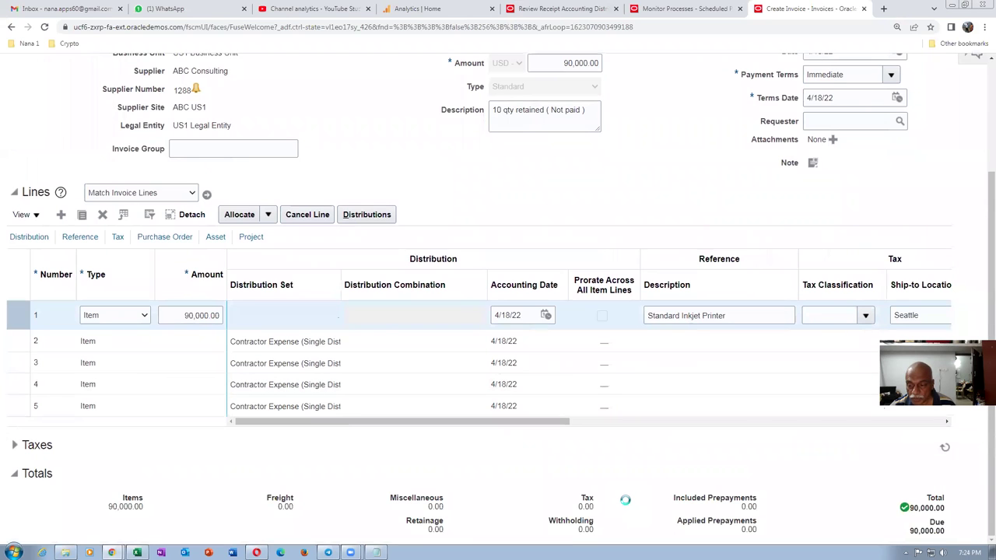
scroll(657, 209, "up", 2)
scroll(659, 209, "up", 1)
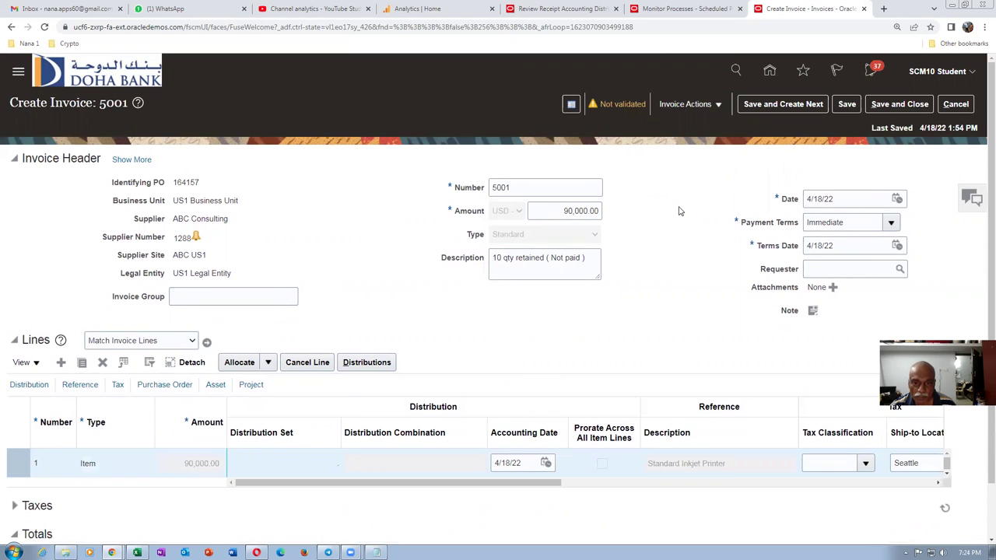
left_click(685, 105)
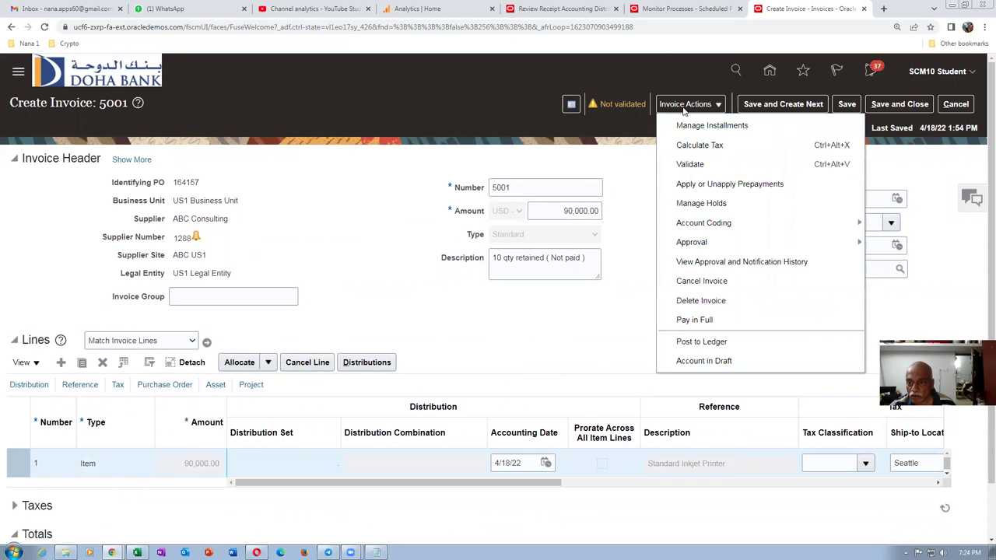
left_click(689, 164)
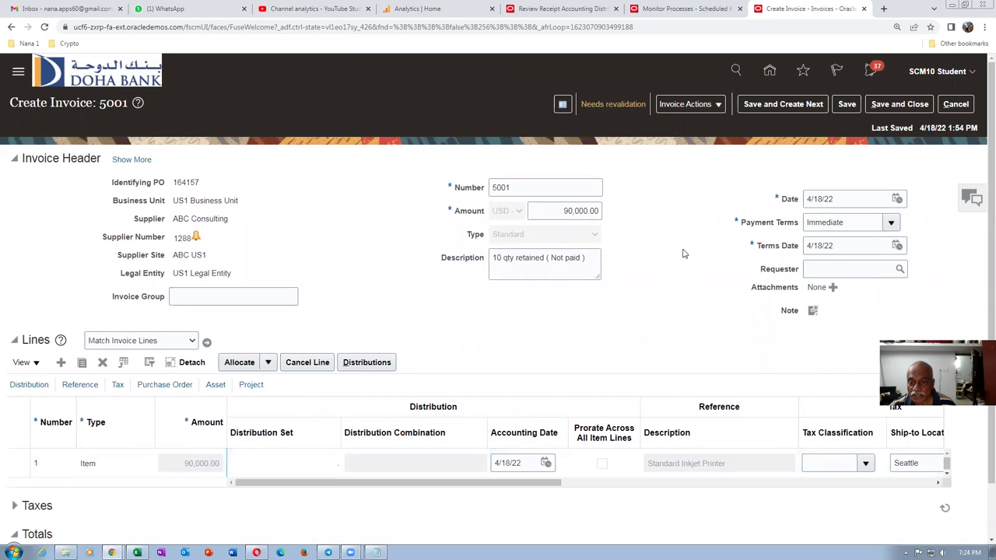
- Set the invoice header amount to 98,550.00 to include the tax, and save the invoice
scroll(668, 299, "down", 1)
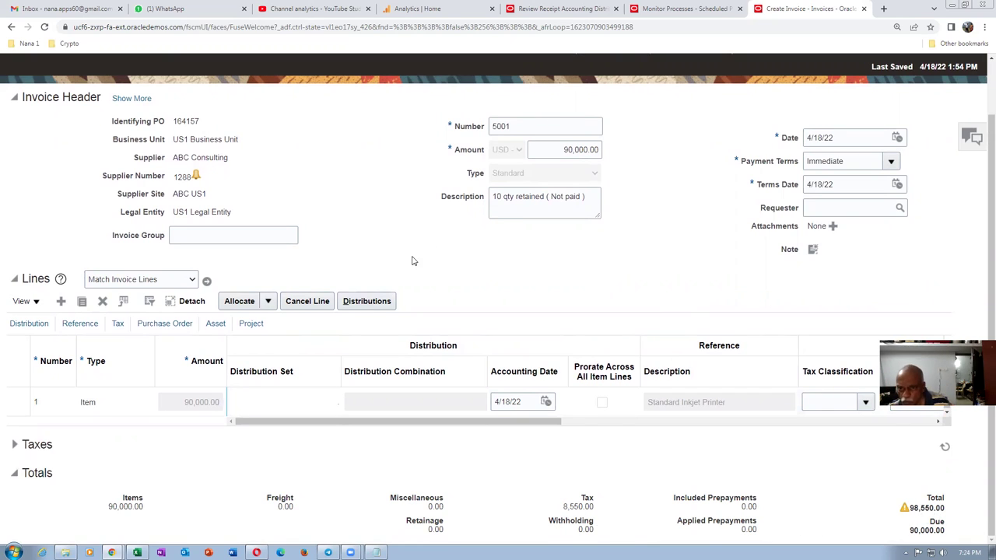
double_click(601, 154)
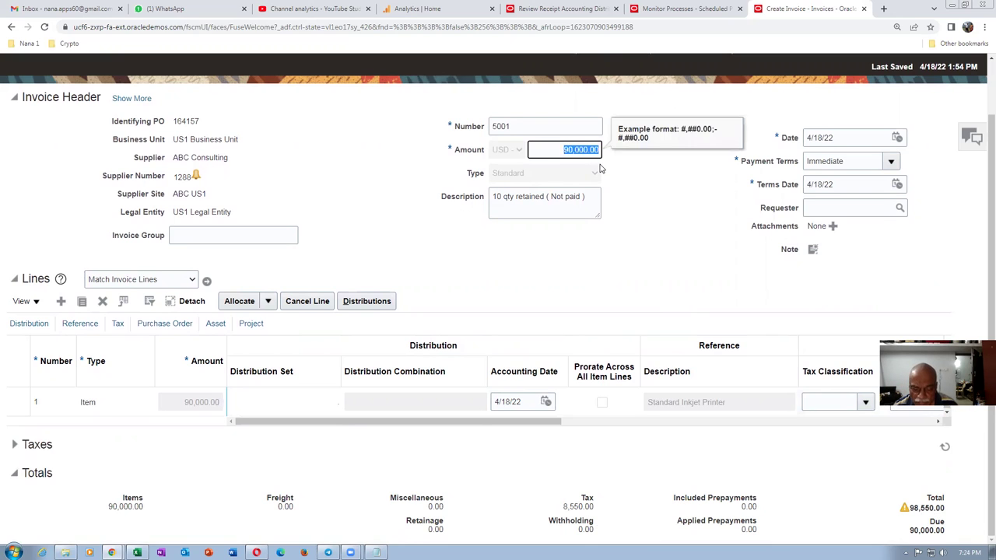
type("9")
type("8,550.0")
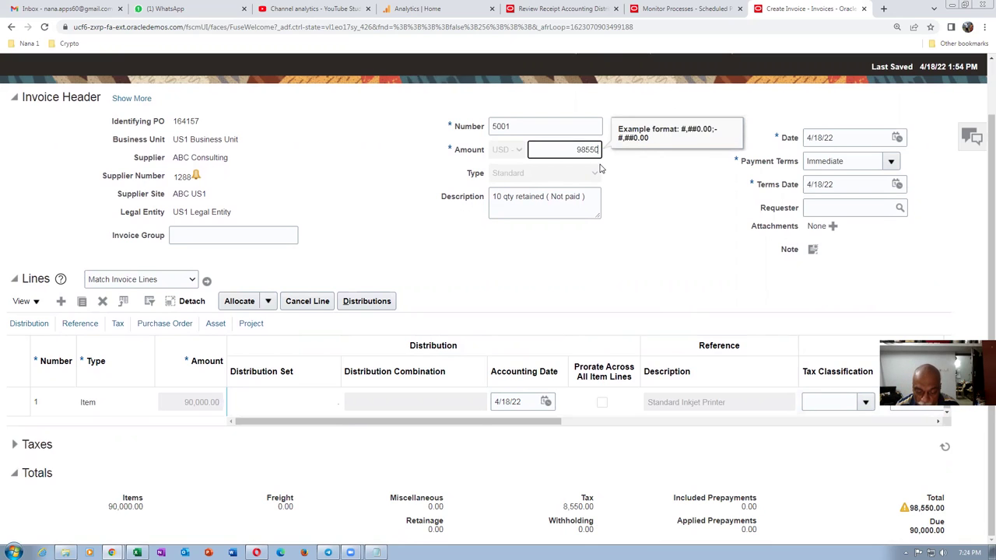
type("00")
key("Tab")
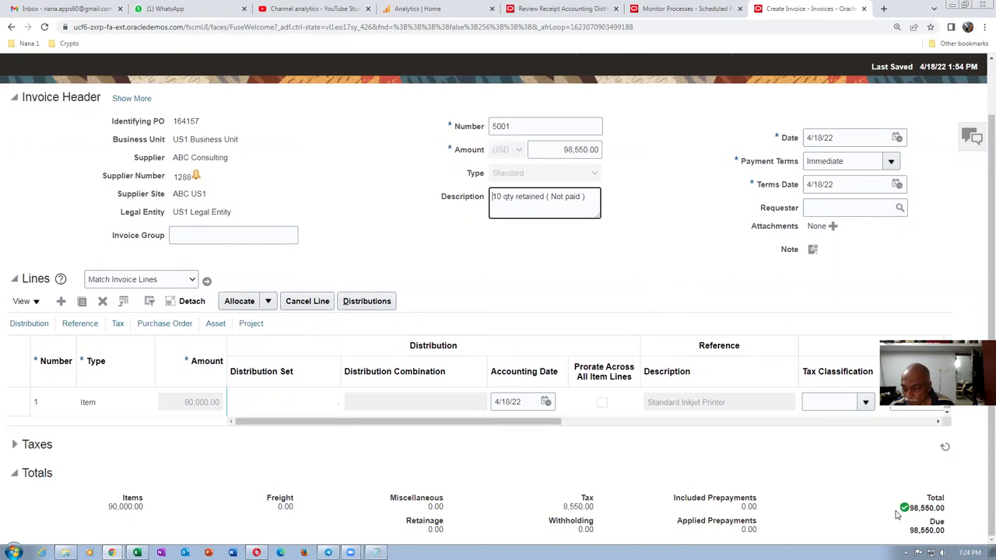
scroll(659, 327, "up", 2)
left_click(846, 104)
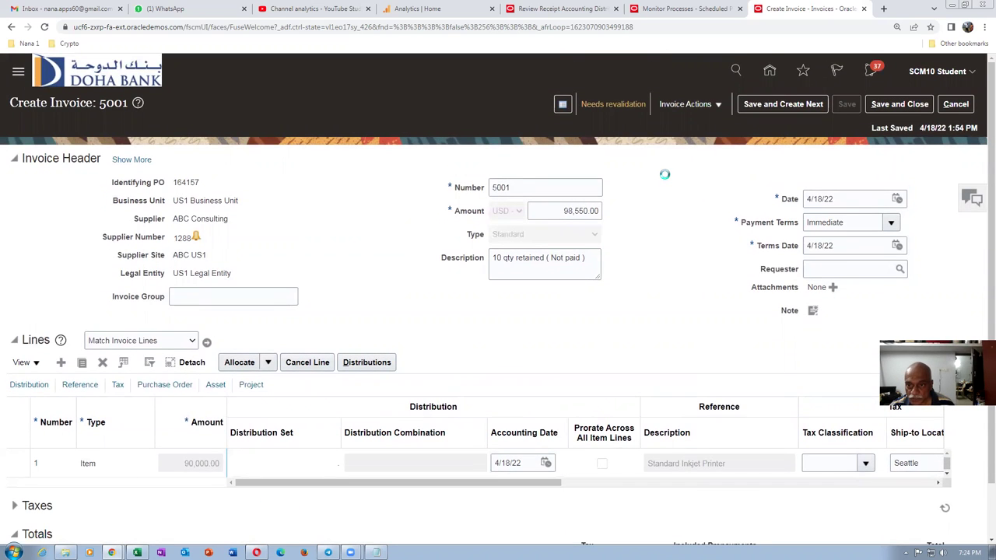
- Validate the invoice again and check its tax, withholding and due amounts in the totals
left_click(692, 106)
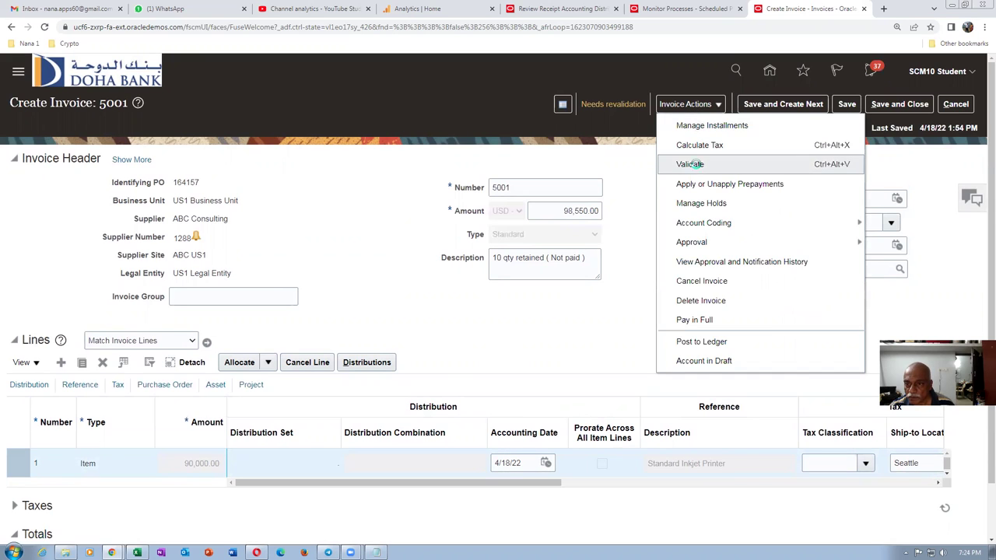
left_click(689, 164)
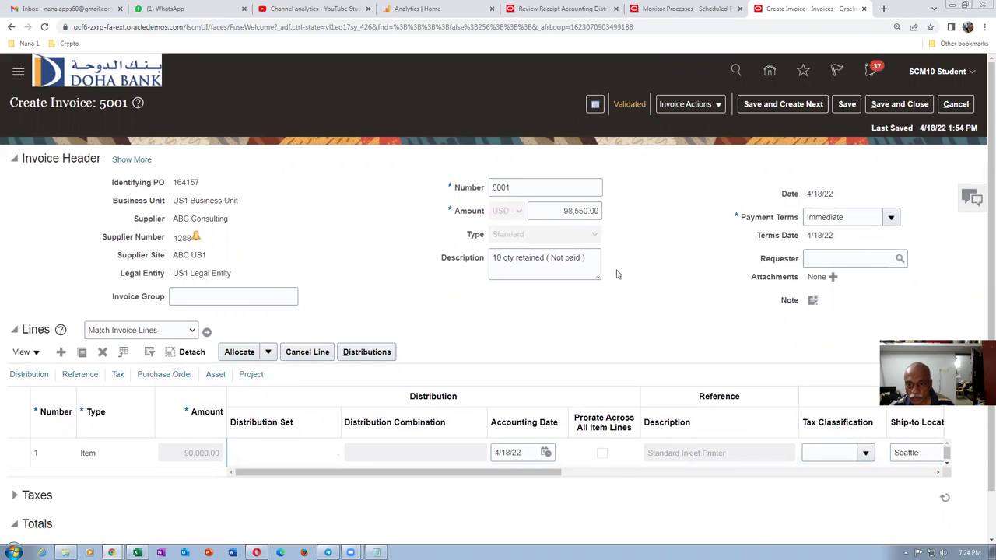
scroll(622, 276, "down", 1)
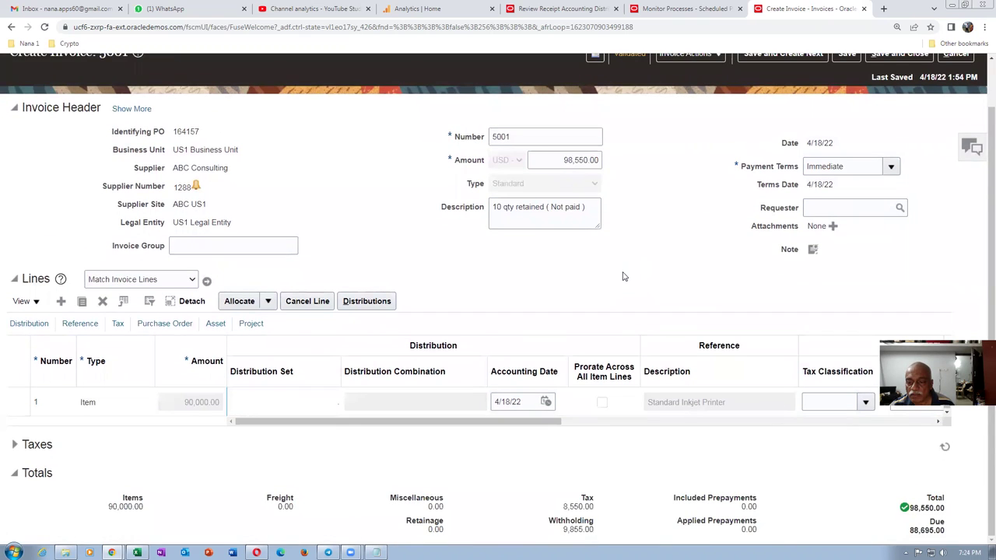
scroll(622, 276, "up", 1)
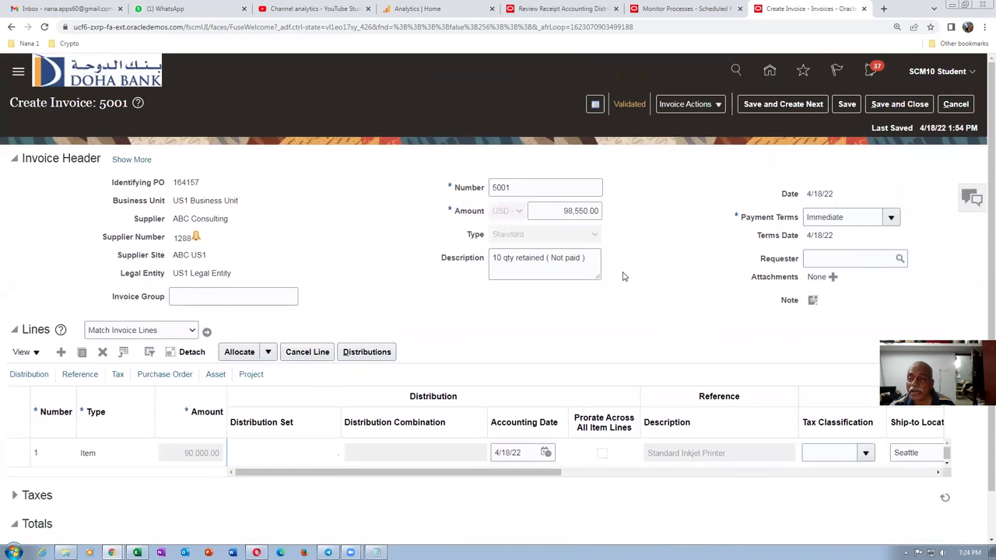
left_click(701, 106)
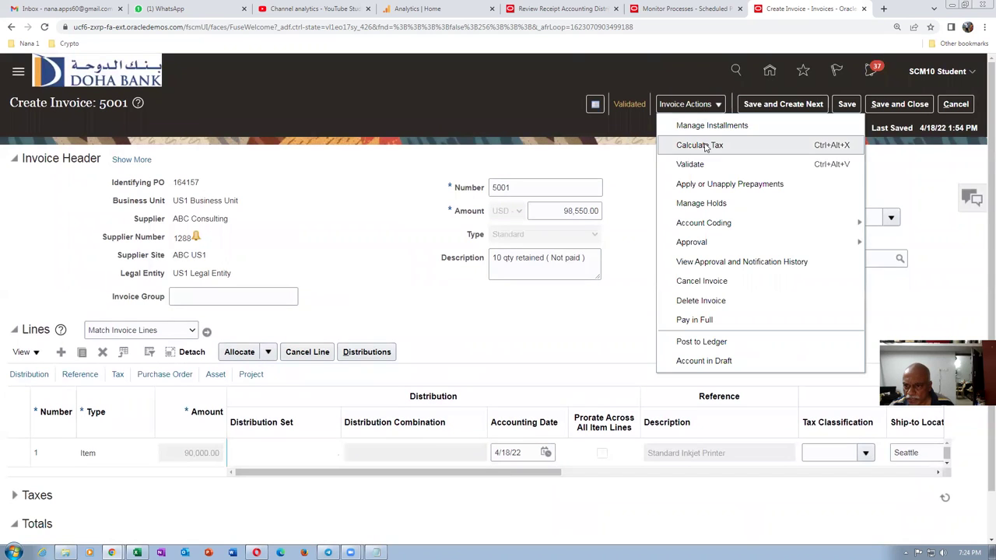
left_click(599, 323)
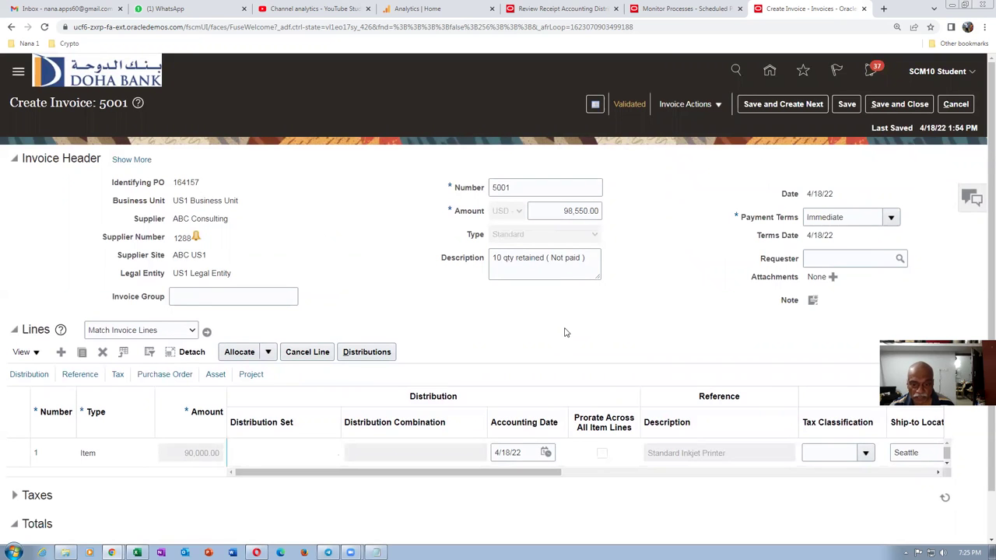
scroll(565, 332, "down", 1)
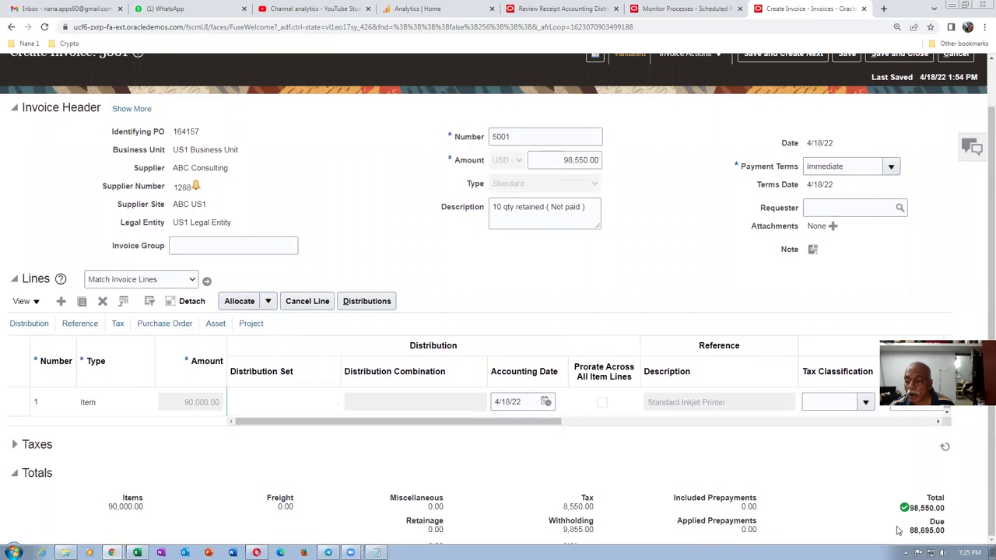
scroll(695, 283, "up", 1)
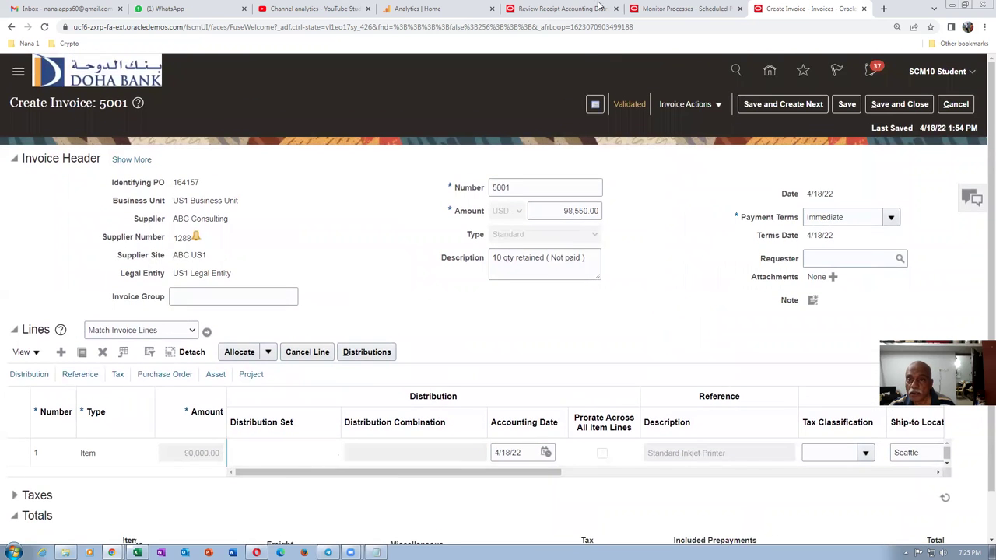
- Start the Create Accounting process from the Receipt Accounting tasks and choose Payables as the subledger application
left_click(560, 9)
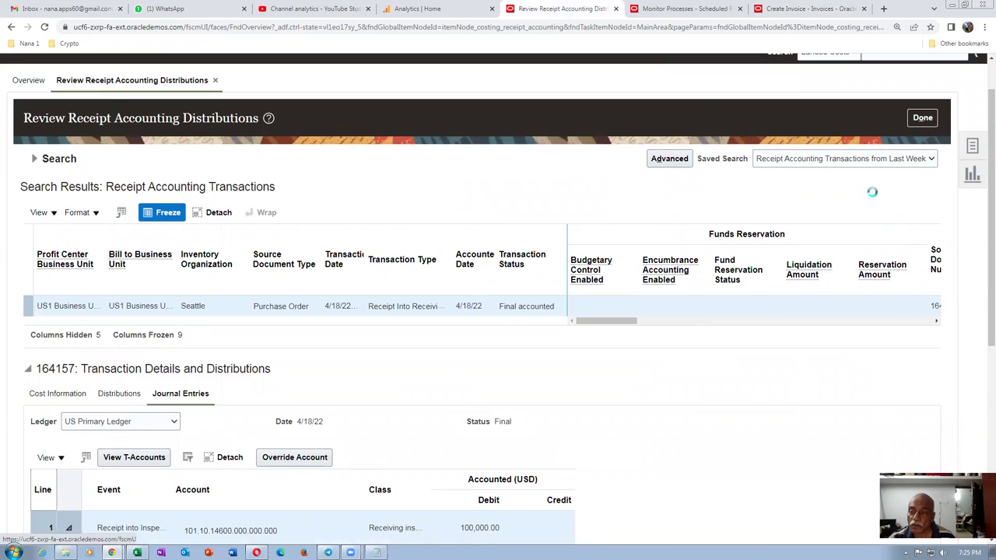
left_click(974, 148)
left_click(857, 304)
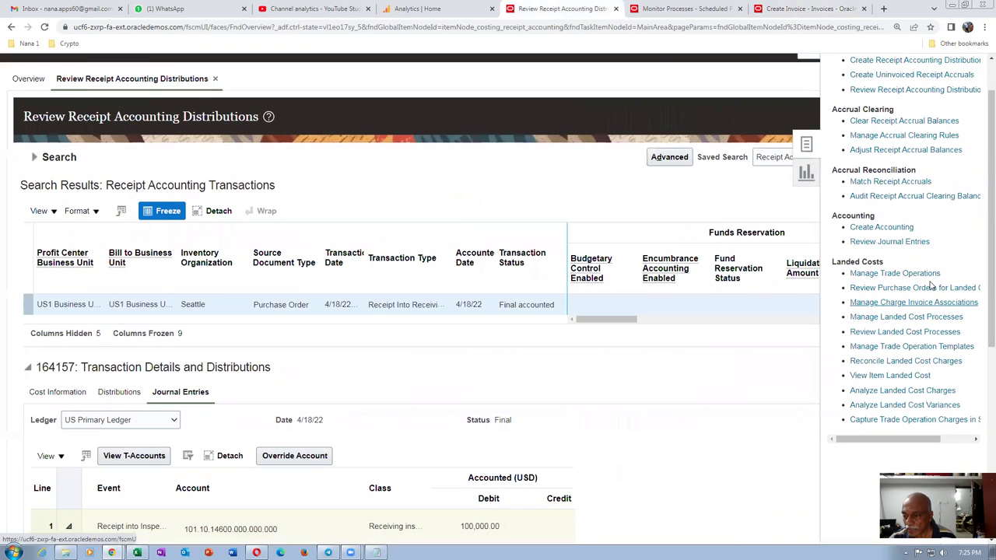
left_click(872, 225)
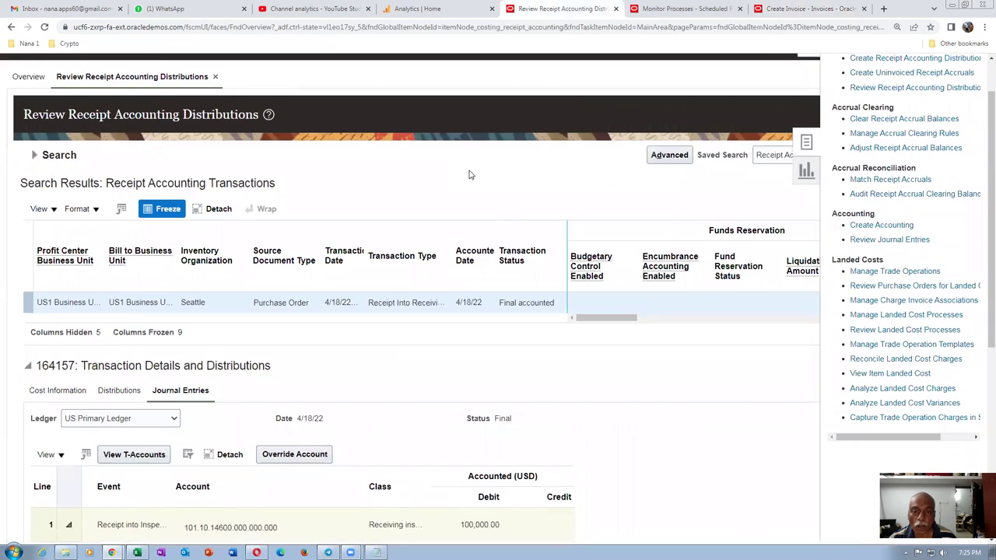
left_click(210, 288)
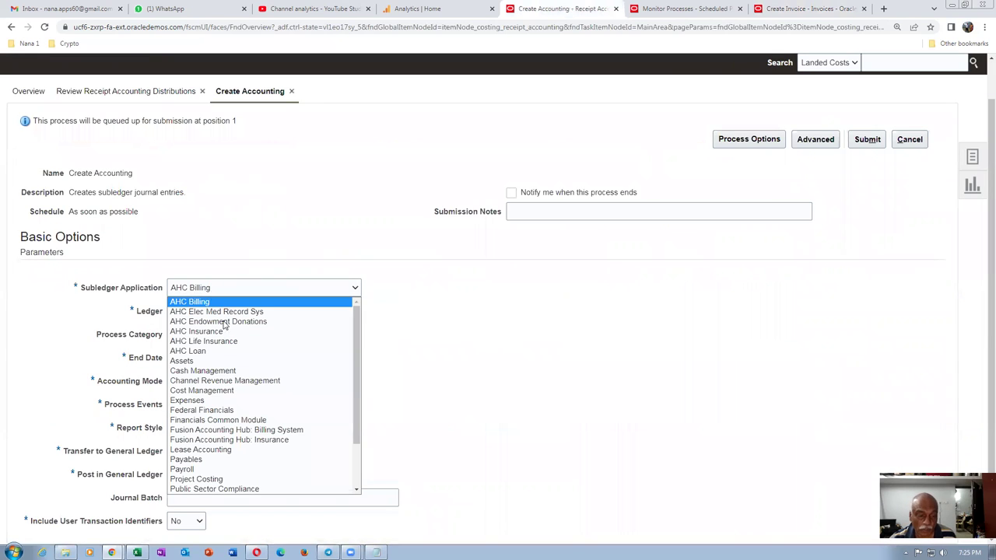
left_click_drag(357, 393, 359, 504)
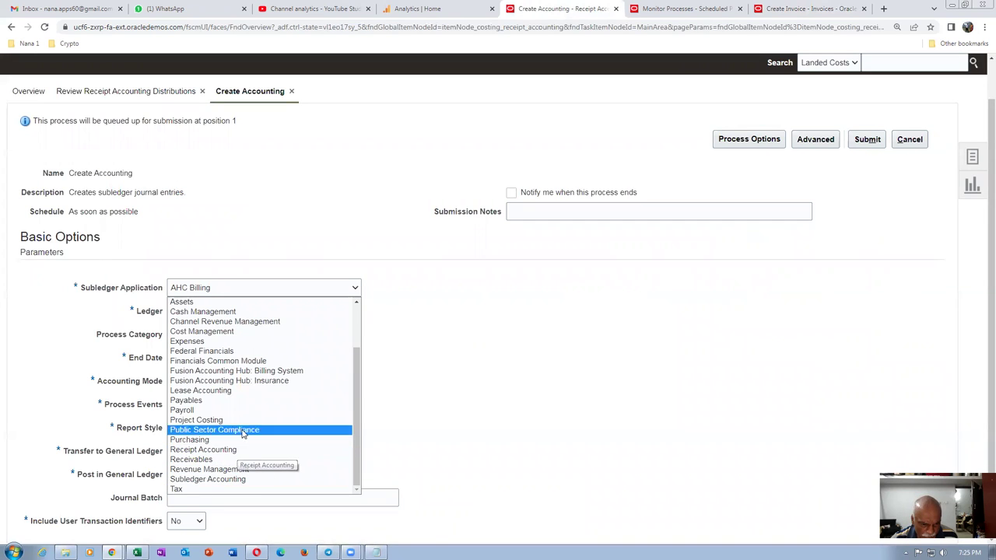
left_click(244, 401)
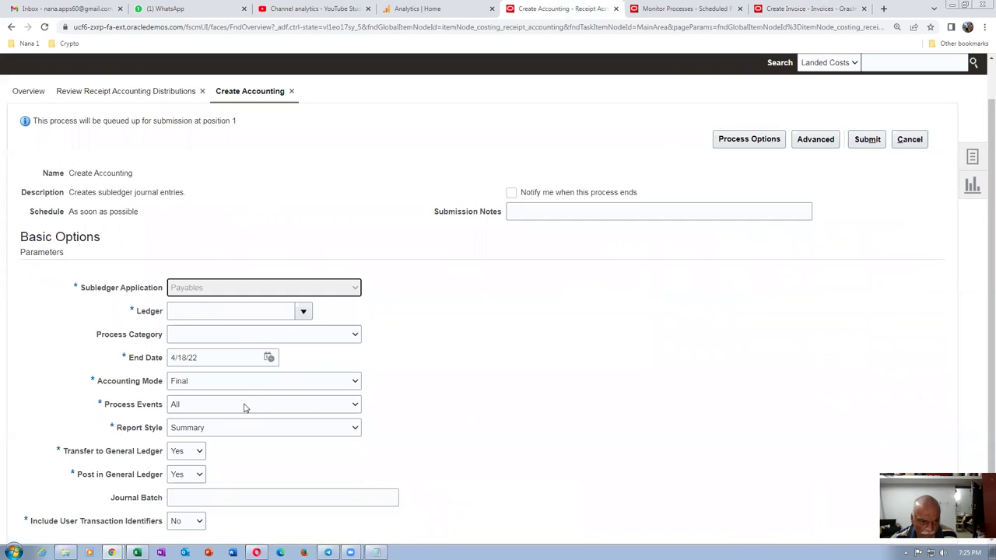
- Set the accounting process's ledger to US Primary Ledger and its report style to Detail
left_click(203, 312)
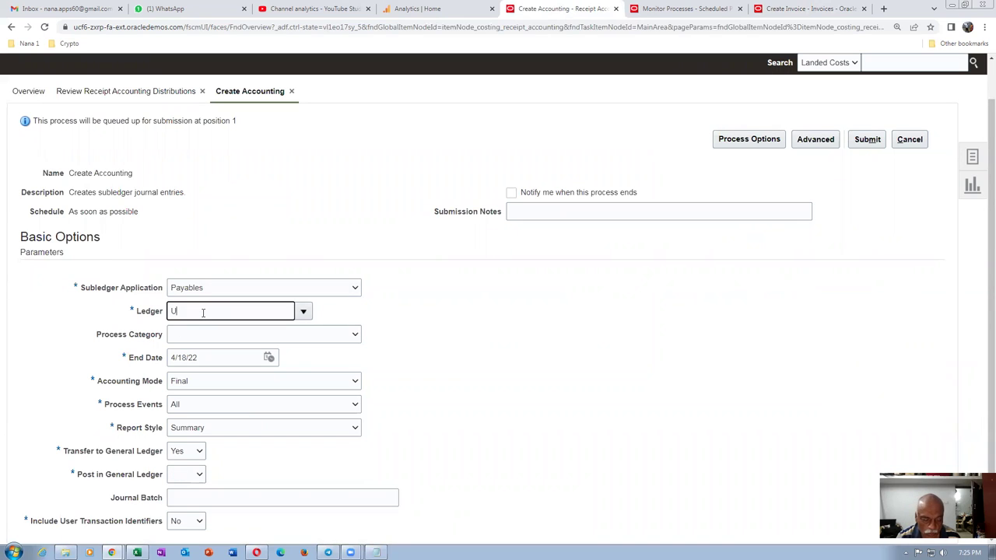
type("US prima")
key("Tab")
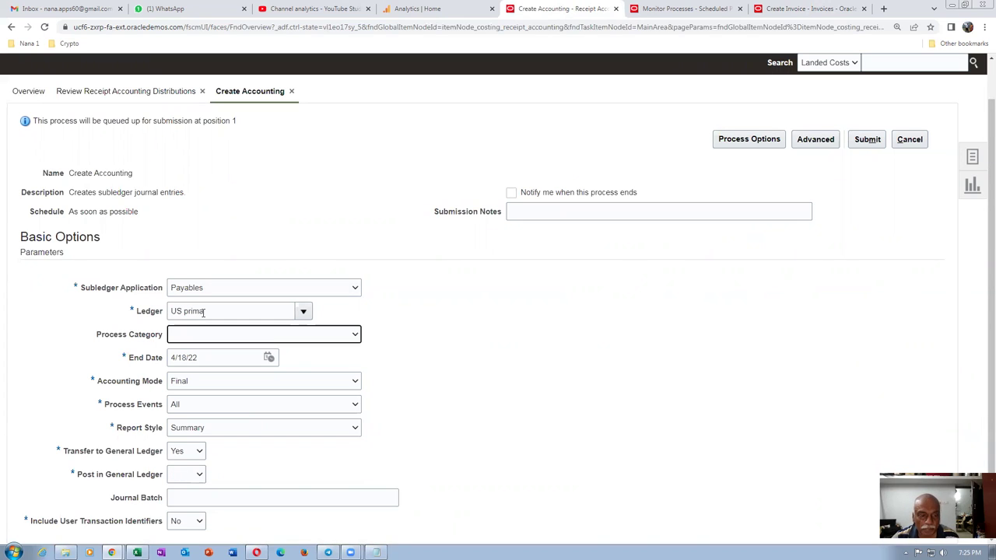
left_click(208, 428)
left_click(201, 441)
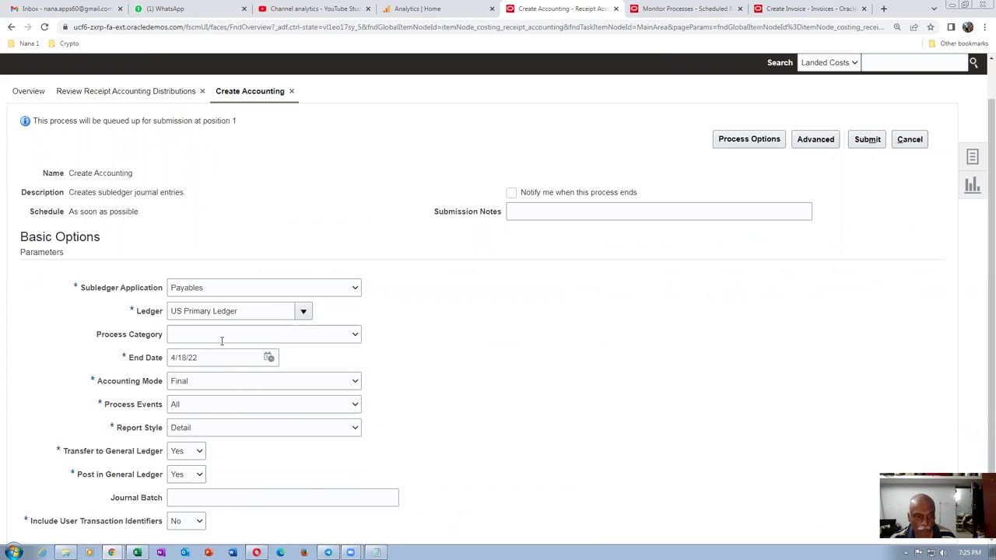
scroll(524, 409, "up", 1)
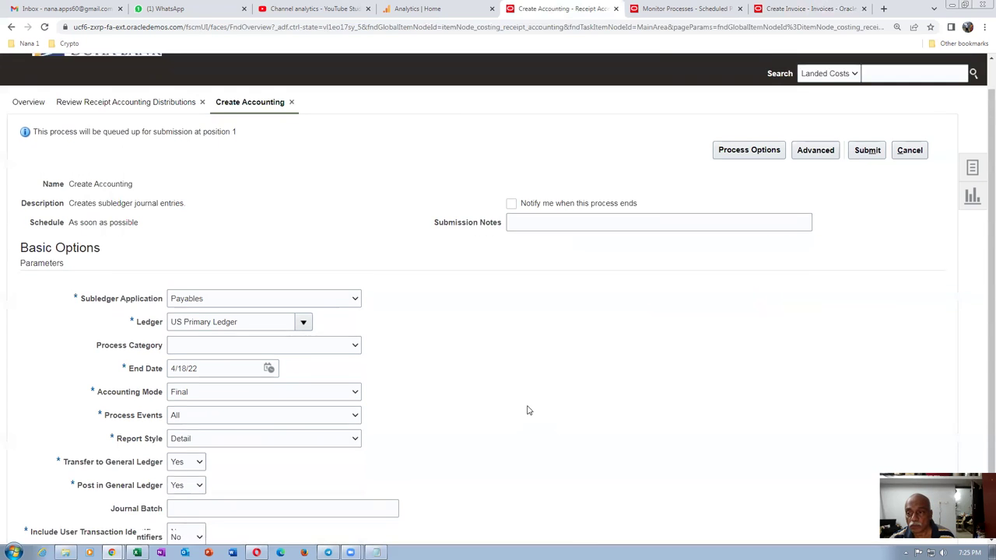
- Return to the invoice and check its validation, accounting, payment and hold statuses in the invoice summary
left_click(802, 9)
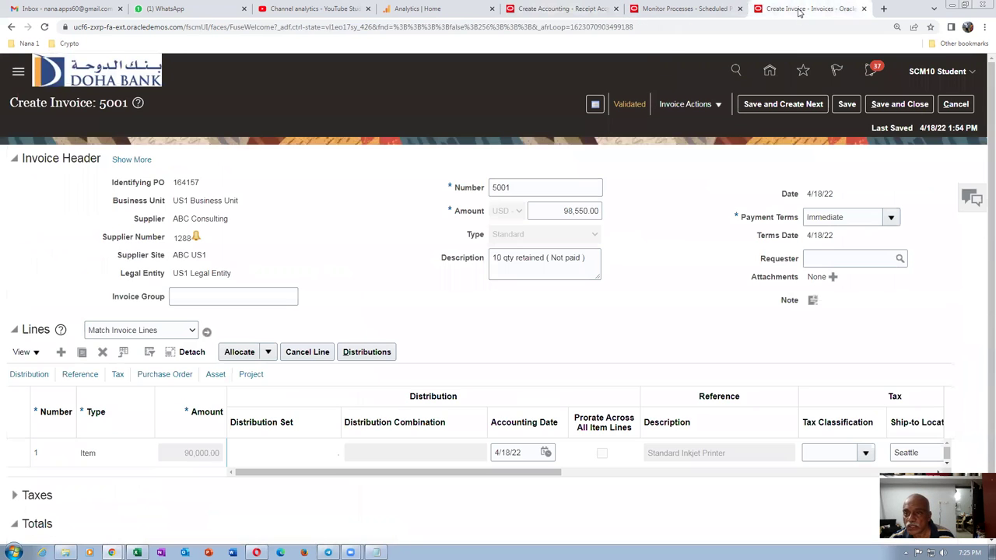
left_click(686, 109)
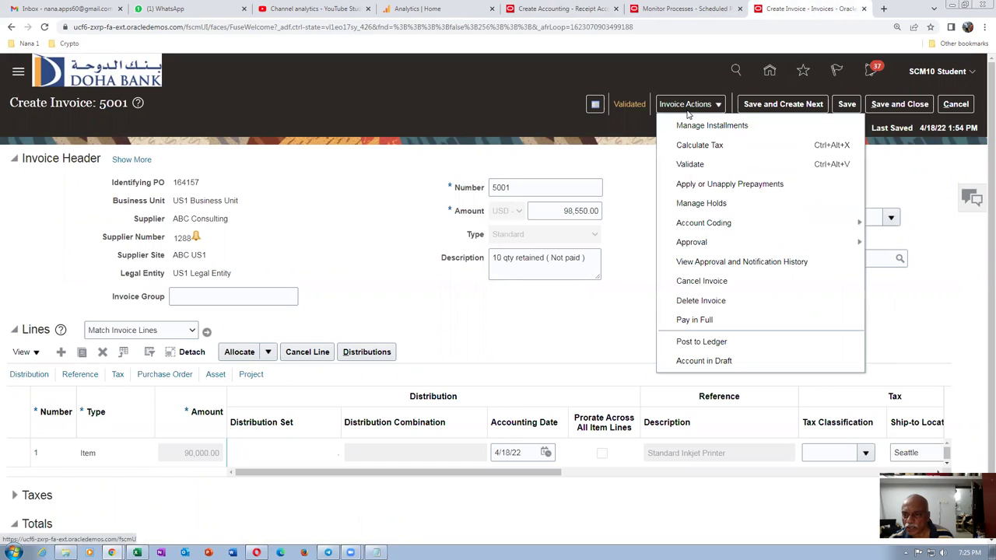
left_click(634, 106)
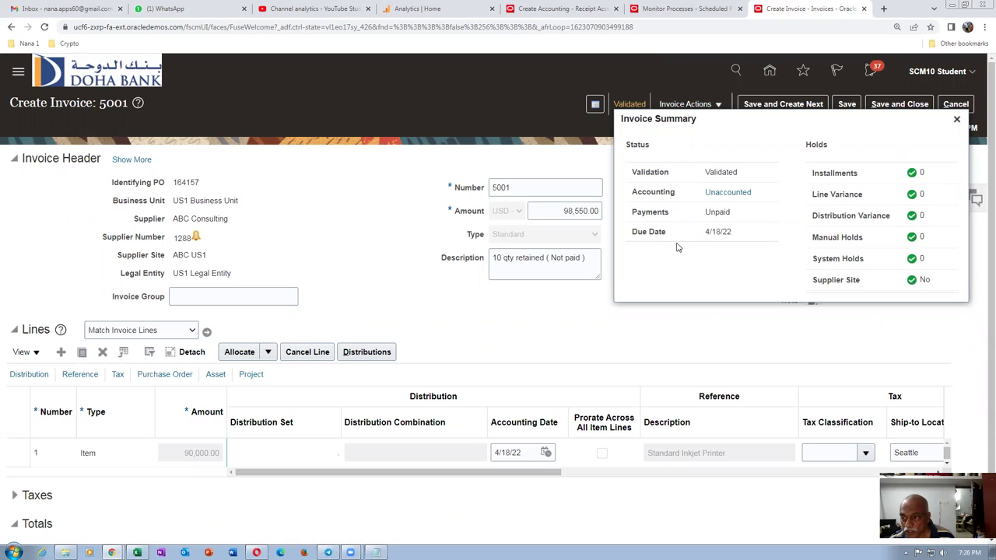
left_click(955, 119)
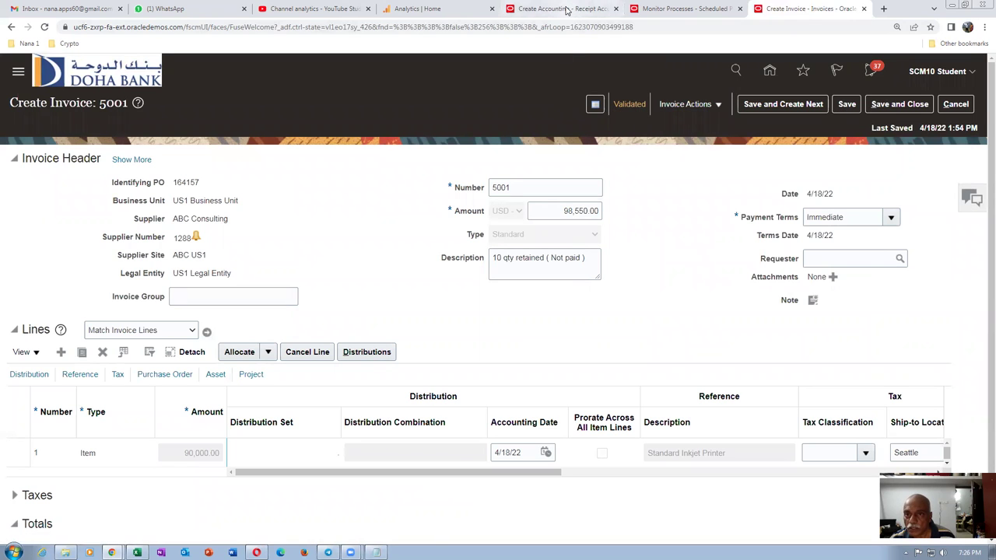
- Submit the Create Accounting process for Payables and acknowledge the confirmation
left_click(568, 10)
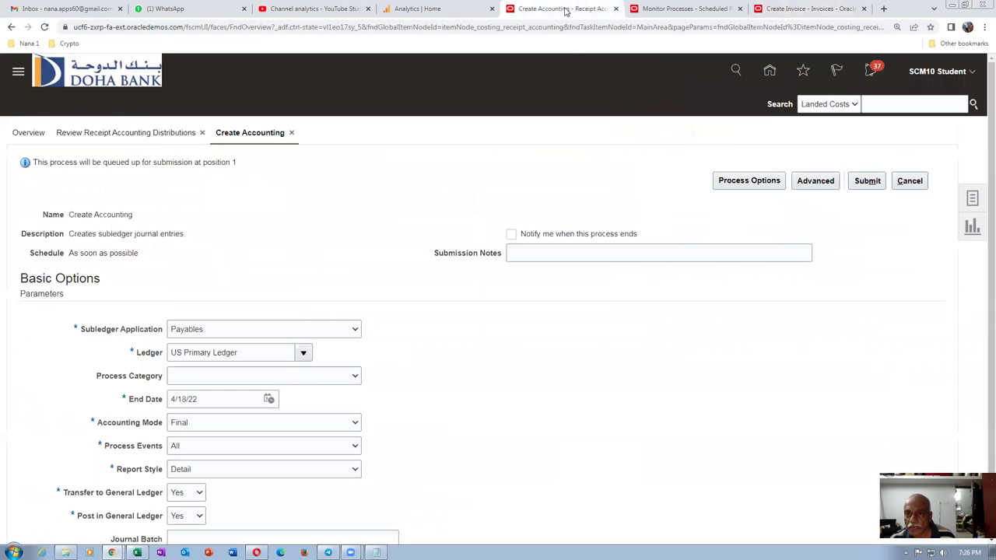
left_click(877, 181)
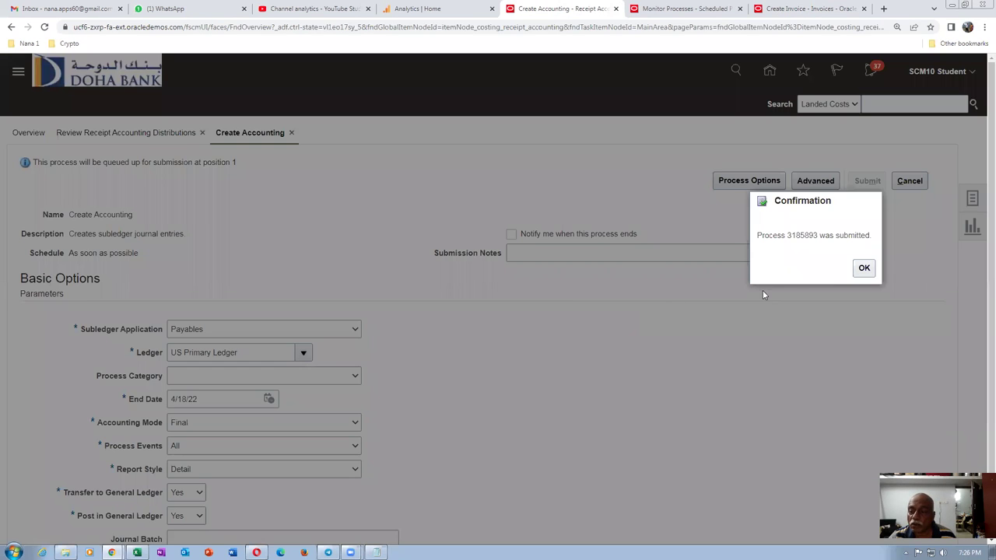
left_click(859, 272)
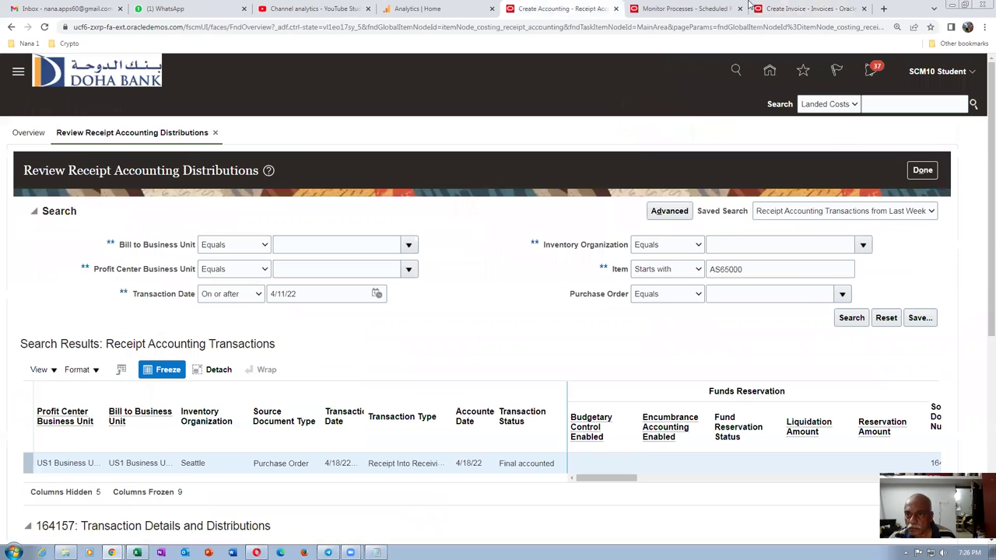
- Return to the scheduled processes list and keep refreshing it until the new Create Accounting Execution Report finishes
left_click(704, 10)
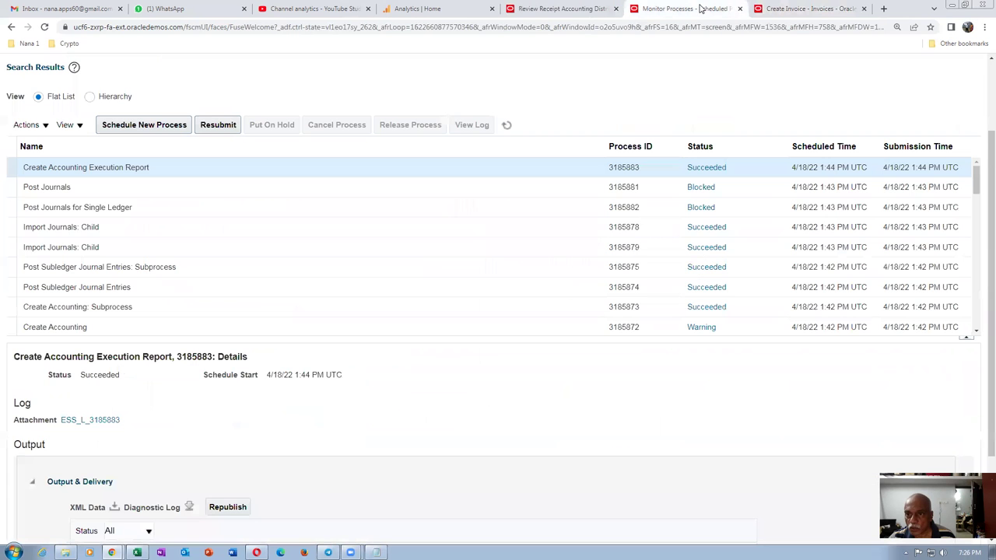
left_click(506, 126)
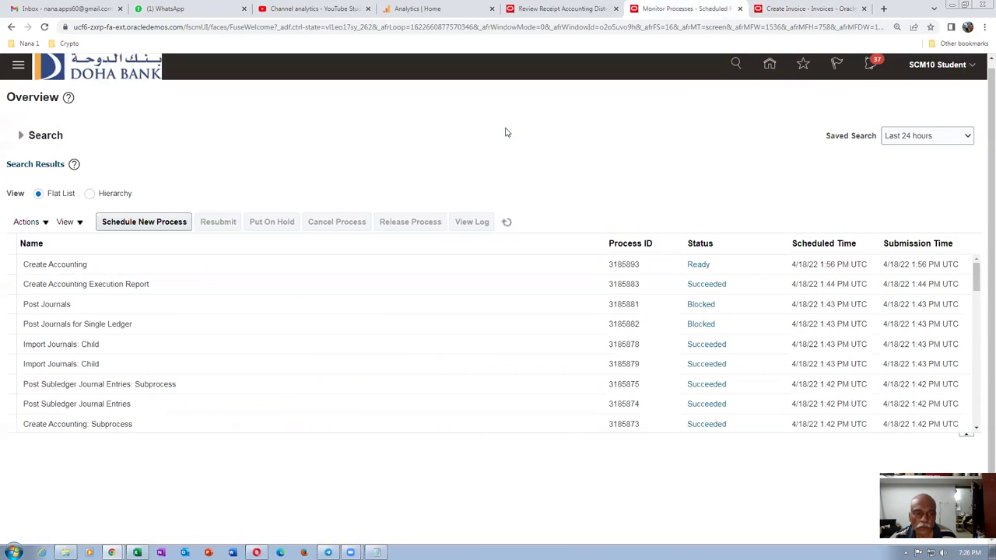
left_click(507, 222)
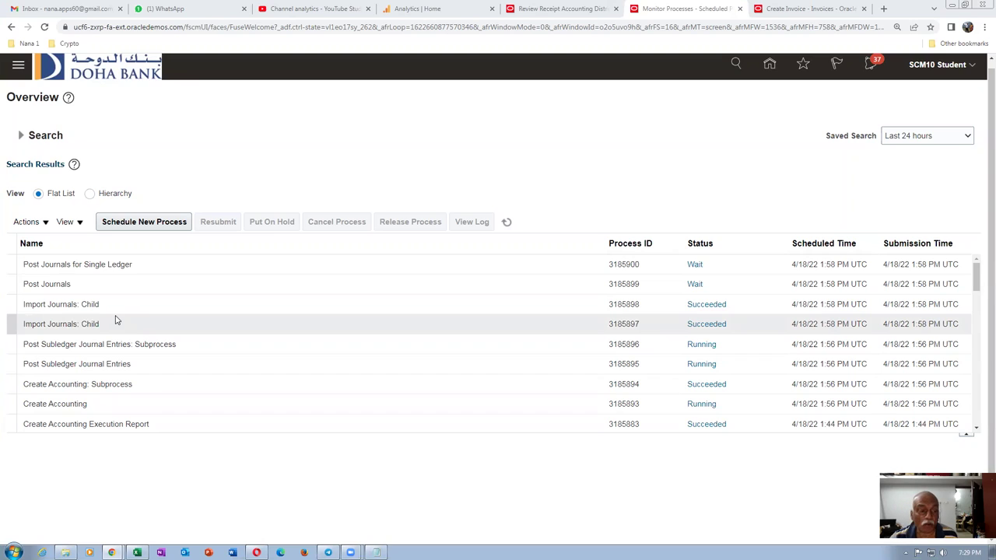
left_click(507, 222)
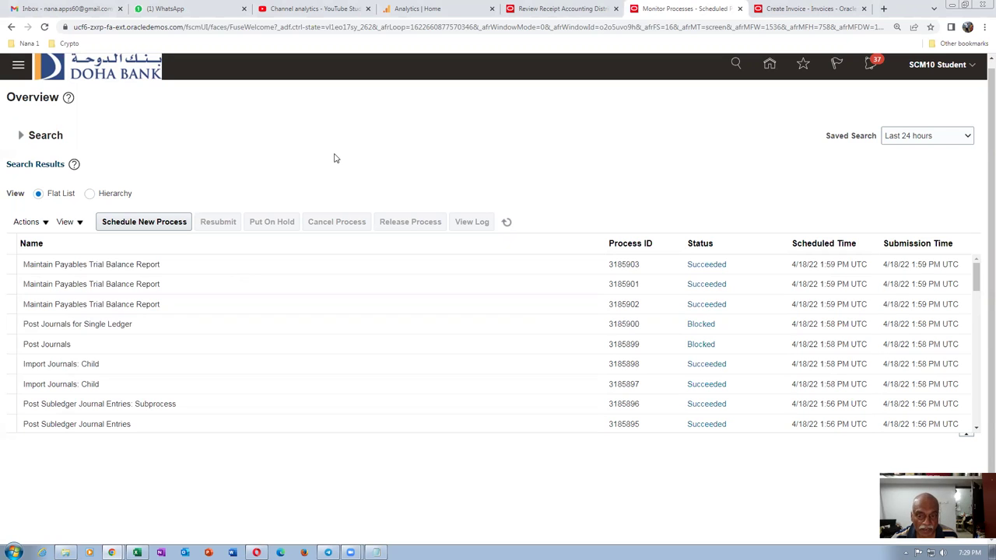
left_click(508, 222)
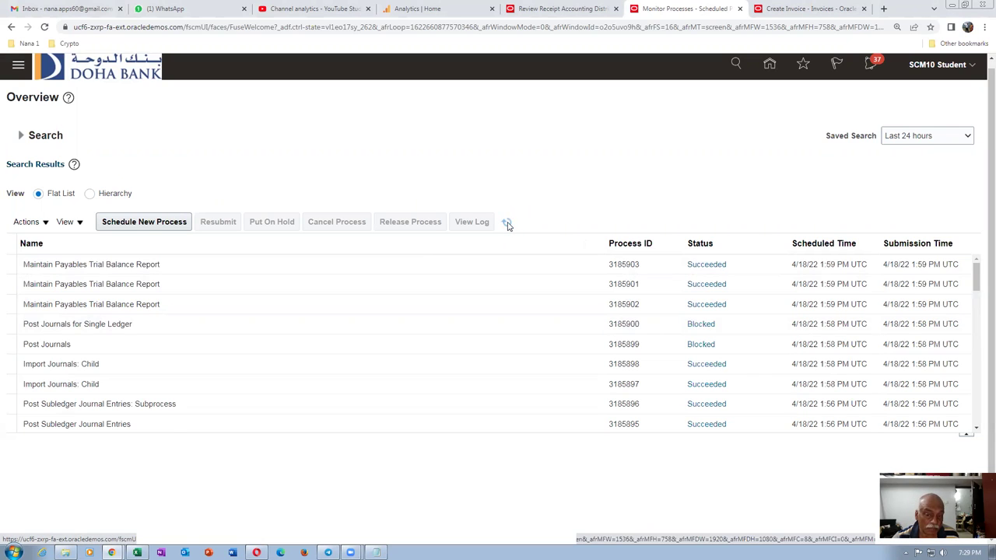
left_click(509, 223)
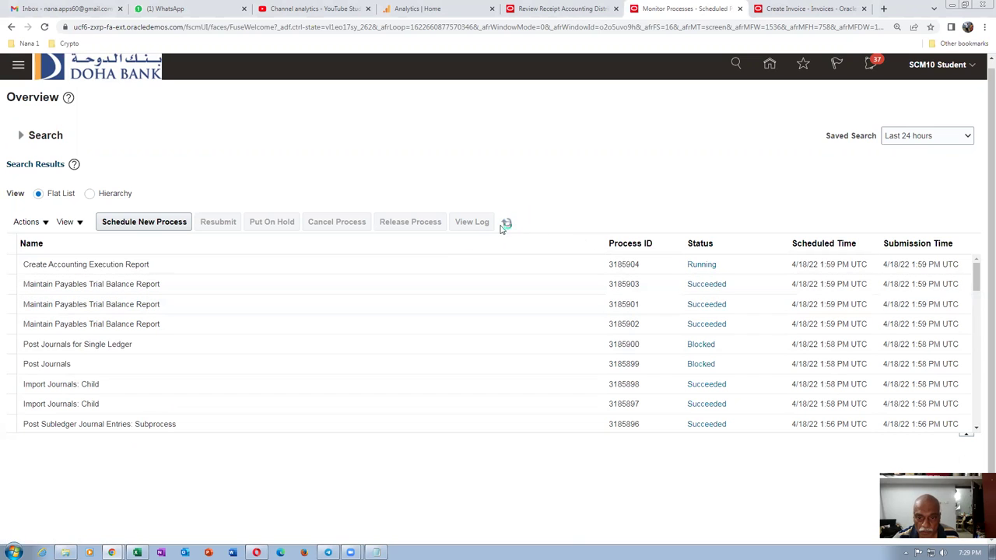
left_click(507, 224)
left_click(508, 223)
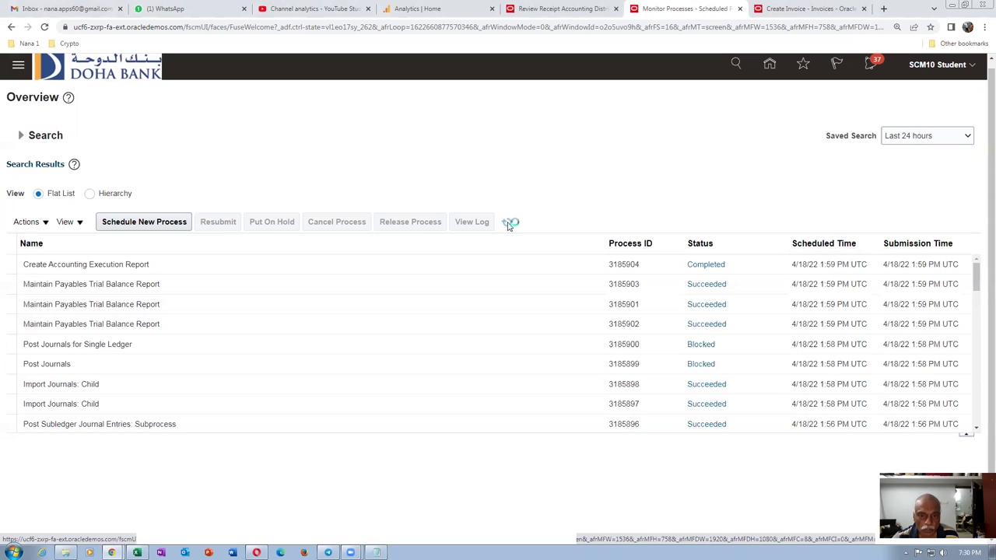
- Select the latest Create Accounting Execution Report, republish its output and export the report as PDF
left_click(173, 268)
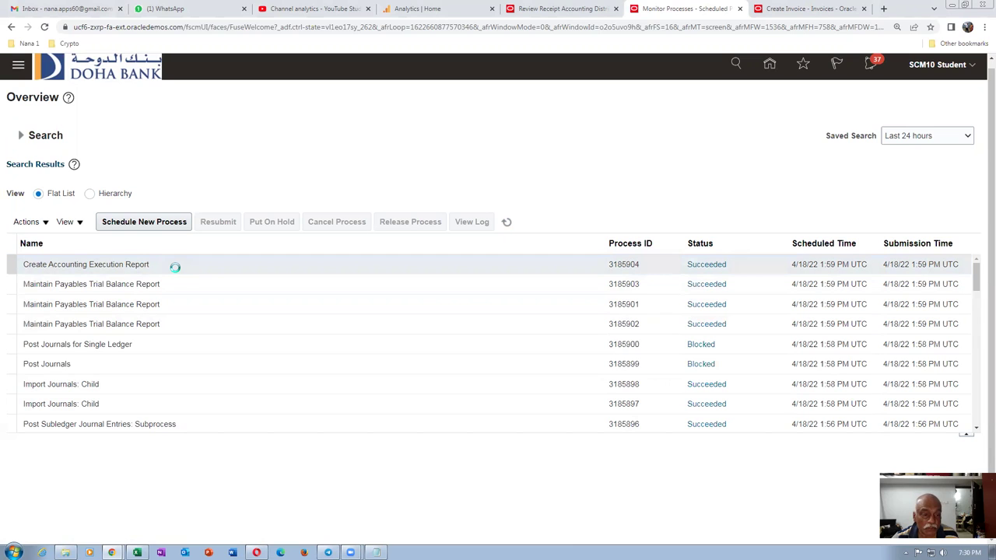
left_click(174, 271)
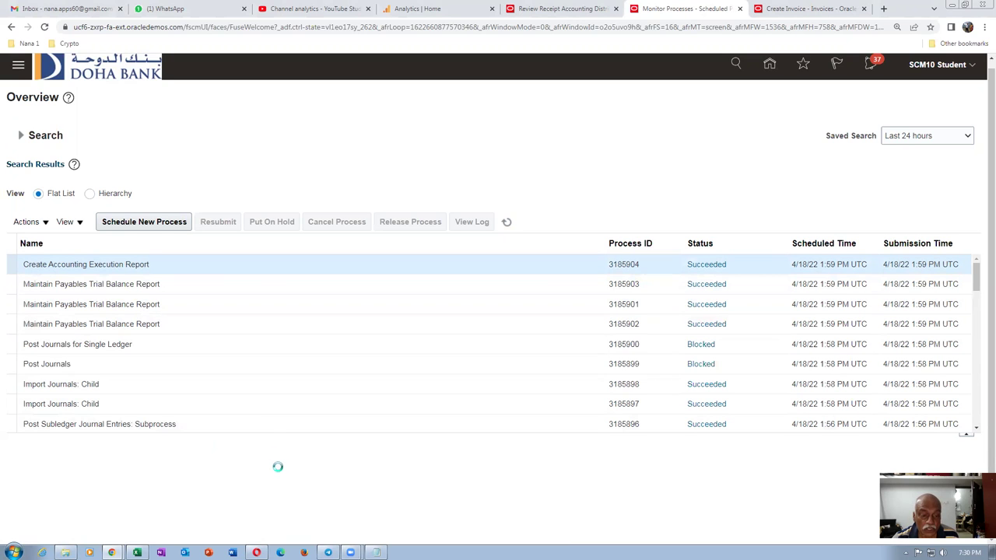
scroll(338, 466, "down", 2)
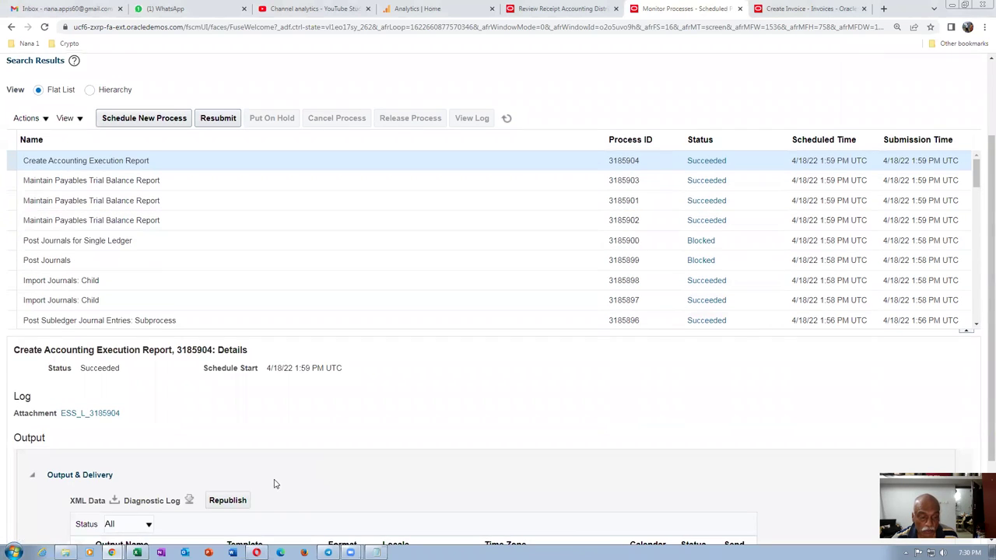
left_click(230, 502)
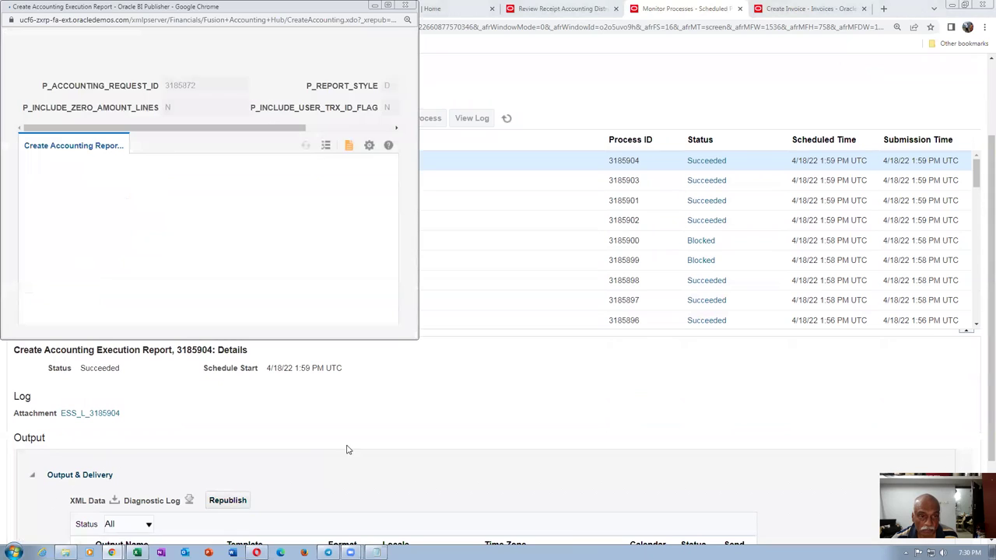
left_click(369, 145)
mouse_move(340, 165)
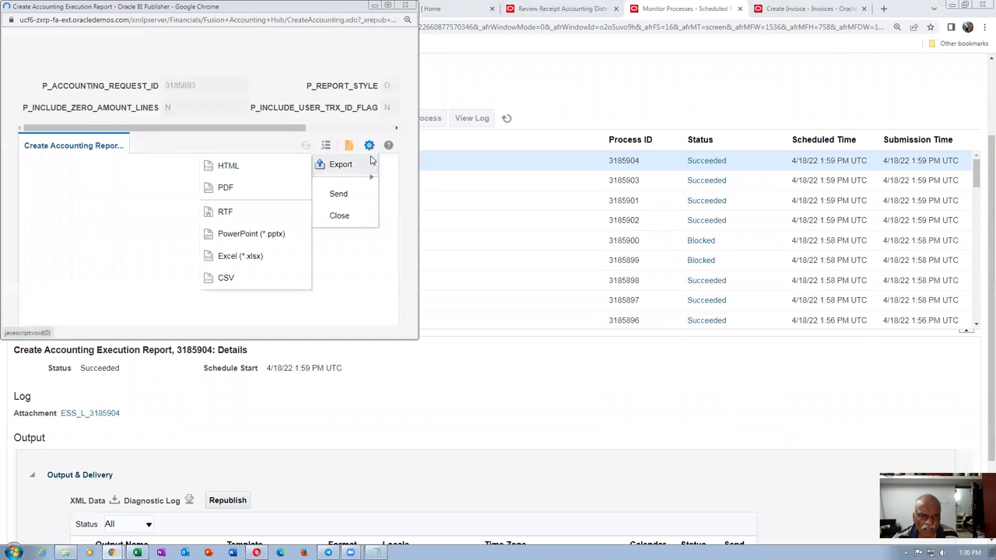
left_click(225, 188)
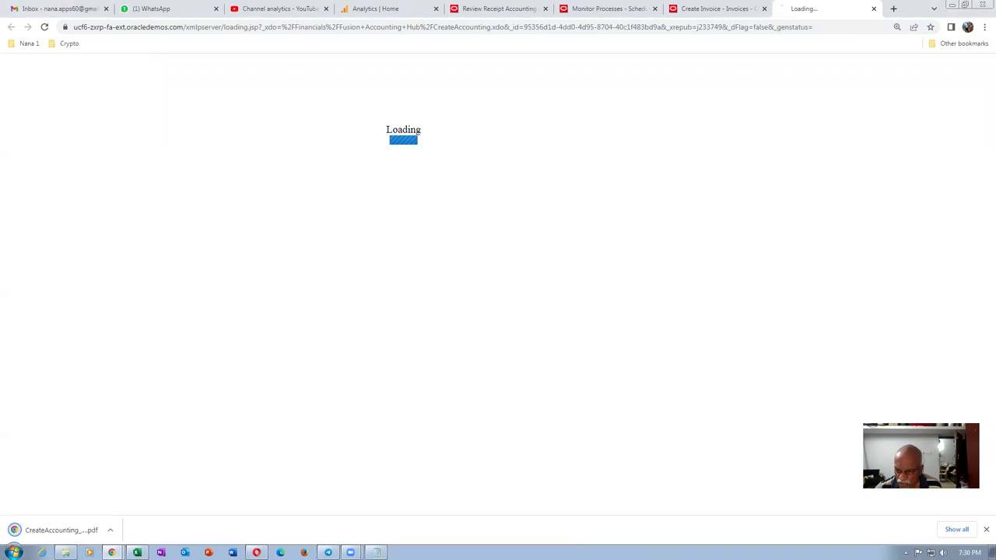
- Open the newest downloaded Create Accounting Report PDF and review its accounting event, subledger journal and general ledger transfer summaries
left_click(957, 530)
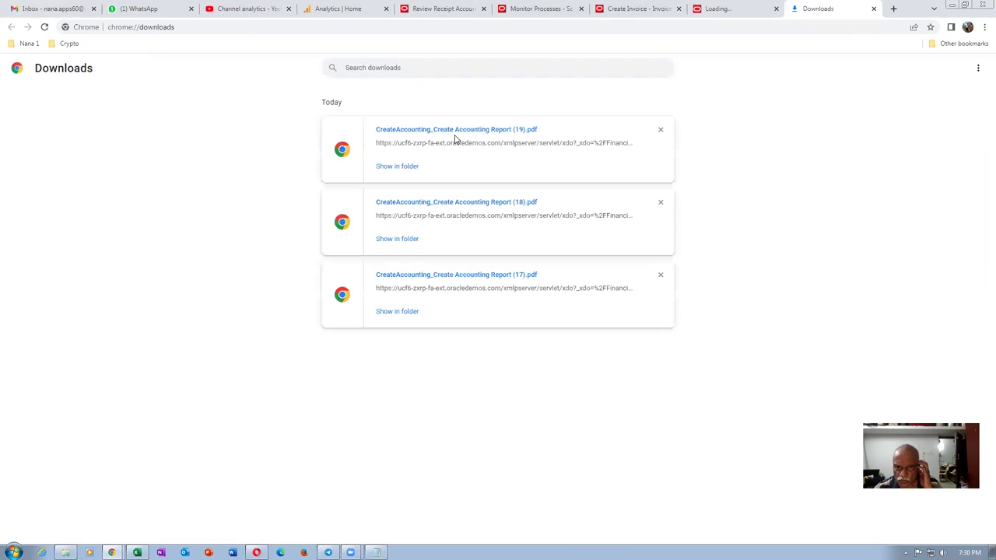
left_click(456, 129)
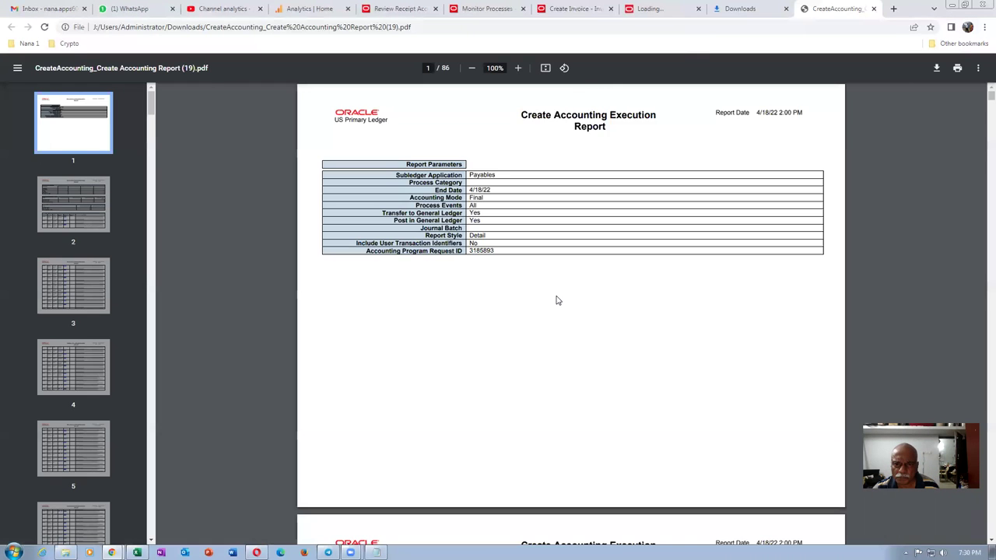
scroll(555, 298, "up", 2, "ctrl")
scroll(524, 315, "down", 4)
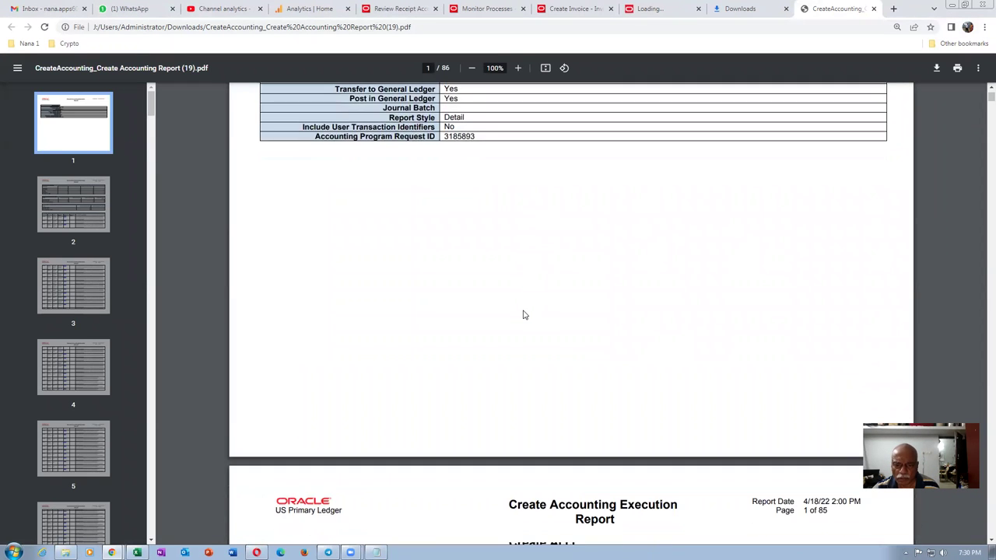
scroll(521, 342, "down", 1)
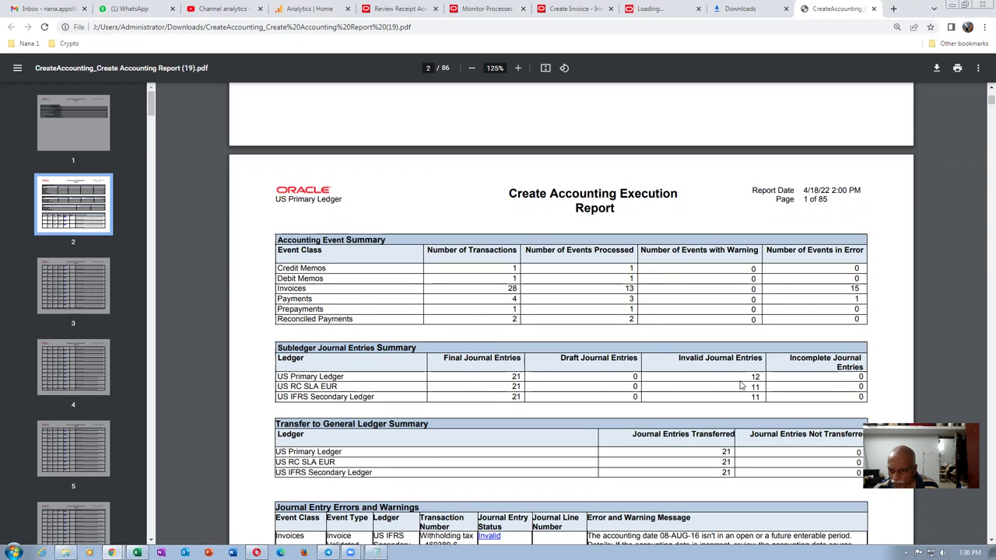
left_click(317, 406)
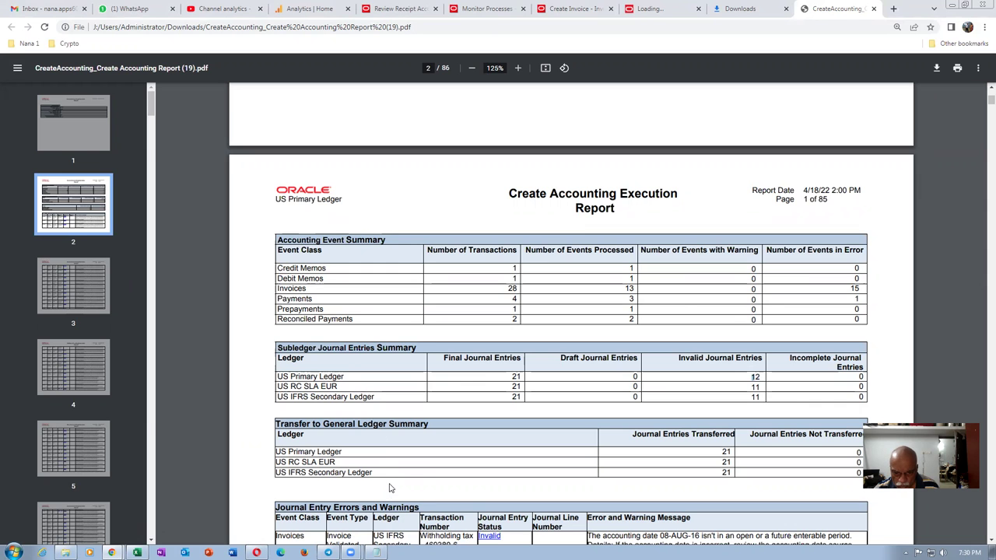
- Examine the Journal Entry Errors and Warnings section for the affected ledgers, transactions, accounting dates and error messages
scroll(375, 474, "down", 3)
scroll(376, 470, "down", 3)
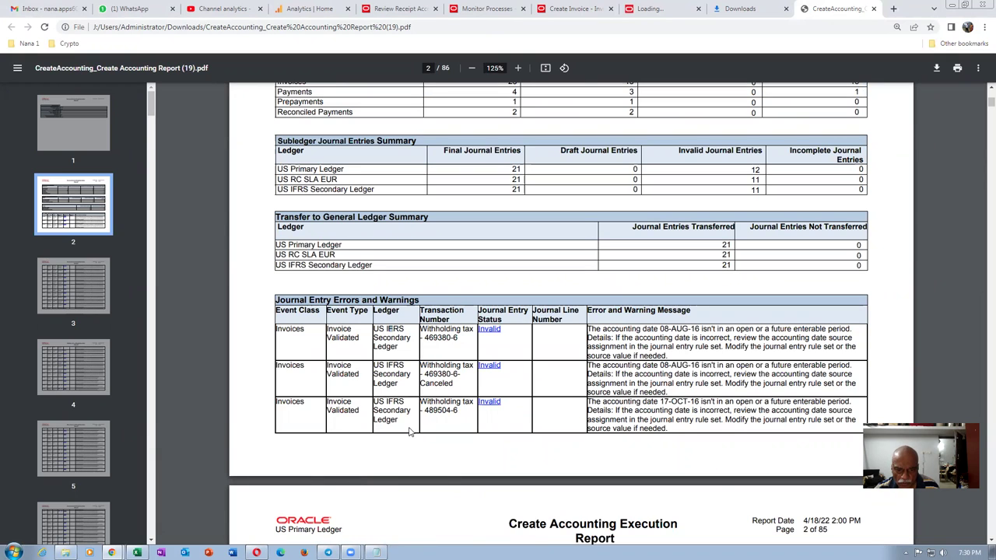
left_click_drag(386, 402, 399, 422)
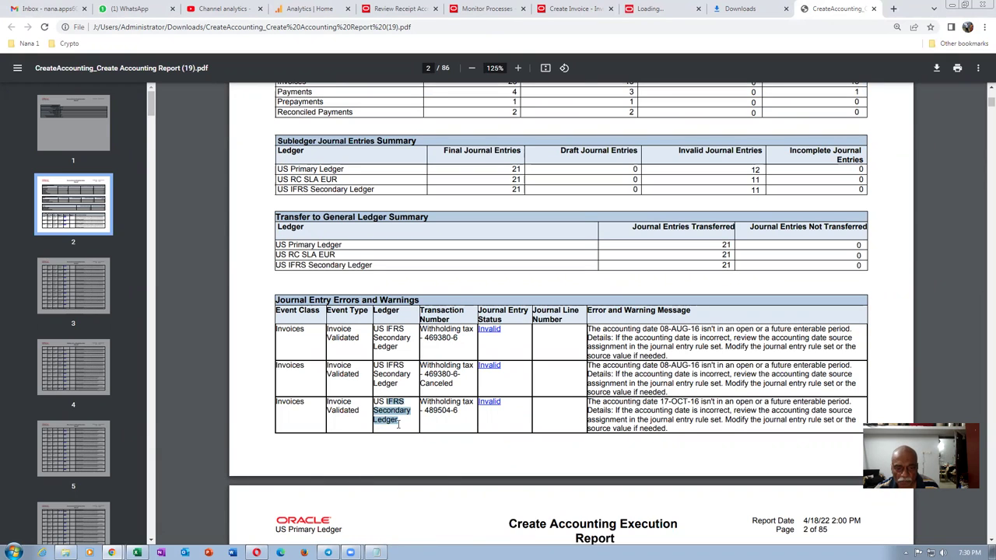
scroll(435, 448, "down", 1)
scroll(436, 449, "down", 3)
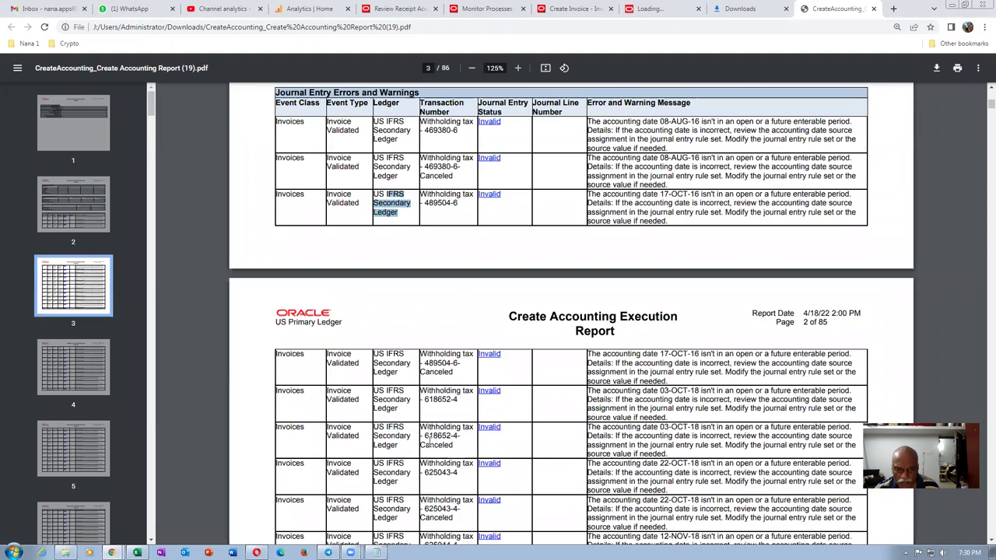
scroll(391, 455, "down", 7)
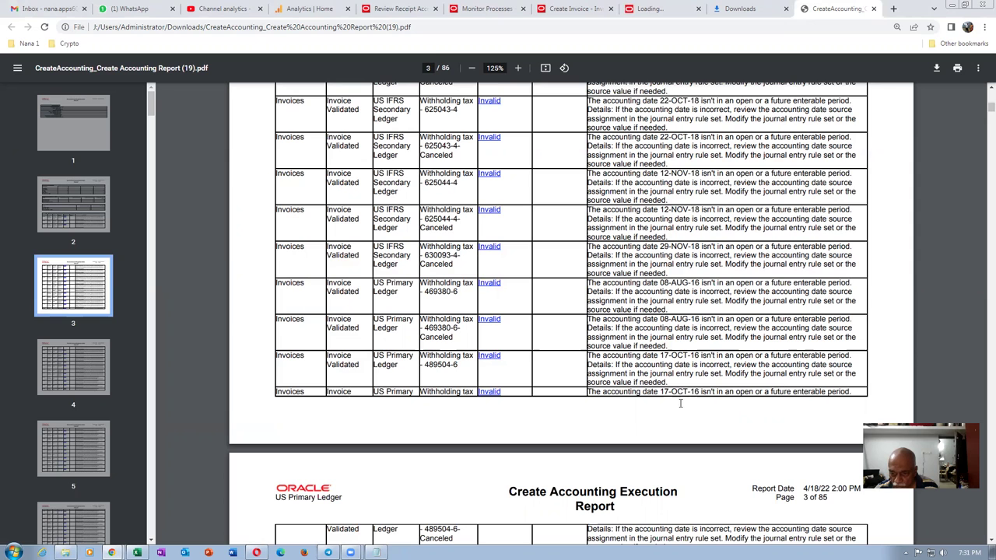
left_click_drag(663, 393, 699, 393)
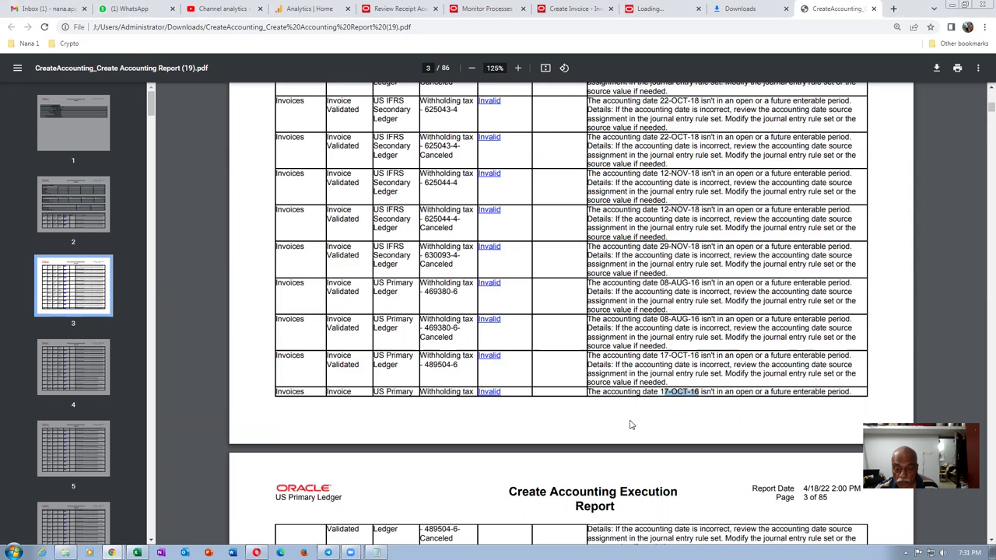
scroll(630, 424, "down", 3)
scroll(636, 423, "down", 10)
scroll(637, 425, "down", 4)
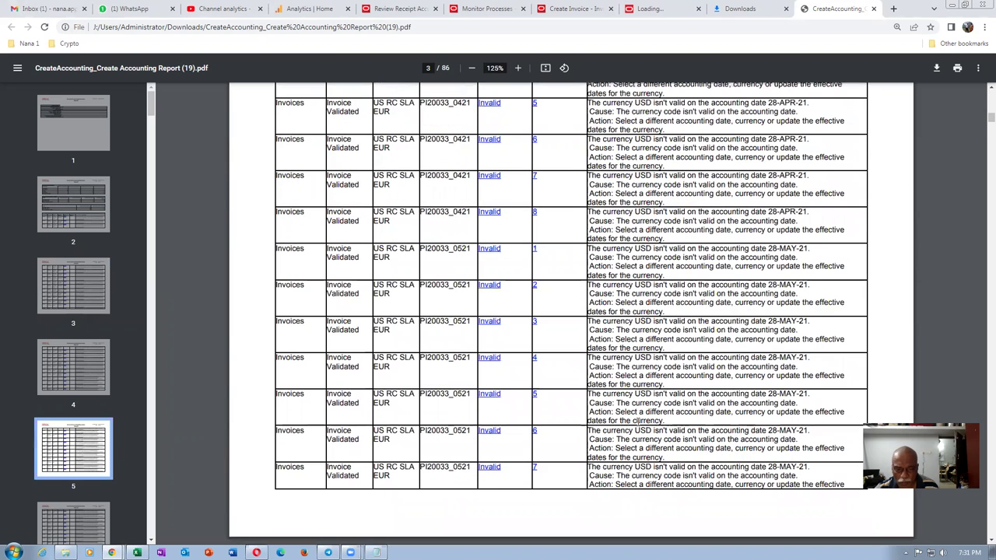
scroll(641, 420, "down", 12)
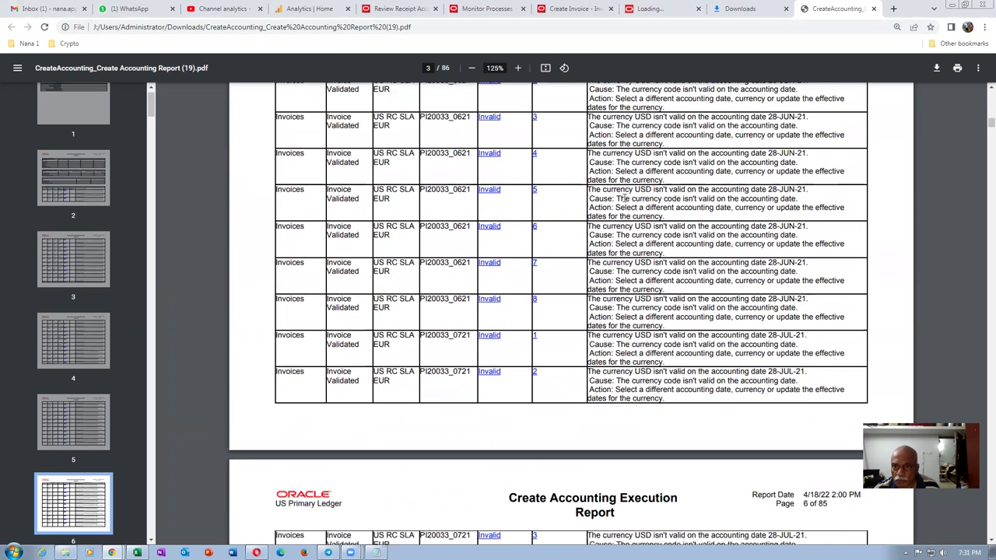
- Close the report and download pages, and check invoice 5001's accounting status in its invoice summary
left_click(872, 9)
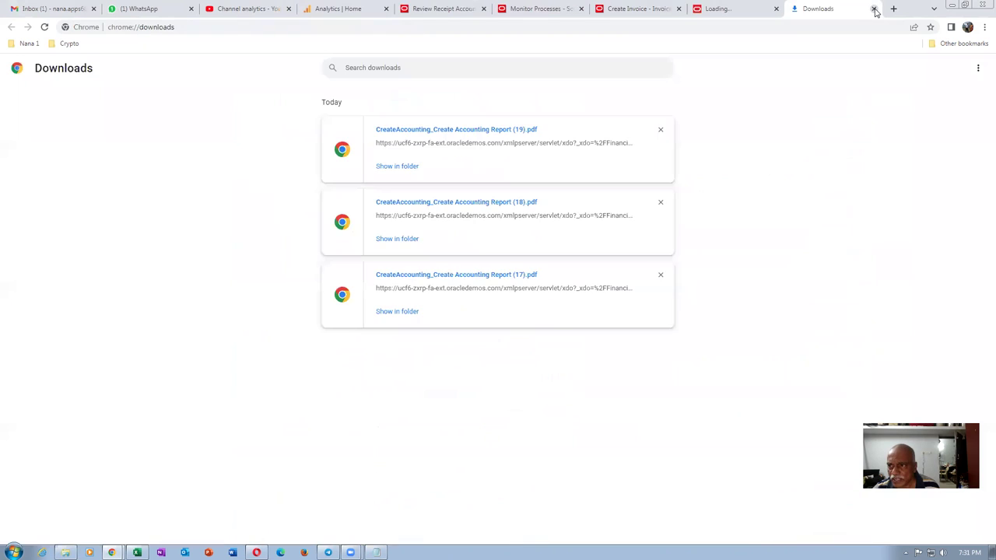
left_click(873, 10)
left_click(874, 10)
left_click(874, 10)
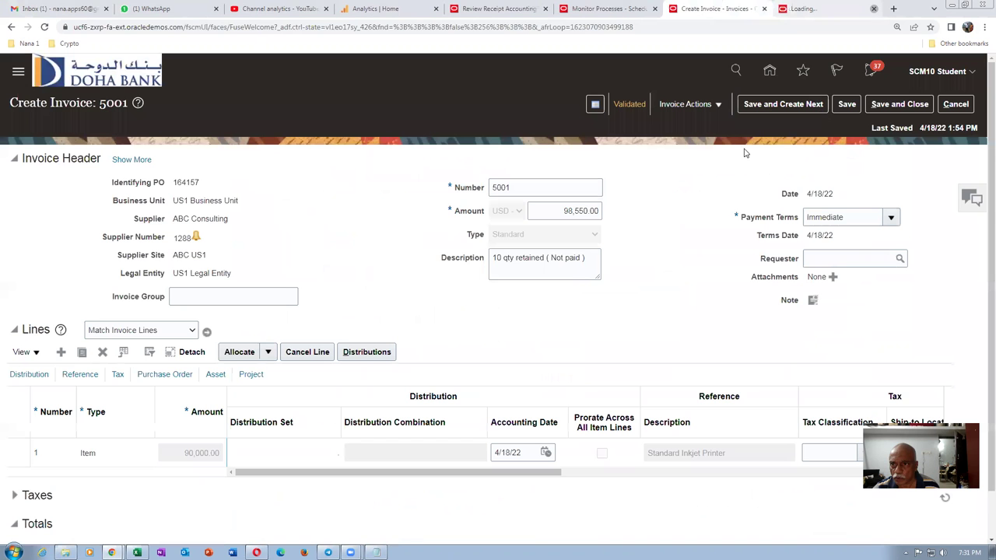
left_click(628, 105)
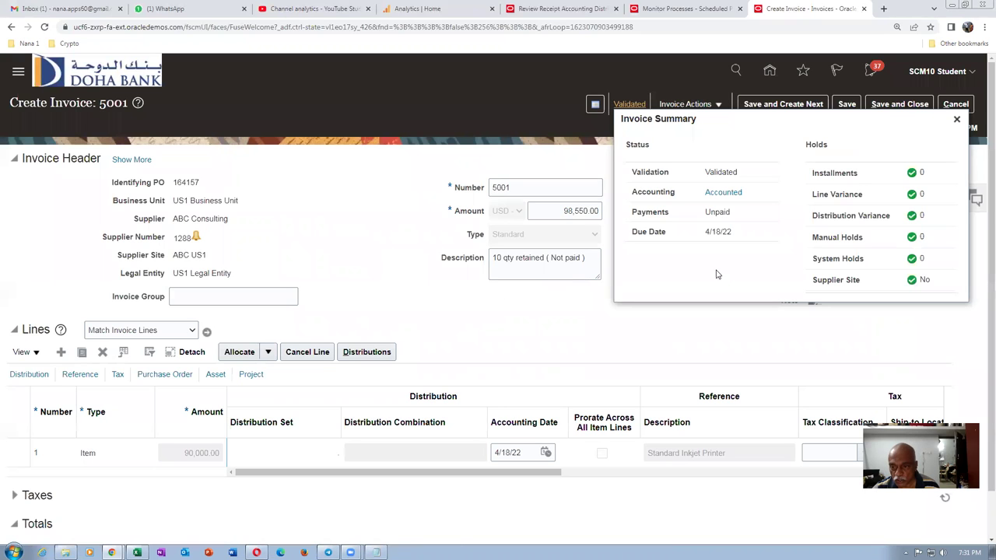
left_click(956, 120)
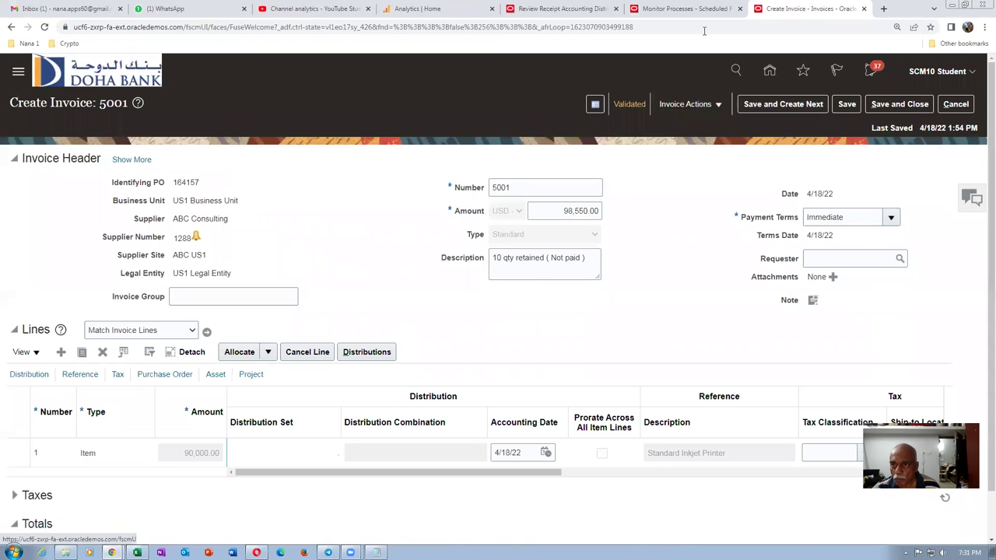
- Start scheduling a new process from the Scheduled Processes page and search for a job named trans%trans%cost%cost%
left_click(684, 10)
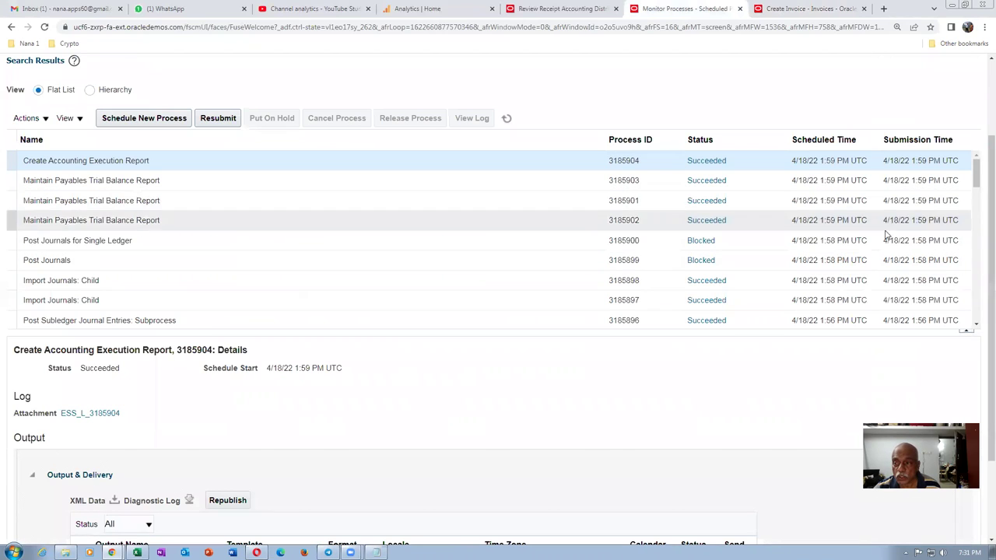
left_click_drag(991, 222, 951, 141)
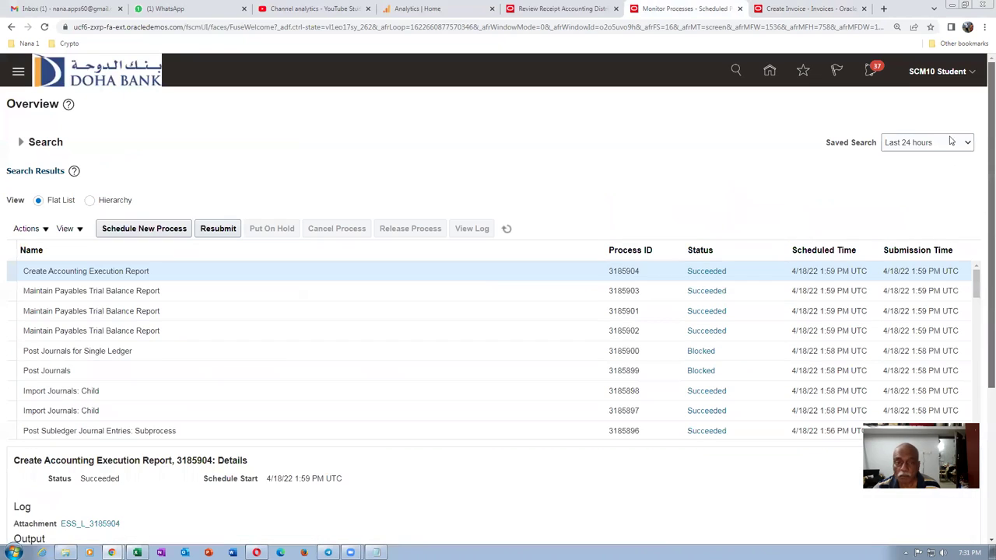
left_click(145, 228)
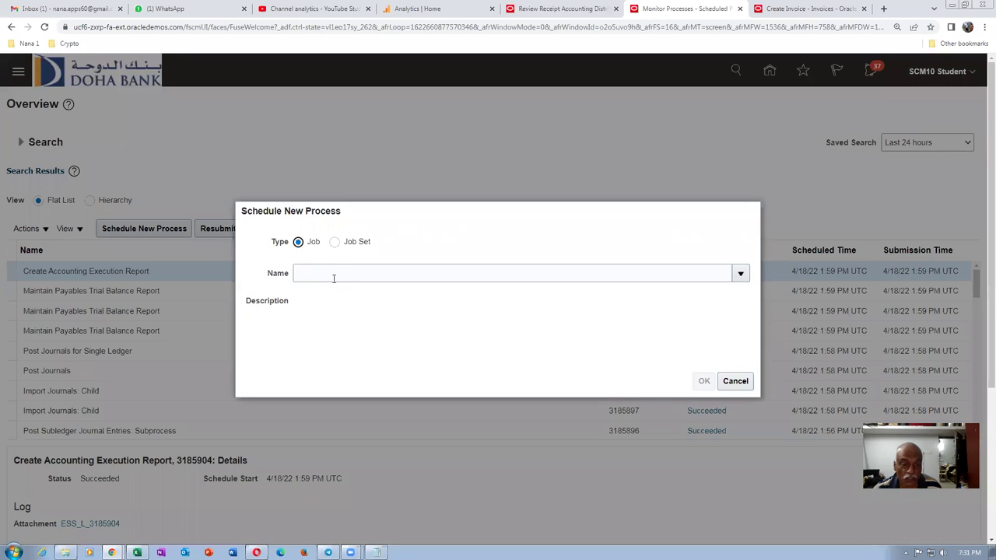
left_click(335, 273)
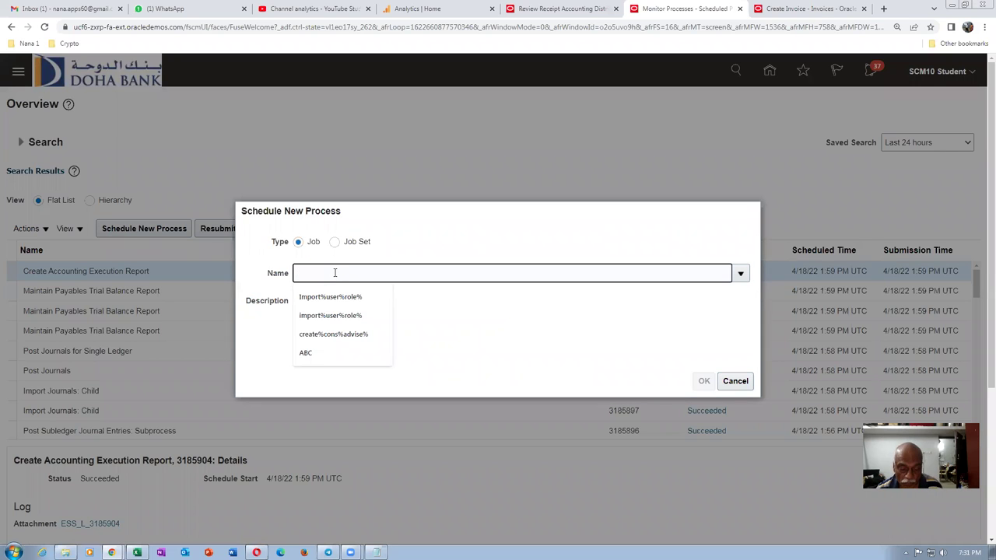
type("trans%t")
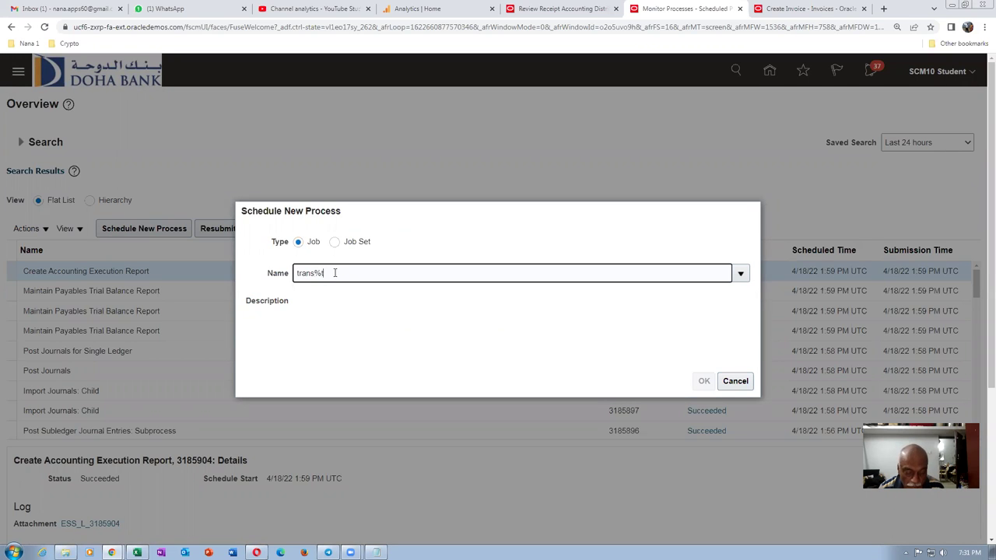
type("rans%")
type("cost%s")
type("ost%")
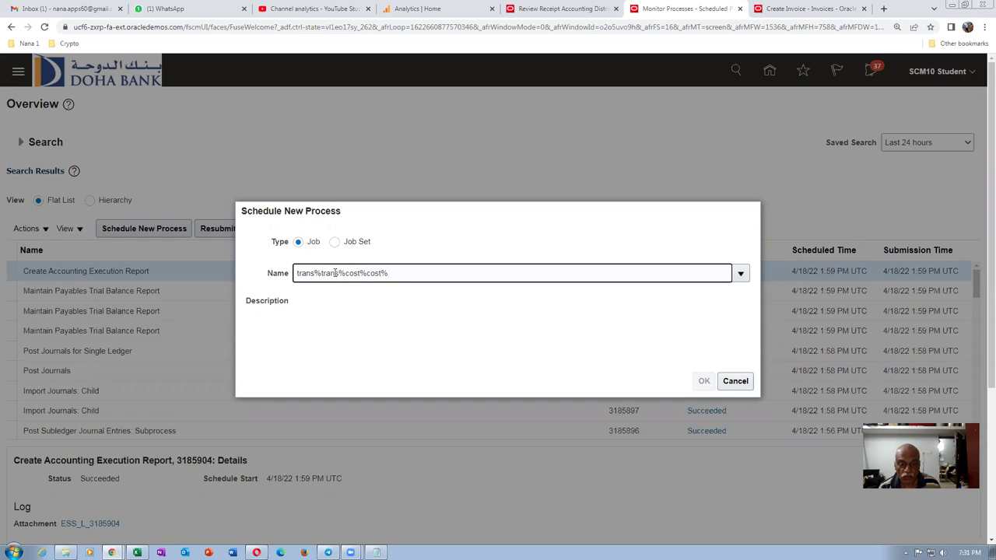
left_click(337, 311)
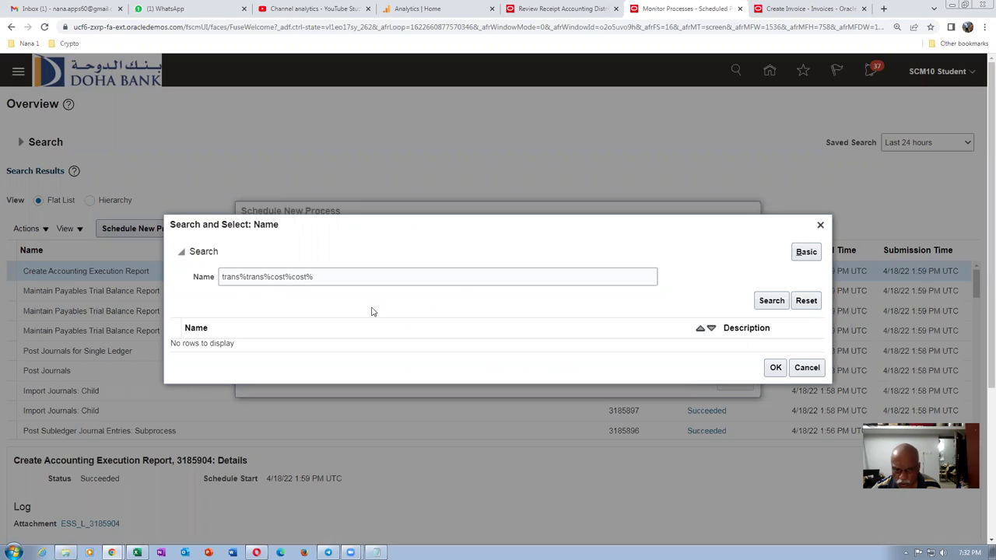
- Shorten the job name search to trans%trans%cost% and run it
left_click(340, 279)
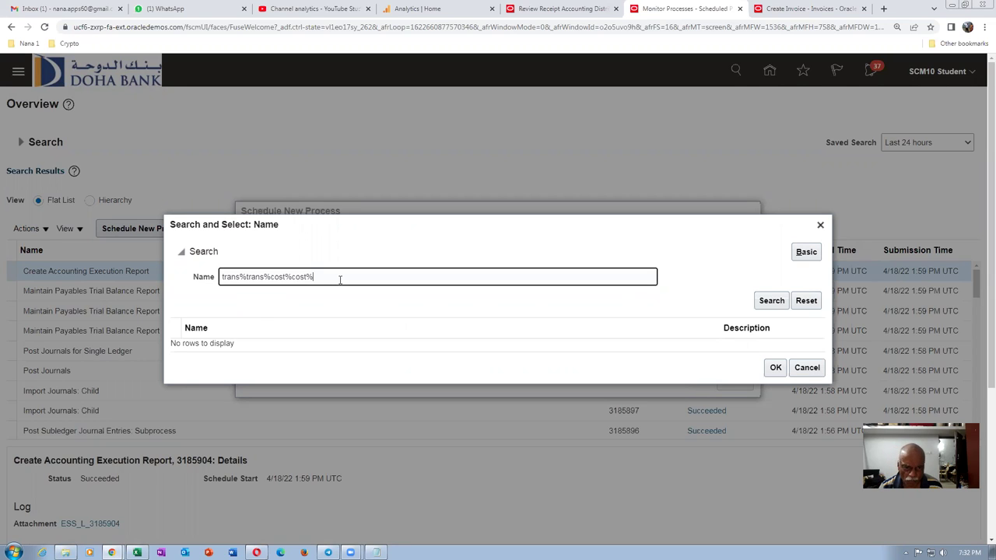
key("BackSpace")
key("BackSpace")
key("BackSpace")
key("BackSpace")
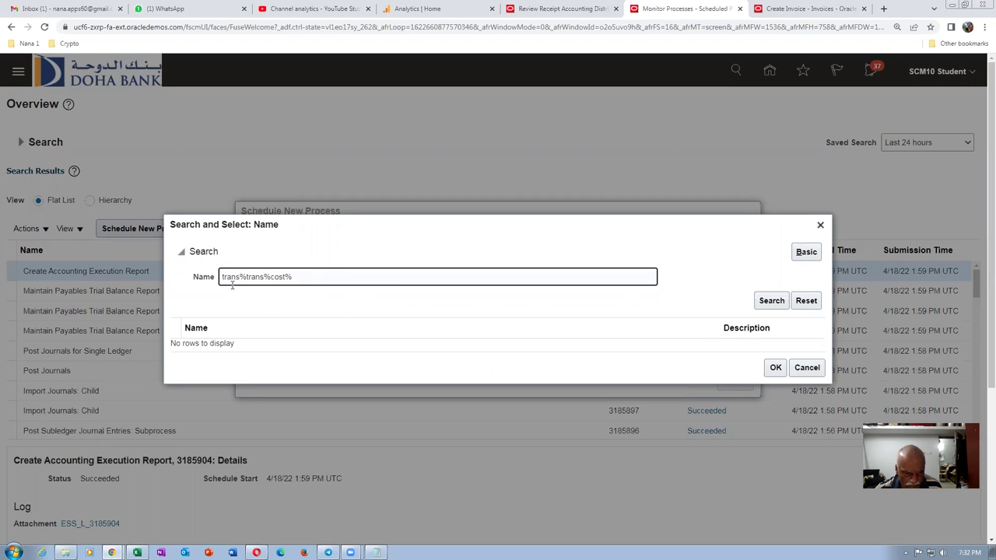
left_click(775, 303)
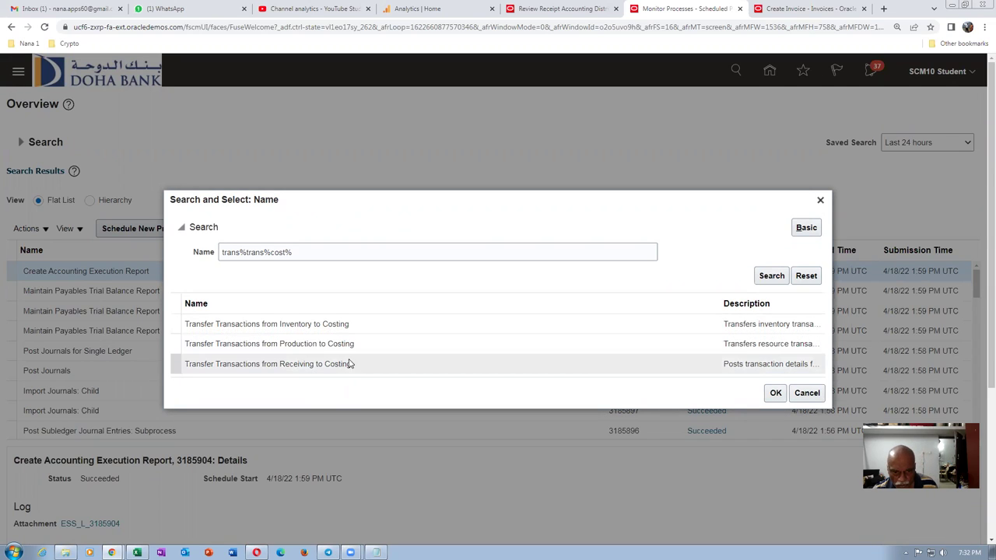
- Change the job name search to transfer%%cost%cost% and run it
left_click(245, 252)
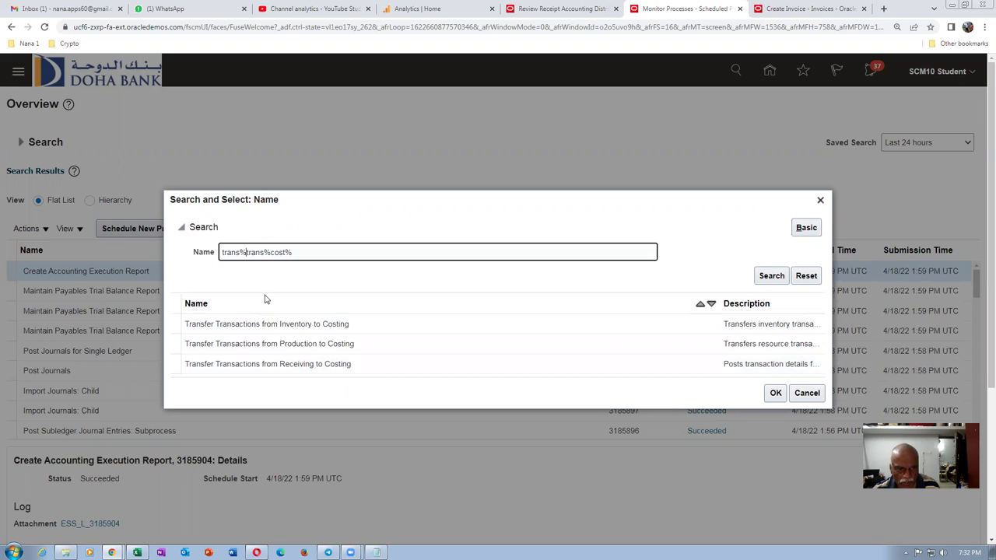
key("Delete")
key("Delete")
key("Delete")
key("Delete")
key("Delete")
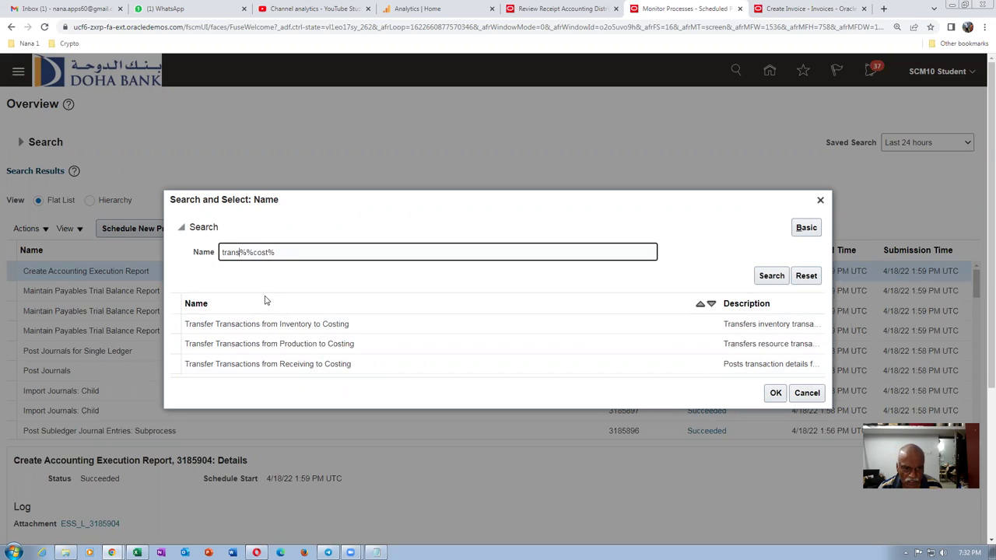
type("fer%%")
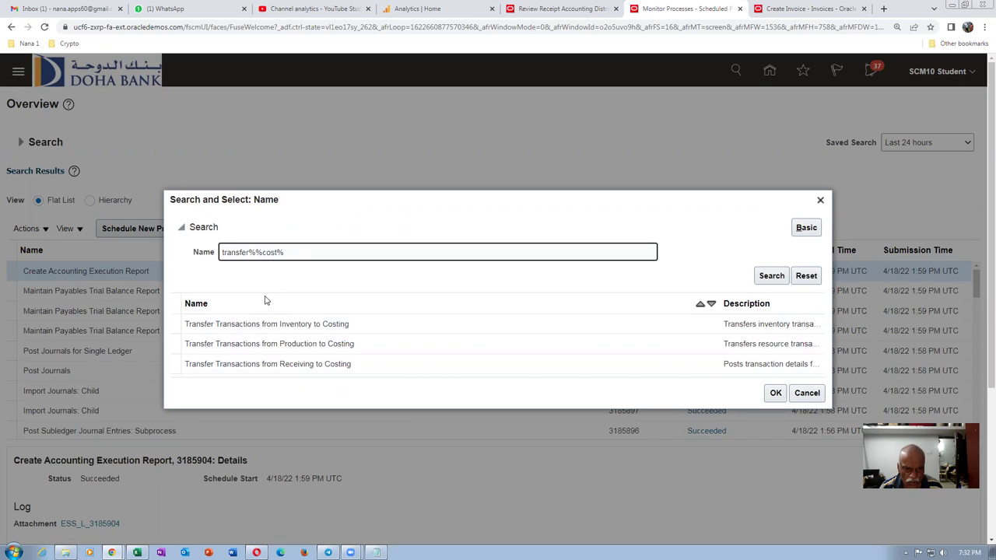
type("cost%")
left_click(765, 277)
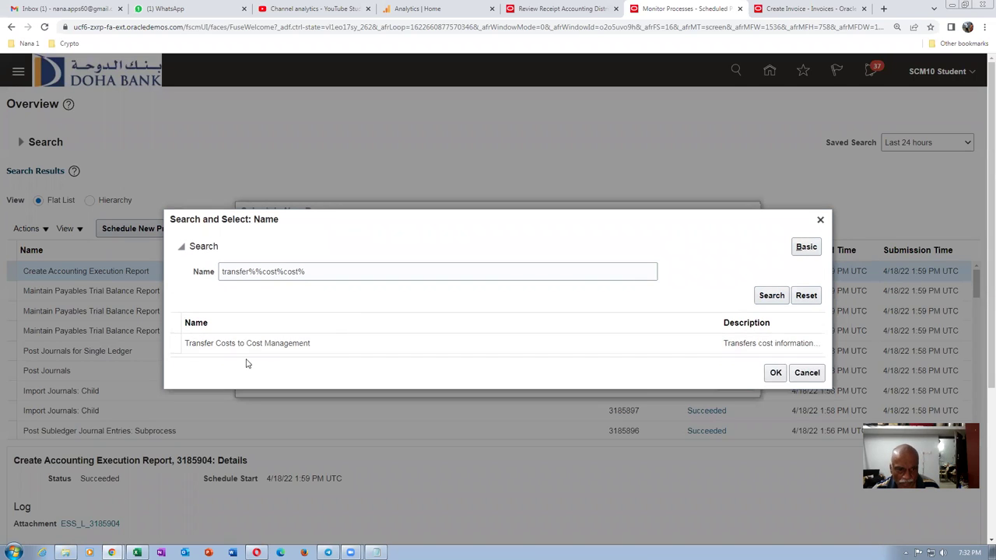
- Choose the Transfer Costs to Cost Management job and open its process details
left_click(355, 354)
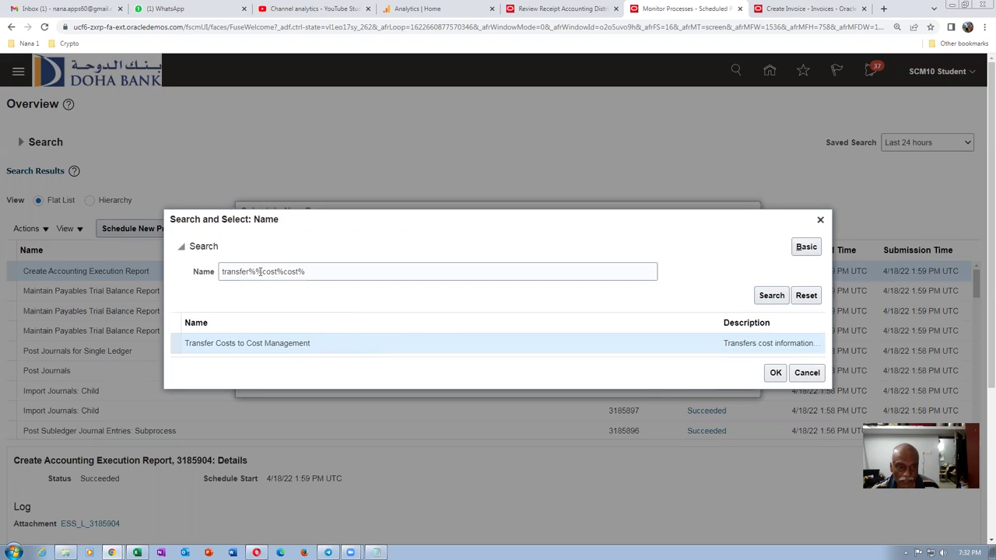
left_click(773, 373)
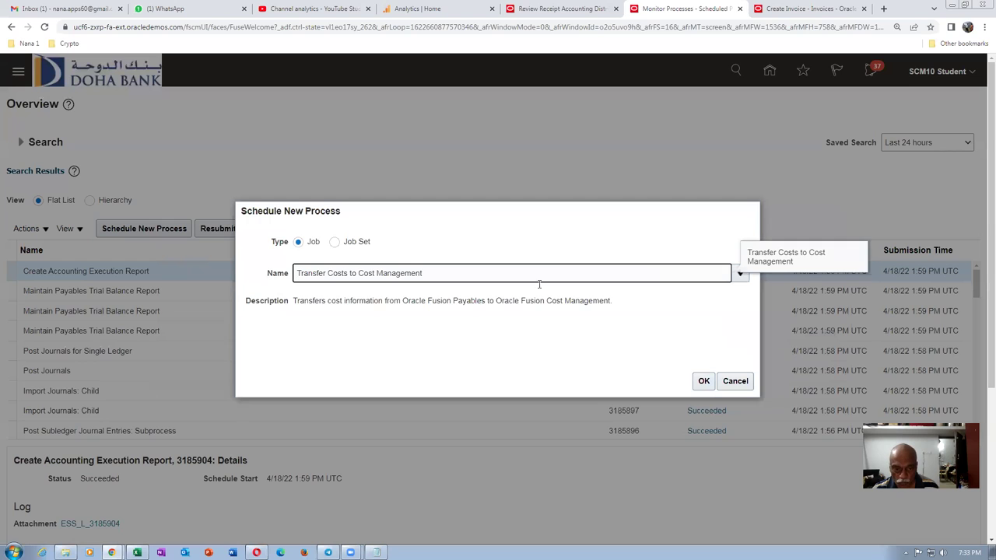
left_click(702, 381)
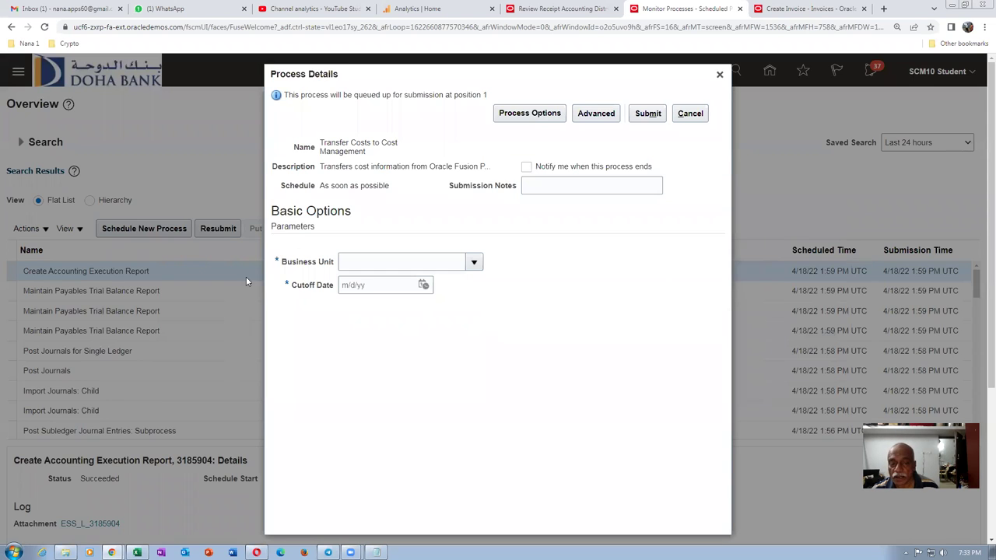
- Submit the cost transfer process for US1 Business Unit with a cutoff date of 4/30/22
left_click(372, 262)
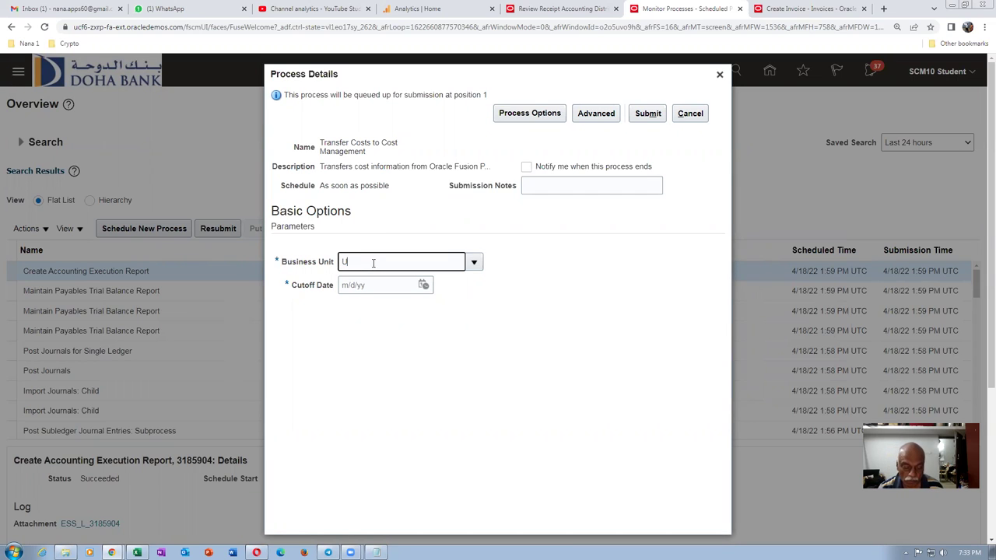
type("US1")
key("Tab")
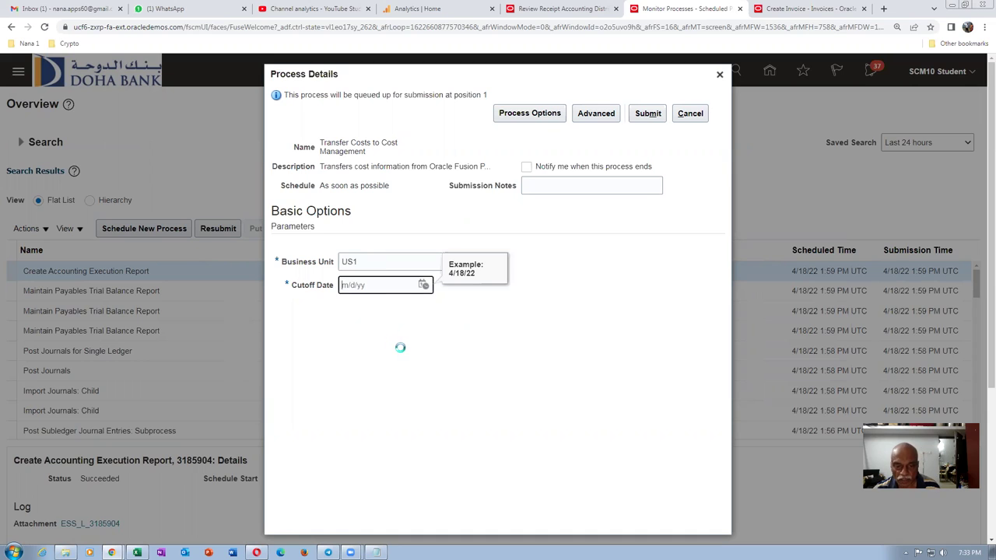
left_click(648, 113)
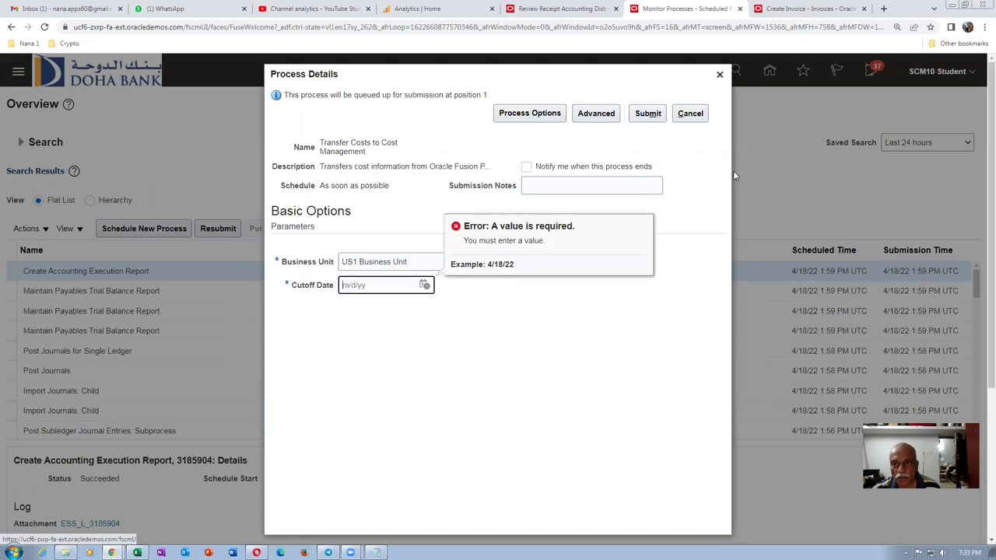
left_click(424, 285)
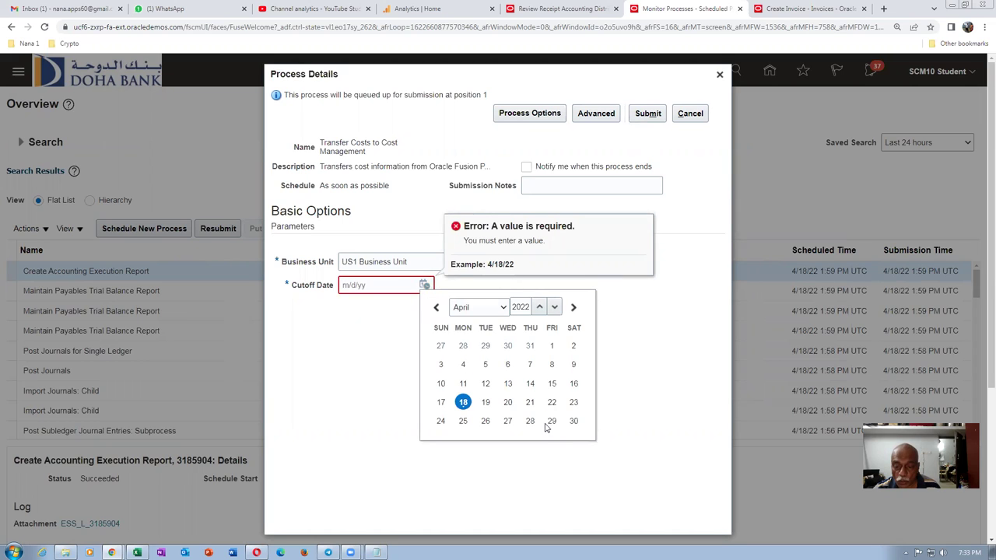
left_click(573, 421)
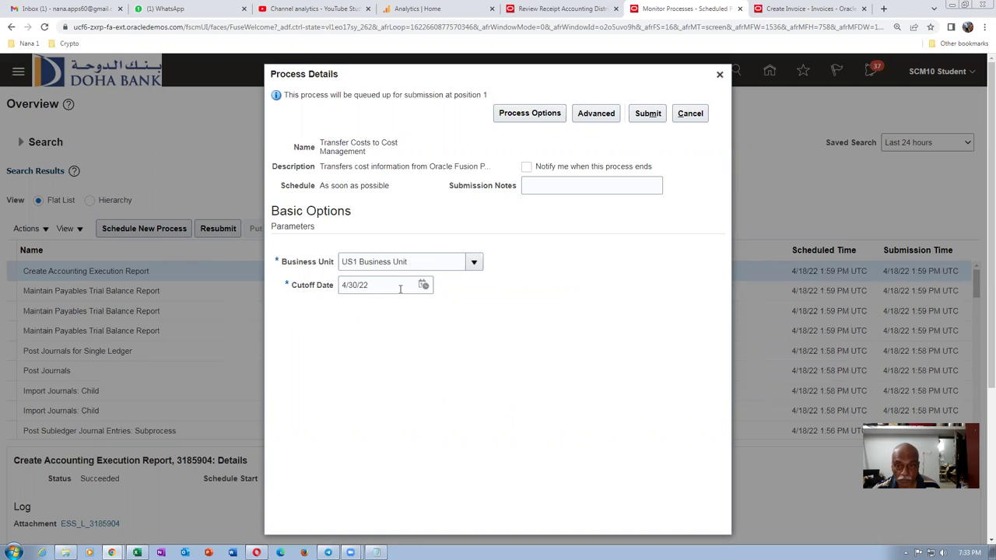
left_click(648, 115)
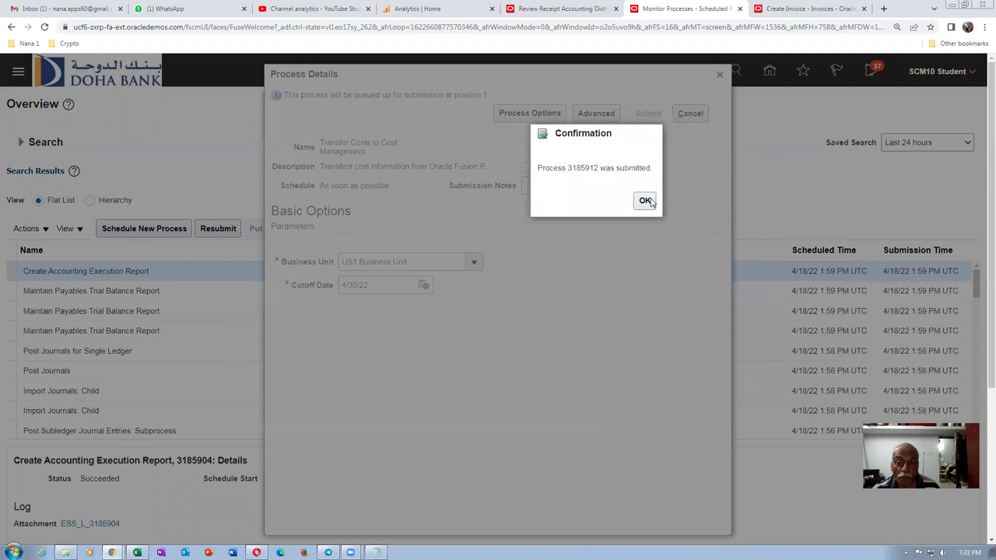
left_click(644, 202)
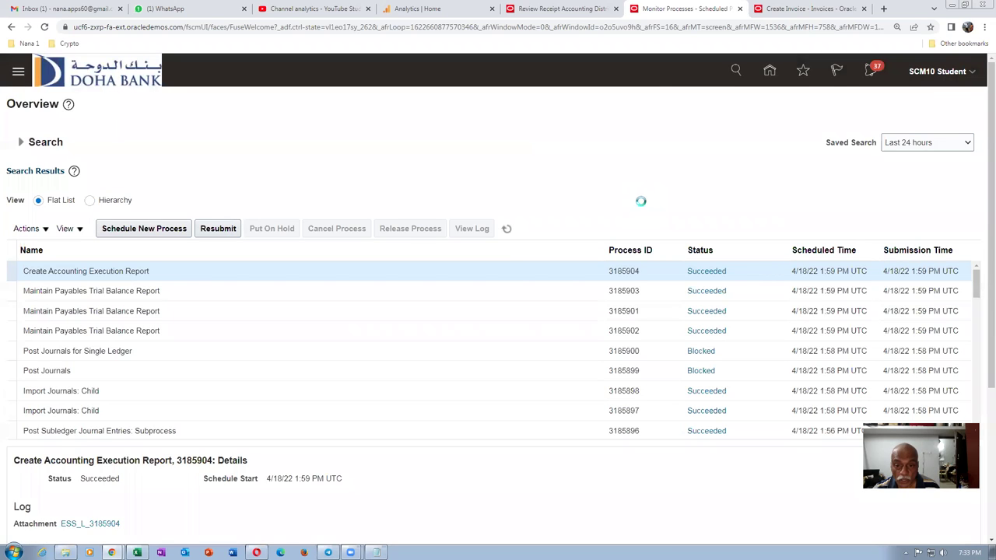
- Refresh the scheduled processes list to check the status of Transfer Costs to Cost Management
left_click(510, 231)
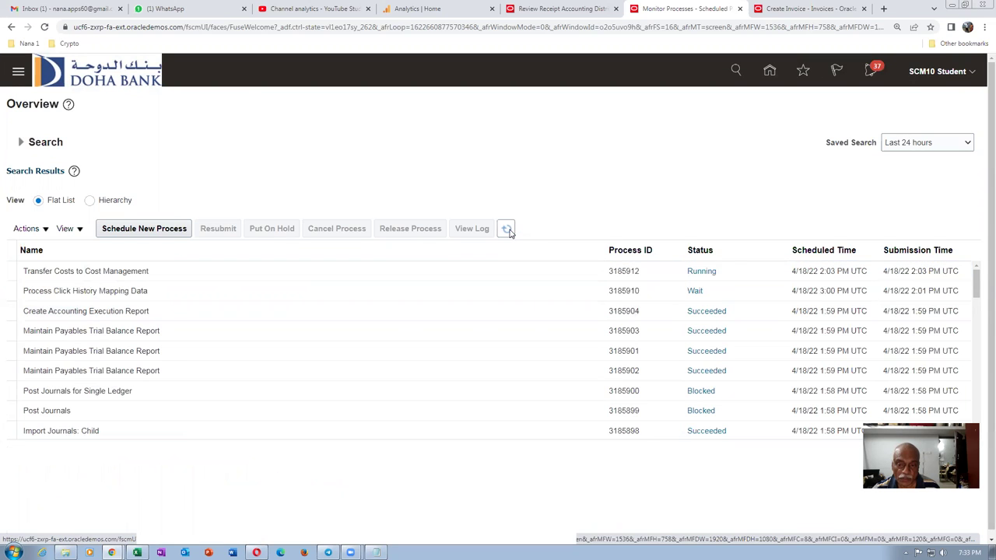
left_click(510, 231)
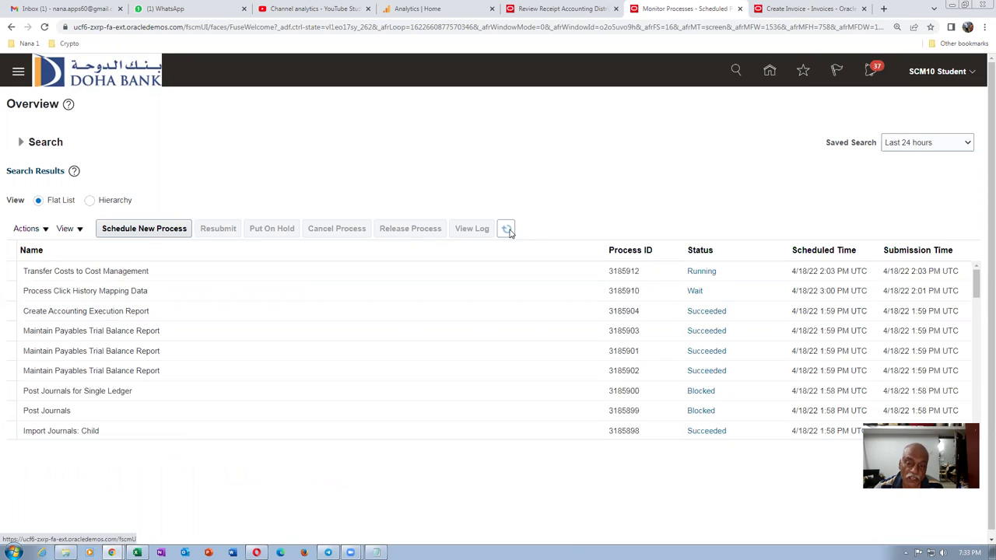
left_click(508, 232)
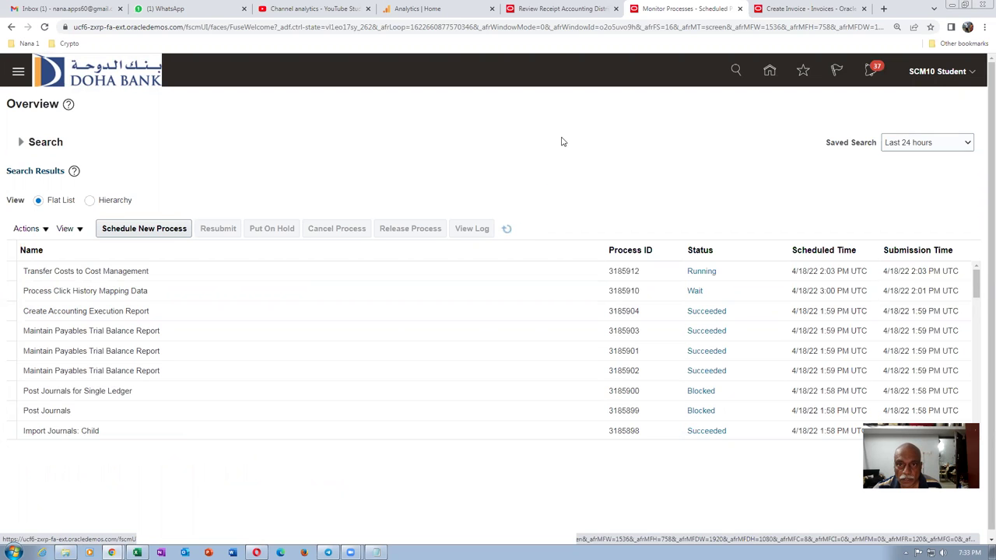
- Compare the Unmatched Accrual Balances difference in the Receipt Accounting work area with the figure recorded in the Notepad notes
left_click(572, 9)
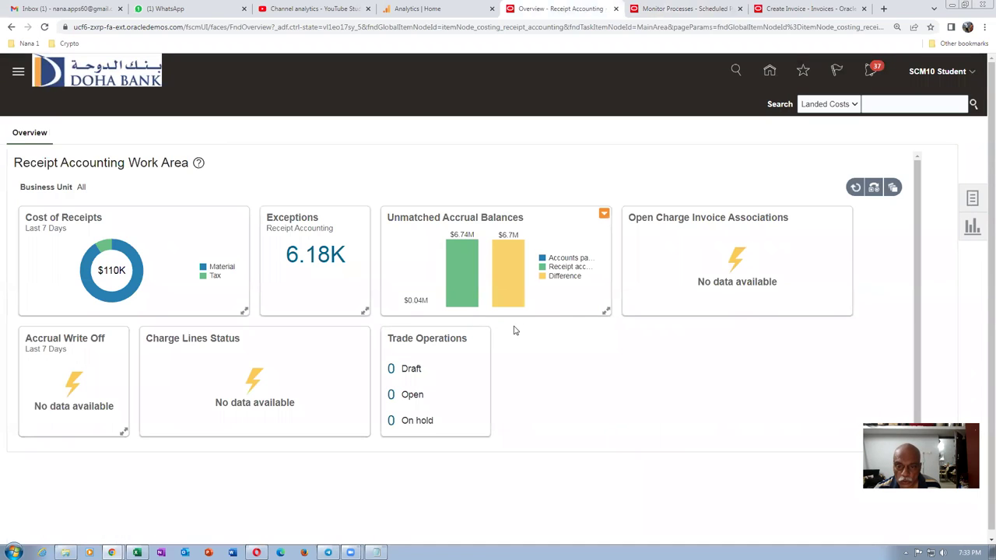
mouse_move(507, 261)
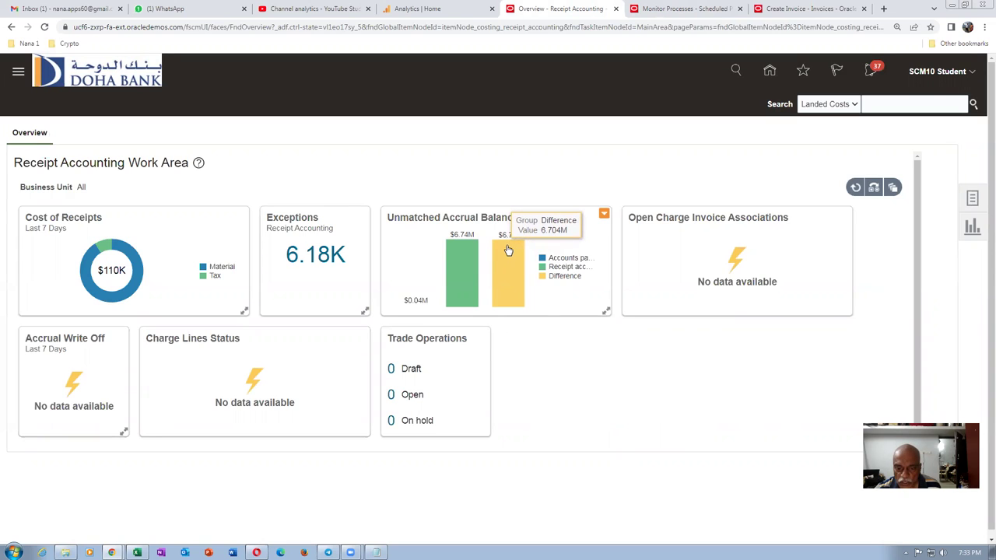
left_click(375, 552)
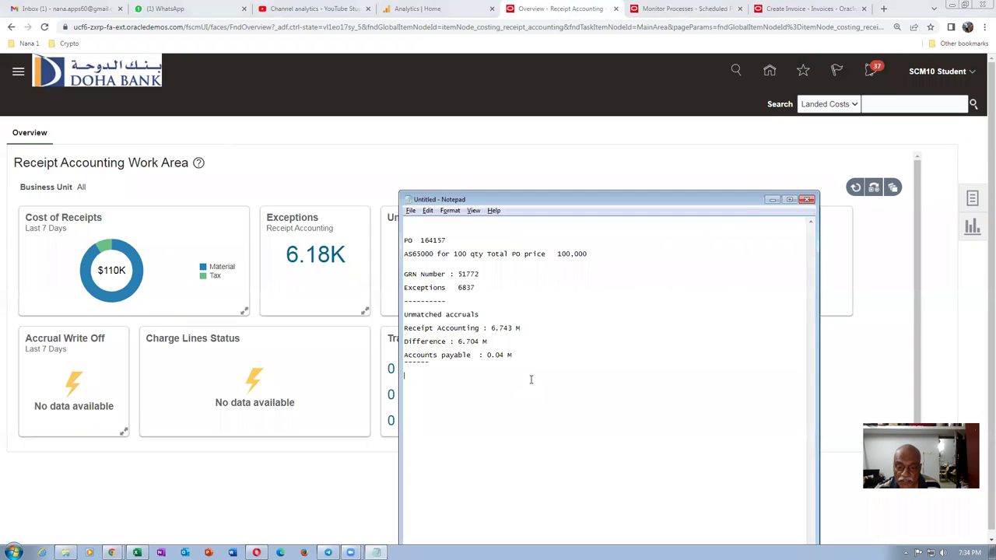
left_click_drag(440, 342, 498, 344)
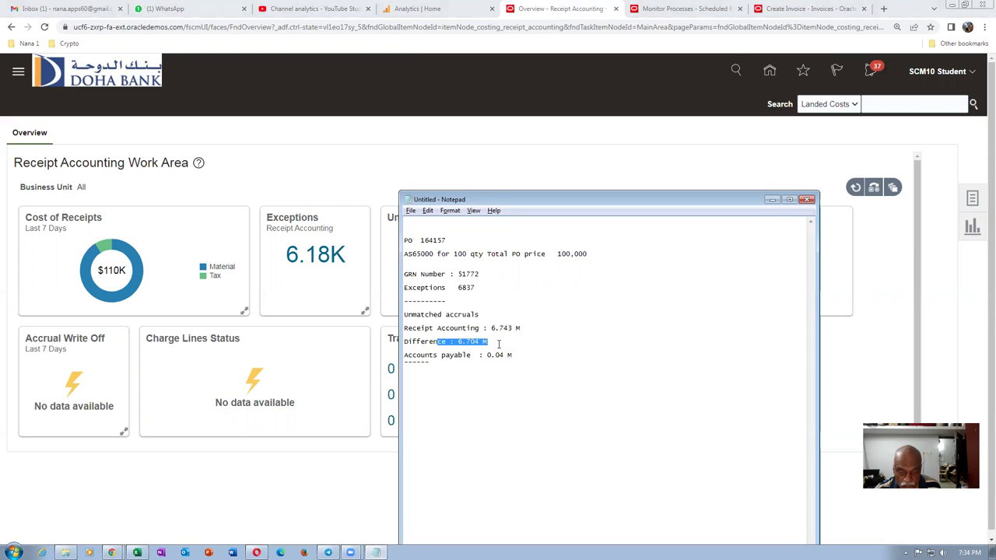
left_click(529, 411)
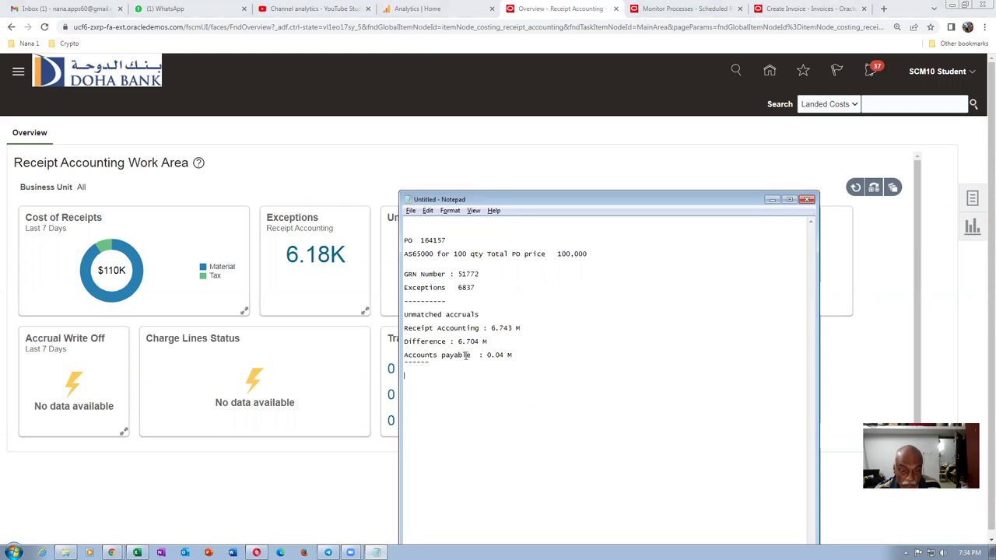
left_click_drag(458, 341, 481, 349)
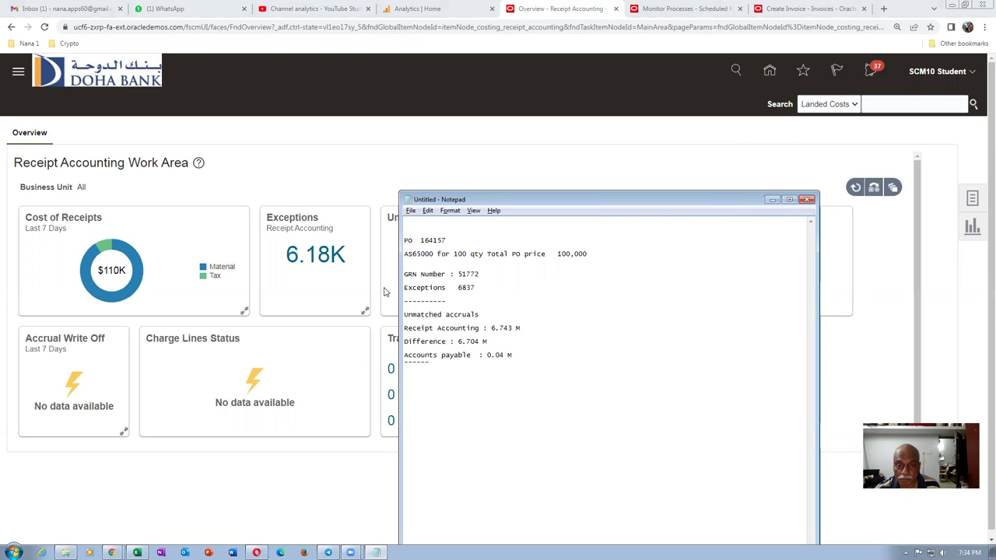
- Put the notes away and recheck the cost transfer's status on the Scheduled Processes page
left_click(772, 199)
left_click(662, 9)
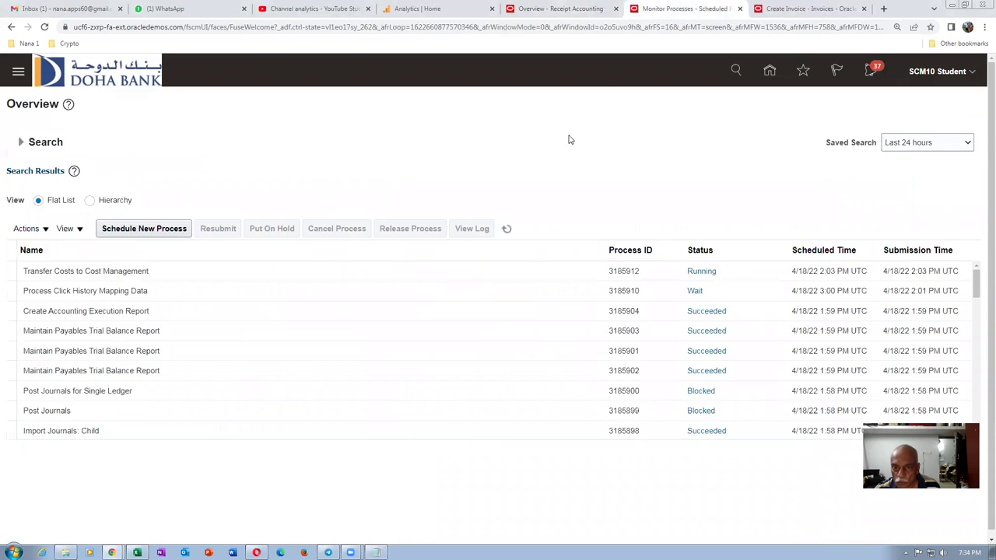
left_click(507, 229)
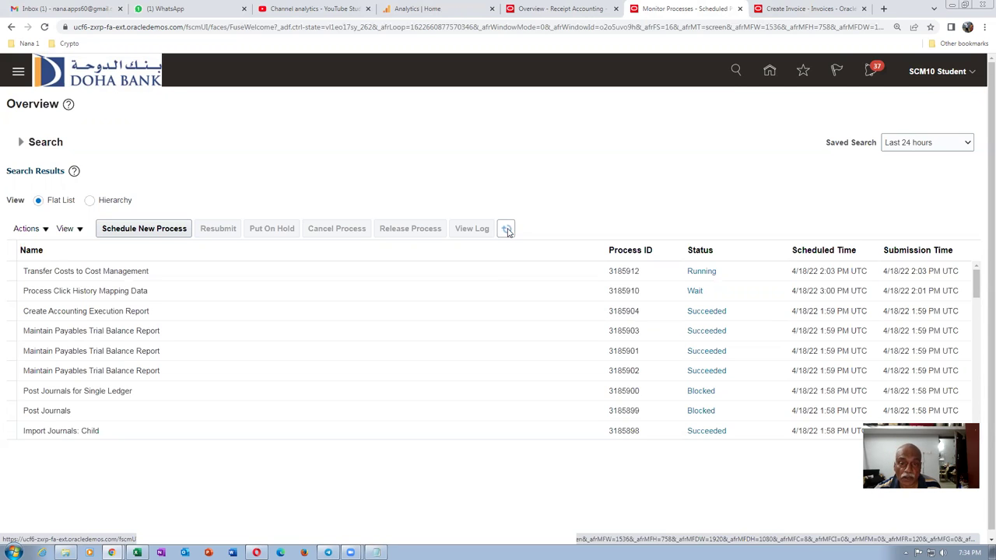
- Recheck the cost transfer's status and refresh the Receipt Accounting work area to examine the Unmatched Accrual Balances difference
left_click(507, 231)
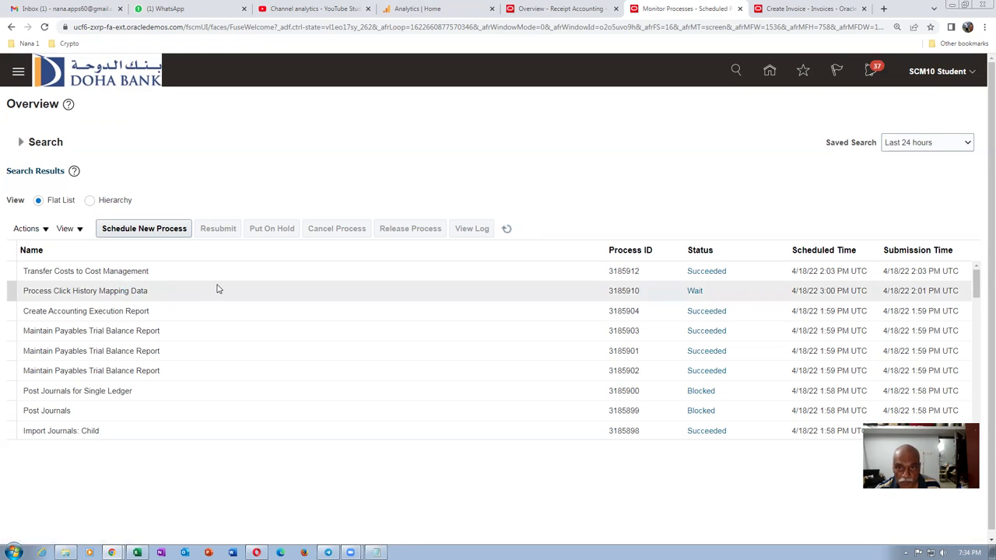
left_click(560, 9)
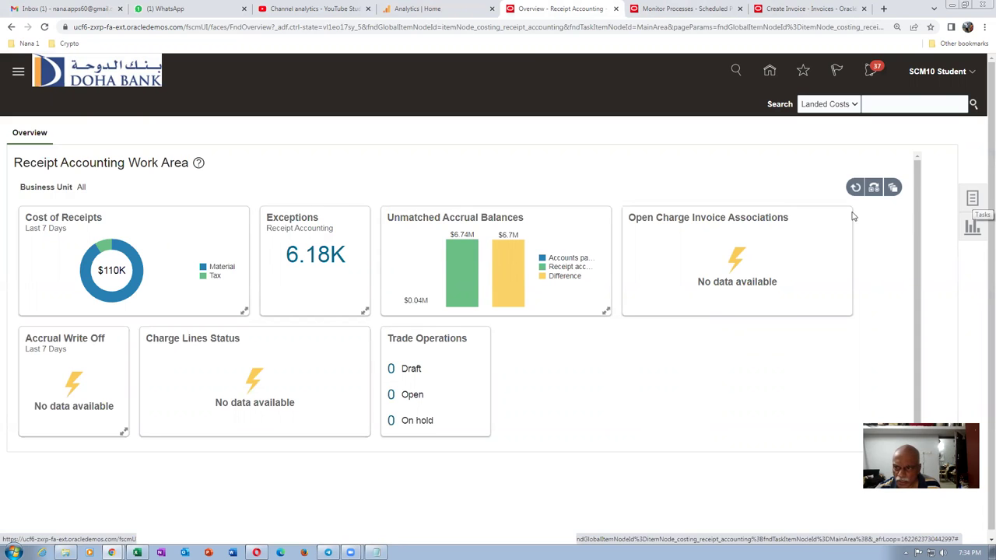
left_click(853, 188)
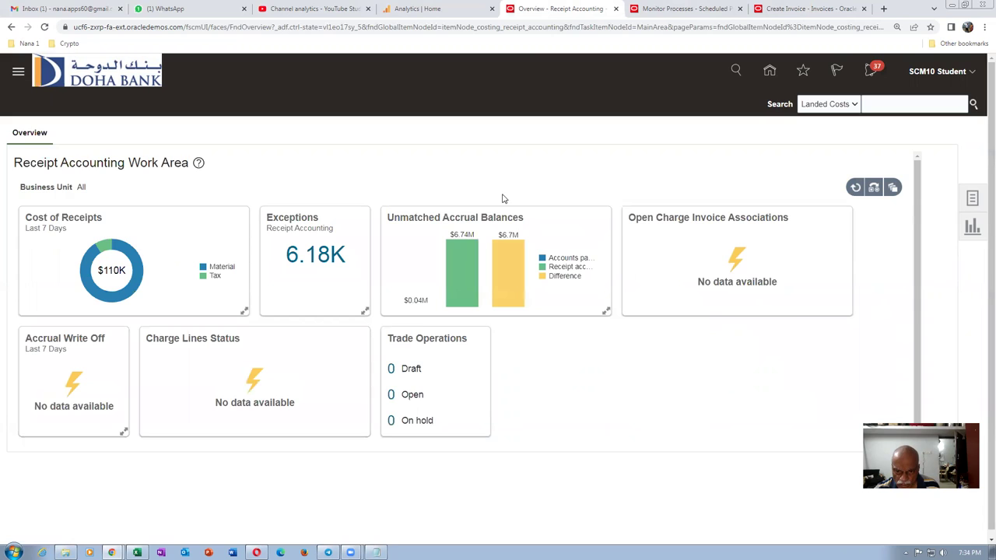
mouse_move(516, 251)
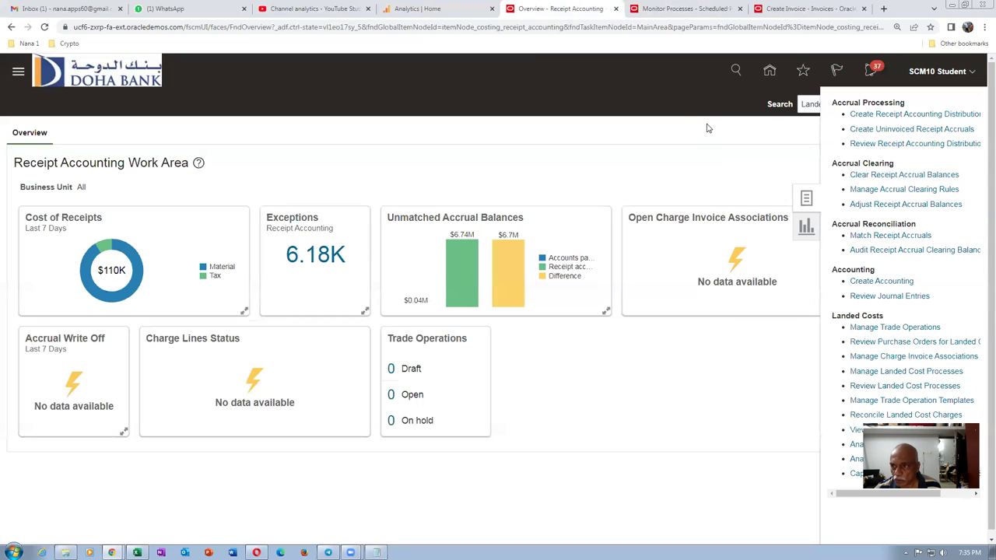
- Submit the Create Receipt Accounting Distributions process with US1 Business Unit as the bill-to business unit
left_click(933, 115)
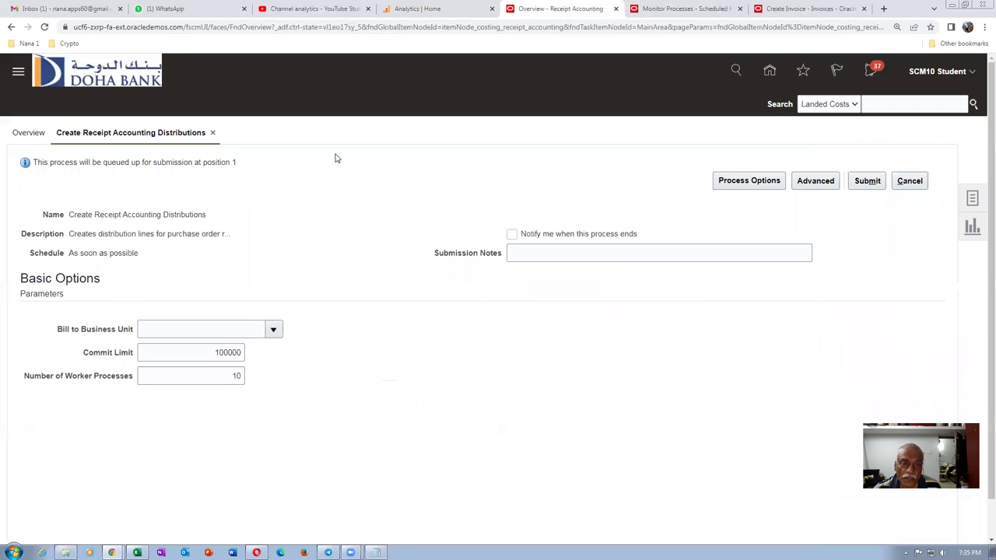
left_click(226, 328)
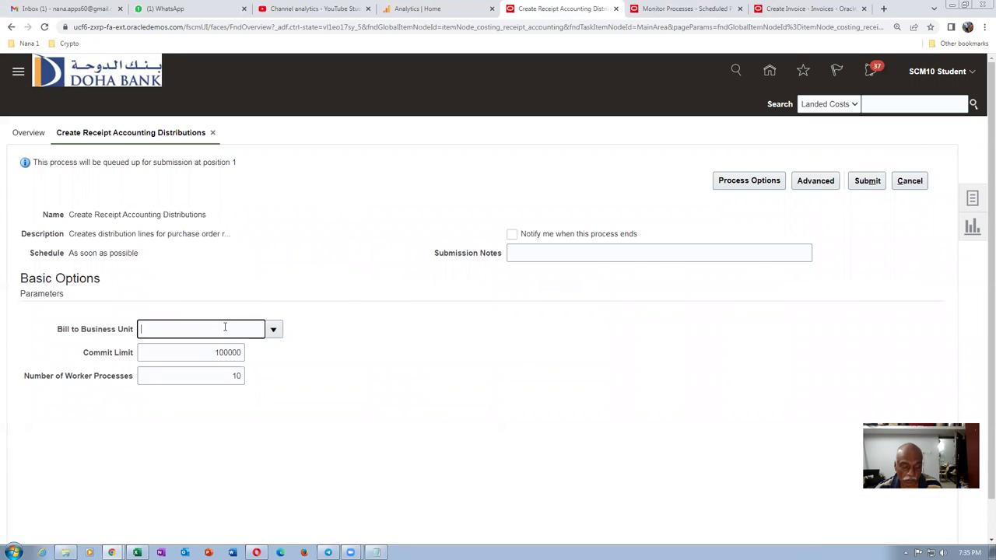
type("US1")
key("Tab")
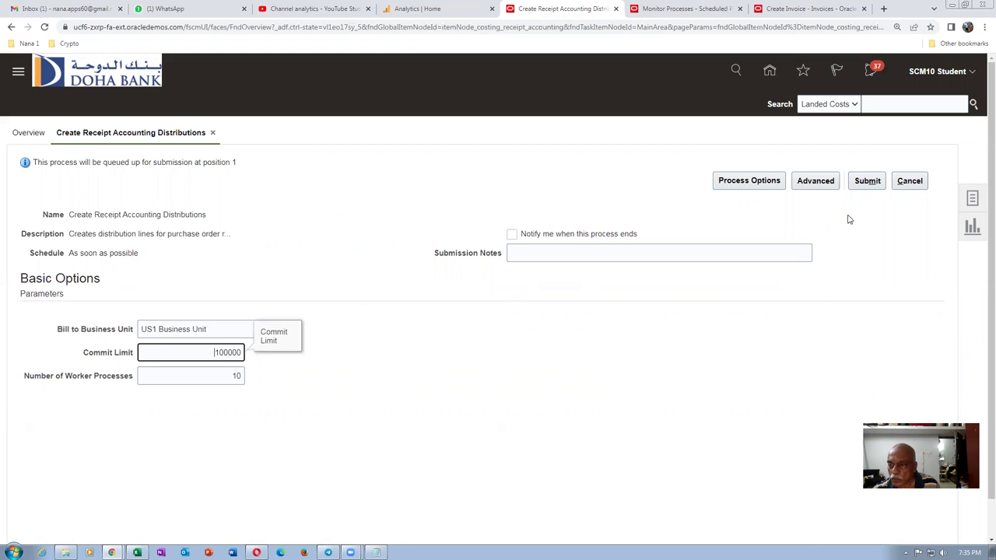
left_click(867, 181)
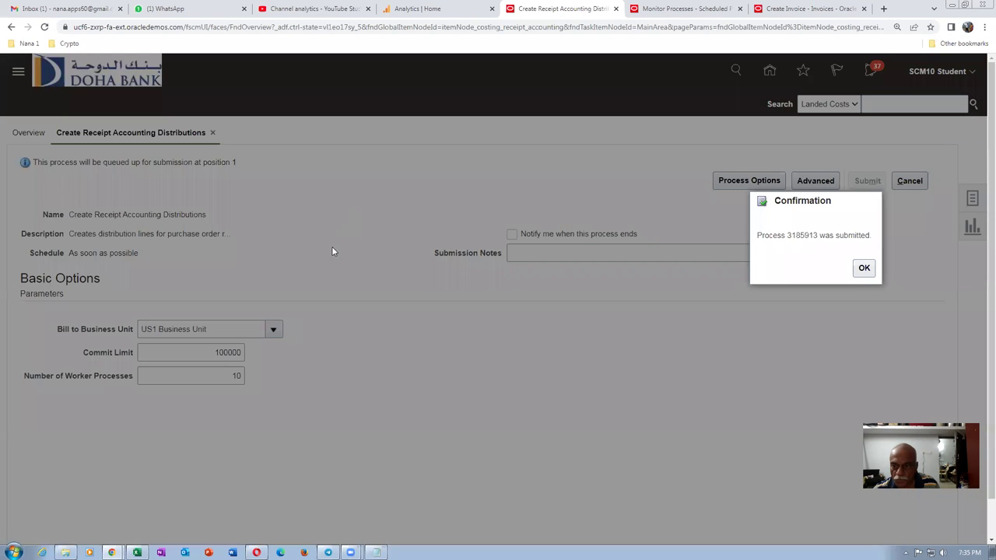
left_click(862, 270)
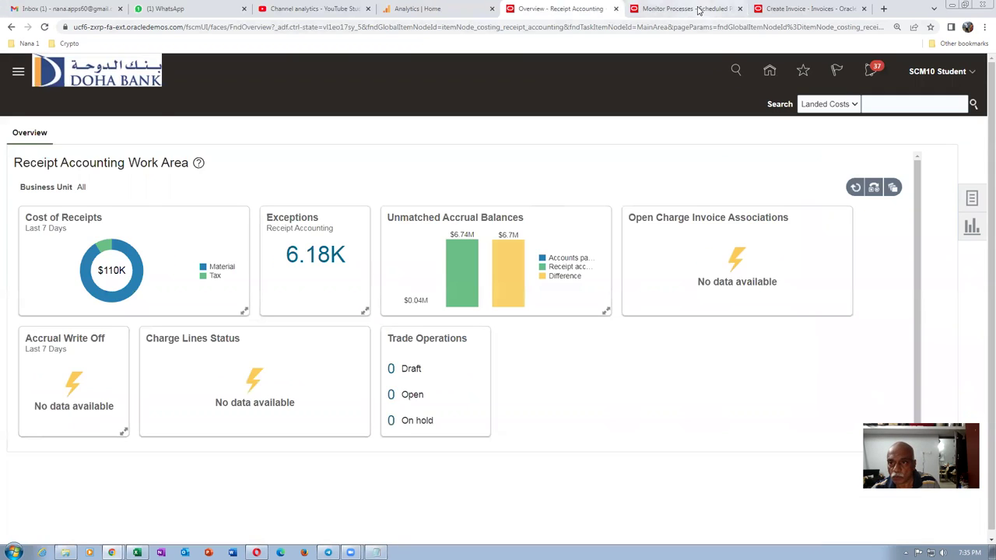
- Refresh the scheduled processes list repeatedly to monitor Create Receipt Accounting Distributions and its subprocesses until they finish
left_click(684, 9)
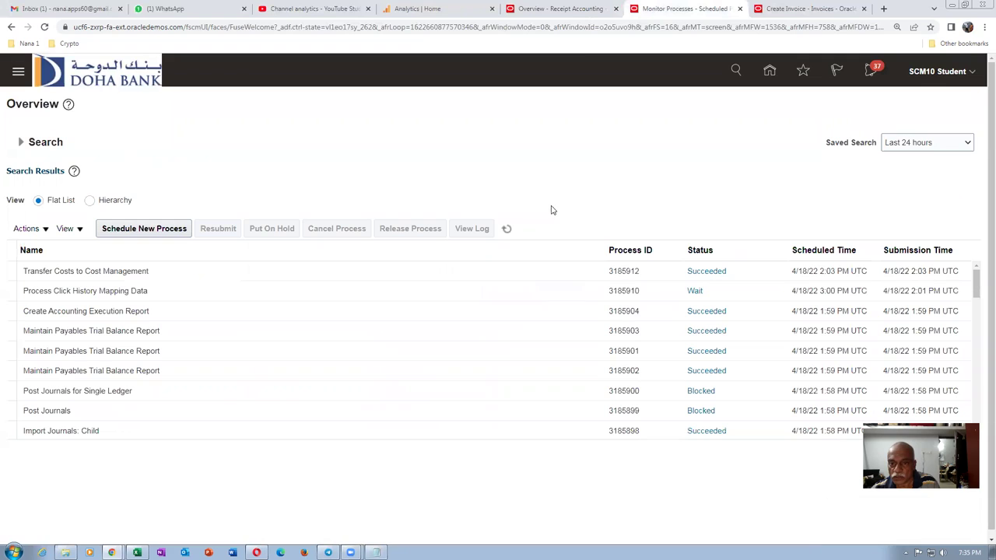
left_click(509, 229)
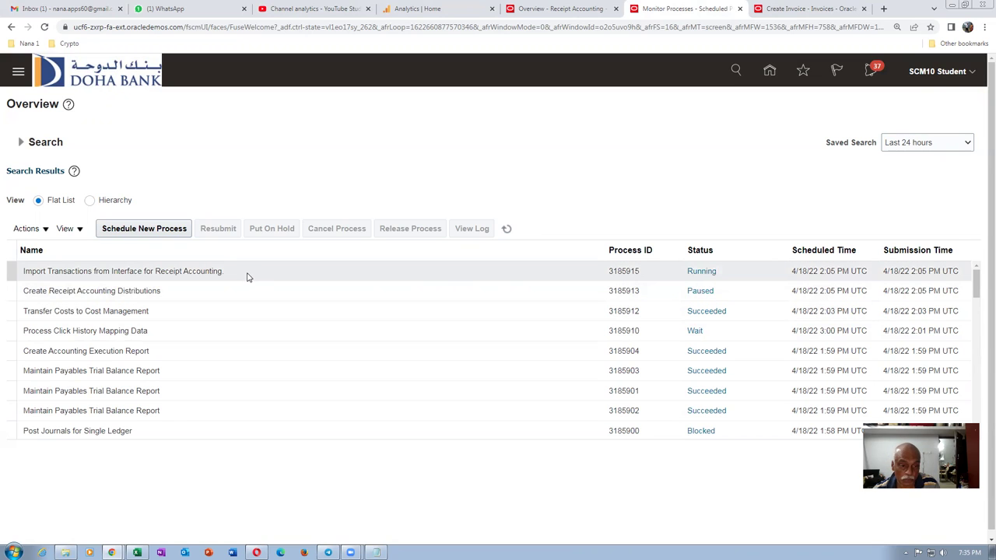
left_click(507, 230)
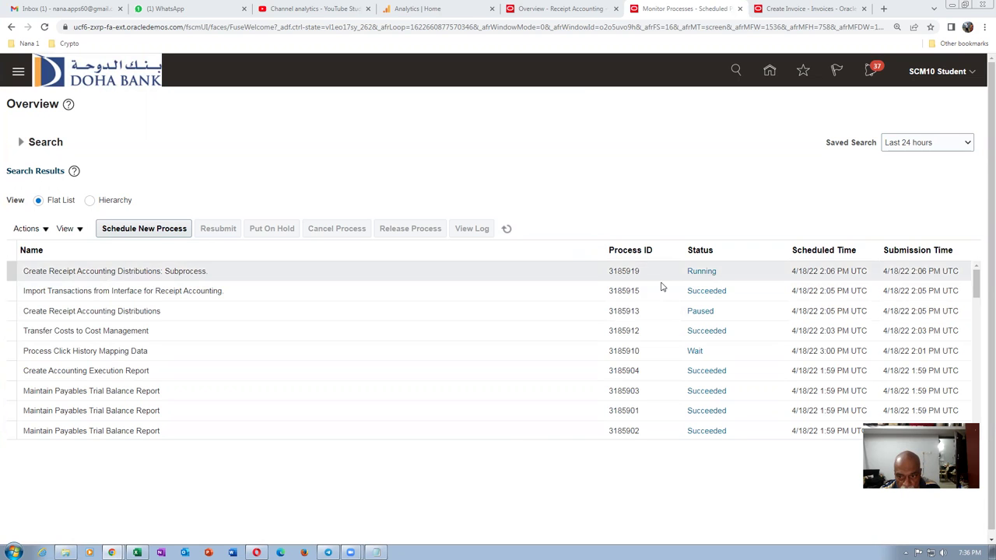
left_click(506, 229)
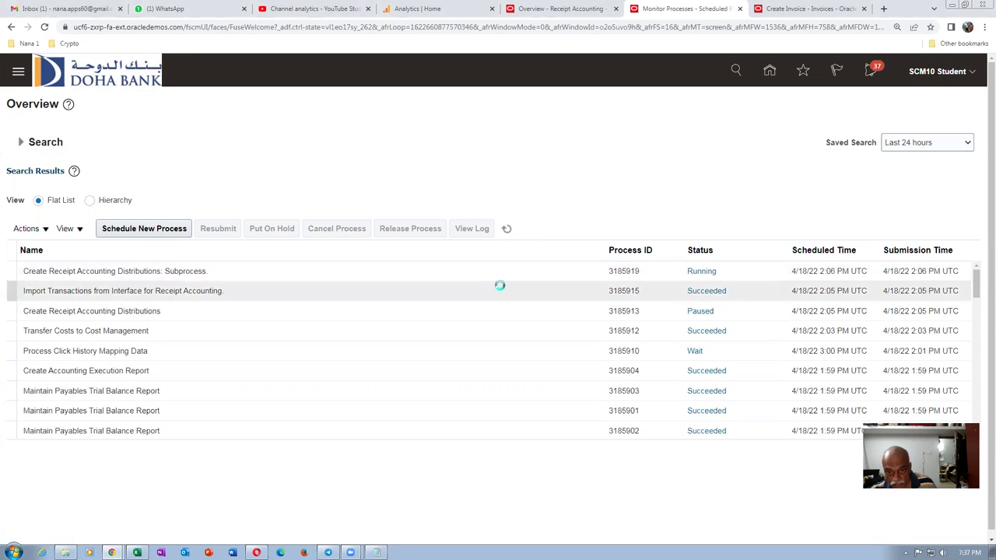
left_click(507, 230)
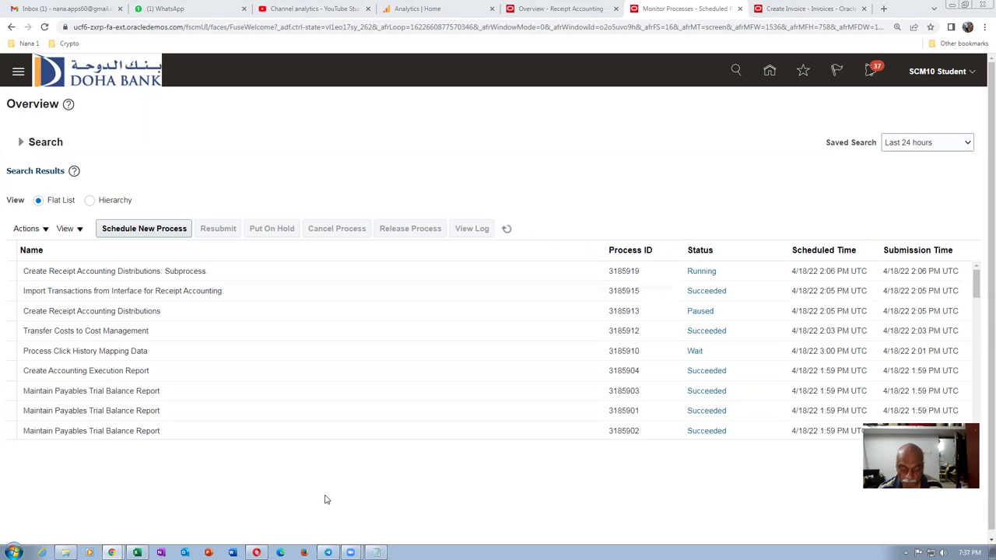
left_click(700, 343)
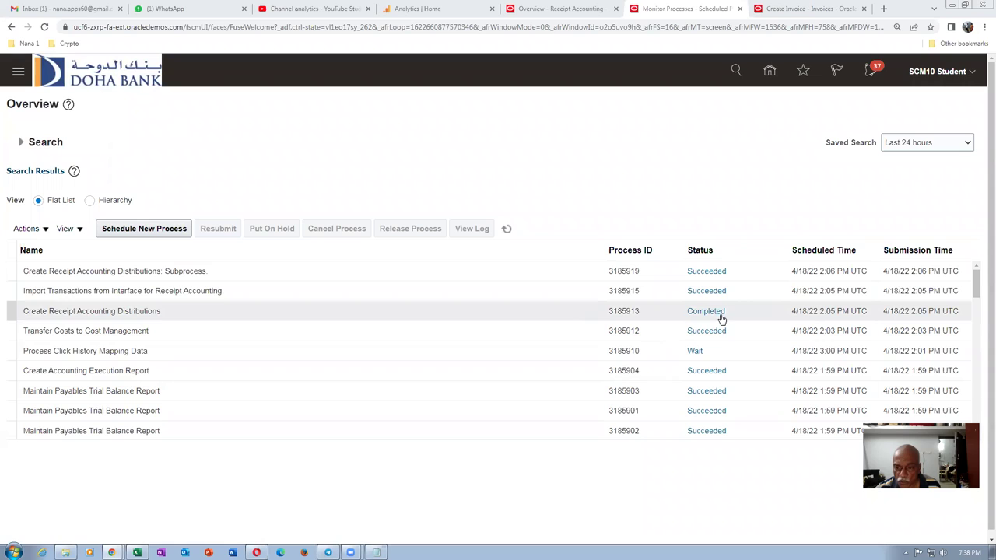
left_click(507, 230)
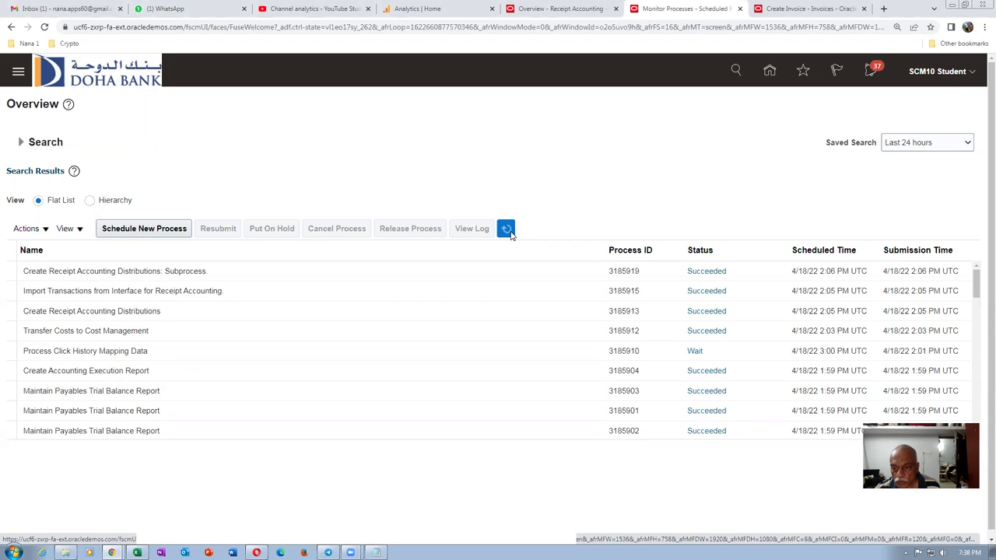
- Return to the Receipt Accounting work area and refresh it to recheck the Unmatched Accrual Balances difference
left_click(560, 9)
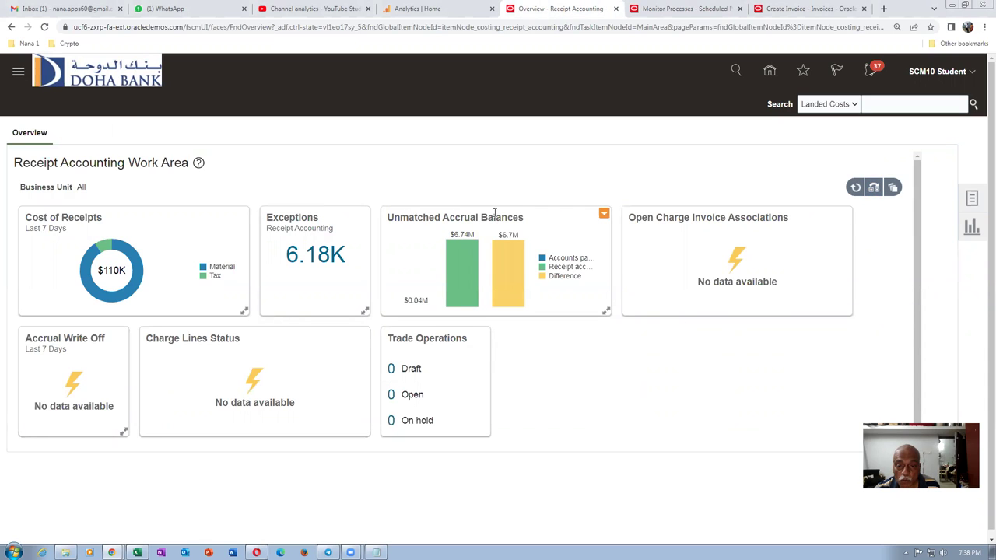
mouse_move(506, 284)
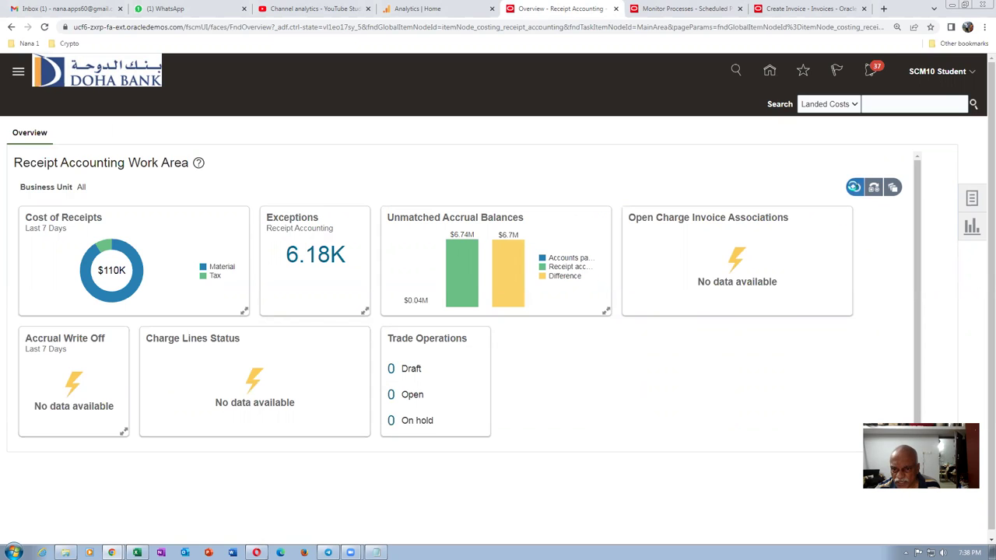
left_click(854, 187)
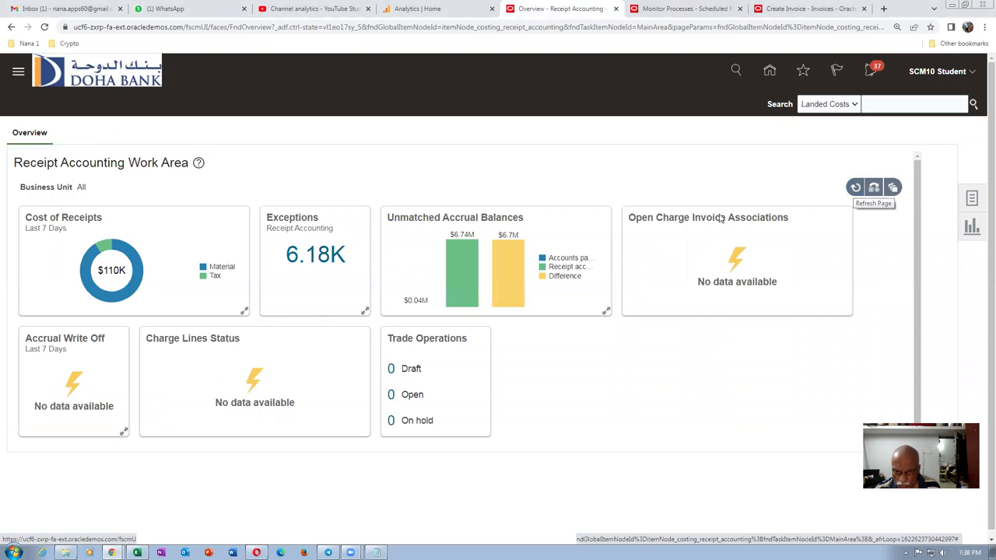
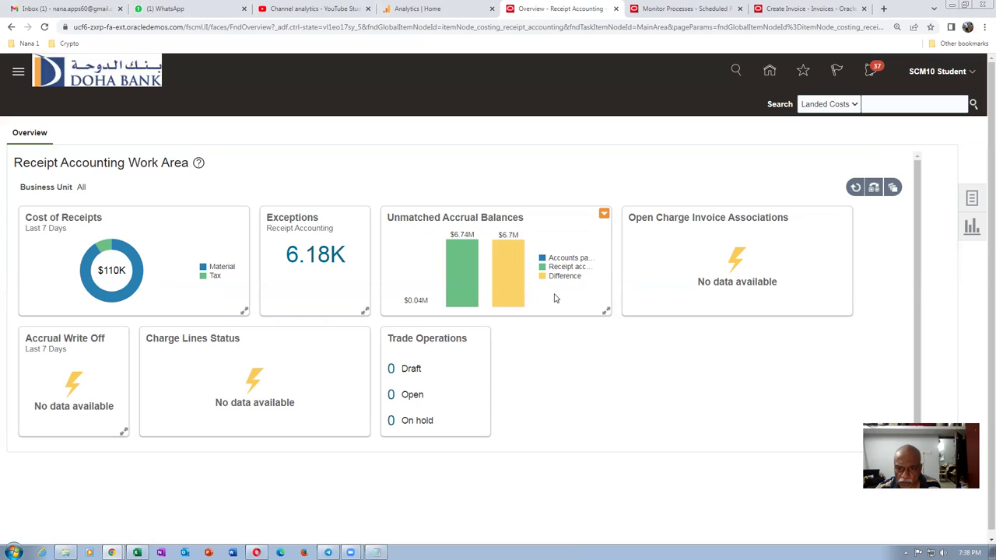
- Drill into the Unmatched Accrual Balances difference and look through the purchase order lines in Audit Receipt Accrual Clearing Balances
left_click(510, 268)
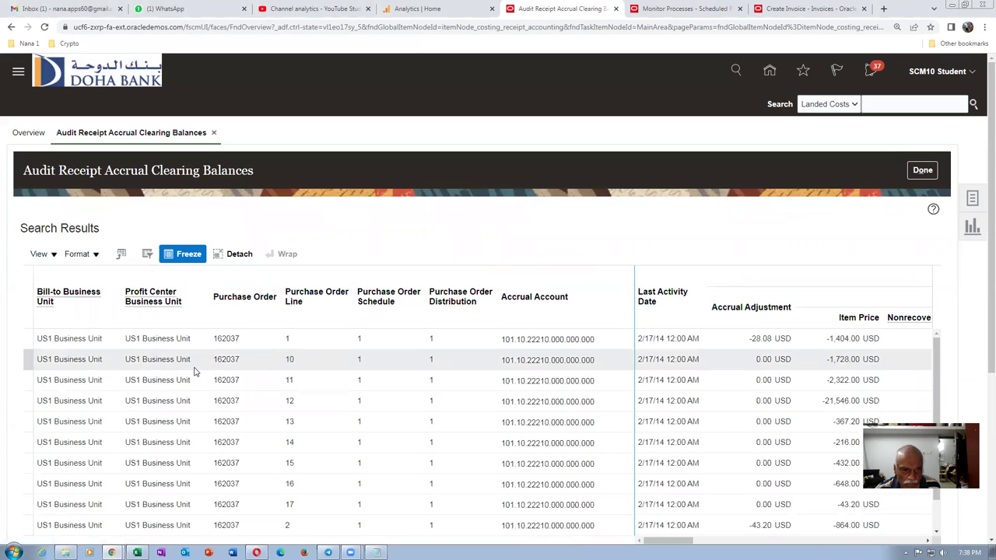
scroll(980, 332, "down", 2)
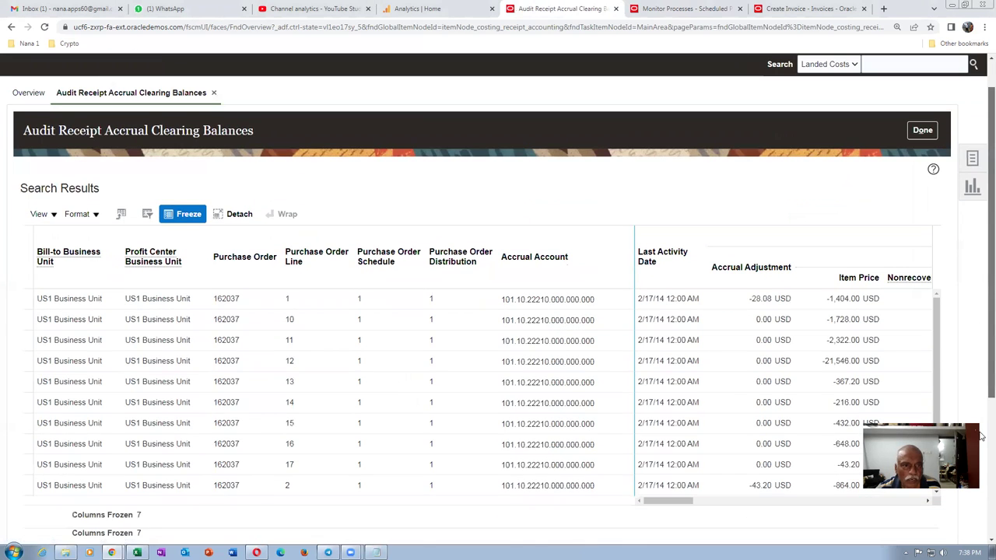
scroll(980, 373, "up", 1)
scroll(980, 372, "up", 1)
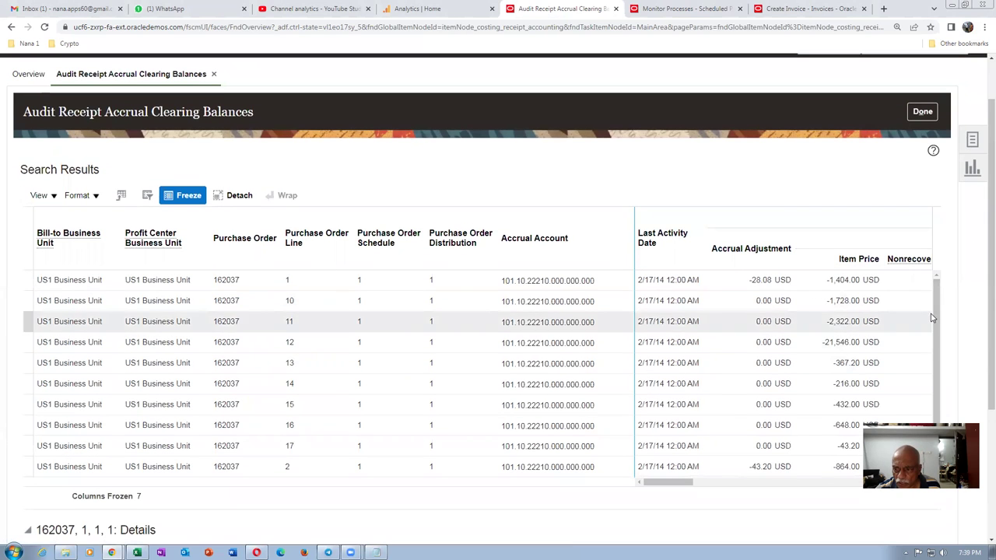
scroll(933, 318, "down", 1)
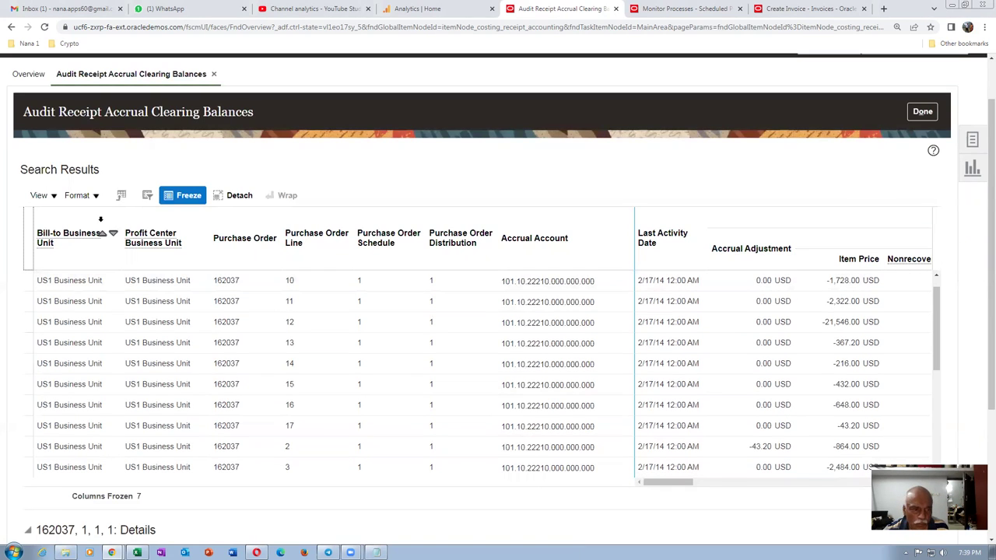
- Try to filter the accrual clearing balances by the invoice's purchase order number using query by example
left_click(147, 195)
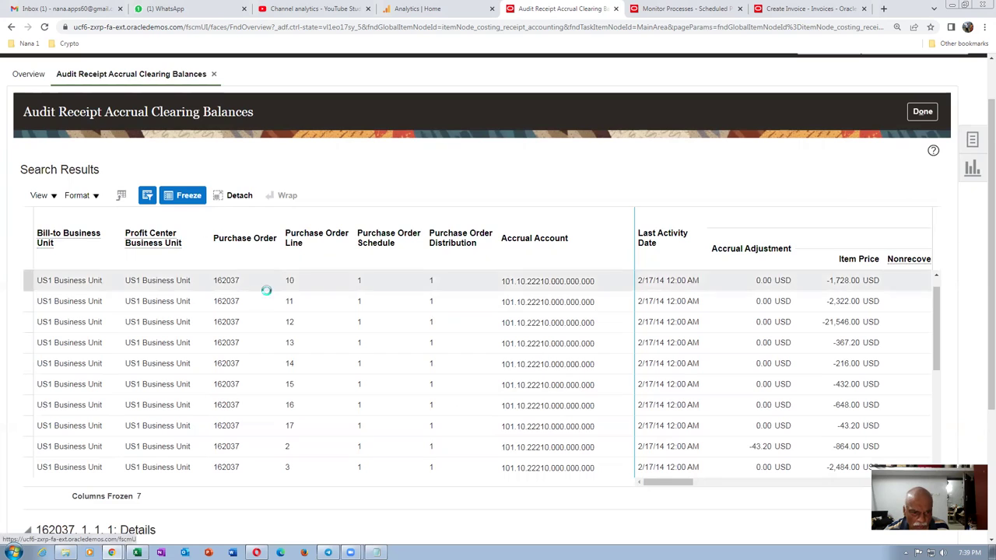
left_click(245, 222)
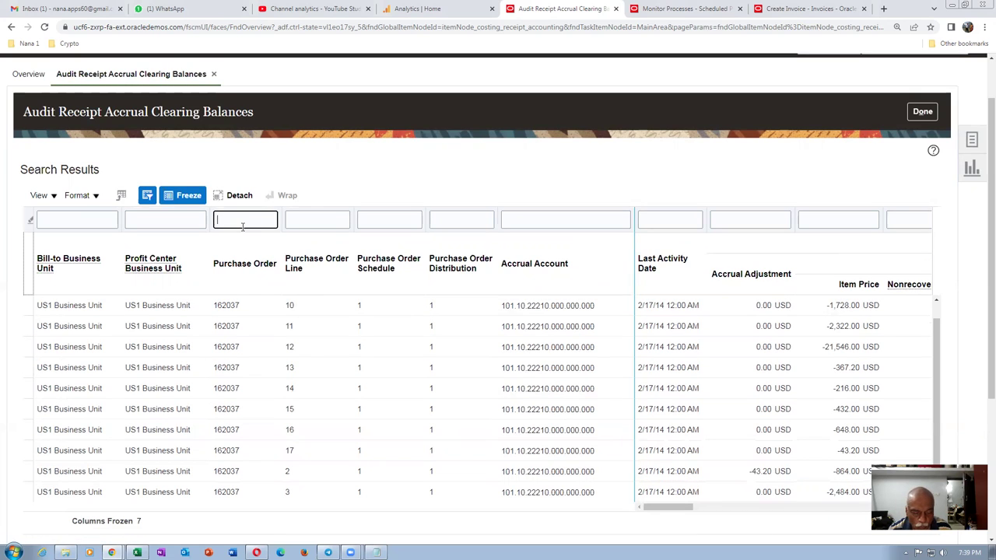
type("164157")
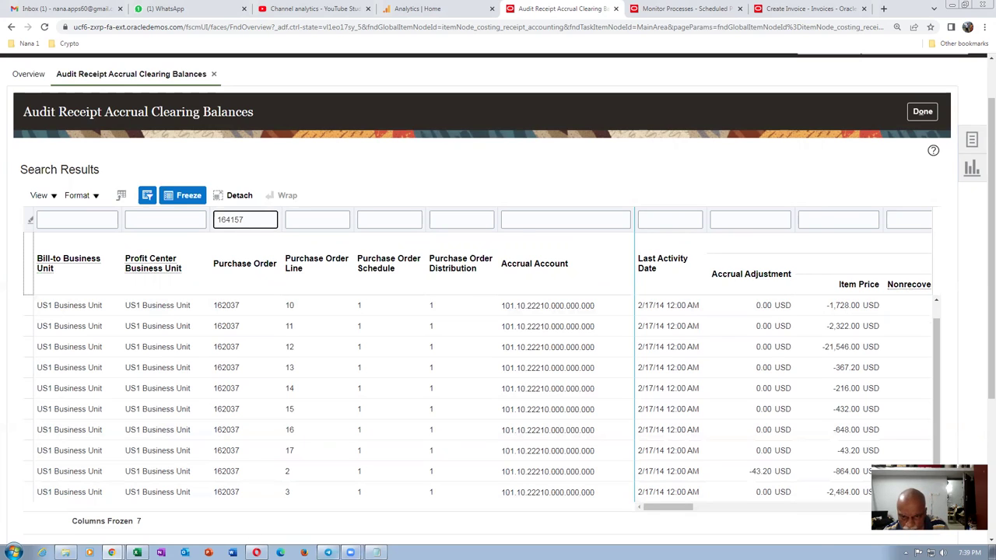
left_click(376, 552)
left_click(376, 552)
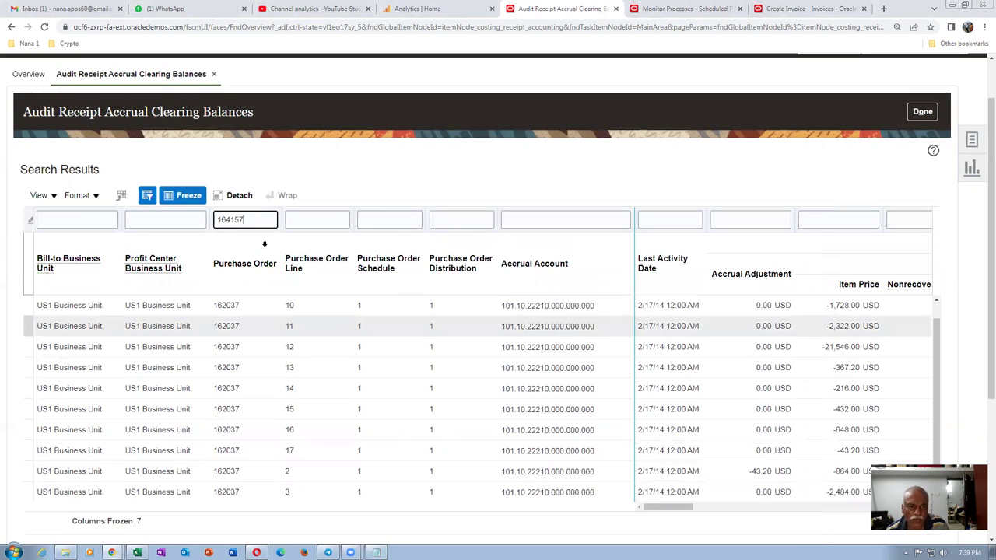
key("Return")
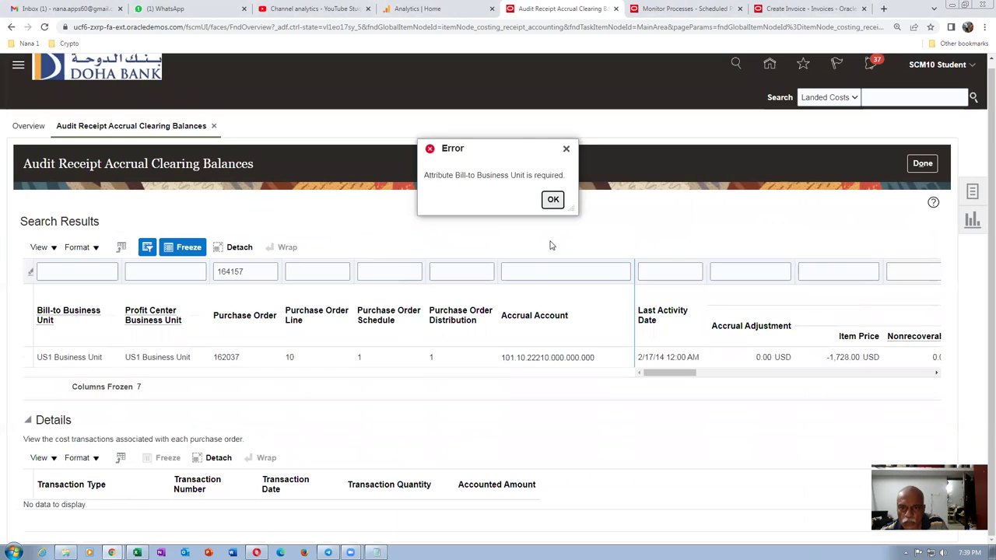
left_click(553, 199)
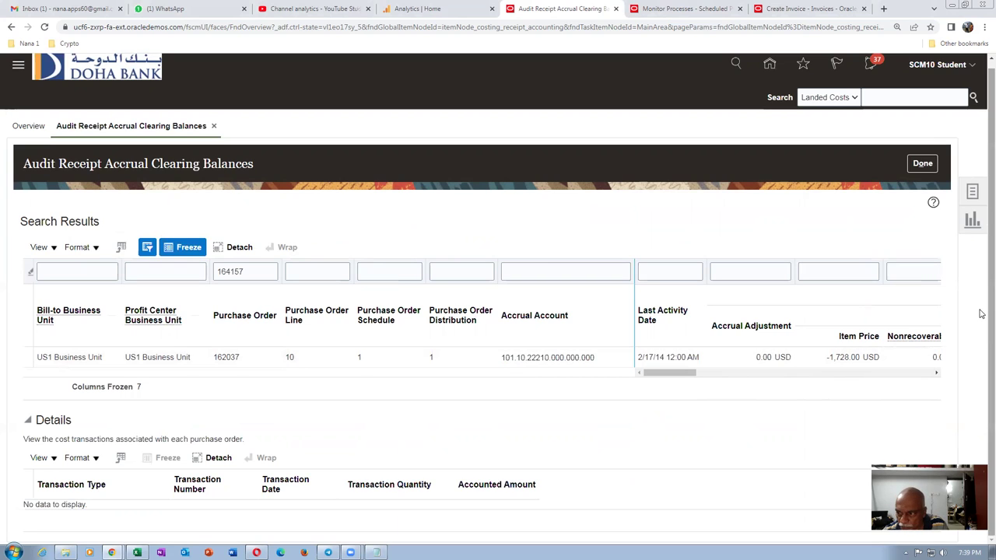
- Examine the cost transactions behind the listed purchase order line 10, and retry the filter with the same purchase order number
left_click(255, 358)
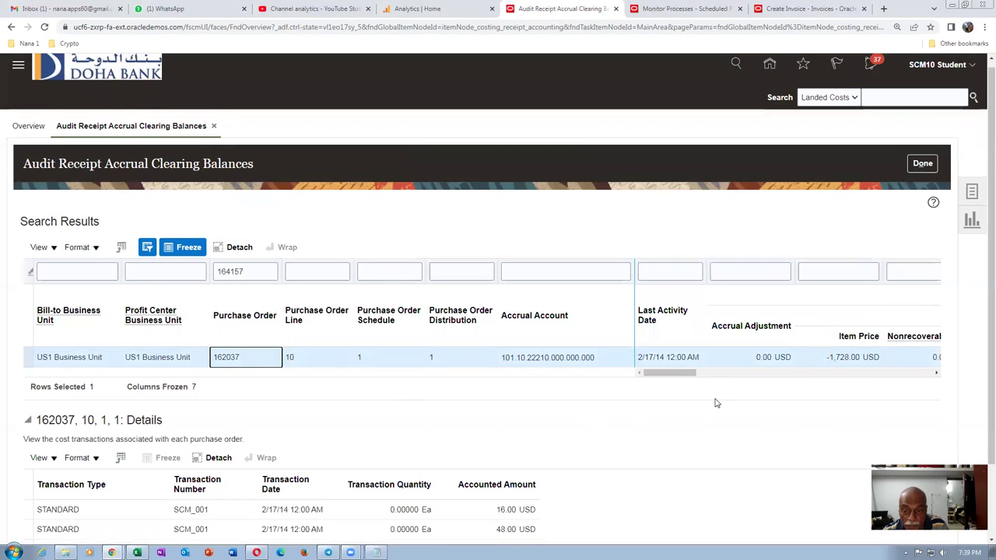
scroll(981, 381, "down", 2)
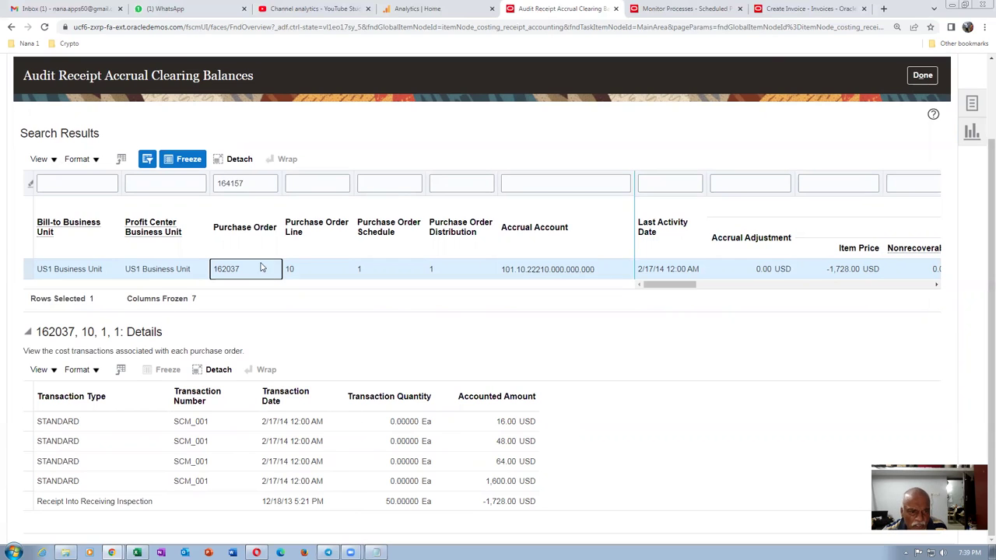
left_click(265, 182)
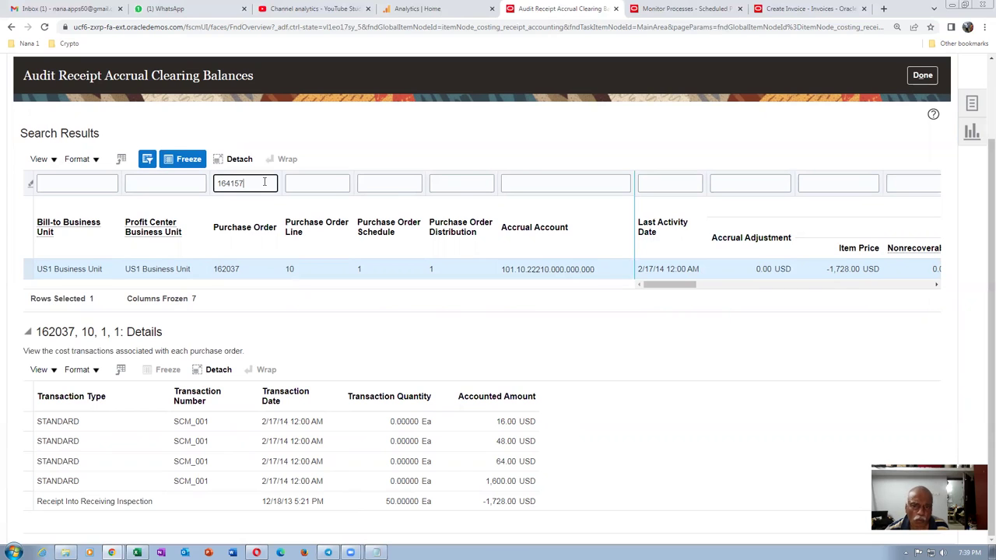
key("Return")
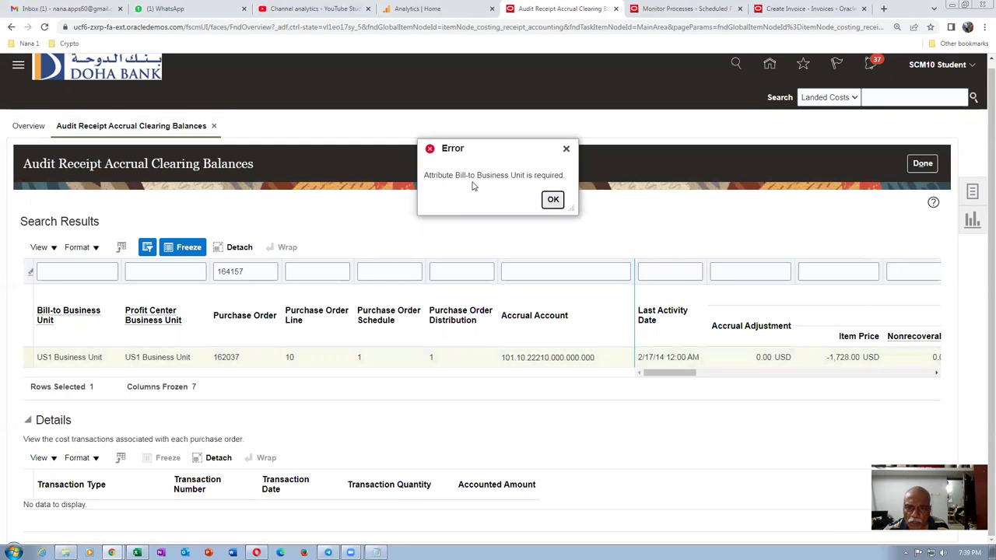
left_click(552, 201)
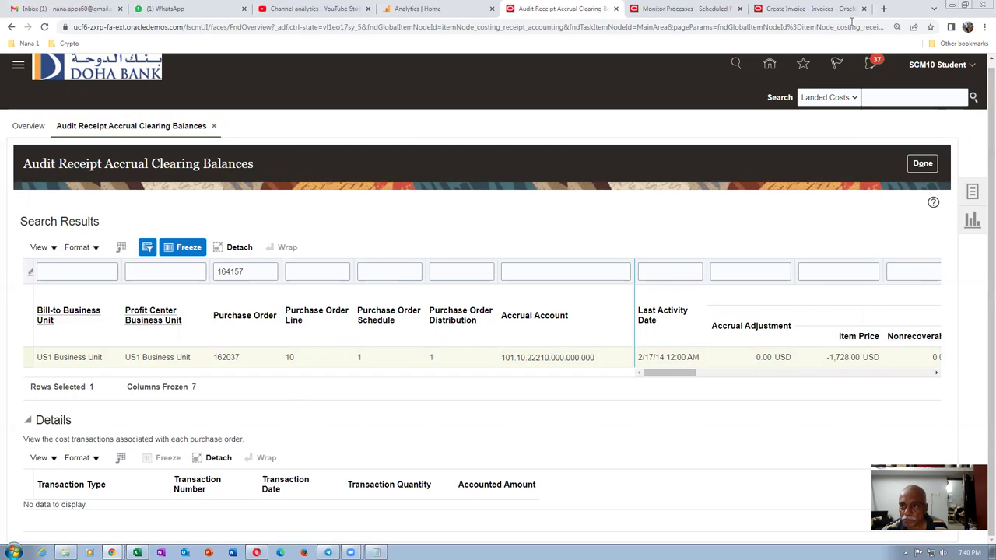
- Return to the PO-matched invoice, review the accrual distribution of invoice line 1, and close the distributions without changes
left_click(816, 10)
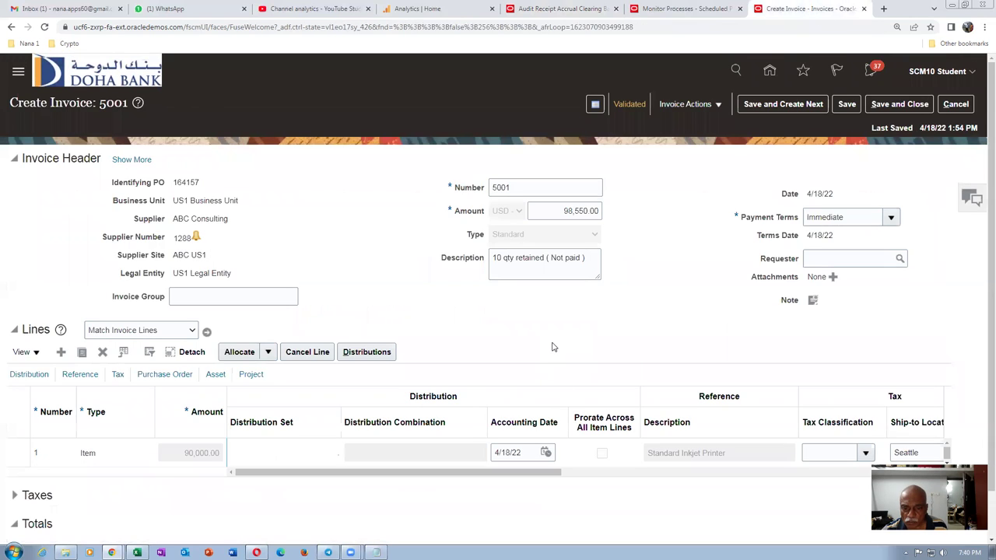
scroll(555, 349, "down", 1)
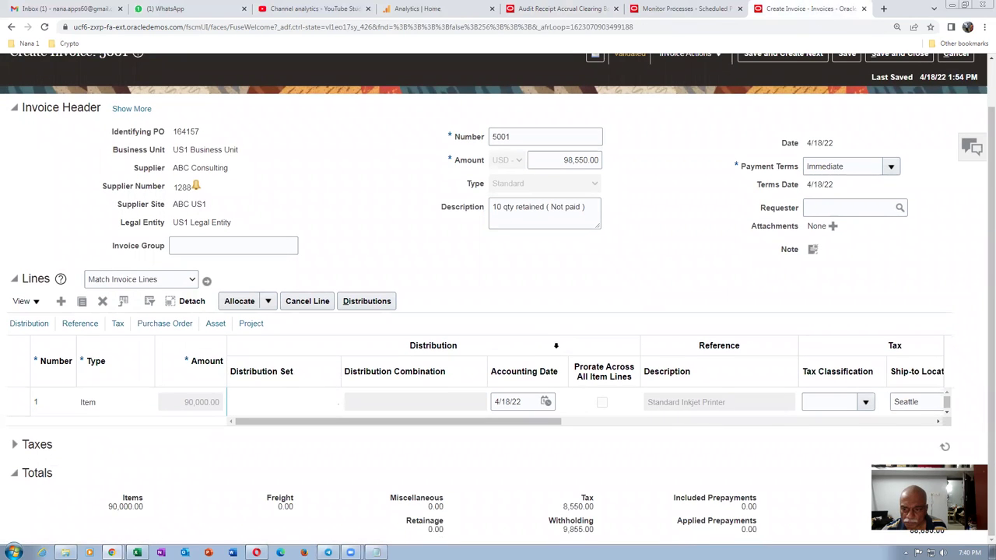
left_click(364, 305)
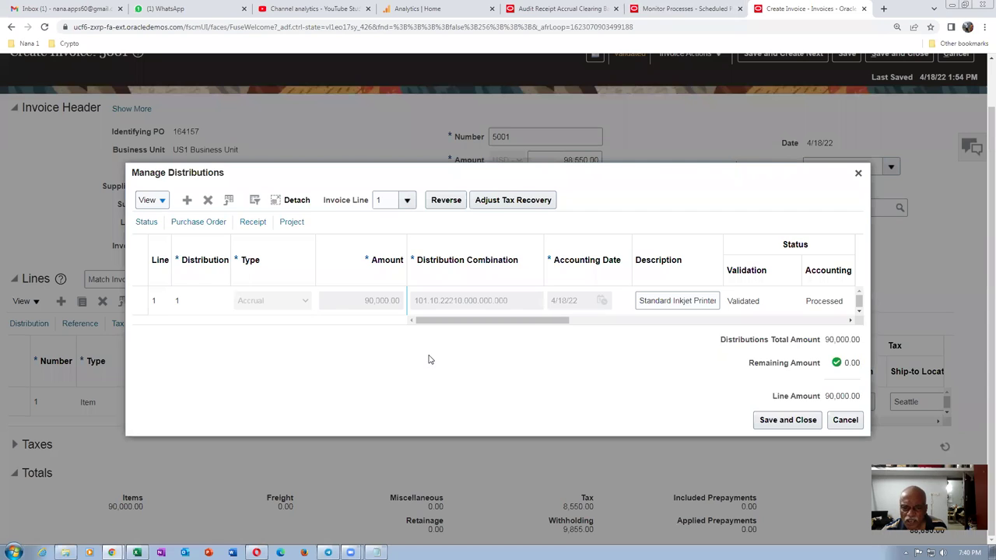
left_click_drag(439, 324, 419, 344)
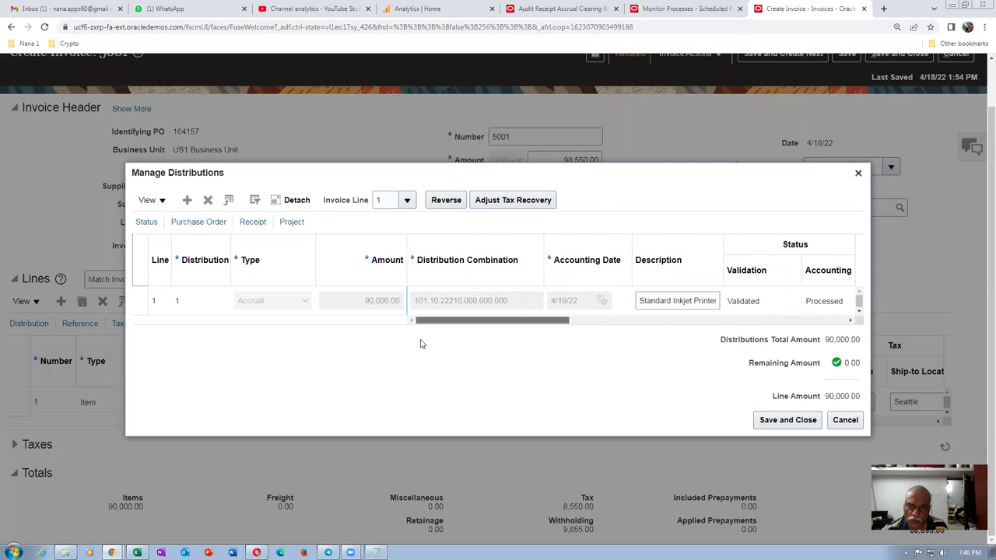
left_click(858, 173)
- Duplicate the invoice's browser tab and open Setup and Maintenance in the new copy
right_click(798, 10)
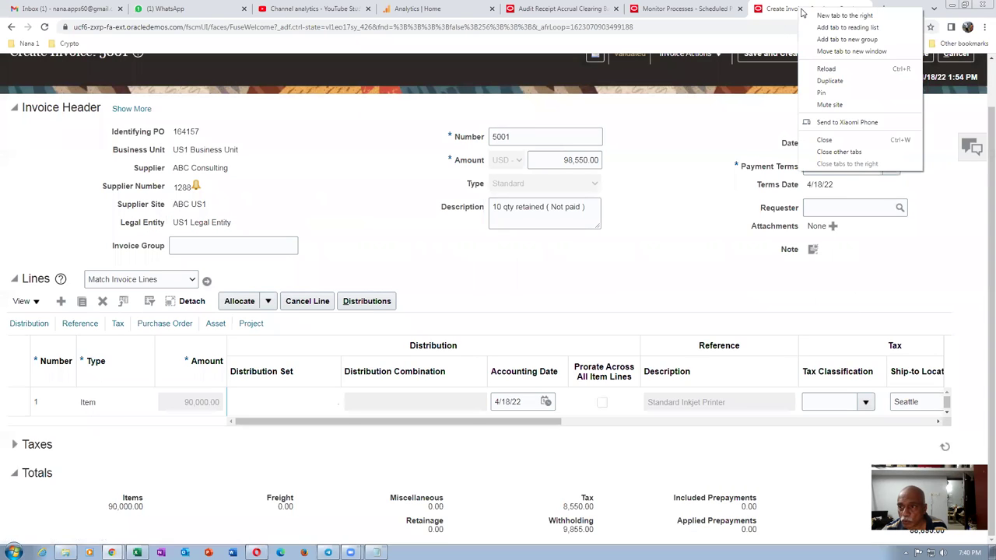
left_click(829, 81)
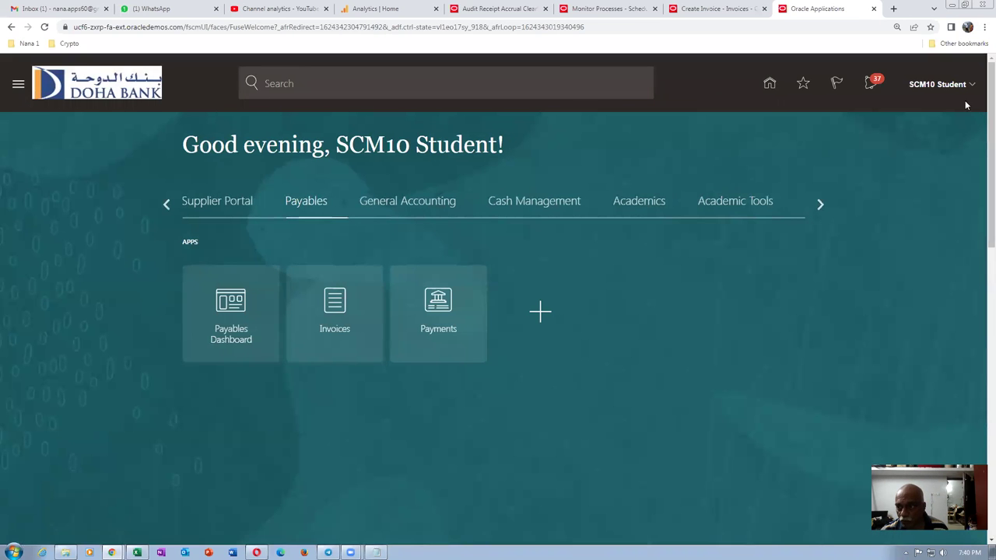
left_click(946, 93)
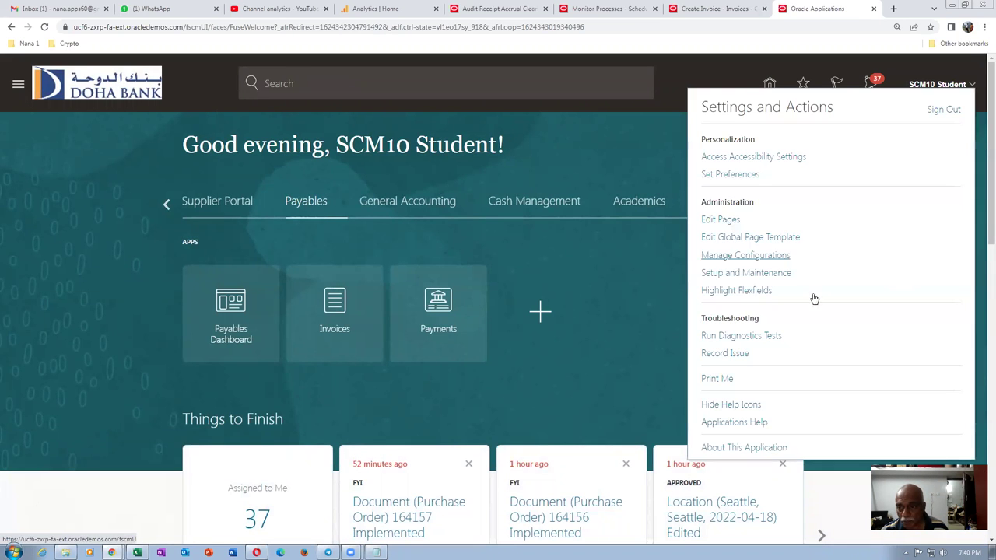
left_click(756, 274)
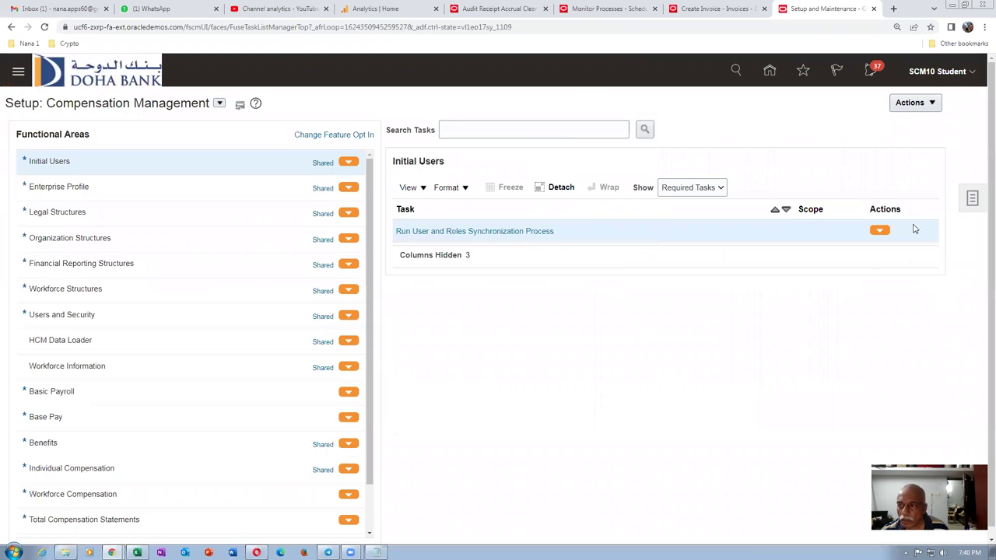
- Open the Setup and Maintenance search page and enter "man%common" as the search term
left_click(970, 201)
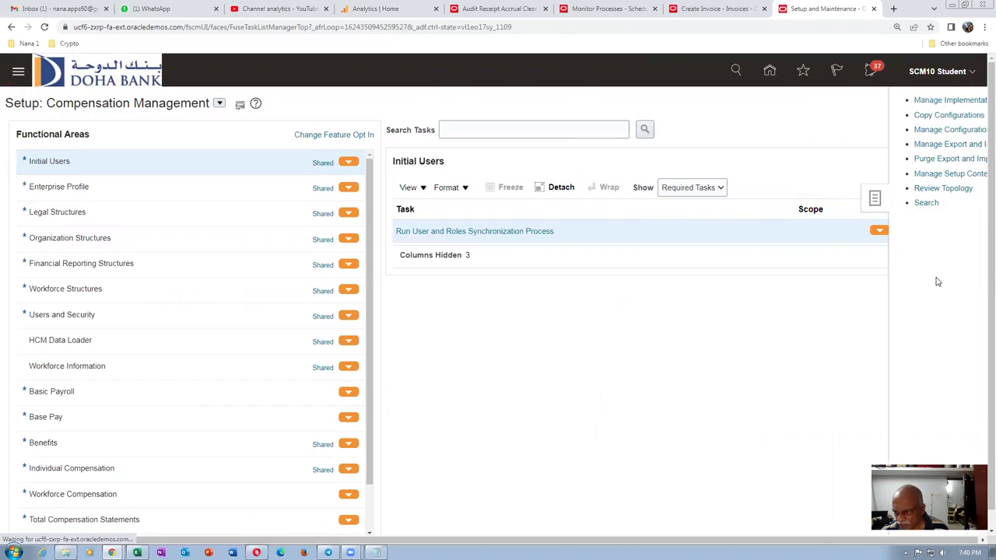
left_click(859, 206)
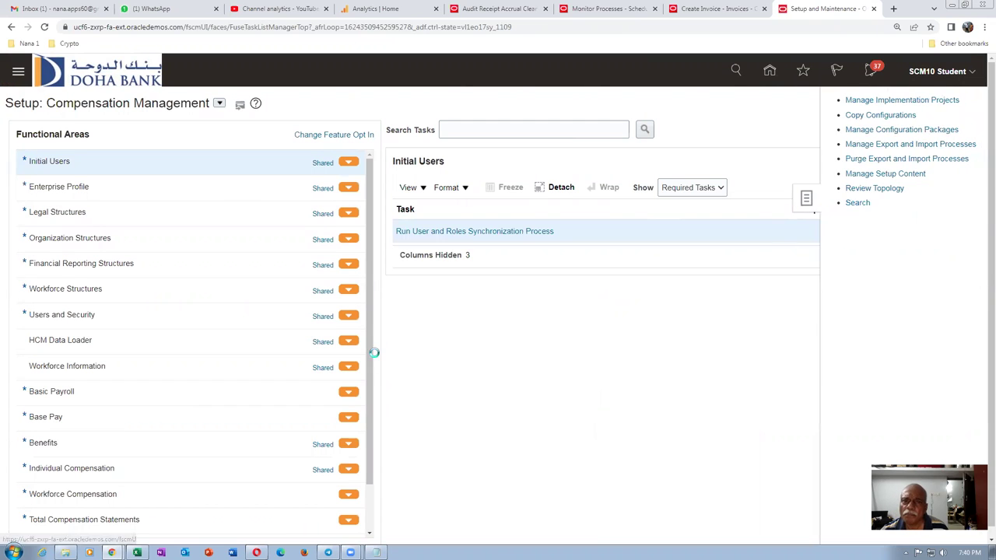
left_click(261, 132)
type("man%common")
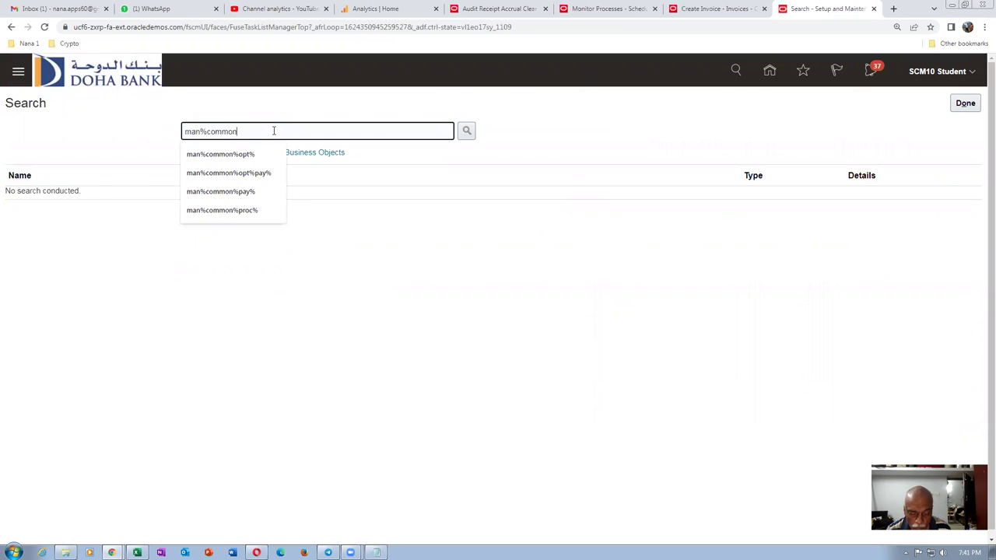
- Search the setup tasks for man%common%paya% and open Manage Common Options for Payables and Procurement
type("%paya%")
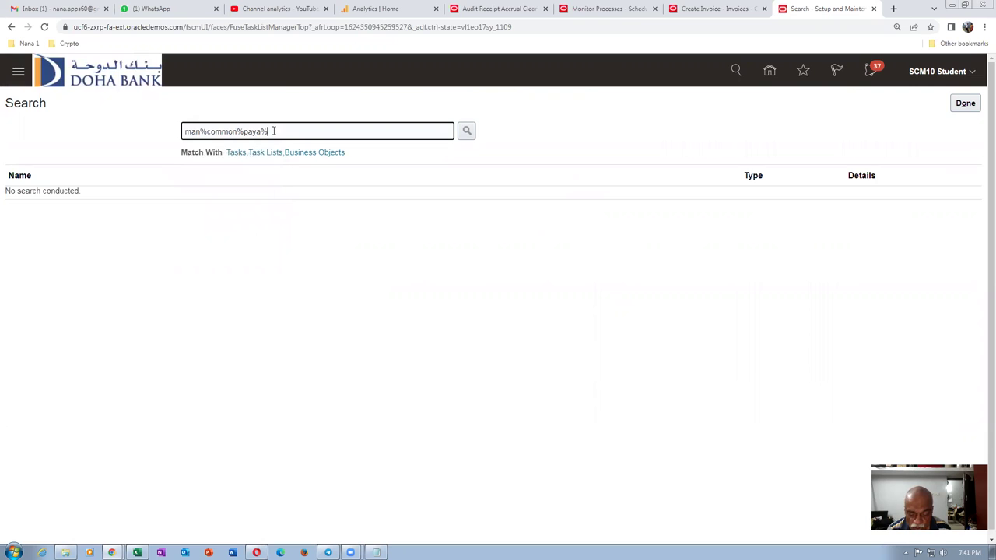
key("Return")
left_click(110, 199)
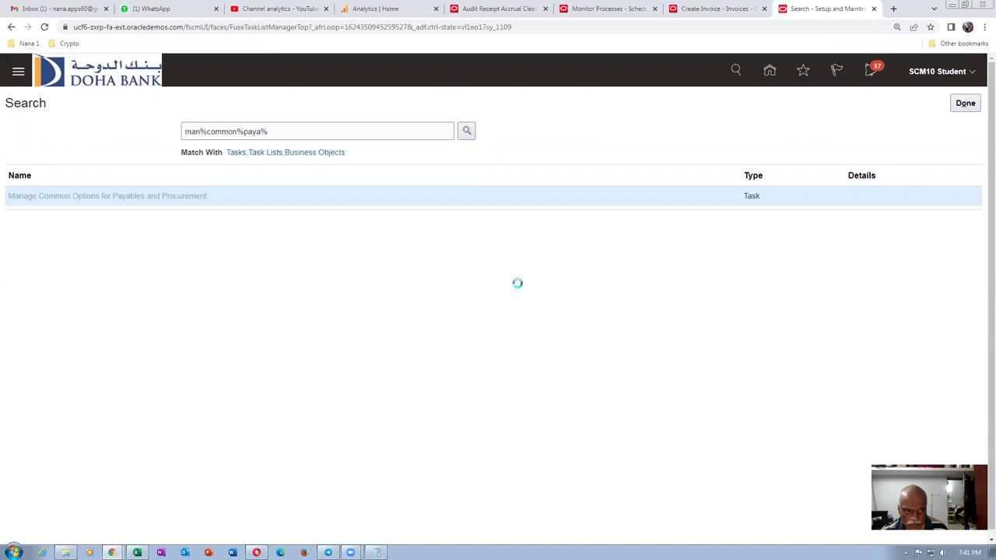
- Select US1 Business Unit as the business unit for the common payables and procurement options
scroll(519, 287, "down", 3)
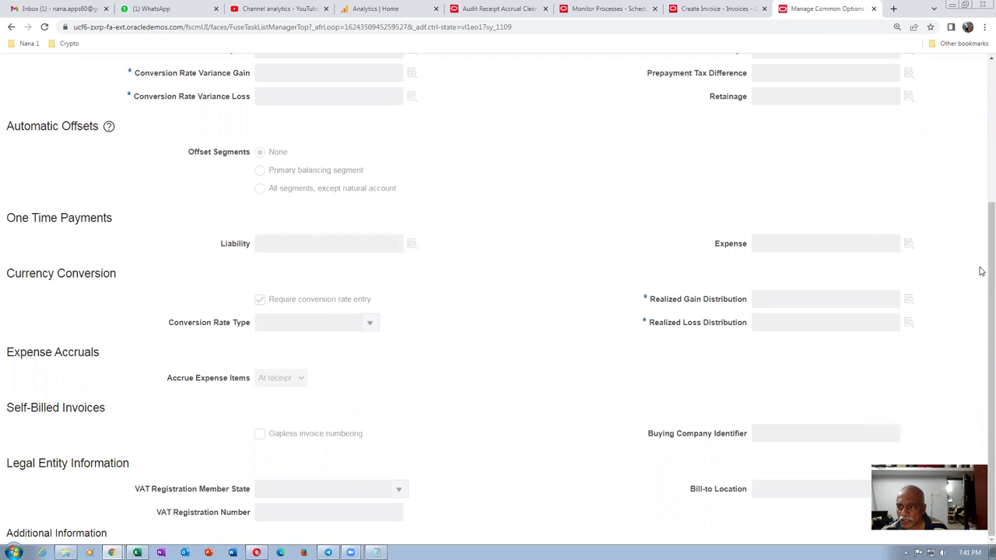
scroll(360, 216, "up", 3)
left_click(95, 150)
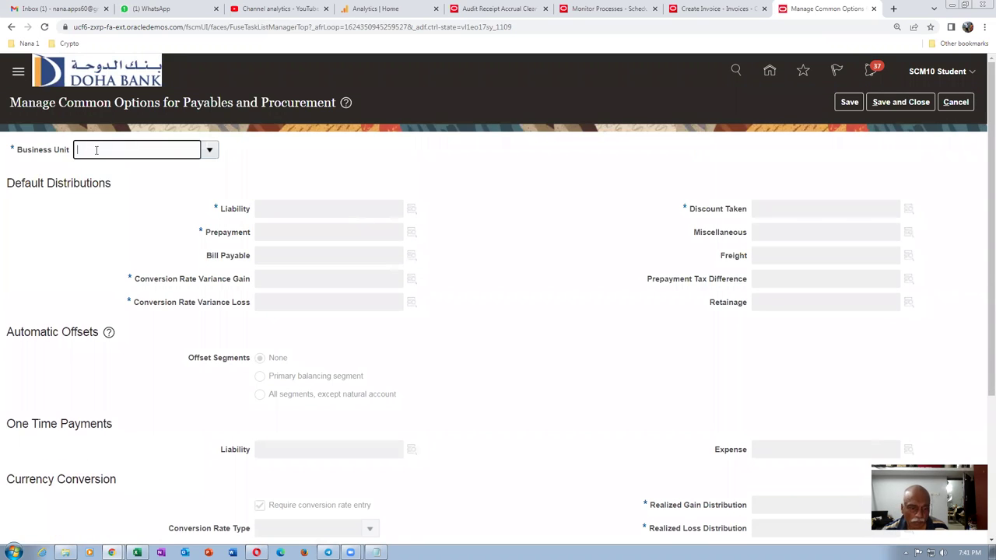
type("US1")
key("Tab")
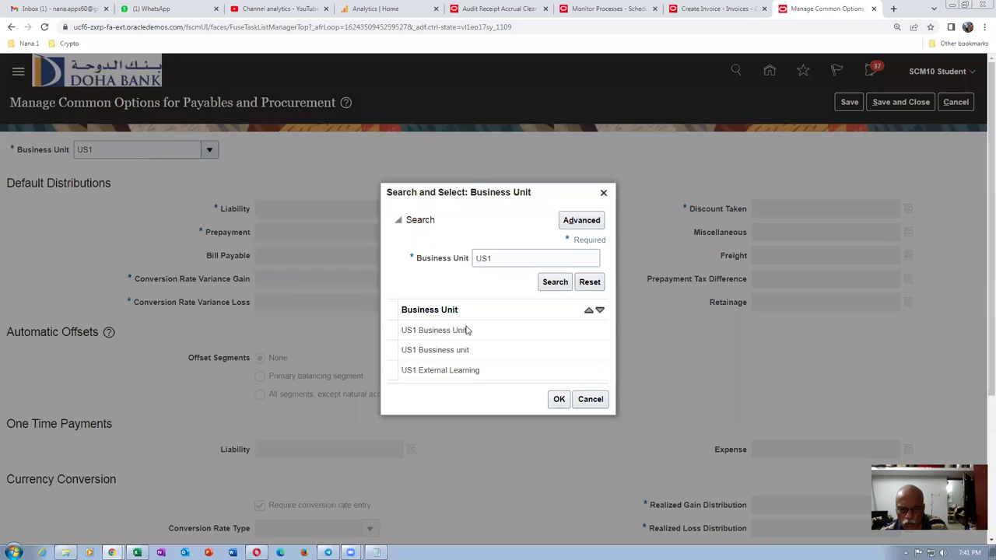
left_click(503, 330)
left_click(557, 400)
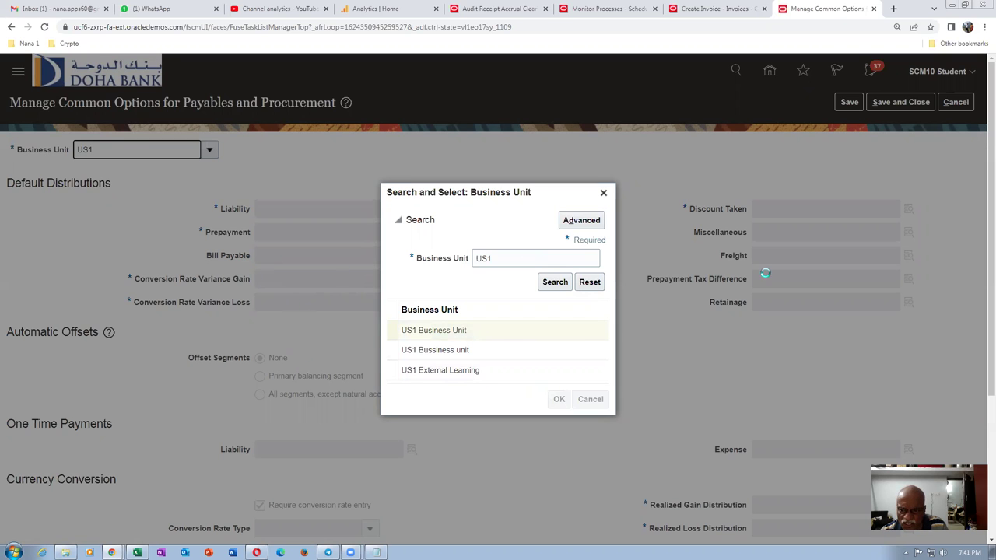
- Set the Bill-to Location under Legal Entity Information to Seattle, and save and close the common options
scroll(493, 284, "down", 2)
scroll(493, 287, "down", 1)
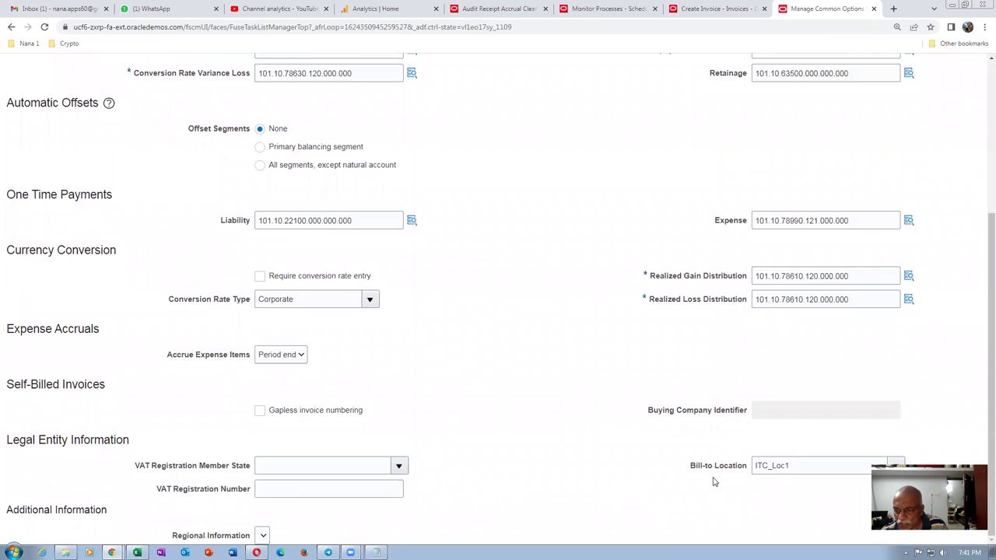
left_click_drag(805, 465, 729, 480)
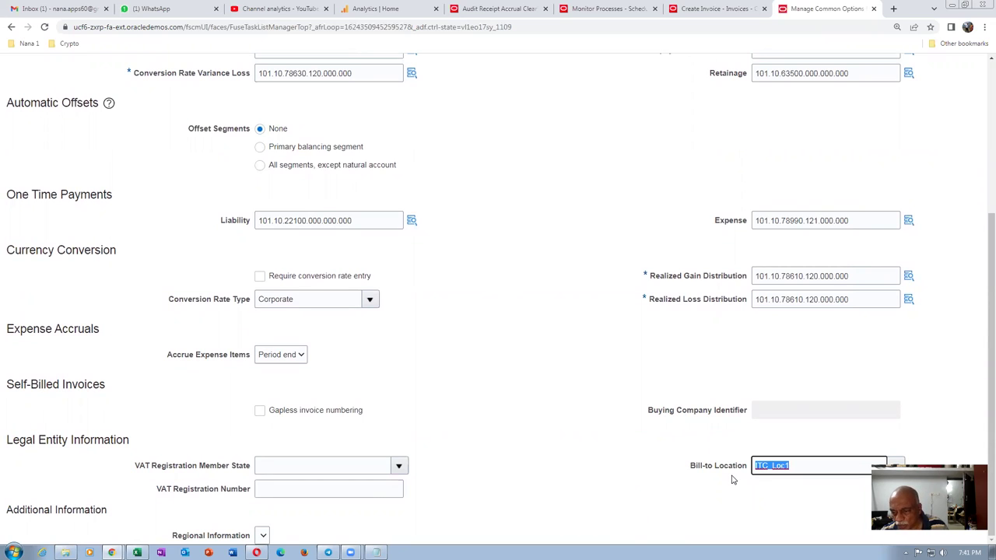
type("Seattle")
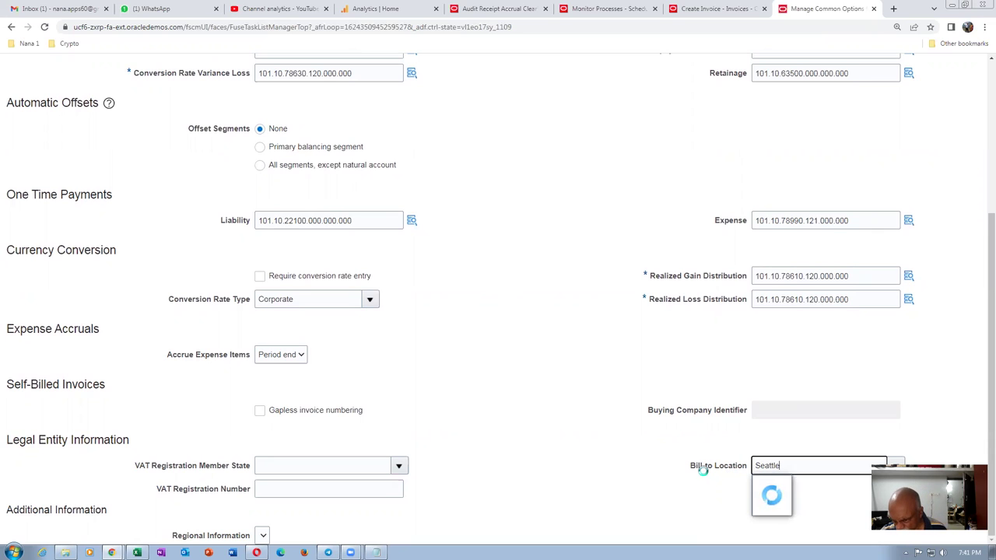
left_click(608, 447)
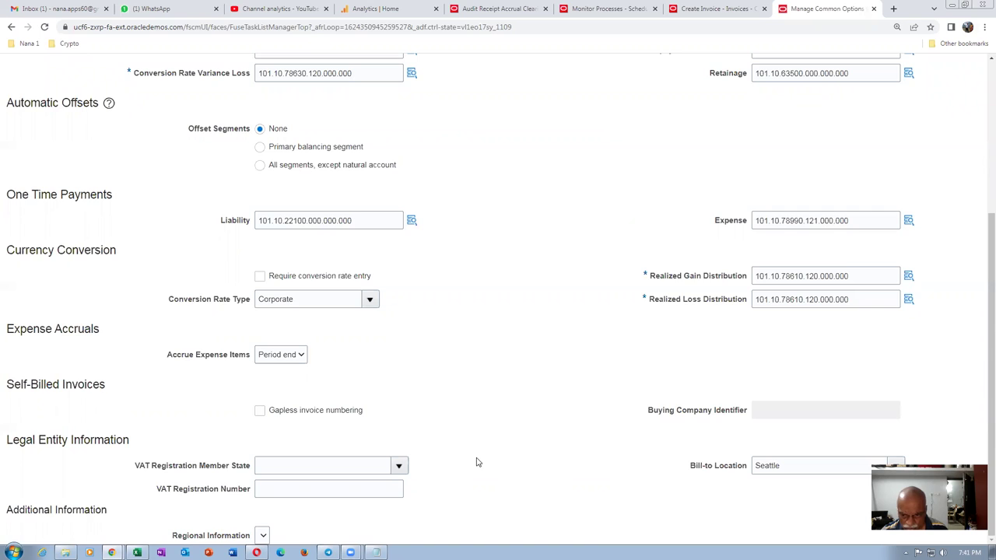
scroll(484, 462, "up", 3)
left_click(906, 102)
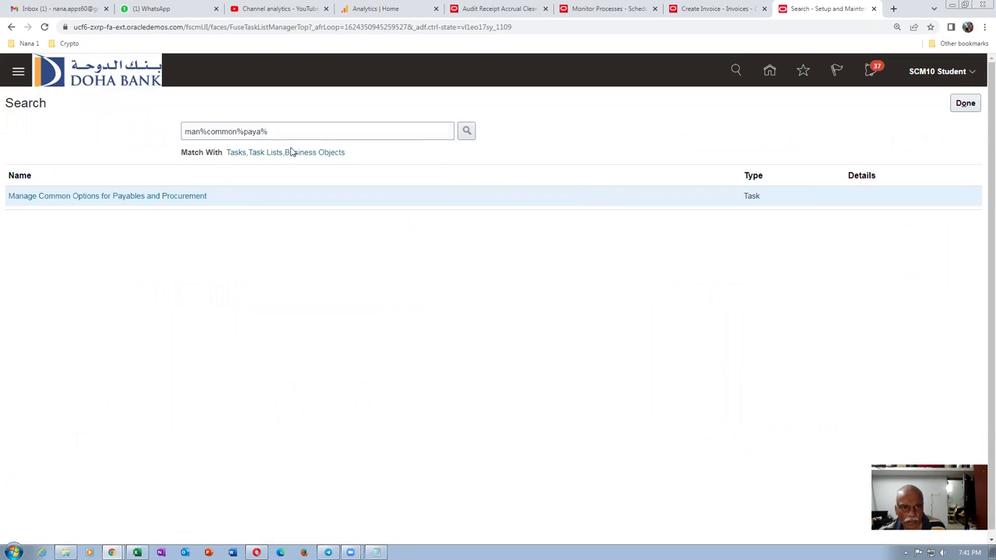
- Finish the task search and switch the setup offering to Financials
left_click(963, 103)
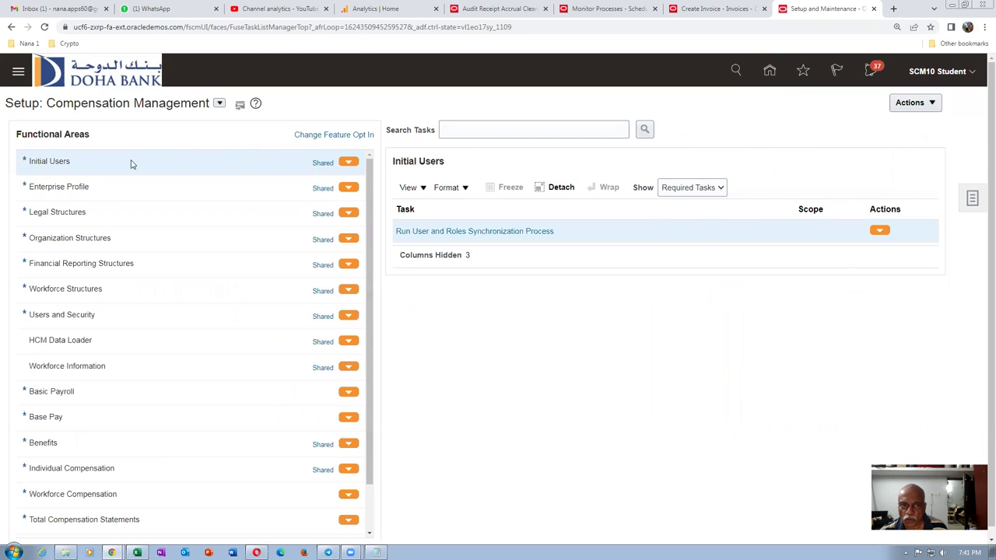
left_click(220, 104)
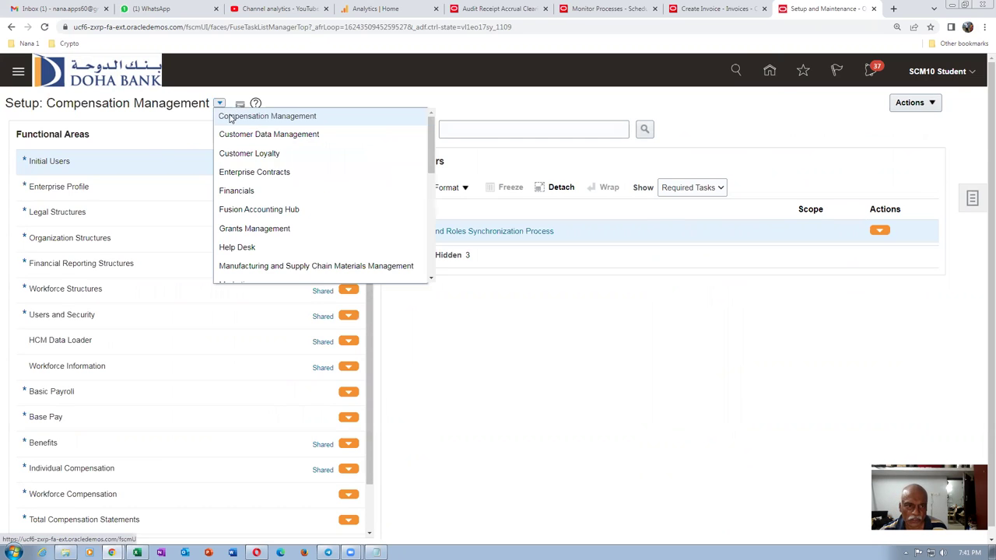
left_click(244, 194)
- Search the Financials setup tasks for man%inv%opt%
left_click(520, 131)
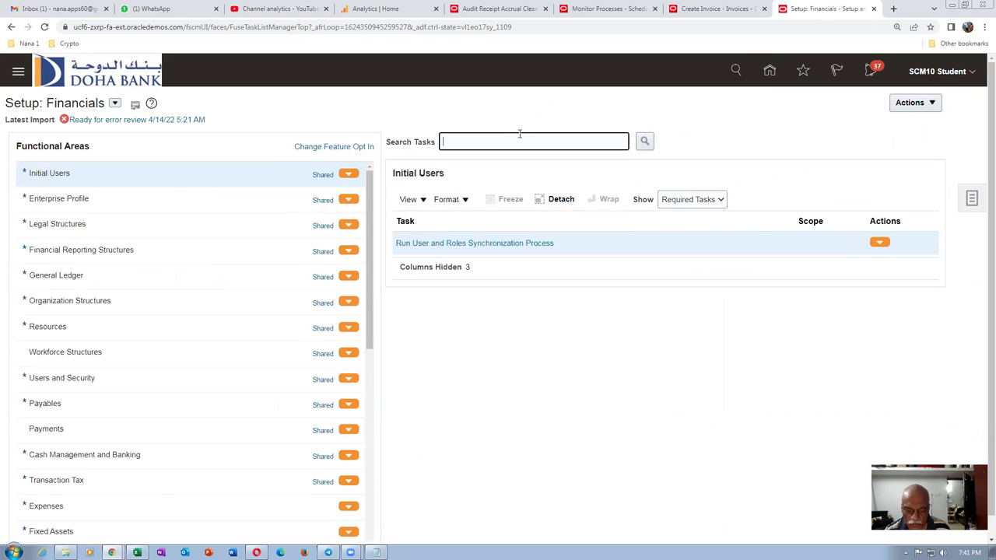
type("man%")
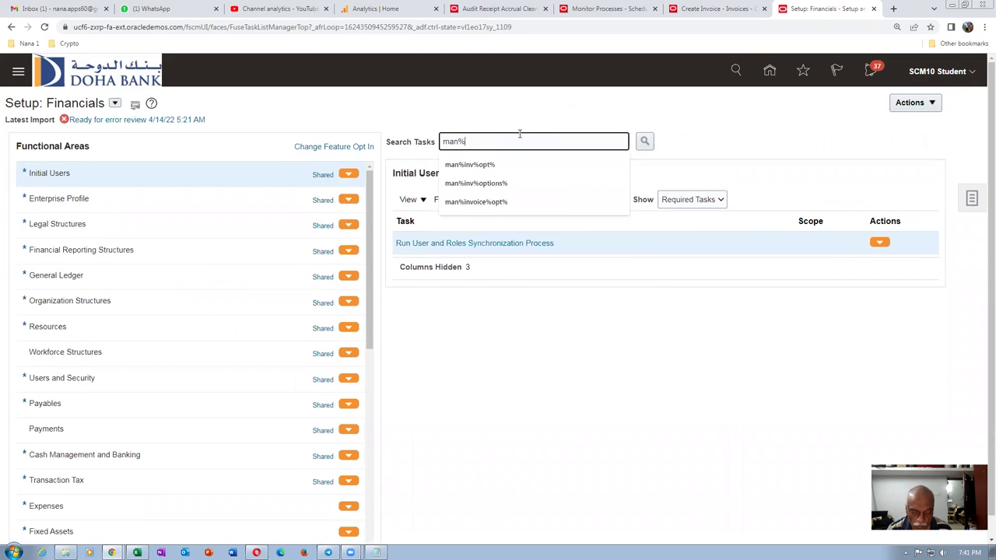
type("inv%opt%")
key("Return")
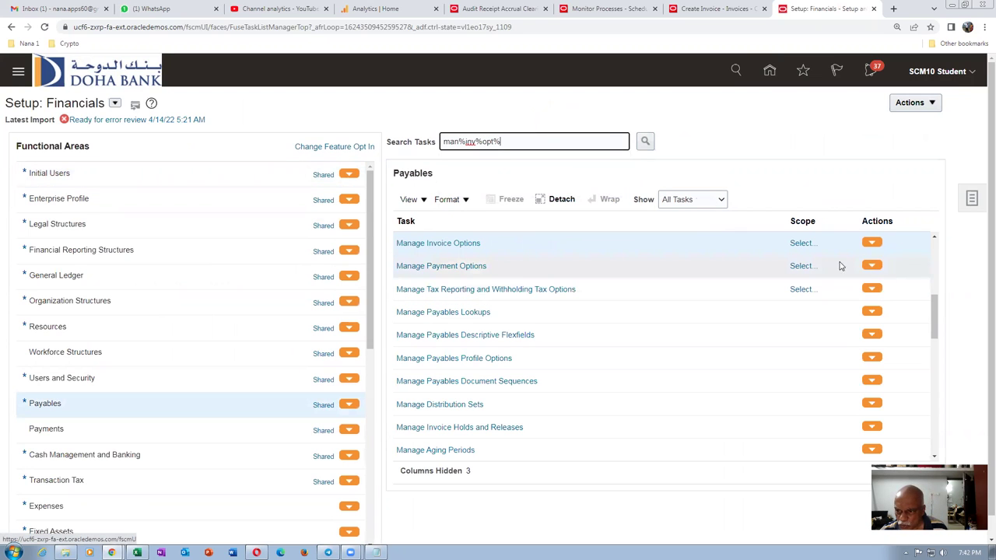
- Find business units named US1 and set US1 Business Unit as the scope of the Manage Invoice Options task, saving the selection
left_click(805, 249)
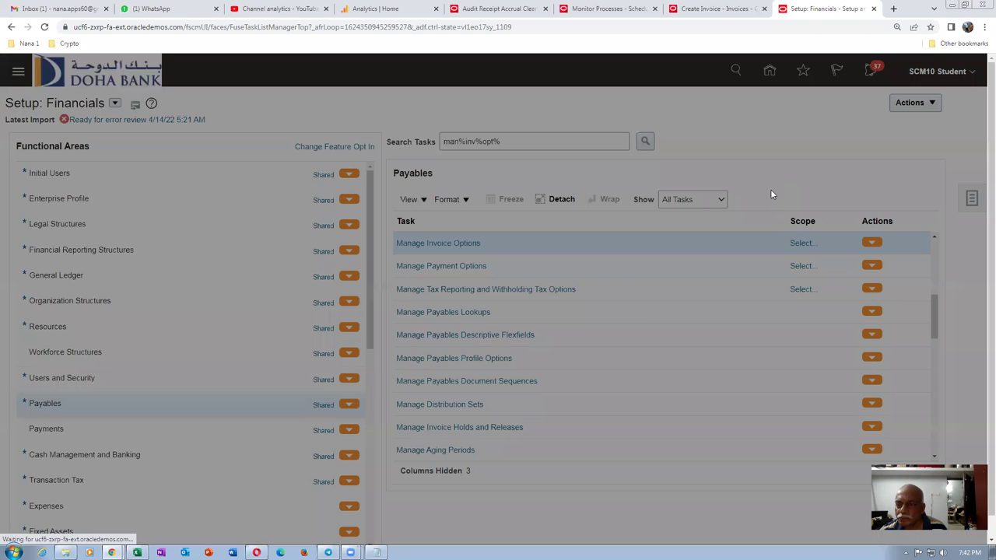
left_click(462, 325)
left_click(447, 354)
left_click(545, 345)
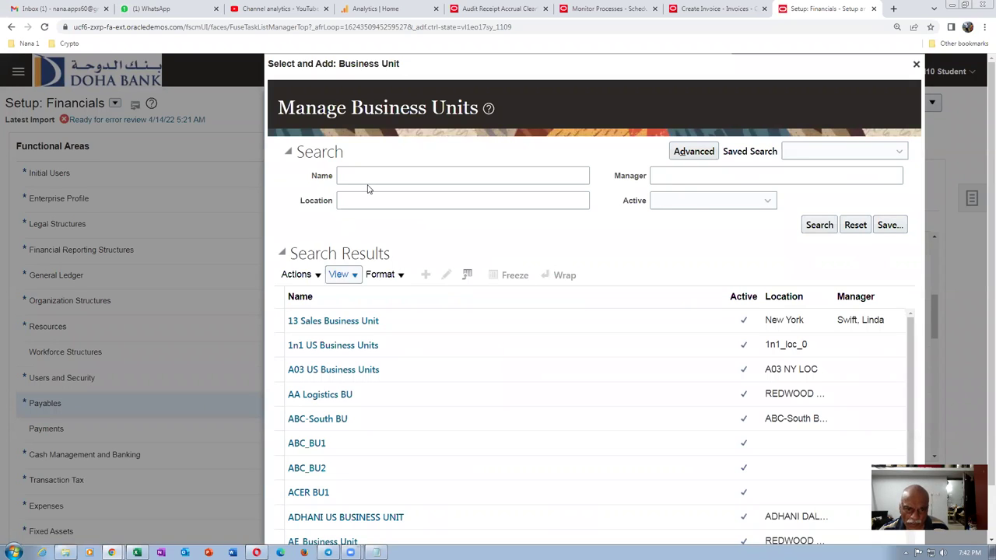
left_click(370, 175)
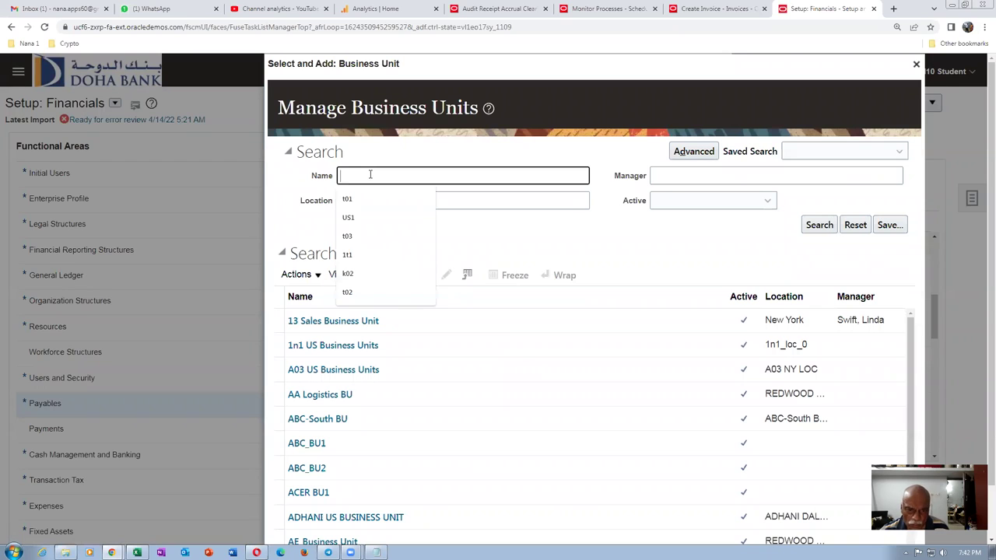
type("US1")
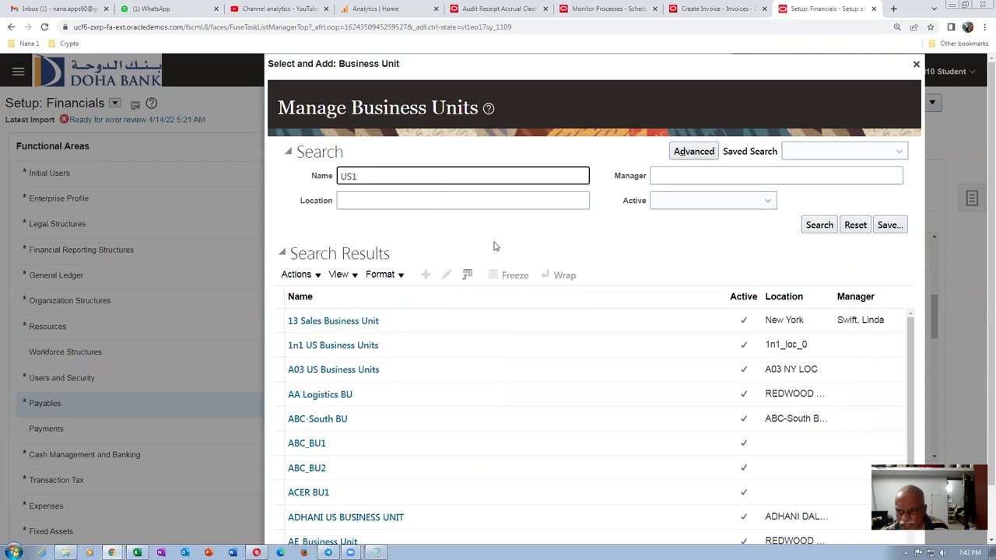
left_click(819, 225)
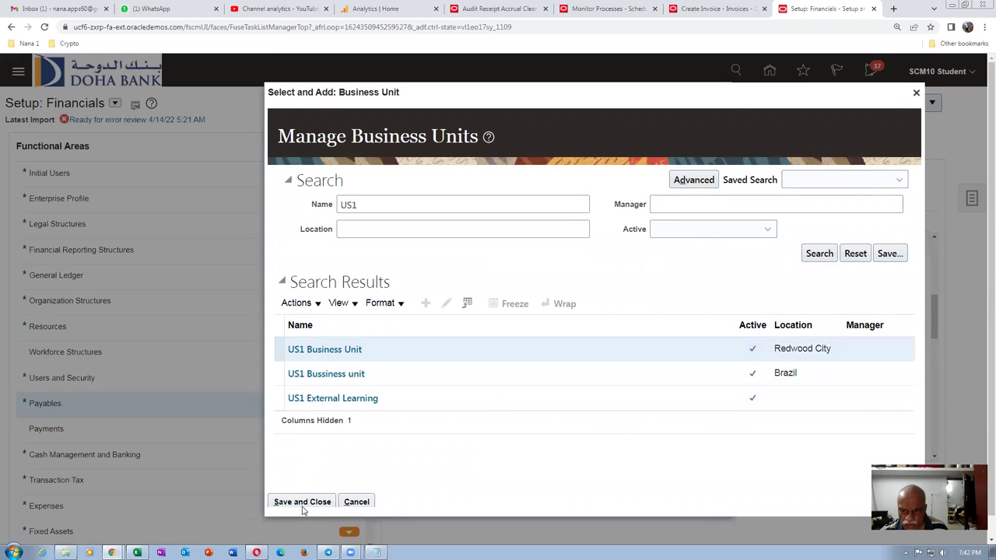
left_click_drag(305, 502, 274, 502)
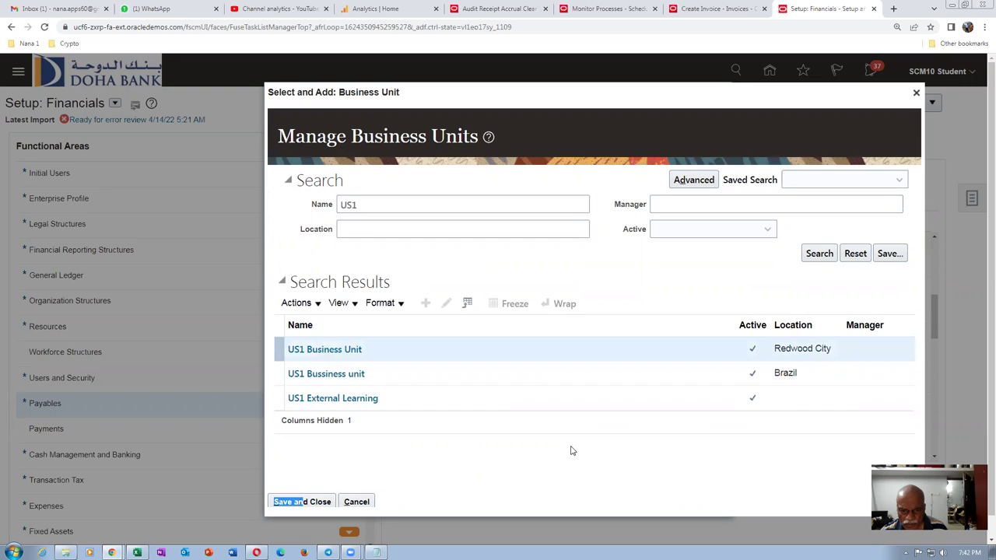
left_click(322, 501)
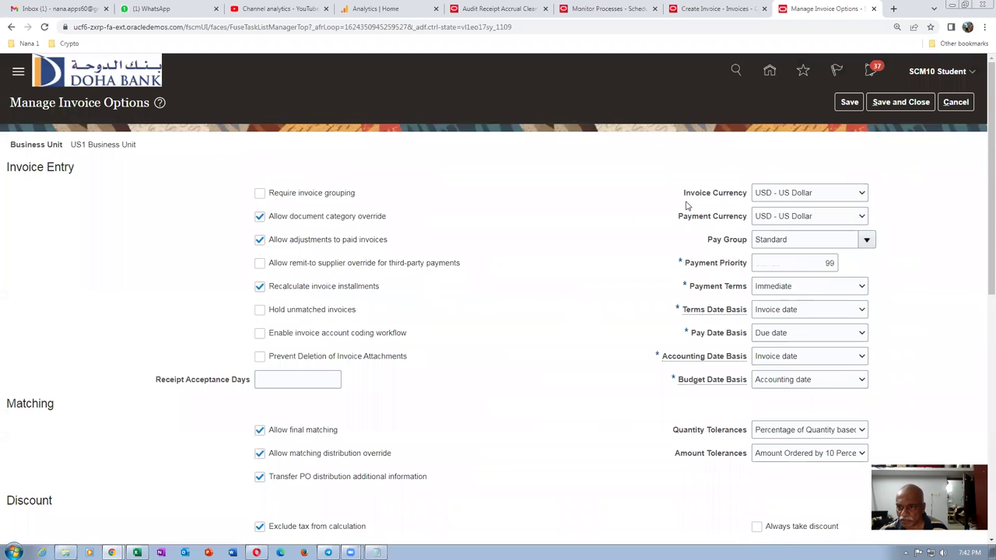
- Review the invoice options of US1 Business Unit, including matching, discount, prepayment and approval settings, and leave without saving
scroll(612, 295, "down", 1)
scroll(513, 325, "down", 4)
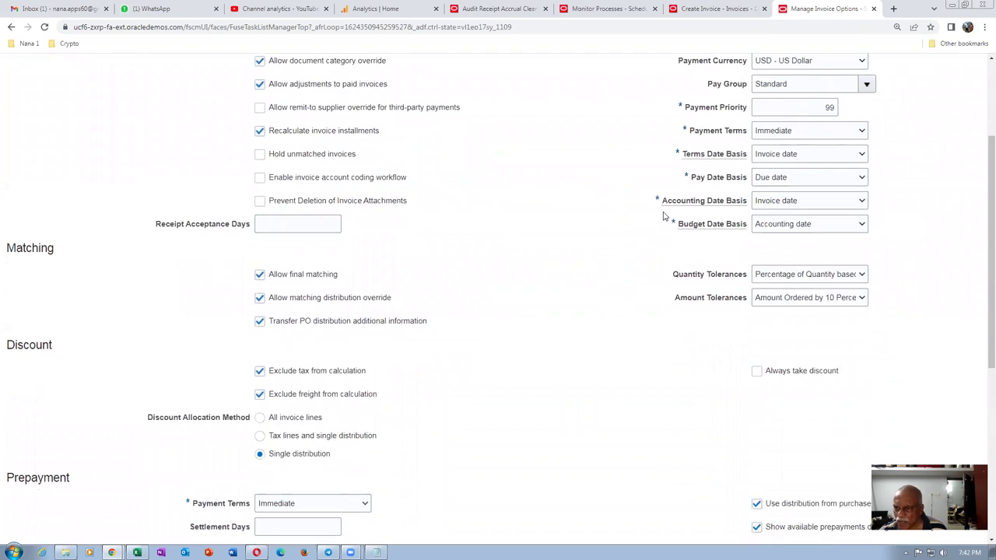
scroll(513, 326, "down", 3)
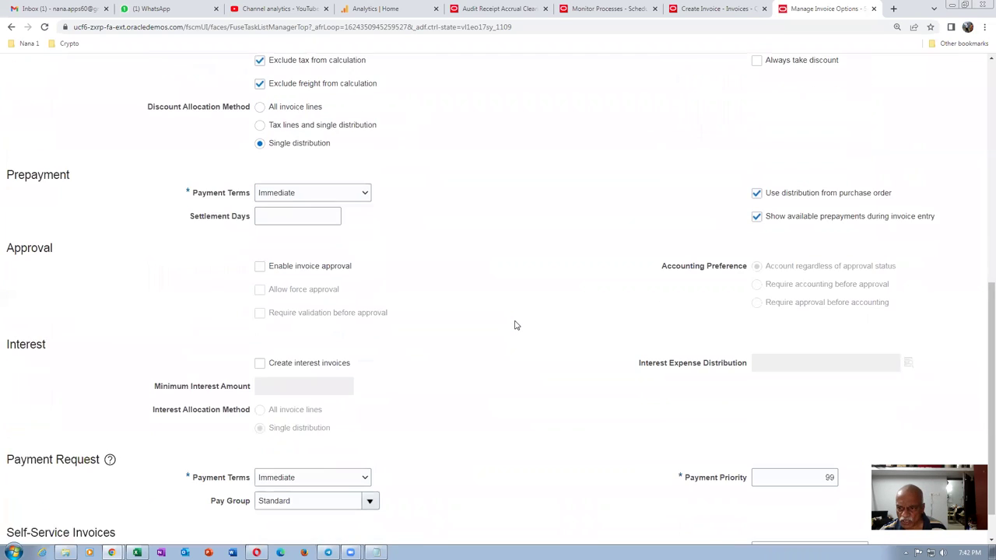
scroll(513, 333, "up", 4)
scroll(525, 333, "up", 4)
left_click(955, 102)
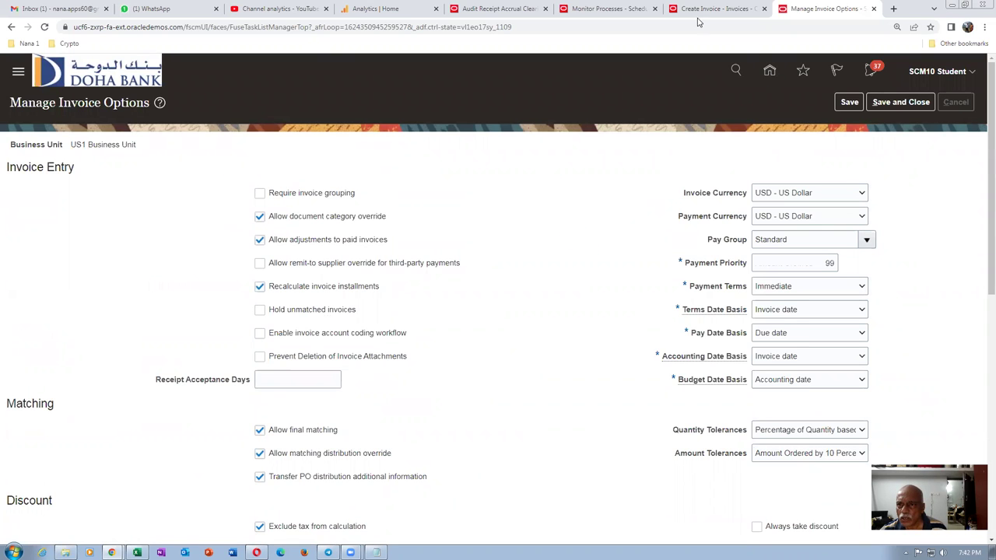
- Return to Audit Receipt Accrual Clearing Balances and try to filter the results by the entered purchase order number
left_click(490, 10)
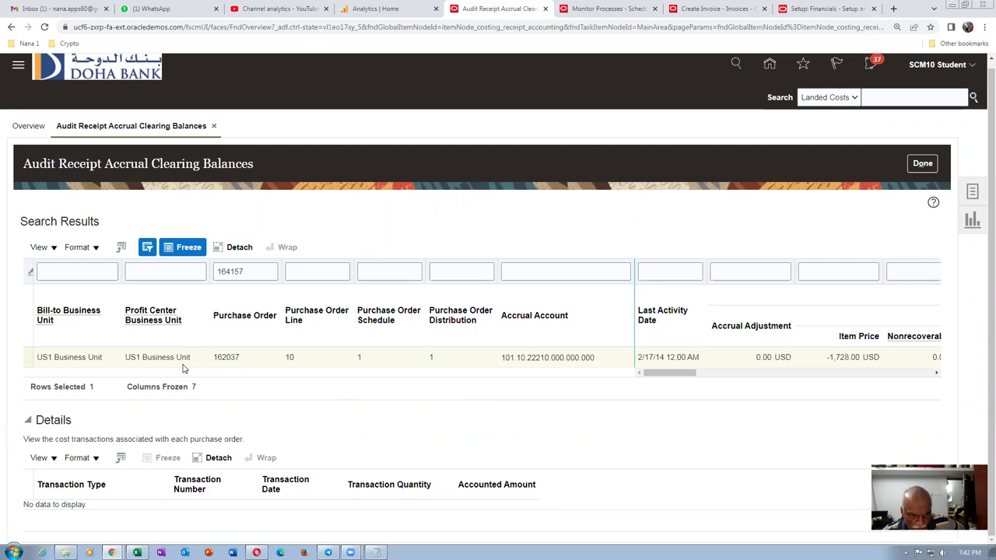
left_click(245, 272)
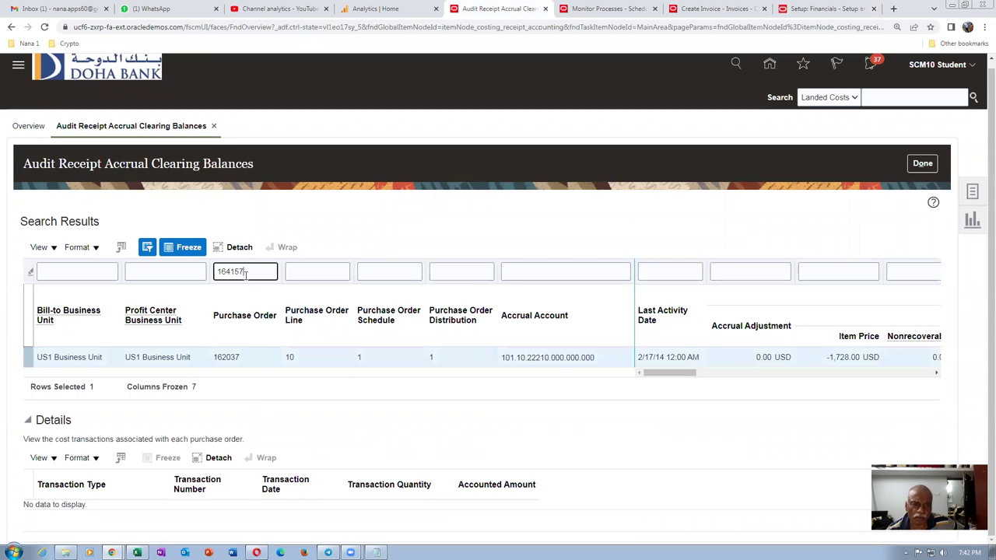
key("Return")
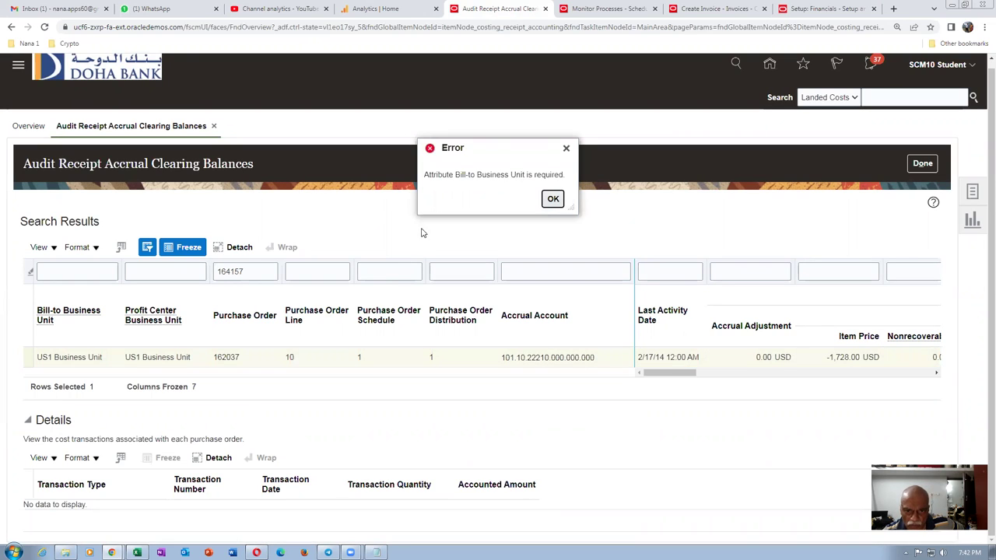
left_click(552, 200)
left_click(258, 273)
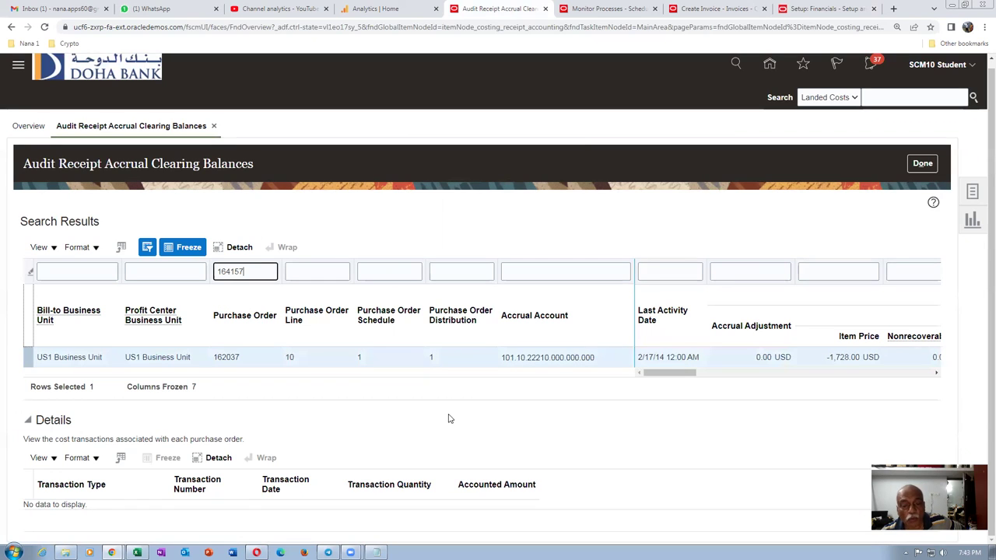
left_click(417, 437)
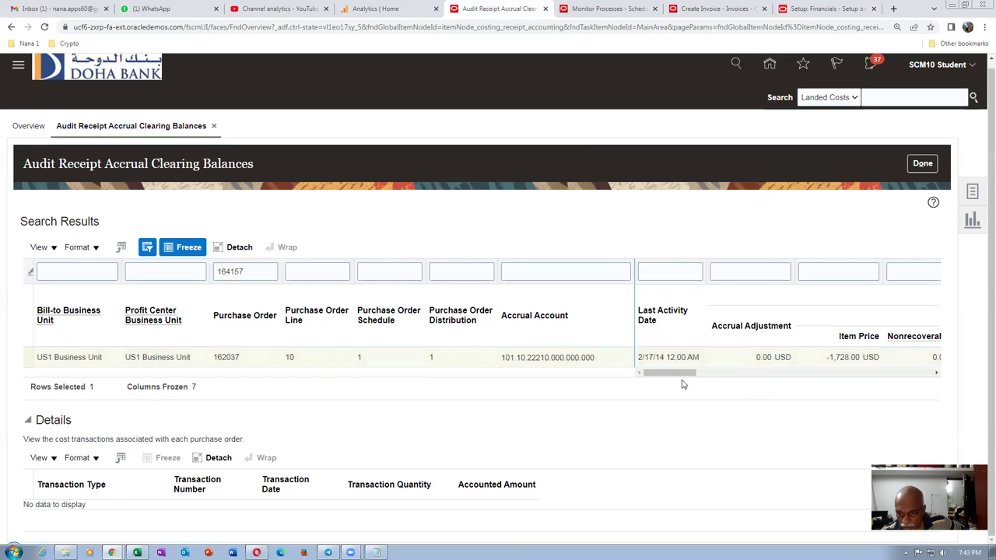
left_click_drag(671, 372, 624, 396)
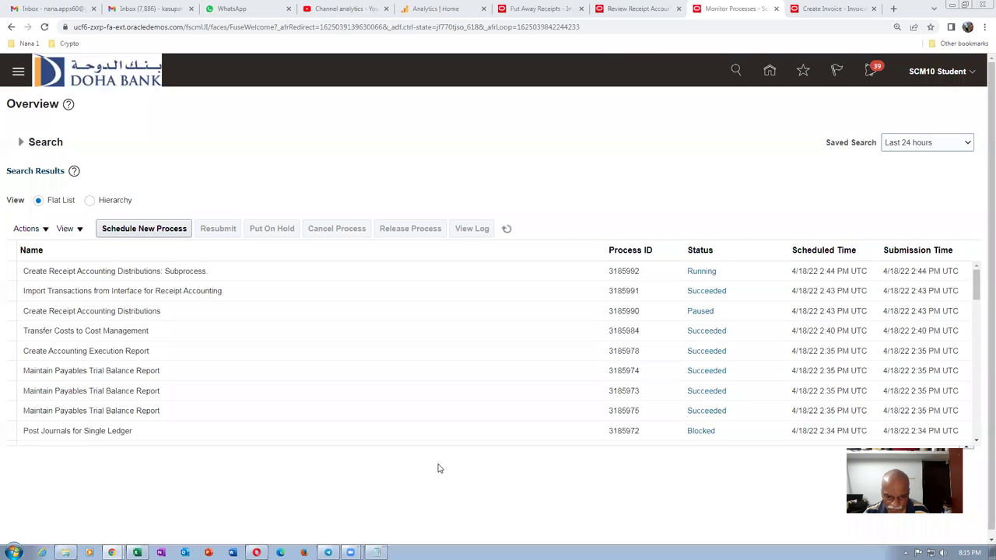
- Review the Notepad notes on the purchase order number, total PO price and GRN number, and put the notes away
left_click(376, 553)
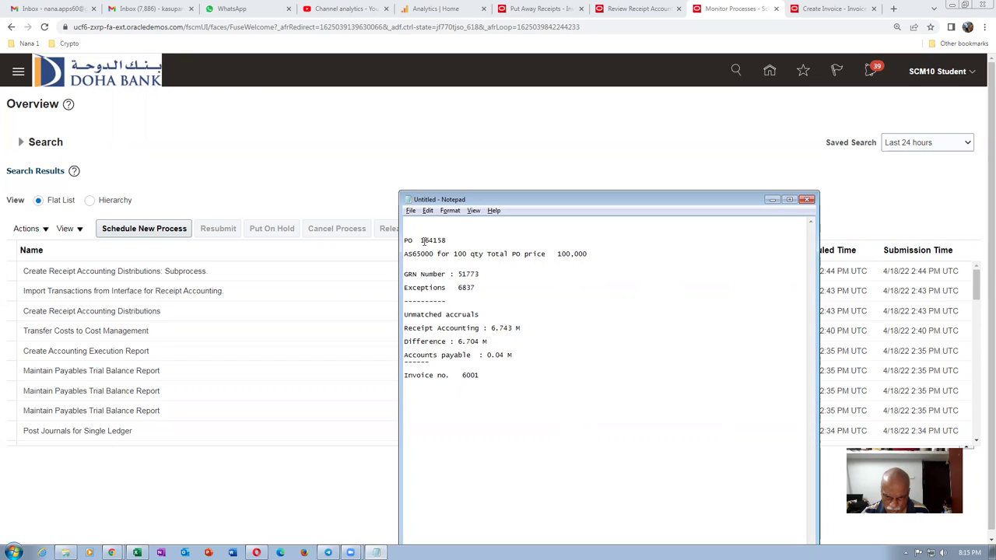
left_click_drag(423, 240, 444, 242)
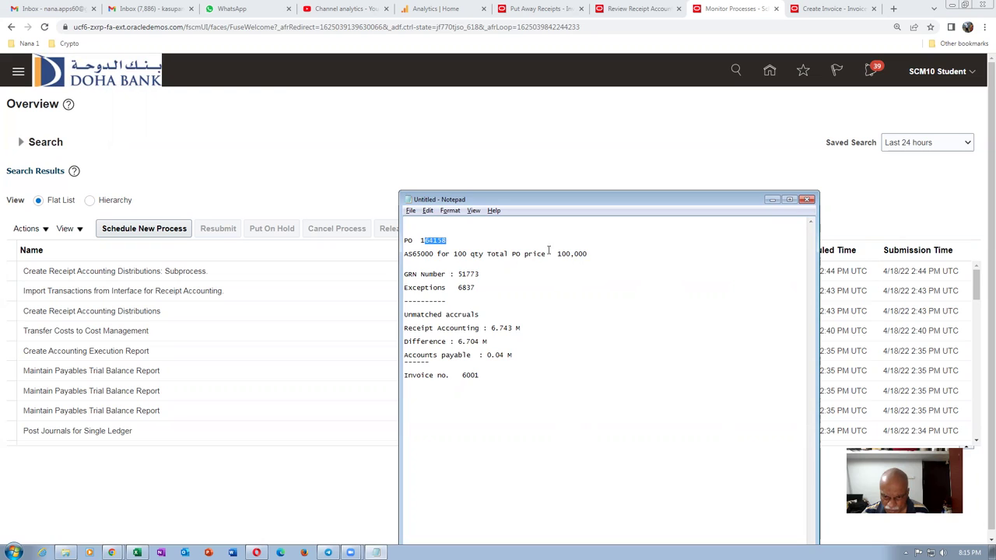
left_click(480, 255)
left_click_drag(557, 254, 583, 255)
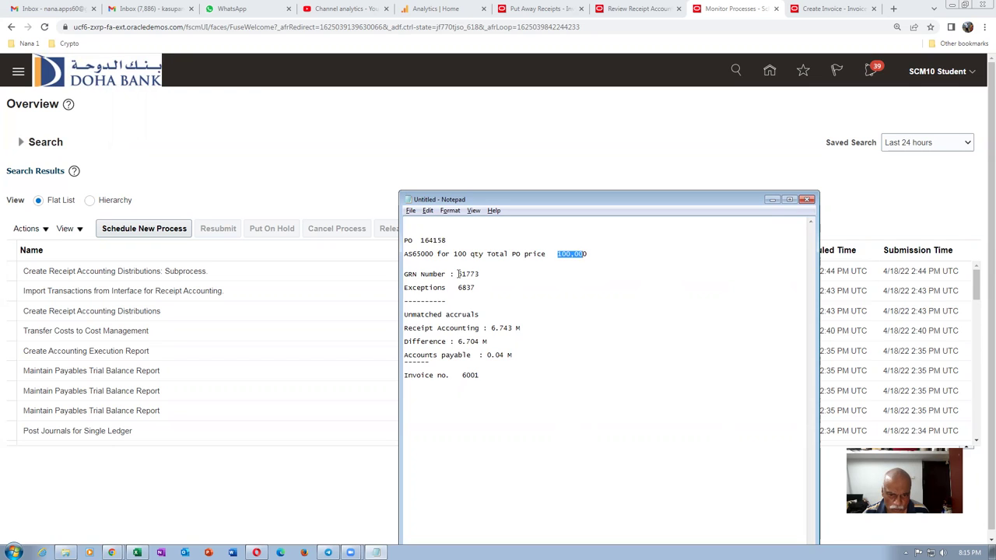
left_click_drag(467, 275, 479, 277)
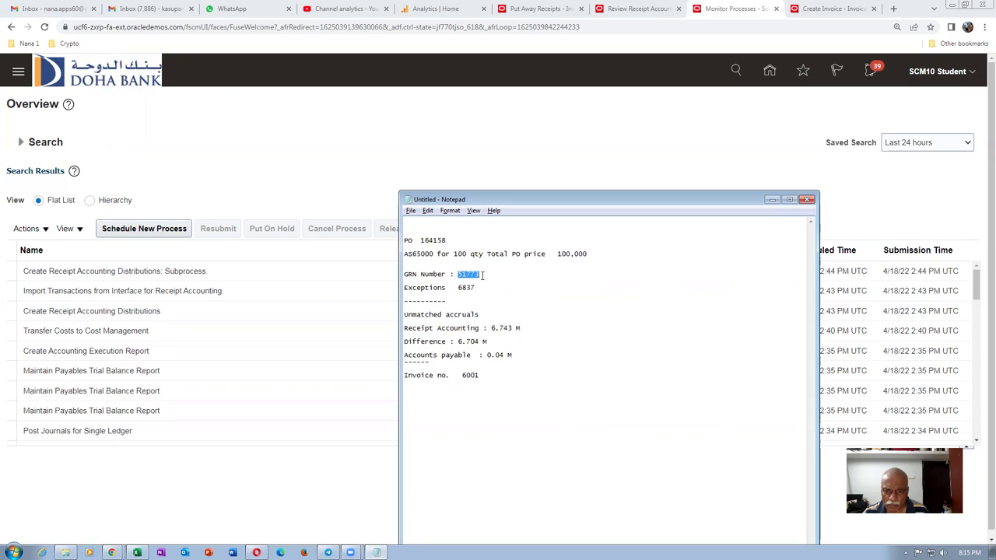
left_click(520, 306)
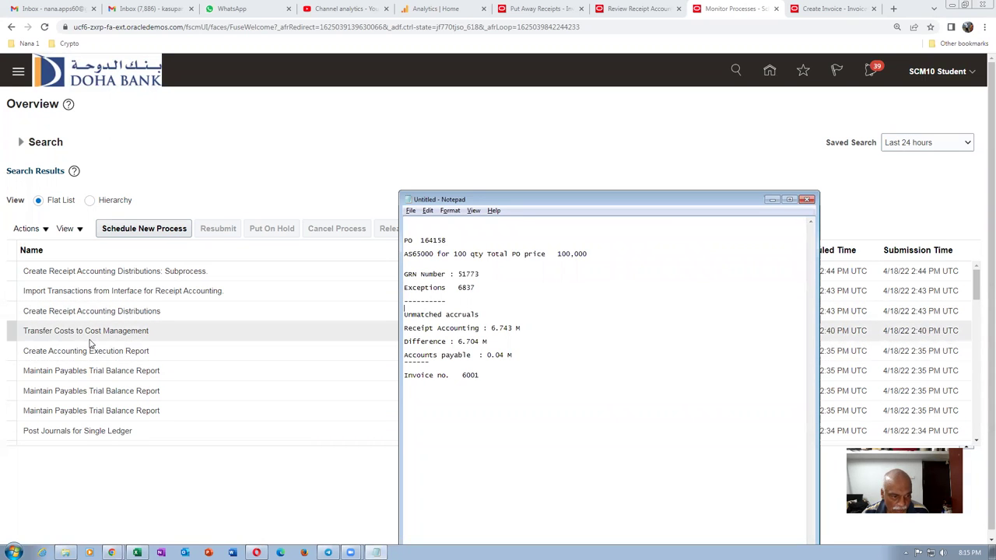
left_click(771, 200)
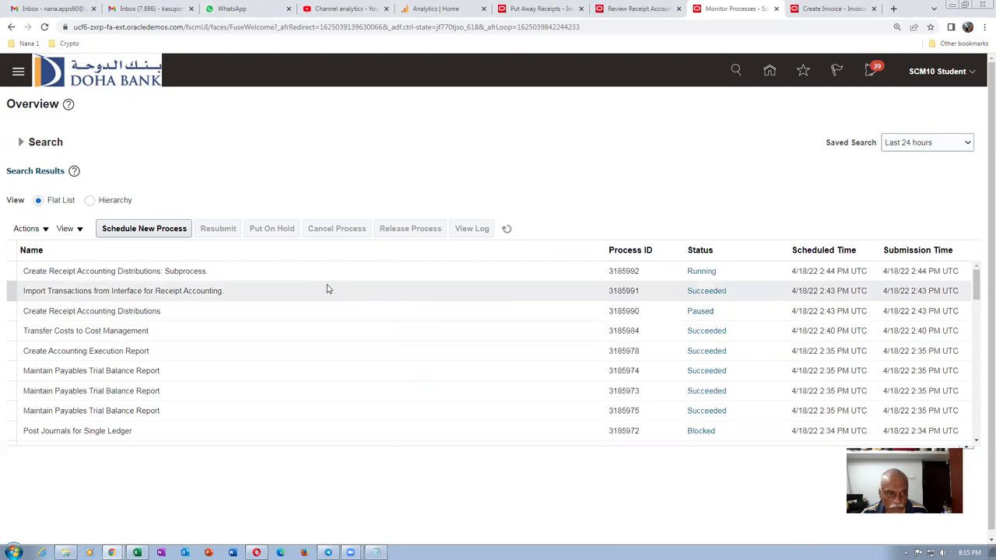
- Refresh the scheduled process list and the Receipt Accounting Work Area, and check the unmatched accrual balances
left_click(507, 229)
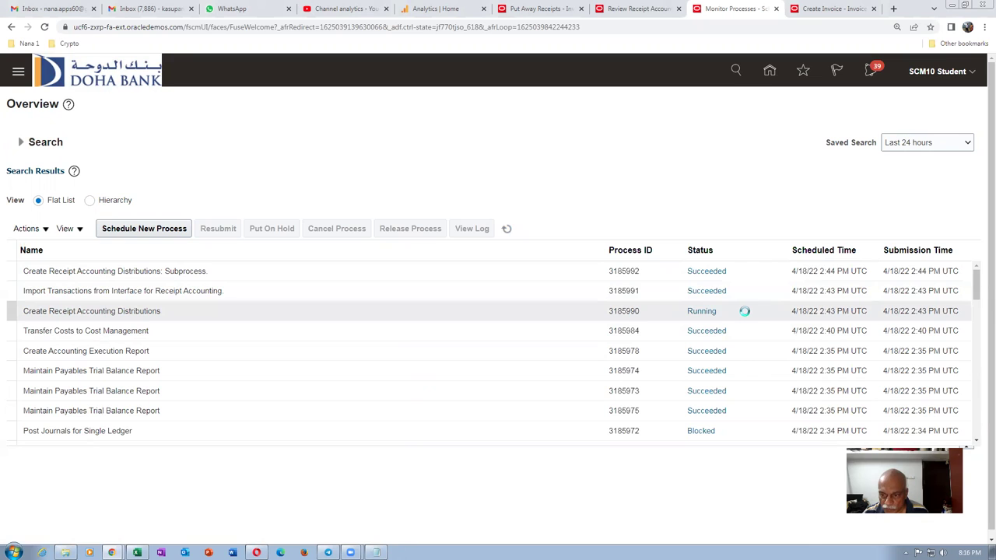
left_click(506, 229)
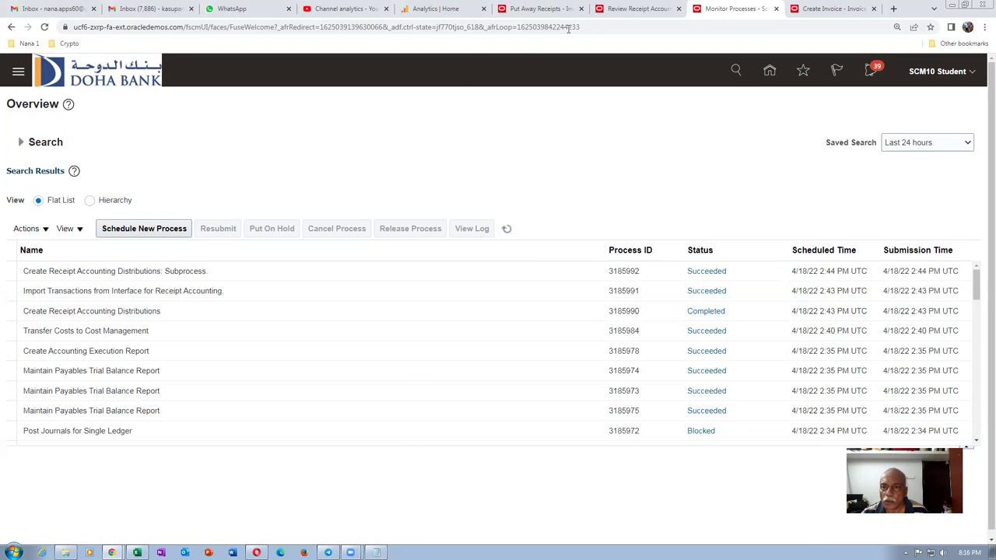
left_click(634, 10)
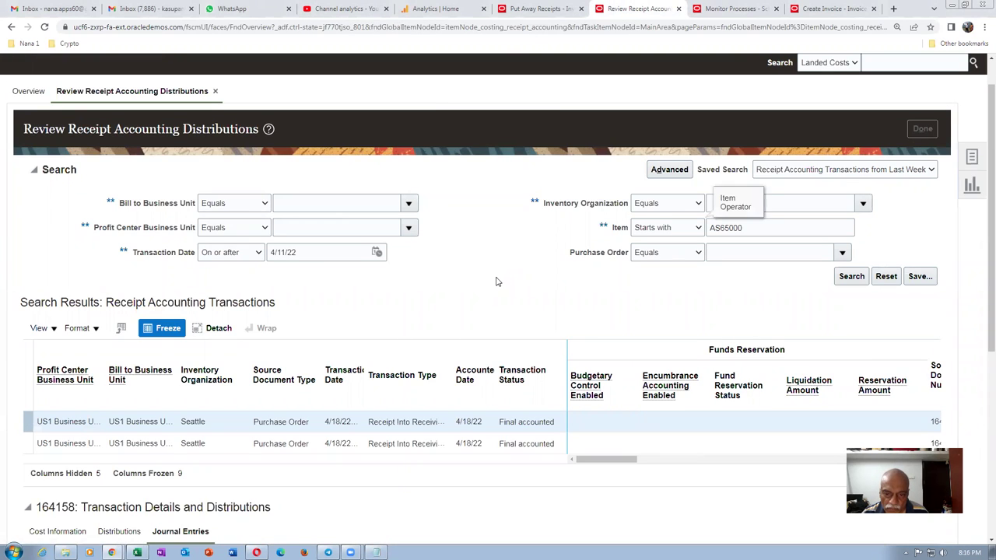
mouse_move(504, 253)
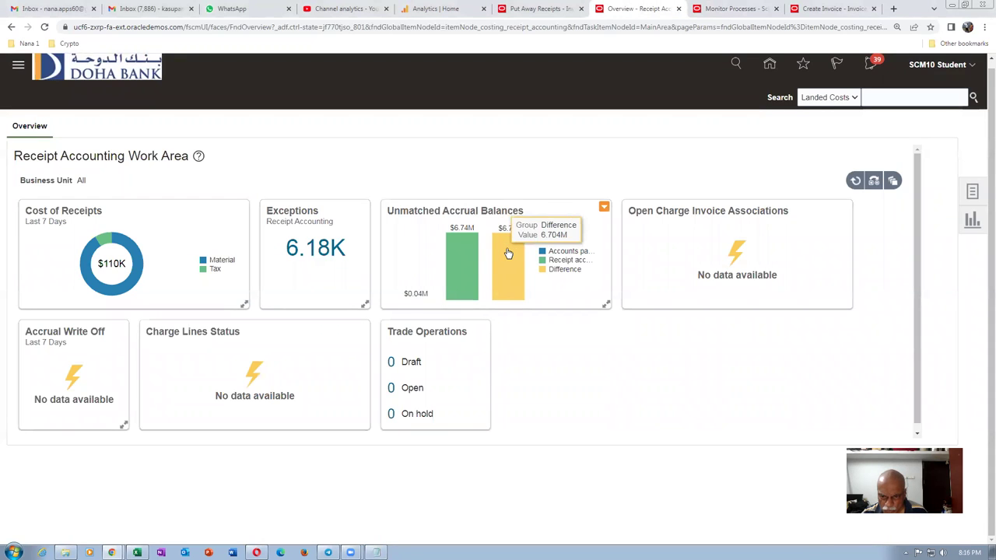
left_click(858, 181)
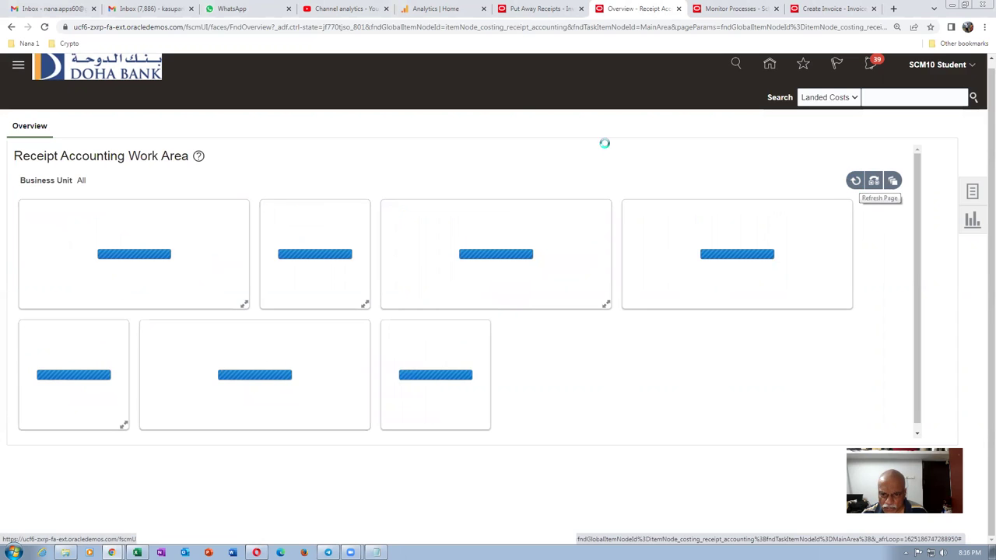
mouse_move(506, 262)
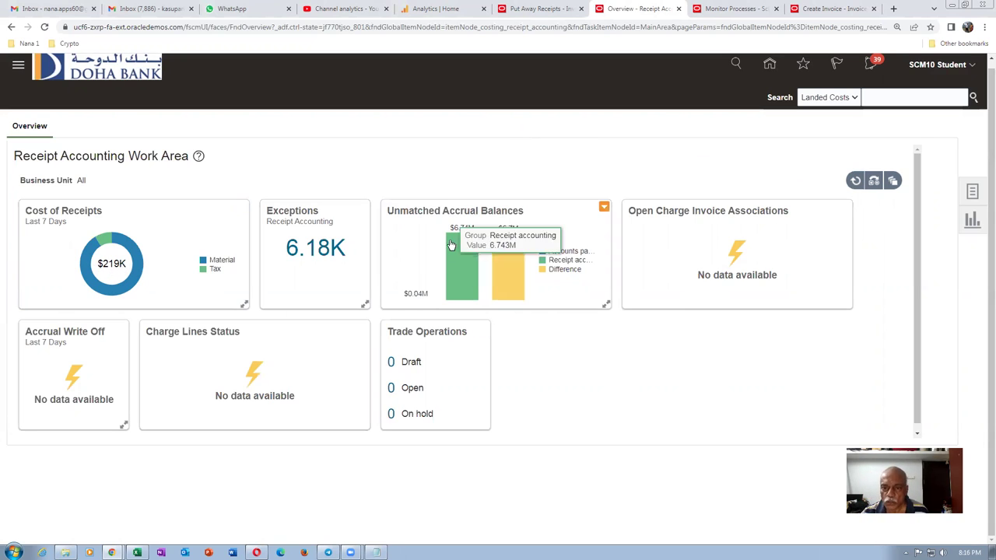
- Drill into the unmatched accrual difference and try to filter the audit results by the noted purchase order number
left_click(506, 273)
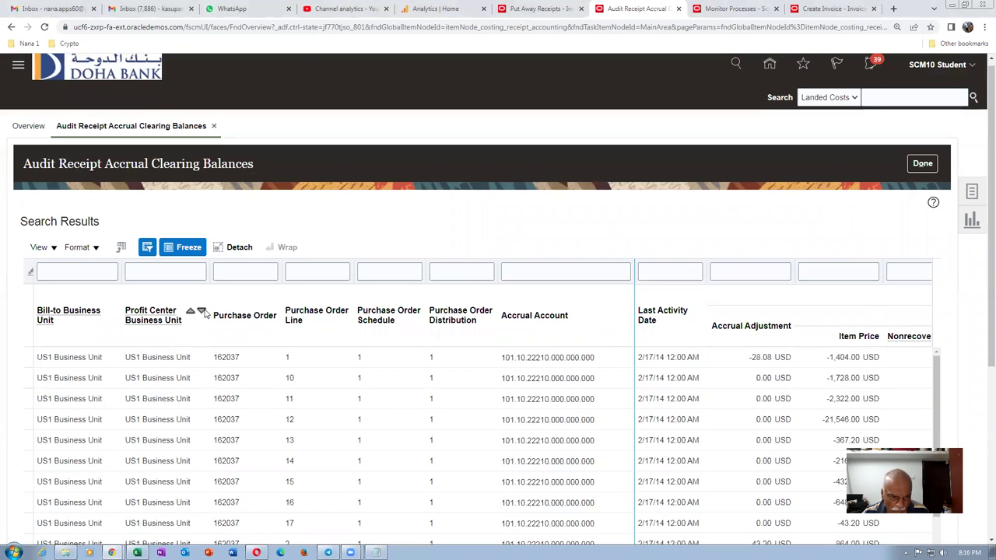
left_click(235, 272)
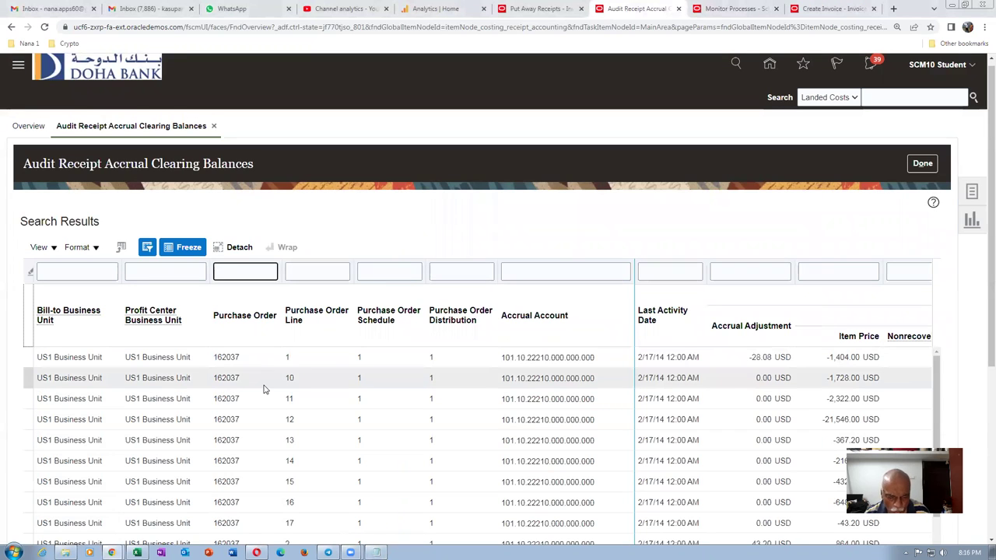
key("Return")
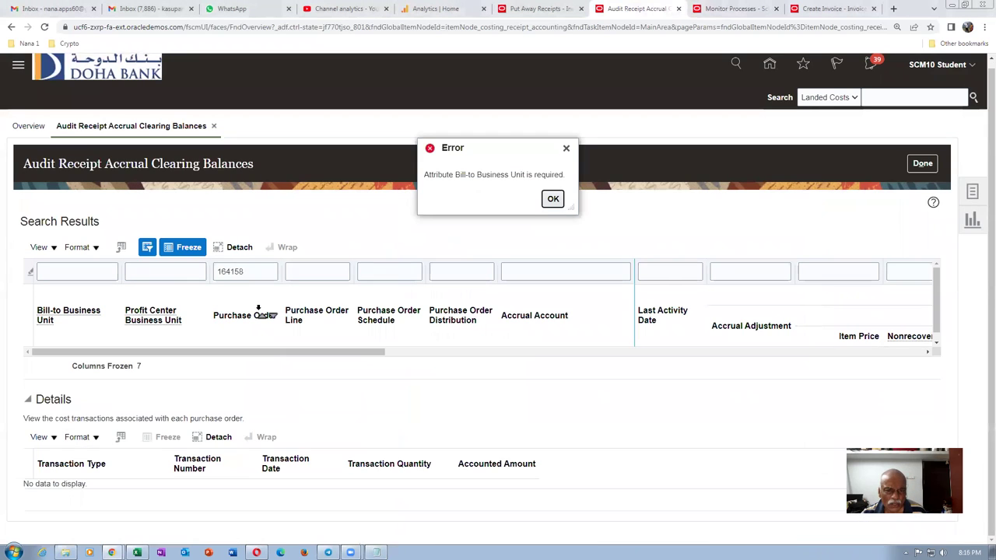
left_click(553, 200)
left_click(265, 276)
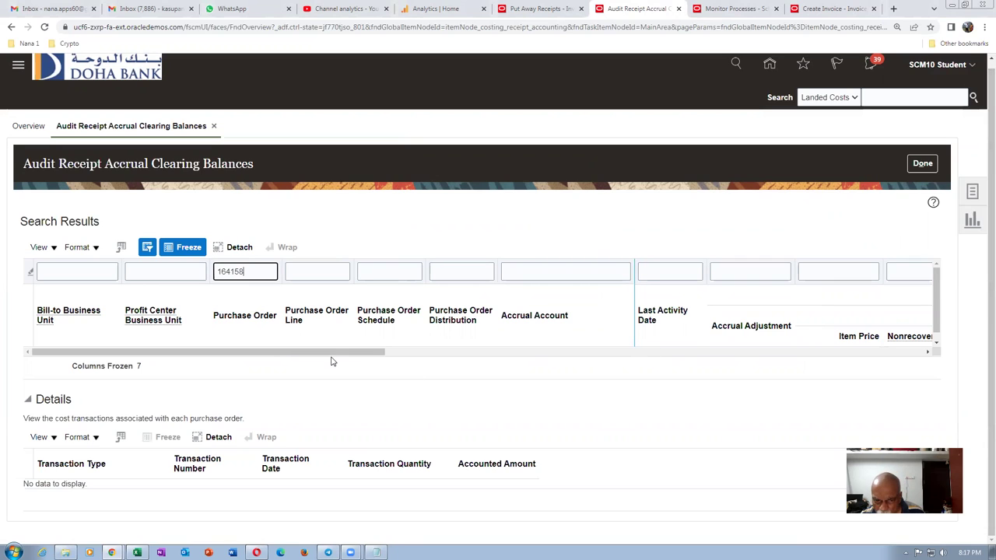
left_click_drag(333, 355, 195, 361)
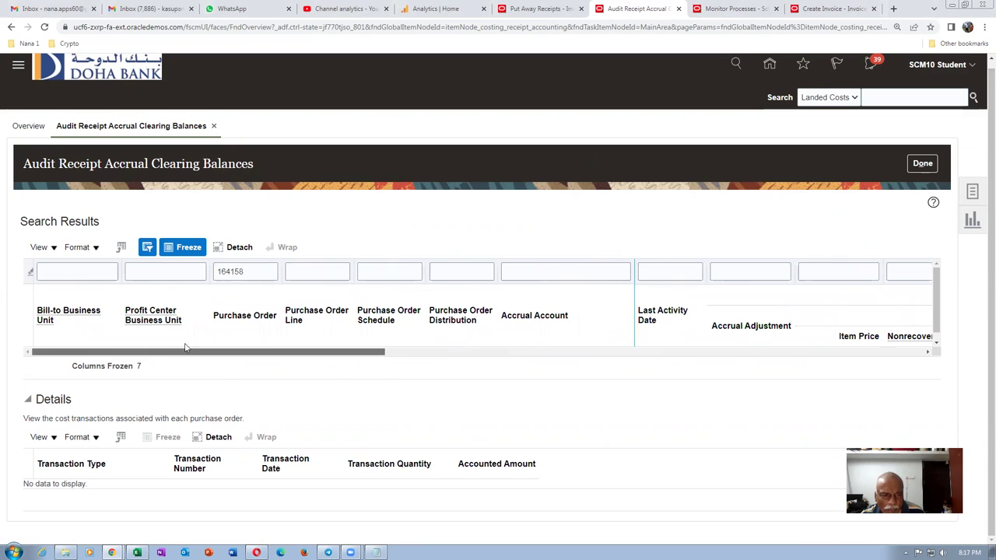
- Clear the purchase order filter and close Audit Receipt Accrual Clearing Balances
left_click(254, 268)
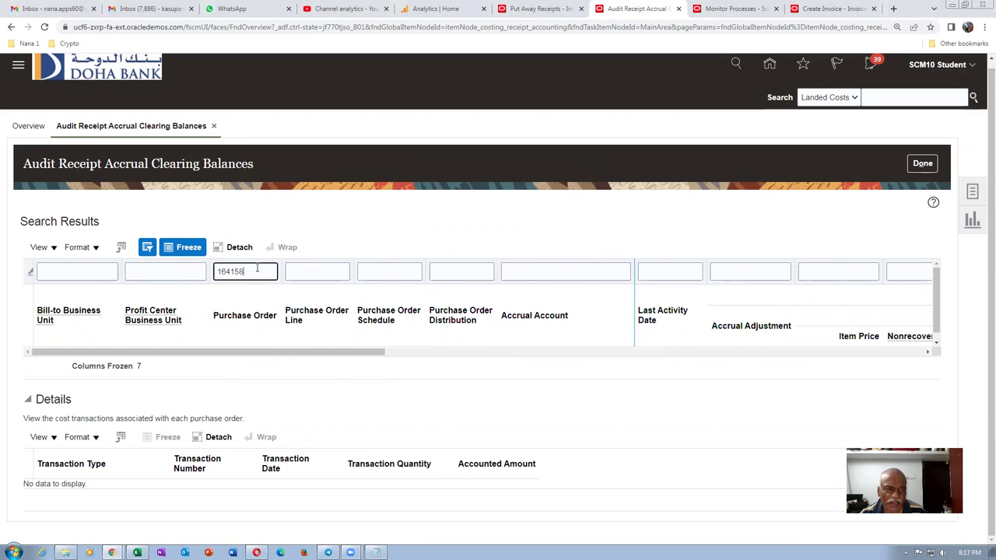
key("BackSpace")
key("BackSpace")
key("BackSpace")
key("BackSpace")
key("BackSpace")
key("BackSpace")
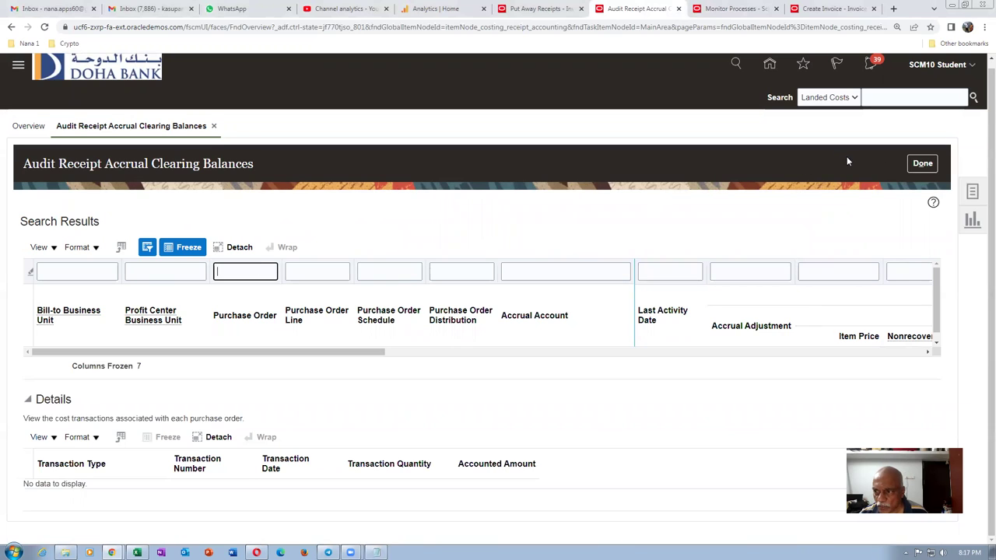
left_click(922, 163)
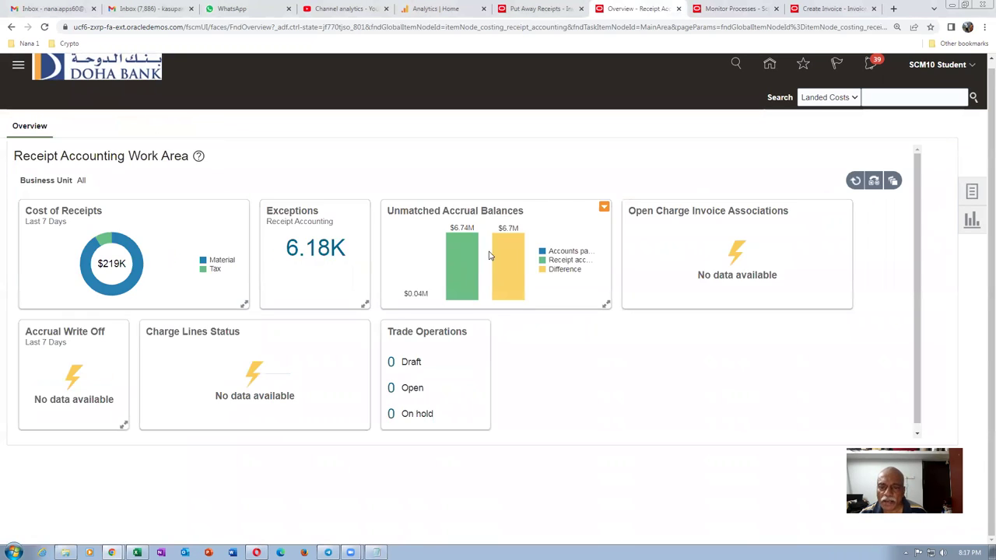
- Open Adjust Receipt Accrual Balances and search for open balances whose bill-to business unit starts with US1
left_click(973, 193)
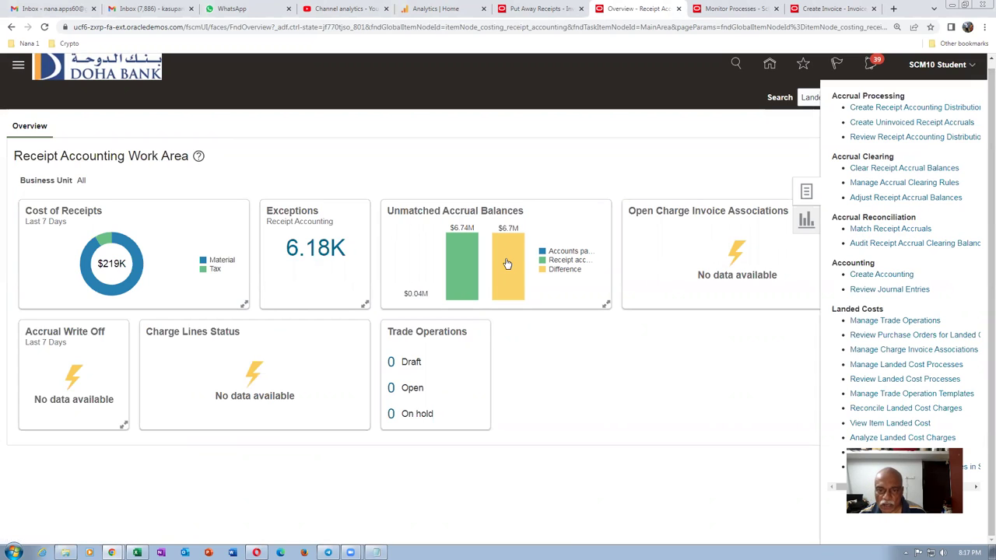
left_click(886, 199)
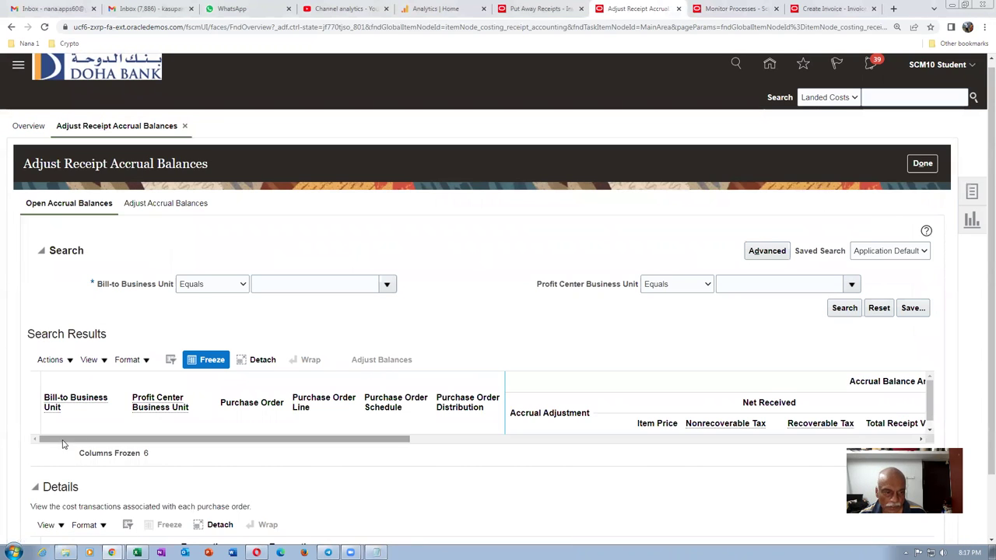
left_click(219, 286)
left_click(210, 297)
left_click(275, 286)
type("US1")
key("Tab")
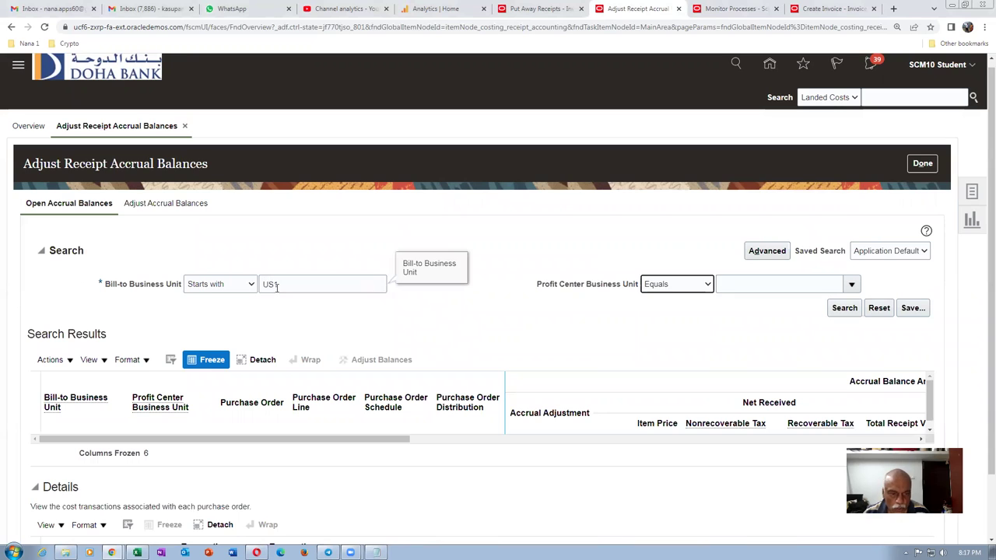
left_click(844, 308)
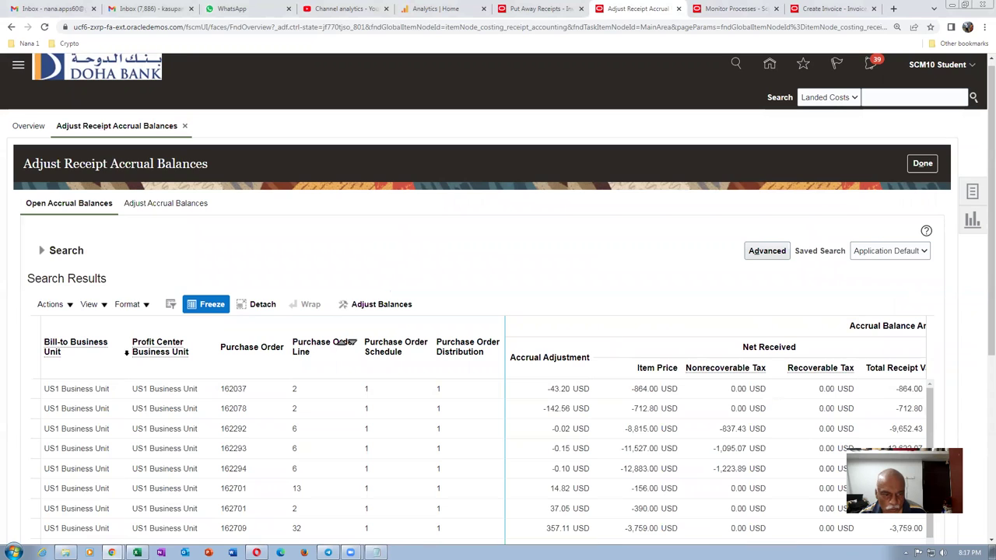
- Show the column filters for the open accrual balances and filter the results by the noted purchase order number
left_click(170, 305)
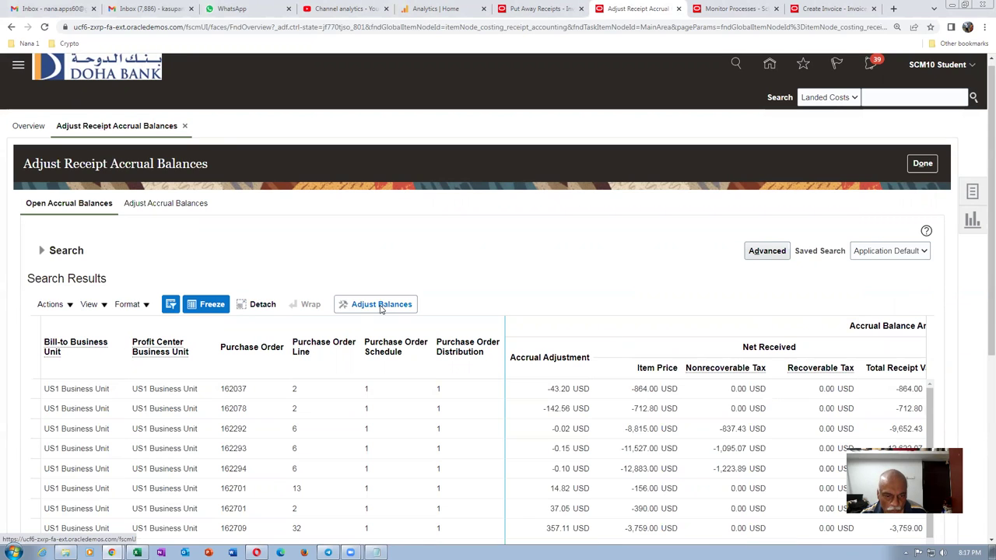
left_click(244, 328)
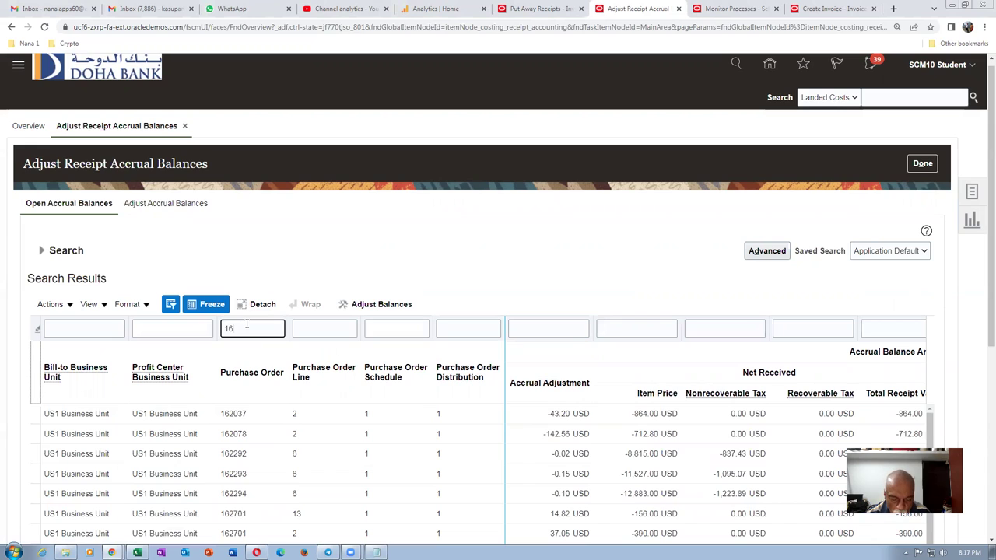
type("164158")
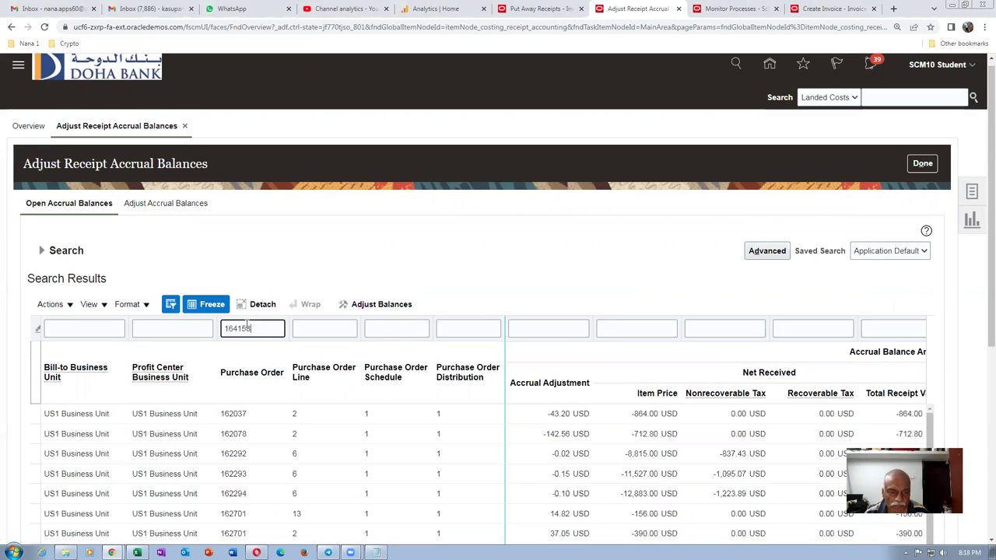
key("Return")
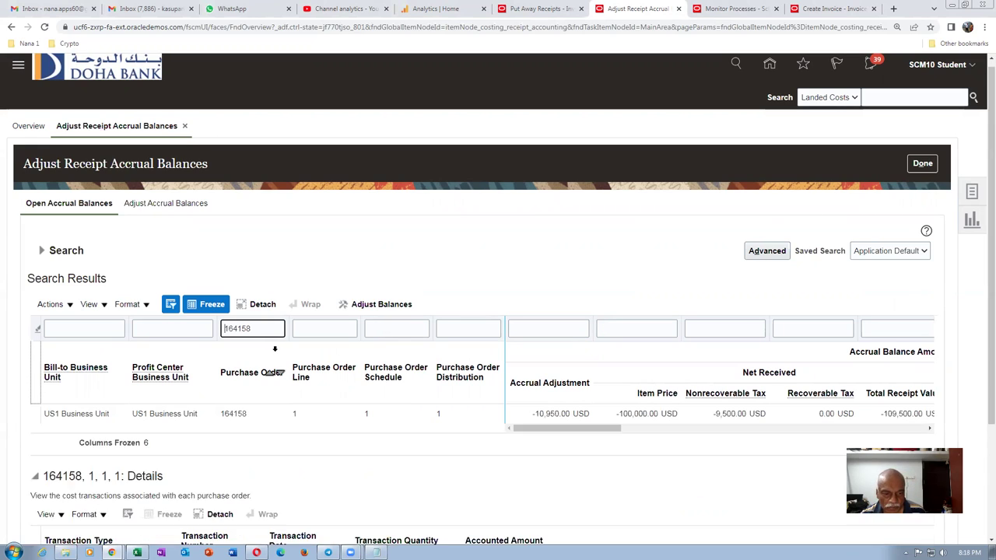
- Select the filtered purchase order line and review its accrual amounts, received and invoiced quantities, and receipt and invoice cost transactions
left_click(261, 413)
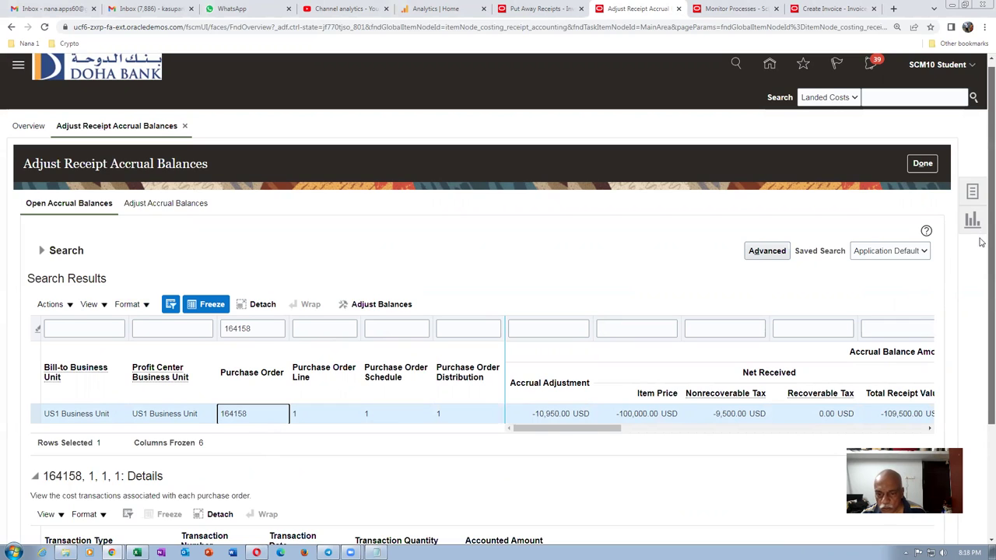
scroll(981, 389, "down", 2)
scroll(982, 402, "down", 1)
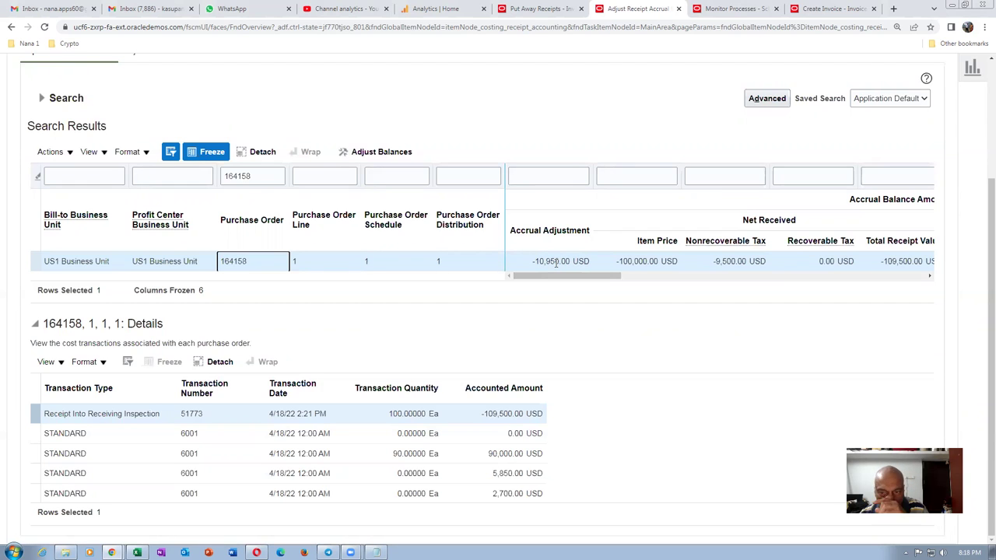
left_click_drag(552, 274, 793, 287)
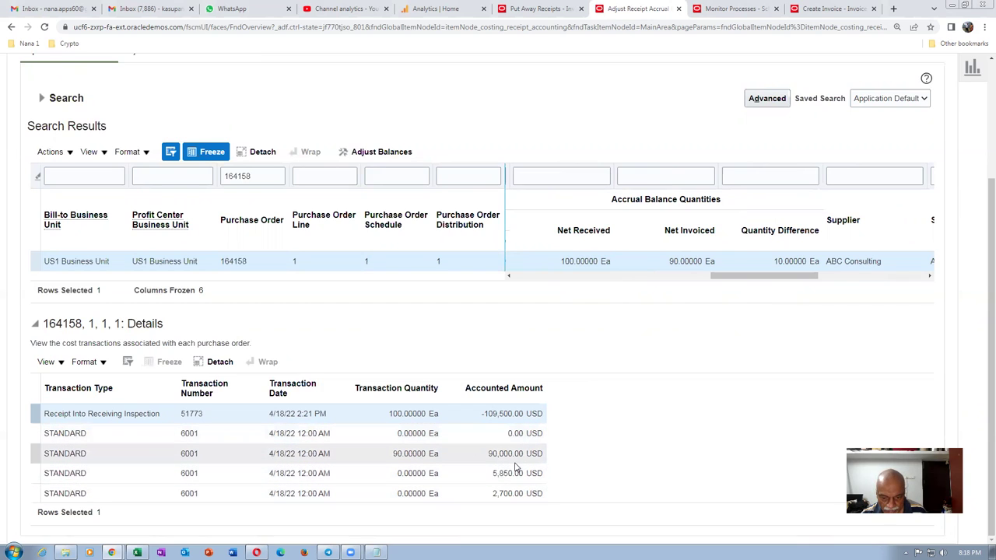
left_click_drag(758, 278, 528, 279)
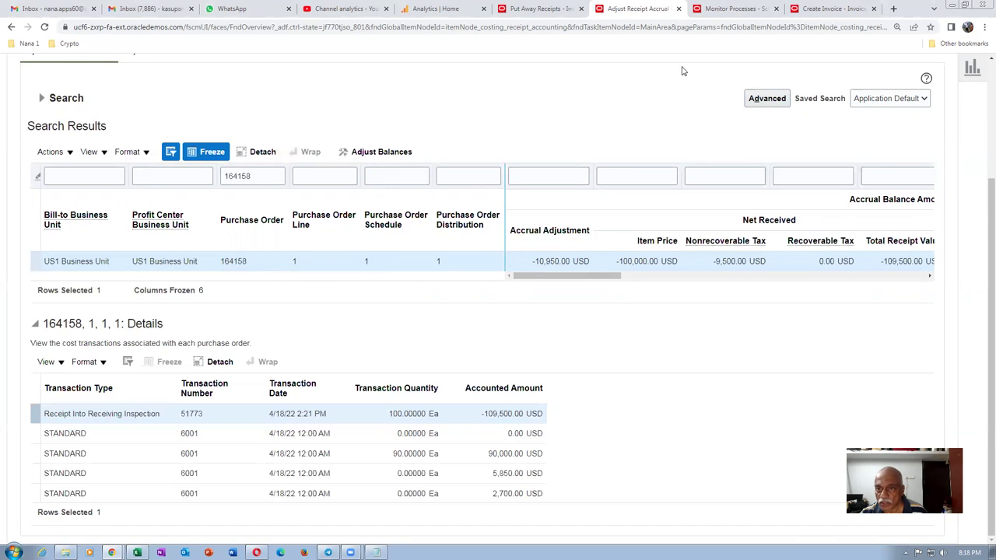
- Open the favorite Receipt Accounting Overview from the Put Away Receipts page and check the difference in unmatched accrual balances
left_click(539, 8)
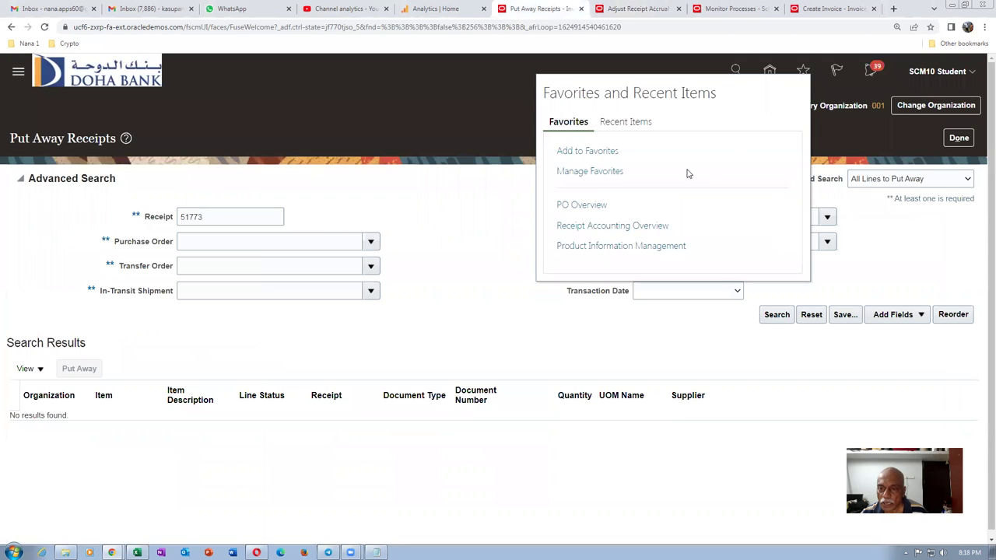
left_click(612, 229)
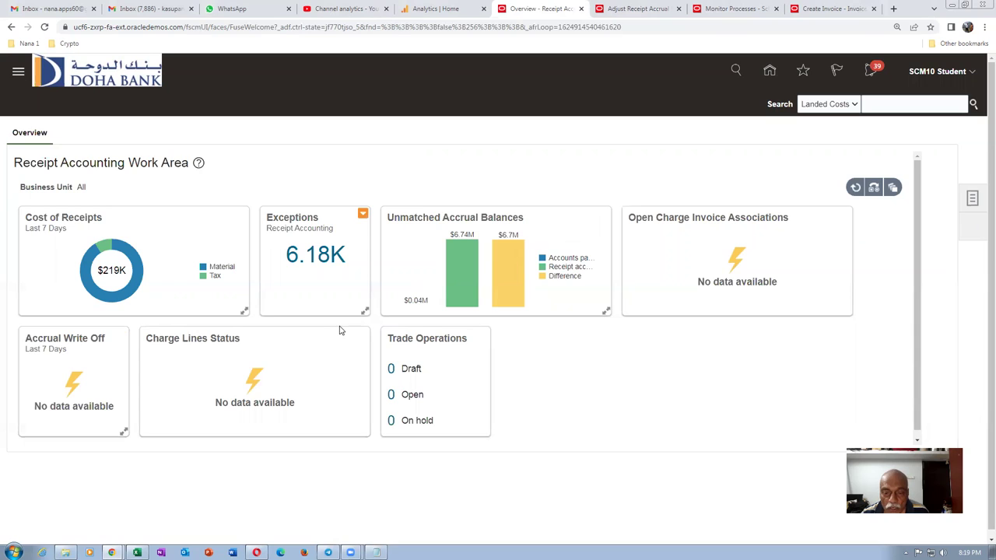
mouse_move(510, 255)
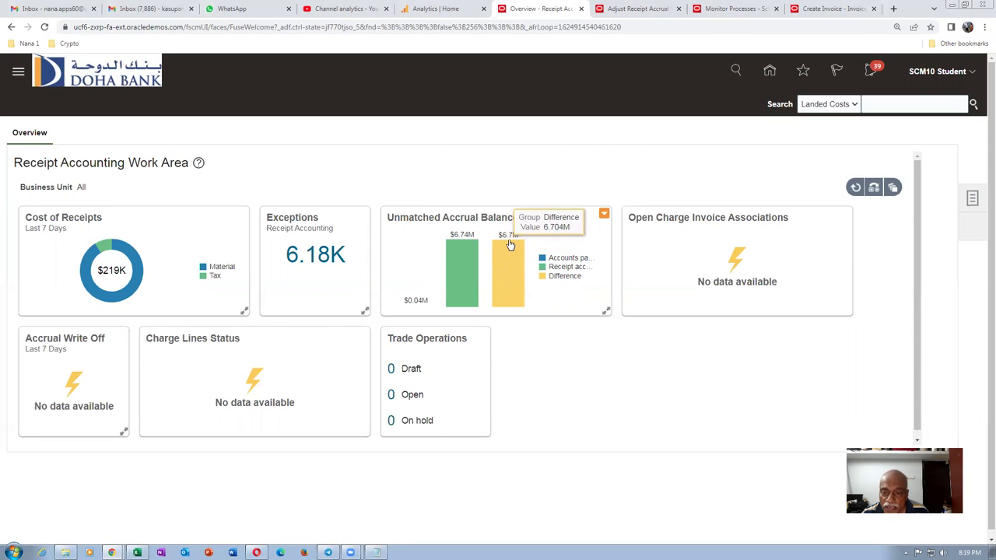
- Check the partial invoice with the retained quantity of 10, and return to the purchase order's open accrual balance
mouse_move(509, 284)
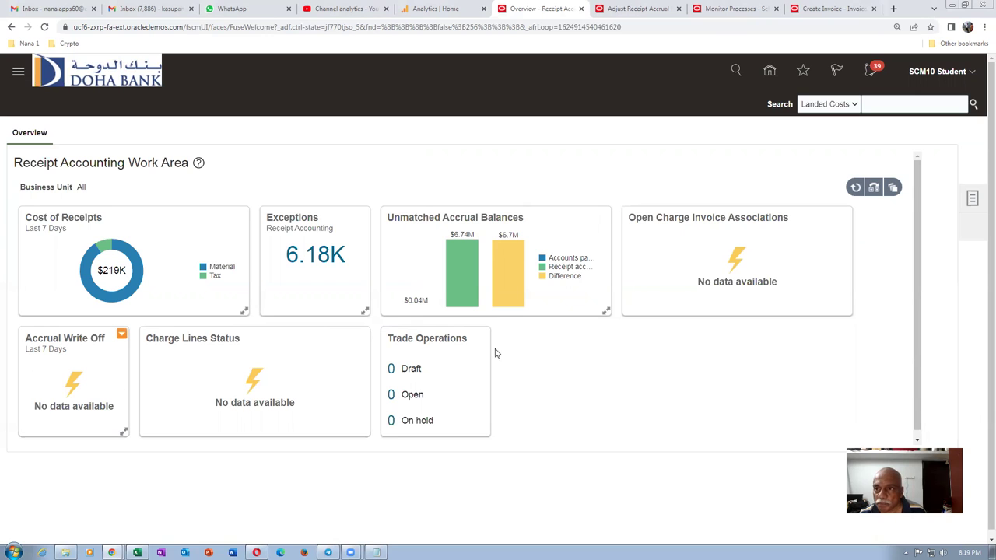
left_click(825, 9)
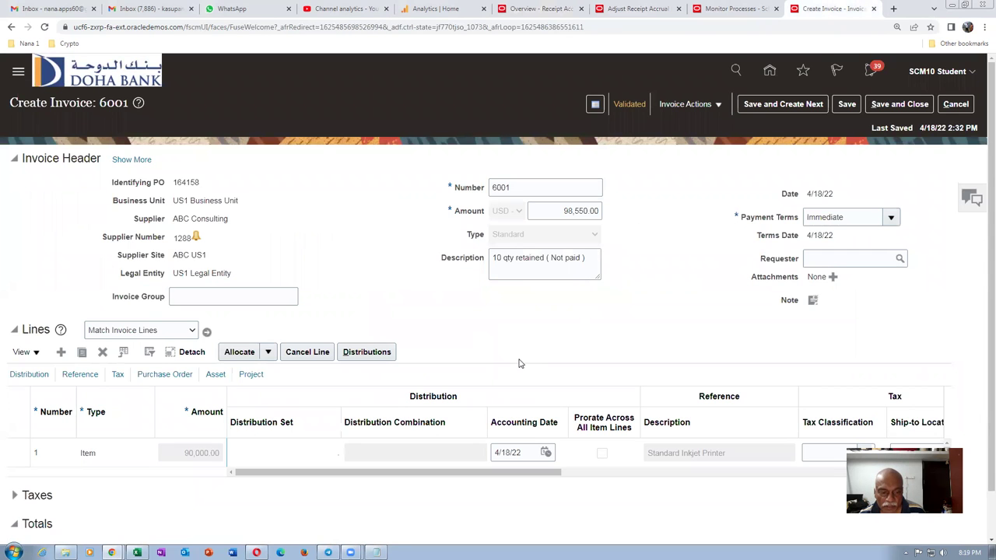
left_click(634, 10)
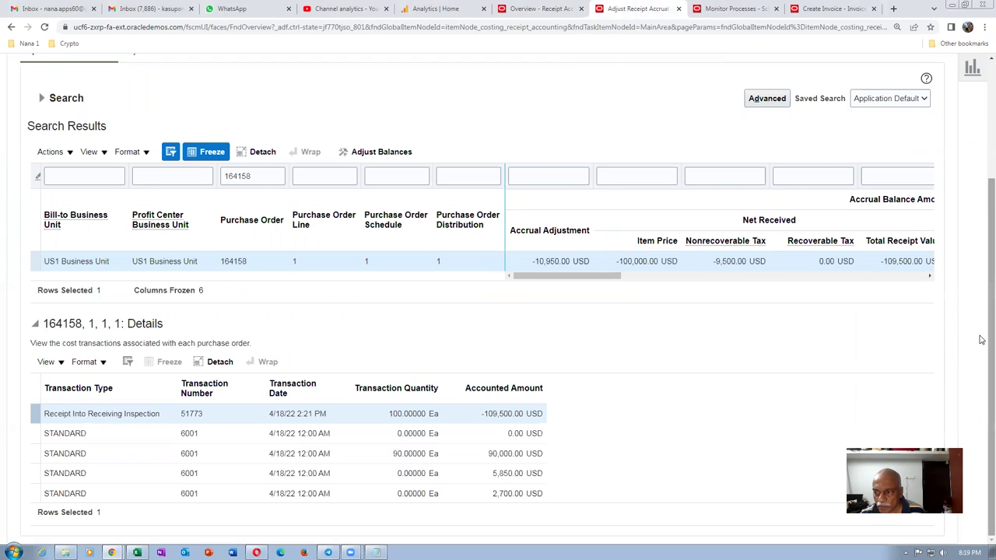
scroll(981, 341, "up", 3)
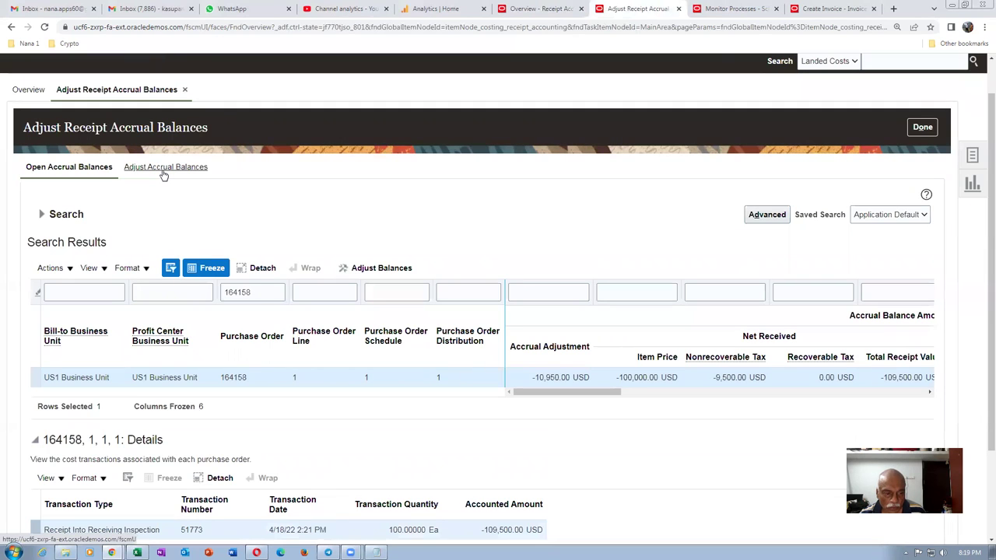
- Show the adjusted accrual balances search and set its bill-to business unit criterion to starts with US1
left_click(162, 170)
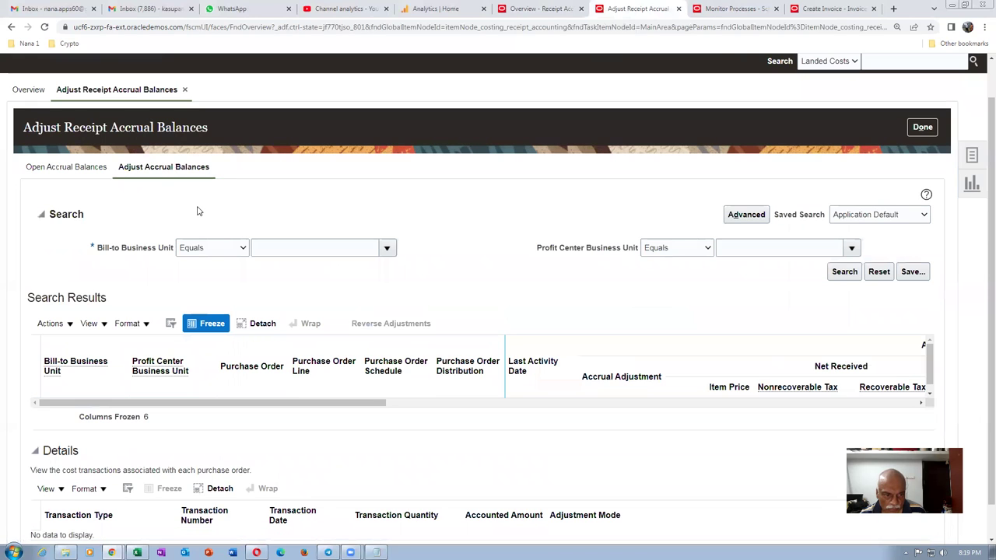
left_click(194, 249)
left_click(201, 261)
left_click(282, 246)
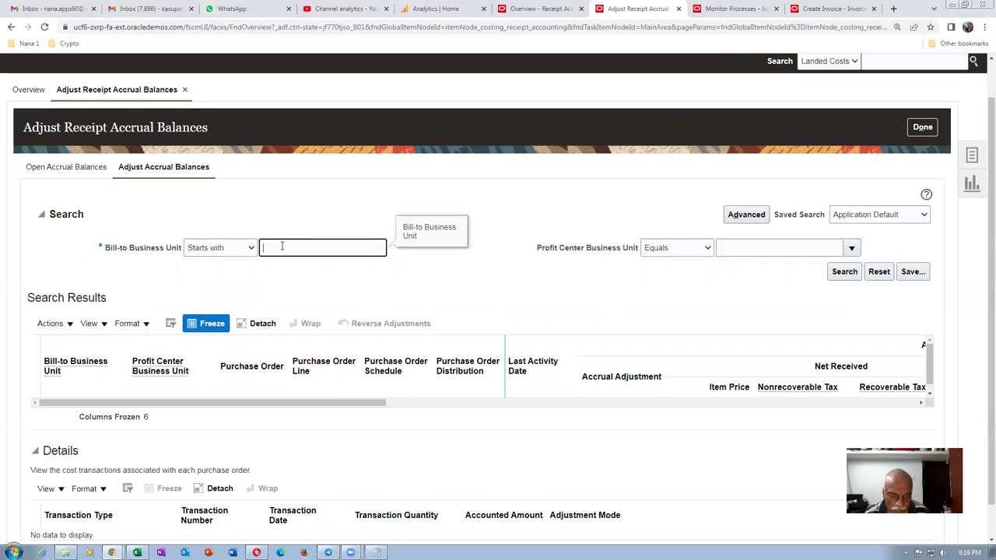
type("US1")
key("Tab")
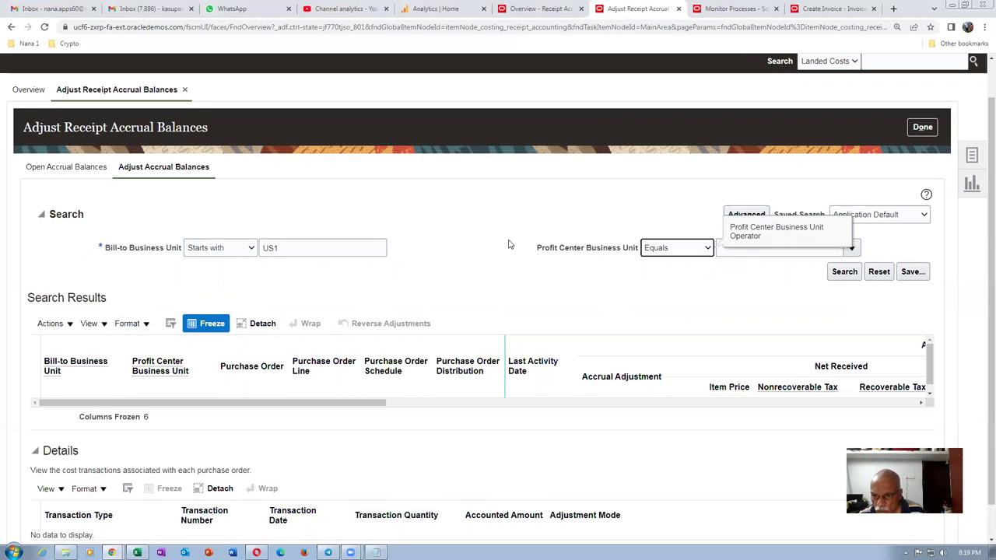
- Set the profit center business unit criterion to starts with US1 and search the adjusted accrual balances
left_click(738, 250)
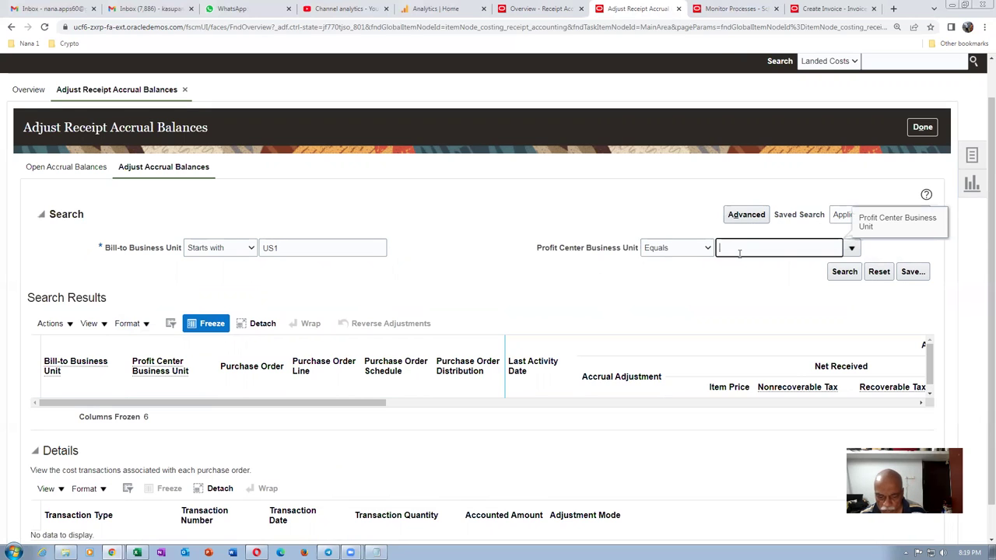
type("US1")
left_click(842, 272)
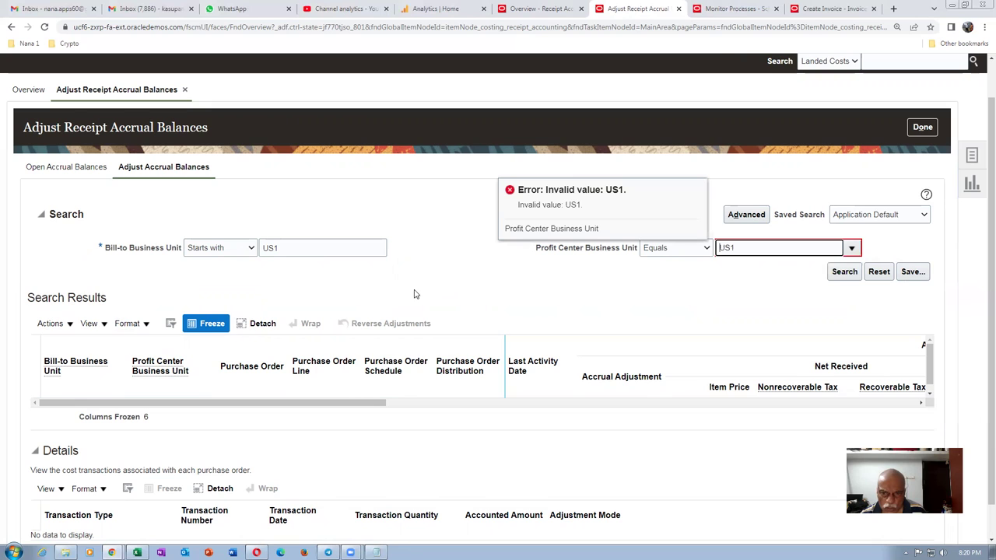
left_click(662, 250)
left_click(662, 262)
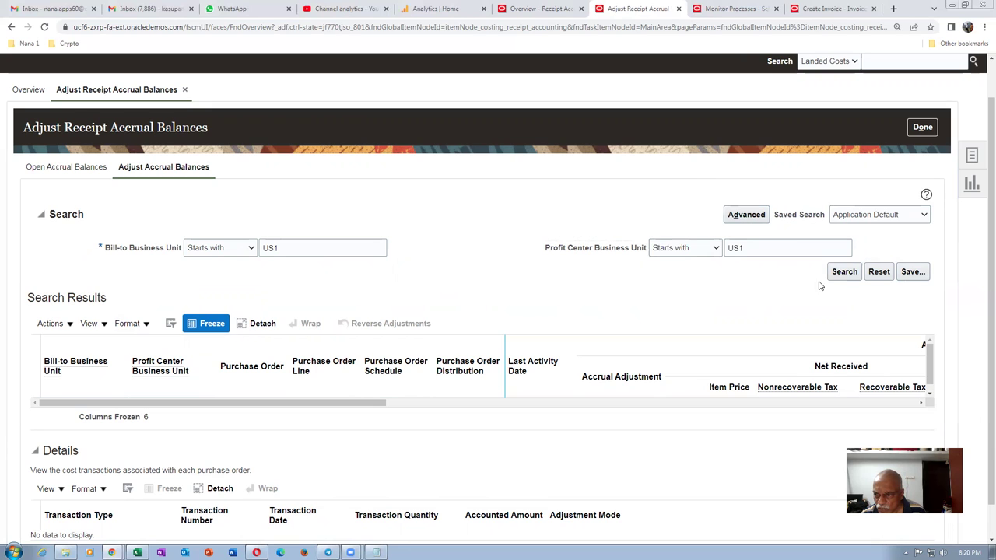
left_click(841, 274)
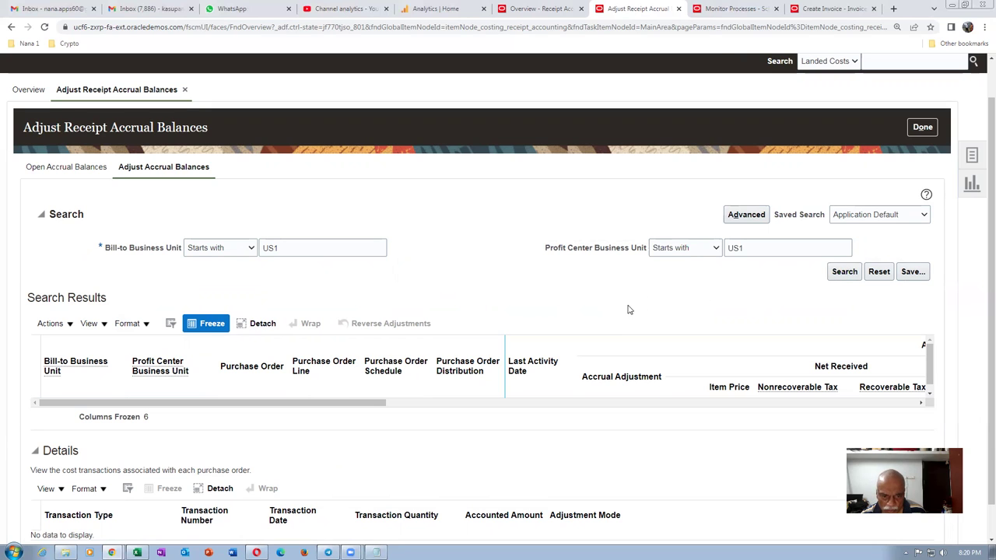
scroll(614, 309, "down", 1)
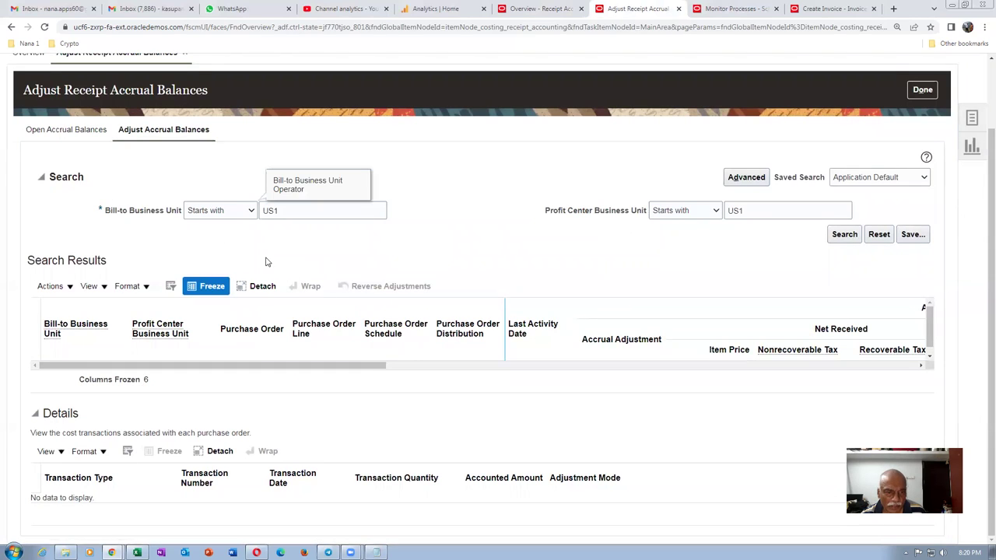
- Return to the open accrual balances, select the filtered purchase order line and start a balance adjustment for it
left_click(78, 131)
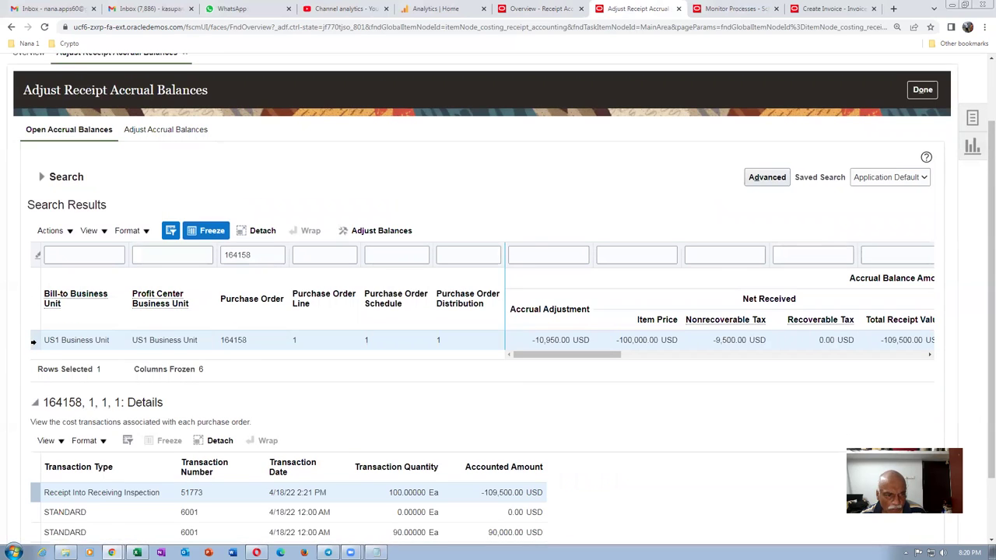
left_click(50, 232)
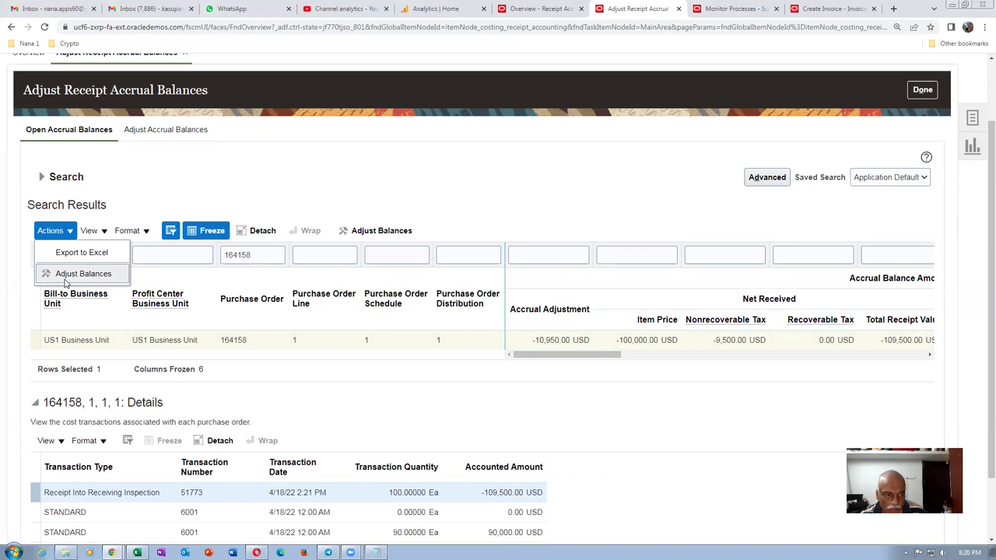
left_click(54, 339)
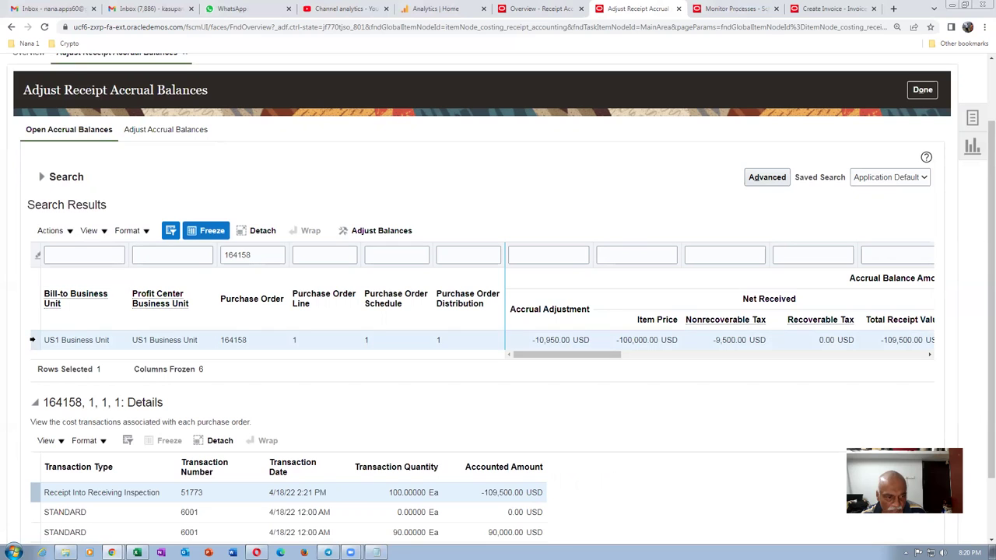
left_click(50, 232)
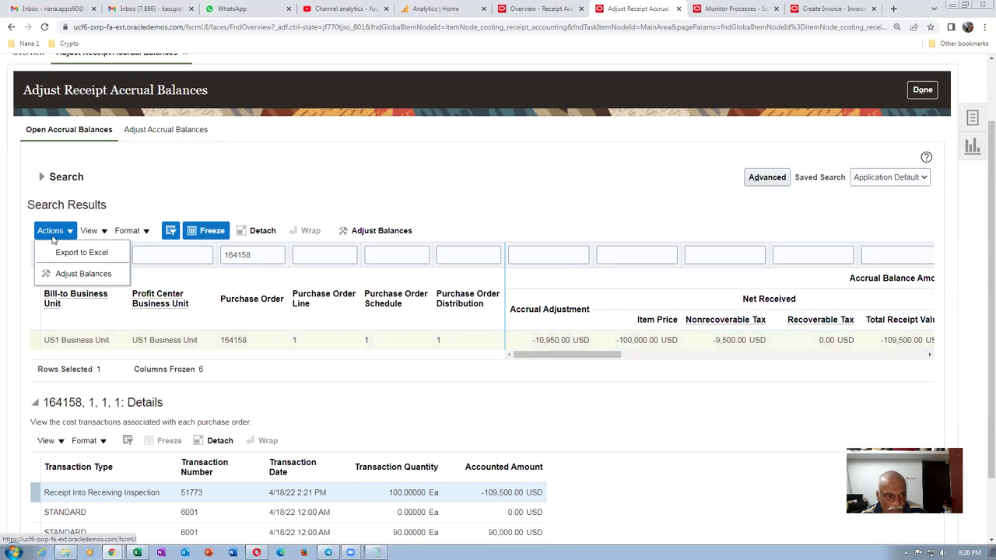
left_click(67, 274)
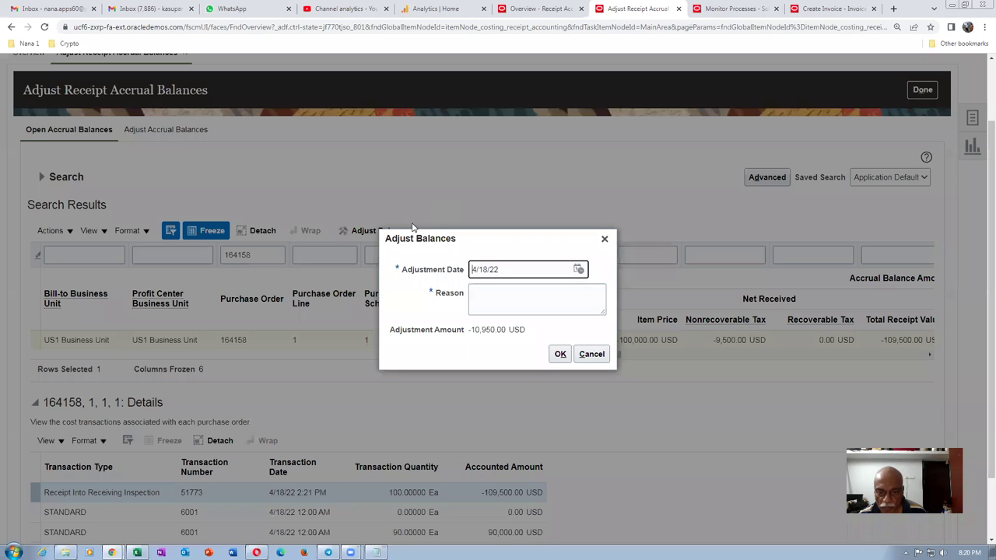
- Enter the adjustment reason "Supplier not provided the annual turnover" and process the accrual adjustment
left_click(517, 304)
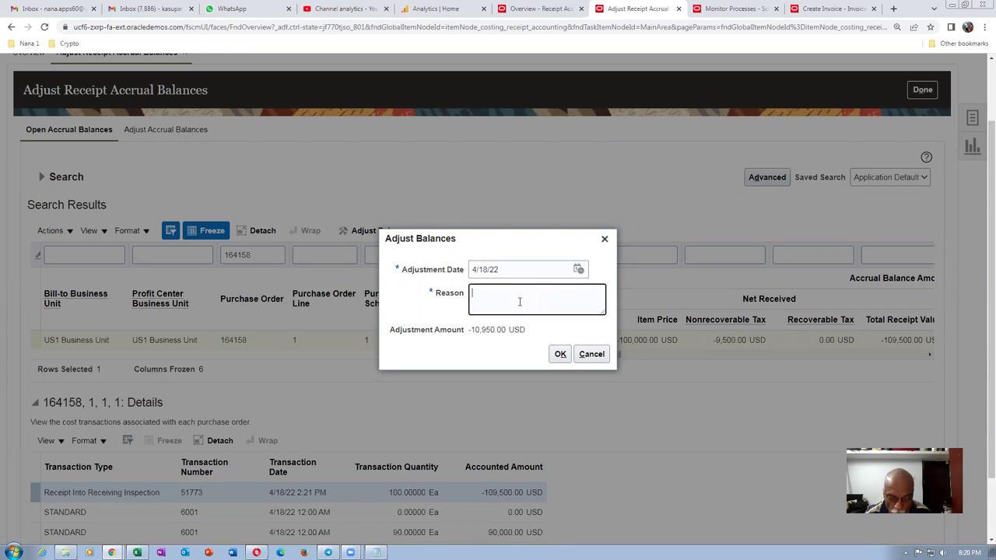
type("Supplier not pr")
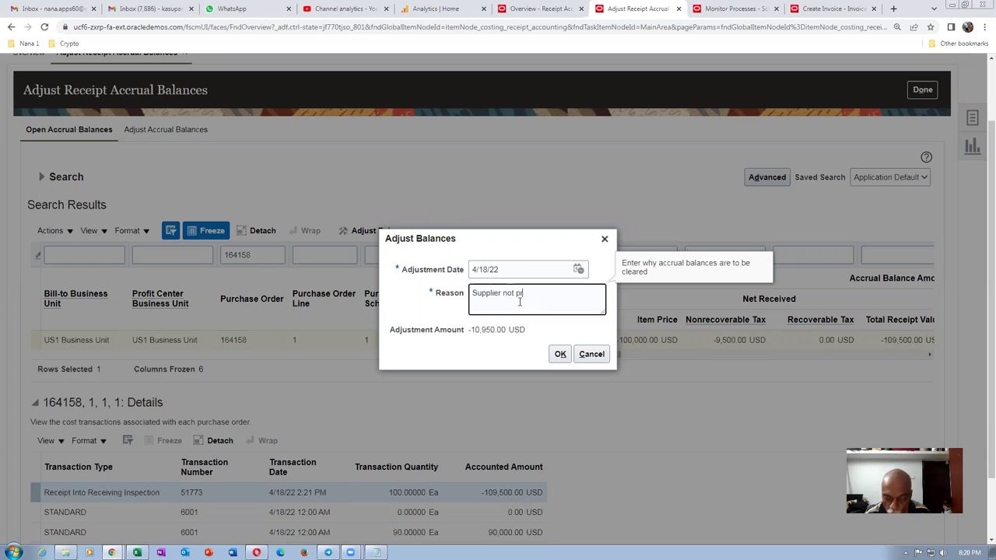
type("ovided the ")
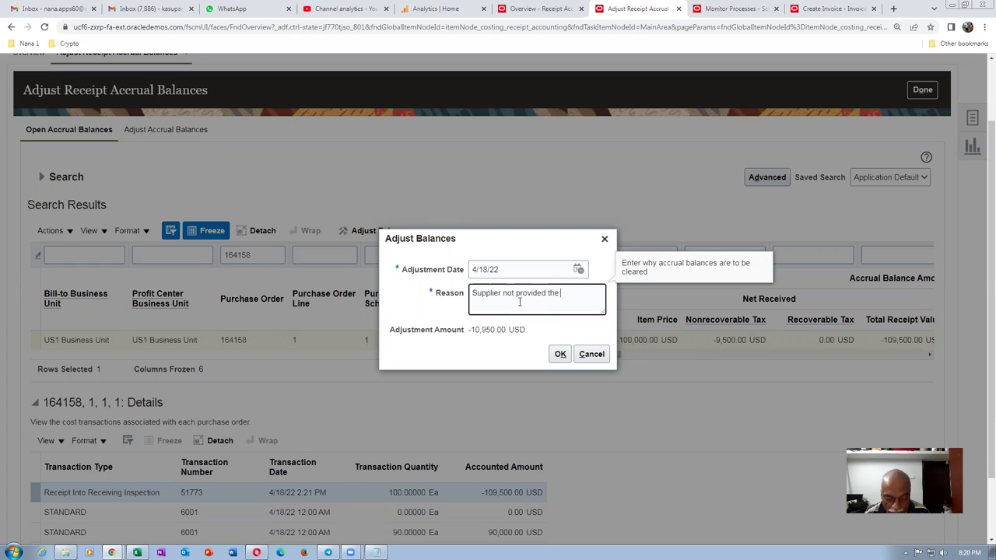
type("anuual turnover")
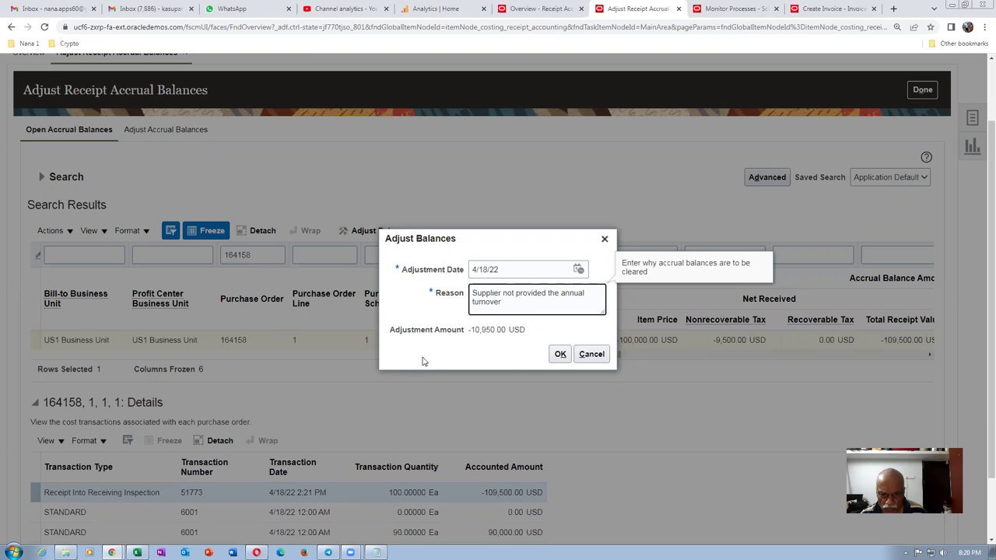
left_click(559, 355)
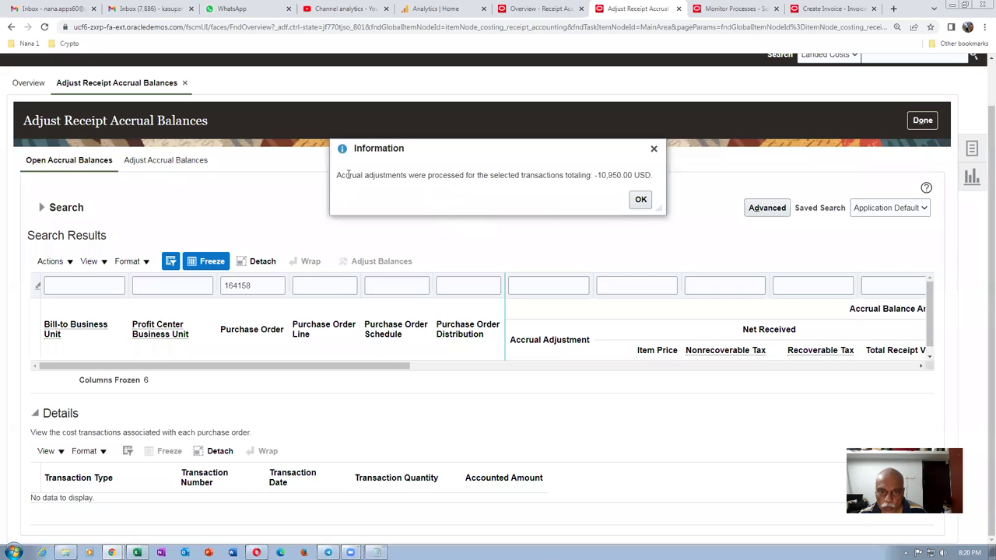
left_click_drag(347, 173, 581, 183)
left_click(640, 199)
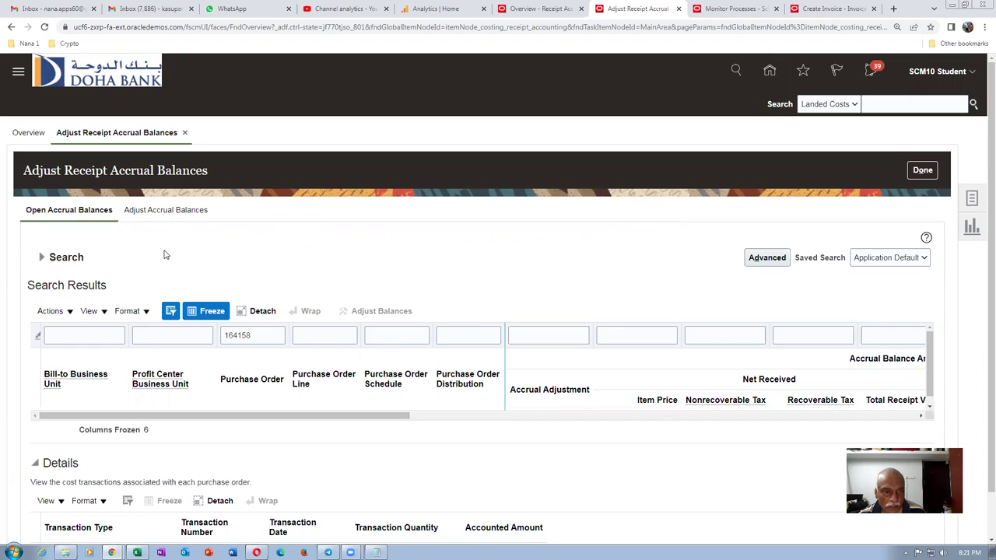
- Search the adjusted accrual balances for US1, select the adjusted purchase order line and review its cost transactions and adjustment modes
left_click(171, 220)
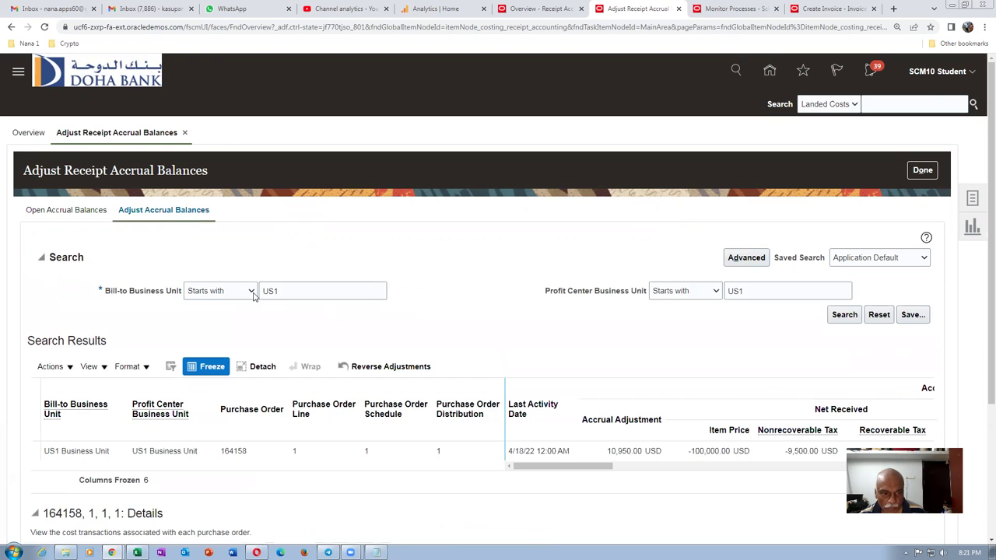
left_click(843, 315)
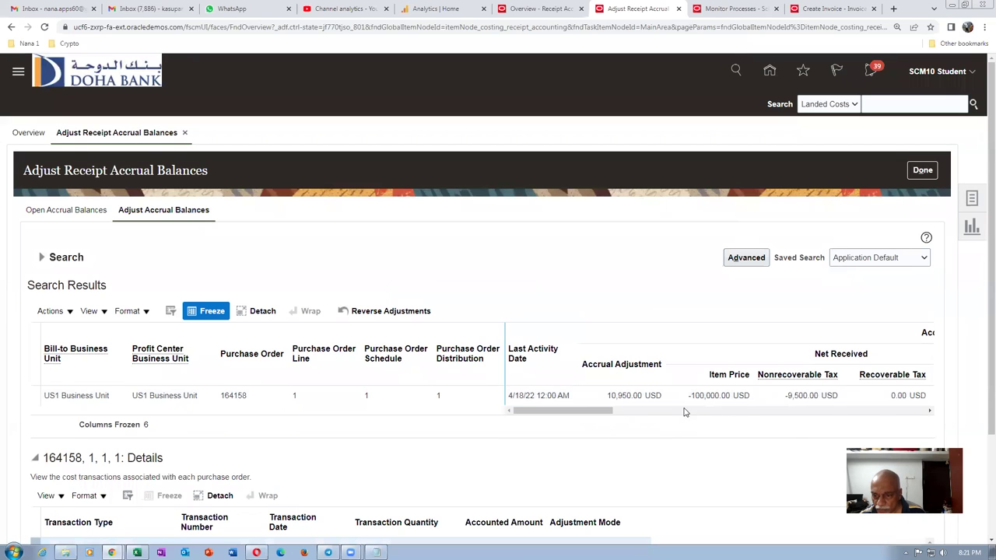
left_click(687, 399)
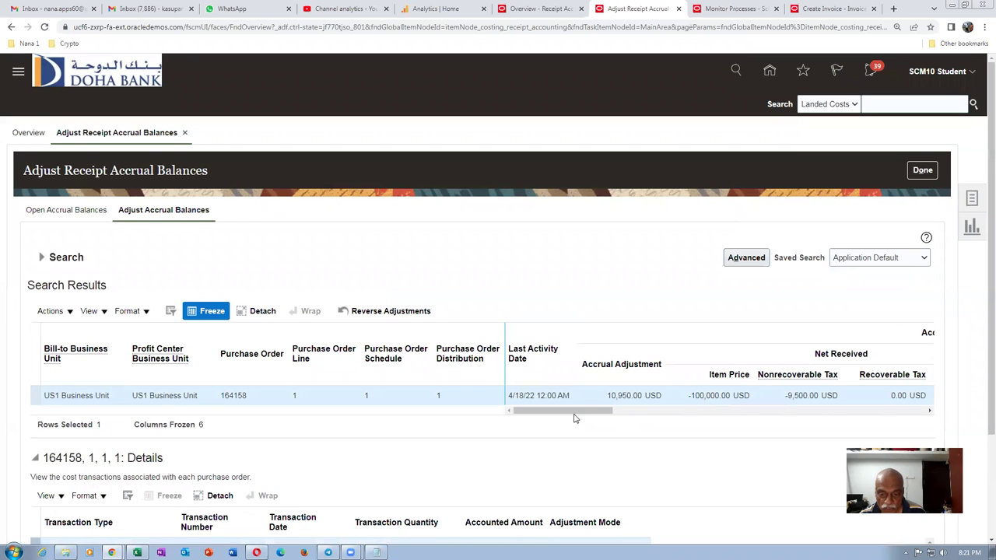
left_click_drag(544, 412, 379, 436)
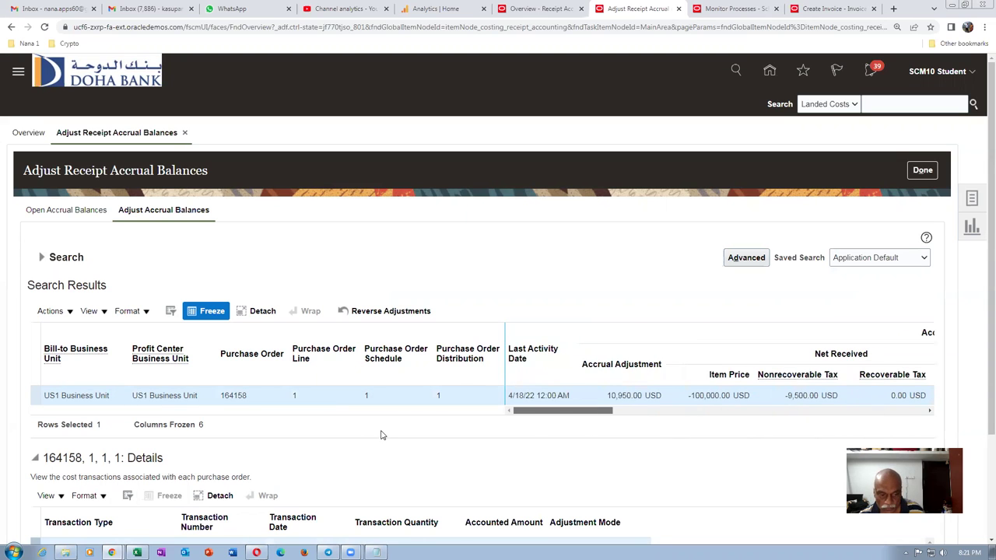
left_click_drag(983, 292, 981, 396)
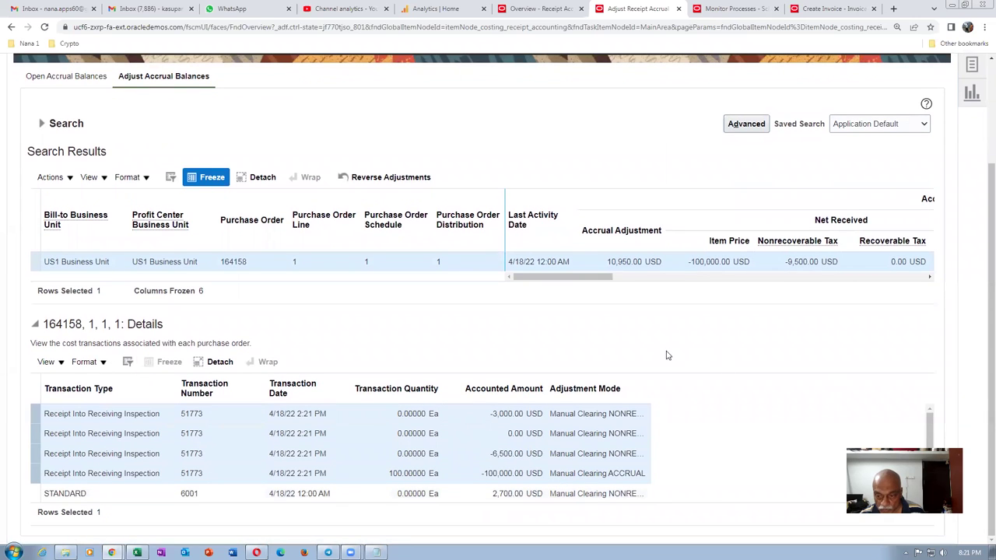
scroll(722, 343, "up", 2)
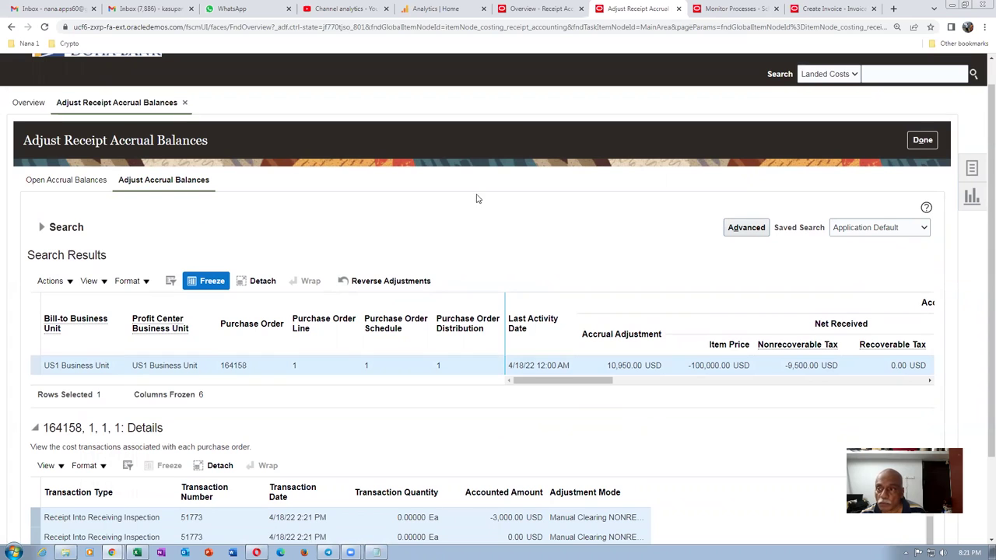
- Return to the Receipt Accounting overview, refresh its figures and check the accrual write-off and unmatched accrual balances
left_click(386, 280)
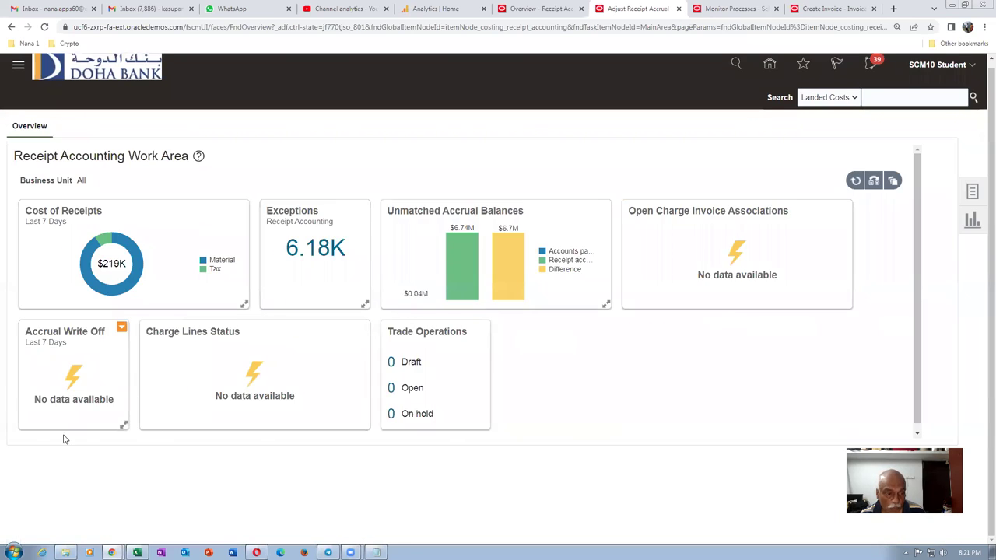
left_click(854, 180)
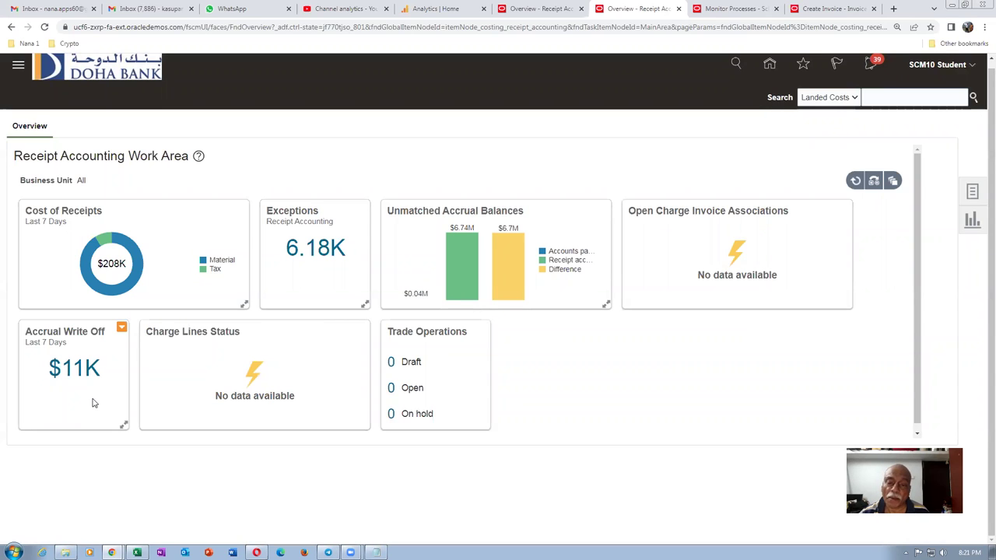
mouse_move(504, 264)
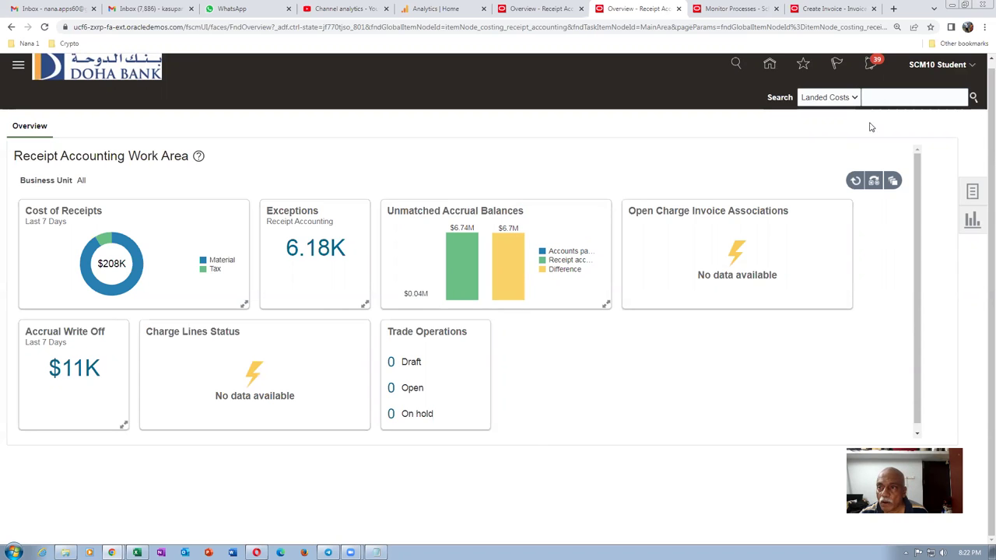
- Switch to the scheduled processes overview and start scheduling a new process
key("ctrl+Tab")
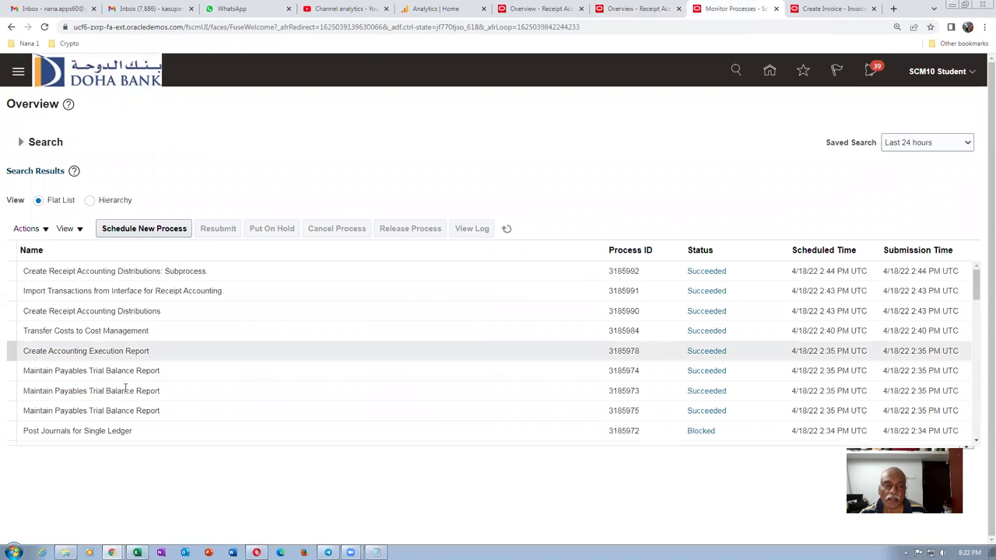
left_click(121, 232)
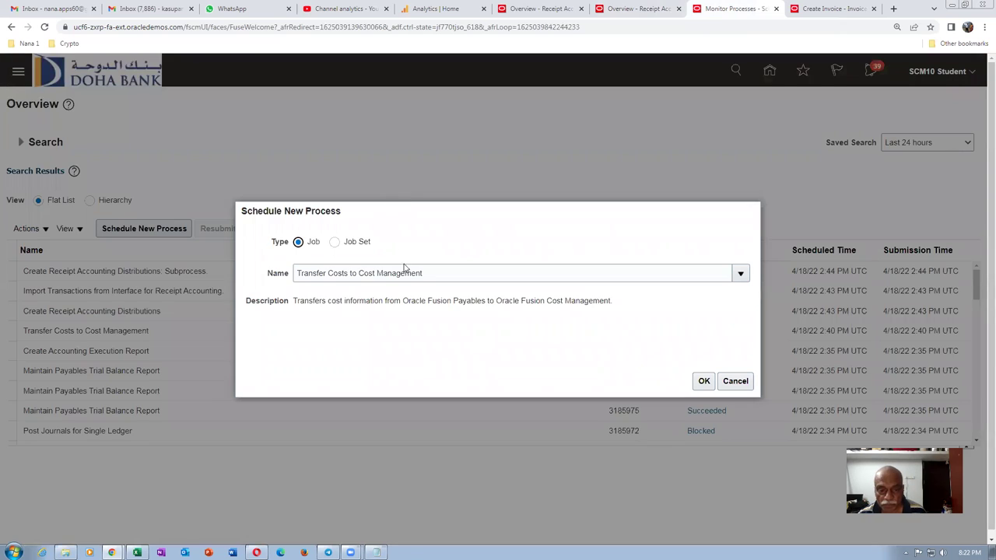
- Try to find the reconciliation process with a wildcard name search combining "Rec" and "recon"
left_click(451, 271)
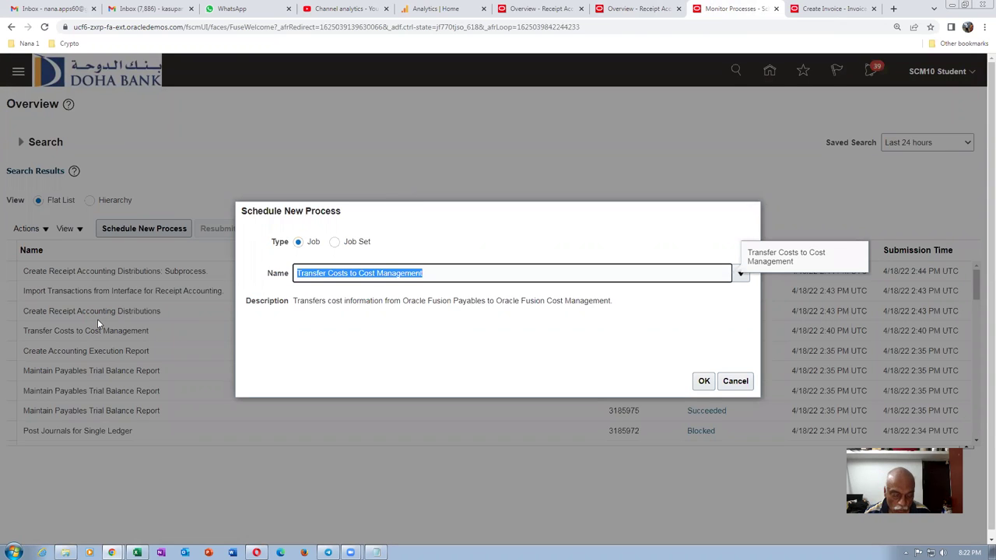
type("%Rec5")
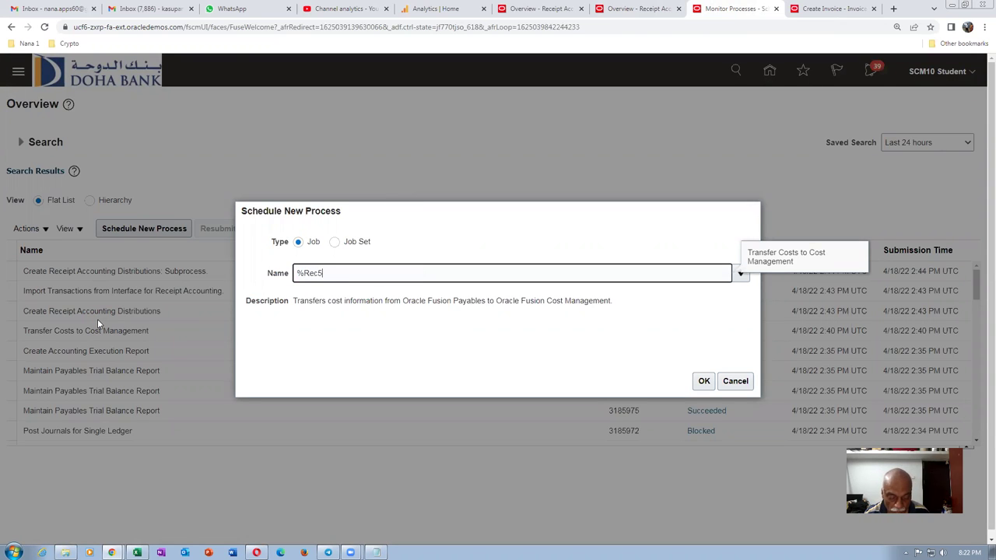
type("recon")
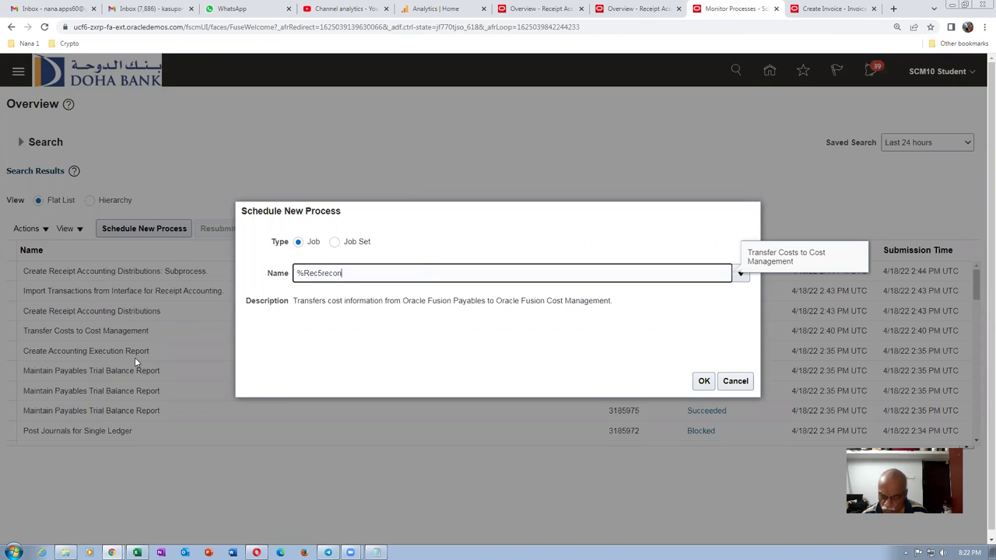
type("%")
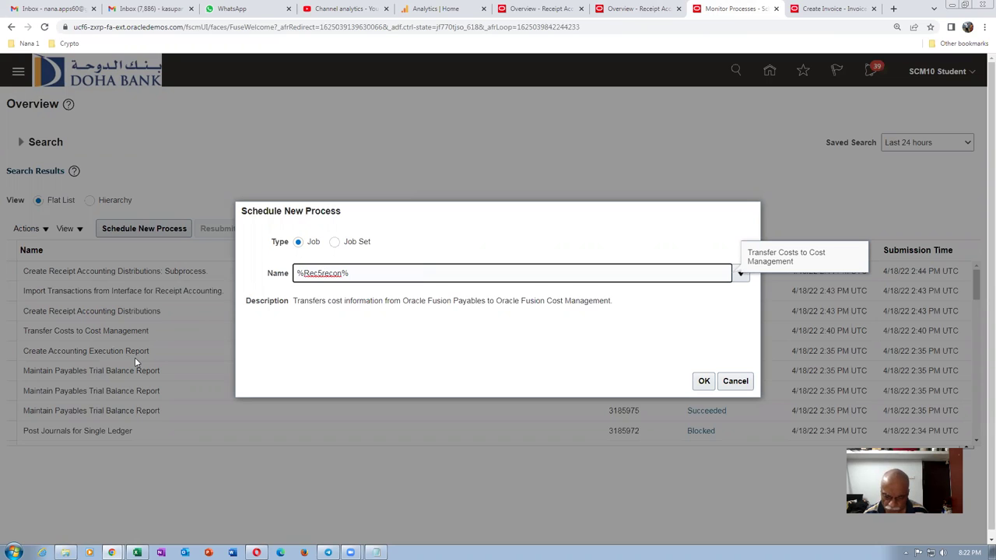
key("BackSpace")
type("%")
key("Tab")
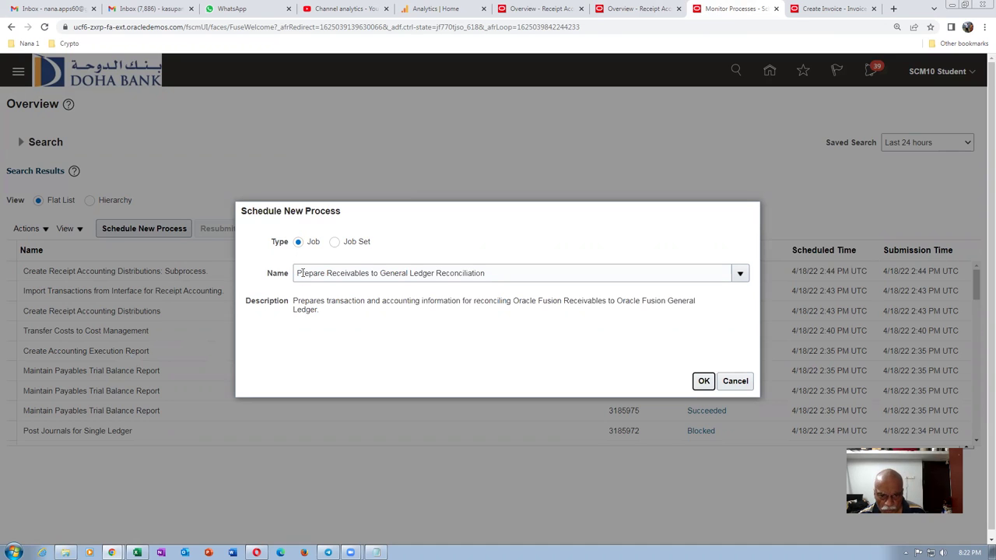
- Search the process names for "%reconci%", choose Accrual Reconciliation Report and open its process details
left_click_drag(521, 273, 226, 289)
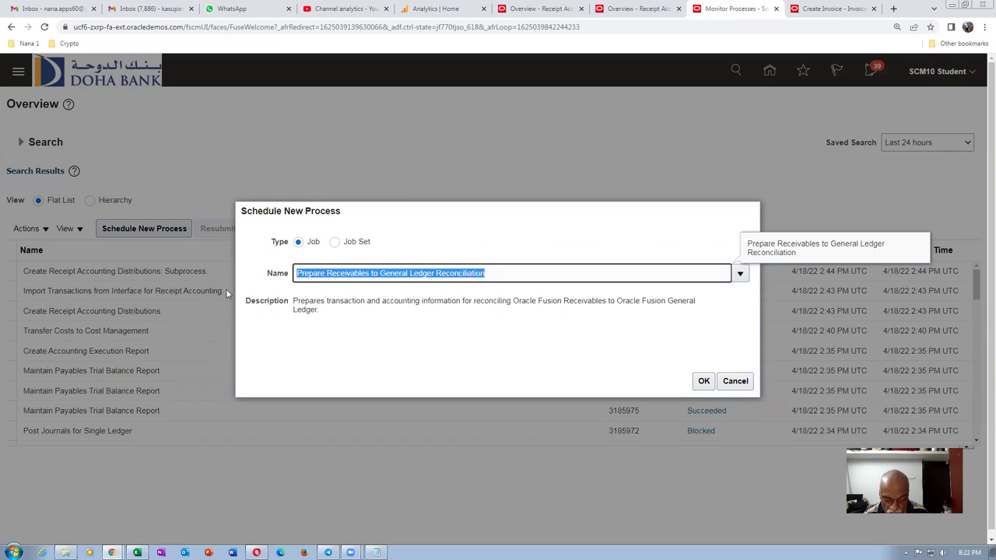
type("%reconci%")
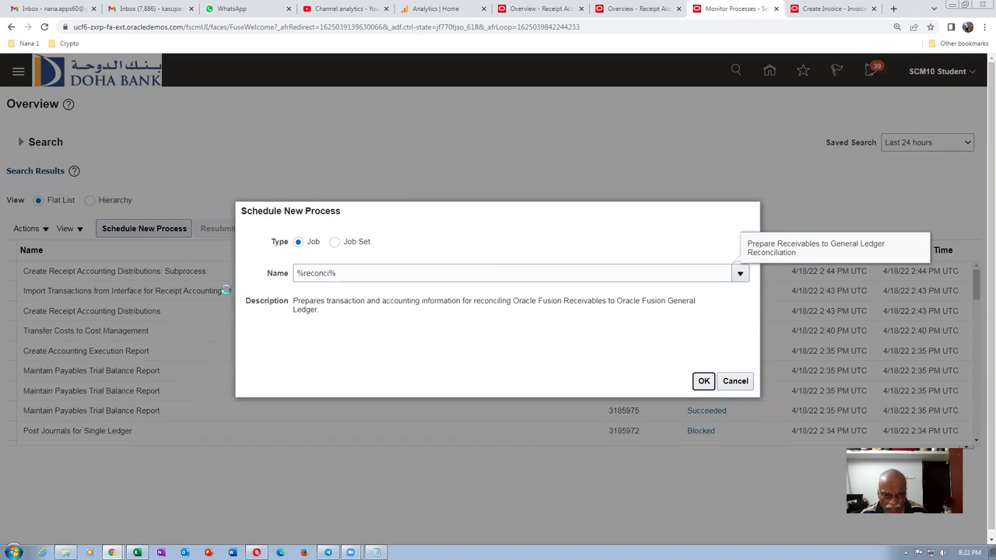
key("Tab")
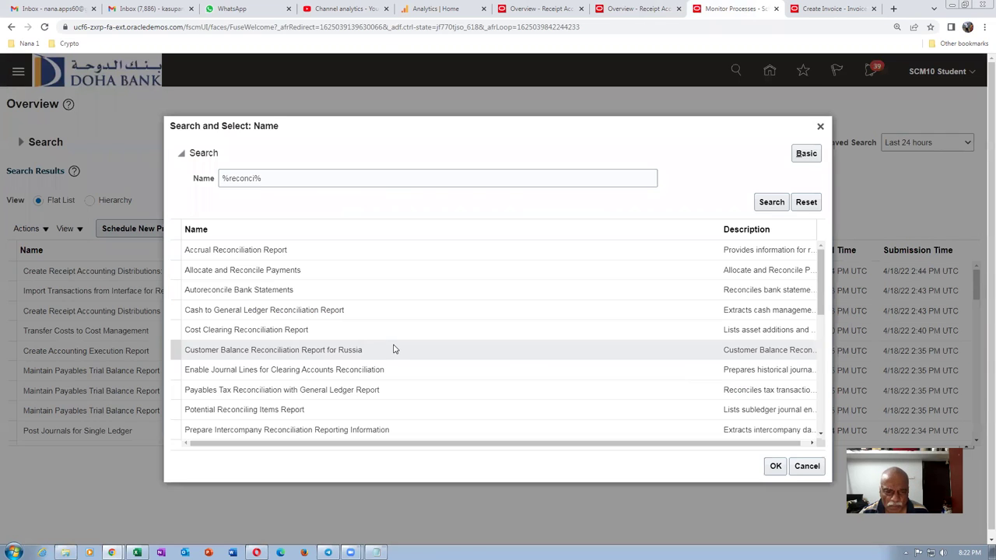
left_click(287, 249)
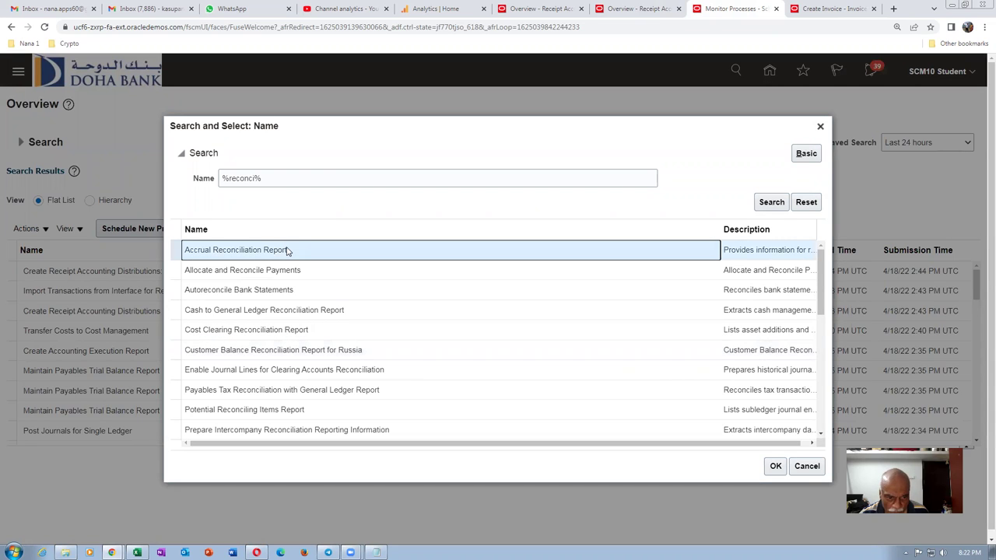
left_click(774, 465)
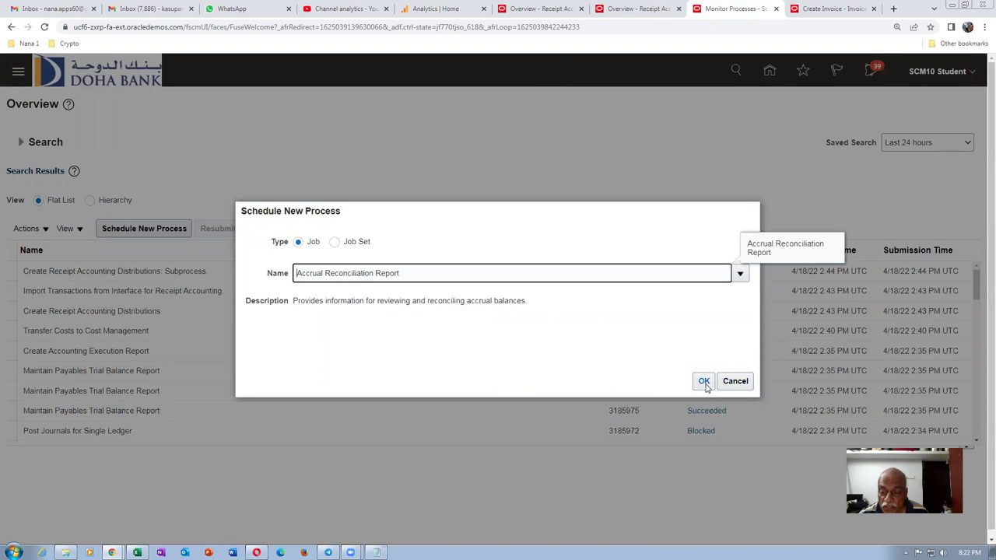
left_click(706, 384)
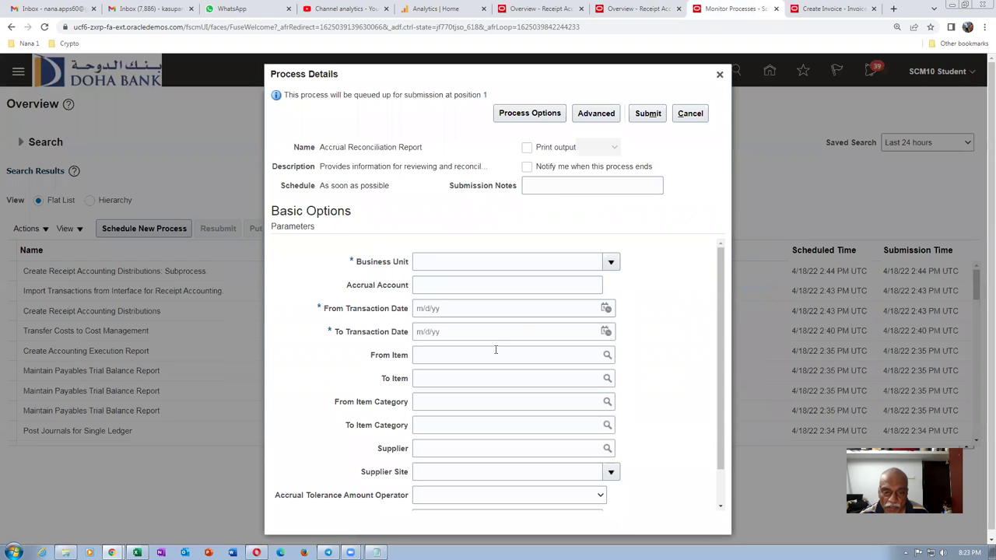
- Set the report's business unit to US1 Business Unit and both the from and to transaction dates to 4/18/22
left_click(425, 262)
type("US1")
key("Tab")
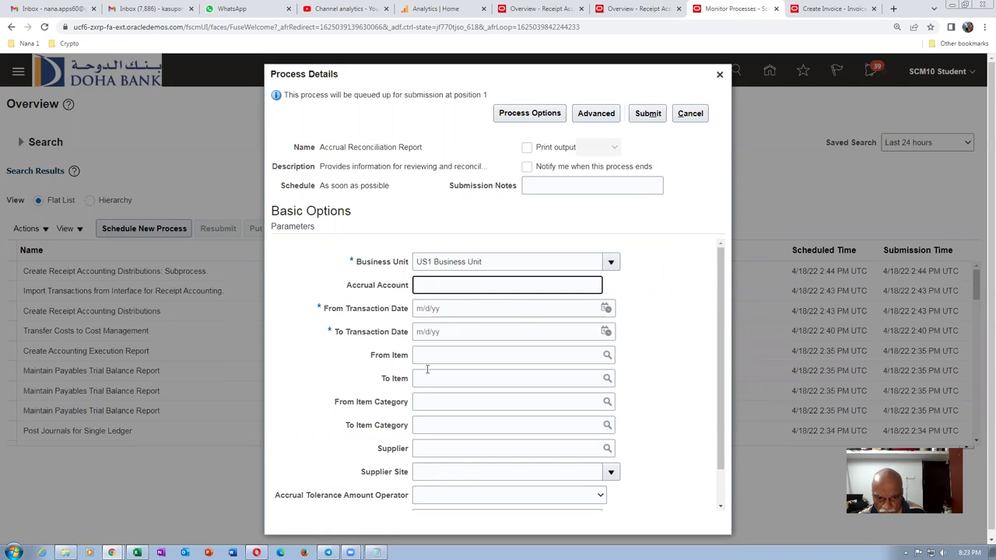
left_click(471, 309)
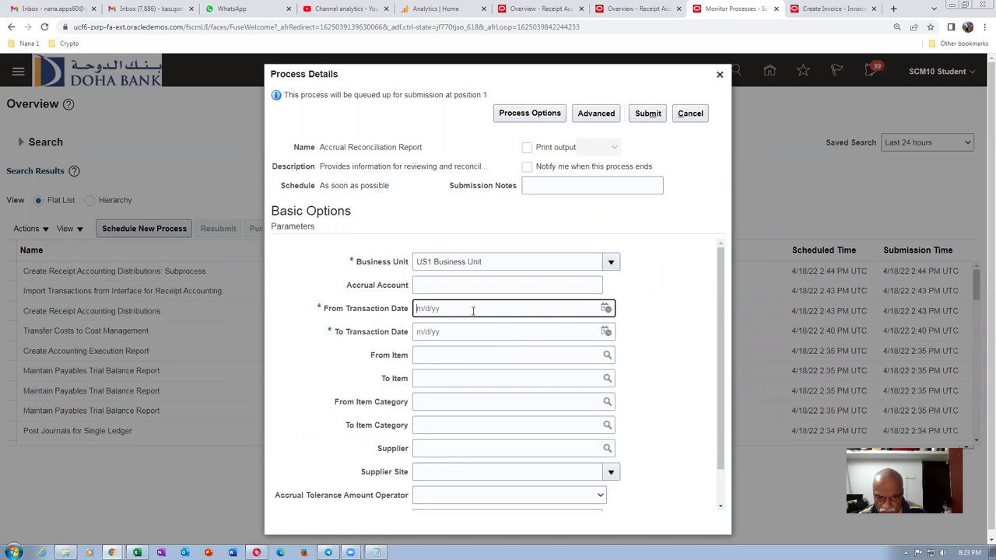
left_click(606, 308)
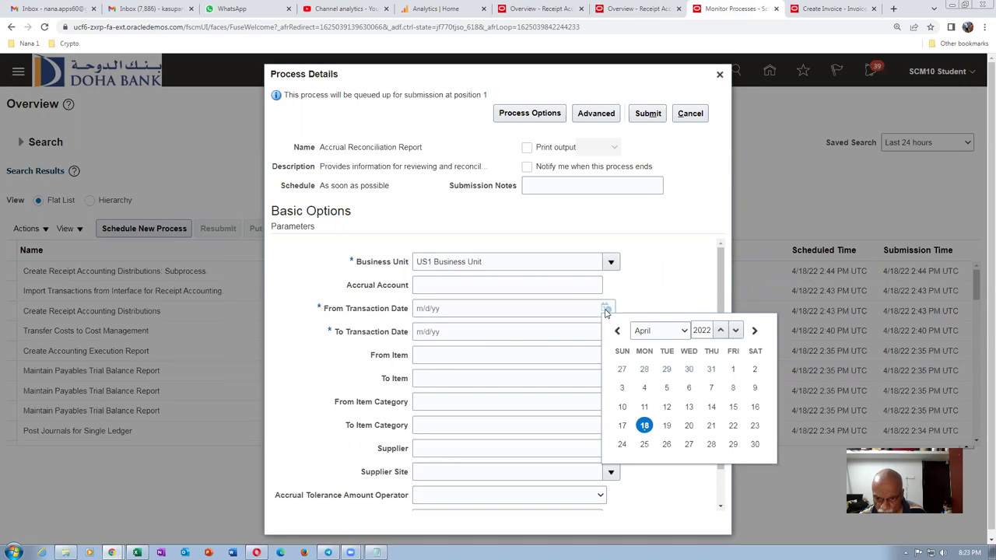
left_click(644, 425)
left_click(488, 333)
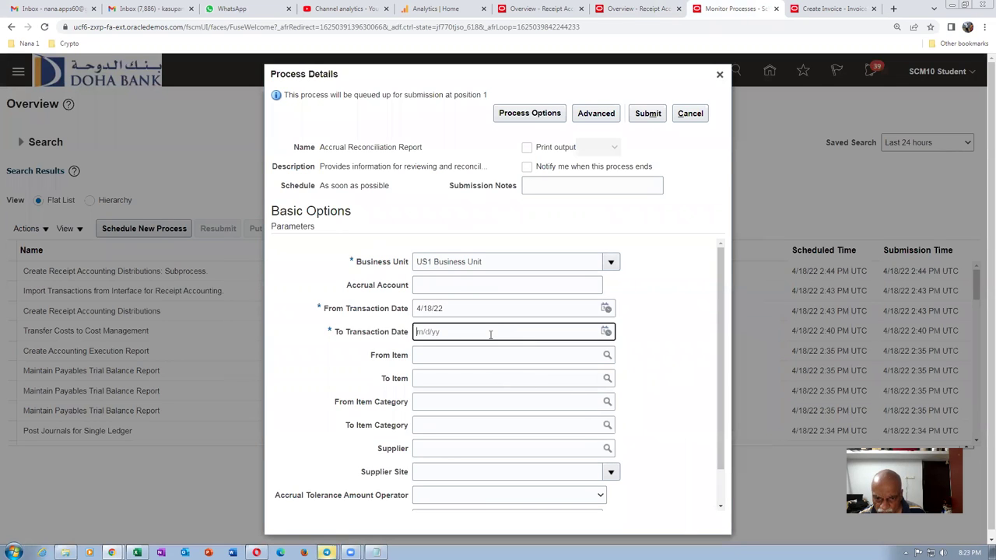
left_click(605, 332)
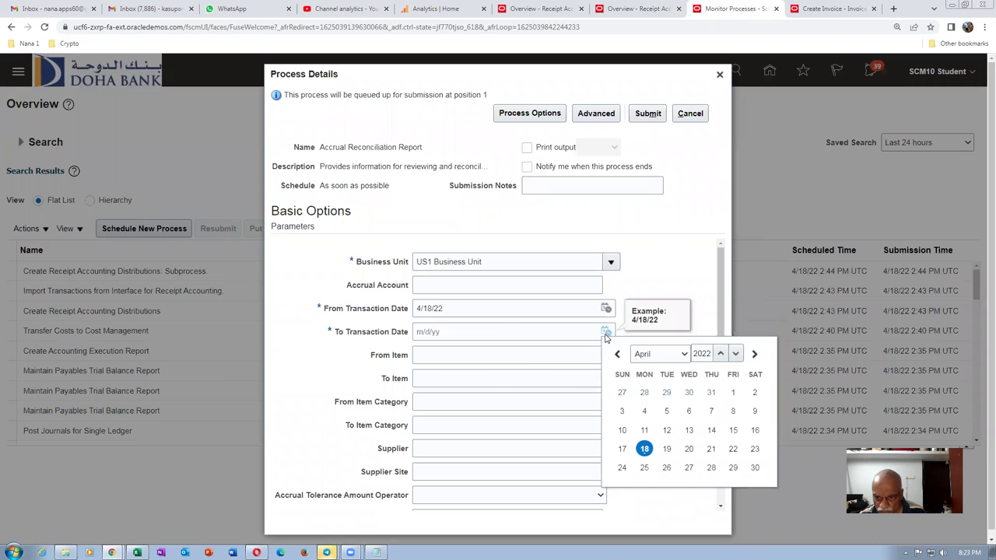
left_click(644, 449)
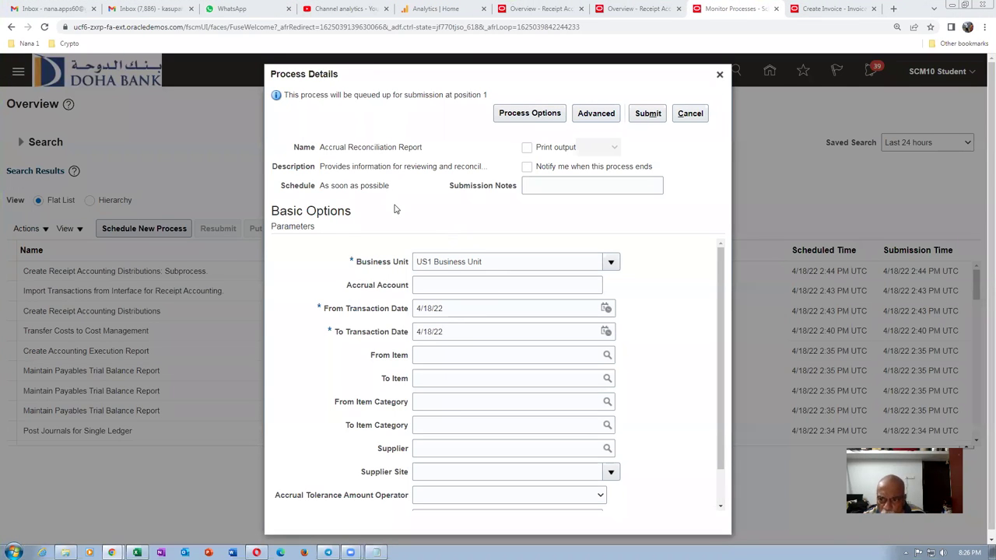
- Submit the Accrual Reconciliation Report process, acknowledge the submission and refresh the process list to follow its status
left_click_drag(721, 289, 722, 324)
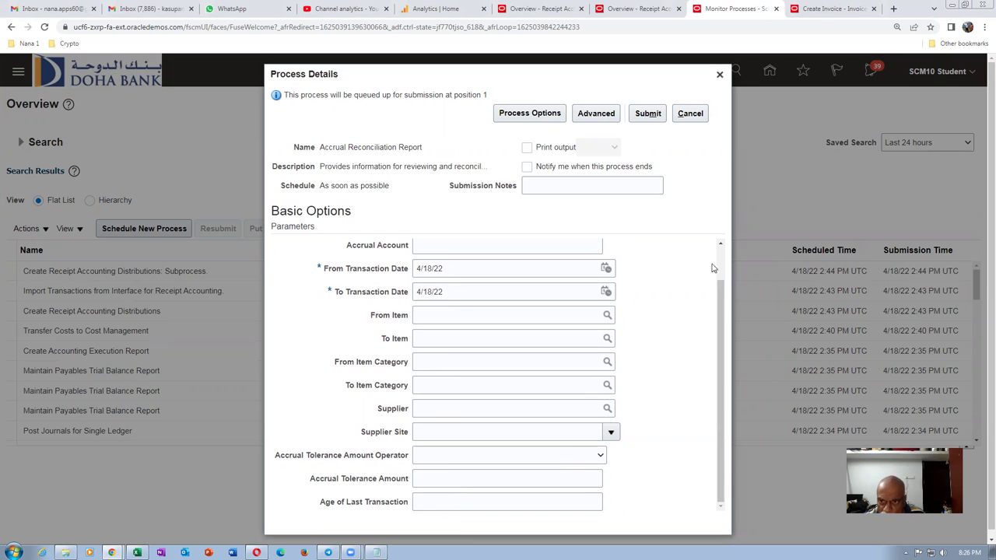
left_click(658, 116)
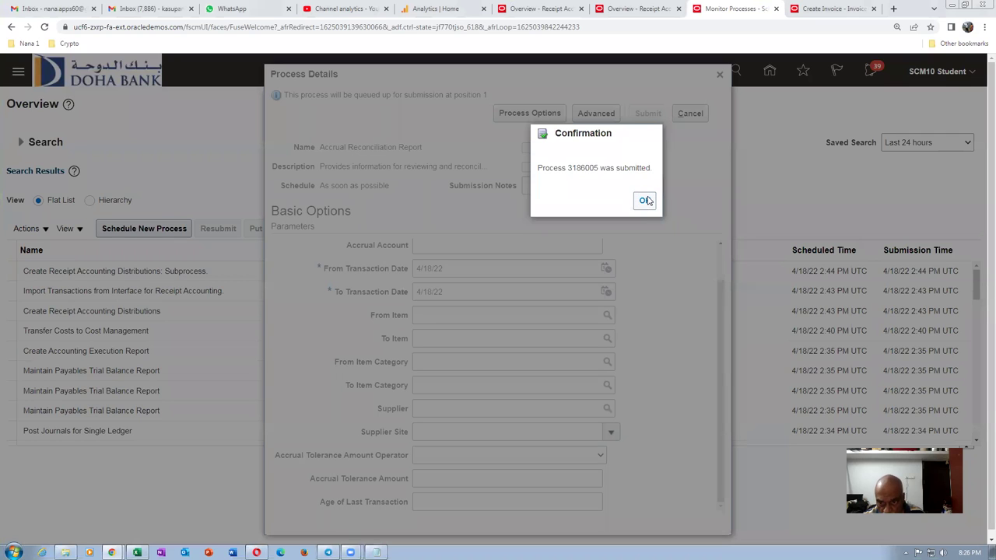
left_click(645, 201)
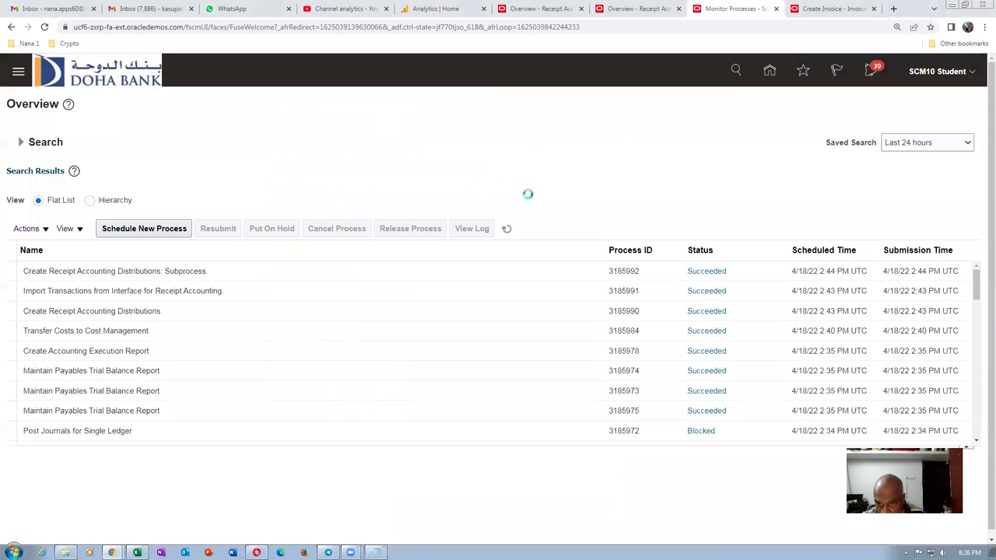
left_click(508, 231)
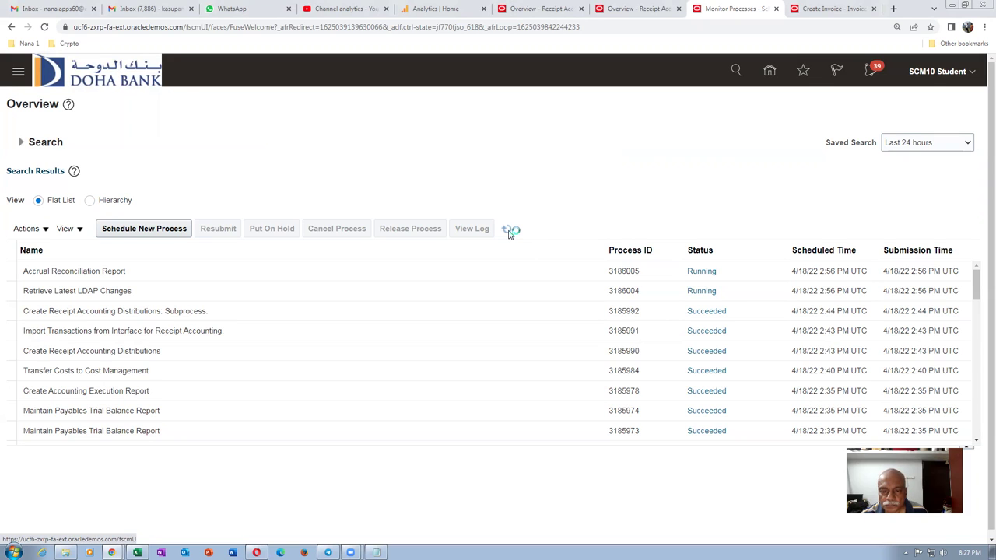
left_click(507, 229)
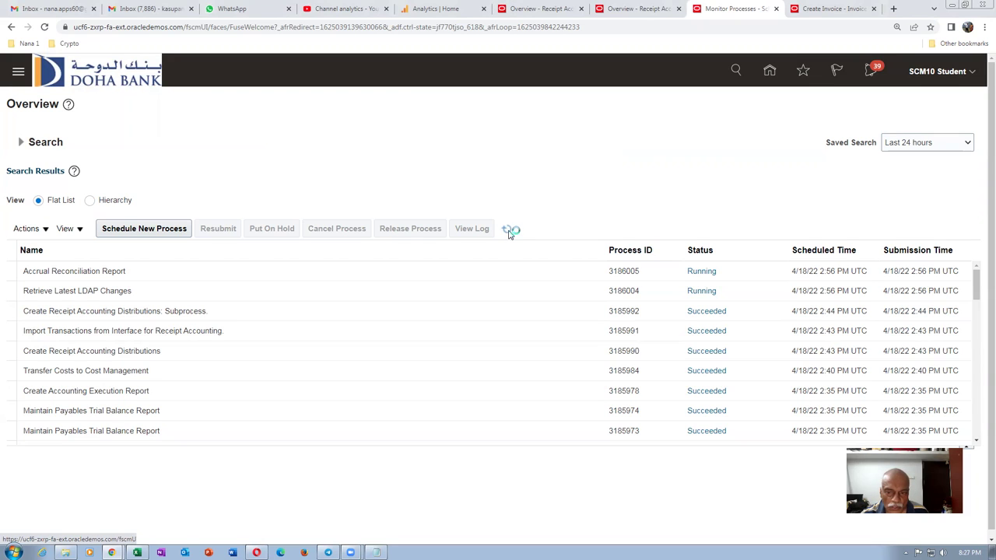
left_click(507, 231)
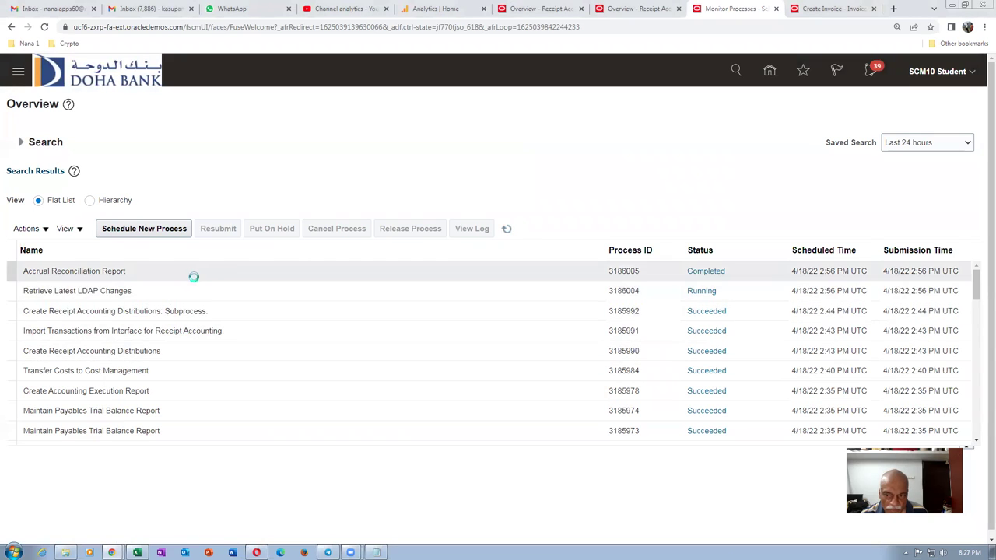
- Select the Accrual Reconciliation Report run, republish its output and export the detail report as a PDF
left_click(224, 272)
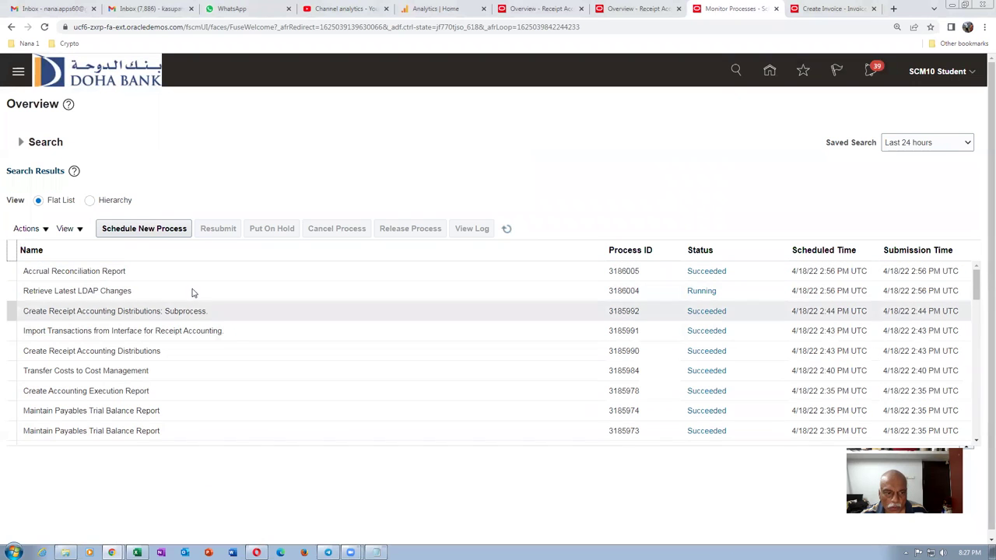
left_click(196, 271)
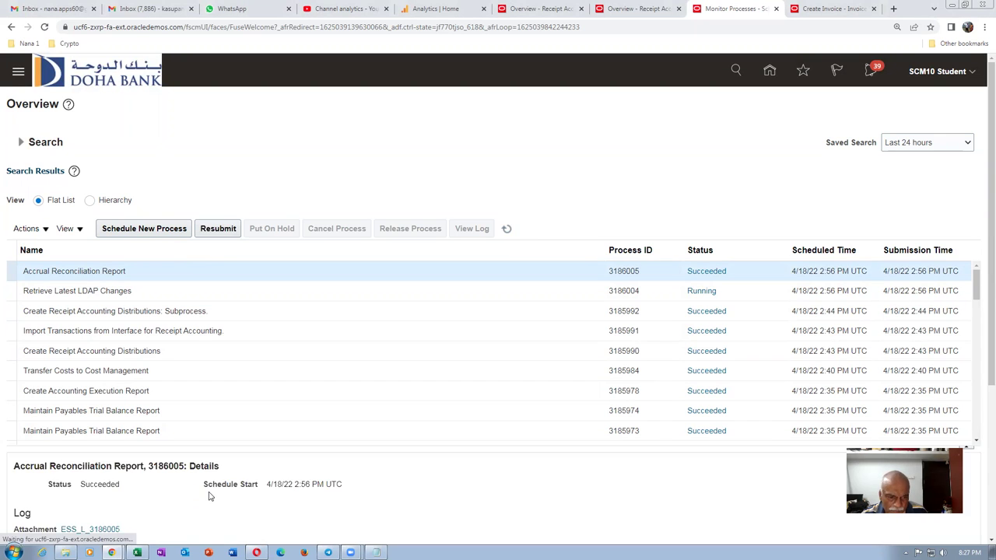
scroll(208, 498, "down", 2)
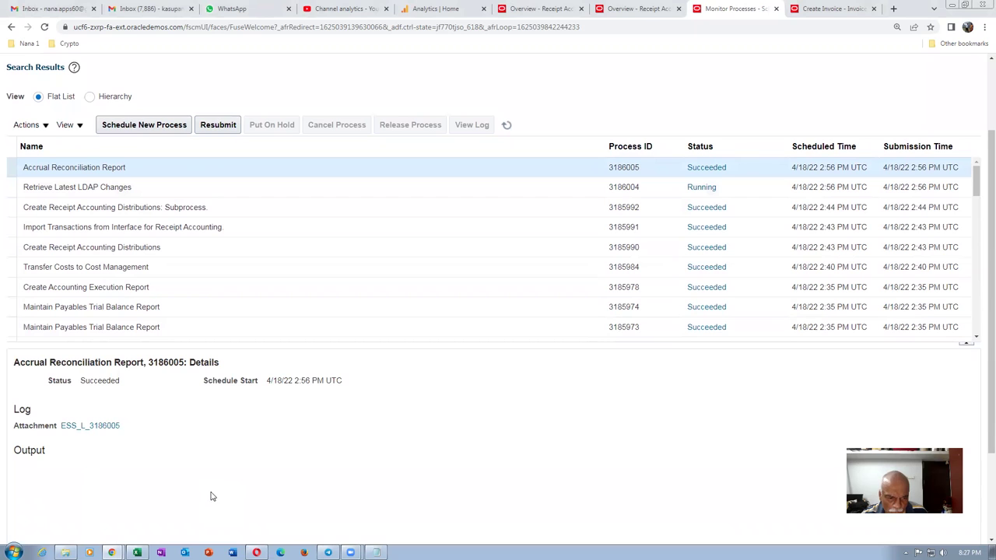
left_click(227, 514)
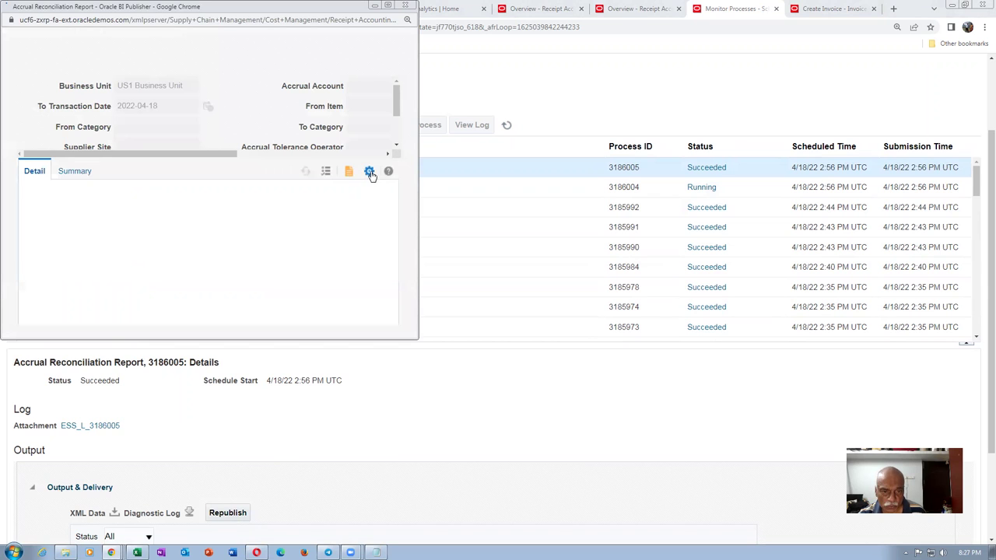
left_click(370, 172)
mouse_move(351, 189)
left_click(257, 211)
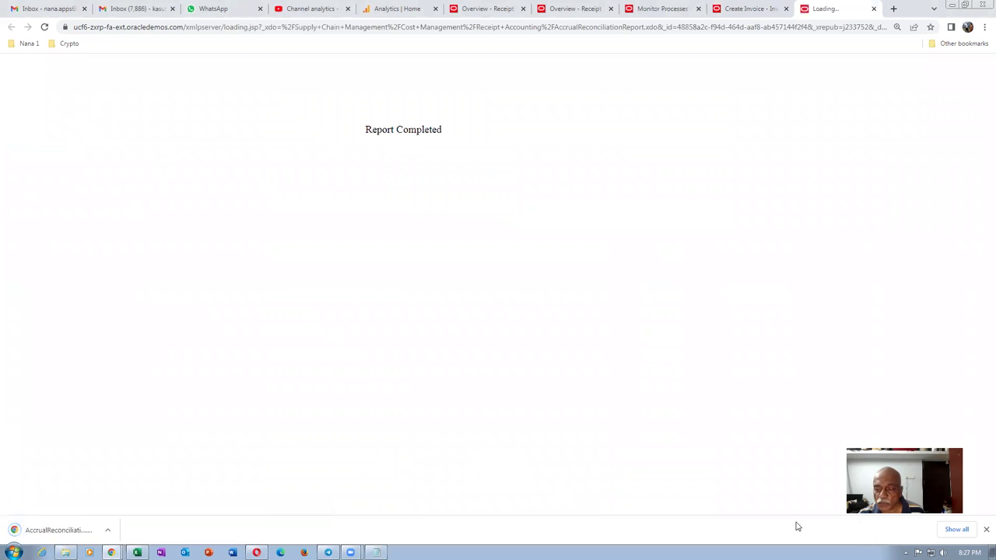
- Open the downloaded accrual reconciliation detail PDF, check its contents and close the PDF and downloads pages
left_click(947, 532)
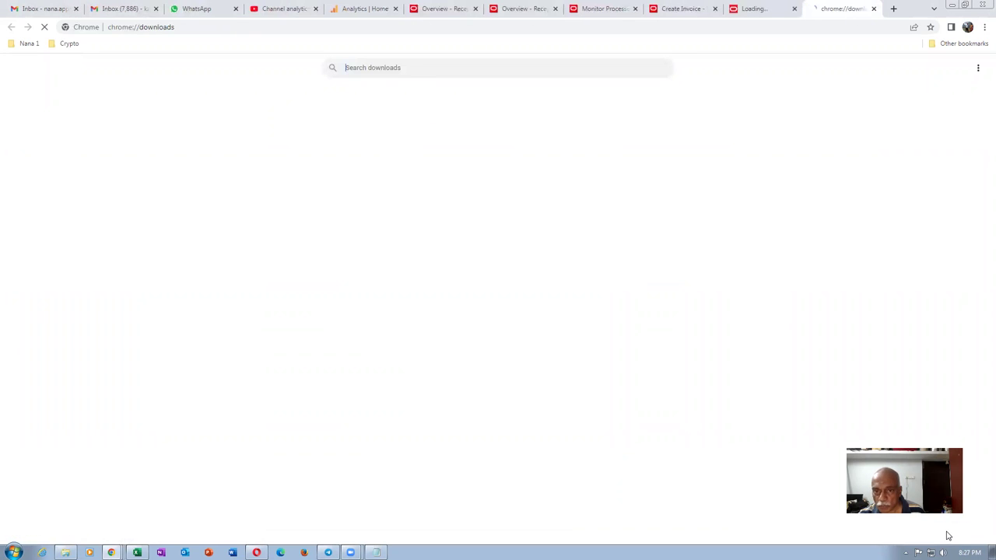
left_click(431, 131)
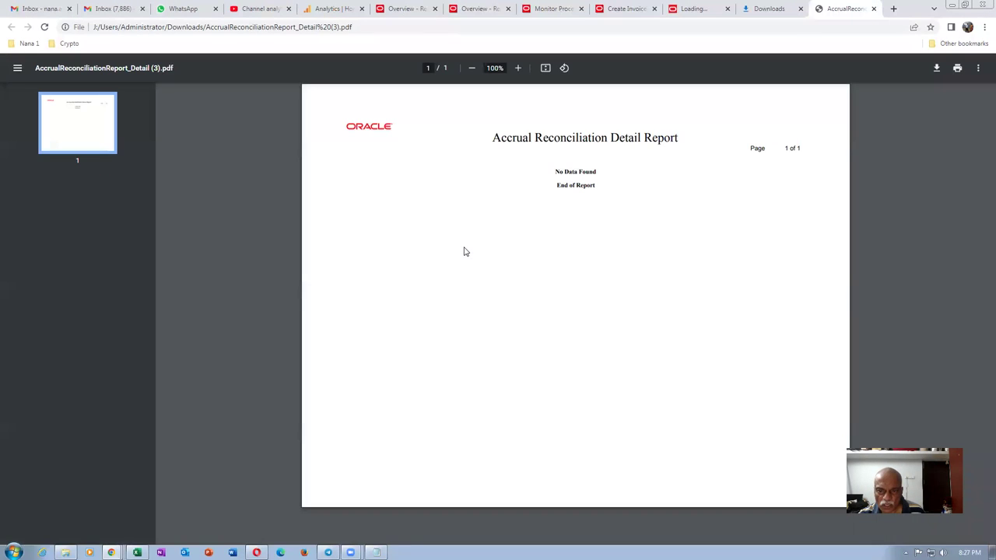
left_click_drag(567, 168, 571, 185)
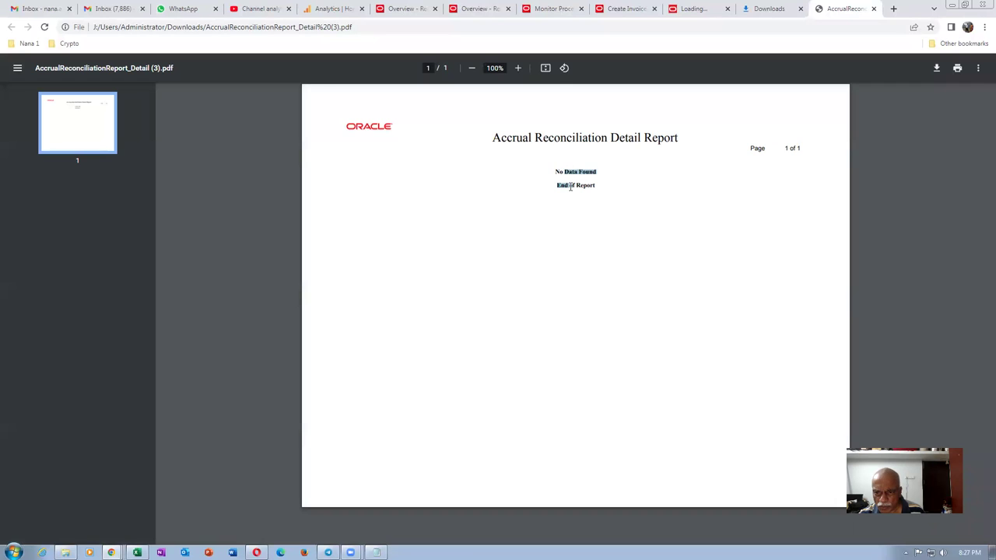
left_click(577, 211)
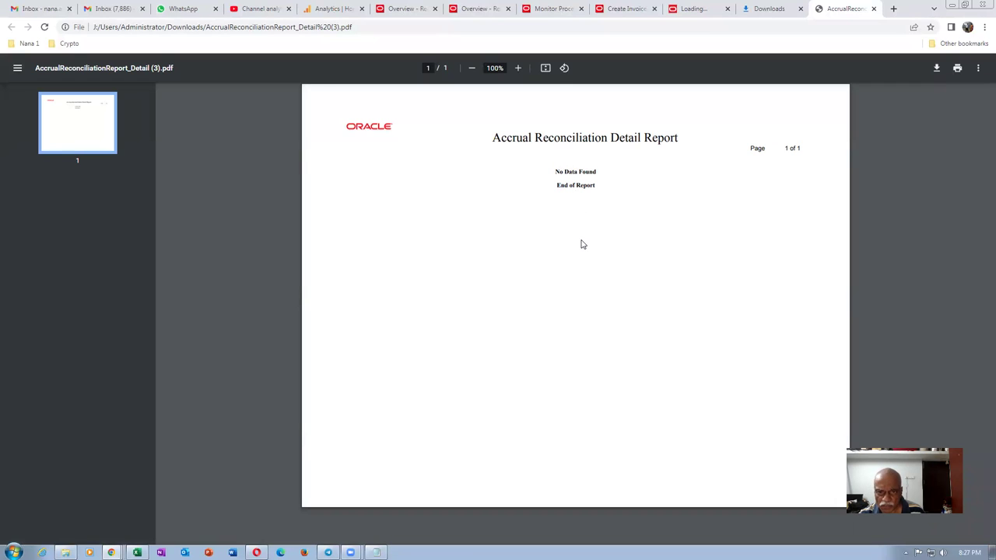
left_click(873, 9)
left_click(873, 9)
left_click(872, 8)
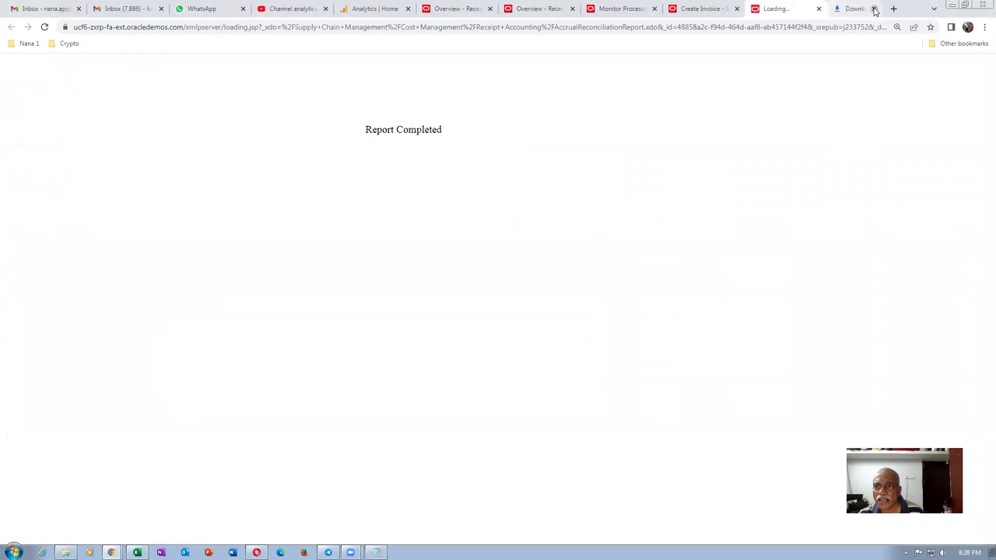
- Close the downloads page, return to the Receipt Accounting overview and open the Adjust Receipt Accrual Balances task
left_click(873, 8)
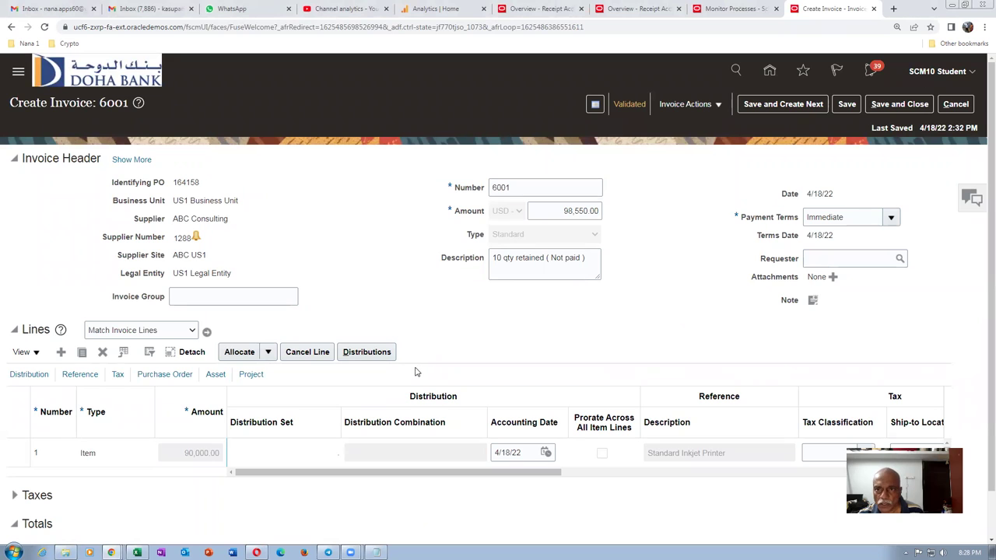
left_click(639, 10)
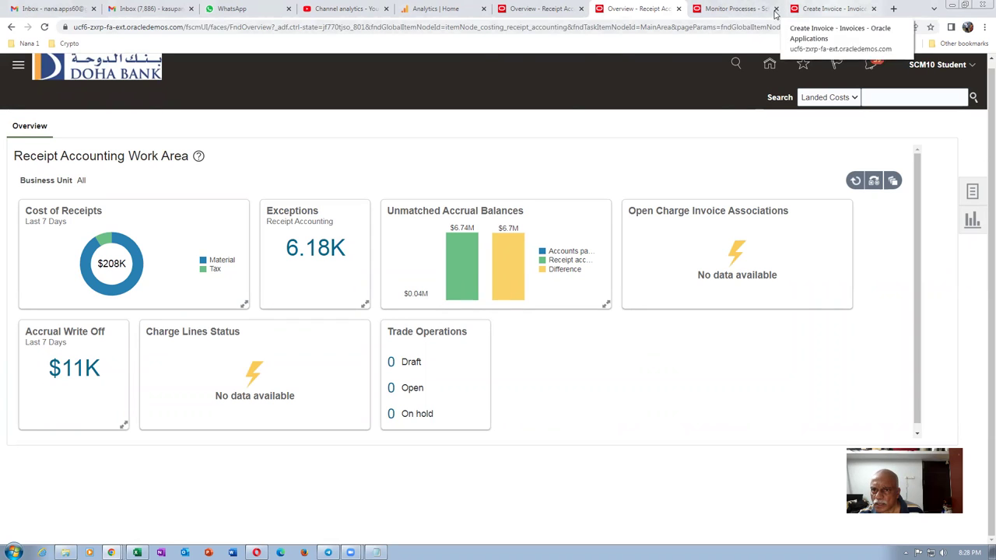
left_click(532, 10)
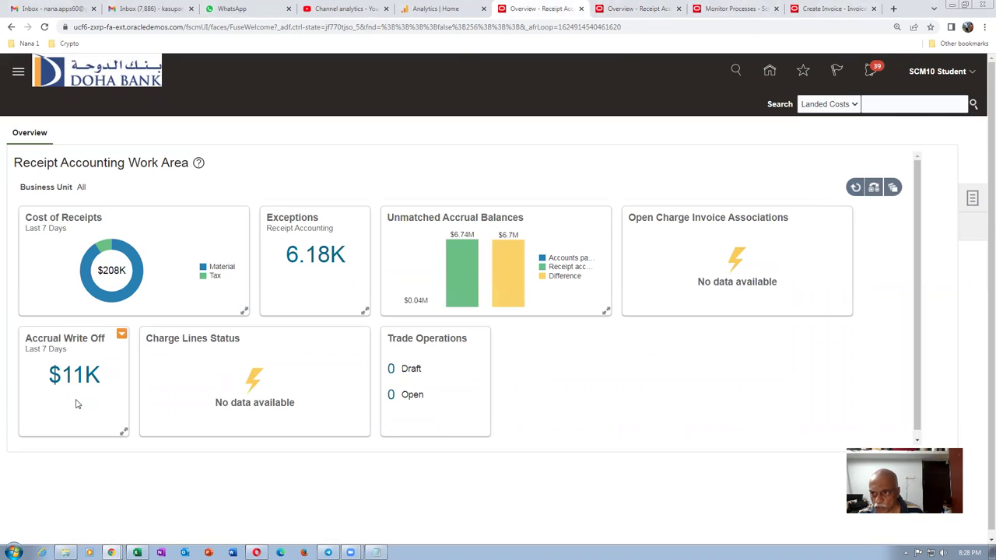
left_click(971, 198)
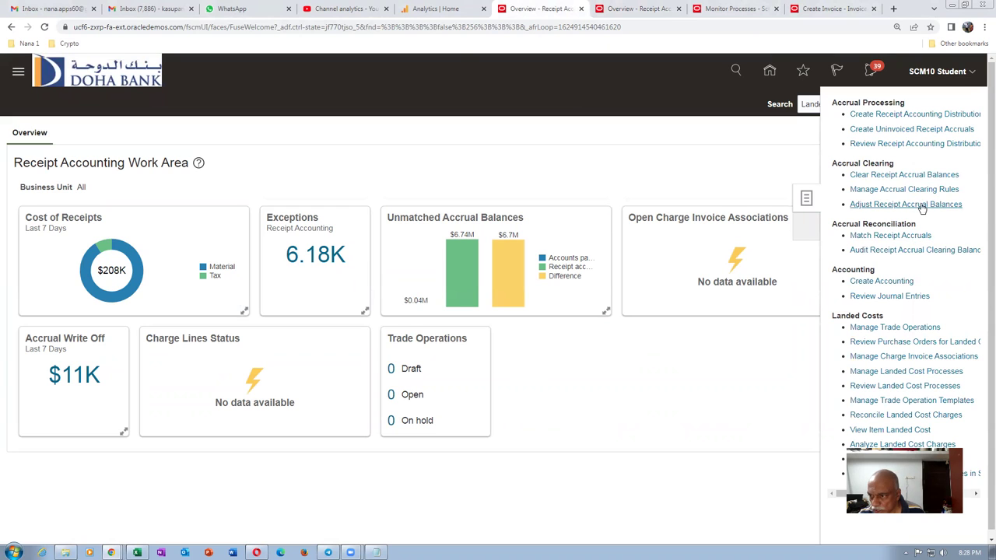
left_click(920, 206)
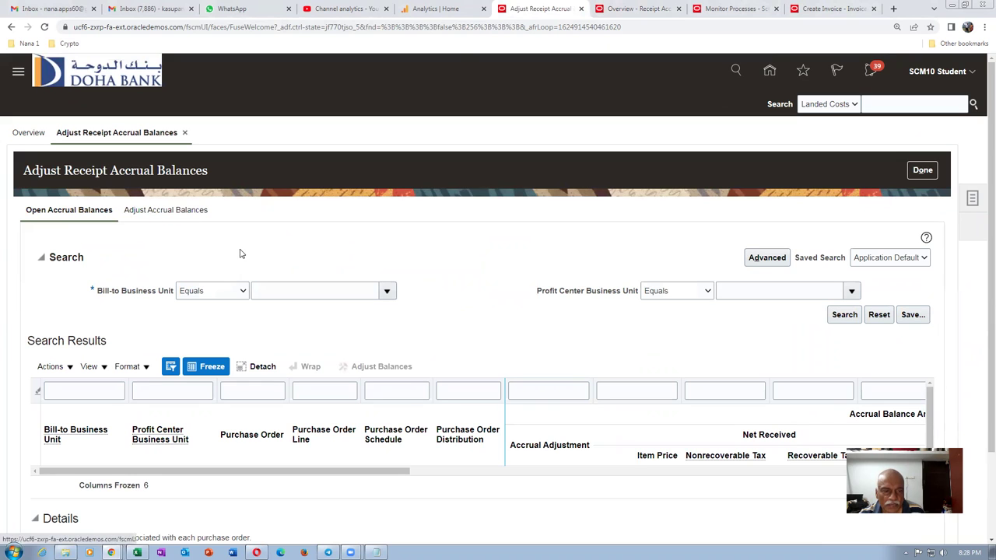
- Search the already adjusted accrual balances for bill-to business units starting with US1
left_click(279, 293)
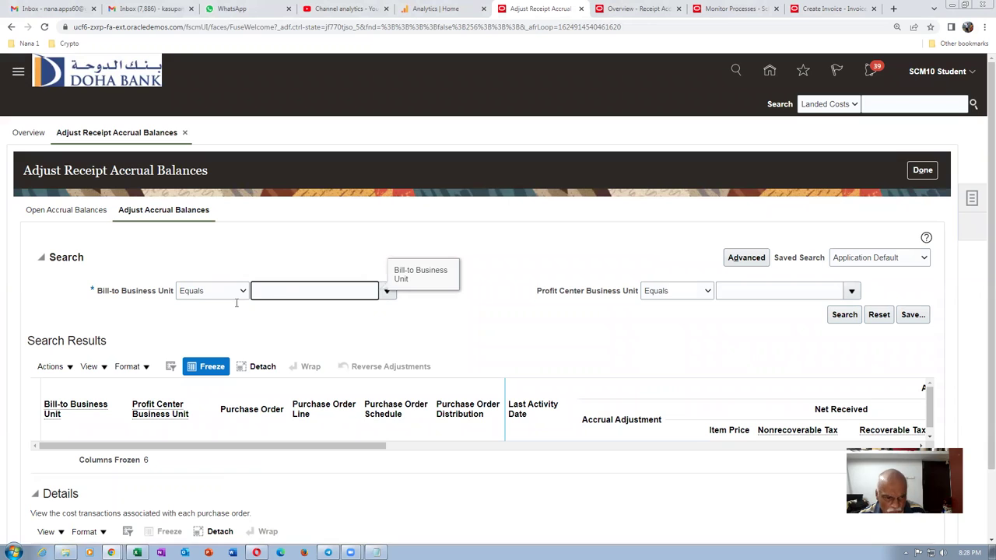
left_click(199, 294)
left_click(229, 307)
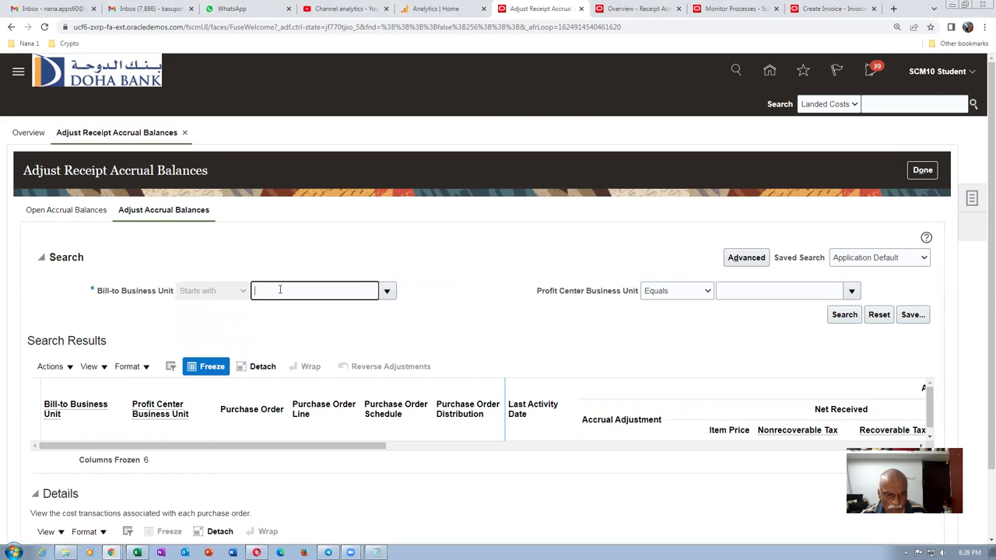
type("US1")
key("Tab")
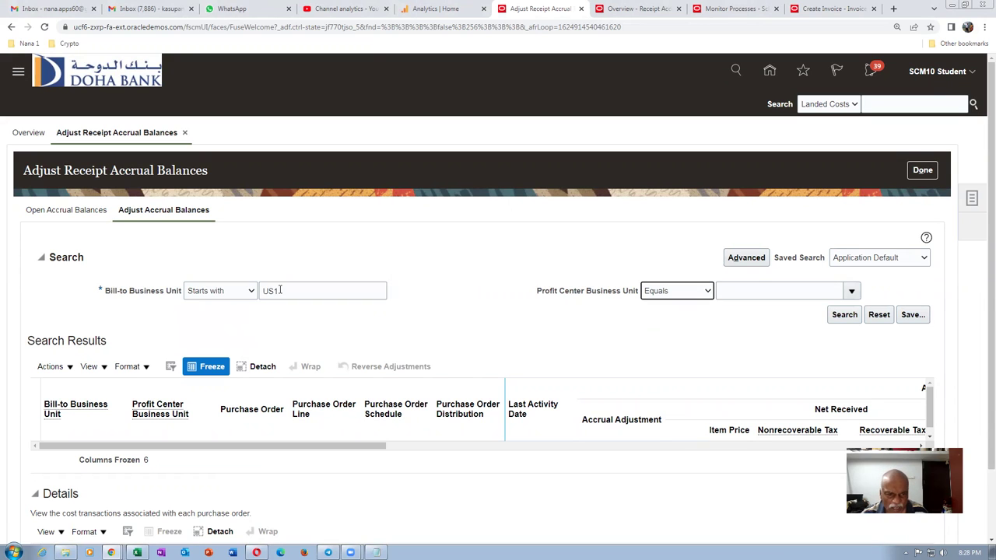
left_click(845, 315)
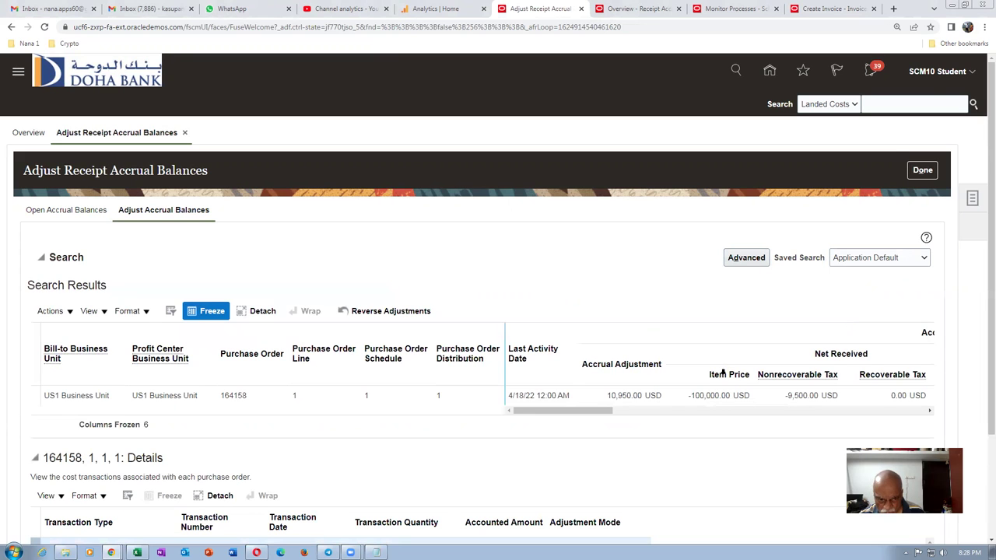
- Reverse the adjustment on the found purchase order line with the reason "doc provided by supplier" and acknowledge the message
left_click(31, 401)
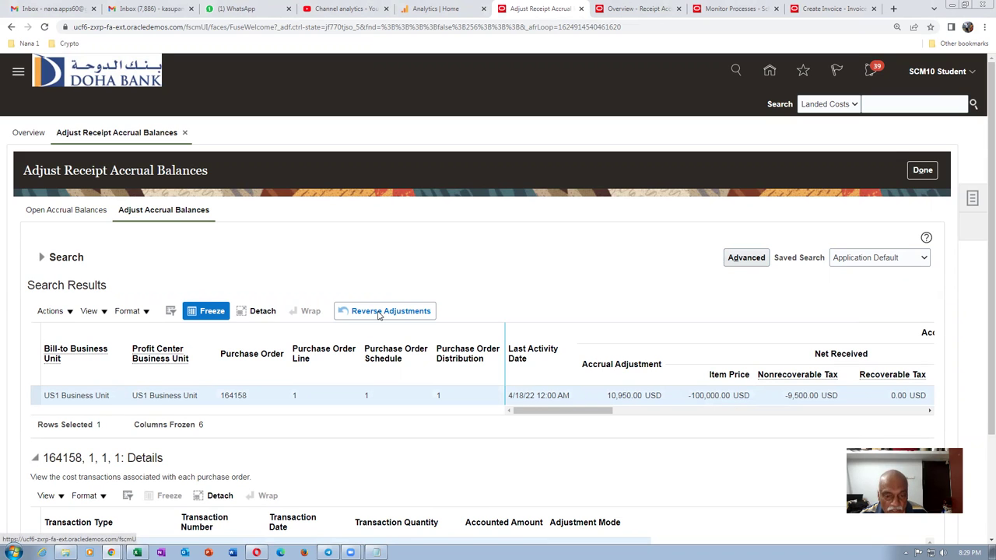
left_click(379, 312)
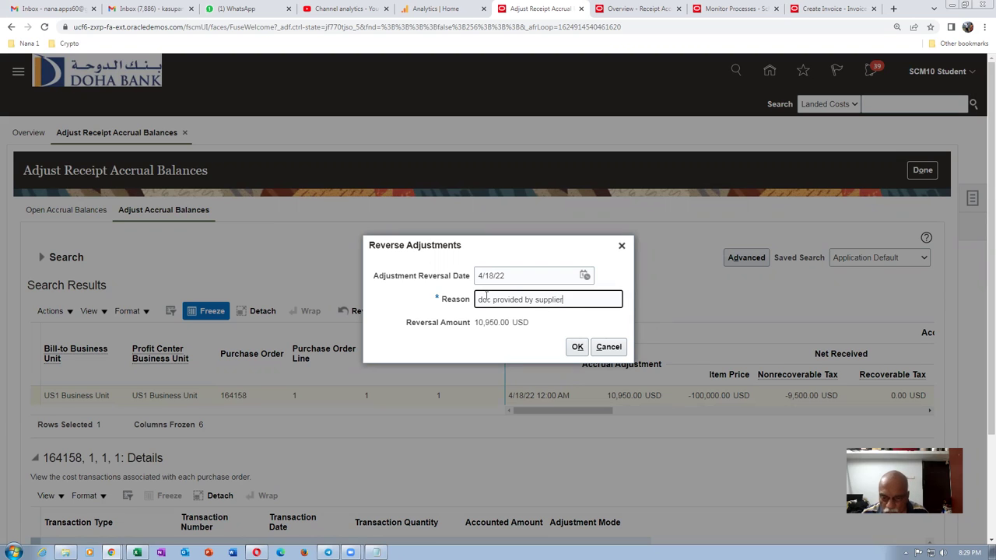
left_click(575, 347)
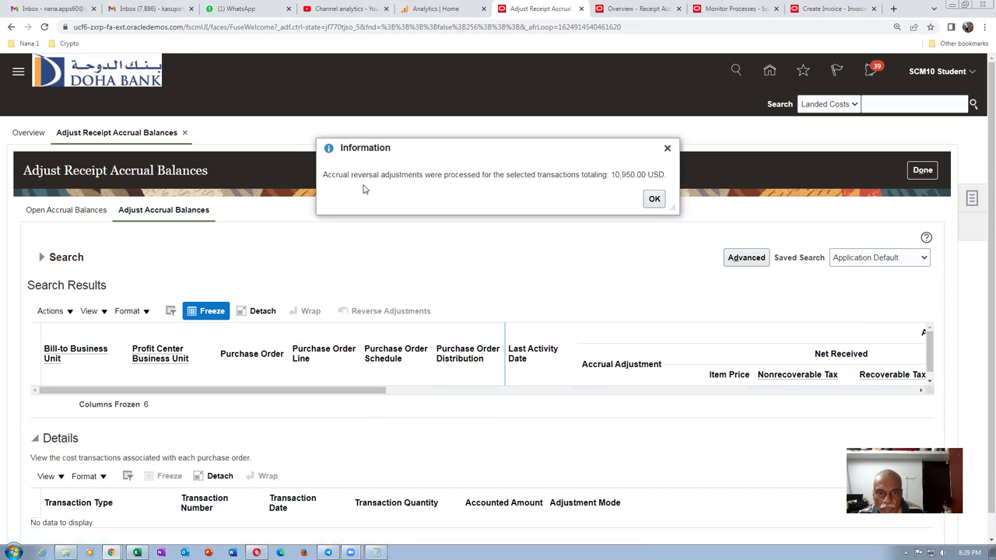
left_click_drag(531, 174, 580, 183)
left_click(654, 200)
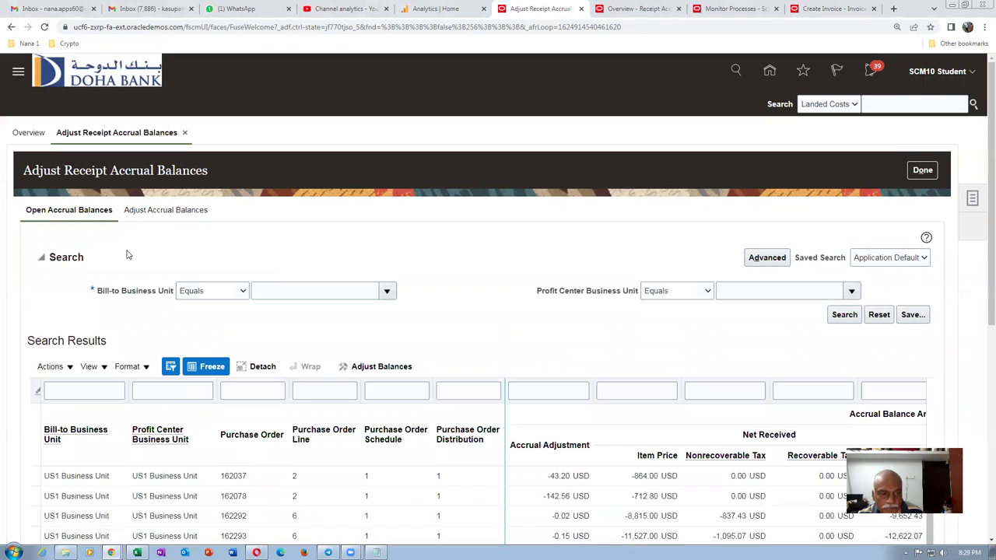
- Filter the open accrual balances by the number of the purchase order whose adjustment was reversed
left_click(243, 392)
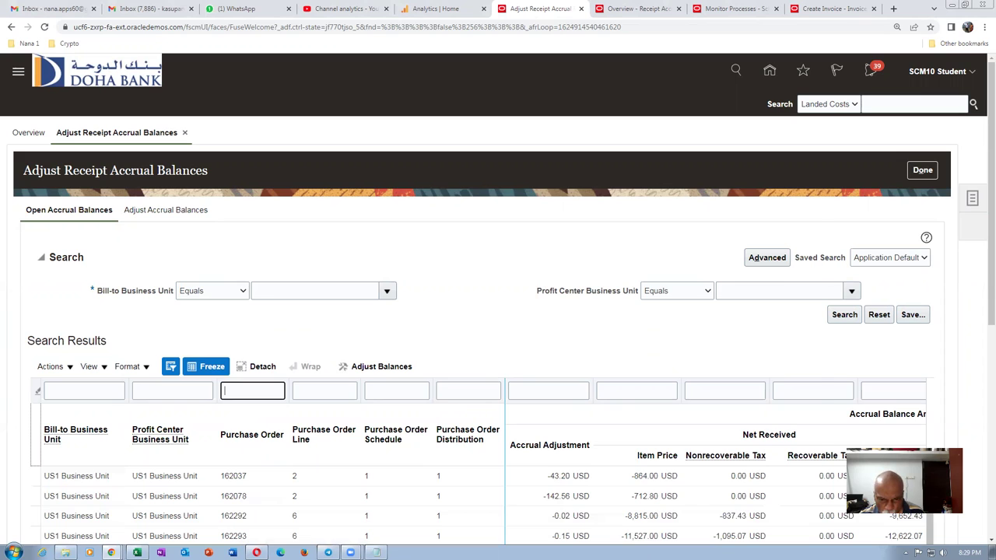
key("alt+Tab")
key("alt+Tab")
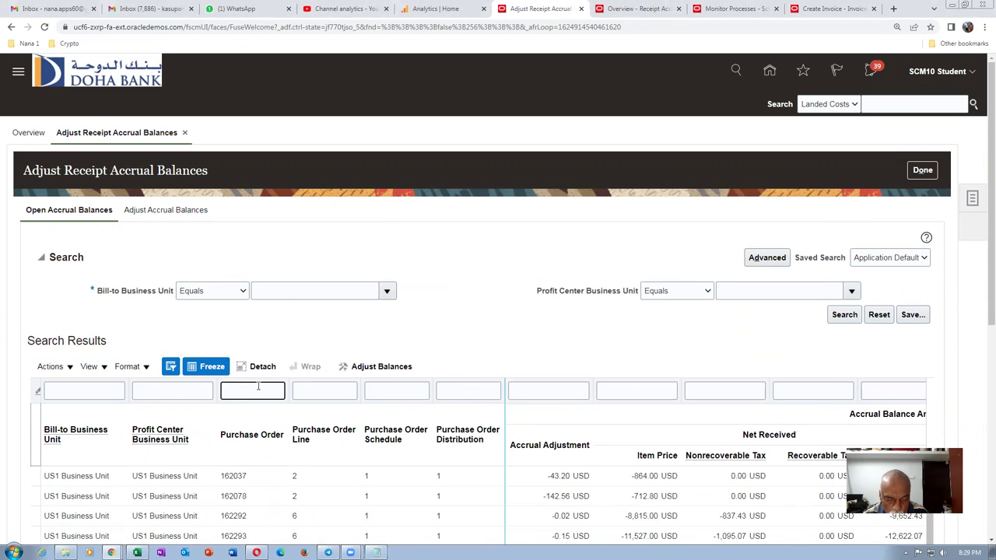
type("164158")
key("Return")
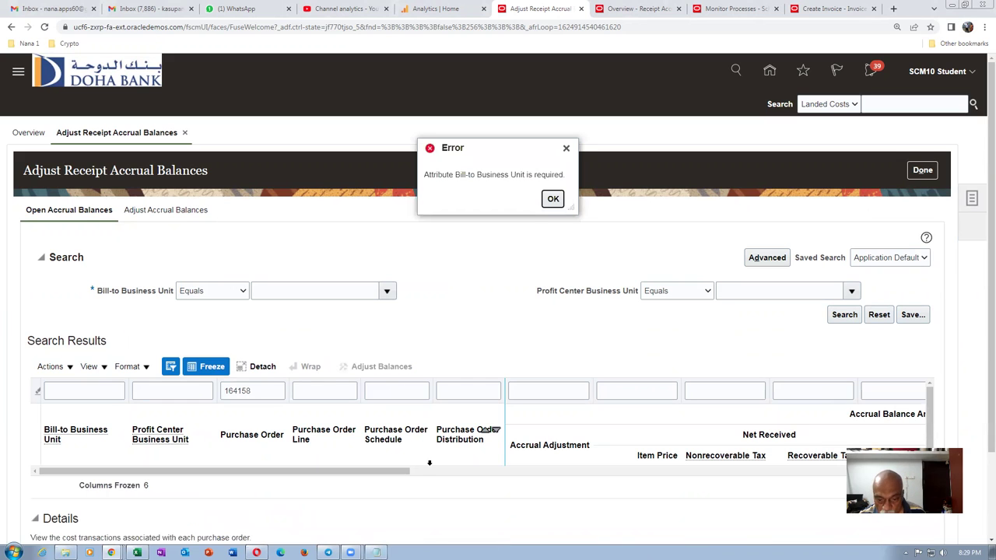
- Search the open accrual balances for bill-to business units starting with US1 and select the filtered purchase order's line
left_click(549, 199)
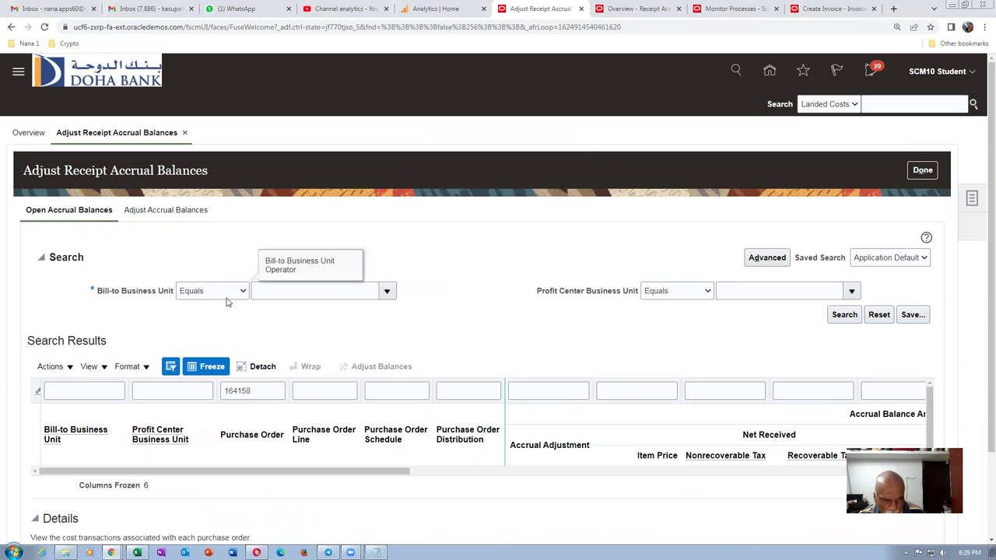
left_click(198, 303)
left_click(200, 313)
left_click(268, 289)
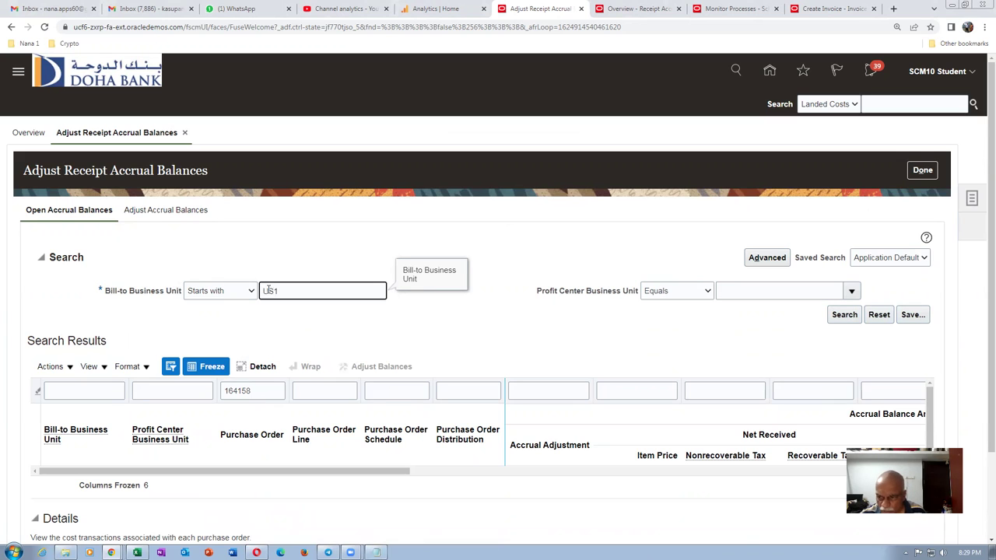
left_click(844, 314)
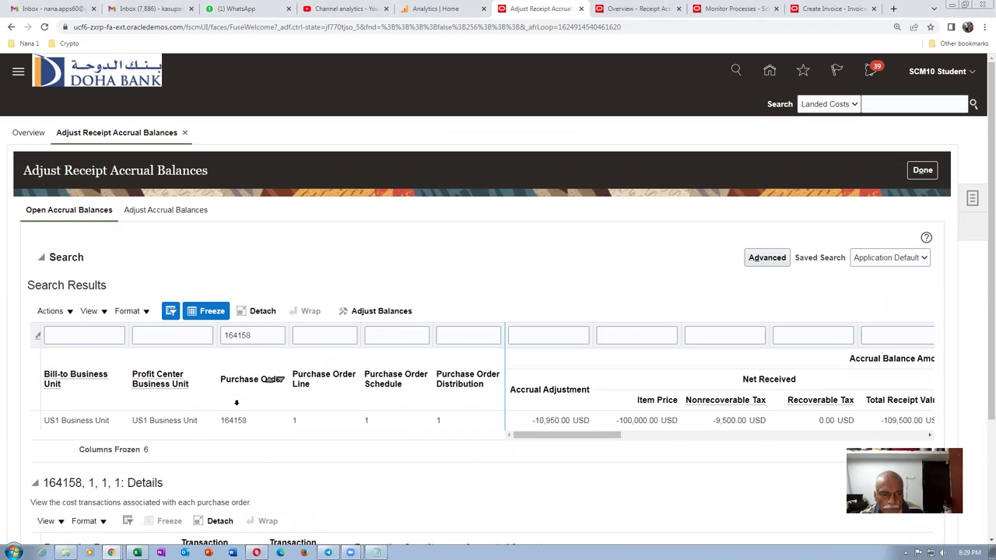
left_click(276, 336)
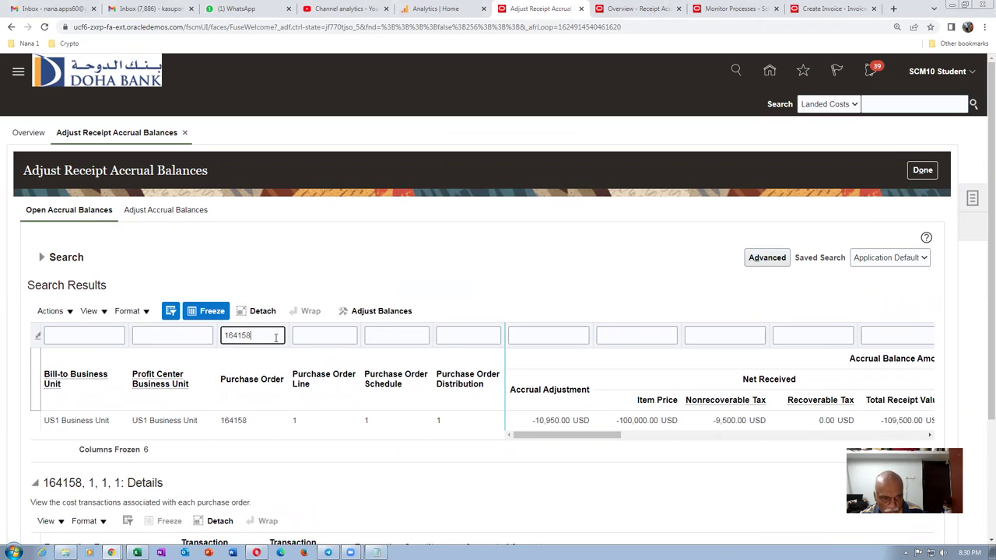
left_click(259, 420)
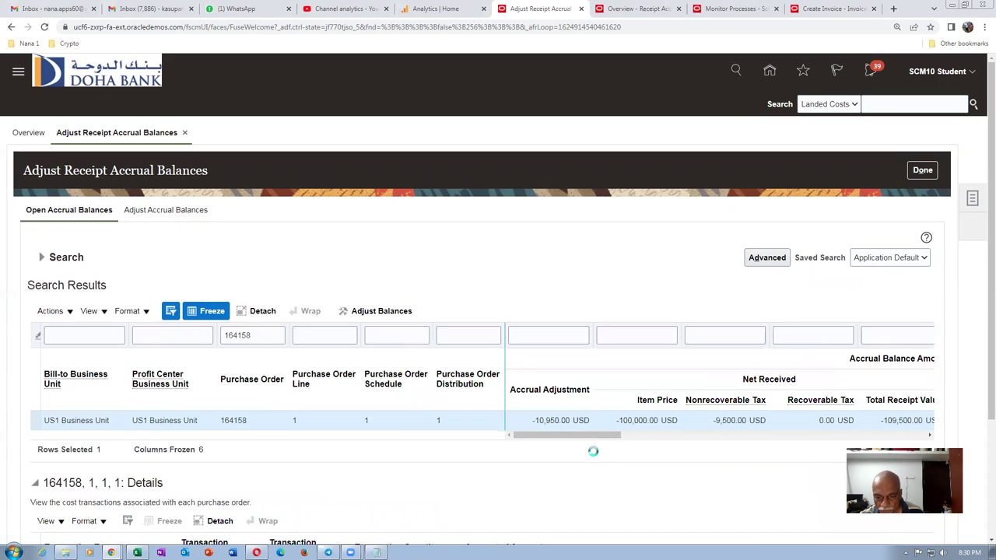
left_click_drag(591, 436, 449, 456)
- Clear the purchase order filter and examine the full list of open accrual balances and its available actions
double_click(237, 335)
key("BackSpace")
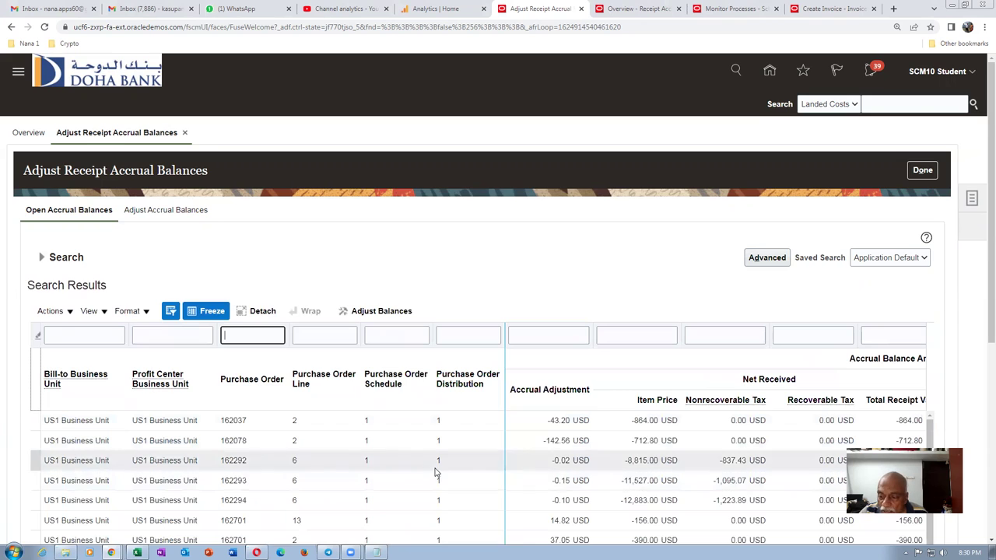
scroll(427, 470, "down", 2)
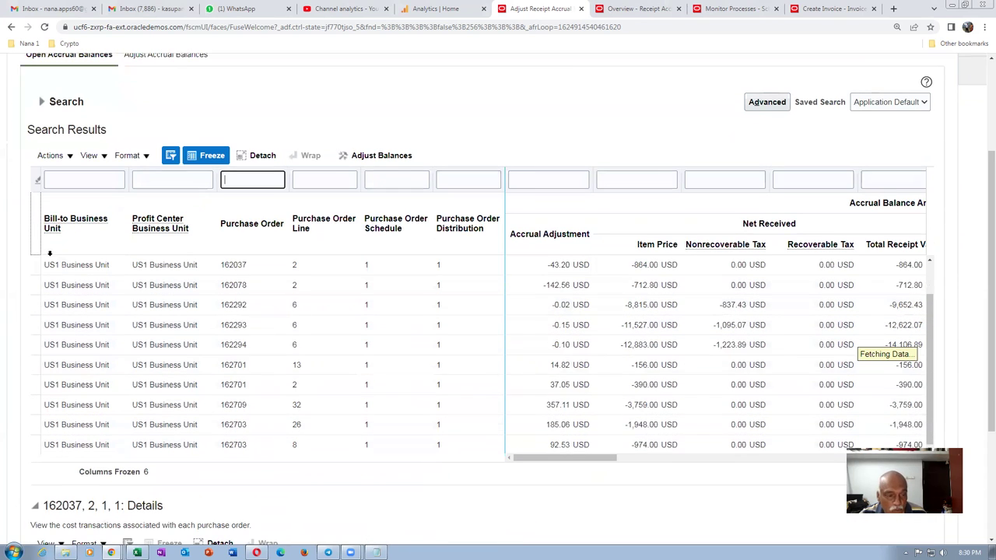
scroll(121, 268, "down", 1)
left_click(49, 155)
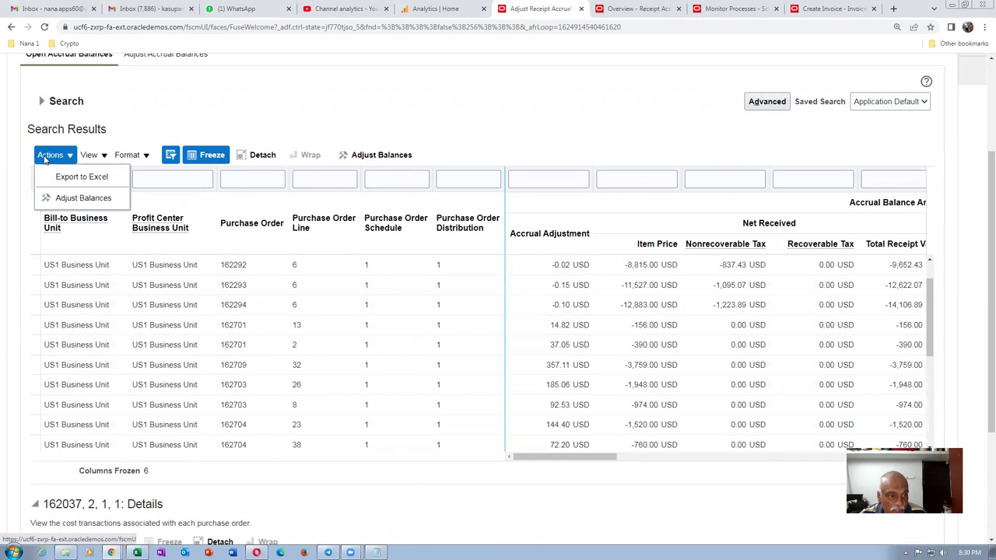
left_click(356, 121)
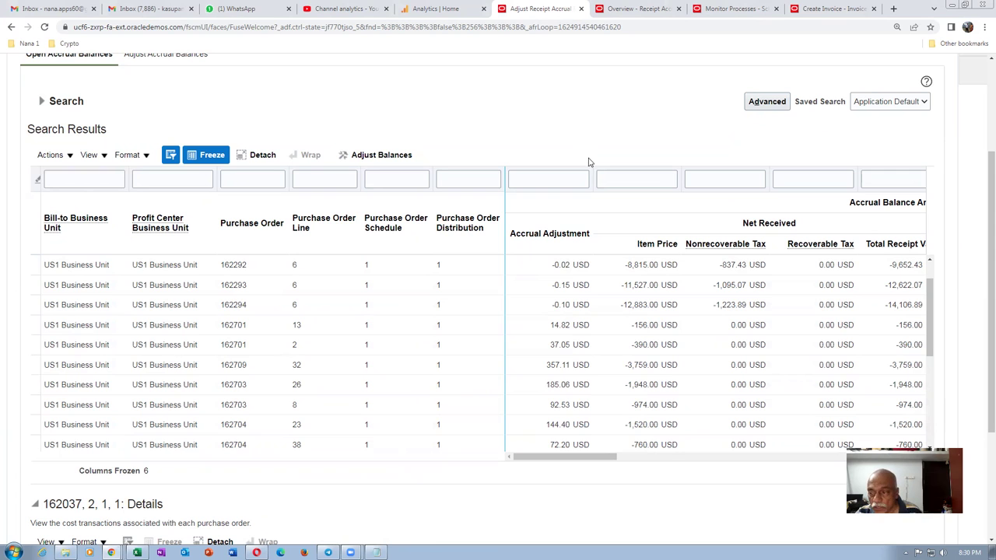
scroll(981, 272, "up", 2)
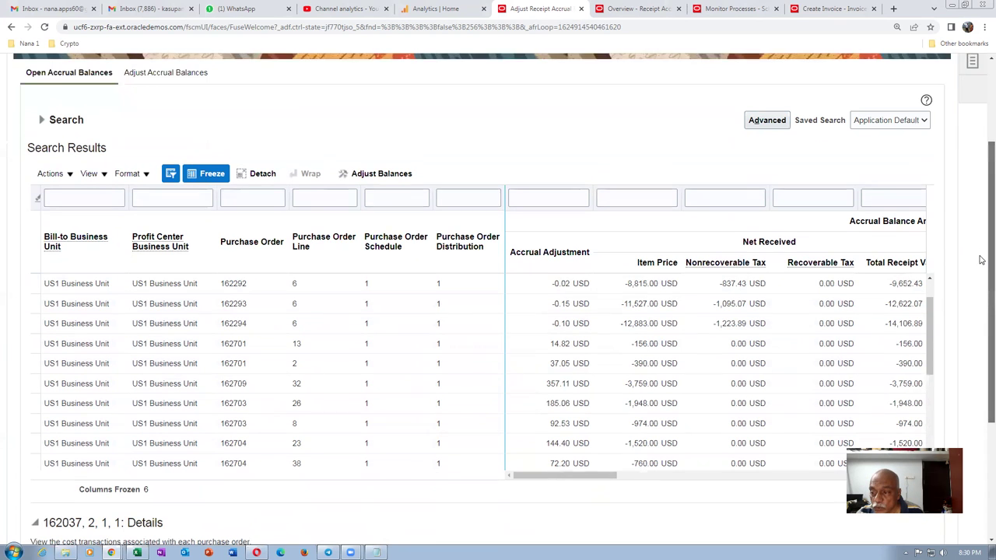
scroll(981, 242, "up", 3)
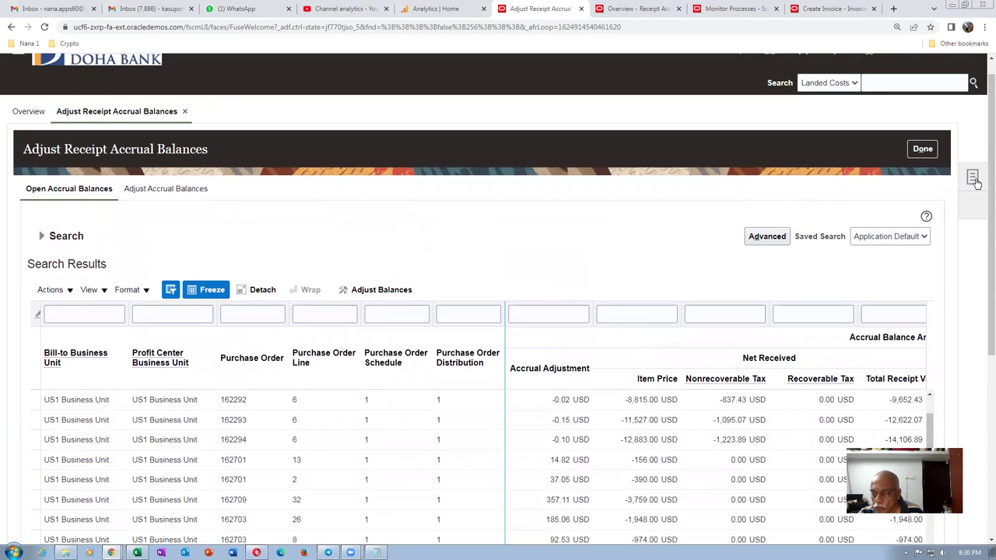
- Open the Manage Accrual Clearing Rules task
left_click(976, 181)
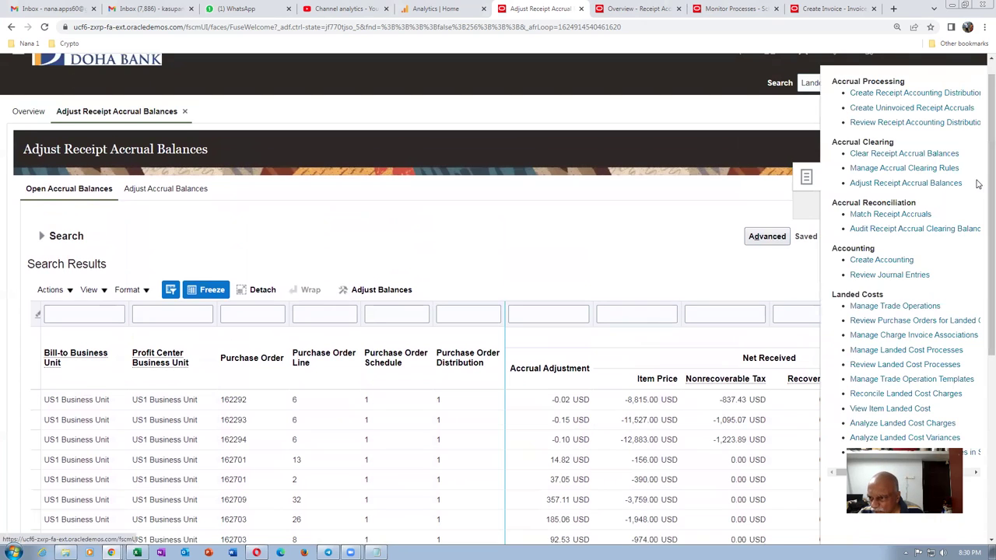
left_click(902, 172)
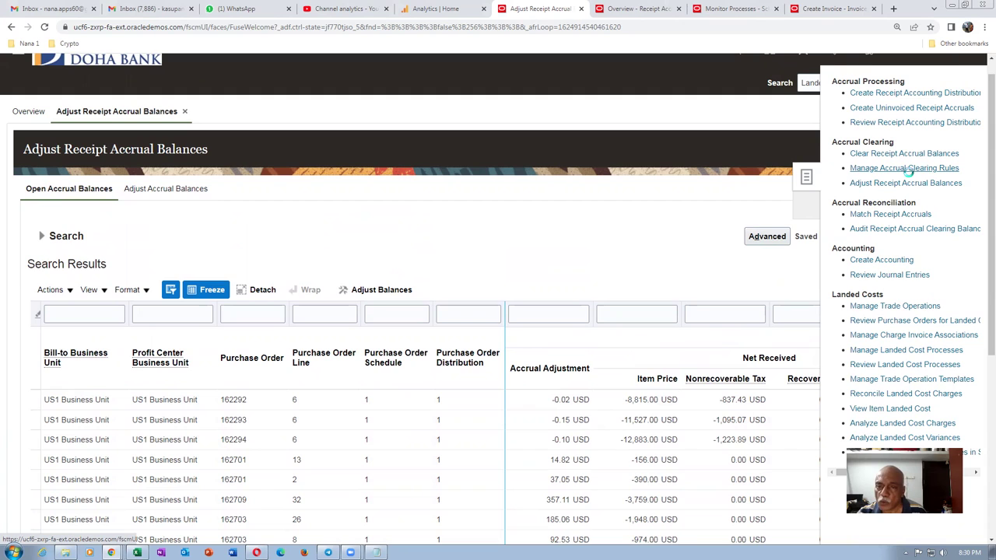
left_click(906, 173)
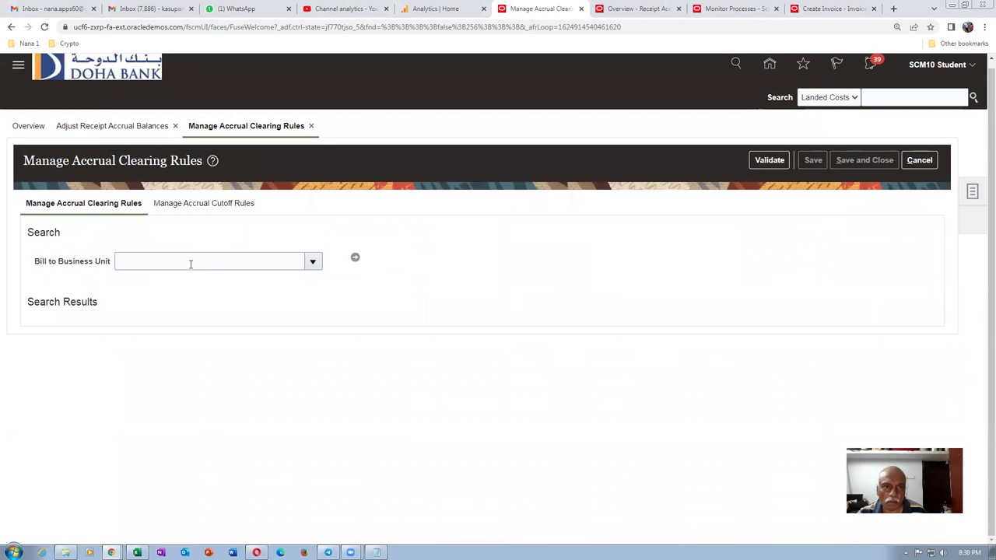
left_click(237, 9)
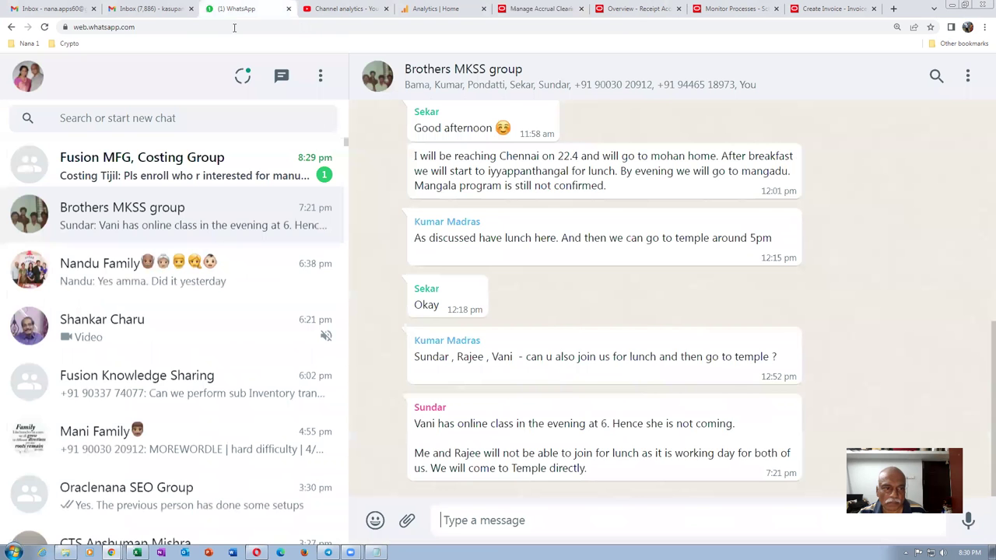
left_click(179, 165)
left_click(834, 8)
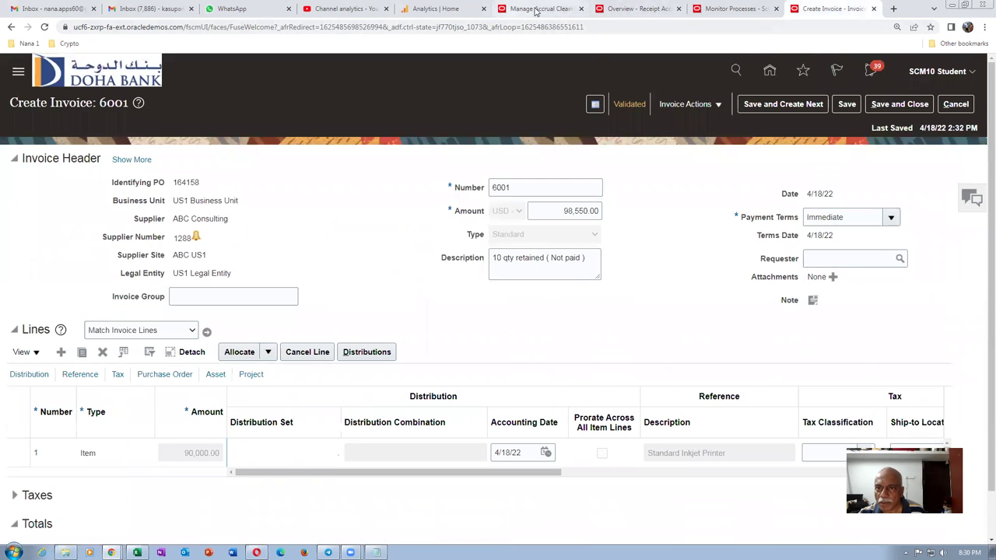
- Return to the accrual clearing rules and search them with US1 Business Unit as the bill-to business unit
left_click(537, 8)
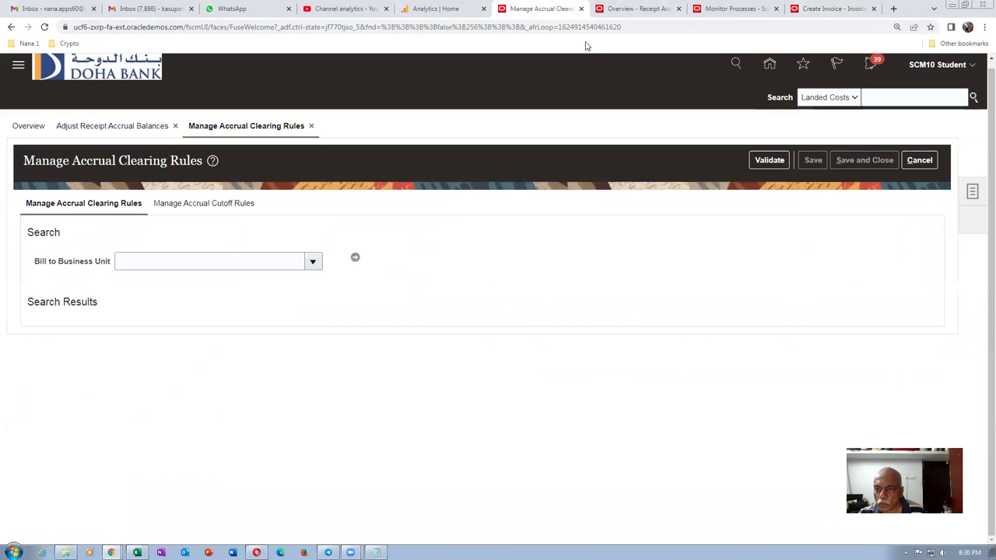
left_click(135, 261)
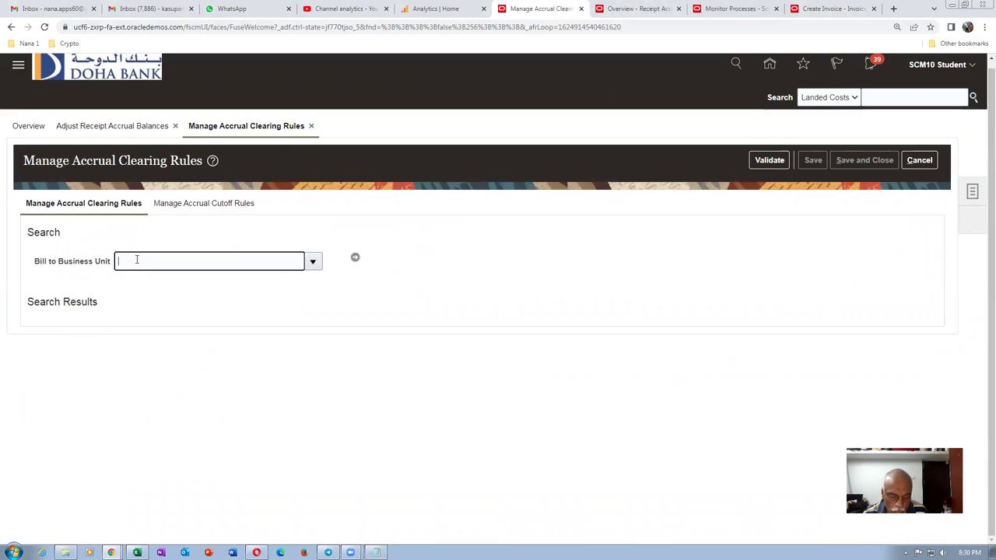
key("Tab")
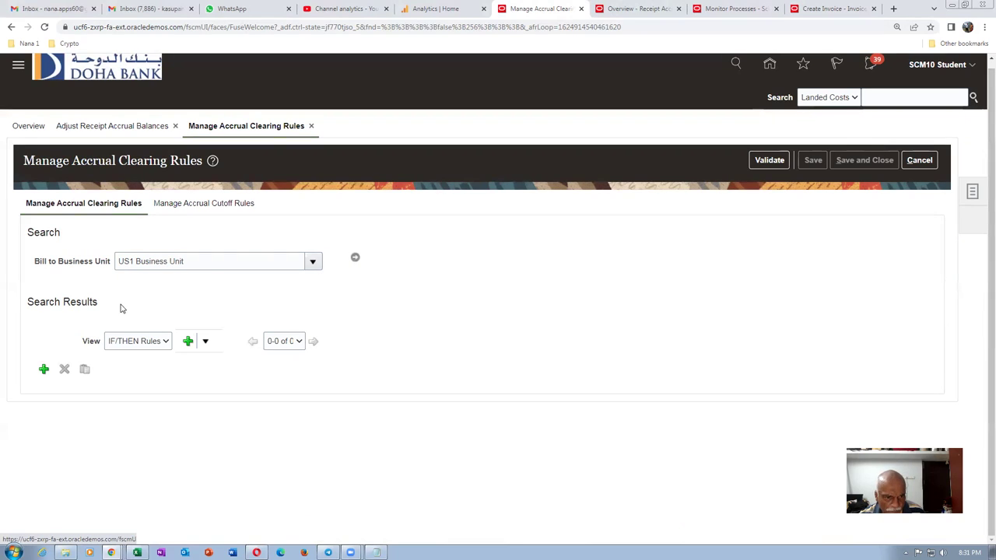
- Add a new IF/THEN accrual clearing rule for US1 Business Unit and expand its conditions and actions
left_click(44, 370)
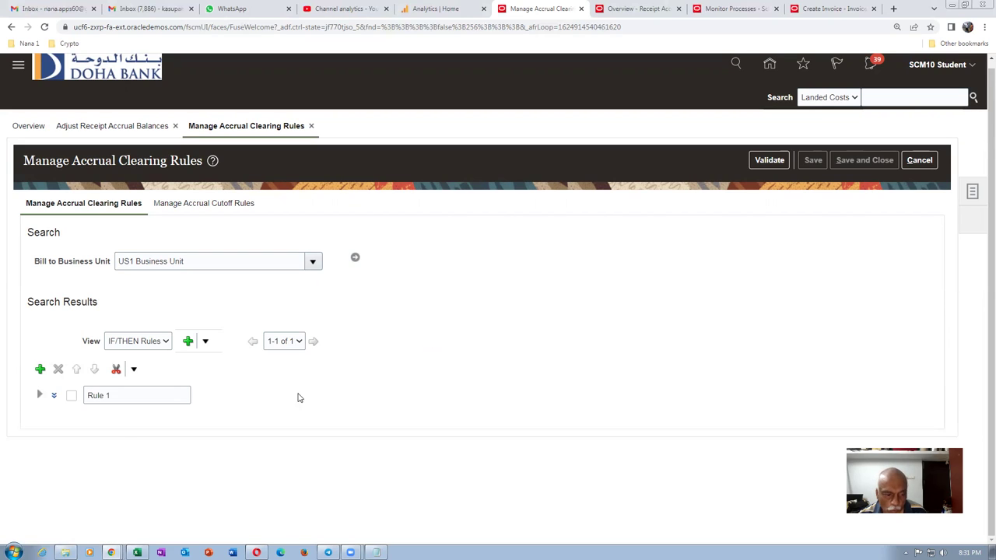
left_click(53, 397)
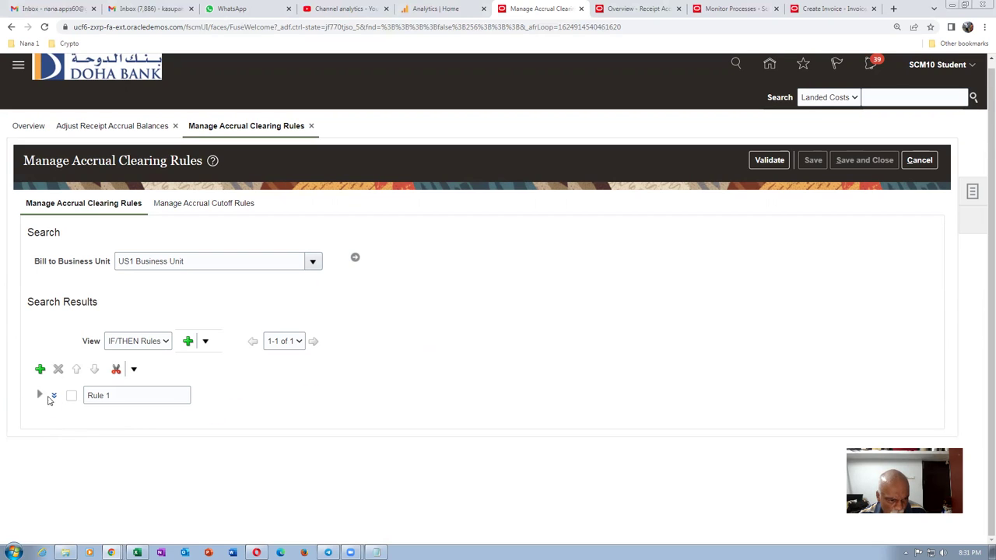
left_click(38, 396)
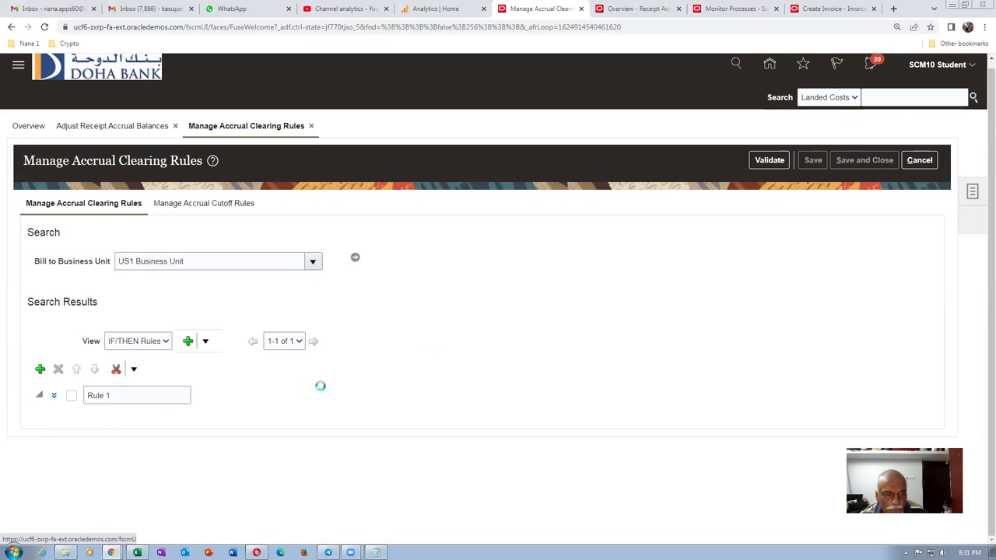
scroll(311, 408, "down", 1)
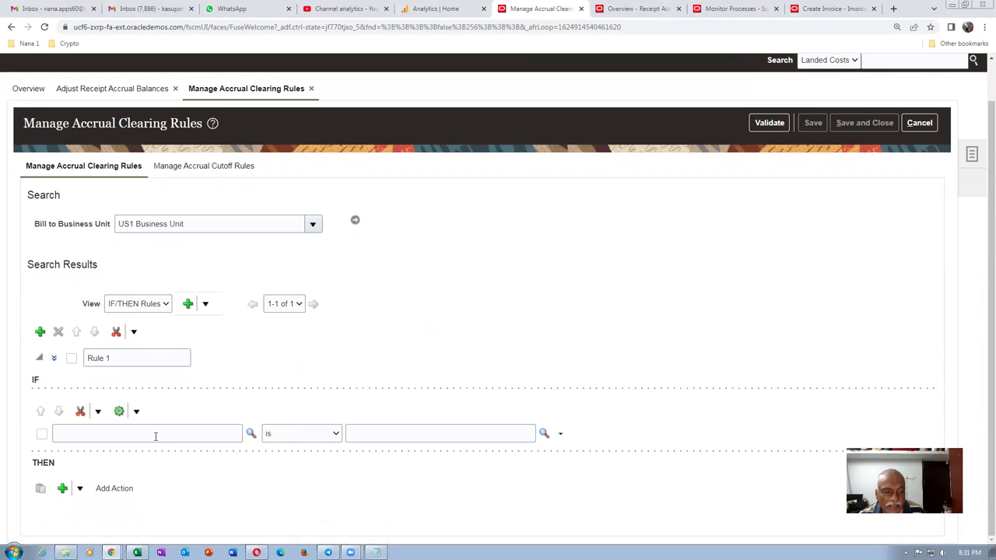
- Switch to File Explorer and open the 56_Reconciliation Rules document from the Additional_Docs_Records_4 folder of CTS Training
left_click(65, 552)
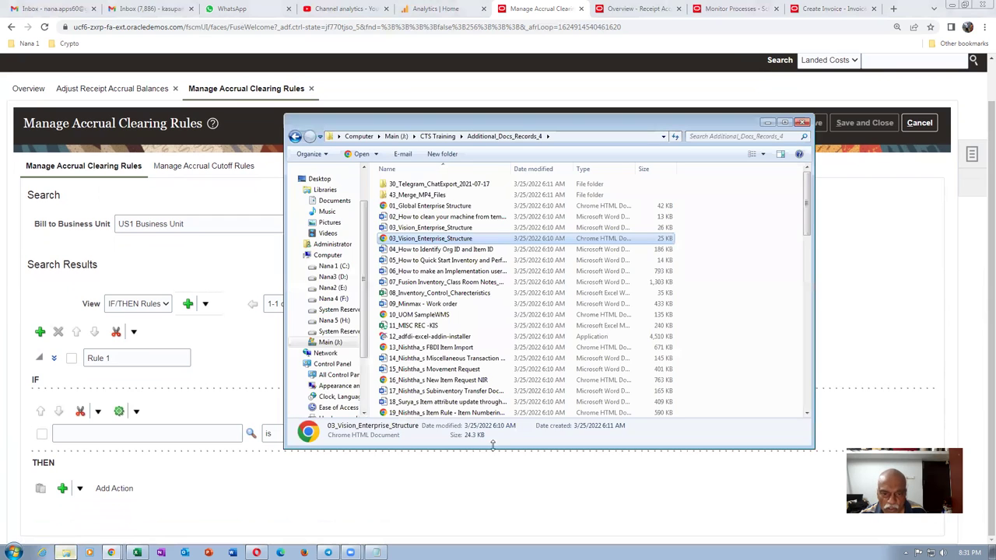
left_click(436, 136)
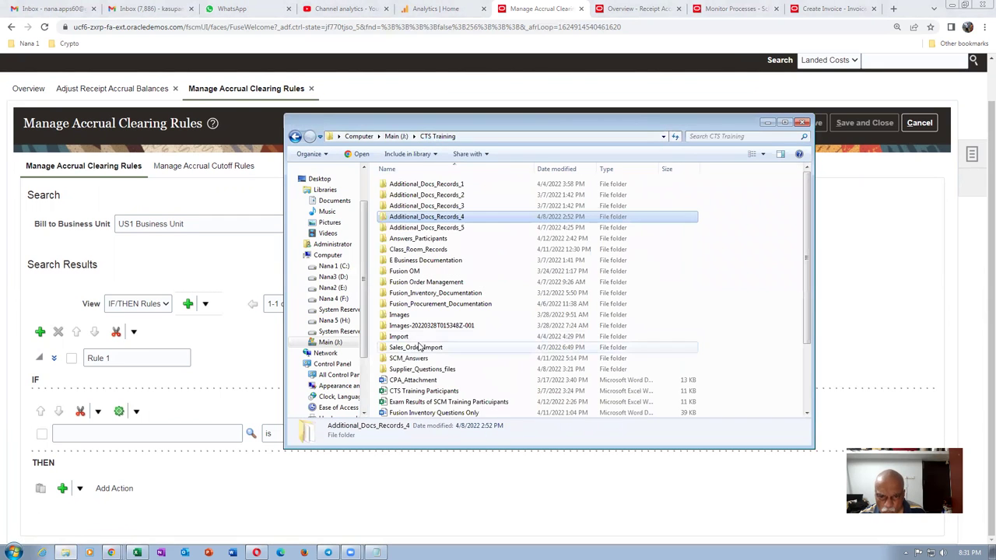
double_click(447, 218)
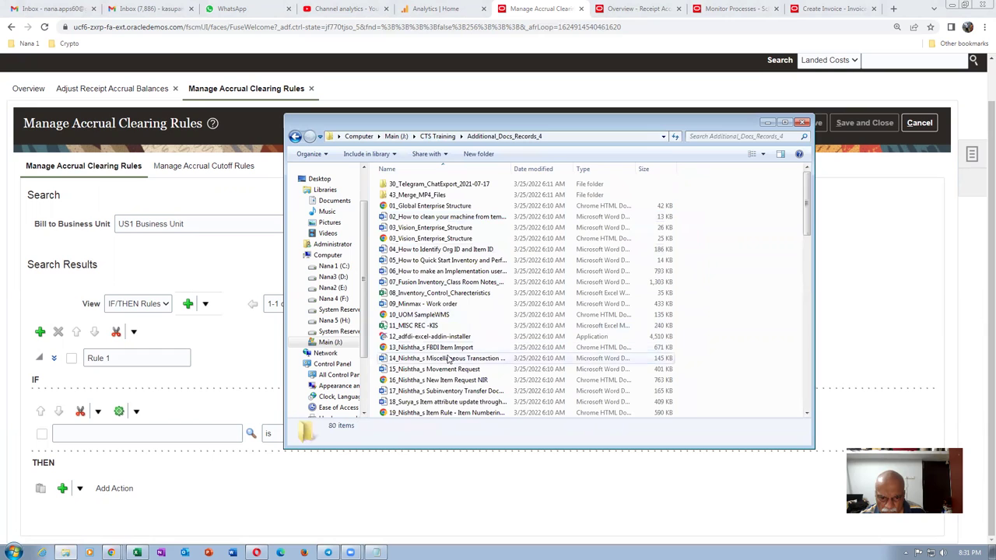
left_click_drag(809, 222, 826, 377)
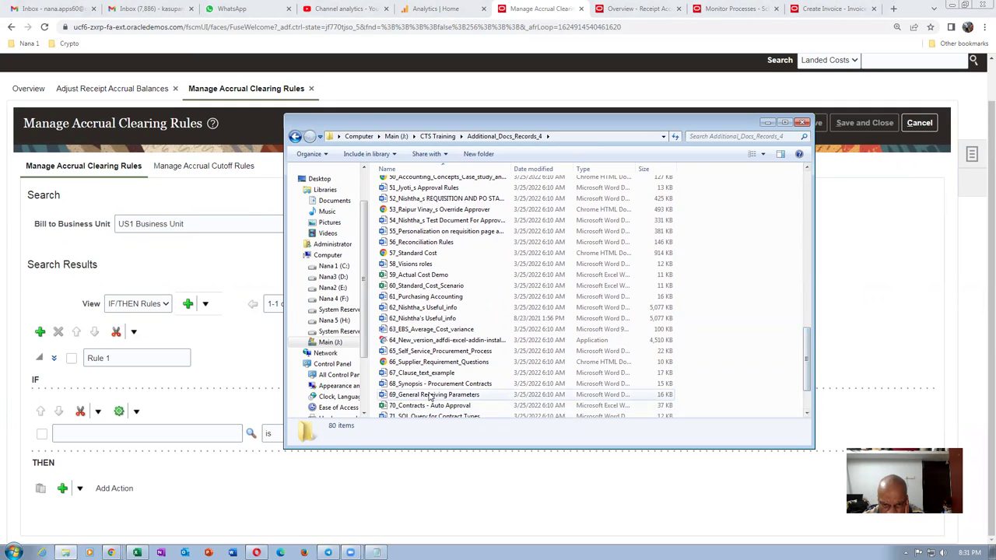
left_click_drag(807, 359, 807, 366)
left_click(421, 210)
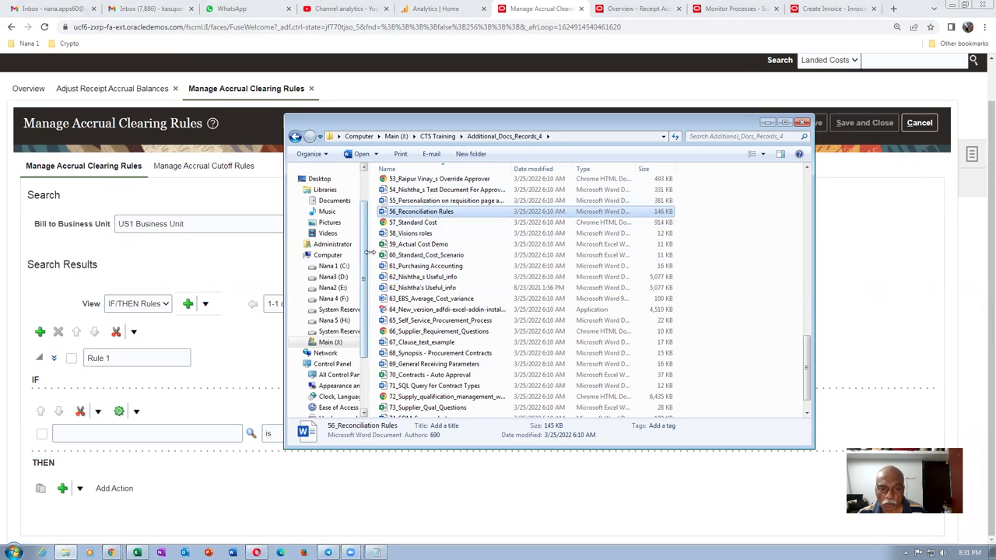
double_click(430, 212)
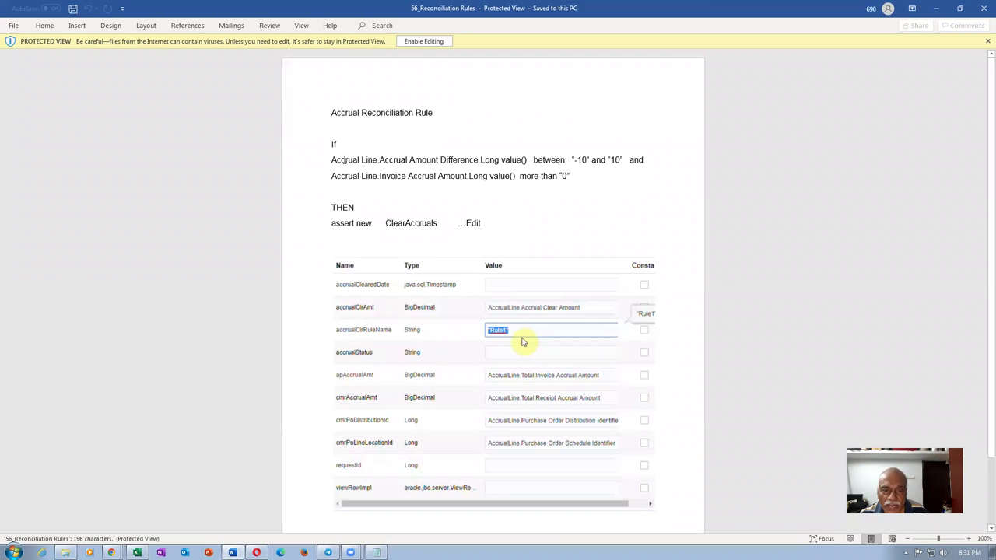
- Enable editing in the reconciliation rules document and examine the Accrual Amount Difference expression of its first IF condition
left_click_drag(346, 159, 491, 174)
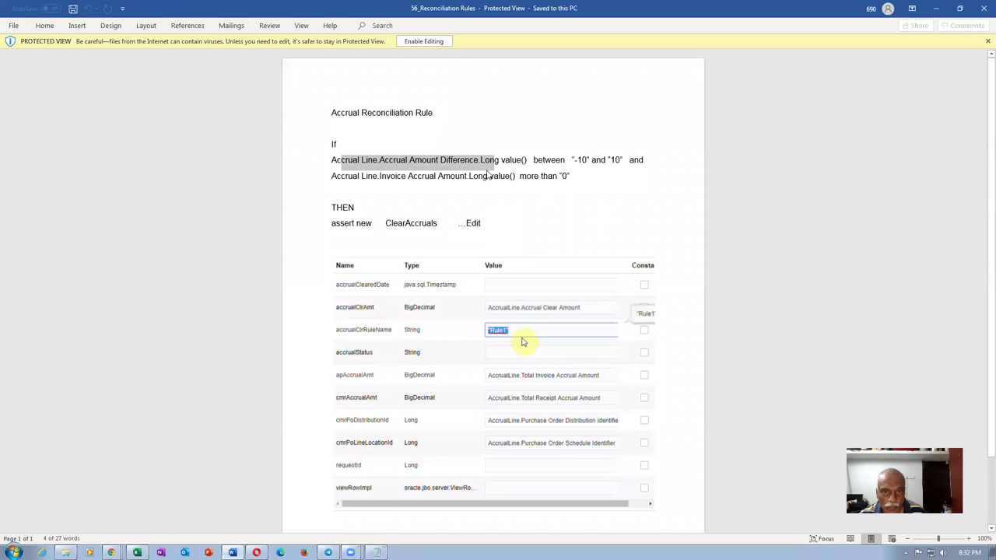
left_click(423, 41)
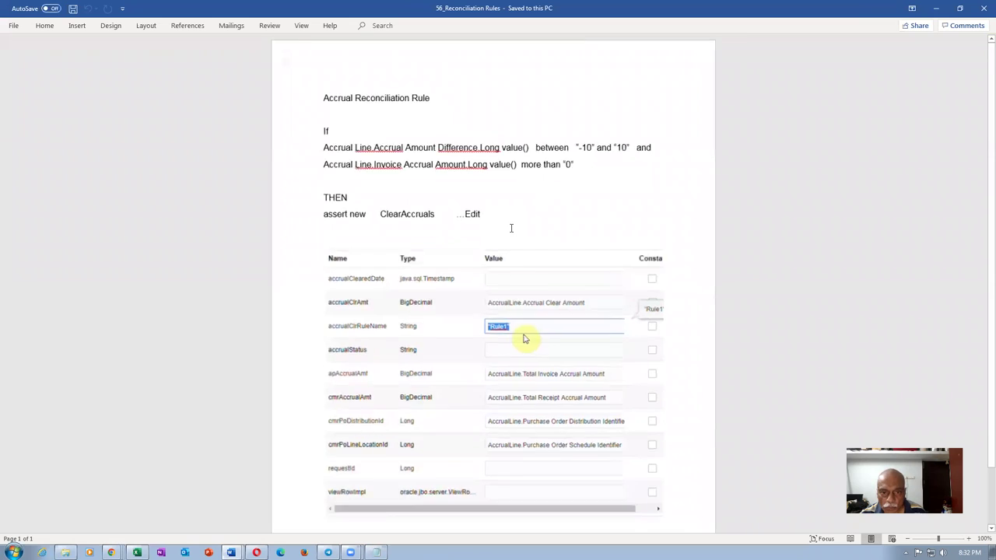
scroll(523, 339, "up", 5)
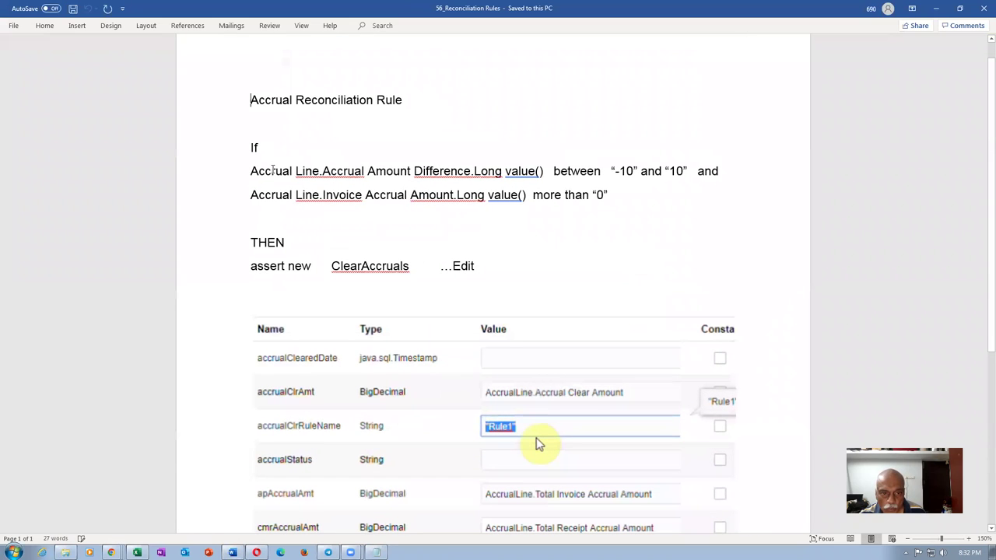
left_click_drag(277, 170, 482, 165)
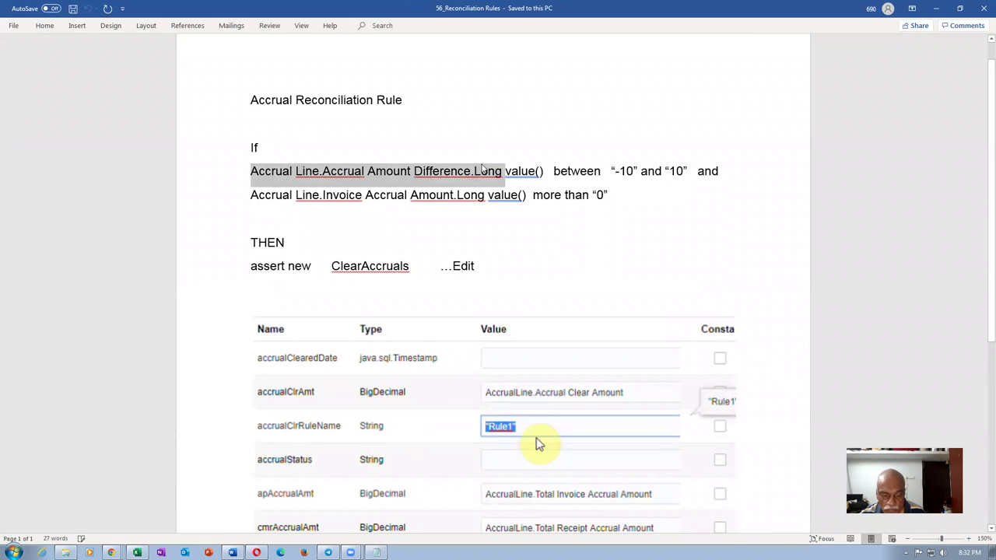
- Return to the clearing rules in Chrome and set Rule 1's IF expression to longValue of AccrualLine's Accrual Amount Difference
key("alt+Tab")
key("alt+Tab")
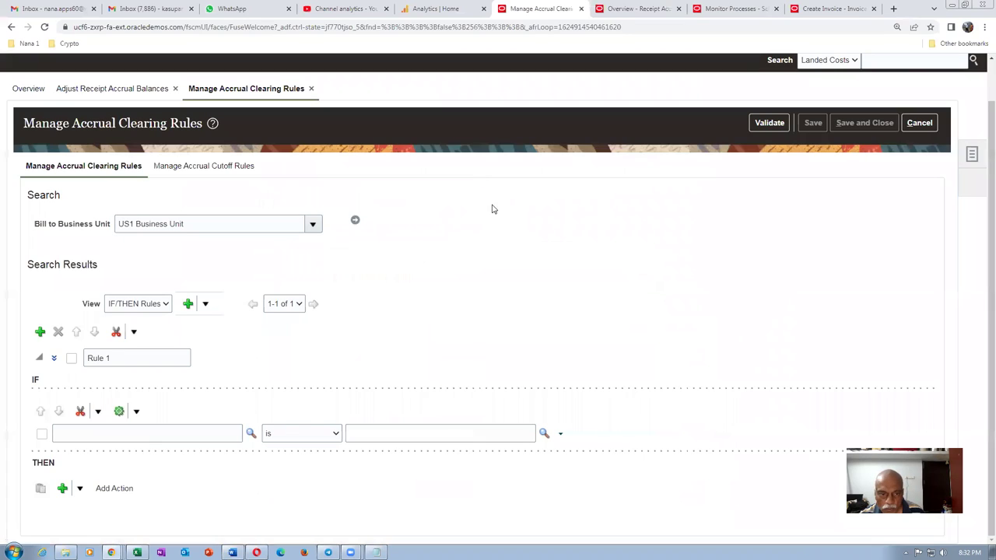
left_click(249, 434)
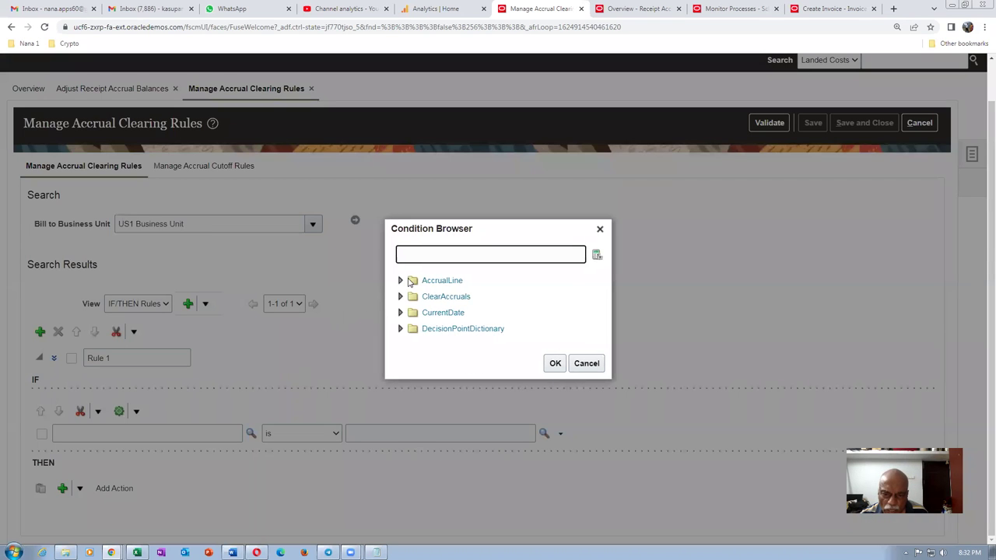
left_click(400, 282)
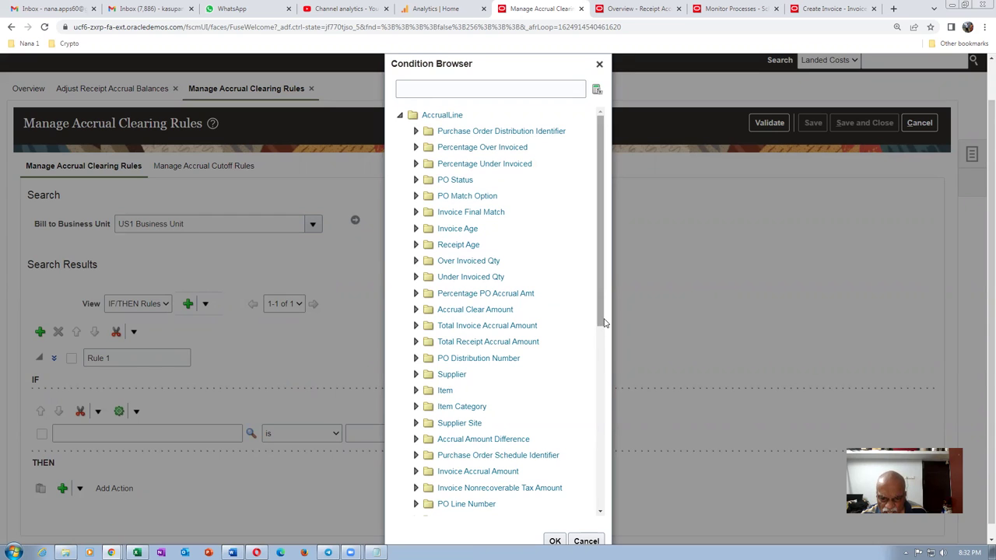
scroll(600, 317, "down", 1)
left_click(416, 441)
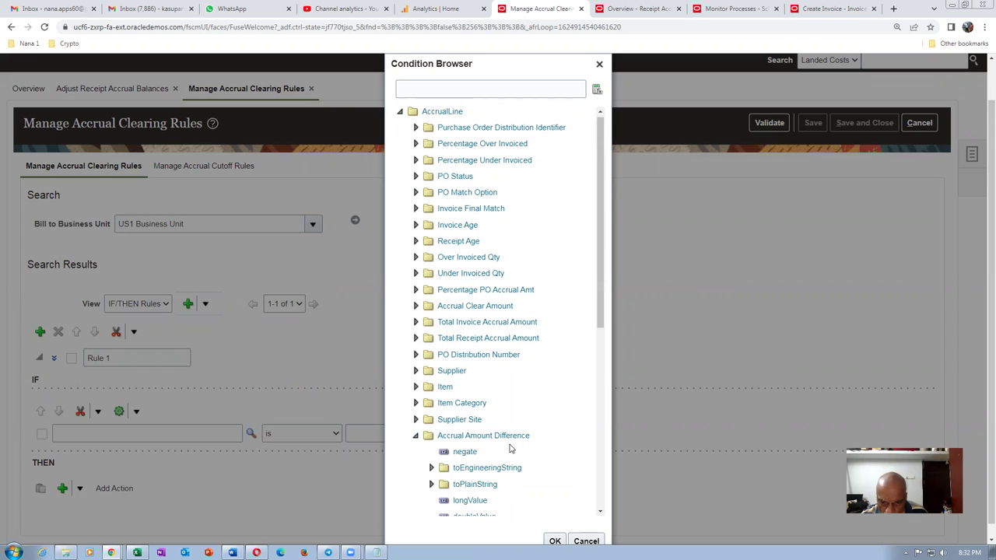
scroll(605, 312, "down", 1)
scroll(605, 311, "down", 2)
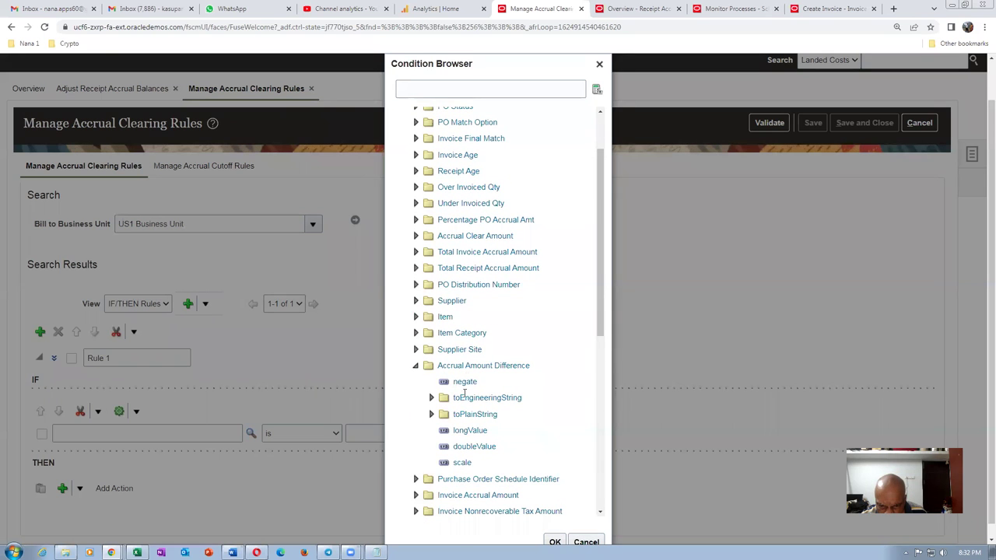
left_click(480, 431)
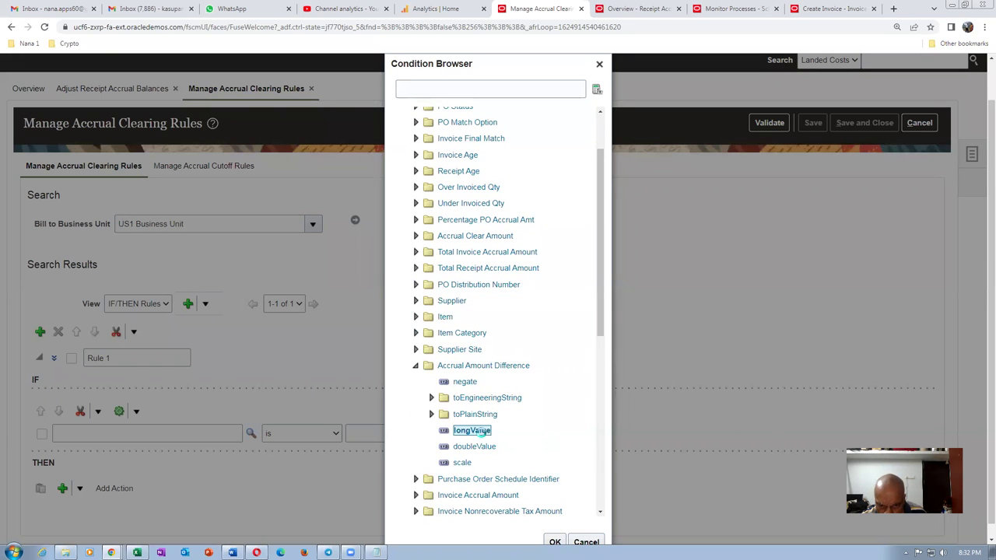
left_click(554, 538)
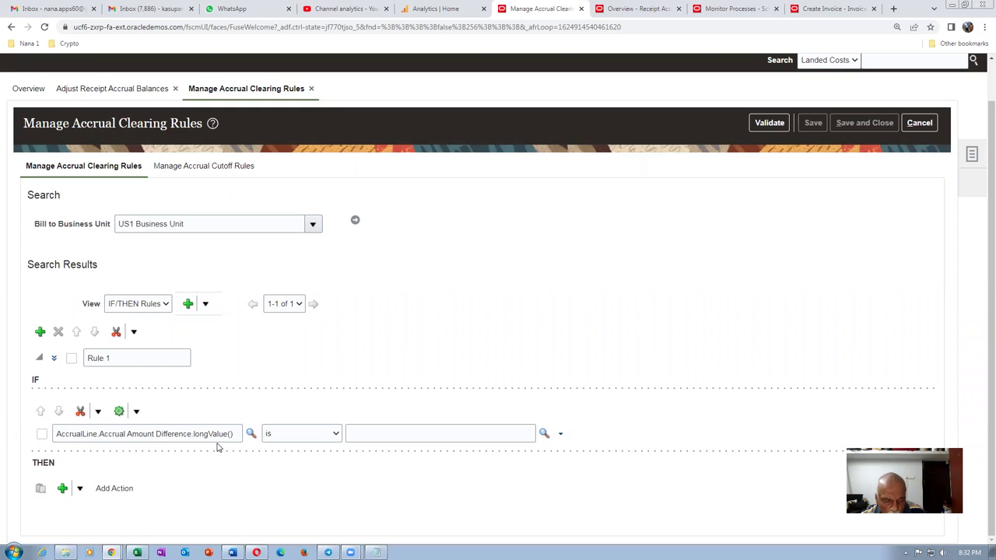
- Check the comparison range in the Word document, and set the operator of Rule 1's condition to between
key("alt+Tab")
left_click(554, 219)
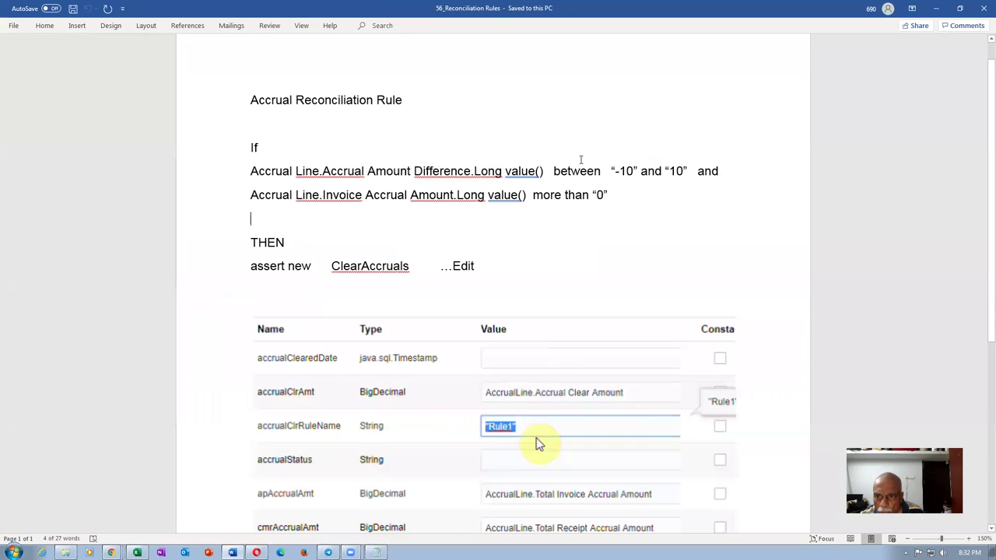
left_click_drag(611, 170, 686, 171)
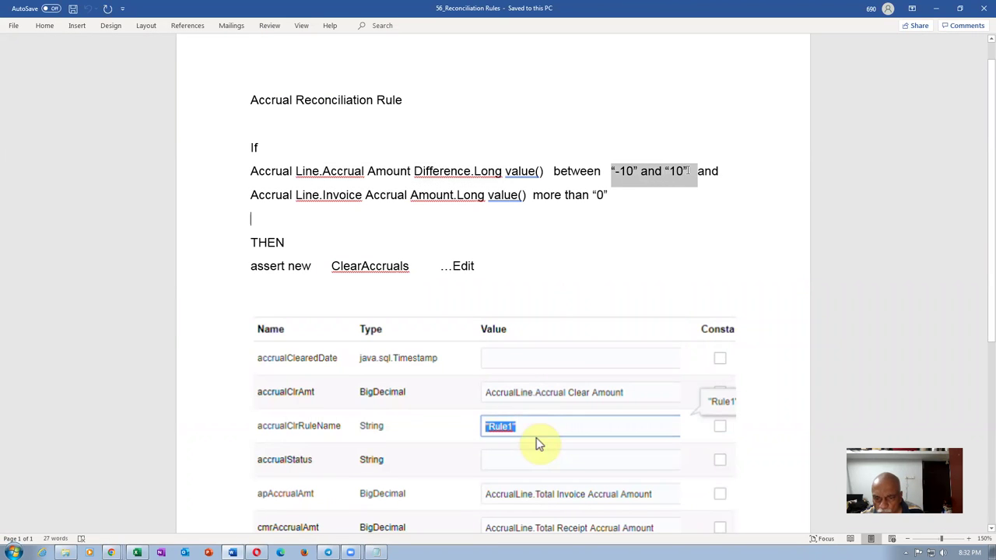
key("alt+Tab")
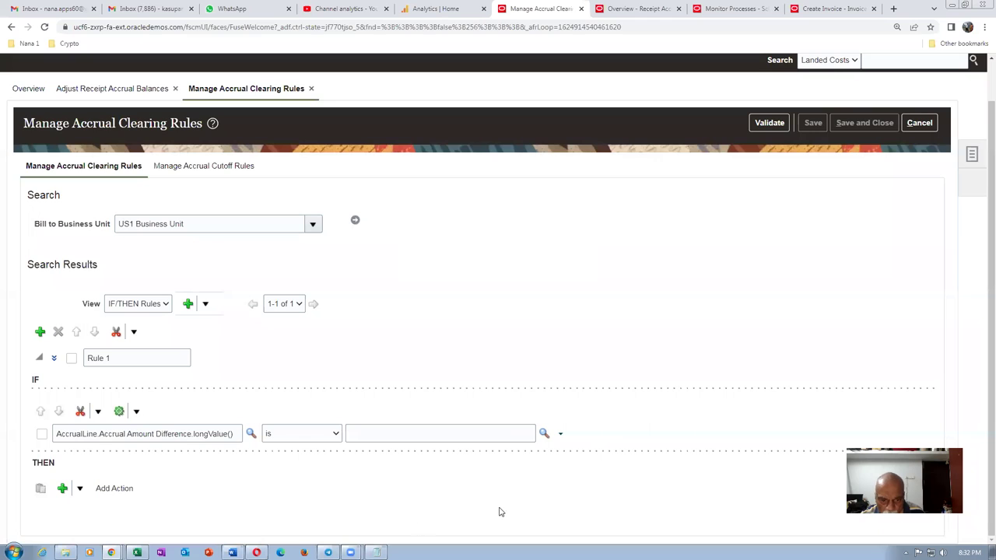
left_click(295, 434)
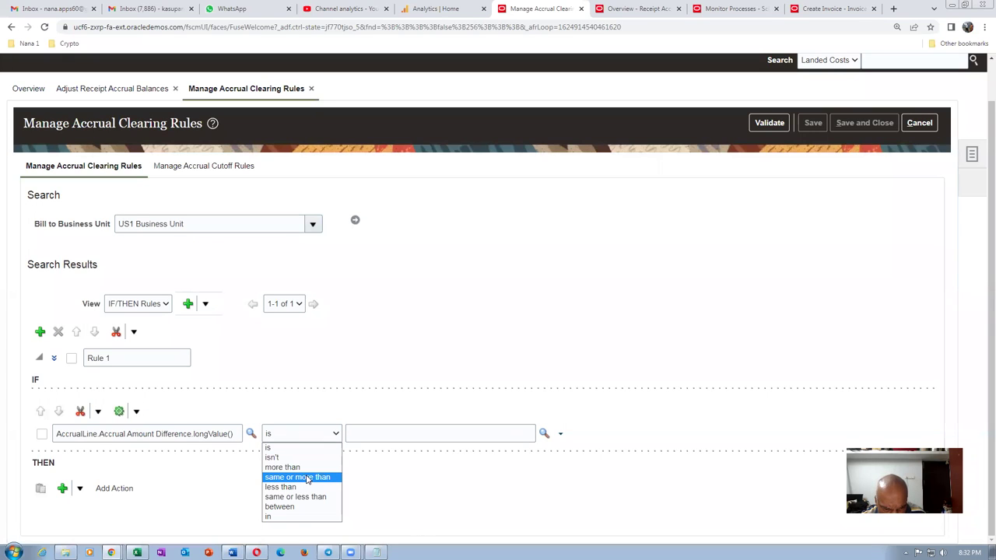
left_click(981, 387)
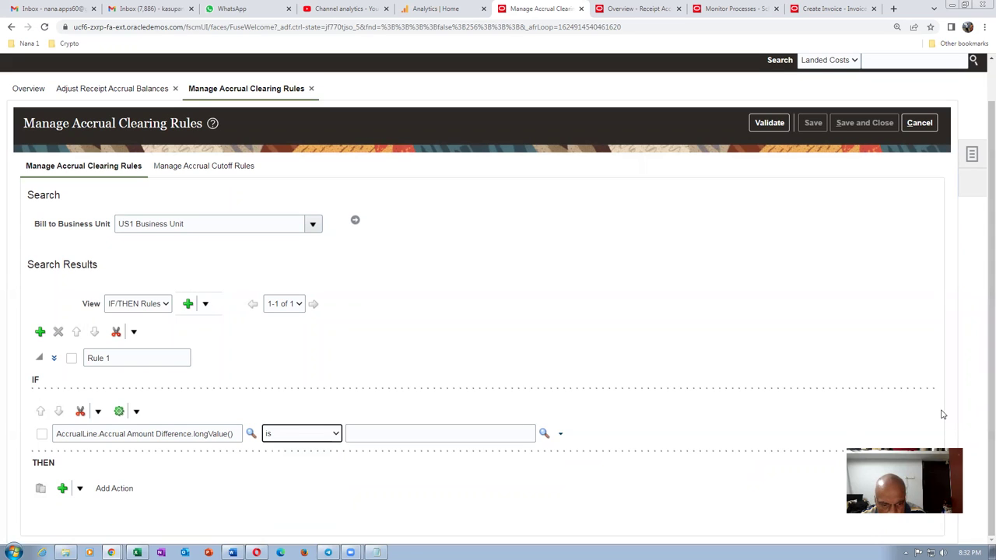
left_click_drag(286, 433, 289, 506)
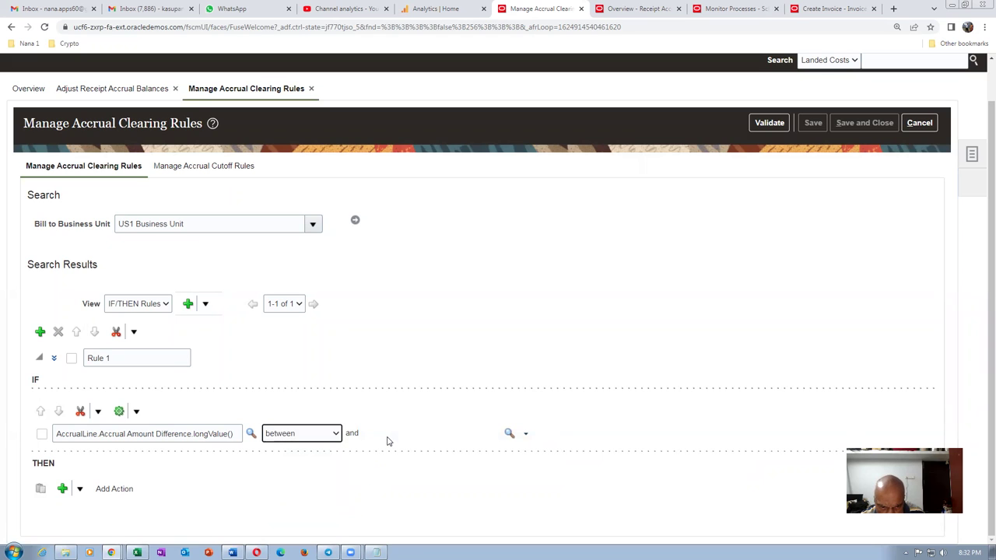
- Set the operands of the between condition to "-9000" and "15000", consulting the Word document for the format
left_click(509, 435)
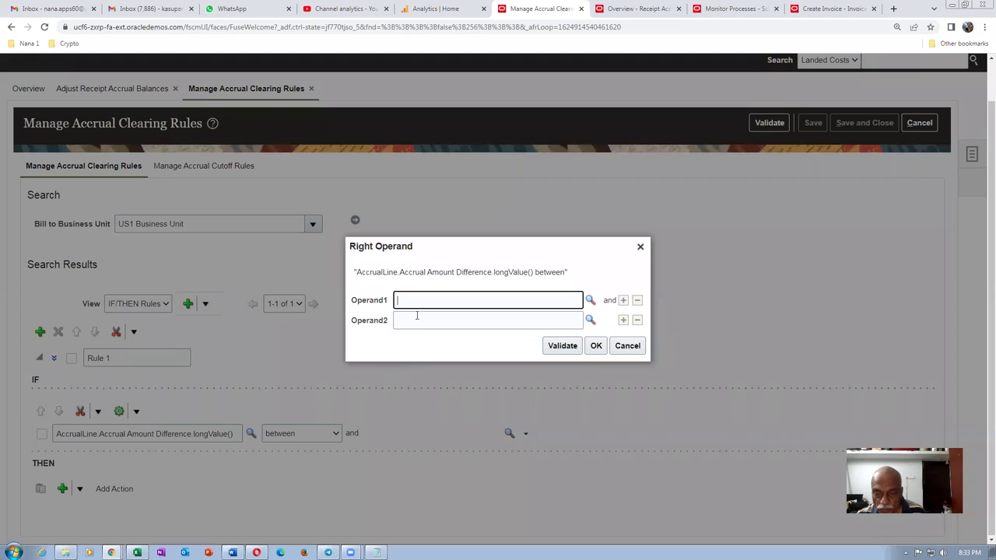
key("alt+Tab")
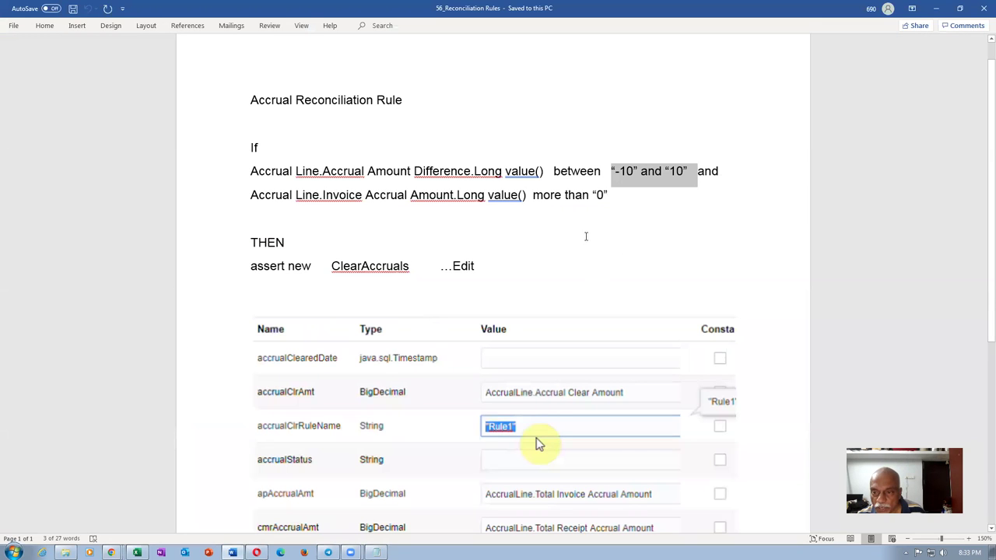
key("alt+Tab")
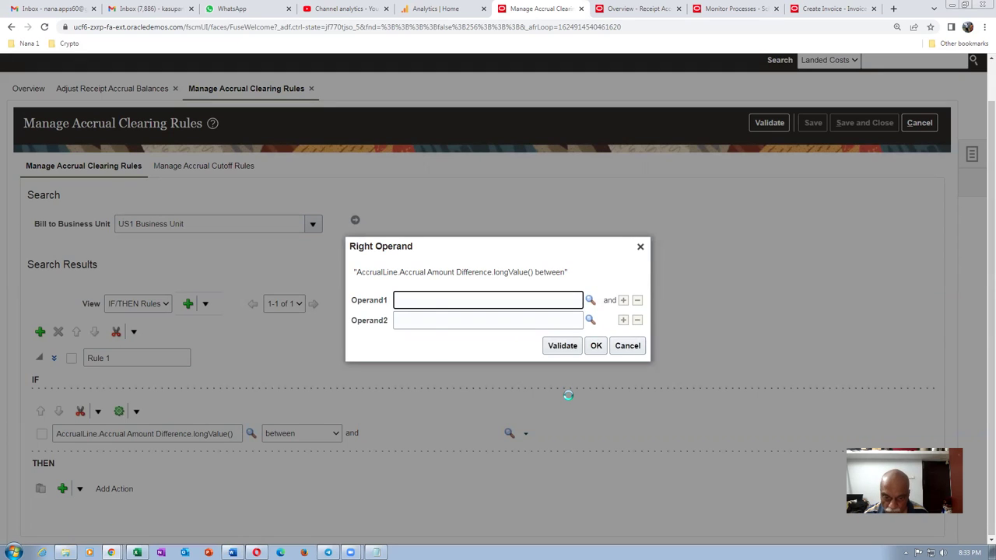
type("\"9000\"")
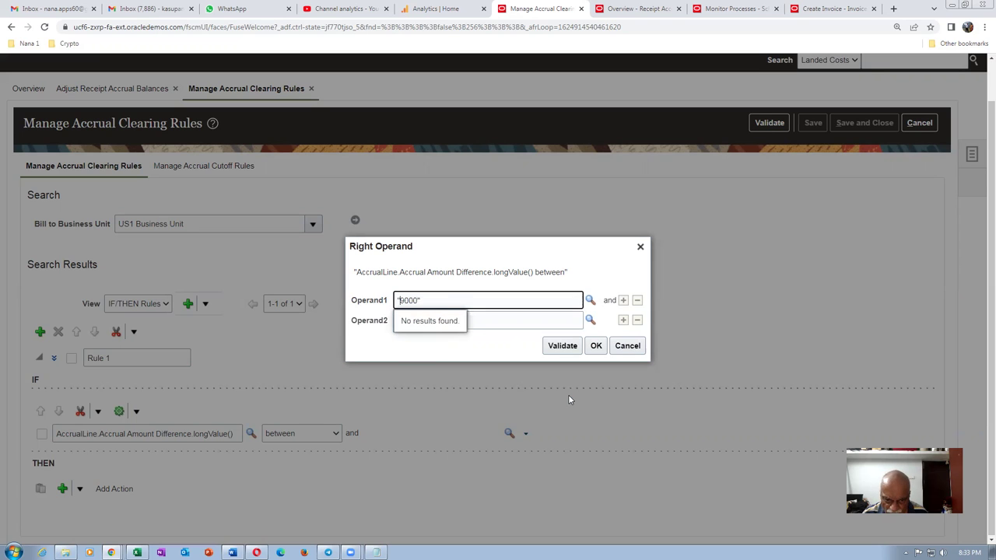
type("-")
left_click(505, 323)
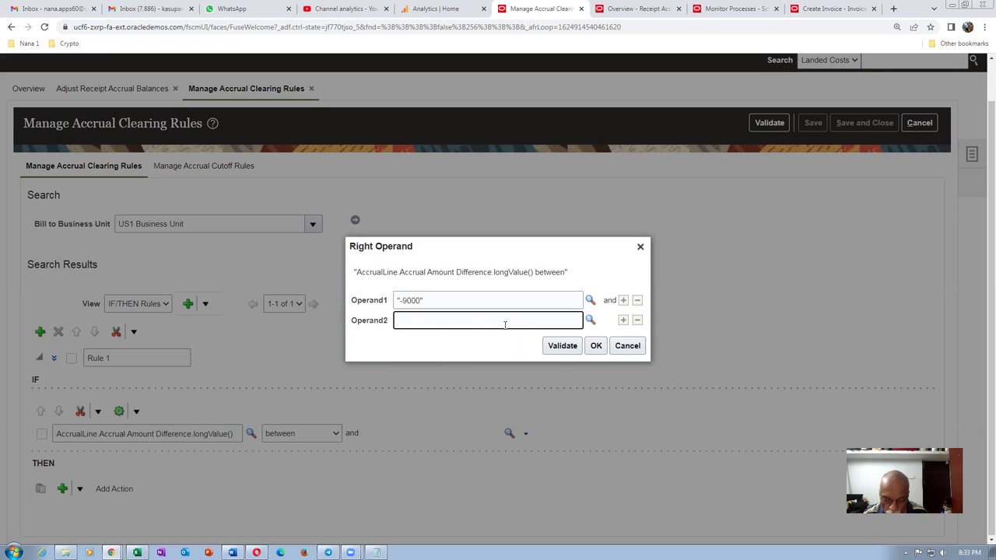
type("\"15000")
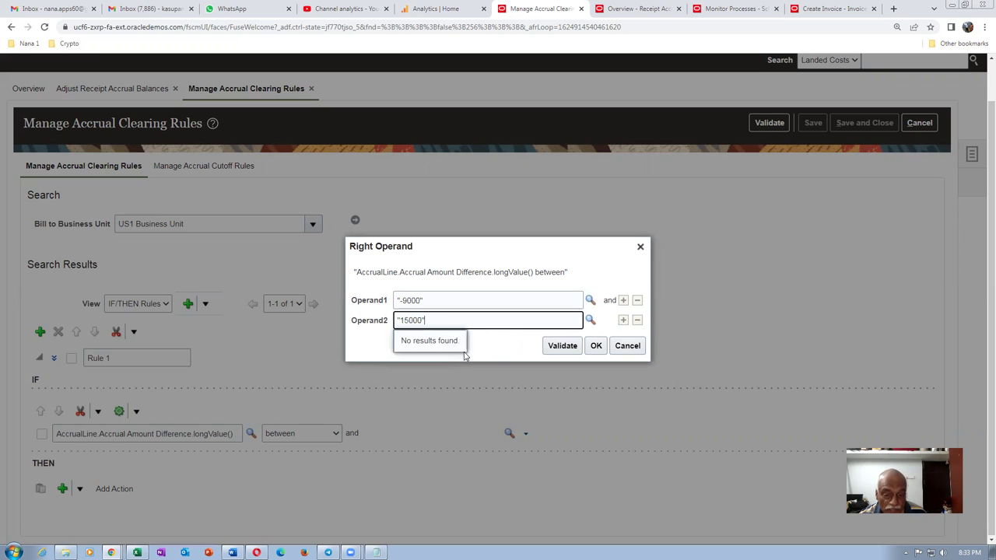
left_click(596, 346)
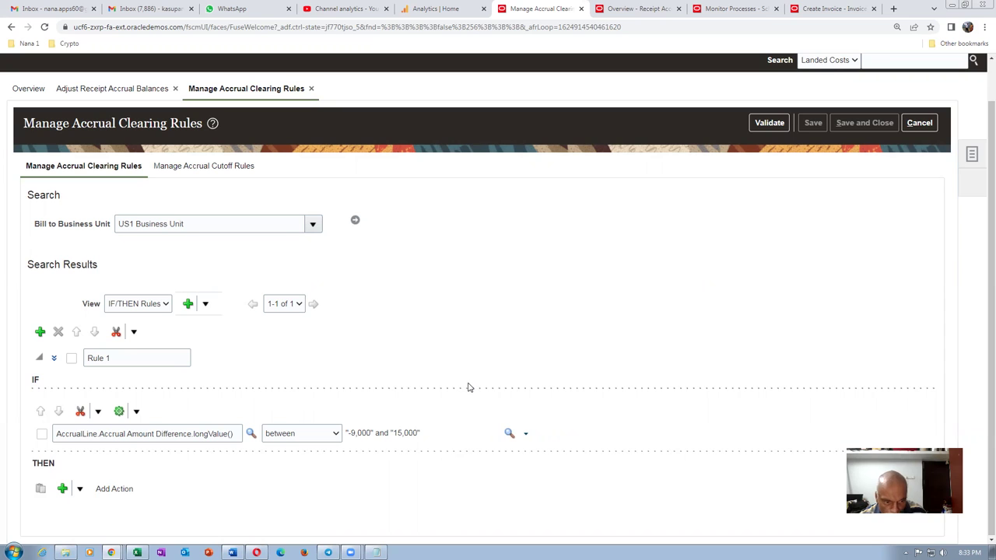
- Check the second IF condition in the Word document, and add a simple test below Rule 1's first condition in Chrome
key("alt+Tab")
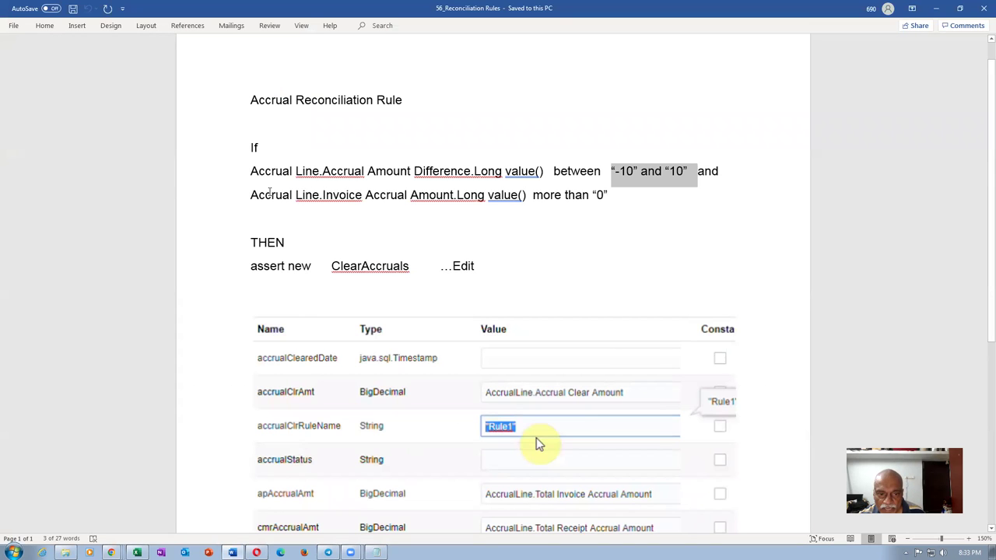
left_click_drag(269, 194, 357, 198)
key("alt+Tab")
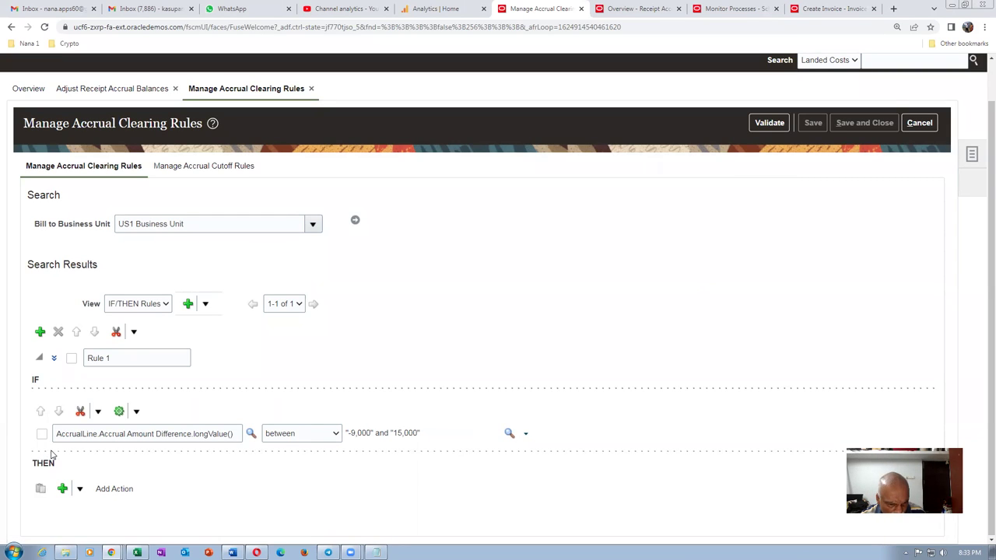
left_click(525, 433)
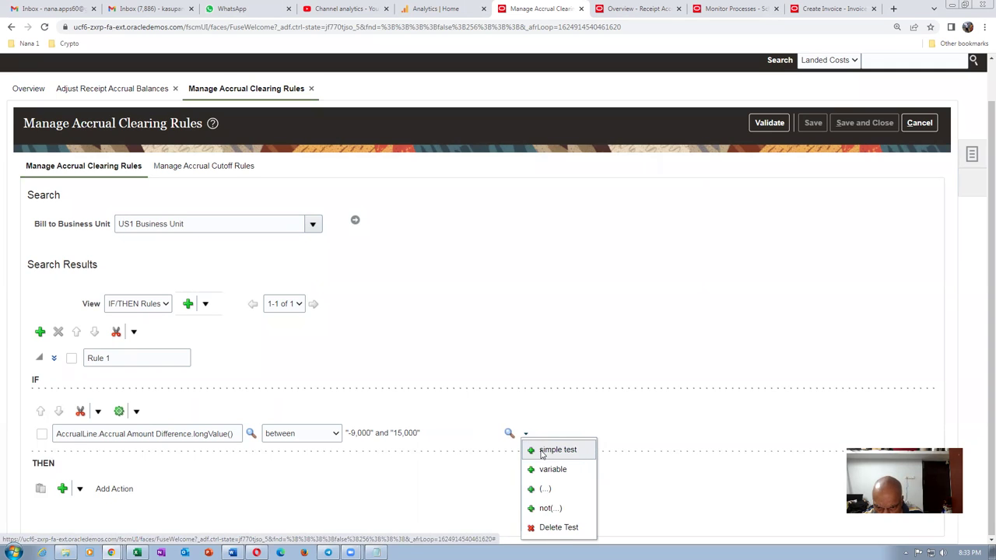
left_click(537, 451)
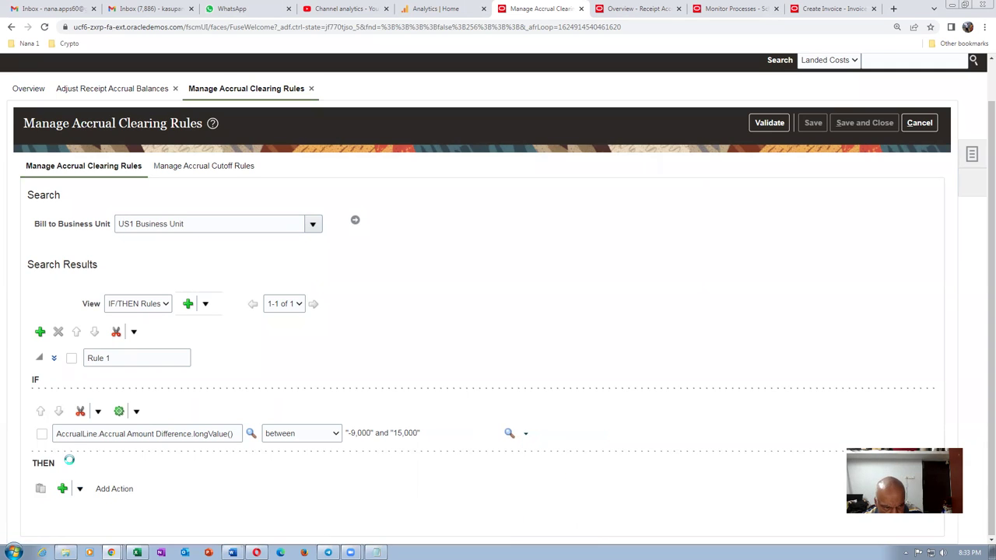
left_click(78, 457)
- Examine the second IF condition's Invoice Accrual Amount expression and comparison in the Word document, and return to the Condition Browser in Chrome
key("alt+Tab")
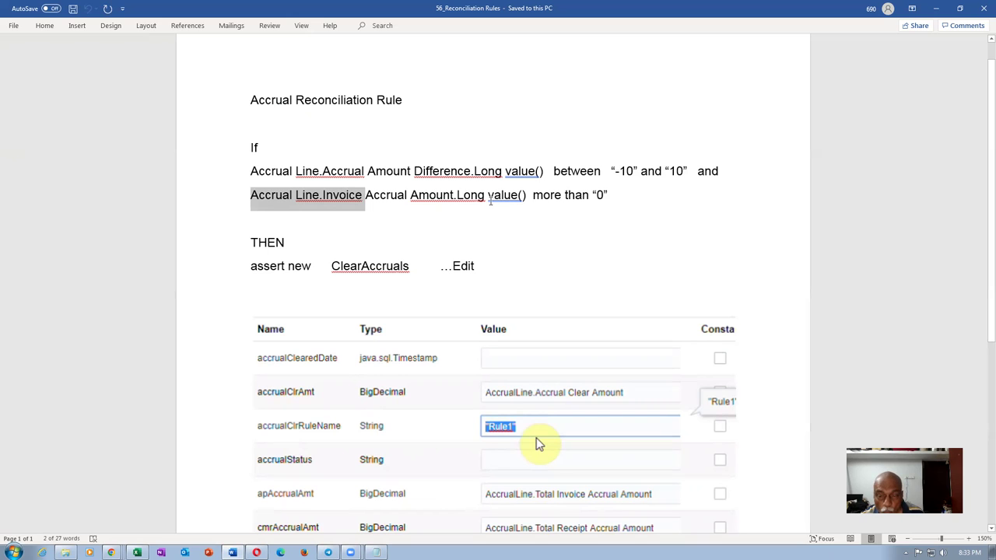
left_click(335, 197)
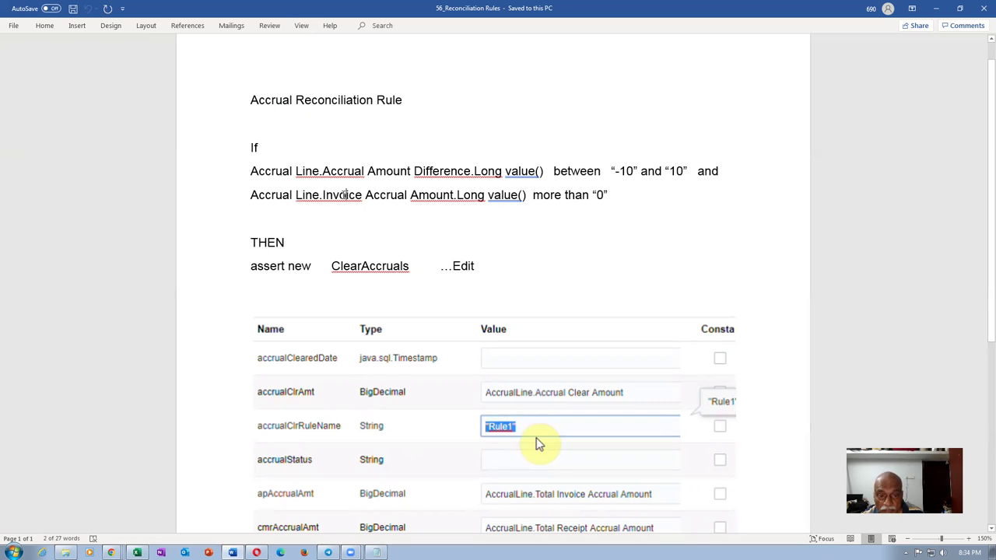
left_click_drag(334, 197, 404, 197)
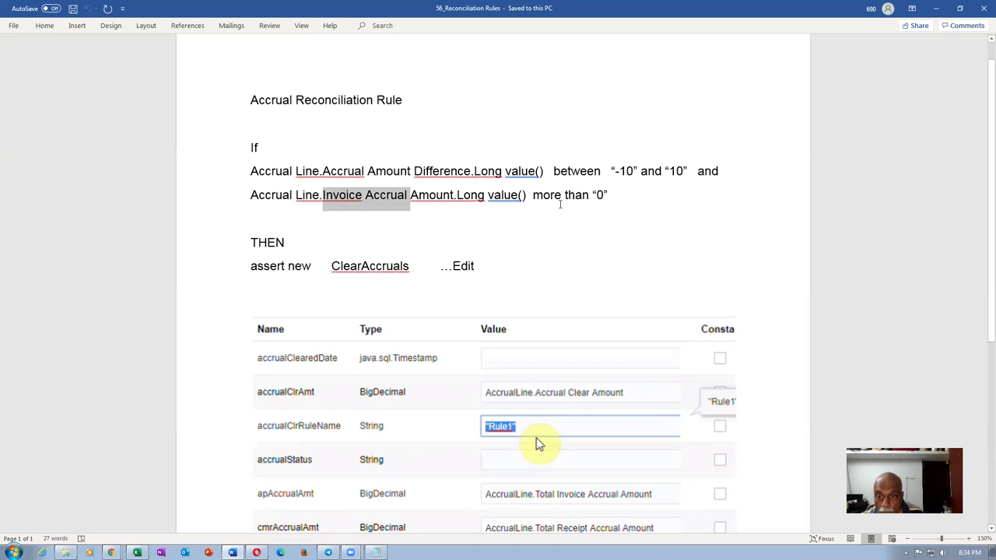
left_click_drag(565, 196, 623, 194)
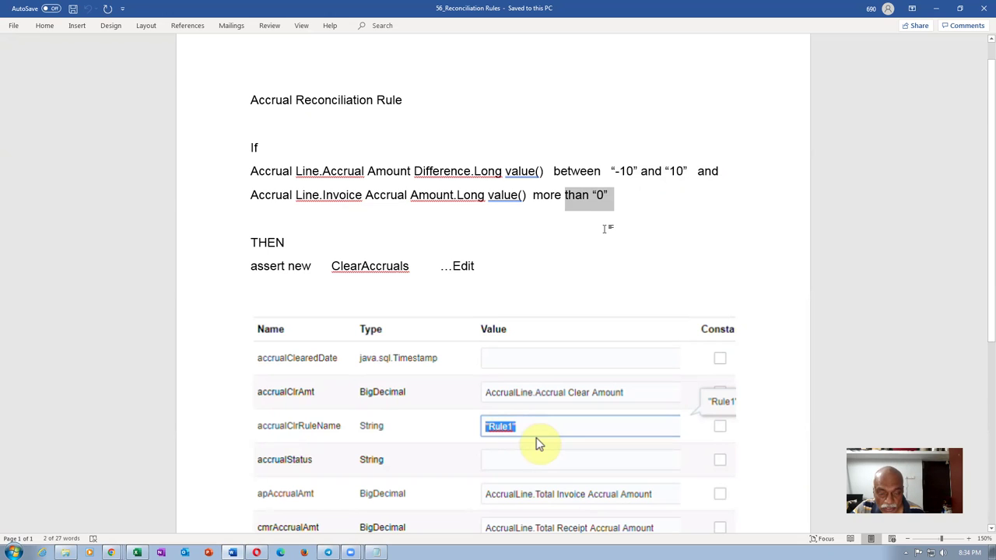
key("alt+Tab")
key("alt+Tab")
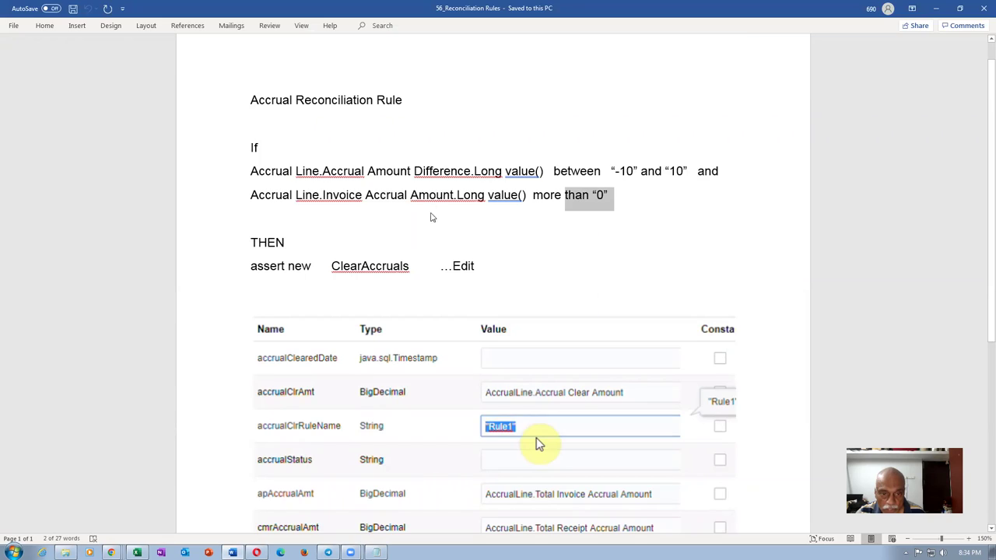
key("alt+Tab")
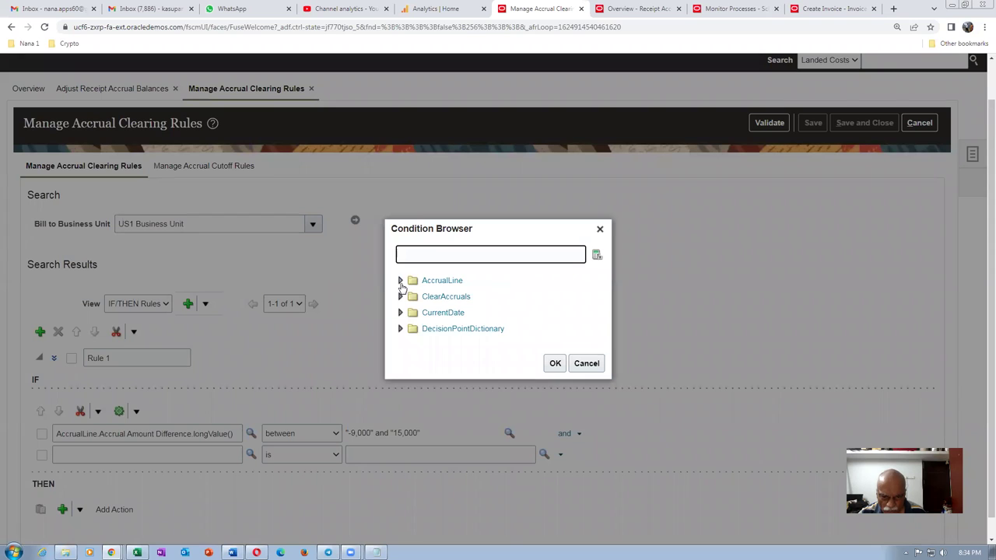
- Set the second condition's expression to longValue of AccrualLine's Invoice Accrual Amount
left_click(400, 281)
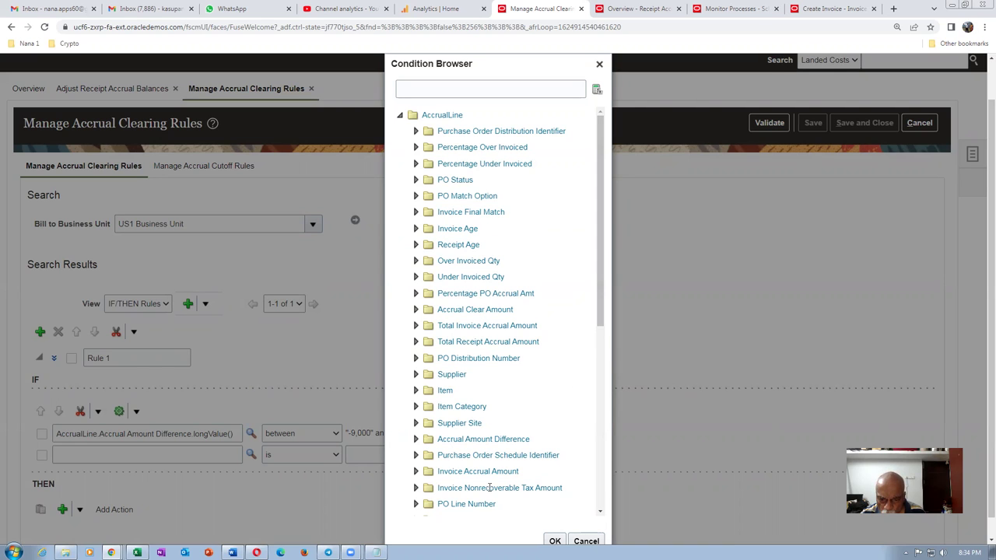
left_click(416, 472)
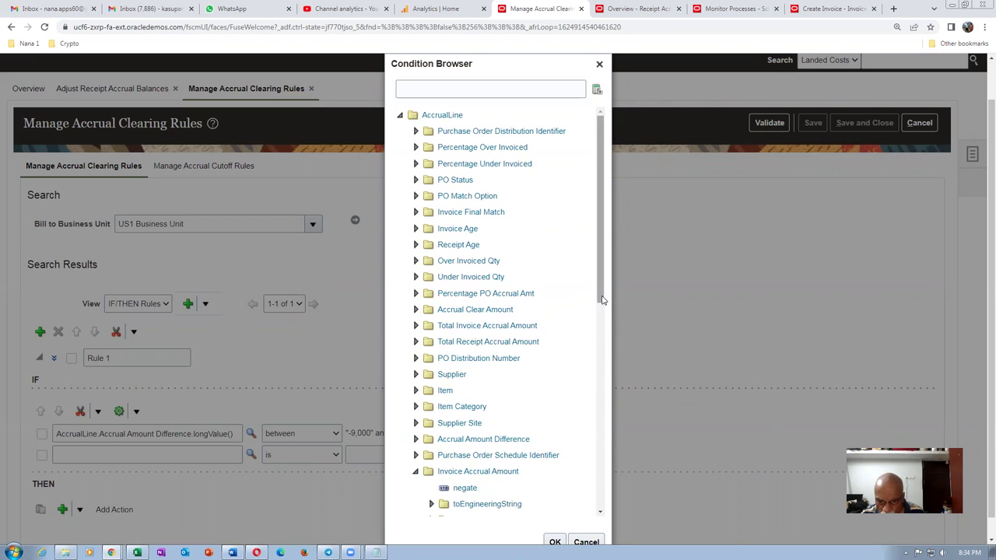
left_click_drag(609, 301, 616, 355)
scroll(444, 458, "down", 1)
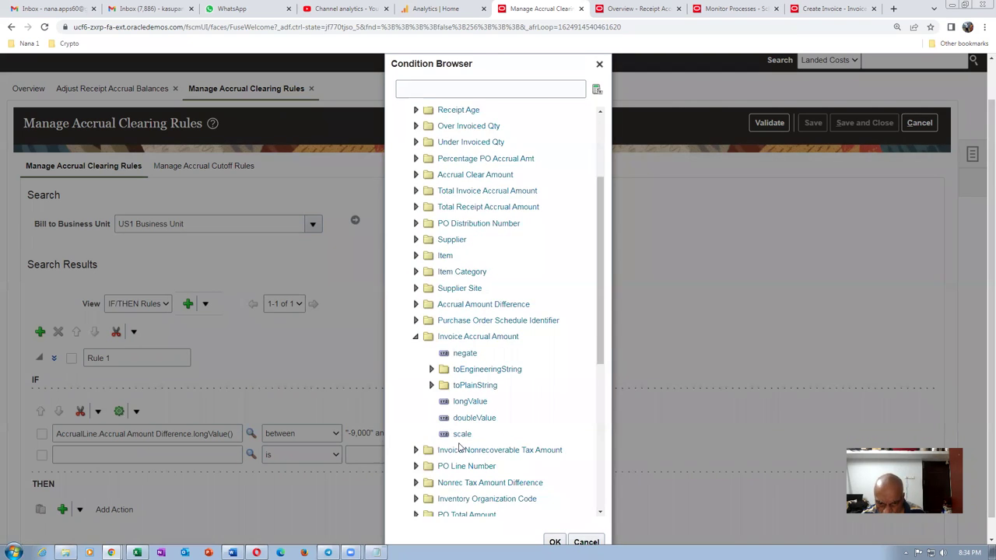
left_click(472, 401)
left_click(554, 542)
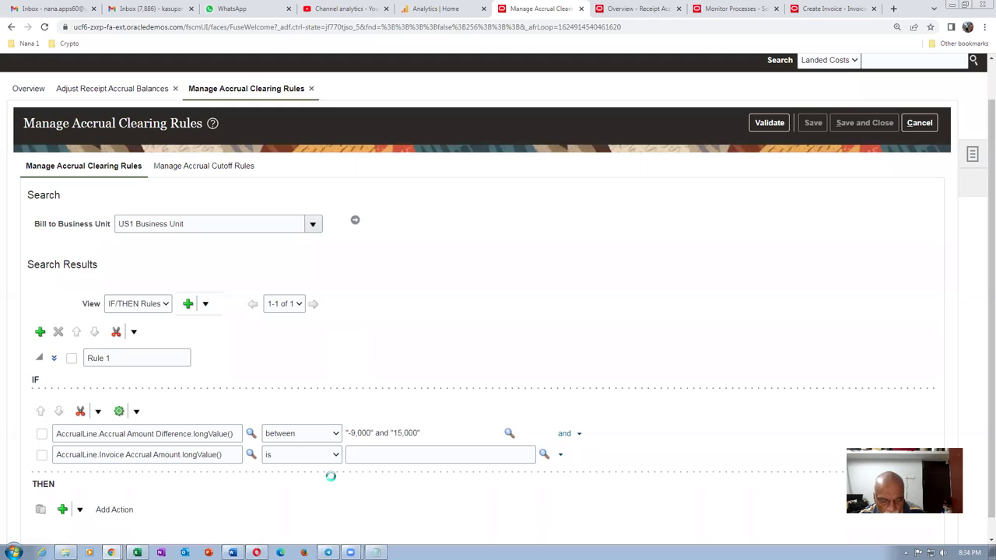
- Check the second comparison in the Word document, and set the Invoice Accrual Amount condition's operator to more than in Chrome
key("alt+Tab")
left_click_drag(614, 194, 444, 200)
key("alt+Tab")
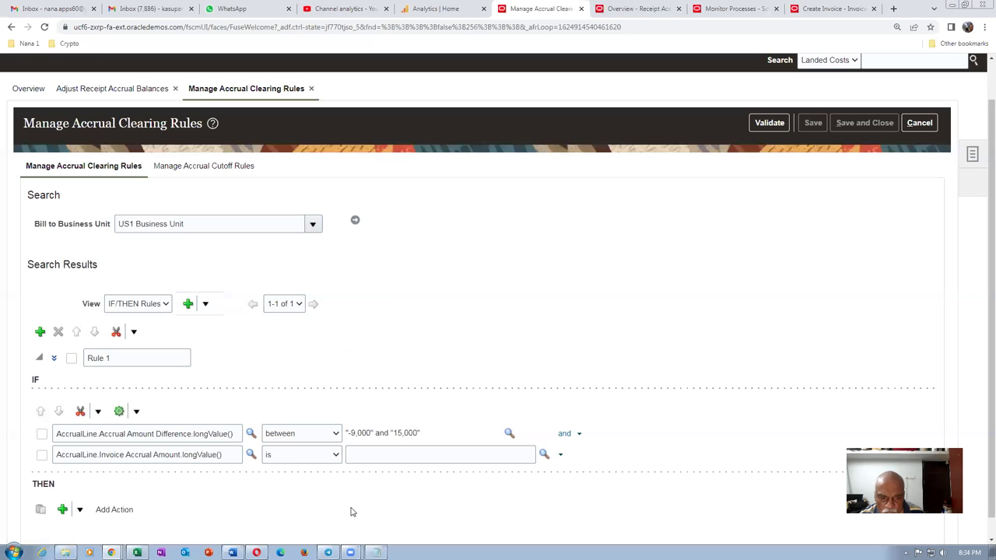
left_click(301, 458)
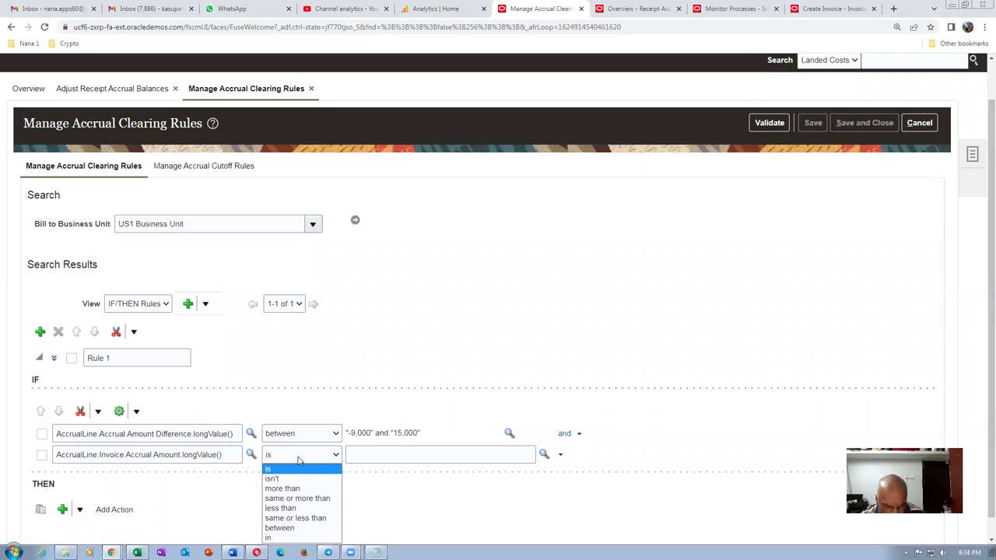
left_click(303, 488)
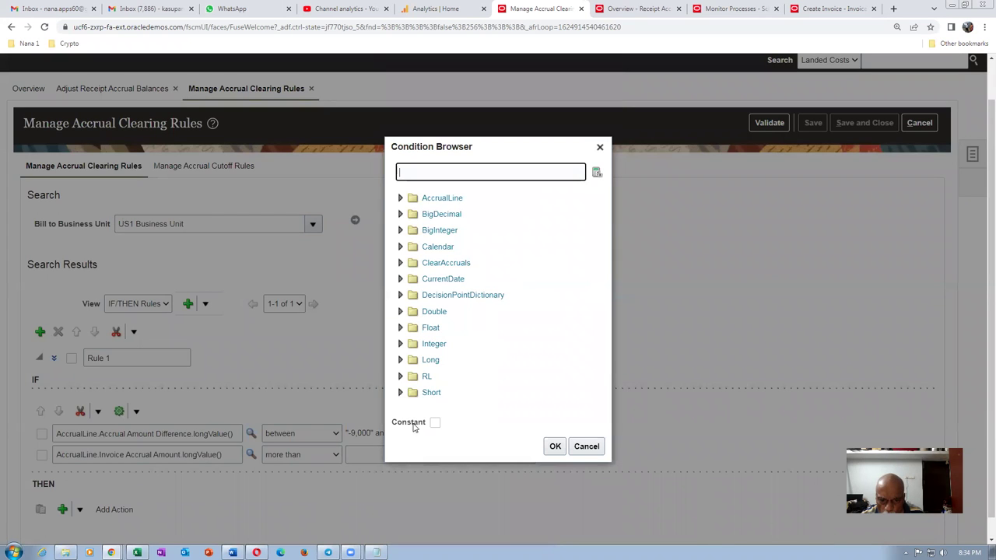
- Set the operand of the Invoice Accrual Amount condition to the constant 0
left_click(435, 421)
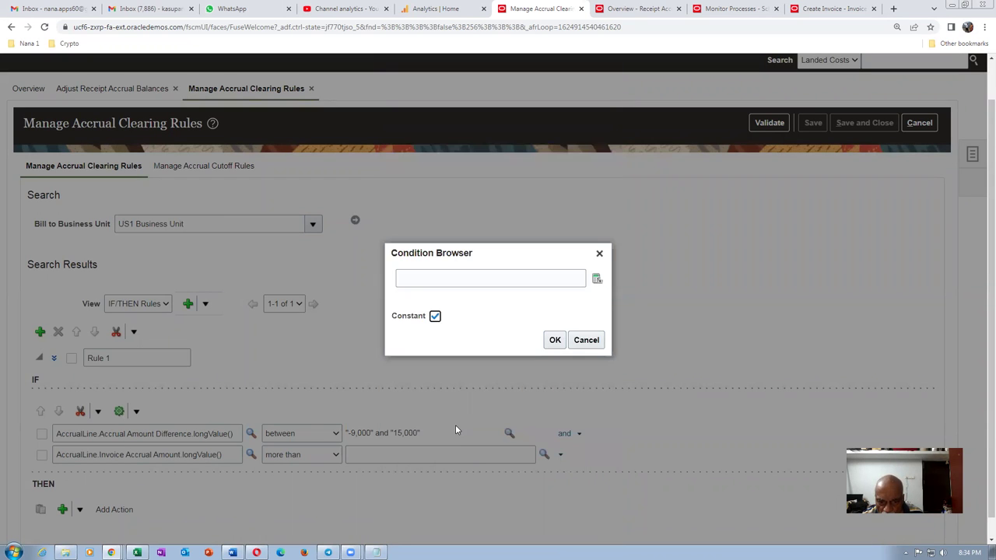
left_click(465, 278)
type("0")
left_click(556, 342)
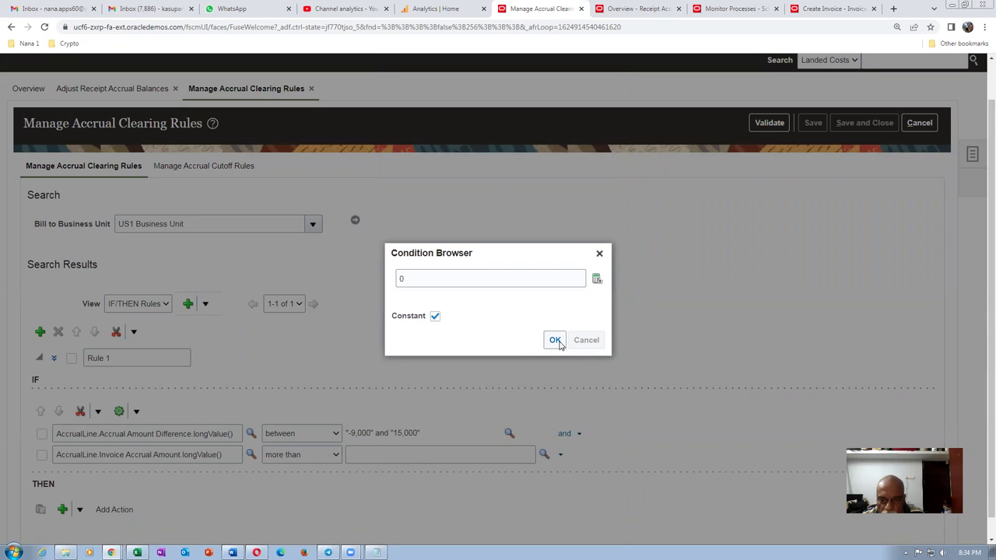
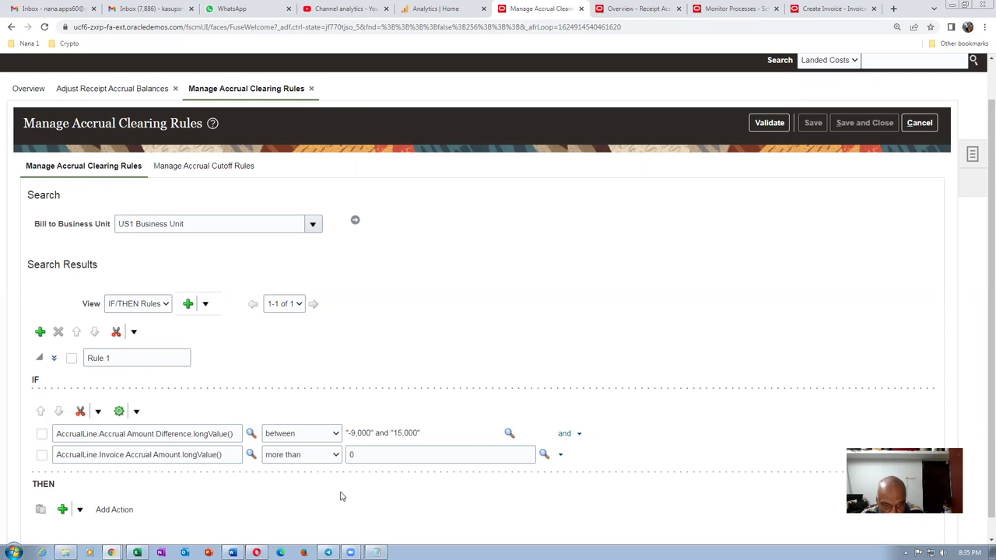
- Check the THEN part in the Word document, and add an assert new action to Rule 1 in Chrome
scroll(340, 494, "down", 1)
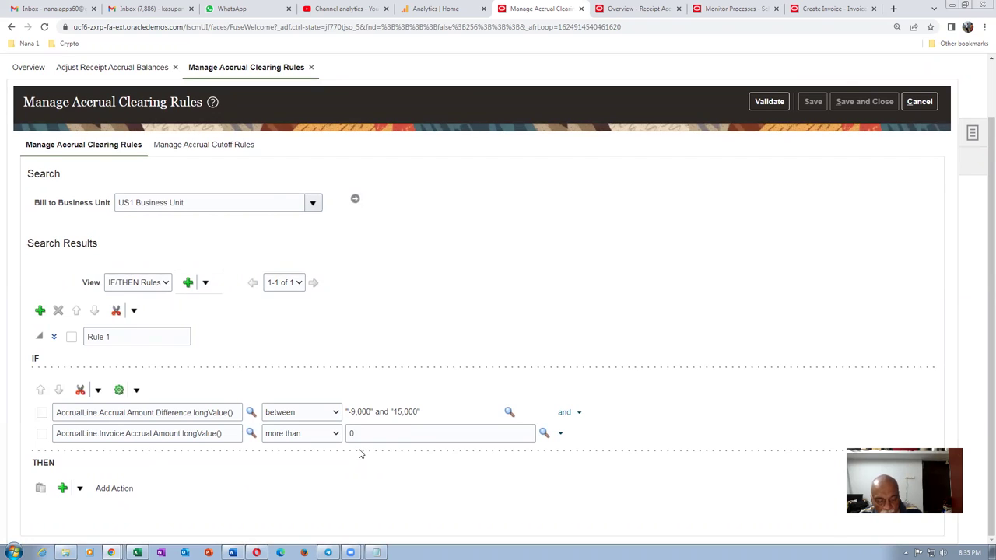
key("alt+Tab")
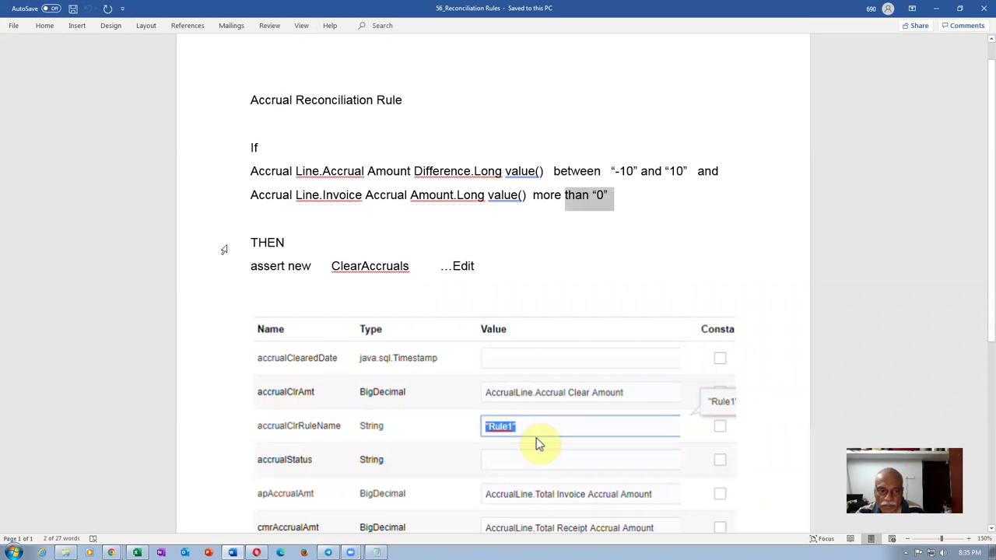
left_click_drag(265, 265, 452, 266)
mouse_move(982, 280)
left_mouse_down()
mouse_move(982, 384)
mouse_move(982, 267)
left_mouse_up()
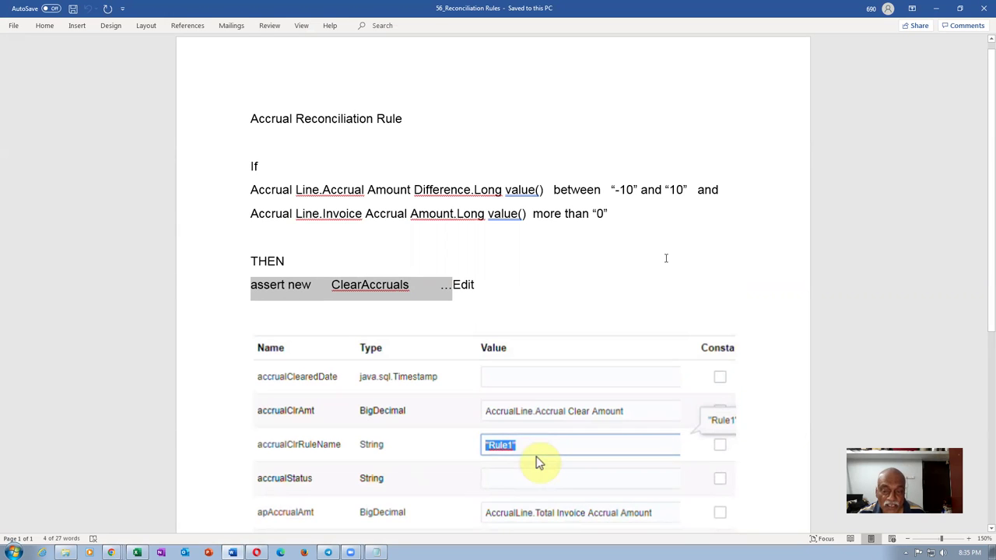
key("alt+Tab")
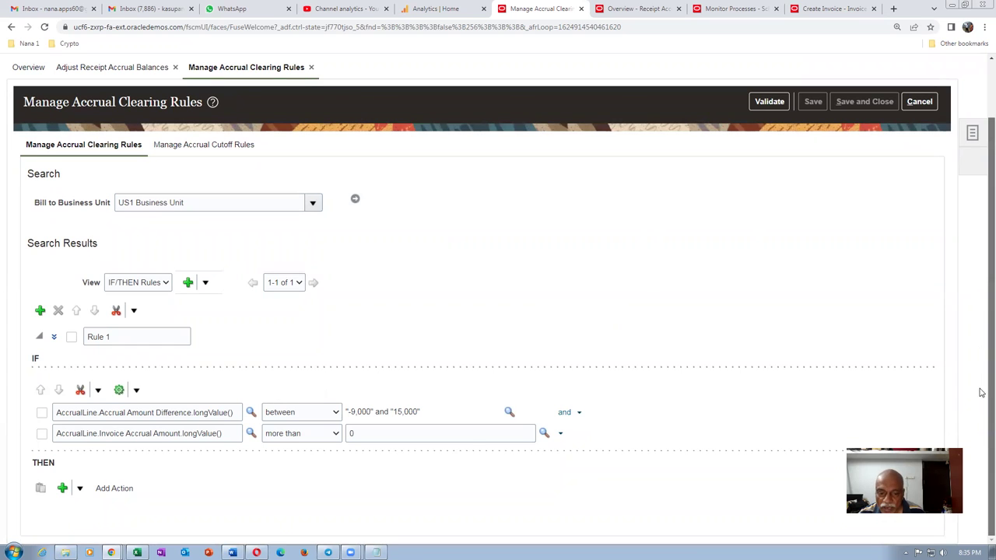
left_click(79, 490)
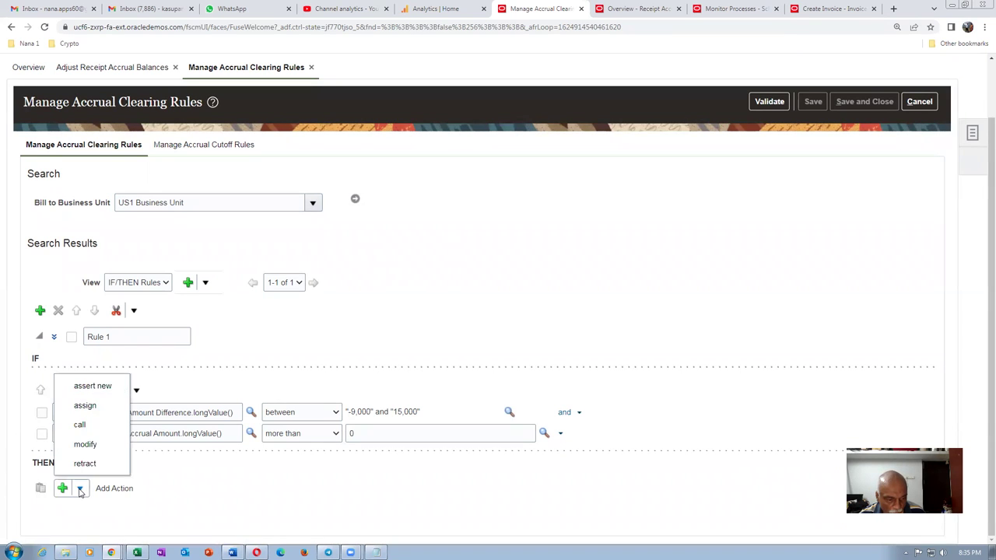
left_click(111, 386)
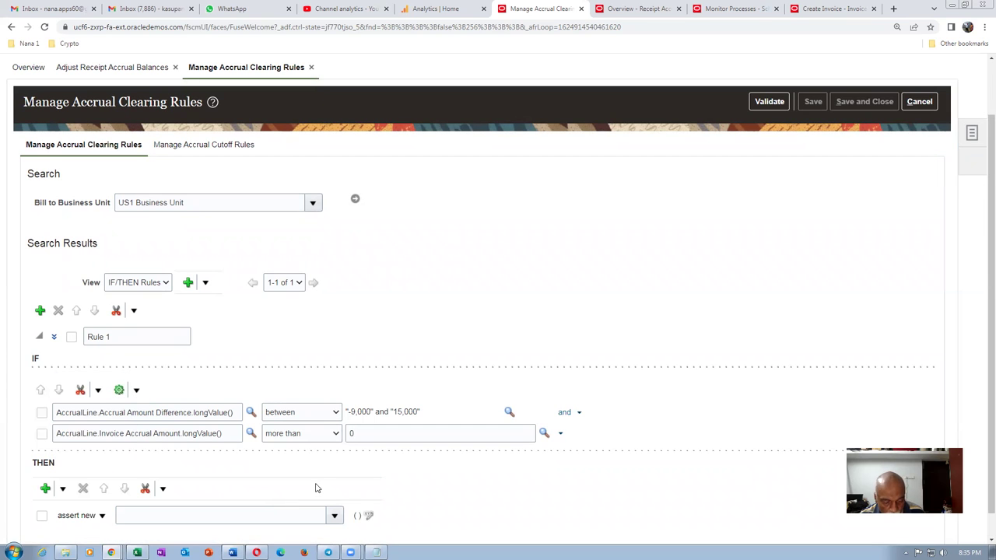
- Review the THEN action and its property table in the Word document, and choose ClearAccruals as the assert new target in Chrome
key("alt+Tab")
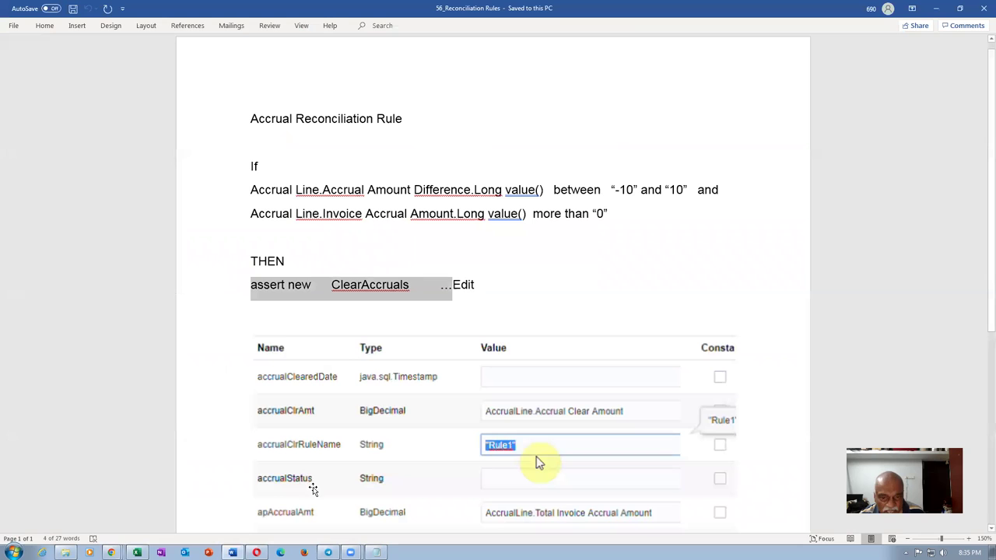
left_click(441, 243)
scroll(440, 250, "down", 2)
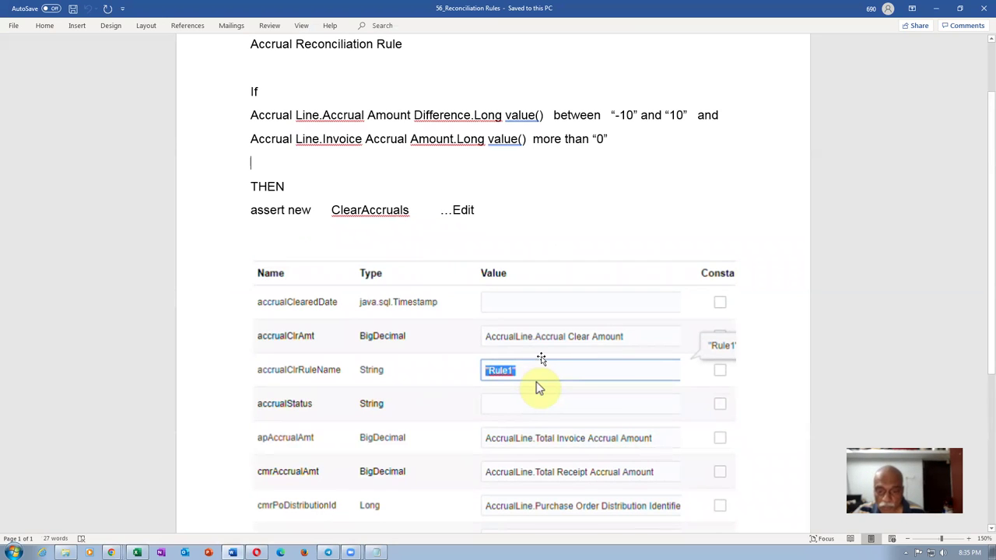
scroll(537, 389, "down", 3)
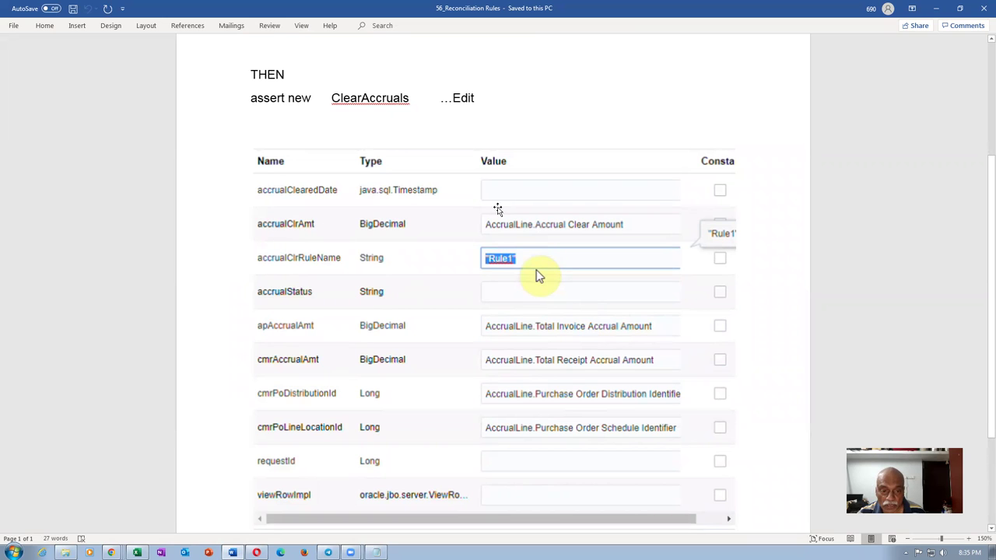
key("alt+Tab")
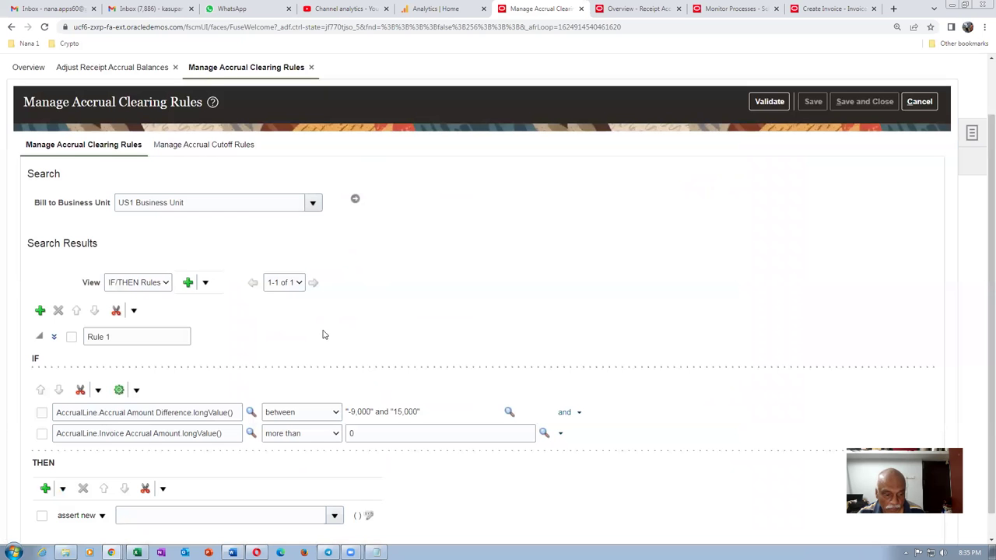
scroll(327, 338, "down", 1)
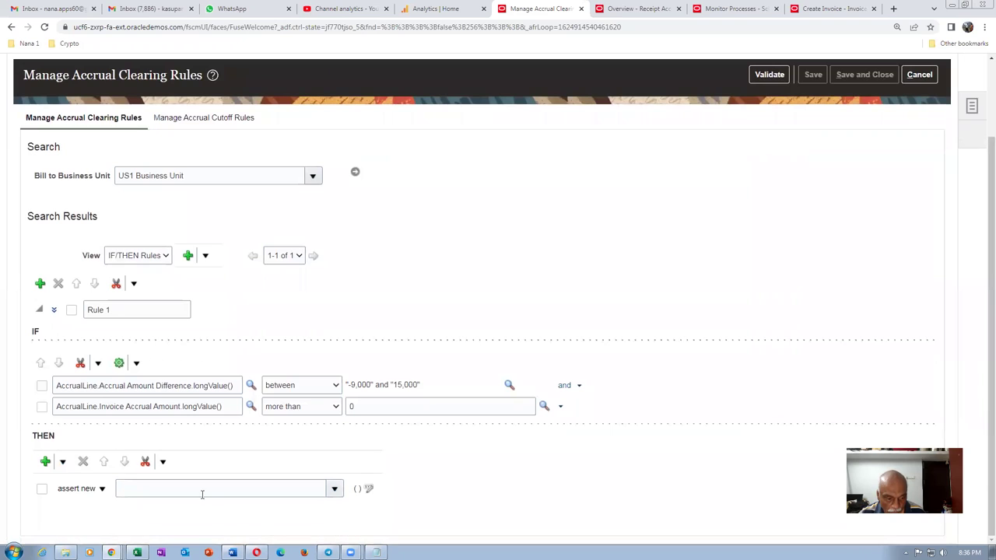
key("alt+Tab")
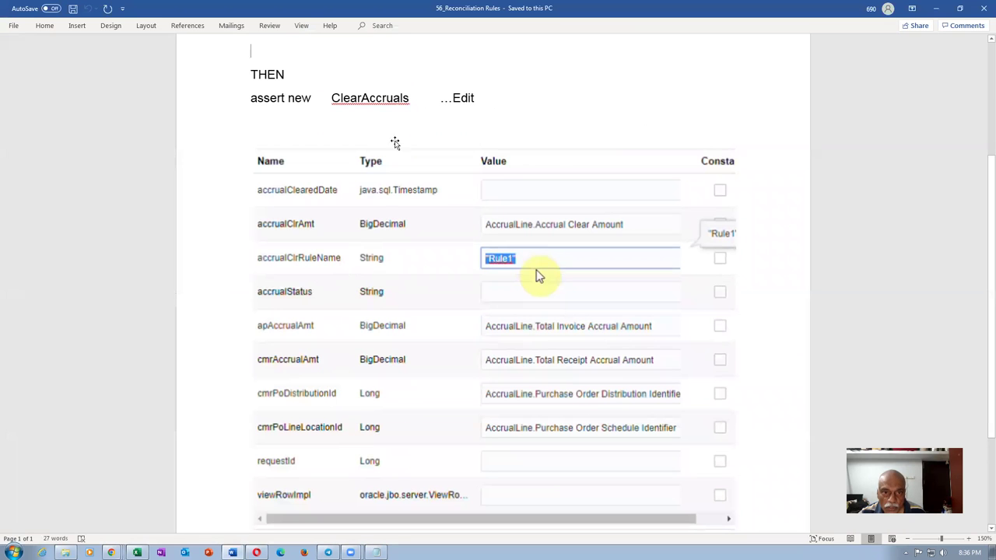
left_click_drag(339, 95, 408, 90)
key("alt+Tab")
left_click(234, 487)
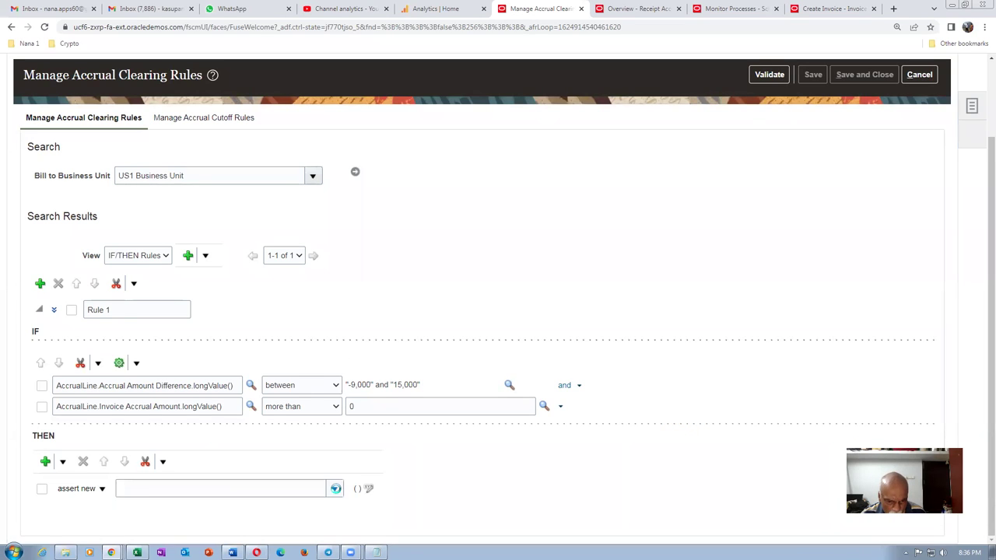
left_click(334, 489)
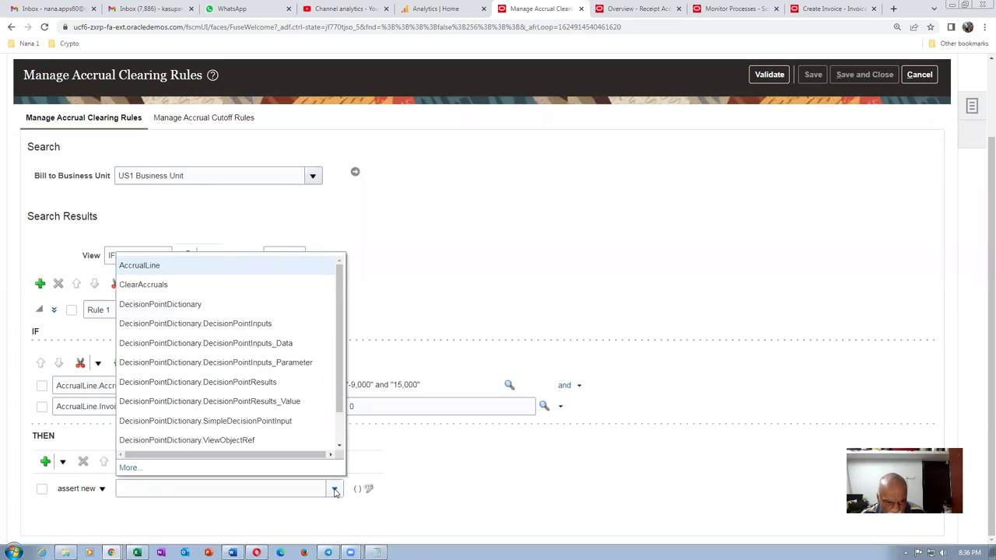
left_click(144, 284)
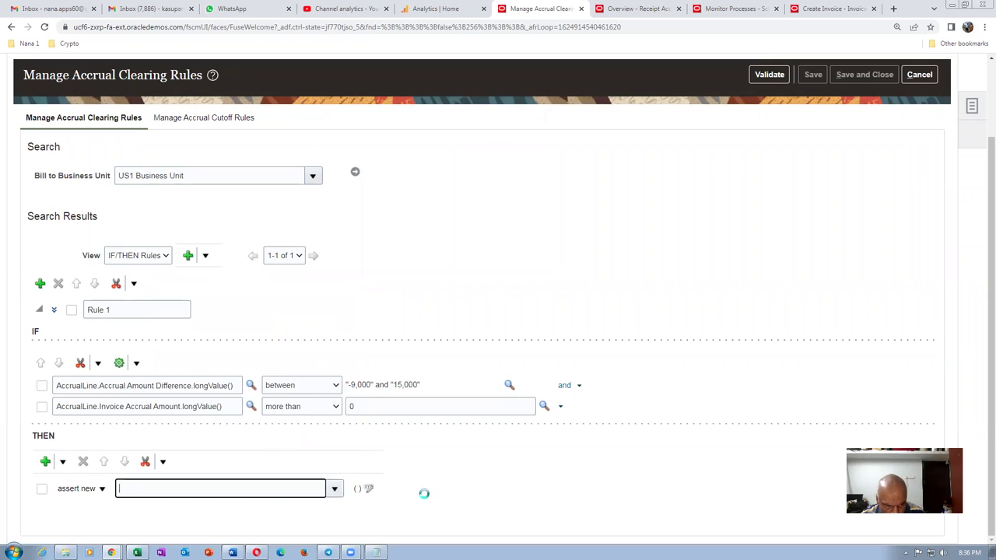
- Open the properties of the ClearAccruals action, check the property table in the Word document, and widen the Value column in Chrome
mouse_move(380, 506)
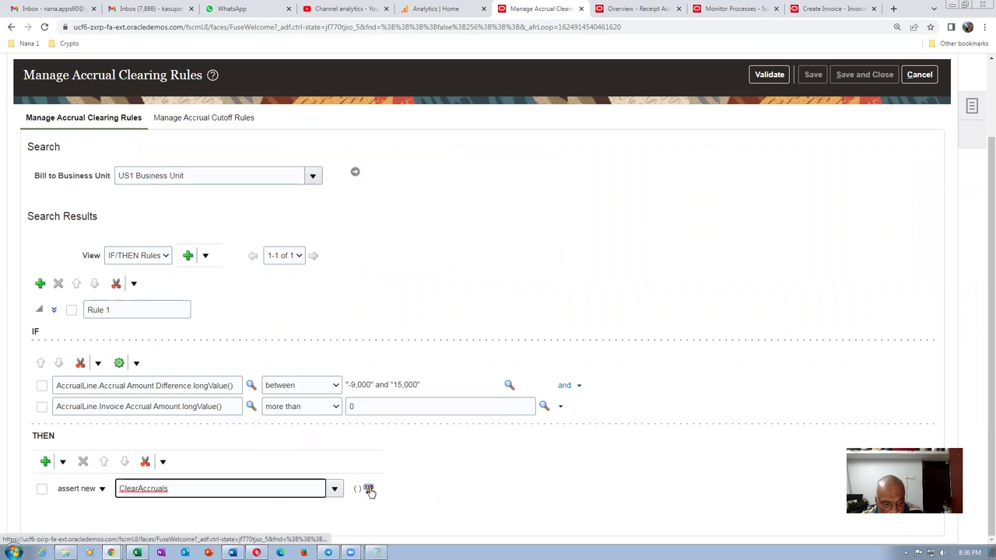
left_click(370, 493)
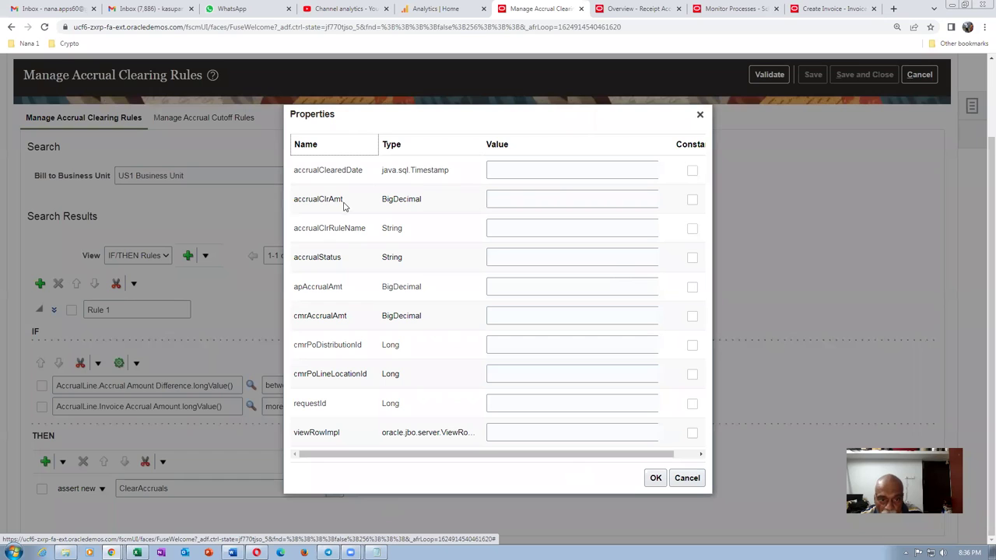
left_click(500, 200)
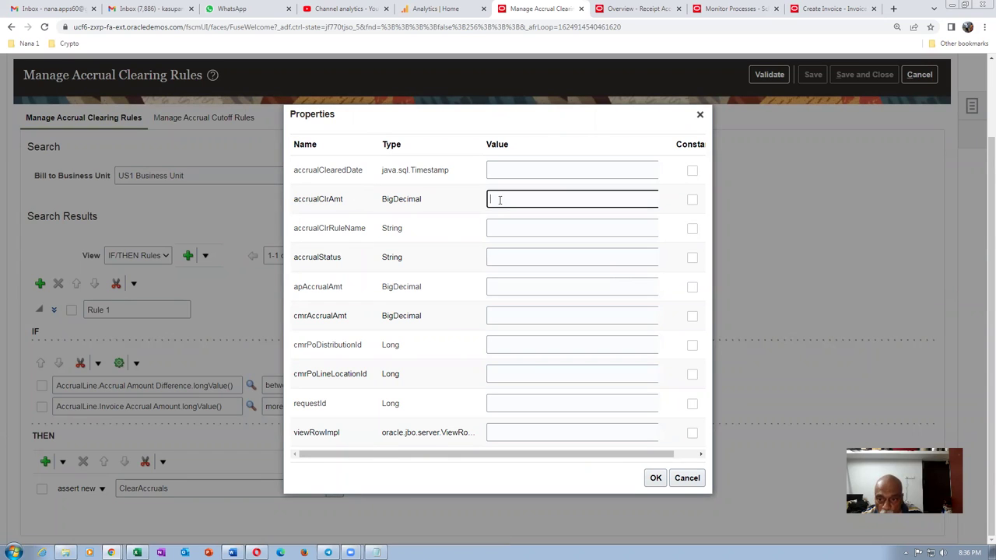
left_click_drag(658, 142, 678, 149)
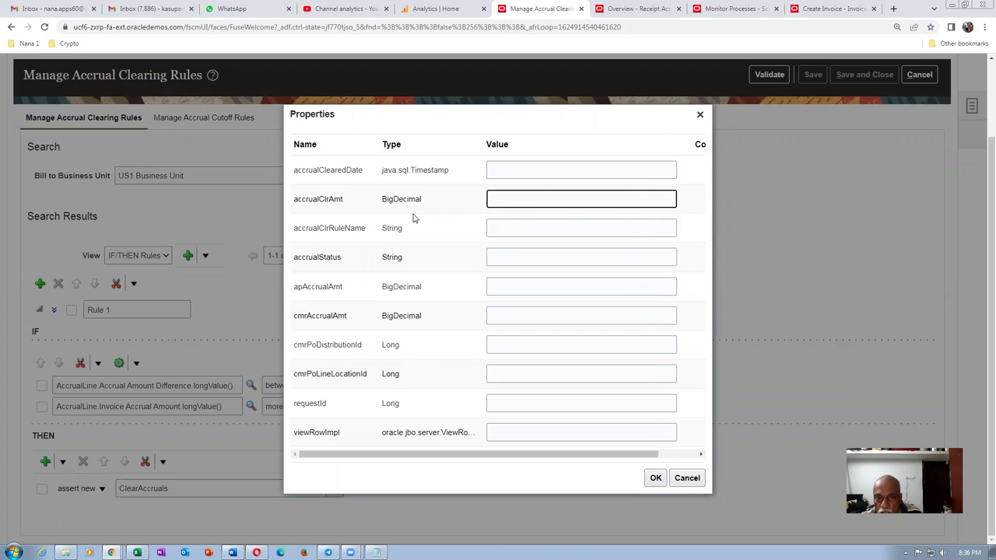
key("alt+Tab")
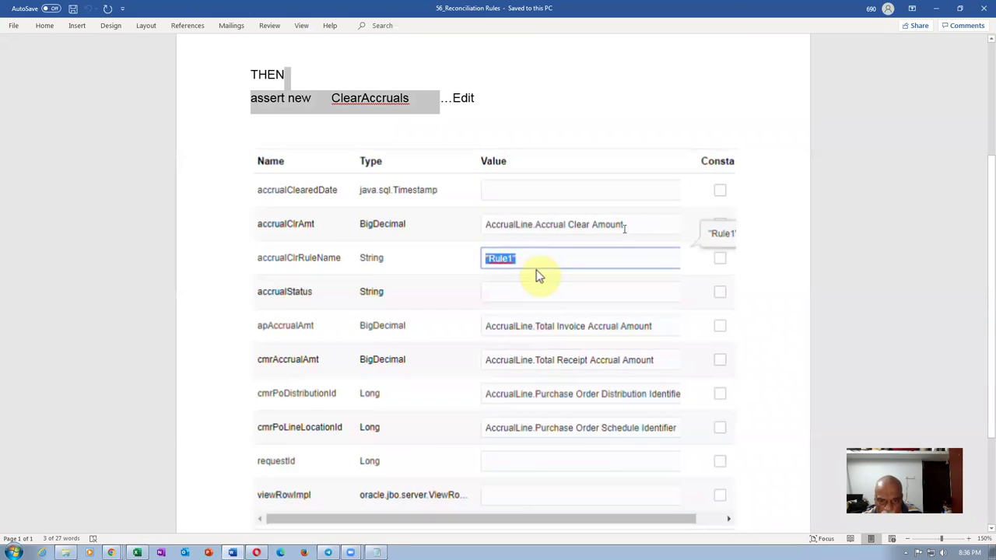
key("alt+Tab")
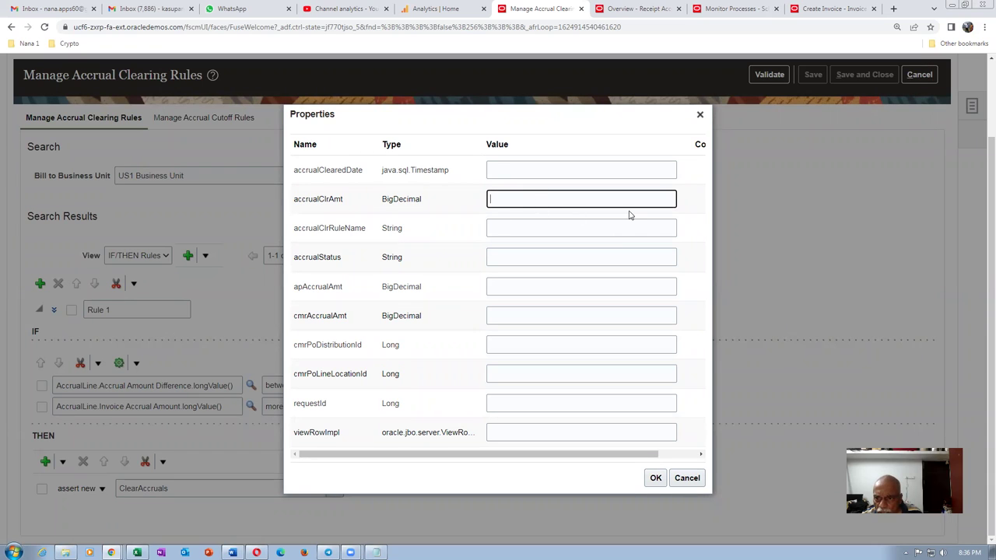
left_click_drag(679, 144, 699, 150)
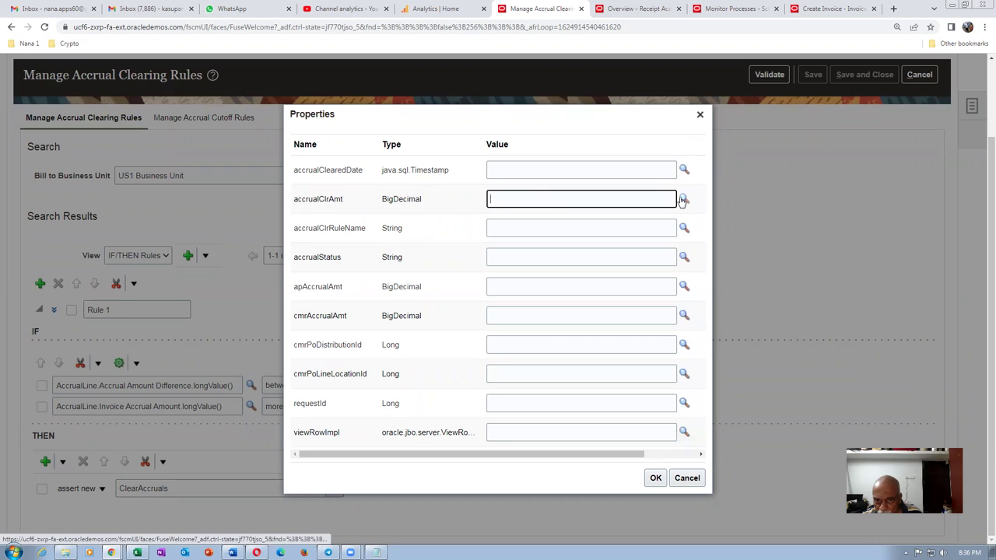
- Check the accrualClrAmt row in the Word document, and set that property to AccrualLine.Accrual Clear Amount.longValue() in Chrome
key("alt+Tab")
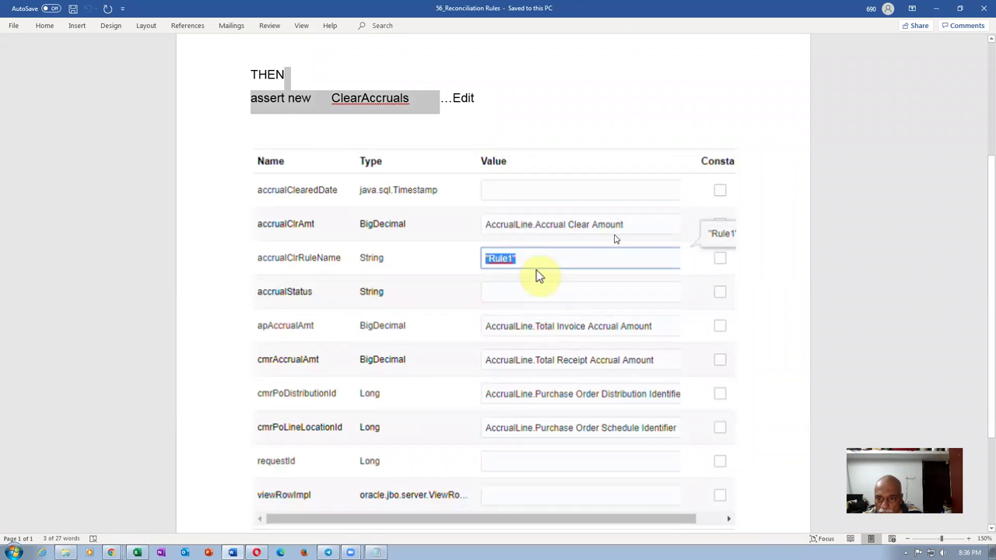
key("alt+Tab")
left_click(684, 200)
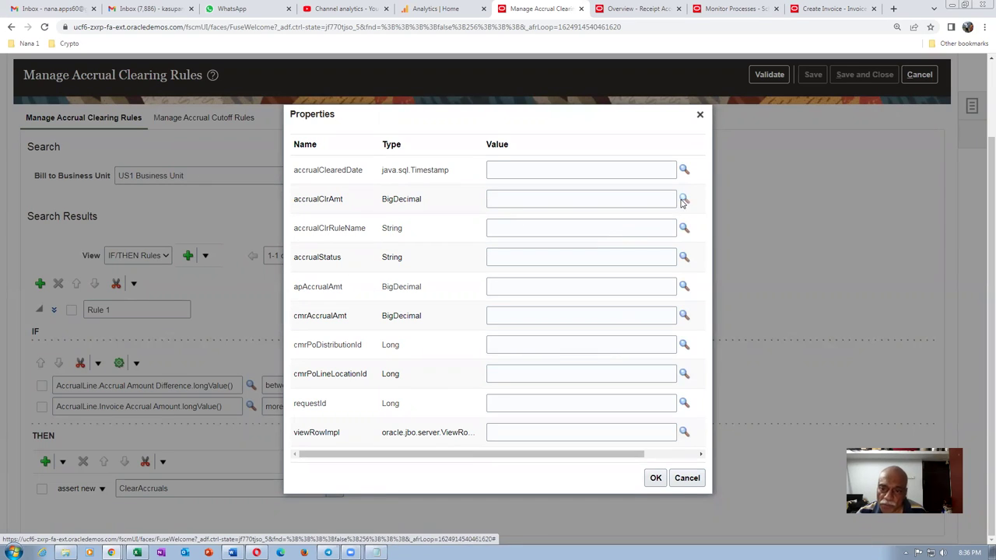
left_click(399, 215)
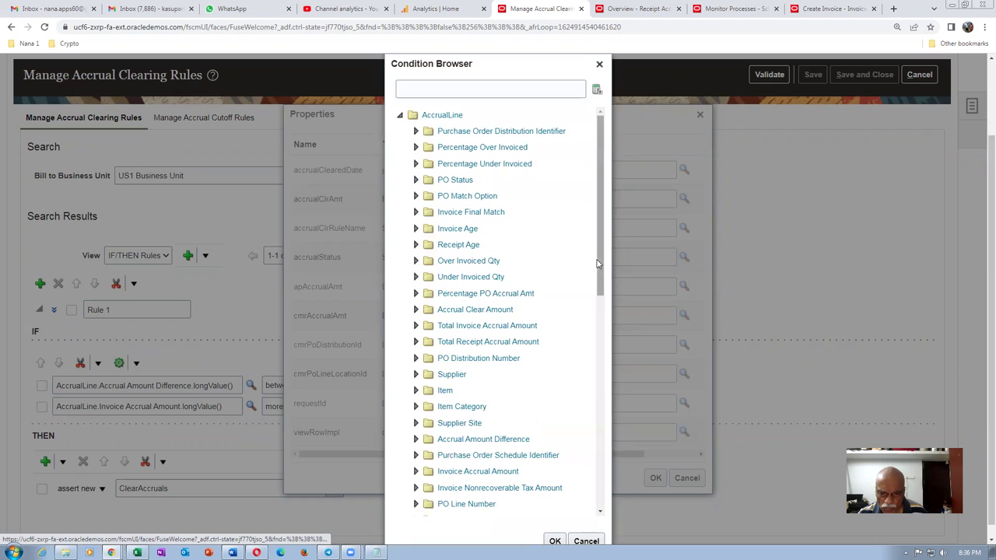
left_click_drag(601, 267, 584, 244)
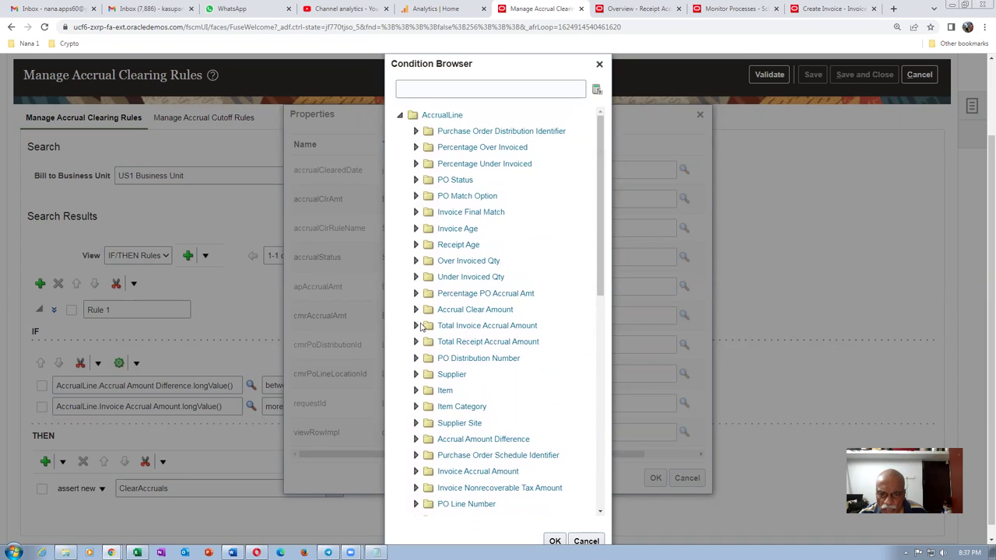
left_click(416, 311)
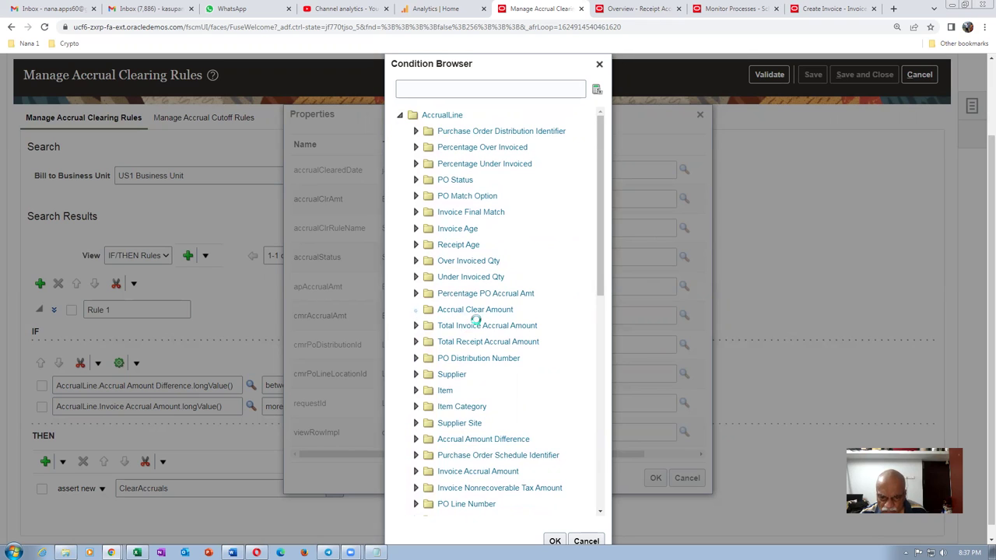
left_click(471, 375)
left_click(554, 542)
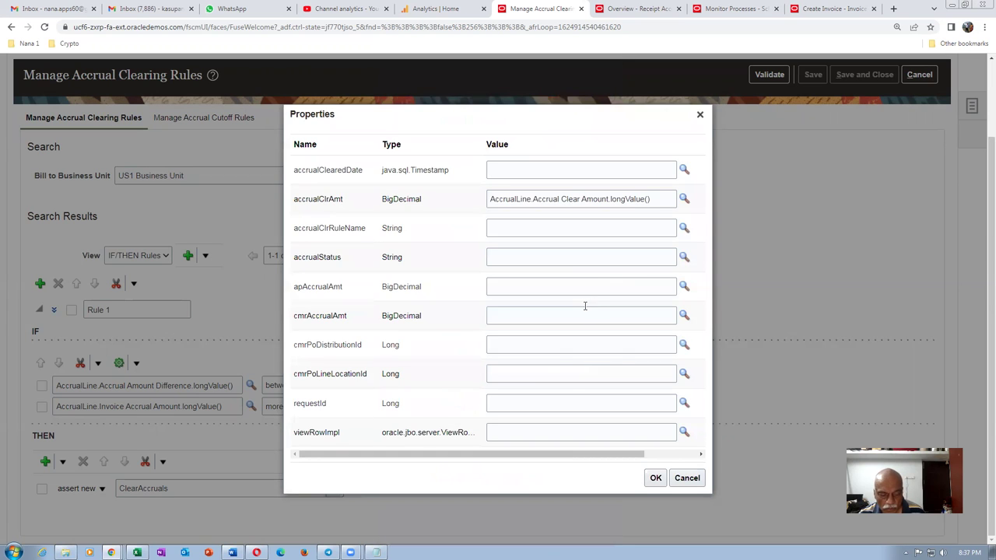
- Check the rule name in the Word document, and set accrualClrRuleName to "Rule1", including the quotation marks, in Chrome
key("alt+Tab")
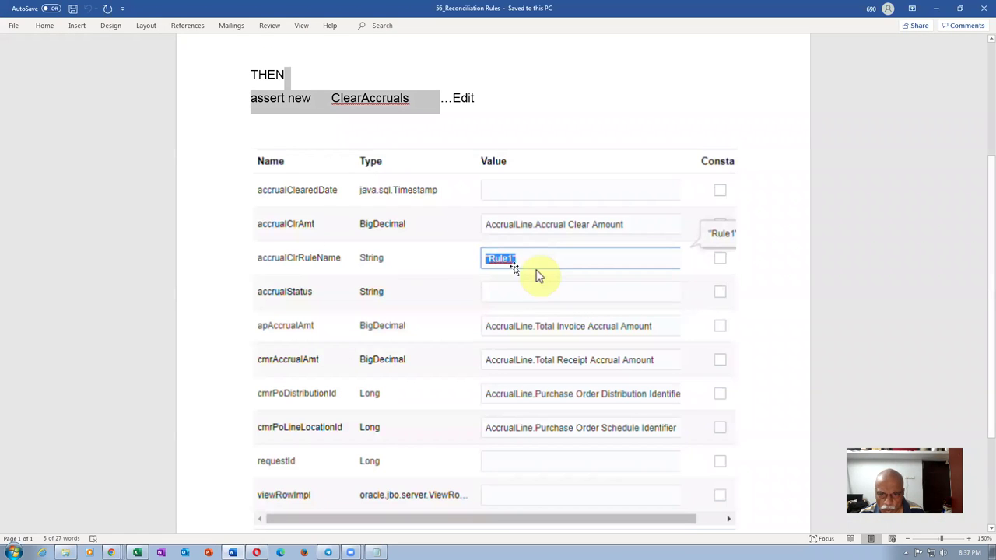
key("alt+Tab")
left_click(500, 228)
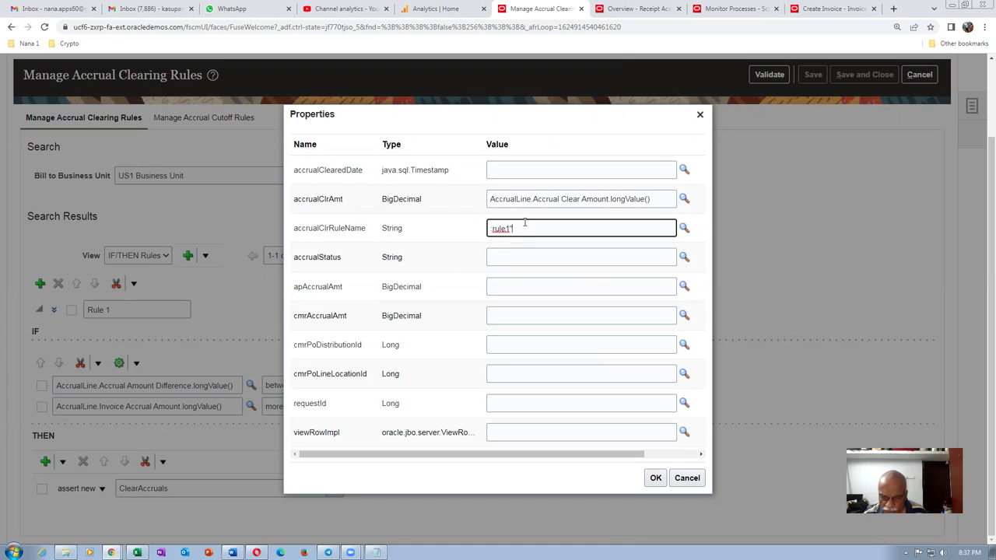
key("BackSpace")
key("BackSpace")
key("BackSpace")
key("BackSpace")
key("BackSpace")
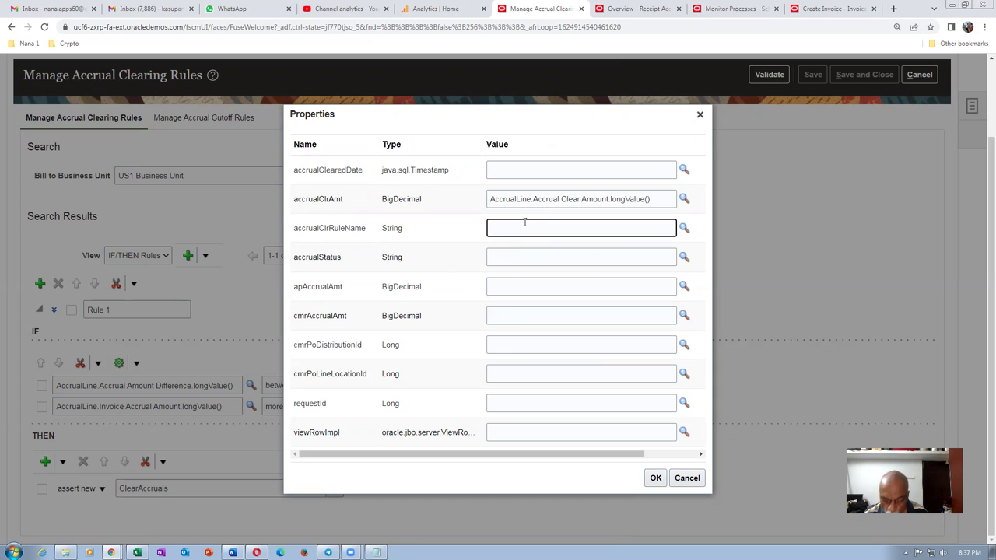
type("\"Rule1")
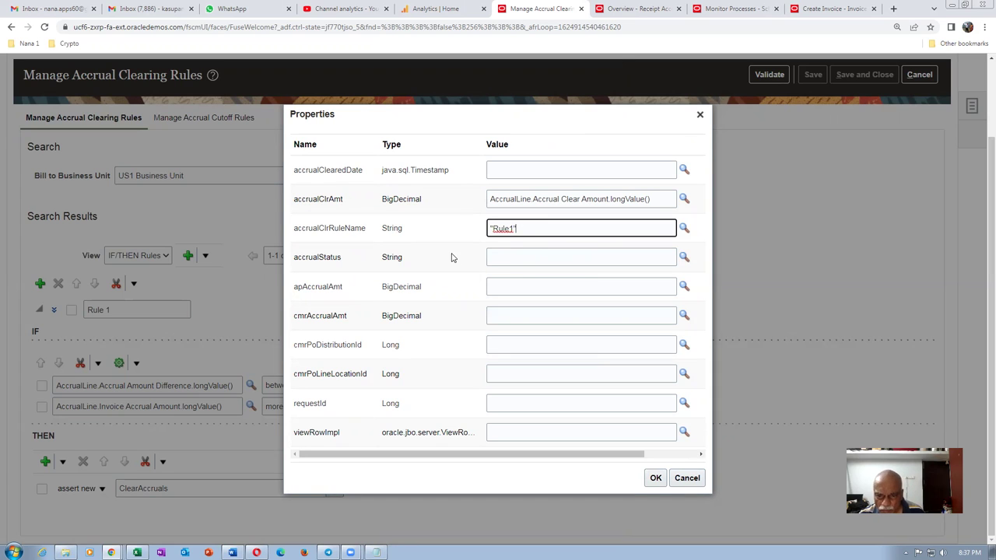
key("Tab")
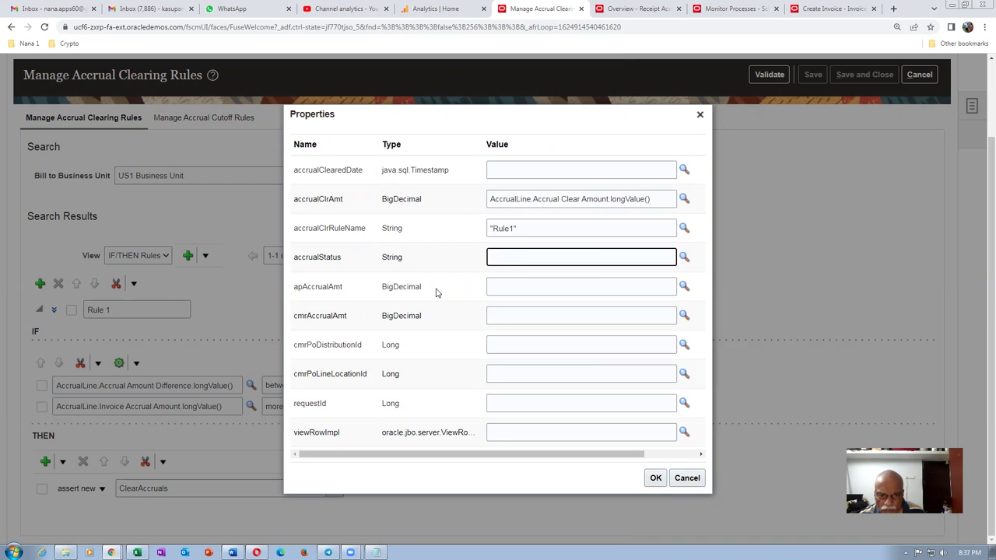
- Check the apAccrualAmt row in the Word document, and set that property to AccrualLine.Total Invoice Accrual Amount.longValue() in Chrome
key("alt+Tab")
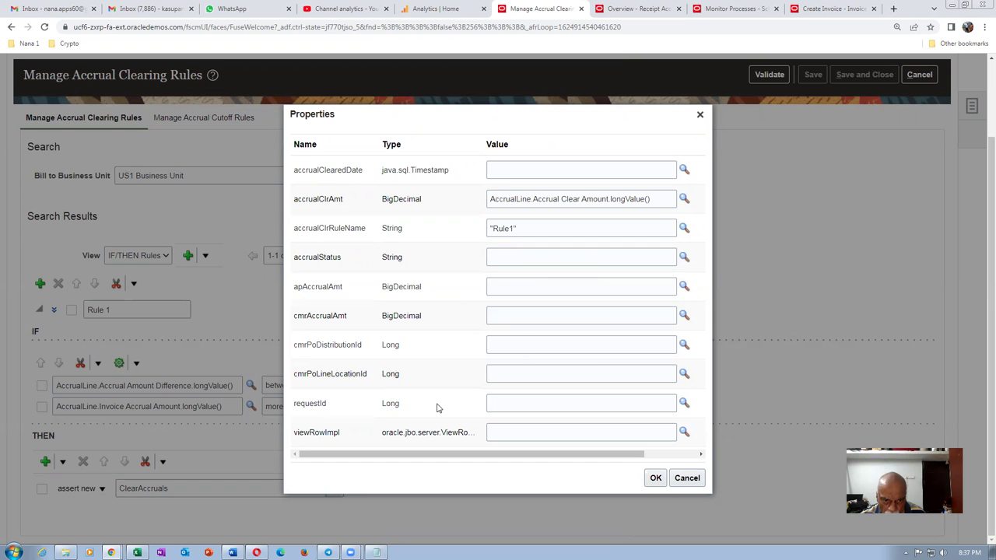
key("alt+Tab")
left_click(496, 287)
key("alt+Tab")
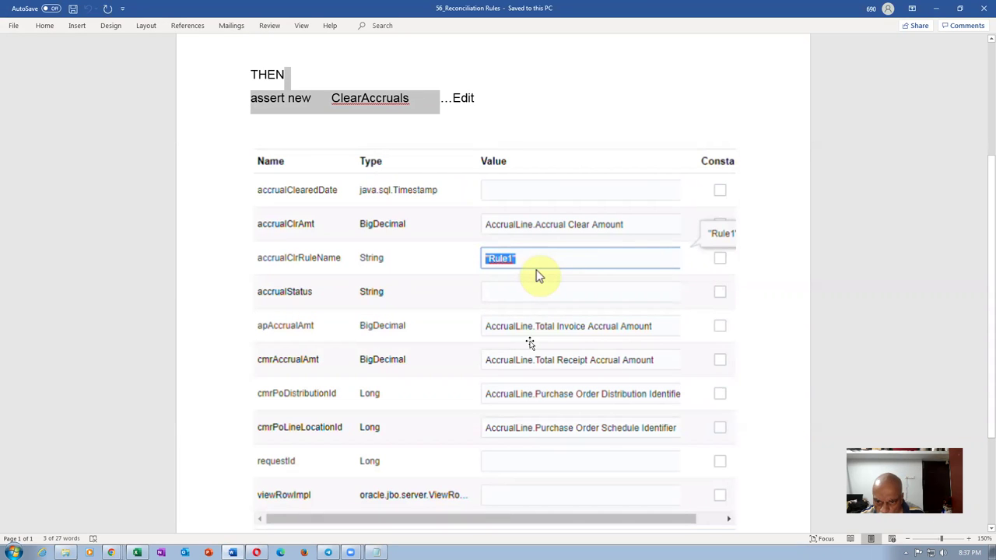
key("alt+Tab")
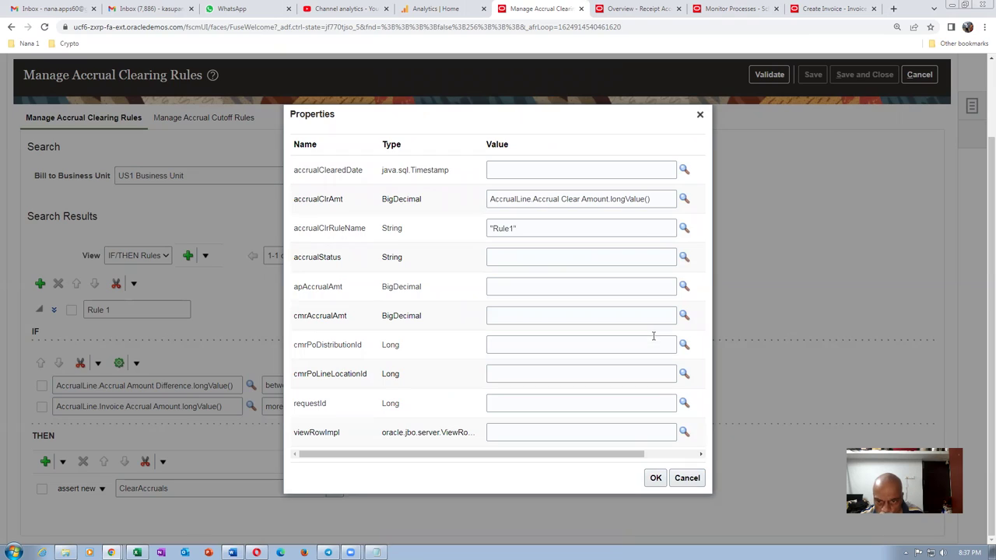
left_click(683, 288)
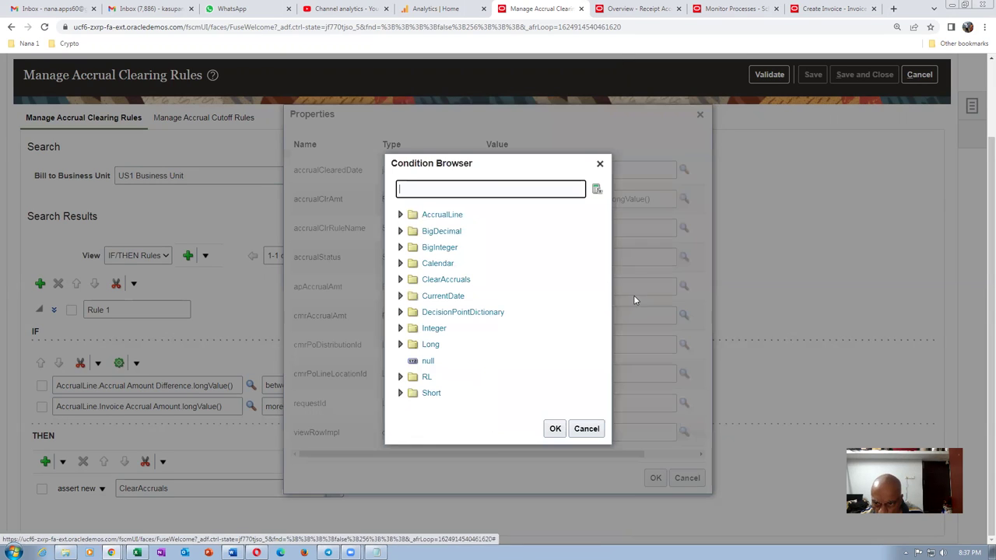
left_click(401, 217)
left_click(401, 216)
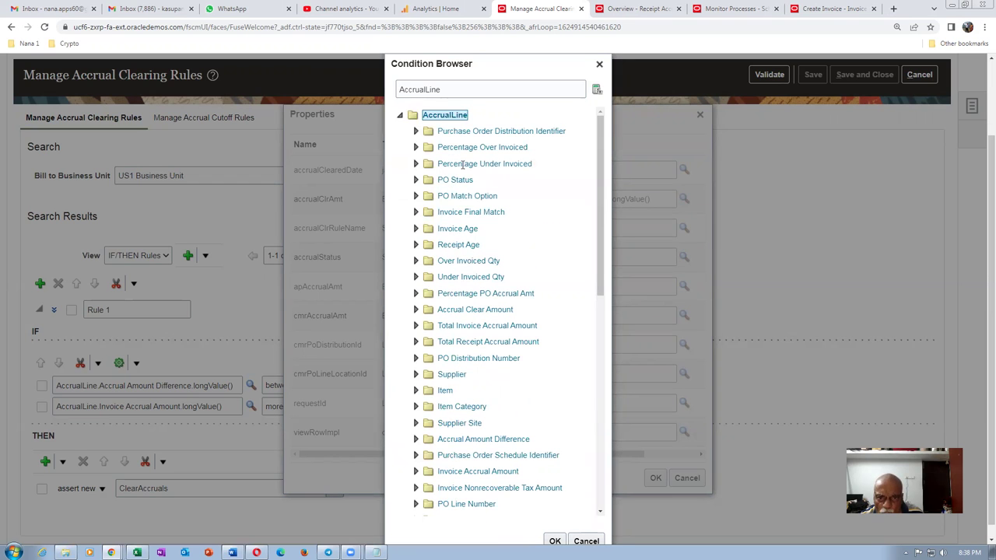
left_click_drag(599, 250, 600, 254)
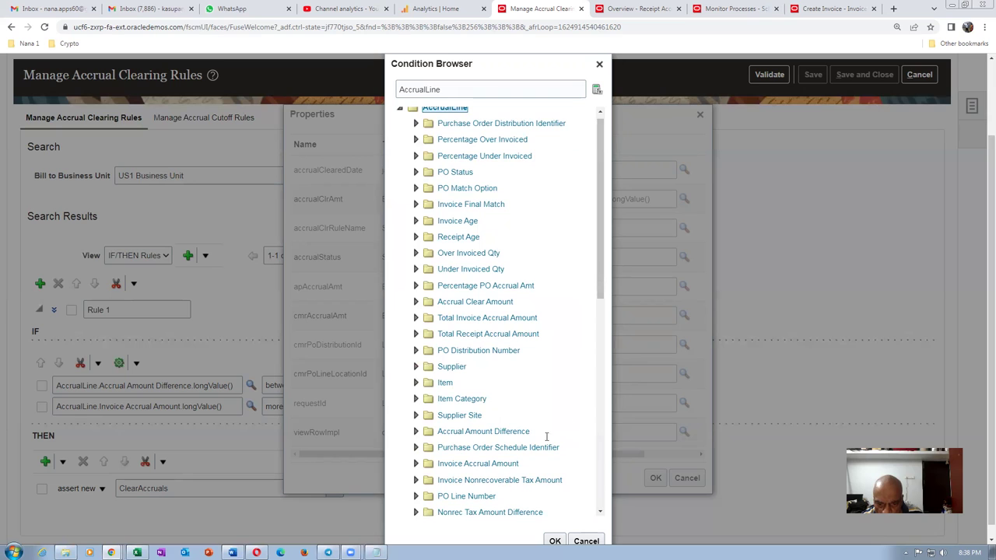
left_click_drag(599, 295, 602, 335)
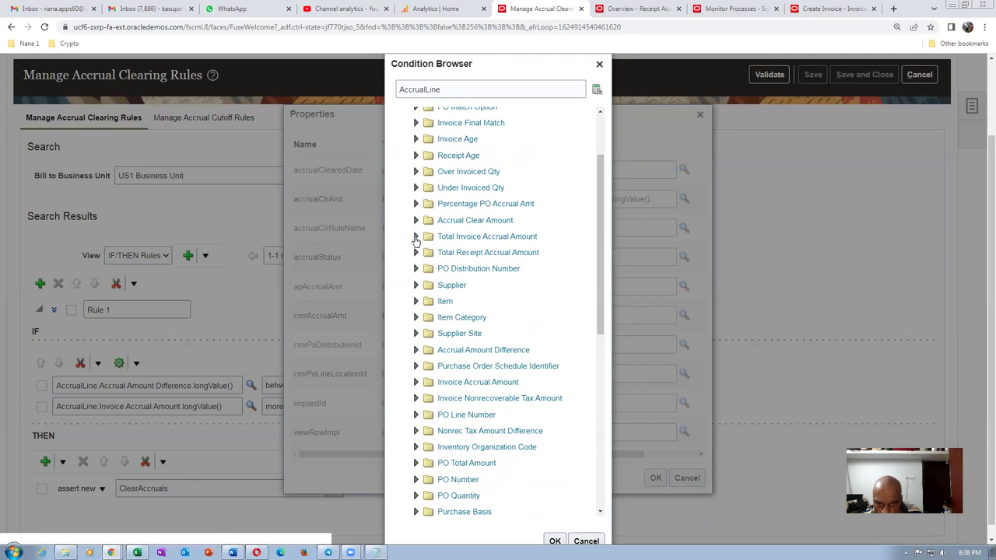
left_click(417, 236)
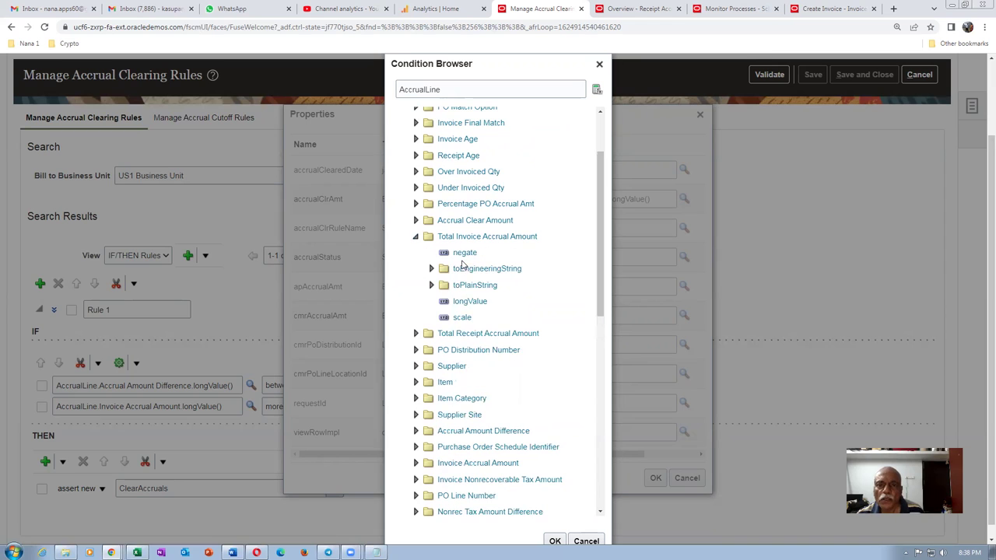
left_click(471, 301)
left_click(554, 540)
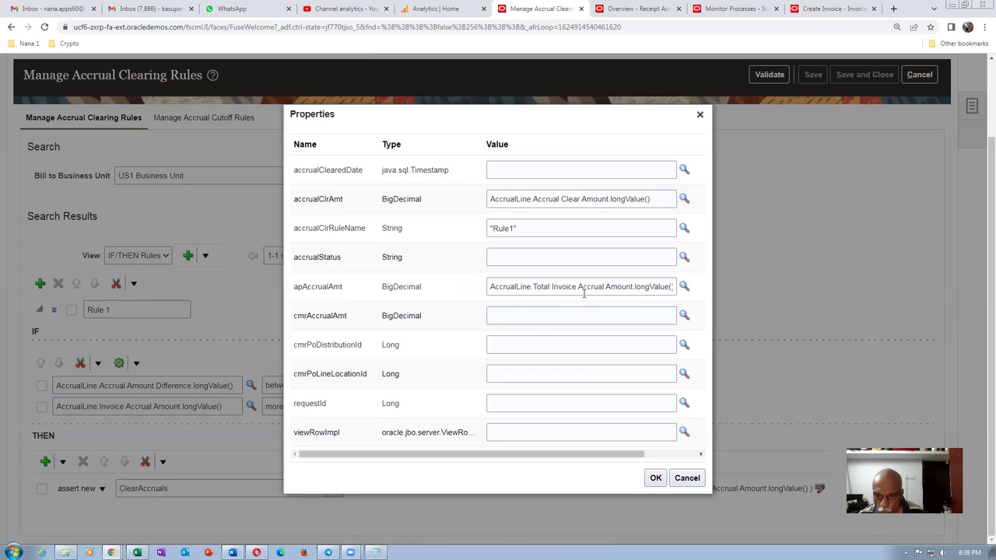
- Check the cmrAccrualAmt row in the Word document, and set that property to AccrualLine.Total Receipt Accrual Amount.longValue() in Chrome
key("alt+Tab")
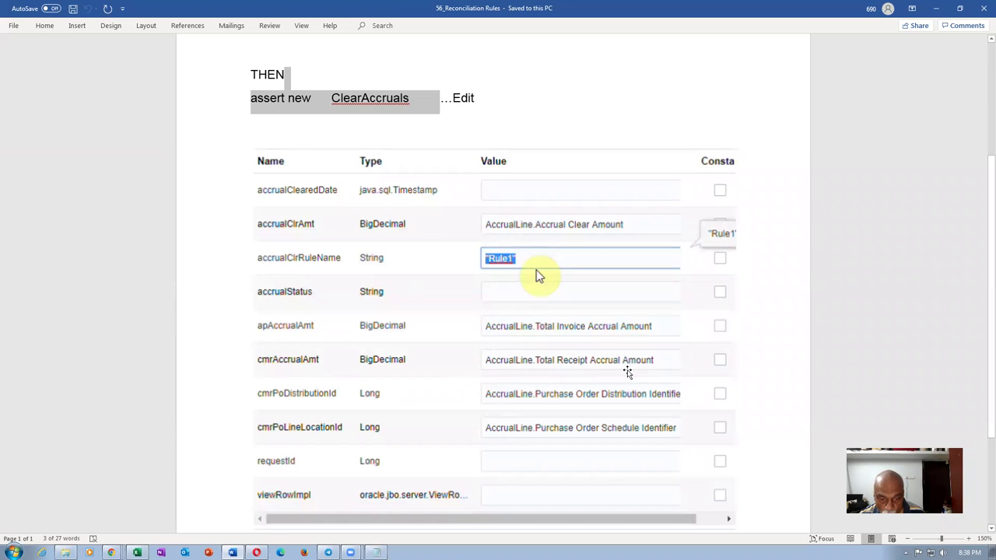
key("alt+Tab")
left_click(515, 315)
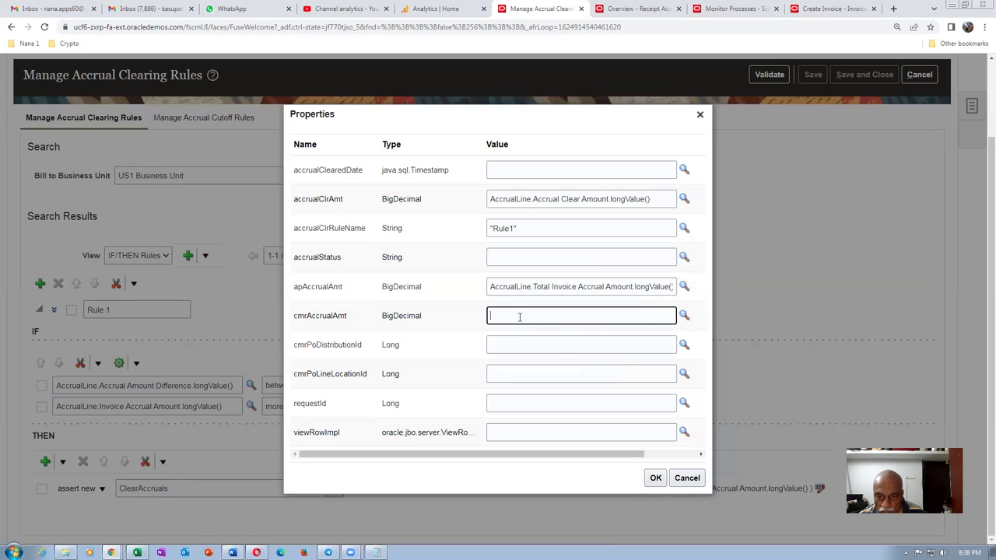
left_click(683, 318)
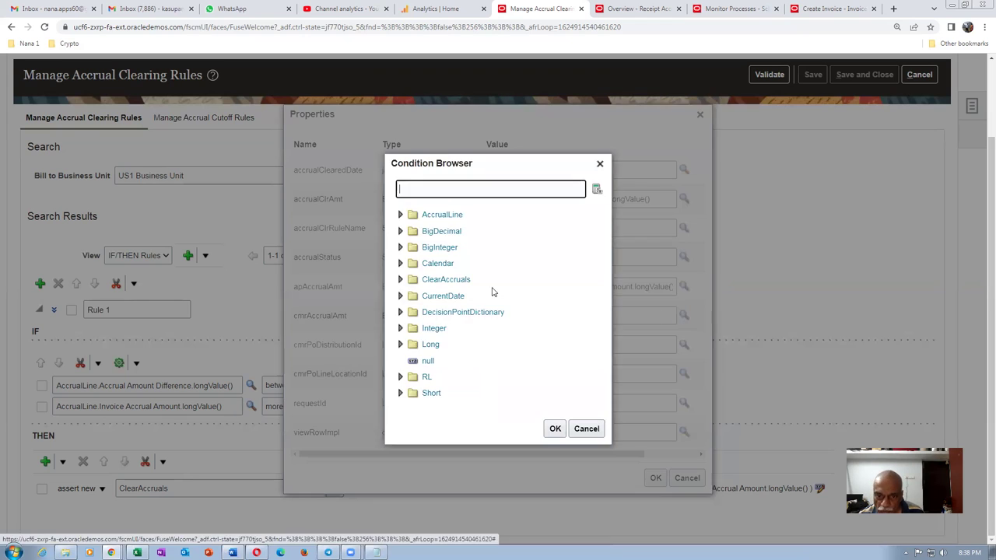
left_click(399, 214)
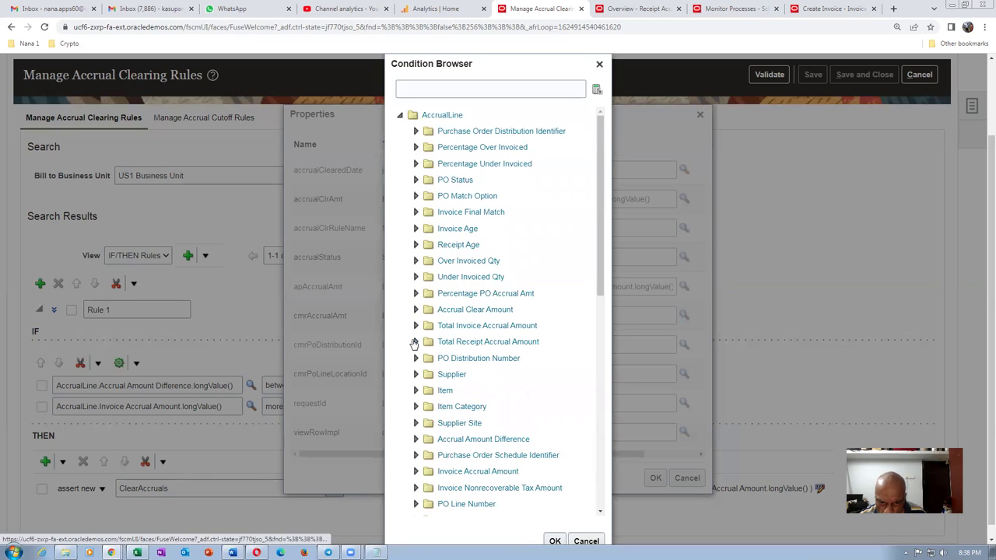
left_click(415, 342)
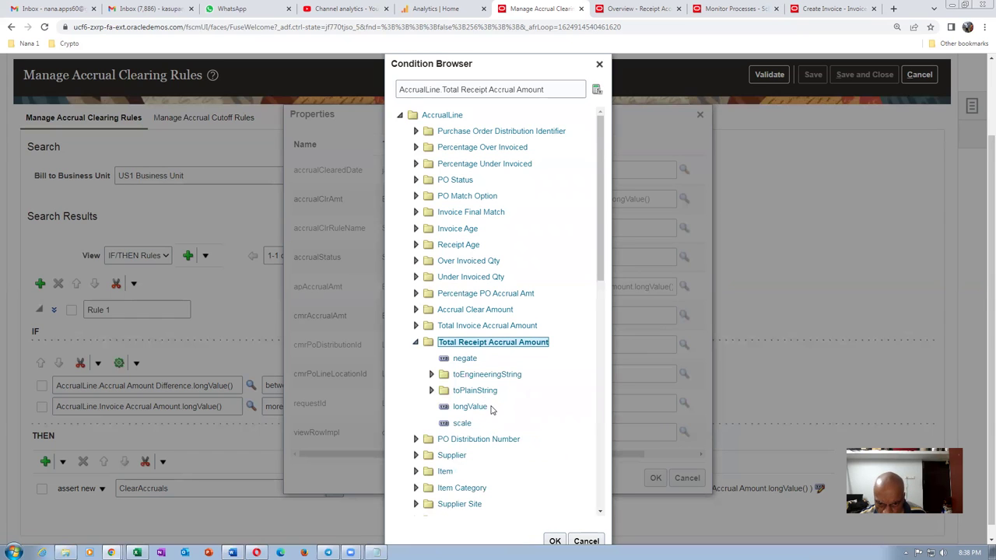
left_click(488, 406)
left_click(554, 541)
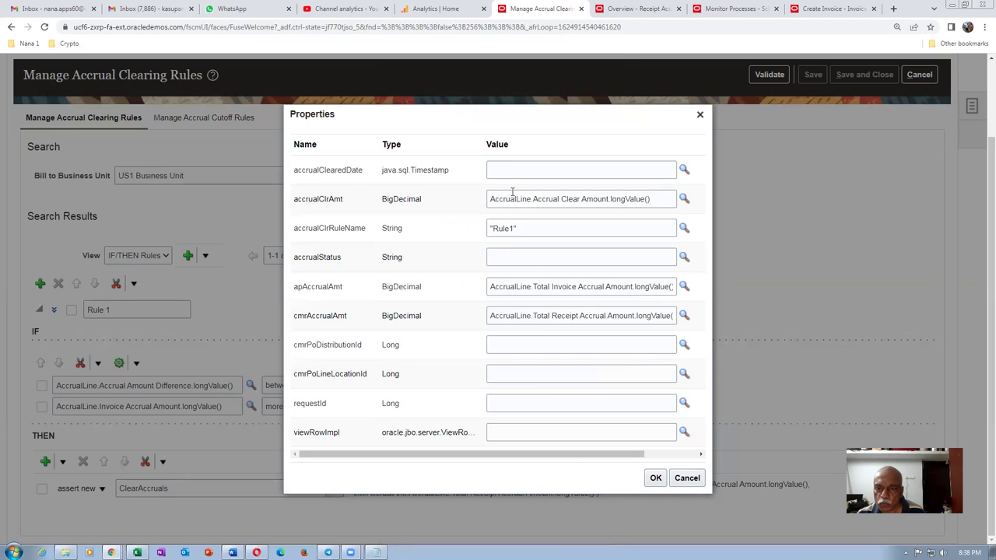
- Check the cmrPoDistributionId row in the Word document, and set that property to AccrualLine.Purchase Order Distribution Identifier.longValue() in Chrome
key("alt+Tab")
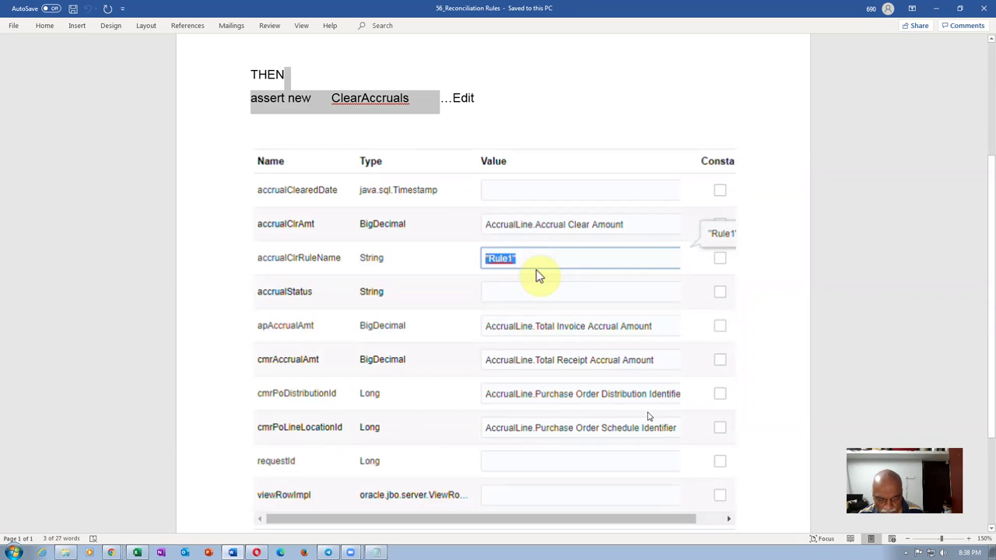
key("alt+Tab")
left_click(510, 348)
left_click(685, 348)
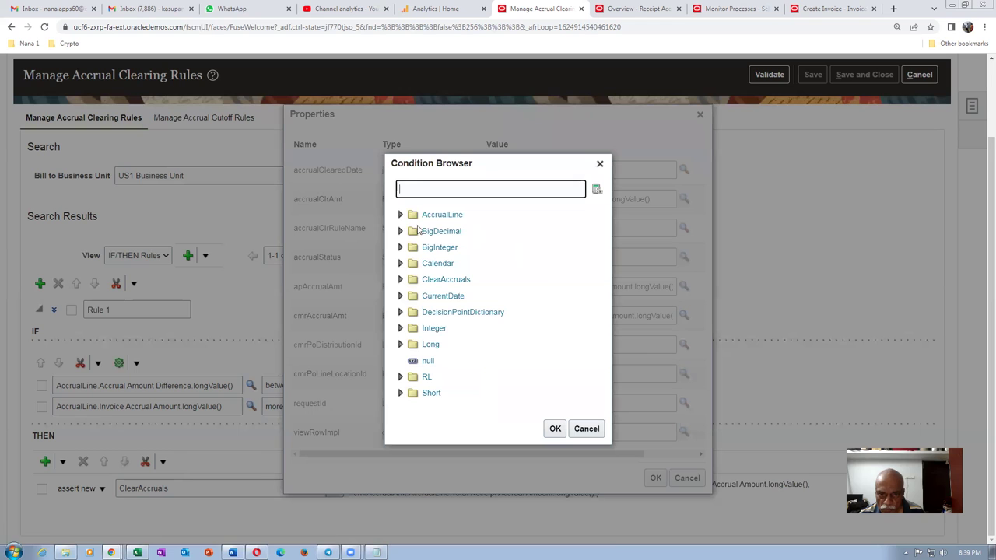
left_click(401, 216)
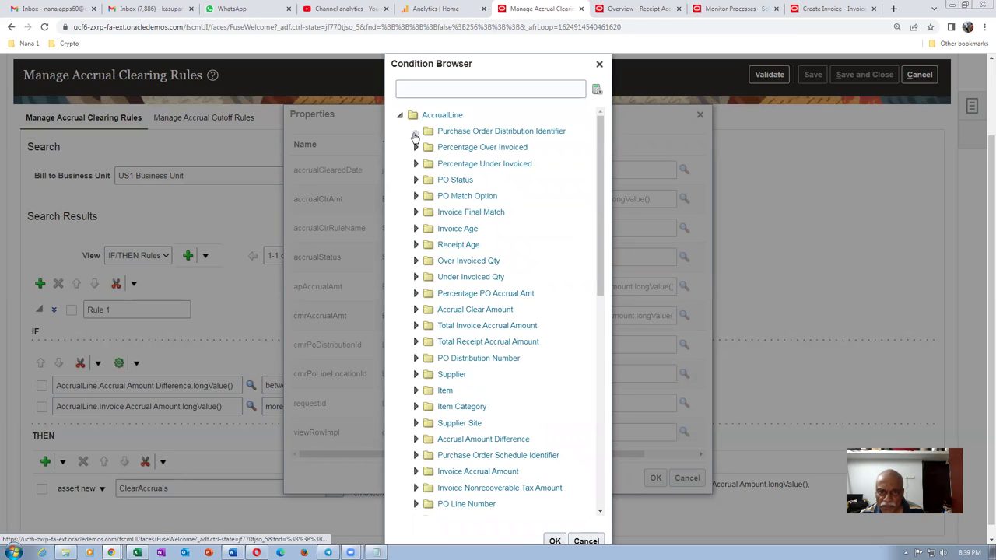
left_click(415, 131)
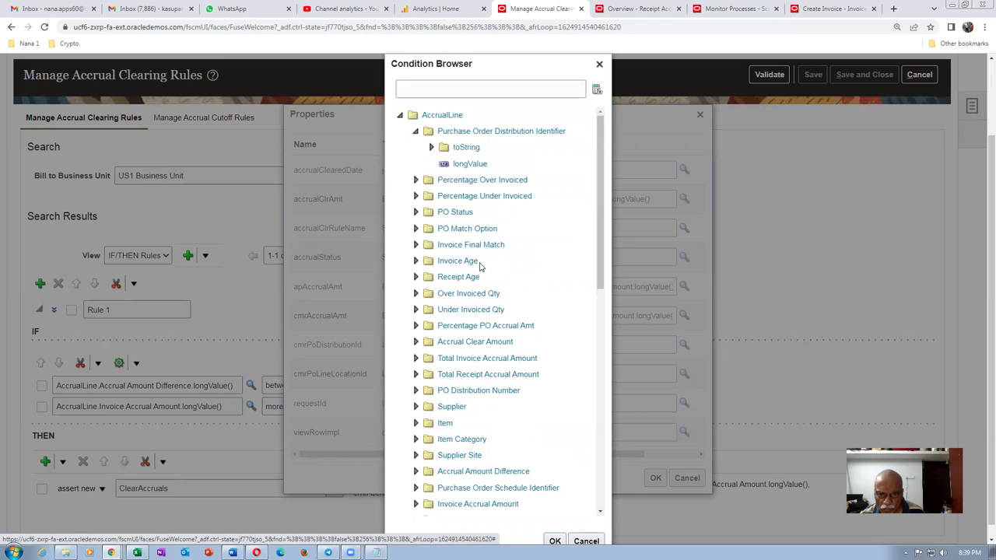
left_click(469, 163)
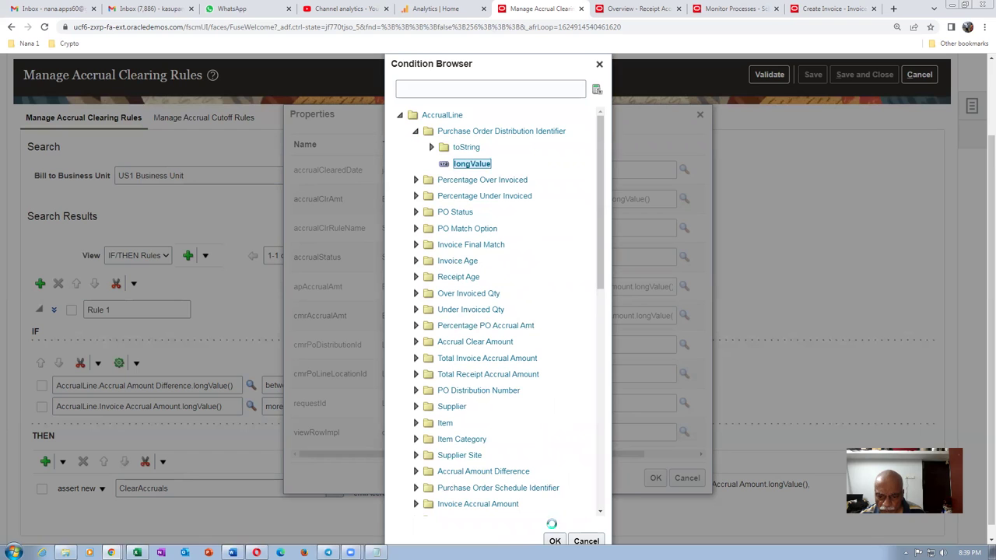
left_click(554, 541)
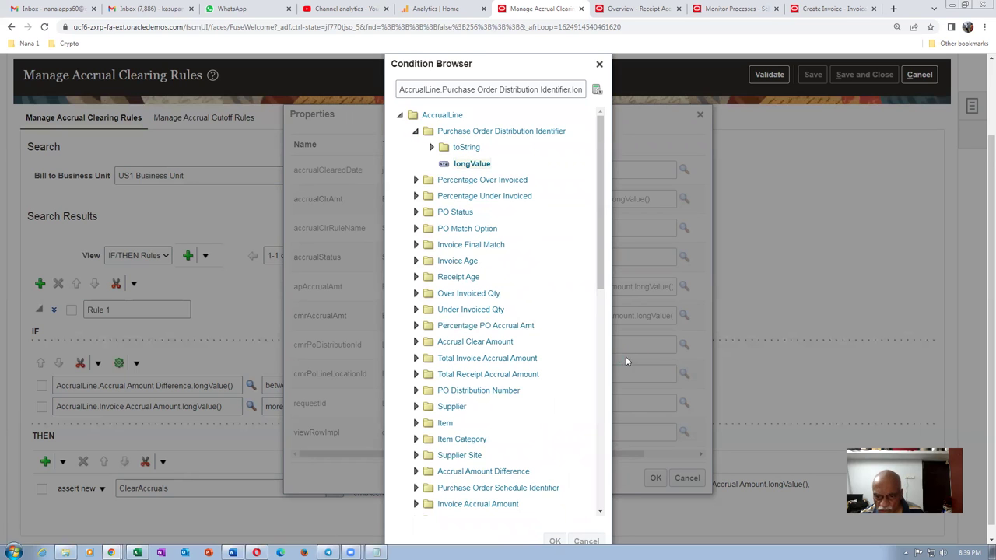
- Check the cmrPoLineLocationId row in Word, set that property to AccrualLine.Purchase Order Schedule Identifier.longValue() in Chrome, and accept the ClearAccruals properties
key("alt+Tab")
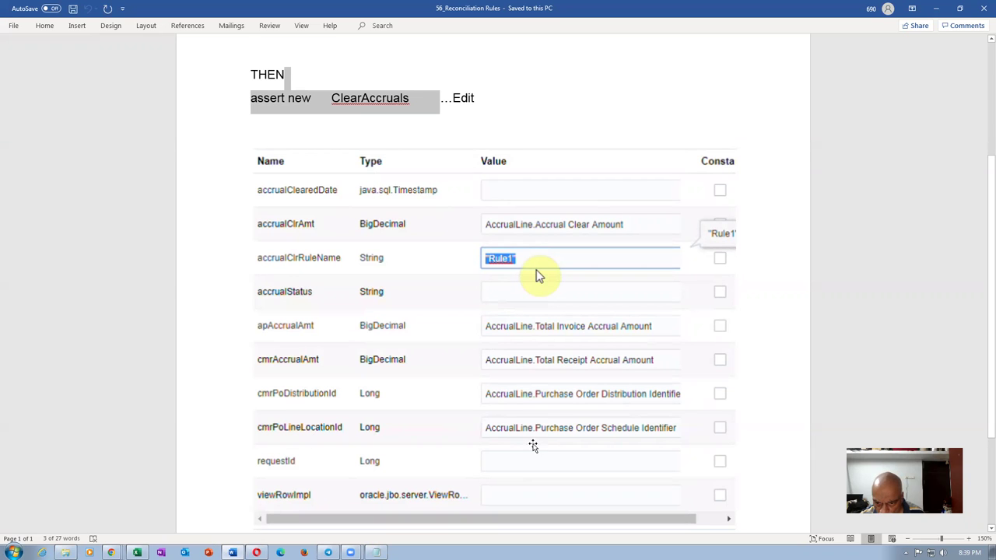
key("alt+Tab")
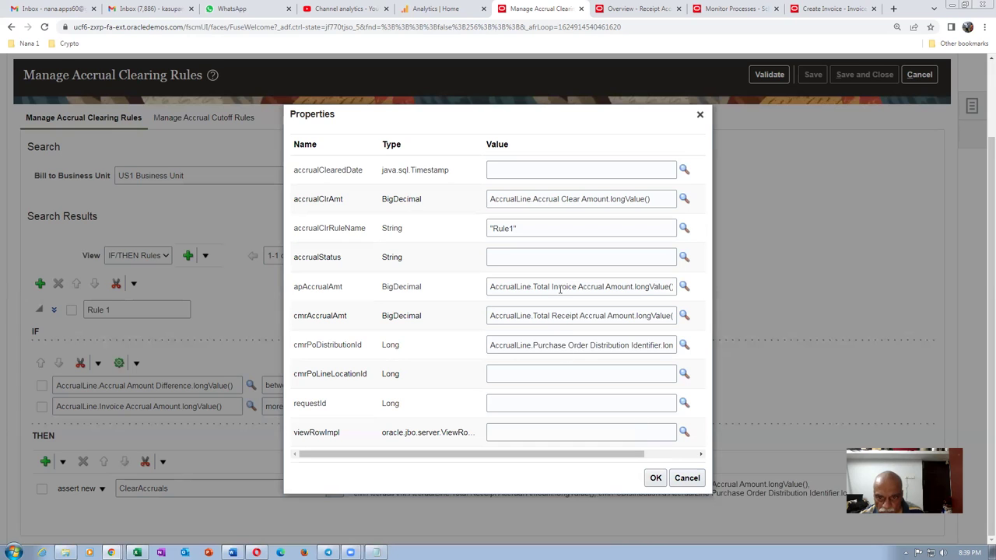
left_click(549, 368)
left_click(685, 374)
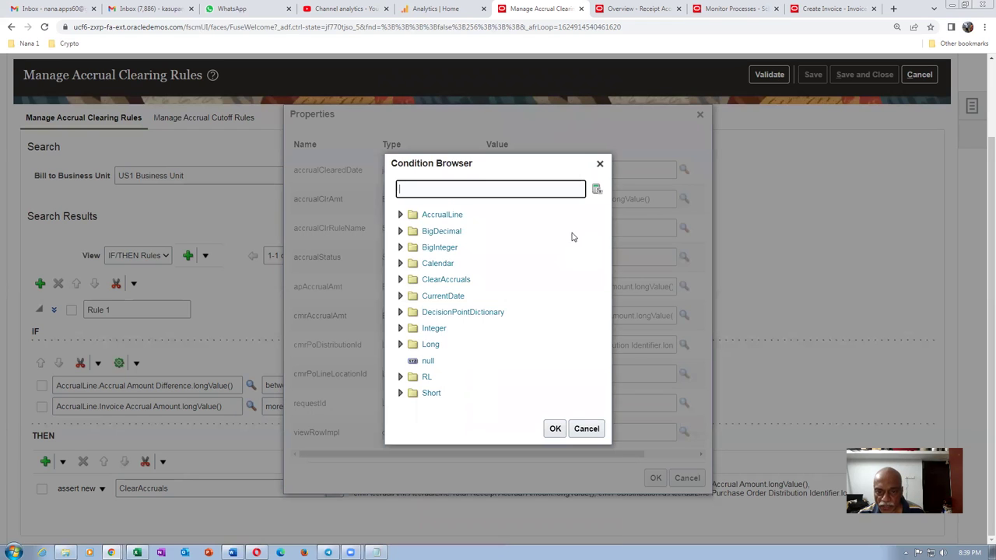
left_click(400, 215)
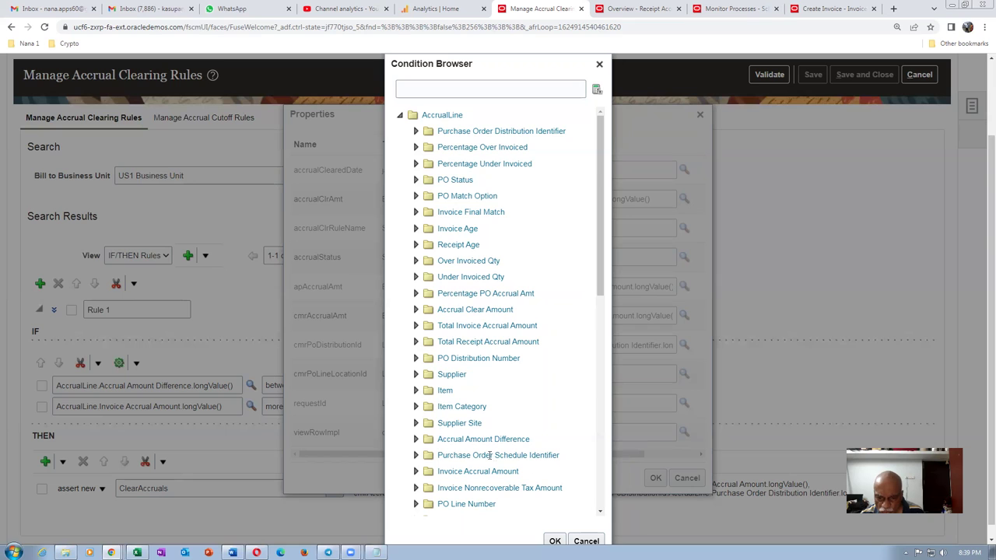
left_click(416, 459)
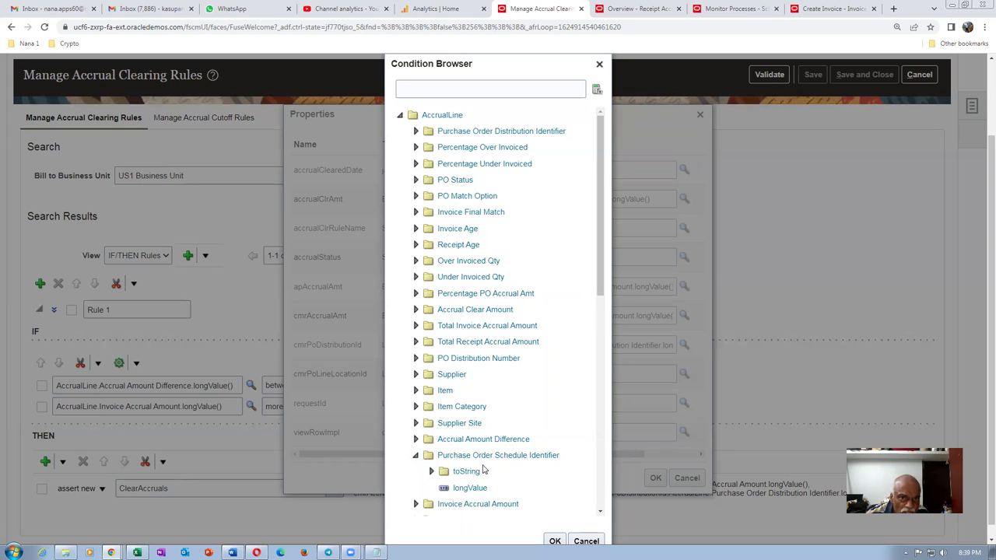
left_click(469, 487)
left_click(555, 540)
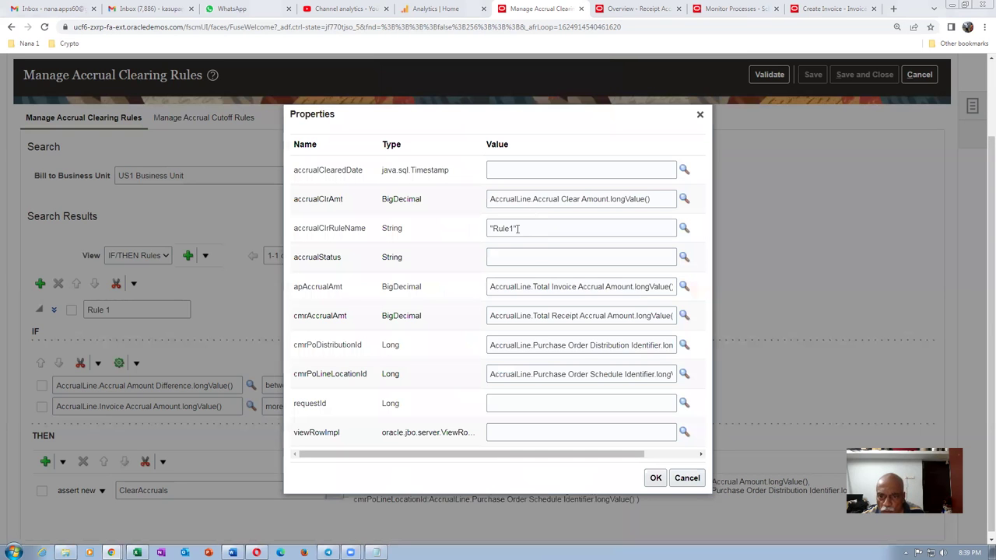
left_click(656, 478)
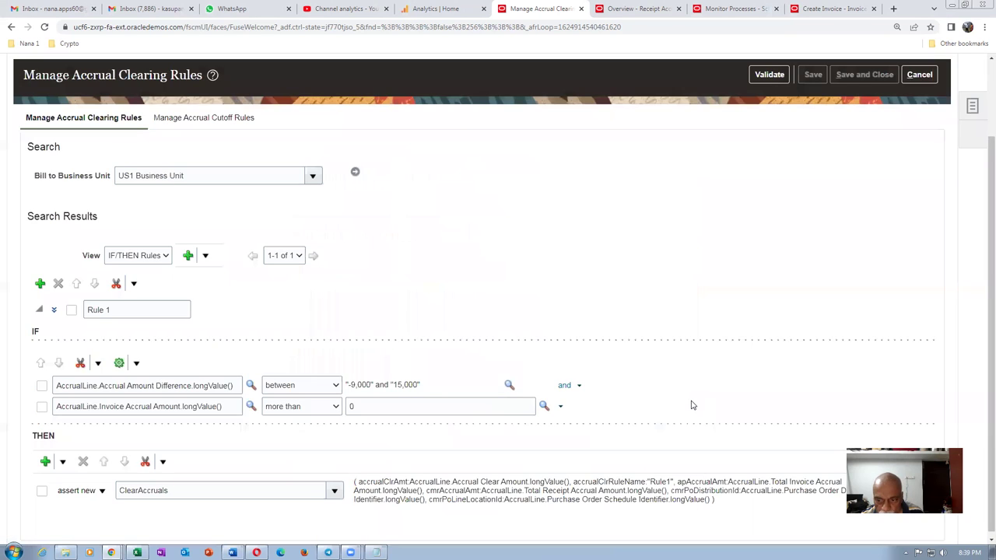
- Validate the accrual clearing rule for US1 Business Unit, then save and close it
scroll(704, 389, "up", 2)
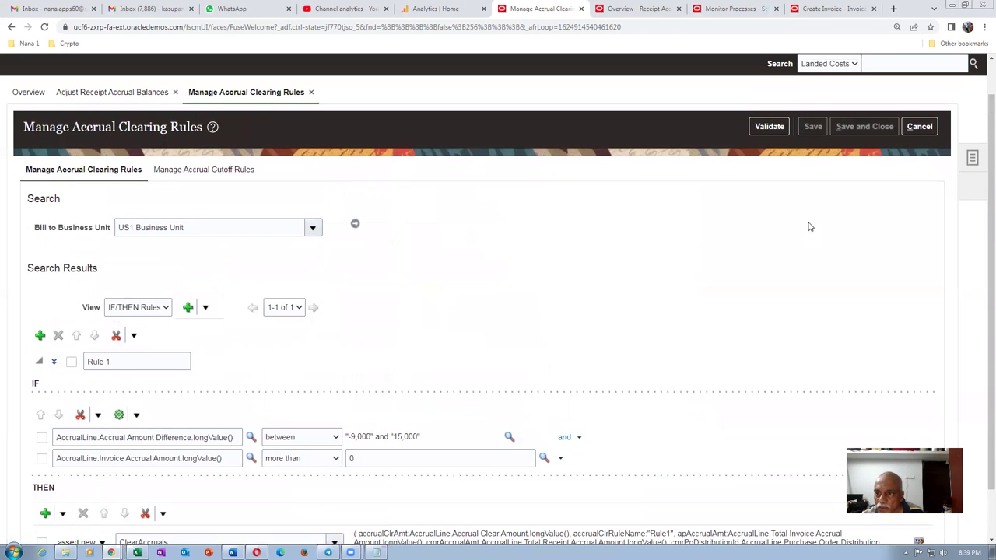
left_click(770, 127)
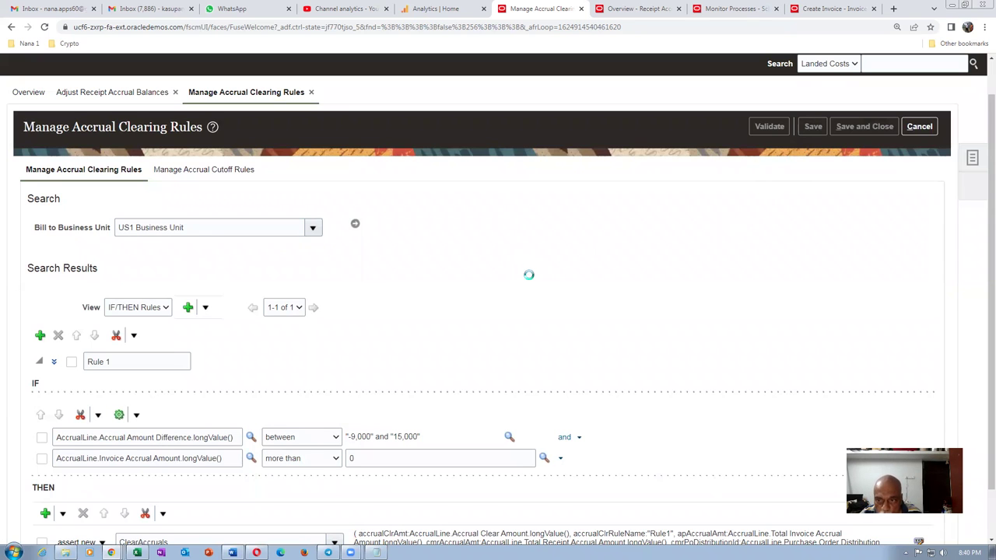
scroll(533, 280, "down", 3)
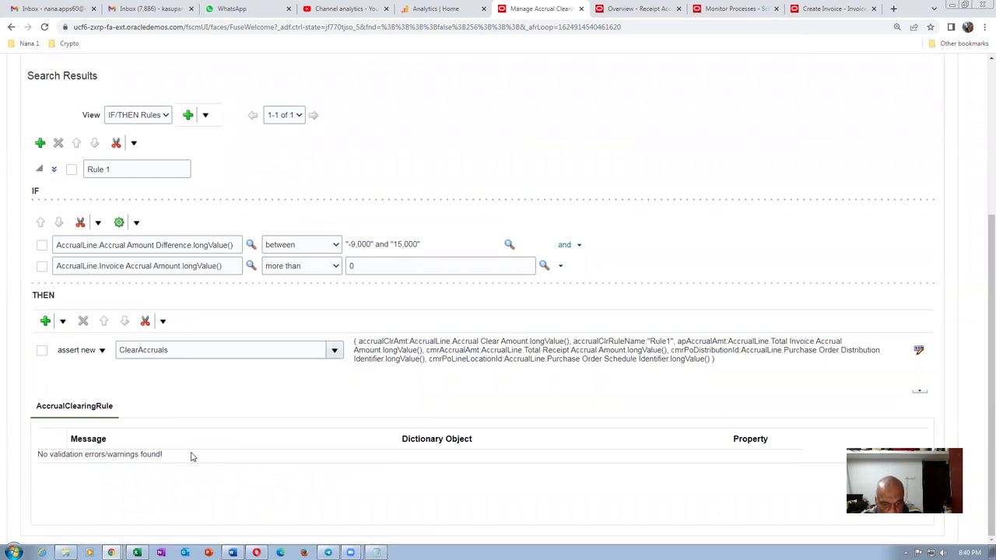
scroll(521, 475, "up", 3)
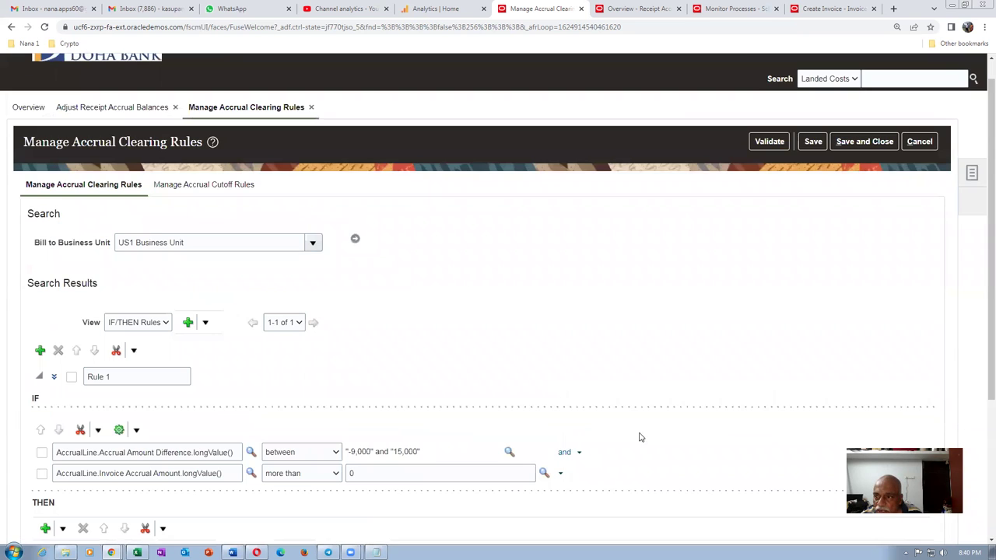
left_click(813, 141)
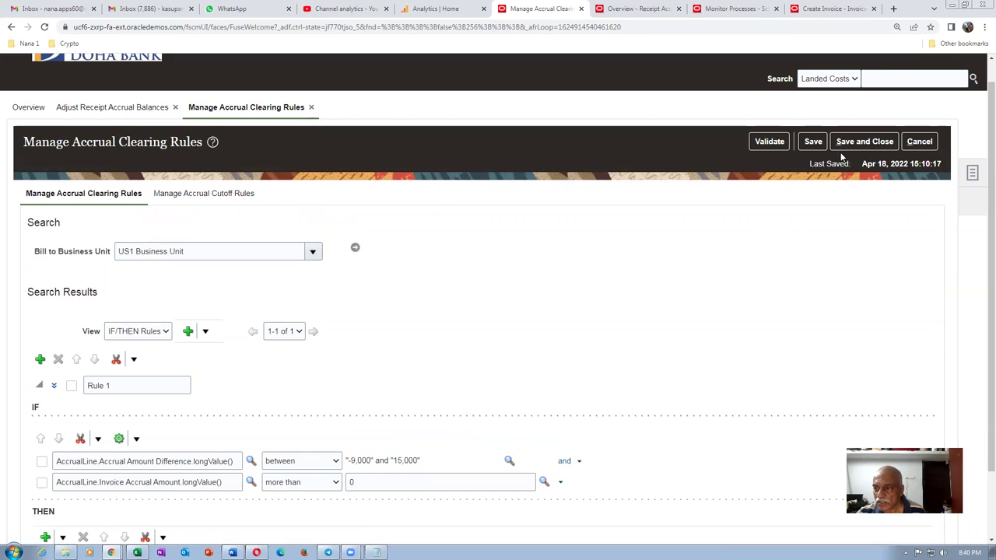
left_click(861, 141)
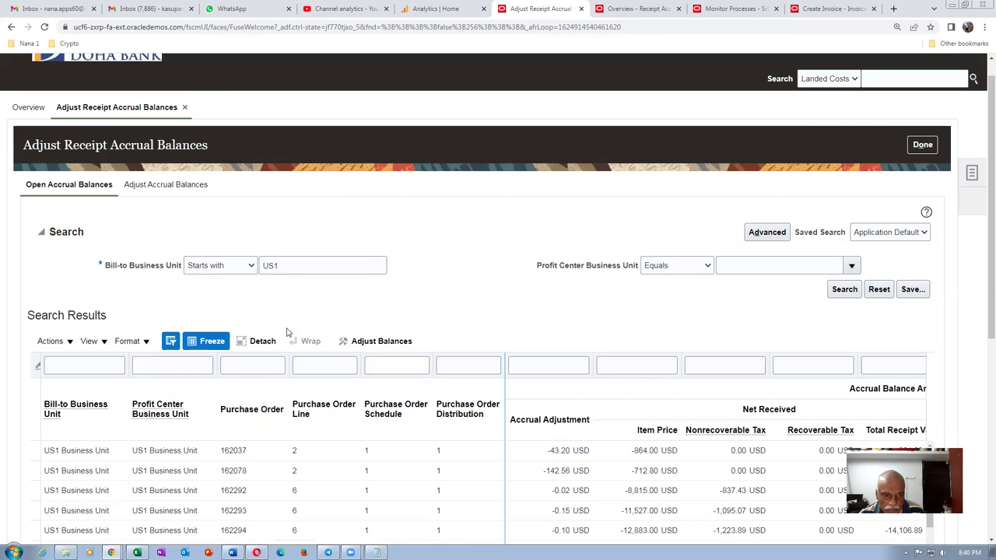
- Look up the purchase order number in the Notepad notes, and filter the open accrual balances by that purchase order in Chrome
left_click(241, 367)
type("164")
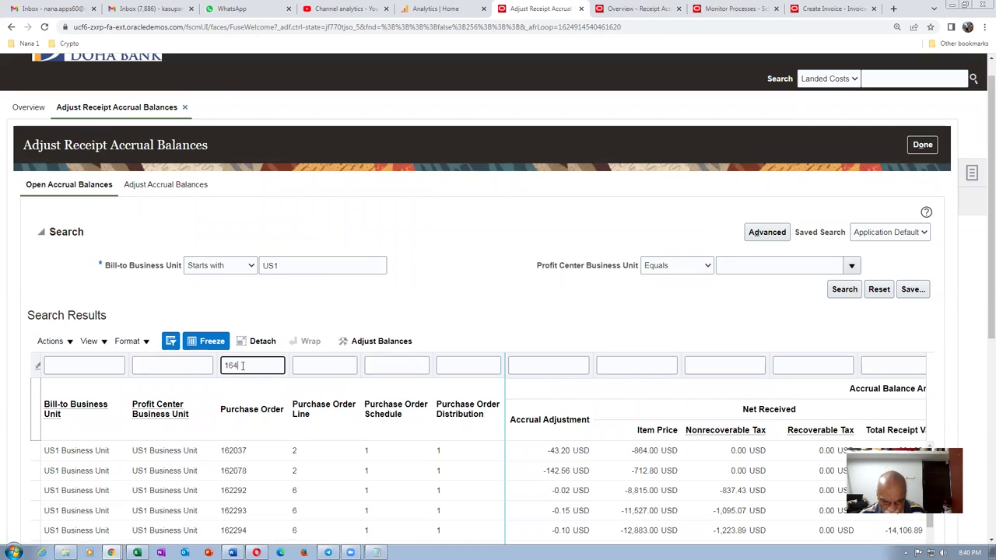
left_click(375, 552)
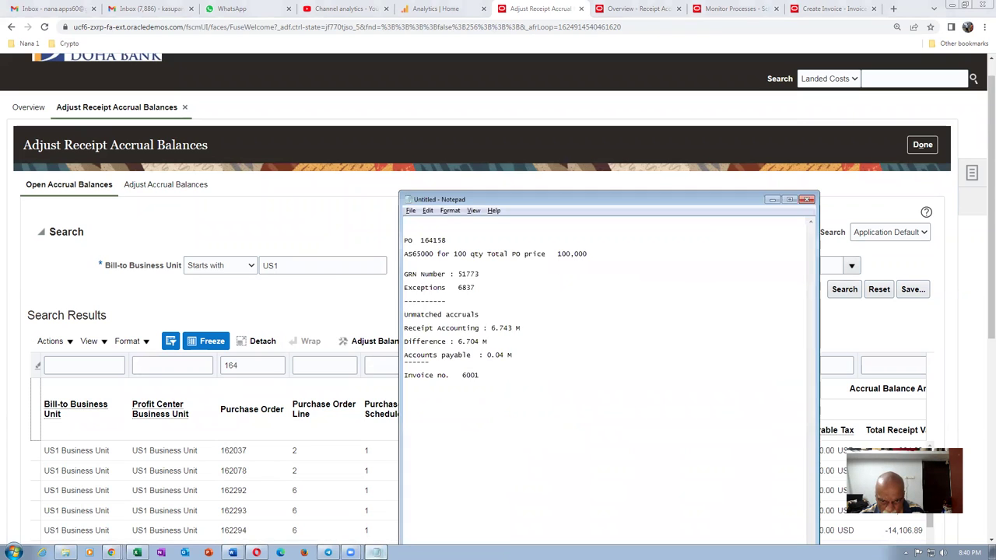
left_click(376, 552)
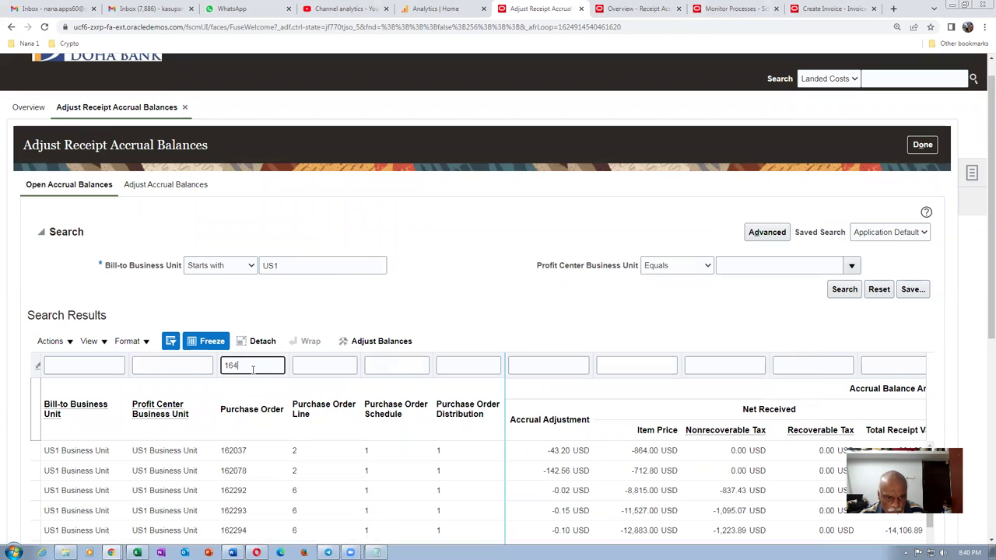
type("4158")
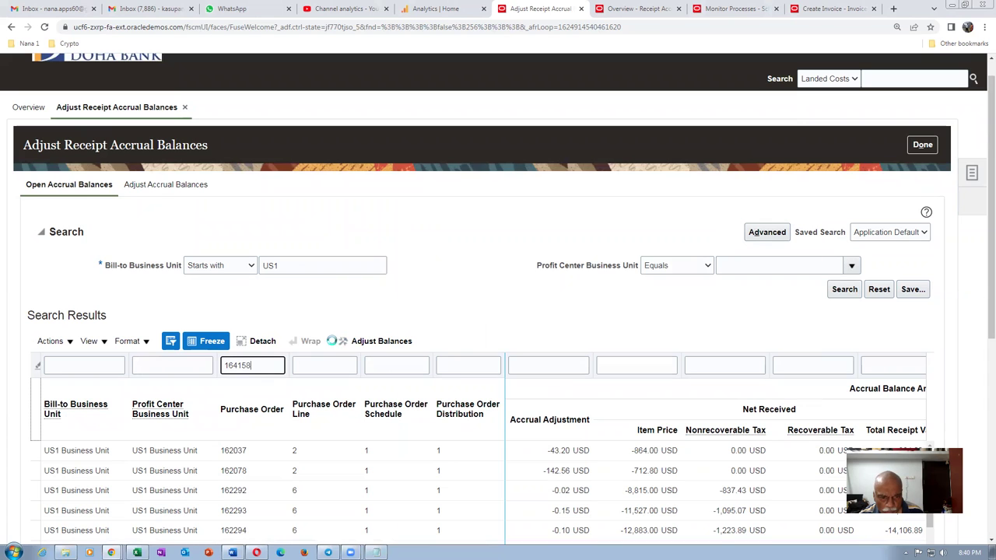
key("Return")
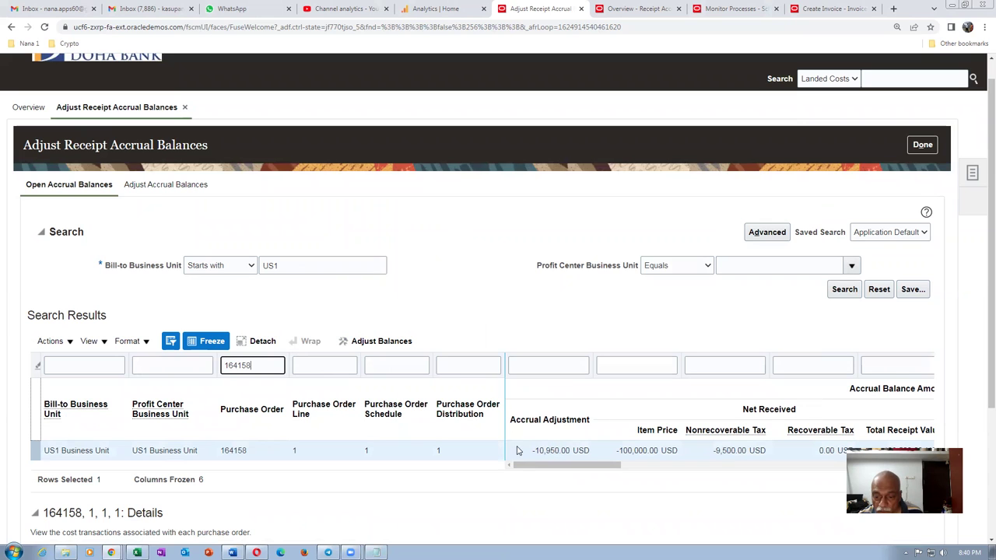
- Submit the Clear Receipt Accrual Balances process with US1 Business Unit as the bill-to business unit
left_click(970, 211)
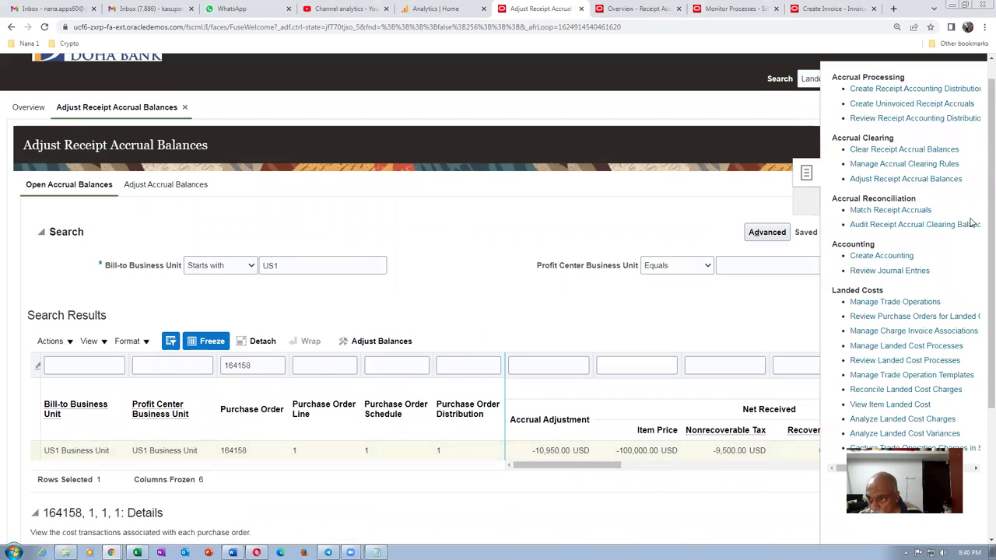
left_click(891, 150)
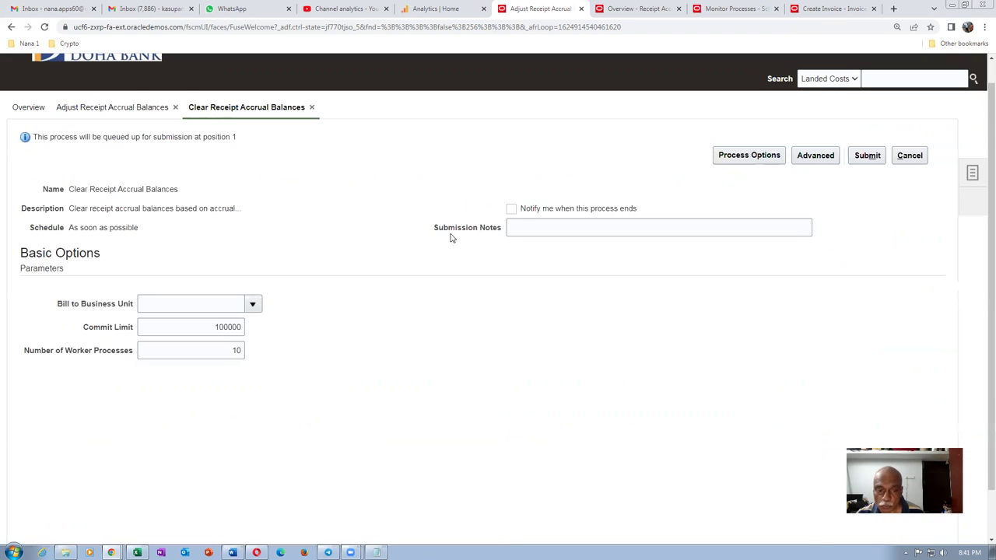
left_click(154, 304)
type("US1")
key("Tab")
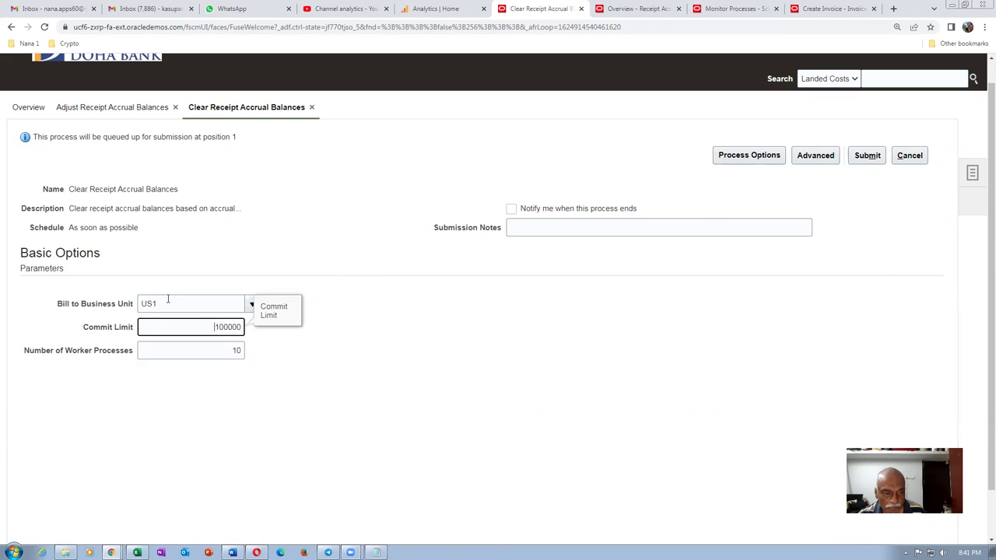
left_click(865, 155)
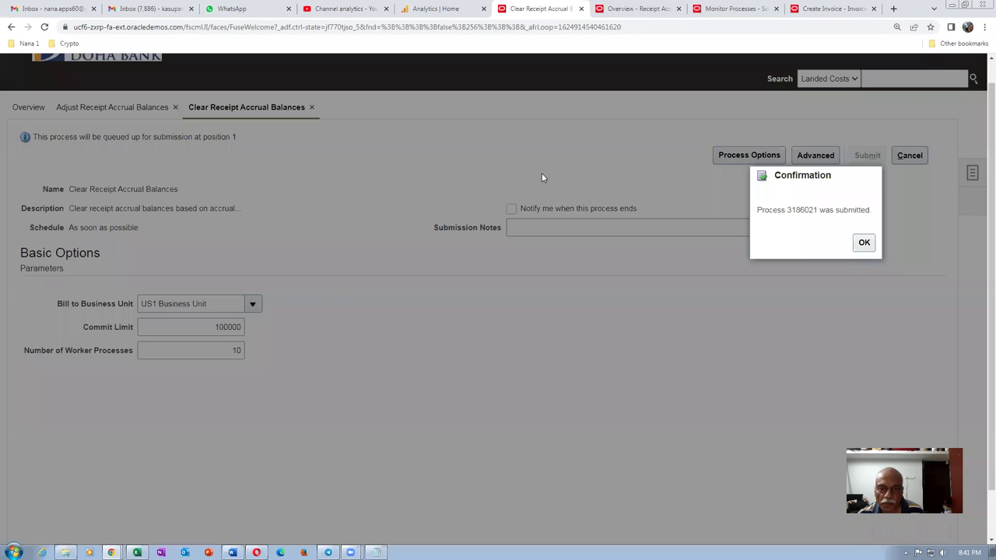
left_click(863, 241)
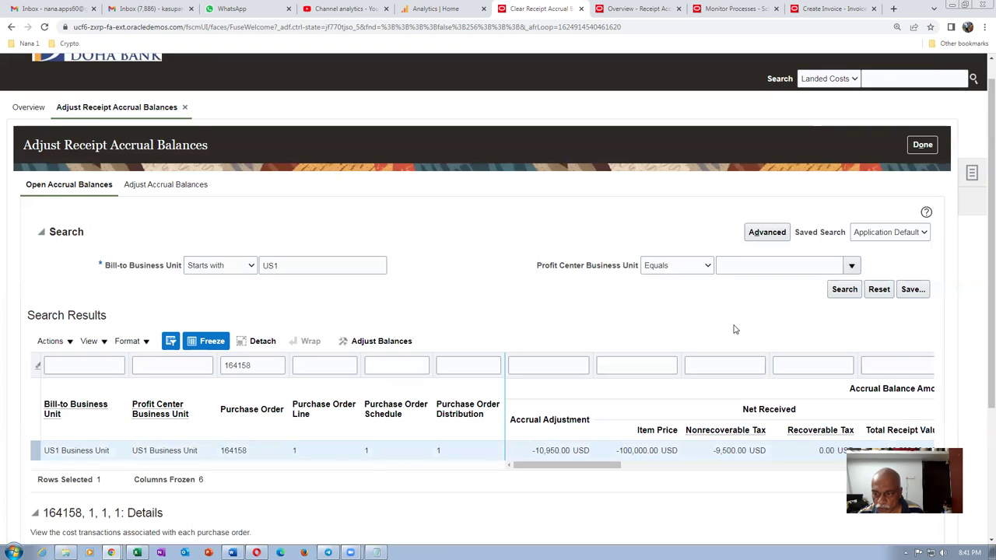
- Refresh the scheduled processes list until Clear Receipt Accrual Balances and its subprocess finish, and rerun the US1 open accrual balances search
left_click(724, 9)
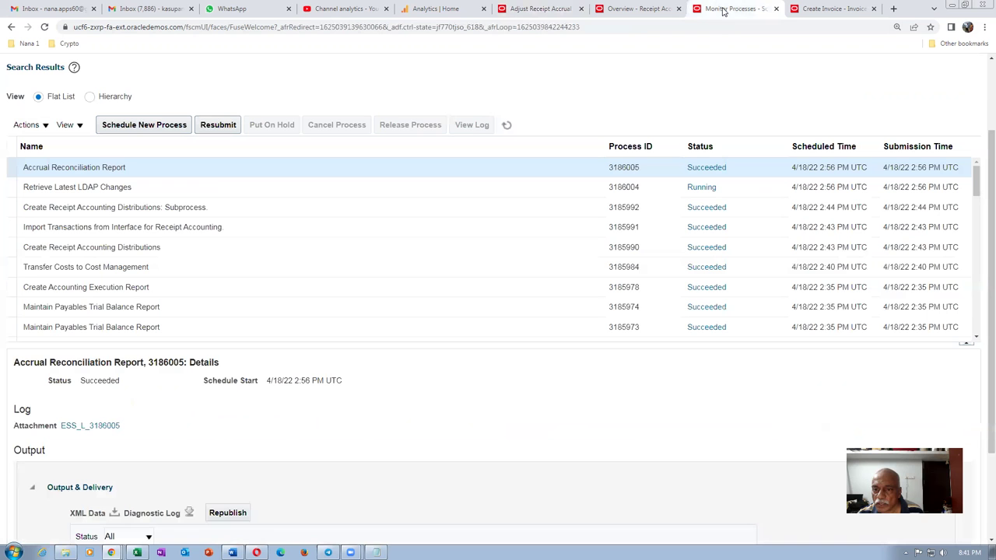
left_click(506, 126)
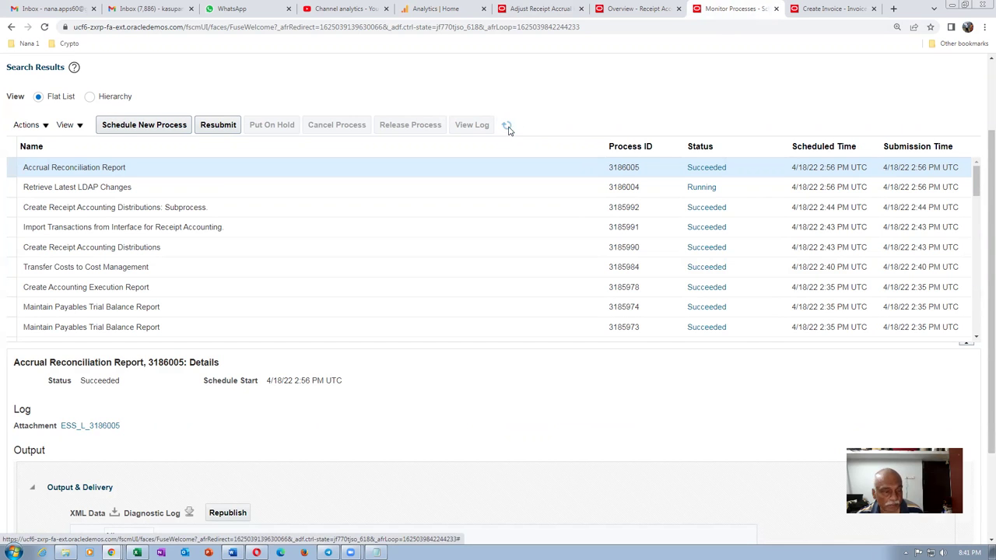
left_click(507, 222)
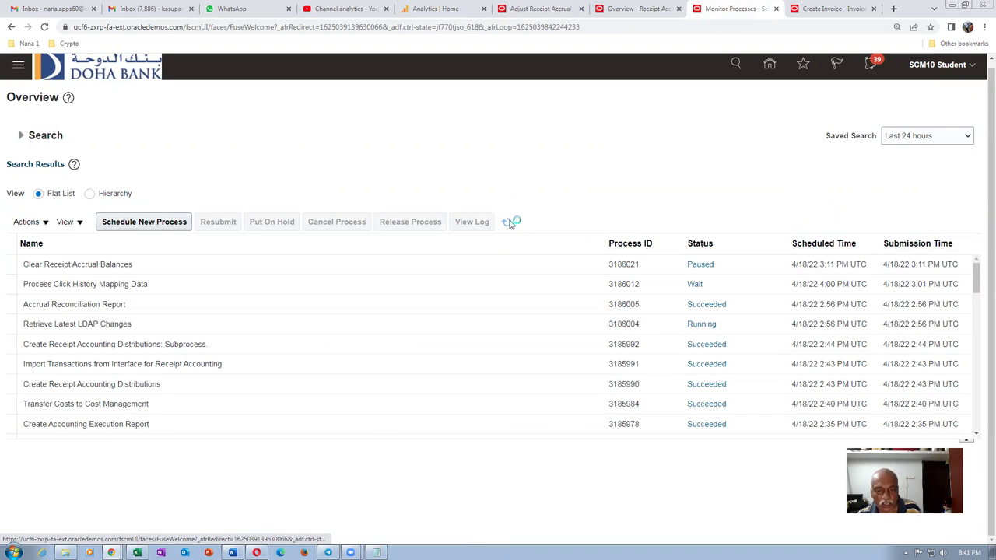
left_click(507, 224)
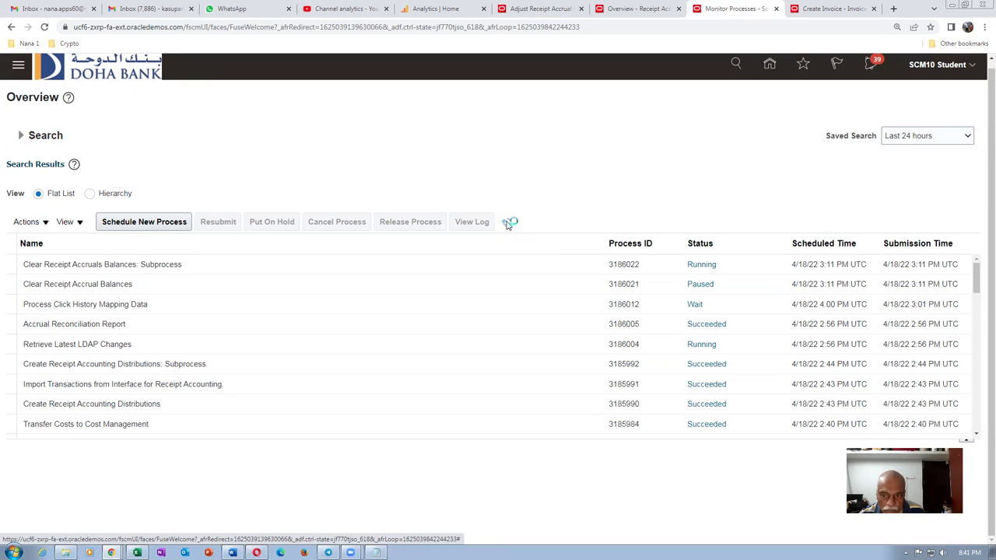
left_click(506, 223)
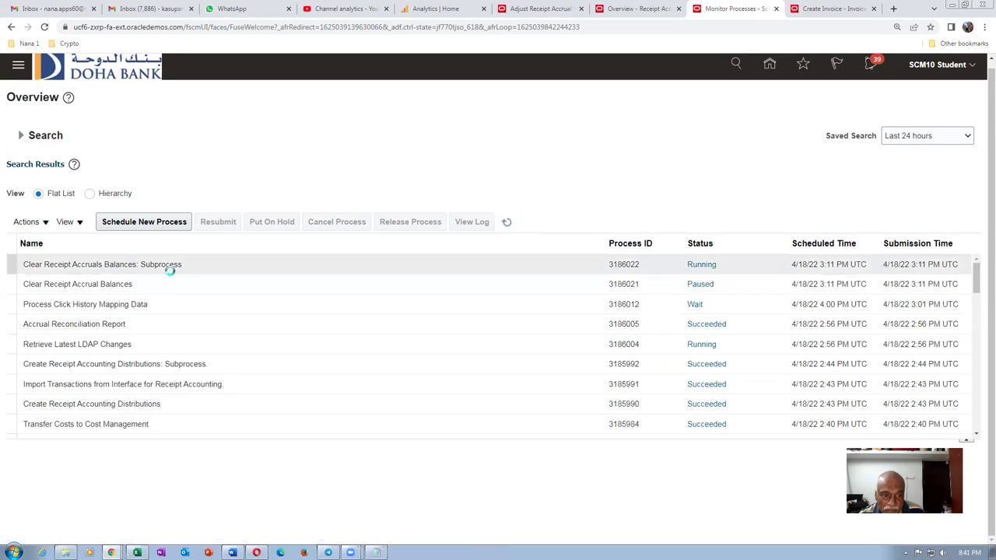
left_click(506, 223)
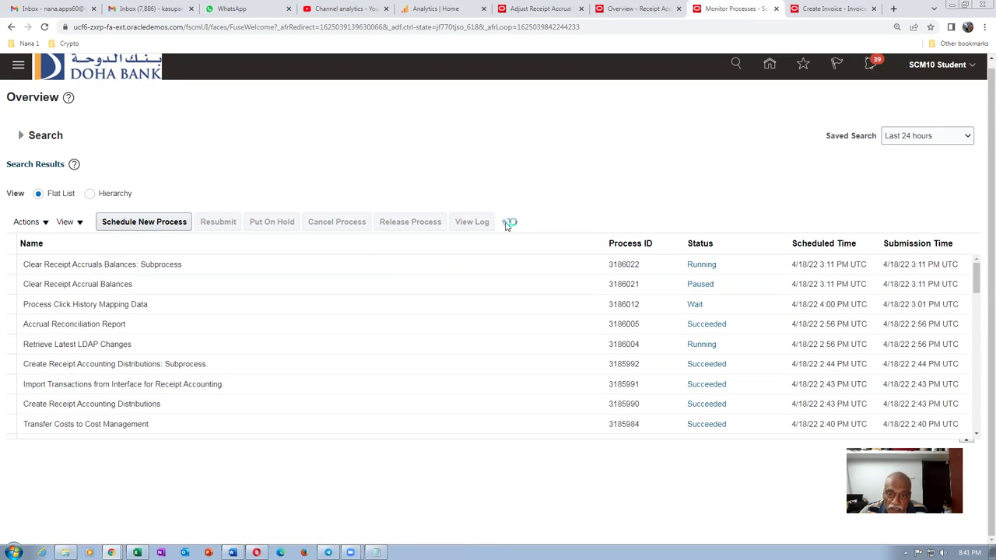
left_click(507, 223)
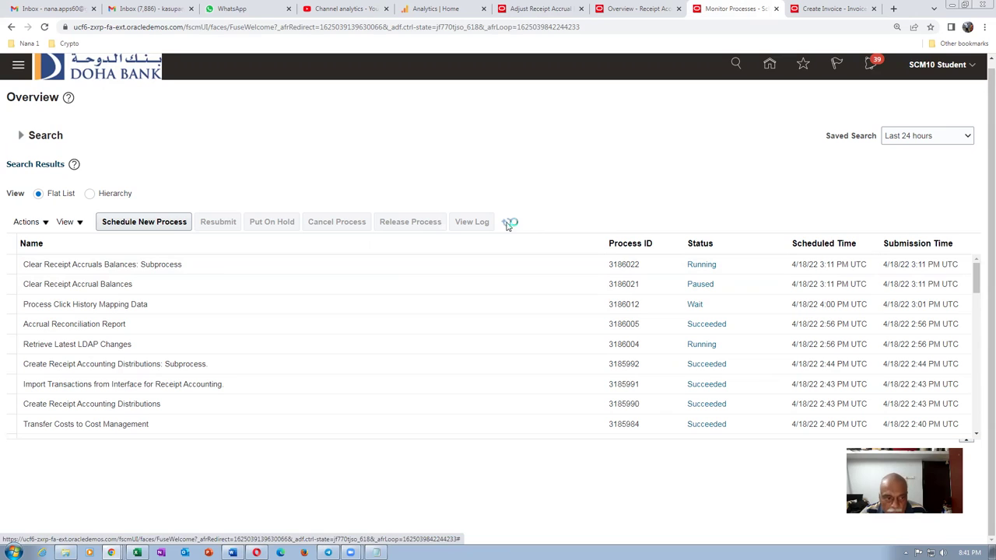
left_click(507, 224)
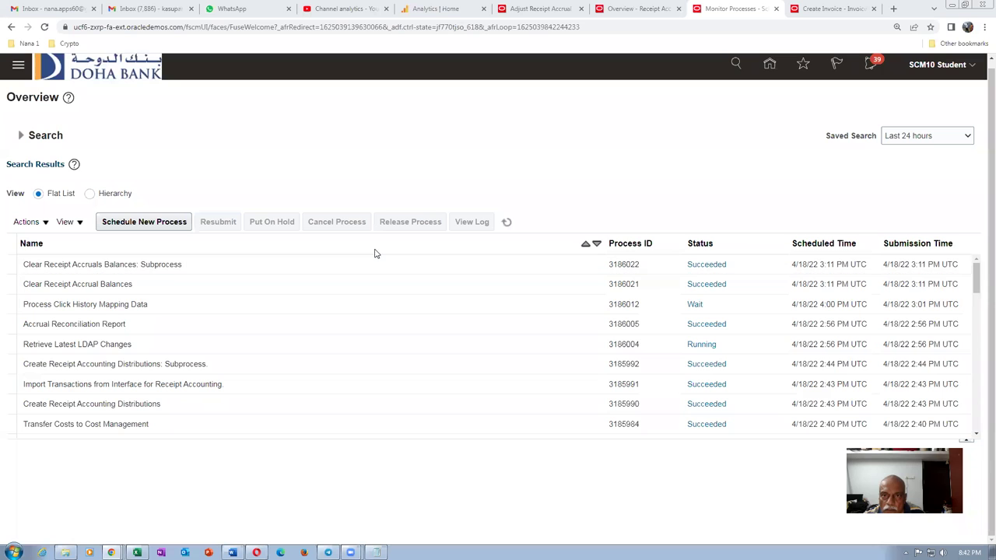
left_click(507, 222)
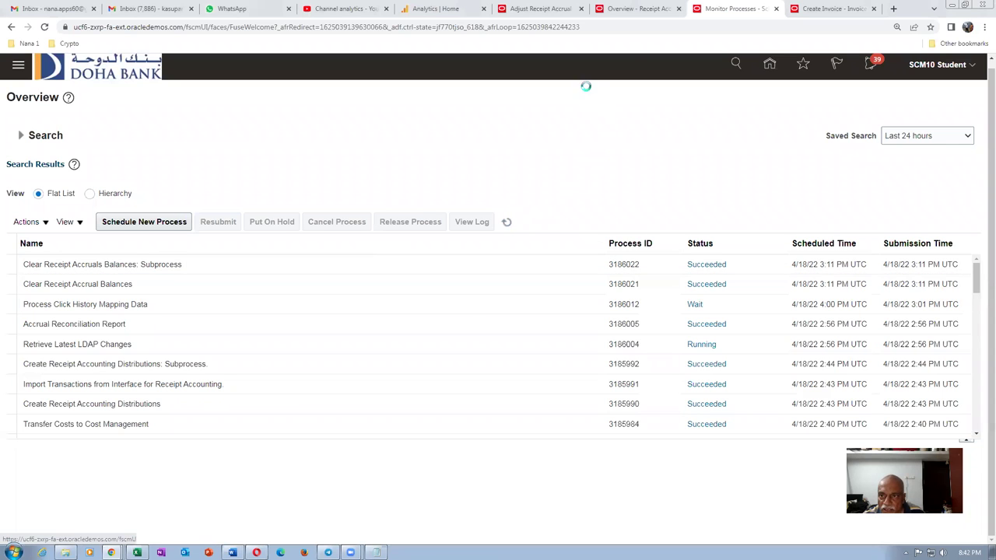
left_click(545, 8)
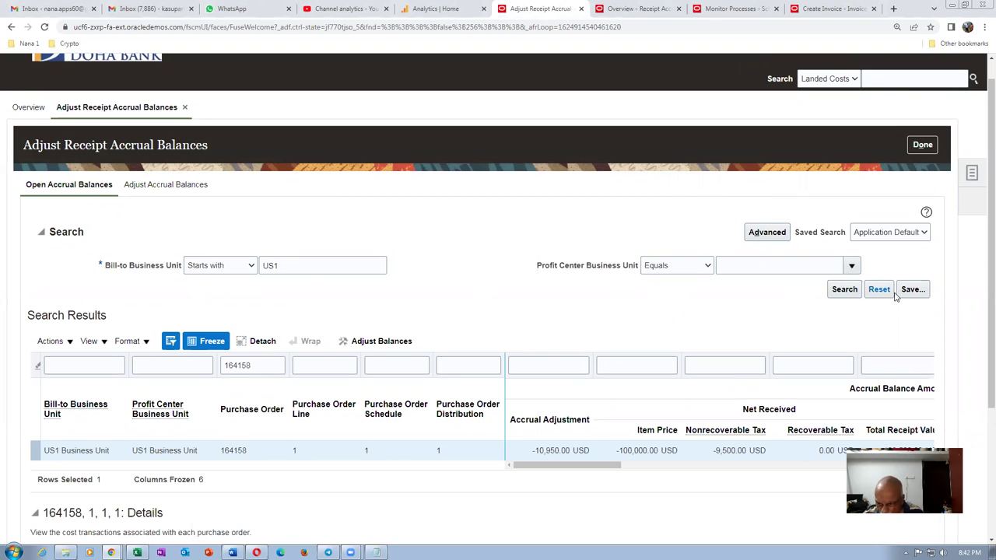
left_click(840, 290)
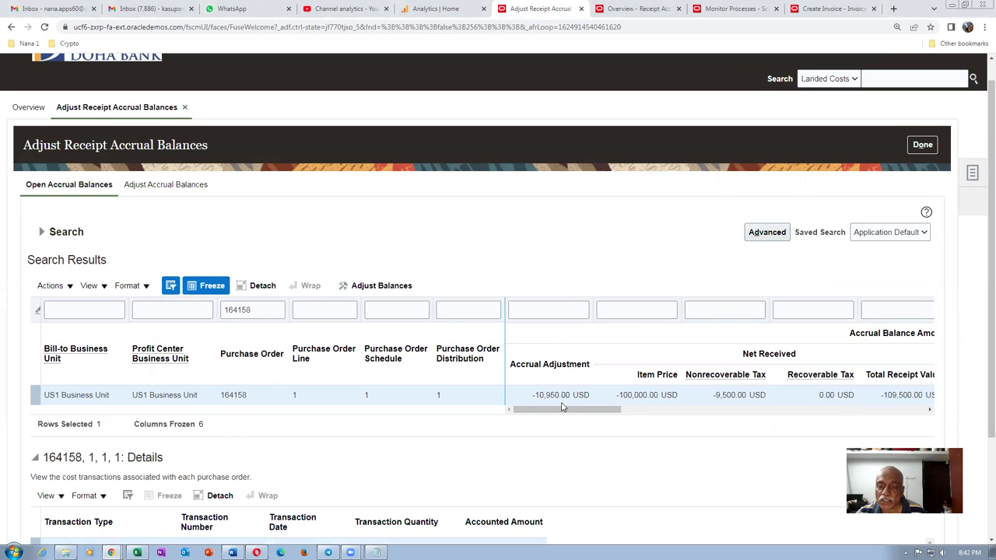
- Reopen the US1 Business Unit accrual clearing rules and set the lower limit of Rule 1's Accrual Amount Difference condition to "-19,000"
left_click(973, 175)
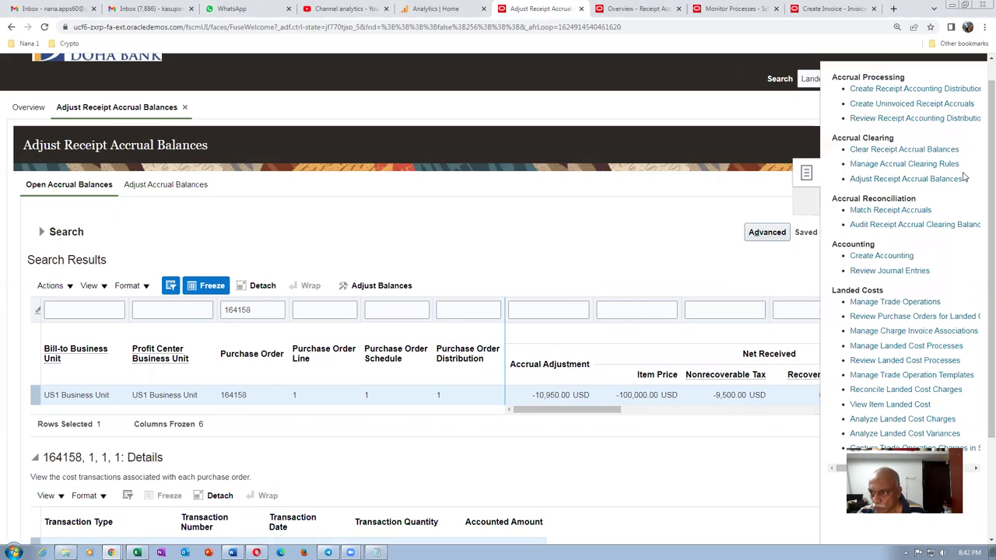
left_click(902, 164)
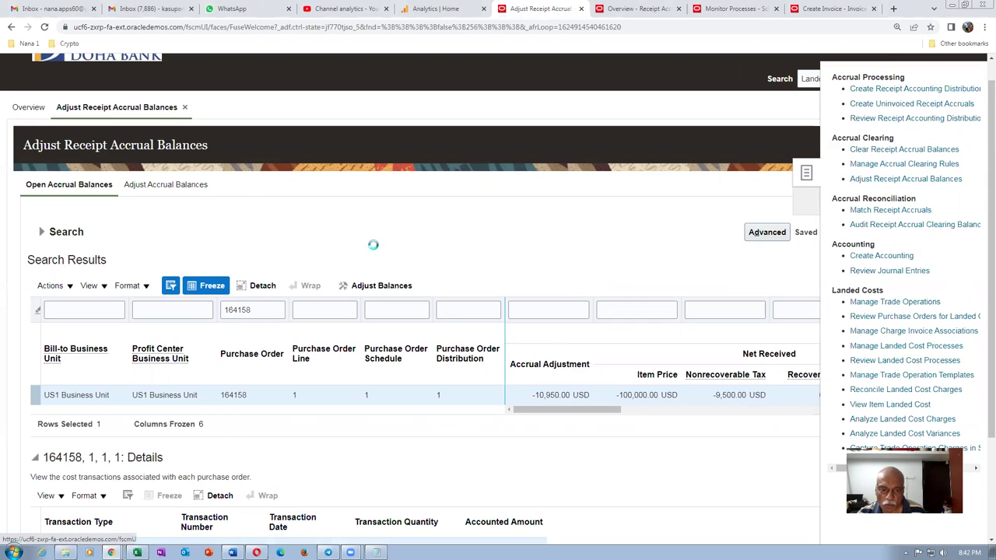
left_click(199, 247)
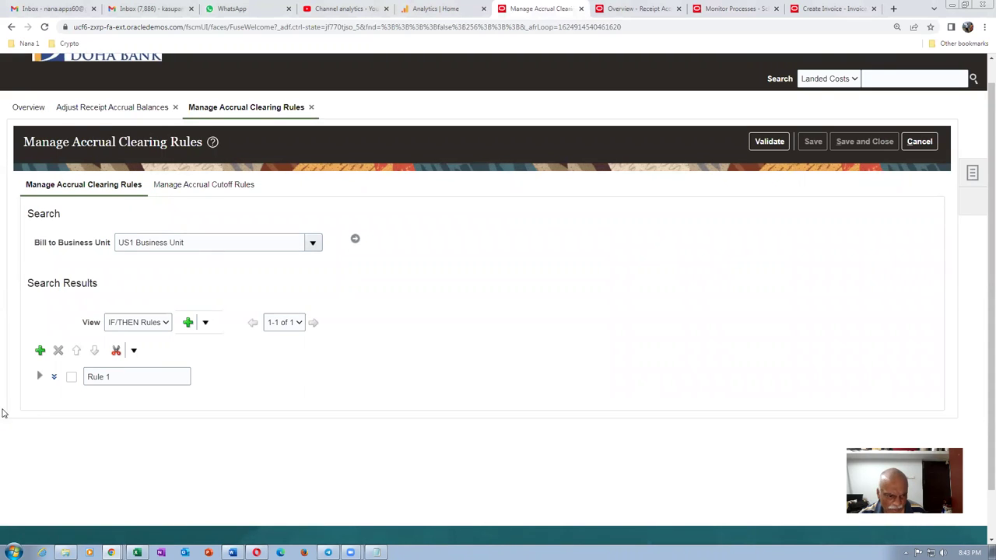
left_click(39, 377)
scroll(391, 388, "down", 1)
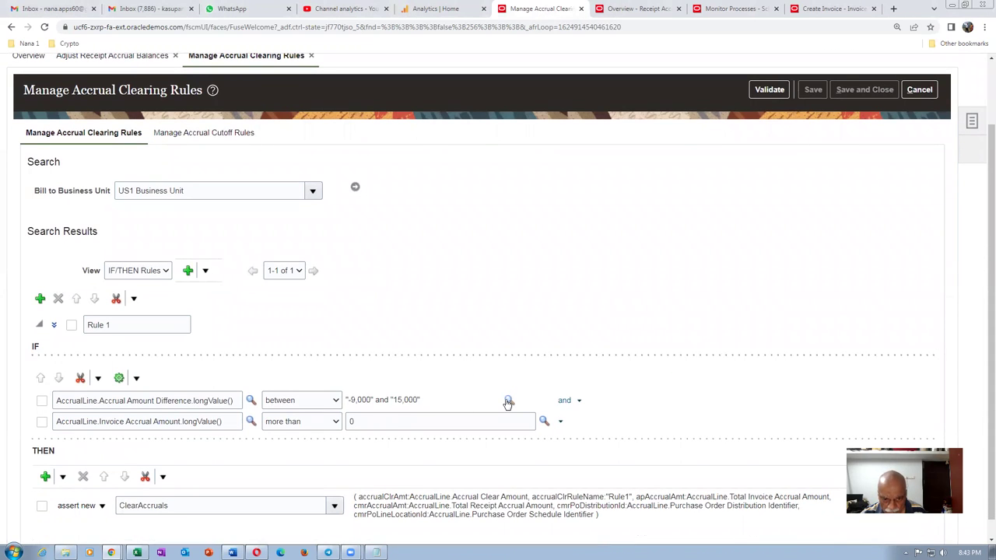
left_click(507, 400)
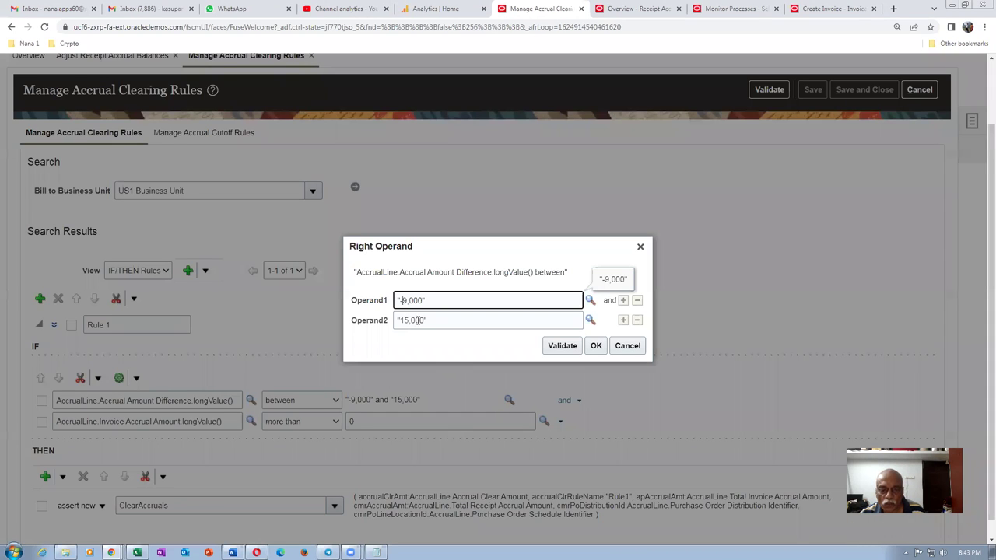
type("1")
left_click(422, 345)
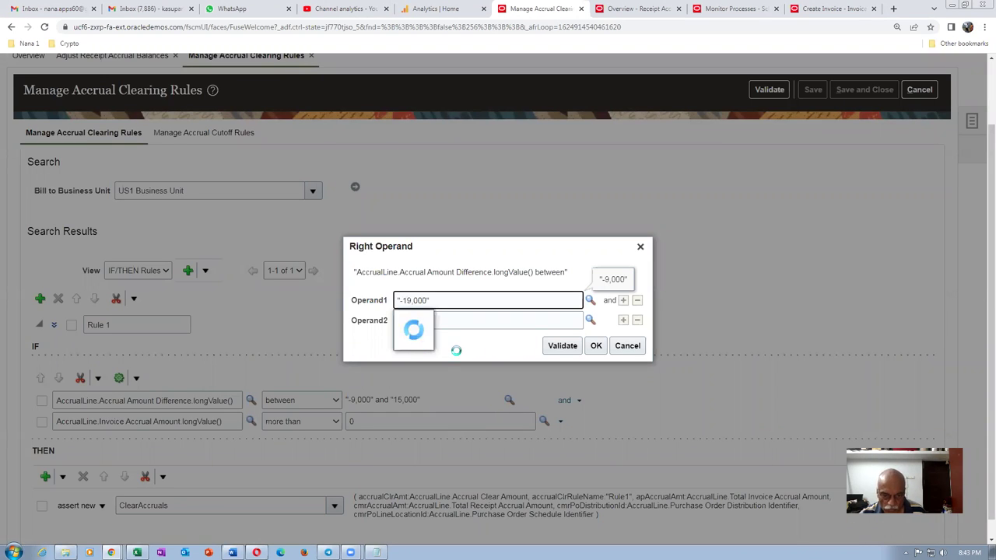
left_click(595, 345)
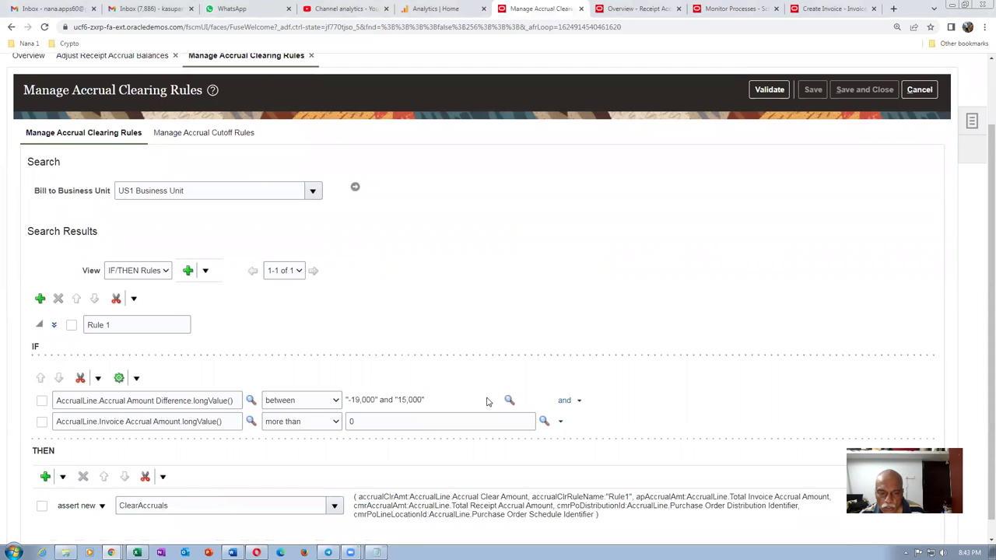
- Validate the edited accrual clearing rule, check the validation messages, then save and close the rules
left_click(773, 89)
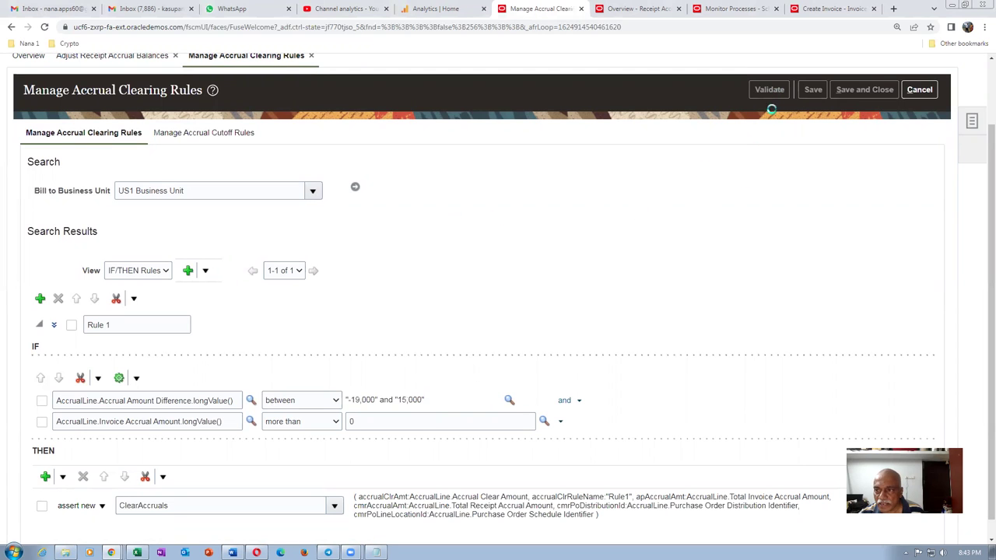
scroll(489, 243, "down", 1)
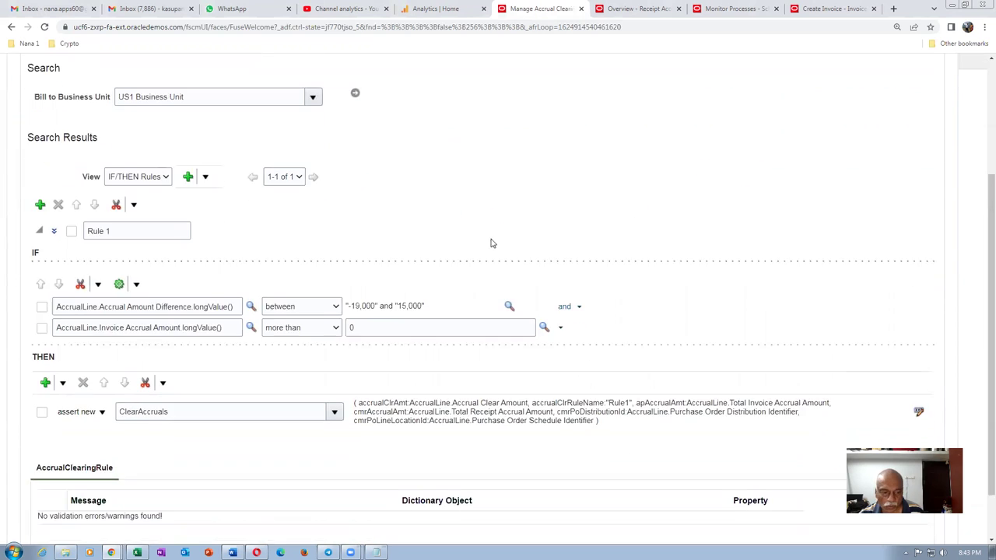
scroll(738, 311, "up", 2)
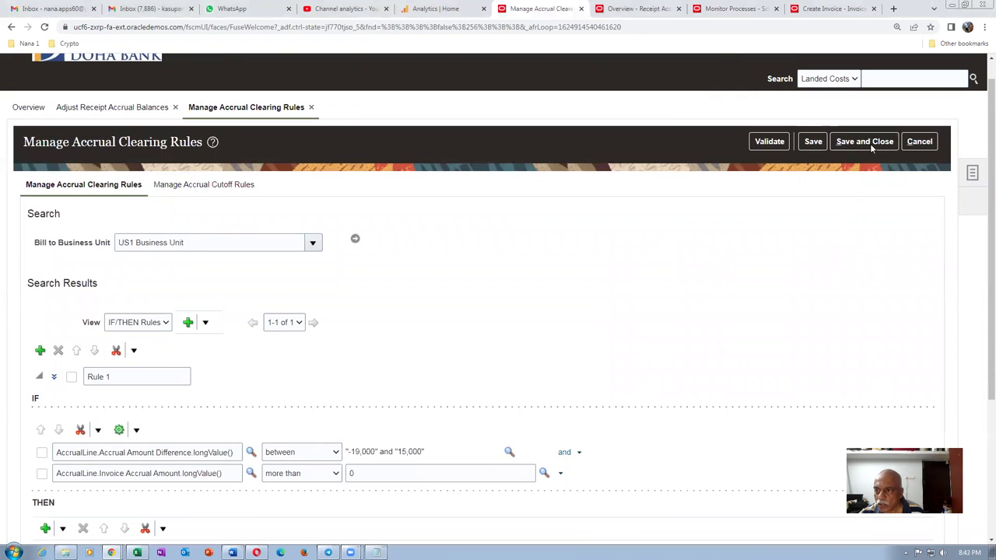
left_click(865, 142)
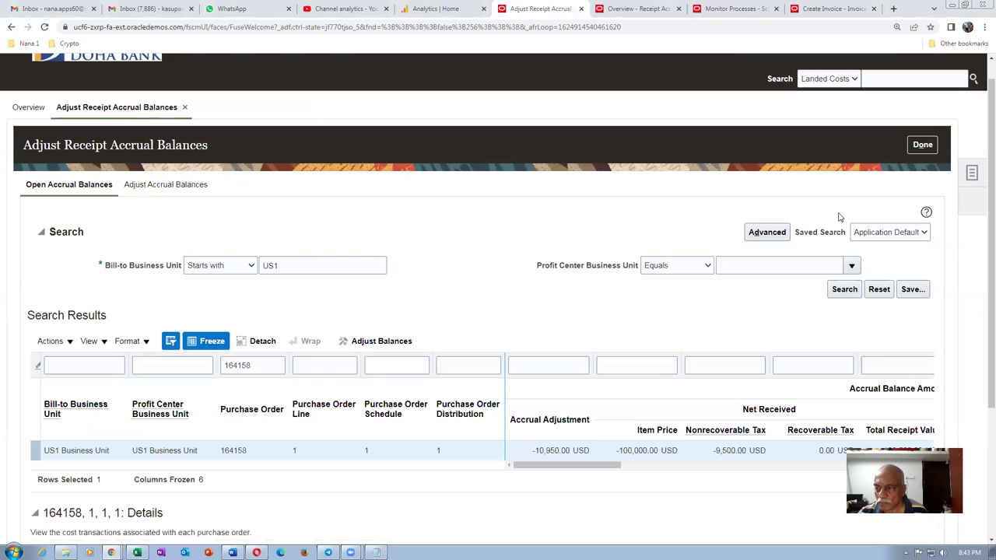
- Submit the Clear Receipt Accrual Balances process again with US1 Business Unit as the bill-to business unit
left_click(975, 173)
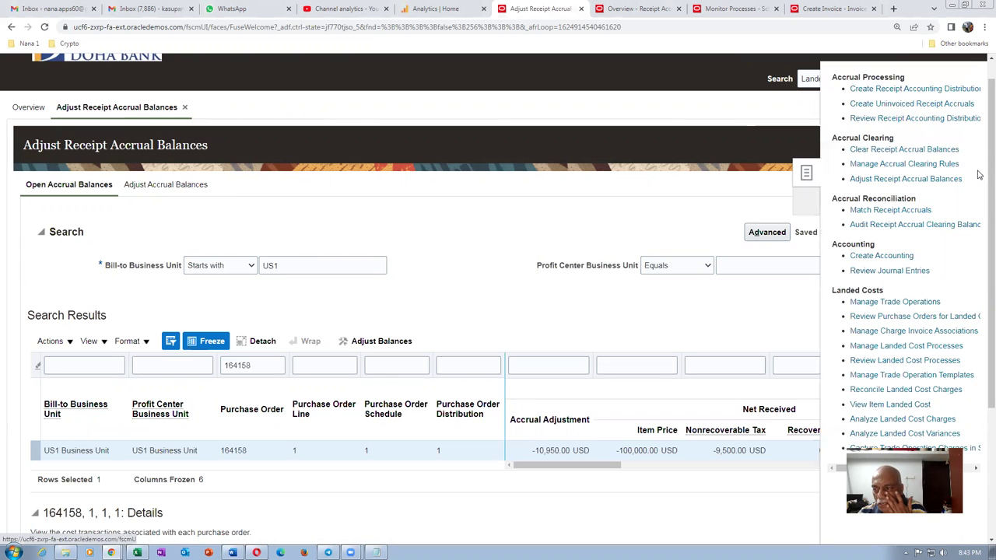
left_click(900, 152)
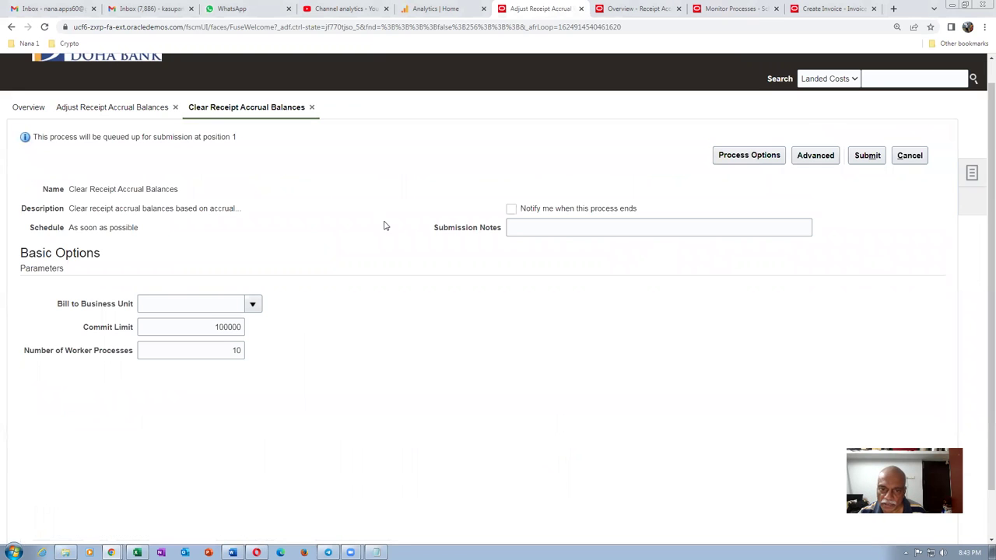
left_click(159, 304)
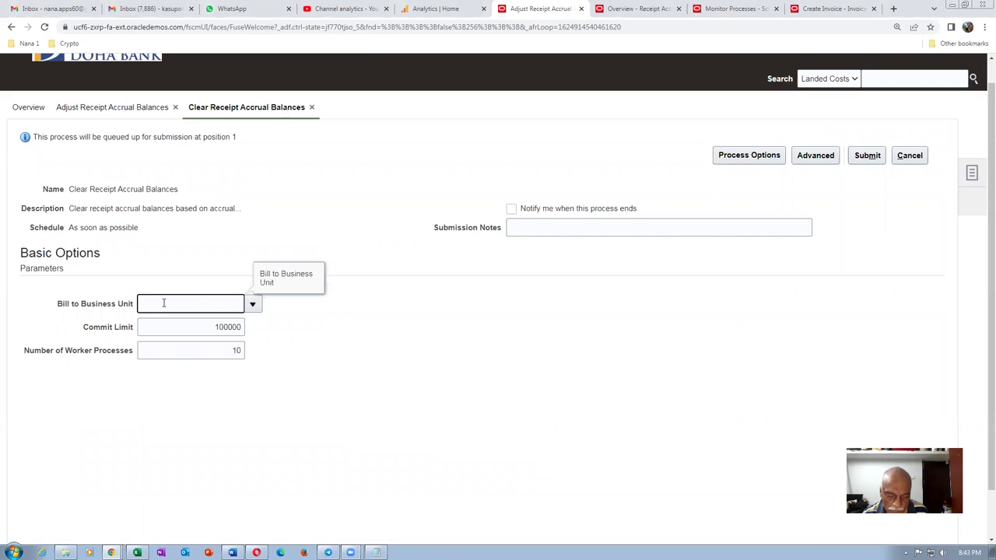
type("US1")
key("Tab")
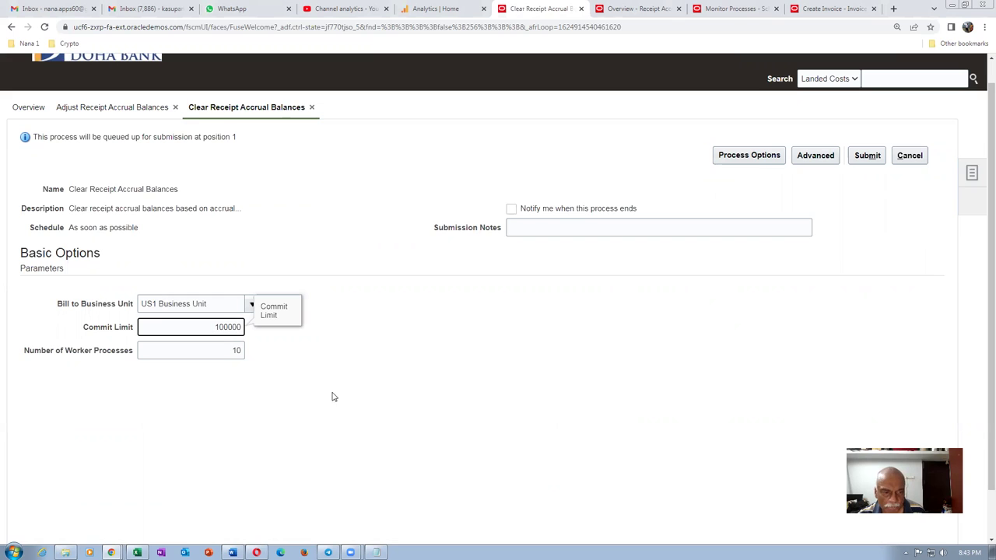
left_click(876, 158)
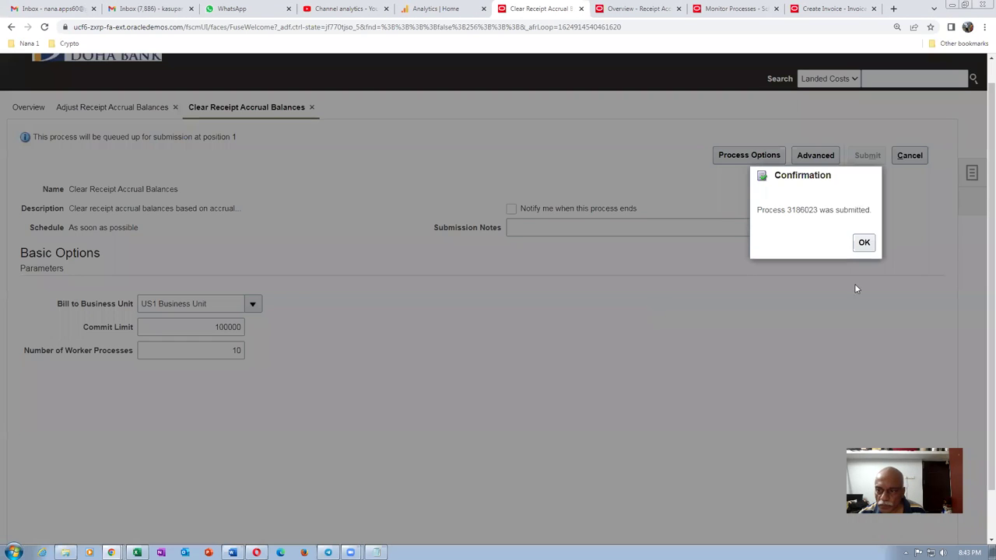
left_click(863, 242)
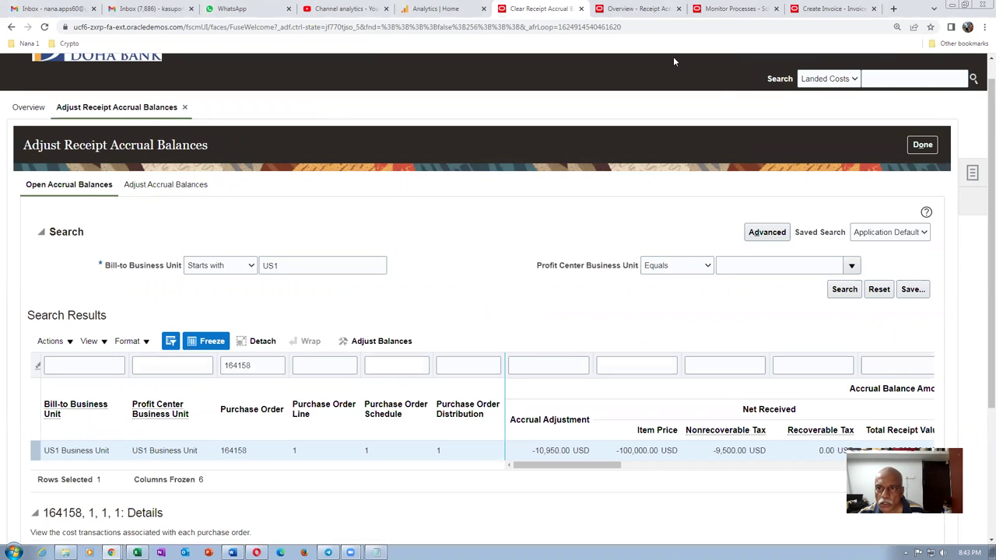
- Refresh the scheduled processes list to check the new clearing run, and rerun the open accrual balances search for US1
left_click(731, 11)
left_click(506, 222)
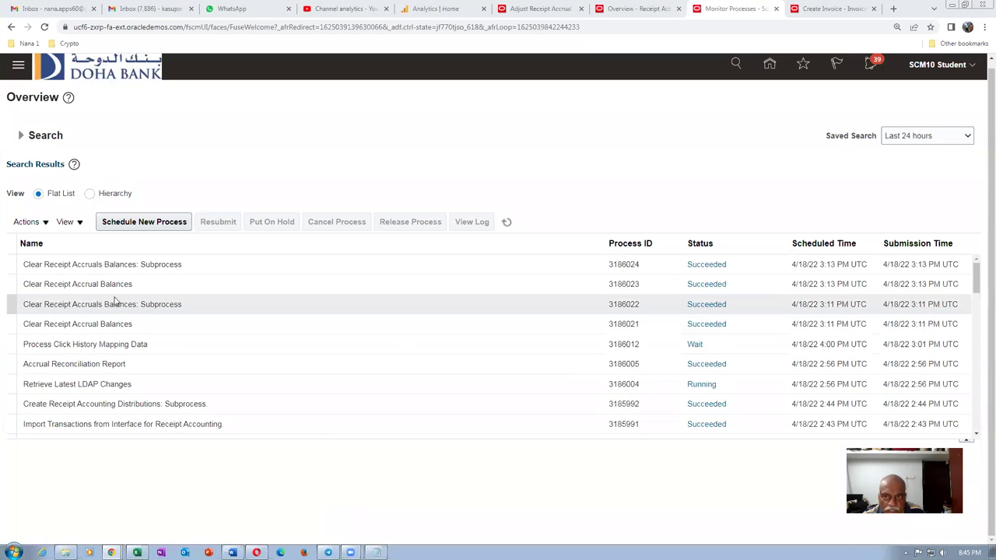
left_click(564, 9)
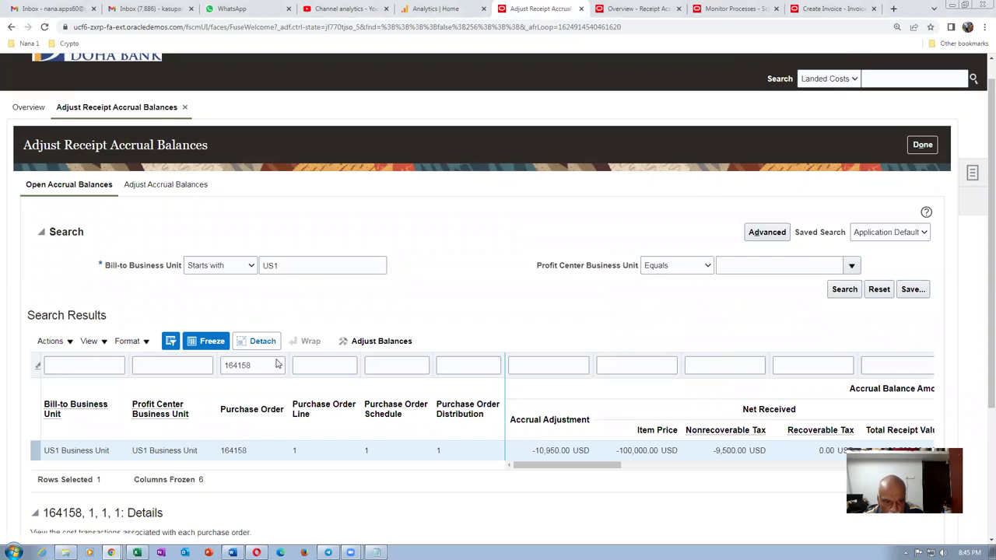
left_click(846, 289)
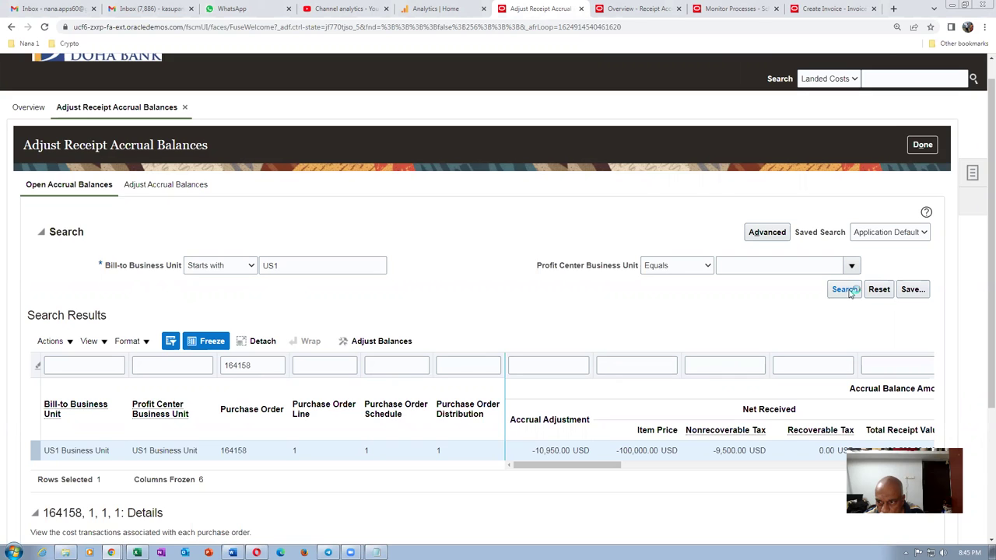
- Search the adjusted accrual balances for the US1 Business Unit and filter the results by the purchase order's number
left_click(173, 187)
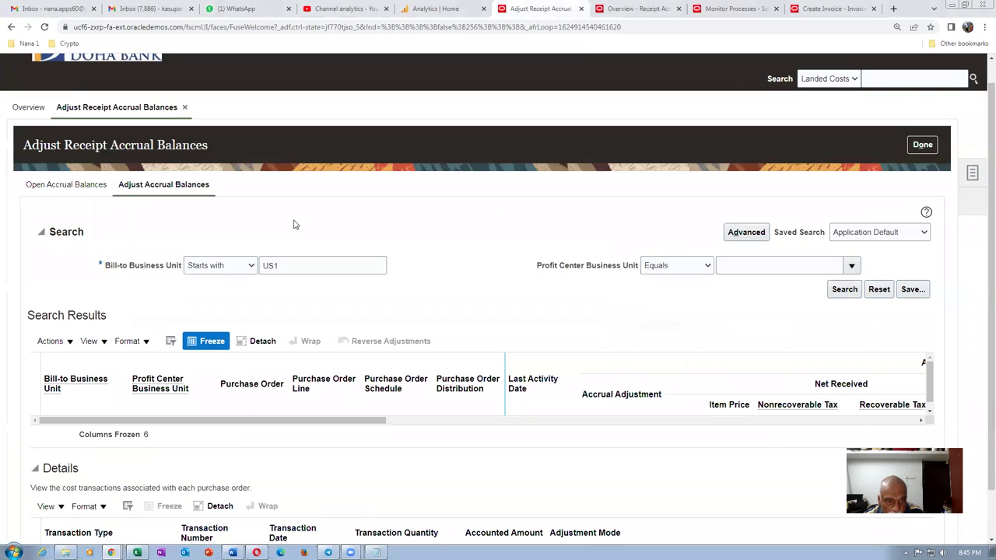
left_click(848, 291)
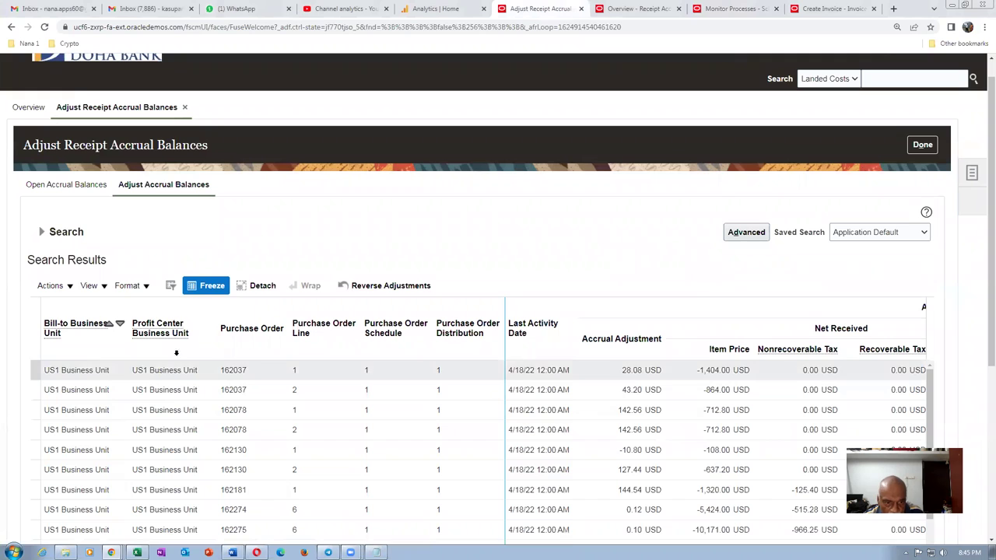
left_click(171, 287)
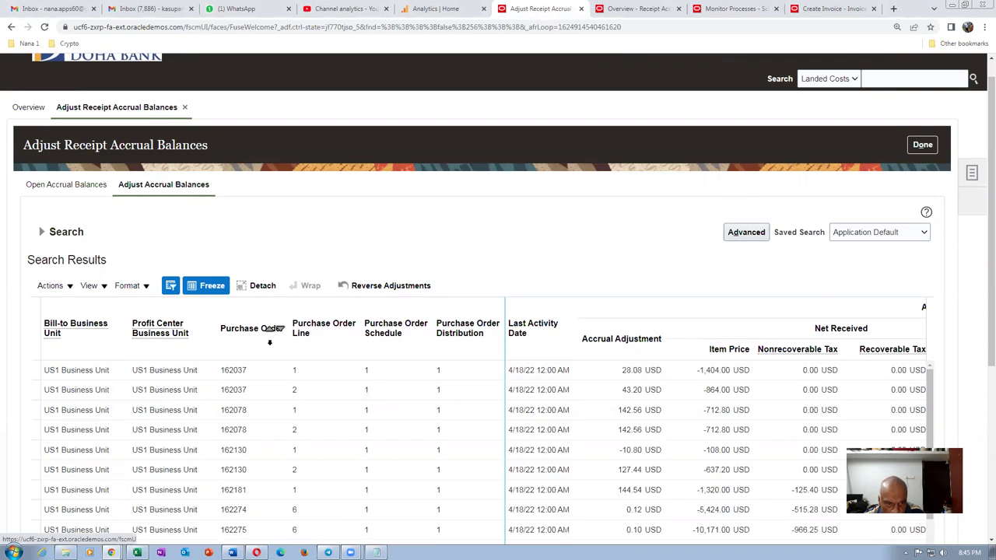
left_click(252, 309)
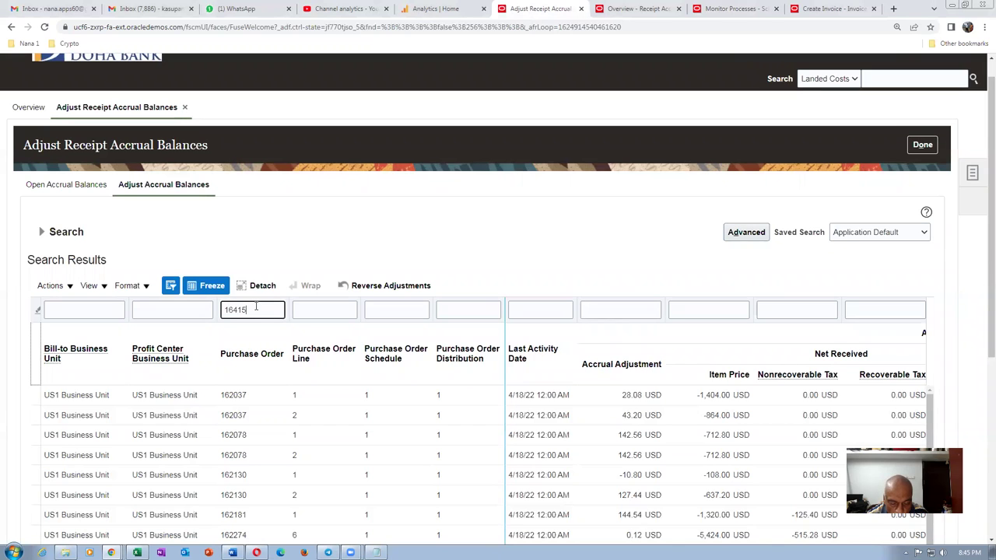
type("164158")
key("Return")
scroll(400, 444, "down", 1)
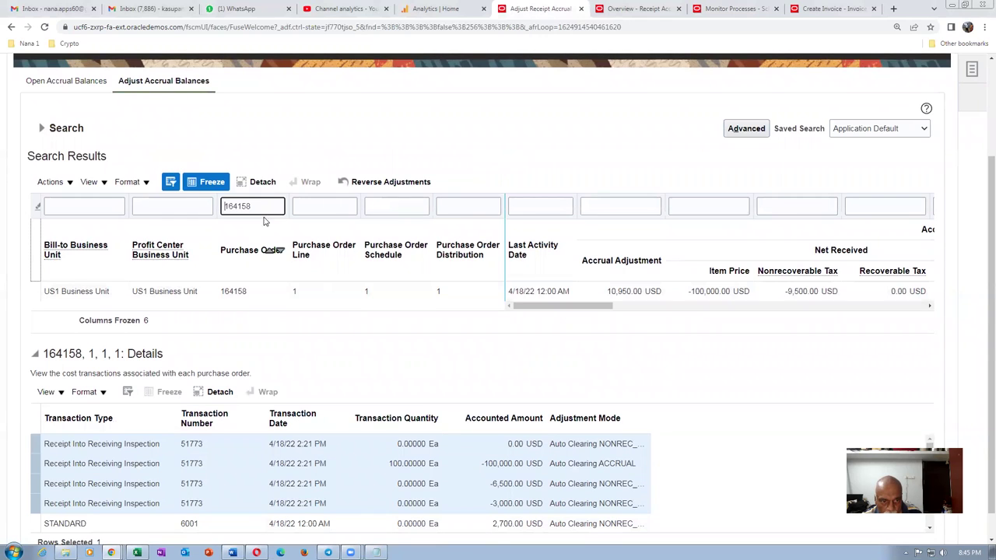
- Clear the purchase order filter and review all adjusted accrual balances listed for US1 Business Unit
left_click_drag(264, 205, 210, 201)
key("BackSpace")
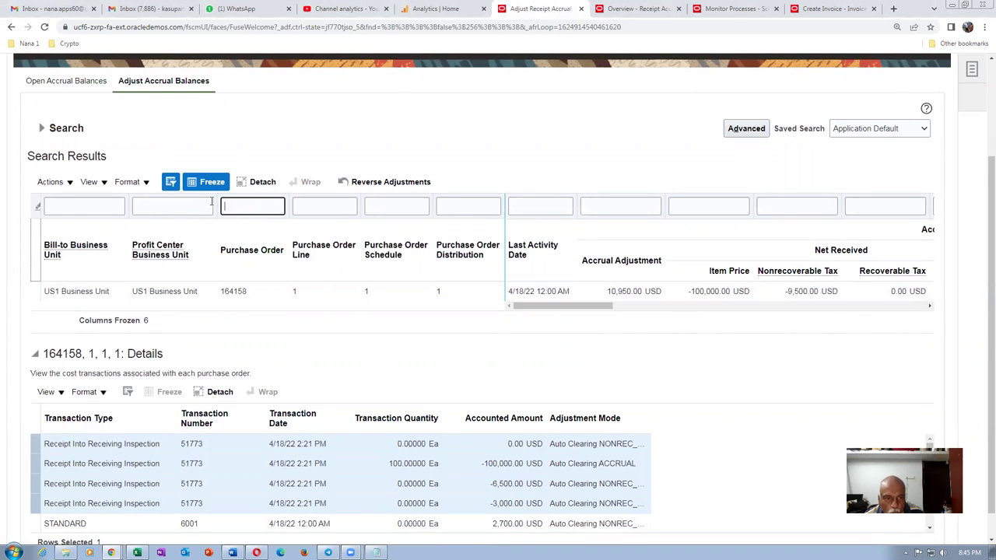
key("Return")
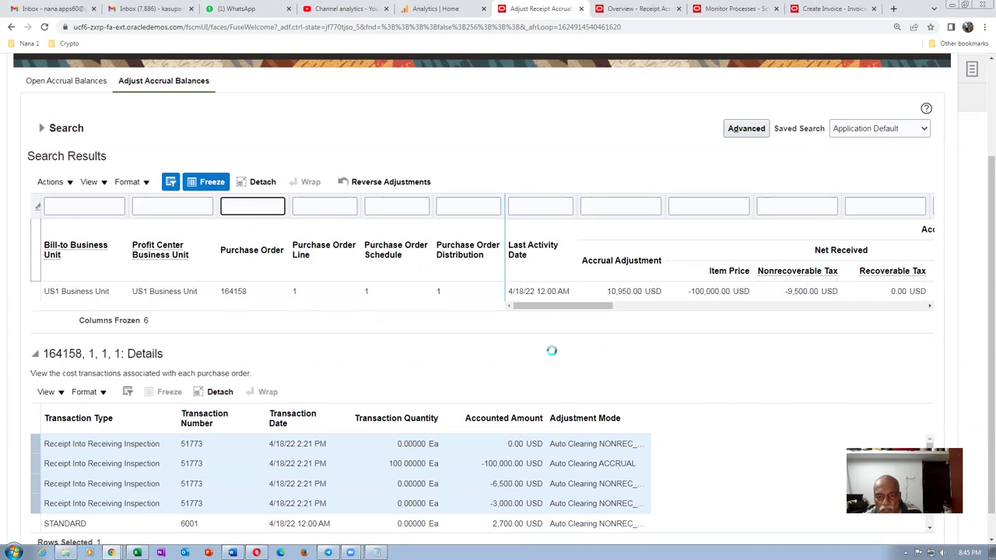
scroll(925, 378, "down", 1)
scroll(675, 460, "down", 1)
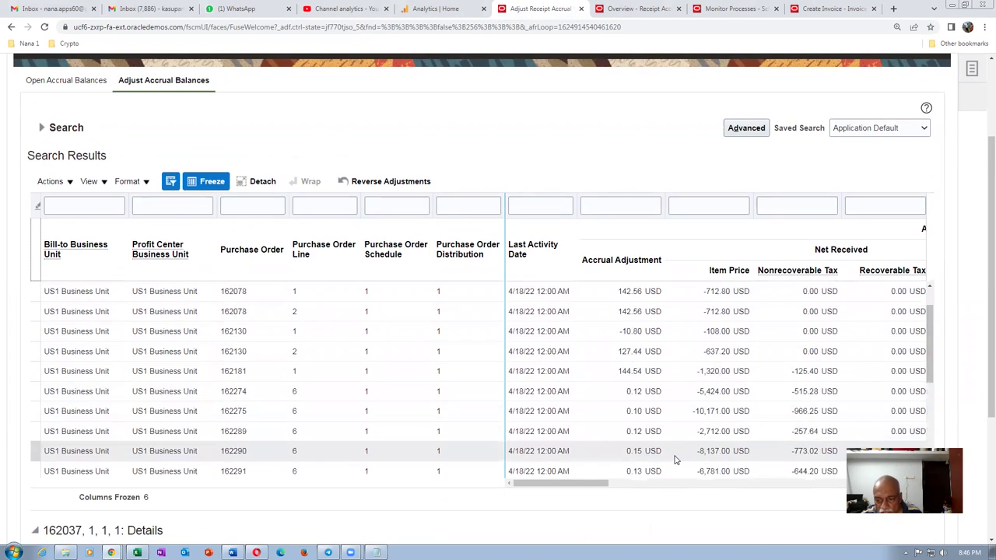
scroll(928, 405, "down", 9)
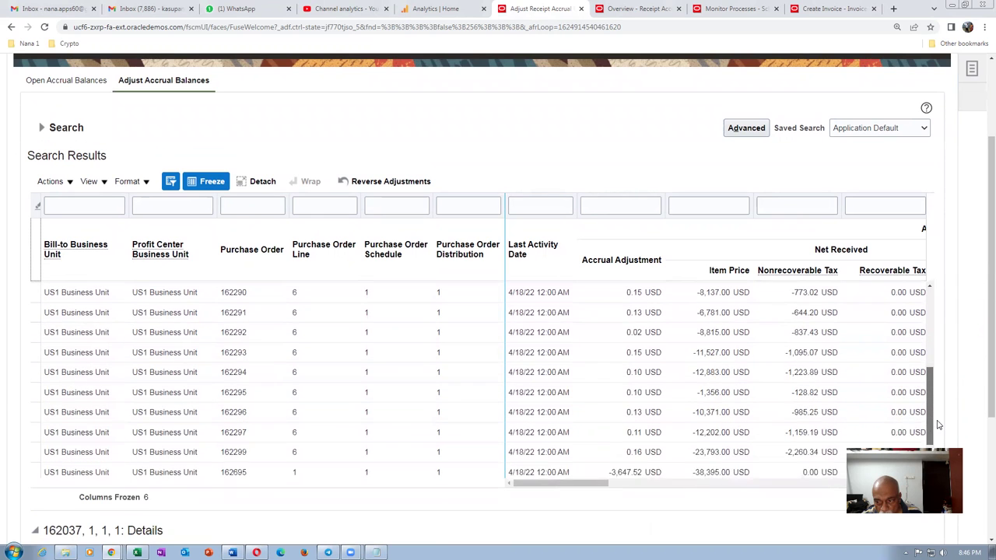
scroll(980, 237, "up", 12)
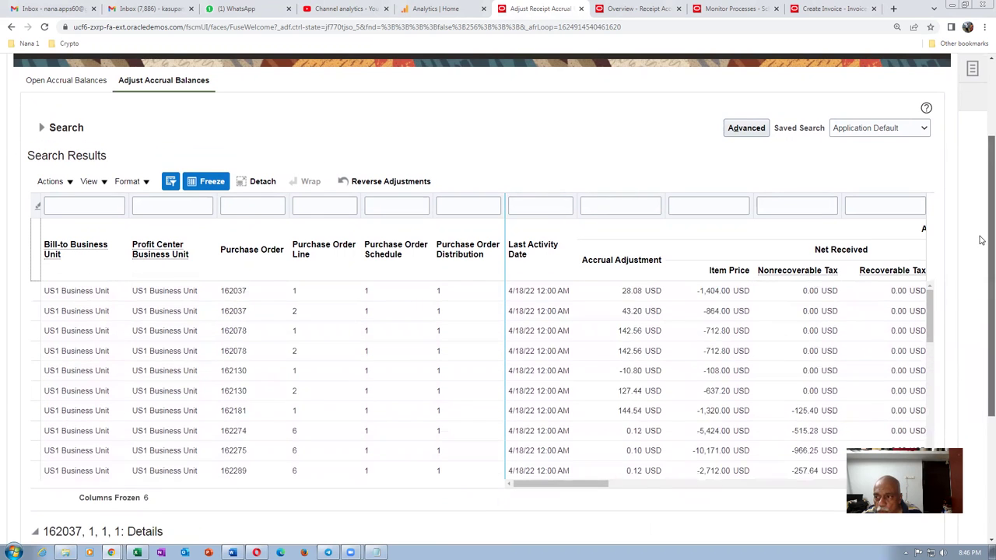
- Close the receipt accrual balance adjustments and refresh the Receipt Accounting overview to check the accrual write-off and unmatched accrual balances
scroll(981, 157, "up", 3)
left_click(918, 171)
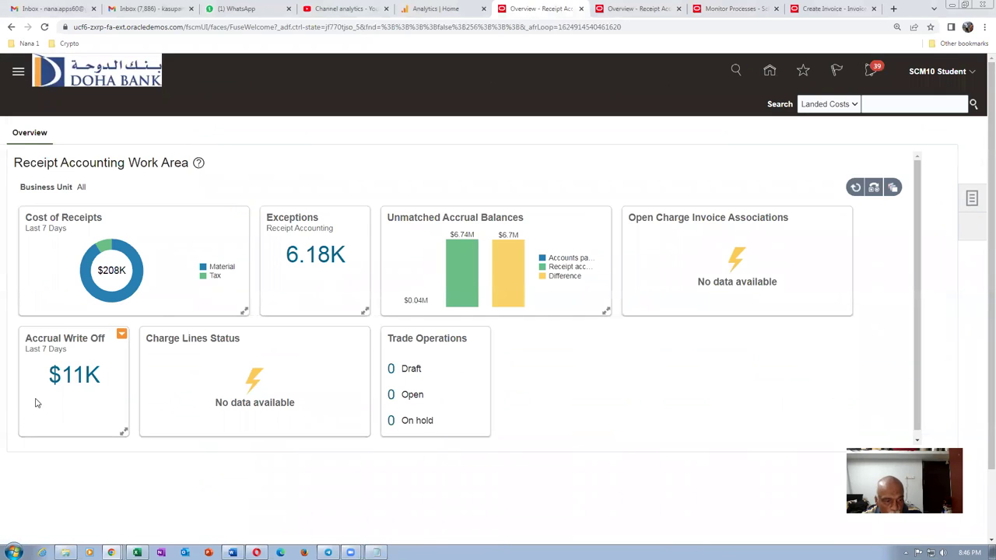
left_click(855, 188)
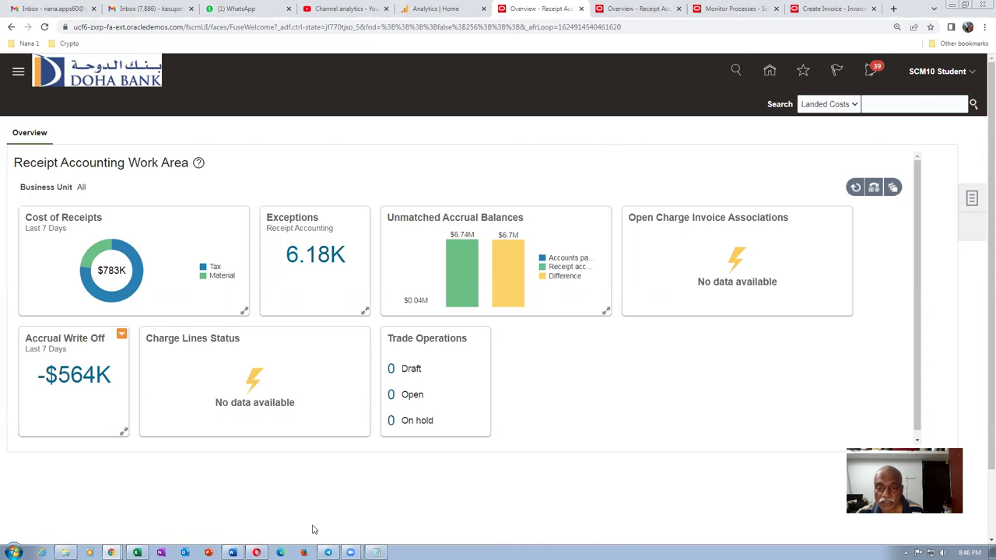
mouse_move(509, 307)
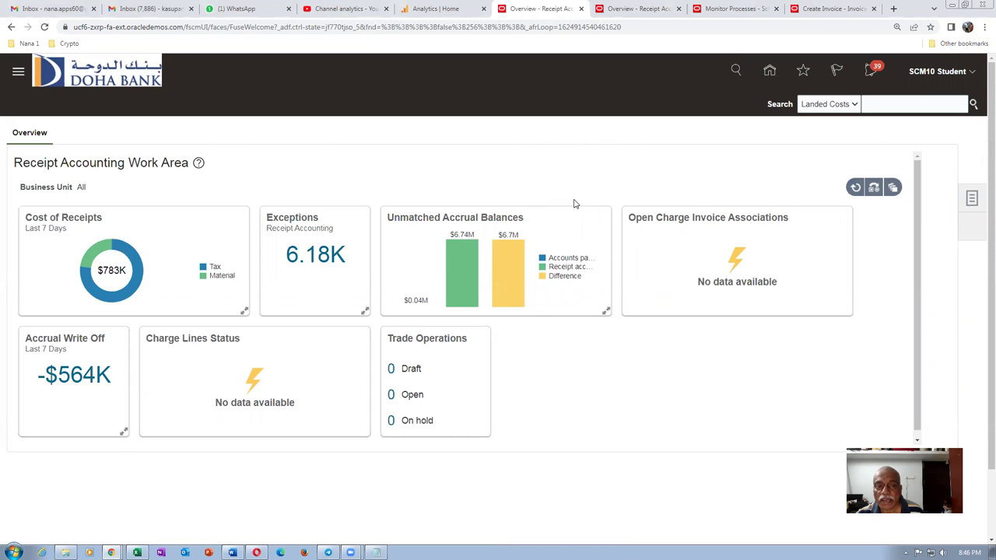
left_click(971, 201)
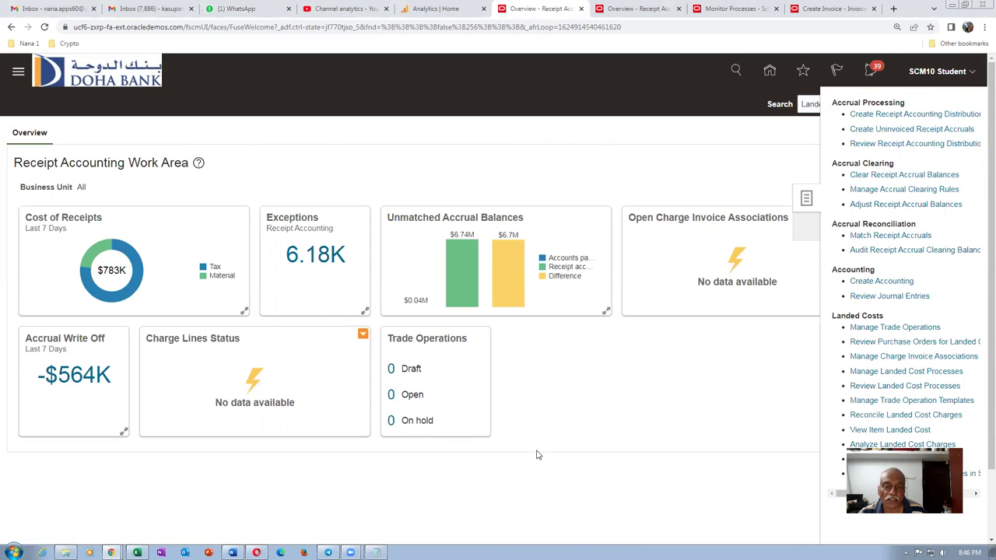
mouse_move(515, 248)
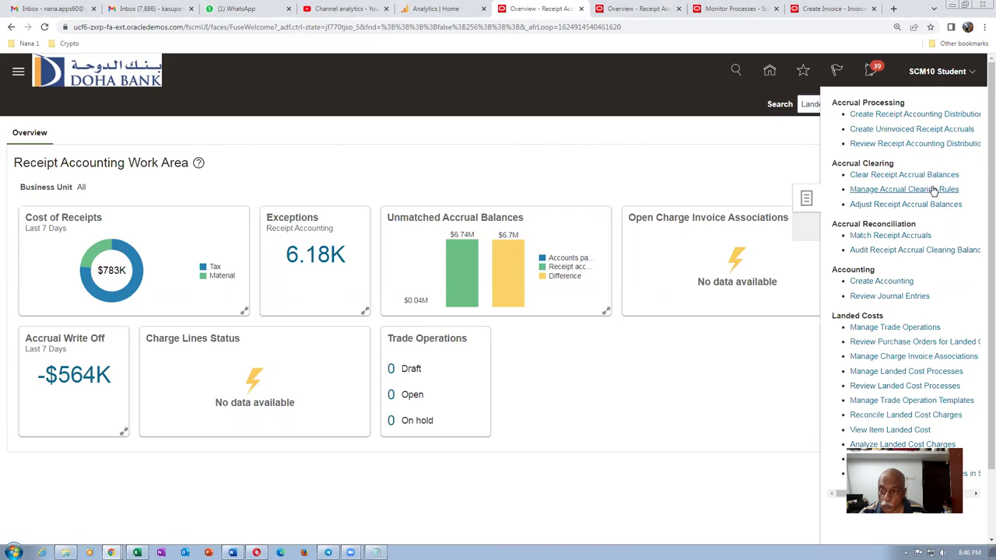
left_click(589, 184)
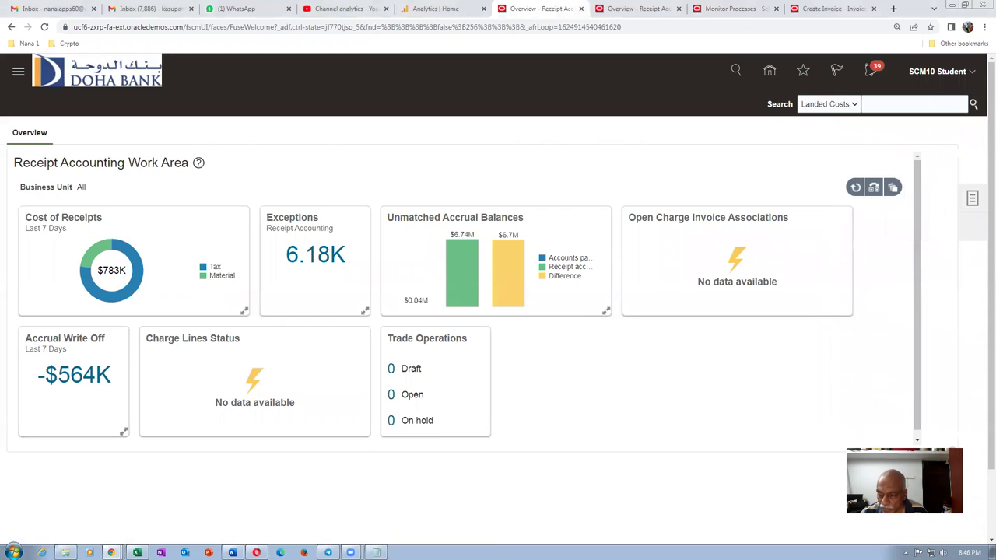